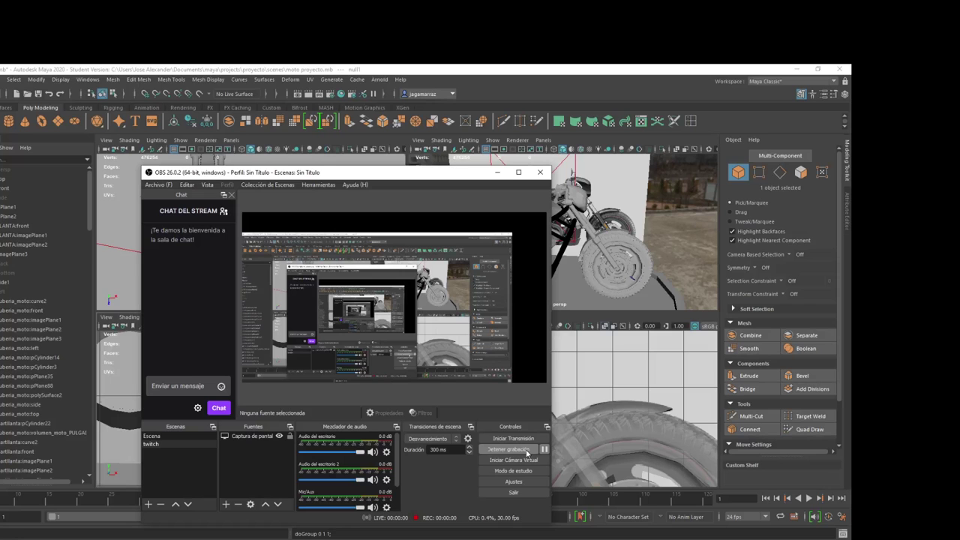
# Step: Hide OBS, orbit the view around the motorcycle, and switch to the browser's live stream
pyautogui.click(497, 172)
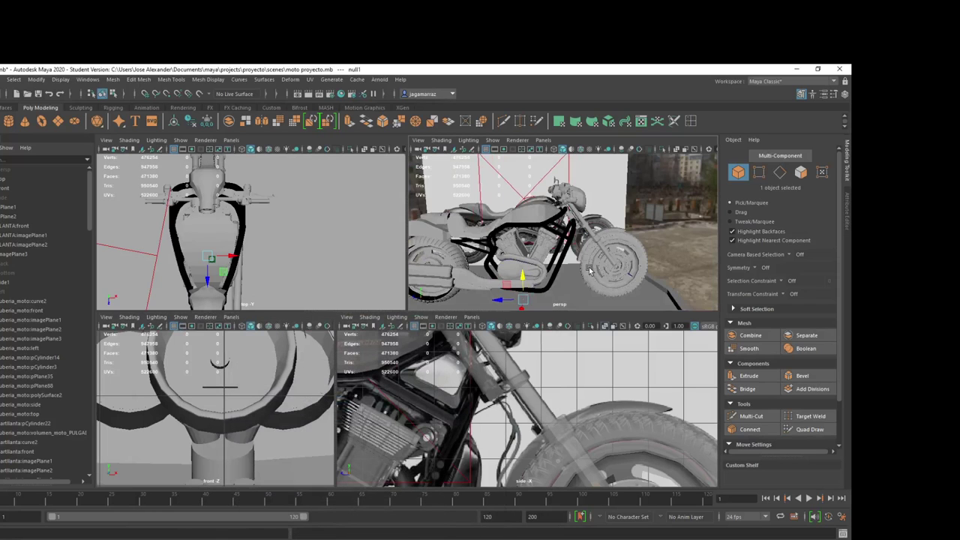
pyautogui.keyDown('alt'); pyautogui.moveTo(563, 225); pyautogui.dragTo(600, 225); pyautogui.keyUp('alt')
pyautogui.hotkey('alt', 'Tab')
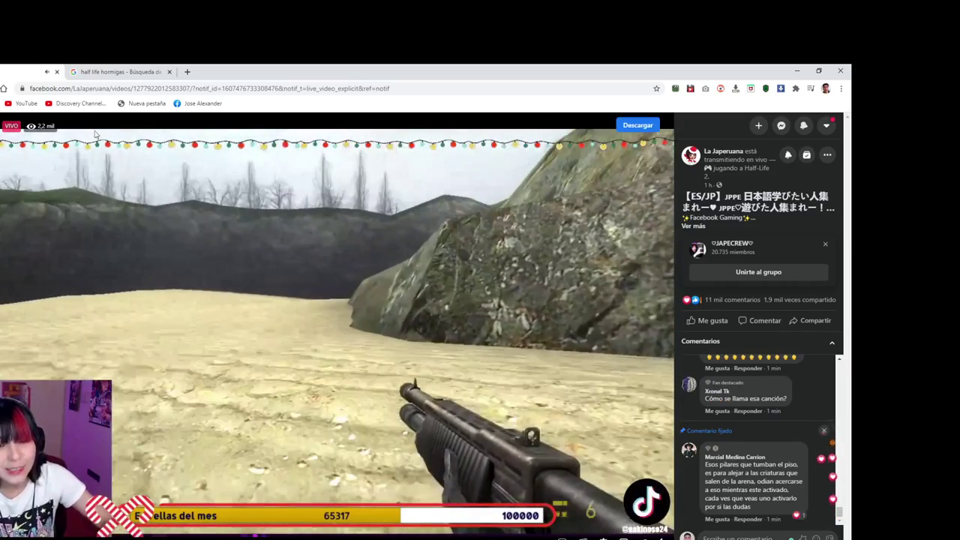
# Step: Look over the 'half life hormigas' image results and the stream, then minimize Chrome to reveal Maya
pyautogui.click(116, 71)
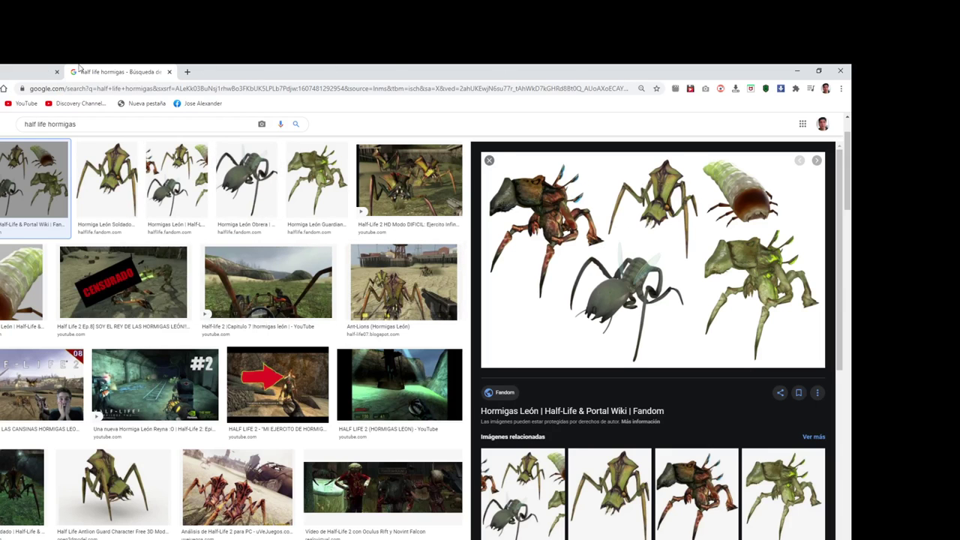
pyautogui.click(34, 72)
pyautogui.click(142, 71)
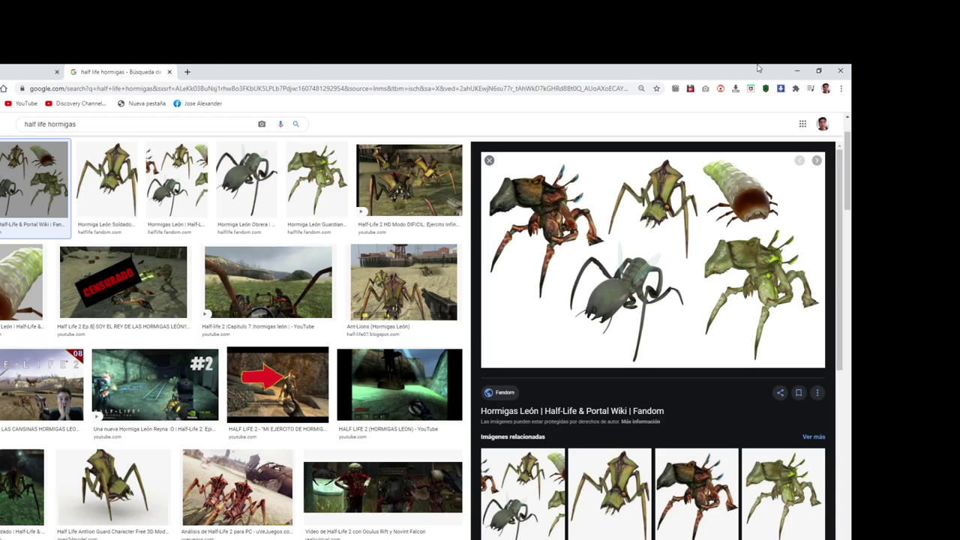
pyautogui.click(797, 72)
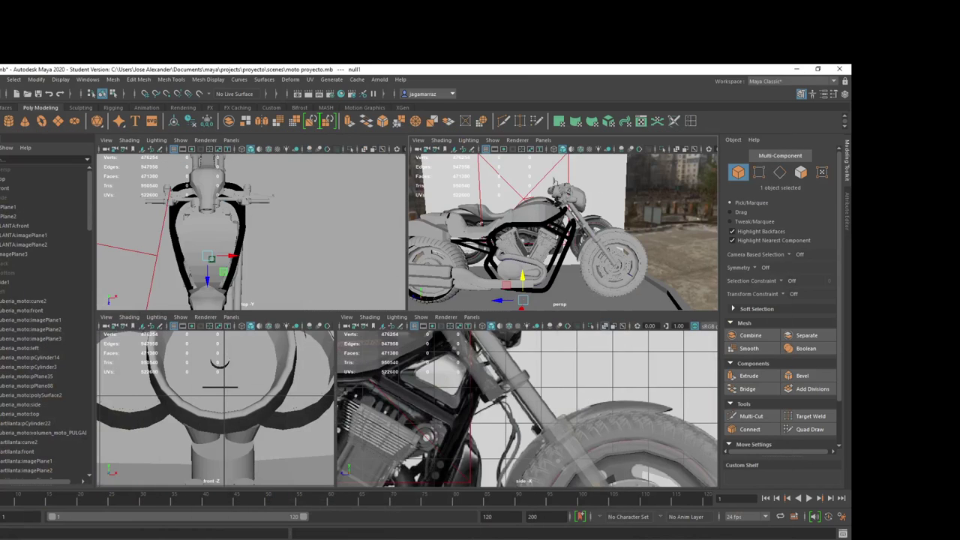
# Step: Bring the recording software window forward and scroll up in it
pyautogui.hotkey('alt', 'Tab')
pyautogui.hotkey('alt', 'Tab')
pyautogui.scroll(3, 551, 237)
pyautogui.scroll(1, 551, 236)
pyautogui.scroll(2, 551, 237)
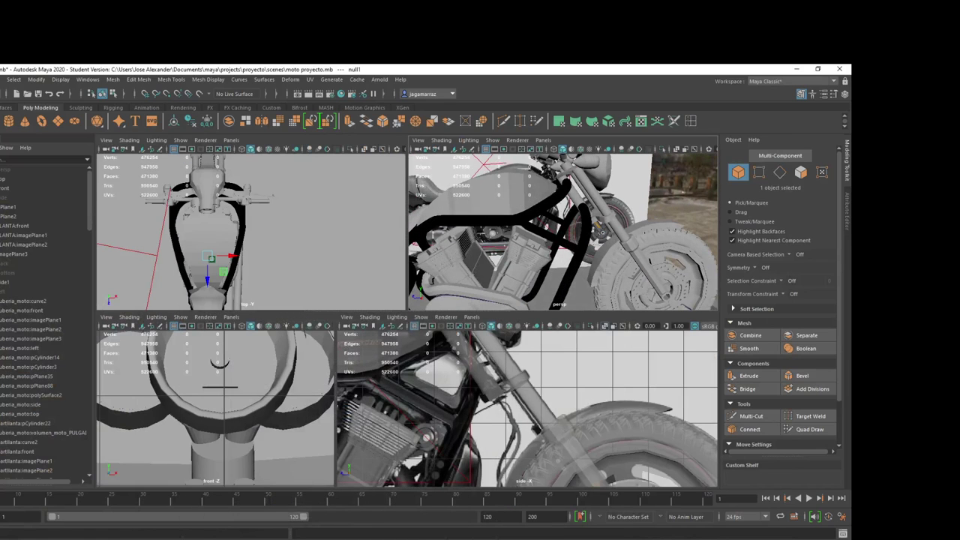
# Step: Bring up the PureRef motorcycle board and zoom in on the side-view photo
pyautogui.hotkey('alt', 'Tab')
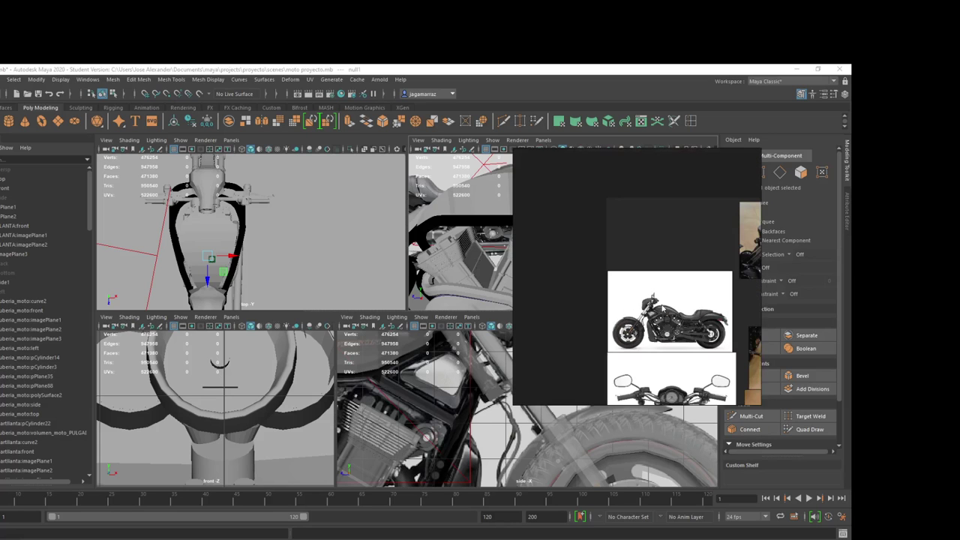
pyautogui.scroll(-1, 629, 246)
pyautogui.scroll(-2, 629, 245)
pyautogui.scroll(-2, 628, 246)
pyautogui.scroll(-2, 641, 342)
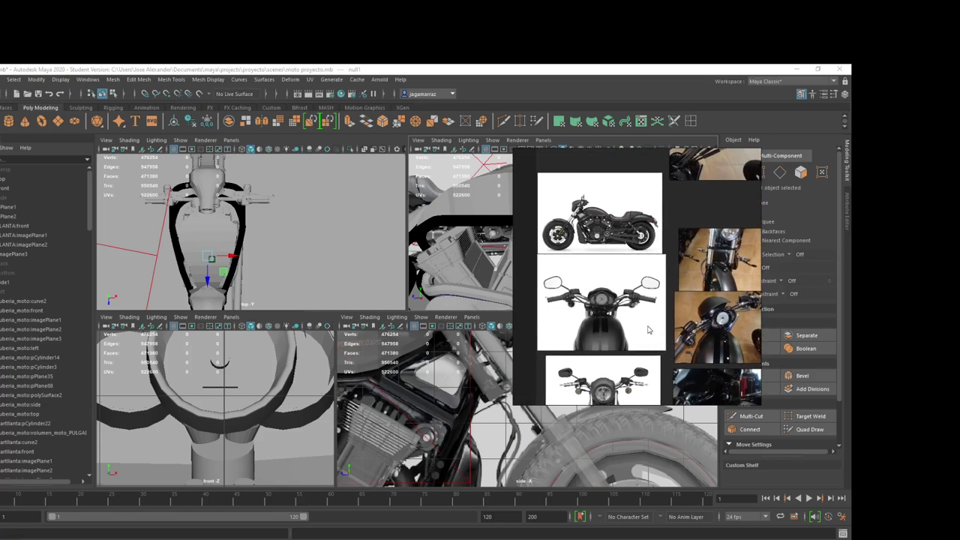
pyautogui.scroll(-2, 667, 343)
pyautogui.scroll(-2, 667, 343)
pyautogui.scroll(-2, 667, 344)
pyautogui.scroll(-2, 667, 344)
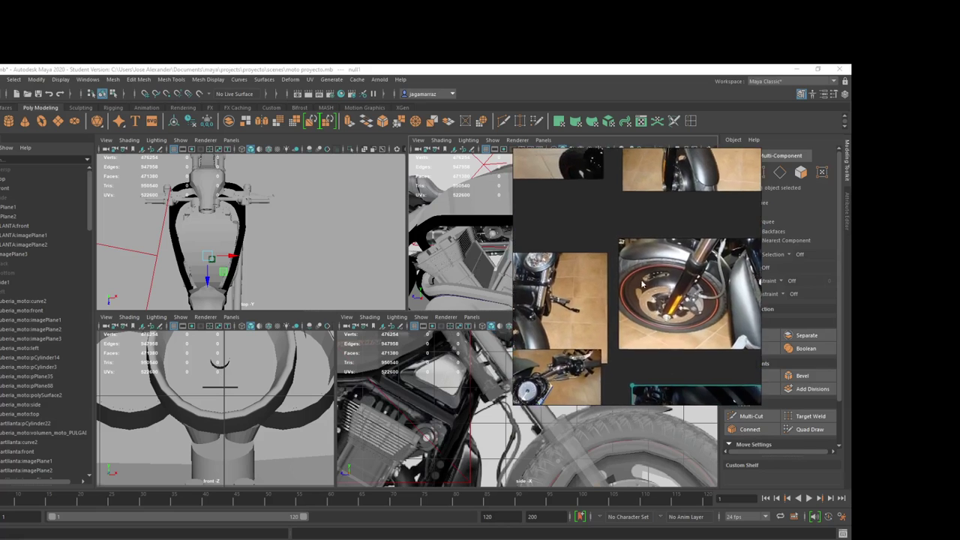
pyautogui.scroll(-2, 667, 344)
pyautogui.scroll(-2, 637, 375)
pyautogui.scroll(-2, 638, 360)
pyautogui.scroll(-2, 675, 323)
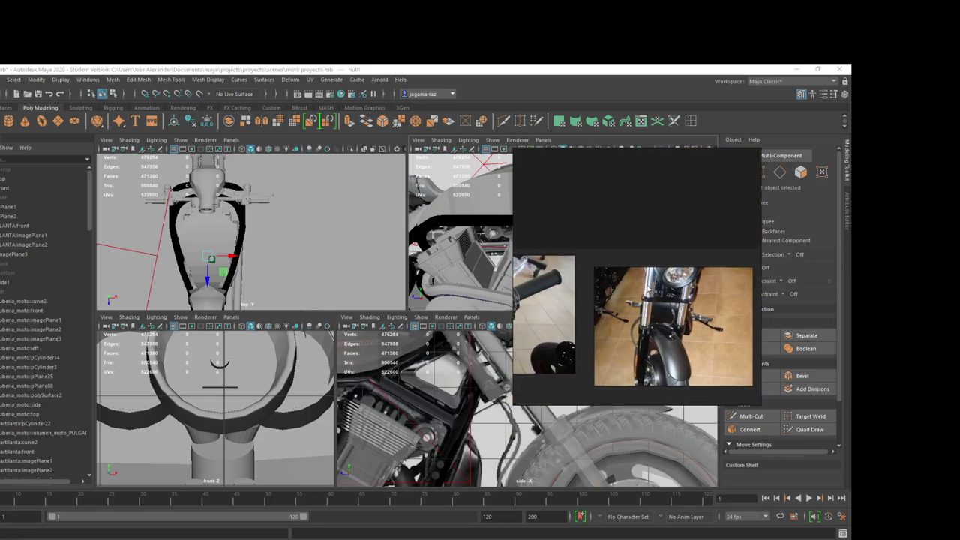
pyautogui.scroll(-2, 703, 299)
pyautogui.scroll(-2, 703, 299)
pyautogui.scroll(-2, 697, 300)
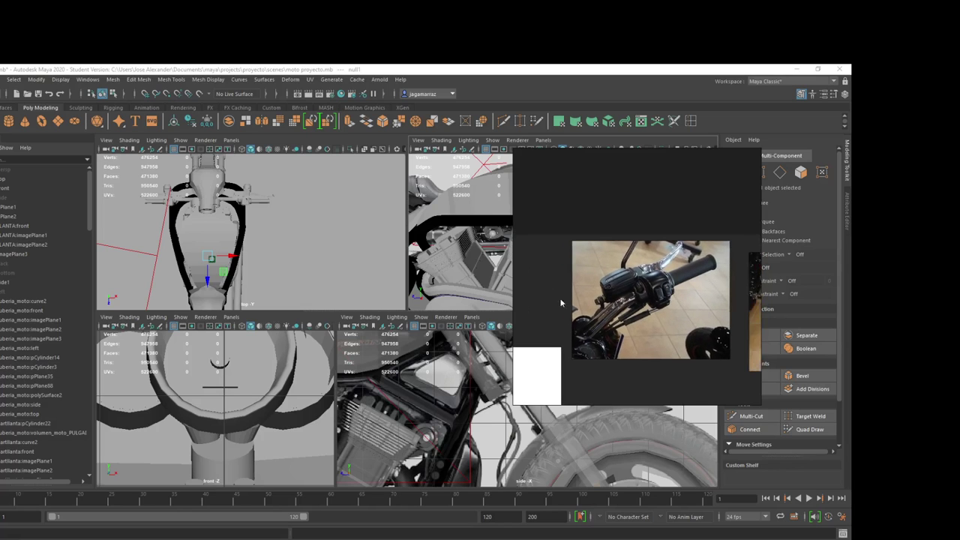
pyautogui.scroll(-2, 592, 263)
pyautogui.scroll(-2, 586, 305)
pyautogui.scroll(2, 586, 305)
pyautogui.scroll(2, 637, 330)
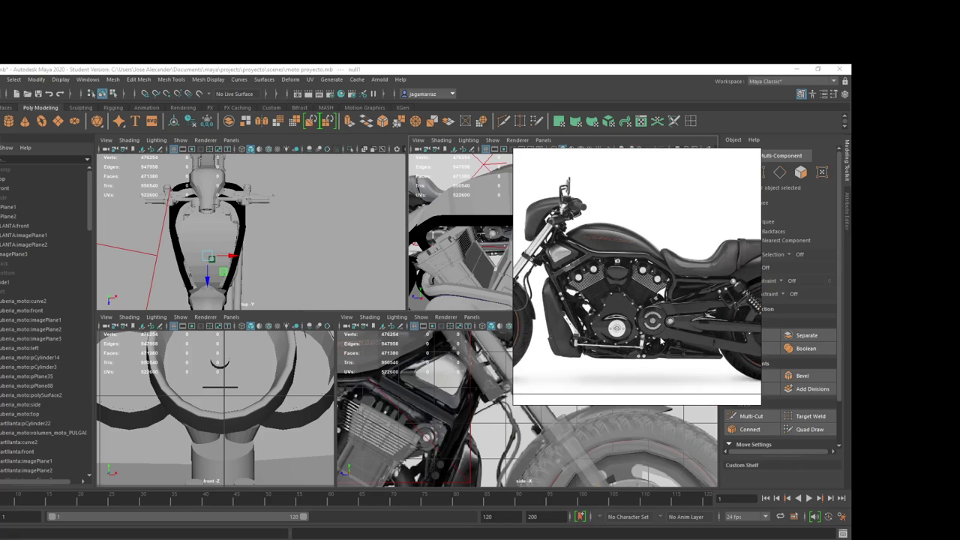
pyautogui.scroll(-3, 483, 269)
pyautogui.scroll(-2, 463, 424)
pyautogui.scroll(-2, 464, 425)
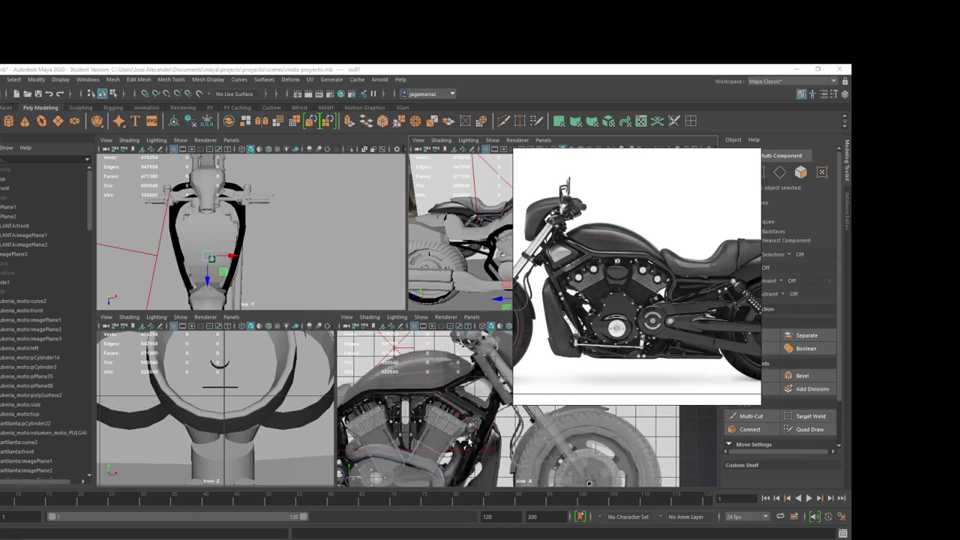
pyautogui.scroll(-2, 464, 425)
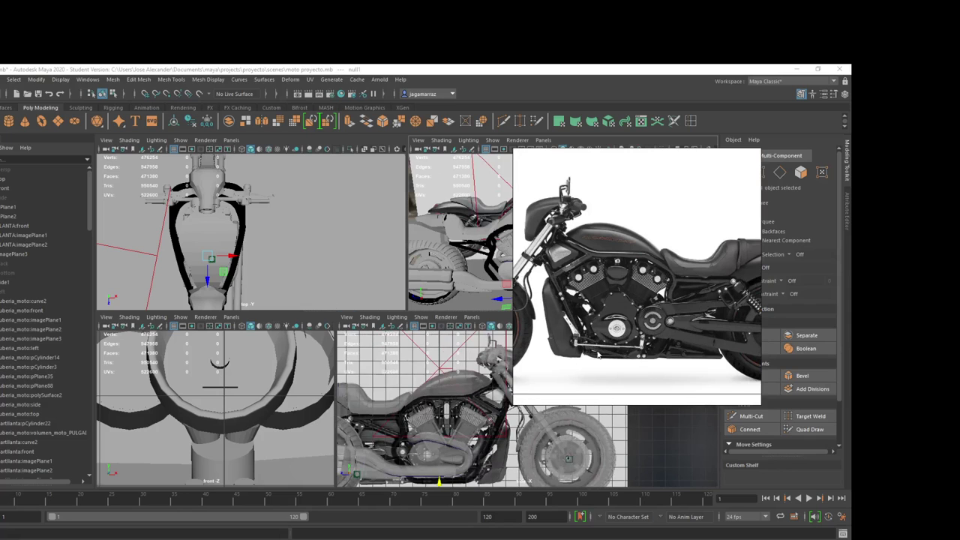
pyautogui.scroll(-2, 637, 315)
pyautogui.scroll(-2, 638, 315)
pyautogui.scroll(1, 576, 279)
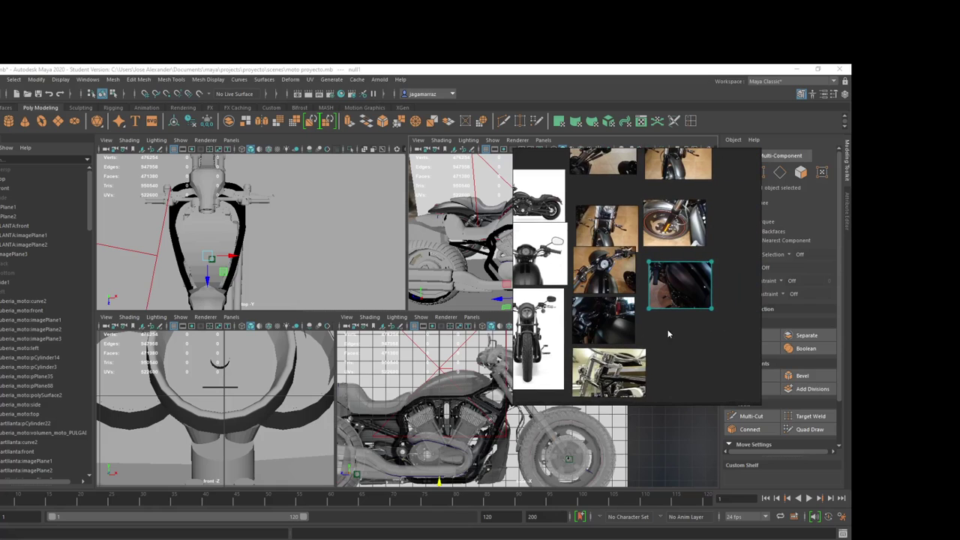
# Step: Pan the reference board down, adjust the zoom, and switch to the REFERENCES folder
pyautogui.moveTo(652, 277); pyautogui.dragTo(651, 371, button='middle')
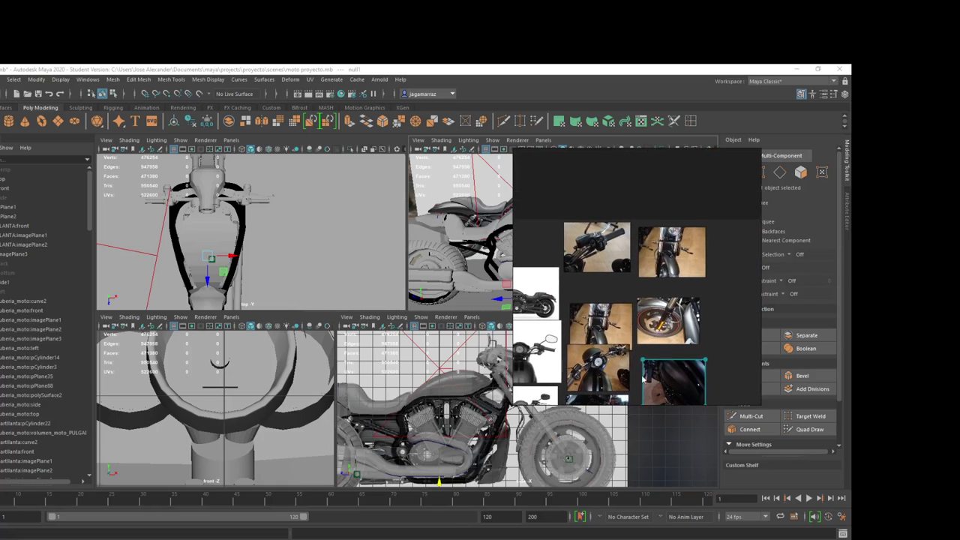
pyautogui.scroll(1, 675, 367)
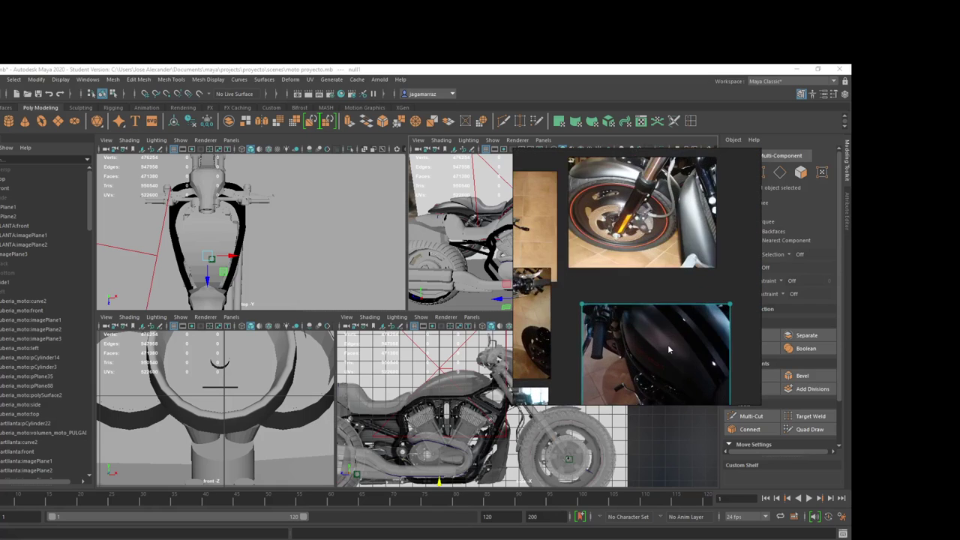
pyautogui.scroll(-2, 668, 360)
pyautogui.scroll(1, 661, 352)
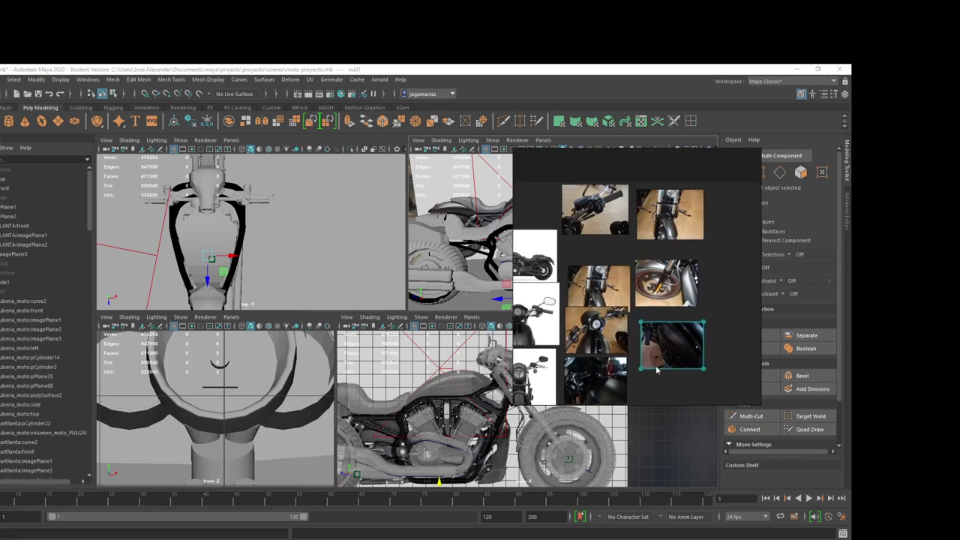
pyautogui.scroll(1, 660, 351)
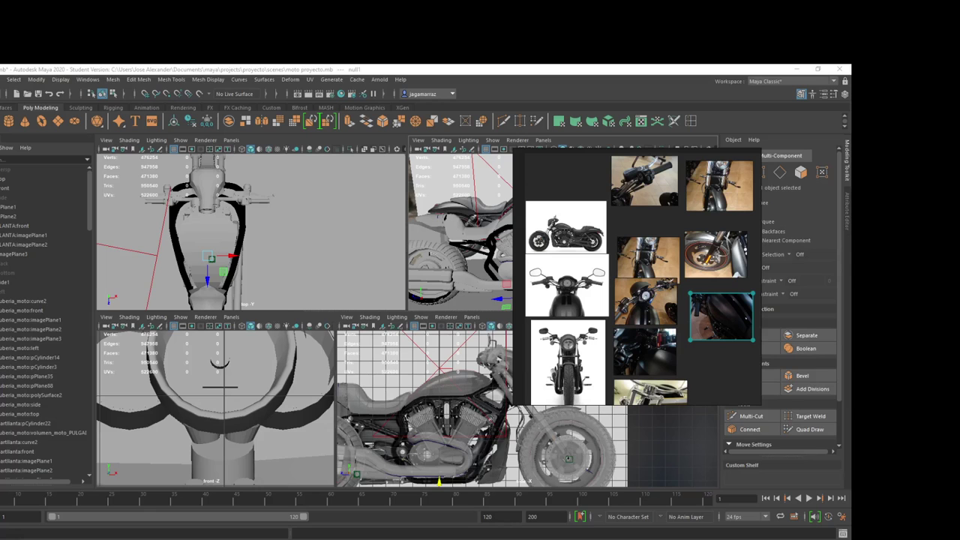
pyautogui.hotkey('alt', 'Tab')
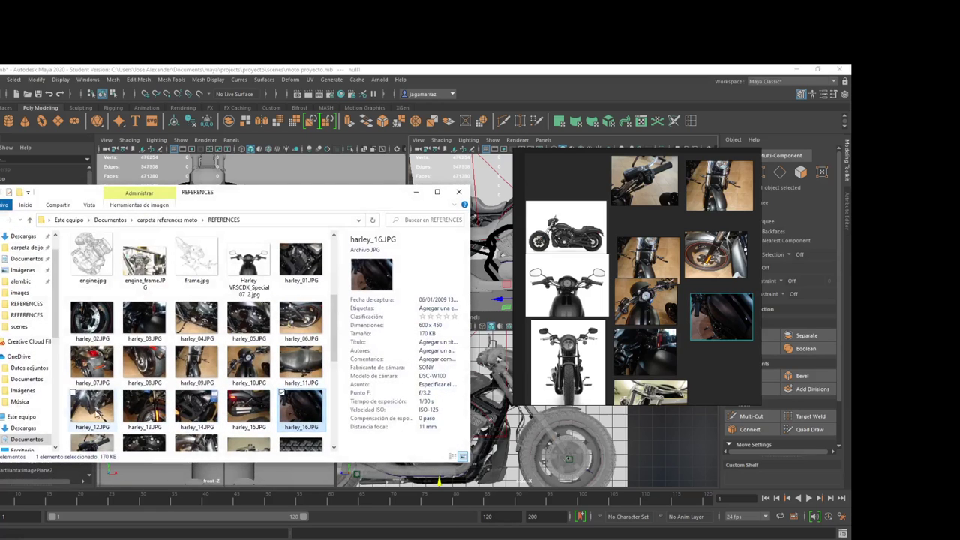
# Step: Browse the harley_12, harley_06 and harley_03 photos, then open harley_01.JPG
pyautogui.click(98, 409)
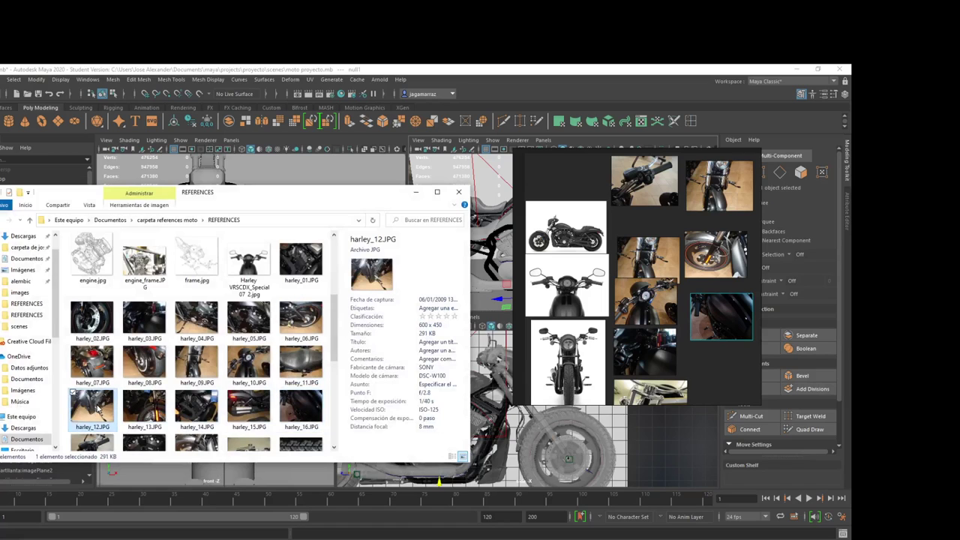
pyautogui.click(295, 321)
pyautogui.click(144, 318)
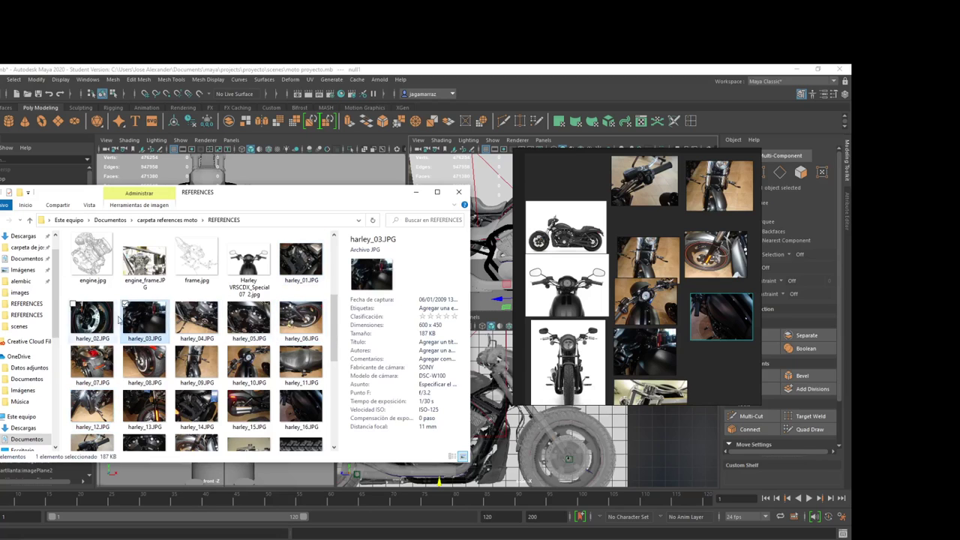
pyautogui.scroll(-3, 199, 398)
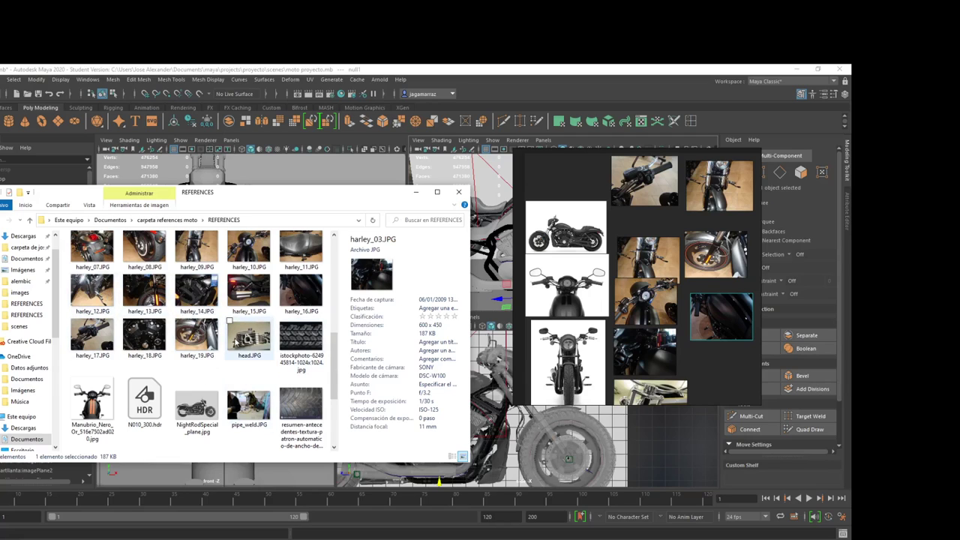
pyautogui.scroll(3, 235, 341)
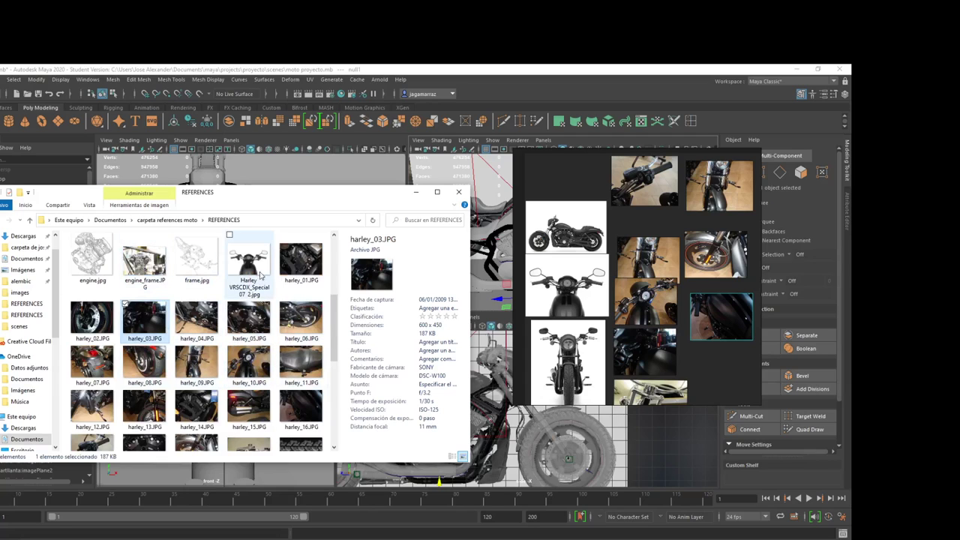
pyautogui.click(311, 267)
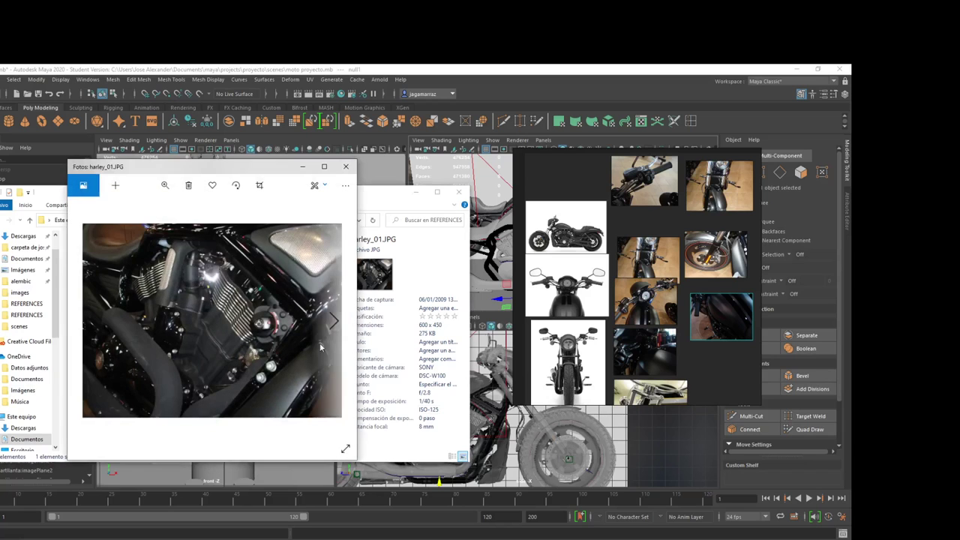
# Step: Page through harley_04, _07, _11 and _12, step back to harley_12, then close Photos
pyautogui.click(333, 331)
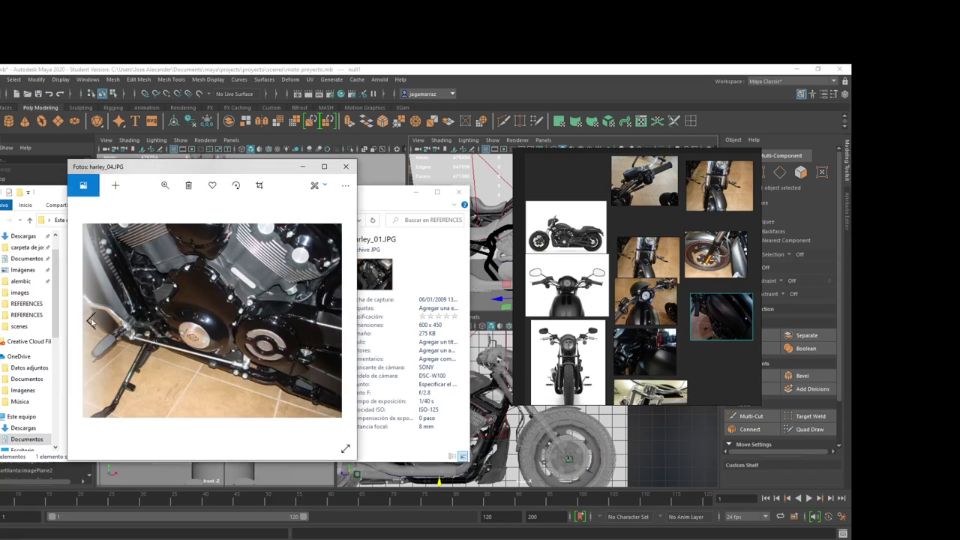
pyautogui.click(333, 322)
pyautogui.click(333, 321)
pyautogui.click(333, 321)
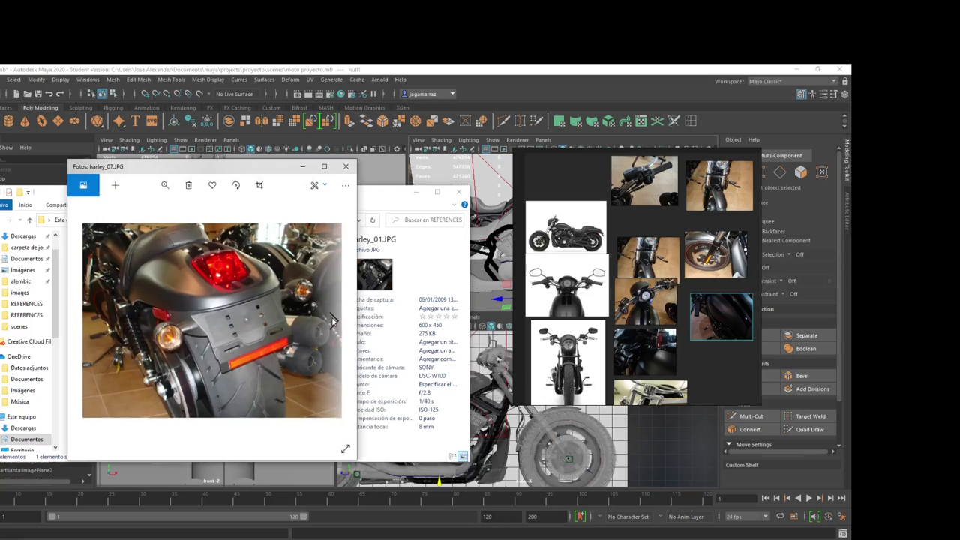
pyautogui.click(333, 322)
pyautogui.click(333, 321)
pyautogui.click(333, 321)
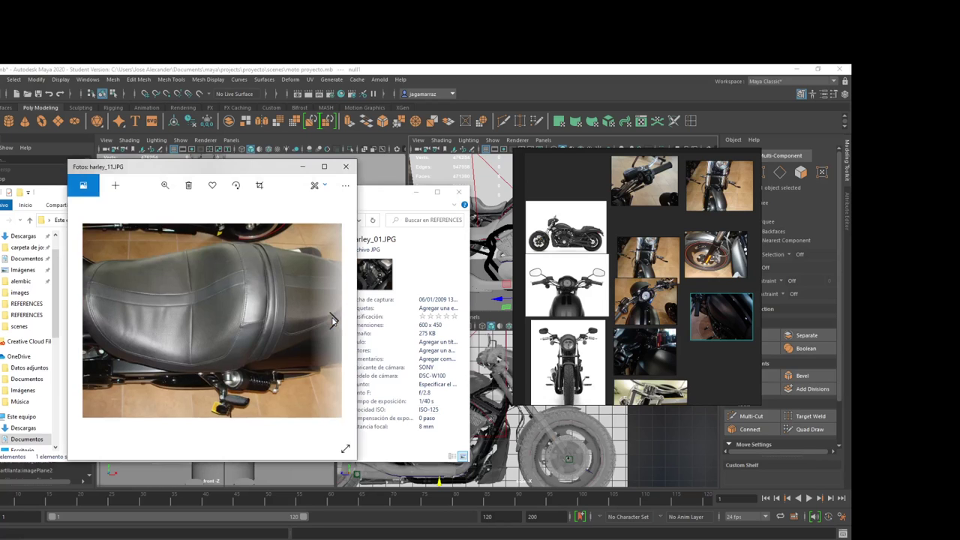
pyautogui.click(333, 321)
pyautogui.click(333, 321)
pyautogui.click(91, 321)
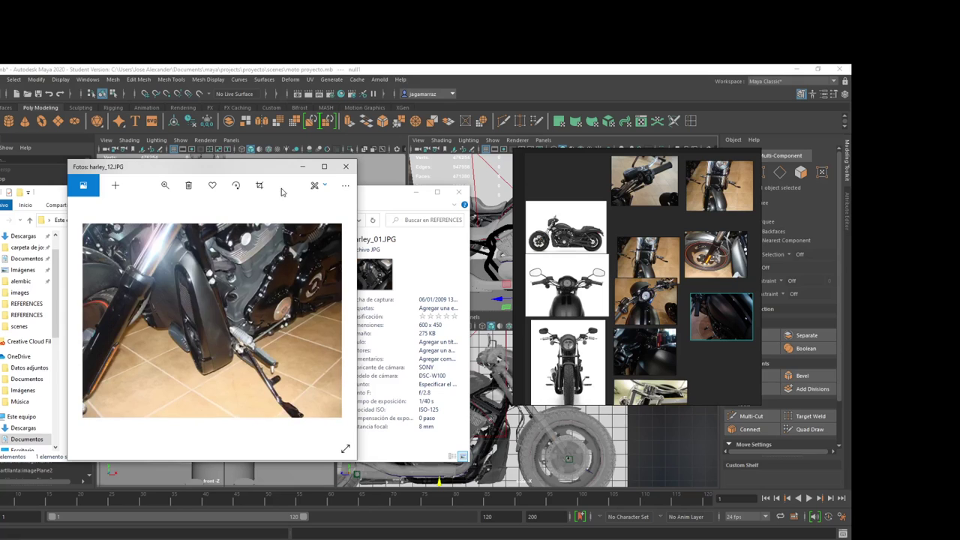
pyautogui.click(345, 166)
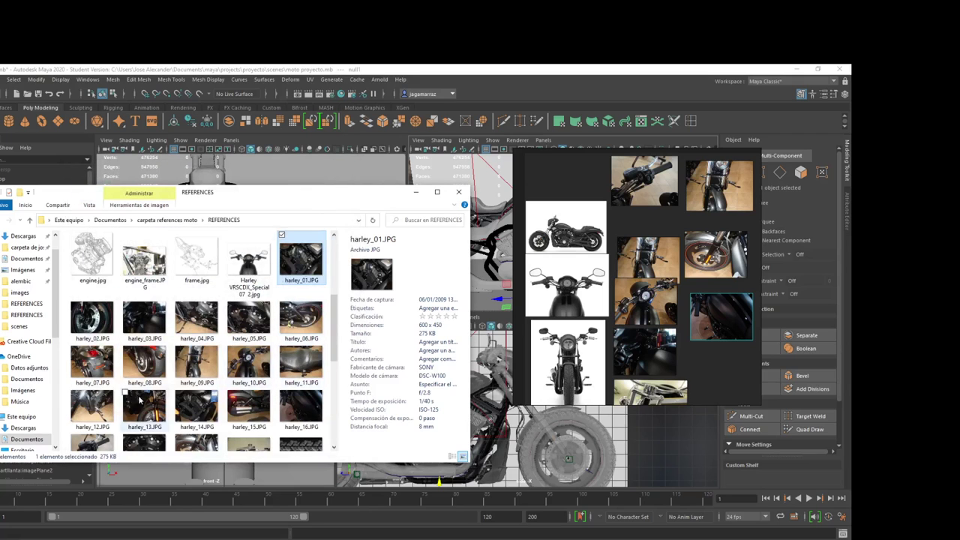
# Step: Drag harley_12.JPG from the REFERENCES folder onto the PureRef board and dismiss Explorer
pyautogui.click(93, 413)
pyautogui.moveTo(85, 403); pyautogui.dragTo(686, 382)
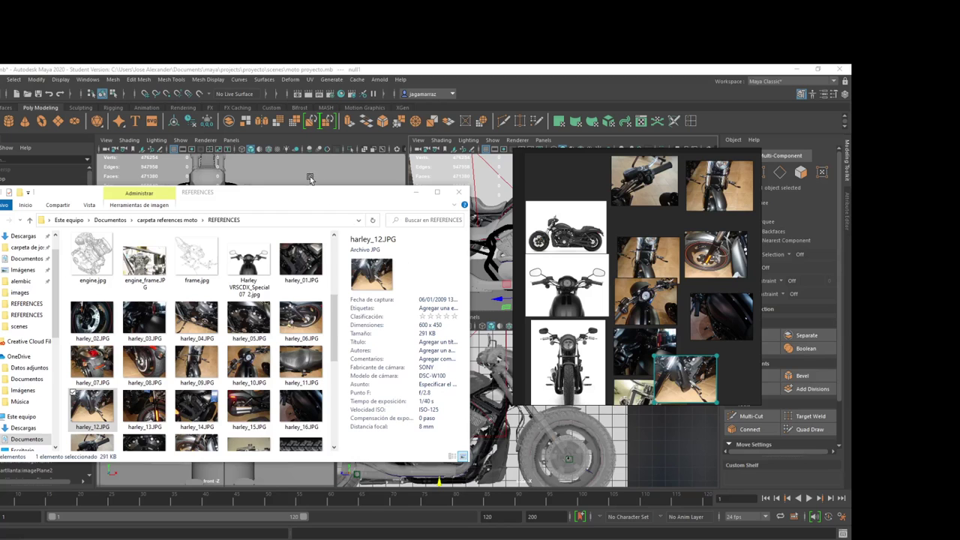
pyautogui.click(416, 192)
# Step: Nudge the new photo right, then zoom and pan the board to fit the references
pyautogui.moveTo(693, 385); pyautogui.dragTo(740, 382)
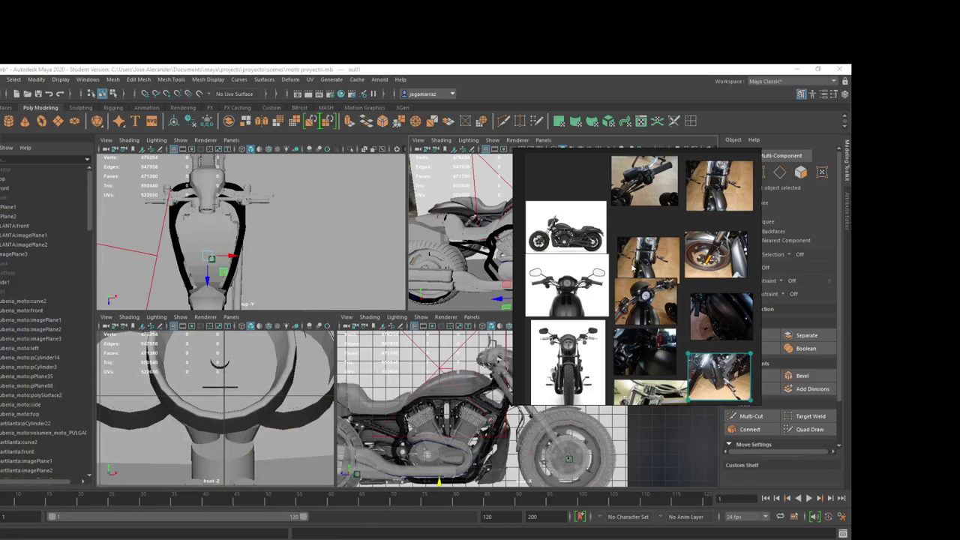
pyautogui.scroll(-5, 634, 265)
pyautogui.scroll(3, 634, 270)
pyautogui.scroll(2, 634, 285)
pyautogui.scroll(-1, 633, 298)
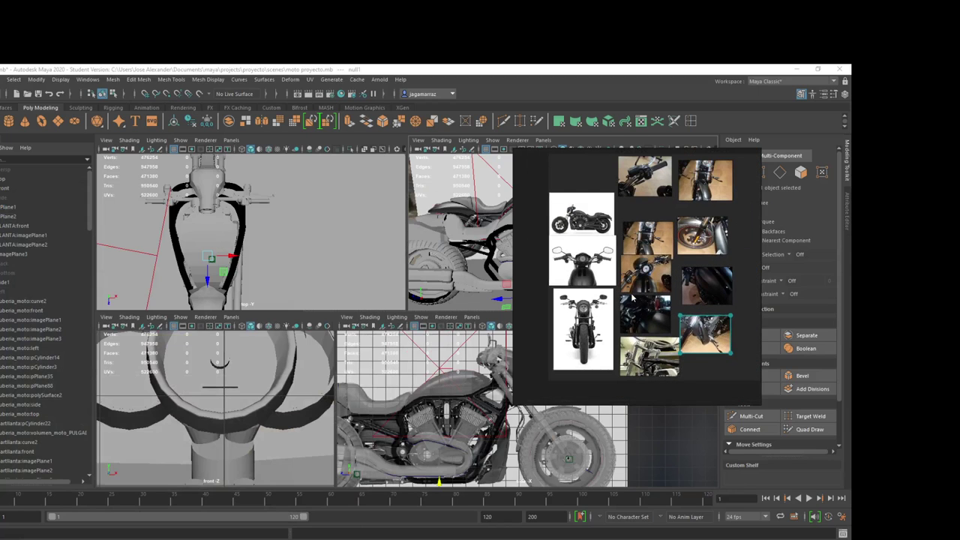
pyautogui.moveTo(720, 373); pyautogui.dragTo(682, 384, button='middle')
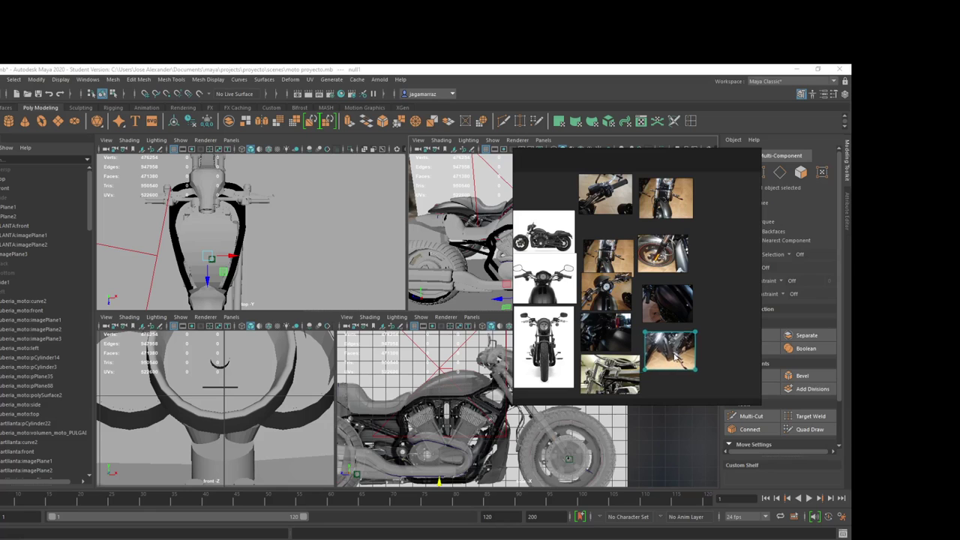
# Step: Raise pCube36 and slide it along Z next to the footpeg
pyautogui.click(450, 246)
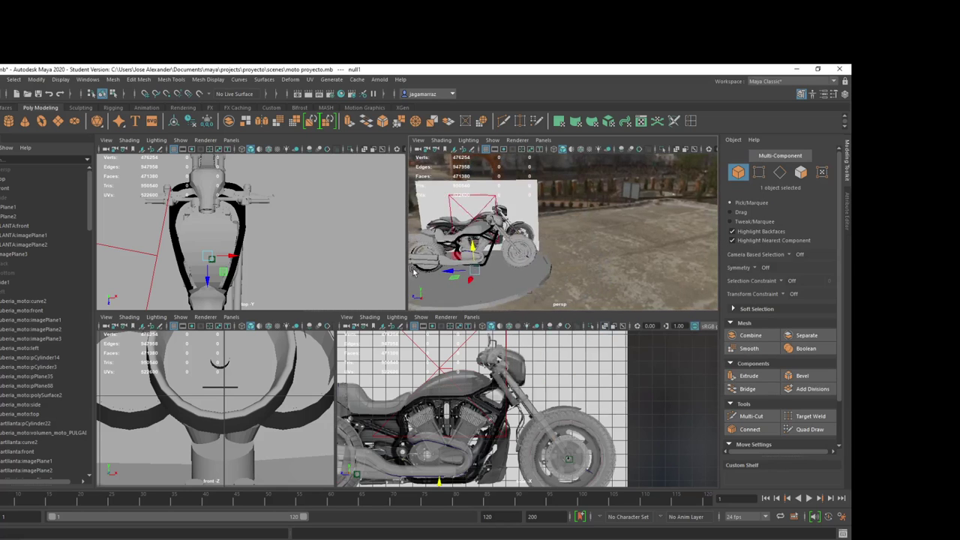
pyautogui.moveTo(451, 245)
pyautogui.keyDown('alt'); pyautogui.mouseDown()
pyautogui.moveTo(478, 270)
pyautogui.moveTo(550, 246)
pyautogui.mouseUp(); pyautogui.keyUp('alt')
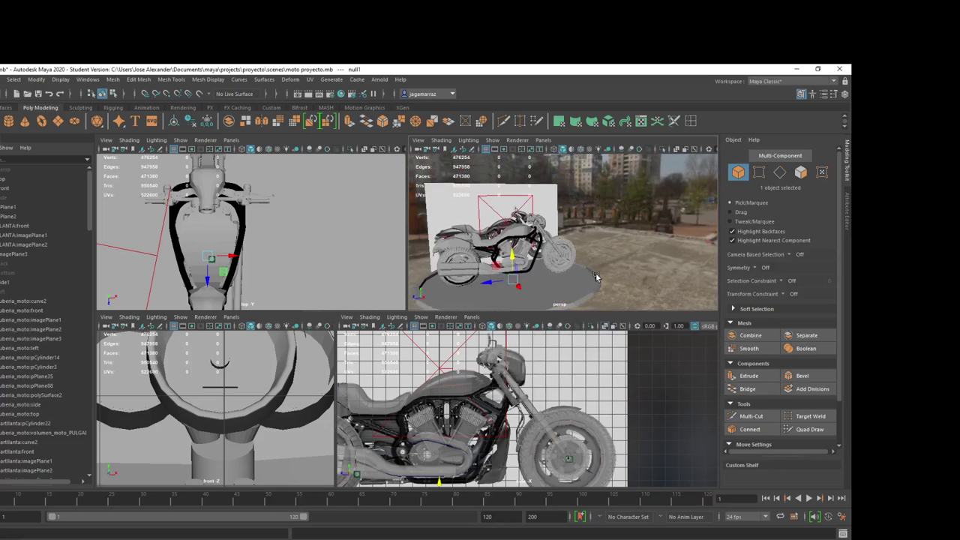
pyautogui.scroll(5, 548, 257)
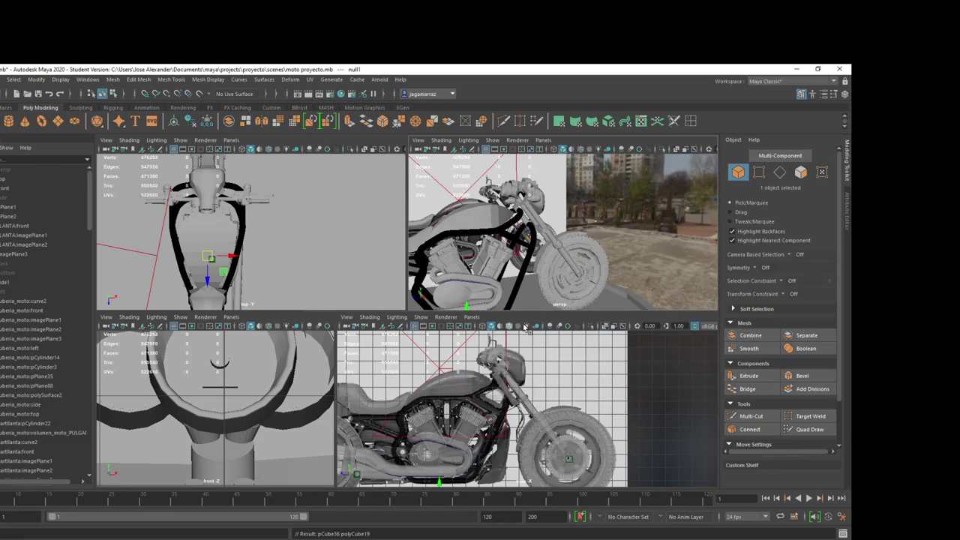
pyautogui.click(518, 292)
pyautogui.moveTo(501, 279)
pyautogui.mouseDown()
pyautogui.moveTo(512, 281)
pyautogui.moveTo(474, 264)
pyautogui.mouseUp()
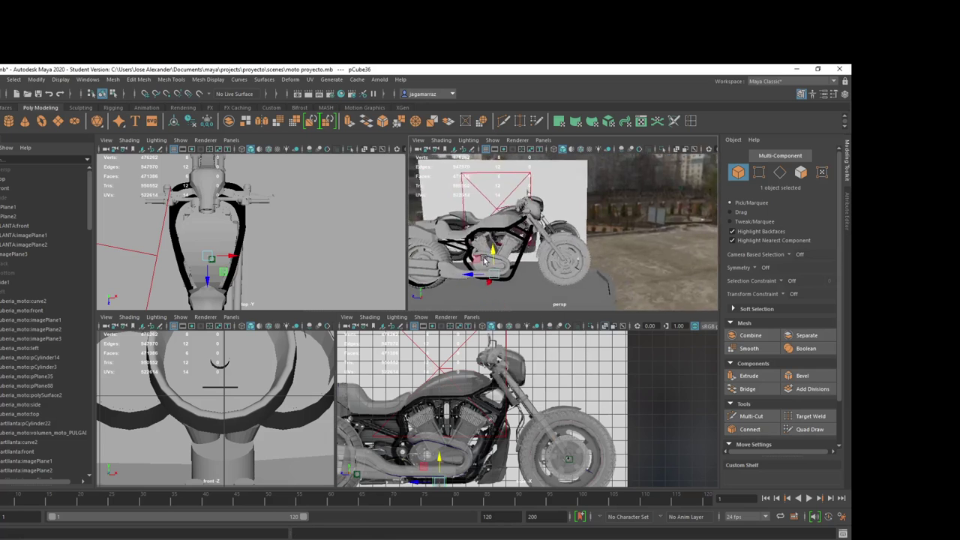
pyautogui.scroll(5, 484, 293)
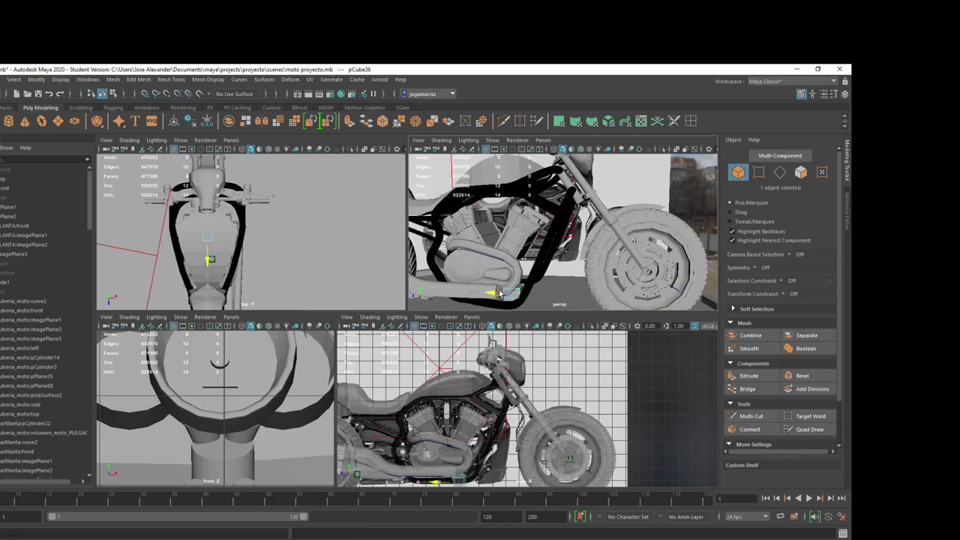
pyautogui.moveTo(460, 293); pyautogui.dragTo(517, 296)
# Step: Switch to the references and enlarge the side-panel close-up photo
pyautogui.hotkey('alt', 'Tab')
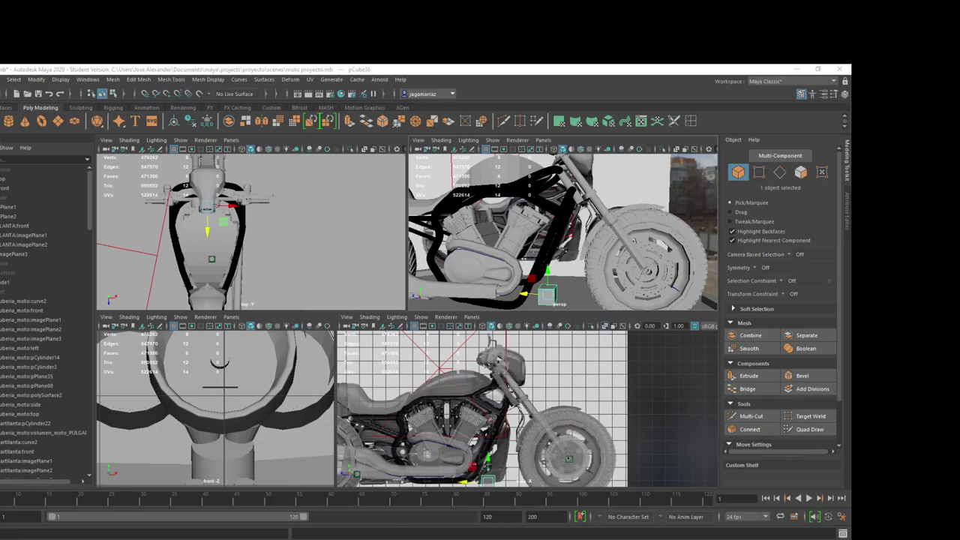
pyautogui.hotkey('alt', 'Tab')
pyautogui.hotkey('alt', 'Tab')
pyautogui.hotkey('alt', 'Tab')
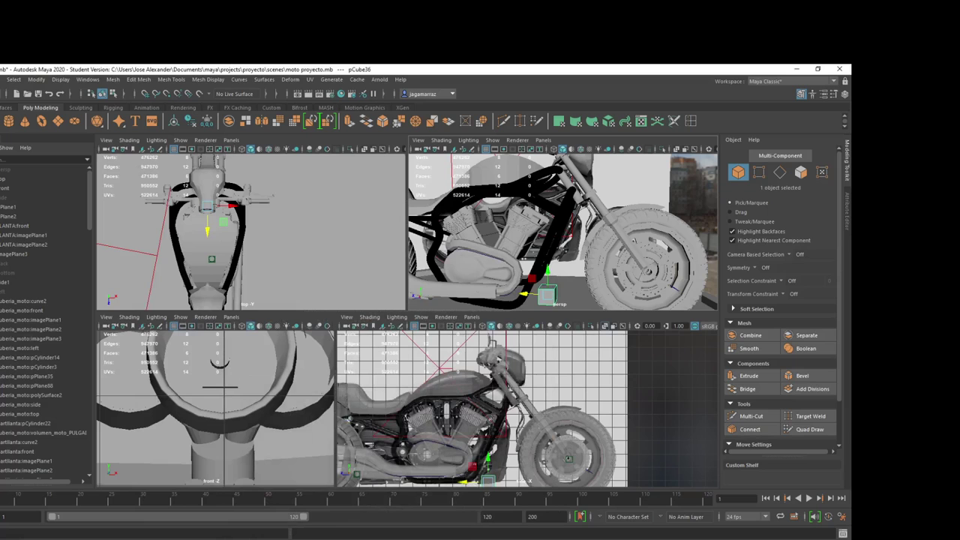
pyautogui.hotkey('alt', 'Tab')
pyautogui.doubleClick(649, 352)
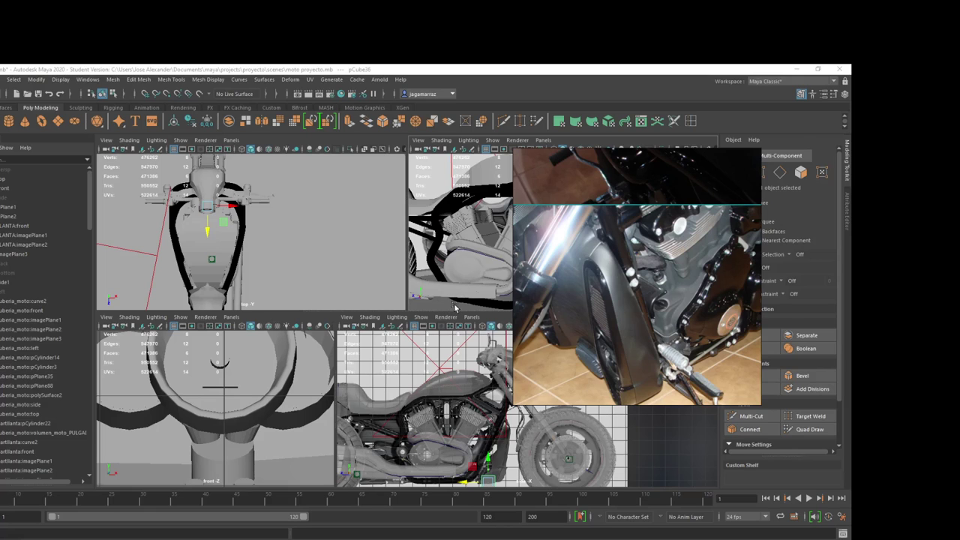
# Step: Rotate pCube36 to match the slant of the frame
pyautogui.click(552, 294)
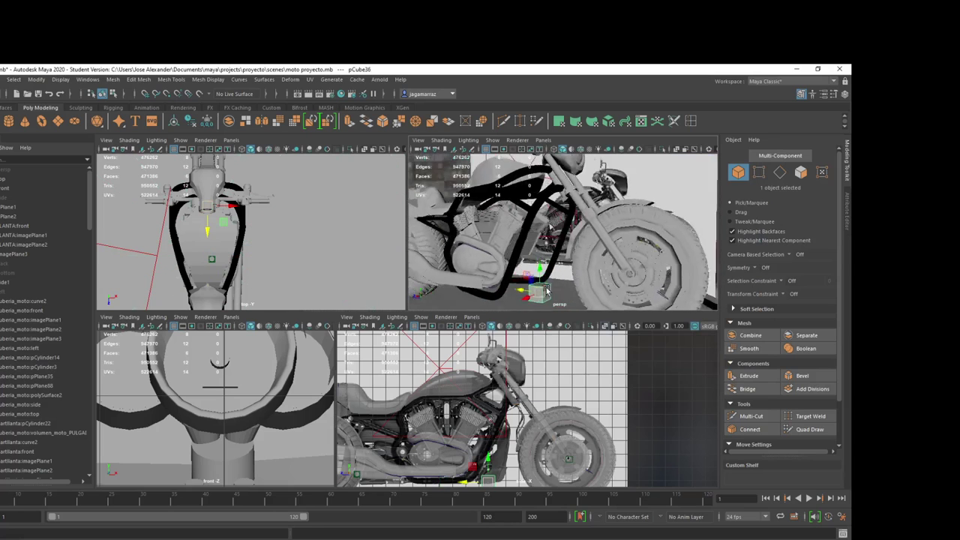
pyautogui.keyDown('alt'); pyautogui.moveTo(551, 294); pyautogui.dragTo(525, 293); pyautogui.keyUp('alt')
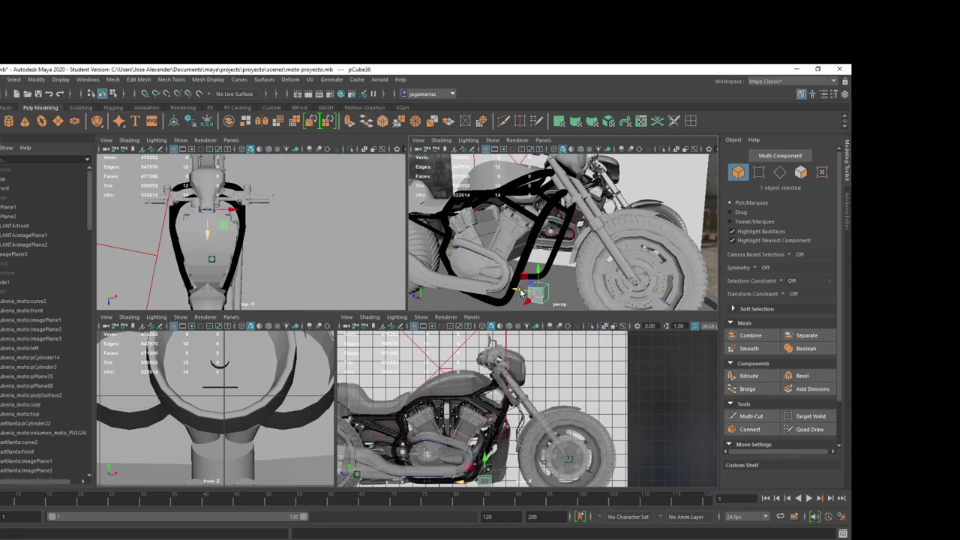
pyautogui.press('e')
pyautogui.scroll(2, 507, 450)
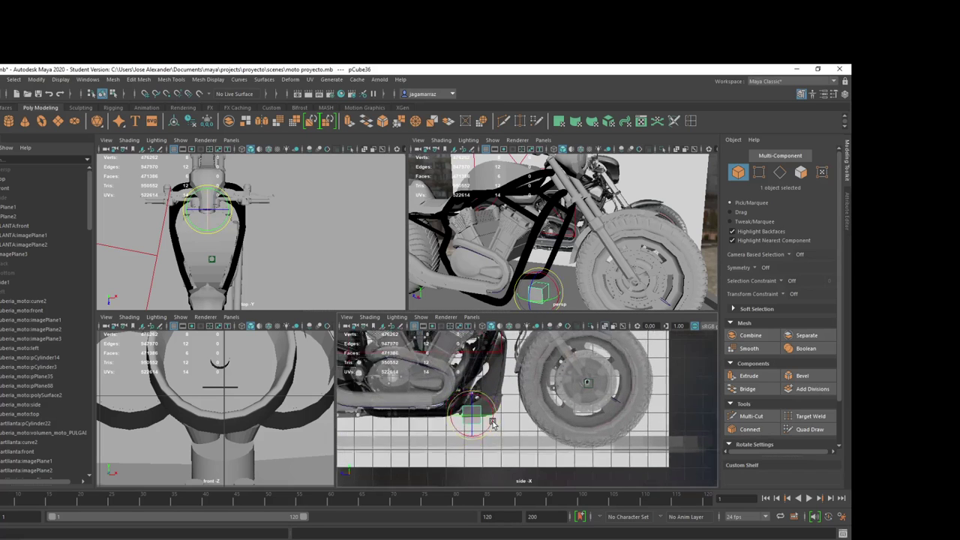
pyautogui.scroll(2, 510, 452)
pyautogui.scroll(2, 515, 456)
pyautogui.moveTo(515, 455); pyautogui.dragTo(515, 439, button='middle')
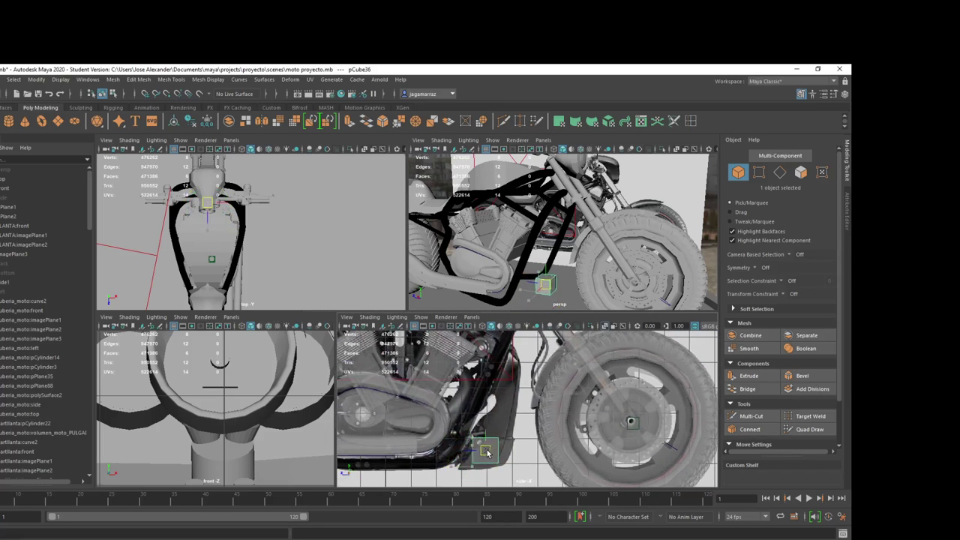
pyautogui.moveTo(518, 433)
pyautogui.mouseDown()
pyautogui.moveTo(522, 441)
pyautogui.moveTo(491, 431)
pyautogui.mouseUp()
# Step: Scale the cube to size and switch to face selection mode
pyautogui.press('w')
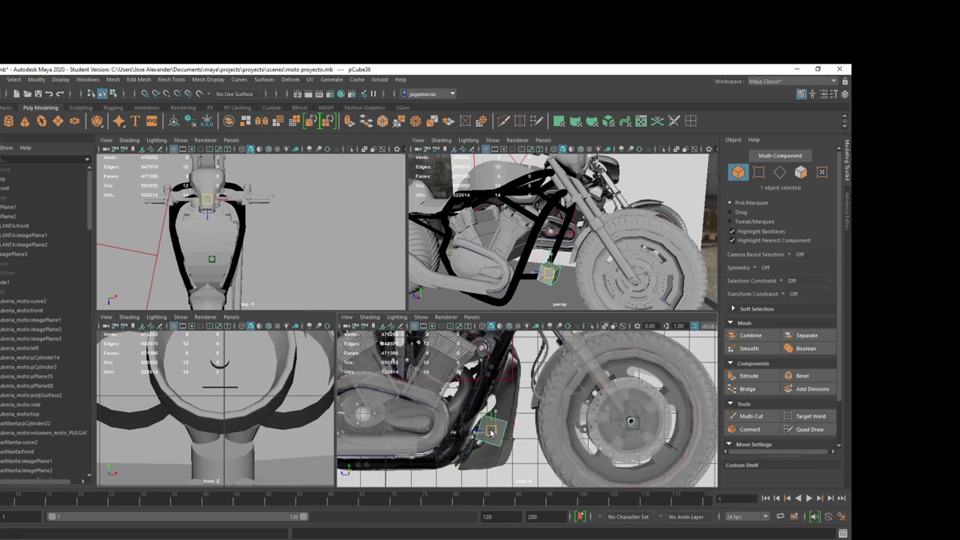
pyautogui.press('r')
pyautogui.scroll(3, 553, 264)
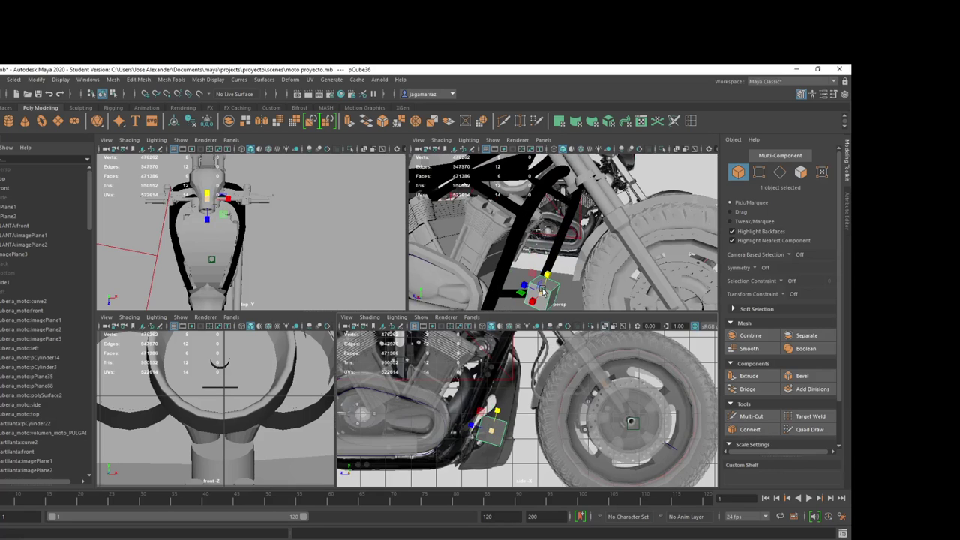
pyautogui.press('w')
pyautogui.scroll(3, 517, 300)
pyautogui.press('r')
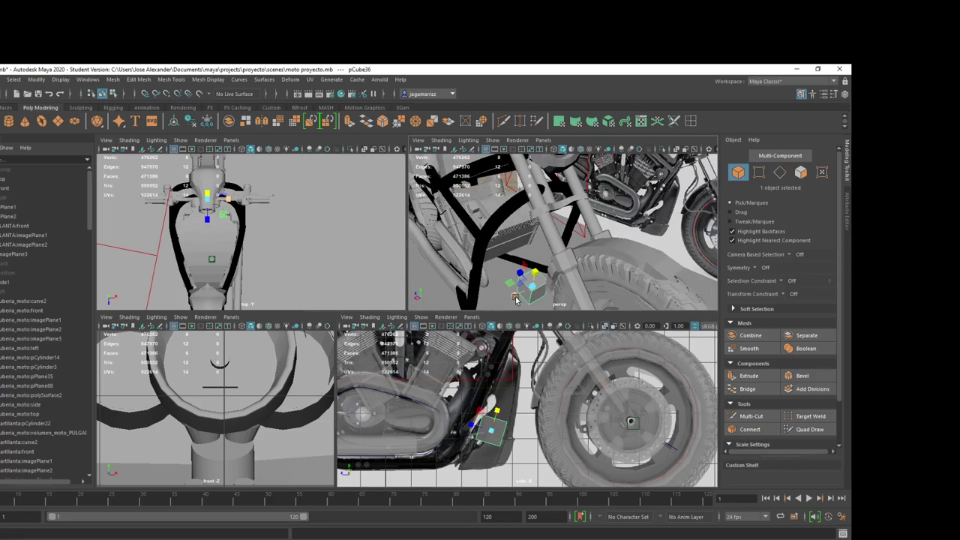
pyautogui.moveTo(516, 298); pyautogui.dragTo(518, 319, button='right')
# Step: Raise the cube's top face, then extrude it and pull the new section upward
pyautogui.click(531, 282)
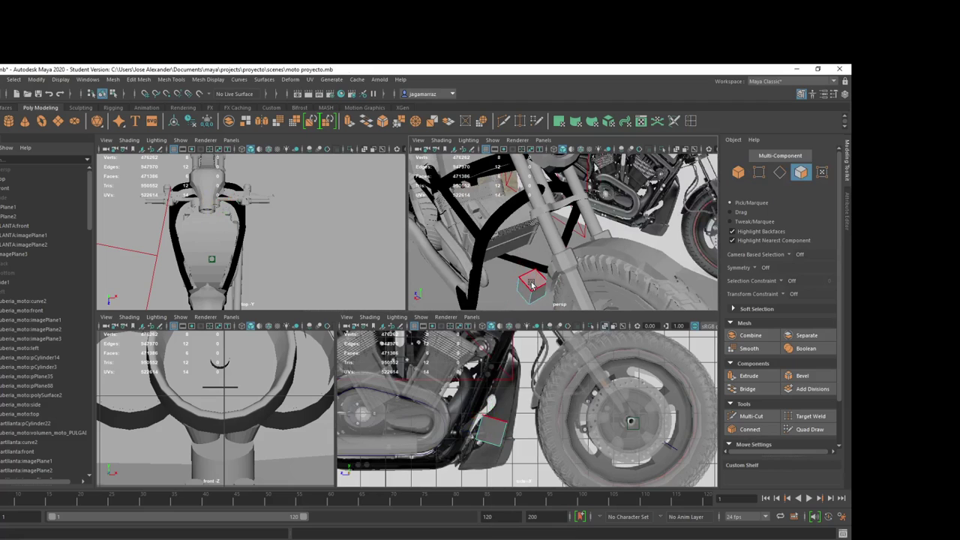
pyautogui.press('w')
pyautogui.moveTo(498, 423); pyautogui.dragTo(502, 405)
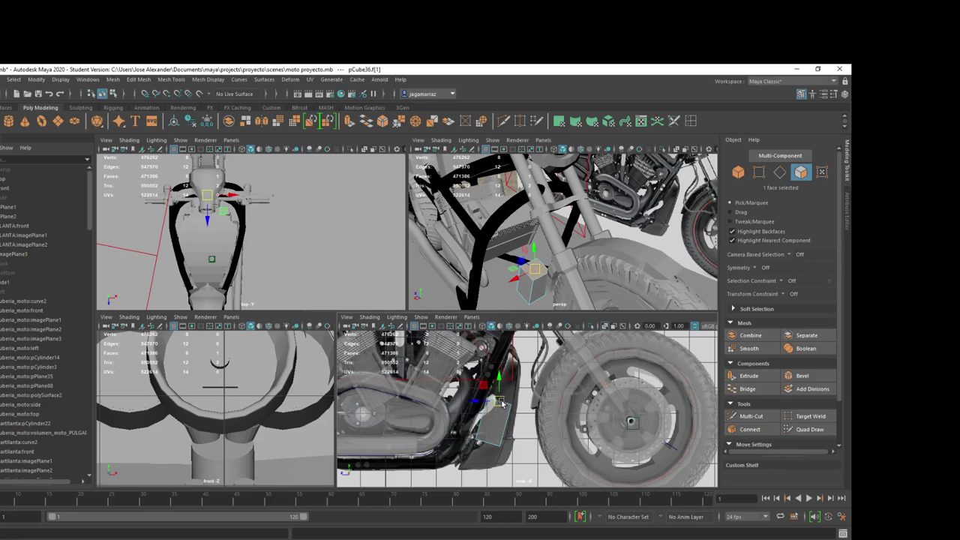
pyautogui.hotkey('ctrl', 'e')
pyautogui.moveTo(502, 405); pyautogui.dragTo(506, 375)
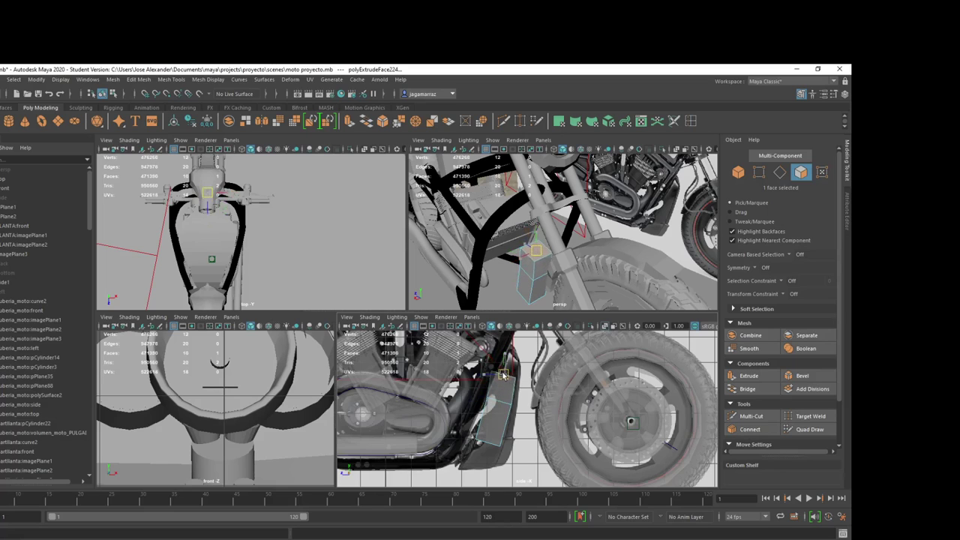
pyautogui.press('r')
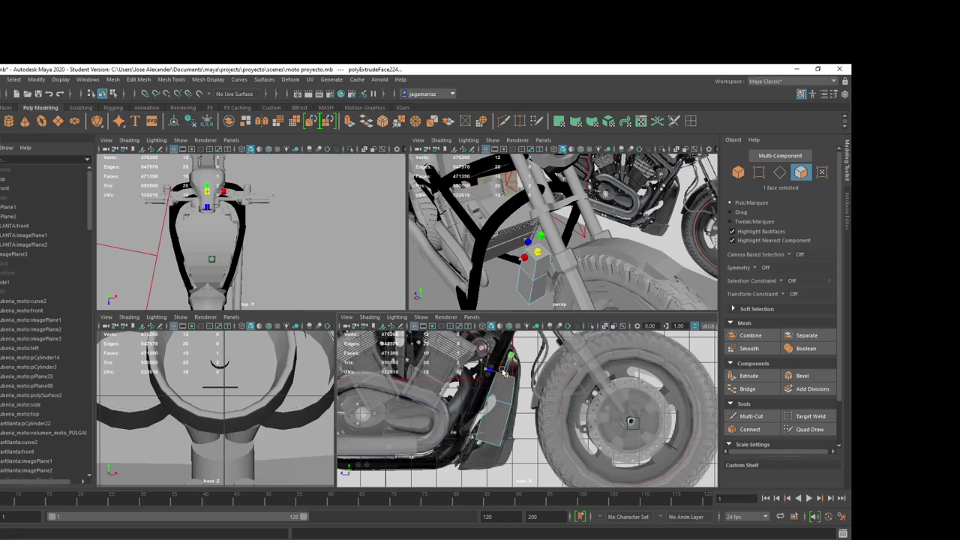
pyautogui.press('w')
pyautogui.moveTo(505, 378); pyautogui.dragTo(507, 377)
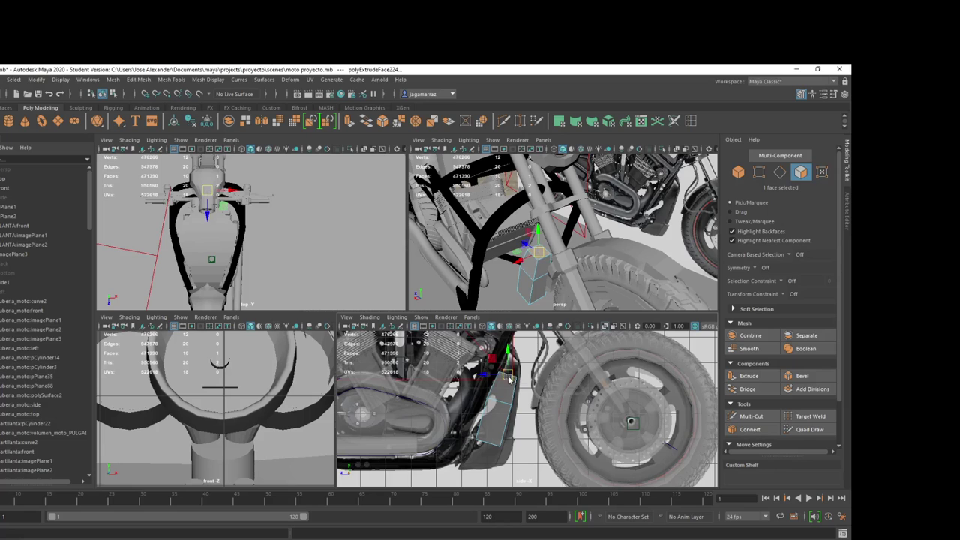
pyautogui.scroll(2, 526, 384)
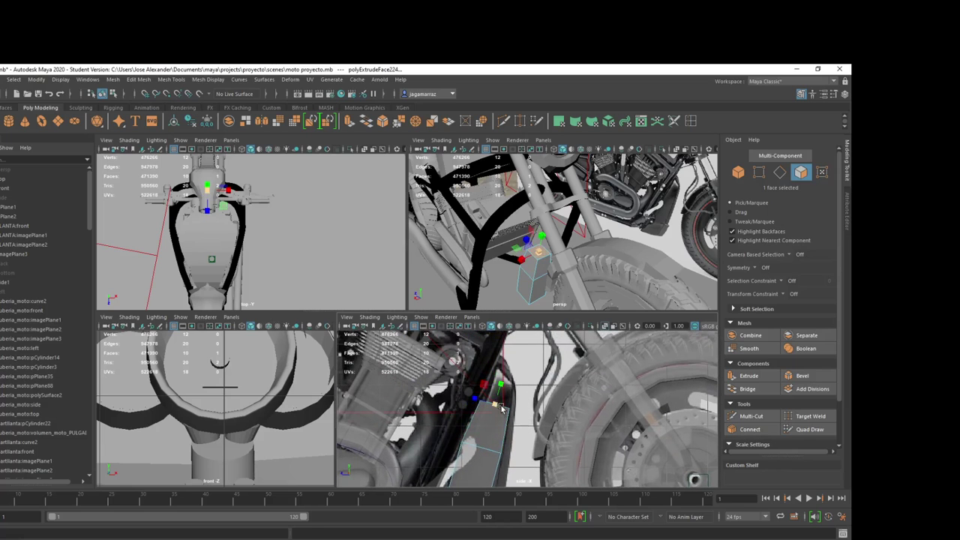
pyautogui.press('w')
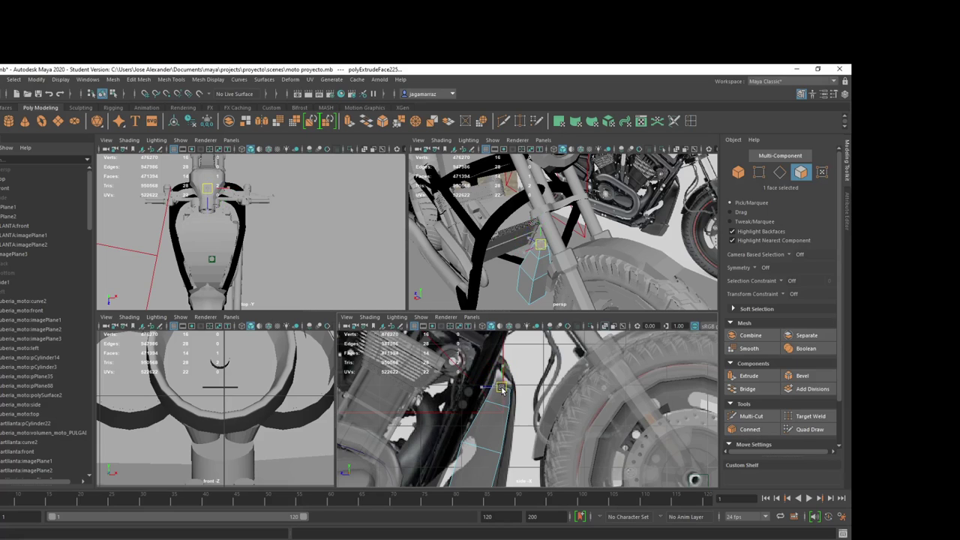
pyautogui.press('w')
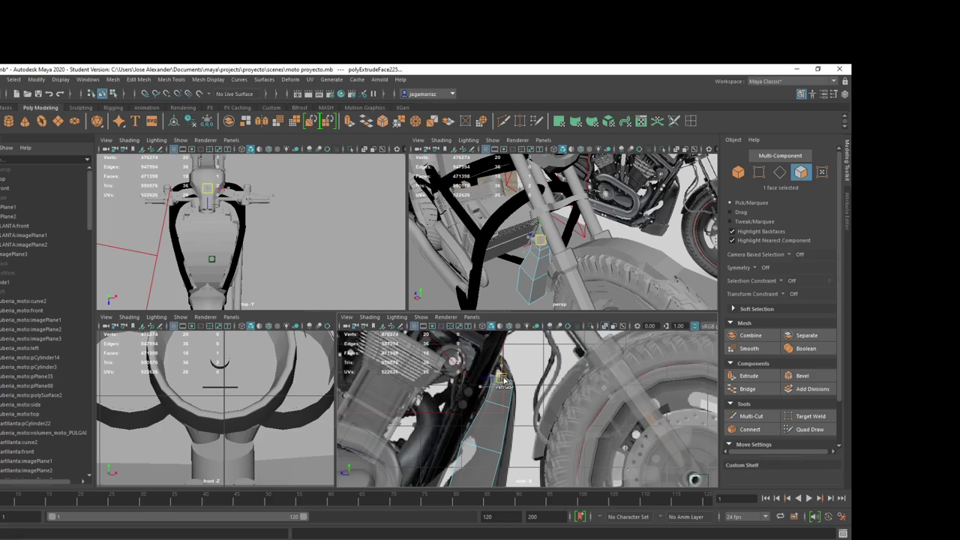
# Step: Add two more scaled extrusions and raise the new section along the frame
pyautogui.hotkey('ctrl', 'e')
pyautogui.press('r')
pyautogui.press('w')
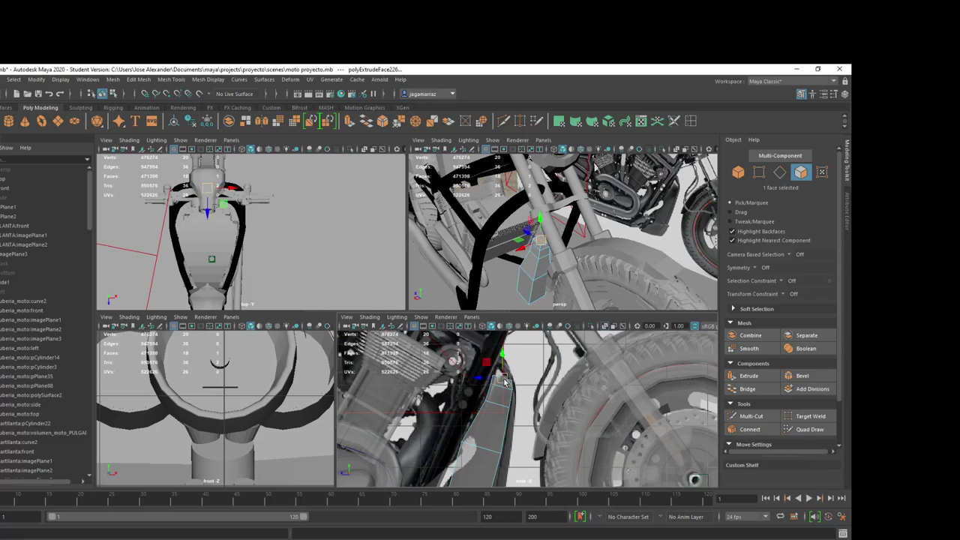
pyautogui.hotkey('ctrl', 'e')
pyautogui.hotkey('ctrl', 'e')
pyautogui.press('r')
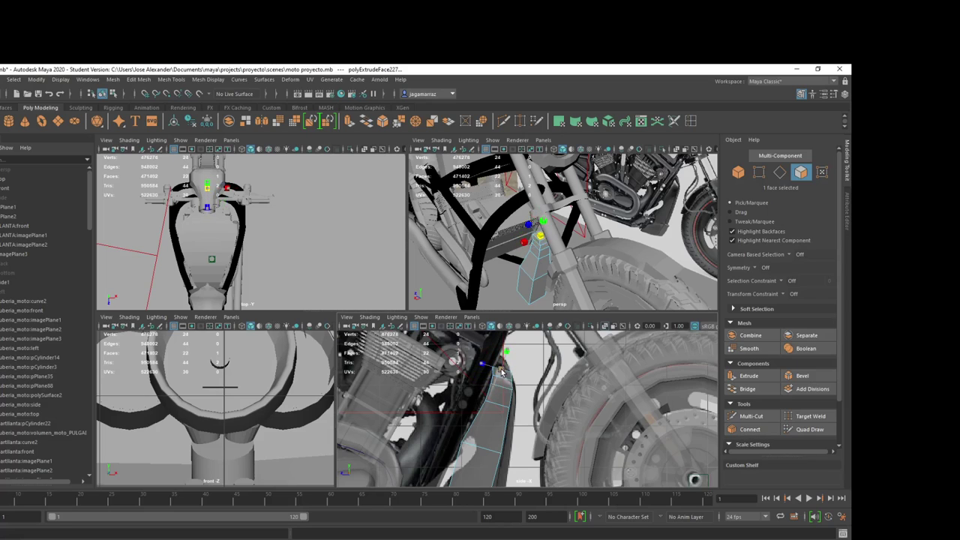
pyautogui.press('w')
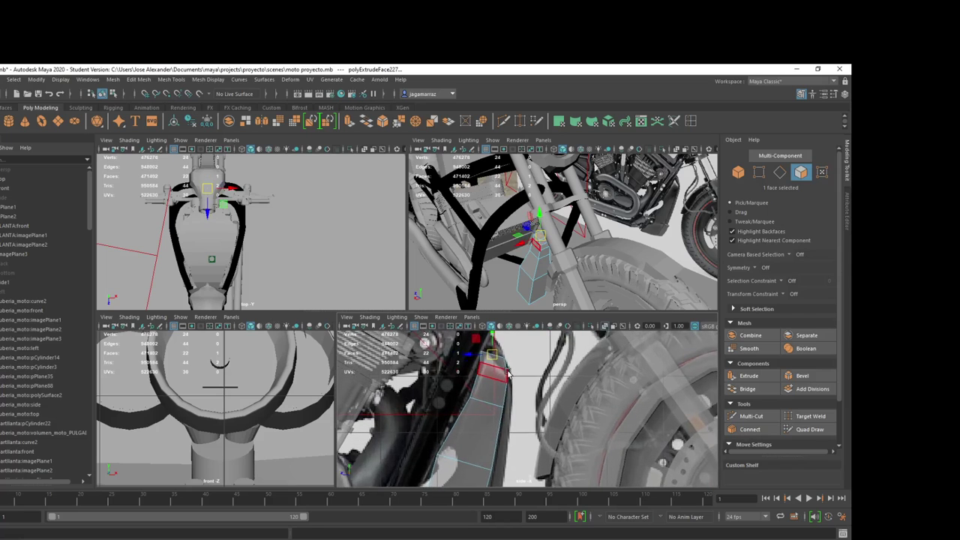
pyautogui.keyDown('alt'); pyautogui.moveTo(501, 369); pyautogui.dragTo(498, 397, button='middle'); pyautogui.keyUp('alt')
# Step: Extrude the top face twice more, moving it upward and tapering it
pyautogui.hotkey('ctrl', 'e')
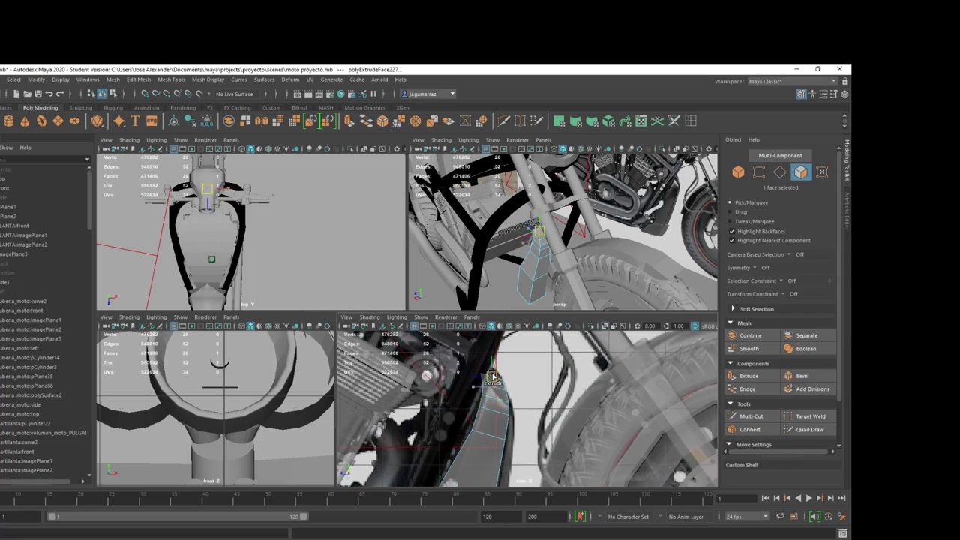
pyautogui.hotkey('ctrl', 'e')
pyautogui.moveTo(493, 375); pyautogui.dragTo(492, 373)
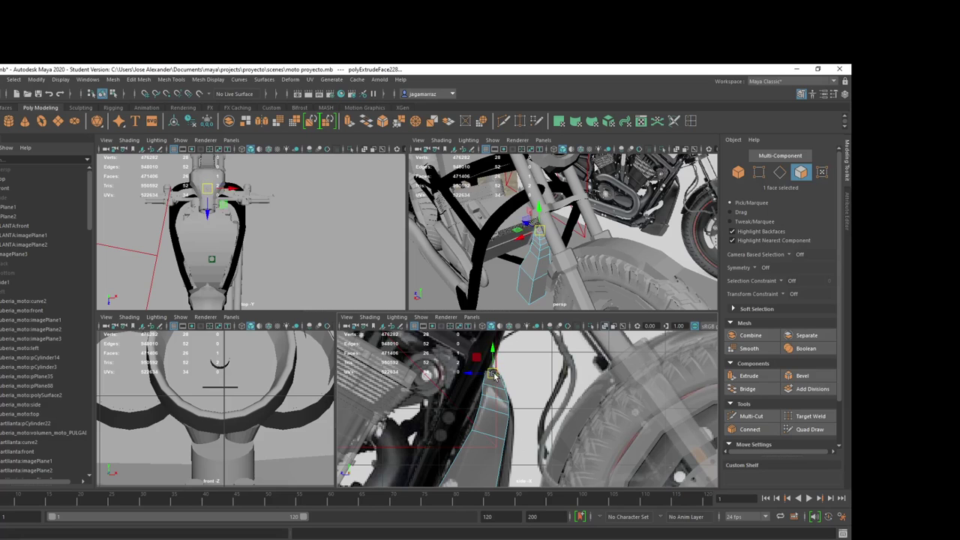
pyautogui.scroll(2, 491, 373)
pyautogui.scroll(2, 495, 379)
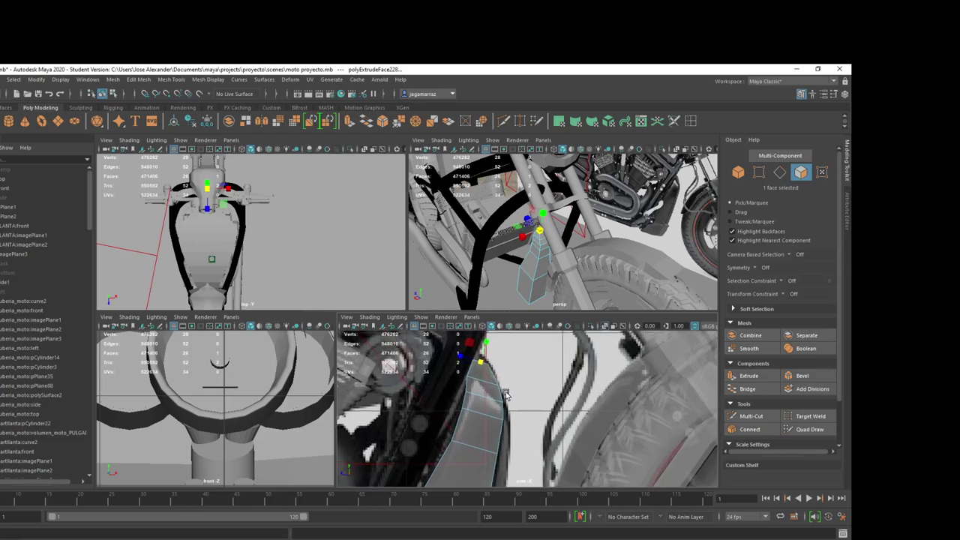
pyautogui.scroll(2, 510, 412)
pyautogui.scroll(2, 521, 431)
pyautogui.moveTo(496, 420); pyautogui.dragTo(488, 410)
# Step: Extrude the top face once more and move it lower down the fork
pyautogui.hotkey('ctrl', 'e')
pyautogui.hotkey('ctrl', 'e')
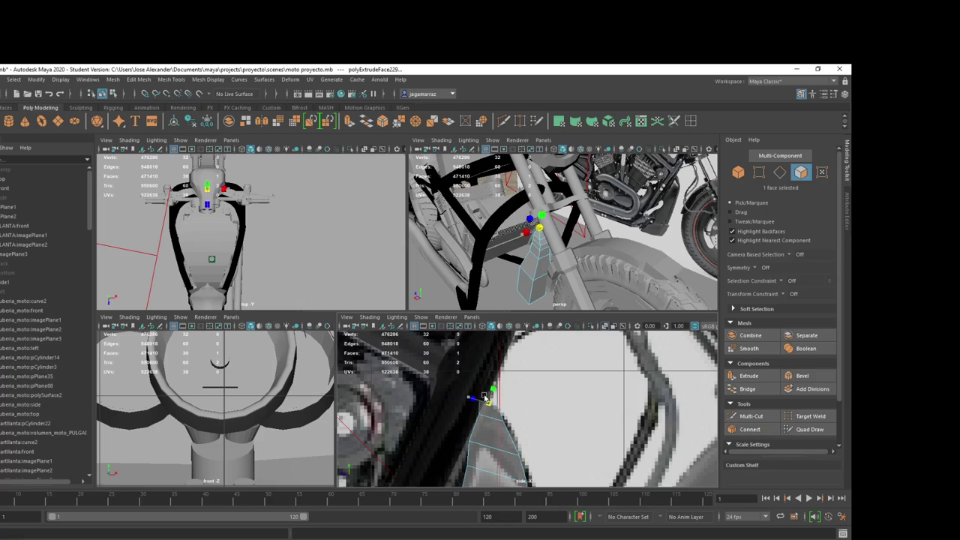
pyautogui.press('r')
pyautogui.press('w')
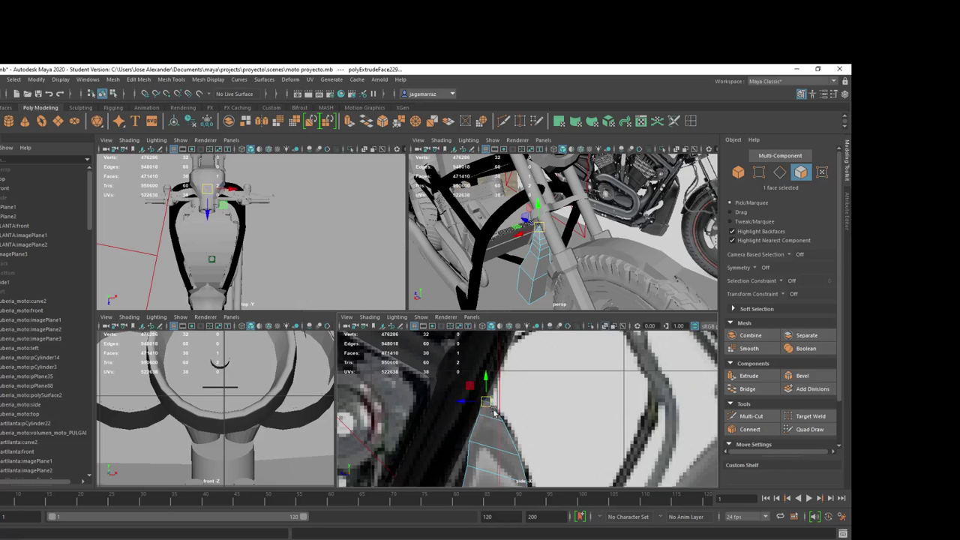
pyautogui.scroll(-4, 495, 413)
pyautogui.scroll(3, 528, 460)
pyautogui.scroll(3, 521, 387)
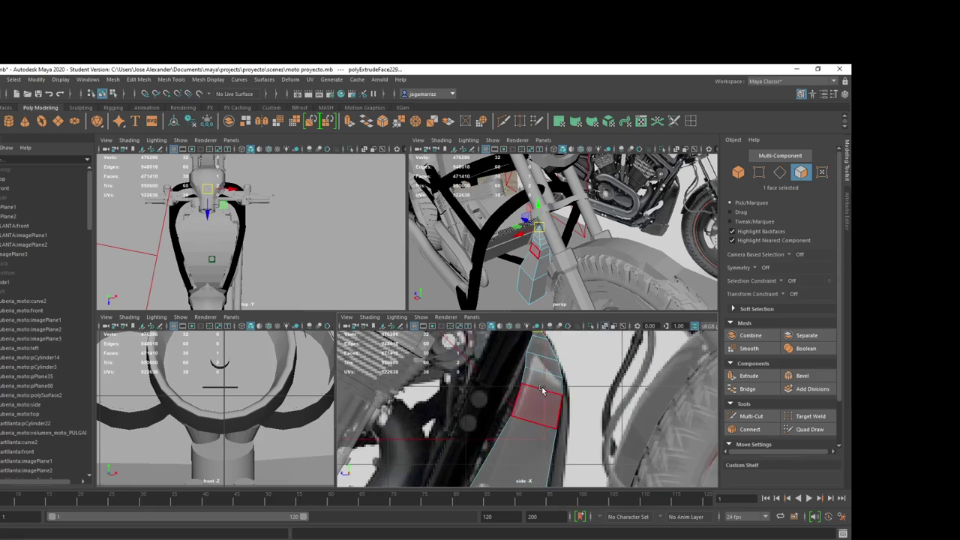
pyautogui.scroll(3, 524, 422)
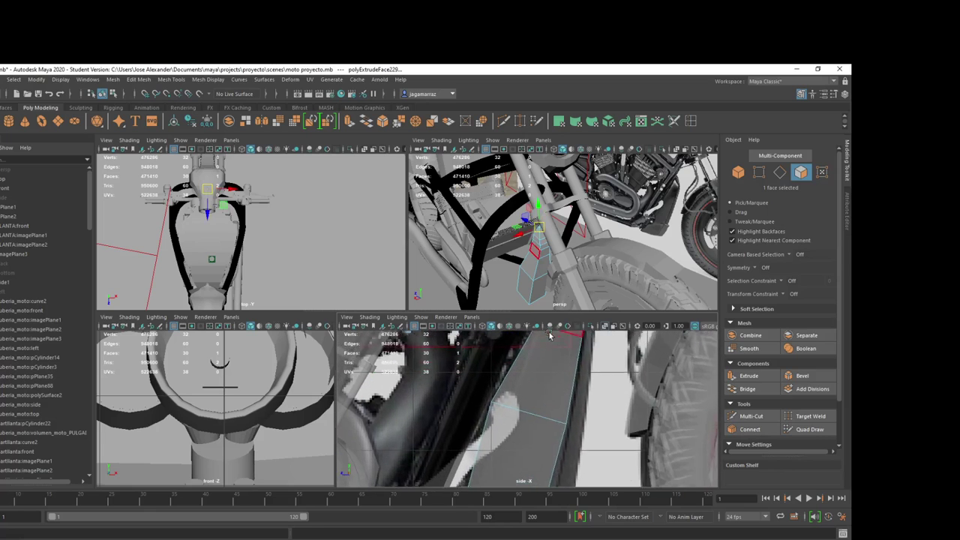
pyautogui.moveTo(524, 420); pyautogui.dragTo(524, 406)
# Step: Select the panel's bottom face from a low side angle and extrude it downward
pyautogui.keyDown('alt'); pyautogui.moveTo(549, 288); pyautogui.dragTo(621, 246); pyautogui.keyUp('alt')
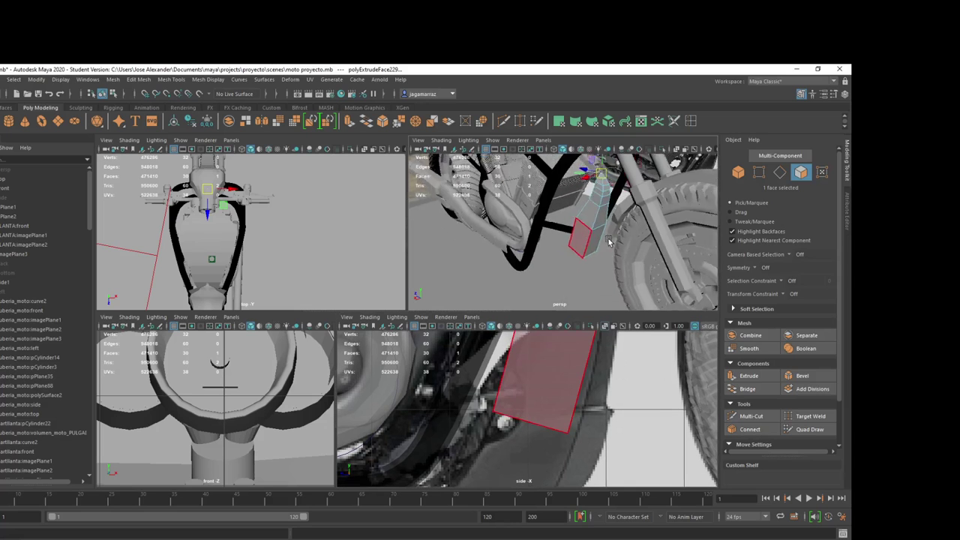
pyautogui.scroll(3, 621, 246)
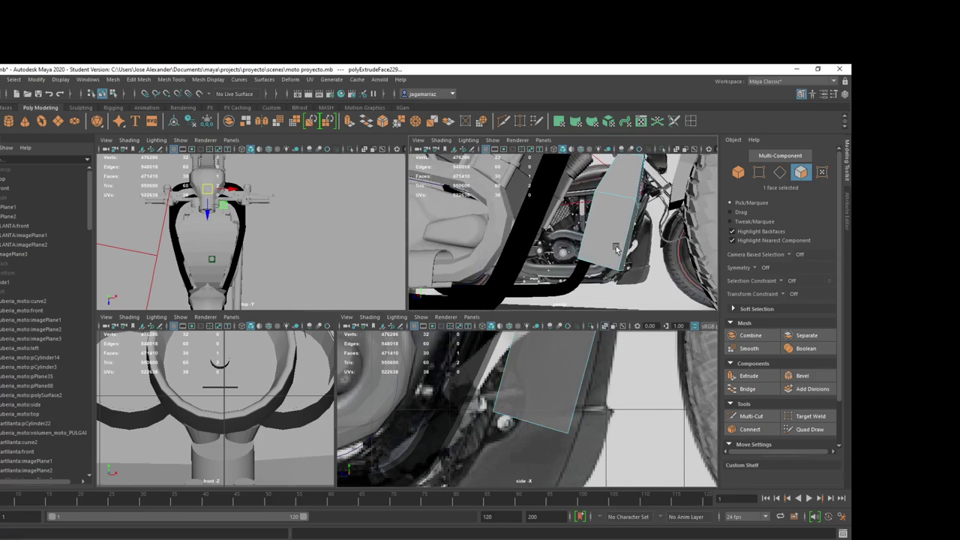
pyautogui.keyDown('alt'); pyautogui.moveTo(621, 246); pyautogui.dragTo(589, 276); pyautogui.keyUp('alt')
pyautogui.click(589, 276)
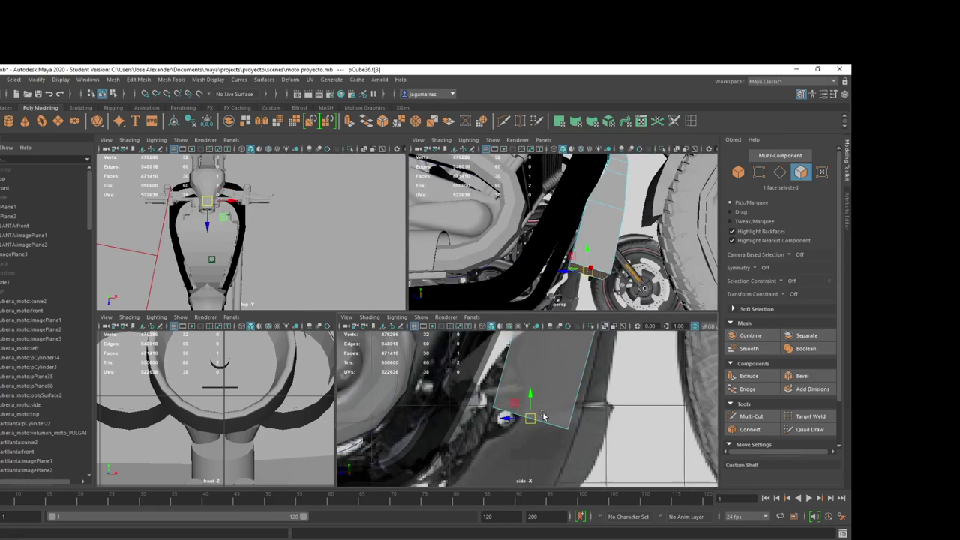
pyautogui.scroll(-3, 544, 392)
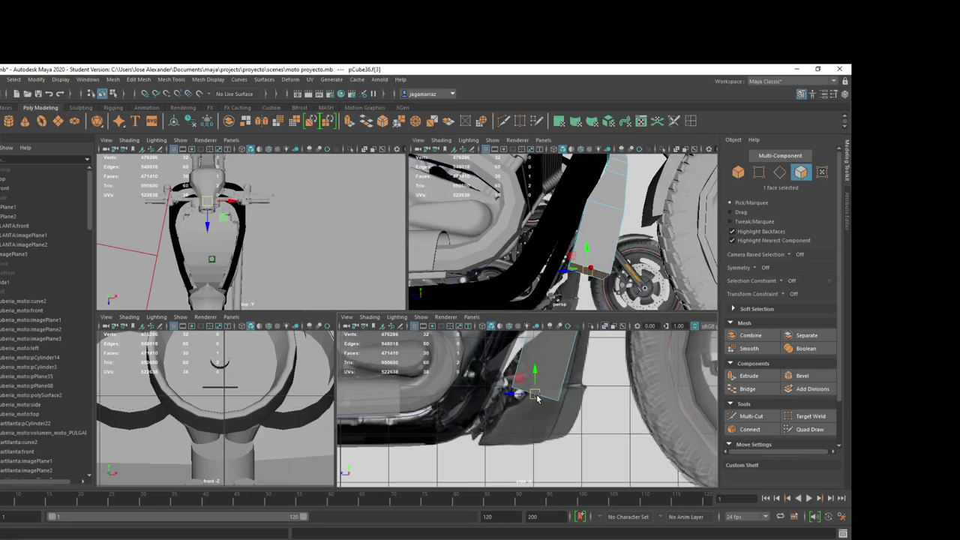
pyautogui.hotkey('ctrl', 'e')
pyautogui.moveTo(536, 398); pyautogui.dragTo(531, 429)
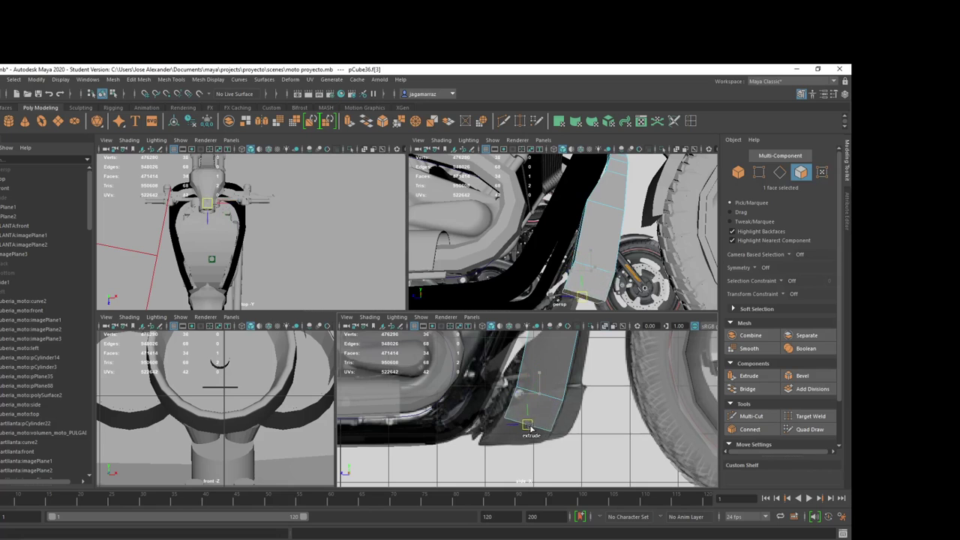
# Step: Toggle between scale and move on the new face, then switch to Chrome
pyautogui.press('r')
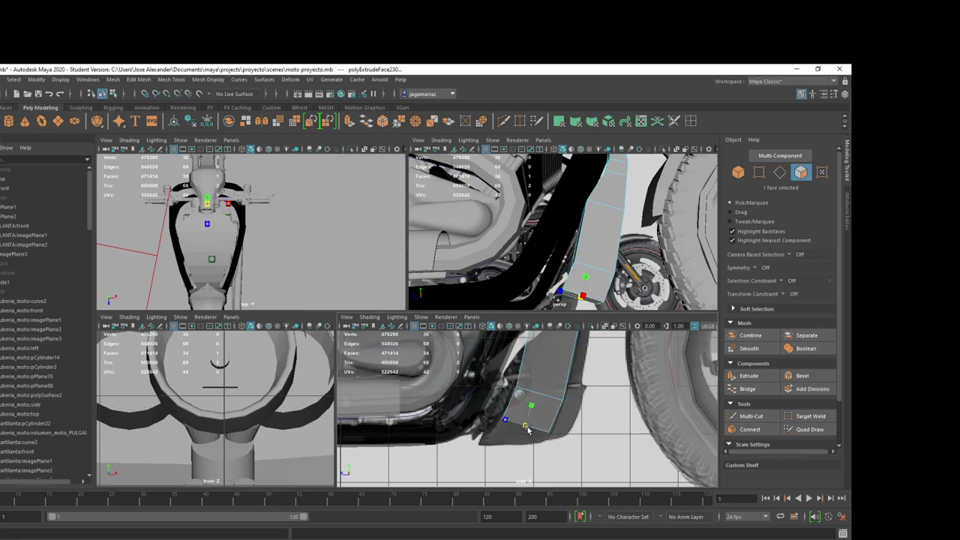
pyautogui.press('w')
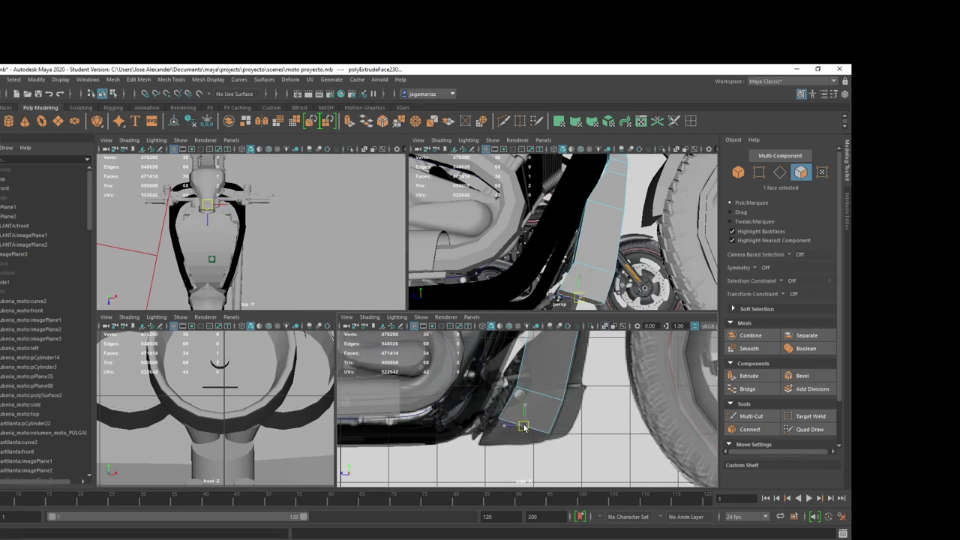
pyautogui.hotkey('alt', 'Tab')
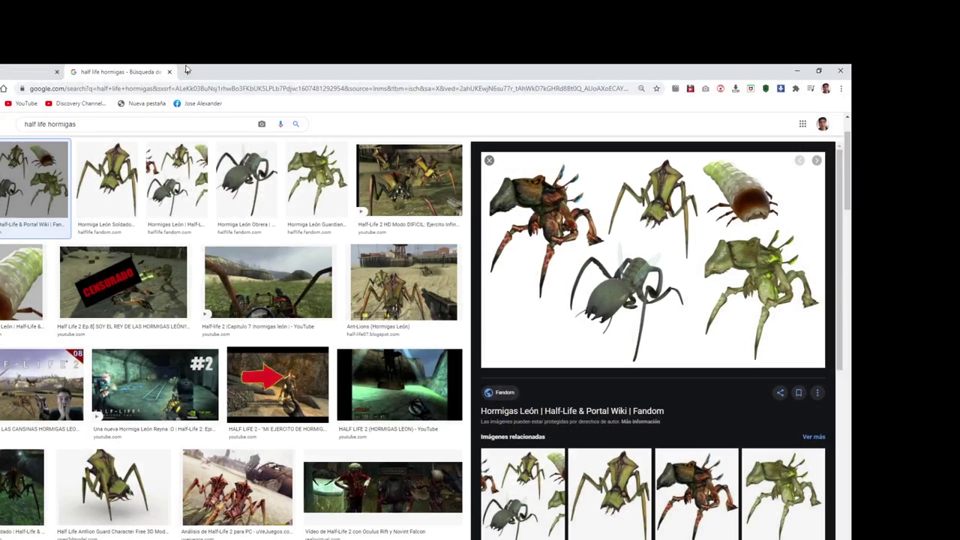
# Step: Open YouTube in a new Chrome tab and run the suggested rap artist search
pyautogui.click(187, 70)
pyautogui.write('y')
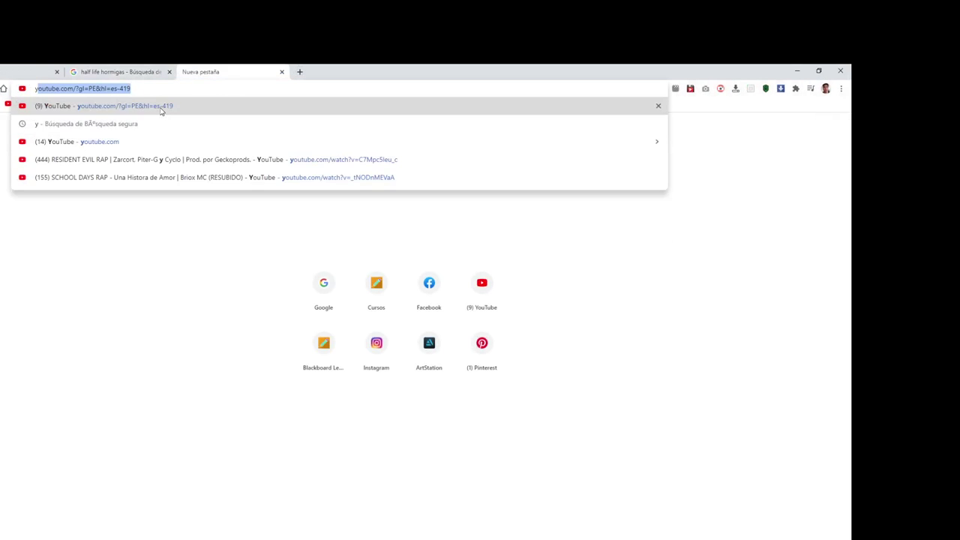
pyautogui.click(161, 109)
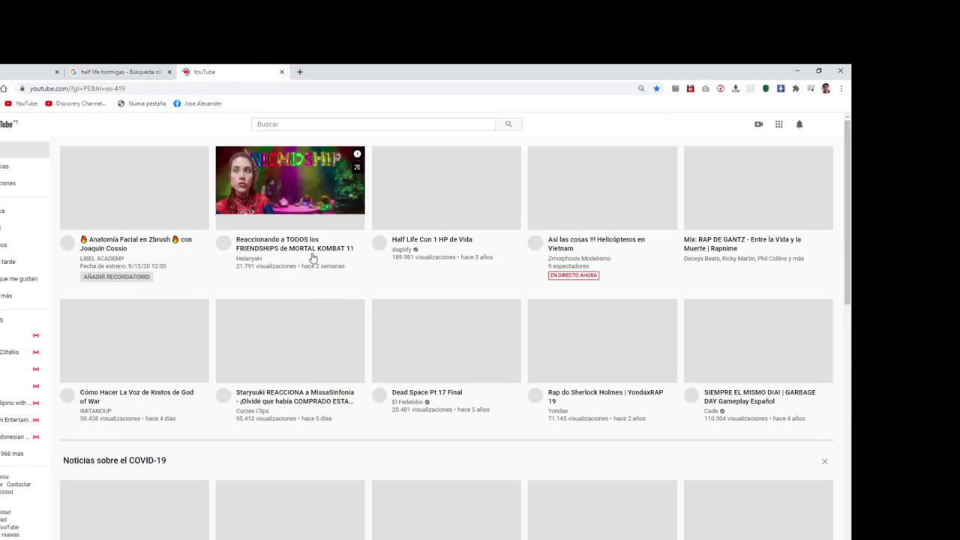
pyautogui.click(311, 125)
pyautogui.write('br')
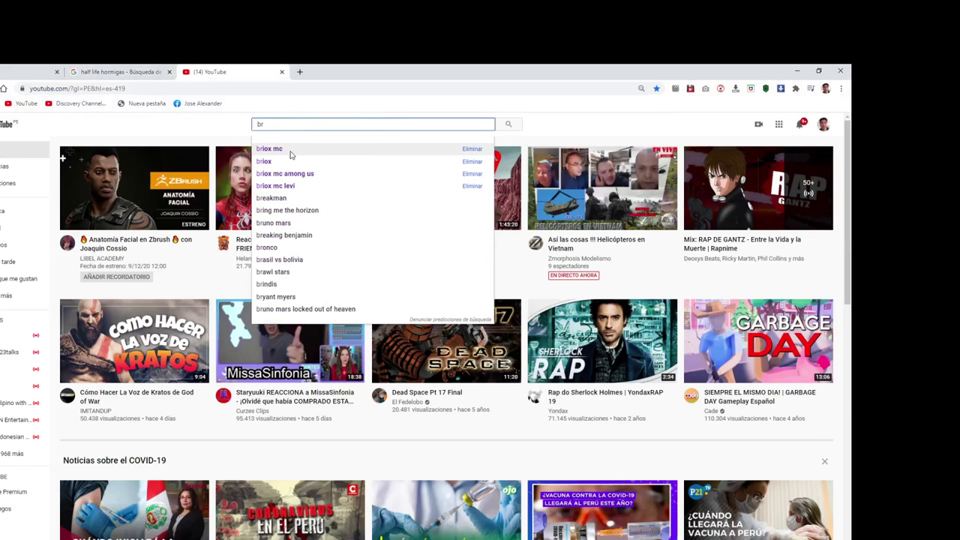
pyautogui.click(291, 149)
# Step: Scroll the search results and start the RAP DE AJIN video
pyautogui.scroll(-2, 315, 285)
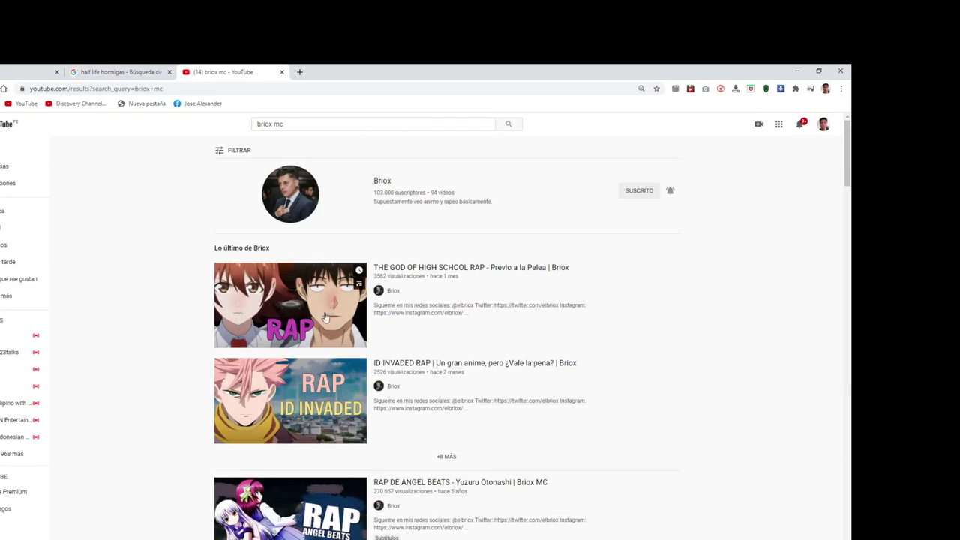
pyautogui.scroll(-3, 325, 318)
pyautogui.scroll(-3, 318, 349)
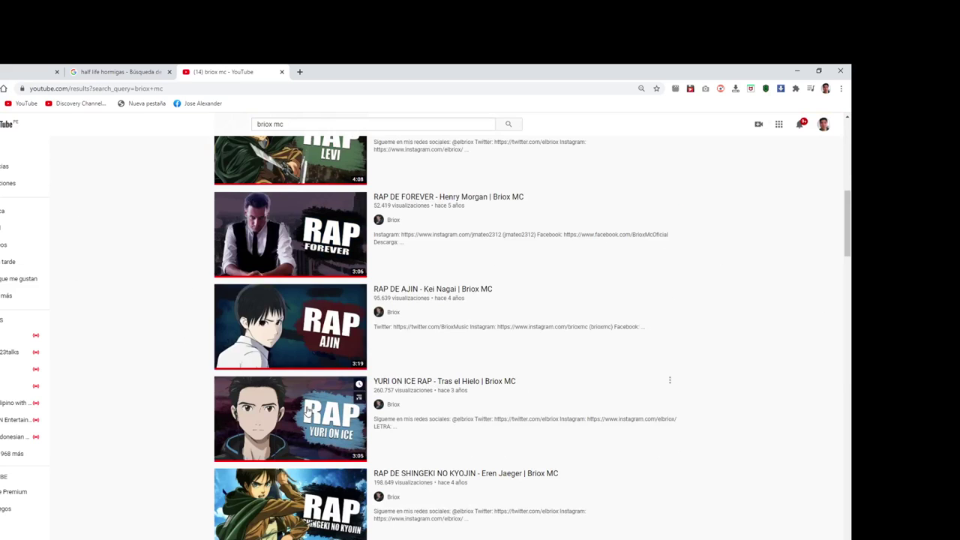
pyautogui.click(296, 330)
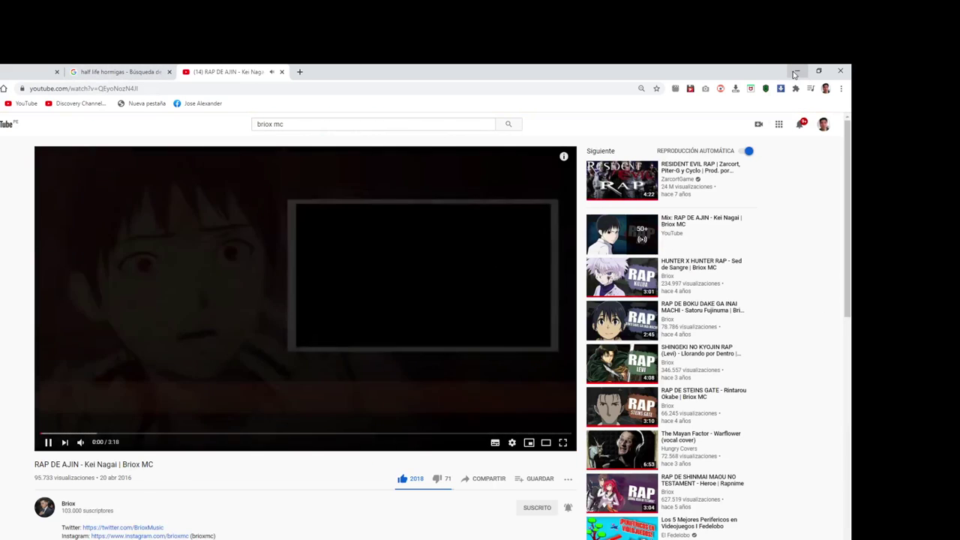
# Step: Close the Facebook livestream tab and minimize Chrome to return to Maya's panel
pyautogui.click(795, 72)
pyautogui.keyDown('alt'); pyautogui.moveTo(663, 279); pyautogui.dragTo(373, 405); pyautogui.keyUp('alt')
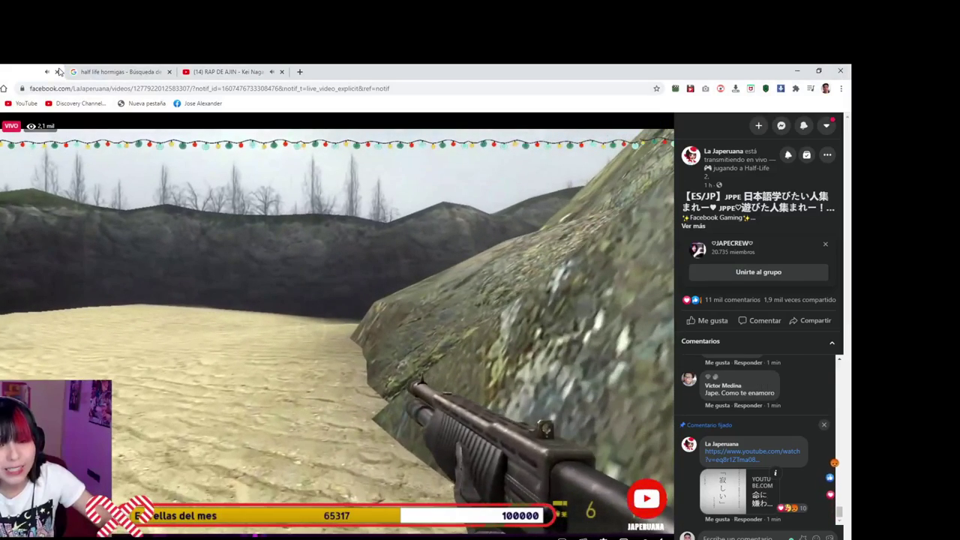
pyautogui.click(58, 72)
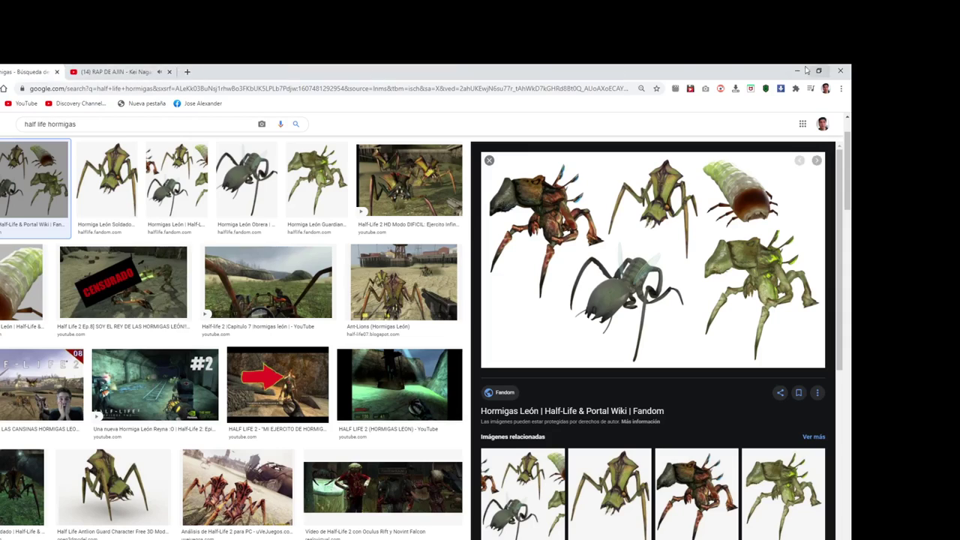
pyautogui.click(806, 69)
pyautogui.moveTo(594, 253)
pyautogui.keyDown('alt'); pyautogui.mouseDown()
pyautogui.moveTo(635, 262)
pyautogui.moveTo(540, 248)
pyautogui.mouseUp(); pyautogui.keyUp('alt')
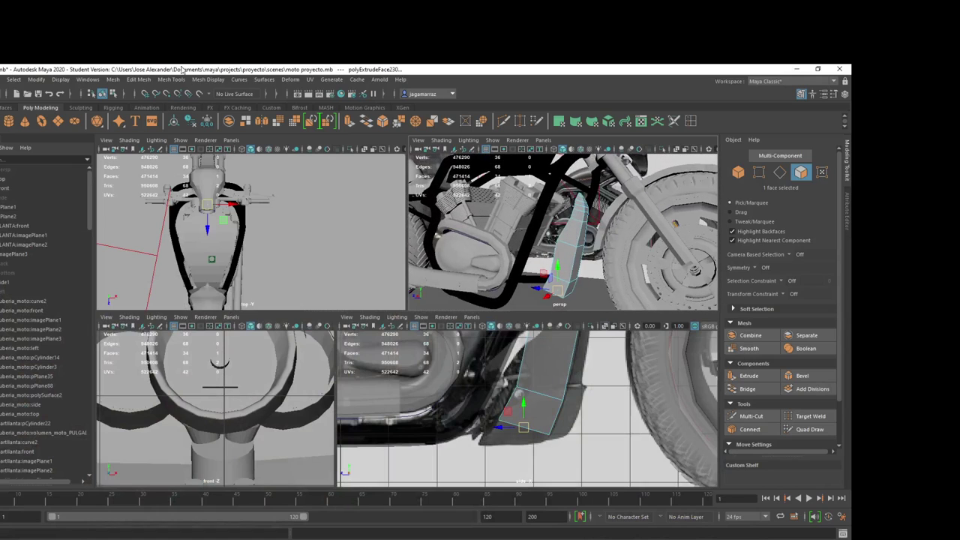
# Step: Extrude the bottom face, pulling the new section down-left and scaling it narrower
pyautogui.moveTo(579, 278)
pyautogui.keyDown('alt'); pyautogui.mouseDown()
pyautogui.moveTo(525, 257)
pyautogui.moveTo(570, 247)
pyautogui.mouseUp(); pyautogui.keyUp('alt')
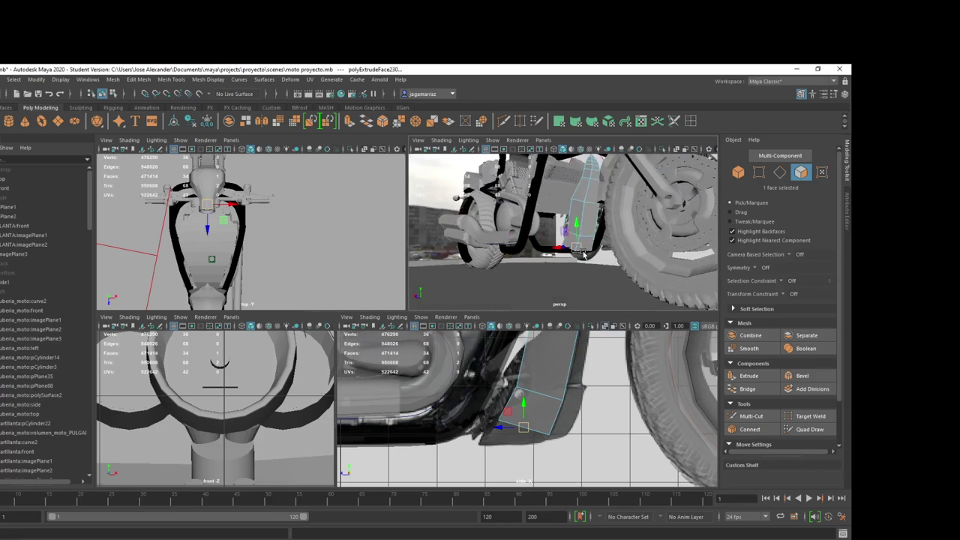
pyautogui.hotkey('ctrl', 'e')
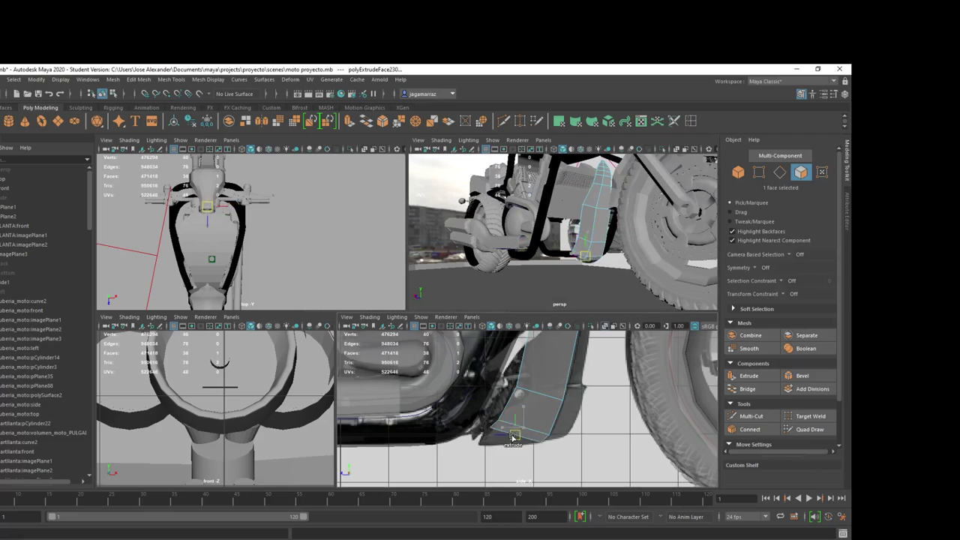
pyautogui.moveTo(516, 430)
pyautogui.mouseDown()
pyautogui.moveTo(499, 445)
pyautogui.moveTo(507, 442)
pyautogui.mouseUp()
pyautogui.press('w')
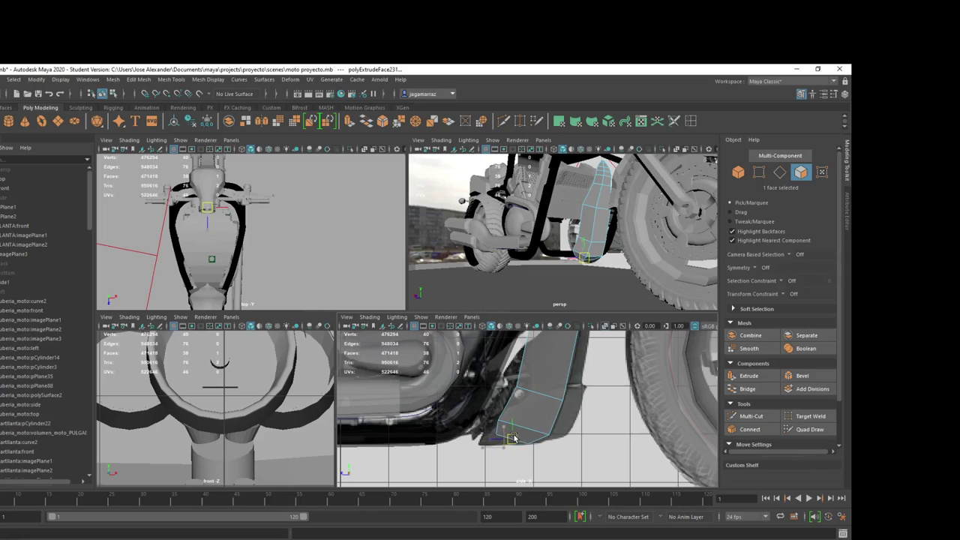
pyautogui.press('r')
pyautogui.moveTo(514, 441); pyautogui.dragTo(509, 442)
# Step: Extrude two more sections, scaling and moving each to taper the lower tip
pyautogui.hotkey('ctrl', 'e')
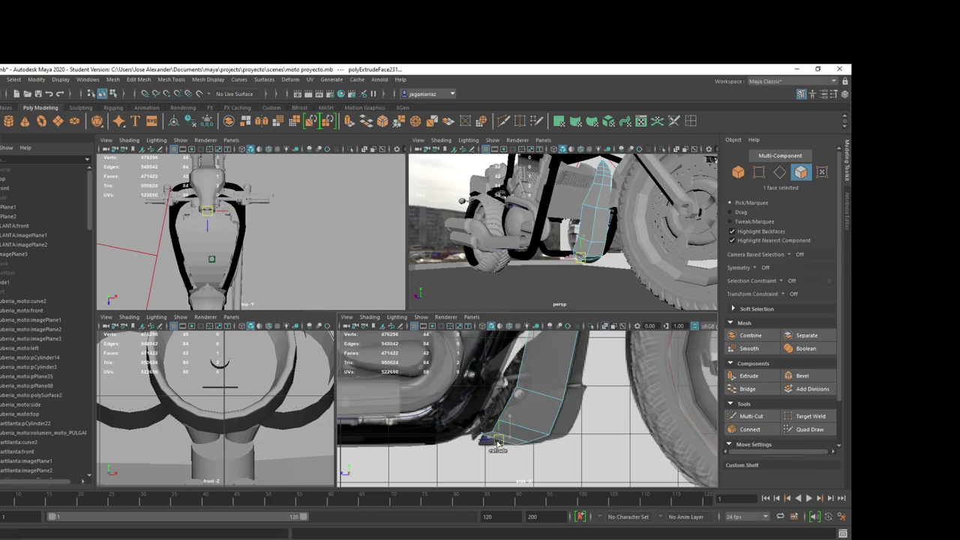
pyautogui.press('r')
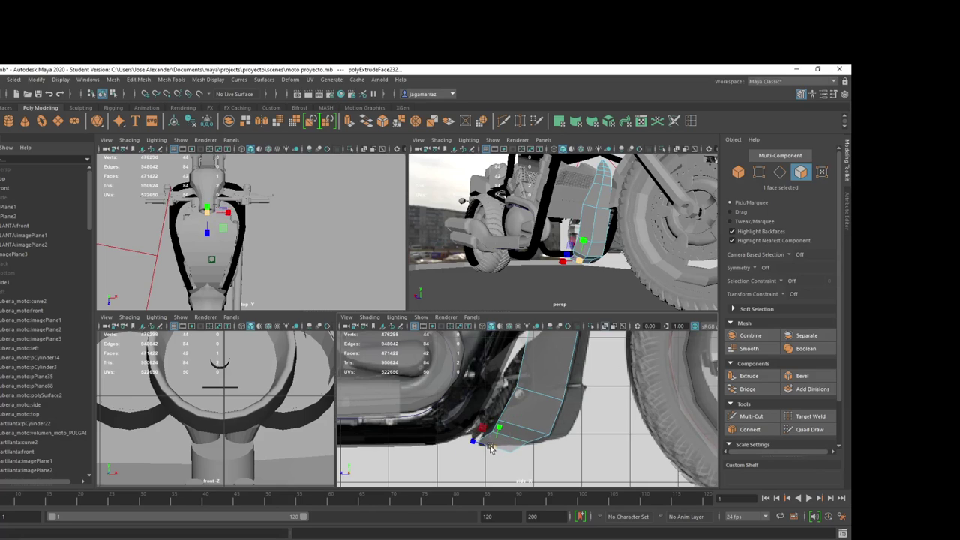
pyautogui.press('w')
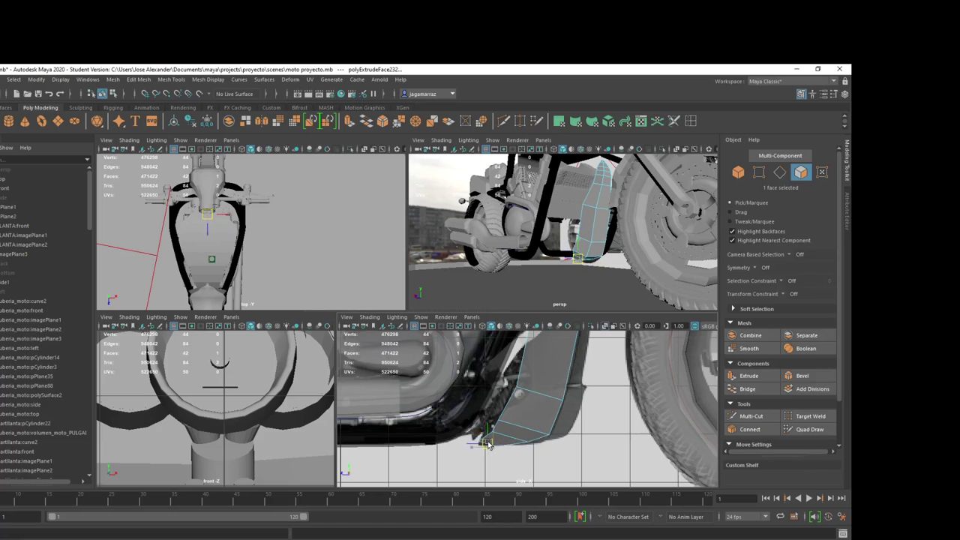
pyautogui.scroll(1, 508, 442)
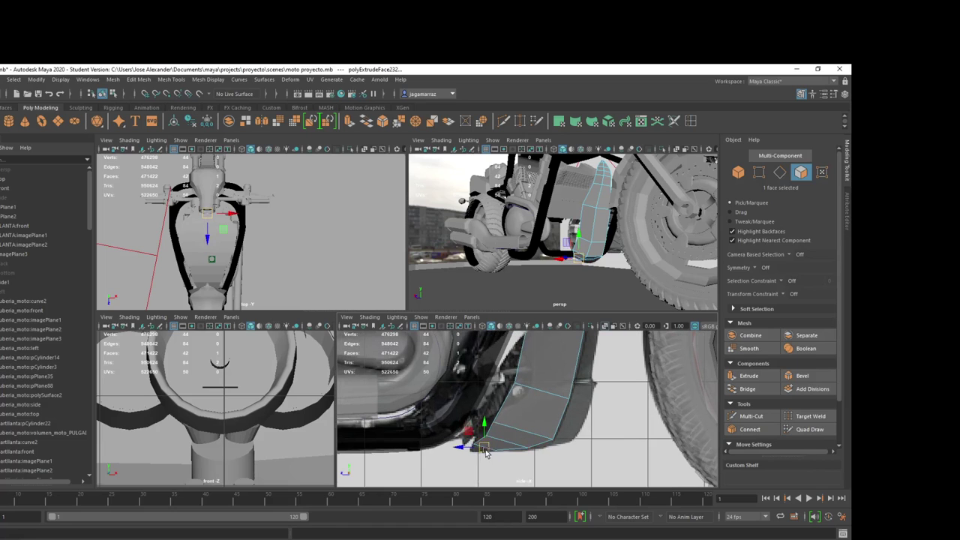
pyautogui.hotkey('ctrl', 'e')
pyautogui.press('r')
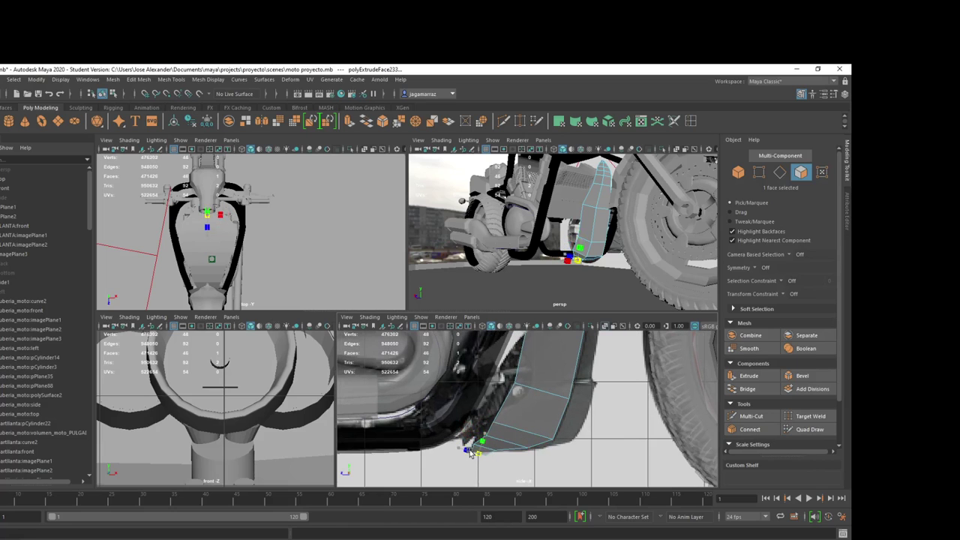
pyautogui.press('w')
pyautogui.scroll(2, 487, 449)
pyautogui.scroll(1, 510, 444)
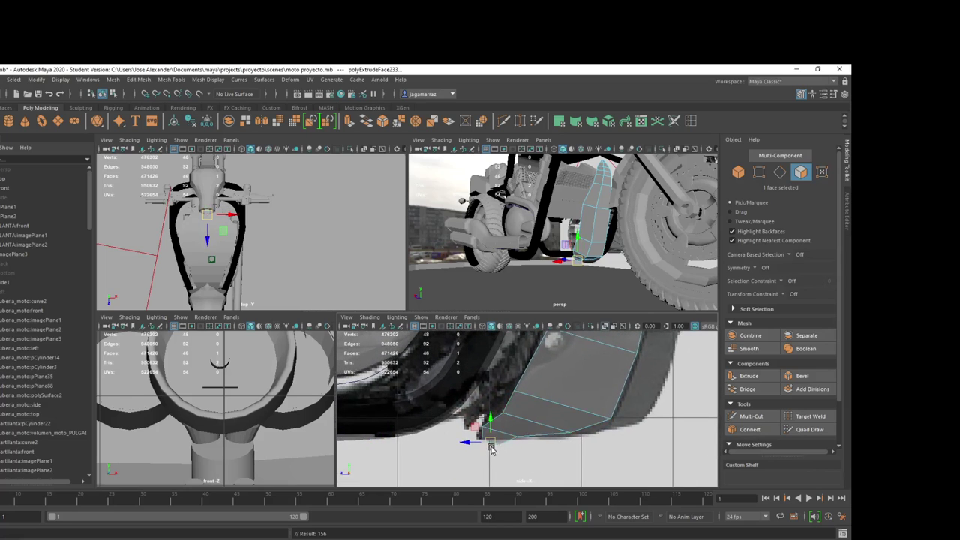
pyautogui.moveTo(491, 449); pyautogui.dragTo(484, 443)
# Step: Switch the panel selection to Edge mode
pyautogui.scroll(2, 629, 233)
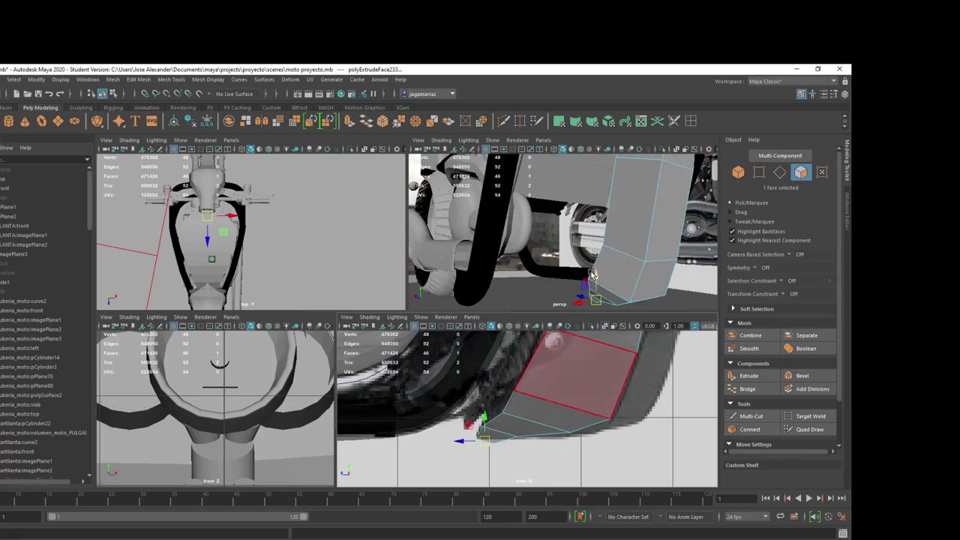
pyautogui.scroll(2, 629, 210)
pyautogui.scroll(2, 631, 183)
pyautogui.scroll(-2, 623, 202)
pyautogui.scroll(-1, 608, 225)
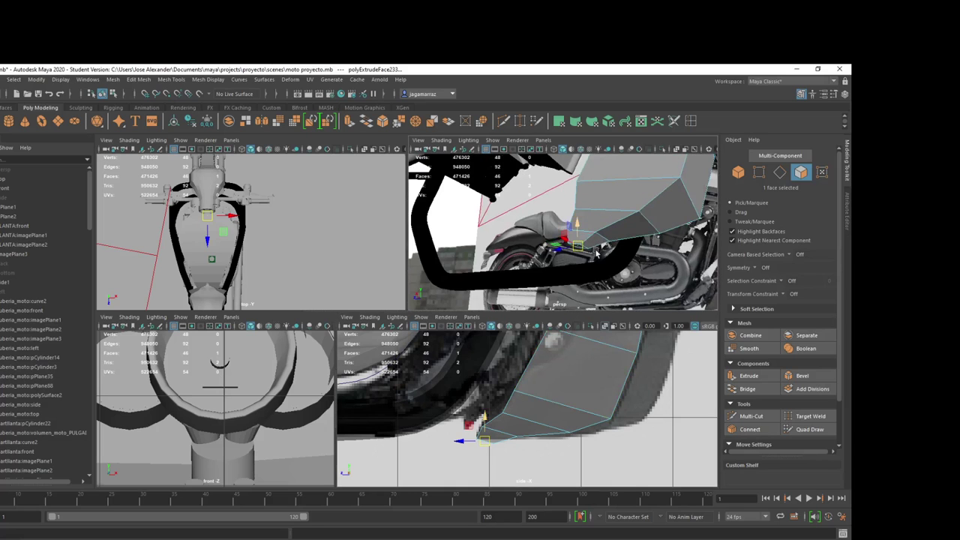
pyautogui.scroll(-1, 600, 240)
pyautogui.moveTo(592, 249); pyautogui.dragTo(601, 231, button='right')
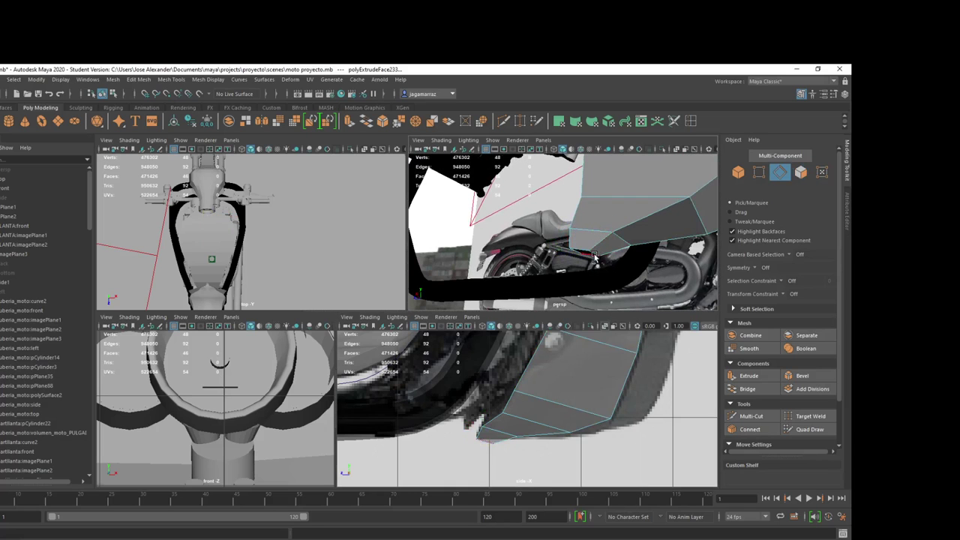
# Step: Nudge an edge along the panel's bottom slightly down and right
pyautogui.click(596, 253)
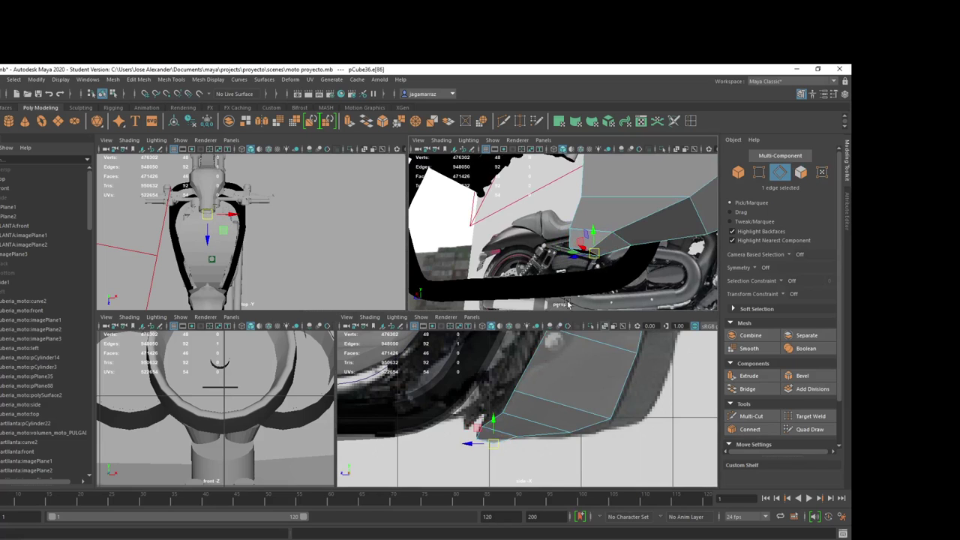
pyautogui.scroll(2, 472, 465)
pyautogui.click(466, 463)
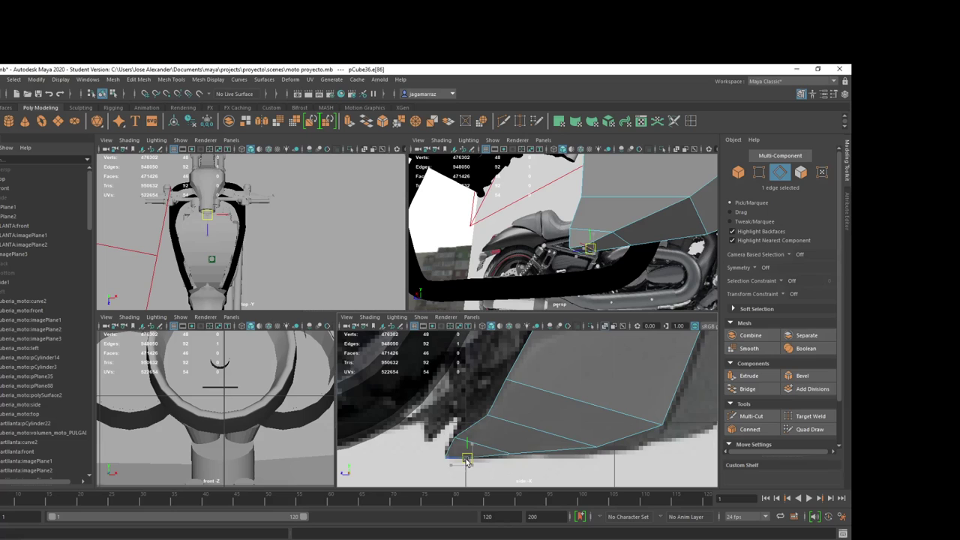
pyautogui.click(627, 238)
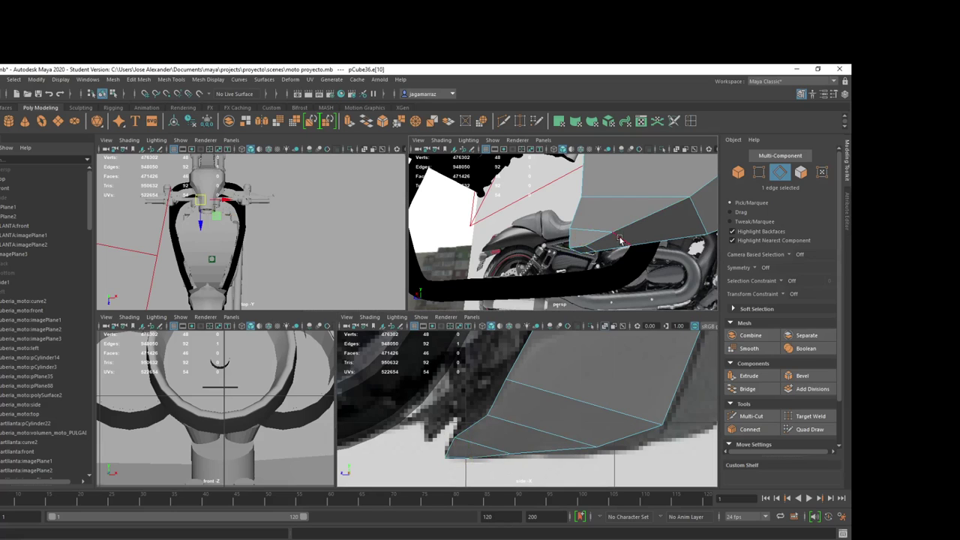
pyautogui.moveTo(508, 452); pyautogui.dragTo(511, 458)
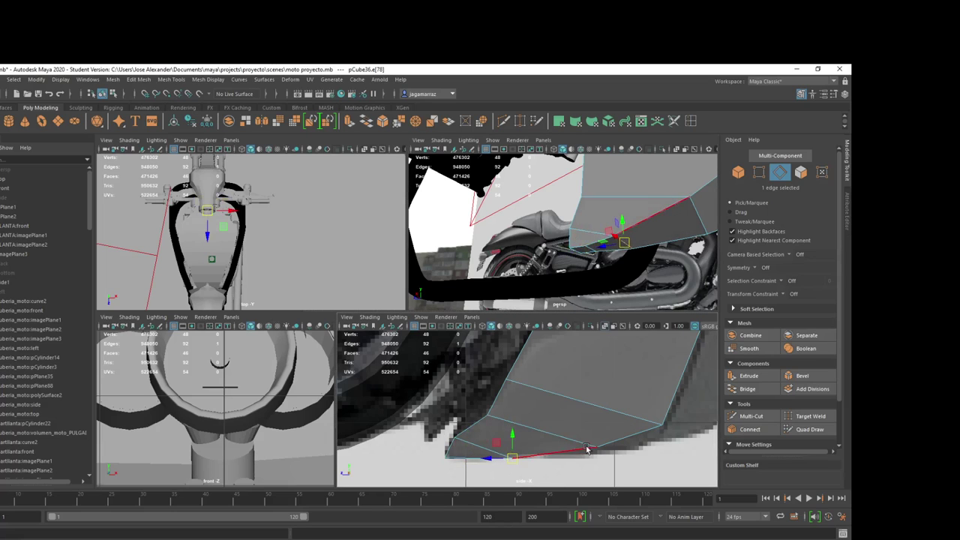
# Step: Adjust the height of the panel's upper-right corner edge
pyautogui.click(693, 215)
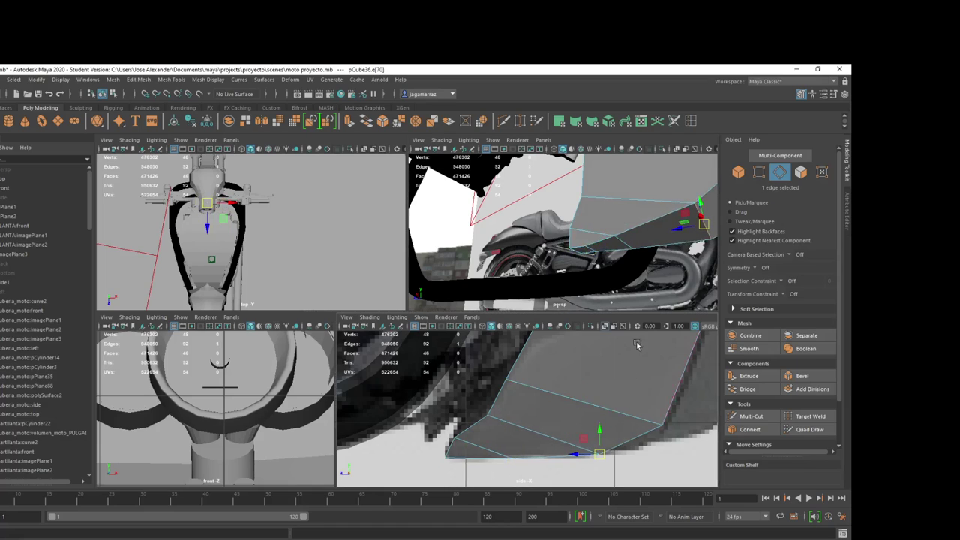
pyautogui.keyDown('alt'); pyautogui.moveTo(675, 225); pyautogui.dragTo(653, 204); pyautogui.keyUp('alt')
pyautogui.click(669, 197)
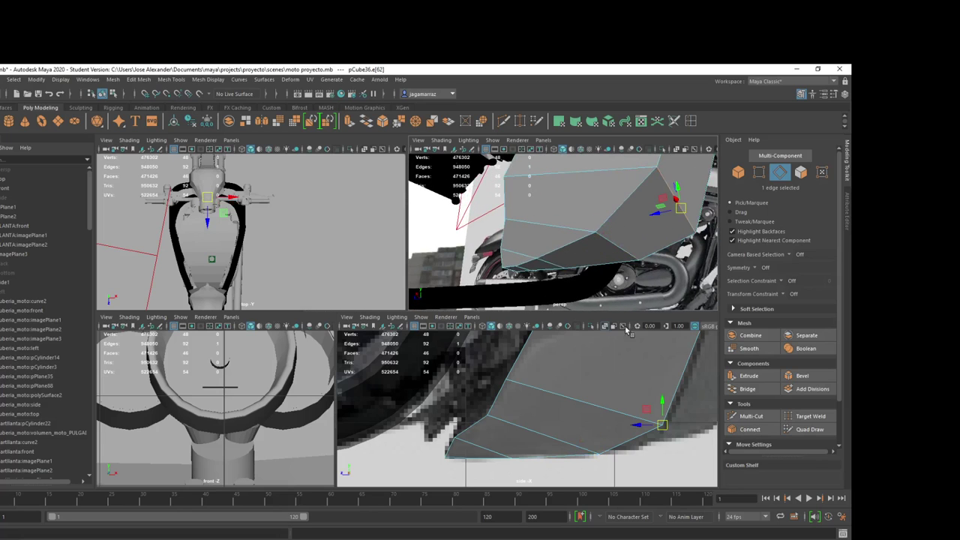
pyautogui.moveTo(665, 427); pyautogui.dragTo(662, 418)
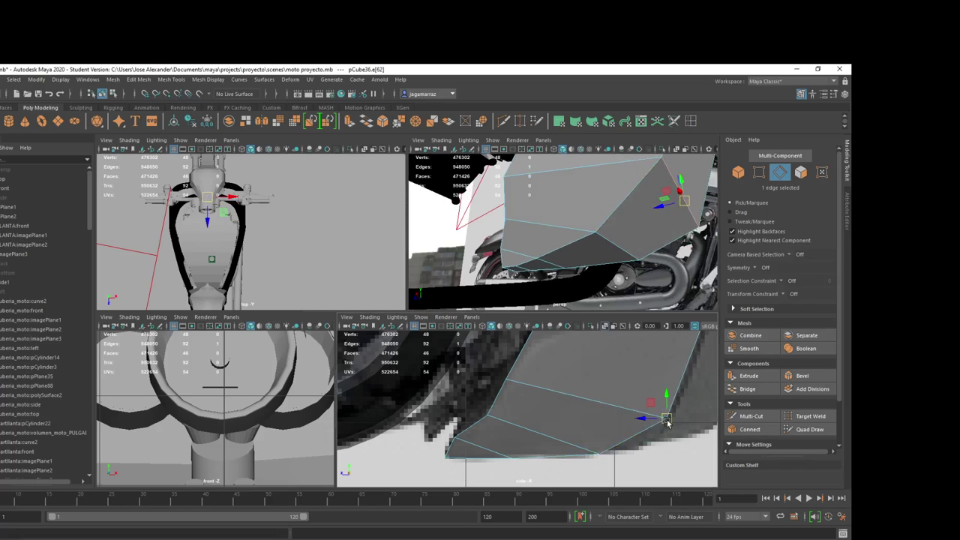
pyautogui.moveTo(663, 419); pyautogui.dragTo(662, 444)
# Step: Select the horizontal edge and the diagonal left edge in the side view
pyautogui.scroll(3, 646, 439)
pyautogui.scroll(2, 600, 428)
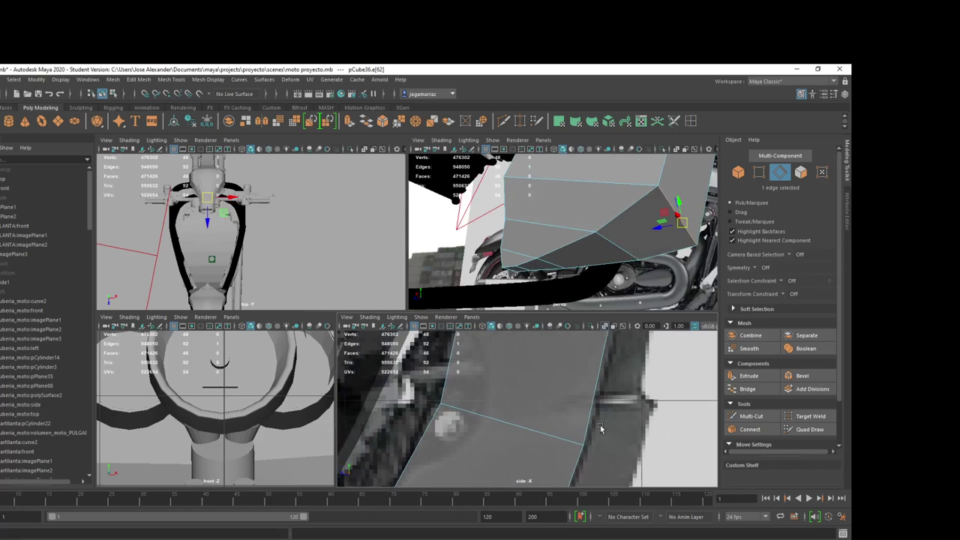
pyautogui.keyDown('alt'); pyautogui.moveTo(654, 250); pyautogui.dragTo(650, 168); pyautogui.keyUp('alt')
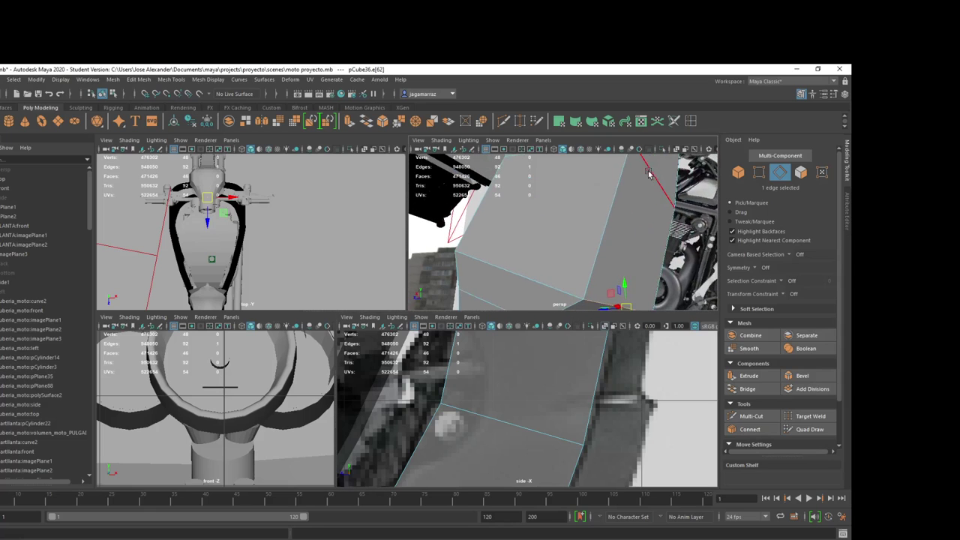
pyautogui.click(597, 405)
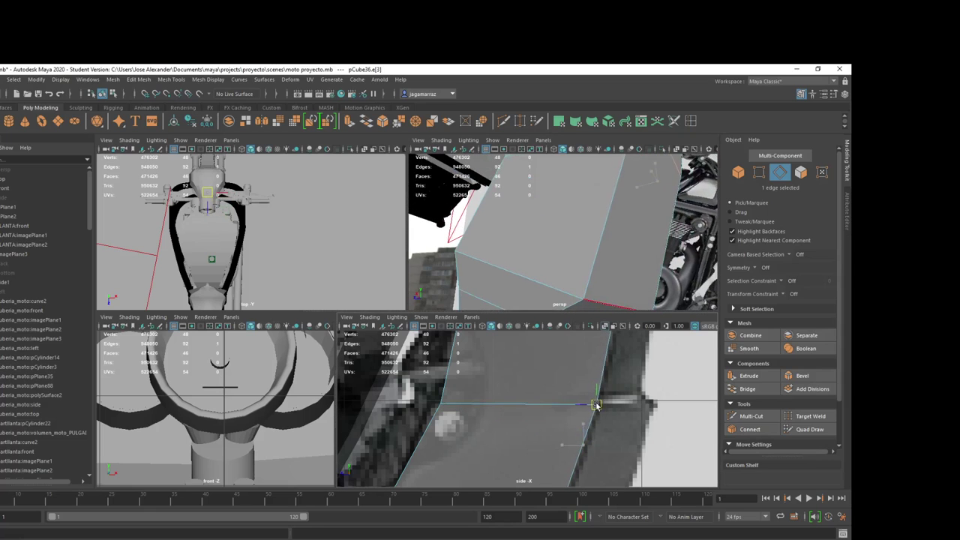
pyautogui.scroll(-2, 523, 404)
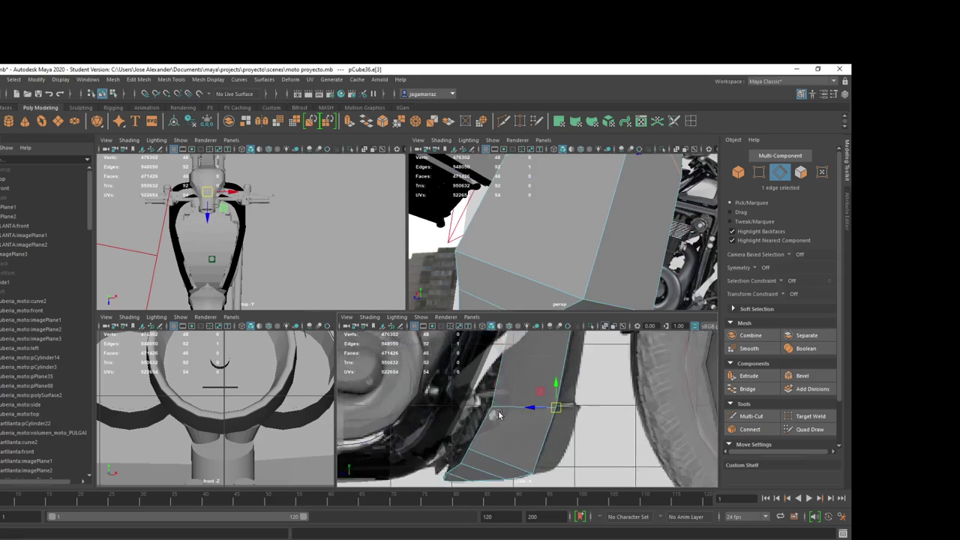
pyautogui.scroll(2, 517, 403)
pyautogui.click(453, 428)
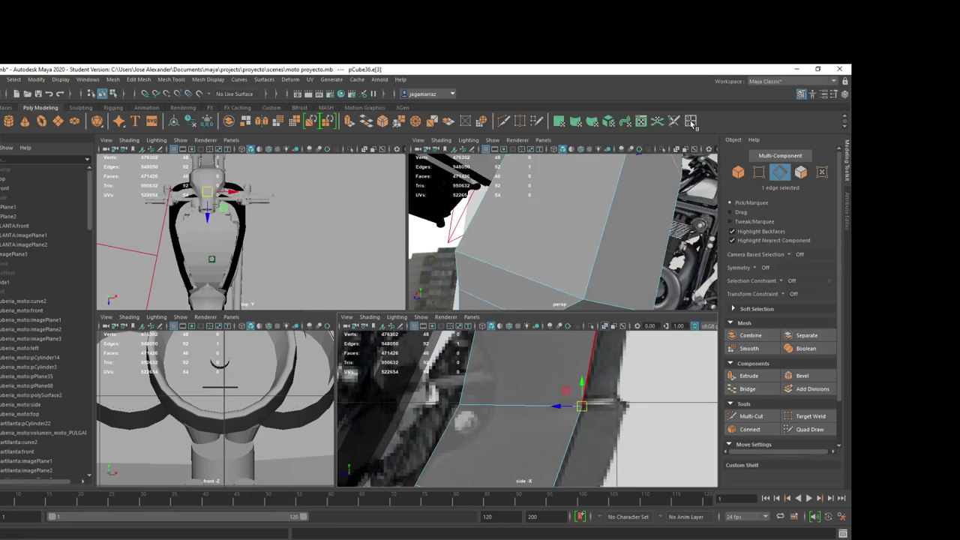
# Step: Insert three edge loops across the panel's faces
pyautogui.press('q')
pyautogui.click(566, 455)
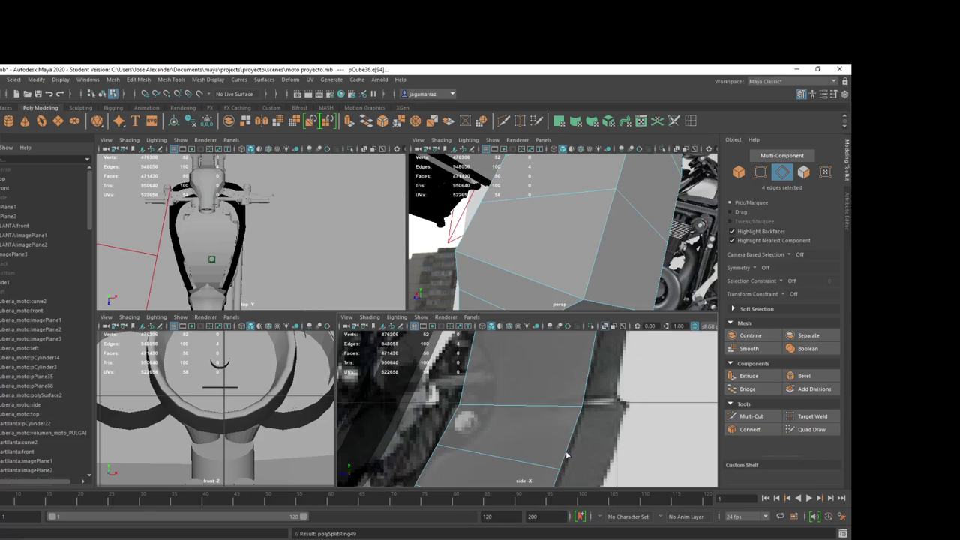
pyautogui.keyDown('alt'); pyautogui.moveTo(508, 218); pyautogui.dragTo(491, 217); pyautogui.keyUp('alt')
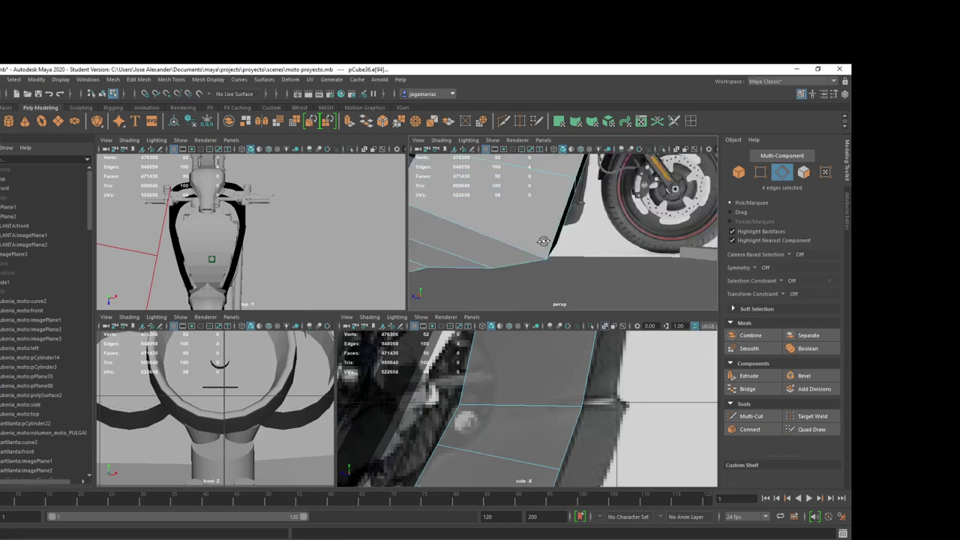
pyautogui.keyDown('shift'); pyautogui.moveTo(635, 240); pyautogui.dragTo(632, 214, button='right'); pyautogui.keyUp('shift')
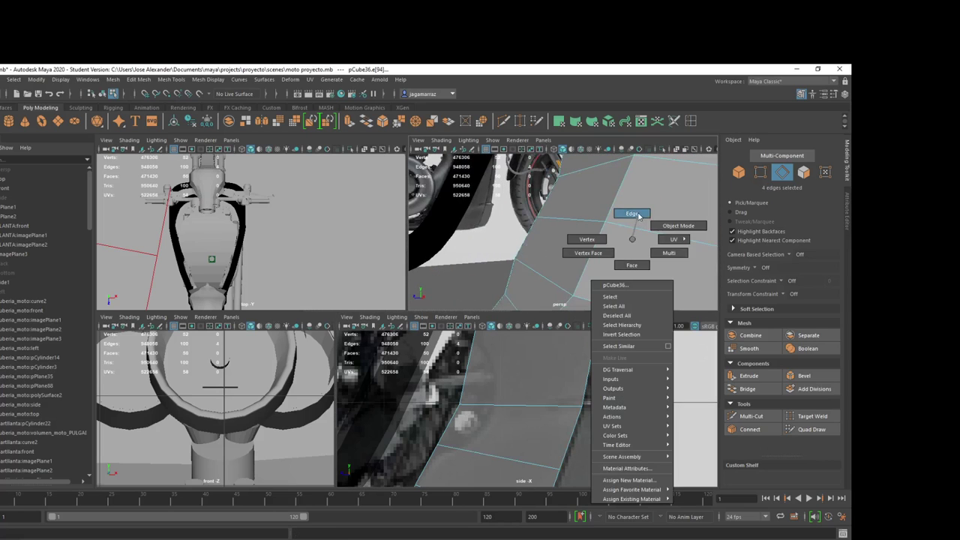
pyautogui.click(578, 219)
pyautogui.click(458, 449)
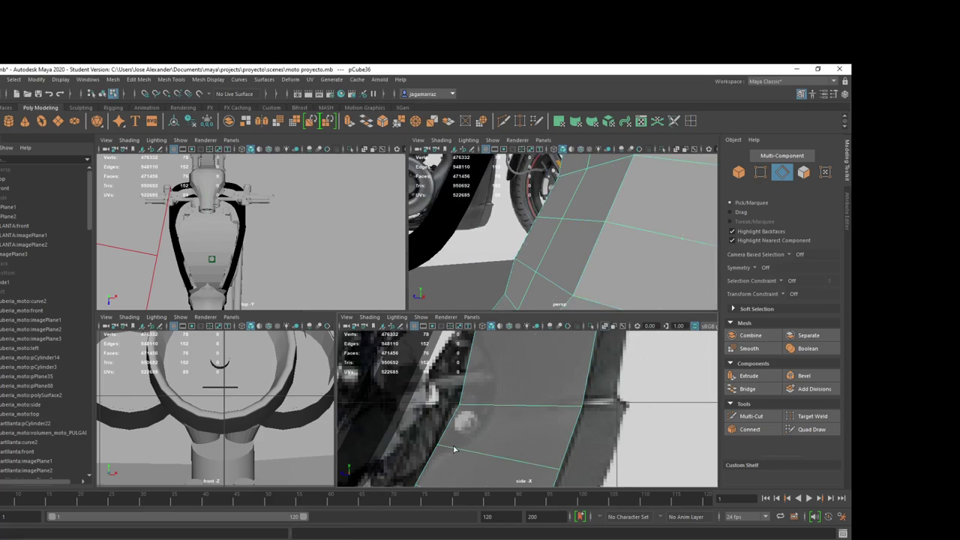
# Step: Shift two lower-face edges to the right to refine the panel, then clear the selection
pyautogui.press('w')
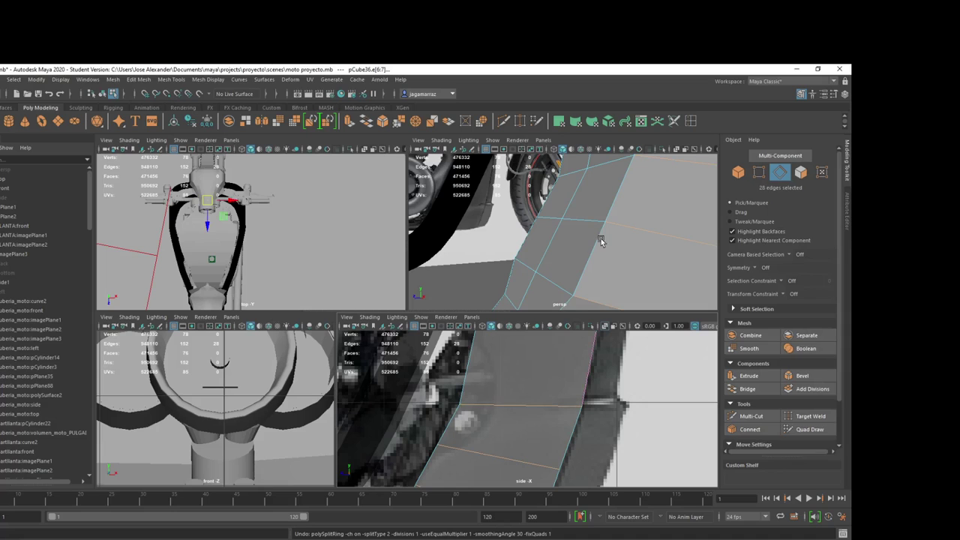
pyautogui.click(665, 234)
pyautogui.click(610, 304)
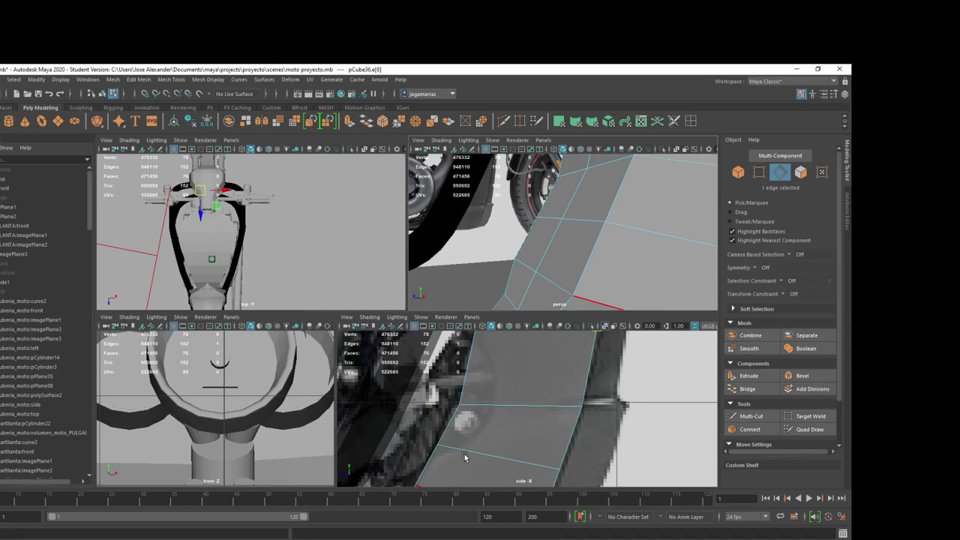
pyautogui.click(614, 249)
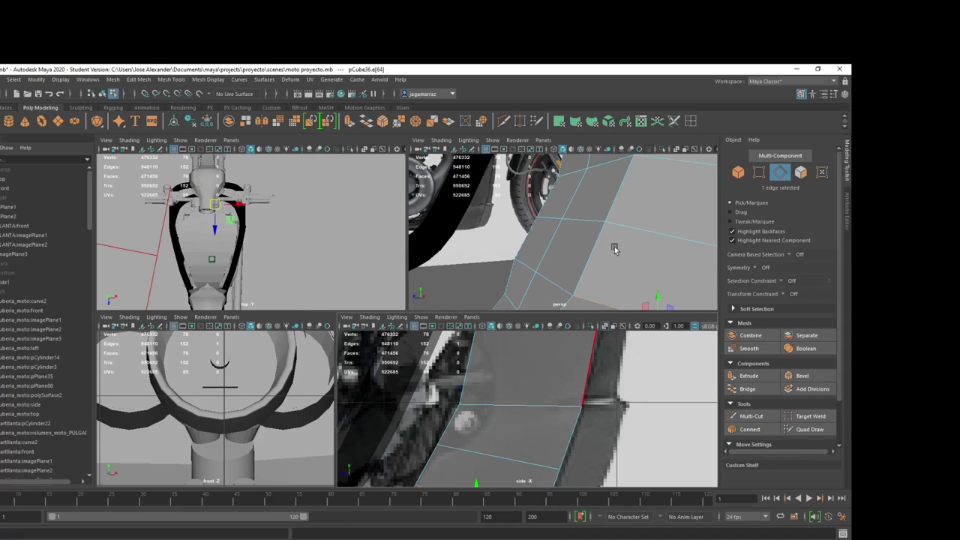
pyautogui.click(547, 280)
pyautogui.keyDown('shift'); pyautogui.click(528, 269); pyautogui.keyUp('shift')
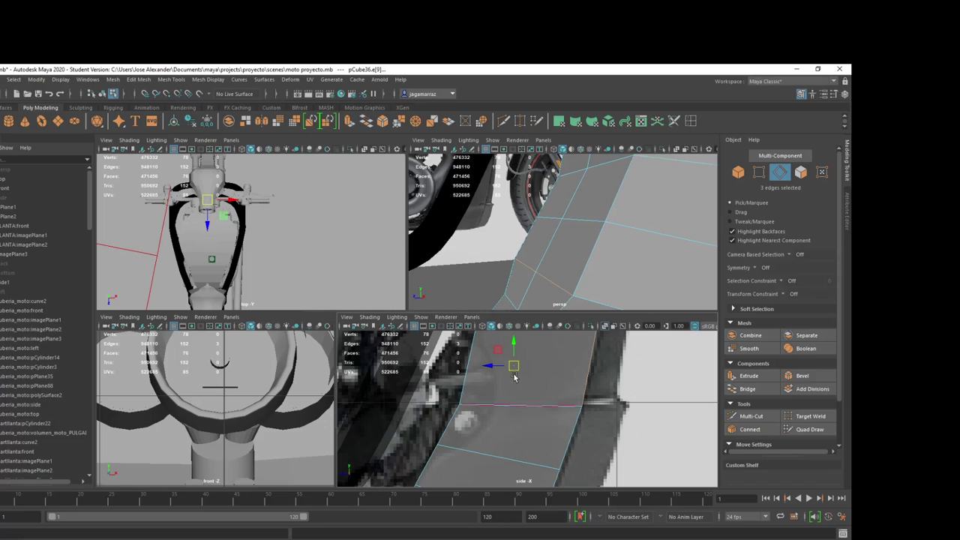
pyautogui.moveTo(511, 371)
pyautogui.mouseDown()
pyautogui.moveTo(526, 368)
pyautogui.moveTo(516, 366)
pyautogui.mouseUp()
pyautogui.keyDown('alt'); pyautogui.moveTo(540, 248); pyautogui.dragTo(568, 226); pyautogui.keyUp('alt')
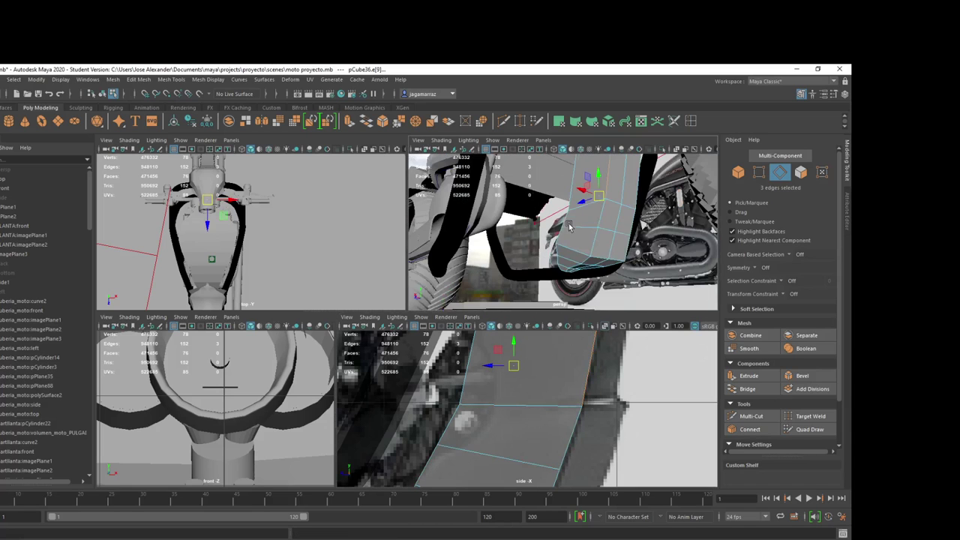
pyautogui.click(585, 247)
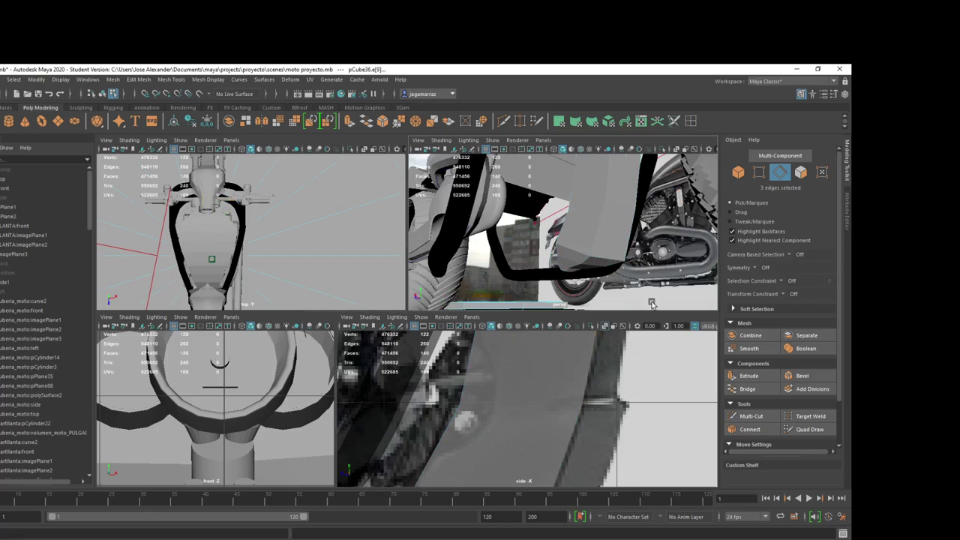
# Step: Push a pair of middle edges on the new loop outward along Z
pyautogui.click(580, 241)
pyautogui.scroll(1, 585, 242)
pyautogui.scroll(1, 597, 242)
pyautogui.scroll(1, 609, 243)
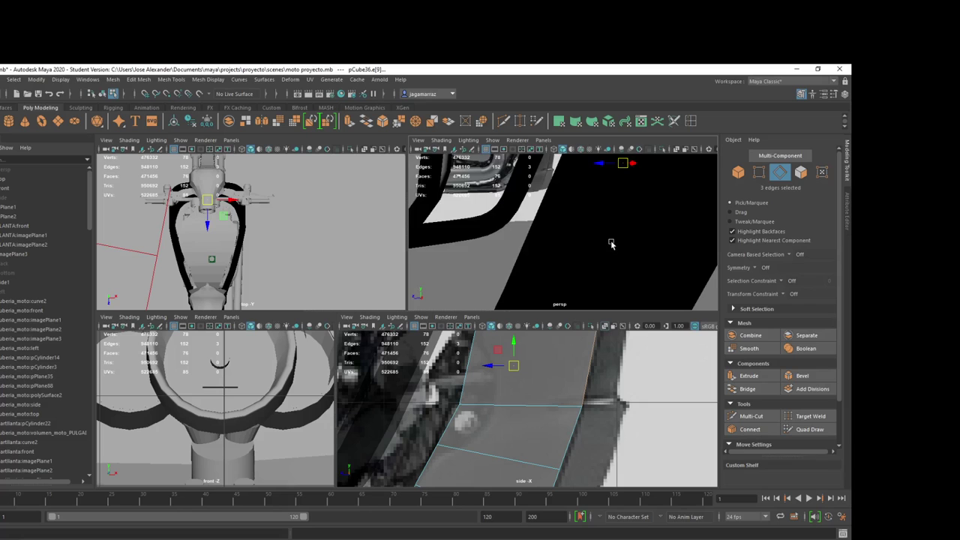
pyautogui.scroll(-2, 611, 244)
pyautogui.moveTo(450, 261)
pyautogui.keyDown('alt'); pyautogui.mouseDown()
pyautogui.moveTo(525, 204)
pyautogui.moveTo(523, 221)
pyautogui.mouseUp(); pyautogui.keyUp('alt')
pyautogui.click(536, 196)
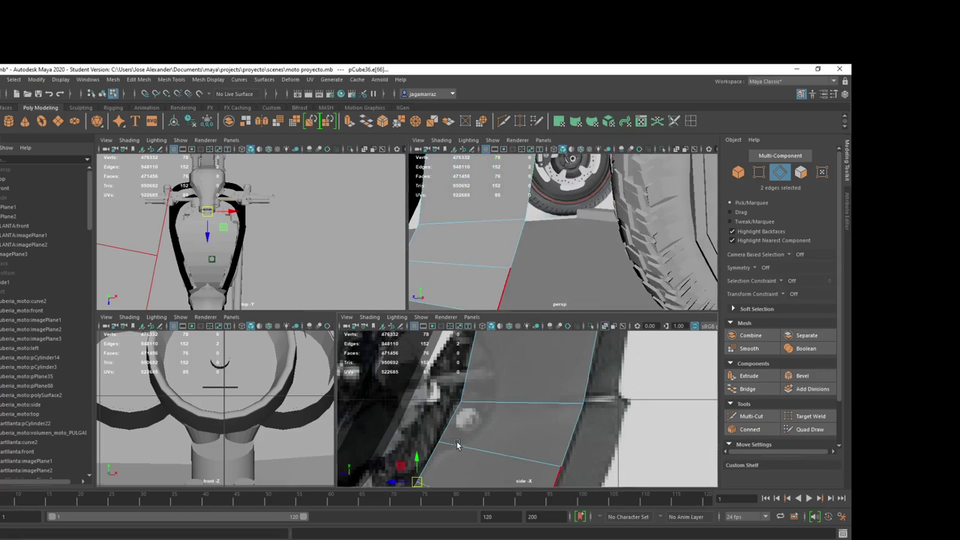
pyautogui.keyDown('alt'); pyautogui.moveTo(458, 445); pyautogui.dragTo(474, 414, button='middle'); pyautogui.keyUp('alt')
pyautogui.click(486, 418)
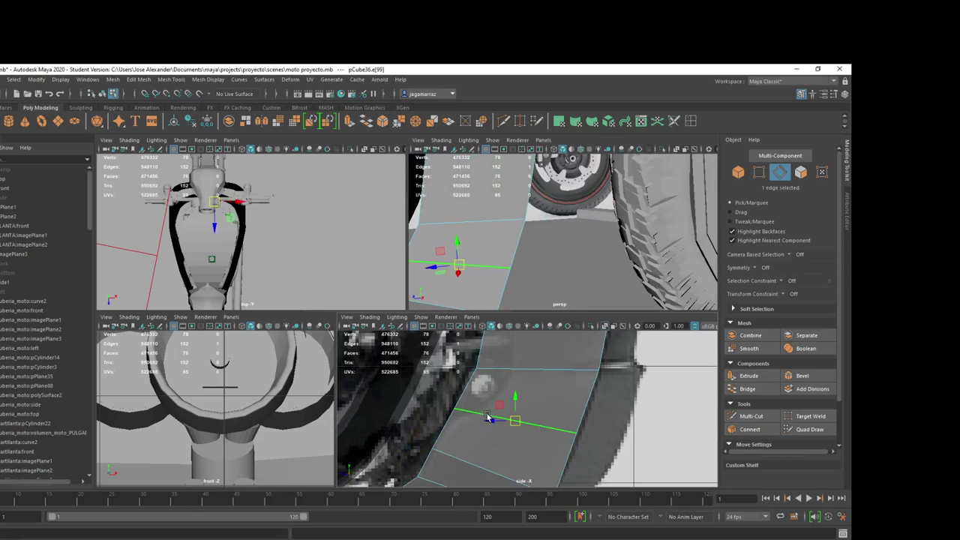
pyautogui.keyDown('alt'); pyautogui.moveTo(474, 228); pyautogui.dragTo(529, 277); pyautogui.keyUp('alt')
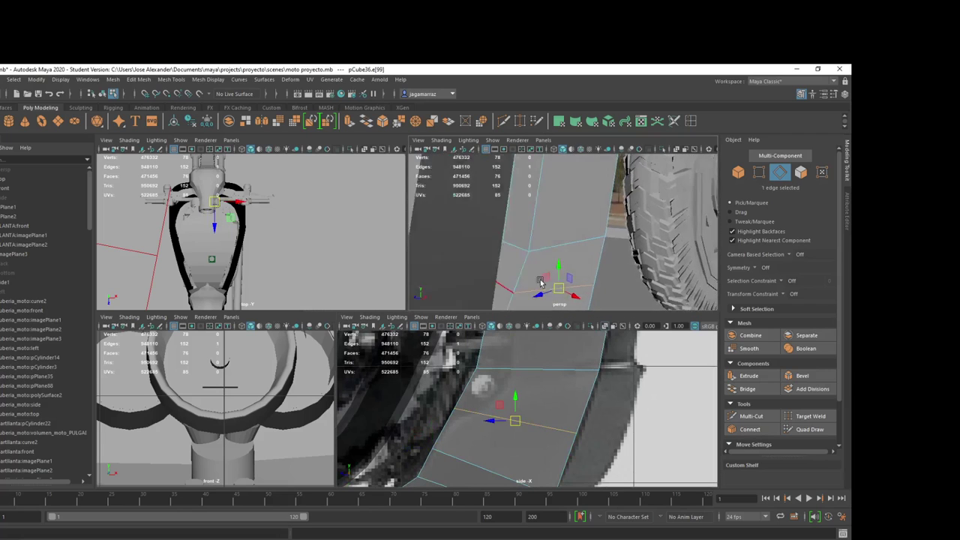
pyautogui.click(486, 276)
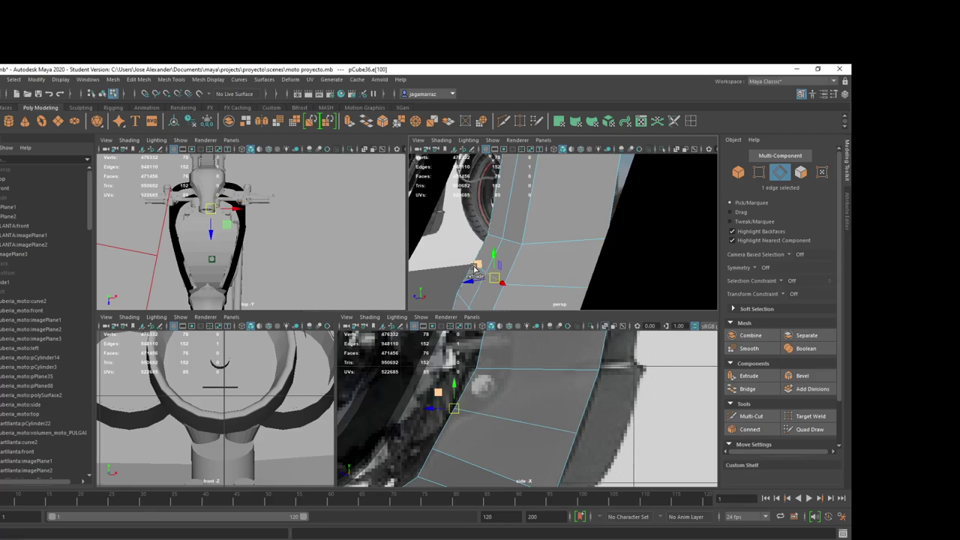
pyautogui.moveTo(474, 268)
pyautogui.keyDown('alt'); pyautogui.mouseDown()
pyautogui.moveTo(579, 261)
pyautogui.moveTo(508, 289)
pyautogui.mouseUp(); pyautogui.keyUp('alt')
pyautogui.keyDown('shift'); pyautogui.click(508, 289); pyautogui.keyUp('shift')
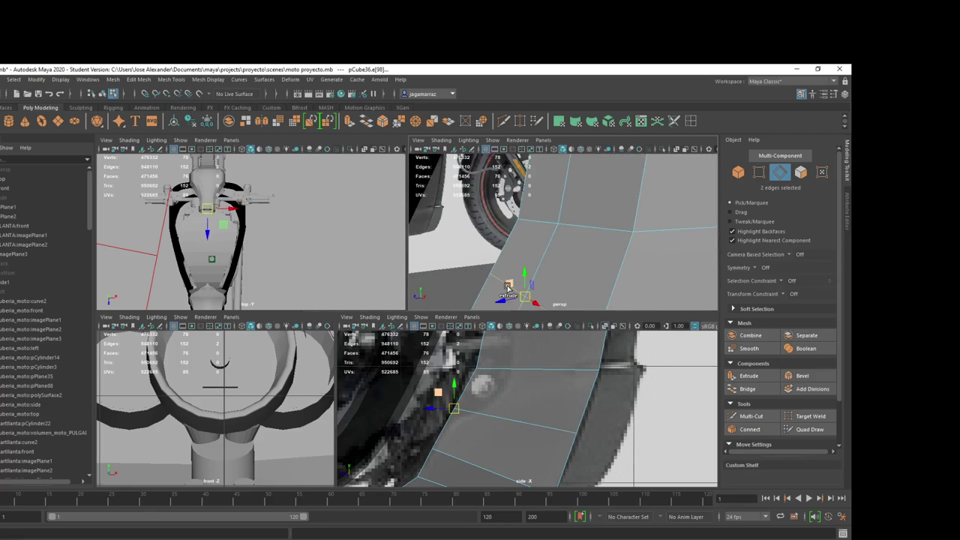
pyautogui.moveTo(460, 422); pyautogui.dragTo(471, 412, button='middle')
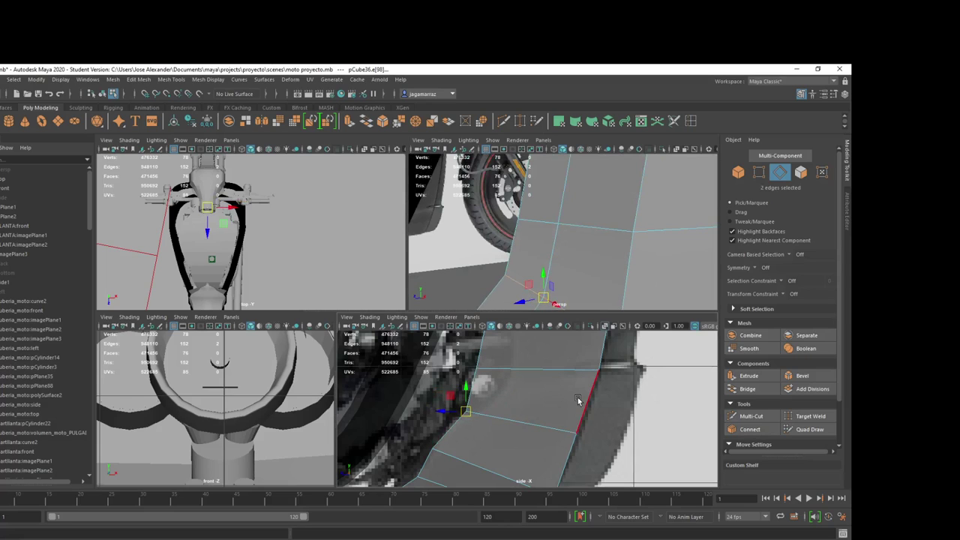
# Step: Move two adjacent edges further along the loop down-right to curve the surface
pyautogui.click(530, 234)
pyautogui.keyDown('alt'); pyautogui.moveTo(532, 234); pyautogui.dragTo(571, 225); pyautogui.keyUp('alt')
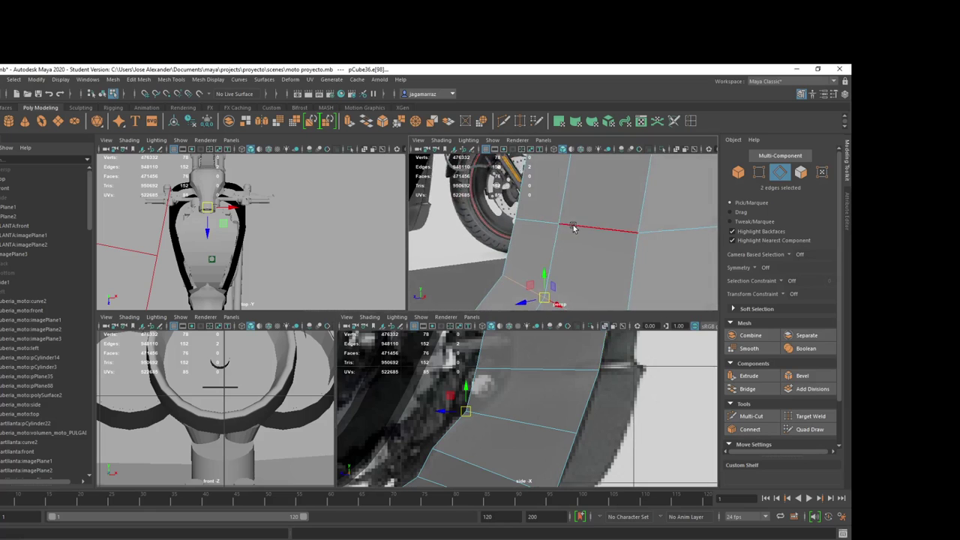
pyautogui.keyDown('shift'); pyautogui.click(527, 223); pyautogui.keyUp('shift')
pyautogui.moveTo(475, 372); pyautogui.dragTo(504, 388)
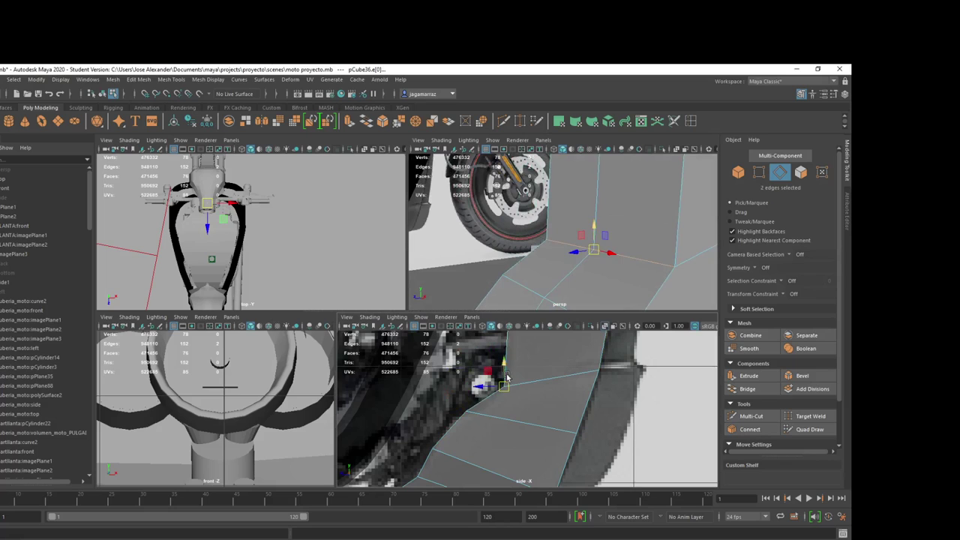
pyautogui.scroll(3, 507, 405)
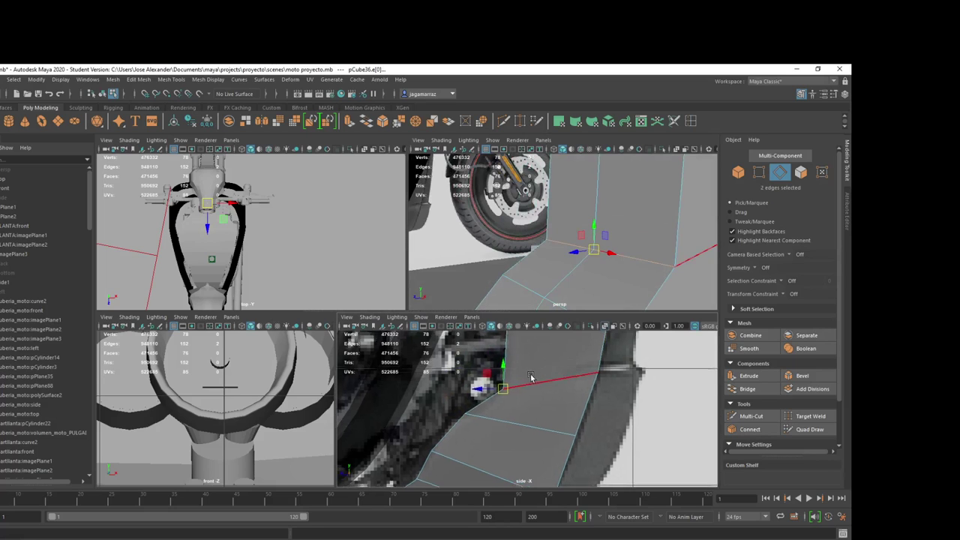
pyautogui.keyDown('alt'); pyautogui.moveTo(518, 353); pyautogui.dragTo(507, 424, button='middle'); pyautogui.keyUp('alt')
pyautogui.keyDown('alt'); pyautogui.moveTo(600, 244); pyautogui.dragTo(578, 242); pyautogui.keyUp('alt')
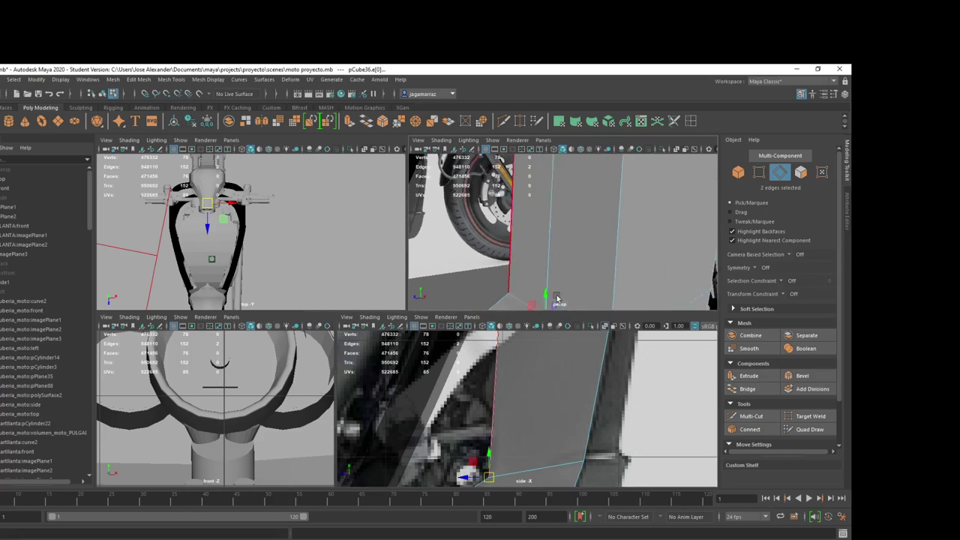
# Step: Add one horizontal edge loop across the panel and switch to Edge mode
pyautogui.click(691, 121)
pyautogui.click(588, 412)
pyautogui.click(596, 405)
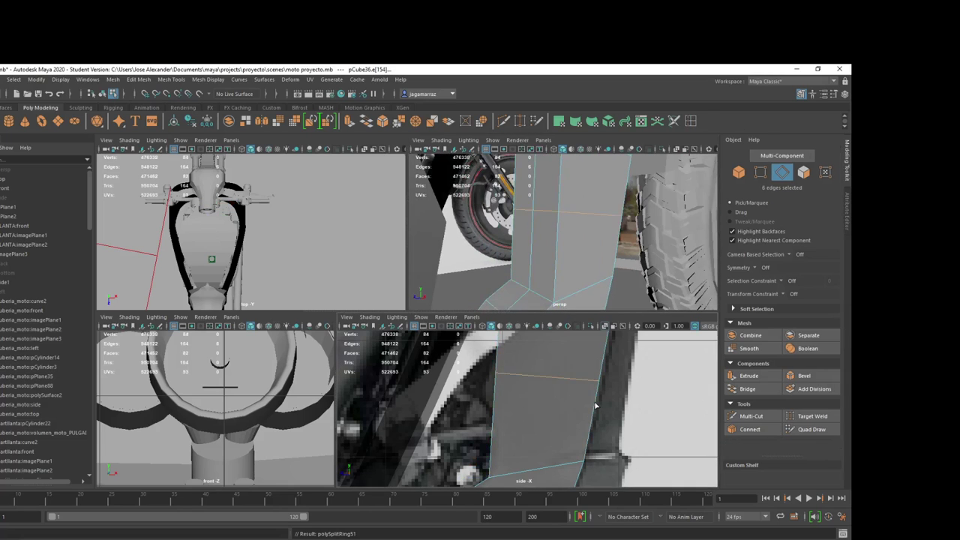
pyautogui.rightClick(563, 207)
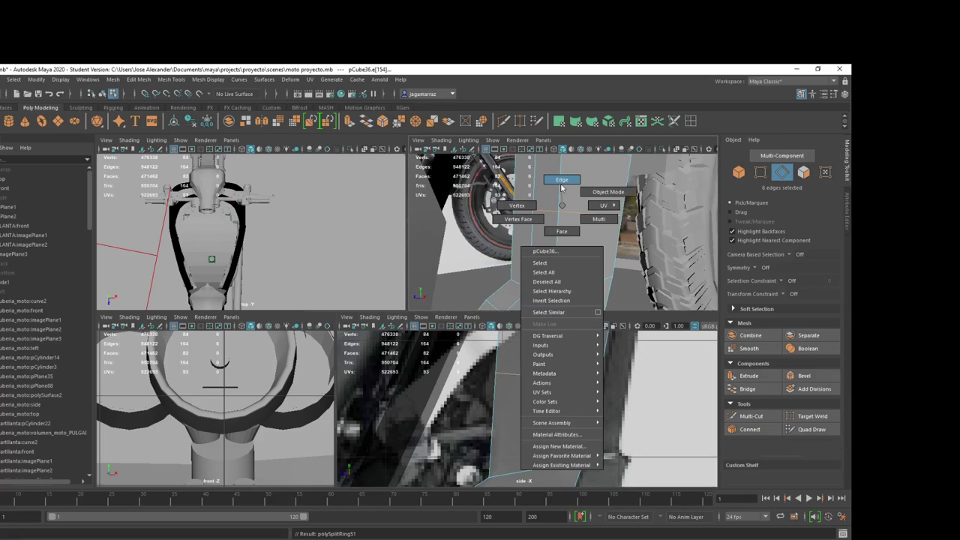
pyautogui.click(562, 182)
pyautogui.hotkey('ctrl', 'z')
pyautogui.press('w')
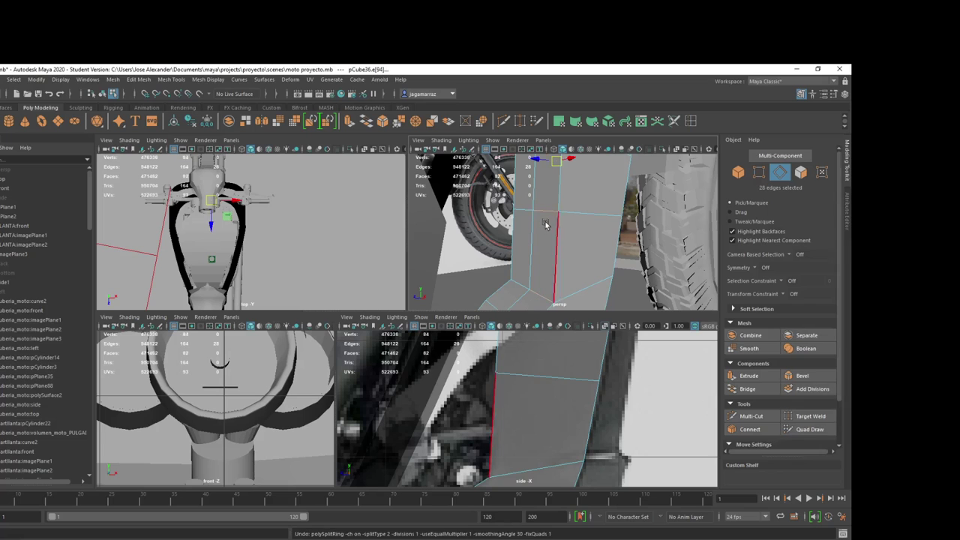
# Step: Pull a matching pair of the new loop's edges down along the frame
pyautogui.click(546, 222)
pyautogui.keyDown('alt'); pyautogui.moveTo(546, 224); pyautogui.dragTo(580, 233); pyautogui.keyUp('alt')
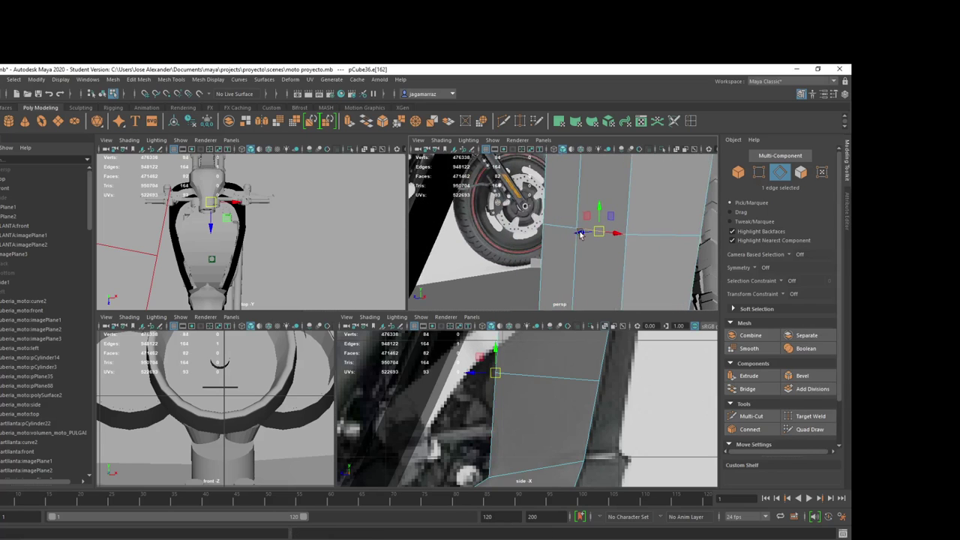
pyautogui.moveTo(495, 373)
pyautogui.mouseDown()
pyautogui.moveTo(553, 388)
pyautogui.moveTo(538, 400)
pyautogui.mouseUp()
pyautogui.hotkey('ctrl', 'z')
pyautogui.scroll(-3, 525, 402)
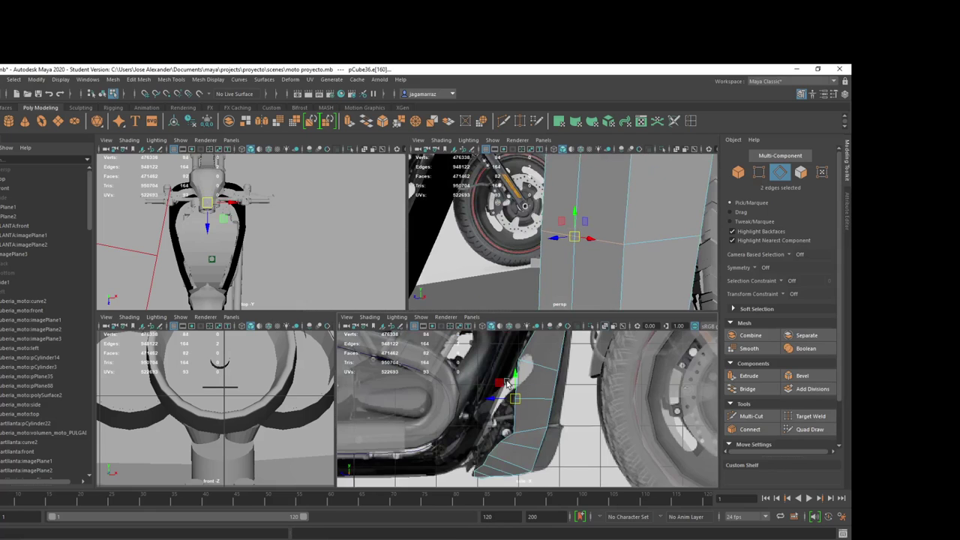
pyautogui.keyDown('alt'); pyautogui.moveTo(563, 225); pyautogui.dragTo(555, 221); pyautogui.keyUp('alt')
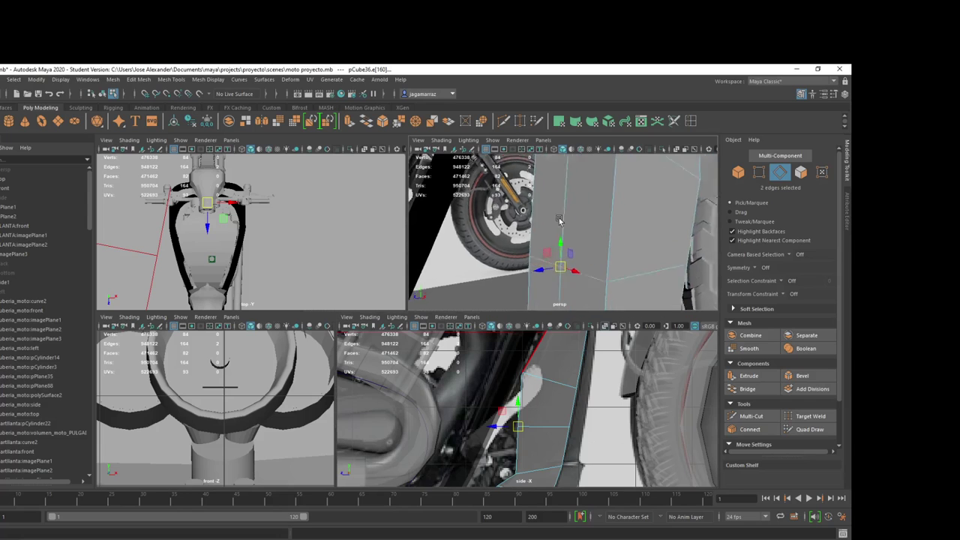
pyautogui.click(558, 220)
pyautogui.keyDown('shift'); pyautogui.click(540, 227); pyautogui.keyUp('shift')
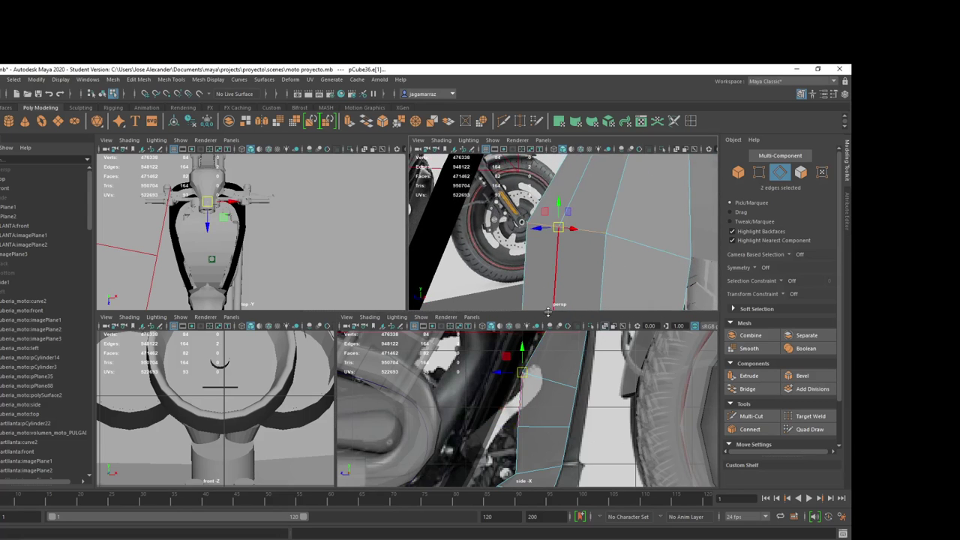
pyautogui.moveTo(529, 370)
pyautogui.mouseDown()
pyautogui.moveTo(603, 443)
pyautogui.moveTo(527, 382)
pyautogui.mouseUp()
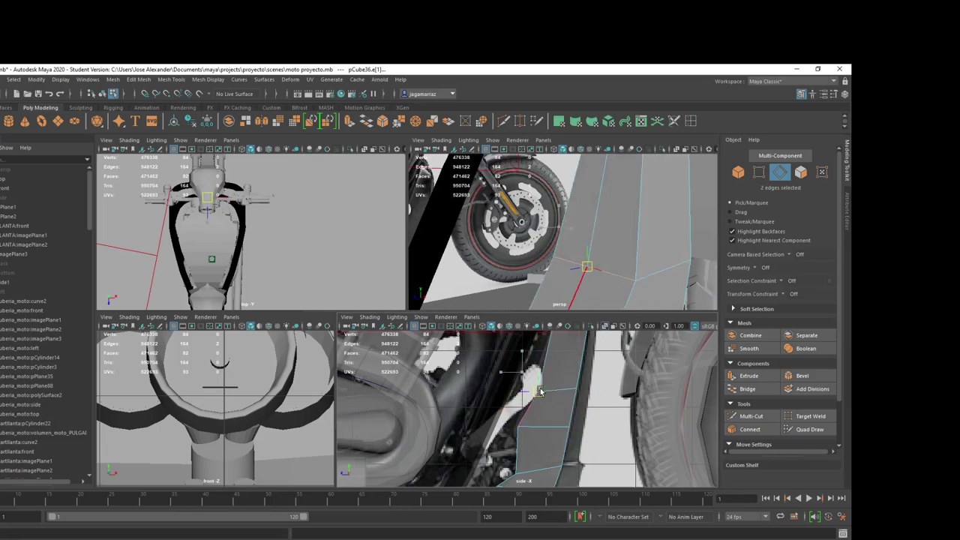
# Step: Pull the panel's vertical edge down to reshape it
pyautogui.scroll(2, 528, 386)
pyautogui.scroll(2, 534, 405)
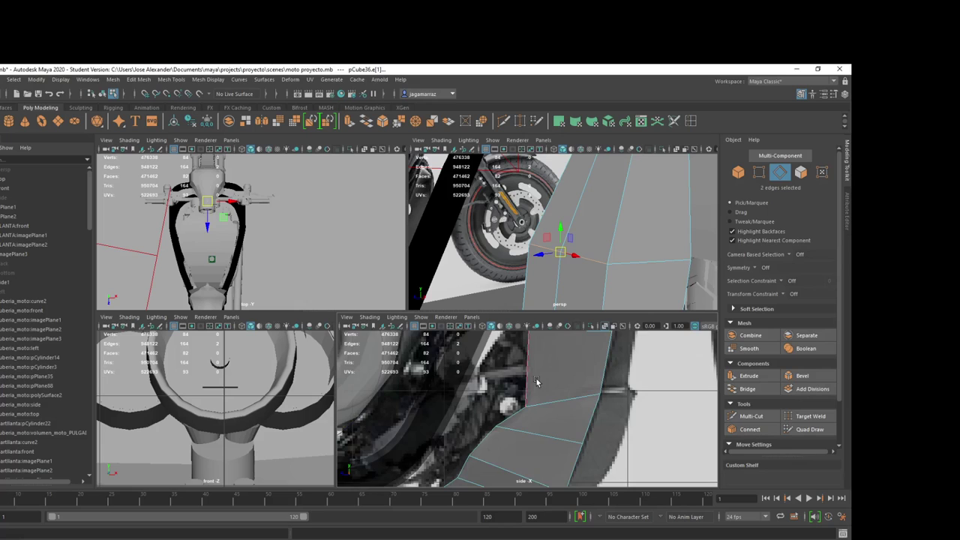
pyautogui.scroll(2, 542, 427)
pyautogui.keyDown('alt'); pyautogui.moveTo(568, 253); pyautogui.dragTo(573, 262); pyautogui.keyUp('alt')
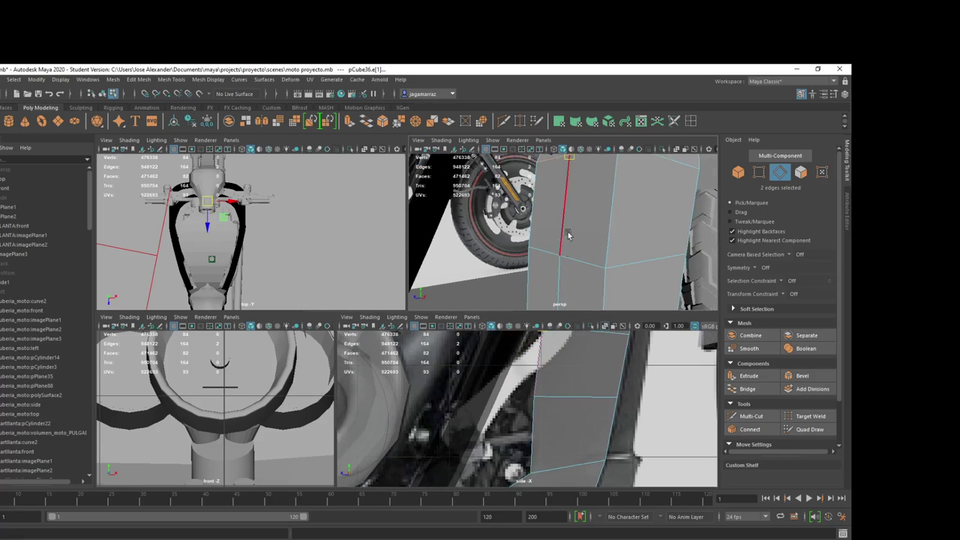
pyautogui.click(573, 262)
pyautogui.moveTo(553, 381)
pyautogui.mouseDown()
pyautogui.moveTo(564, 428)
pyautogui.moveTo(536, 431)
pyautogui.mouseUp()
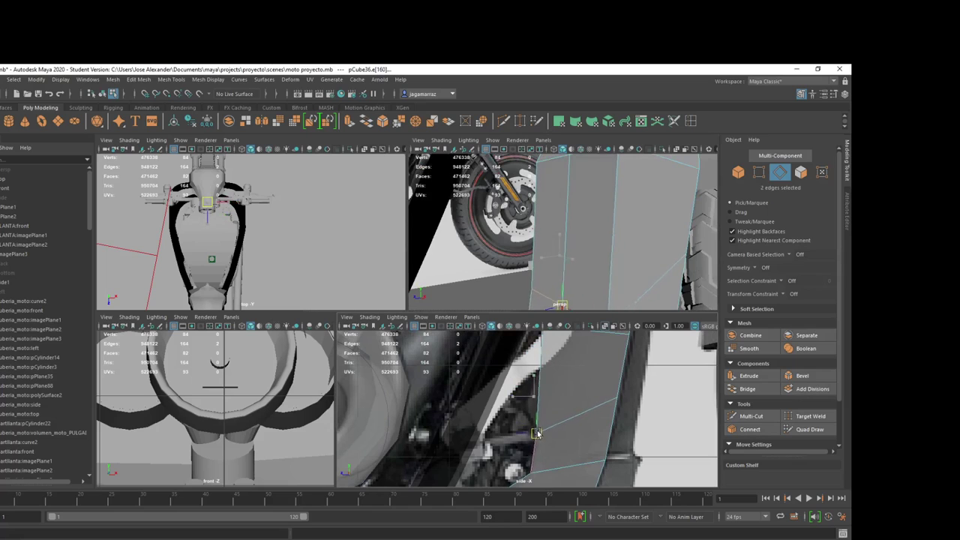
pyautogui.click(691, 120)
# Step: Place the new edge loop and move two of its lower edges down along the frame
pyautogui.click(600, 224)
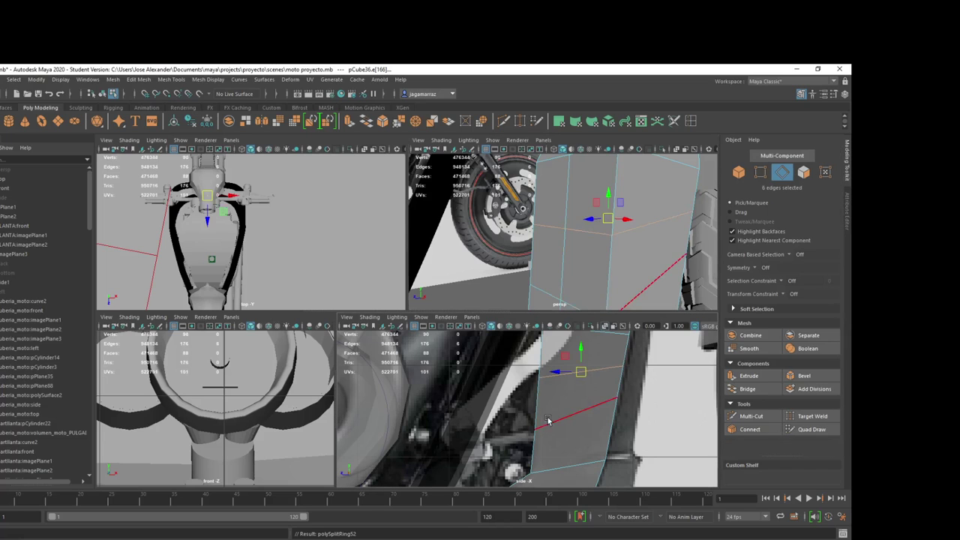
pyautogui.rightClick(591, 235)
pyautogui.click(574, 237)
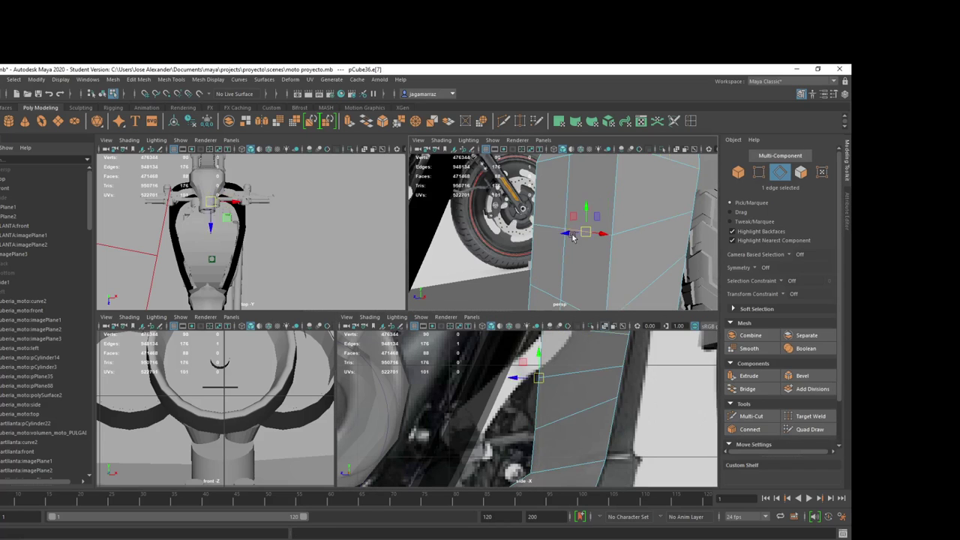
pyautogui.keyDown('shift'); pyautogui.click(550, 396); pyautogui.keyUp('shift')
pyautogui.moveTo(536, 375); pyautogui.dragTo(527, 411)
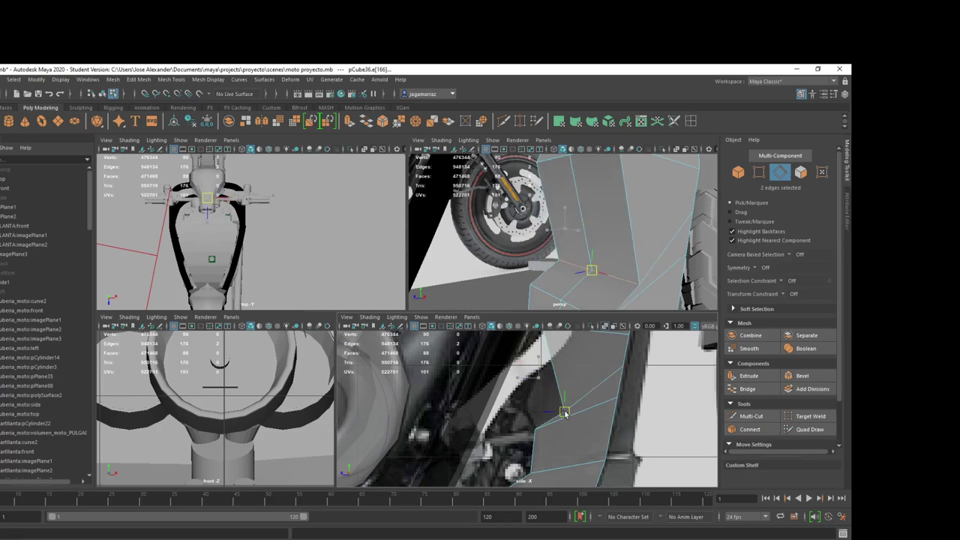
# Step: Move the panel's lower corner vertex down-left along the frame
pyautogui.press('w')
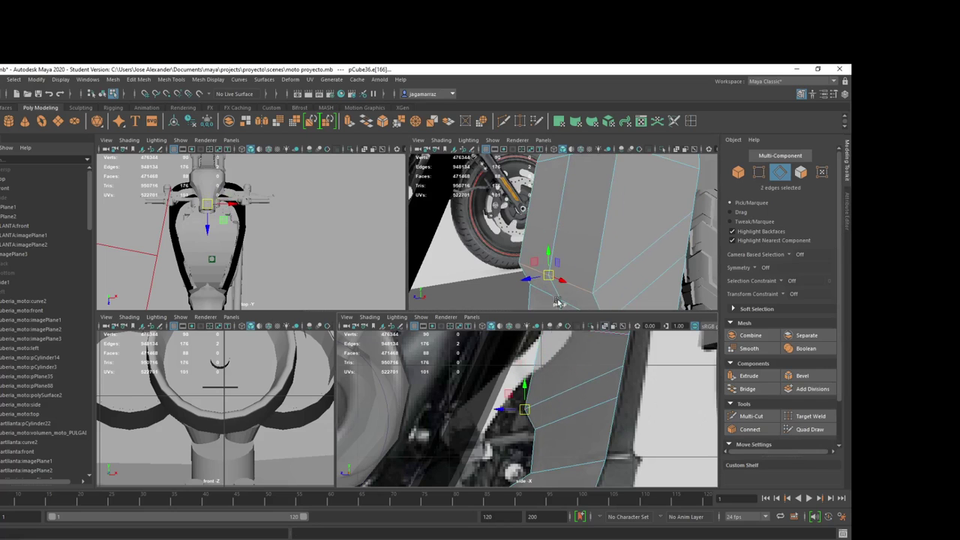
pyautogui.scroll(2, 584, 216)
pyautogui.click(559, 191)
pyautogui.keyDown('shift'); pyautogui.click(534, 196); pyautogui.keyUp('shift')
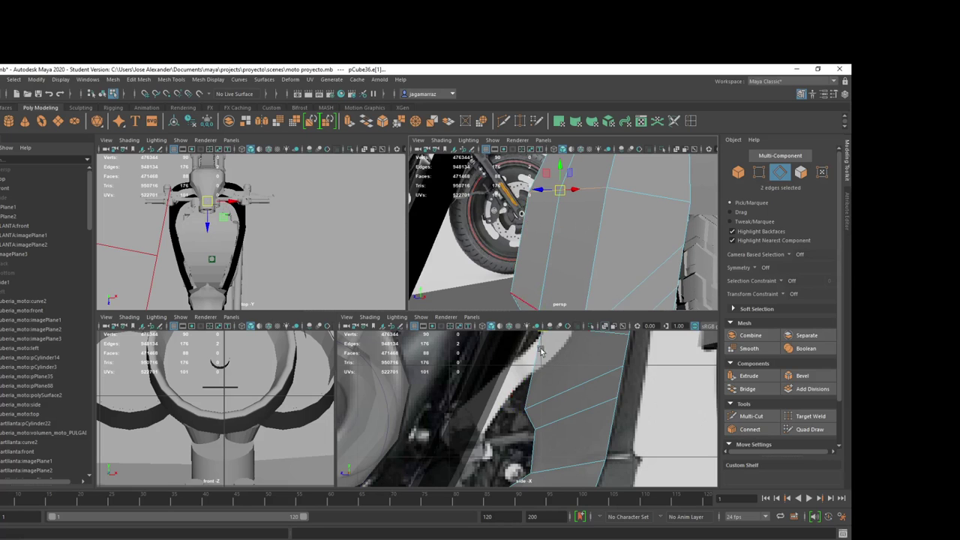
pyautogui.keyDown('alt'); pyautogui.moveTo(542, 367); pyautogui.dragTo(558, 399, button='middle'); pyautogui.keyUp('alt')
pyautogui.click(559, 397)
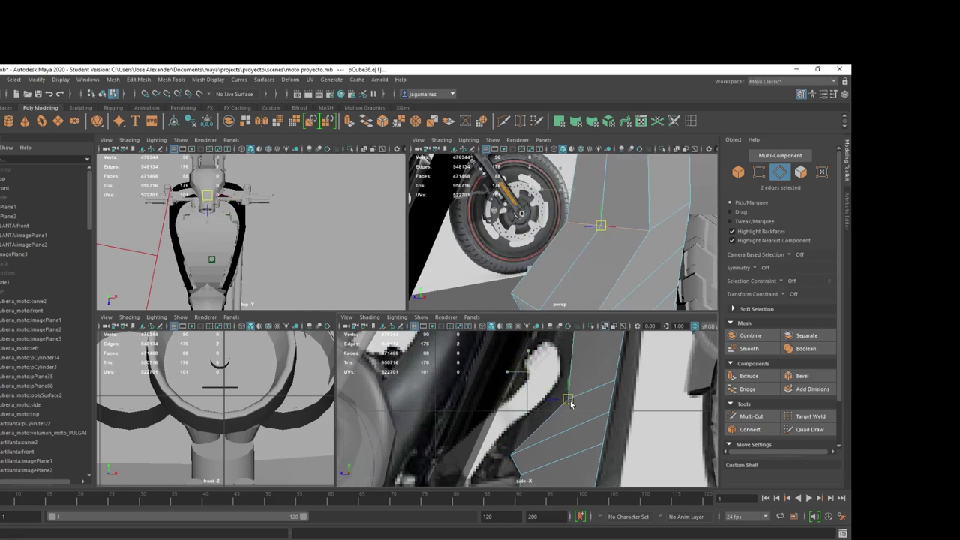
pyautogui.moveTo(558, 399)
pyautogui.mouseDown()
pyautogui.moveTo(534, 406)
pyautogui.moveTo(521, 390)
pyautogui.mouseUp()
# Step: Select further outline edges on the panel's lower part for reshaping
pyautogui.scroll(-2, 561, 396)
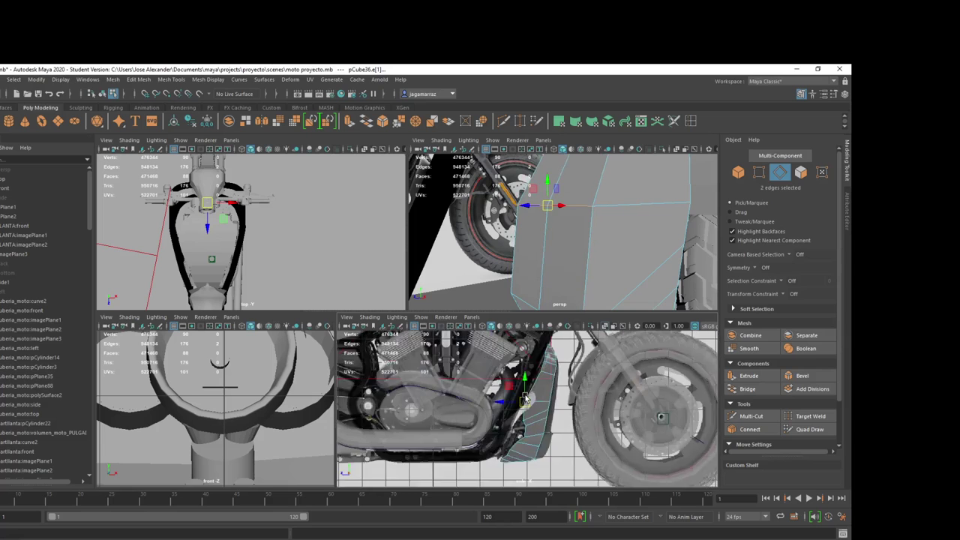
pyautogui.scroll(2, 561, 396)
pyautogui.keyDown('alt'); pyautogui.moveTo(562, 396); pyautogui.dragTo(523, 404, button='middle'); pyautogui.keyUp('alt')
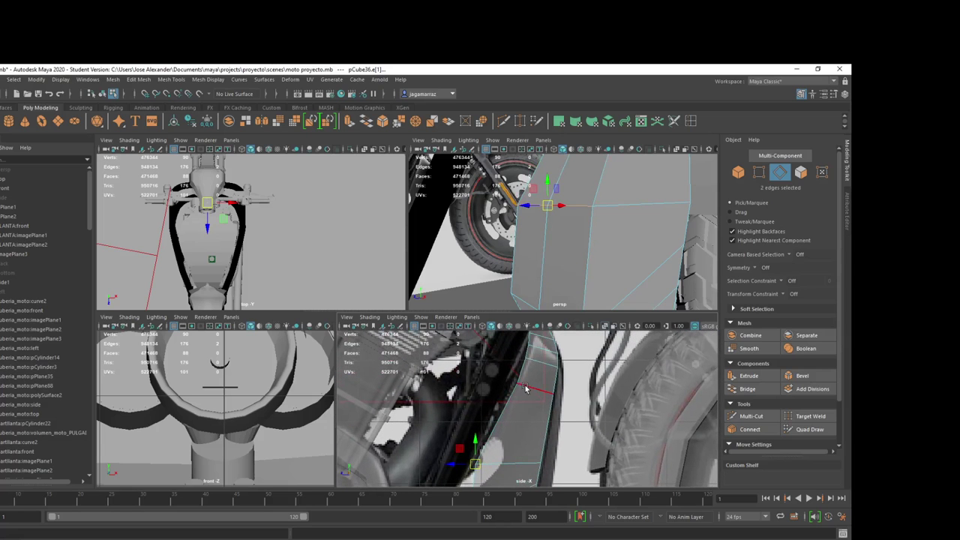
pyautogui.scroll(2, 528, 386)
pyautogui.click(539, 377)
pyautogui.moveTo(547, 217)
pyautogui.keyDown('alt'); pyautogui.mouseDown()
pyautogui.moveTo(589, 206)
pyautogui.moveTo(561, 220)
pyautogui.moveTo(547, 277)
pyautogui.mouseUp(); pyautogui.keyUp('alt')
pyautogui.click(546, 264)
pyautogui.keyDown('shift'); pyautogui.click(505, 301); pyautogui.keyUp('shift')
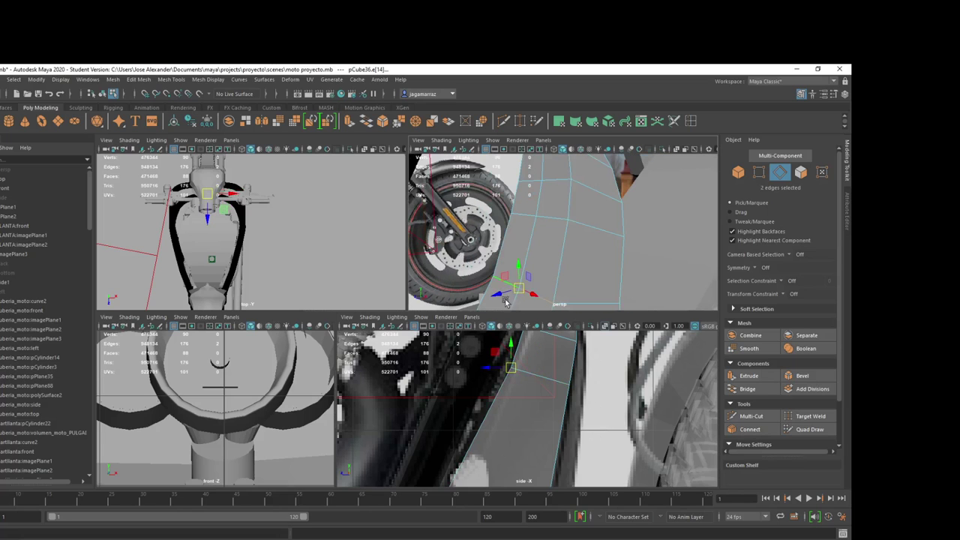
pyautogui.click(510, 369)
pyautogui.keyDown('alt'); pyautogui.moveTo(510, 369); pyautogui.dragTo(524, 411, button='middle'); pyautogui.keyUp('alt')
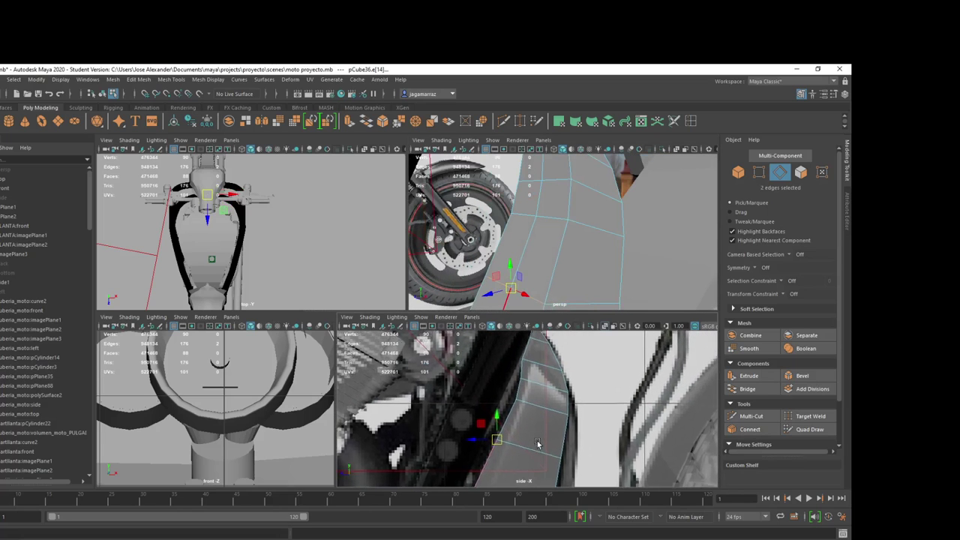
pyautogui.click(523, 411)
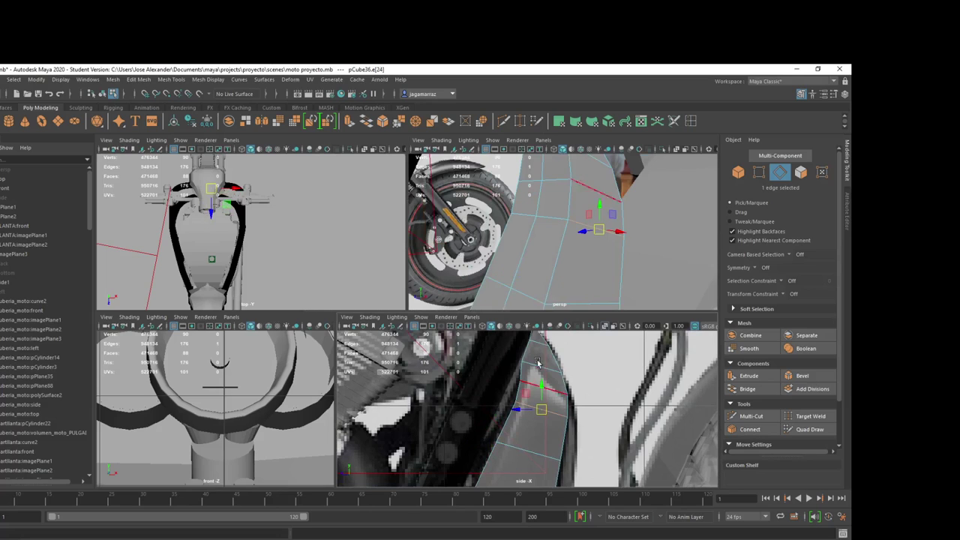
pyautogui.keyDown('shift'); pyautogui.click(547, 216); pyautogui.keyUp('shift')
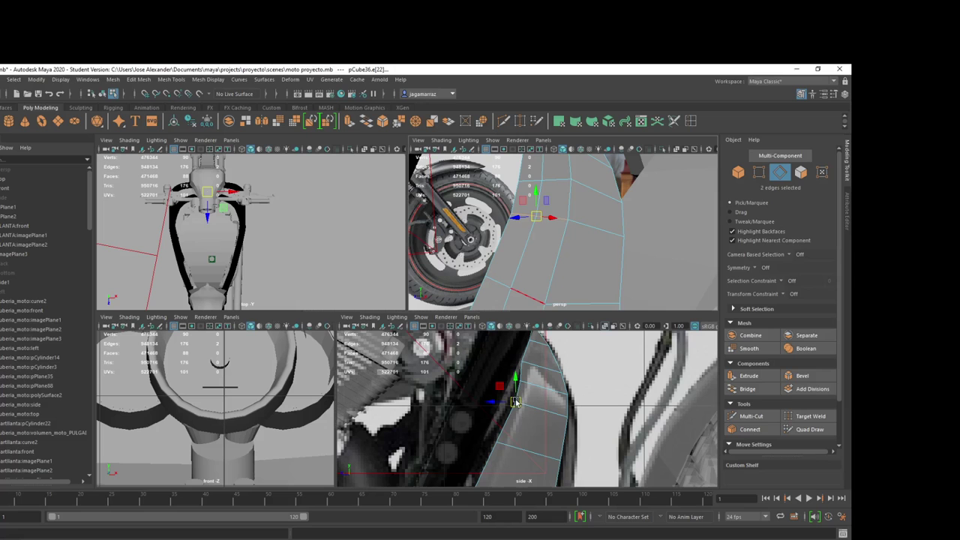
pyautogui.moveTo(570, 247)
pyautogui.keyDown('alt'); pyautogui.mouseDown()
pyautogui.moveTo(612, 265)
pyautogui.moveTo(542, 257)
pyautogui.mouseUp(); pyautogui.keyUp('alt')
pyautogui.moveTo(577, 255); pyautogui.dragTo(558, 239, button='right')
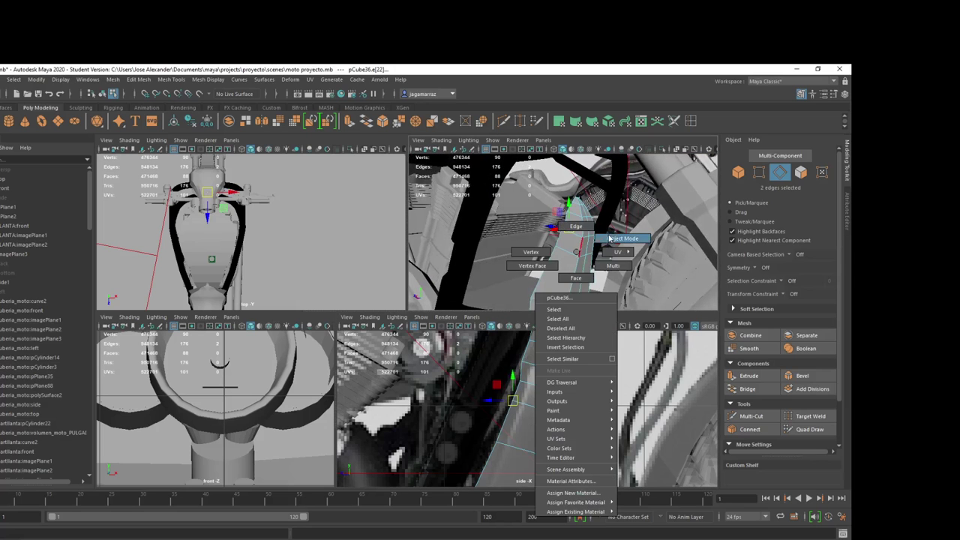
pyautogui.keyDown('alt'); pyautogui.moveTo(559, 238); pyautogui.dragTo(568, 272); pyautogui.keyUp('alt')
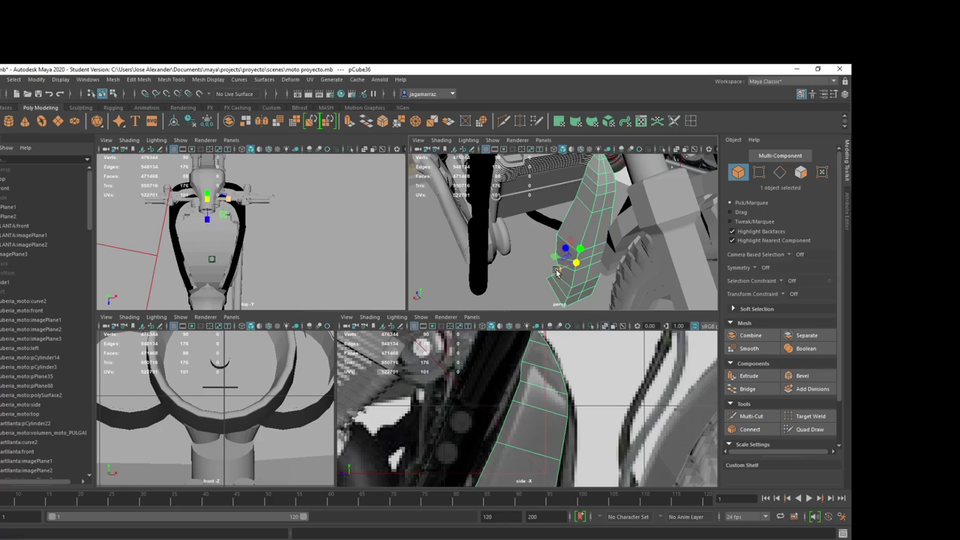
pyautogui.moveTo(557, 272); pyautogui.dragTo(484, 296)
pyautogui.hotkey('ctrl', 'z')
pyautogui.moveTo(574, 264); pyautogui.dragTo(593, 287)
pyautogui.scroll(-2, 593, 288)
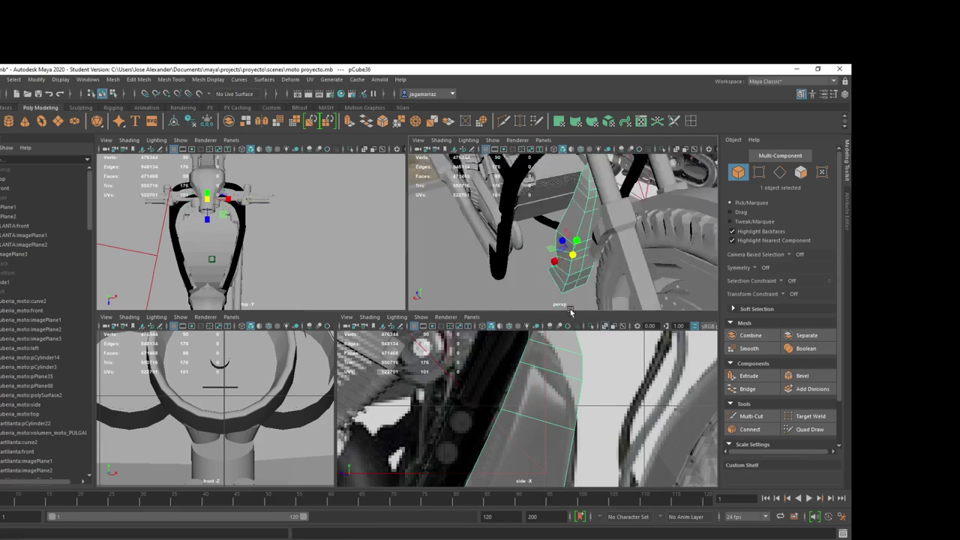
pyautogui.scroll(-2, 596, 284)
pyautogui.scroll(-2, 600, 278)
pyautogui.scroll(-2, 605, 273)
pyautogui.keyDown('alt'); pyautogui.moveTo(604, 273); pyautogui.dragTo(599, 252); pyautogui.keyUp('alt')
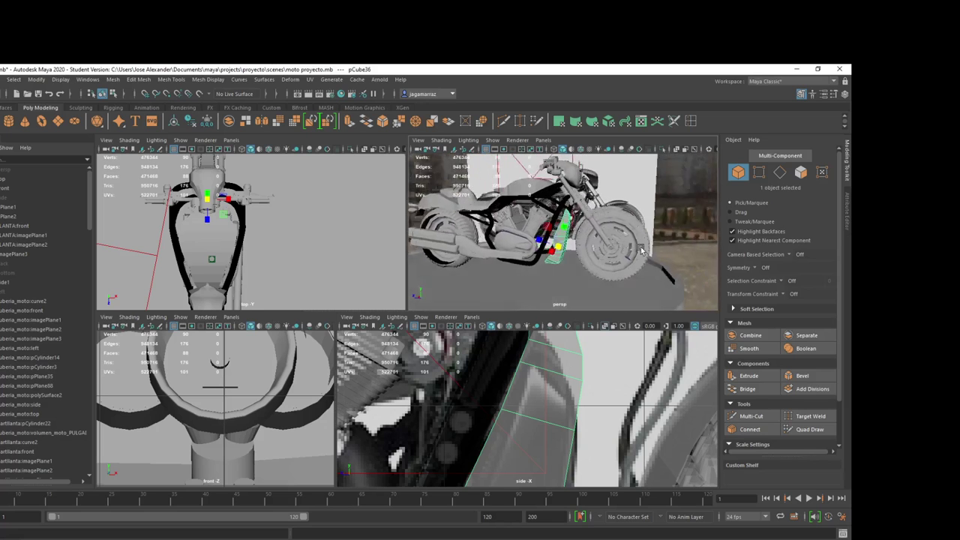
pyautogui.hotkey('ctrl', 'z')
pyautogui.scroll(2, 599, 252)
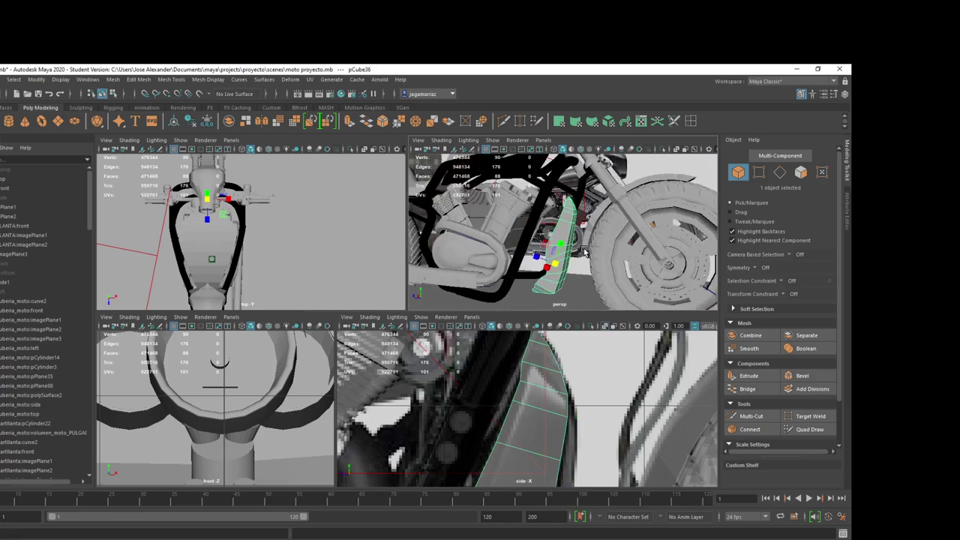
pyautogui.scroll(2, 589, 253)
pyautogui.scroll(2, 582, 259)
pyautogui.scroll(2, 563, 274)
pyautogui.scroll(1, 550, 281)
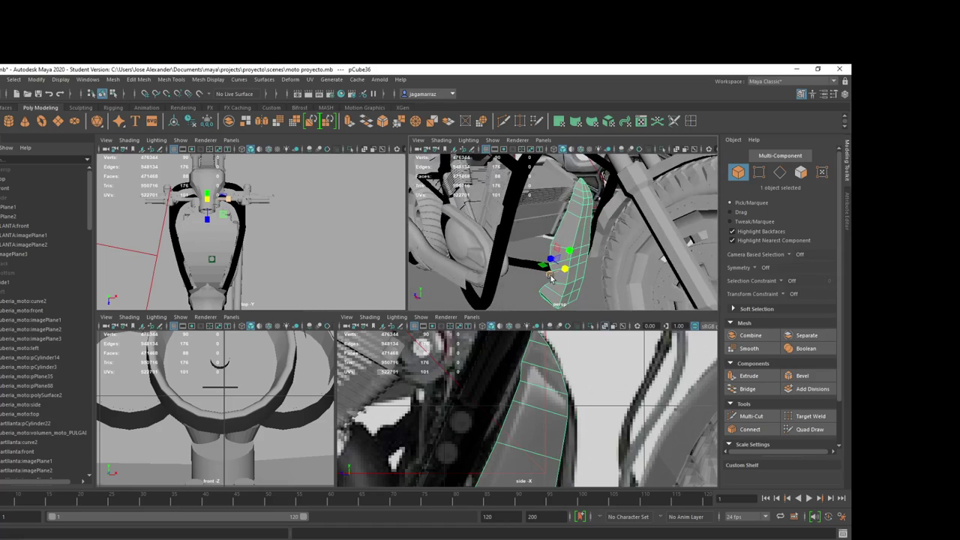
pyautogui.moveTo(551, 275); pyautogui.dragTo(457, 304)
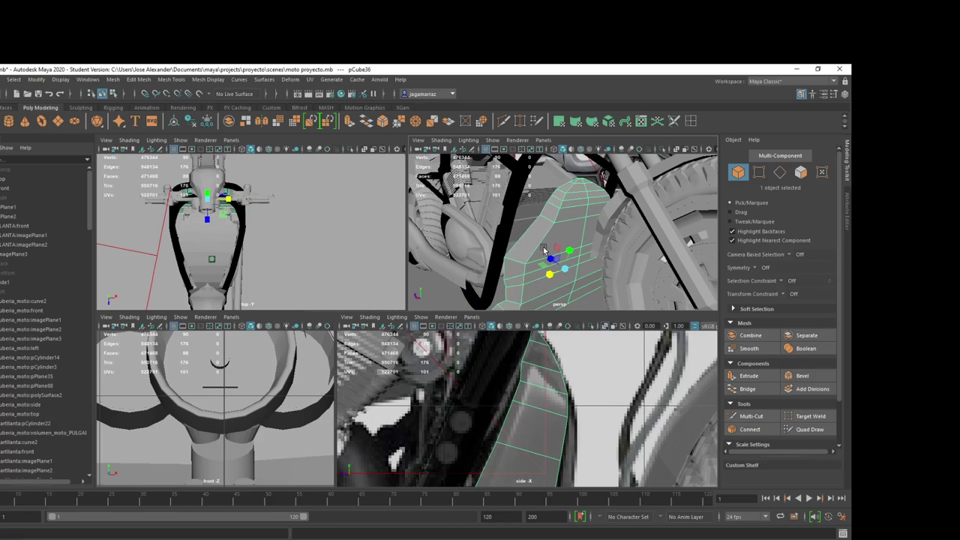
pyautogui.moveTo(555, 240)
pyautogui.keyDown('alt'); pyautogui.mouseDown()
pyautogui.moveTo(632, 239)
pyautogui.moveTo(548, 234)
pyautogui.mouseUp(); pyautogui.keyUp('alt')
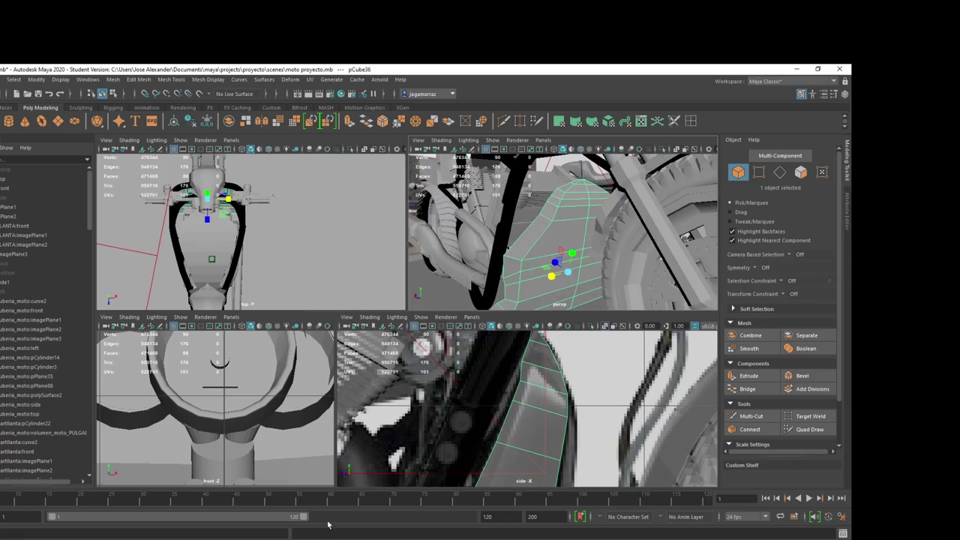
pyautogui.hotkey('alt', 'Tab')
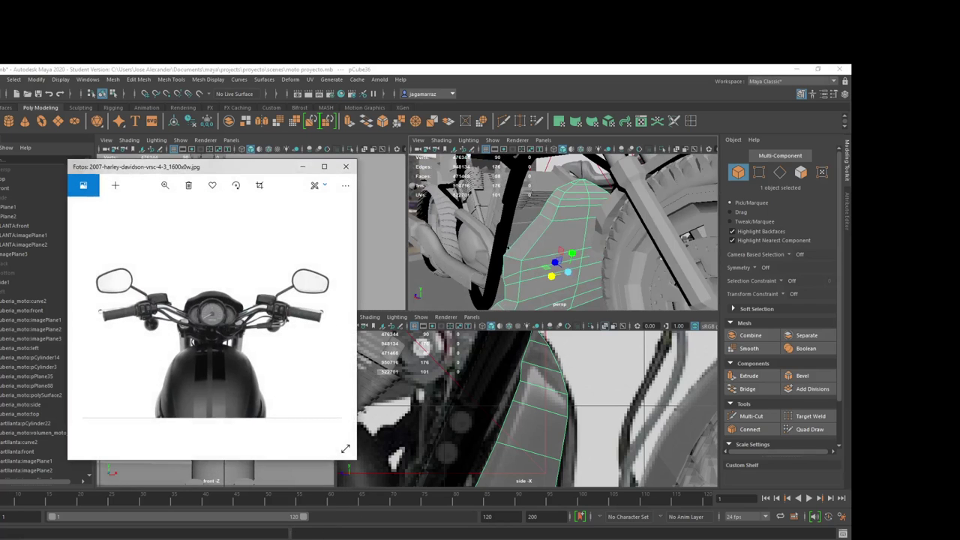
pyautogui.hotkey('alt', 'Tab')
pyautogui.hotkey('alt', 'Tab')
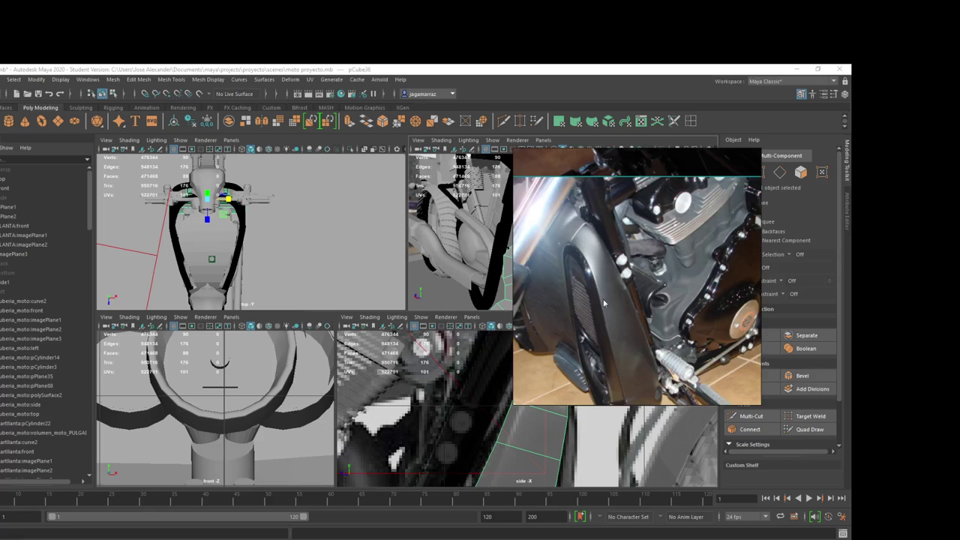
# Step: Close the reference photo and undo the recent widening of the panel block
pyautogui.click(499, 258)
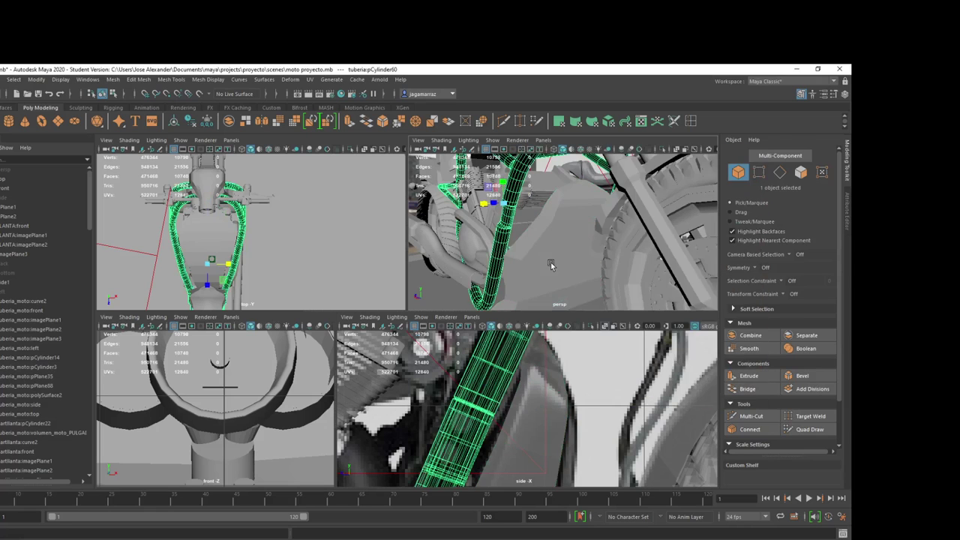
pyautogui.hotkey('ctrl', 'z')
pyautogui.hotkey('shift', 'z')
pyautogui.hotkey('ctrl', 'z')
pyautogui.hotkey('ctrl', 'z')
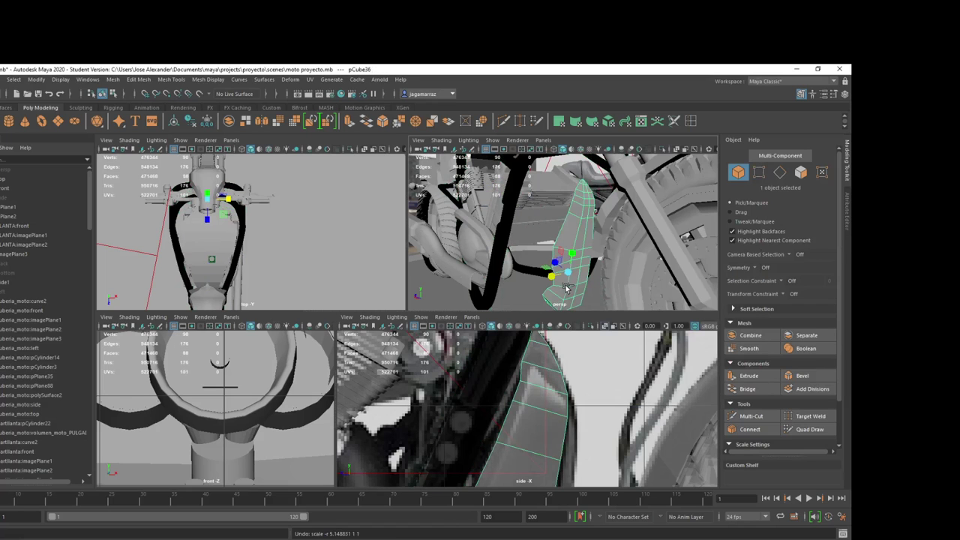
pyautogui.hotkey('ctrl', 'z')
pyautogui.hotkey('ctrl', 'z')
pyautogui.hotkey('ctrl', 'z')
pyautogui.hotkey('ctrl', 'z')
pyautogui.hotkey('ctrl', 'z')
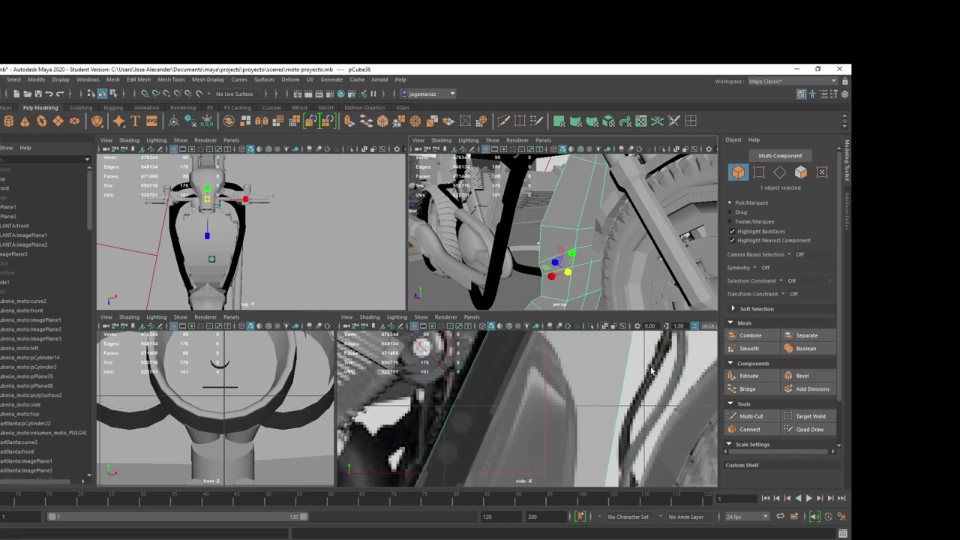
pyautogui.hotkey('ctrl', 'z')
pyautogui.hotkey('ctrl', 'z')
# Step: Rescale pCube36 so it fits below the engine, just ahead of the front wheel
pyautogui.moveTo(568, 280)
pyautogui.keyDown('alt'); pyautogui.mouseDown()
pyautogui.moveTo(553, 261)
pyautogui.moveTo(602, 363)
pyautogui.moveTo(588, 305)
pyautogui.mouseUp(); pyautogui.keyUp('alt')
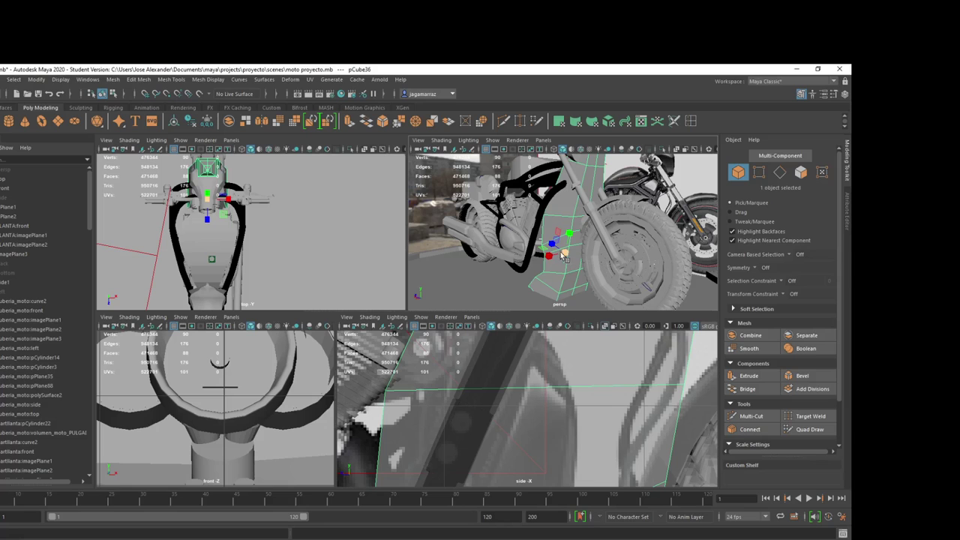
pyautogui.moveTo(550, 259); pyautogui.dragTo(620, 266)
pyautogui.press('w')
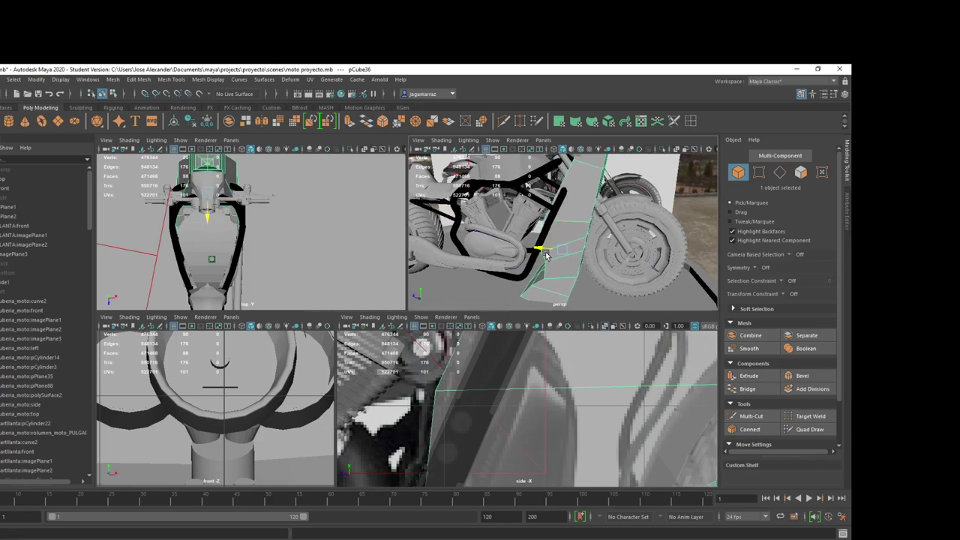
pyautogui.press('r')
pyautogui.moveTo(548, 250); pyautogui.dragTo(541, 260)
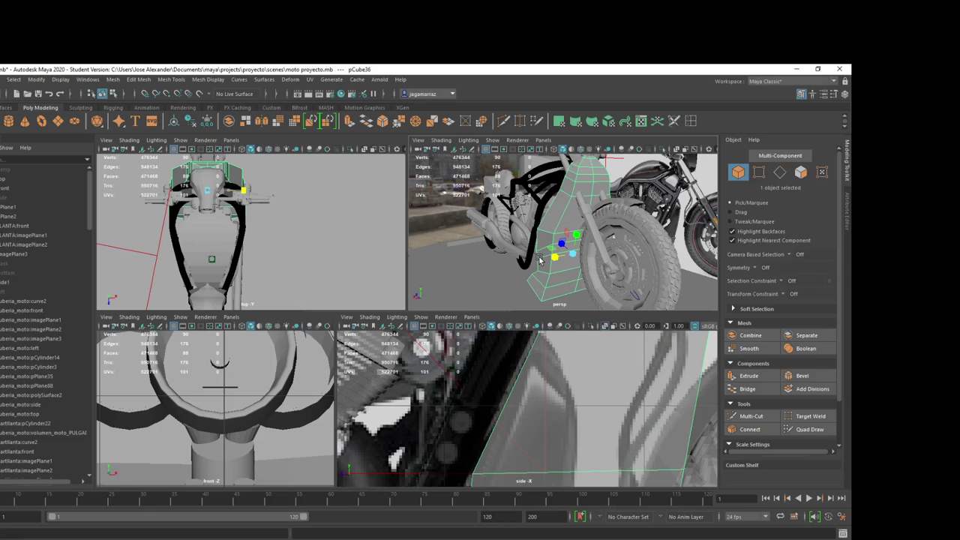
pyautogui.scroll(-5, 573, 410)
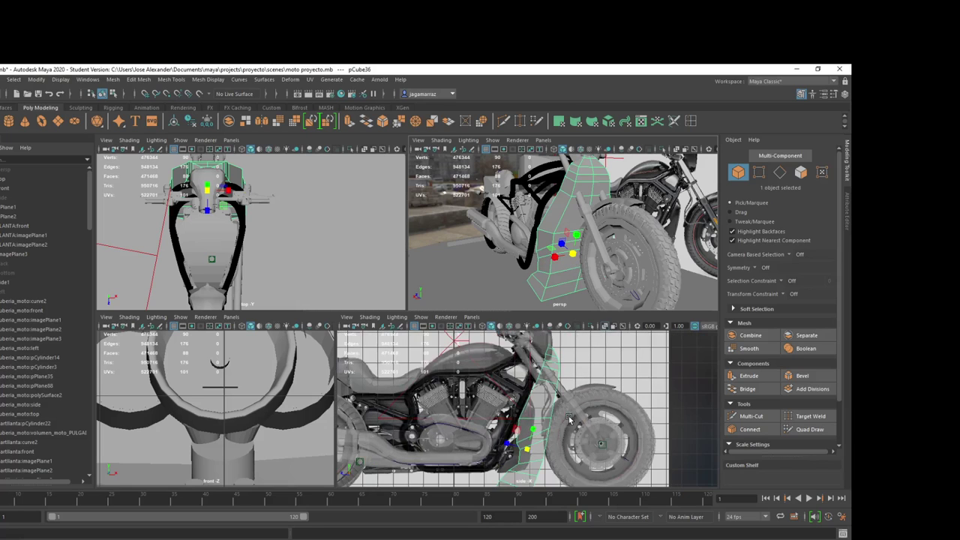
pyautogui.moveTo(534, 428); pyautogui.dragTo(528, 429)
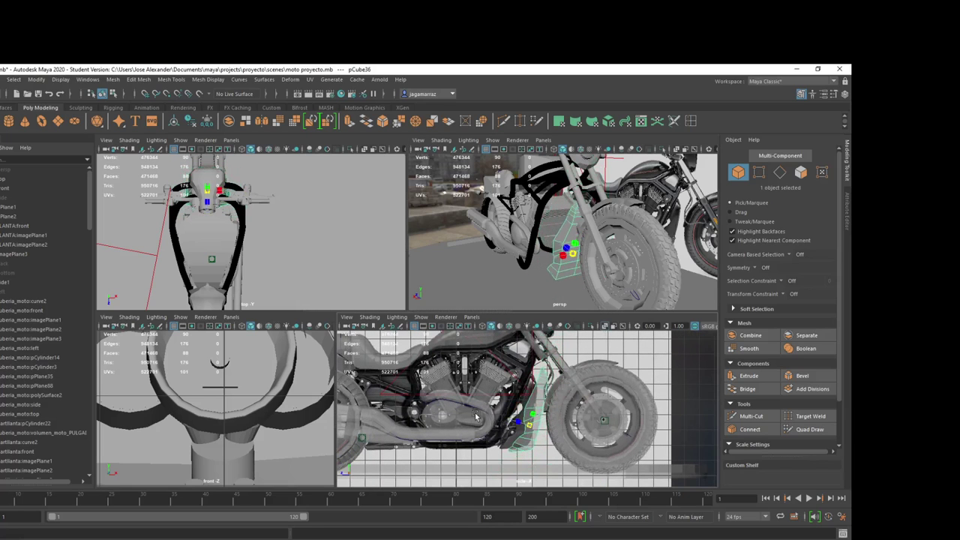
pyautogui.press('w')
pyautogui.press('F11')
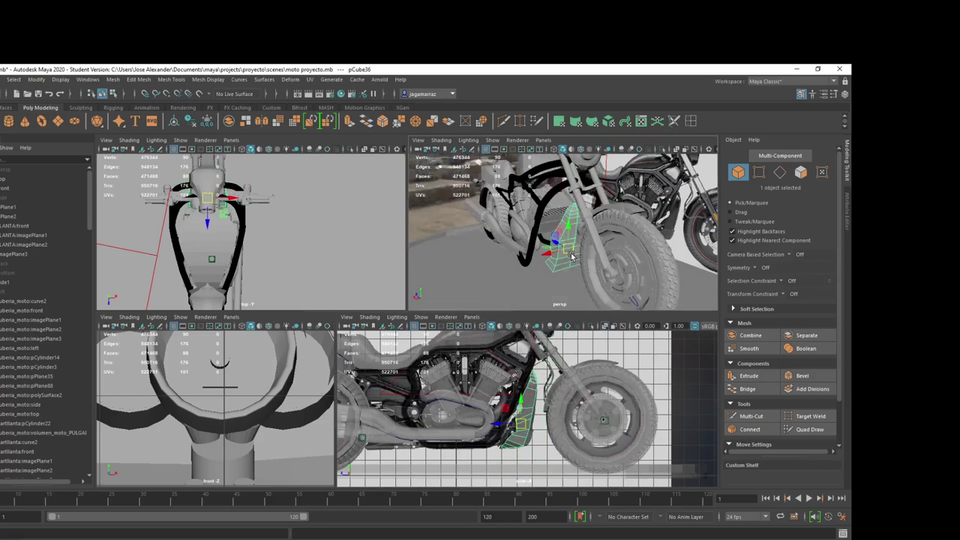
pyautogui.keyDown('alt'); pyautogui.moveTo(571, 255); pyautogui.dragTo(567, 250); pyautogui.keyUp('alt')
pyautogui.press('r')
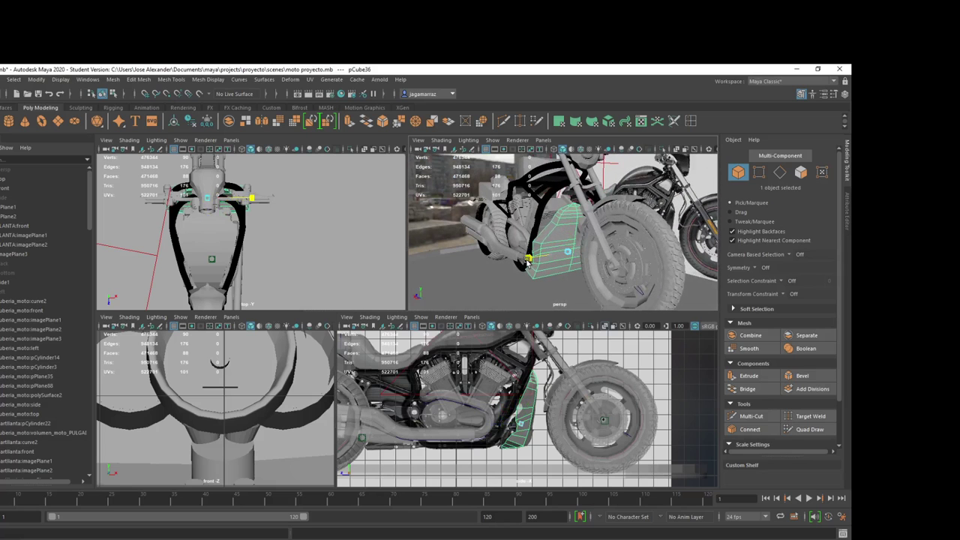
pyautogui.moveTo(570, 239)
pyautogui.keyDown('alt'); pyautogui.mouseDown()
pyautogui.moveTo(630, 244)
pyautogui.moveTo(565, 261)
pyautogui.moveTo(563, 244)
pyautogui.mouseUp(); pyautogui.keyUp('alt')
# Step: In edge mode, select the edges of the side panel's horizontal loop
pyautogui.rightClick(563, 245)
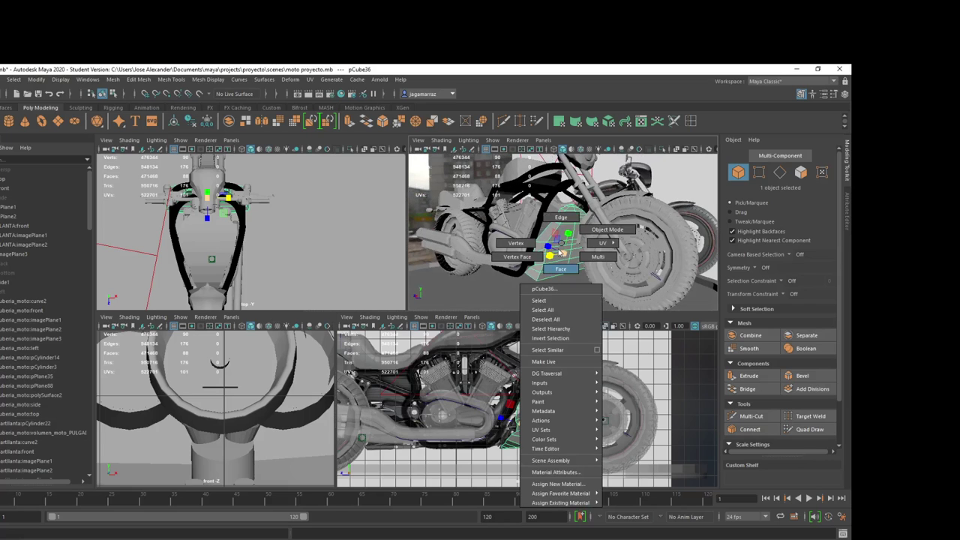
pyautogui.click(558, 221)
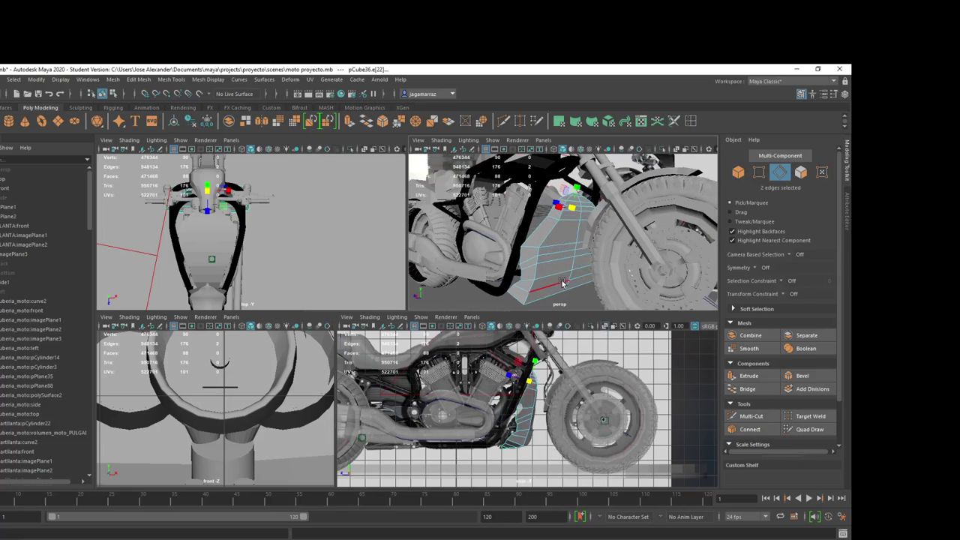
pyautogui.hotkey('ctrl', 'e')
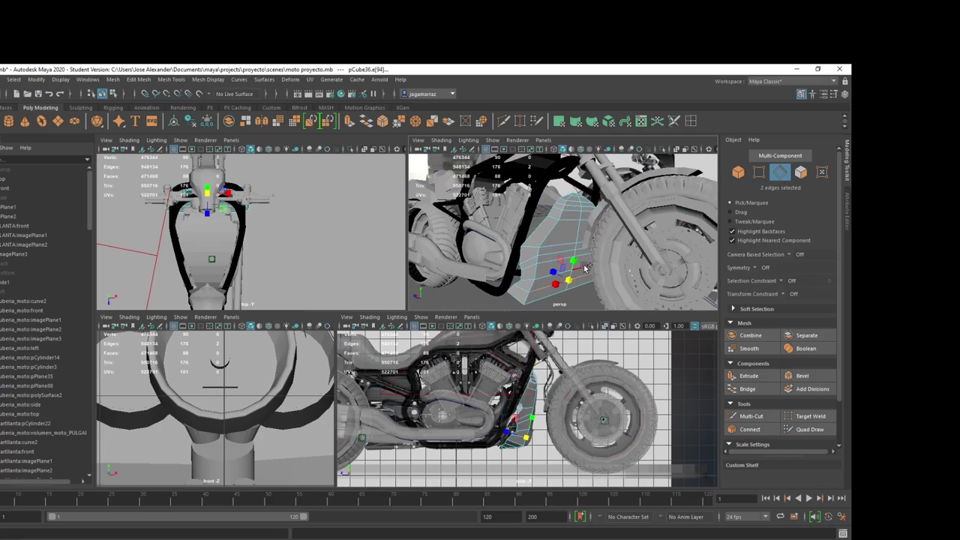
pyautogui.keyDown('shift'); pyautogui.click(537, 276); pyautogui.keyUp('shift')
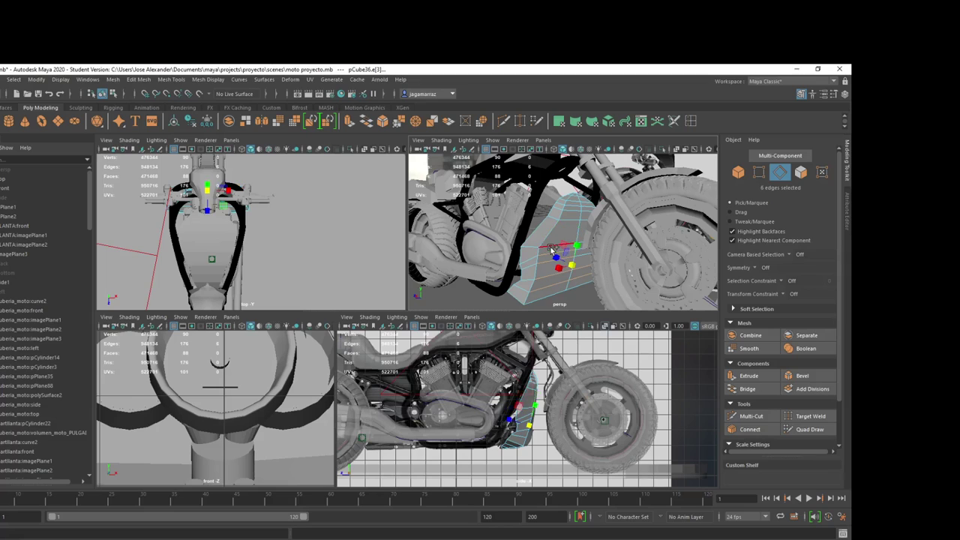
pyautogui.keyDown('shift'); pyautogui.click(571, 218); pyautogui.keyUp('shift')
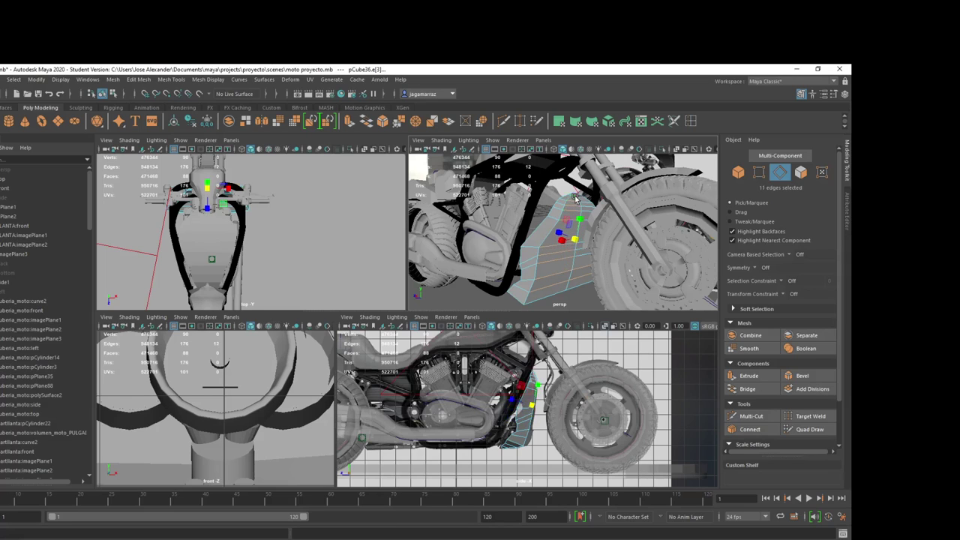
pyautogui.keyDown('shift'); pyautogui.click(576, 197); pyautogui.keyUp('shift')
pyautogui.scroll(3, 570, 218)
pyautogui.scroll(2, 550, 268)
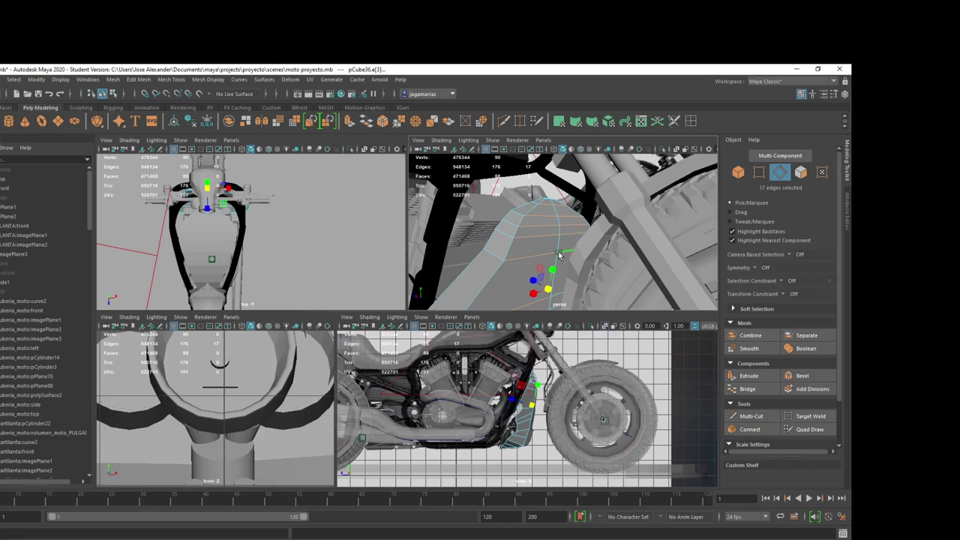
pyautogui.press('f')
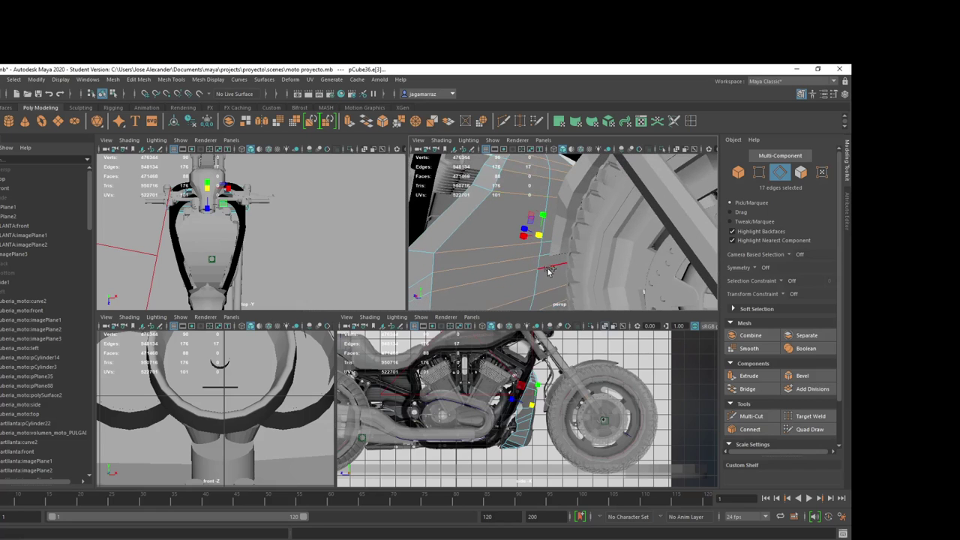
pyautogui.keyDown('shift'); pyautogui.click(549, 271); pyautogui.keyUp('shift')
pyautogui.scroll(2, 546, 268)
pyautogui.scroll(1, 541, 260)
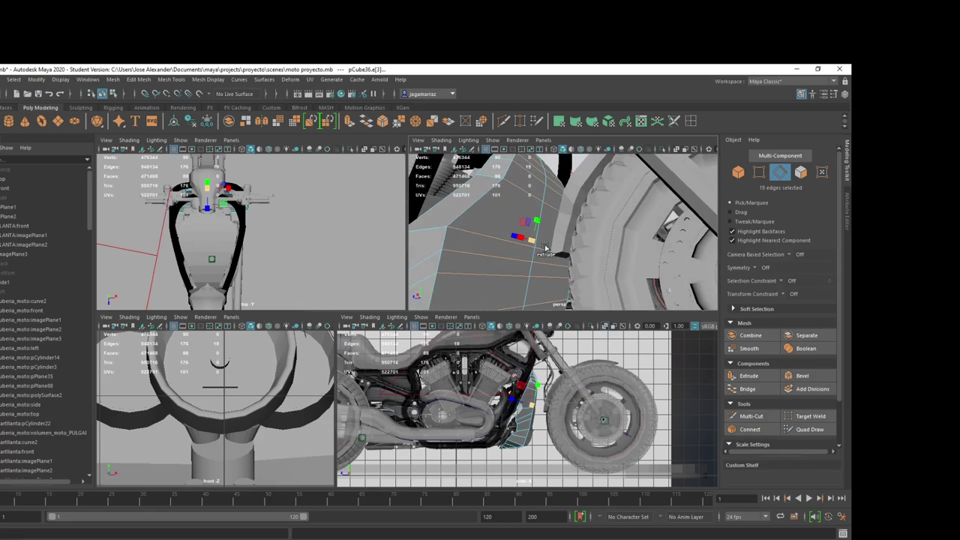
pyautogui.scroll(2, 534, 254)
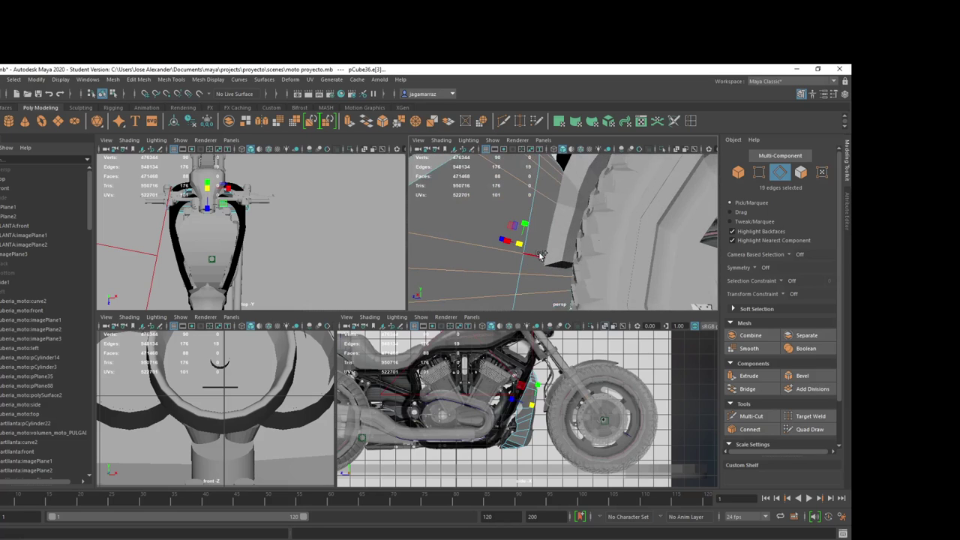
pyautogui.scroll(-5, 537, 258)
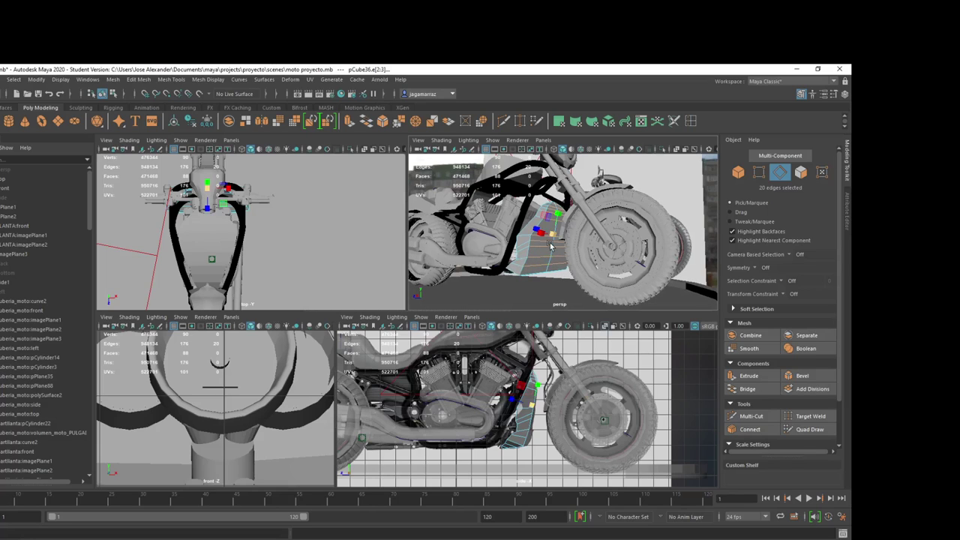
# Step: Delete the selected horizontal edge loop from the side panel
pyautogui.press('e')
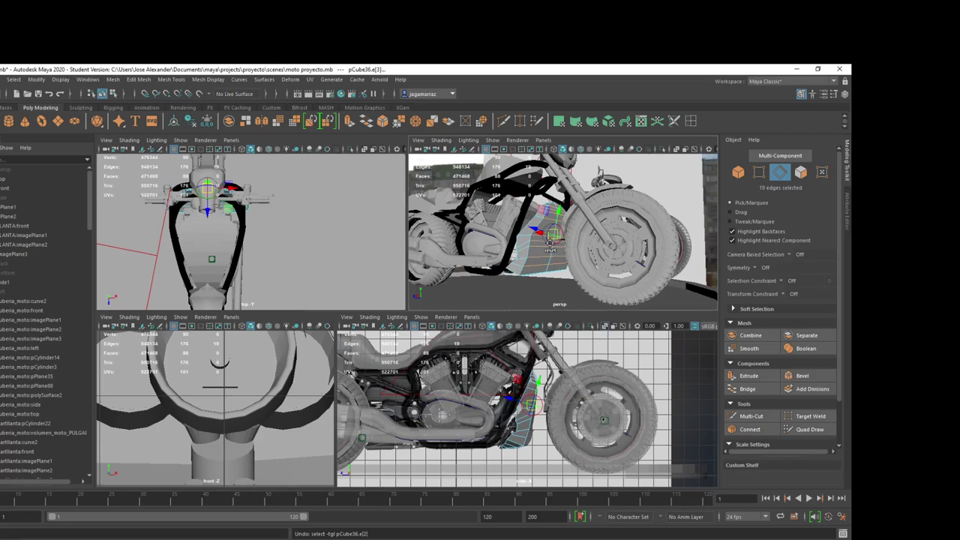
pyautogui.press('w')
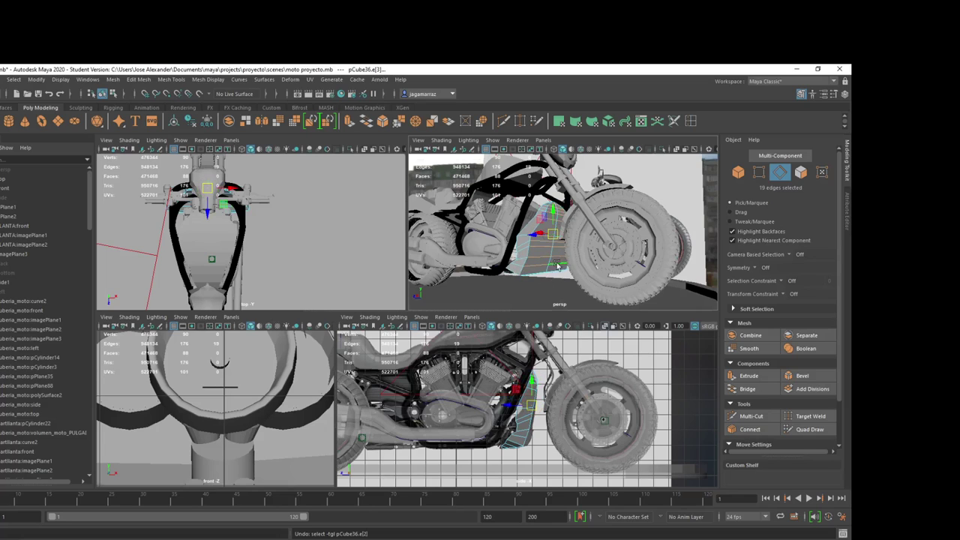
pyautogui.scroll(3, 559, 262)
pyautogui.scroll(2, 544, 256)
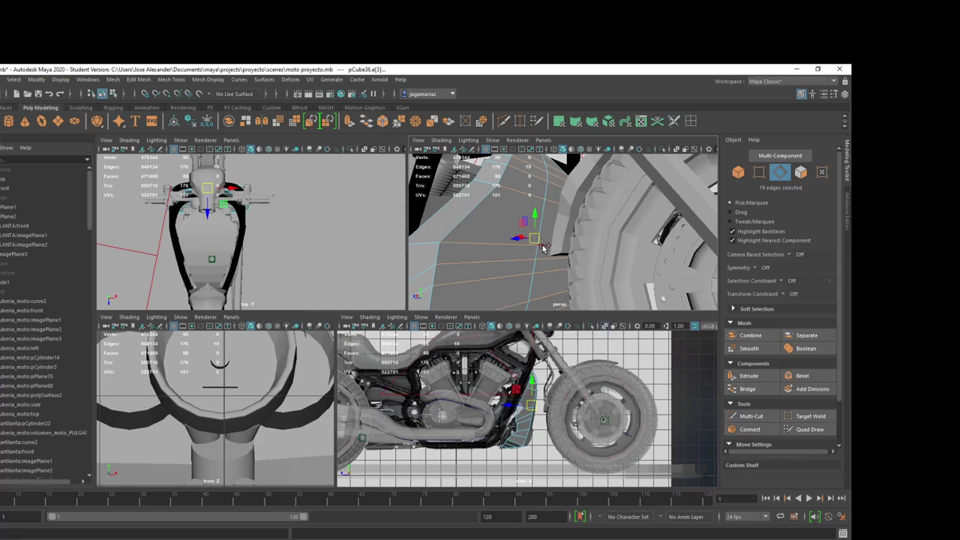
pyautogui.press('Delete')
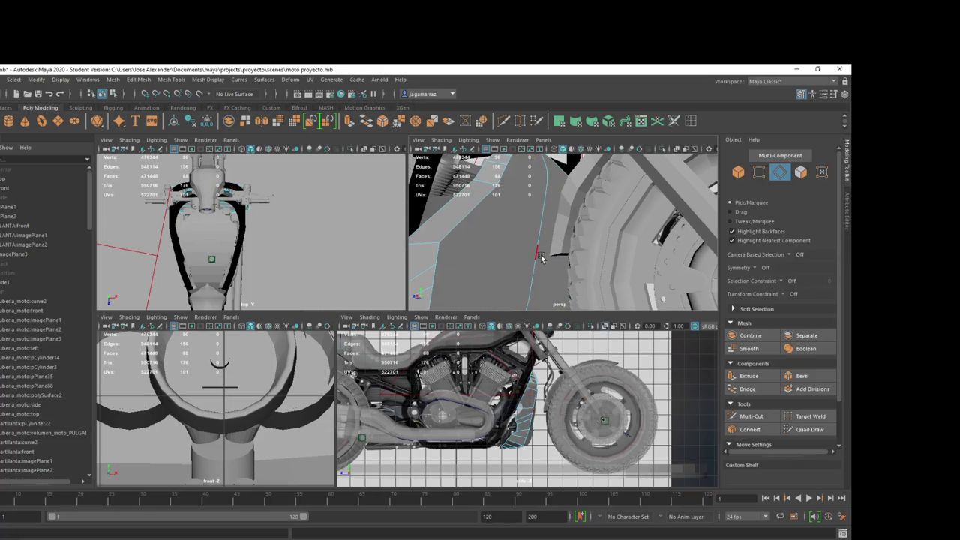
pyautogui.click(541, 257)
# Step: In vertex mode, select the first vertices of the panel's central column and frame them
pyautogui.rightClick(525, 253)
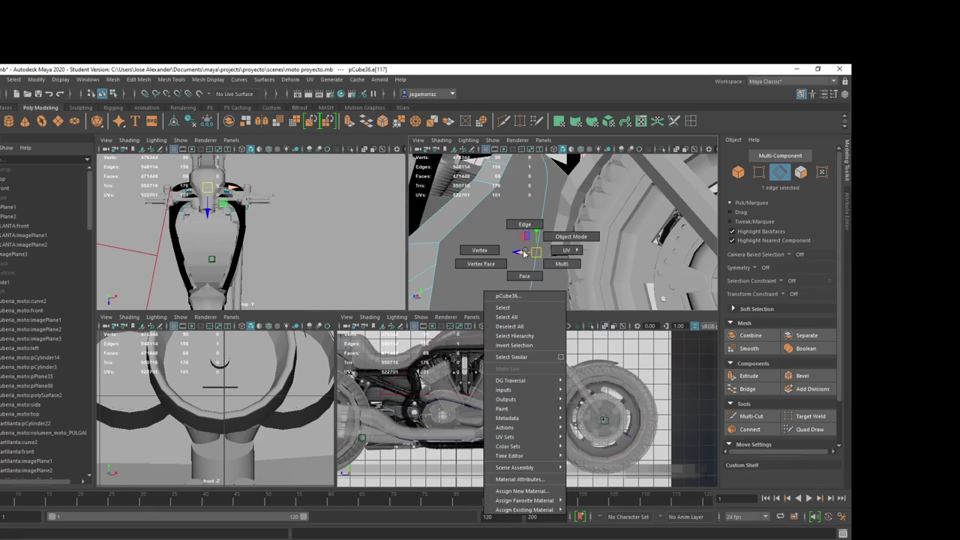
pyautogui.click(506, 253)
pyautogui.click(534, 259)
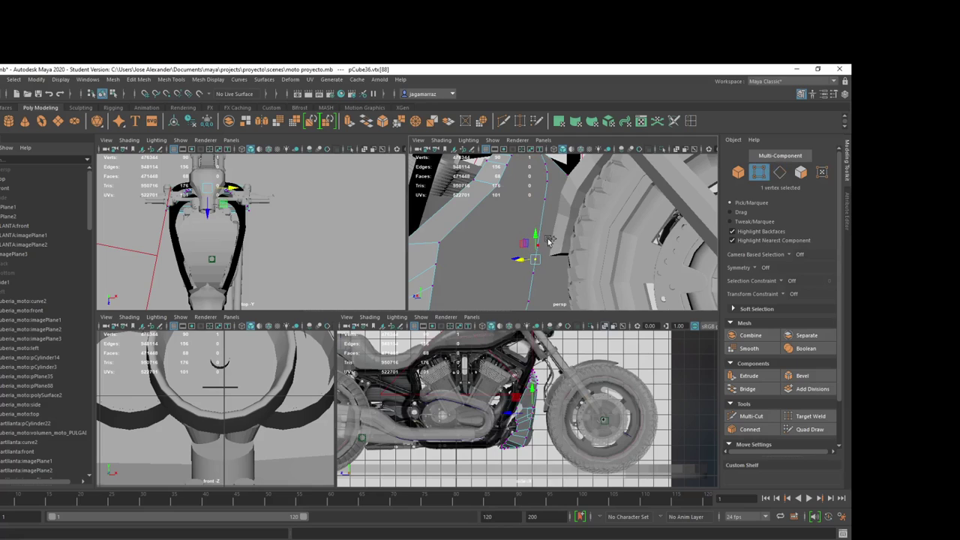
pyautogui.keyDown('shift'); pyautogui.click(546, 204); pyautogui.keyUp('shift')
pyautogui.keyDown('shift'); pyautogui.click(532, 274); pyautogui.keyUp('shift')
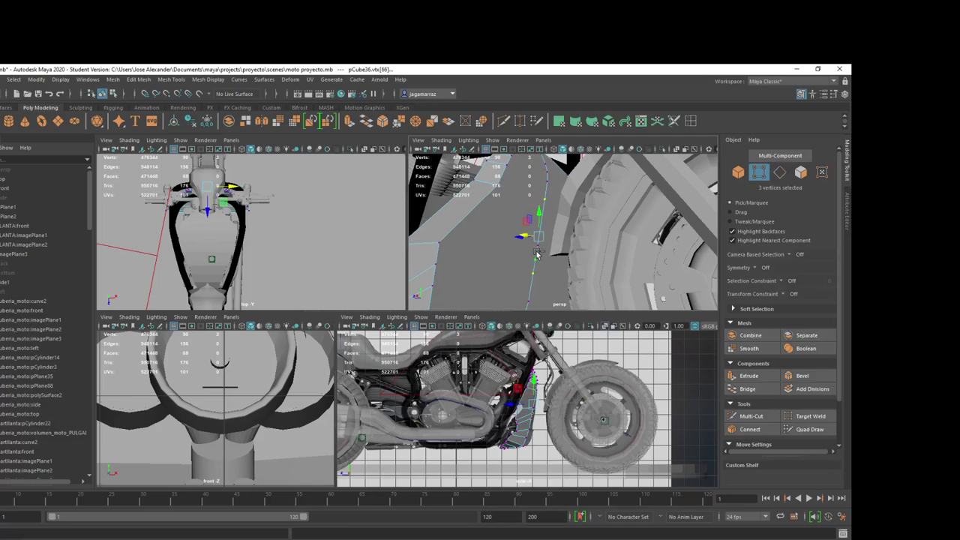
pyautogui.keyDown('alt'); pyautogui.moveTo(528, 297); pyautogui.dragTo(521, 221); pyautogui.keyUp('alt')
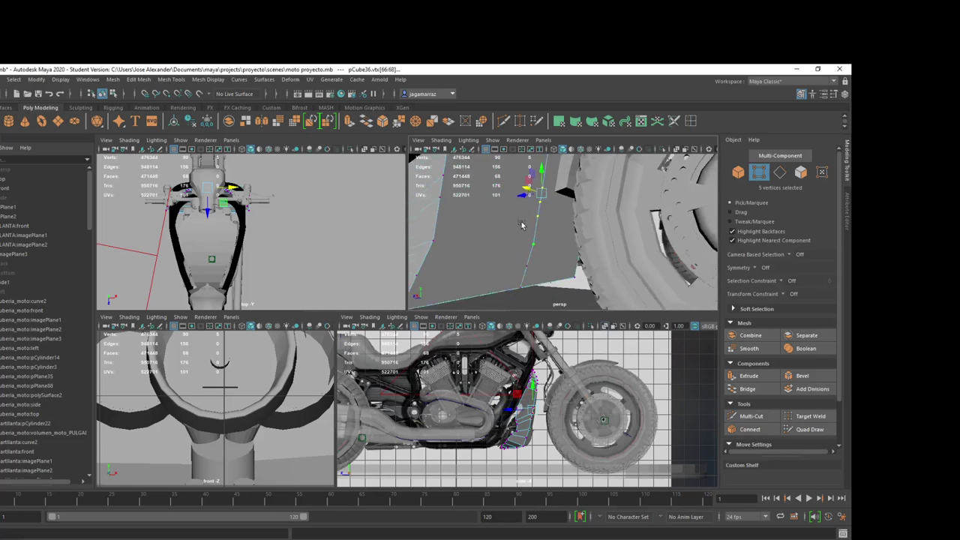
pyautogui.keyDown('shift'); pyautogui.click(534, 252); pyautogui.keyUp('shift')
pyautogui.hotkey('ctrl', '1')
pyautogui.hotkey('alt', 'shift')
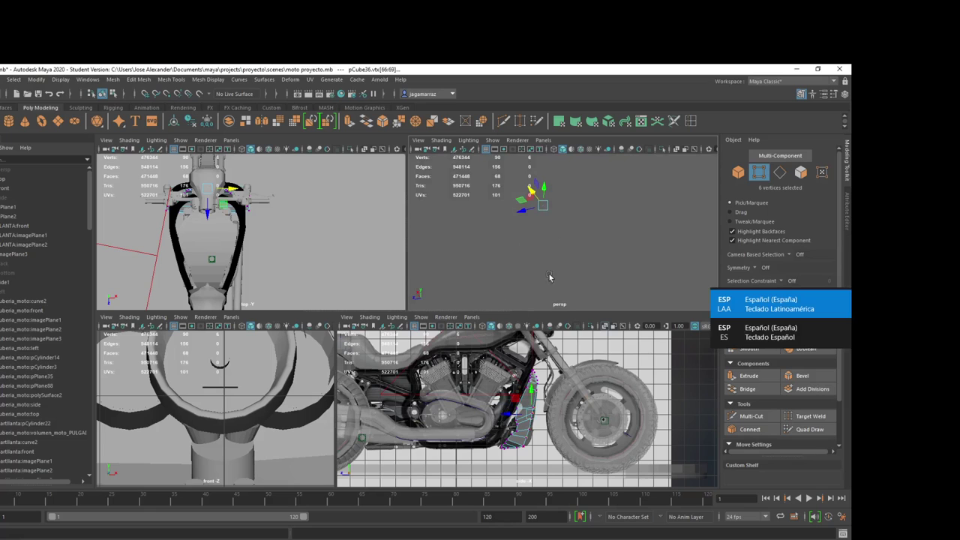
pyautogui.hotkey('ctrl', '1')
pyautogui.press('f')
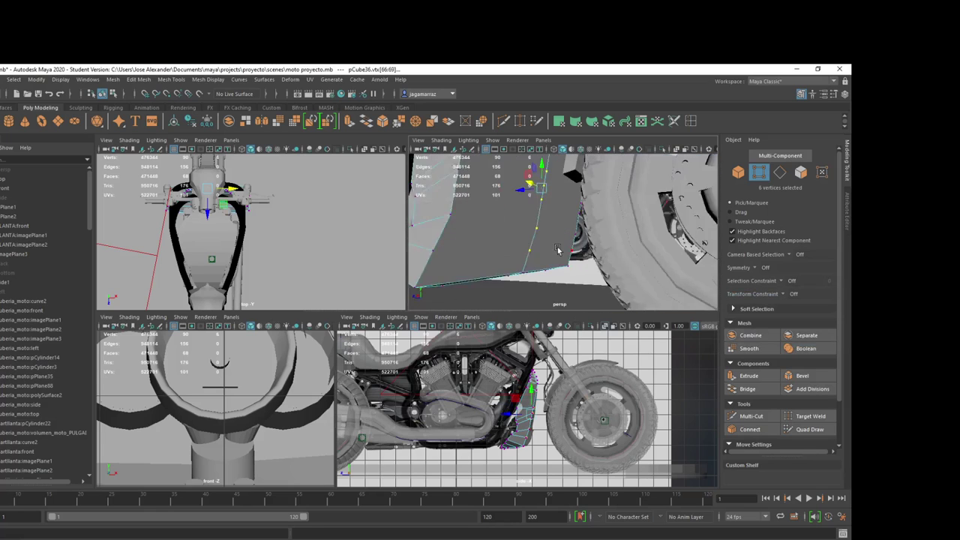
pyautogui.moveTo(557, 250)
pyautogui.keyDown('alt'); pyautogui.mouseDown()
pyautogui.moveTo(543, 247)
pyautogui.moveTo(536, 270)
pyautogui.mouseUp(); pyautogui.keyUp('alt')
pyautogui.hotkey('shift', 'f')
# Step: Add the remaining vertices down the panel's middle to complete the column
pyautogui.keyDown('shift'); pyautogui.click(535, 235); pyautogui.keyUp('shift')
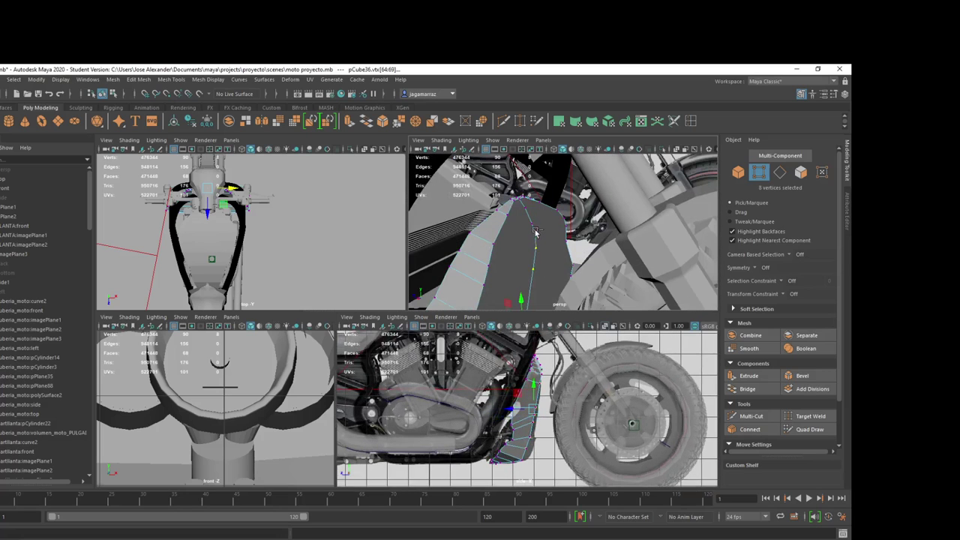
pyautogui.keyDown('alt'); pyautogui.moveTo(535, 233); pyautogui.dragTo(507, 218); pyautogui.keyUp('alt')
pyautogui.keyDown('shift'); pyautogui.click(501, 213); pyautogui.keyUp('shift')
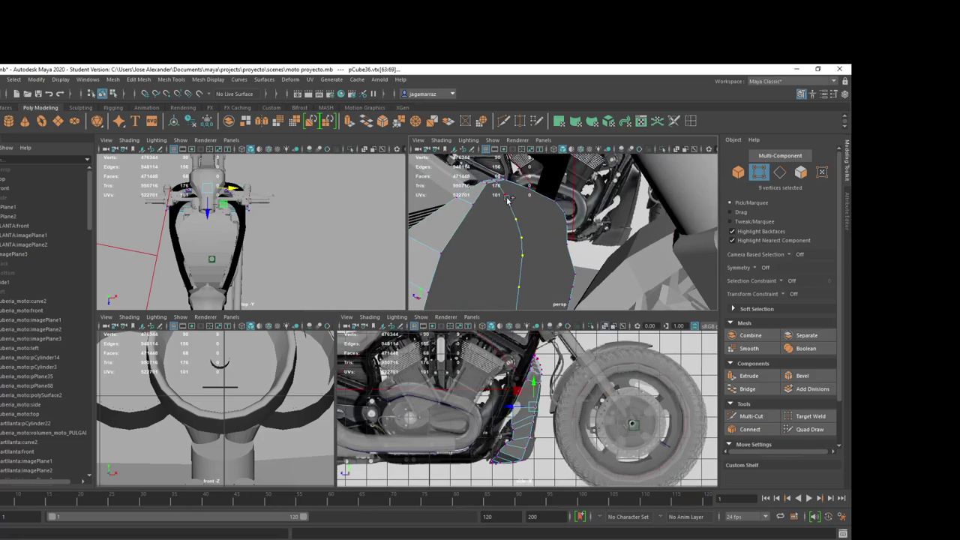
pyautogui.moveTo(523, 253)
pyautogui.keyDown('alt'); pyautogui.mouseDown()
pyautogui.moveTo(573, 143)
pyautogui.moveTo(566, 164)
pyautogui.mouseUp(); pyautogui.keyUp('alt')
pyautogui.press('f')
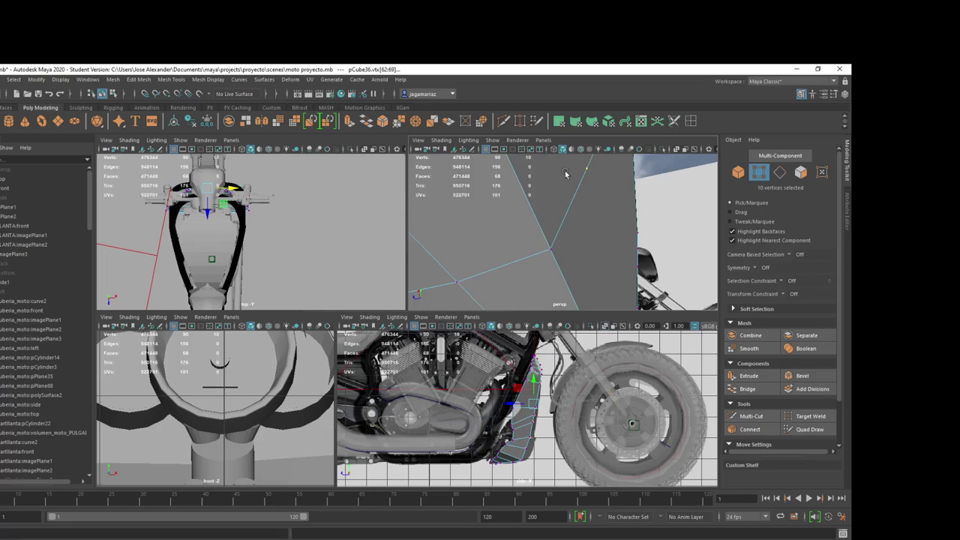
pyautogui.keyDown('shift'); pyautogui.click(549, 252); pyautogui.keyUp('shift')
pyautogui.keyDown('alt'); pyautogui.moveTo(514, 266); pyautogui.dragTo(531, 257); pyautogui.keyUp('alt')
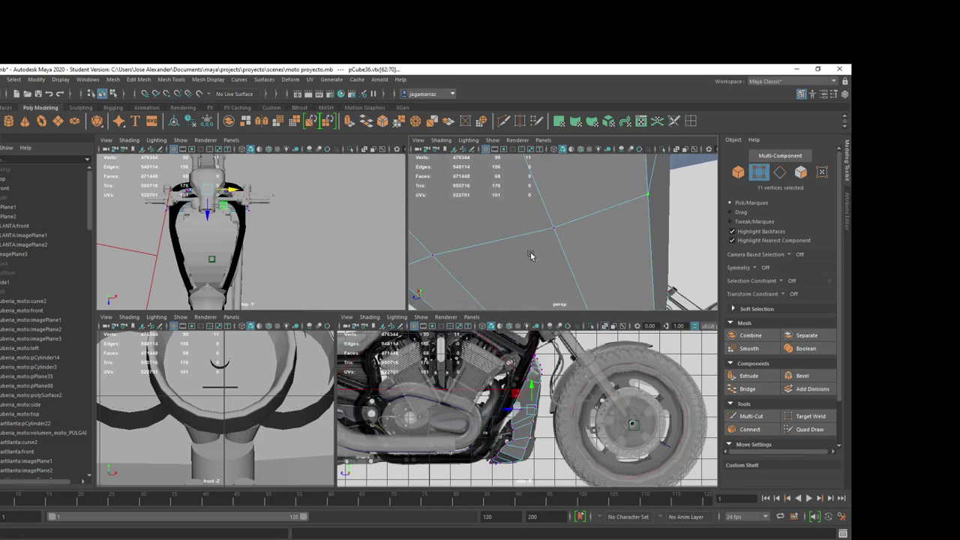
pyautogui.keyDown('shift'); pyautogui.click(551, 230); pyautogui.keyUp('shift')
pyautogui.keyDown('shift'); pyautogui.click(434, 255); pyautogui.keyUp('shift')
pyautogui.keyDown('alt'); pyautogui.moveTo(440, 252); pyautogui.dragTo(503, 250); pyautogui.keyUp('alt')
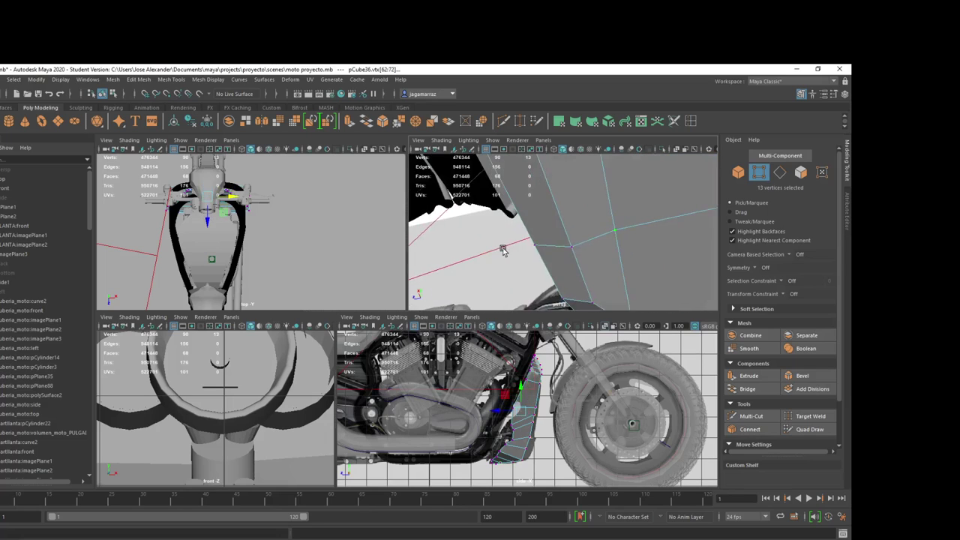
pyautogui.keyDown('shift'); pyautogui.click(572, 255); pyautogui.keyUp('shift')
pyautogui.press('f')
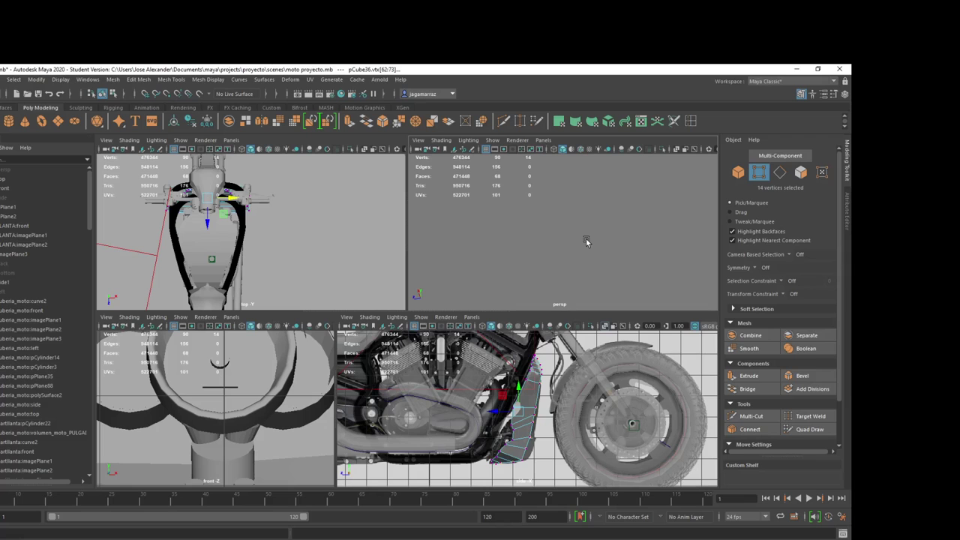
pyautogui.keyDown('alt'); pyautogui.moveTo(586, 238); pyautogui.dragTo(593, 268); pyautogui.keyUp('alt')
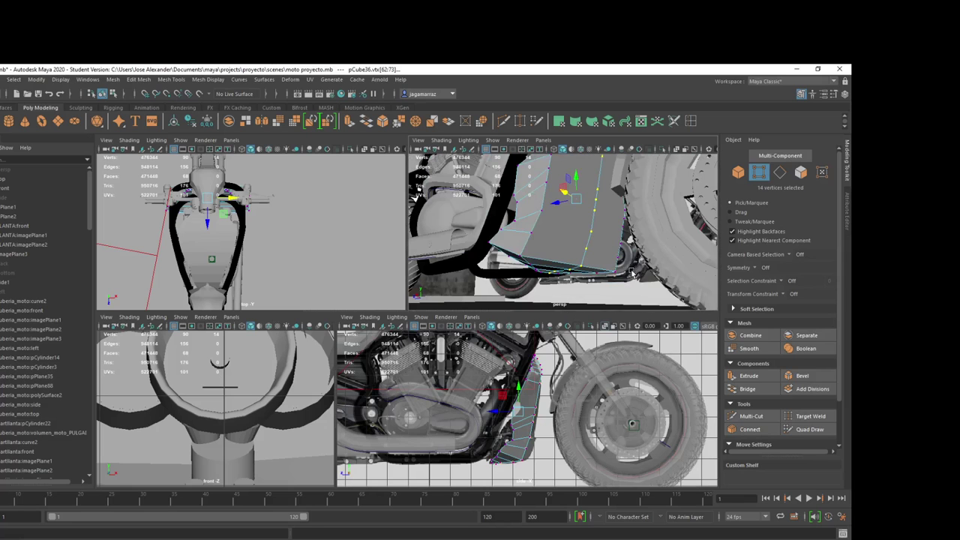
pyautogui.scroll(-5, 632, 273)
pyautogui.click(693, 238)
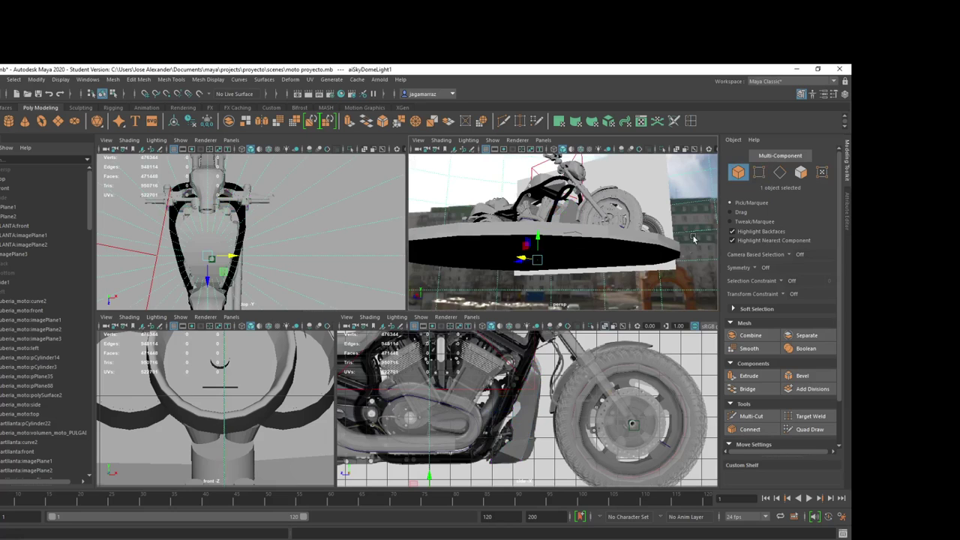
# Step: Select pCube36 and pick the edges along the panel's vertical middle line
pyautogui.rightClick(616, 217)
pyautogui.click(600, 215)
pyautogui.press('f')
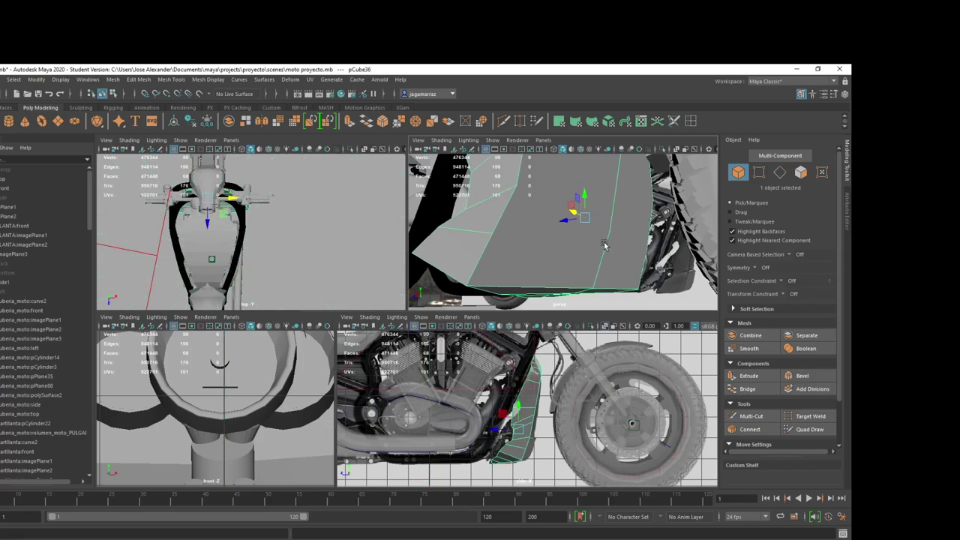
pyautogui.moveTo(605, 244)
pyautogui.mouseDown(button='right')
pyautogui.moveTo(605, 264)
pyautogui.moveTo(622, 218)
pyautogui.mouseUp(button='right')
pyautogui.click(622, 237)
pyautogui.click(607, 250)
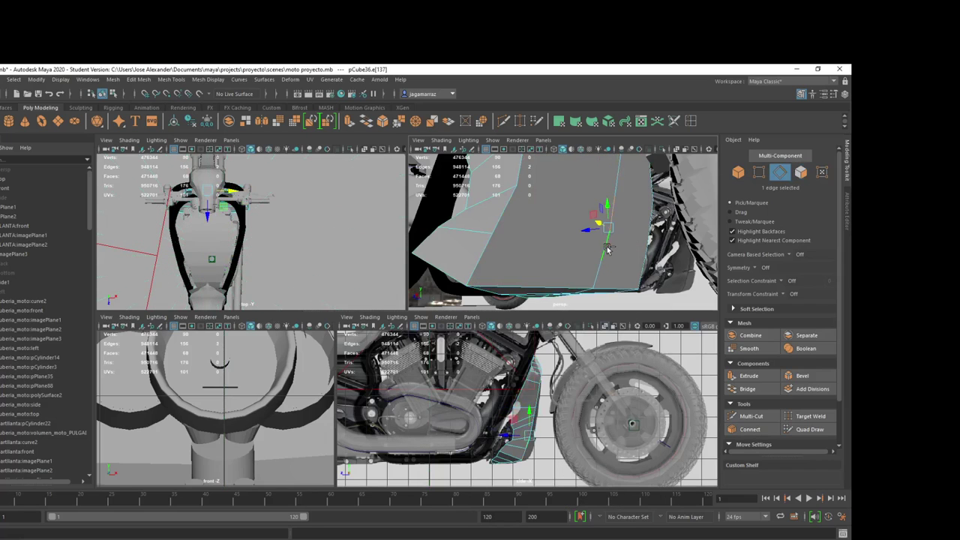
pyautogui.doubleClick(609, 238)
pyautogui.moveTo(610, 235)
pyautogui.keyDown('alt'); pyautogui.mouseDown()
pyautogui.moveTo(615, 216)
pyautogui.moveTo(605, 202)
pyautogui.moveTo(600, 225)
pyautogui.mouseUp(); pyautogui.keyUp('alt')
pyautogui.keyDown('shift'); pyautogui.click(615, 210); pyautogui.keyUp('shift')
pyautogui.keyDown('shift'); pyautogui.click(615, 208); pyautogui.keyUp('shift')
pyautogui.keyDown('shift'); pyautogui.click(600, 198); pyautogui.keyUp('shift')
pyautogui.keyDown('shift'); pyautogui.click(608, 177); pyautogui.keyUp('shift')
pyautogui.keyDown('shift'); pyautogui.click(590, 224); pyautogui.keyUp('shift')
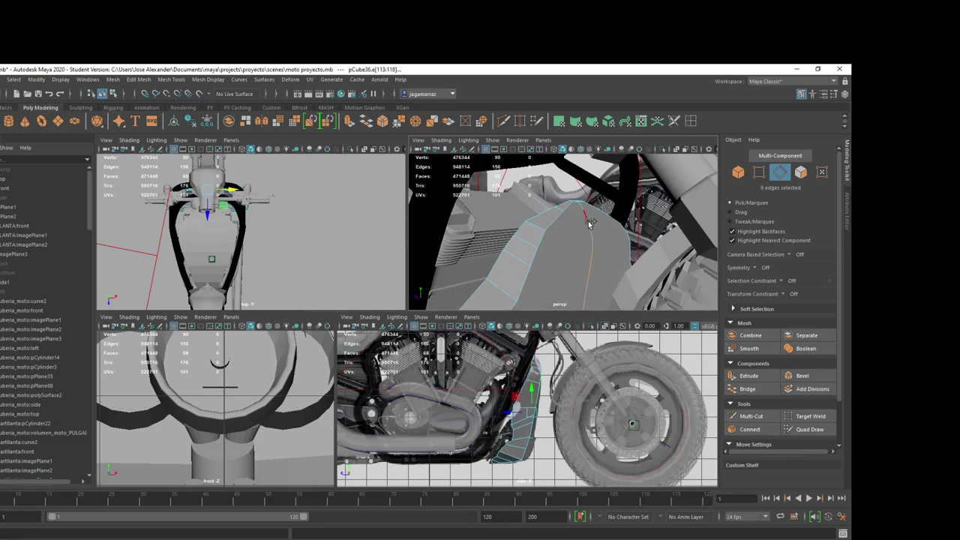
pyautogui.keyDown('shift'); pyautogui.click(586, 214); pyautogui.keyUp('shift')
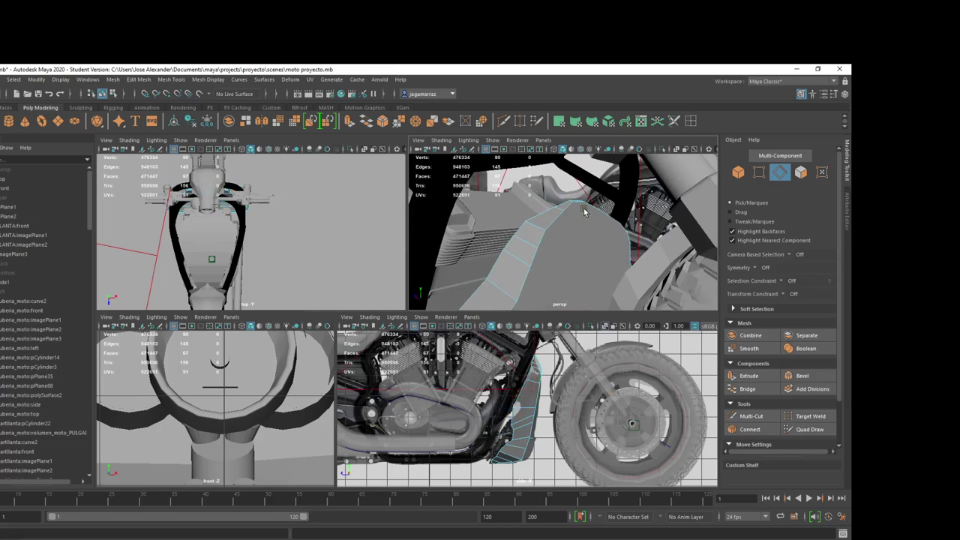
# Step: Extrude the panel's large side face with Ctrl+E to add thickness
pyautogui.moveTo(584, 212); pyautogui.dragTo(578, 256, button='right')
pyautogui.click(579, 256)
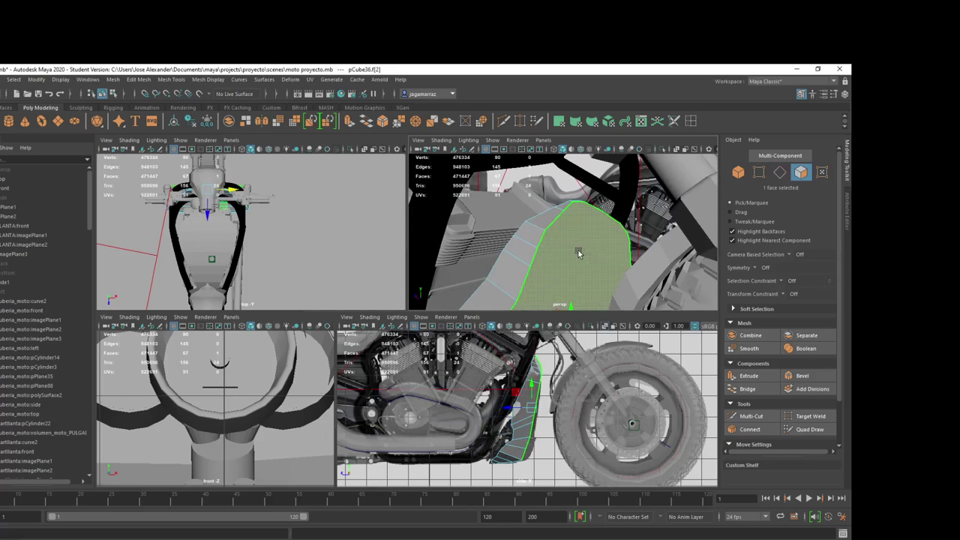
pyautogui.moveTo(576, 248)
pyautogui.keyDown('alt'); pyautogui.mouseDown()
pyautogui.moveTo(618, 241)
pyautogui.moveTo(594, 234)
pyautogui.mouseUp(); pyautogui.keyUp('alt')
pyautogui.hotkey('ctrl', 'z')
pyautogui.hotkey('ctrl', 'e')
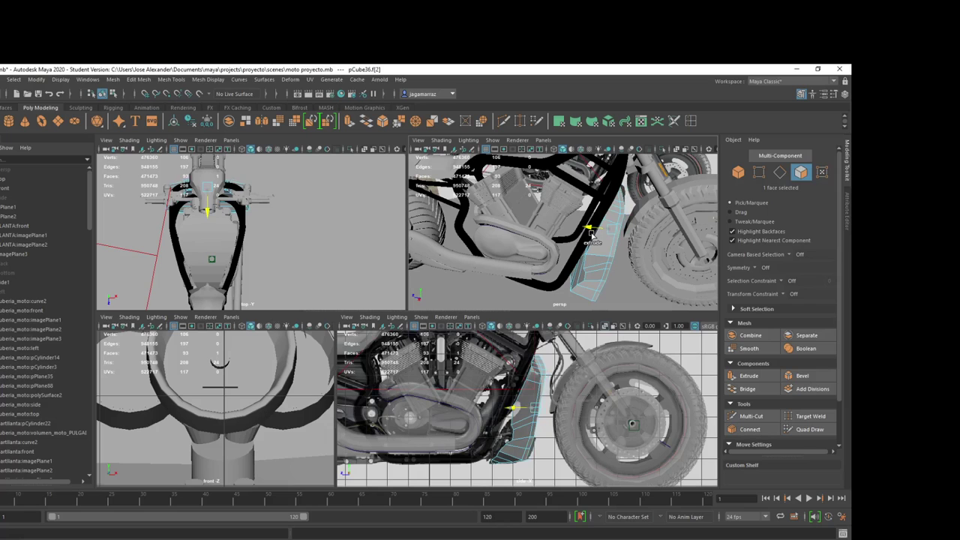
pyautogui.press('w')
pyautogui.scroll(3, 642, 224)
pyautogui.scroll(3, 615, 210)
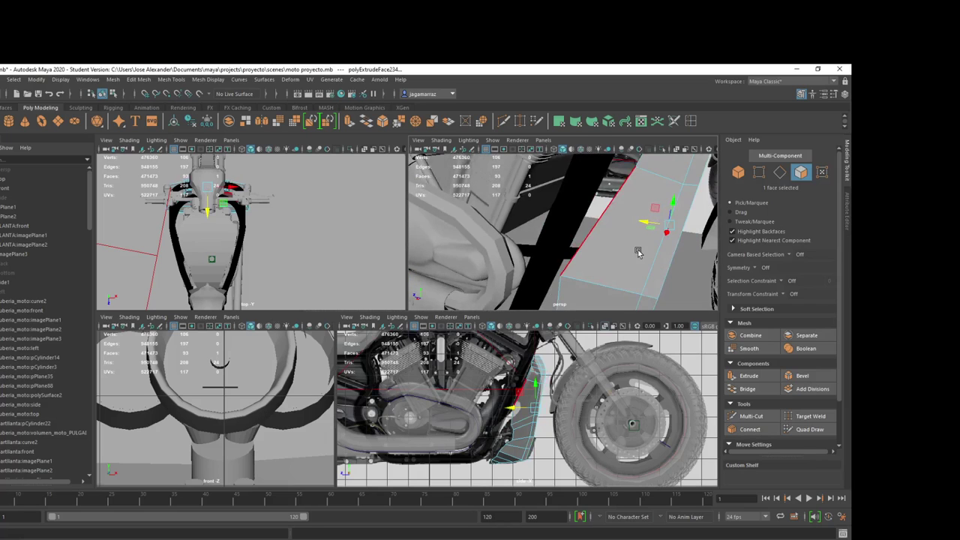
pyautogui.scroll(3, 584, 198)
pyautogui.scroll(-2, 584, 198)
# Step: Select the two panel edges to be beveled
pyautogui.moveTo(559, 225); pyautogui.dragTo(525, 233, button='right')
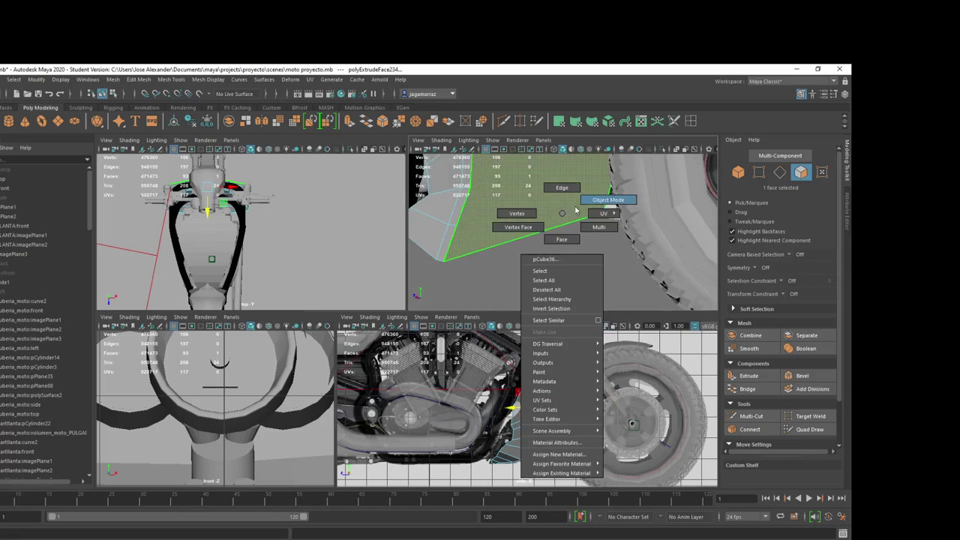
pyautogui.keyDown('alt'); pyautogui.moveTo(524, 233); pyautogui.dragTo(523, 210); pyautogui.keyUp('alt')
pyautogui.moveTo(530, 201); pyautogui.dragTo(530, 225, button='right')
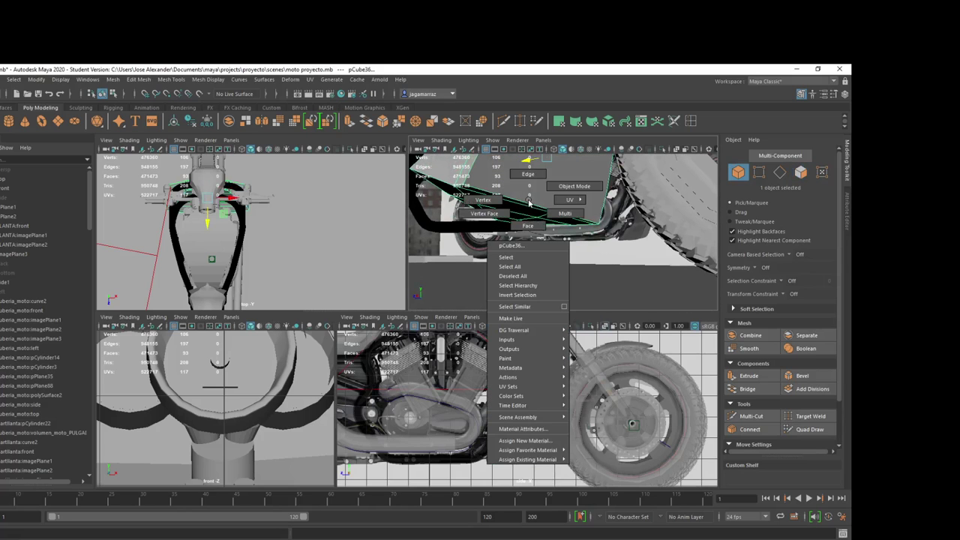
pyautogui.keyDown('alt'); pyautogui.moveTo(529, 225); pyautogui.dragTo(540, 196); pyautogui.keyUp('alt')
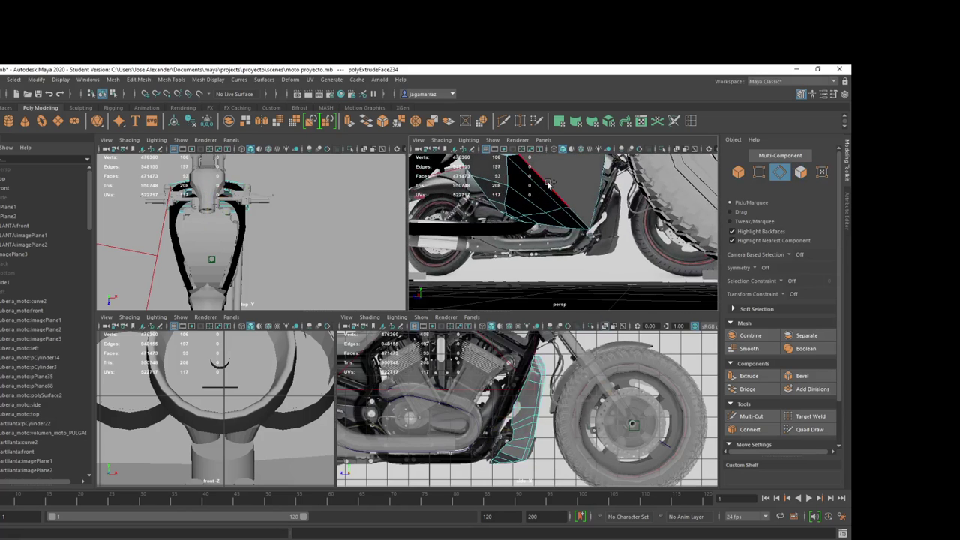
pyautogui.click(540, 197)
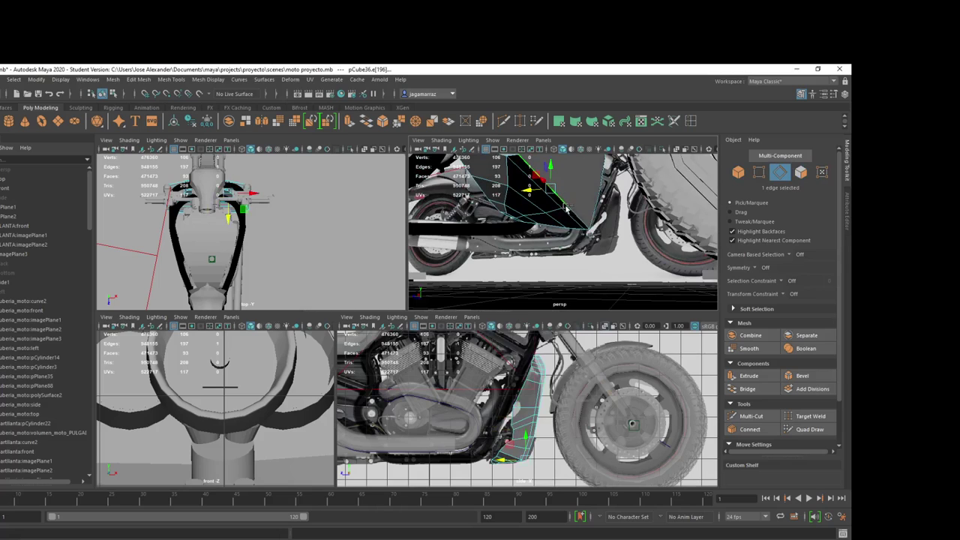
# Step: Bevel the two selected edges with Segments set to 2
pyautogui.click(803, 375)
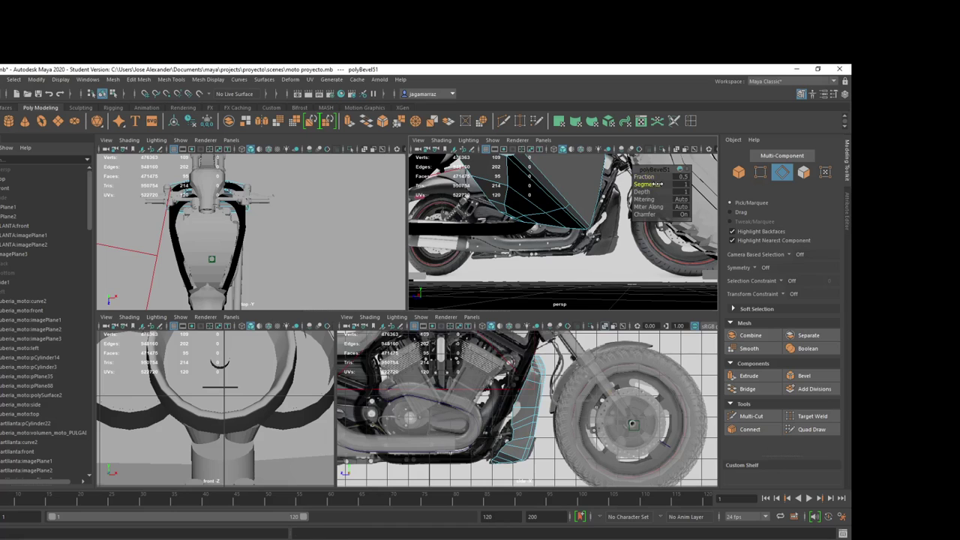
pyautogui.moveTo(652, 183); pyautogui.dragTo(655, 176)
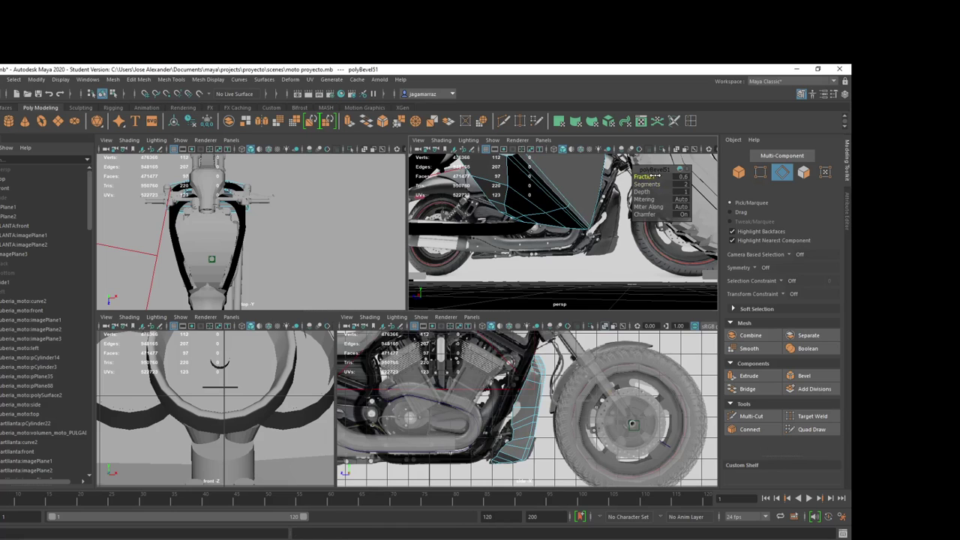
pyautogui.moveTo(592, 201); pyautogui.dragTo(619, 189, button='right')
pyautogui.scroll(-5, 593, 240)
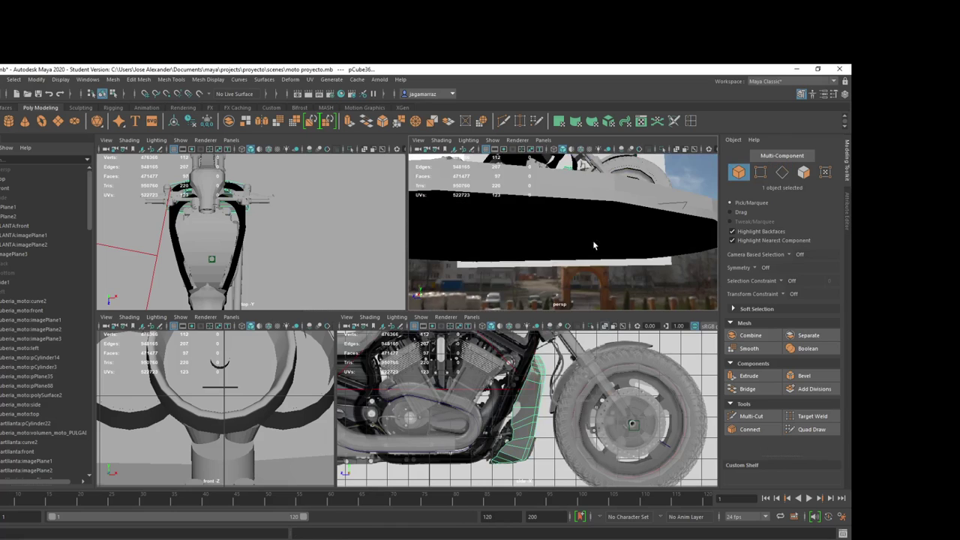
pyautogui.scroll(-5, 606, 237)
# Step: Orbit and zoom around the beveled side panel to inspect the rounded corner
pyautogui.click(606, 236)
pyautogui.scroll(3, 600, 239)
pyautogui.scroll(5, 592, 240)
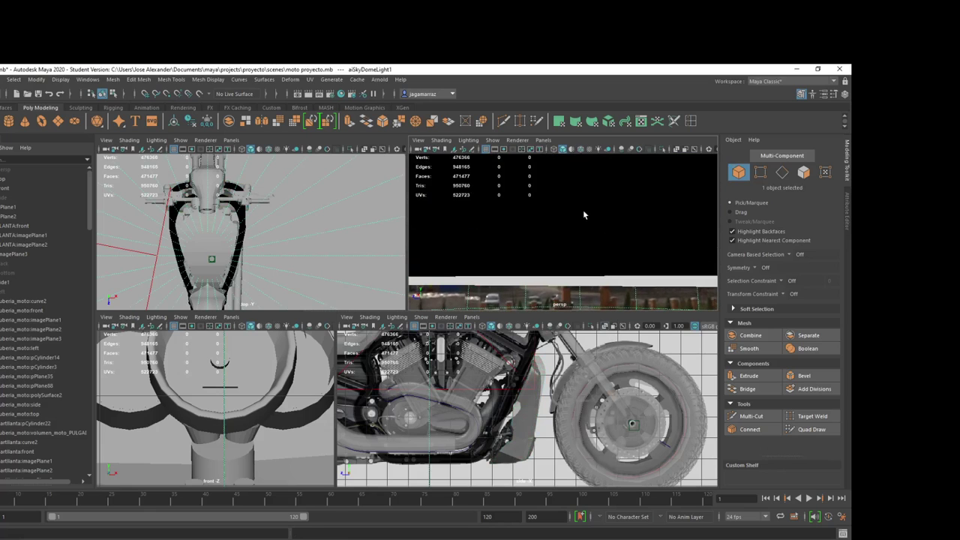
pyautogui.scroll(-2, 587, 242)
pyautogui.click(564, 251)
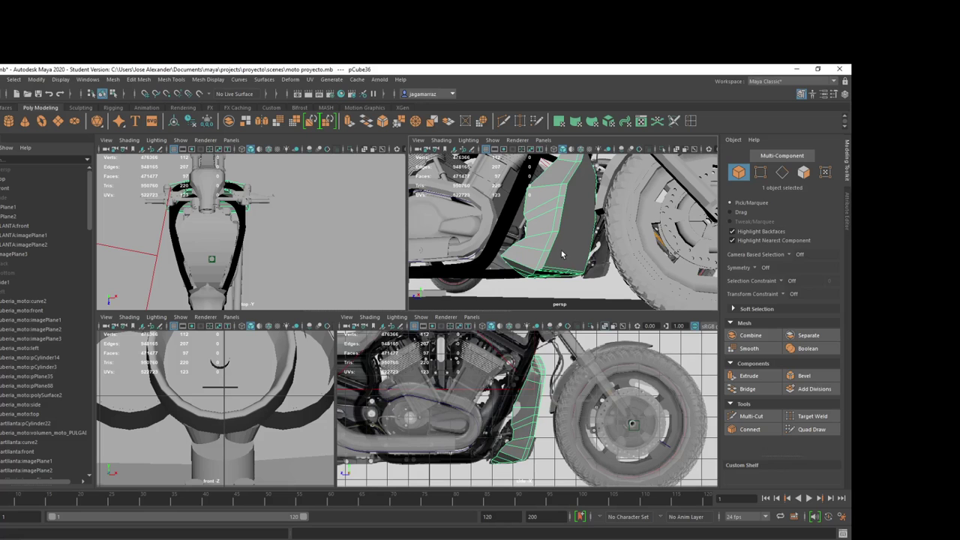
pyautogui.keyDown('alt'); pyautogui.moveTo(568, 261); pyautogui.dragTo(555, 240); pyautogui.keyUp('alt')
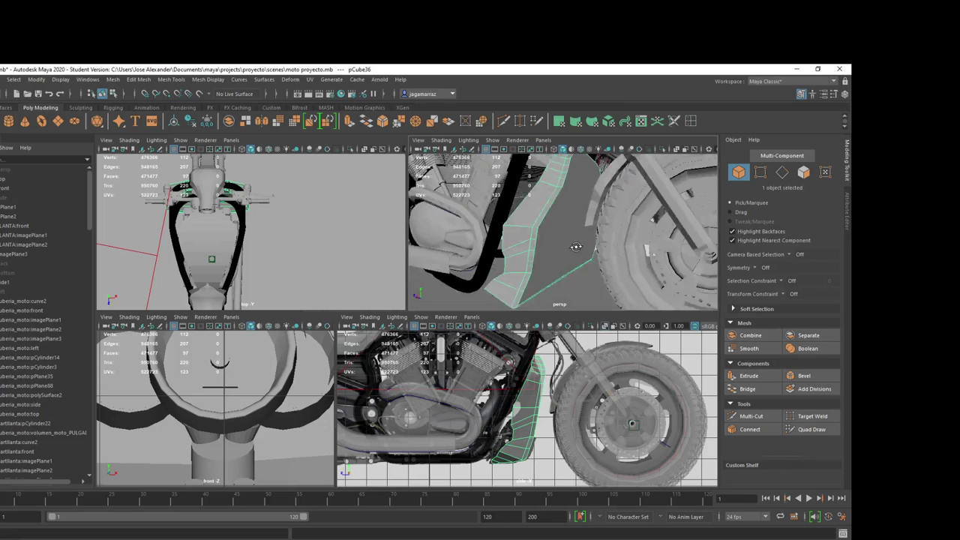
pyautogui.scroll(-3, 554, 240)
pyautogui.scroll(-3, 563, 237)
pyautogui.scroll(-2, 578, 234)
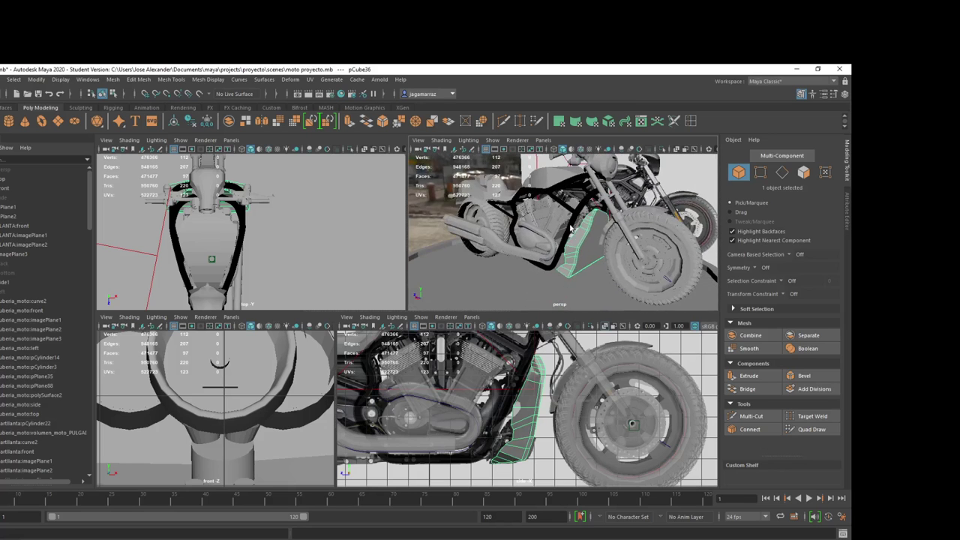
pyautogui.scroll(-2, 589, 231)
pyautogui.keyDown('alt'); pyautogui.moveTo(589, 231); pyautogui.dragTo(575, 225); pyautogui.keyUp('alt')
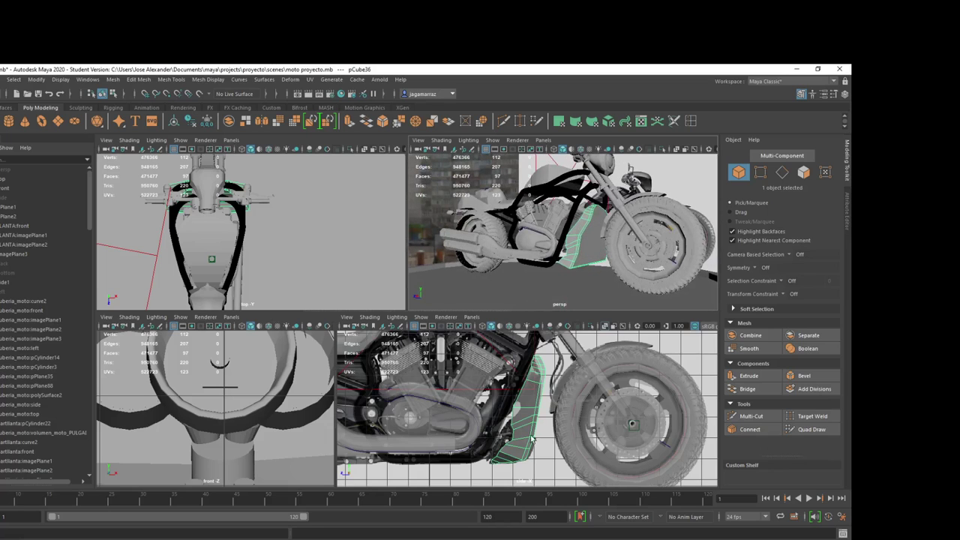
pyautogui.scroll(3, 532, 439)
pyautogui.click(533, 438)
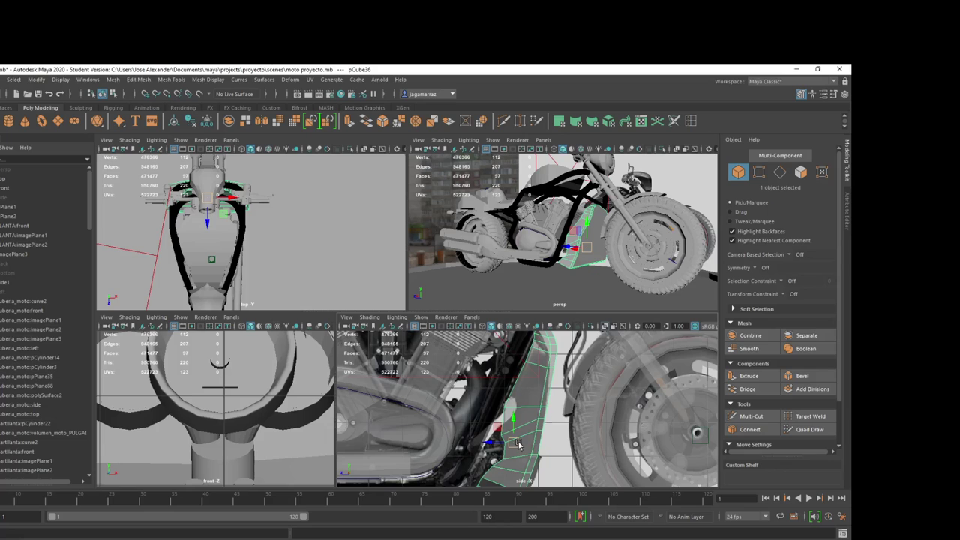
pyautogui.keyDown('alt'); pyautogui.moveTo(518, 445); pyautogui.dragTo(538, 416, button='middle'); pyautogui.keyUp('alt')
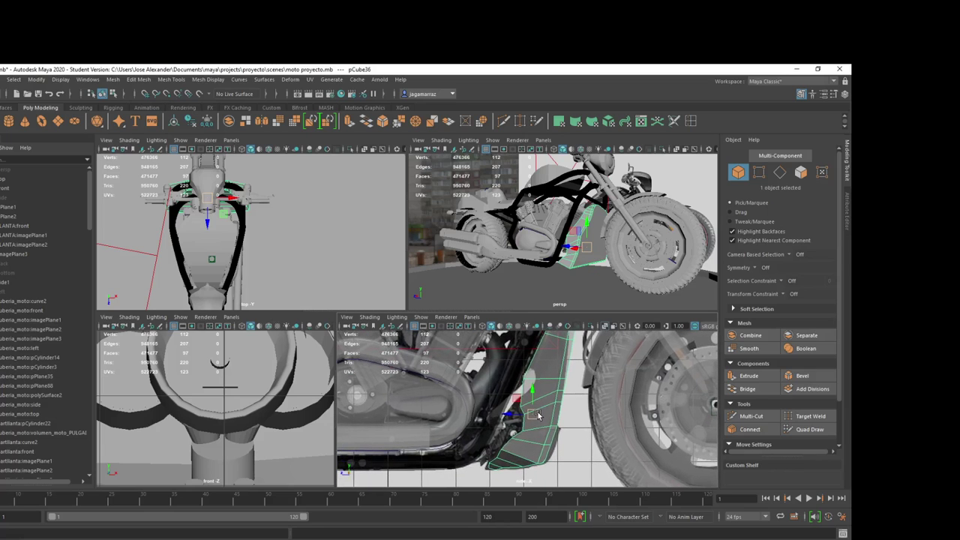
pyautogui.scroll(2, 559, 424)
pyautogui.scroll(2, 555, 441)
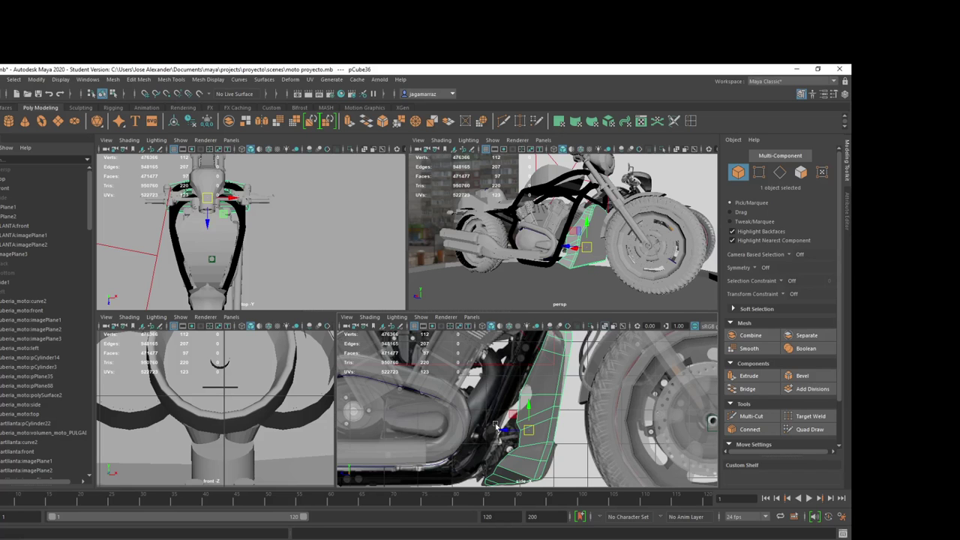
# Step: Switch pCube36 to edge mode and select one edge of the side panel
pyautogui.scroll(3, 598, 257)
pyautogui.scroll(2, 600, 247)
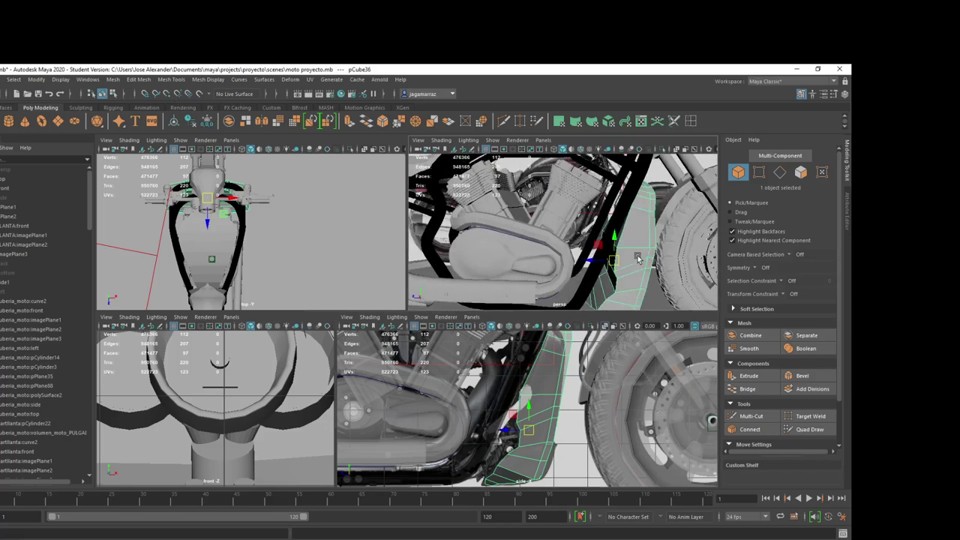
pyautogui.scroll(2, 608, 246)
pyautogui.rightClick(620, 245)
pyautogui.click(622, 235)
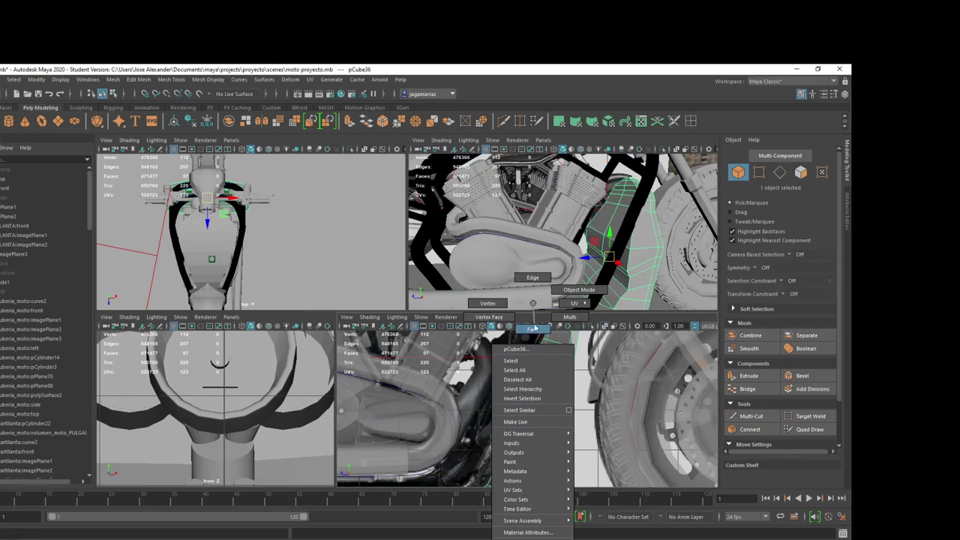
pyautogui.moveTo(533, 429); pyautogui.dragTo(533, 284, button='right')
pyautogui.click(531, 419)
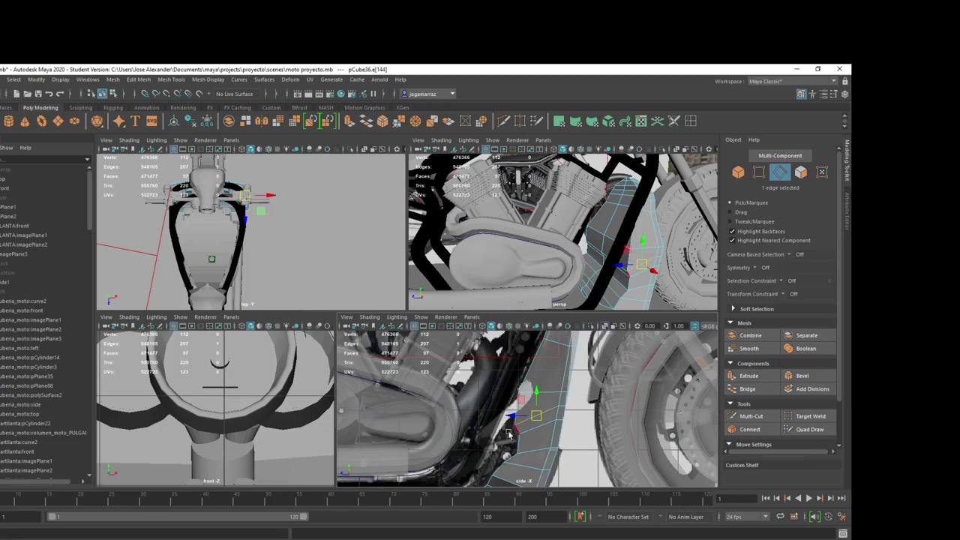
# Step: Add a second pCube36 edge, the one nearest the engine, to the selection
pyautogui.keyDown('alt'); pyautogui.moveTo(508, 434); pyautogui.dragTo(509, 425, button='middle'); pyautogui.keyUp('alt')
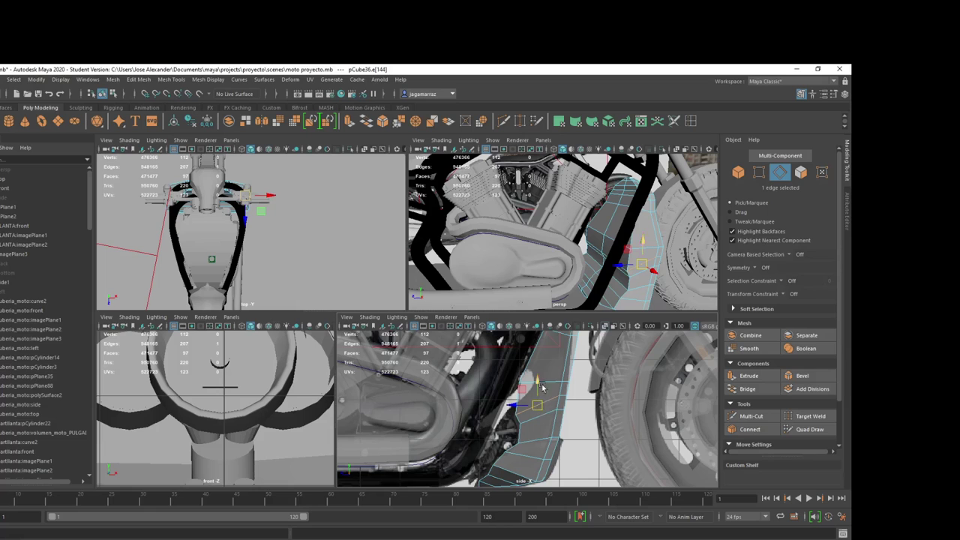
pyautogui.scroll(1, 542, 386)
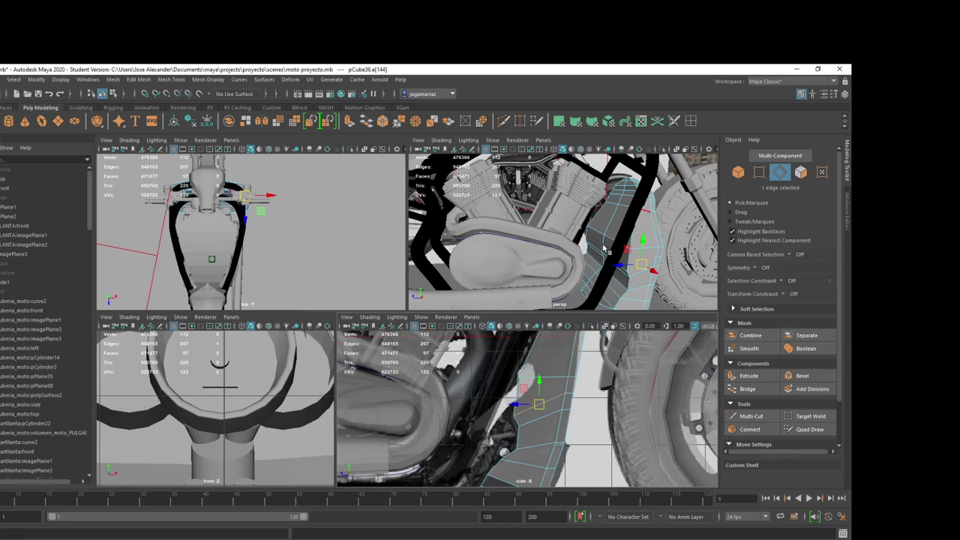
pyautogui.scroll(2, 650, 283)
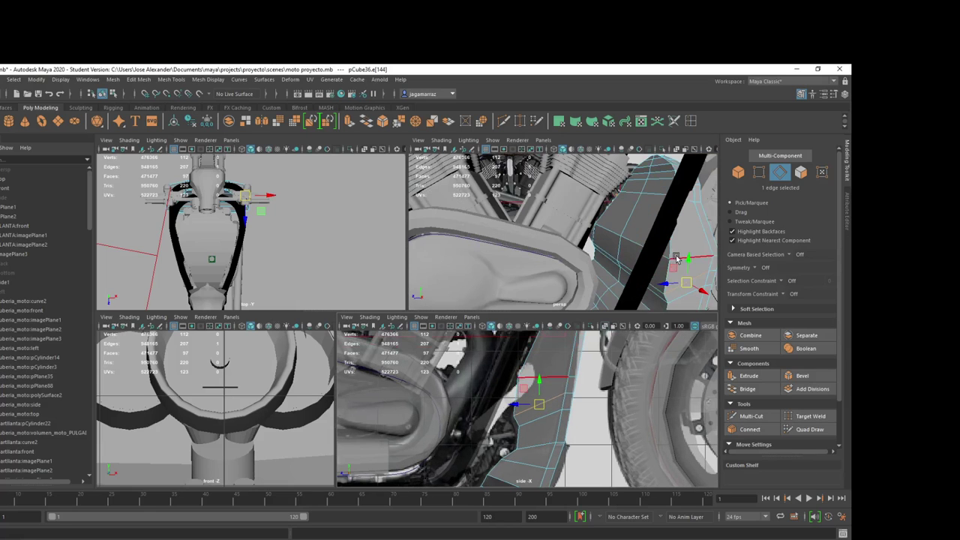
pyautogui.click(680, 256)
pyautogui.click(609, 237)
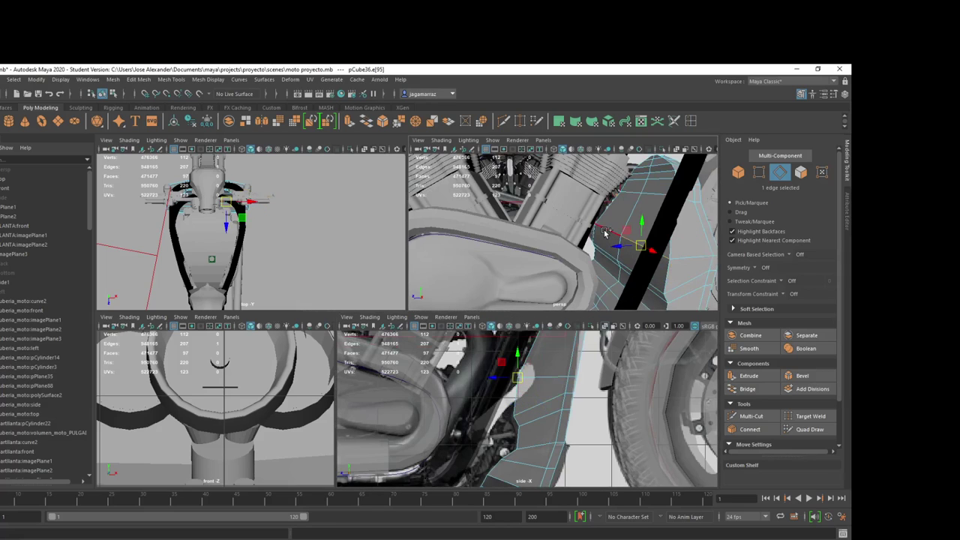
pyautogui.keyDown('shift'); pyautogui.click(532, 377); pyautogui.keyUp('shift')
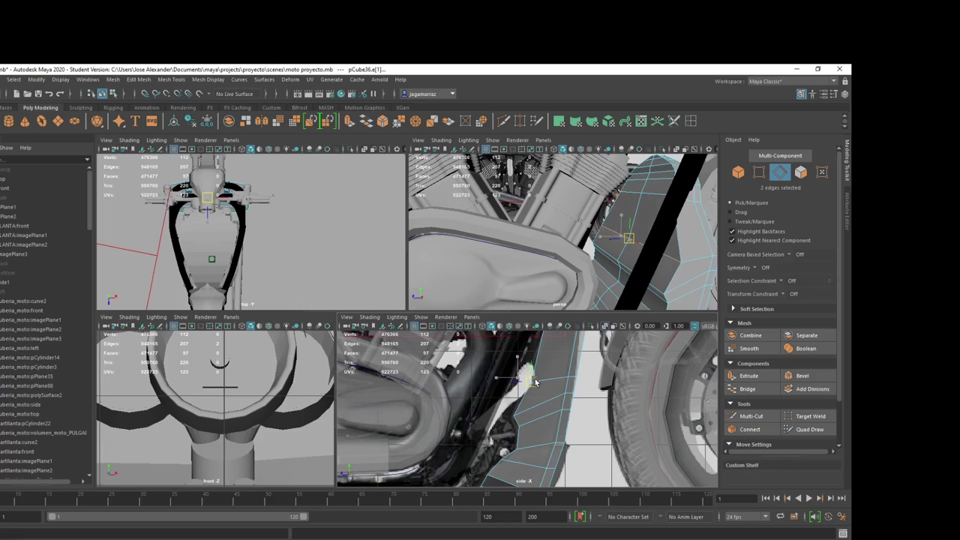
# Step: With the Move tool, shift the lower panel edges up-left and a neighbouring edge slightly down-left
pyautogui.press('w')
pyautogui.click(622, 267)
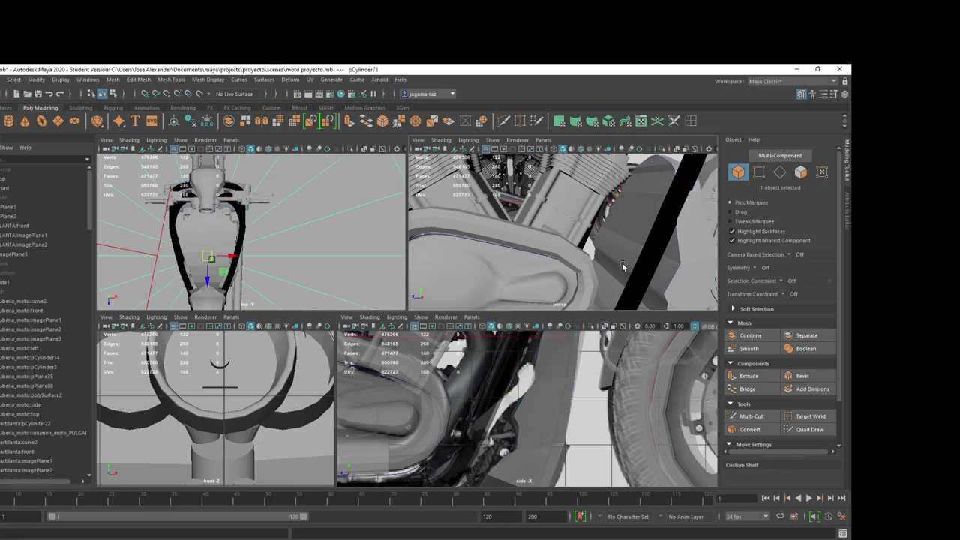
pyautogui.click(622, 262)
pyautogui.moveTo(622, 267); pyautogui.dragTo(621, 240, button='right')
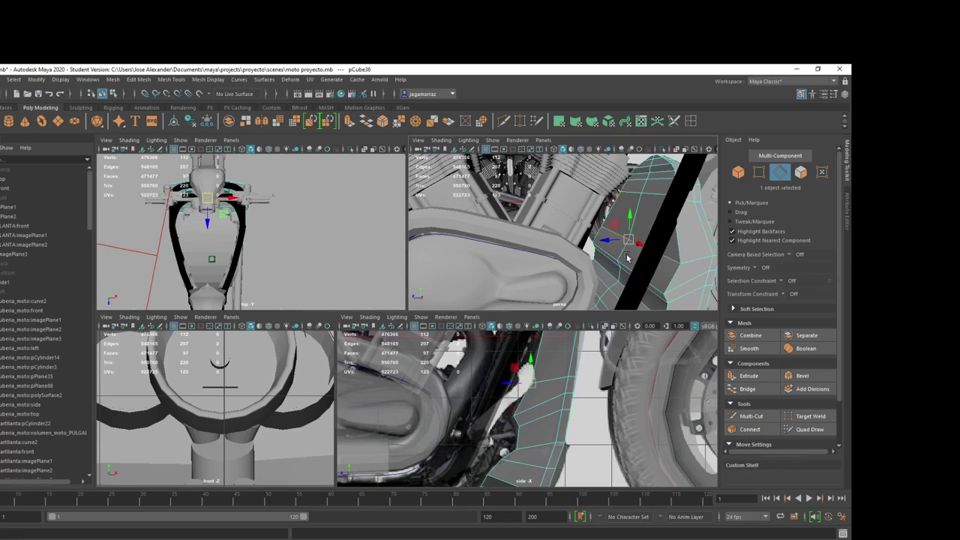
pyautogui.scroll(2, 657, 284)
pyautogui.click(657, 284)
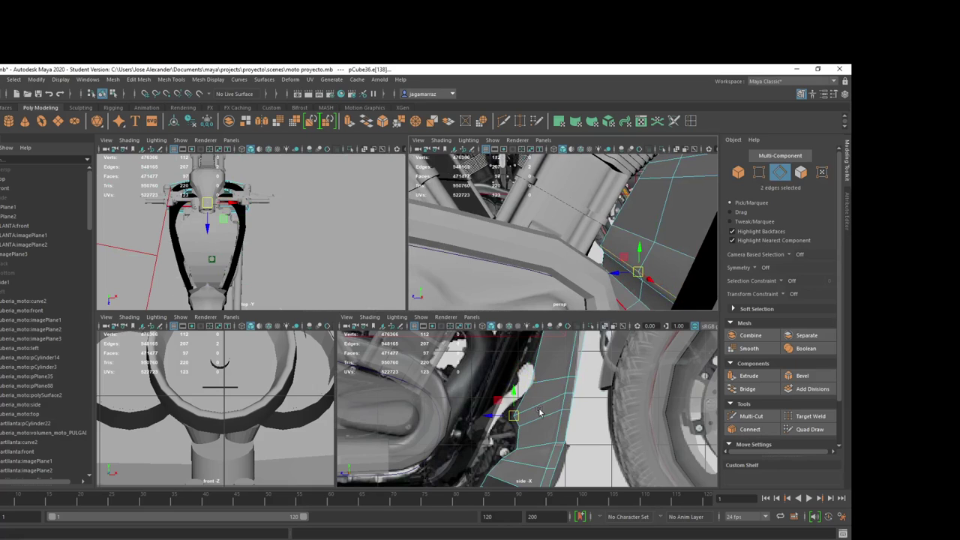
pyautogui.moveTo(513, 416); pyautogui.dragTo(523, 403)
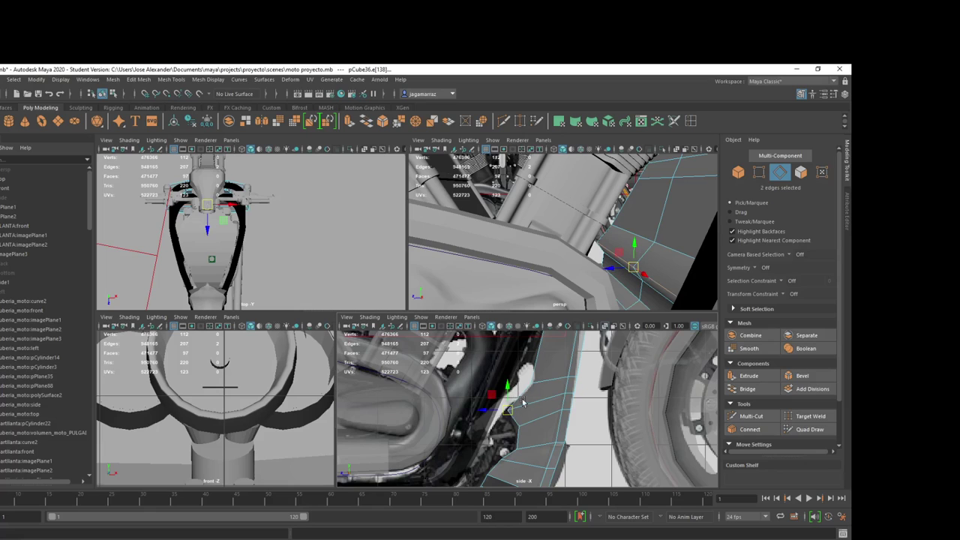
pyautogui.click(638, 279)
pyautogui.moveTo(519, 425); pyautogui.dragTo(514, 428)
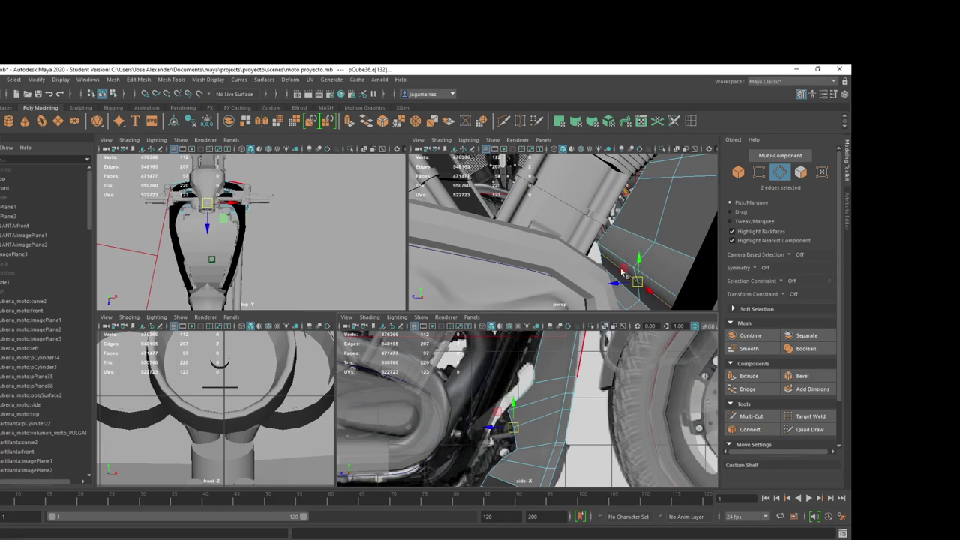
# Step: Return the pCube36 panel to object mode
pyautogui.moveTo(636, 246); pyautogui.dragTo(657, 231, button='right')
pyautogui.scroll(-5, 657, 231)
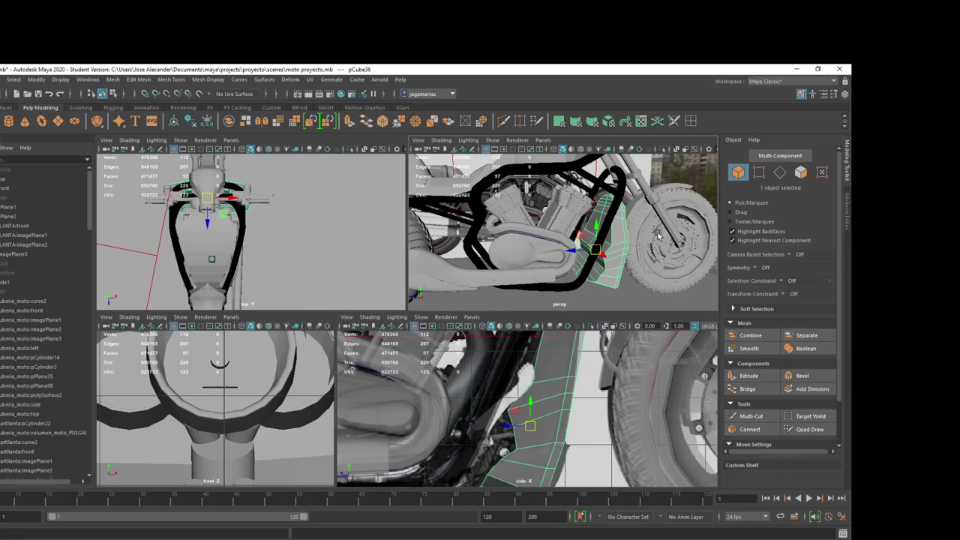
pyautogui.scroll(5, 664, 236)
pyautogui.scroll(3, 638, 237)
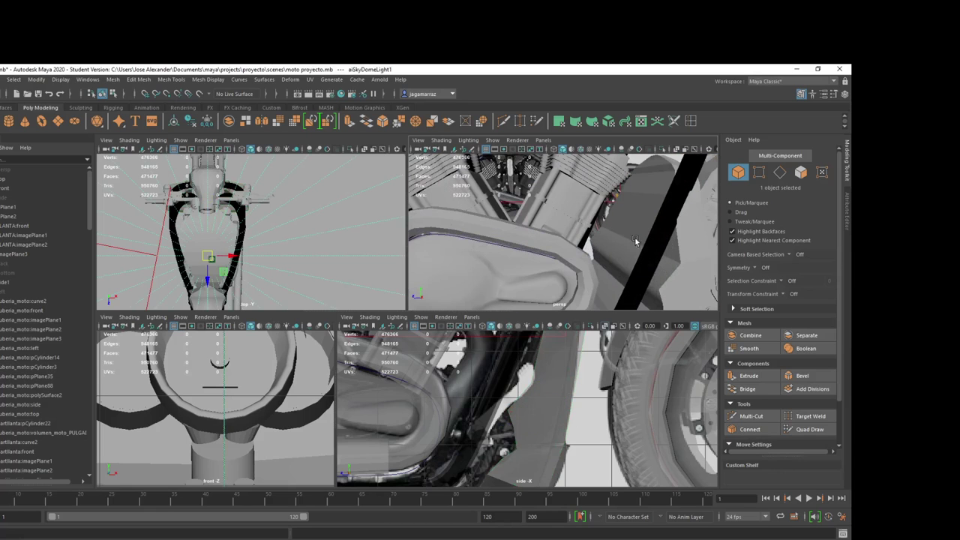
pyautogui.scroll(3, 511, 466)
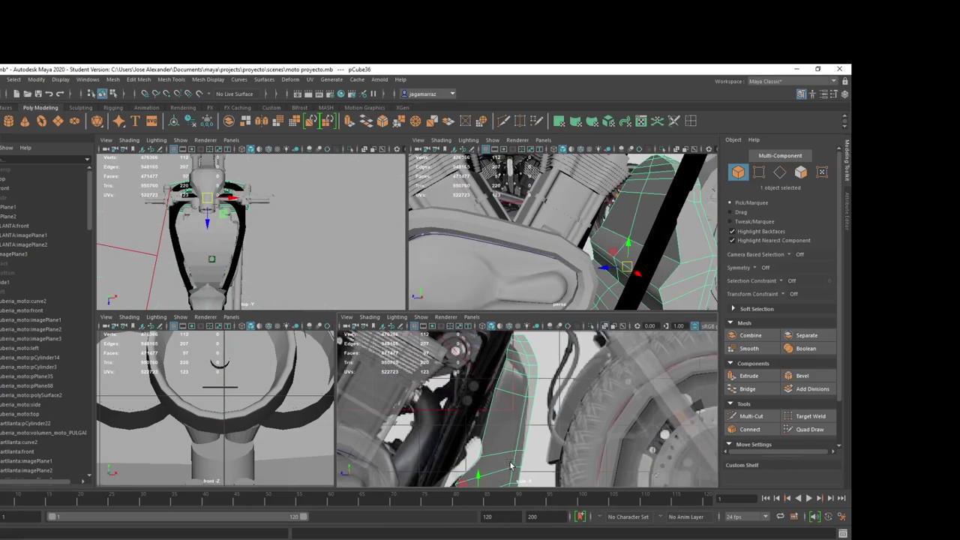
pyautogui.moveTo(643, 258); pyautogui.dragTo(632, 245, button='right')
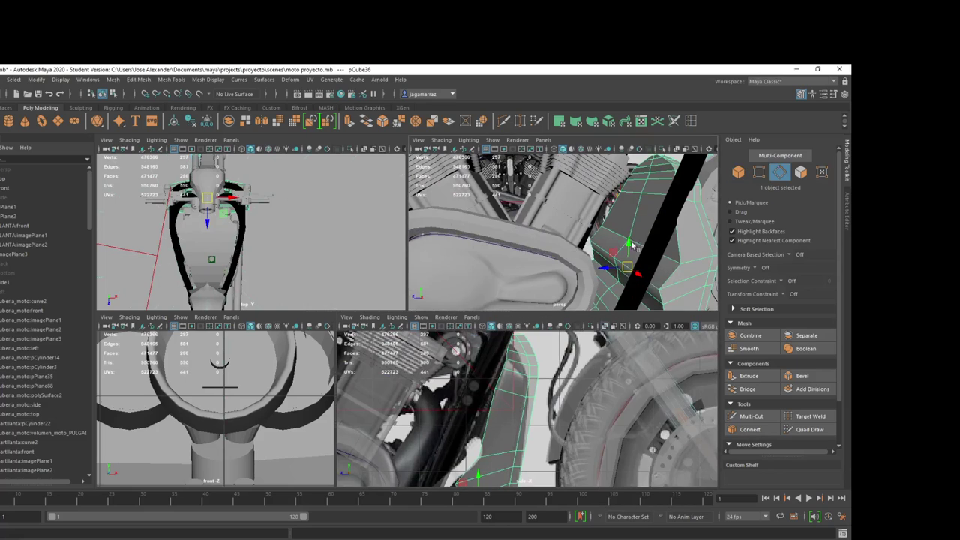
pyautogui.press('F8')
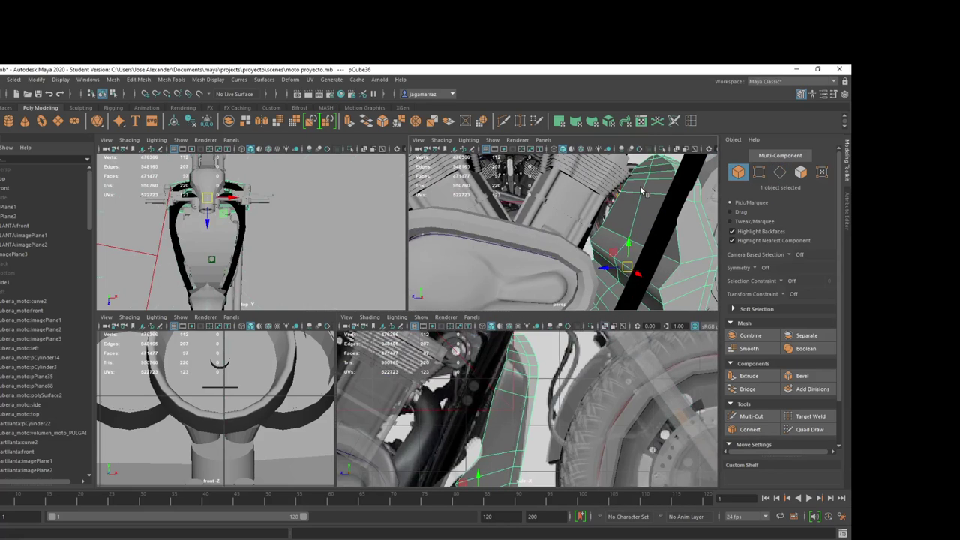
# Step: Frame the whole motorcycle scene and reselect the pCube36 panel
pyautogui.moveTo(641, 193); pyautogui.dragTo(636, 207, button='right')
pyautogui.press('a')
pyautogui.click(609, 210)
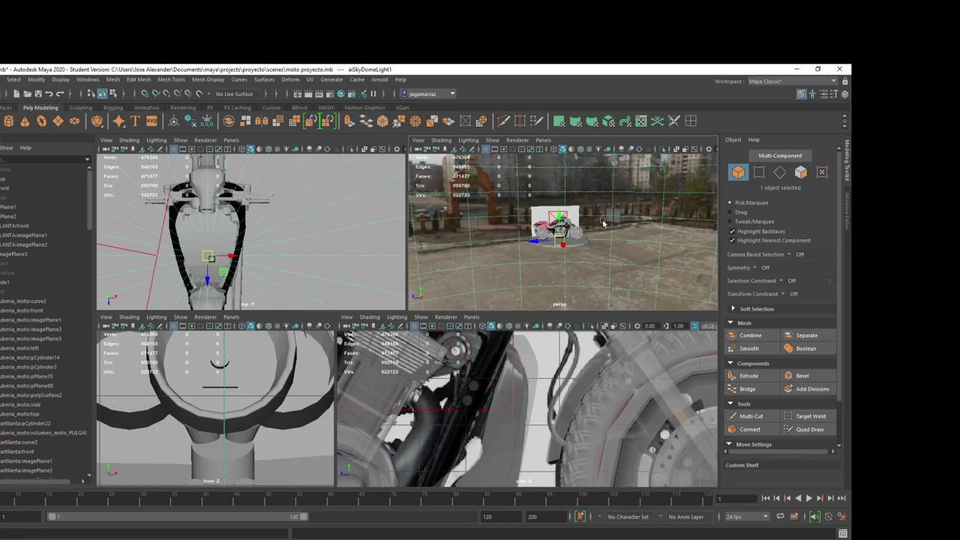
pyautogui.scroll(5, 603, 223)
pyautogui.scroll(3, 603, 225)
pyautogui.click(604, 233)
# Step: Switch pCube36 to edge mode and select two of its edges
pyautogui.moveTo(603, 230); pyautogui.dragTo(602, 214, button='right')
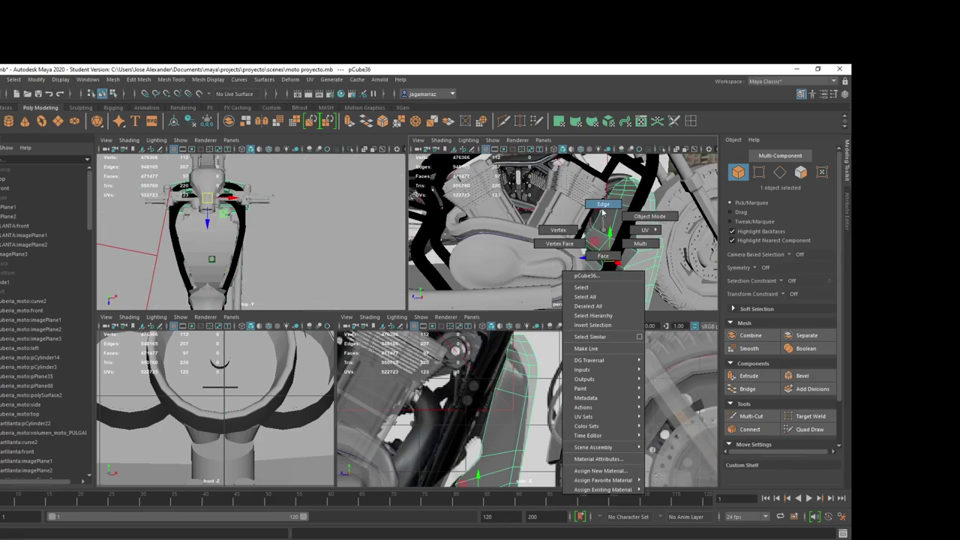
pyautogui.click(614, 234)
pyautogui.scroll(3, 630, 246)
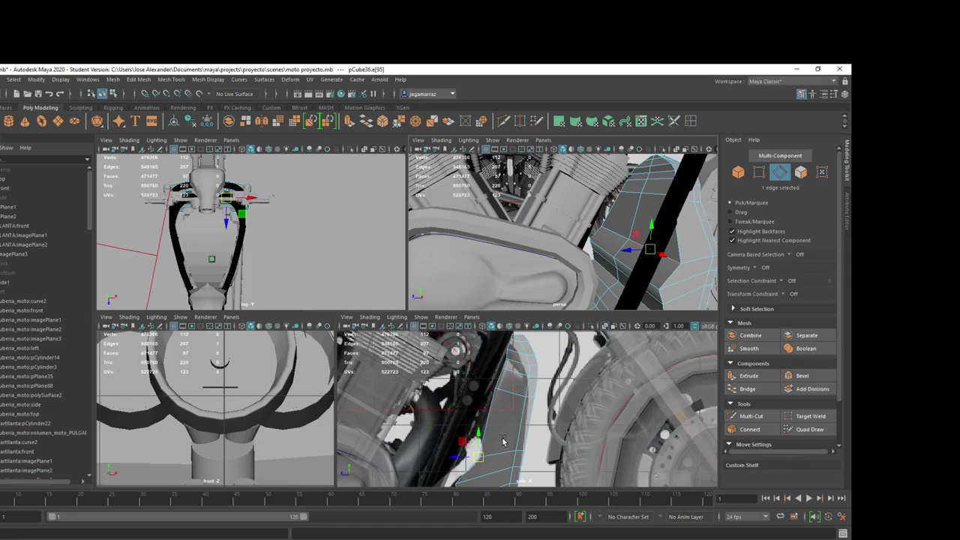
pyautogui.keyDown('shift'); pyautogui.click(621, 271); pyautogui.keyUp('shift')
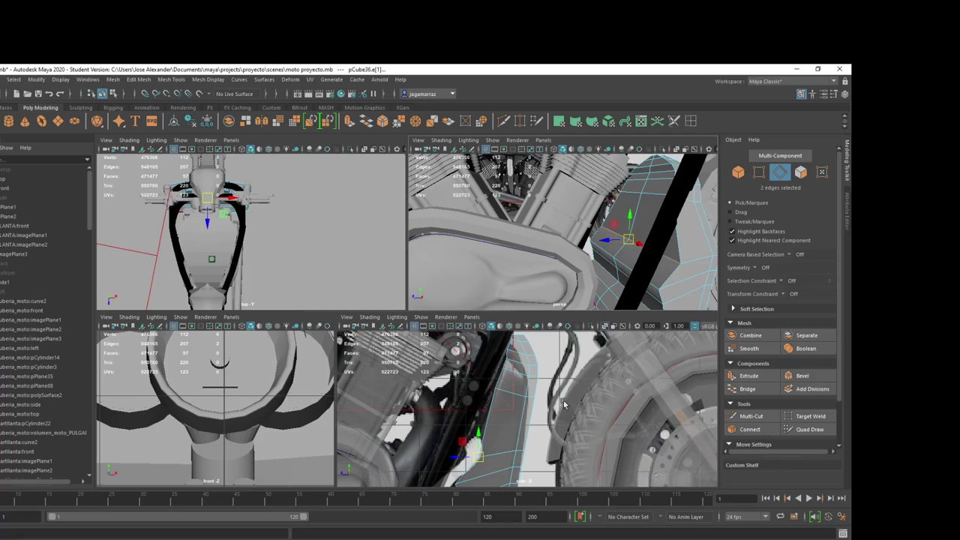
# Step: Insert an edge loop across the panel and slide it down and left
pyautogui.click(690, 123)
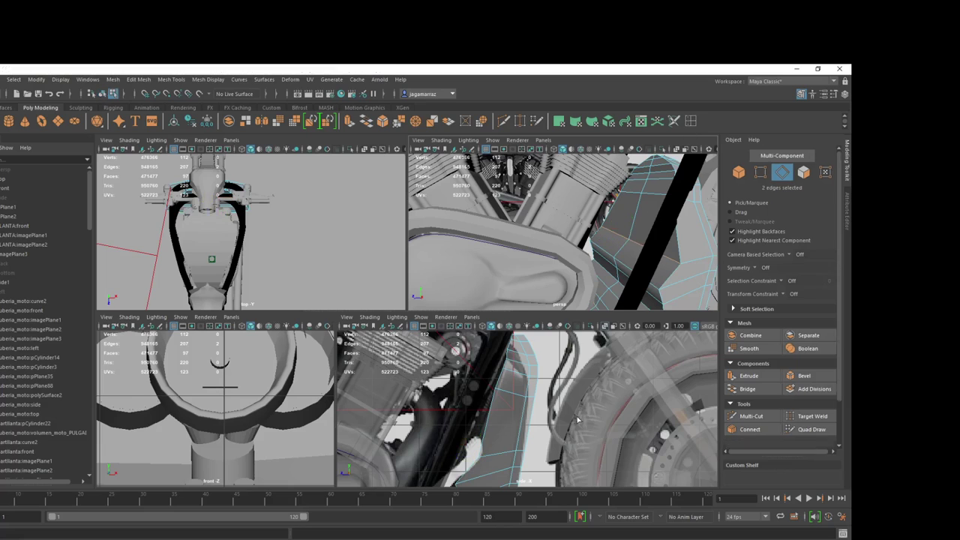
pyautogui.click(683, 232)
pyautogui.press('w')
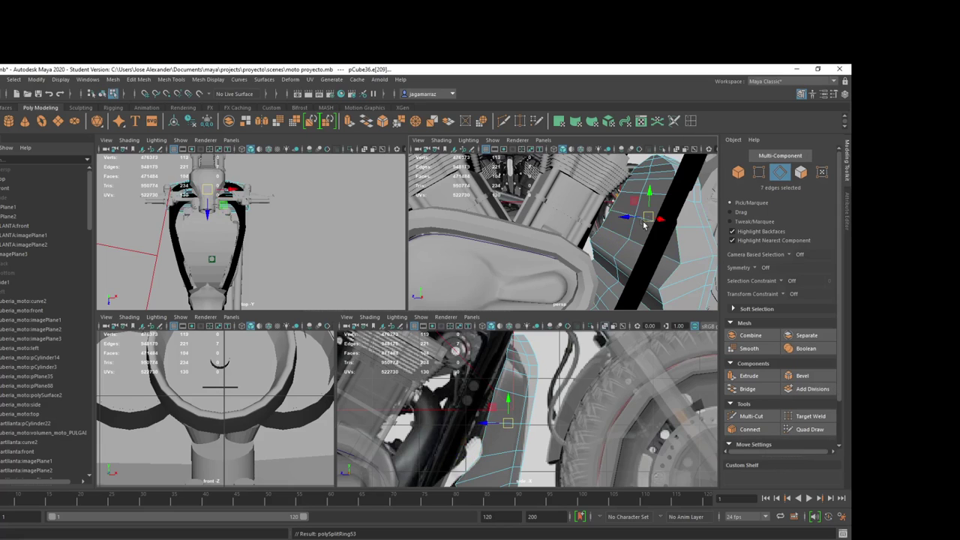
pyautogui.moveTo(504, 424); pyautogui.dragTo(502, 440)
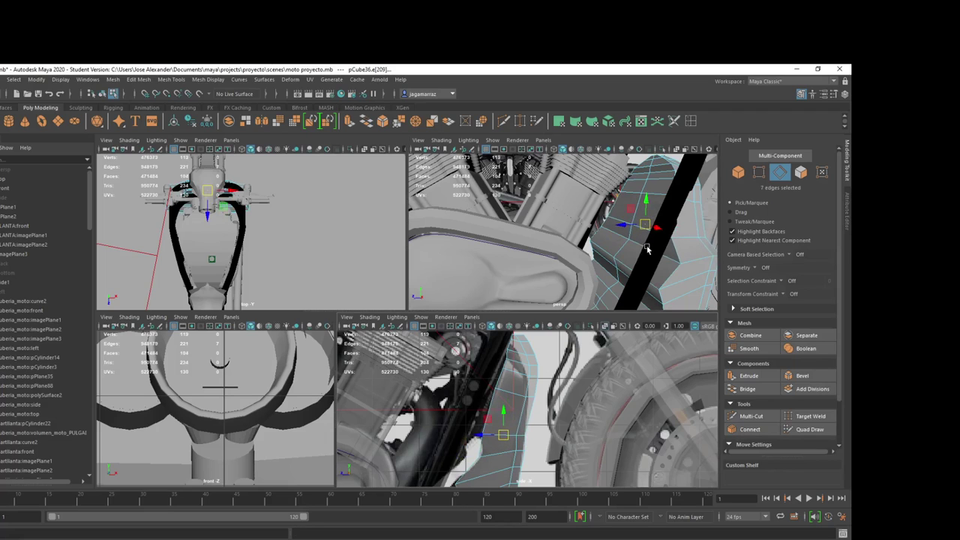
# Step: Shift a pair of panel edges slightly left, then insert a second edge loop
pyautogui.rightClick(632, 229)
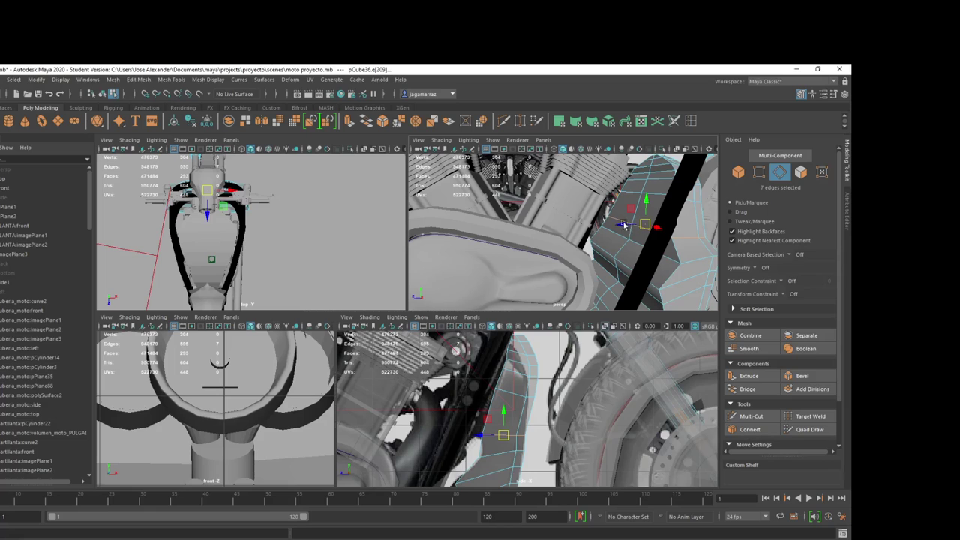
pyautogui.keyDown('alt'); pyautogui.moveTo(617, 218); pyautogui.dragTo(638, 217); pyautogui.keyUp('alt')
pyautogui.click(658, 223)
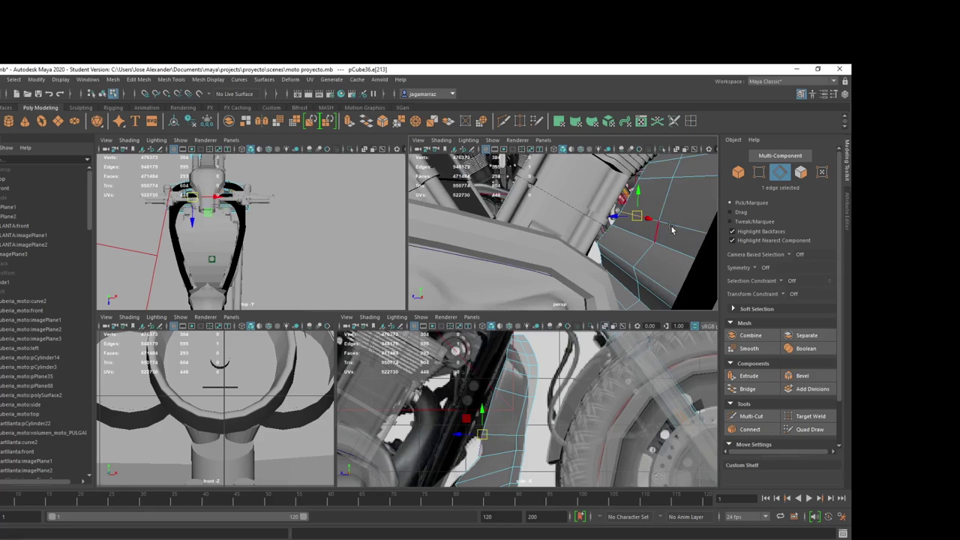
pyautogui.moveTo(486, 435); pyautogui.dragTo(483, 445)
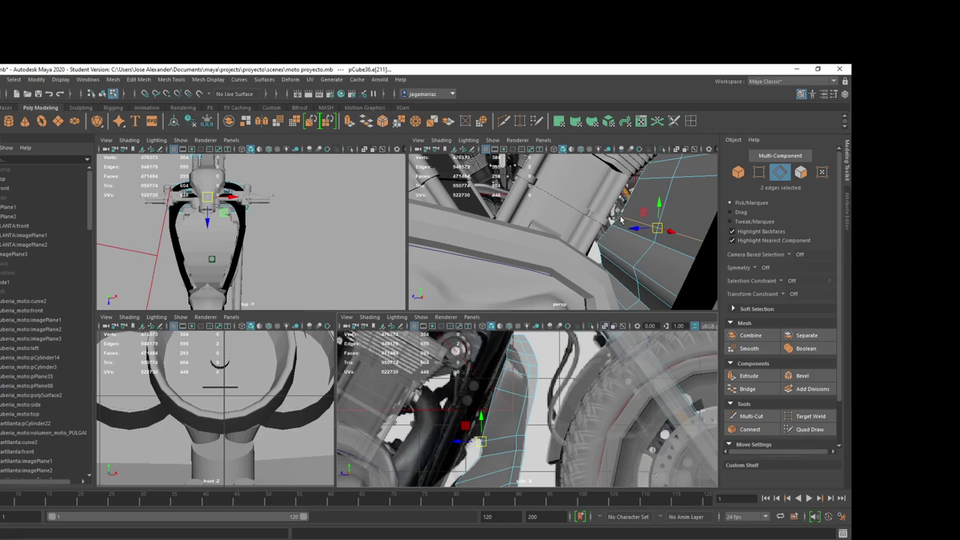
pyautogui.press('q')
pyautogui.click(657, 224)
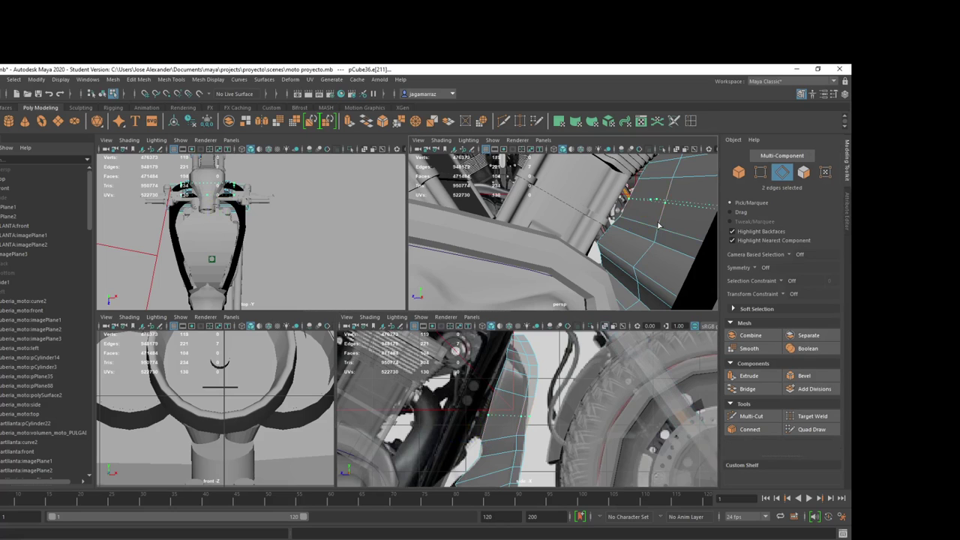
# Step: Select two edges of the new loop on the side panel with the Move tool active
pyautogui.press('w')
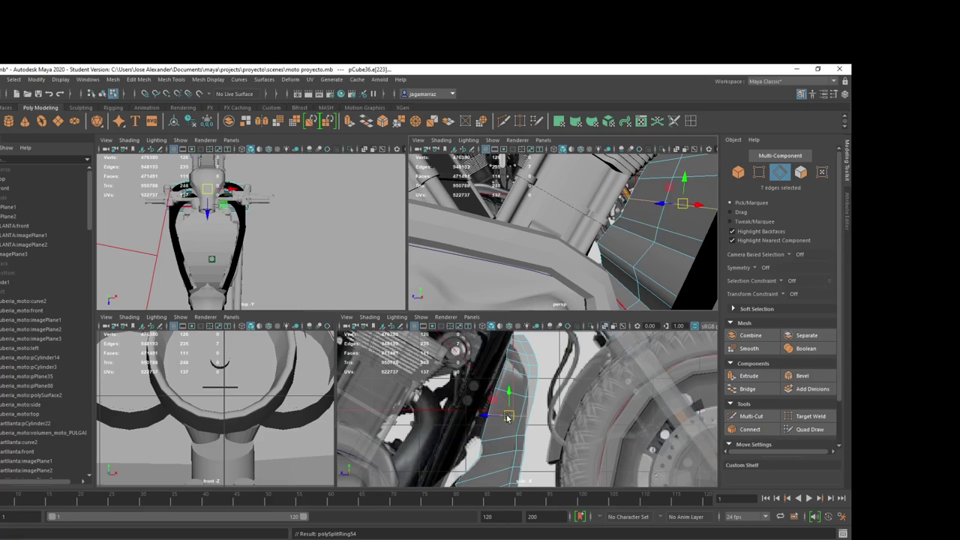
pyautogui.press('e')
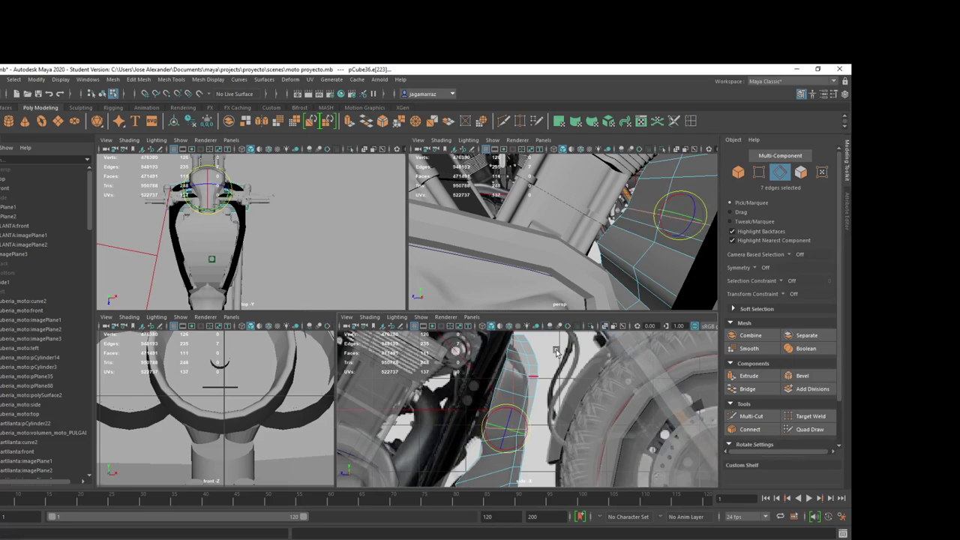
pyautogui.press('w')
pyautogui.click(665, 212)
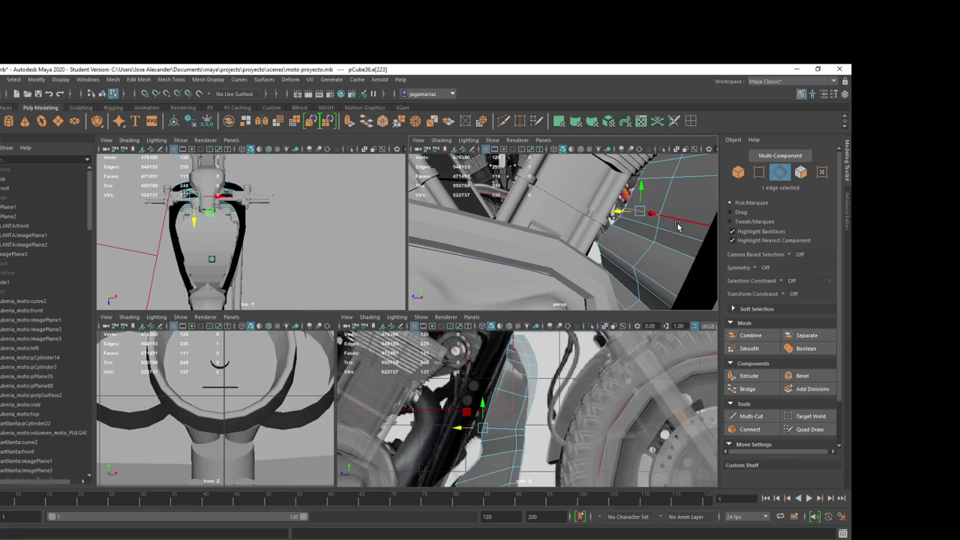
pyautogui.keyDown('shift'); pyautogui.click(679, 231); pyautogui.keyUp('shift')
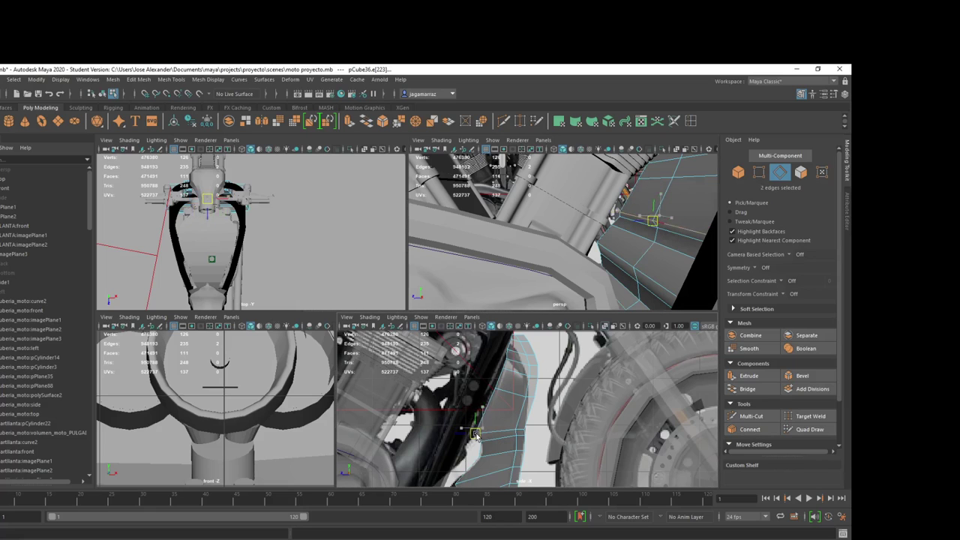
pyautogui.click(476, 435)
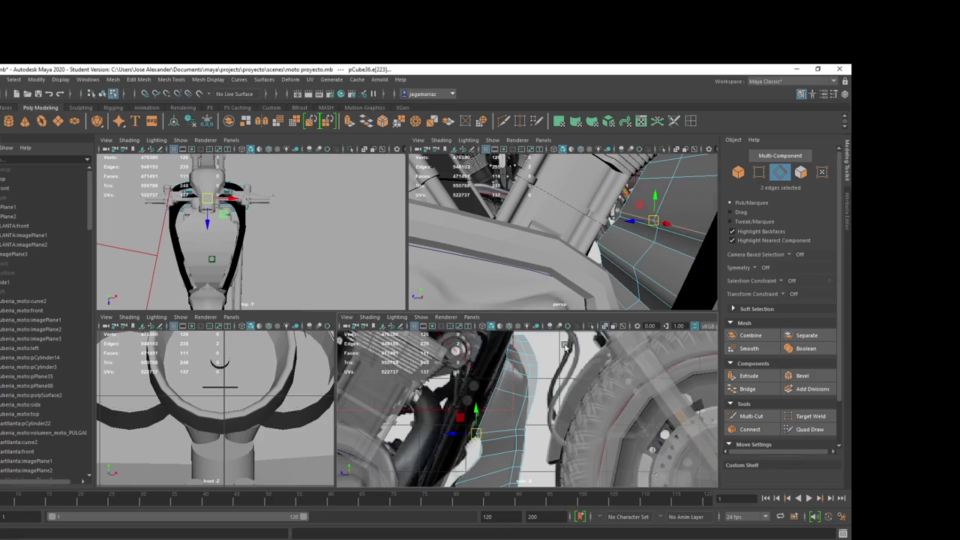
pyautogui.scroll(-2, 632, 250)
pyautogui.scroll(-2, 630, 240)
pyautogui.scroll(-2, 628, 233)
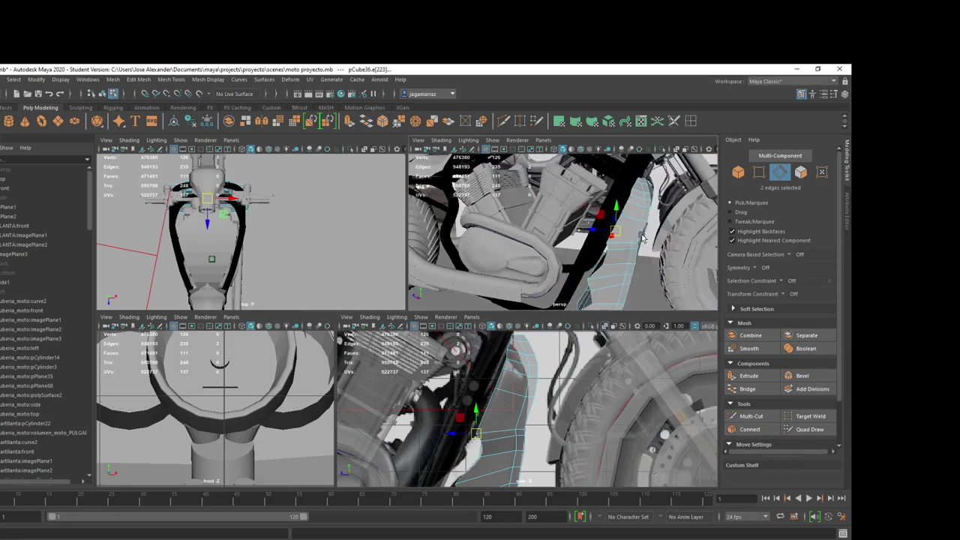
pyautogui.scroll(-2, 628, 228)
# Step: Nudge the two edges and switch the panel back to object mode
pyautogui.moveTo(628, 228); pyautogui.dragTo(631, 201, button='right')
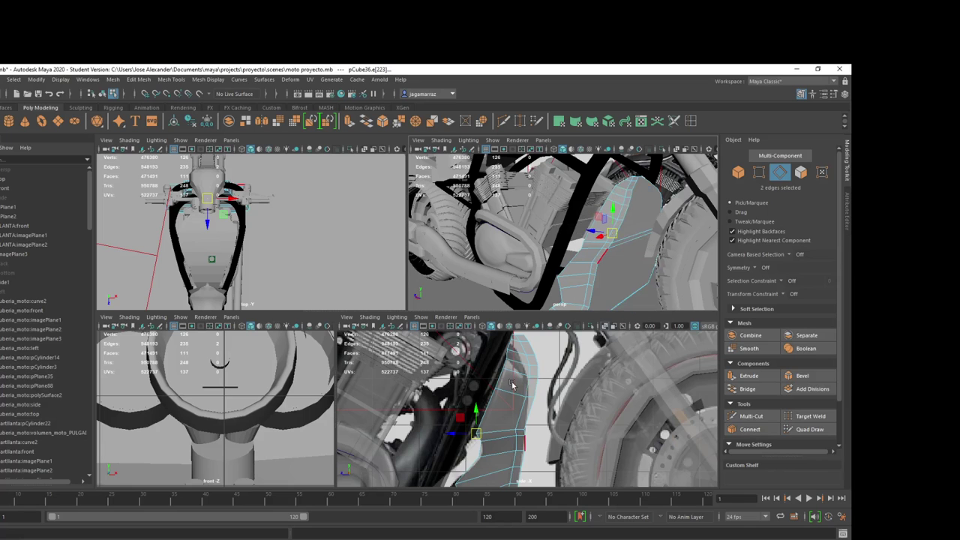
pyautogui.scroll(2, 513, 384)
pyautogui.scroll(2, 502, 420)
pyautogui.scroll(2, 495, 459)
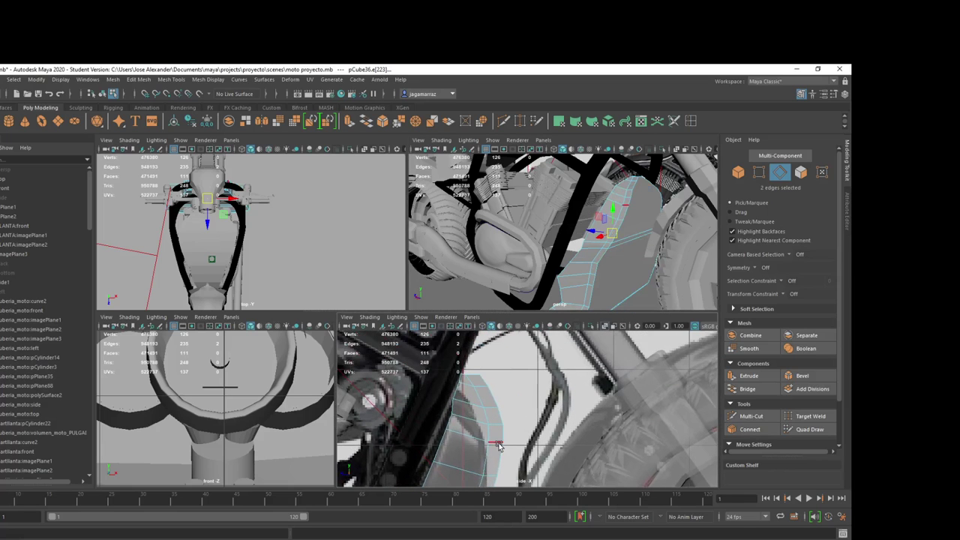
pyautogui.scroll(-3, 500, 446)
pyautogui.moveTo(501, 304); pyautogui.dragTo(561, 292, button='right')
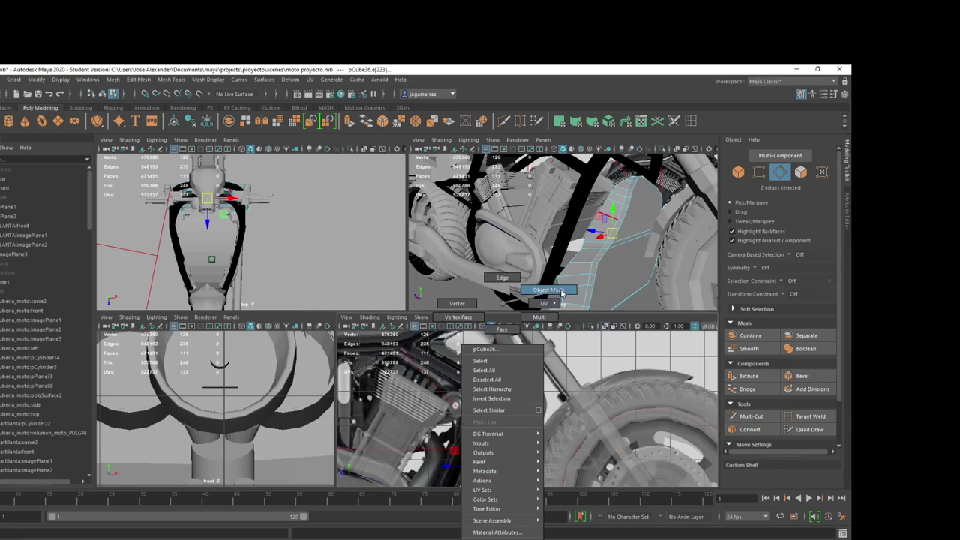
pyautogui.scroll(2, 514, 412)
pyautogui.scroll(1, 514, 412)
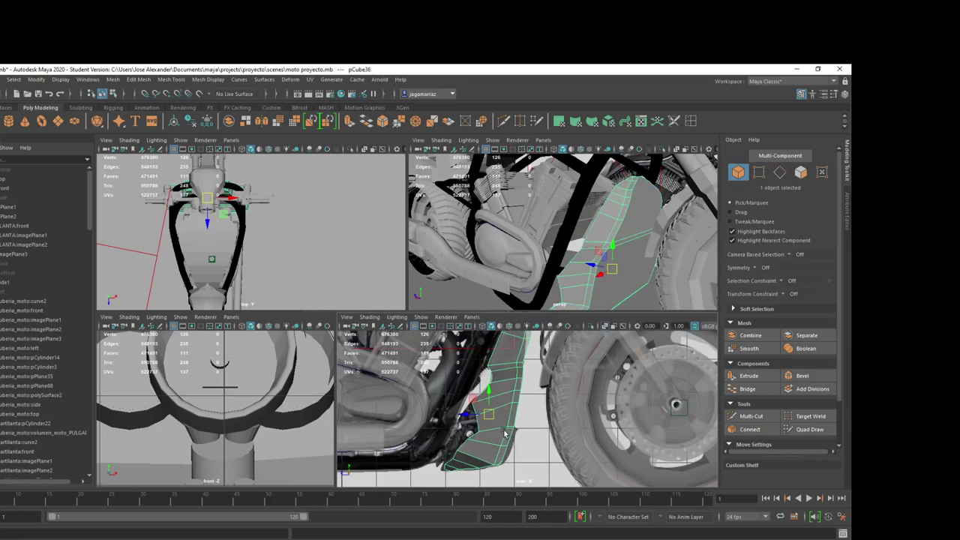
pyautogui.press('q')
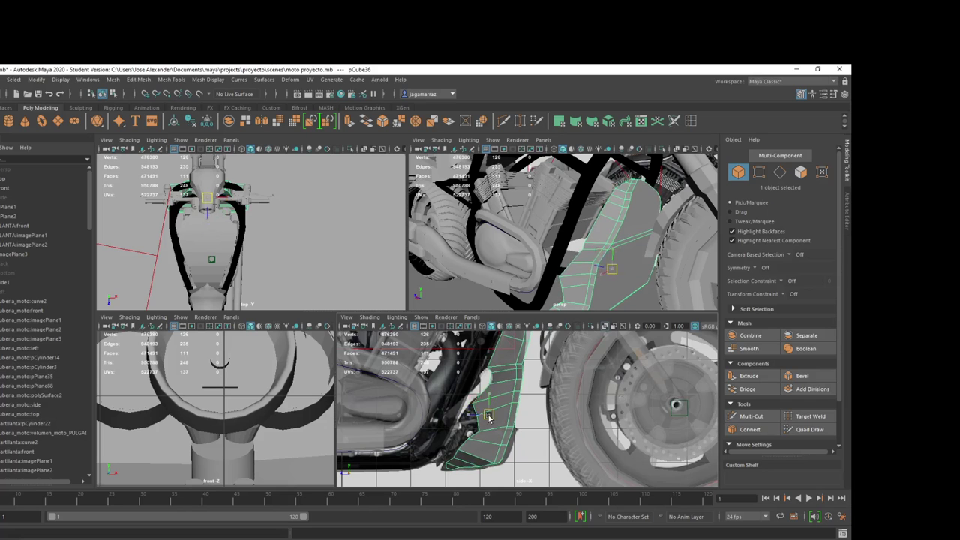
pyautogui.press('w')
pyautogui.scroll(-4, 499, 435)
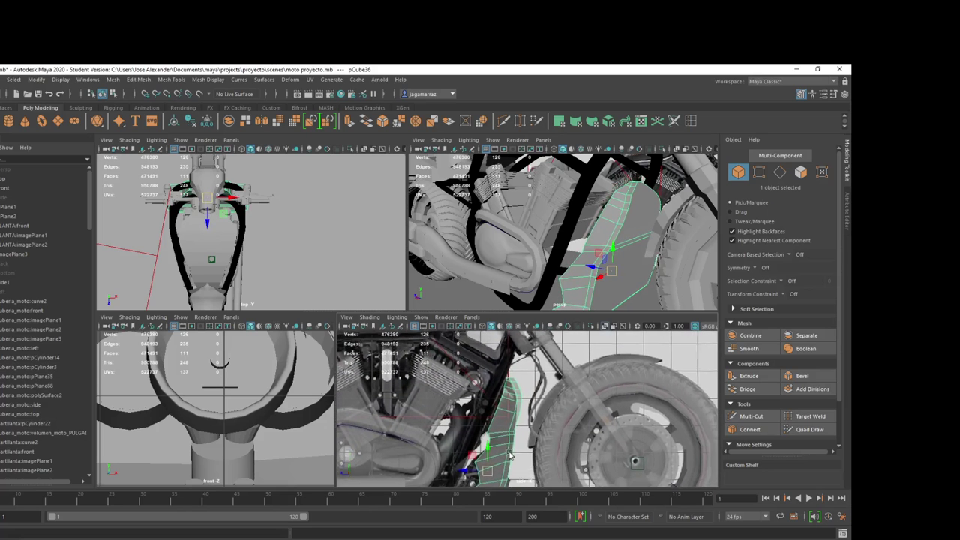
# Step: Orbit around the side panel and select faces on its side near the exhaust
pyautogui.scroll(1, 510, 455)
pyautogui.scroll(2, 493, 422)
pyautogui.scroll(2, 525, 416)
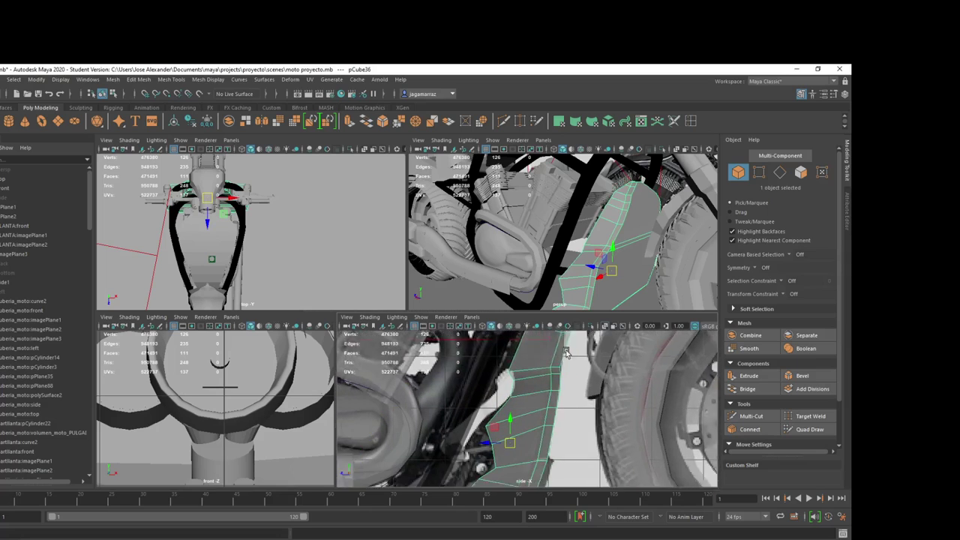
pyautogui.scroll(2, 557, 409)
pyautogui.keyDown('alt'); pyautogui.moveTo(620, 274); pyautogui.dragTo(688, 269); pyautogui.keyUp('alt')
pyautogui.keyDown('alt'); pyautogui.moveTo(684, 262); pyautogui.dragTo(621, 256); pyautogui.keyUp('alt')
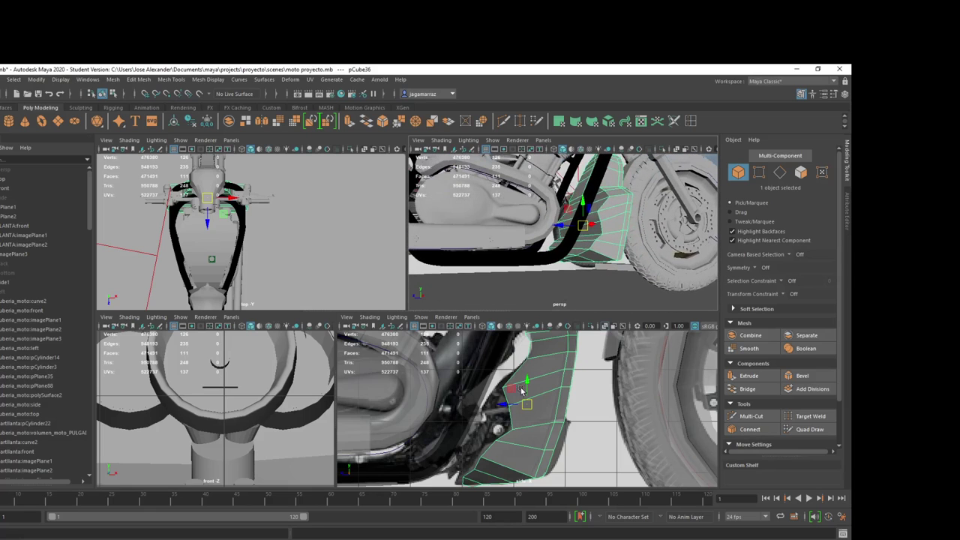
pyautogui.moveTo(515, 401); pyautogui.dragTo(523, 315, button='right')
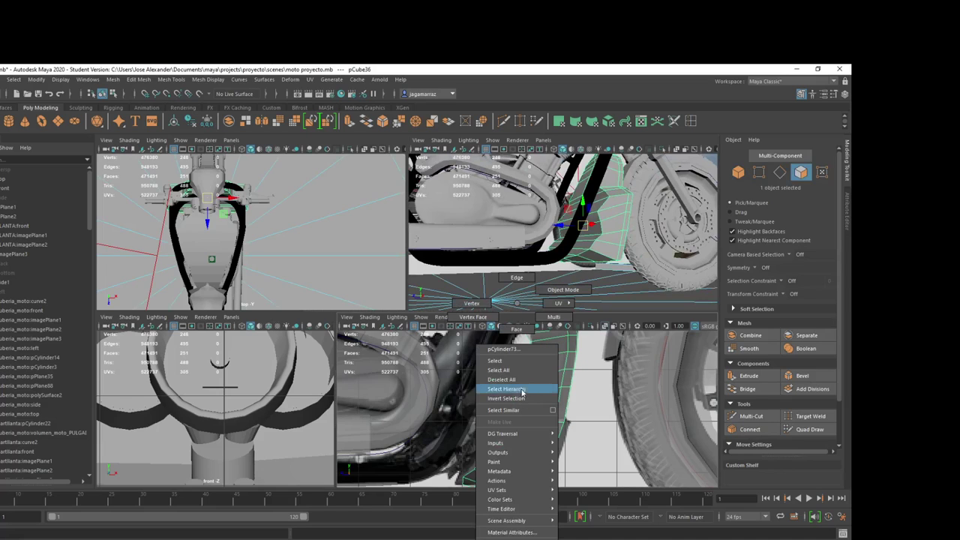
pyautogui.click(562, 289)
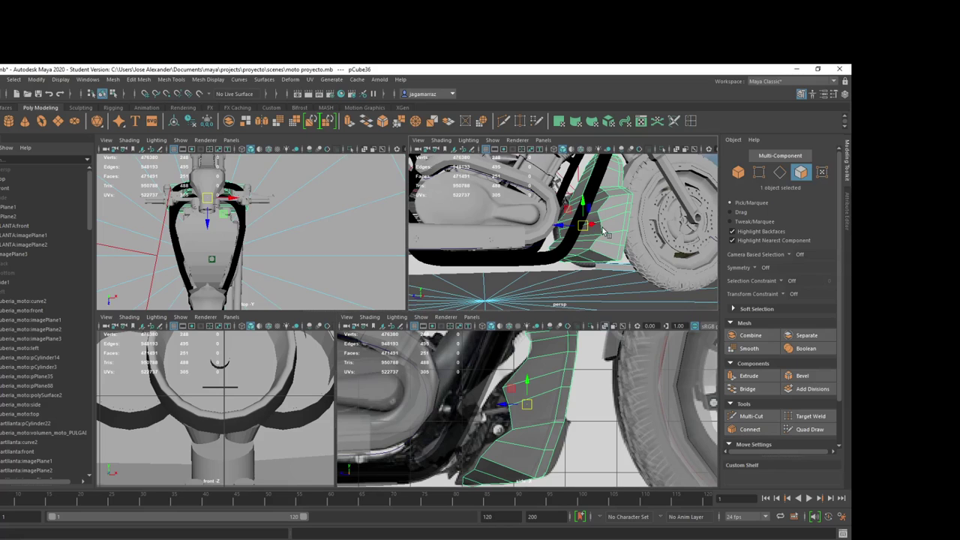
pyautogui.moveTo(584, 252); pyautogui.dragTo(611, 220, button='right')
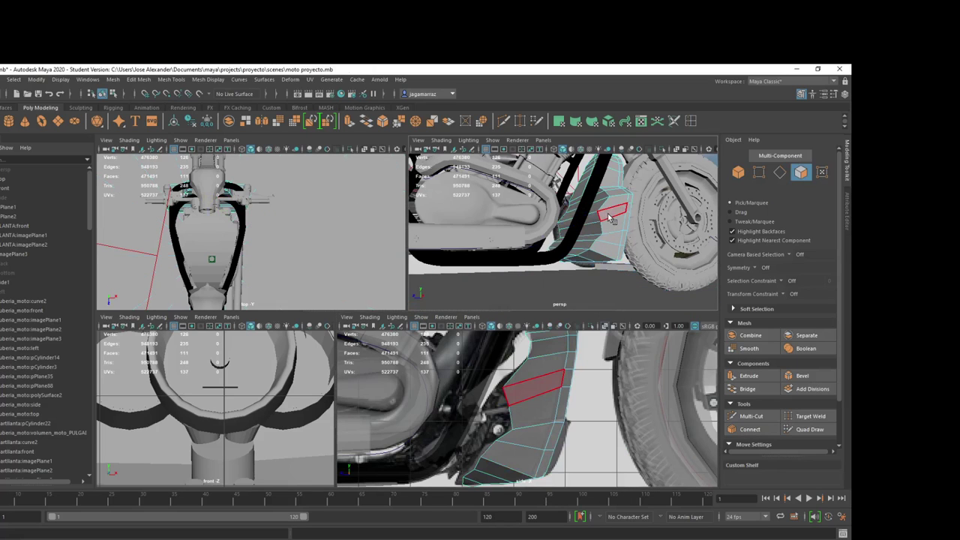
pyautogui.click(612, 218)
pyautogui.keyDown('alt'); pyautogui.moveTo(606, 228); pyautogui.dragTo(604, 228); pyautogui.keyUp('alt')
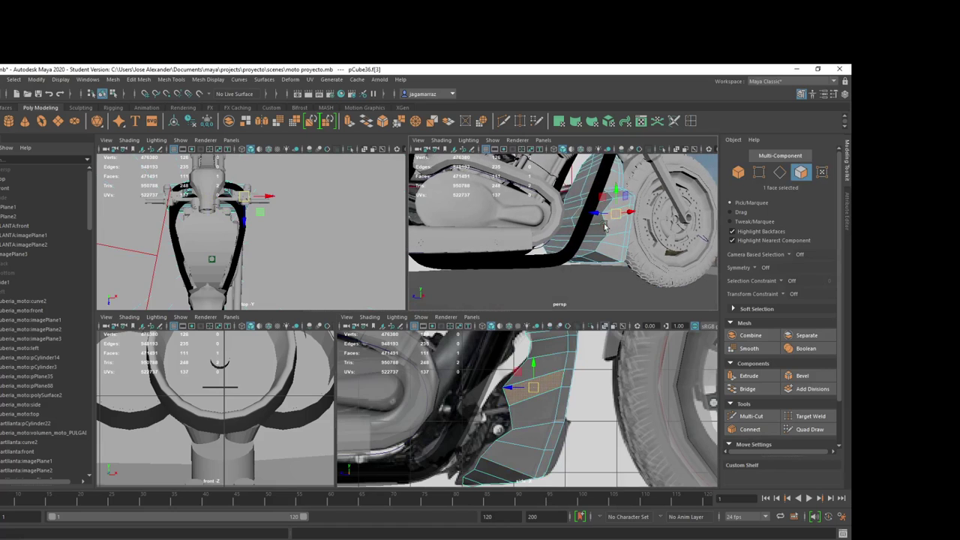
pyautogui.click(577, 224)
pyautogui.scroll(2, 574, 223)
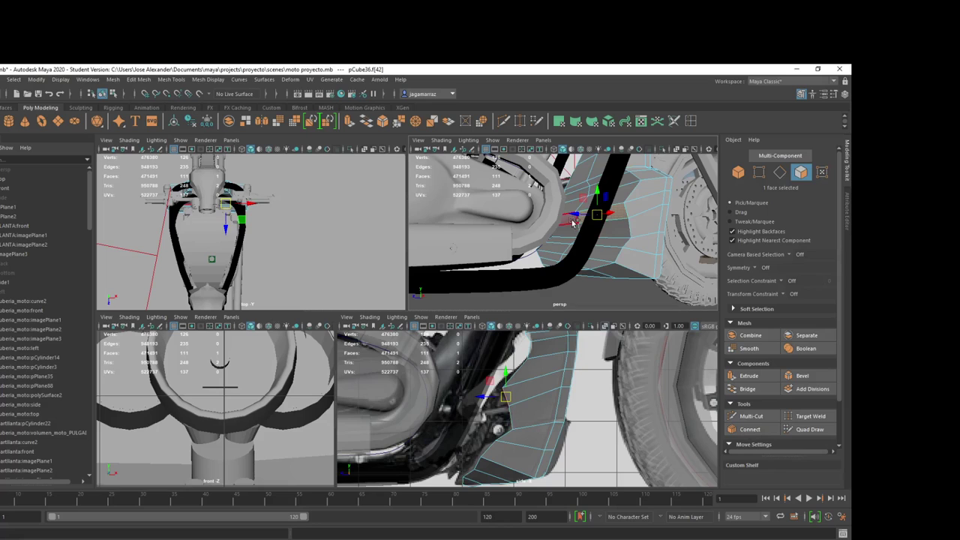
# Step: Switch to edge mode and select edges along the panel's lower front
pyautogui.moveTo(576, 222); pyautogui.dragTo(579, 203, button='right')
pyautogui.click(587, 215)
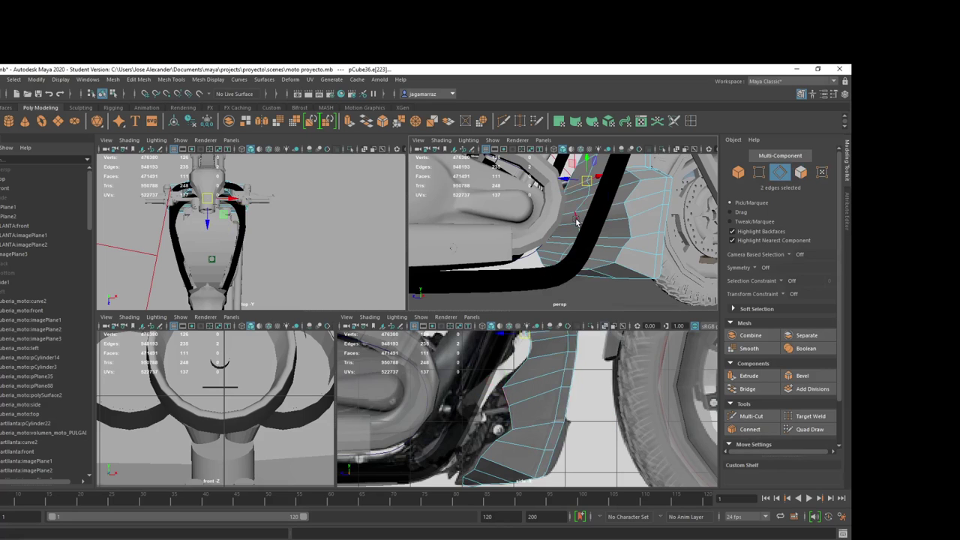
pyautogui.click(576, 223)
pyautogui.keyDown('shift'); pyautogui.click(580, 231); pyautogui.keyUp('shift')
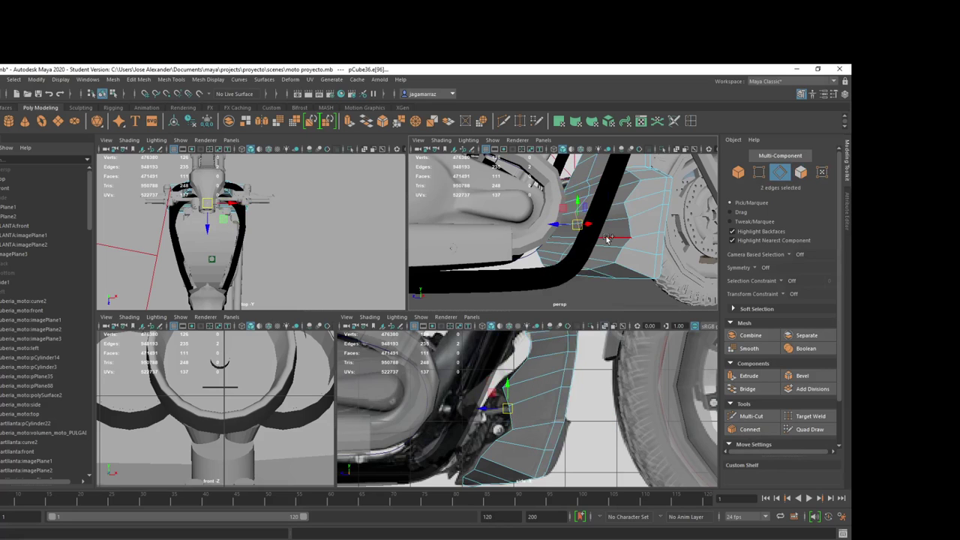
pyautogui.click(627, 231)
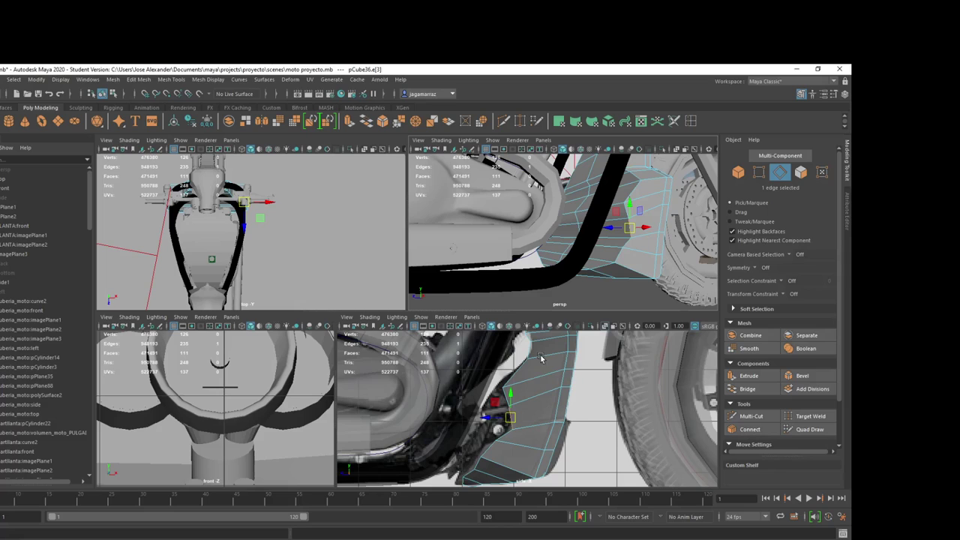
pyautogui.keyDown('shift'); pyautogui.click(620, 256); pyautogui.keyUp('shift')
pyautogui.keyDown('shift'); pyautogui.click(615, 261); pyautogui.keyUp('shift')
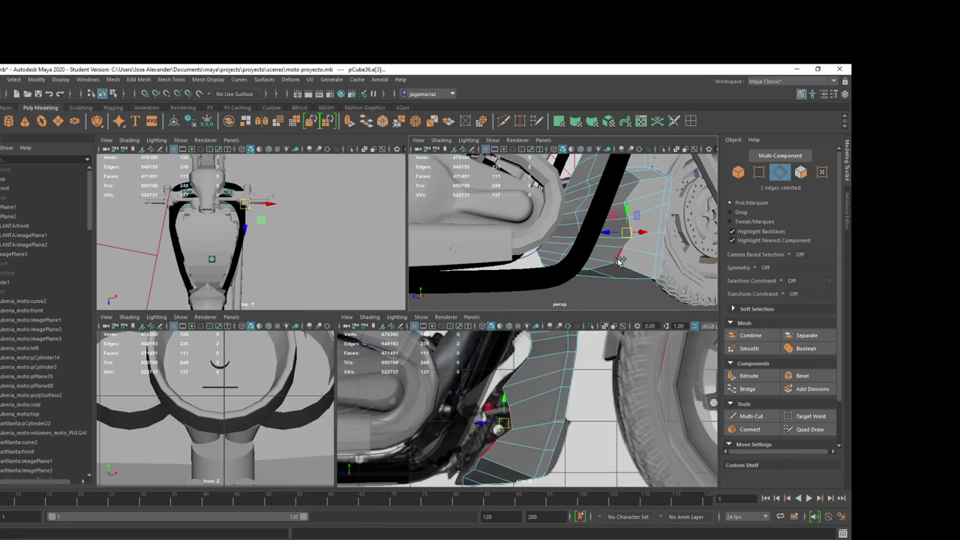
pyautogui.keyDown('shift'); pyautogui.click(609, 268); pyautogui.keyUp('shift')
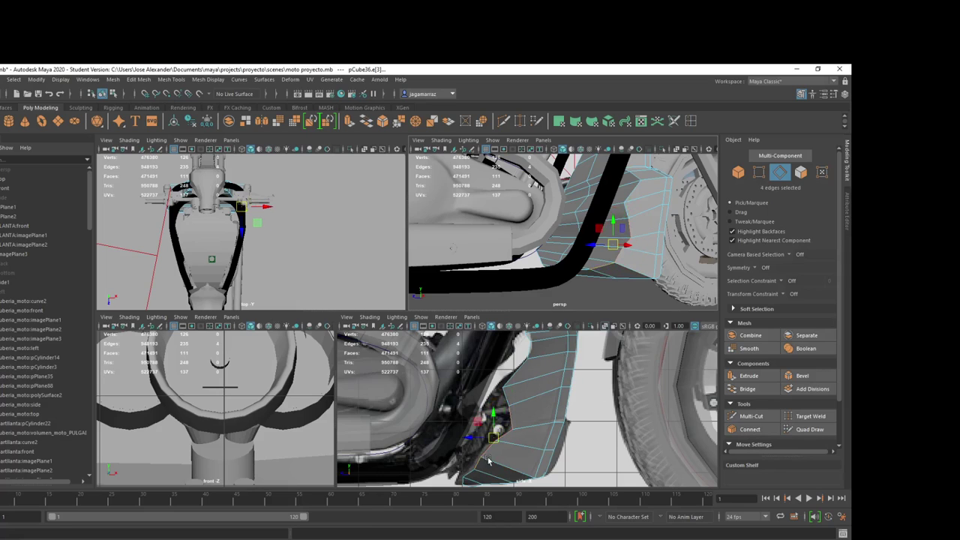
# Step: Add the bottom-tip edges and drag all six sideways along X toward the engine
pyautogui.scroll(3, 463, 476)
pyautogui.scroll(3, 476, 435)
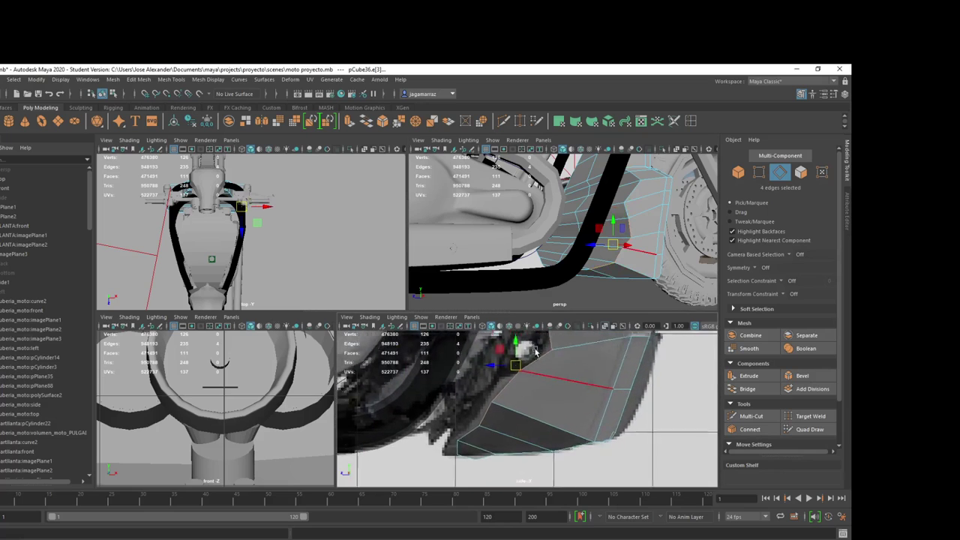
pyautogui.keyDown('shift'); pyautogui.click(484, 407); pyautogui.keyUp('shift')
pyautogui.keyDown('shift'); pyautogui.click(481, 421); pyautogui.keyUp('shift')
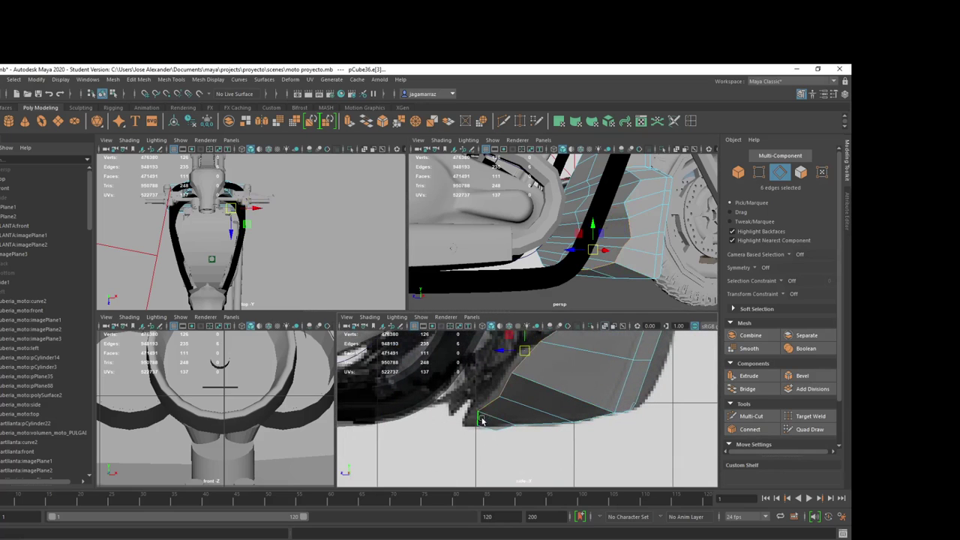
pyautogui.moveTo(589, 277)
pyautogui.keyDown('alt'); pyautogui.mouseDown()
pyautogui.moveTo(559, 259)
pyautogui.moveTo(553, 281)
pyautogui.mouseUp(); pyautogui.keyUp('alt')
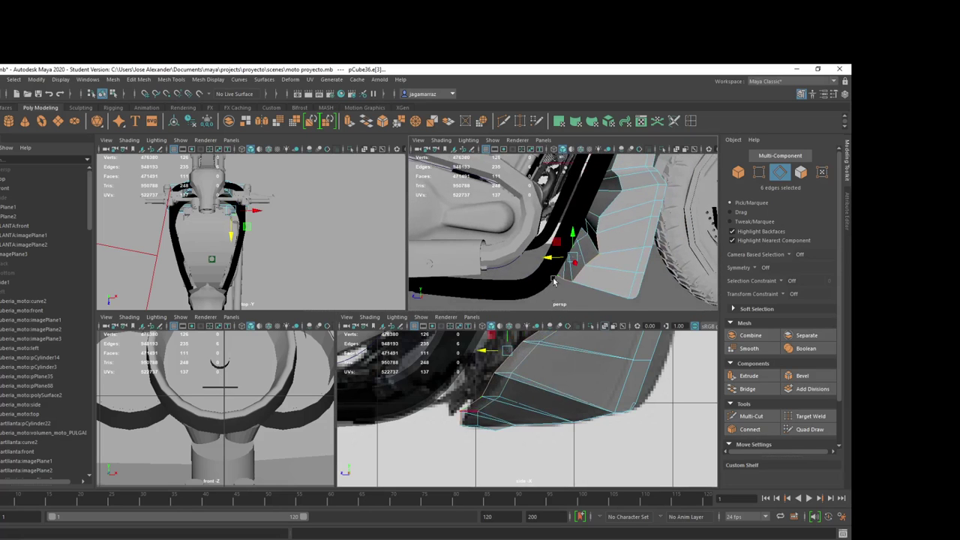
pyautogui.keyDown('alt'); pyautogui.moveTo(586, 242); pyautogui.dragTo(616, 242); pyautogui.keyUp('alt')
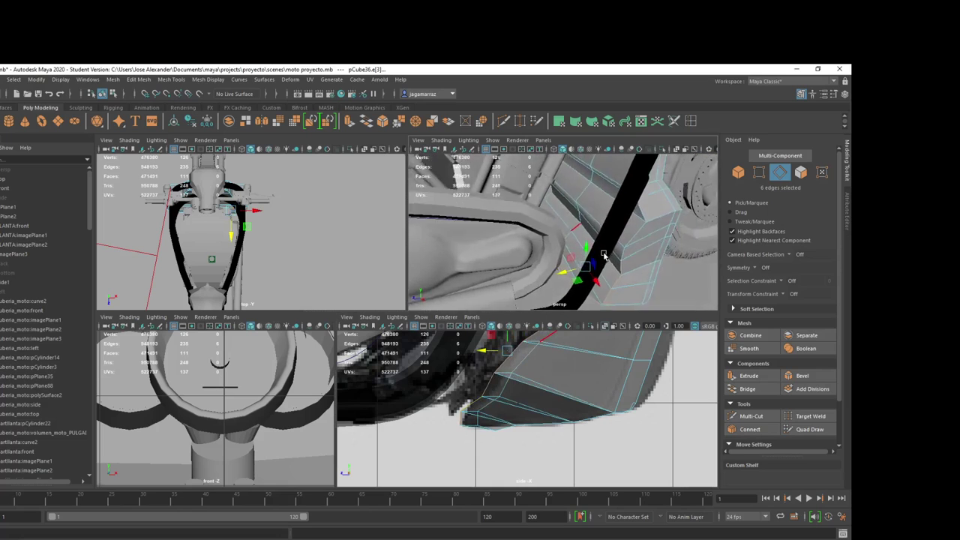
# Step: Insert a new edge loop around the side panel
pyautogui.click(691, 121)
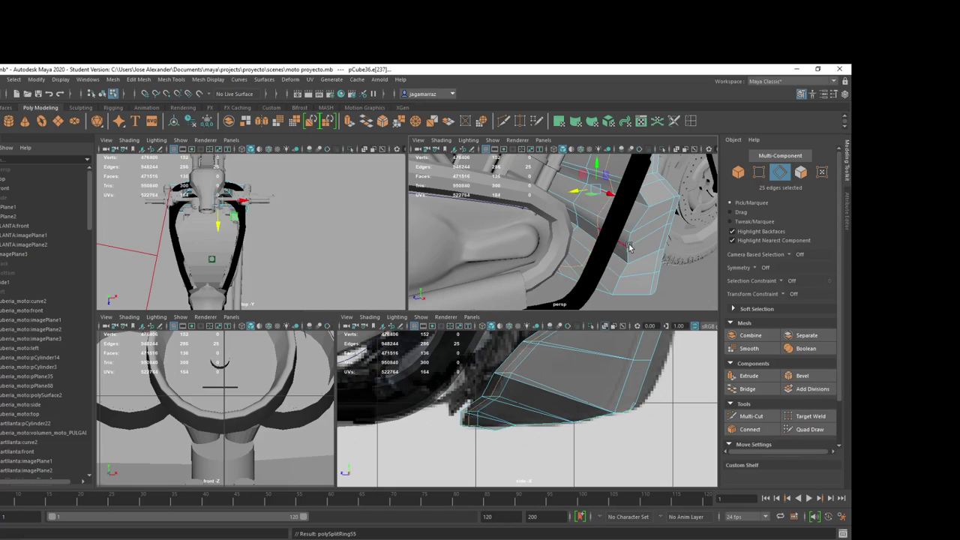
pyautogui.moveTo(627, 246)
pyautogui.keyDown('alt'); pyautogui.mouseDown()
pyautogui.moveTo(627, 192)
pyautogui.moveTo(651, 219)
pyautogui.mouseUp(); pyautogui.keyUp('alt')
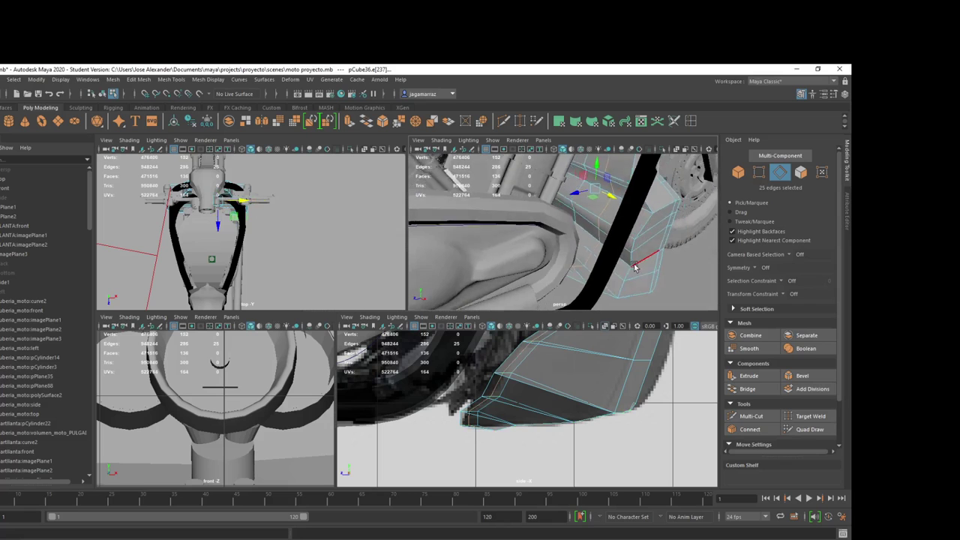
pyautogui.moveTo(652, 220)
pyautogui.keyDown('alt'); pyautogui.mouseDown()
pyautogui.moveTo(619, 291)
pyautogui.moveTo(669, 267)
pyautogui.moveTo(634, 260)
pyautogui.moveTo(767, 180)
pyautogui.mouseUp(); pyautogui.keyUp('alt')
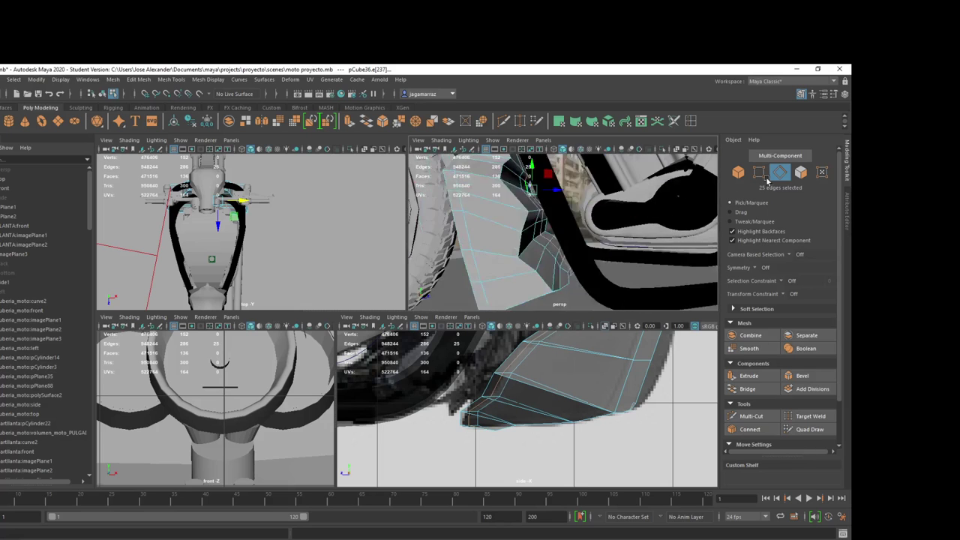
pyautogui.keyDown('alt'); pyautogui.moveTo(616, 240); pyautogui.dragTo(529, 227); pyautogui.keyUp('alt')
# Step: Switch to edge mode and select edges at the panel's lower corner
pyautogui.rightClick(528, 226)
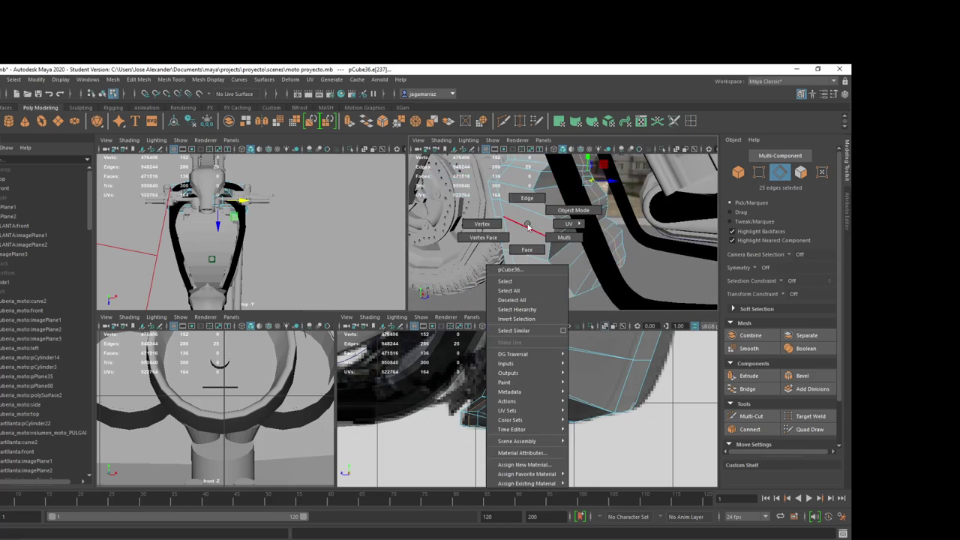
pyautogui.doubleClick(552, 267)
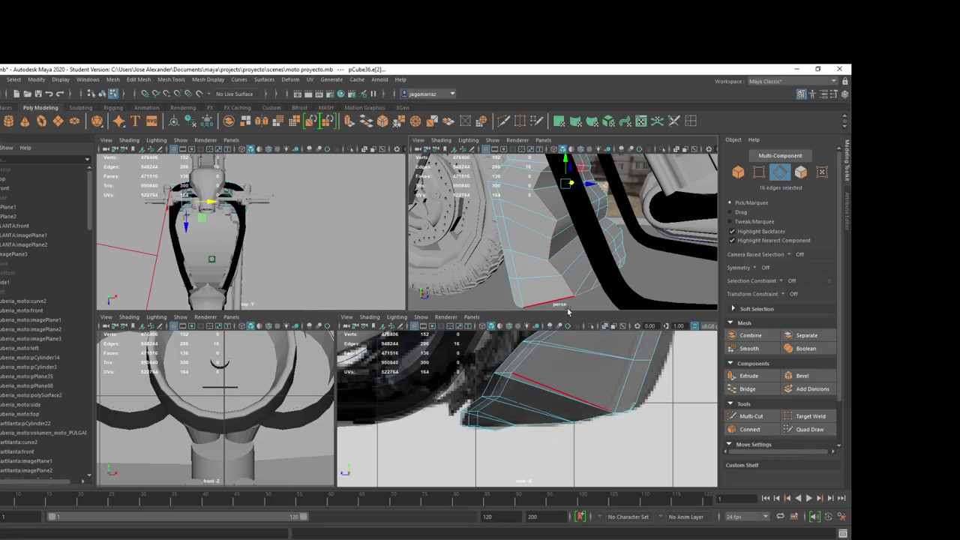
pyautogui.keyDown('alt'); pyautogui.moveTo(568, 309); pyautogui.dragTo(555, 281); pyautogui.keyUp('alt')
pyautogui.scroll(-3, 540, 366)
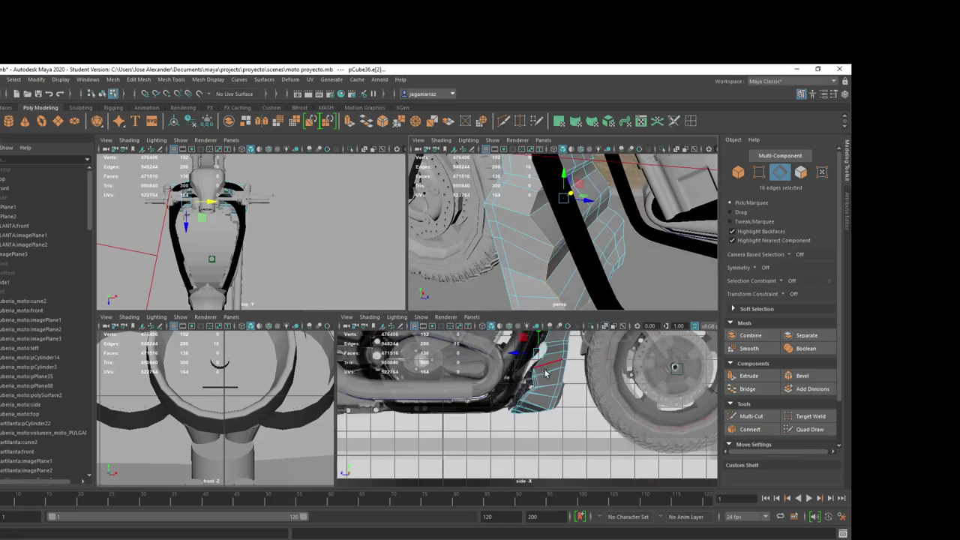
pyautogui.scroll(-1, 543, 392)
pyautogui.scroll(-1, 543, 392)
pyautogui.scroll(-1, 547, 385)
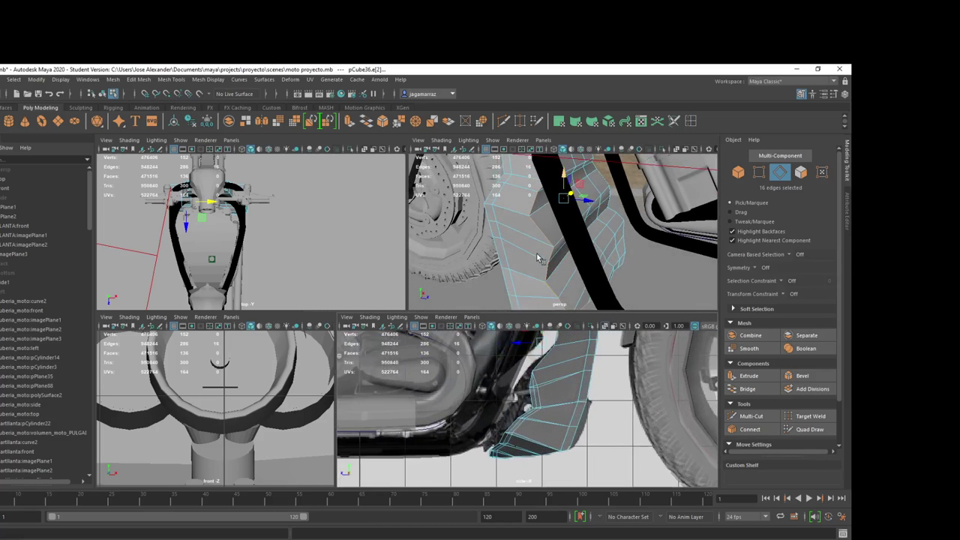
pyautogui.click(550, 287)
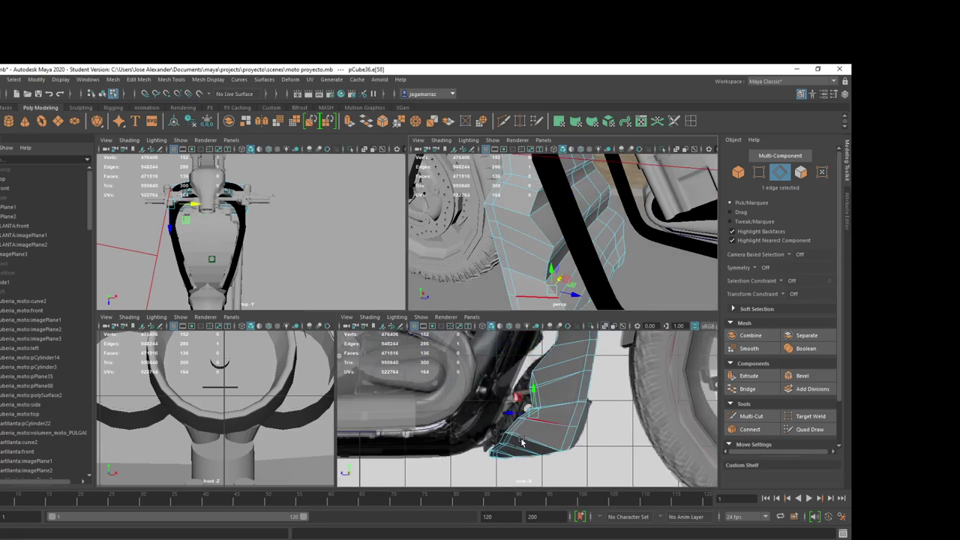
pyautogui.scroll(2, 519, 439)
pyautogui.scroll(2, 512, 430)
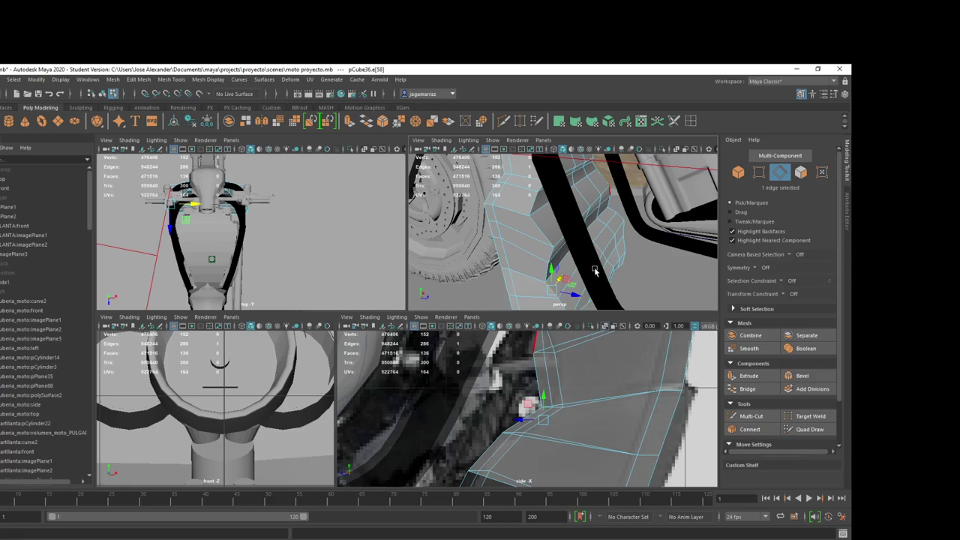
pyautogui.keyDown('alt'); pyautogui.moveTo(595, 272); pyautogui.dragTo(590, 255); pyautogui.keyUp('alt')
pyautogui.keyDown('shift'); pyautogui.click(561, 275); pyautogui.keyUp('shift')
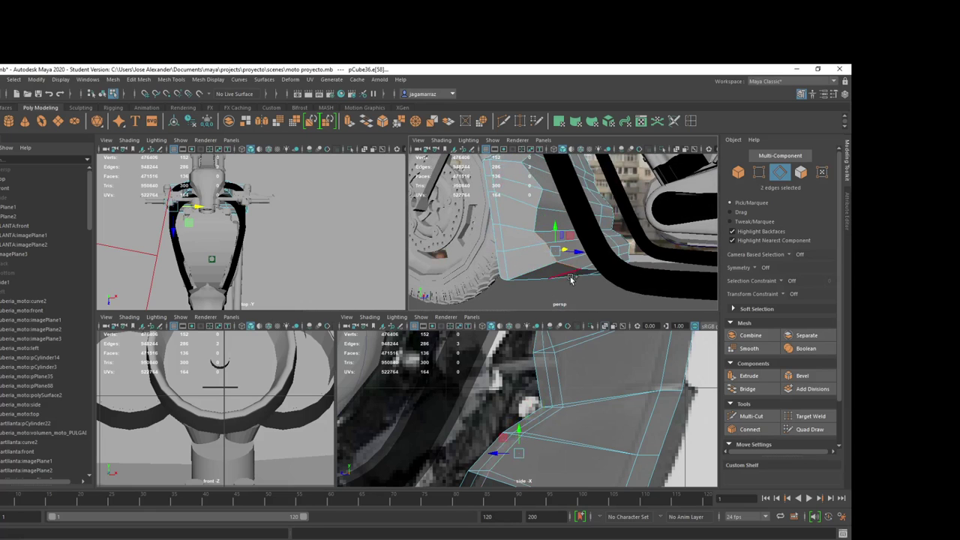
# Step: Add more bottom edges and pull them up and inward toward the engine
pyautogui.keyDown('alt'); pyautogui.moveTo(529, 395); pyautogui.dragTo(522, 326, button='middle'); pyautogui.keyUp('alt')
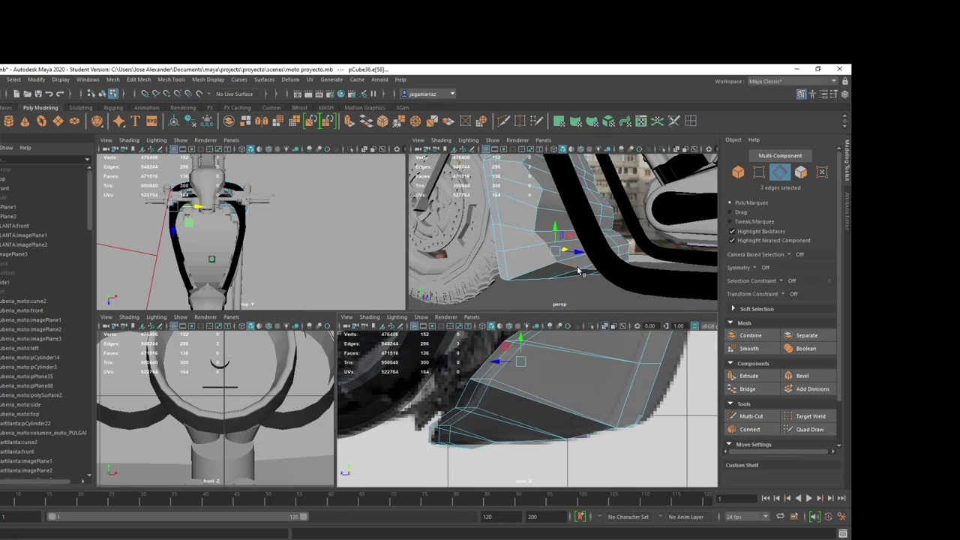
pyautogui.keyDown('alt'); pyautogui.moveTo(589, 270); pyautogui.dragTo(622, 268); pyautogui.keyUp('alt')
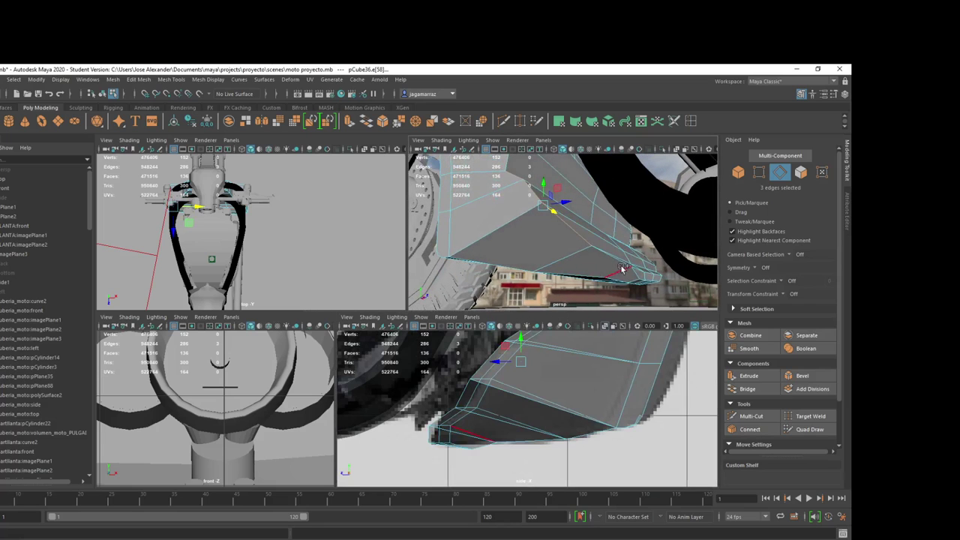
pyautogui.keyDown('shift'); pyautogui.click(601, 259); pyautogui.keyUp('shift')
pyautogui.keyDown('shift'); pyautogui.click(629, 283); pyautogui.keyUp('shift')
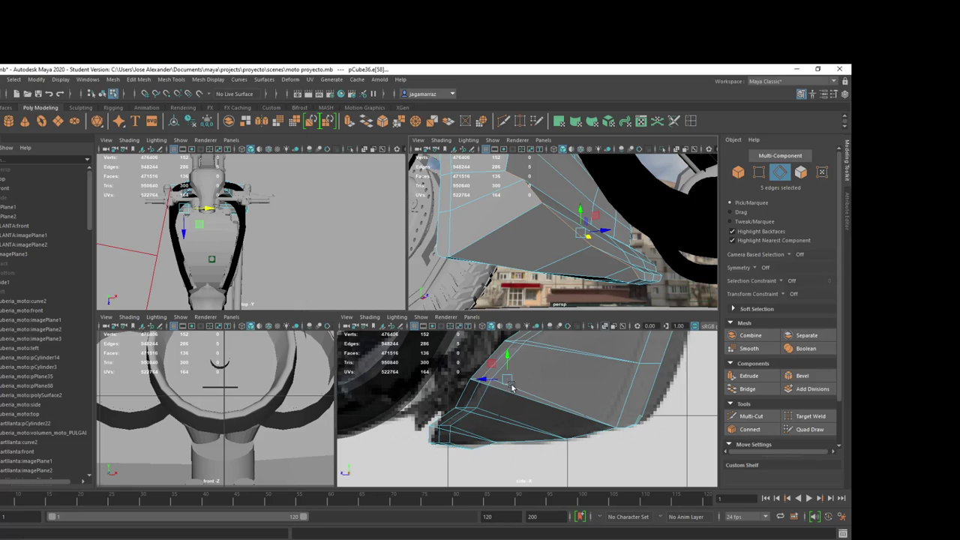
pyautogui.moveTo(507, 384); pyautogui.dragTo(489, 378)
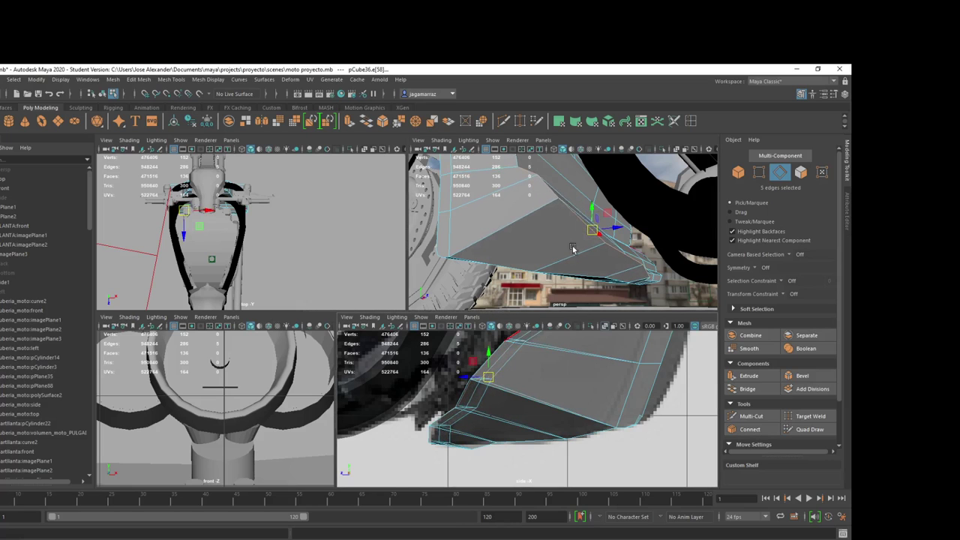
pyautogui.moveTo(577, 230)
pyautogui.keyDown('alt'); pyautogui.mouseDown()
pyautogui.moveTo(589, 267)
pyautogui.moveTo(537, 263)
pyautogui.moveTo(562, 270)
pyautogui.mouseUp(); pyautogui.keyUp('alt')
pyautogui.scroll(3, 616, 204)
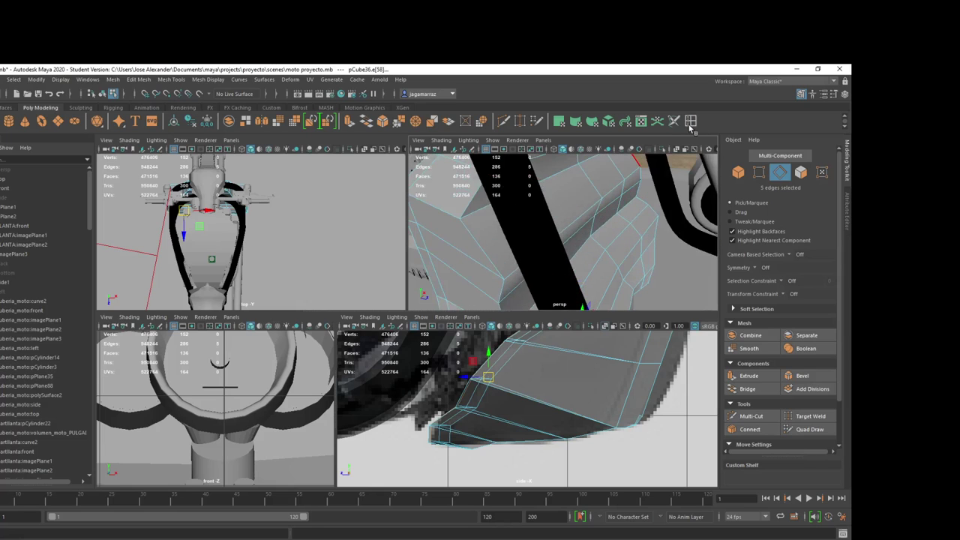
# Step: Insert three edge loops across the pCube36 side panel
pyautogui.click(691, 122)
pyautogui.keyDown('alt'); pyautogui.moveTo(630, 225); pyautogui.dragTo(578, 217); pyautogui.keyUp('alt')
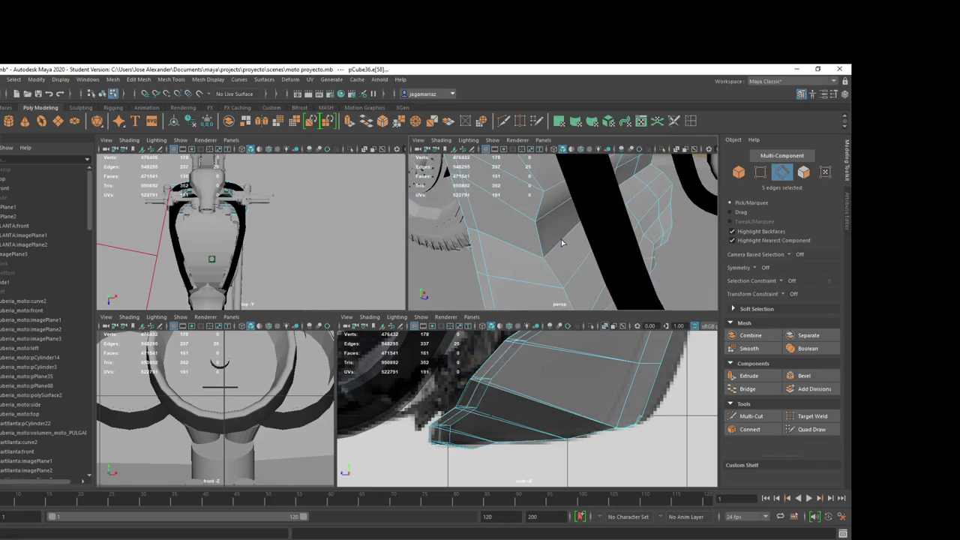
pyautogui.click(562, 242)
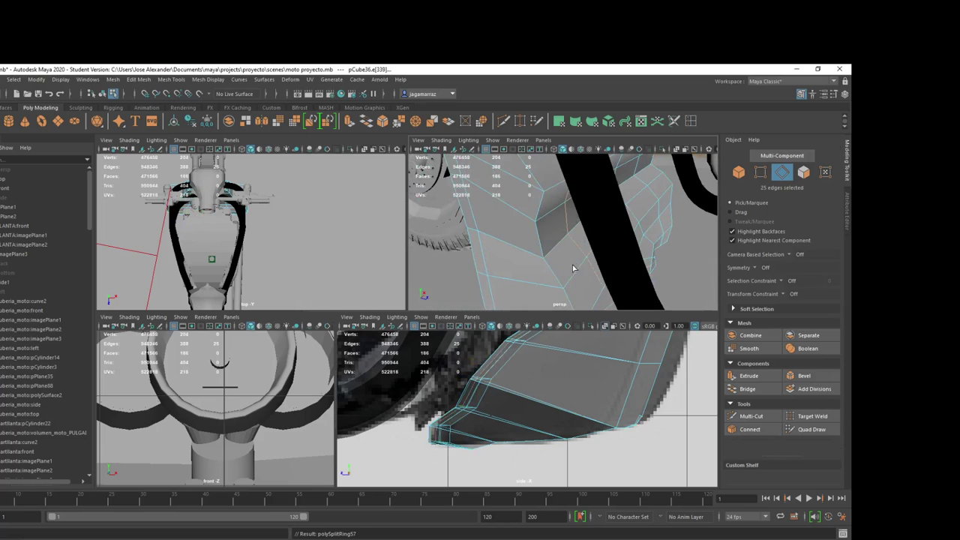
pyautogui.moveTo(572, 267)
pyautogui.keyDown('alt'); pyautogui.mouseDown()
pyautogui.moveTo(590, 267)
pyautogui.moveTo(576, 254)
pyautogui.mouseUp(); pyautogui.keyUp('alt')
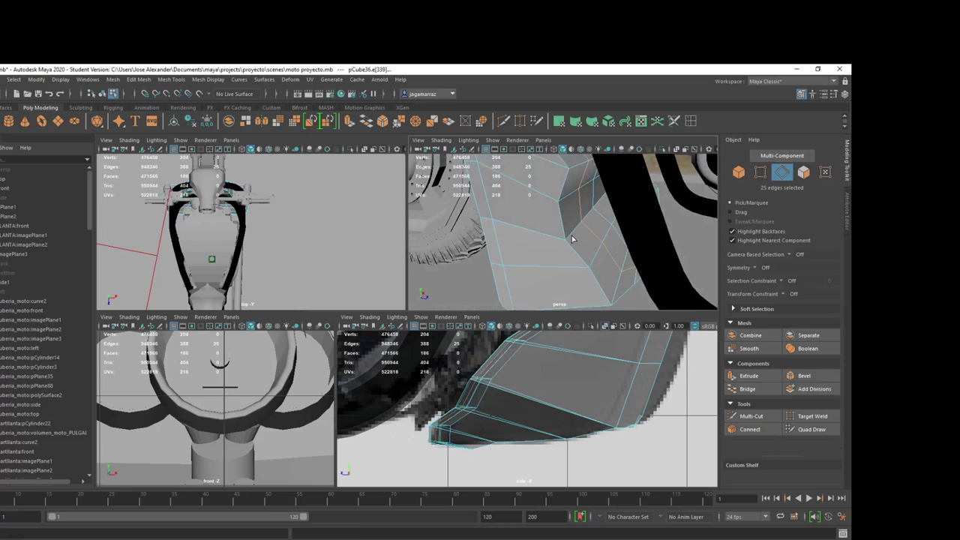
pyautogui.click(572, 238)
pyautogui.click(571, 238)
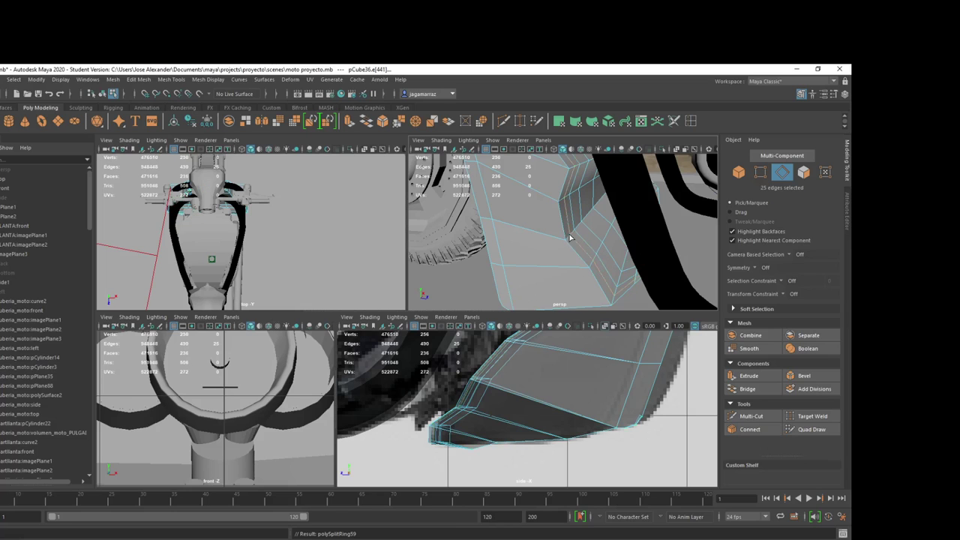
# Step: Undo the last edge loop, then select two faces on the panel's lower edge and delete them
pyautogui.moveTo(592, 267); pyautogui.dragTo(597, 298, button='right')
pyautogui.rightClick(597, 274)
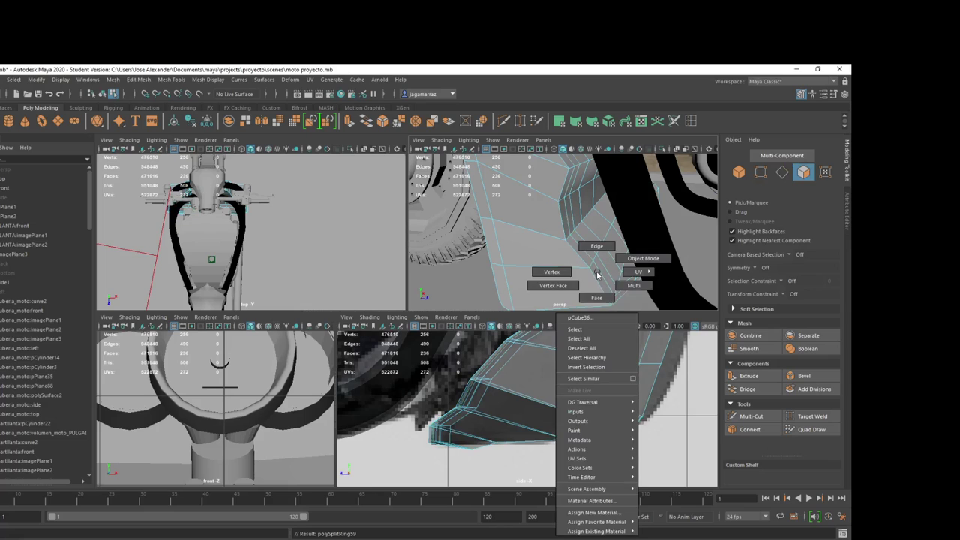
pyautogui.hotkey('ctrl', 'z')
pyautogui.hotkey('ctrl', 'z')
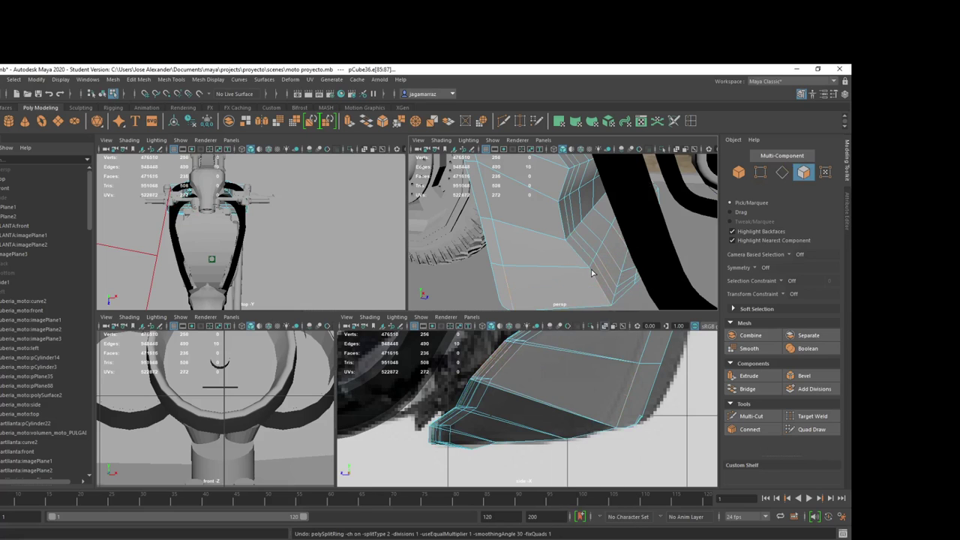
pyautogui.press('w')
pyautogui.click(602, 281)
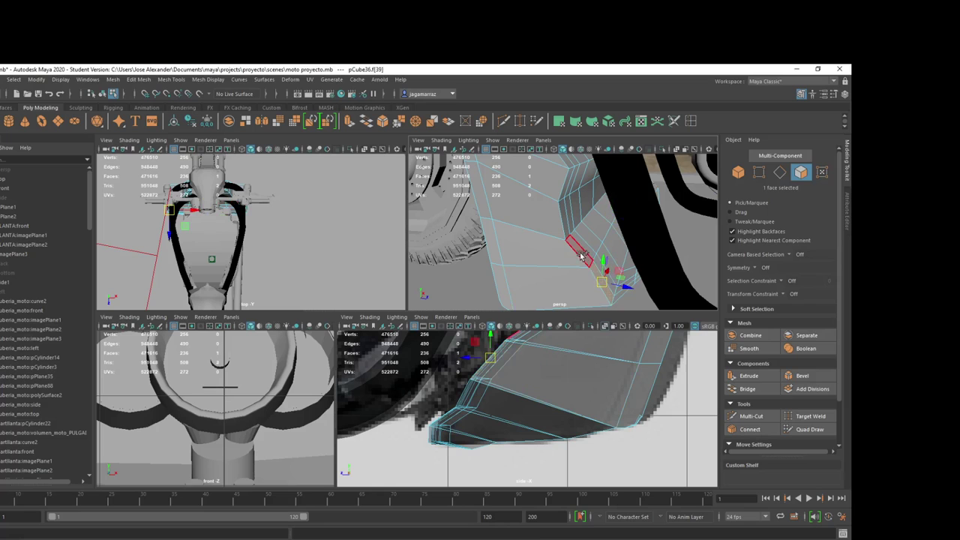
pyautogui.keyDown('shift'); pyautogui.click(563, 298); pyautogui.keyUp('shift')
pyautogui.press('Delete')
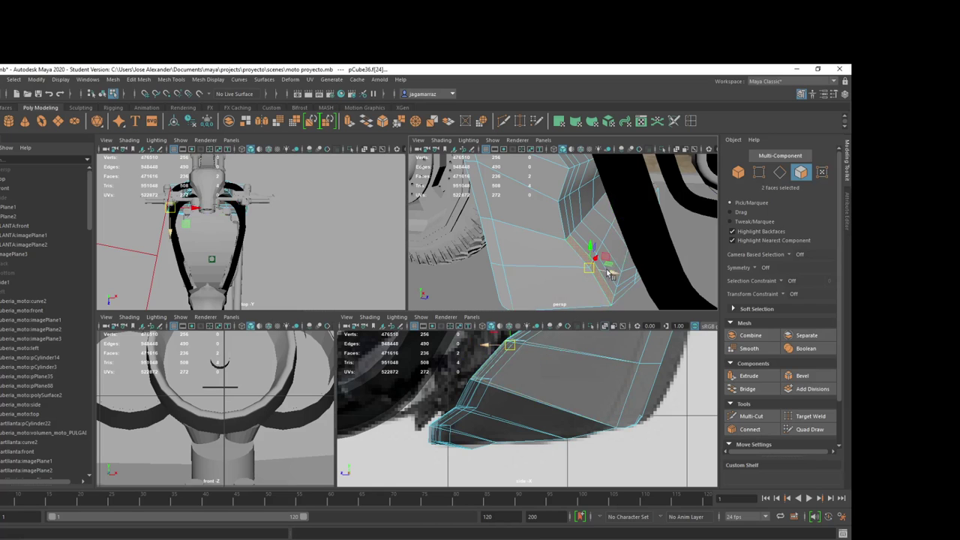
# Step: Select two more faces on the panel and delete them
pyautogui.keyDown('alt'); pyautogui.moveTo(570, 300); pyautogui.dragTo(600, 276); pyautogui.keyUp('alt')
pyautogui.keyDown('shift'); pyautogui.click(598, 243); pyautogui.keyUp('shift')
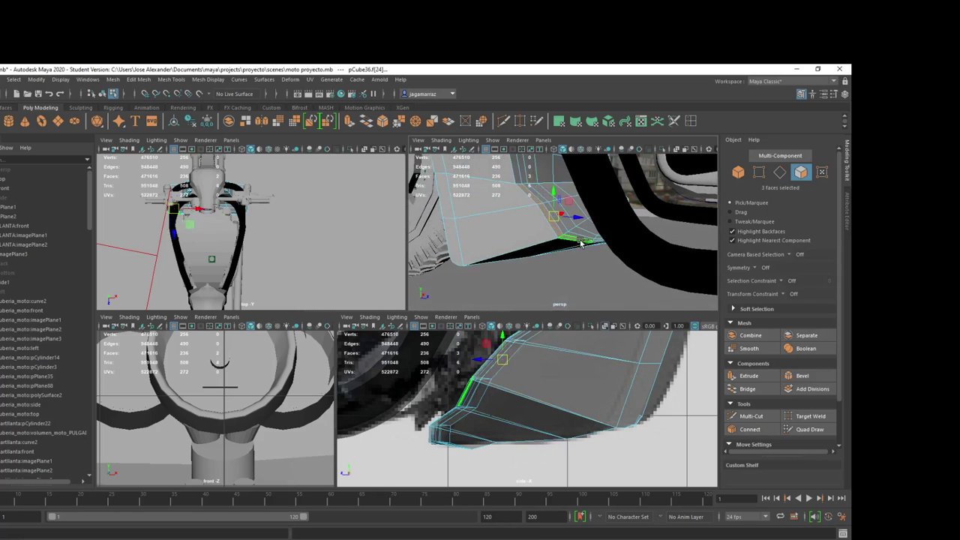
pyautogui.keyDown('shift'); pyautogui.click(598, 242); pyautogui.keyUp('shift')
pyautogui.scroll(3, 579, 252)
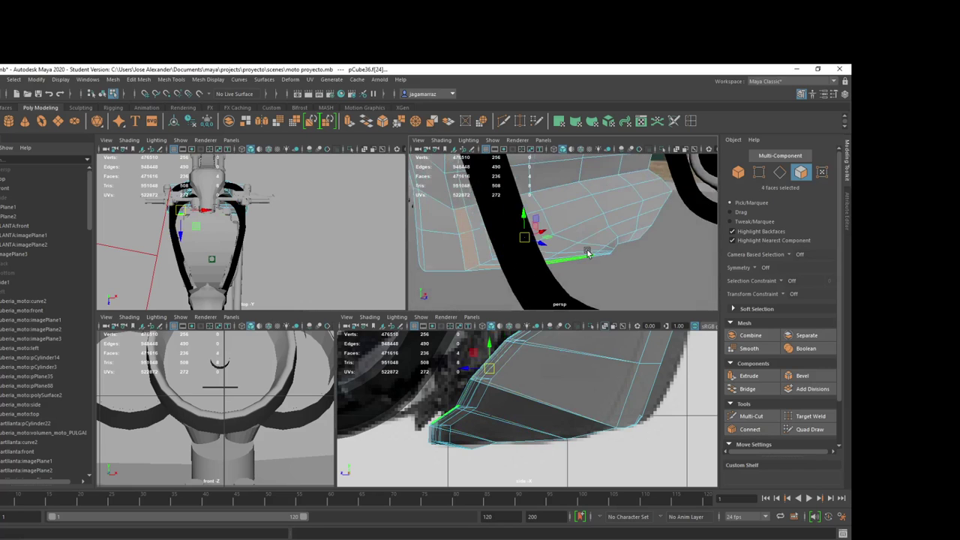
pyautogui.scroll(3, 606, 262)
pyautogui.press('Delete')
pyautogui.scroll(-3, 618, 278)
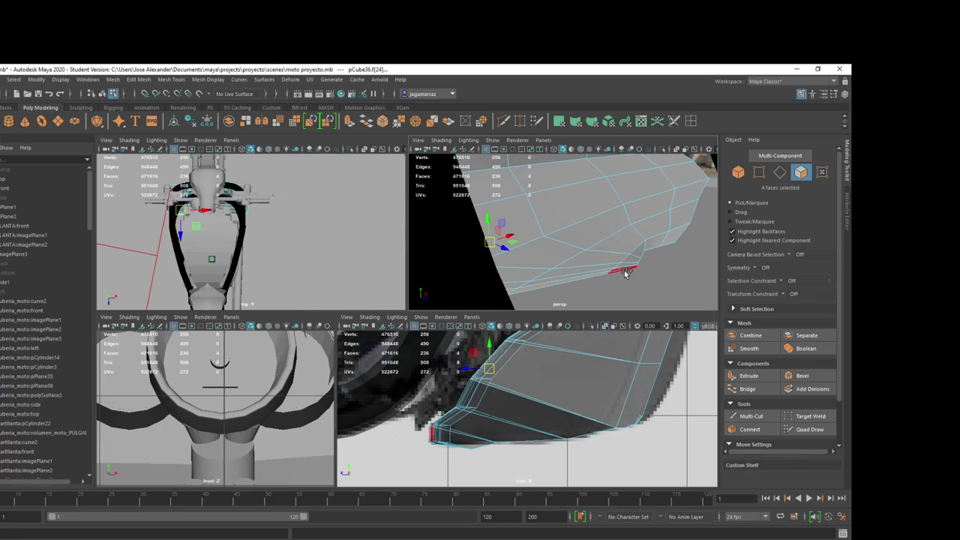
# Step: Select a column of faces at the panel's upper right end, adjusting which faces are included
pyautogui.keyDown('shift'); pyautogui.click(680, 239); pyautogui.keyUp('shift')
pyautogui.keyDown('shift'); pyautogui.click(682, 219); pyautogui.keyUp('shift')
pyautogui.keyDown('shift'); pyautogui.click(686, 199); pyautogui.keyUp('shift')
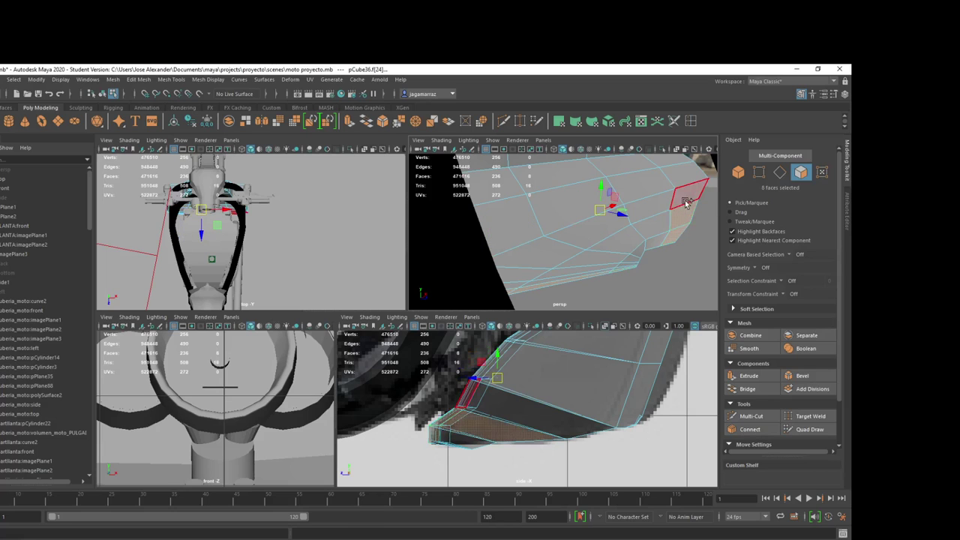
pyautogui.keyDown('shift'); pyautogui.click(684, 176); pyautogui.keyUp('shift')
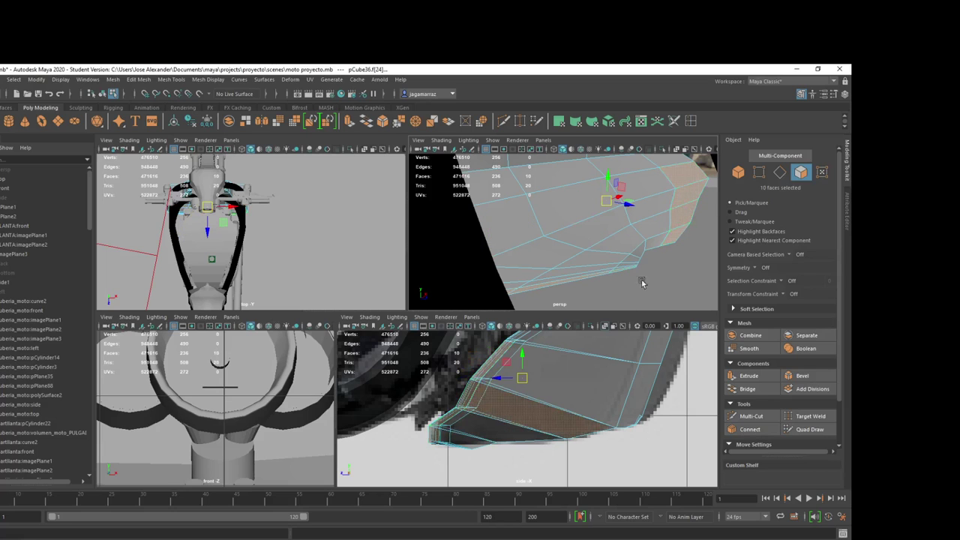
pyautogui.moveTo(593, 217)
pyautogui.keyDown('alt'); pyautogui.mouseDown()
pyautogui.moveTo(570, 206)
pyautogui.moveTo(592, 214)
pyautogui.mouseUp(); pyautogui.keyUp('alt')
pyautogui.keyDown('shift'); pyautogui.click(605, 199); pyautogui.keyUp('shift')
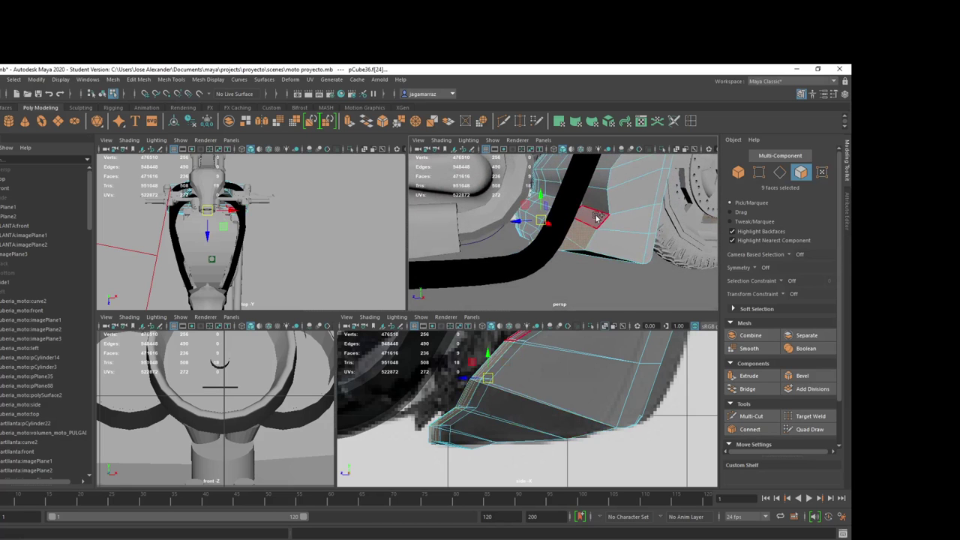
pyautogui.keyDown('shift'); pyautogui.click(593, 206); pyautogui.keyUp('shift')
# Step: Remove one more face from the upper-right selection
pyautogui.scroll(-3, 535, 379)
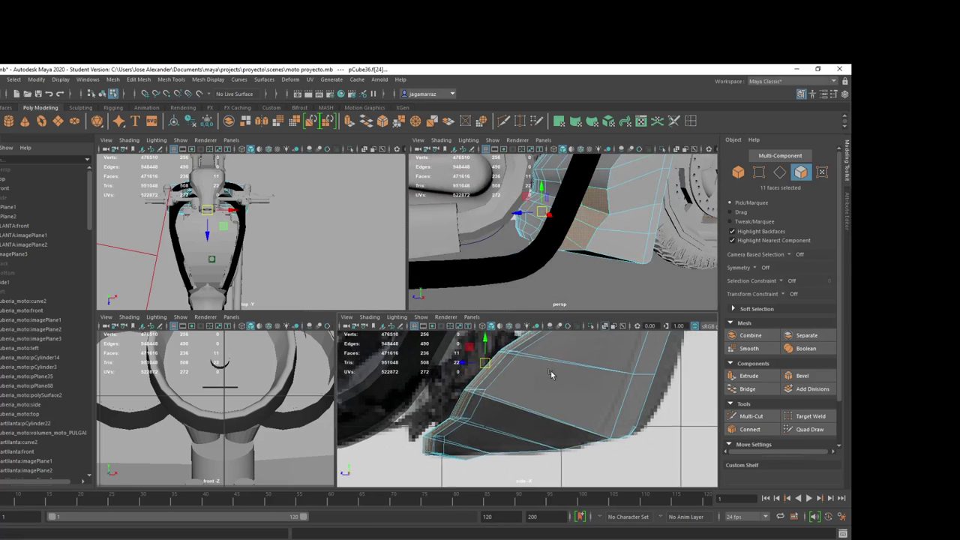
pyautogui.moveTo(535, 379)
pyautogui.keyDown('alt'); pyautogui.mouseDown(button='middle')
pyautogui.moveTo(516, 432)
pyautogui.moveTo(589, 347)
pyautogui.mouseUp(button='middle'); pyautogui.keyUp('alt')
pyautogui.scroll(2, 516, 433)
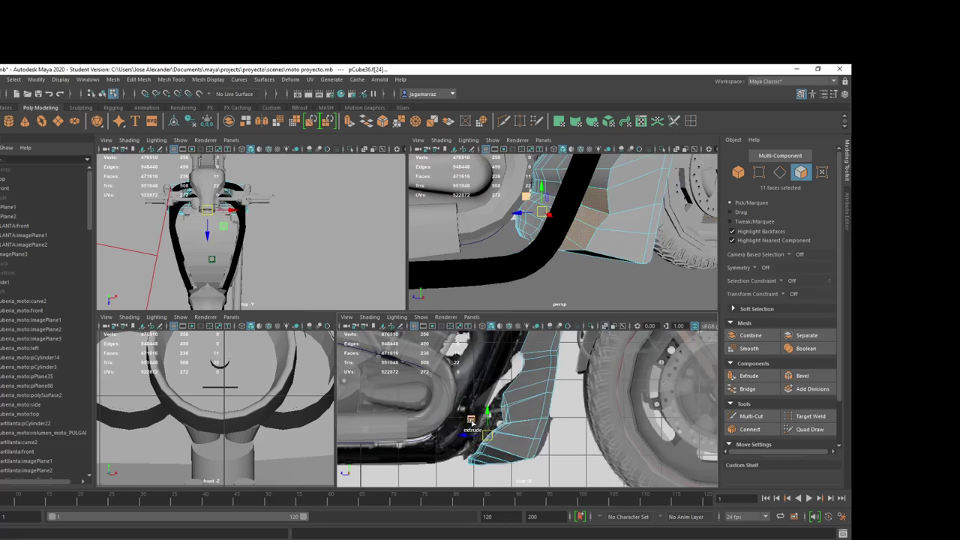
pyautogui.keyDown('shift'); pyautogui.click(595, 198); pyautogui.keyUp('shift')
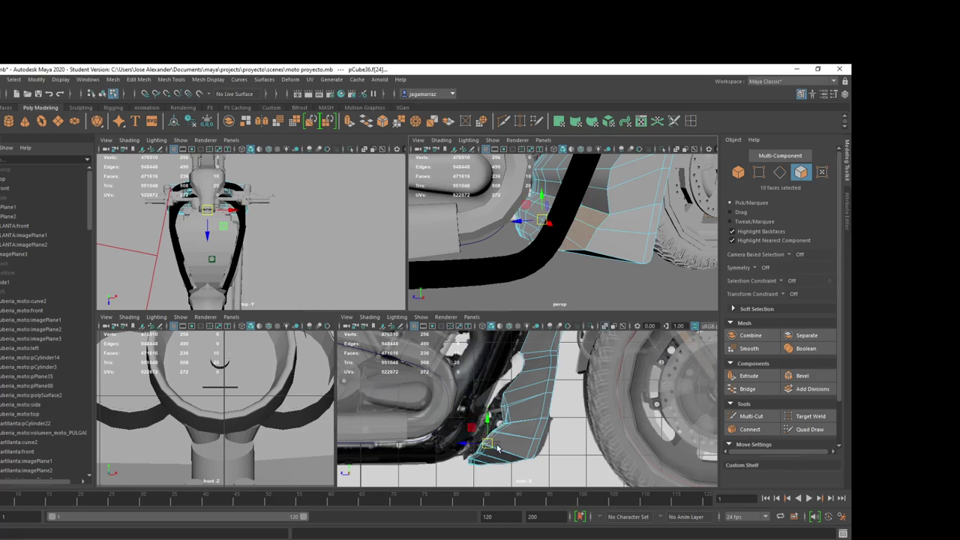
pyautogui.scroll(2, 497, 447)
pyautogui.keyDown('alt'); pyautogui.moveTo(492, 432); pyautogui.dragTo(523, 401, button='middle'); pyautogui.keyUp('alt')
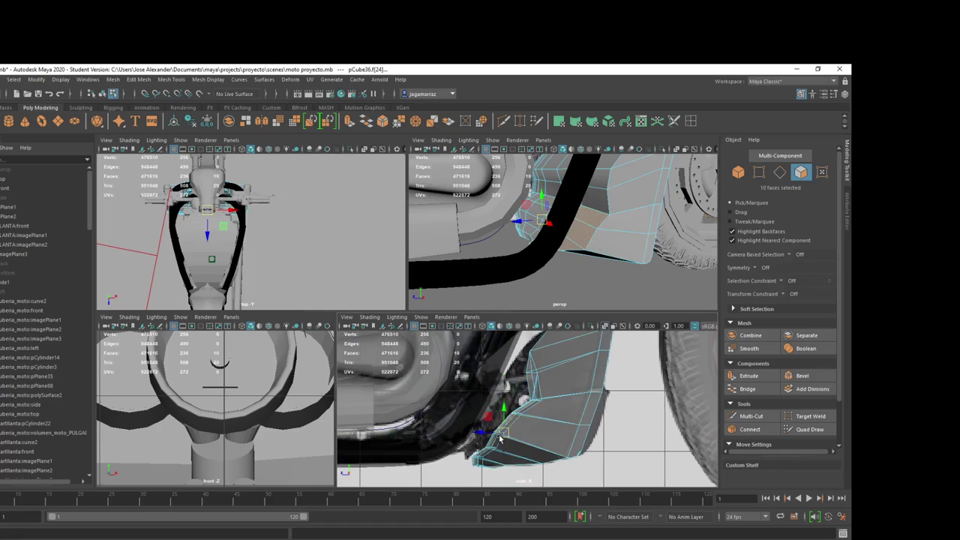
# Step: Try shifting the selected faces, then undo back to the four-face upper-row selection
pyautogui.moveTo(493, 436); pyautogui.dragTo(510, 442)
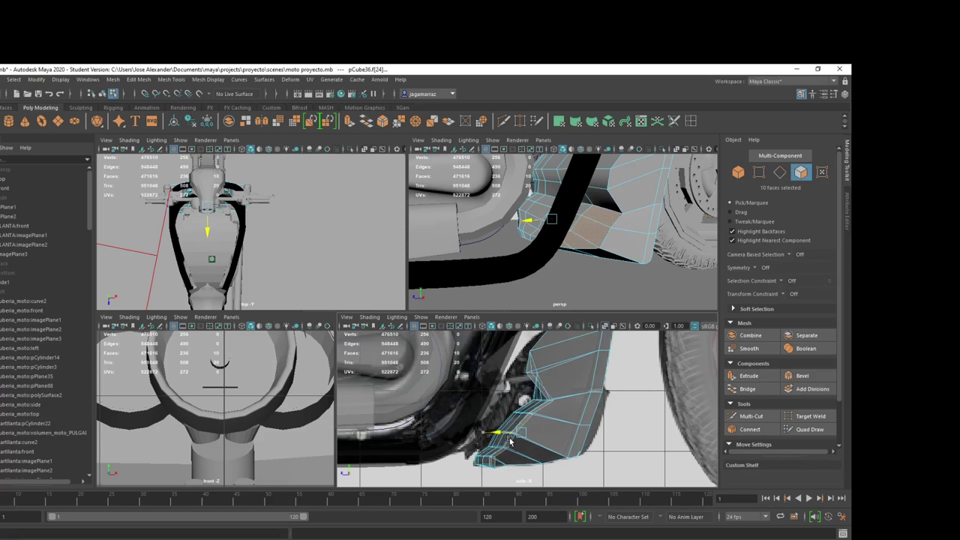
pyautogui.hotkey('ctrl', 'z')
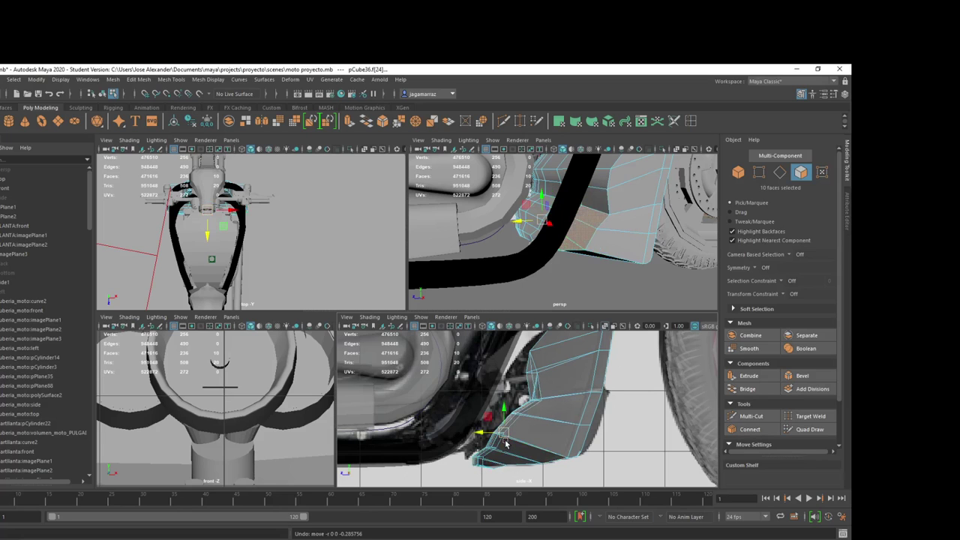
pyautogui.moveTo(570, 240)
pyautogui.keyDown('alt'); pyautogui.mouseDown()
pyautogui.moveTo(606, 254)
pyautogui.moveTo(593, 255)
pyautogui.mouseUp(); pyautogui.keyUp('alt')
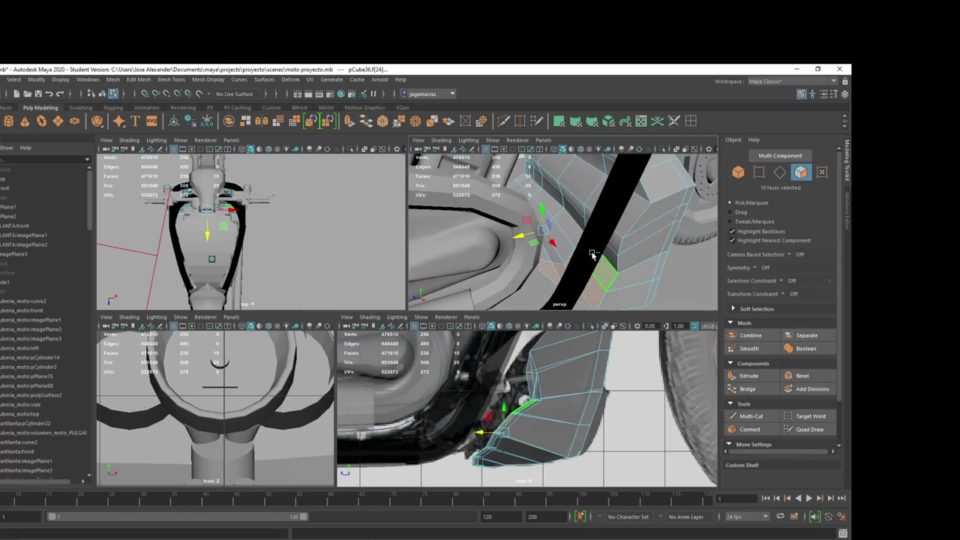
pyautogui.hotkey('ctrl', 'z')
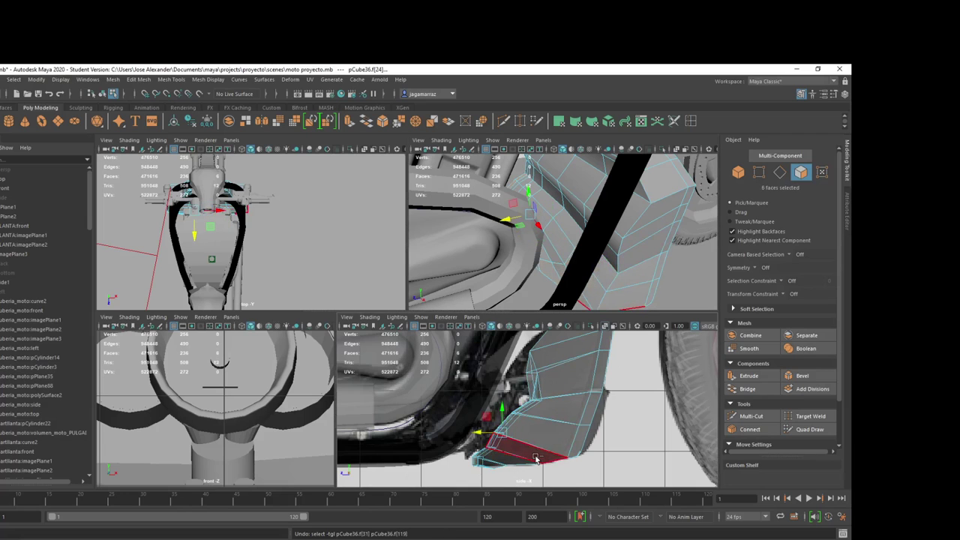
pyautogui.hotkey('ctrl', 'z')
pyautogui.moveTo(565, 260)
pyautogui.keyDown('alt'); pyautogui.mouseDown()
pyautogui.moveTo(548, 253)
pyautogui.moveTo(592, 251)
pyautogui.mouseUp(); pyautogui.keyUp('alt')
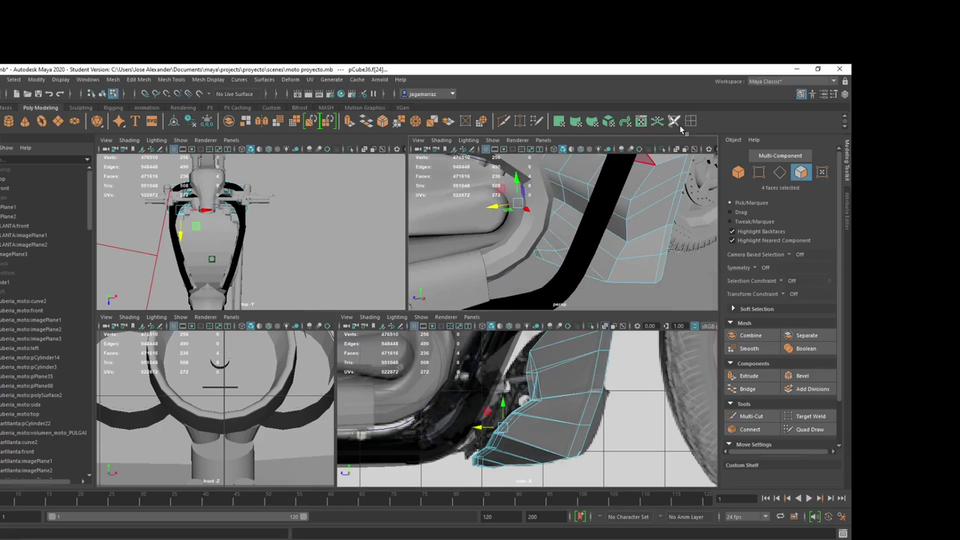
# Step: Insert two new edge loops across the pCube36 side panel
pyautogui.press('F10')
pyautogui.click(621, 240)
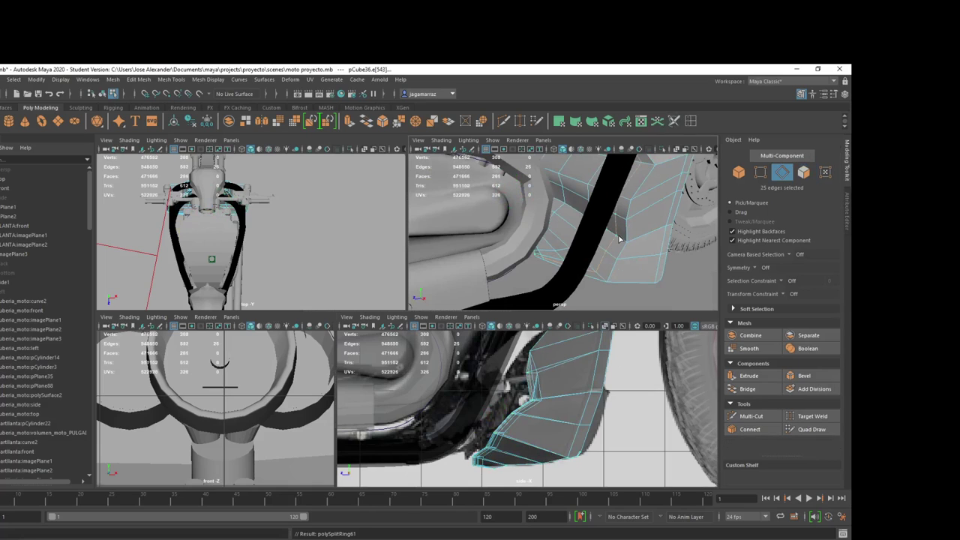
pyautogui.click(619, 240)
# Step: In face mode, select a strip of lower-panel faces, f[293:299] plus one more
pyautogui.moveTo(620, 246); pyautogui.dragTo(617, 276, button='right')
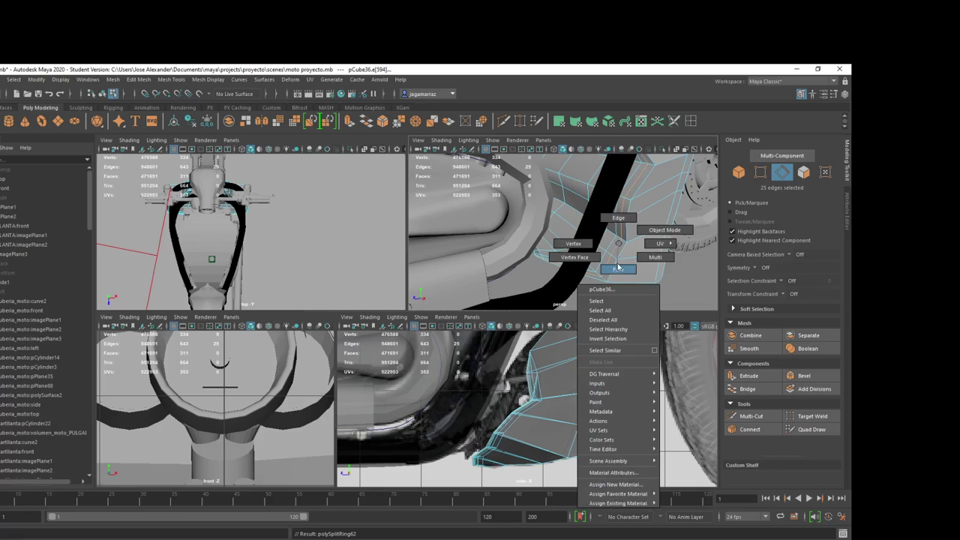
pyautogui.rightClick(619, 254)
pyautogui.click(616, 277)
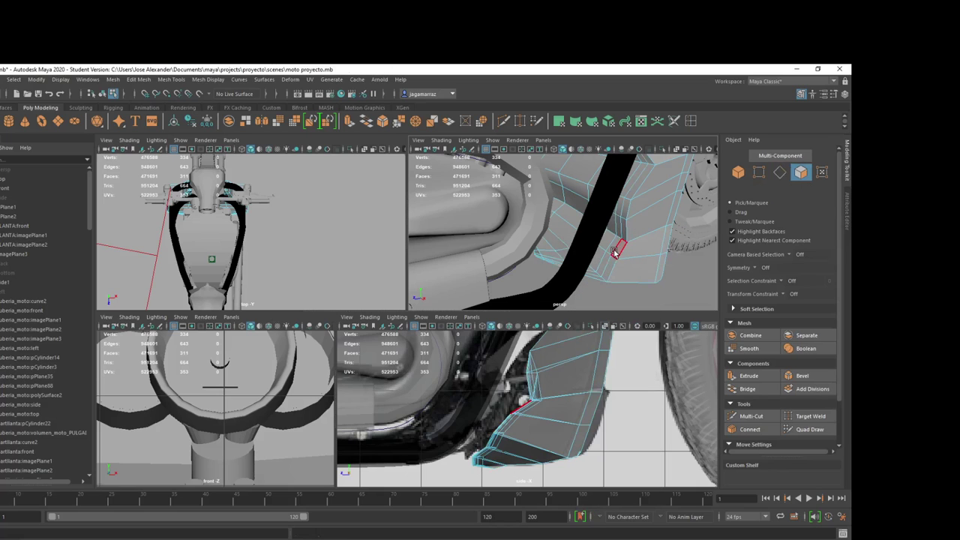
pyautogui.click(620, 255)
pyautogui.press('f')
pyautogui.keyDown('alt'); pyautogui.moveTo(608, 281); pyautogui.dragTo(572, 225); pyautogui.keyUp('alt')
pyautogui.keyDown('shift'); pyautogui.click(552, 222); pyautogui.keyUp('shift')
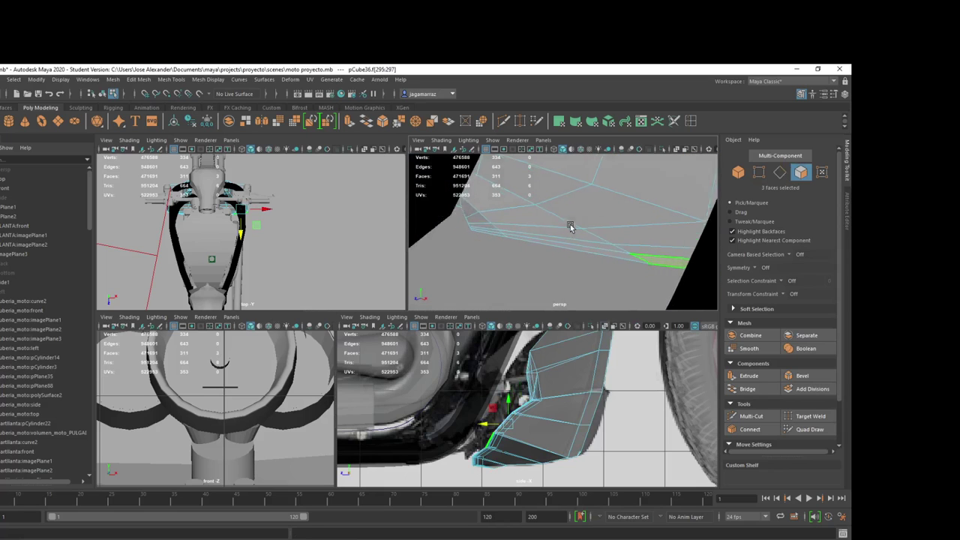
pyautogui.keyDown('shift'); pyautogui.click(578, 247); pyautogui.keyUp('shift')
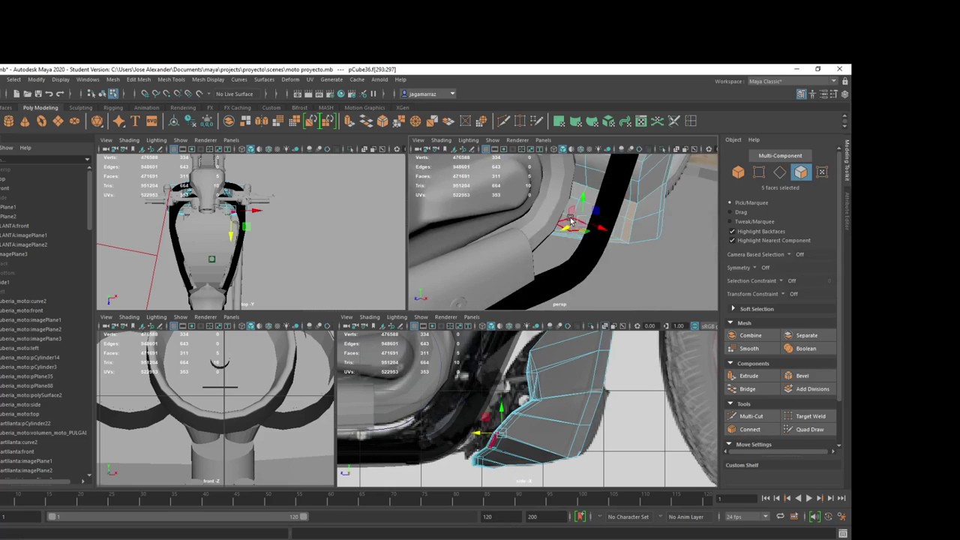
pyautogui.keyDown('alt'); pyautogui.moveTo(501, 236); pyautogui.dragTo(589, 256); pyautogui.keyUp('alt')
pyautogui.keyDown('shift'); pyautogui.click(594, 259); pyautogui.keyUp('shift')
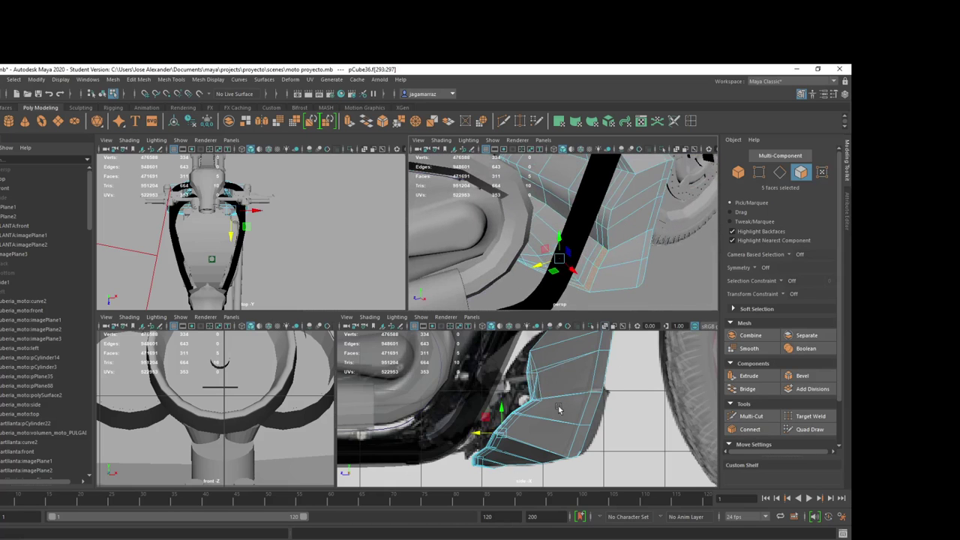
pyautogui.keyDown('shift'); pyautogui.click(606, 240); pyautogui.keyUp('shift')
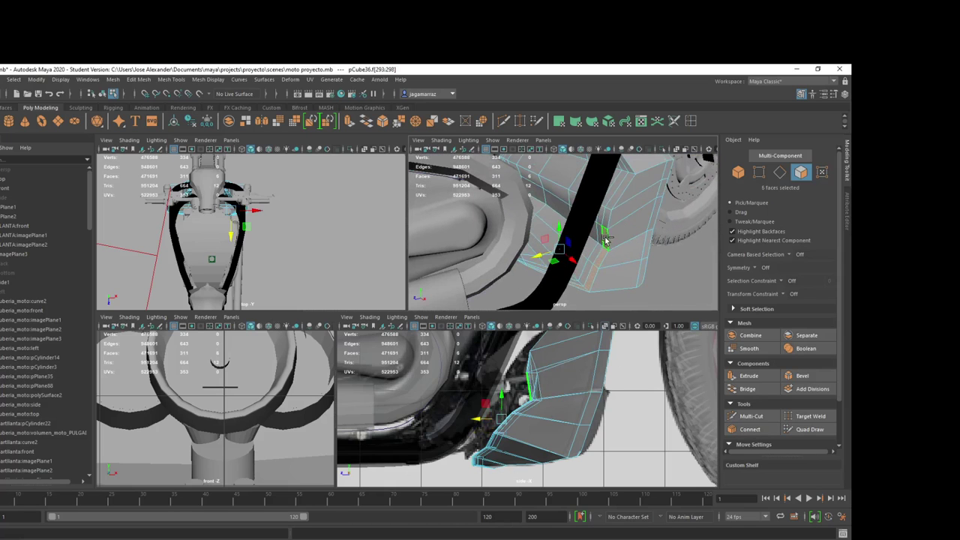
pyautogui.keyDown('shift'); pyautogui.click(608, 224); pyautogui.keyUp('shift')
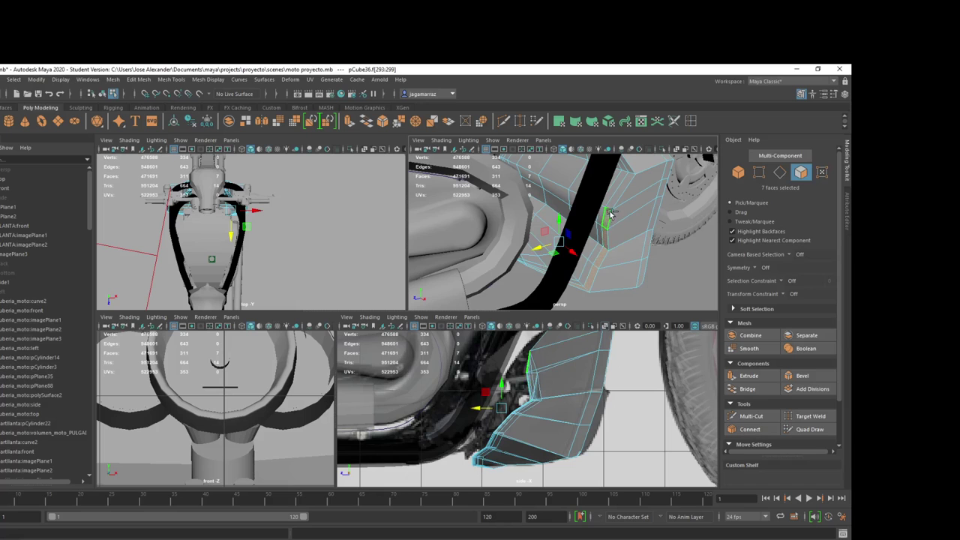
pyautogui.moveTo(610, 215)
pyautogui.keyDown('alt'); pyautogui.mouseDown()
pyautogui.moveTo(715, 239)
pyautogui.moveTo(591, 264)
pyautogui.mouseUp(); pyautogui.keyUp('alt')
# Step: Add faces to the strip until 14 faces on the side panel are selected
pyautogui.keyDown('shift'); pyautogui.click(473, 204); pyautogui.keyUp('shift')
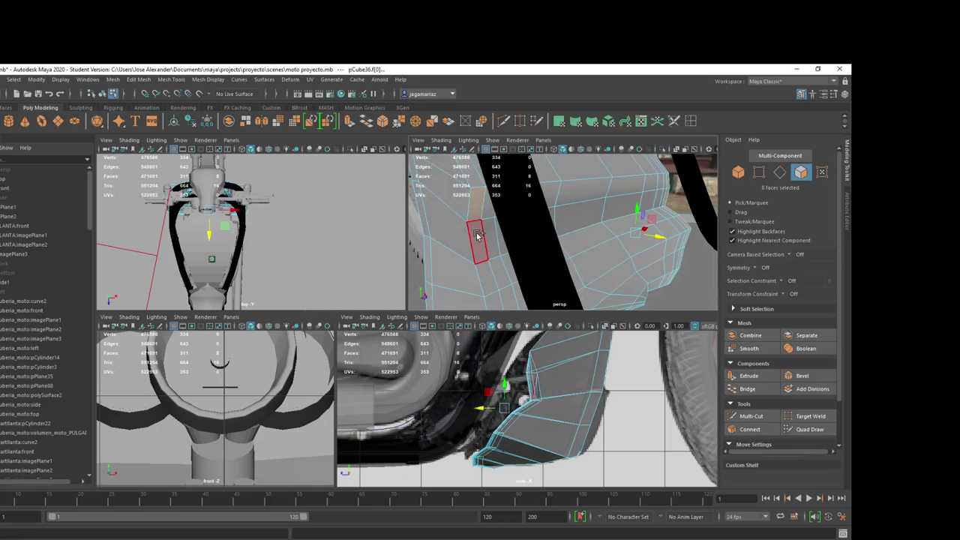
pyautogui.moveTo(477, 236)
pyautogui.keyDown('shift'); pyautogui.mouseDown()
pyautogui.moveTo(495, 300)
pyautogui.moveTo(490, 218)
pyautogui.mouseUp(); pyautogui.keyUp('shift')
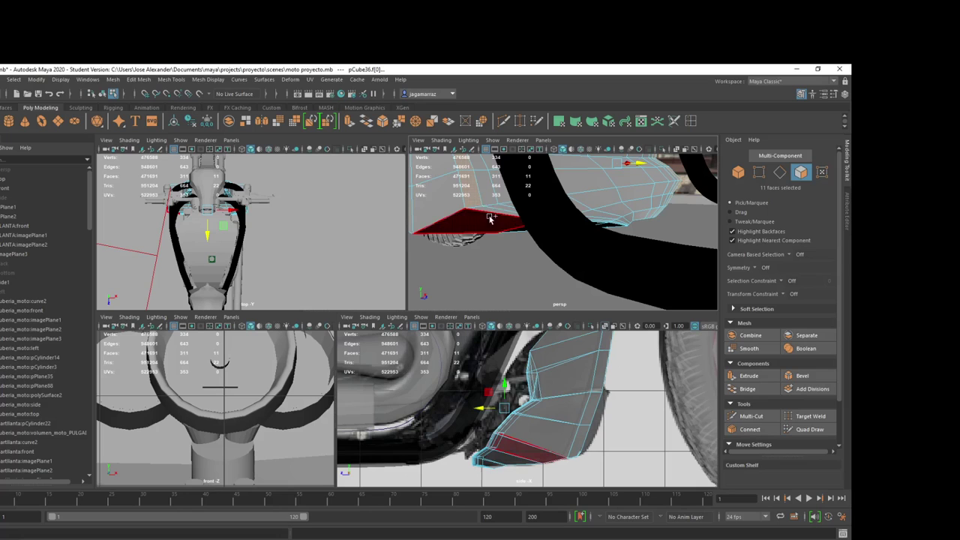
pyautogui.keyDown('shift'); pyautogui.click(490, 218); pyautogui.keyUp('shift')
pyautogui.scroll(3, 538, 219)
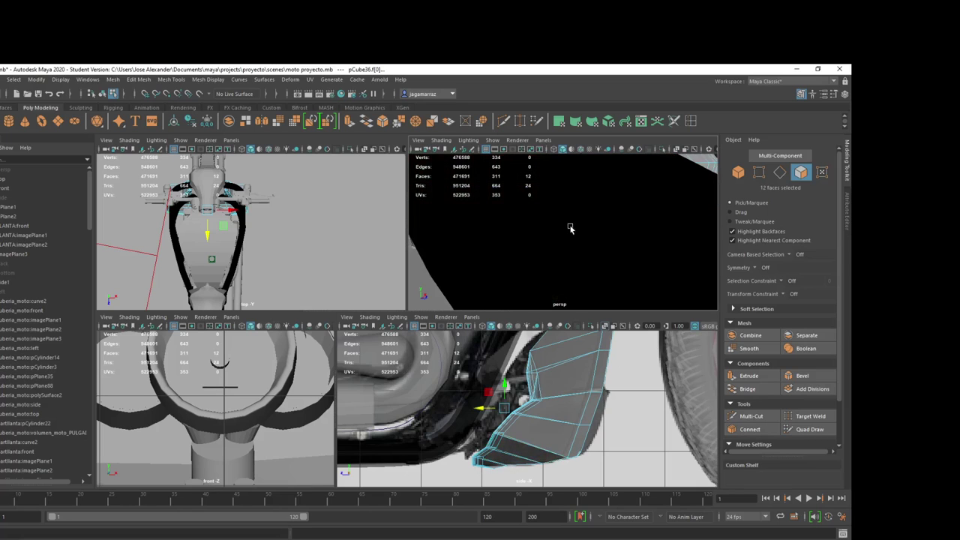
pyautogui.moveTo(570, 228)
pyautogui.keyDown('alt'); pyautogui.mouseDown()
pyautogui.moveTo(542, 240)
pyautogui.moveTo(577, 258)
pyautogui.moveTo(568, 259)
pyautogui.moveTo(600, 258)
pyautogui.mouseUp(); pyautogui.keyUp('alt')
pyautogui.keyDown('shift'); pyautogui.click(585, 261); pyautogui.keyUp('shift')
pyautogui.keyDown('shift'); pyautogui.click(585, 261); pyautogui.keyUp('shift')
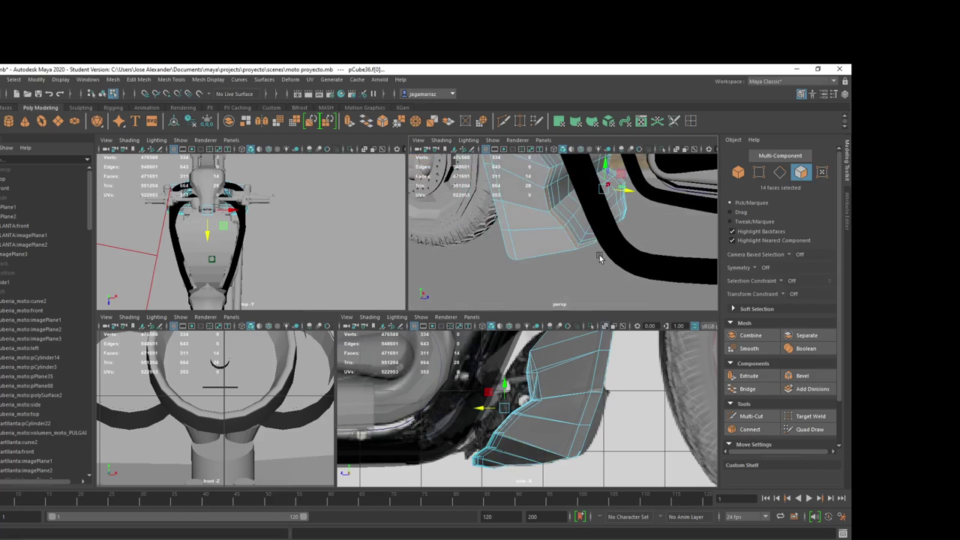
# Step: Push the 14 faces toward the engine along Z, then return to object selection
pyautogui.moveTo(496, 410)
pyautogui.mouseDown()
pyautogui.moveTo(484, 408)
pyautogui.moveTo(497, 387)
pyautogui.mouseUp()
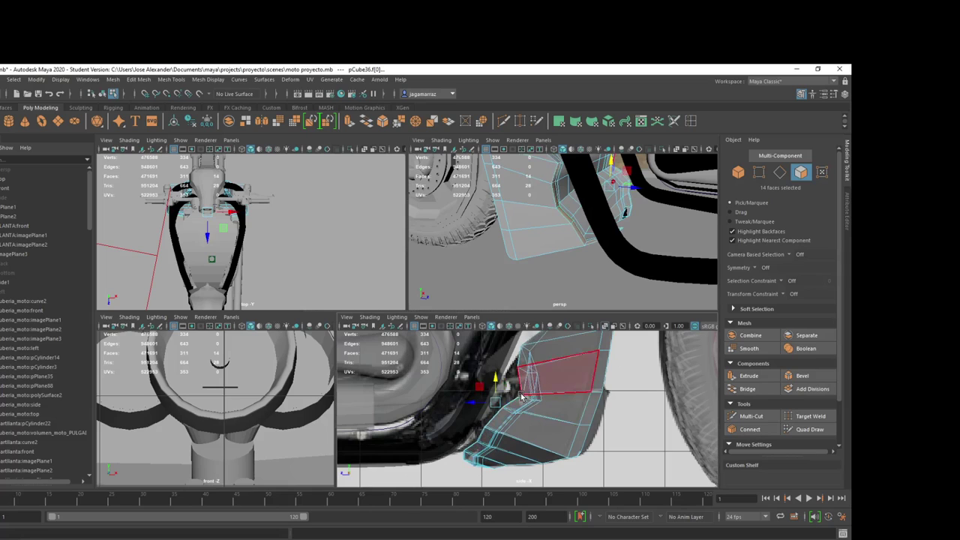
pyautogui.moveTo(471, 403); pyautogui.dragTo(473, 405)
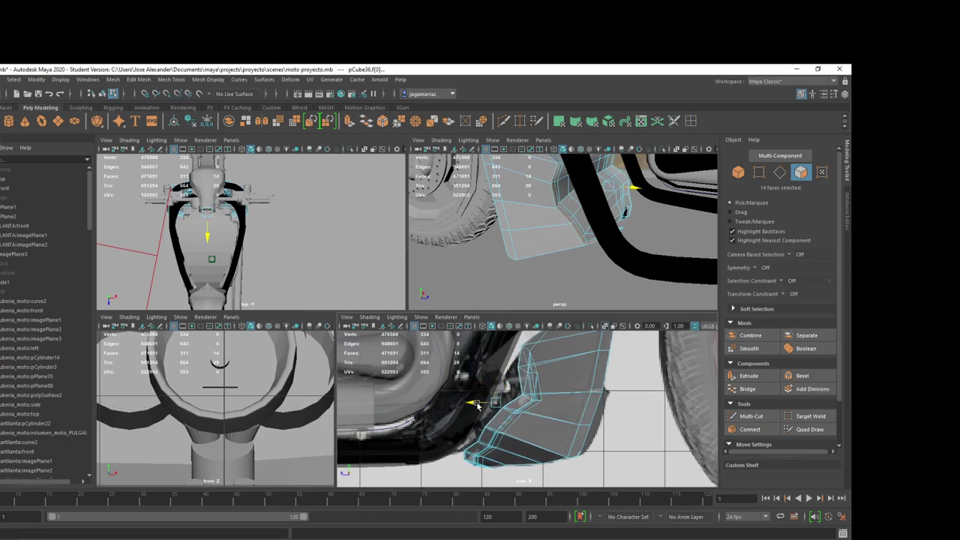
pyautogui.moveTo(568, 216); pyautogui.dragTo(606, 201, button='right')
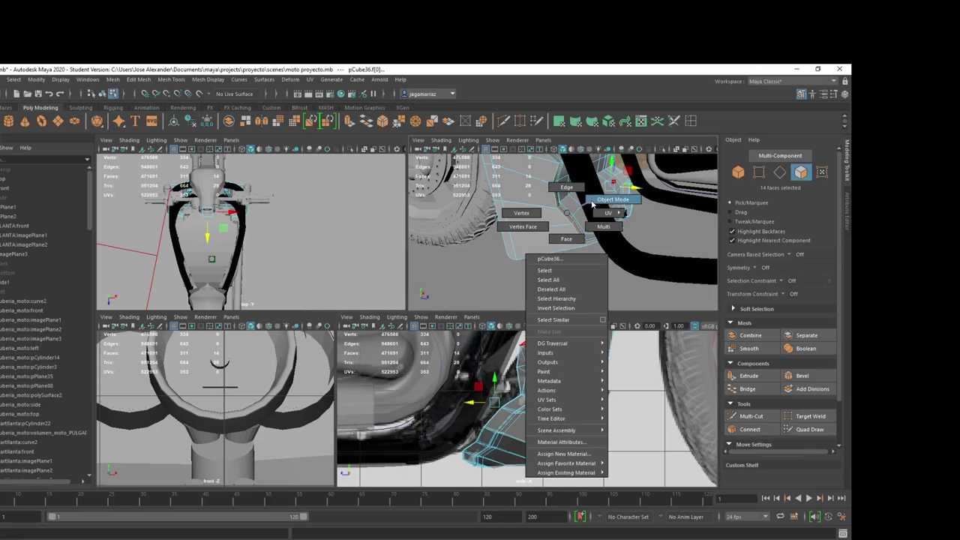
pyautogui.click(588, 214)
# Step: Move the view to the front wheel, select pCube36 and bring up its component modes
pyautogui.press('f')
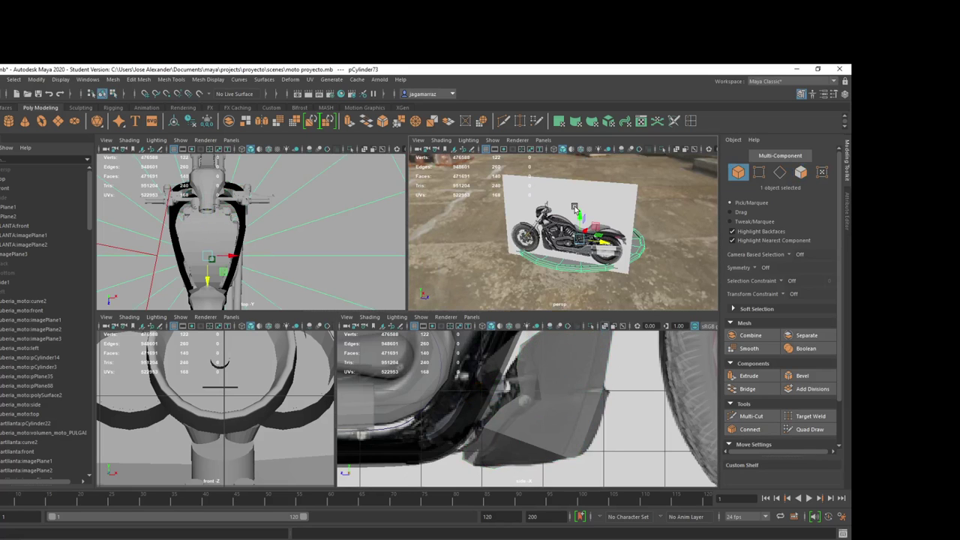
pyautogui.moveTo(643, 225)
pyautogui.keyDown('alt'); pyautogui.mouseDown()
pyautogui.moveTo(504, 241)
pyautogui.moveTo(570, 262)
pyautogui.moveTo(573, 240)
pyautogui.mouseUp(); pyautogui.keyUp('alt')
pyautogui.scroll(5, 504, 241)
pyautogui.moveTo(571, 228)
pyautogui.keyDown('alt'); pyautogui.mouseDown()
pyautogui.moveTo(513, 274)
pyautogui.moveTo(550, 269)
pyautogui.mouseUp(); pyautogui.keyUp('alt')
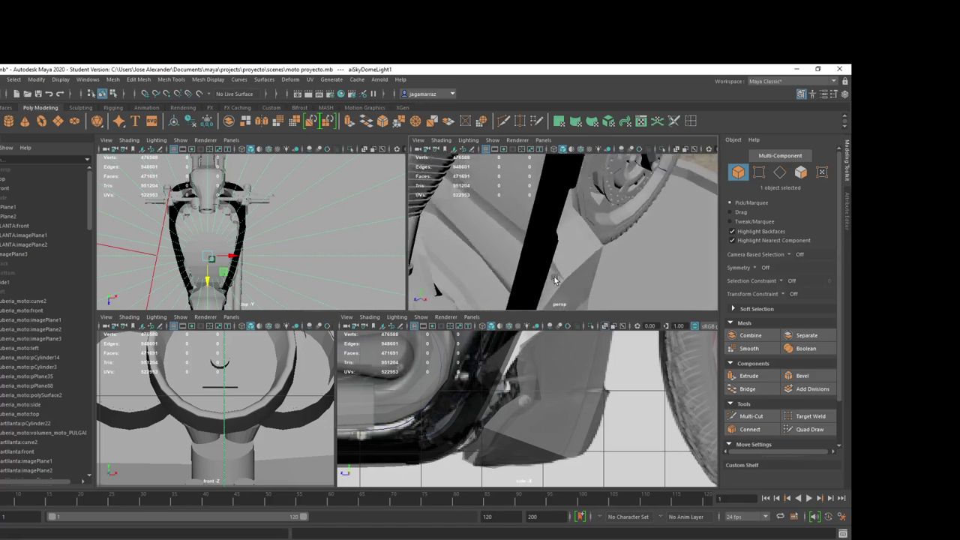
pyautogui.click(474, 229)
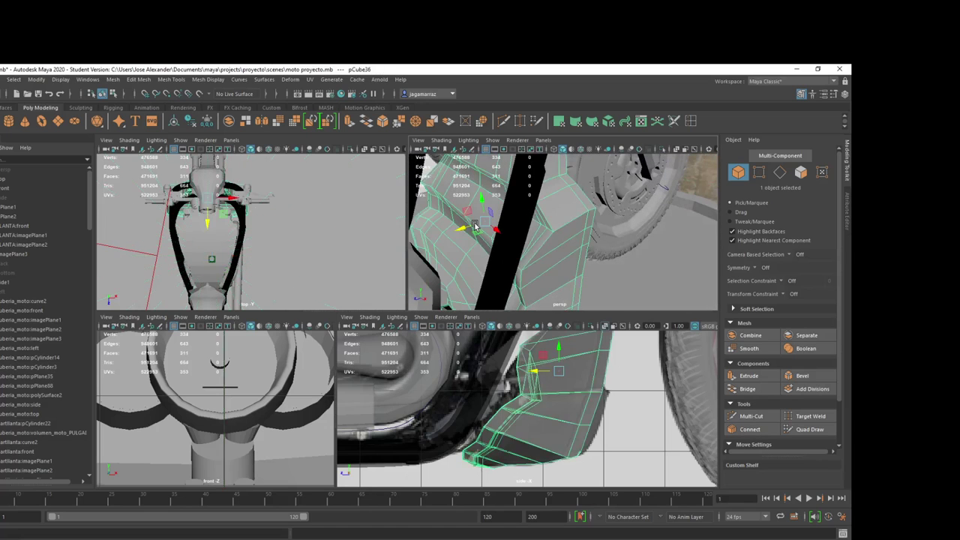
pyautogui.keyDown('alt'); pyautogui.moveTo(468, 220); pyautogui.dragTo(470, 189); pyautogui.keyUp('alt')
pyautogui.rightClick(469, 189)
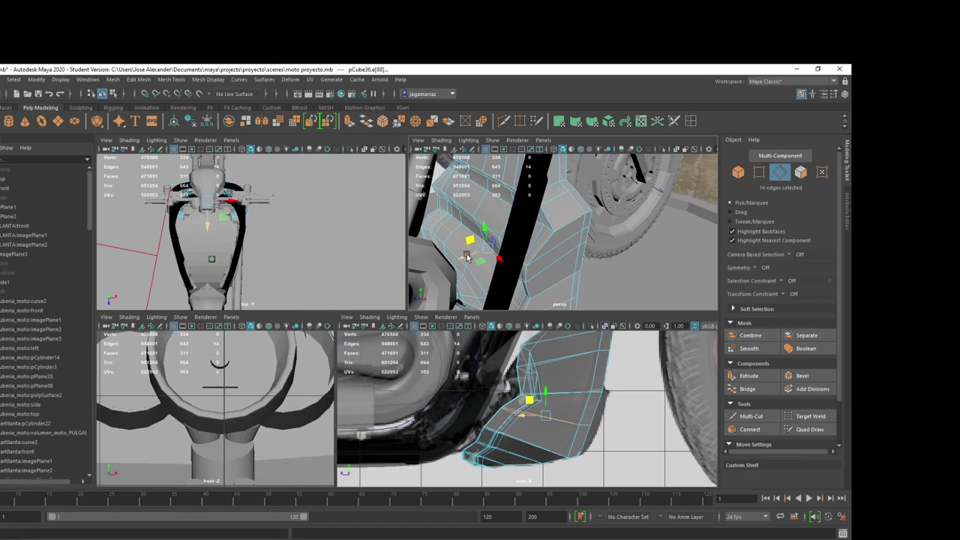
# Step: Undo the edge selection, trial-delete the 26 selected edges, and undo the deletion
pyautogui.hotkey('ctrl', 'z')
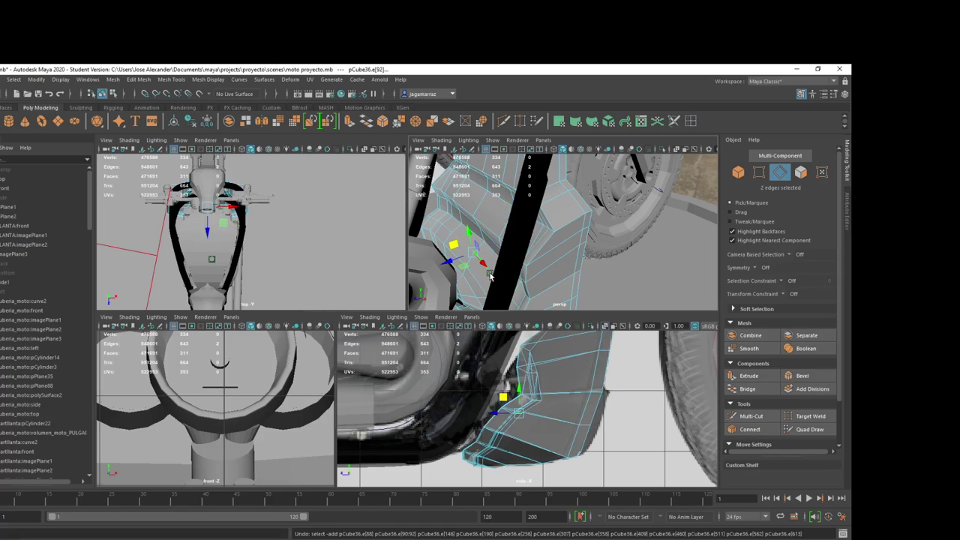
pyautogui.keyDown('alt'); pyautogui.moveTo(475, 279); pyautogui.dragTo(500, 293); pyautogui.keyUp('alt')
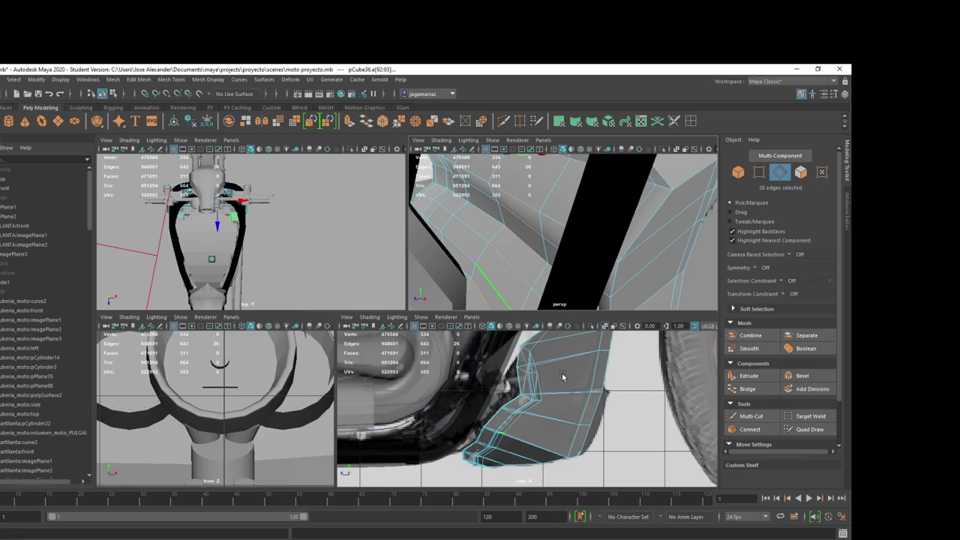
pyautogui.scroll(-3, 562, 376)
pyautogui.press('Delete')
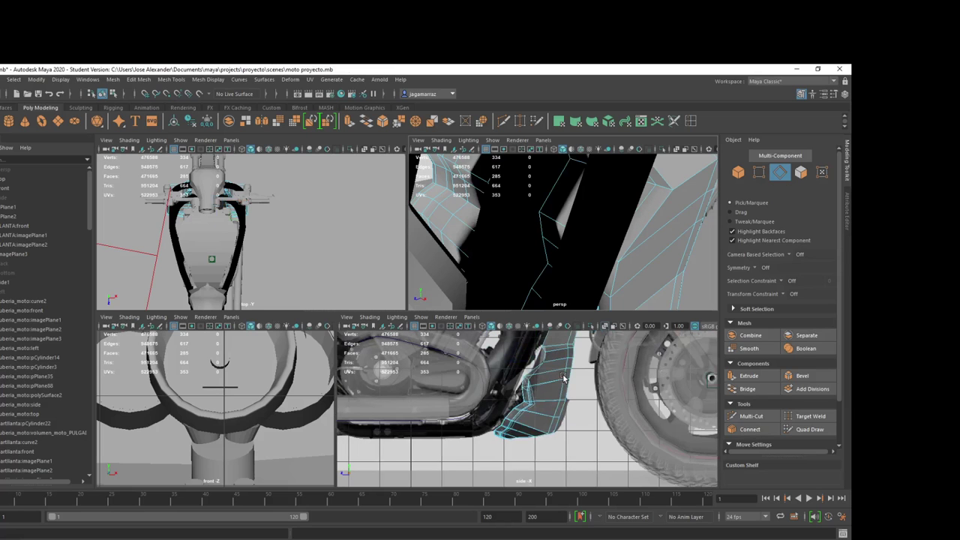
pyautogui.hotkey('ctrl', 'z')
# Step: Select a pair of edges on the panel from below, then return to Object Mode
pyautogui.keyDown('alt'); pyautogui.moveTo(555, 263); pyautogui.dragTo(508, 226); pyautogui.keyUp('alt')
pyautogui.moveTo(540, 260)
pyautogui.keyDown('alt'); pyautogui.mouseDown()
pyautogui.moveTo(585, 243)
pyautogui.moveTo(626, 276)
pyautogui.moveTo(572, 255)
pyautogui.moveTo(534, 263)
pyautogui.moveTo(501, 231)
pyautogui.moveTo(570, 253)
pyautogui.mouseUp(); pyautogui.keyUp('alt')
pyautogui.click(534, 262)
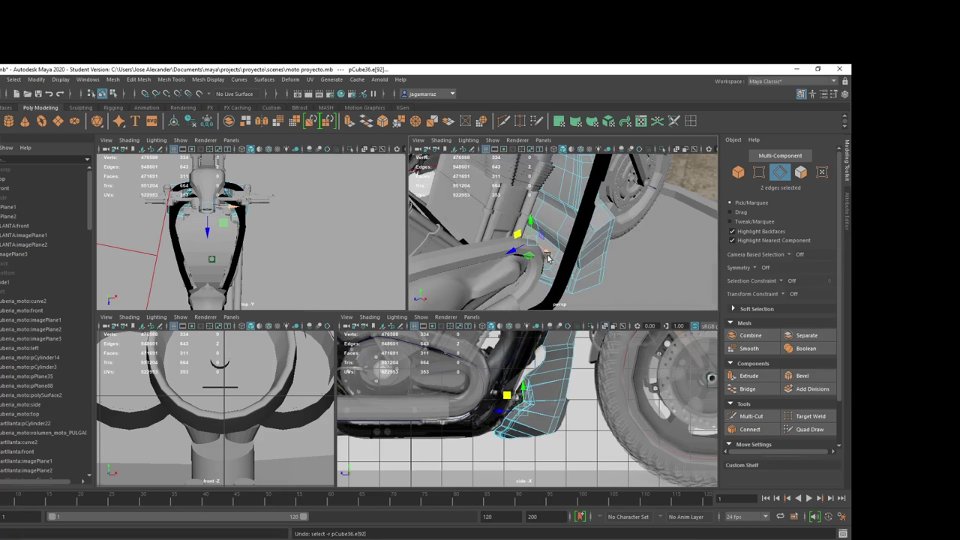
pyautogui.rightClick(555, 244)
pyautogui.click(591, 235)
# Step: Select the whole pCube36 side panel and zoom out to a wide view of the bike
pyautogui.scroll(-5, 562, 228)
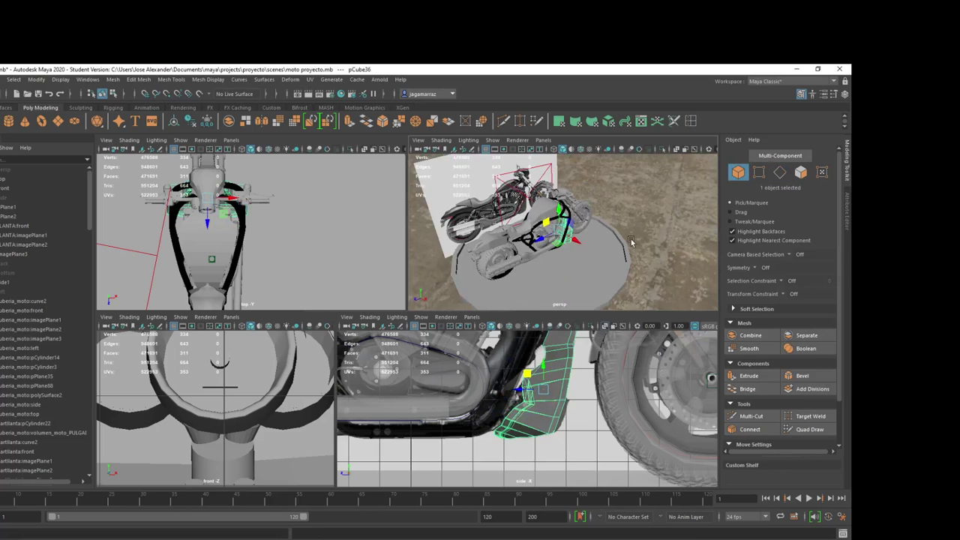
pyautogui.click(561, 225)
pyautogui.scroll(3, 561, 225)
pyautogui.scroll(3, 538, 216)
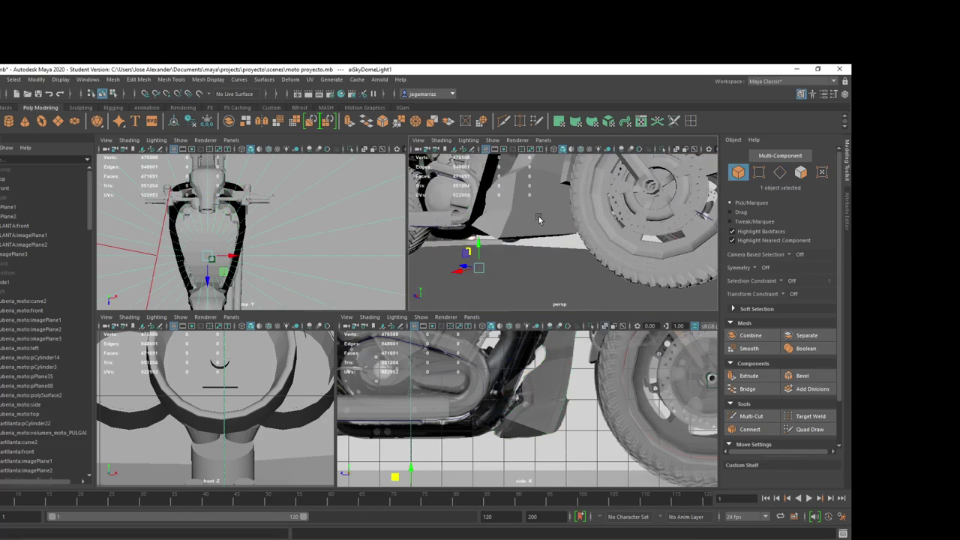
pyautogui.scroll(2, 541, 225)
pyautogui.scroll(2, 542, 228)
pyautogui.scroll(2, 562, 285)
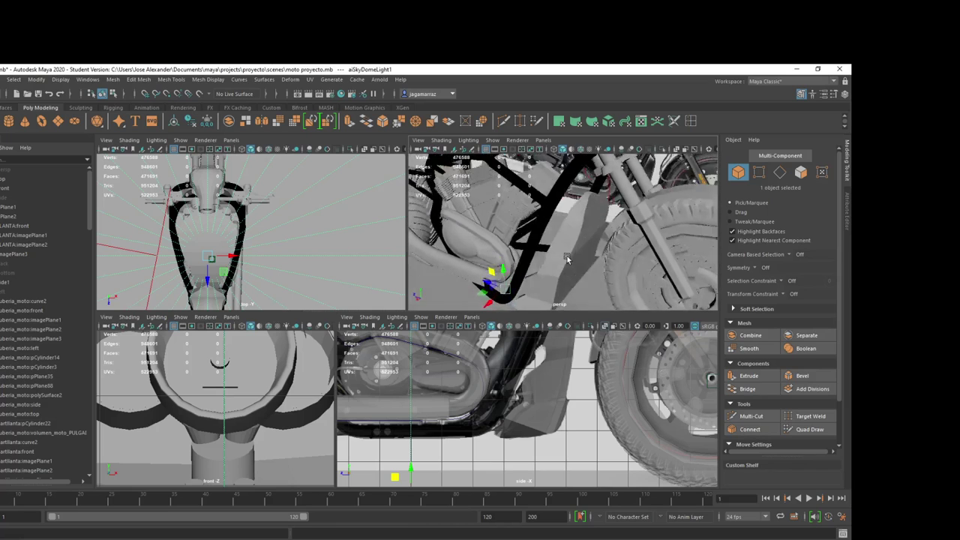
pyautogui.scroll(3, 600, 279)
pyautogui.scroll(3, 652, 270)
pyautogui.moveTo(668, 268)
pyautogui.keyDown('alt'); pyautogui.mouseDown()
pyautogui.moveTo(537, 232)
pyautogui.moveTo(546, 242)
pyautogui.mouseUp(); pyautogui.keyUp('alt')
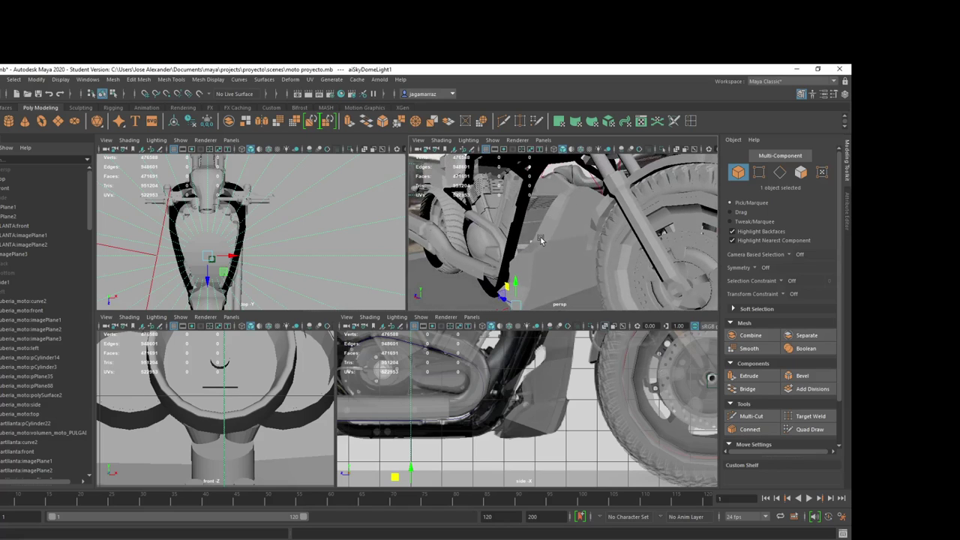
pyautogui.keyDown('alt'); pyautogui.moveTo(536, 256); pyautogui.dragTo(527, 265); pyautogui.keyUp('alt')
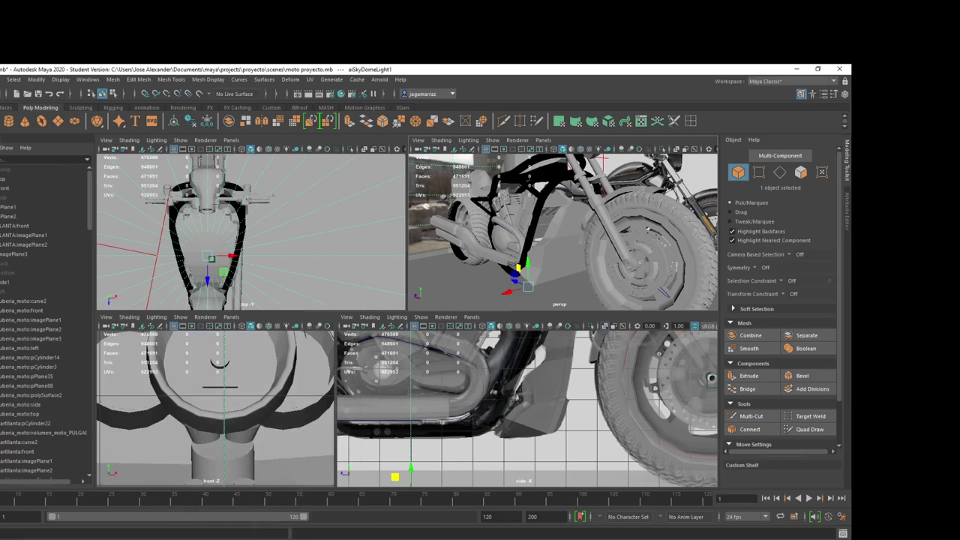
# Step: Minimize the OBS recorder and switch to Chrome's NORAGAMI RAP YouTube tab
pyautogui.hotkey('alt', 'Tab')
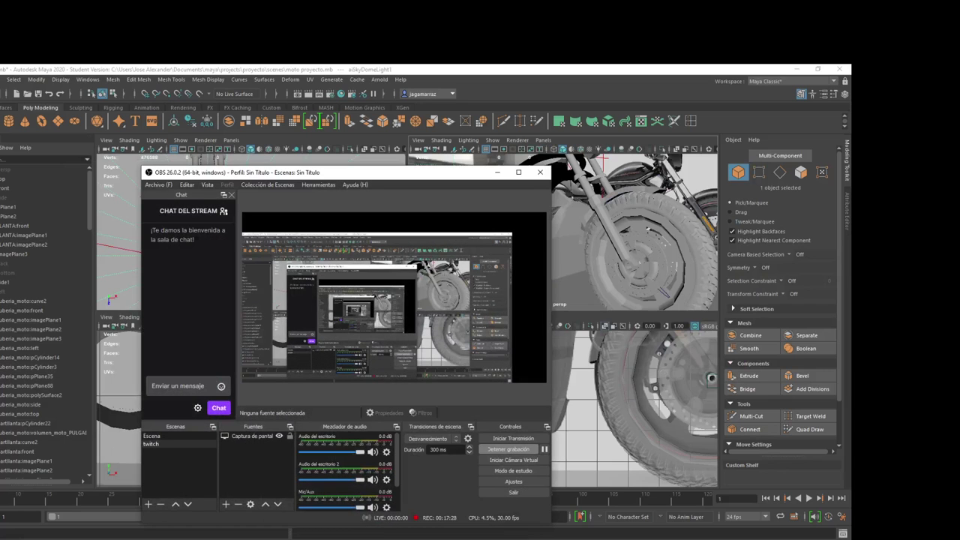
pyautogui.hotkey('alt', 'Tab')
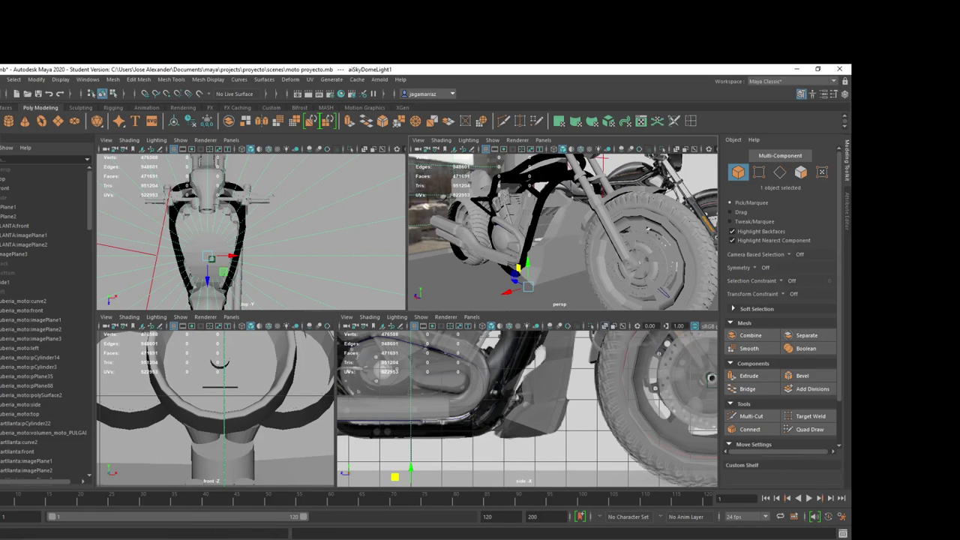
pyautogui.hotkey('alt', 'Tab')
pyautogui.click(98, 71)
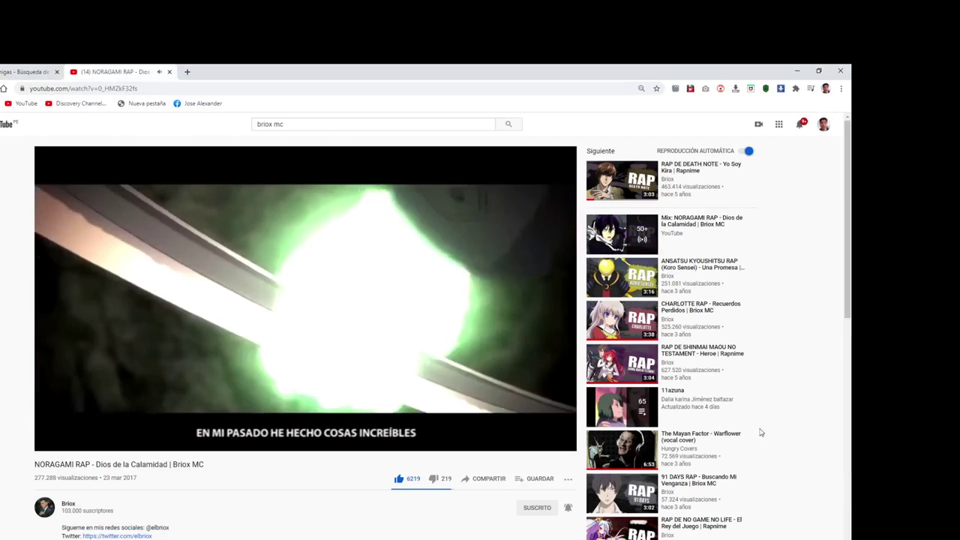
# Step: Check YouTube notifications, then play 'The Mayan Factor - Warflower (vocal cover)' from Up next
pyautogui.click(800, 125)
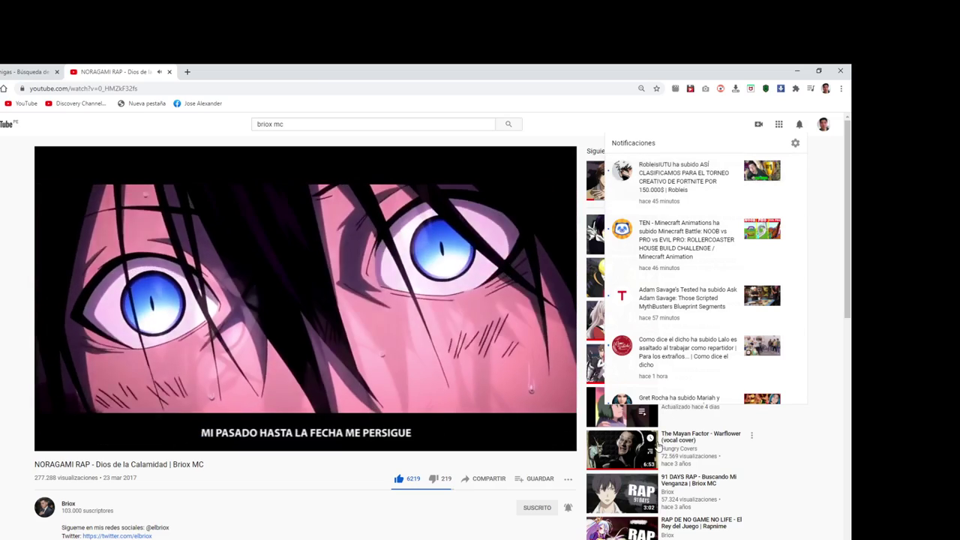
pyautogui.click(623, 383)
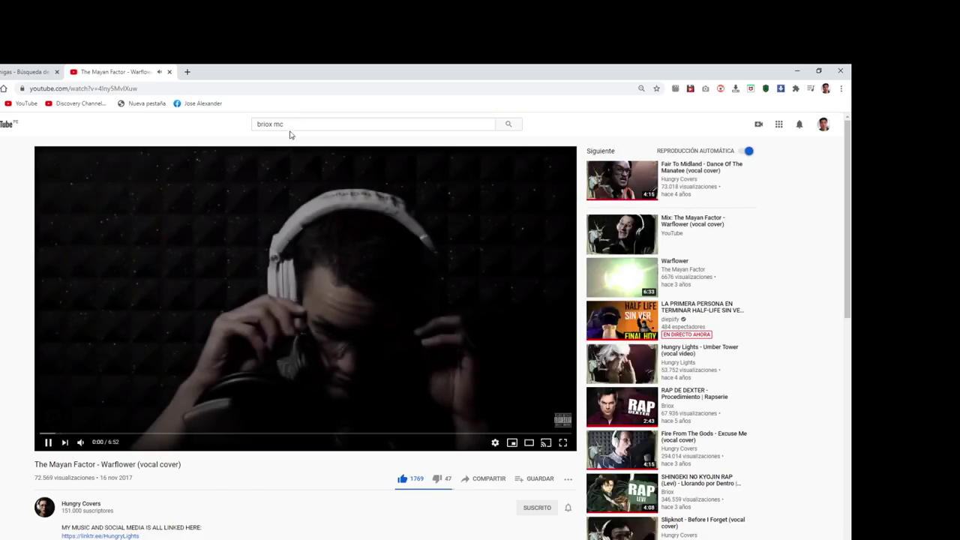
# Step: Replace the search text and search YouTube for the 'songs of the swarm' suggestion
pyautogui.click(290, 124)
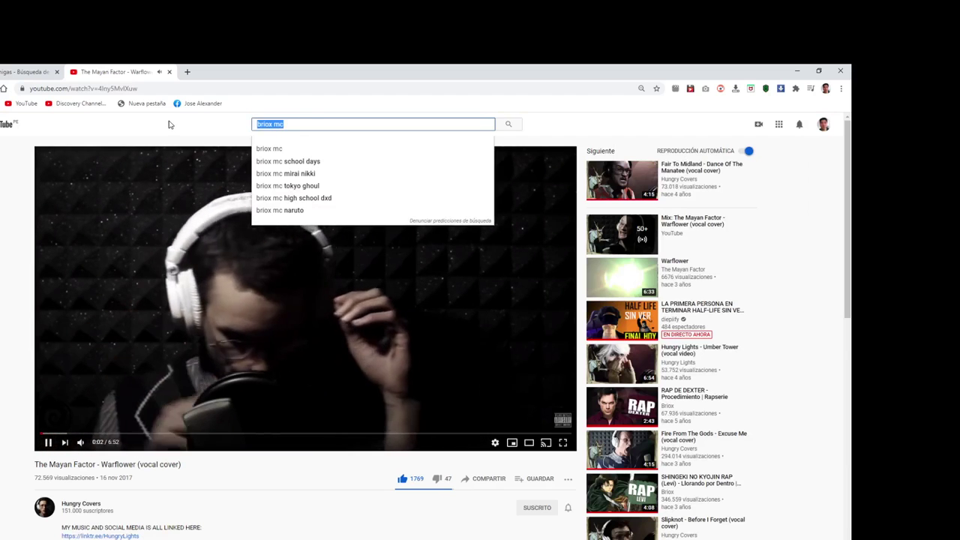
pyautogui.write('alex')
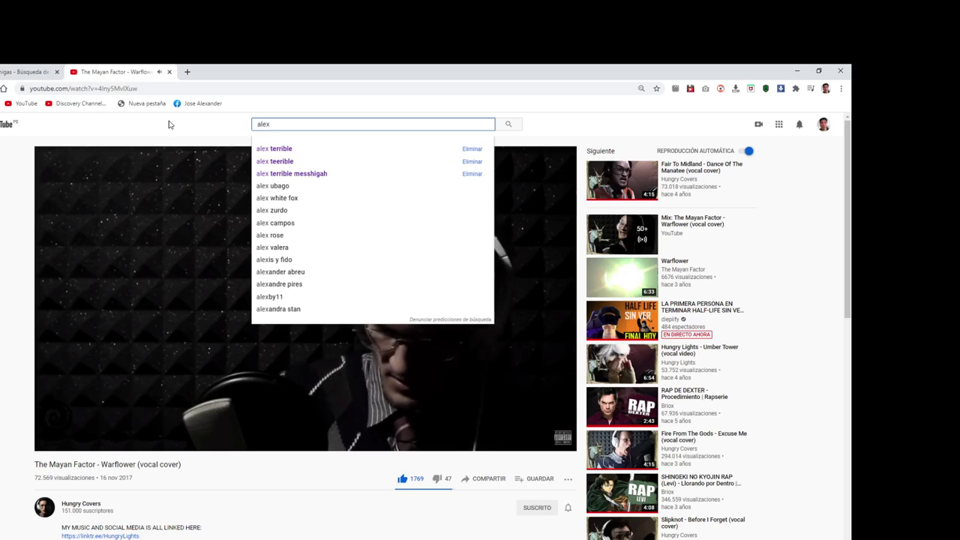
pyautogui.press('BackSpace')
pyautogui.press('BackSpace')
pyautogui.press('BackSpace')
pyautogui.write('sings ')
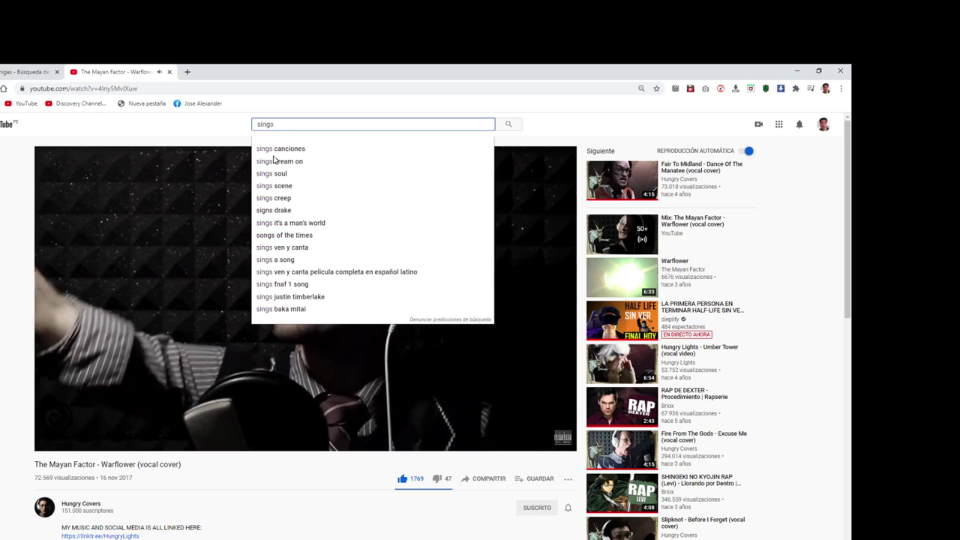
pyautogui.write('of the swarm')
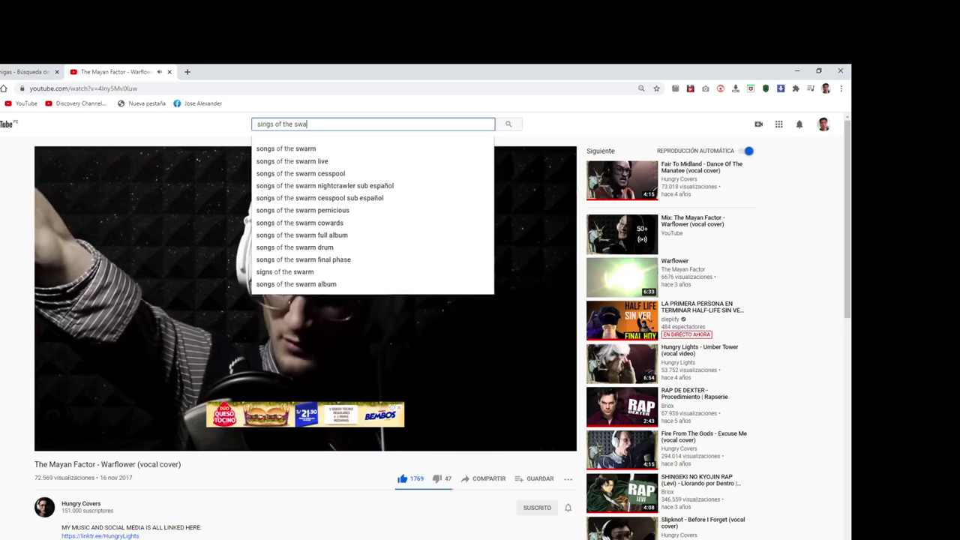
pyautogui.click(293, 148)
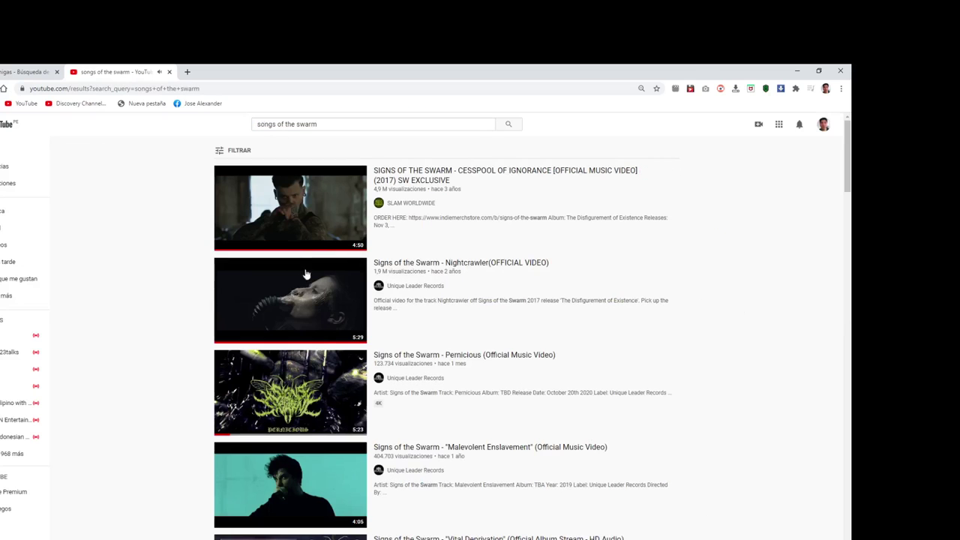
# Step: Scroll the 'songs of the swarm' results and begin appending 'vocal cover' to the query
pyautogui.scroll(-2, 312, 360)
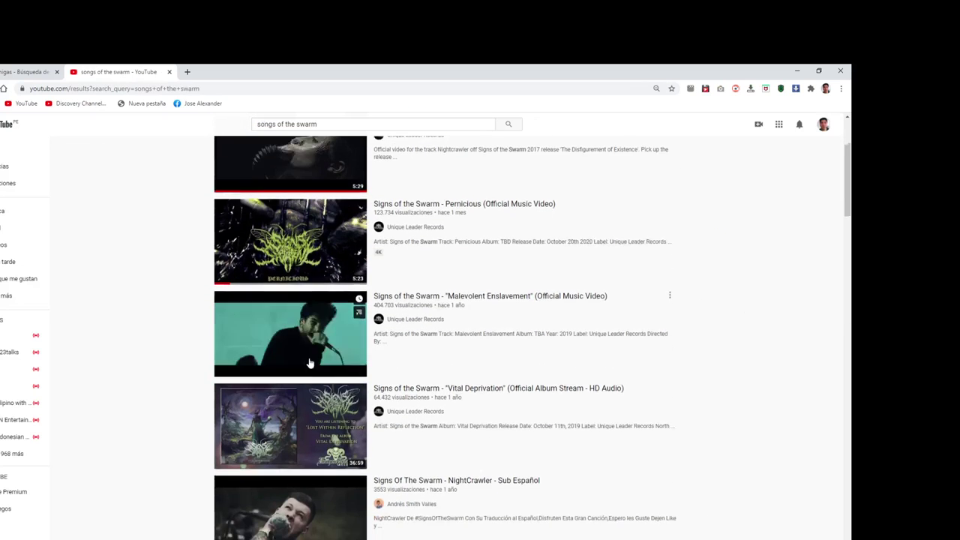
pyautogui.scroll(-1, 308, 372)
pyautogui.scroll(-2, 304, 381)
pyautogui.scroll(-1, 304, 381)
pyautogui.scroll(3, 330, 225)
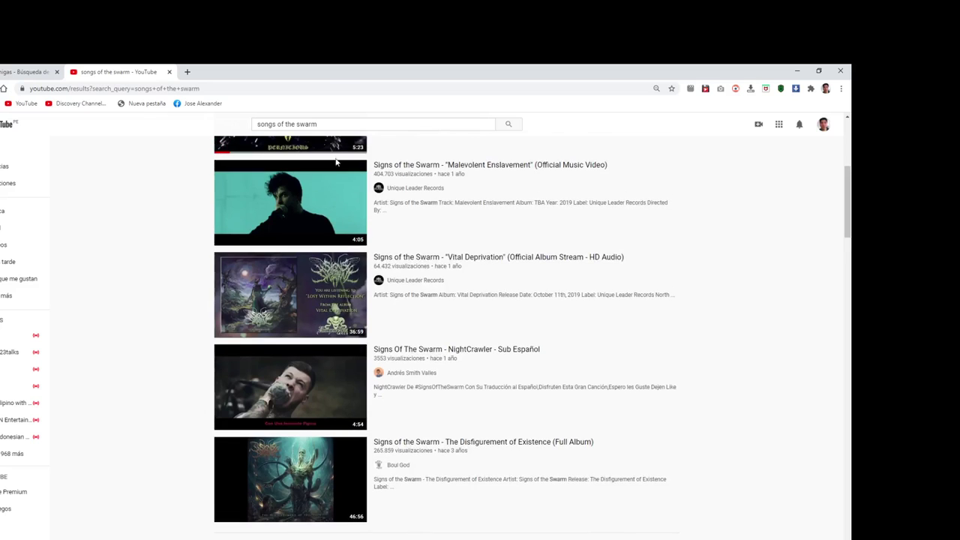
pyautogui.click(349, 124)
pyautogui.write('vocal cover')
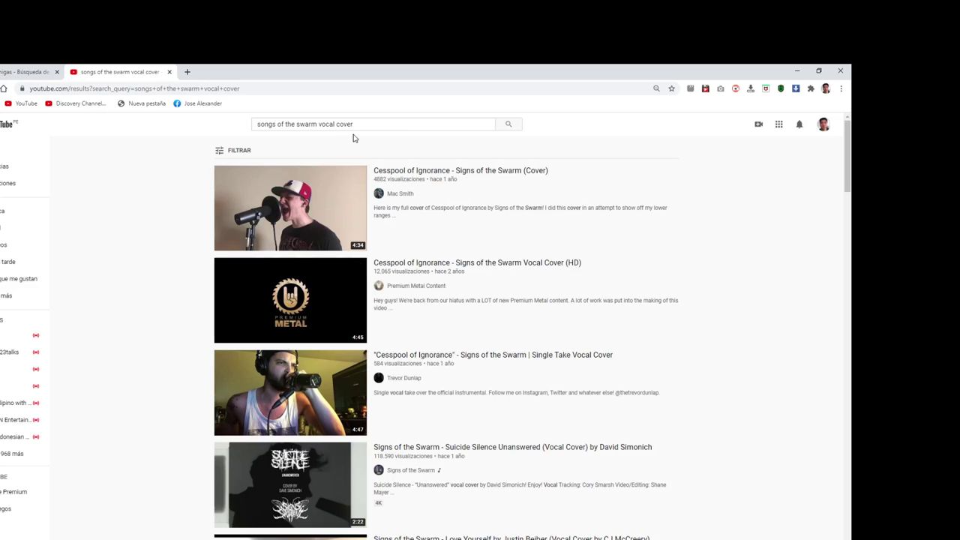
pyautogui.scroll(-4, 354, 138)
pyautogui.scroll(-1, 353, 225)
pyautogui.scroll(-2, 353, 292)
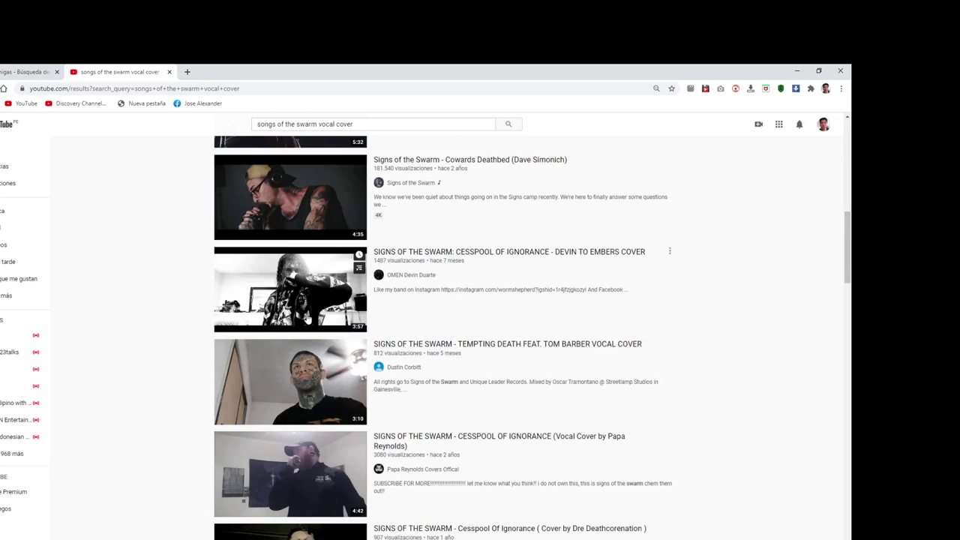
pyautogui.scroll(-2, 304, 326)
pyautogui.scroll(-1, 302, 335)
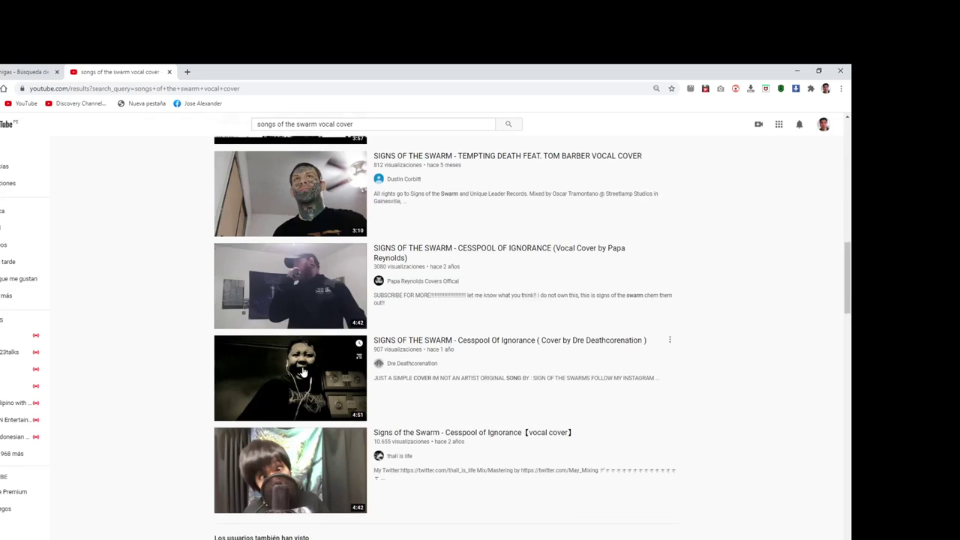
pyautogui.scroll(-3, 303, 372)
pyautogui.scroll(-2, 304, 374)
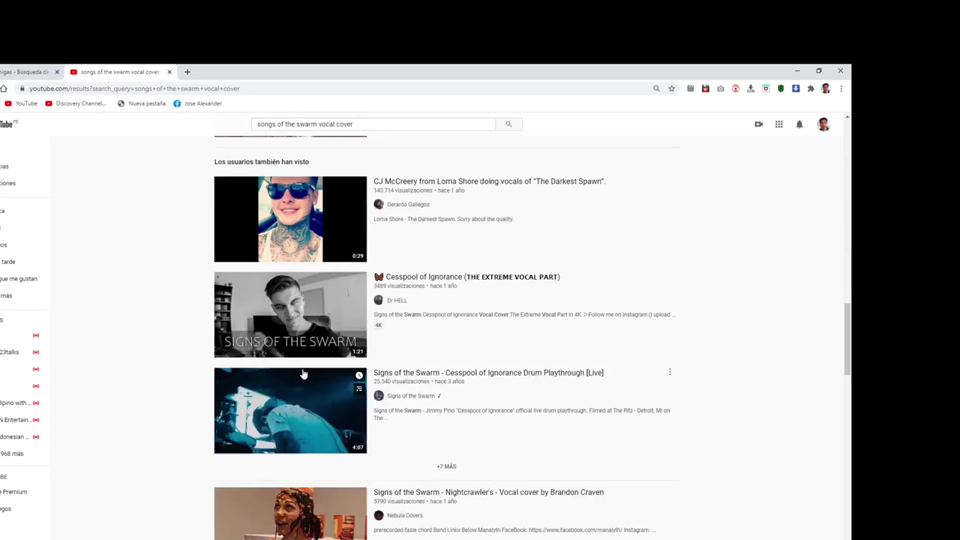
pyautogui.scroll(1, 303, 373)
pyautogui.scroll(-2, 300, 352)
pyautogui.scroll(1, 296, 322)
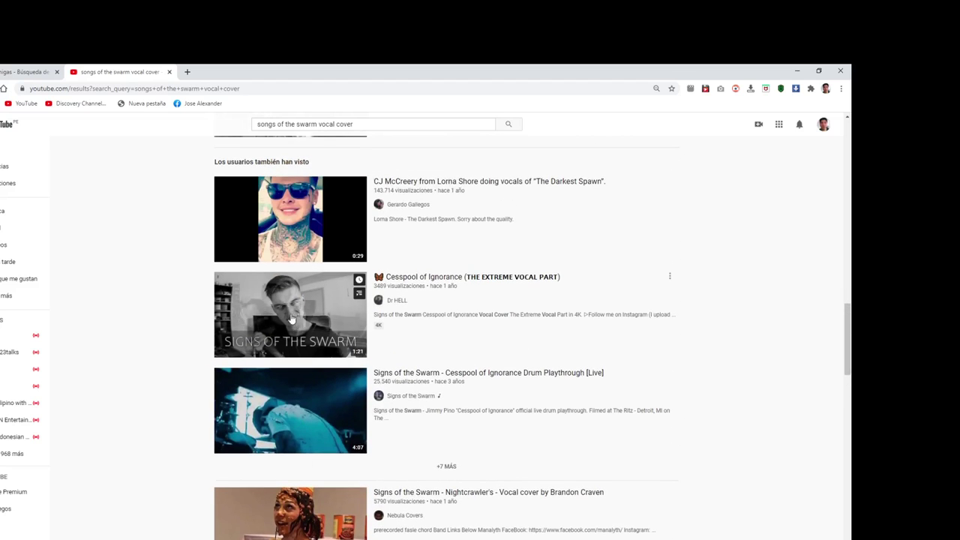
pyautogui.scroll(-2, 292, 318)
pyautogui.scroll(-2, 291, 318)
pyautogui.scroll(3, 291, 317)
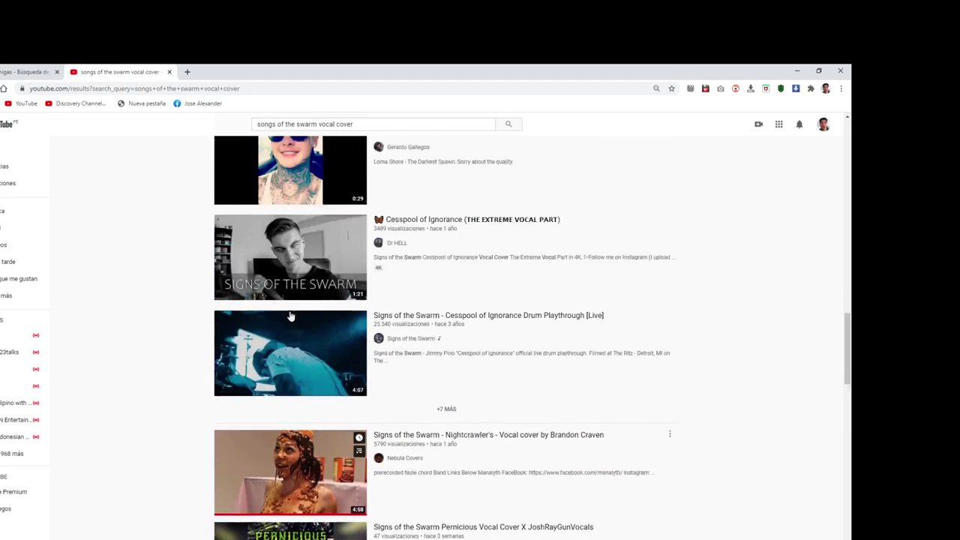
pyautogui.scroll(1, 291, 316)
pyautogui.scroll(-1, 287, 296)
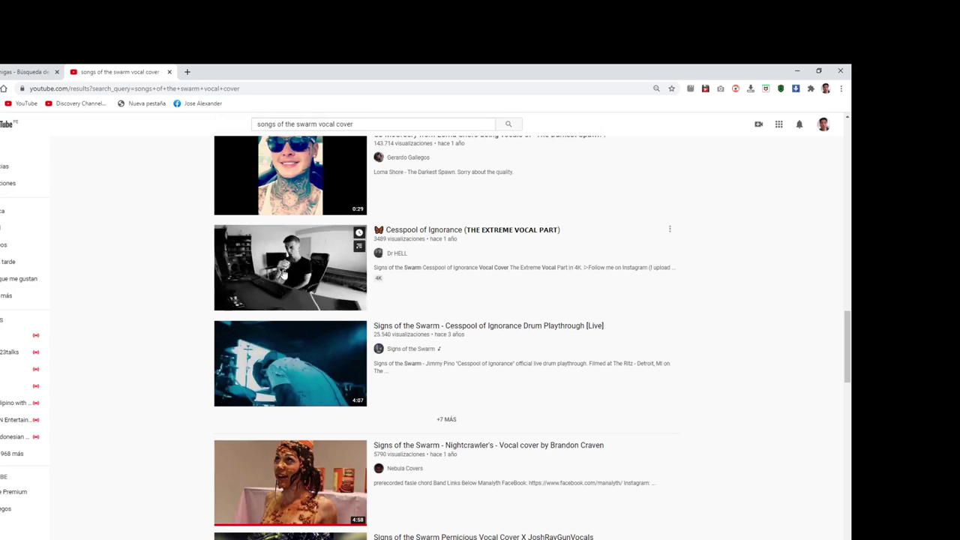
pyautogui.scroll(-3, 225, 279)
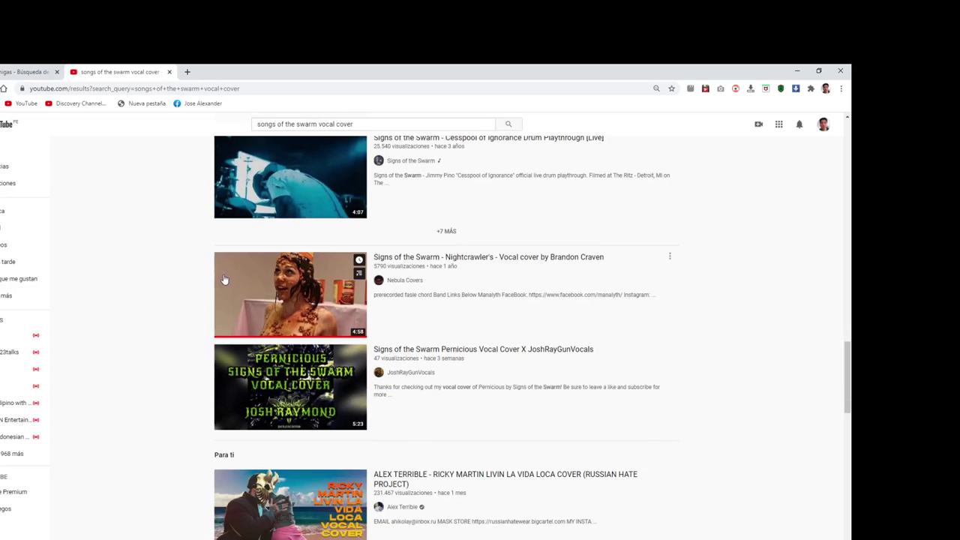
pyautogui.scroll(-3, 224, 279)
pyautogui.scroll(-2, 218, 290)
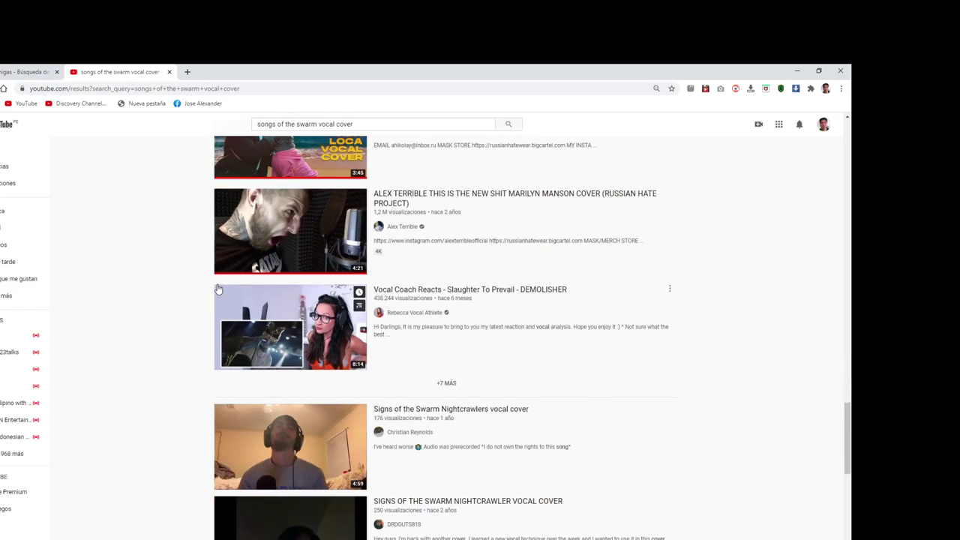
pyautogui.scroll(-3, 295, 373)
pyautogui.scroll(-1, 296, 374)
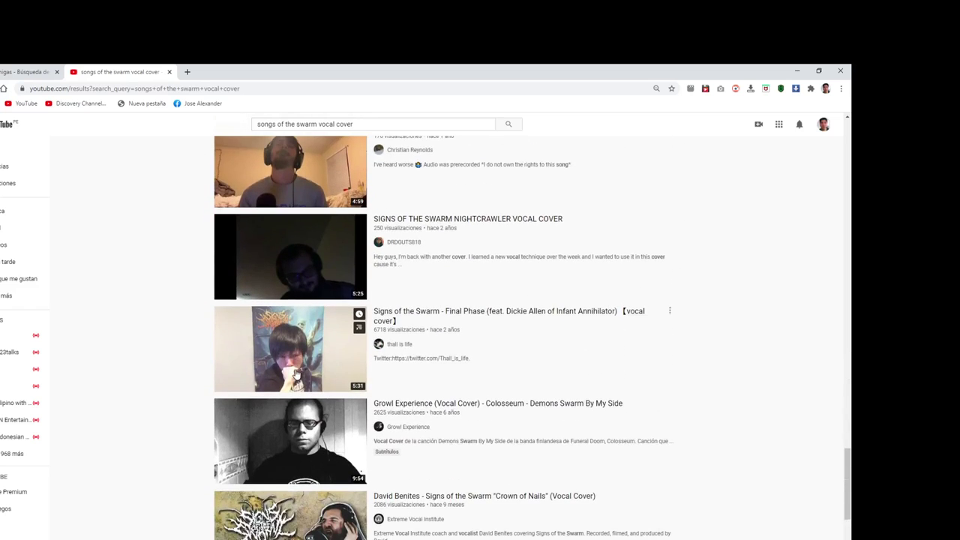
pyautogui.scroll(-1, 296, 374)
pyautogui.scroll(3, 295, 373)
pyautogui.scroll(-5, 296, 374)
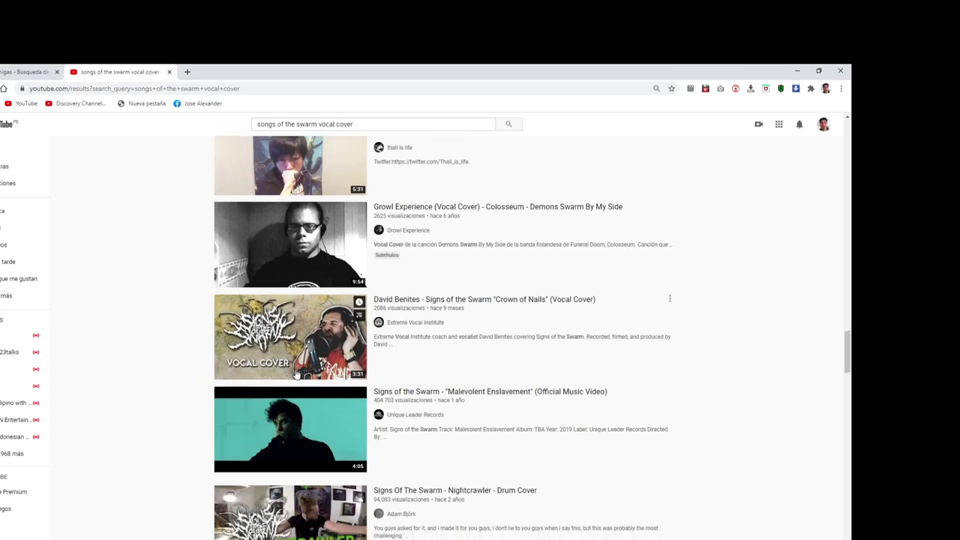
pyautogui.scroll(-1, 296, 374)
pyautogui.scroll(-2, 298, 355)
pyautogui.scroll(-2, 297, 355)
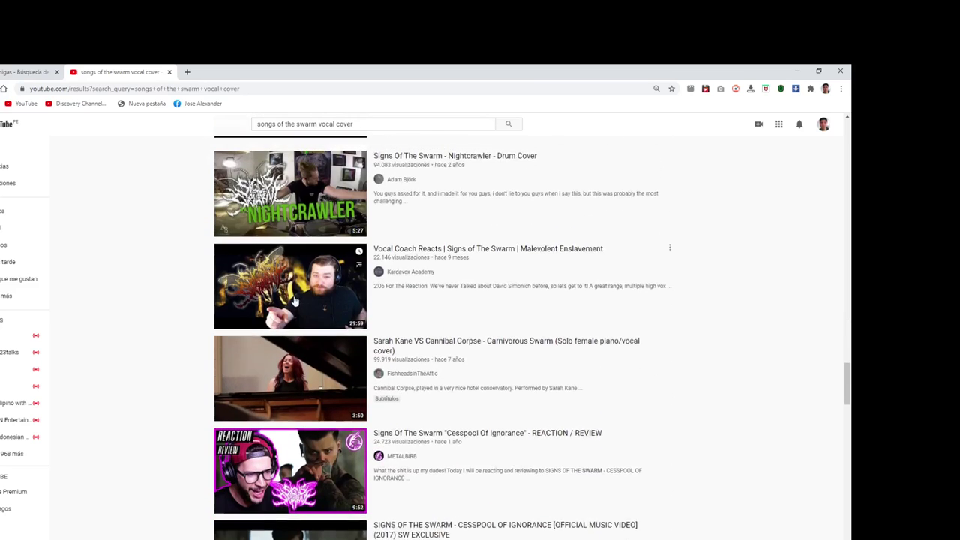
pyautogui.scroll(1, 289, 300)
pyautogui.scroll(-3, 288, 299)
pyautogui.moveTo(291, 297)
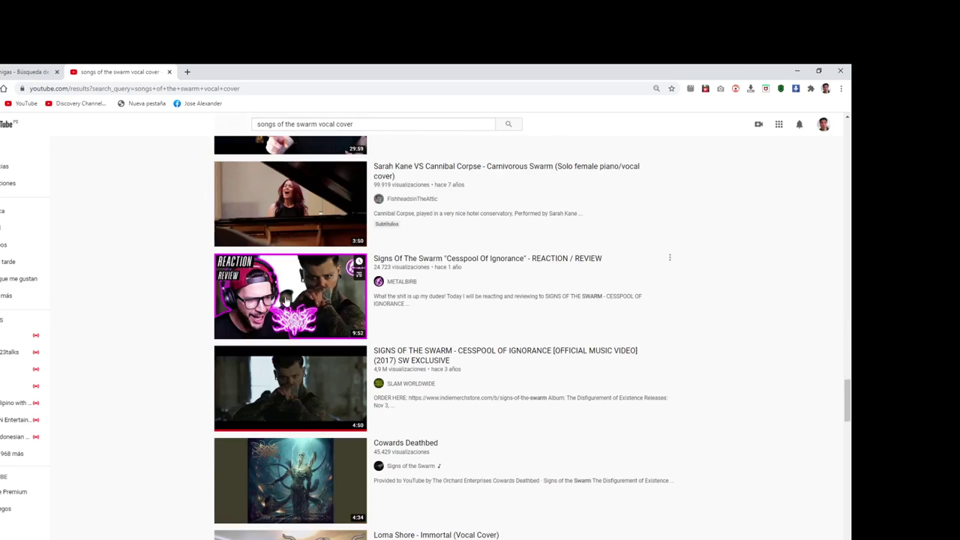
pyautogui.scroll(-3, 284, 309)
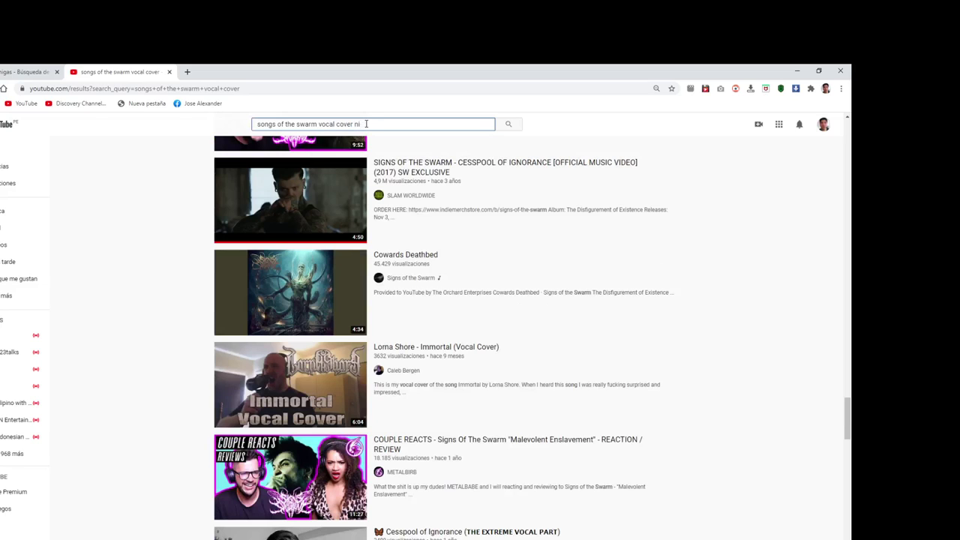
pyautogui.scroll(5, 361, 219)
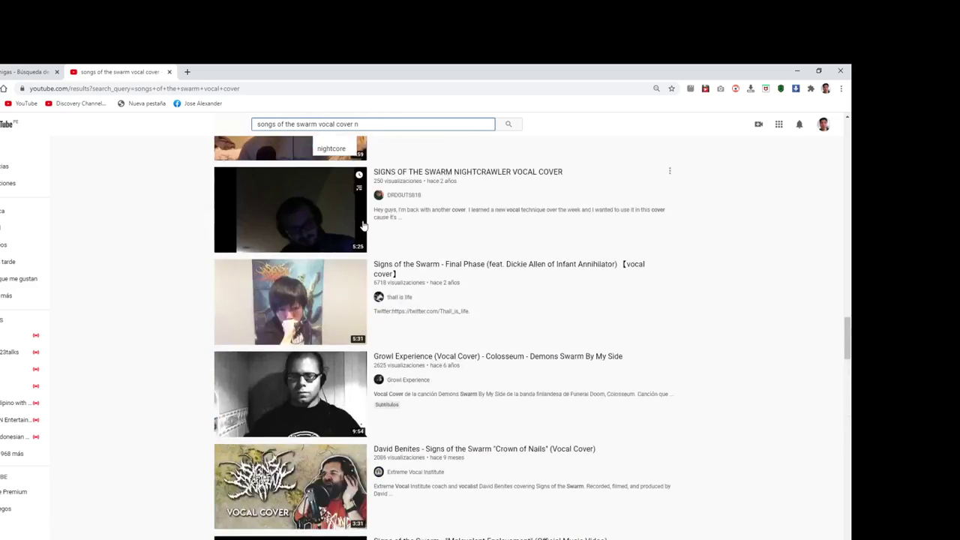
pyautogui.scroll(5, 360, 220)
pyautogui.scroll(5, 361, 219)
pyautogui.scroll(5, 361, 220)
pyautogui.scroll(5, 361, 220)
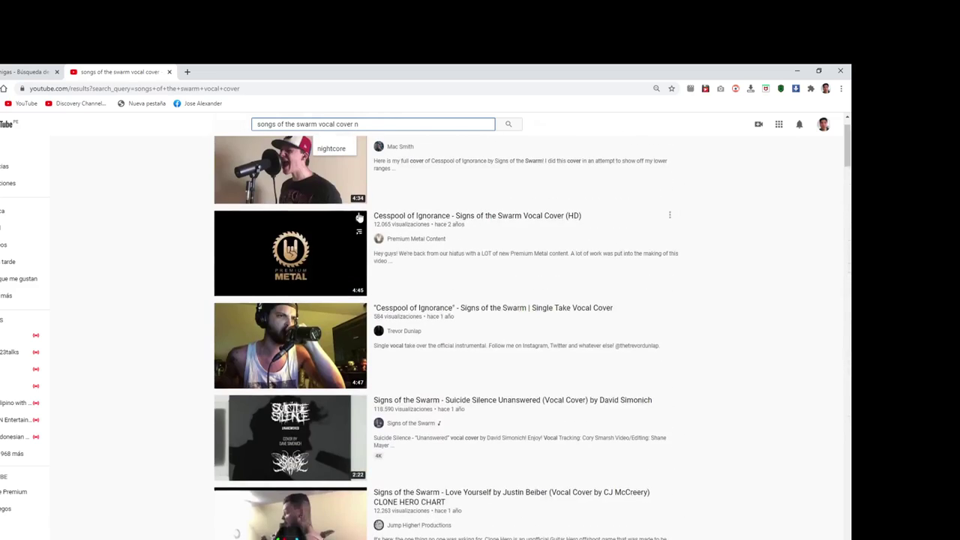
pyautogui.scroll(3, 360, 220)
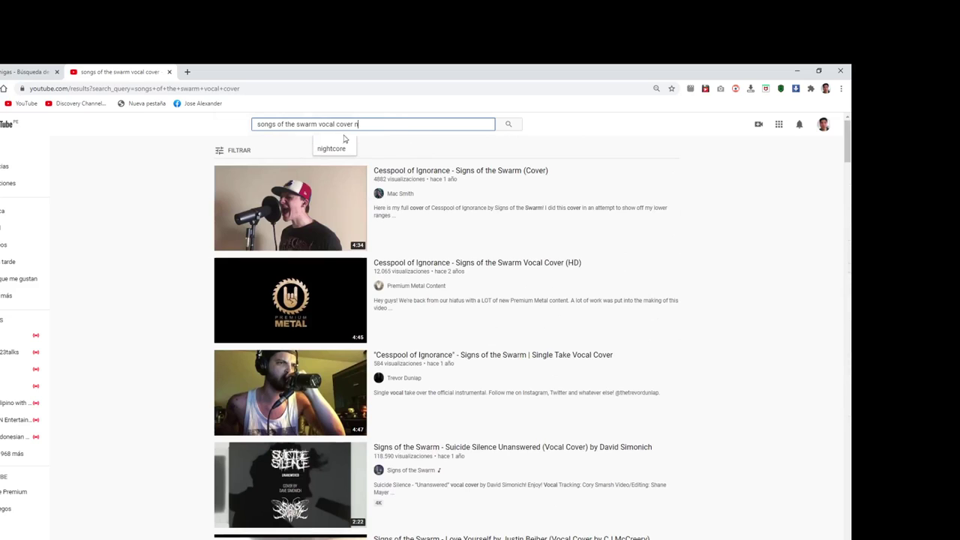
pyautogui.moveTo(290, 208)
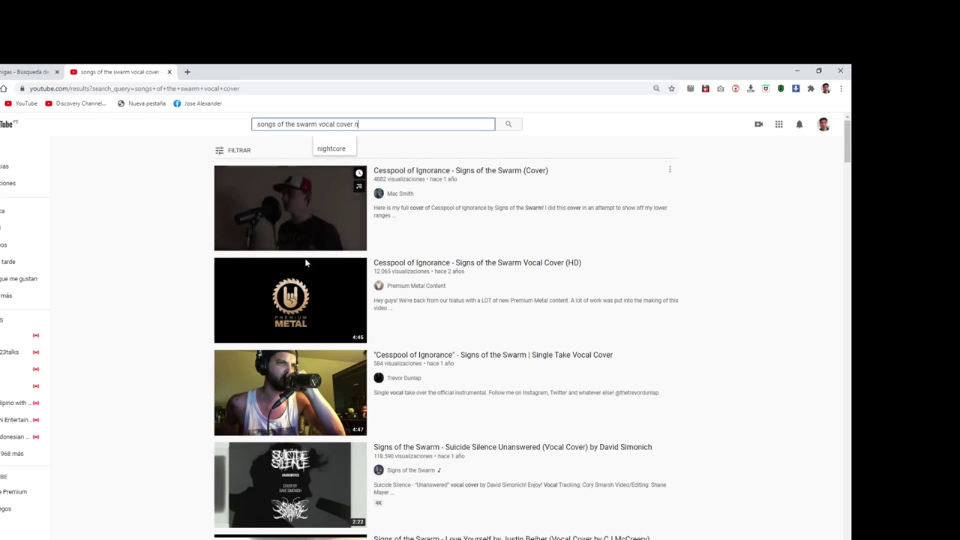
pyautogui.scroll(-4, 305, 270)
pyautogui.scroll(-3, 306, 279)
pyautogui.scroll(-1, 306, 279)
pyautogui.scroll(-3, 305, 279)
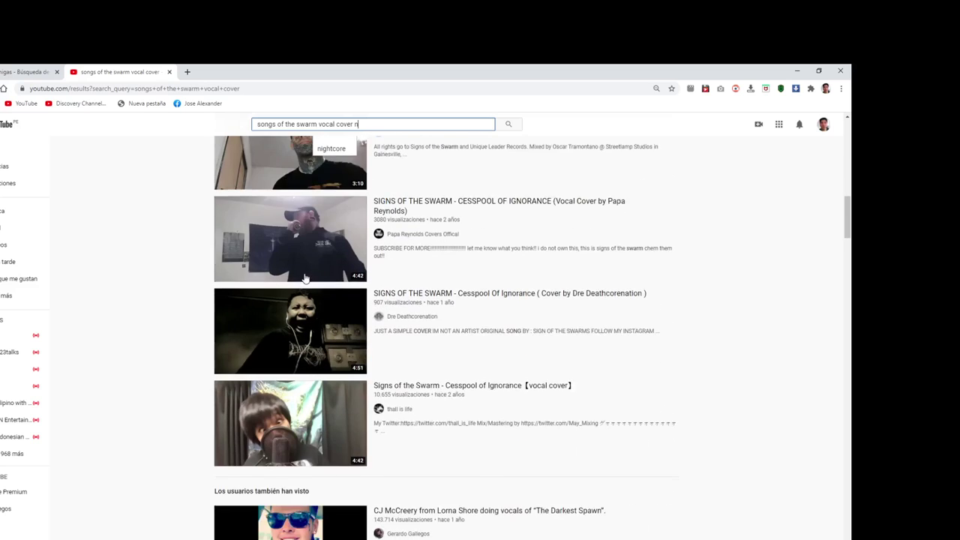
pyautogui.scroll(-2, 301, 282)
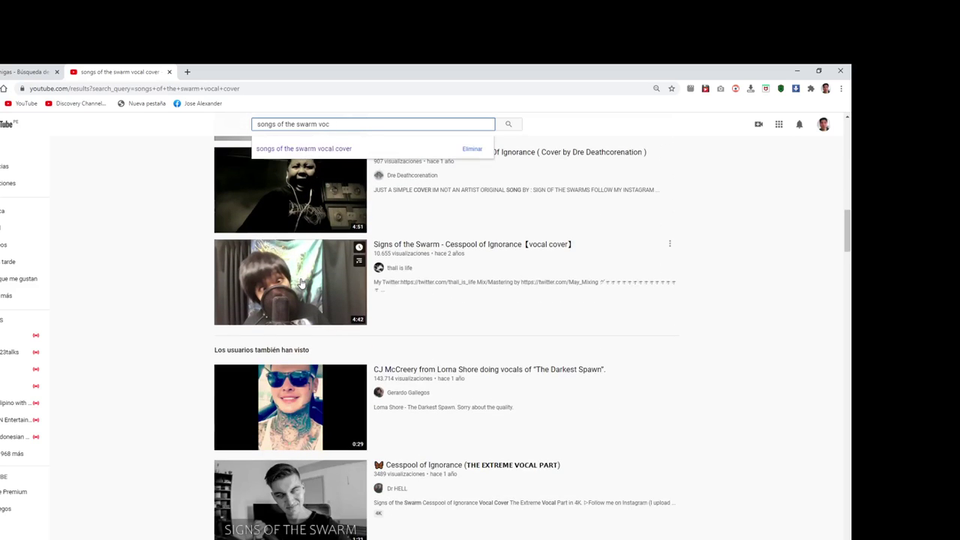
# Step: Fix the query's last letter and run the 'cesspool sub español' search suggestion
pyautogui.press('BackSpace')
pyautogui.write('c')
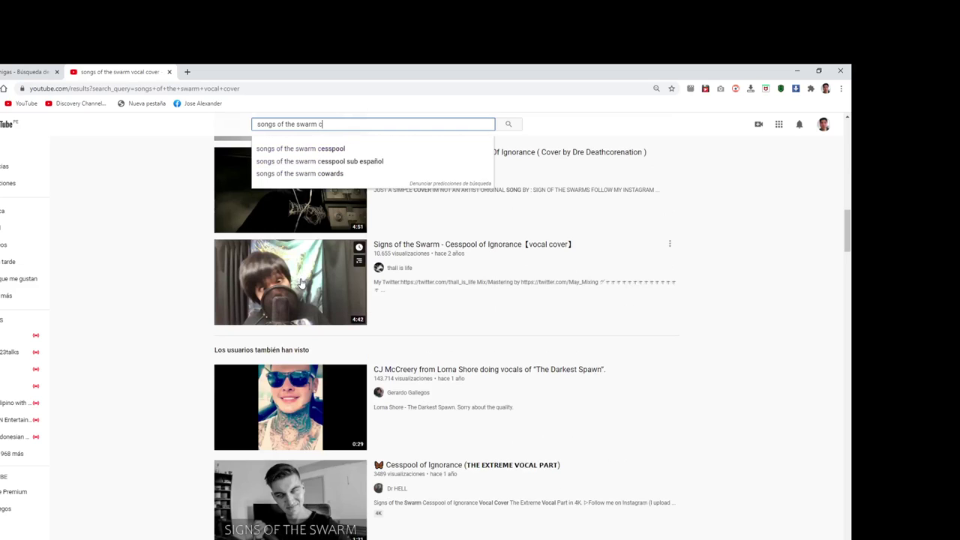
pyautogui.press('BackSpace')
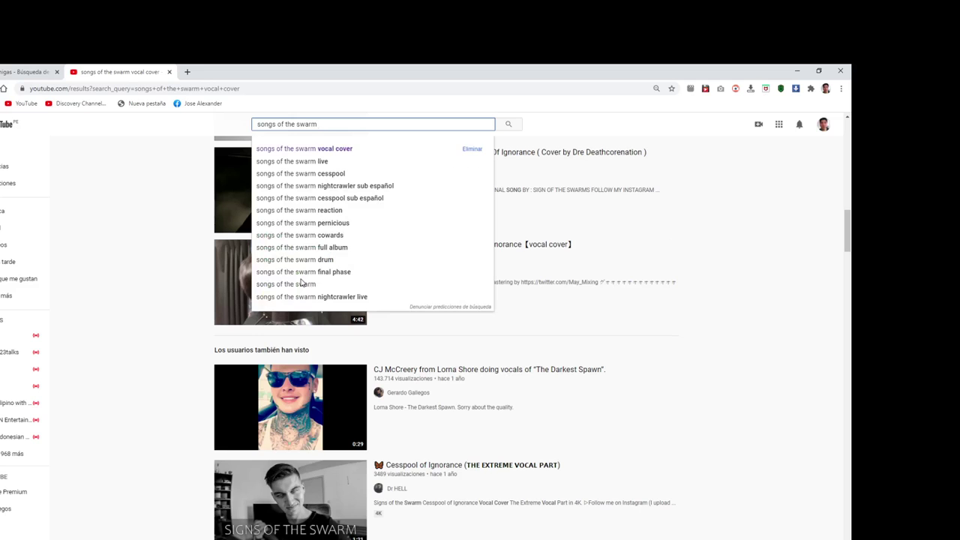
pyautogui.click(354, 199)
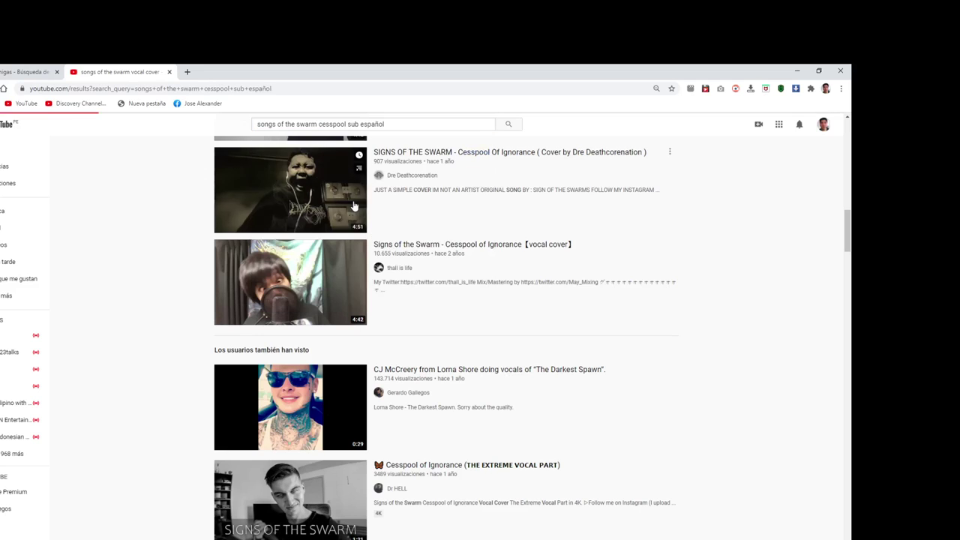
# Step: Search 'songs of the swarm final phase' and open the Final Phase dual vocal cover video
pyautogui.moveTo(391, 125); pyautogui.dragTo(328, 133)
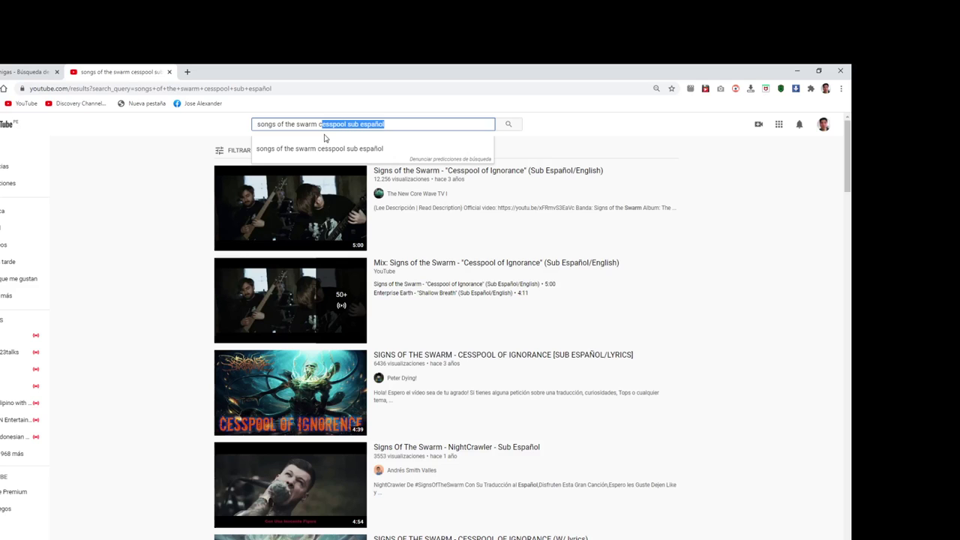
pyautogui.press('BackSpace')
pyautogui.press('BackSpace')
pyautogui.write('fina')
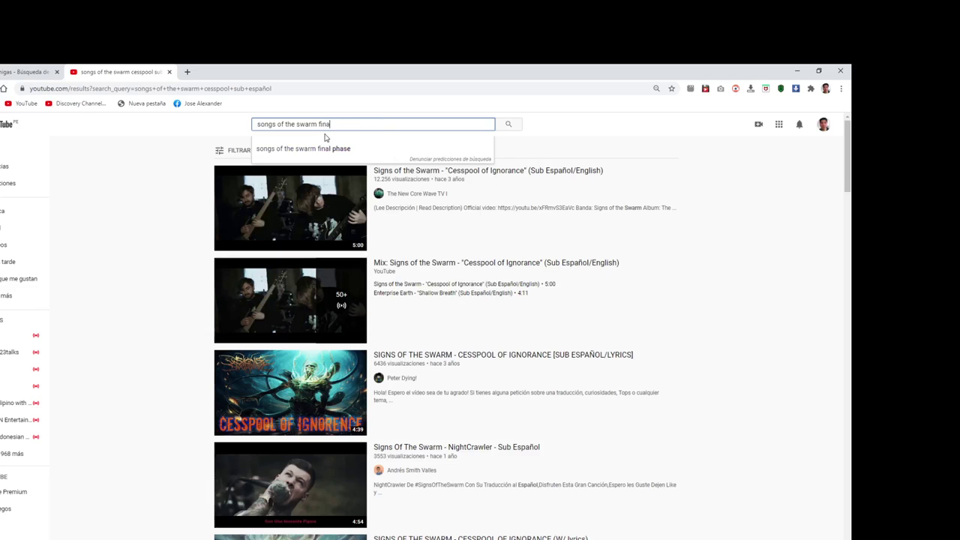
pyautogui.click(325, 147)
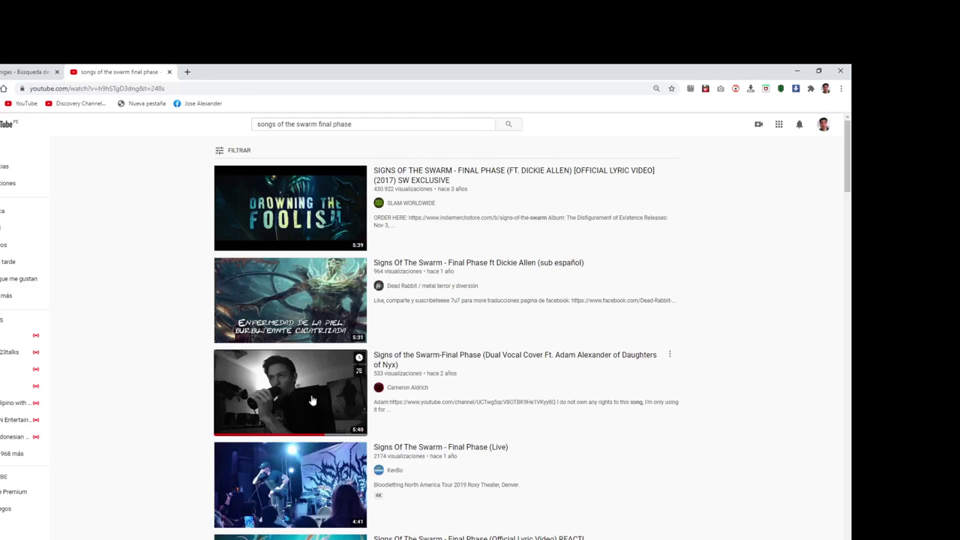
pyautogui.click(313, 400)
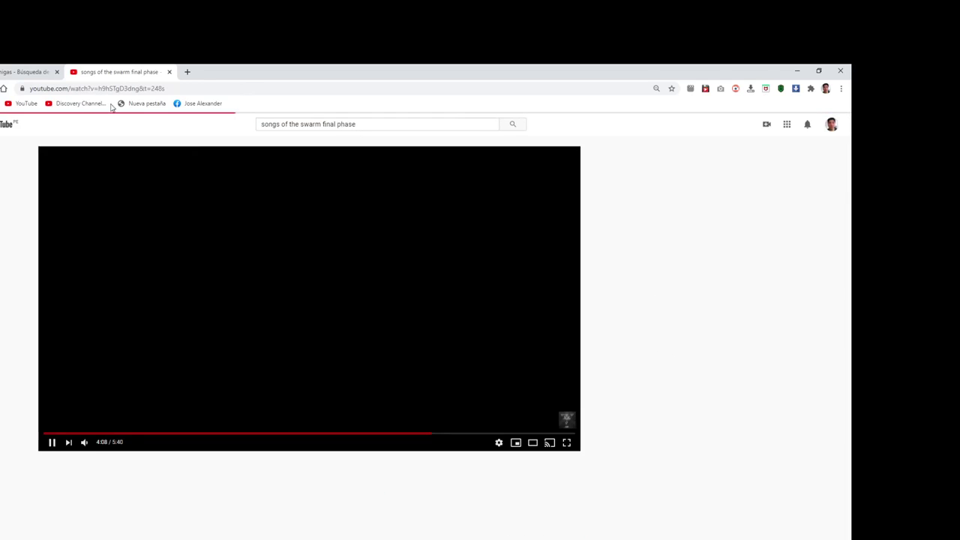
# Step: Minimize the browser, confirm OBS is still recording and minimize it, and toggle the YouTube playback
pyautogui.click(799, 72)
pyautogui.hotkey('alt', 'Tab')
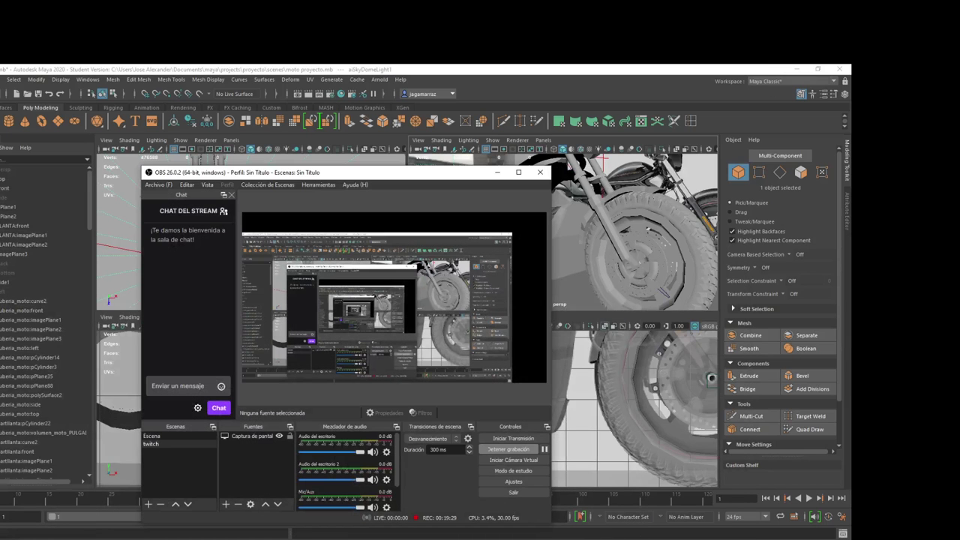
pyautogui.hotkey('alt', 'Tab')
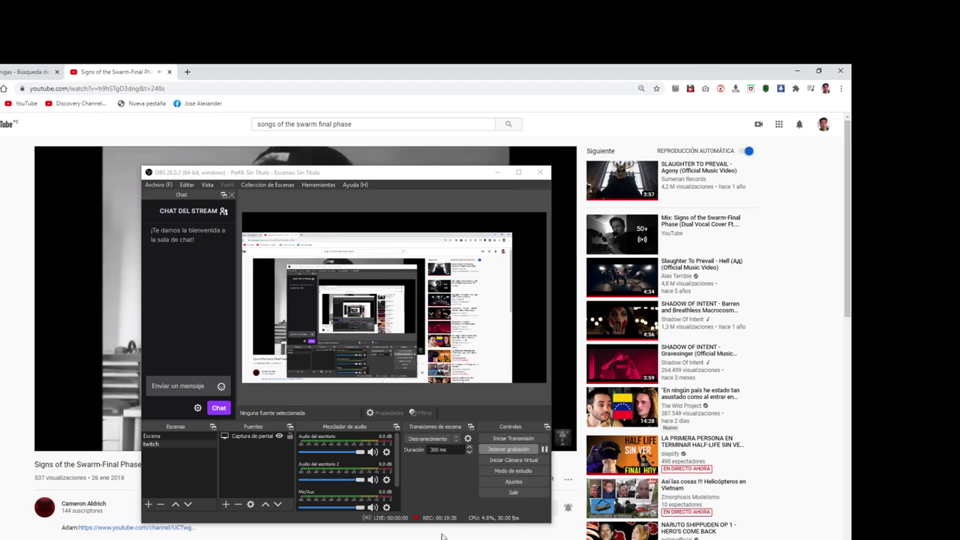
pyautogui.click(497, 175)
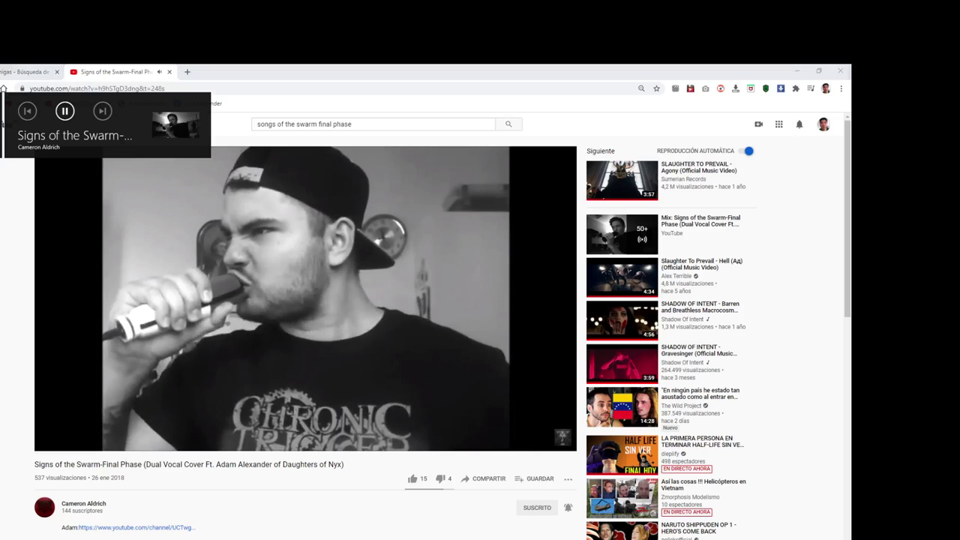
pyautogui.hotkey('alt', 'Tab')
pyautogui.hotkey('alt', 'Tab')
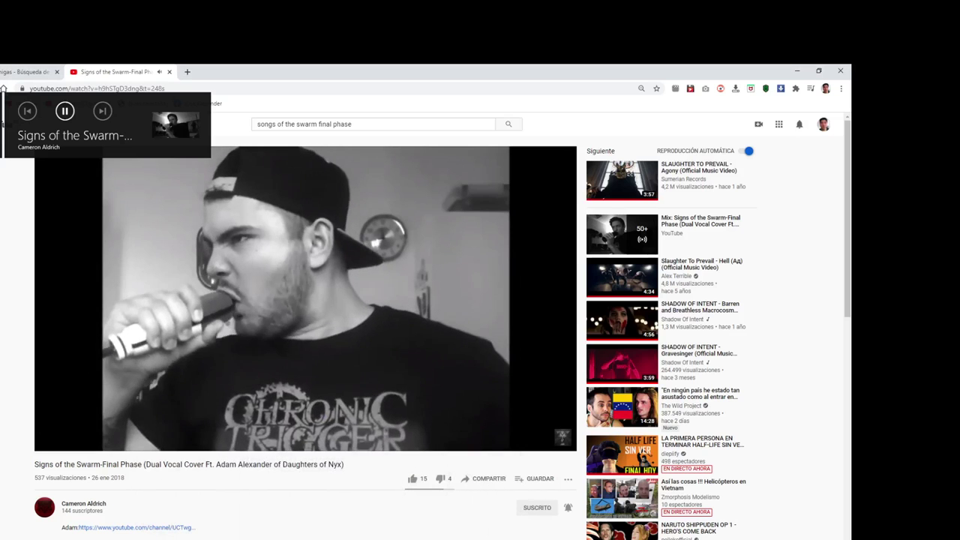
# Step: Orbit Maya's perspective view to a low side angle of the motorcycle and bring up the engine reference photo
pyautogui.click(233, 514)
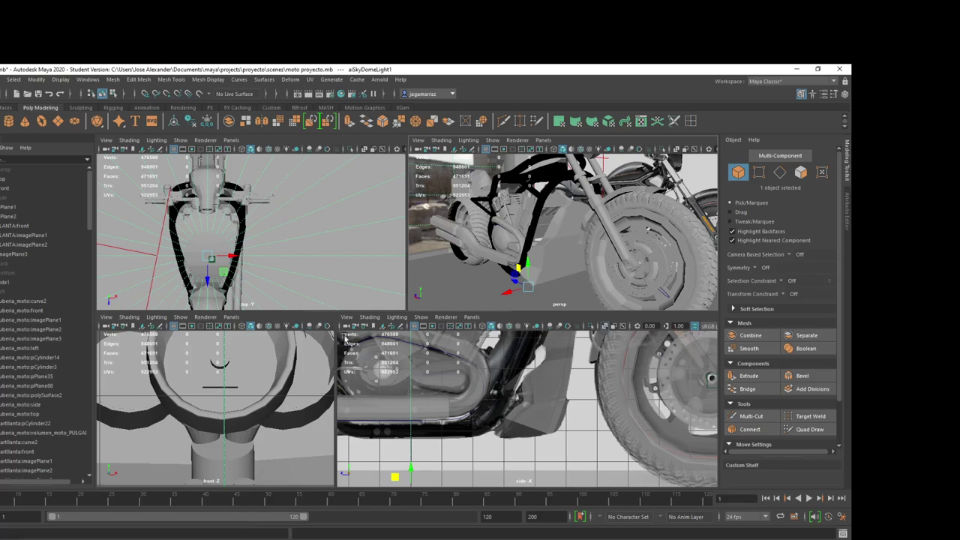
pyautogui.scroll(-2, 499, 262)
pyautogui.moveTo(540, 262)
pyautogui.keyDown('alt'); pyautogui.mouseDown()
pyautogui.moveTo(567, 279)
pyautogui.moveTo(516, 274)
pyautogui.moveTo(552, 259)
pyautogui.moveTo(591, 297)
pyautogui.mouseUp(); pyautogui.keyUp('alt')
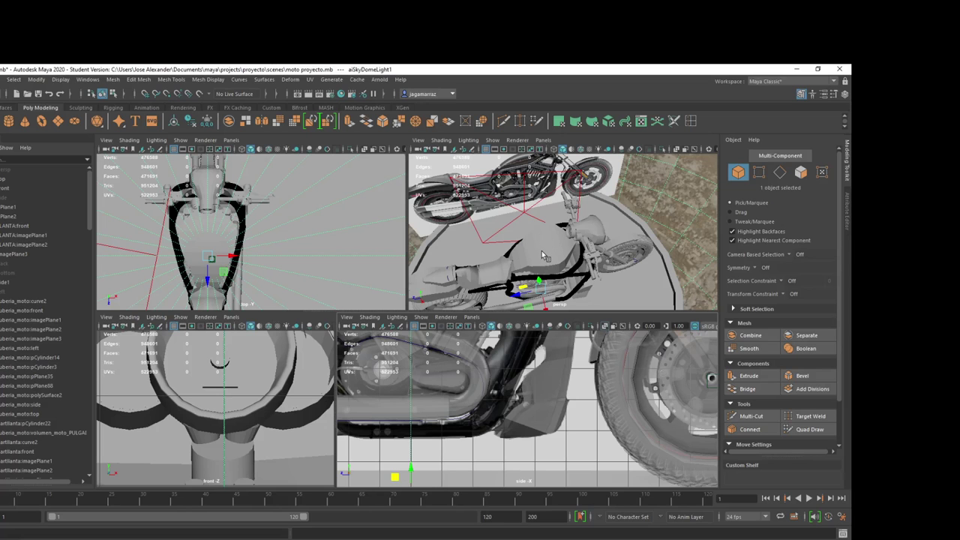
pyautogui.moveTo(541, 251)
pyautogui.keyDown('alt'); pyautogui.mouseDown()
pyautogui.moveTo(562, 253)
pyautogui.moveTo(542, 237)
pyautogui.moveTo(636, 247)
pyautogui.moveTo(547, 231)
pyautogui.moveTo(559, 321)
pyautogui.mouseUp(); pyautogui.keyUp('alt')
pyautogui.hotkey('alt', 'Tab')
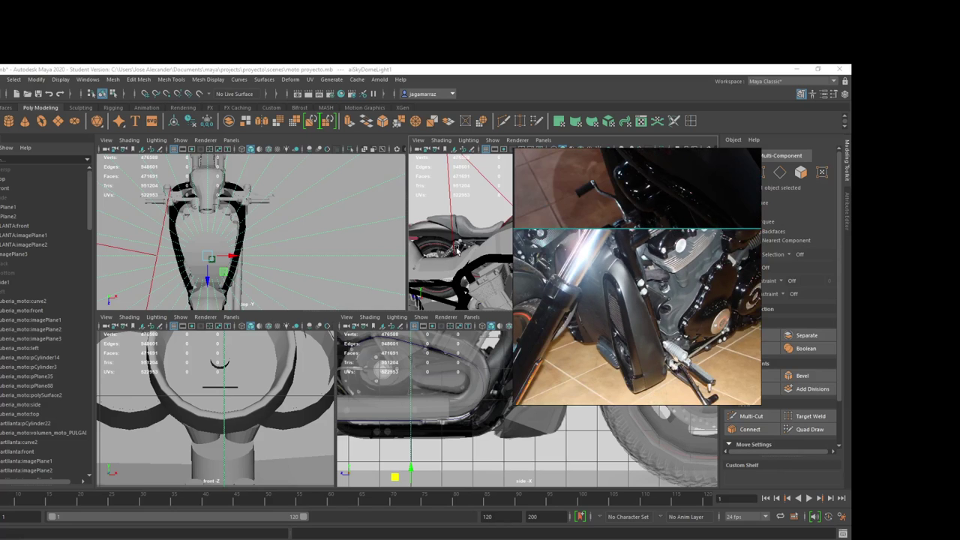
# Step: Browse the engine reference photos, close the viewer, and zoom Maya's perspective view onto the engine and frame
pyautogui.scroll(-3, 616, 292)
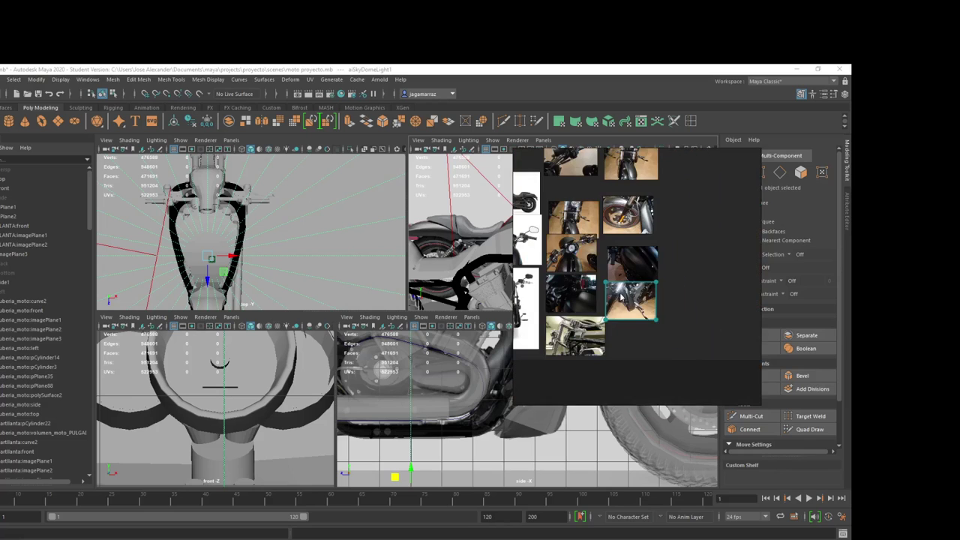
pyautogui.scroll(-2, 621, 298)
pyautogui.keyDown('alt'); pyautogui.moveTo(480, 262); pyautogui.dragTo(472, 264); pyautogui.keyUp('alt')
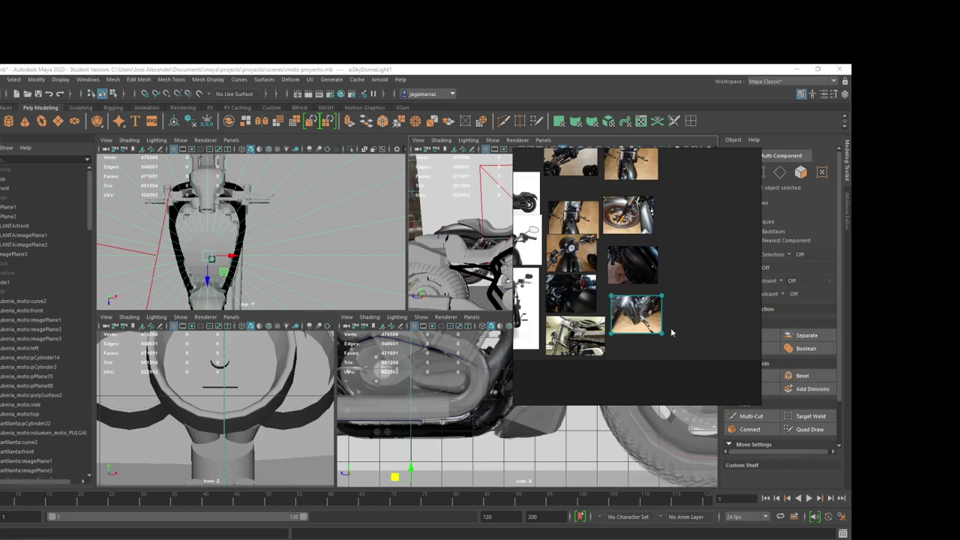
pyautogui.moveTo(453, 268)
pyautogui.keyDown('alt'); pyautogui.mouseDown()
pyautogui.moveTo(502, 278)
pyautogui.moveTo(572, 240)
pyautogui.mouseUp(); pyautogui.keyUp('alt')
pyautogui.scroll(-3, 480, 273)
pyautogui.scroll(2, 503, 278)
pyautogui.scroll(2, 509, 278)
pyautogui.scroll(3, 516, 277)
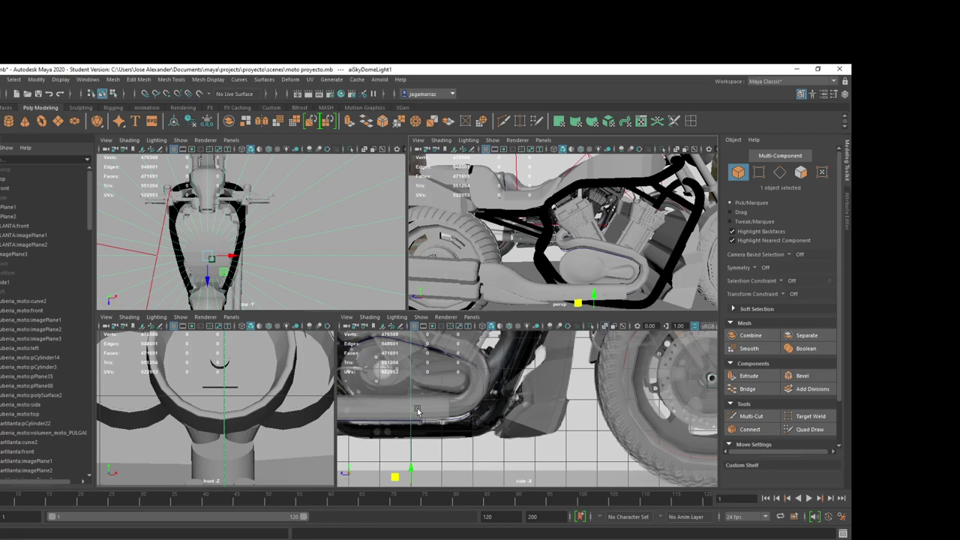
# Step: Pan the side view to the seat and select the frame tube tuberia:pCylinder60
pyautogui.scroll(-3, 525, 420)
pyautogui.scroll(2, 540, 428)
pyautogui.scroll(2, 564, 434)
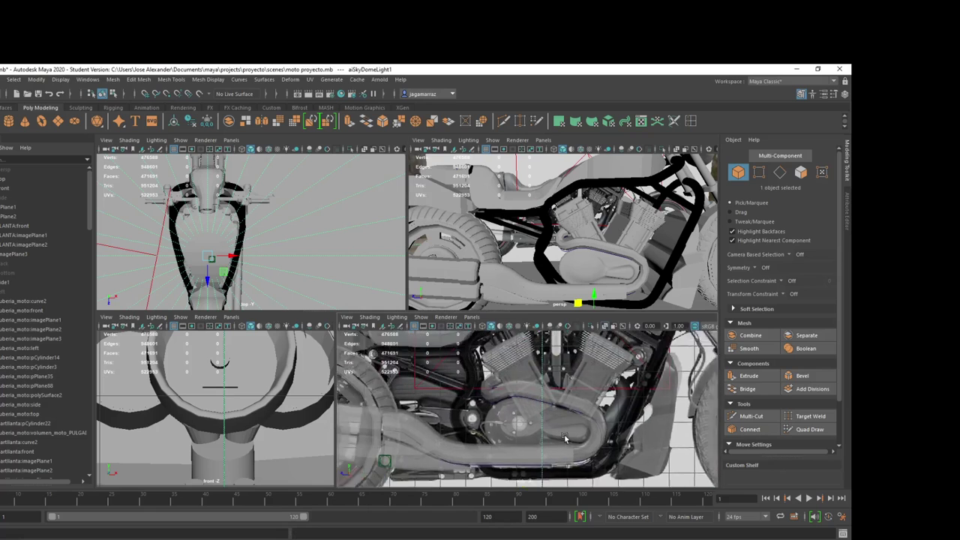
pyautogui.scroll(2, 600, 457)
pyautogui.scroll(1, 619, 465)
pyautogui.scroll(1, 514, 439)
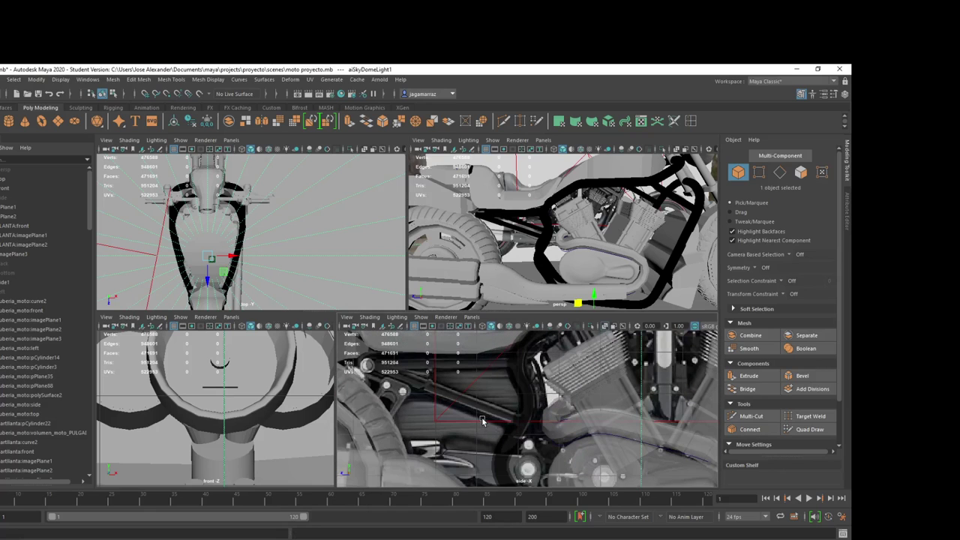
pyautogui.keyDown('alt'); pyautogui.moveTo(465, 403); pyautogui.dragTo(452, 427, button='middle'); pyautogui.keyUp('alt')
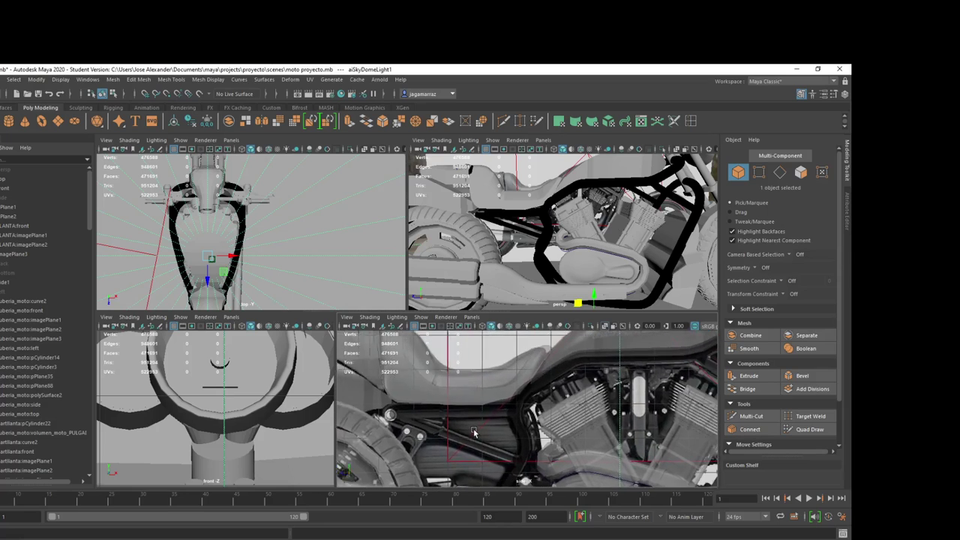
pyautogui.click(579, 365)
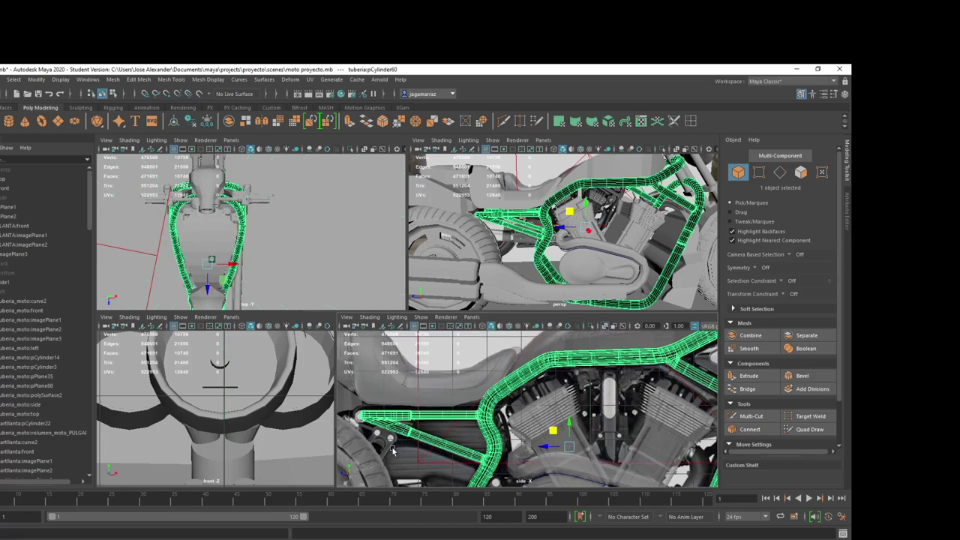
# Step: Frame the perspective view on the selected tubing, orbit around it, and return to a straight side view
pyautogui.scroll(-3, 385, 438)
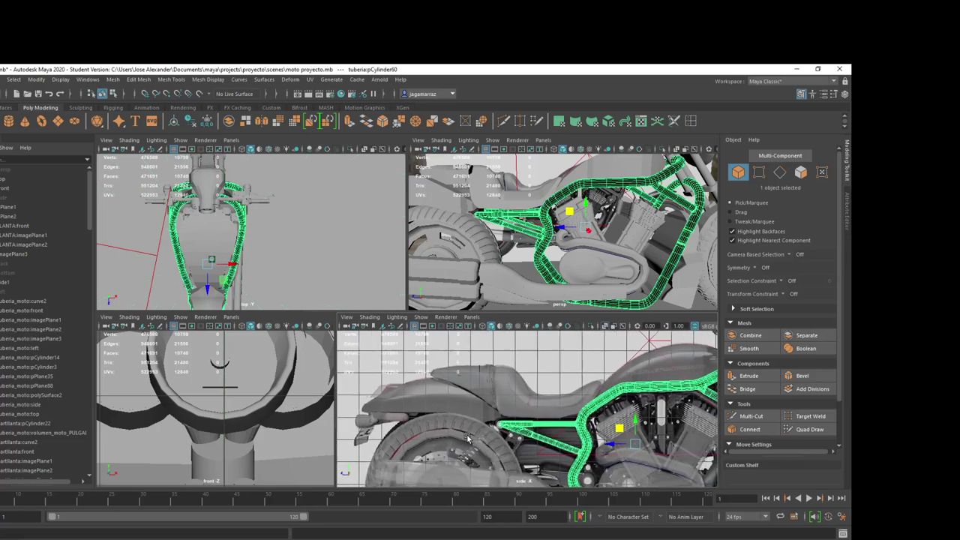
pyautogui.scroll(3, 430, 430)
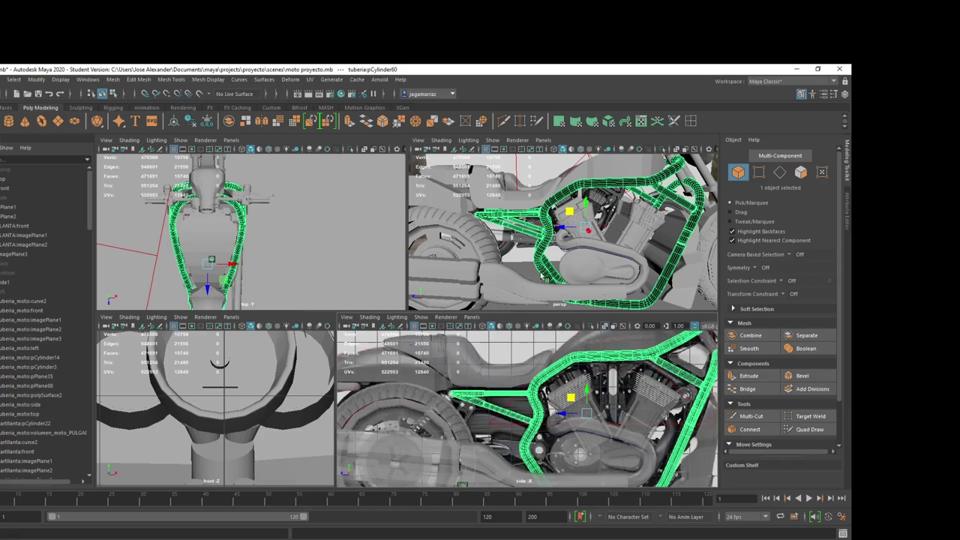
pyautogui.scroll(-5, 527, 218)
pyautogui.keyDown('alt'); pyautogui.moveTo(528, 217); pyautogui.dragTo(525, 226); pyautogui.keyUp('alt')
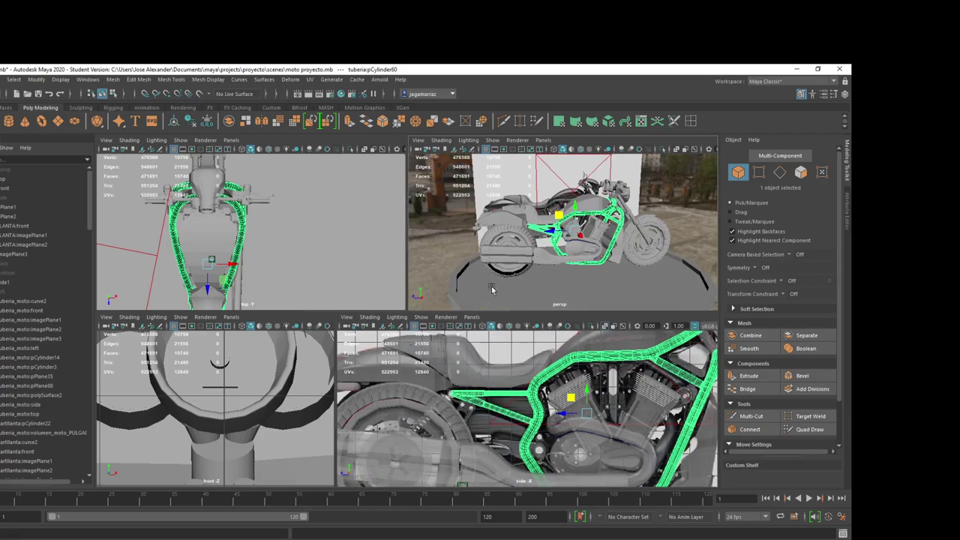
pyautogui.scroll(1, 460, 416)
pyautogui.scroll(-2, 460, 416)
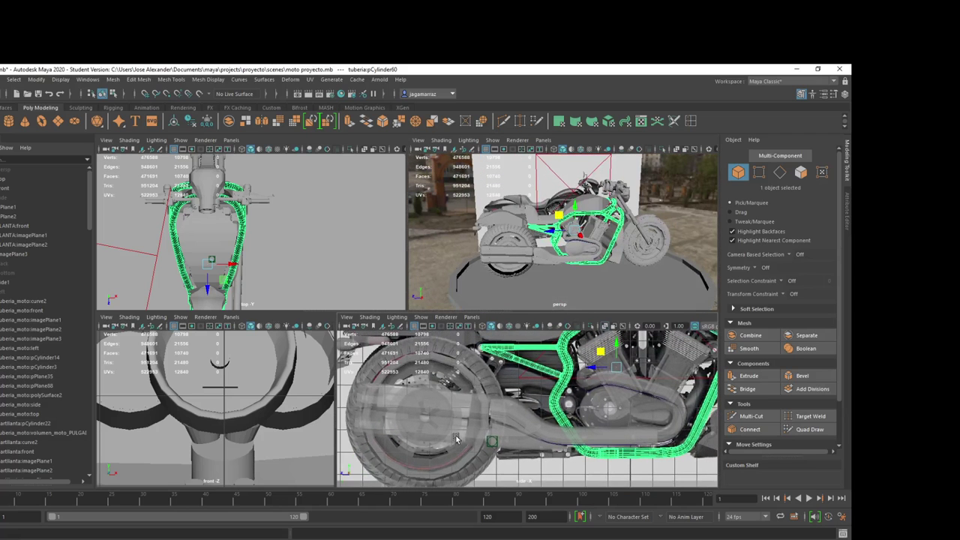
pyautogui.scroll(2, 457, 438)
pyautogui.scroll(2, 465, 450)
pyautogui.scroll(1, 476, 461)
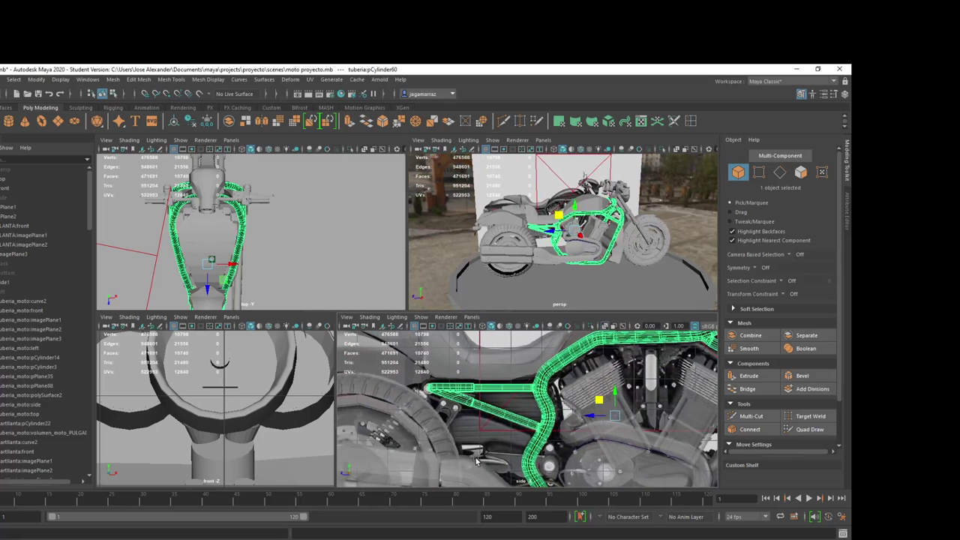
pyautogui.scroll(1, 465, 425)
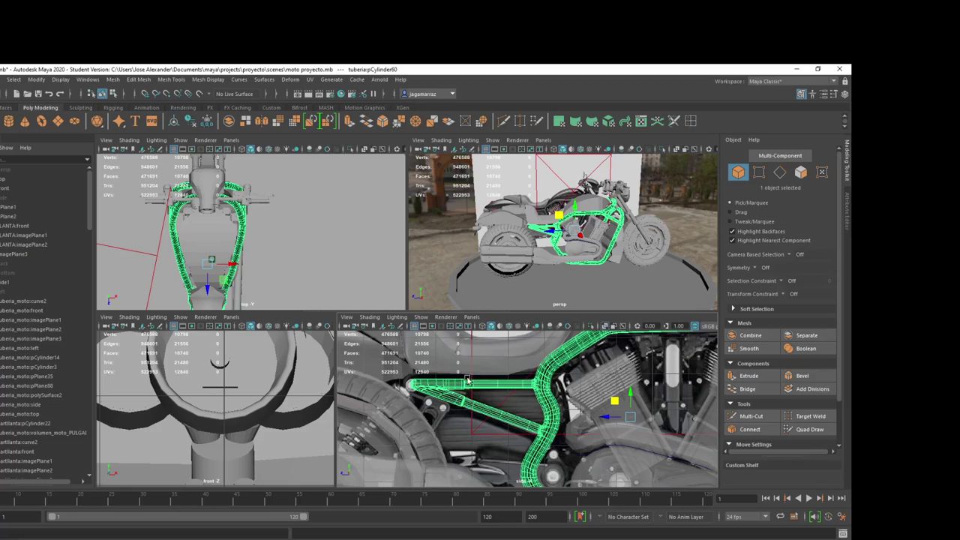
pyautogui.press('f')
pyautogui.moveTo(510, 255)
pyautogui.keyDown('alt'); pyautogui.mouseDown()
pyautogui.moveTo(555, 280)
pyautogui.moveTo(535, 267)
pyautogui.moveTo(559, 261)
pyautogui.mouseUp(); pyautogui.keyUp('alt')
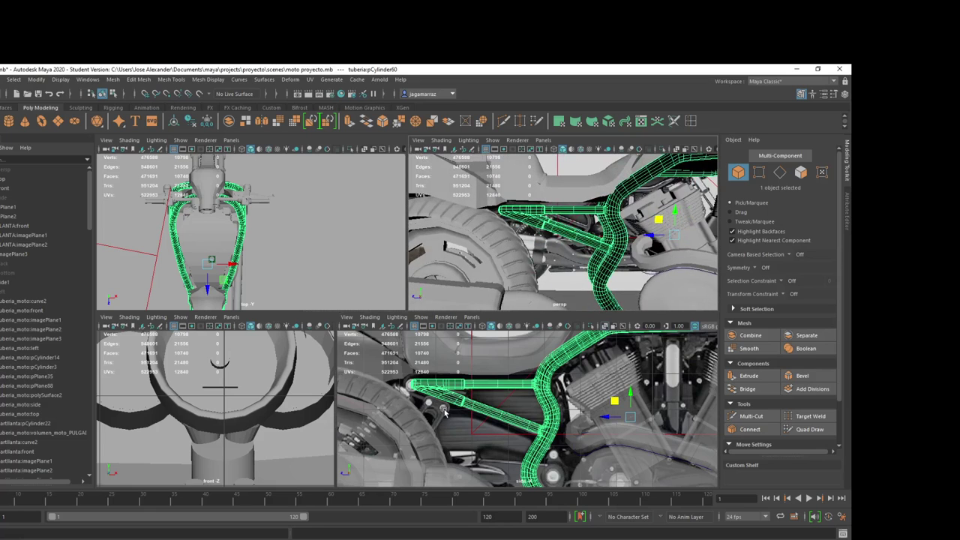
pyautogui.keyDown('alt'); pyautogui.moveTo(444, 412); pyautogui.dragTo(445, 412); pyautogui.keyUp('alt')
pyautogui.press('[')
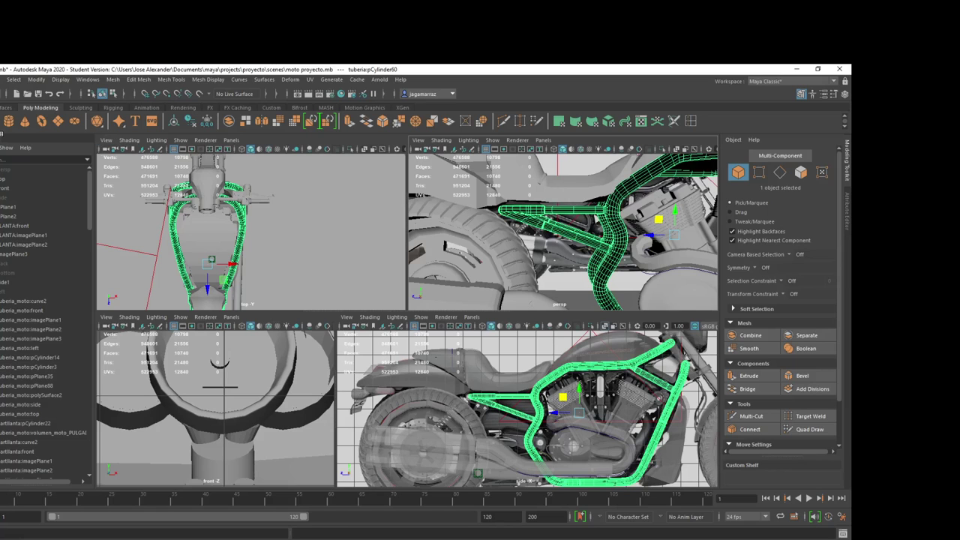
# Step: Add cube pCube37, raise it beside the engine, scale it into a flat block, then bring up the reference photos
pyautogui.press('g')
pyautogui.scroll(-3, 540, 387)
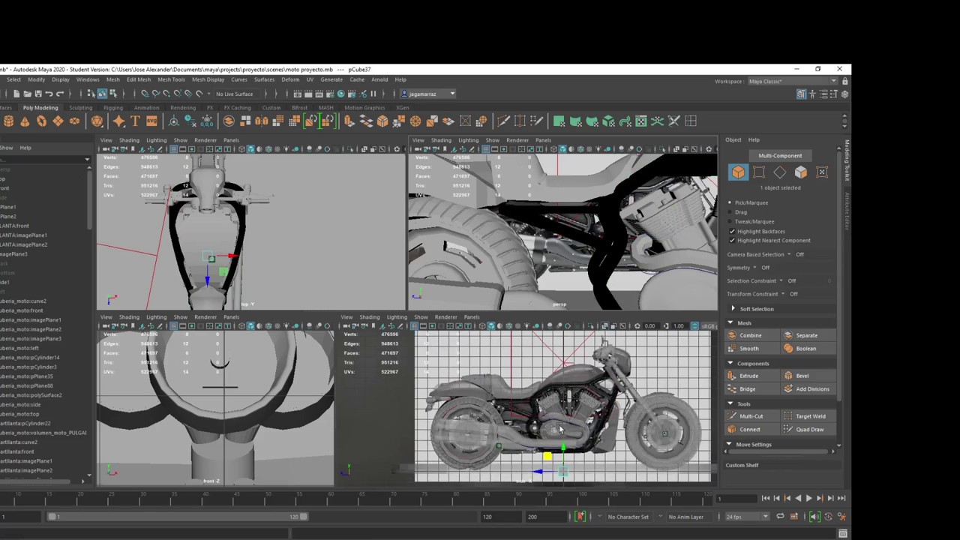
pyautogui.moveTo(561, 429)
pyautogui.mouseDown()
pyautogui.moveTo(551, 392)
pyautogui.moveTo(496, 416)
pyautogui.mouseUp()
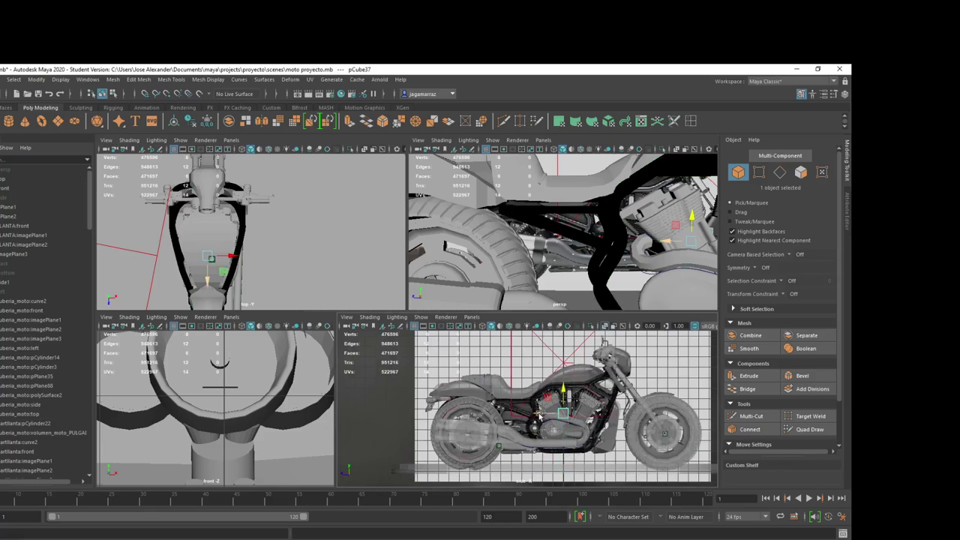
pyautogui.scroll(4, 508, 430)
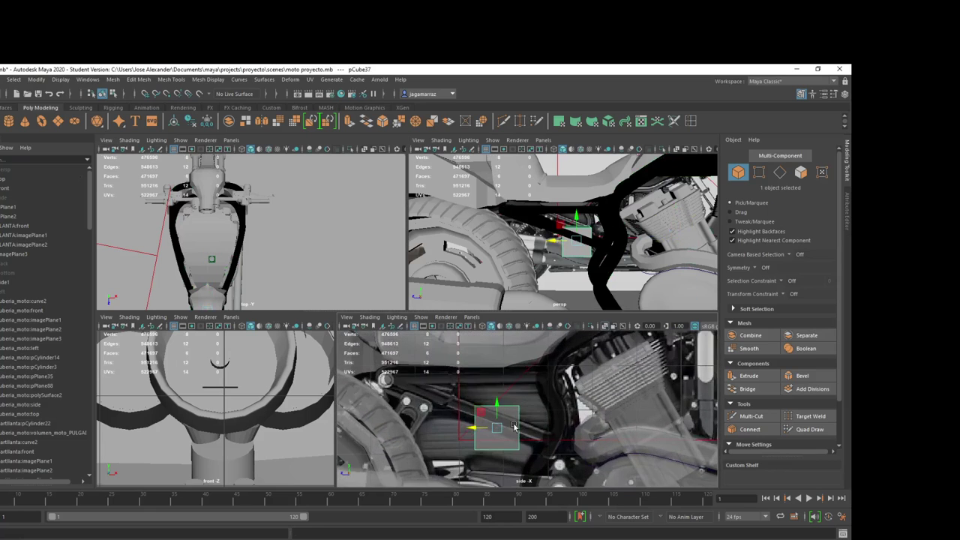
pyautogui.scroll(3, 508, 430)
pyautogui.moveTo(496, 416)
pyautogui.mouseDown()
pyautogui.moveTo(495, 393)
pyautogui.moveTo(496, 413)
pyautogui.moveTo(504, 397)
pyautogui.moveTo(452, 398)
pyautogui.mouseUp()
pyautogui.press('r')
pyautogui.press('w')
pyautogui.press('r')
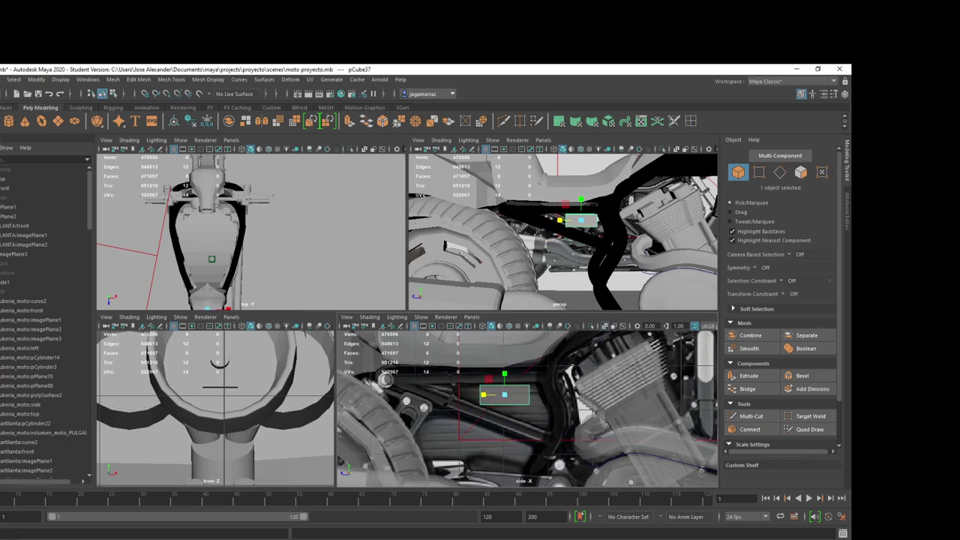
pyautogui.hotkey('alt', 'Tab')
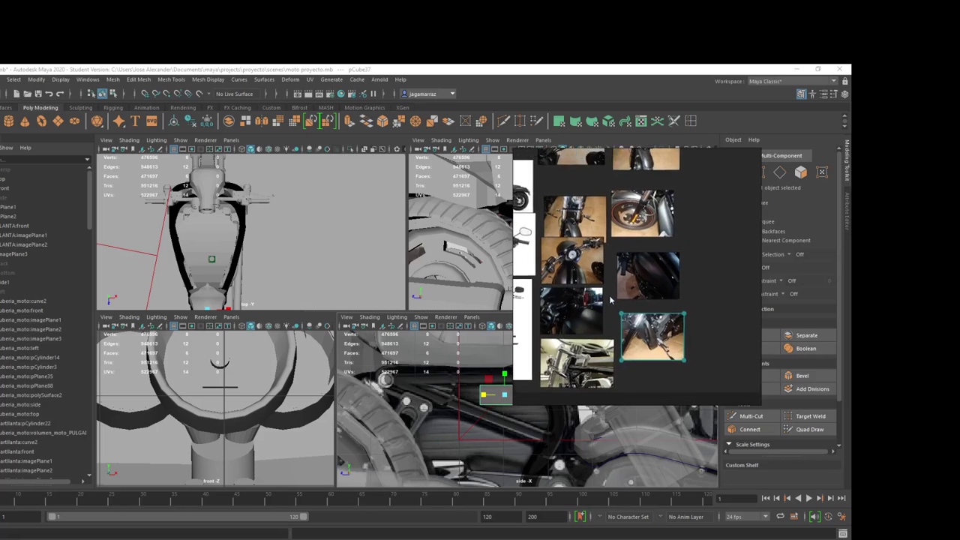
# Step: Zoom through the reference photos and pan the side-view shot to the seat, swingarm and rear shock
pyautogui.scroll(2, 652, 351)
pyautogui.scroll(2, 652, 351)
pyautogui.scroll(2, 645, 354)
pyautogui.scroll(2, 638, 357)
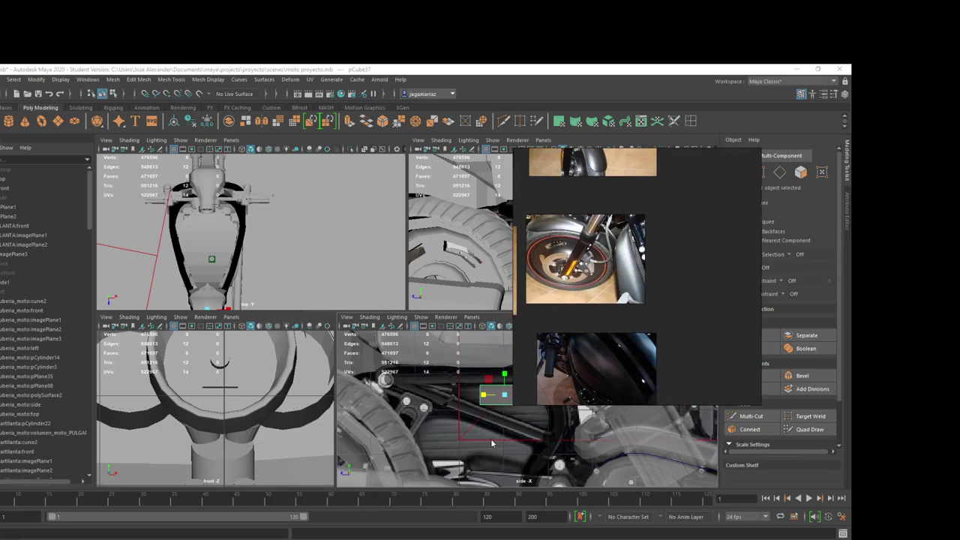
pyautogui.scroll(2, 628, 360)
pyautogui.scroll(2, 607, 285)
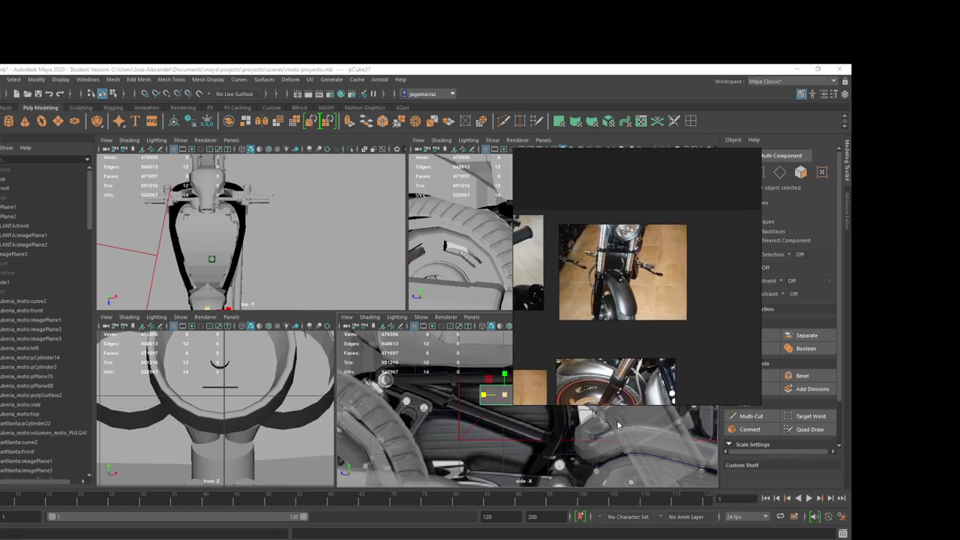
pyautogui.scroll(1, 599, 254)
pyautogui.scroll(2, 620, 287)
pyautogui.scroll(-1, 620, 287)
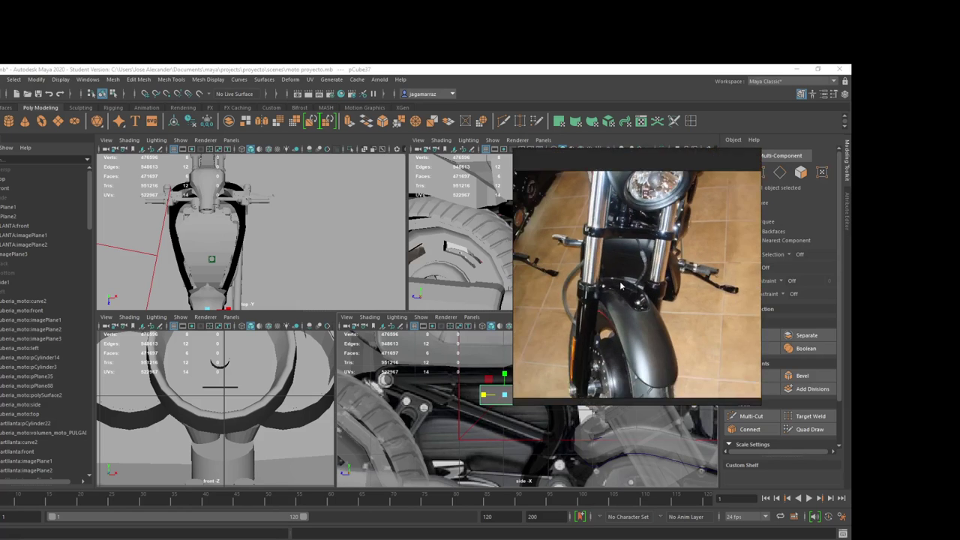
pyautogui.scroll(1, 619, 286)
pyautogui.scroll(1, 650, 290)
pyautogui.scroll(1, 616, 319)
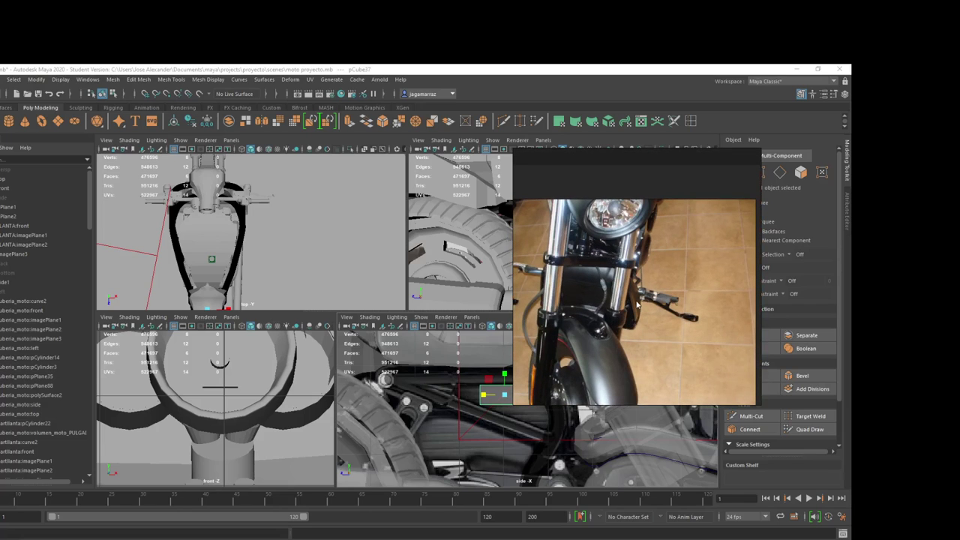
pyautogui.scroll(-1, 637, 304)
pyautogui.scroll(-1, 634, 305)
pyautogui.scroll(-2, 607, 315)
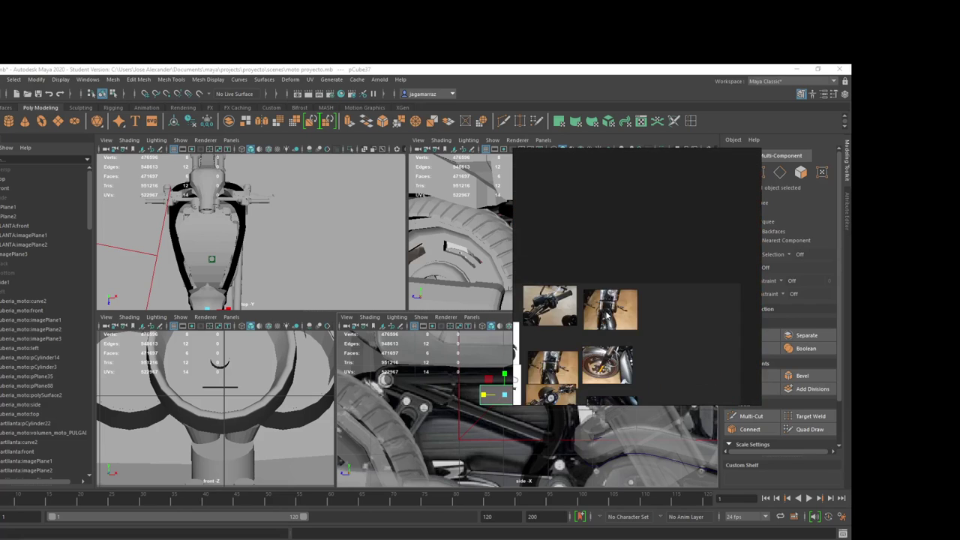
pyautogui.scroll(1, 622, 330)
pyautogui.scroll(1, 634, 338)
pyautogui.scroll(1, 633, 338)
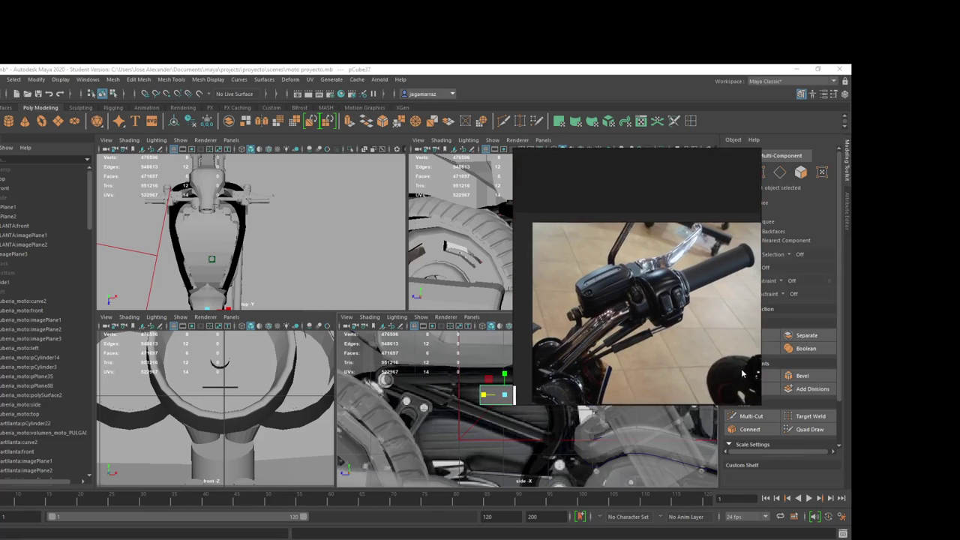
pyautogui.scroll(-1, 668, 333)
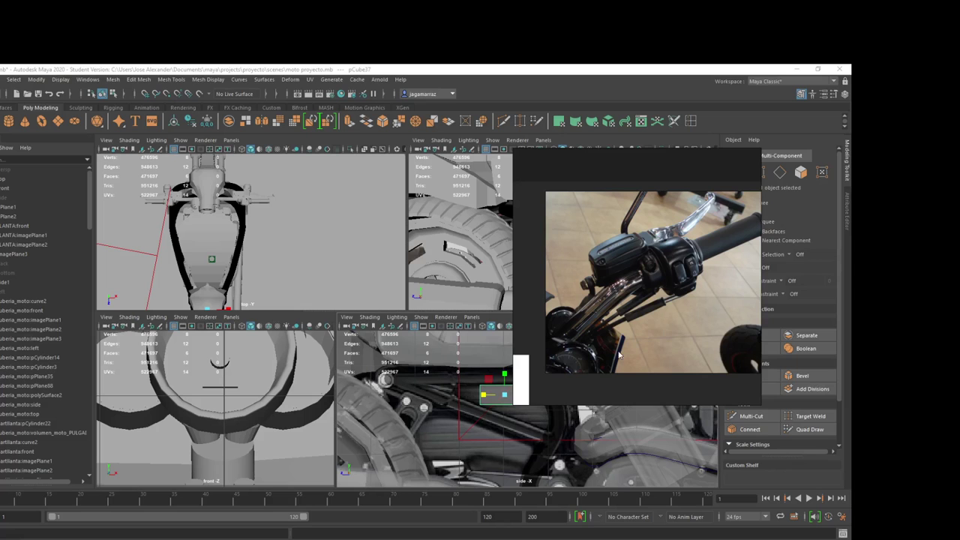
pyautogui.scroll(-1, 622, 348)
pyautogui.scroll(1, 645, 344)
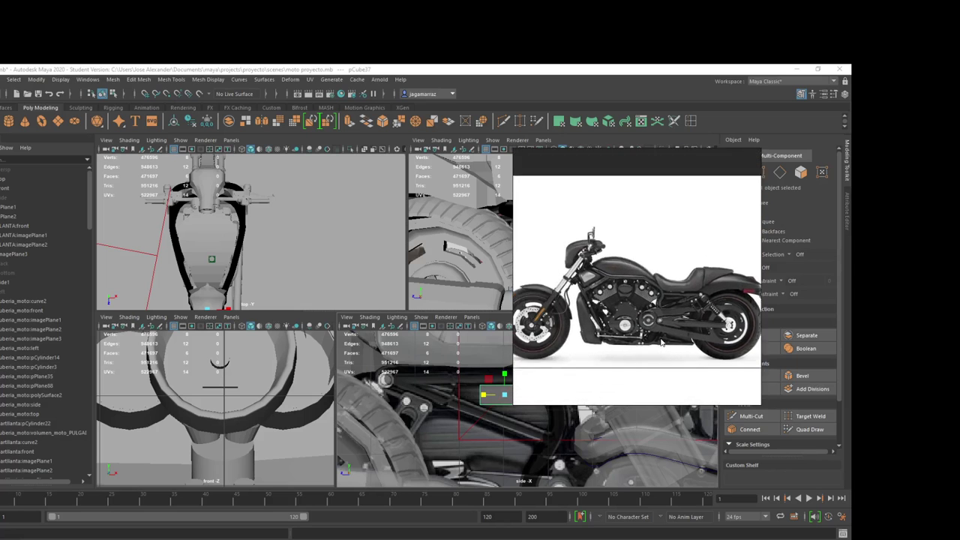
pyautogui.scroll(2, 662, 343)
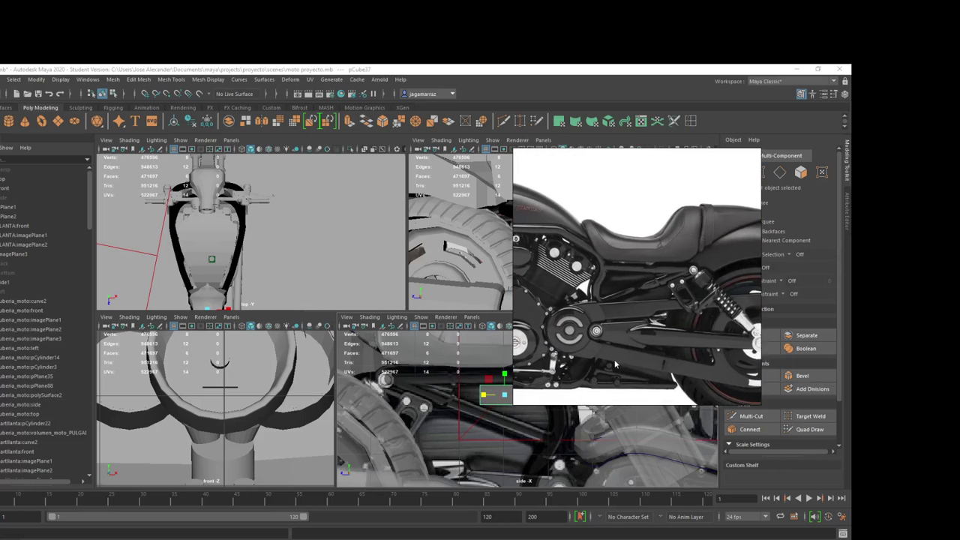
pyautogui.moveTo(615, 364)
pyautogui.mouseDown()
pyautogui.moveTo(477, 382)
pyautogui.moveTo(622, 349)
pyautogui.moveTo(629, 356)
pyautogui.moveTo(583, 345)
pyautogui.mouseUp()
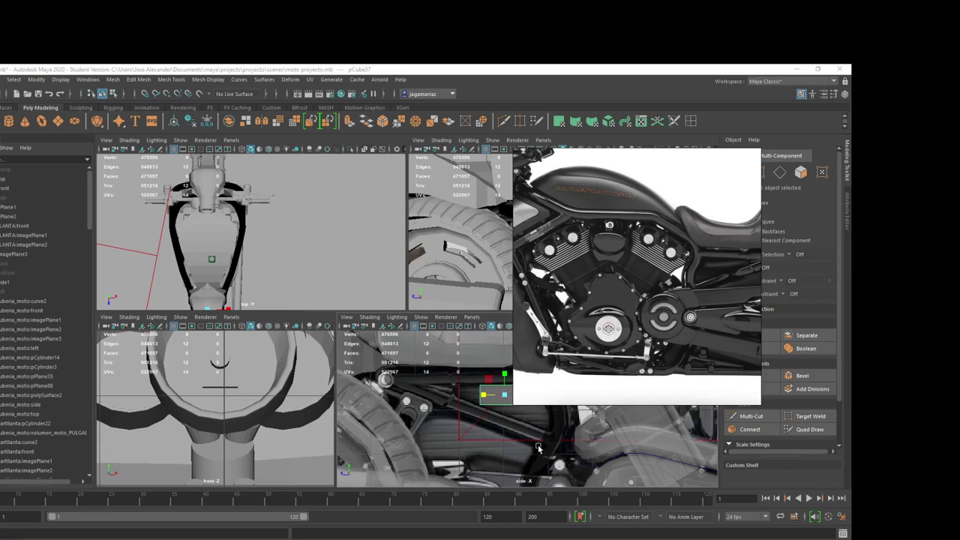
pyautogui.scroll(-4, 537, 447)
pyautogui.scroll(-2, 535, 448)
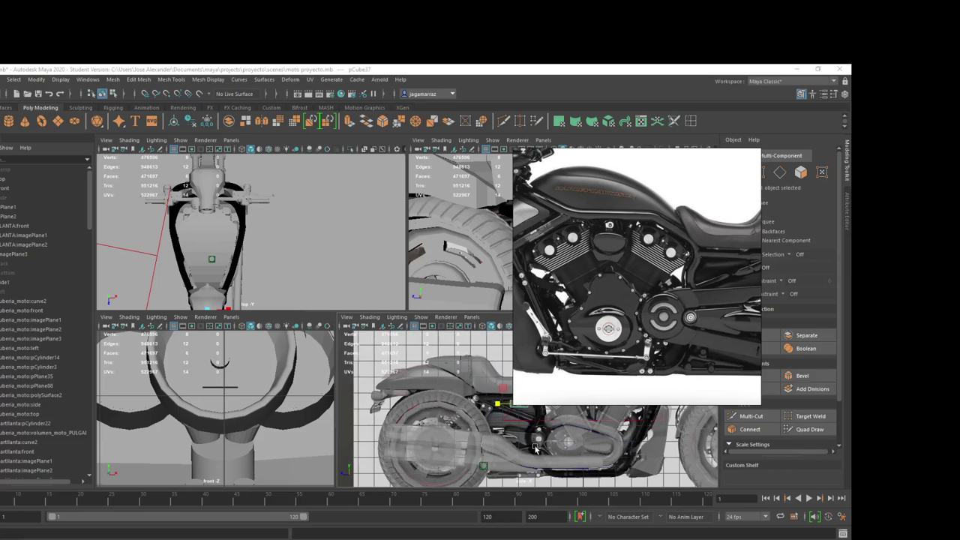
pyautogui.scroll(2, 535, 448)
pyautogui.scroll(2, 535, 448)
pyautogui.scroll(2, 533, 449)
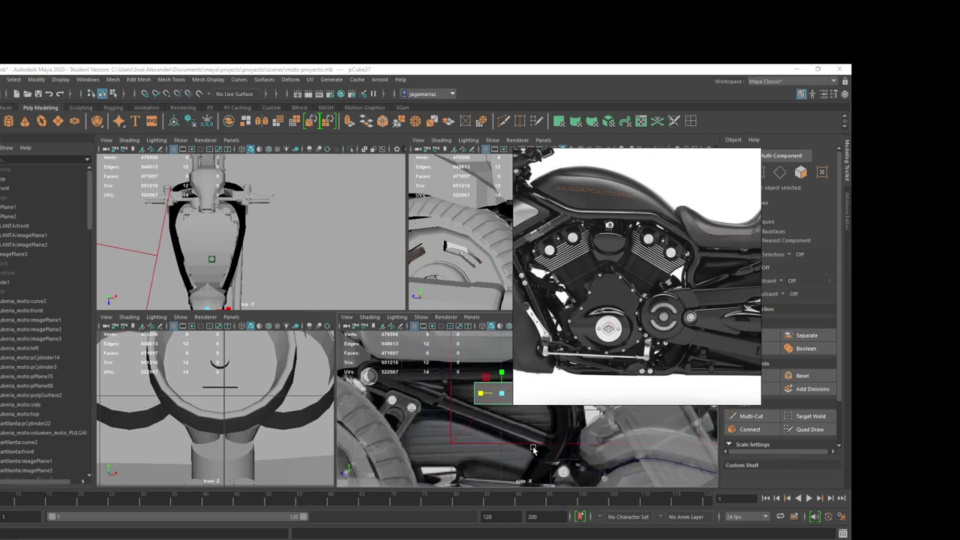
pyautogui.scroll(-2, 606, 315)
pyautogui.scroll(3, 564, 330)
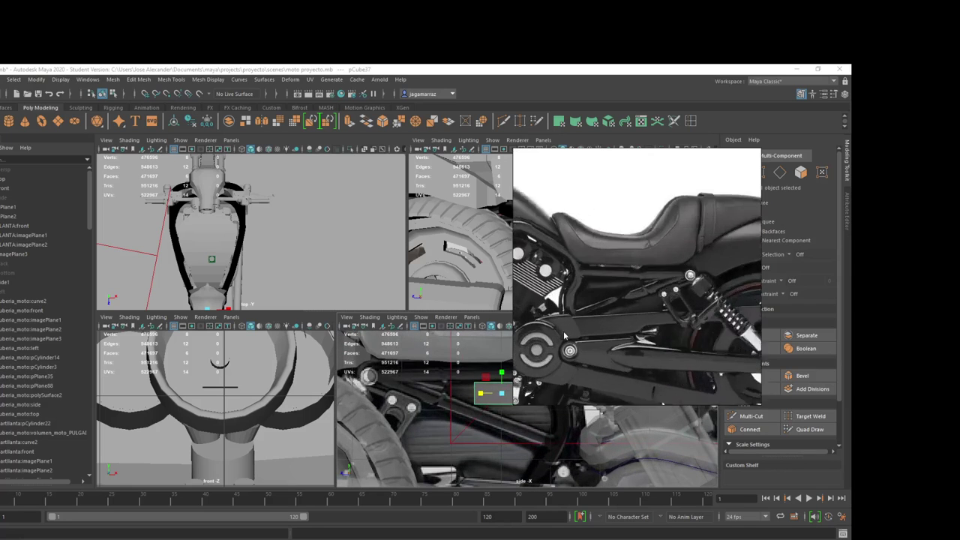
pyautogui.scroll(2, 564, 330)
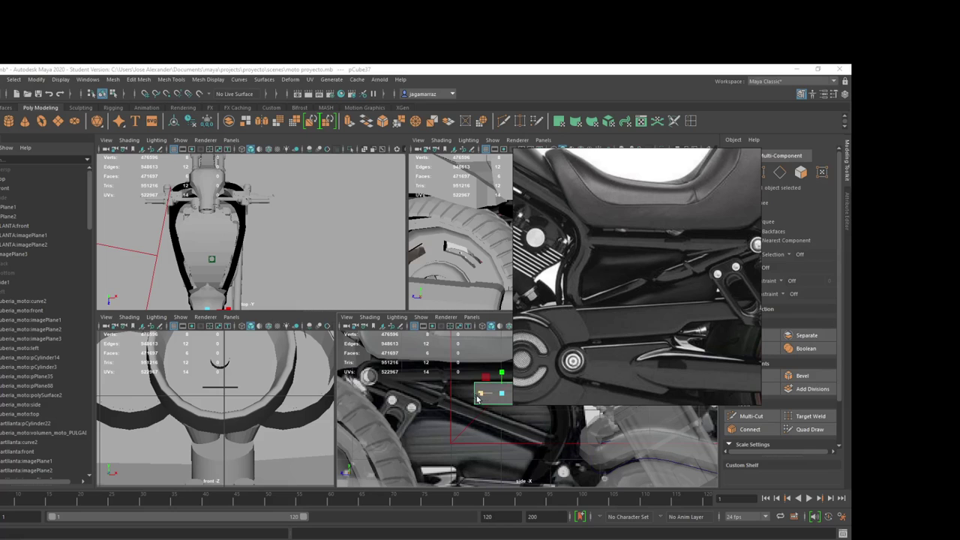
# Step: Orbit toward the rear tyre and switch pCube37 into edge selection mode
pyautogui.moveTo(481, 391); pyautogui.dragTo(478, 296, button='right')
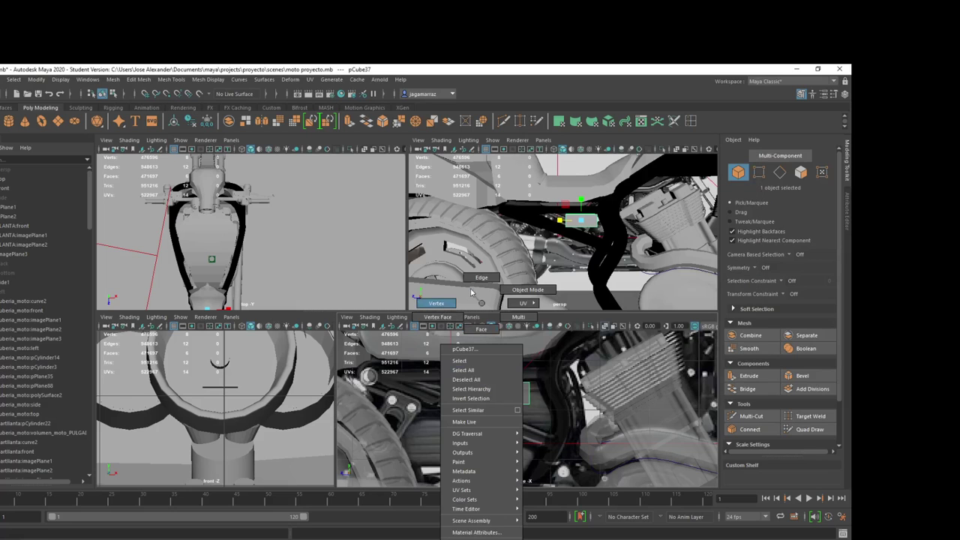
pyautogui.moveTo(559, 216)
pyautogui.keyDown('alt'); pyautogui.mouseDown()
pyautogui.moveTo(611, 244)
pyautogui.moveTo(638, 212)
pyautogui.mouseUp(); pyautogui.keyUp('alt')
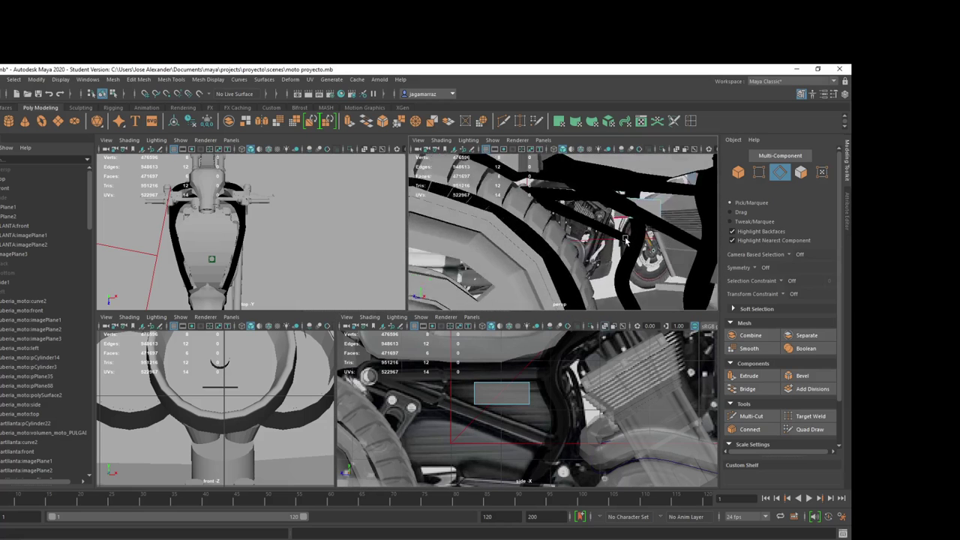
pyautogui.click(631, 193)
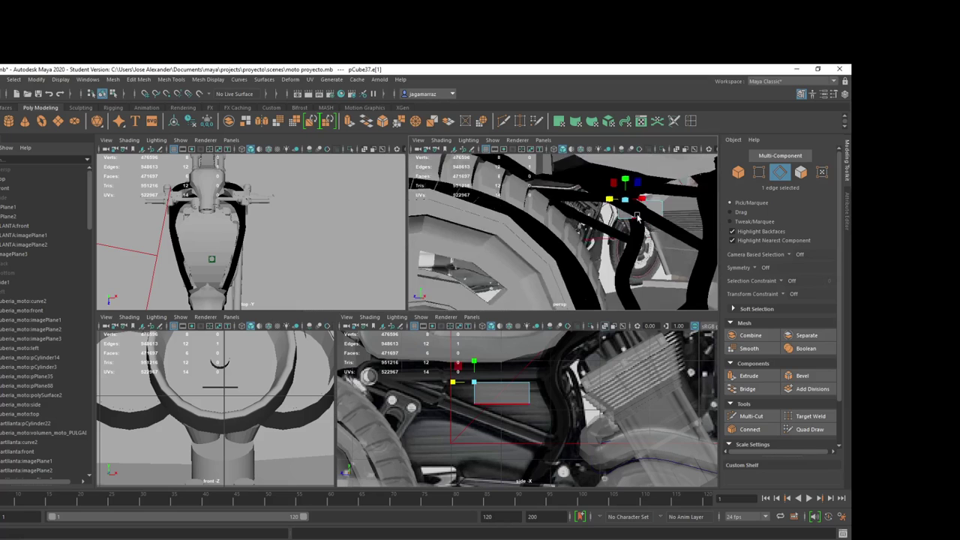
pyautogui.scroll(-3, 639, 210)
pyautogui.rightClick(638, 211)
pyautogui.click(675, 197)
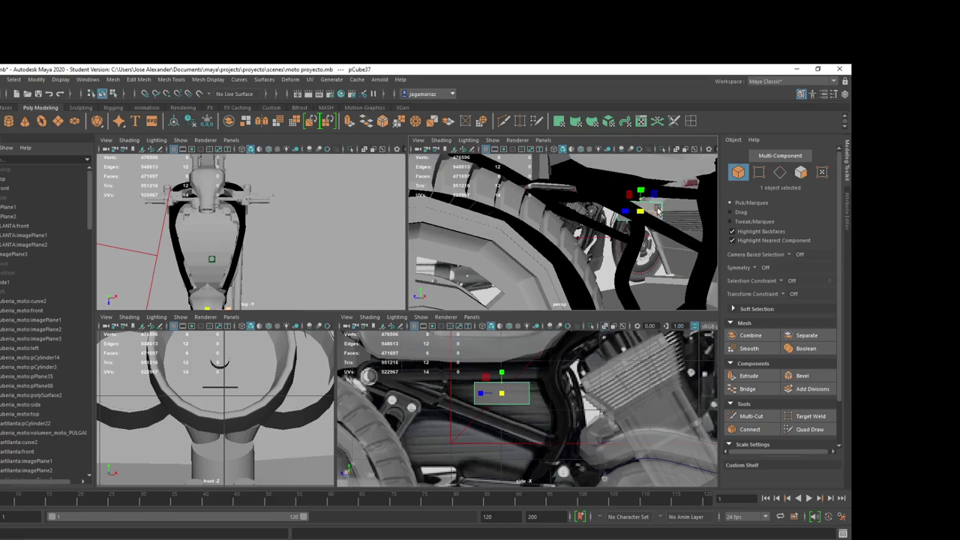
pyautogui.press('w')
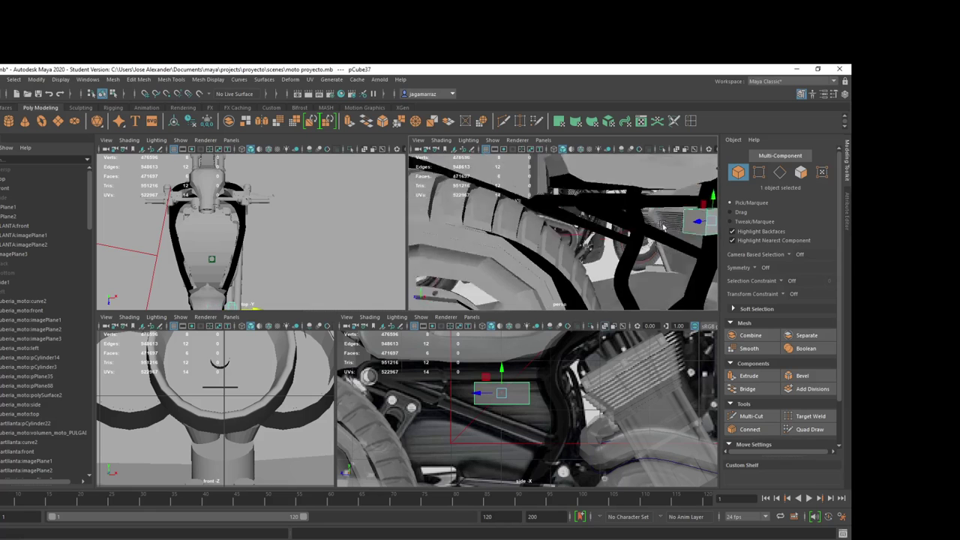
pyautogui.moveTo(669, 215)
pyautogui.keyDown('alt'); pyautogui.mouseDown()
pyautogui.moveTo(630, 229)
pyautogui.moveTo(600, 269)
pyautogui.mouseUp(); pyautogui.keyUp('alt')
pyautogui.moveTo(600, 270); pyautogui.dragTo(600, 233, button='right')
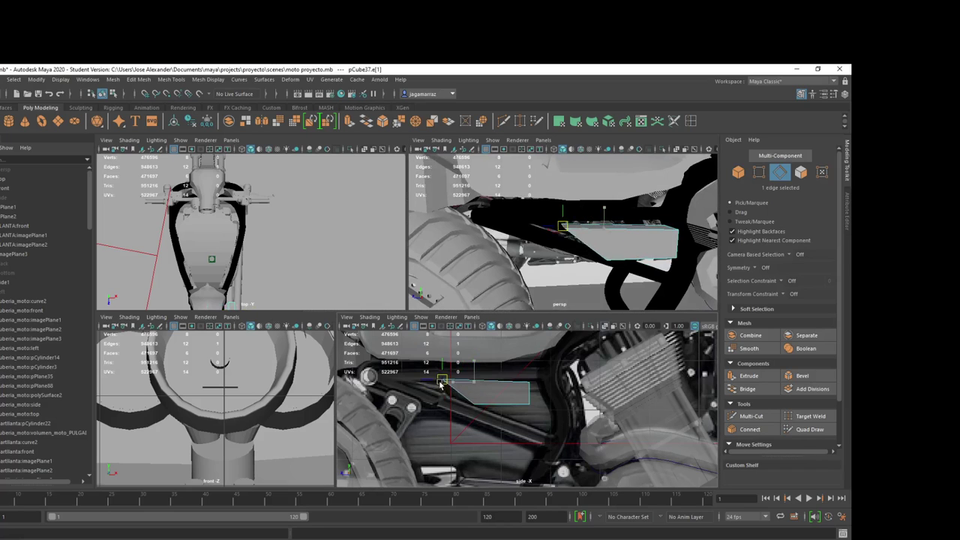
# Step: Move pCube37's lower-left, lower-right and top-right edges to slant it into a tapered side panel
pyautogui.click(442, 384)
pyautogui.keyDown('alt'); pyautogui.moveTo(643, 260); pyautogui.dragTo(657, 247); pyautogui.keyUp('alt')
pyautogui.click(684, 224)
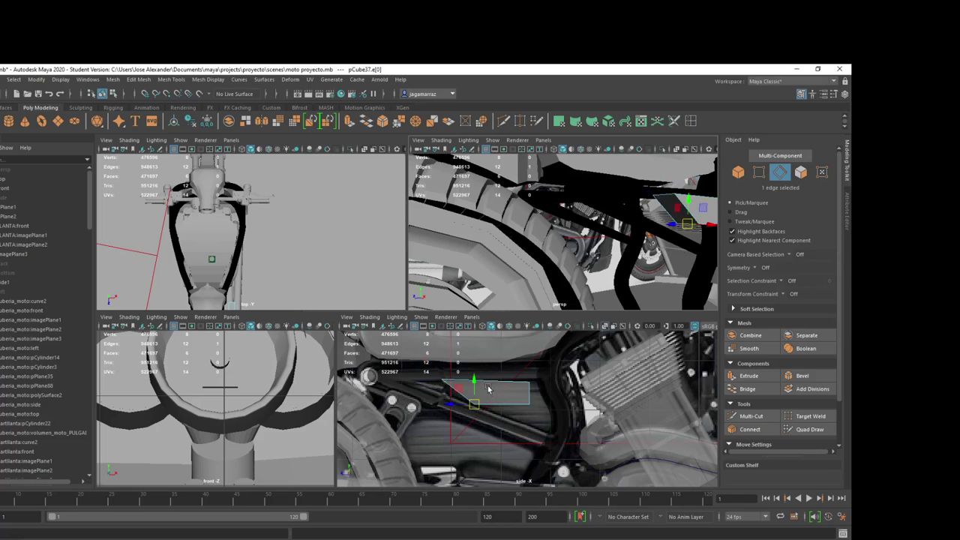
pyautogui.click(459, 400)
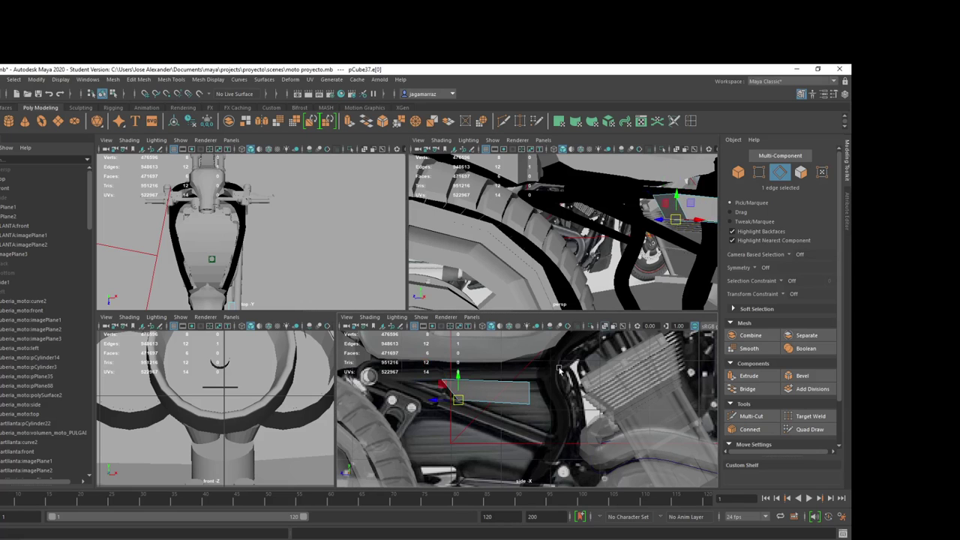
pyautogui.moveTo(638, 247)
pyautogui.keyDown('alt'); pyautogui.mouseDown()
pyautogui.moveTo(654, 257)
pyautogui.moveTo(603, 260)
pyautogui.mouseUp(); pyautogui.keyUp('alt')
pyautogui.click(534, 258)
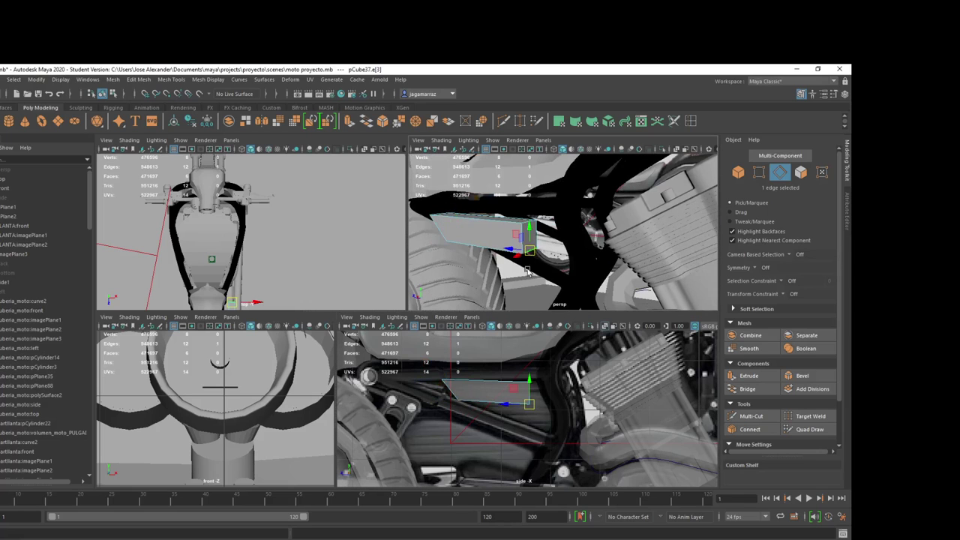
pyautogui.moveTo(530, 405); pyautogui.dragTo(552, 432)
pyautogui.press('w')
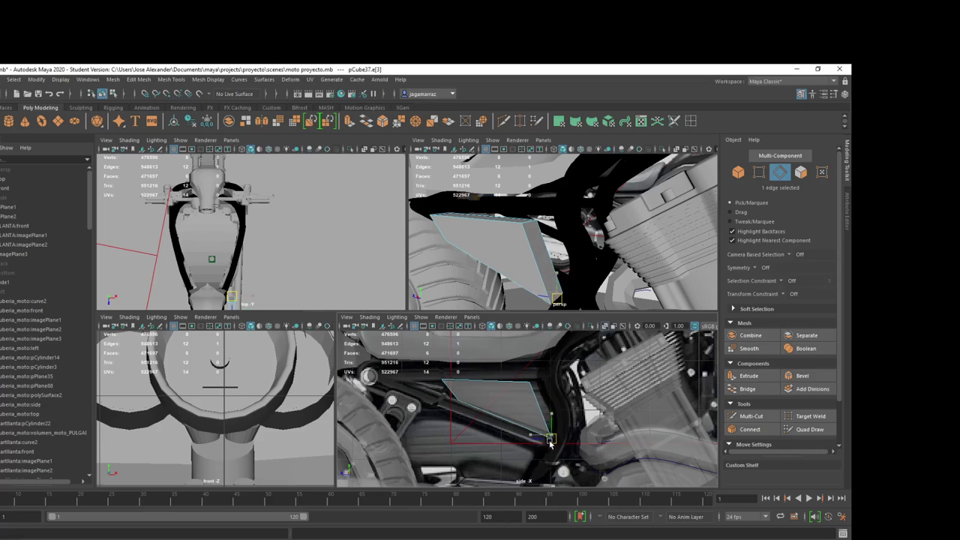
pyautogui.moveTo(546, 438); pyautogui.dragTo(552, 440)
pyautogui.click(525, 227)
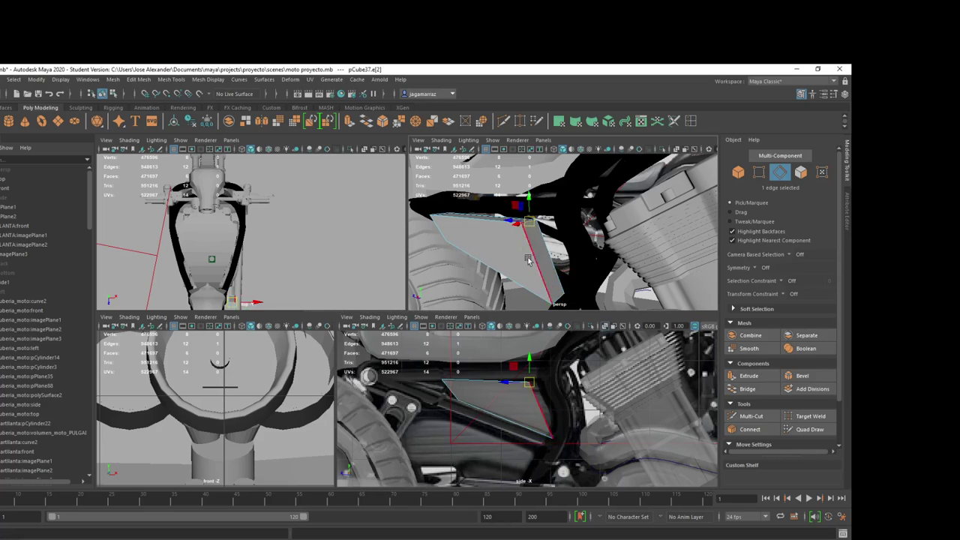
pyautogui.moveTo(533, 385); pyautogui.dragTo(536, 381)
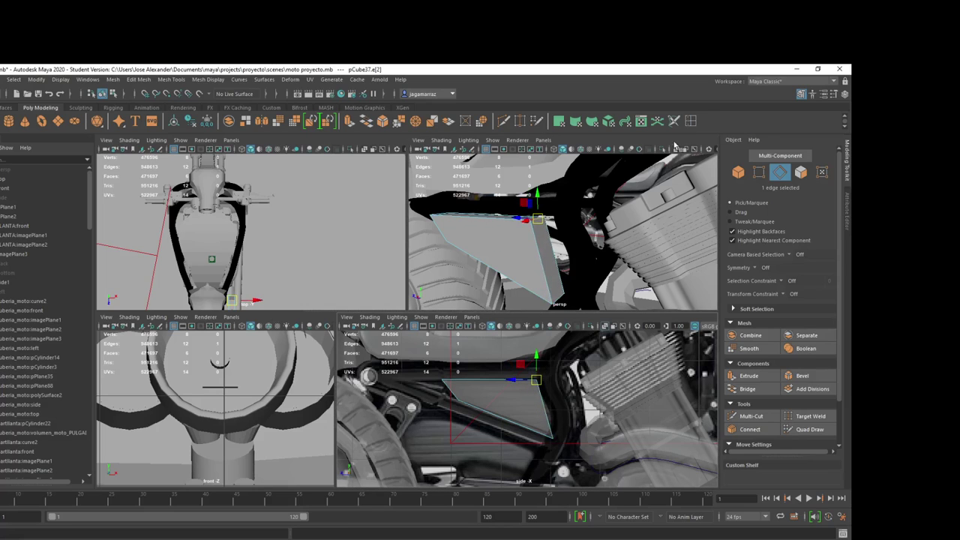
pyautogui.press('q')
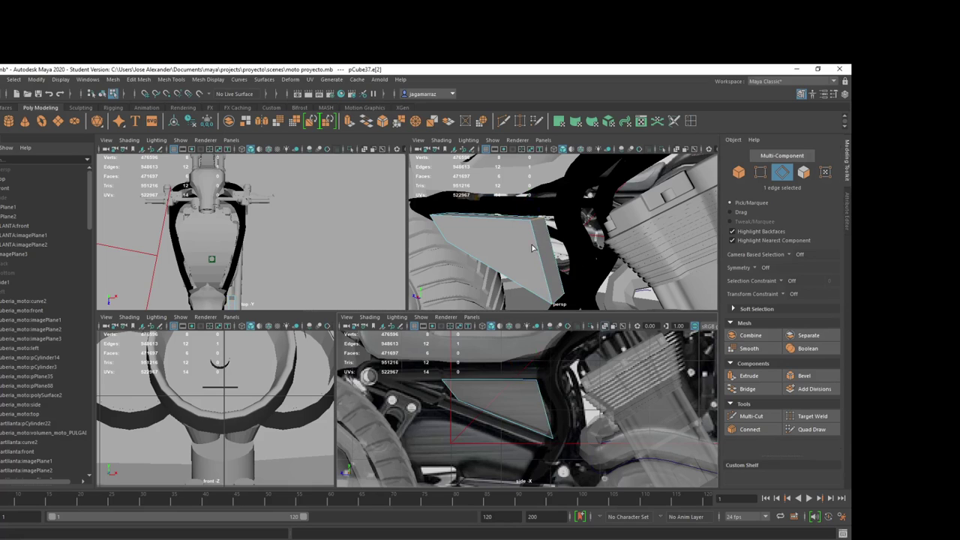
# Step: Pull pCube37's front corner edge up toward the frame tube and lower its top corner edge
pyautogui.click(535, 235)
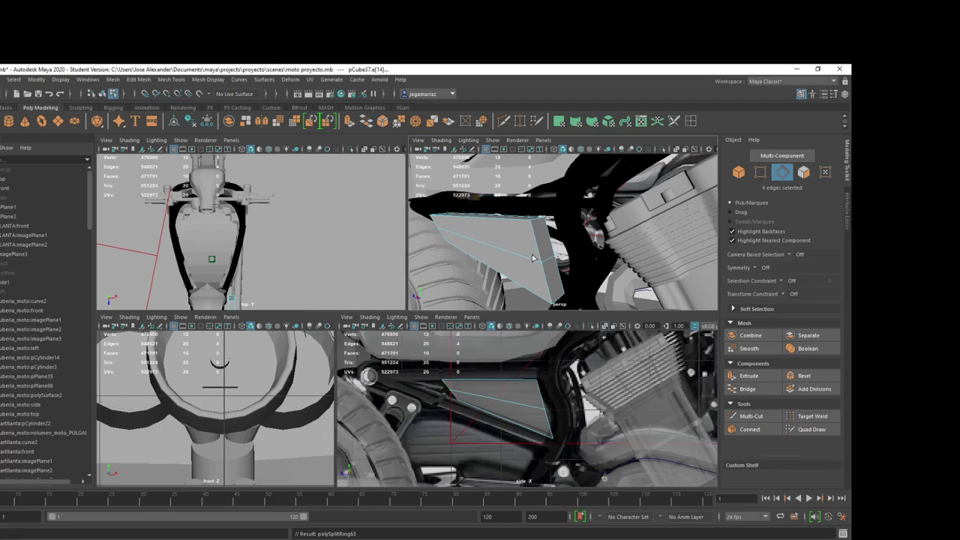
pyautogui.click(532, 232)
pyautogui.rightClick(535, 243)
pyautogui.press('w')
pyautogui.click(540, 240)
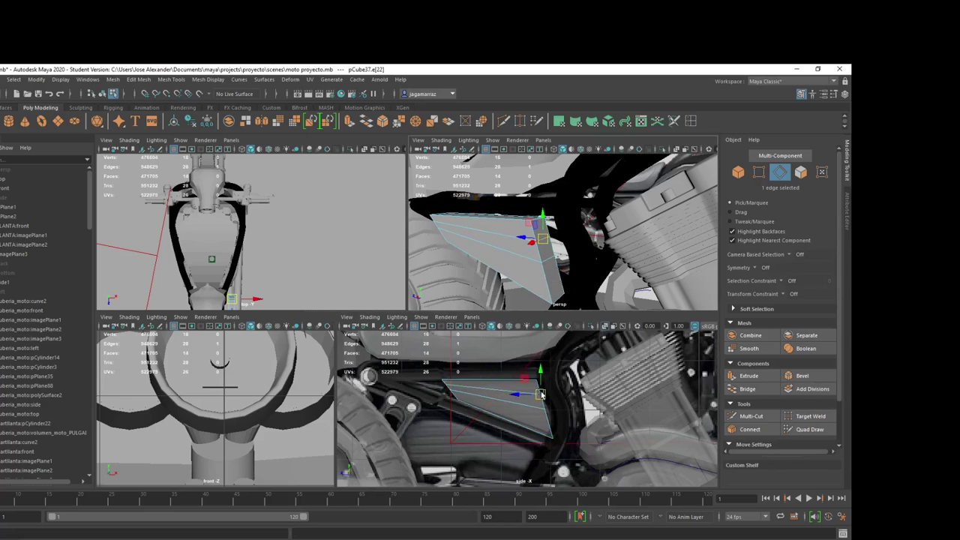
pyautogui.moveTo(541, 394); pyautogui.dragTo(538, 391)
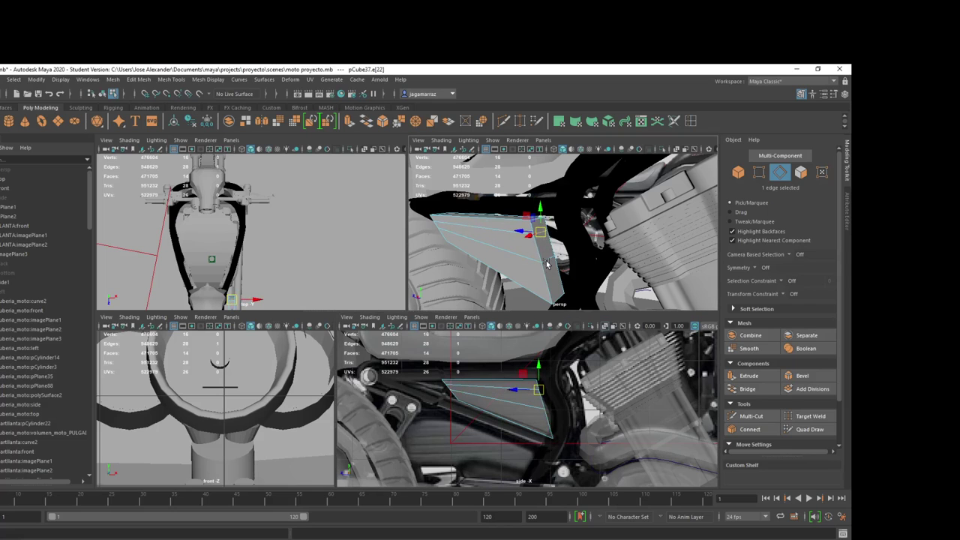
pyautogui.click(536, 380)
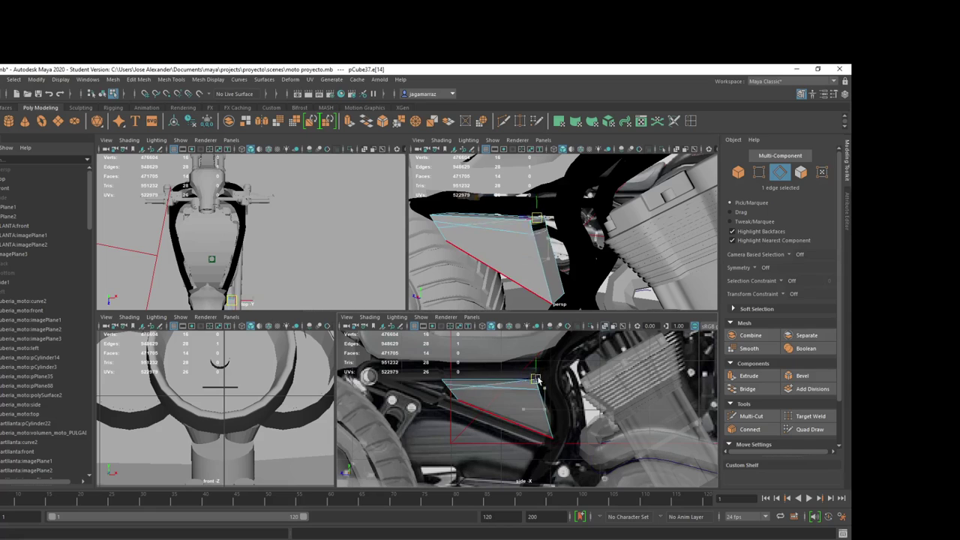
pyautogui.moveTo(535, 380); pyautogui.dragTo(541, 397)
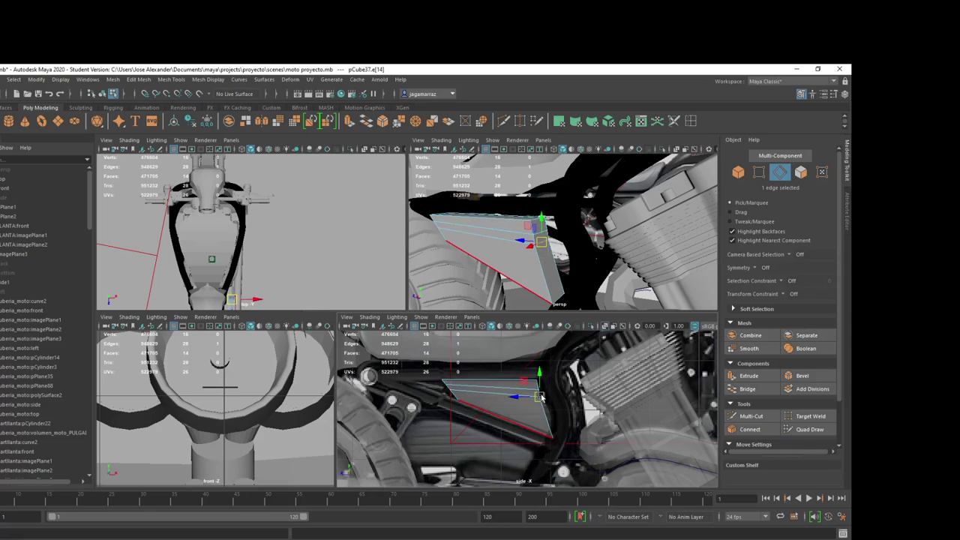
# Step: Select the edge at the panel's left end and zoom and frame the views on it
pyautogui.keyDown('alt'); pyautogui.moveTo(555, 225); pyautogui.dragTo(615, 243); pyautogui.keyUp('alt')
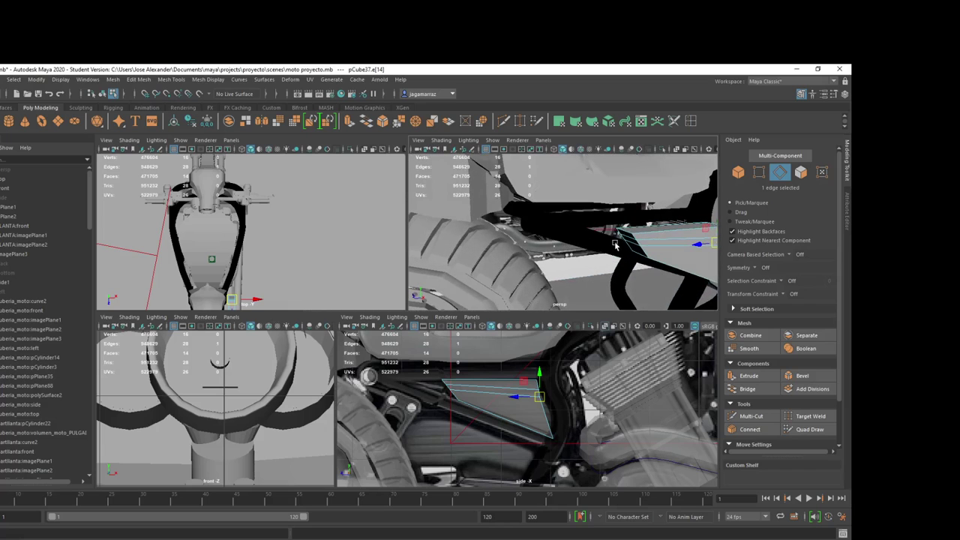
pyautogui.click(493, 389)
pyautogui.press('q')
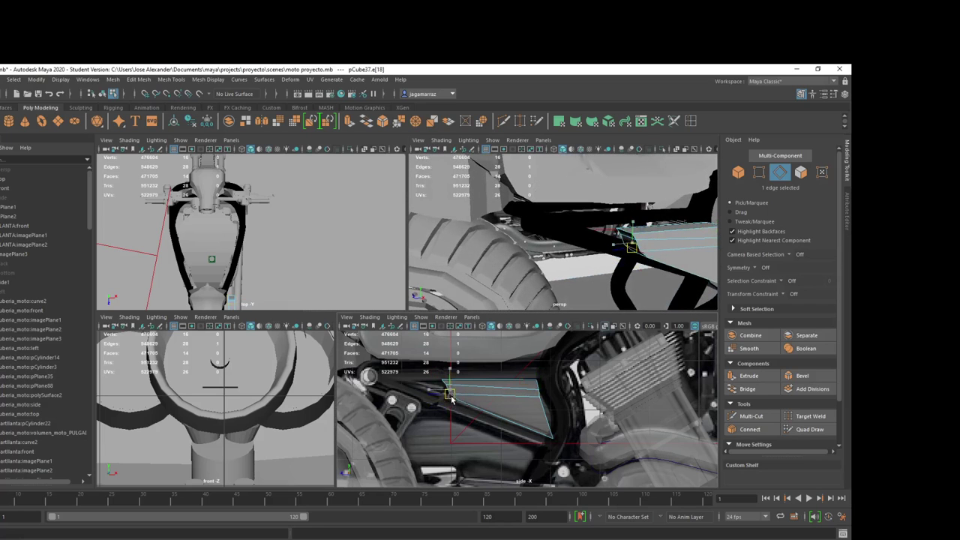
pyautogui.press('w')
pyautogui.scroll(2, 643, 248)
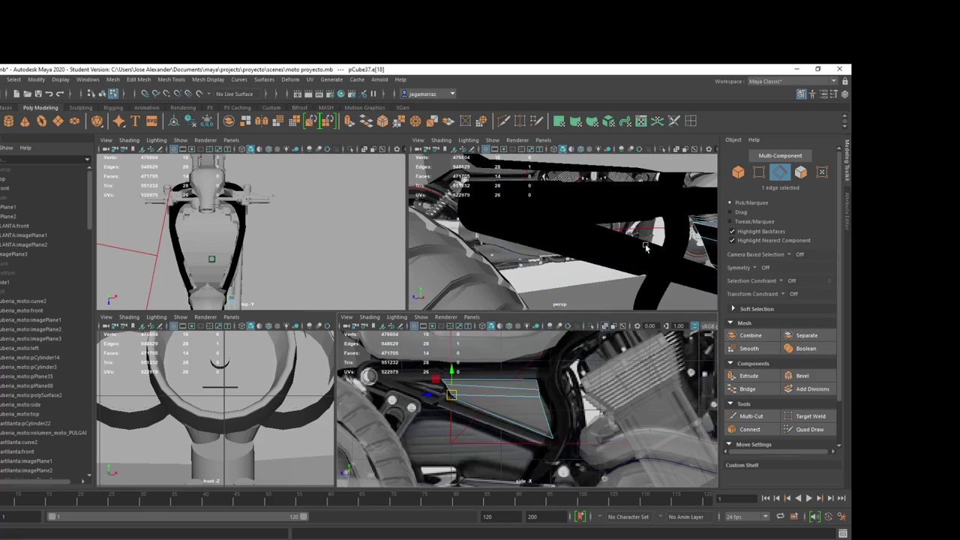
pyautogui.scroll(2, 680, 248)
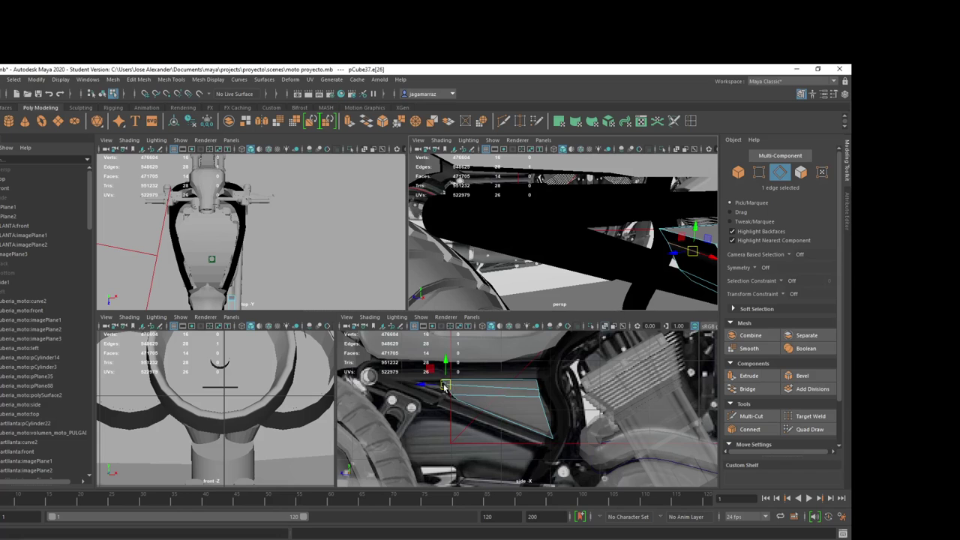
pyautogui.scroll(3, 445, 386)
pyautogui.moveTo(391, 372); pyautogui.dragTo(390, 380)
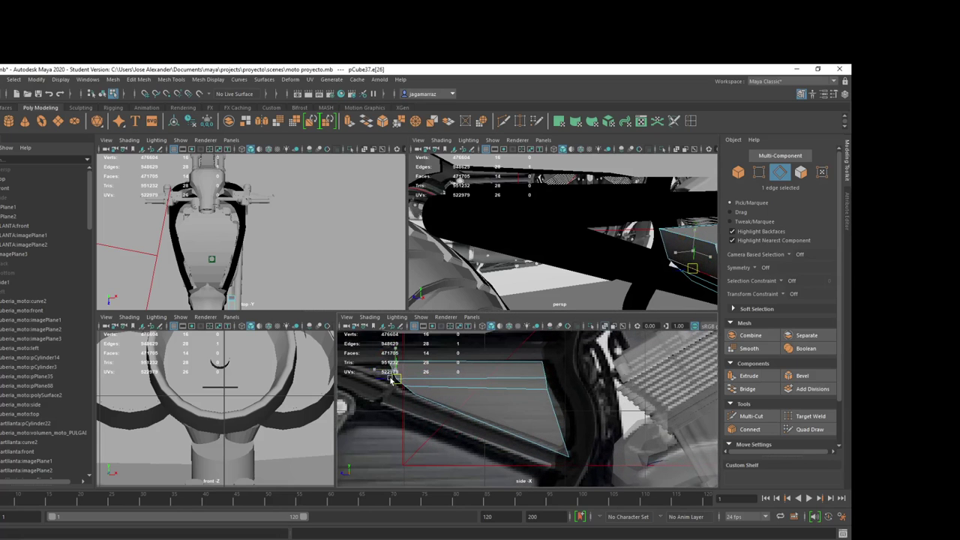
pyautogui.press('f')
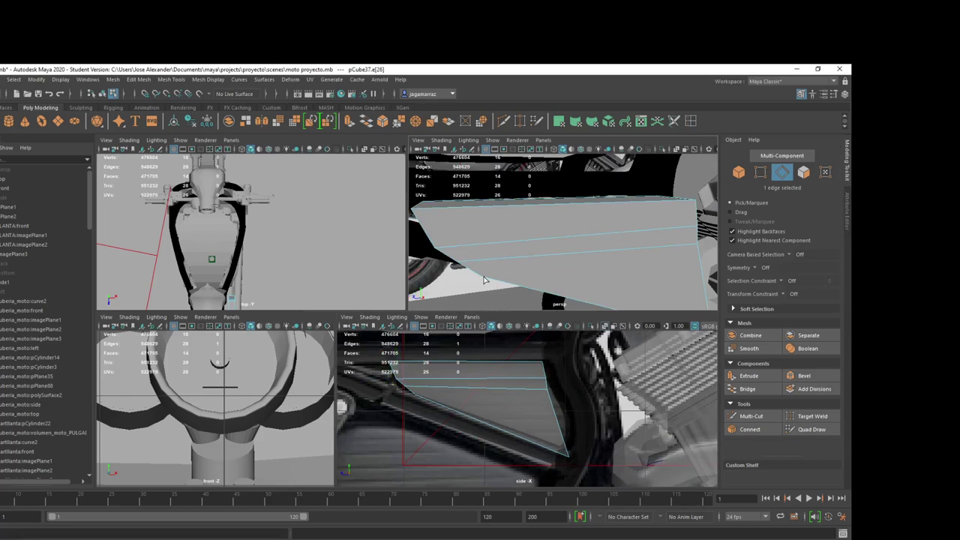
# Step: Undo and re-insert the polySplitRing edge loop across pCube37
pyautogui.hotkey('ctrl', 'z')
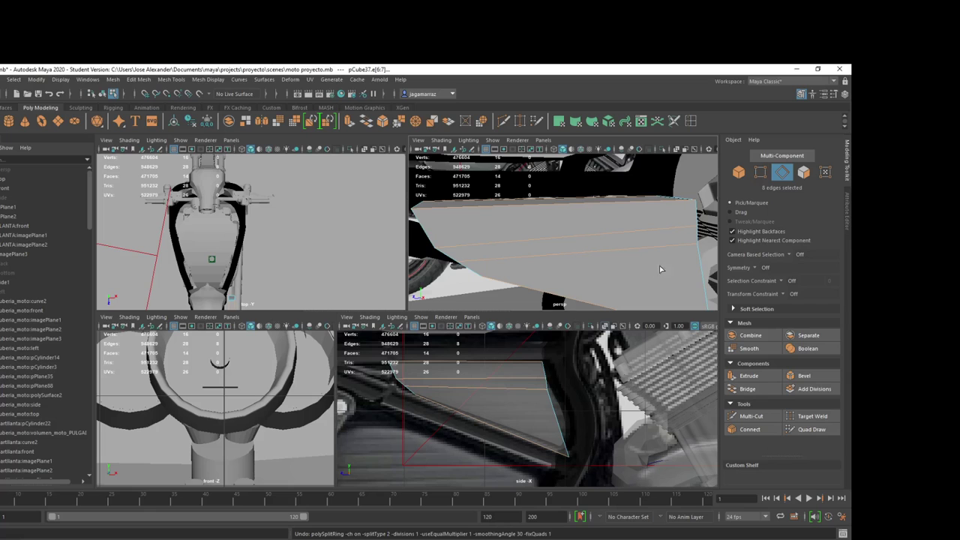
pyautogui.press('g')
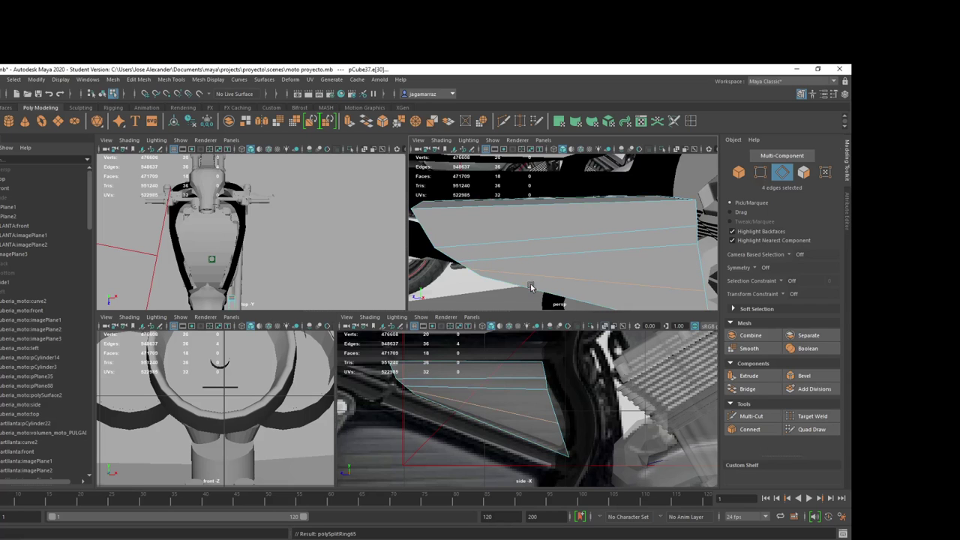
pyautogui.press('w')
pyautogui.rightClick(495, 270)
pyautogui.keyDown('alt'); pyautogui.moveTo(495, 270); pyautogui.dragTo(516, 252); pyautogui.keyUp('alt')
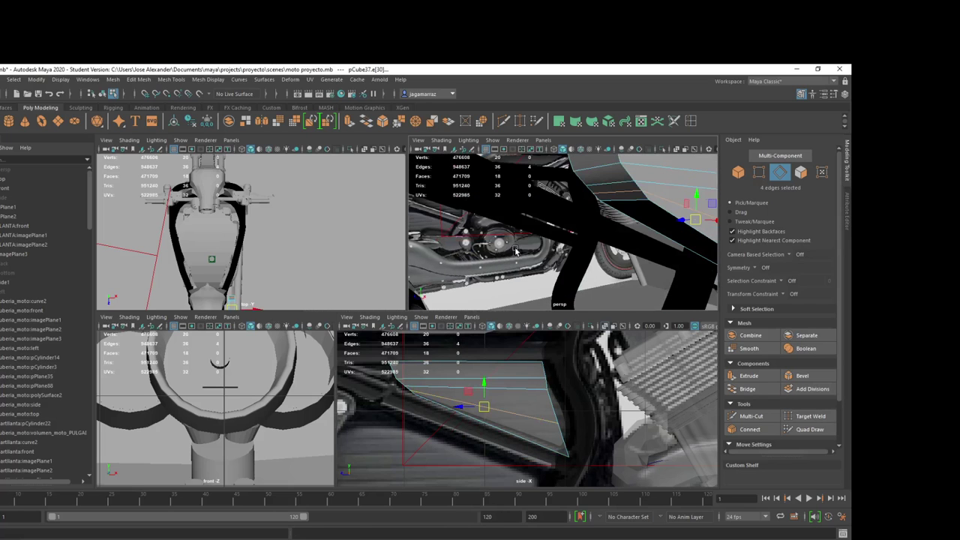
# Step: Move tip edges e[34] and e[0] right and down in the side view to sharpen the point
pyautogui.click(622, 198)
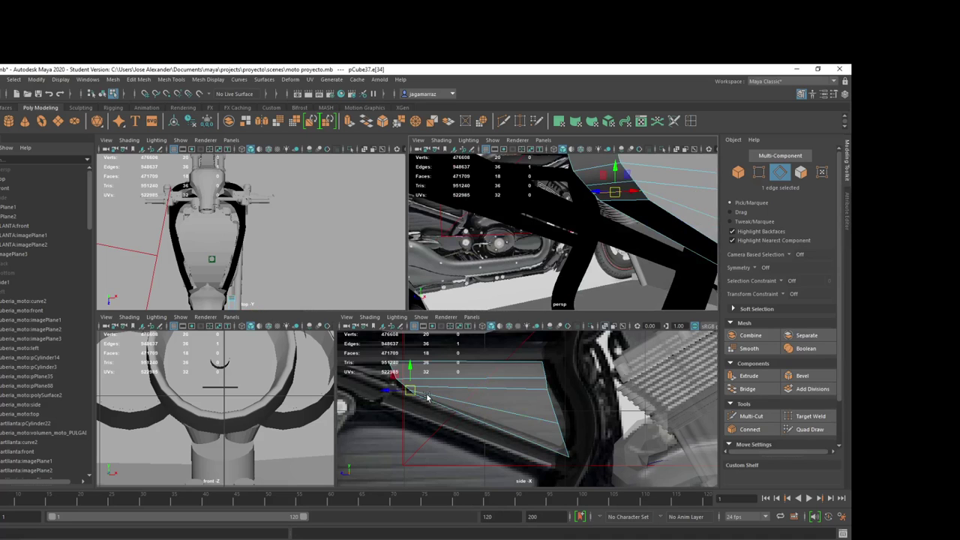
pyautogui.scroll(3, 428, 397)
pyautogui.moveTo(371, 391)
pyautogui.mouseDown()
pyautogui.moveTo(364, 400)
pyautogui.moveTo(372, 388)
pyautogui.mouseUp()
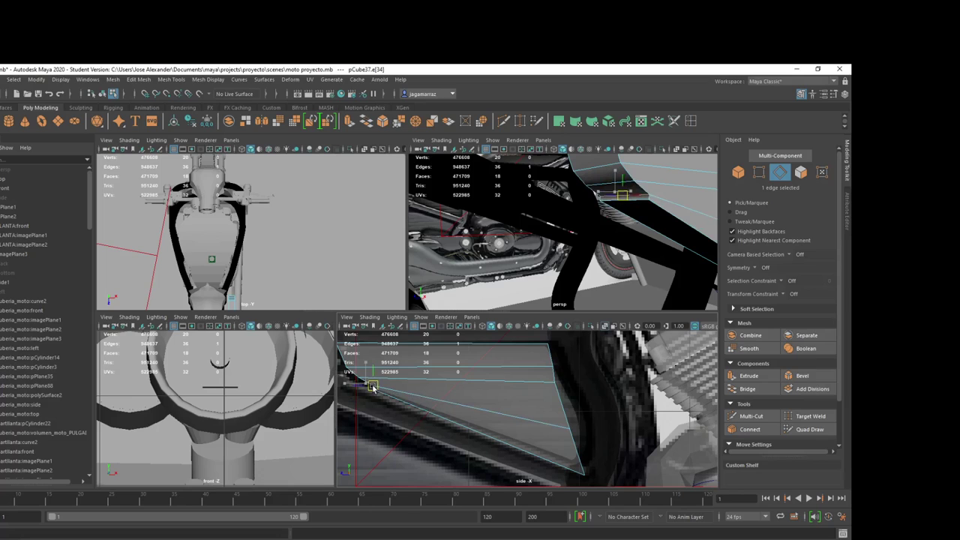
pyautogui.moveTo(372, 388); pyautogui.dragTo(375, 388)
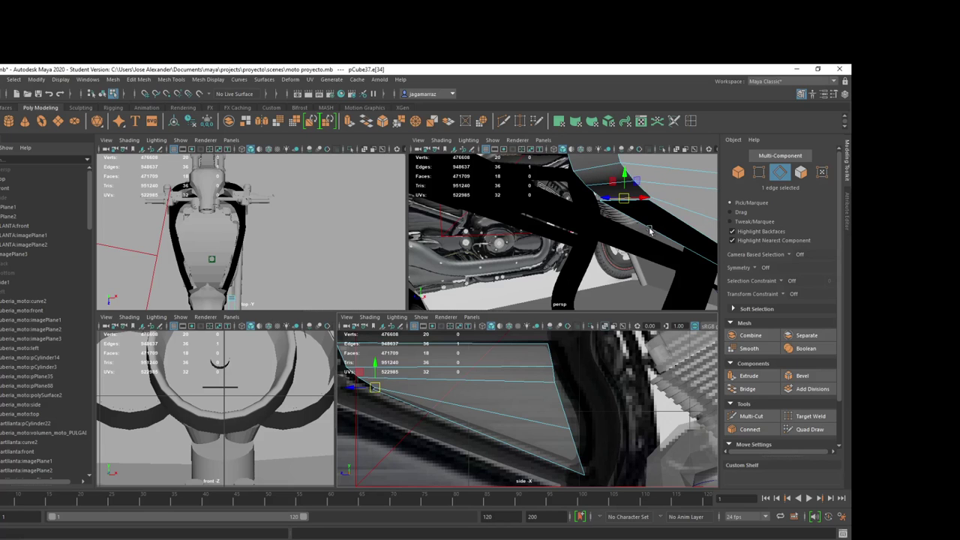
pyautogui.moveTo(634, 208)
pyautogui.keyDown('alt'); pyautogui.mouseDown()
pyautogui.moveTo(629, 221)
pyautogui.moveTo(649, 227)
pyautogui.mouseUp(); pyautogui.keyUp('alt')
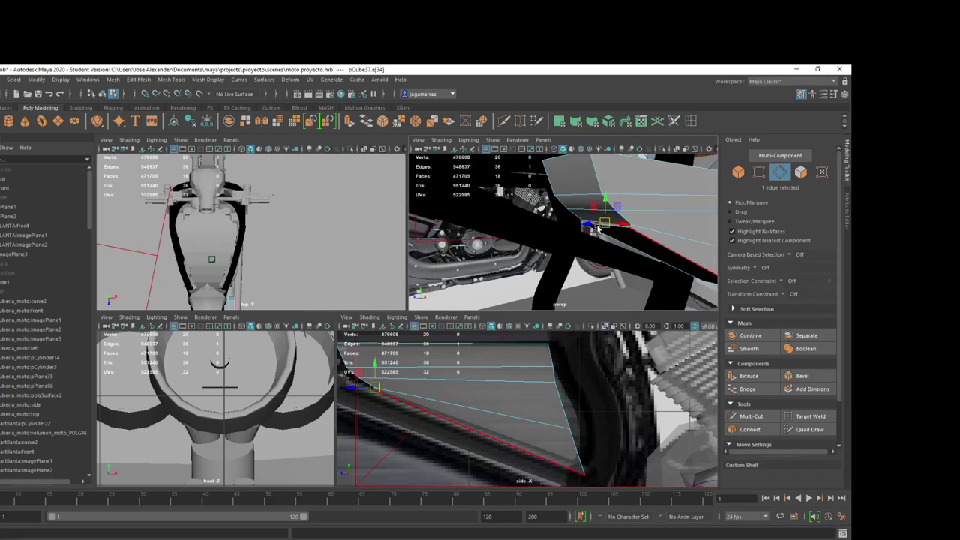
pyautogui.click(649, 227)
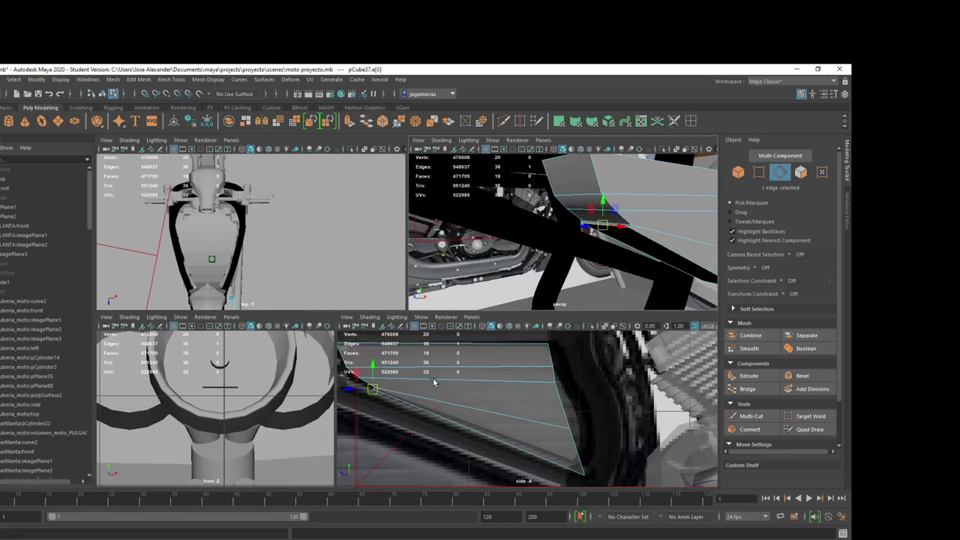
pyautogui.moveTo(377, 395); pyautogui.dragTo(397, 402)
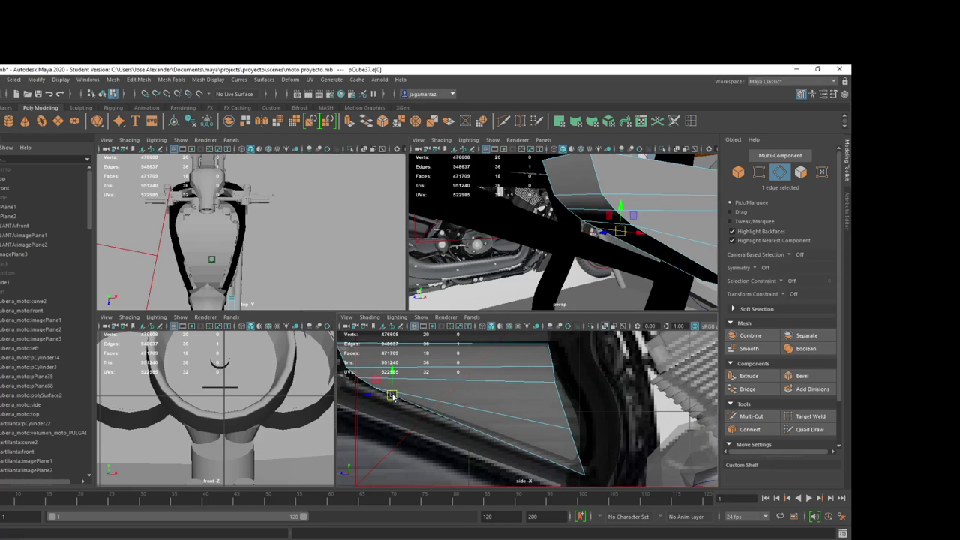
pyautogui.moveTo(600, 225)
pyautogui.keyDown('alt'); pyautogui.mouseDown()
pyautogui.moveTo(538, 268)
pyautogui.moveTo(454, 283)
pyautogui.mouseUp(); pyautogui.keyUp('alt')
# Step: Move pCube37's right-end corner edges e[3], e[30] and e[14] slightly inward to taper the tip
pyautogui.click(460, 286)
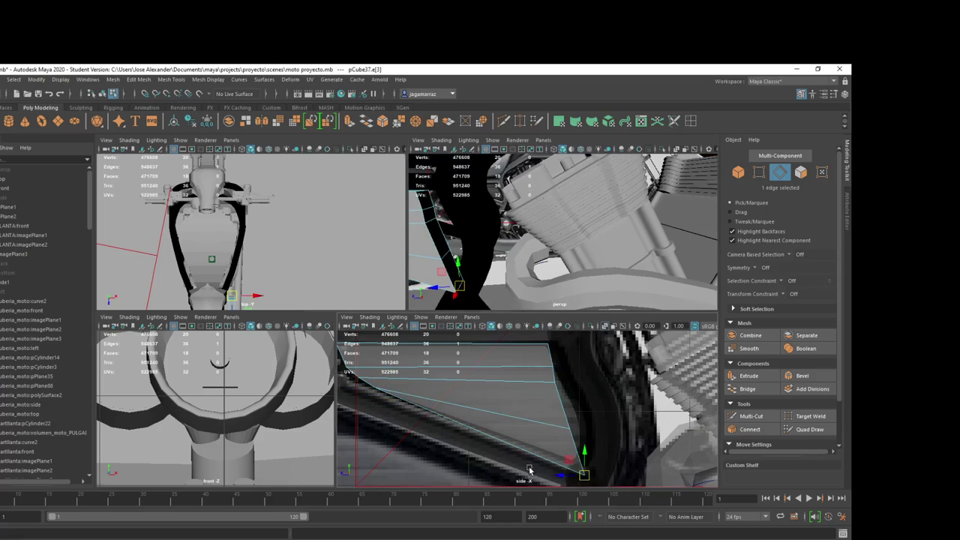
pyautogui.click(579, 466)
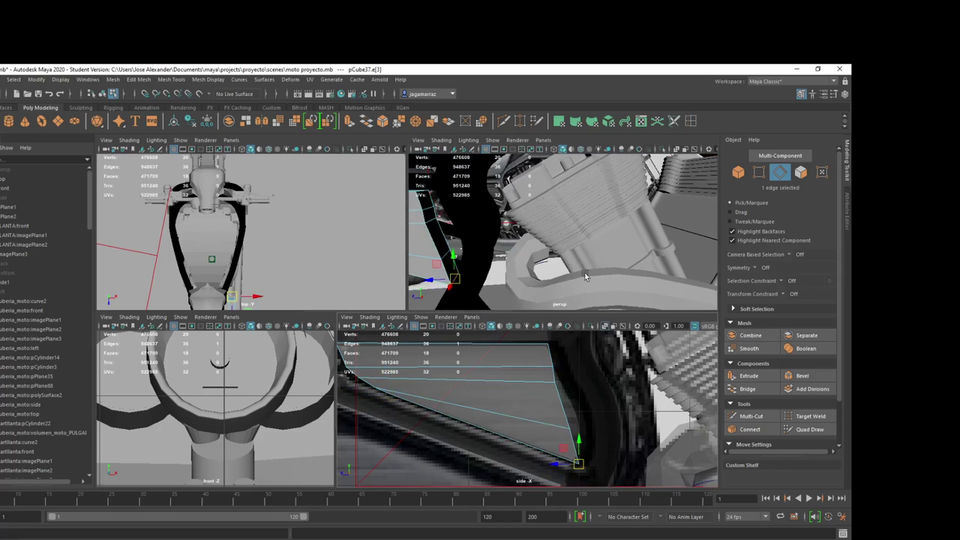
pyautogui.moveTo(484, 261)
pyautogui.keyDown('alt'); pyautogui.mouseDown()
pyautogui.moveTo(465, 270)
pyautogui.moveTo(474, 288)
pyautogui.mouseUp(); pyautogui.keyUp('alt')
pyautogui.click(576, 442)
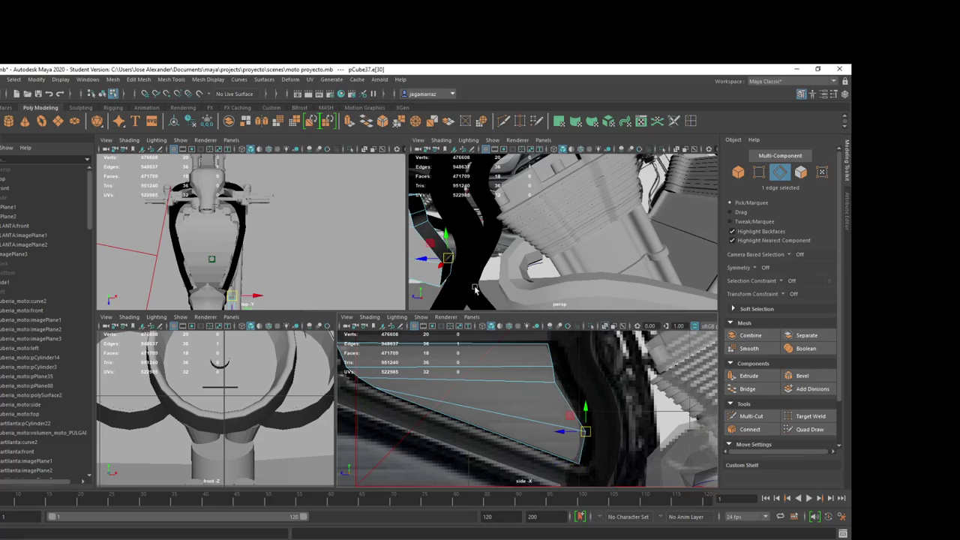
pyautogui.click(423, 228)
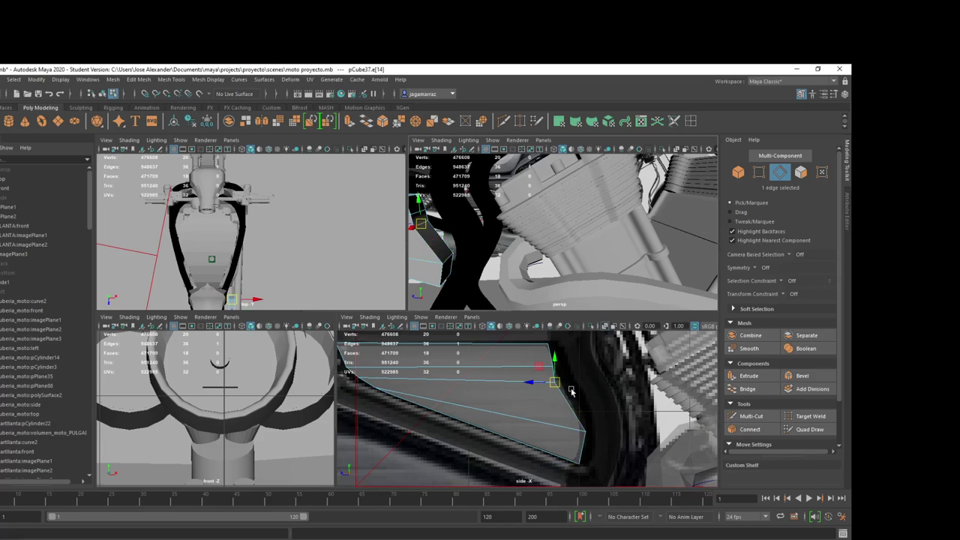
pyautogui.moveTo(555, 383); pyautogui.dragTo(566, 388)
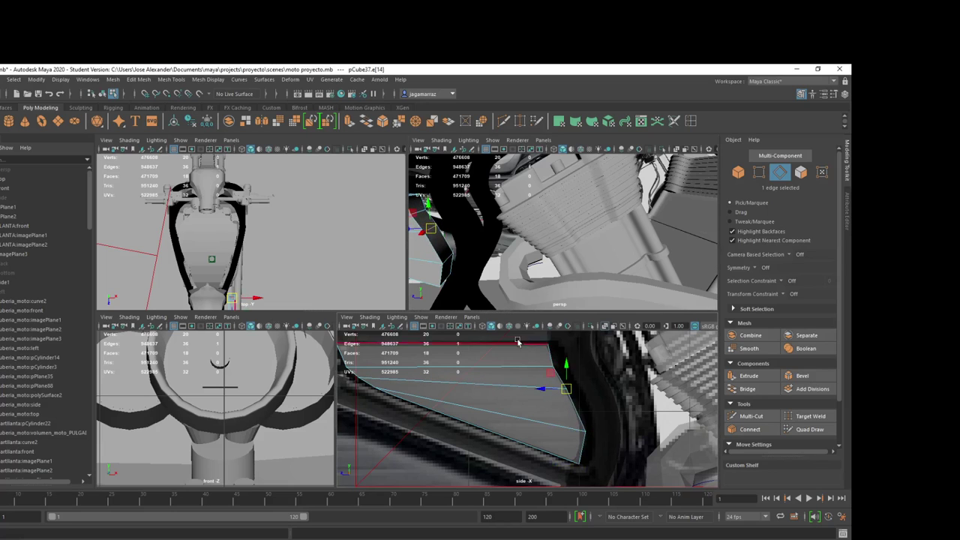
# Step: Bevel the panel's upper edge e[2] from the Modeling Toolkit
pyautogui.press('f')
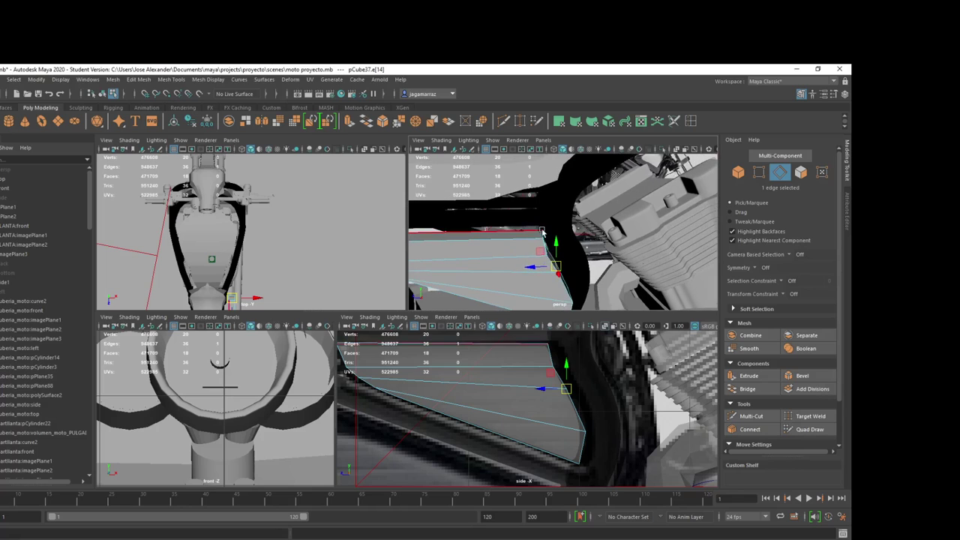
pyautogui.click(542, 237)
pyautogui.click(796, 375)
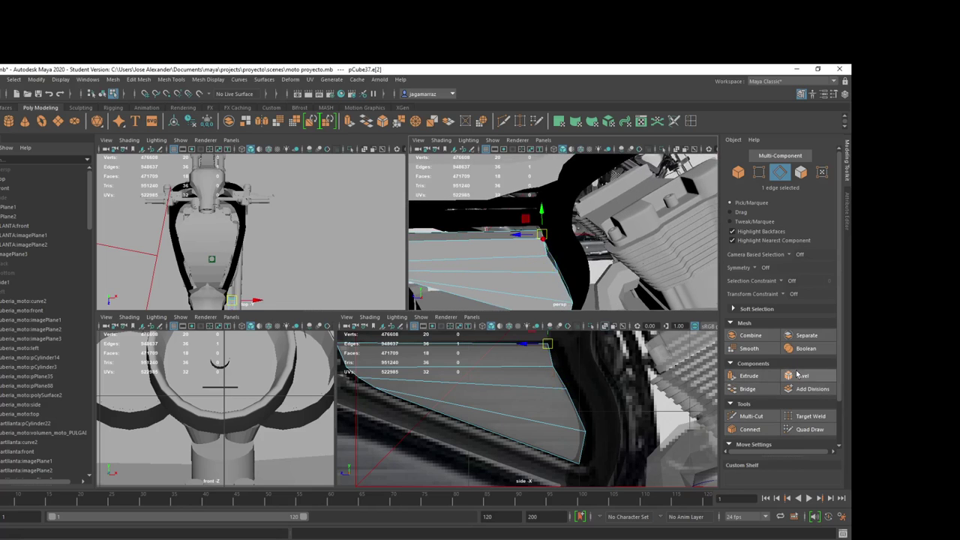
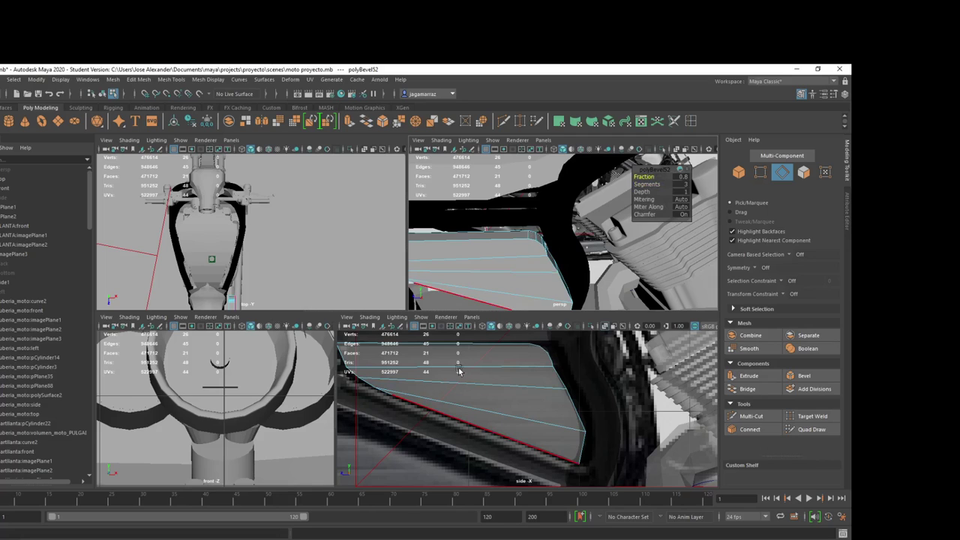
# Step: Compare the bevelled panel and engine side against the motorcycle reference photo
pyautogui.moveTo(471, 288)
pyautogui.keyDown('alt'); pyautogui.mouseDown()
pyautogui.moveTo(488, 240)
pyautogui.moveTo(492, 335)
pyautogui.mouseUp(); pyautogui.keyUp('alt')
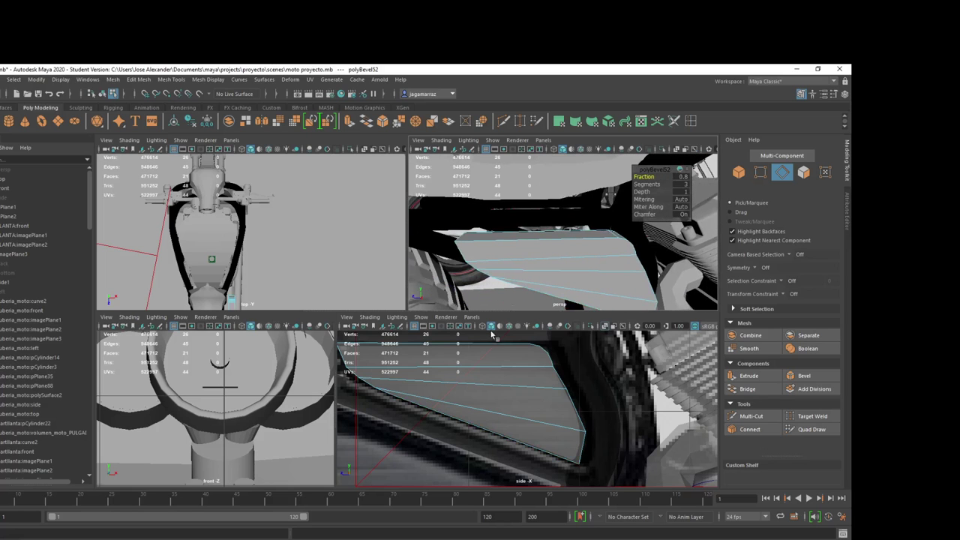
pyautogui.hotkey('alt', 'Tab')
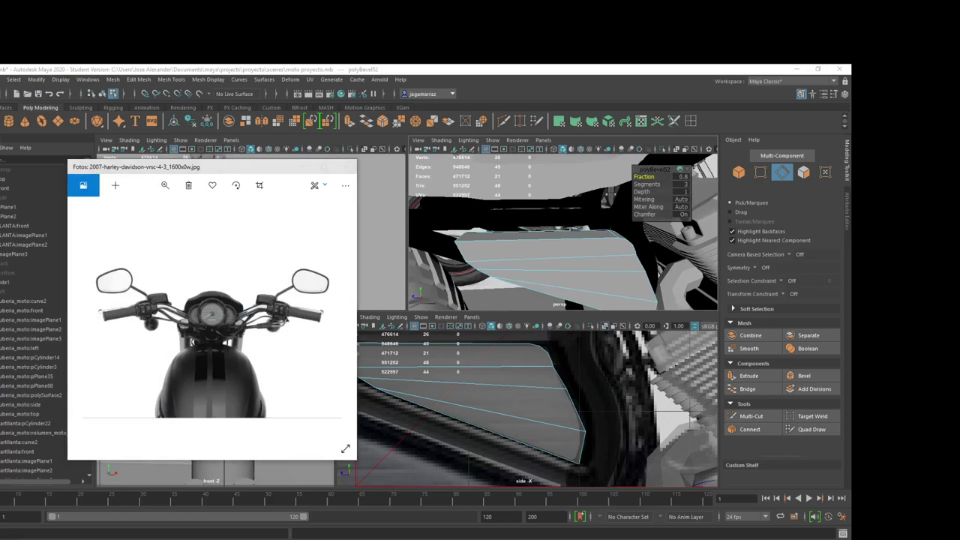
pyautogui.hotkey('alt', 'Tab')
pyautogui.hotkey('alt', 'Tab')
pyautogui.hotkey('alt', 'Tab')
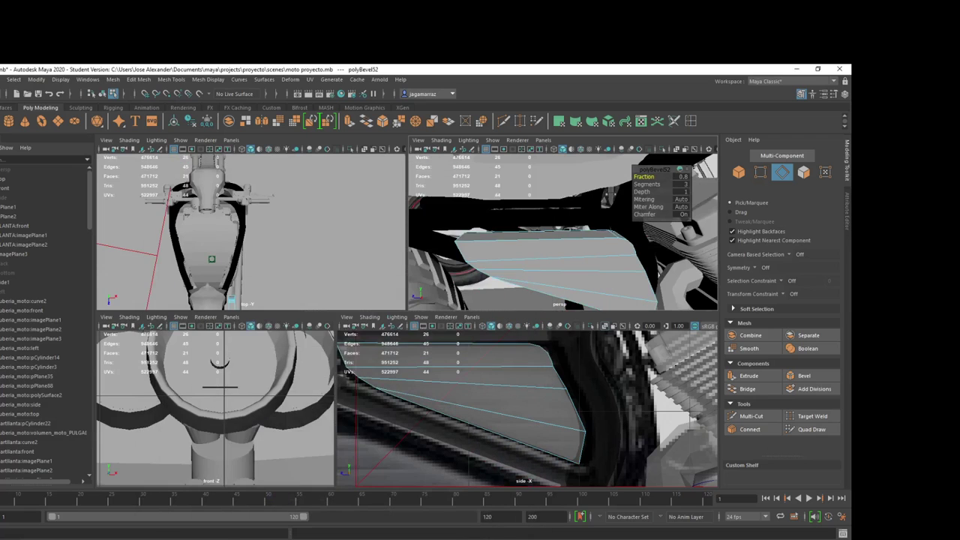
pyautogui.hotkey('alt', 'Tab')
pyautogui.hotkey('alt', 'Tab')
pyautogui.moveTo(233, 530)
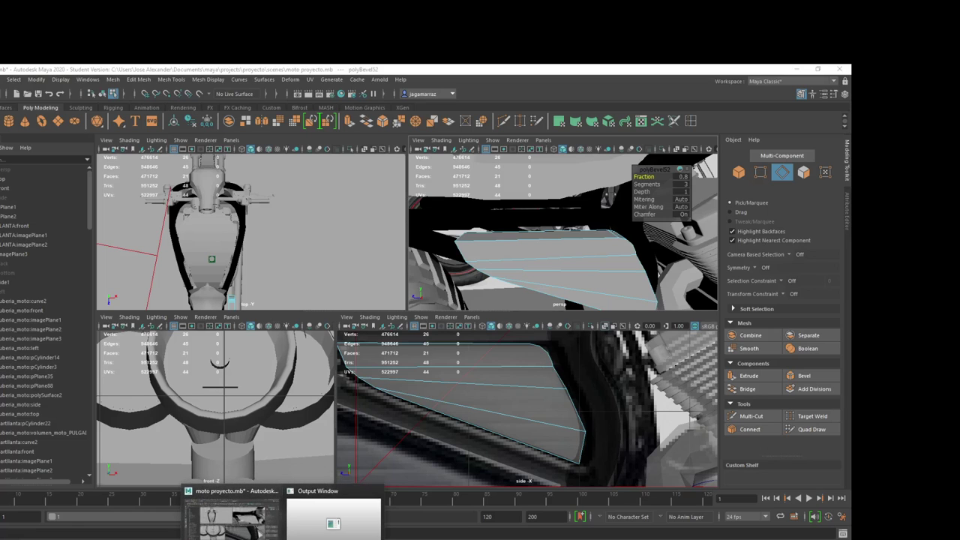
pyautogui.hotkey('alt', 'Tab')
pyautogui.scroll(-2, 591, 358)
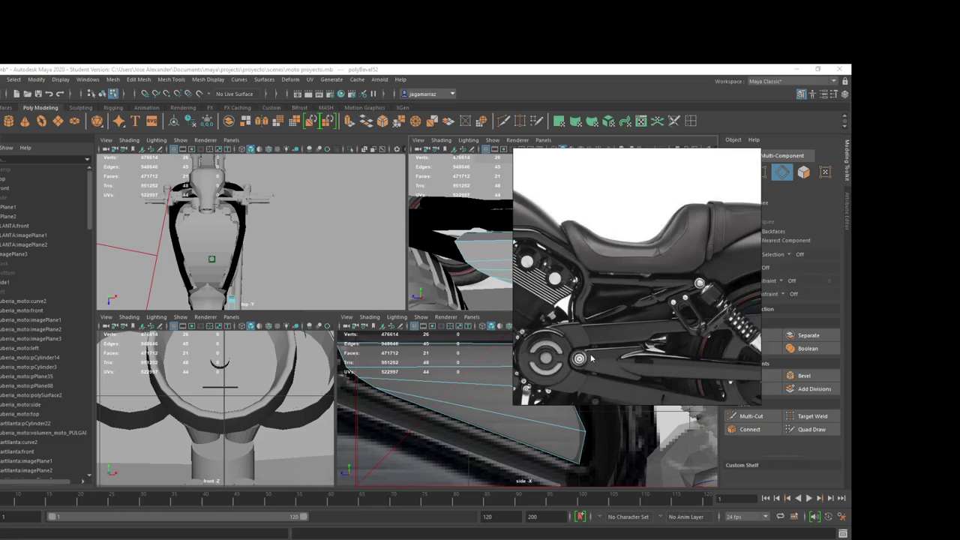
pyautogui.scroll(1, 641, 325)
pyautogui.scroll(1, 620, 324)
pyautogui.scroll(1, 615, 325)
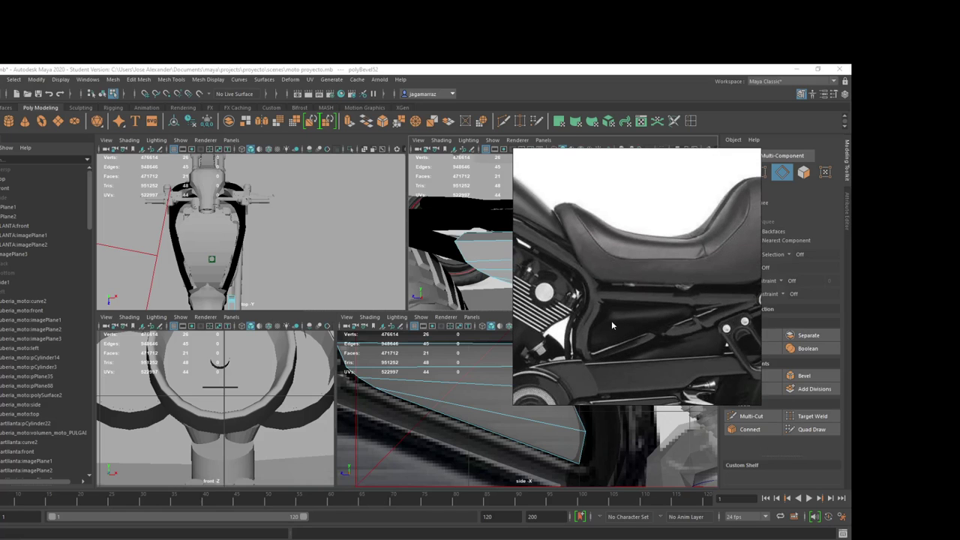
pyautogui.scroll(2, 611, 325)
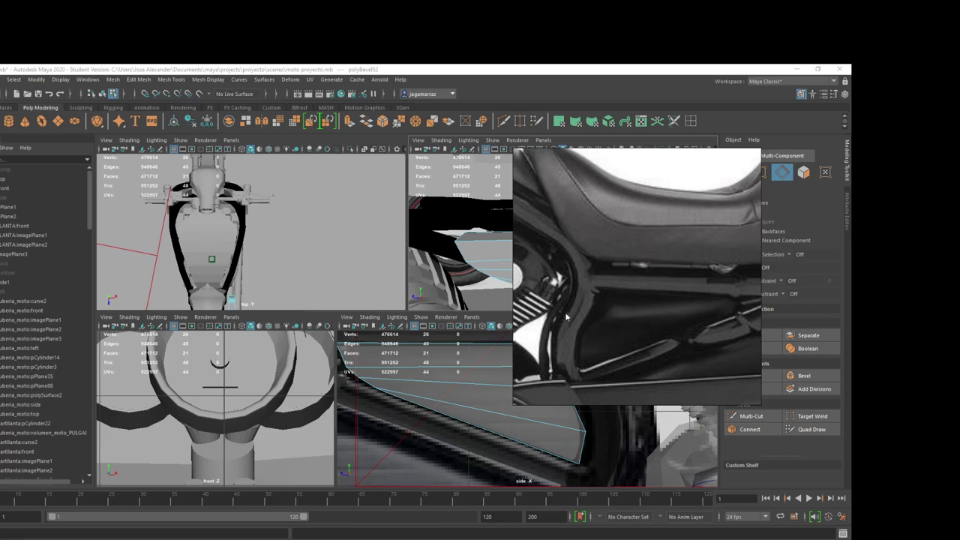
pyautogui.scroll(-1, 565, 311)
pyautogui.scroll(-1, 660, 327)
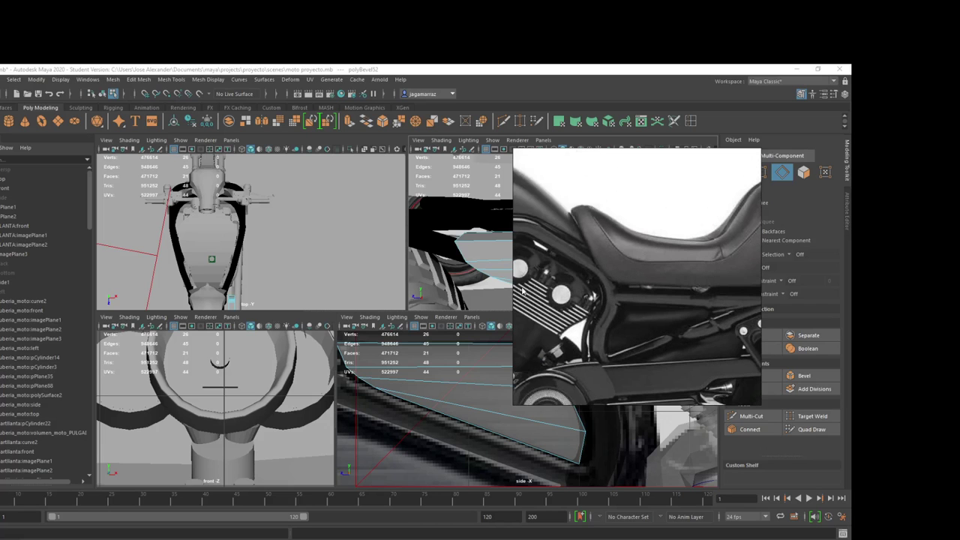
pyautogui.click(475, 266)
pyautogui.moveTo(474, 267)
pyautogui.keyDown('alt'); pyautogui.mouseDown()
pyautogui.moveTo(450, 273)
pyautogui.moveTo(495, 268)
pyautogui.mouseUp(); pyautogui.keyUp('alt')
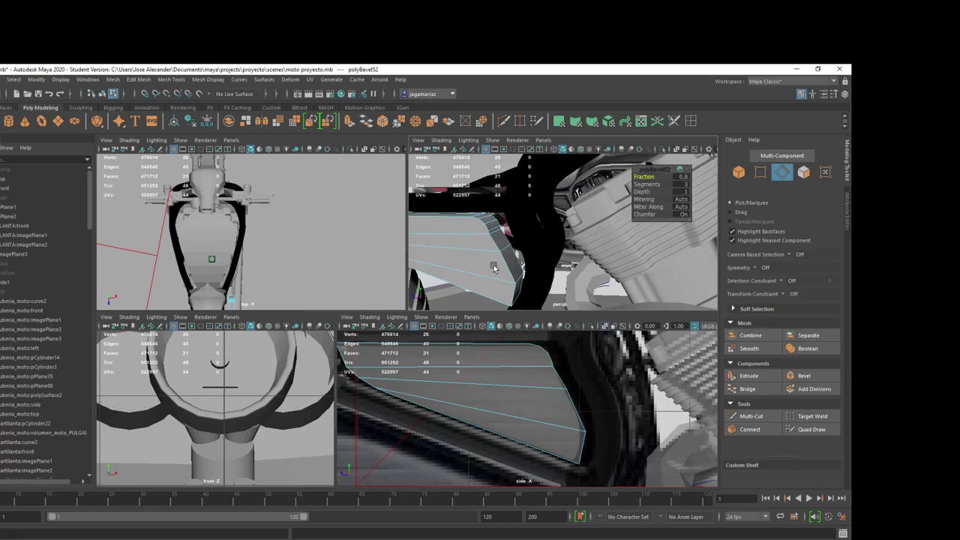
pyautogui.scroll(-5, 547, 393)
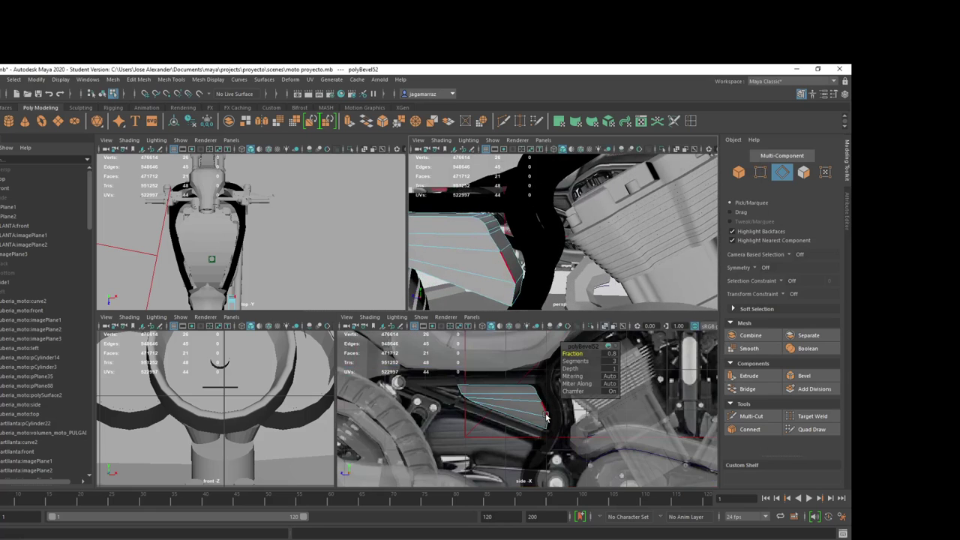
pyautogui.scroll(1, 547, 418)
pyautogui.scroll(1, 540, 436)
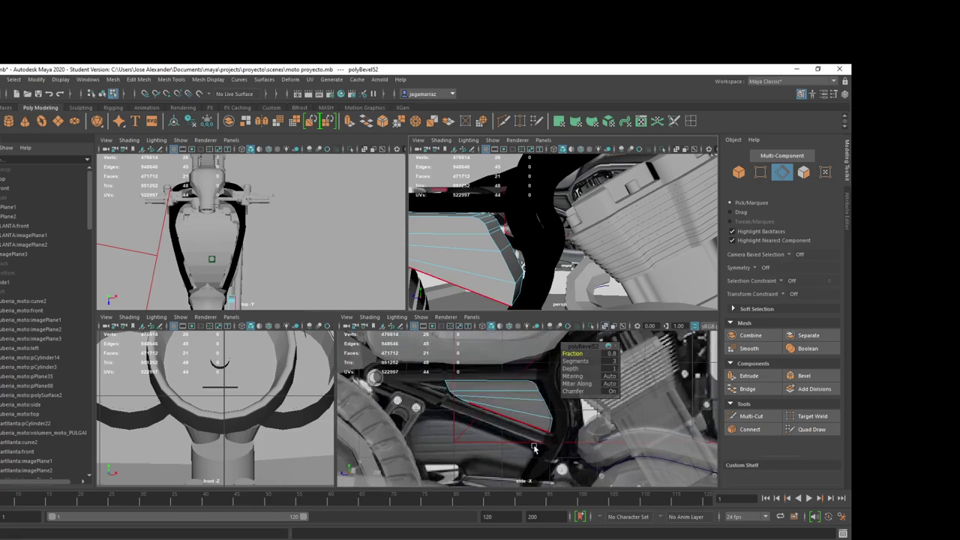
pyautogui.keyDown('alt'); pyautogui.moveTo(534, 448); pyautogui.dragTo(517, 443); pyautogui.keyUp('alt')
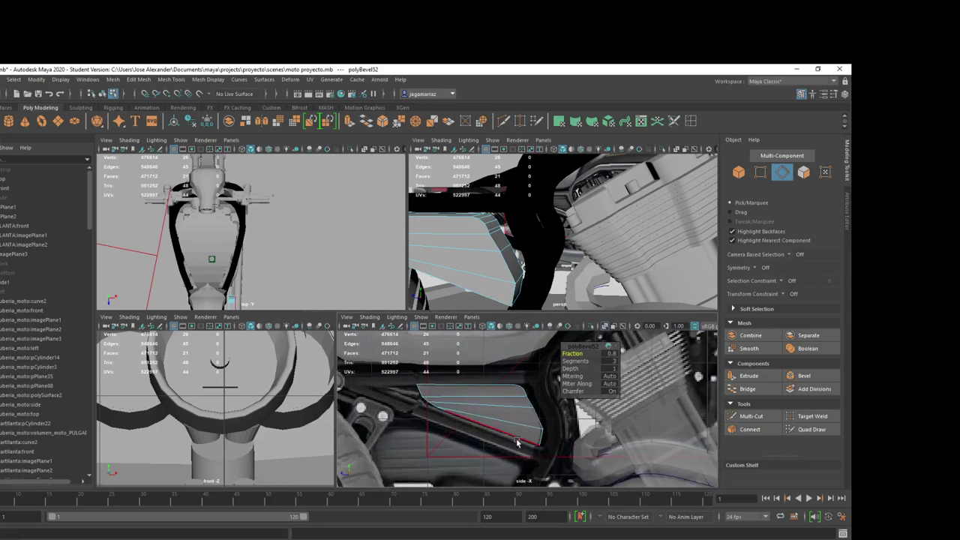
pyautogui.scroll(-2, 517, 442)
pyautogui.scroll(-3, 514, 439)
pyautogui.scroll(4, 507, 432)
pyautogui.scroll(1, 506, 432)
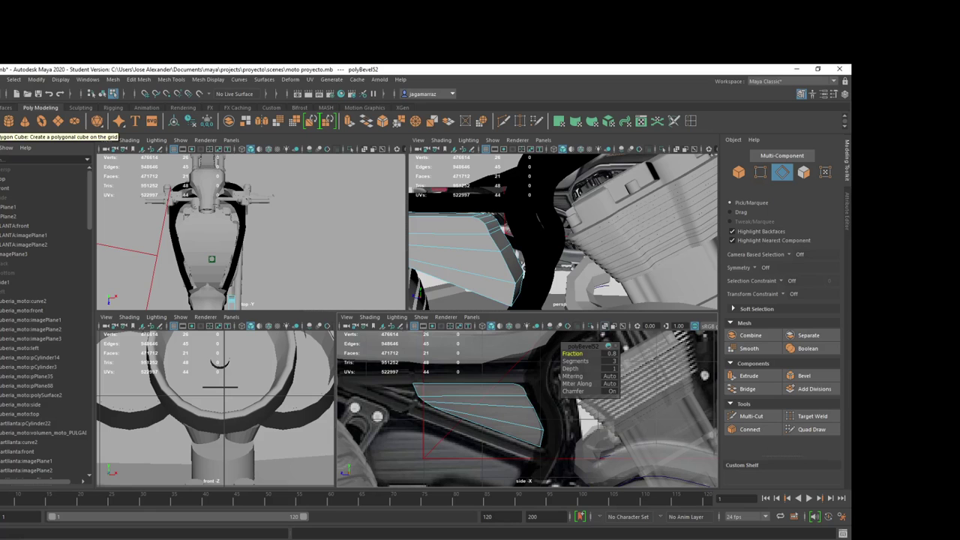
# Step: Create a polygon cube and move it down and left below the frame
pyautogui.click(7, 121)
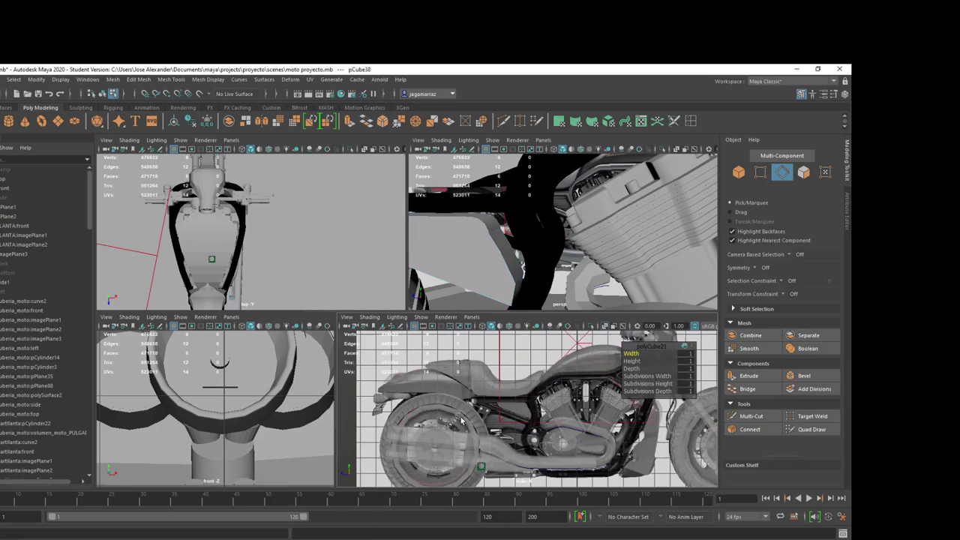
pyautogui.scroll(-3, 522, 456)
pyautogui.scroll(-2, 522, 456)
pyautogui.press('w')
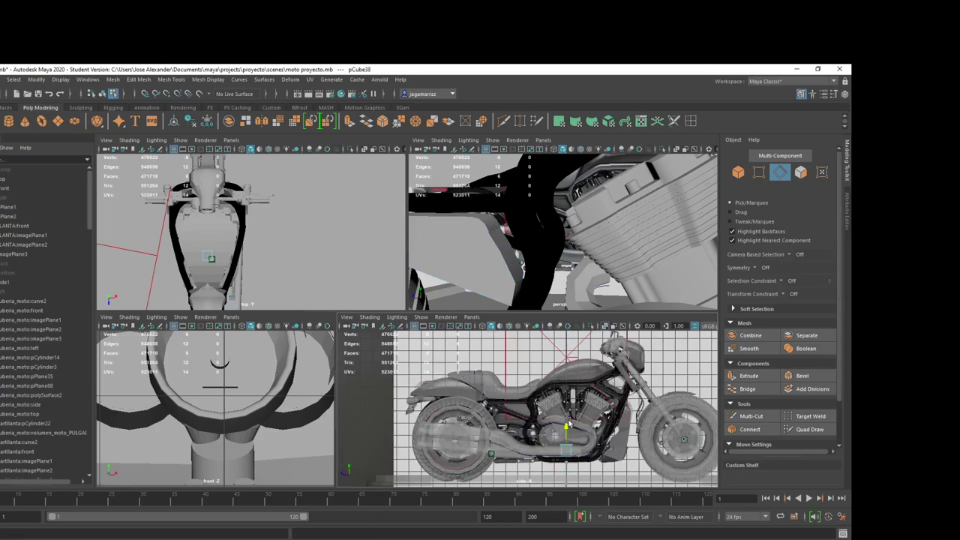
pyautogui.moveTo(558, 406); pyautogui.dragTo(435, 459)
pyautogui.scroll(5, 502, 431)
# Step: Scale the cube down into a small box beside the engine
pyautogui.press('r')
pyautogui.hotkey('alt', 'Tab')
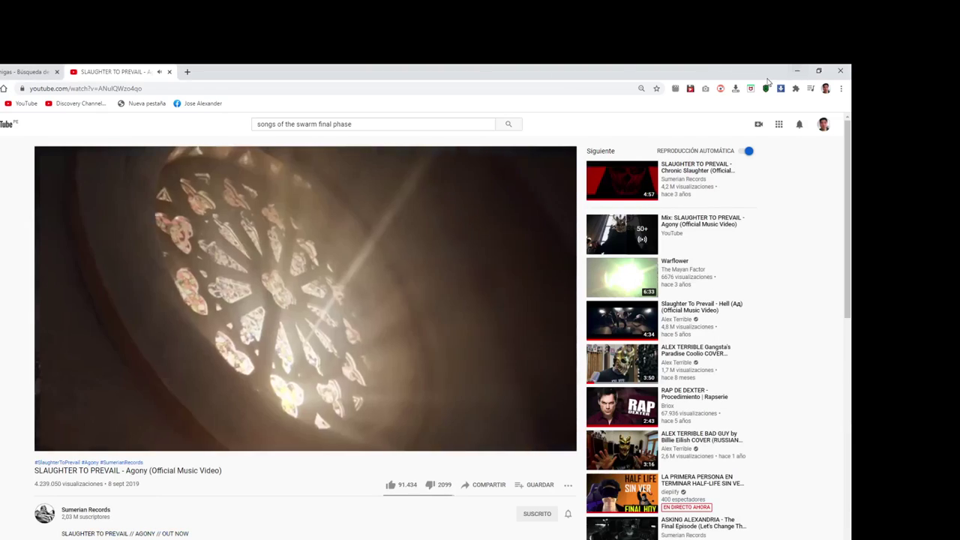
pyautogui.click(797, 70)
pyautogui.press('r')
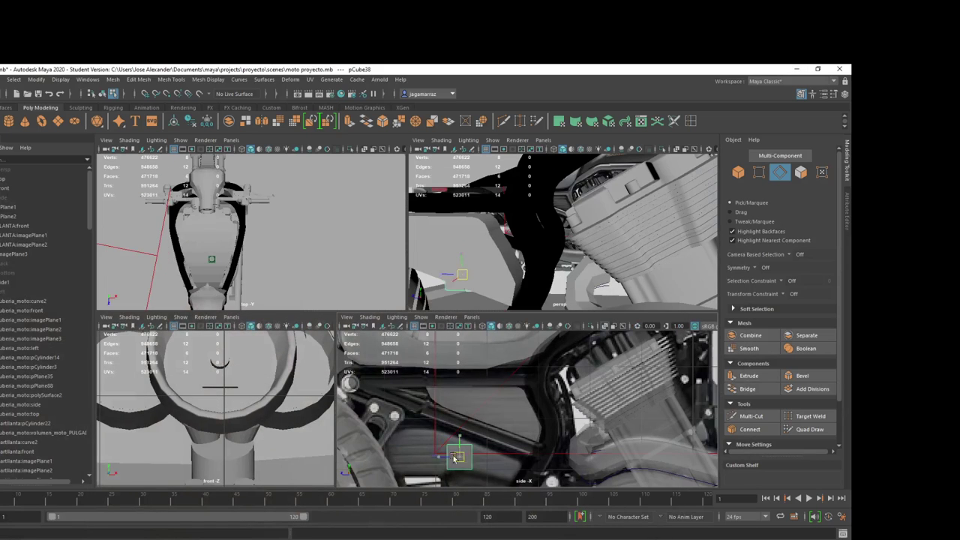
pyautogui.click(445, 475)
pyautogui.moveTo(445, 475); pyautogui.dragTo(424, 460, button='middle')
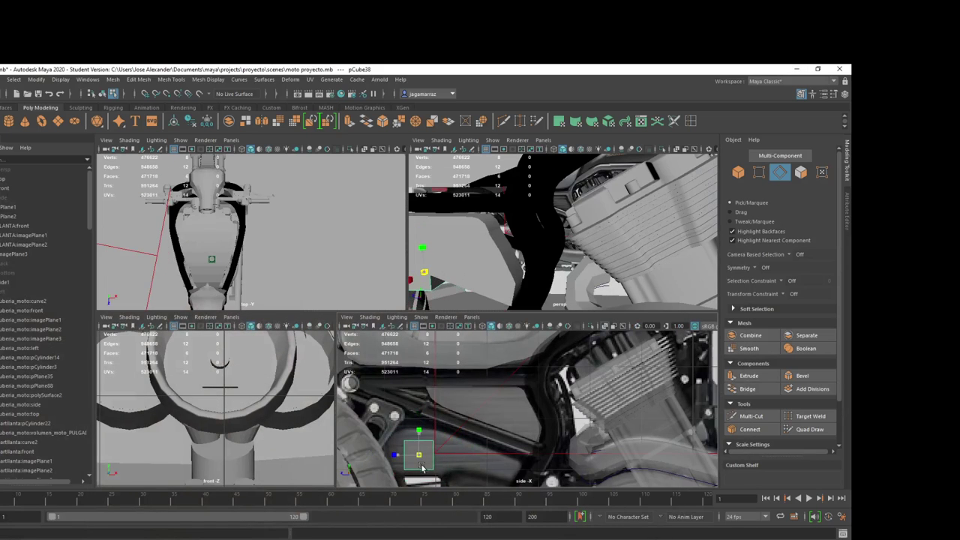
pyautogui.press('w')
pyautogui.press('r')
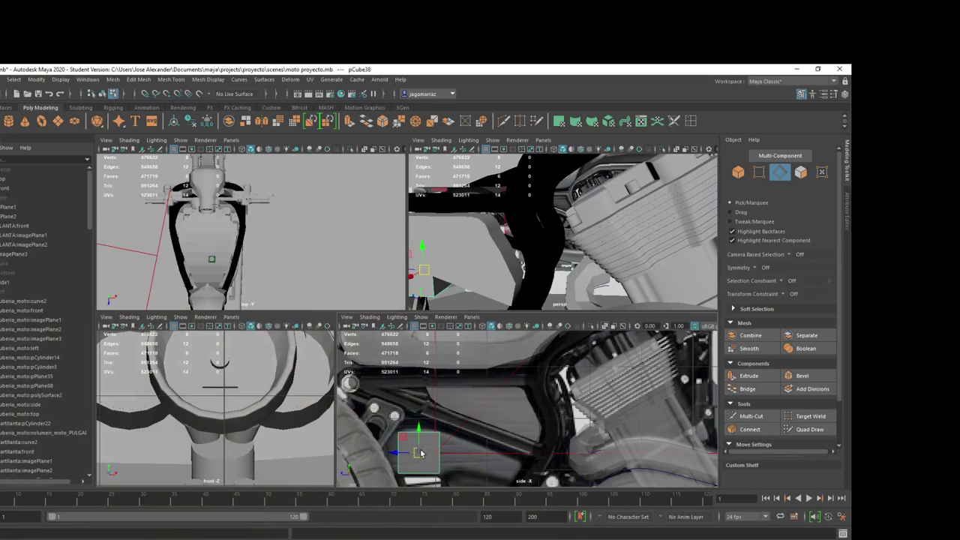
# Step: Frame the box, check its top and bottom edges, and select its right end face
pyautogui.press('f')
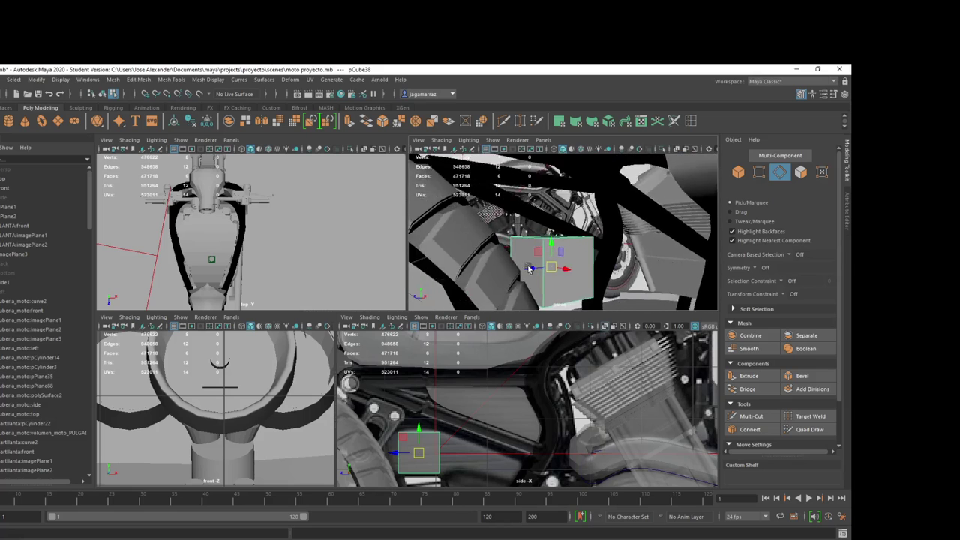
pyautogui.keyDown('alt'); pyautogui.moveTo(551, 246); pyautogui.dragTo(553, 241); pyautogui.keyUp('alt')
pyautogui.moveTo(553, 241); pyautogui.dragTo(540, 251, button='right')
pyautogui.click(529, 242)
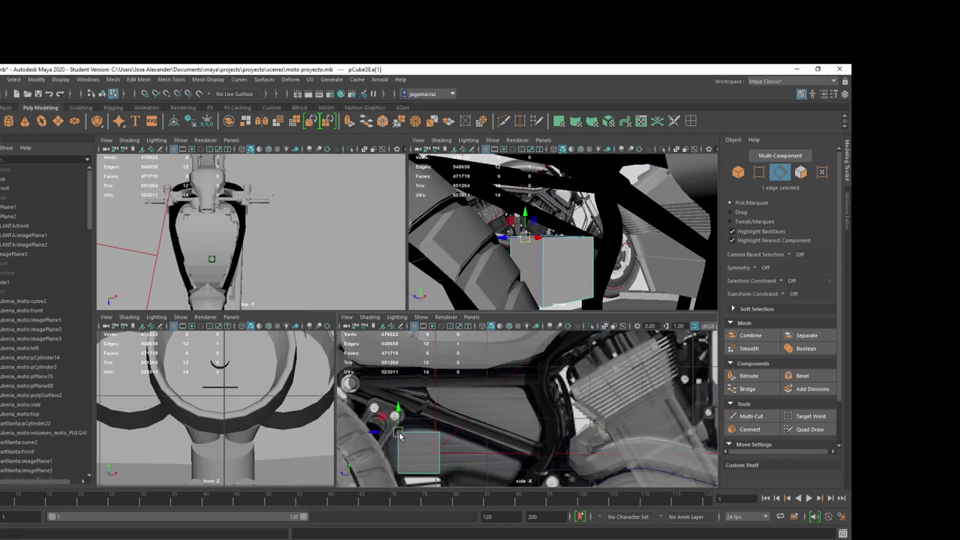
pyautogui.keyDown('alt'); pyautogui.moveTo(547, 292); pyautogui.dragTo(495, 296); pyautogui.keyUp('alt')
pyautogui.click(489, 291)
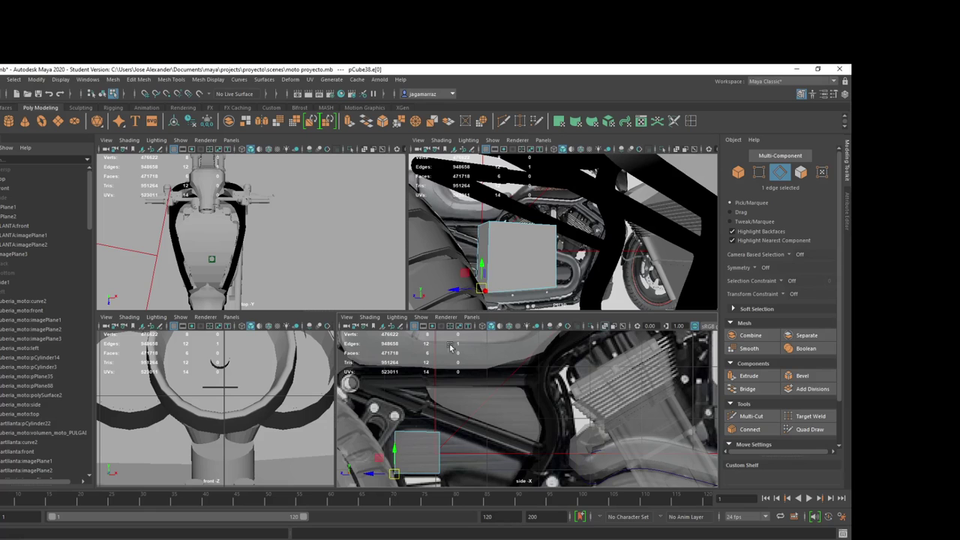
pyautogui.moveTo(480, 270)
pyautogui.keyDown('alt'); pyautogui.mouseDown()
pyautogui.moveTo(524, 250)
pyautogui.moveTo(477, 248)
pyautogui.mouseUp(); pyautogui.keyUp('alt')
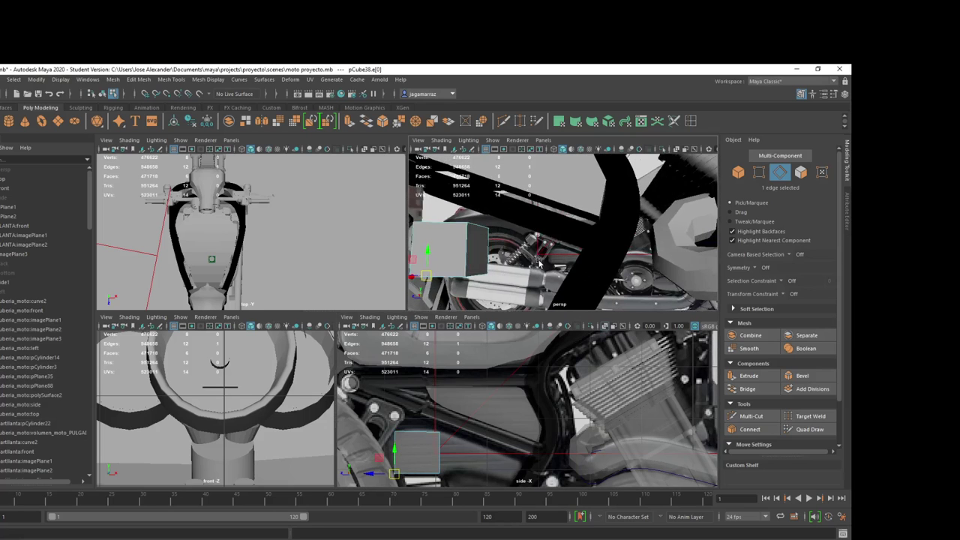
pyautogui.rightClick(478, 248)
pyautogui.click(475, 272)
pyautogui.click(474, 259)
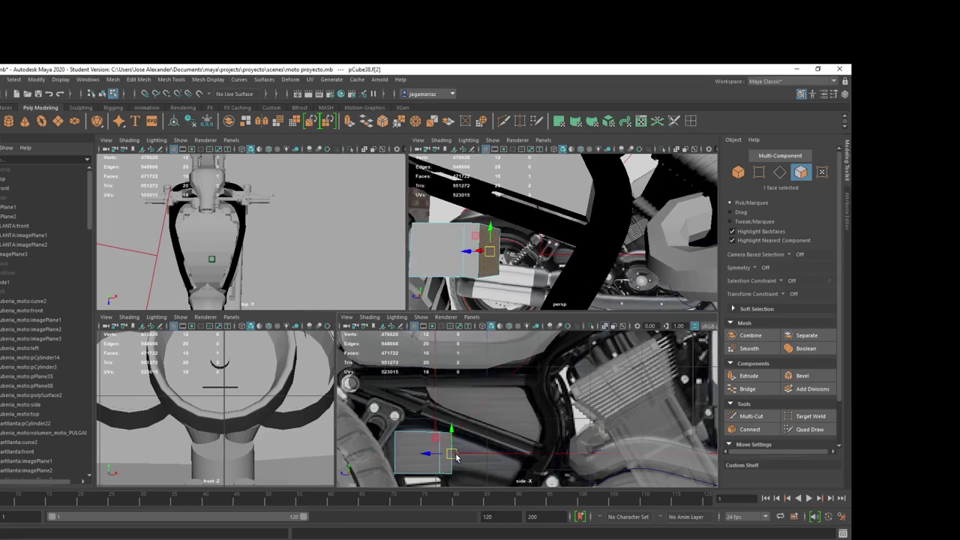
# Step: Extrude several segments from the end face, pulling the pipe further right and tapering it
pyautogui.moveTo(445, 455); pyautogui.dragTo(471, 458)
pyautogui.hotkey('ctrl', 'e')
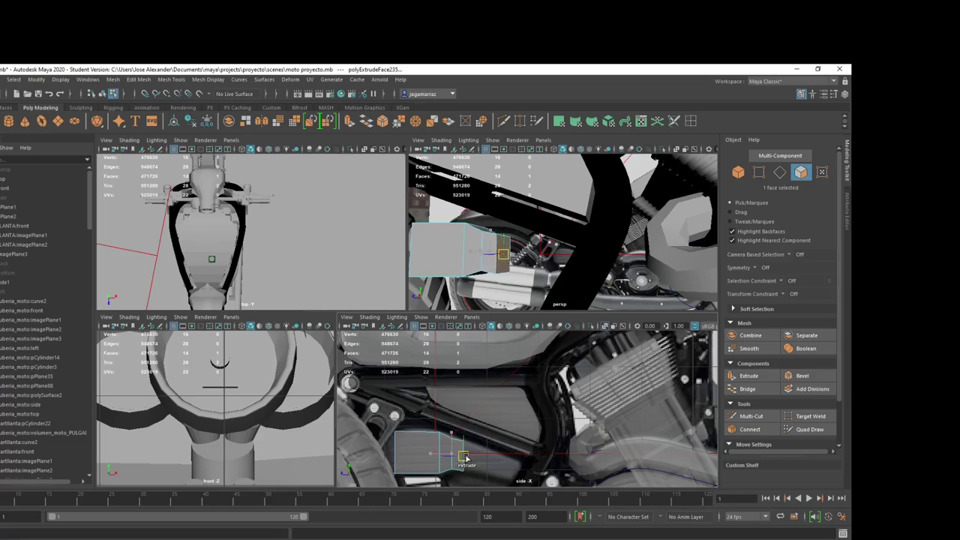
pyautogui.hotkey('ctrl', 'e')
pyautogui.press('r')
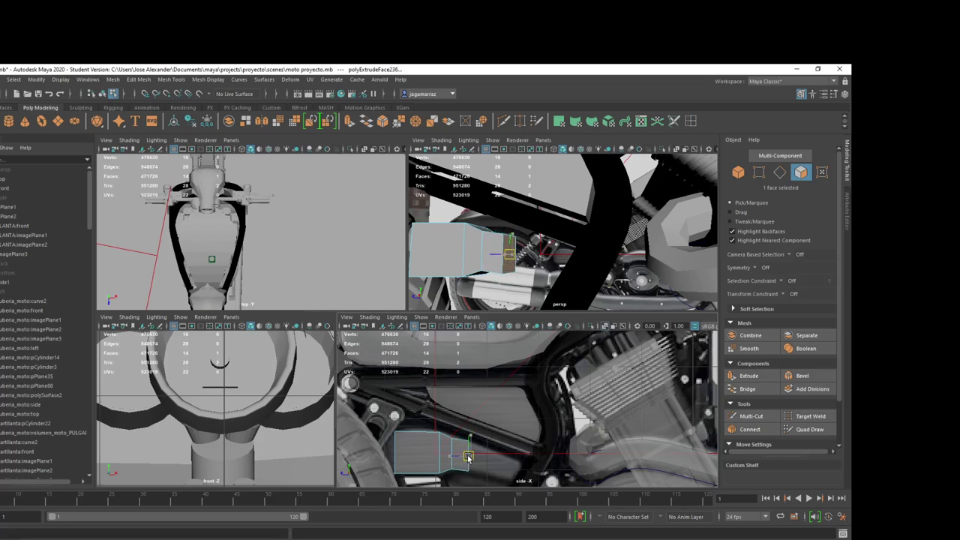
pyautogui.hotkey('ctrl', 'e')
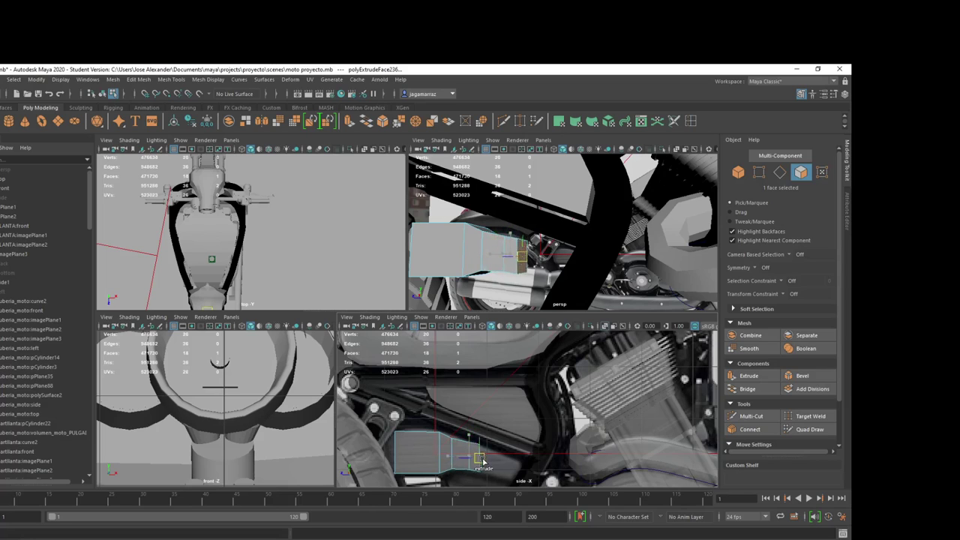
pyautogui.moveTo(466, 459); pyautogui.dragTo(509, 470)
pyautogui.hotkey('ctrl', 'e')
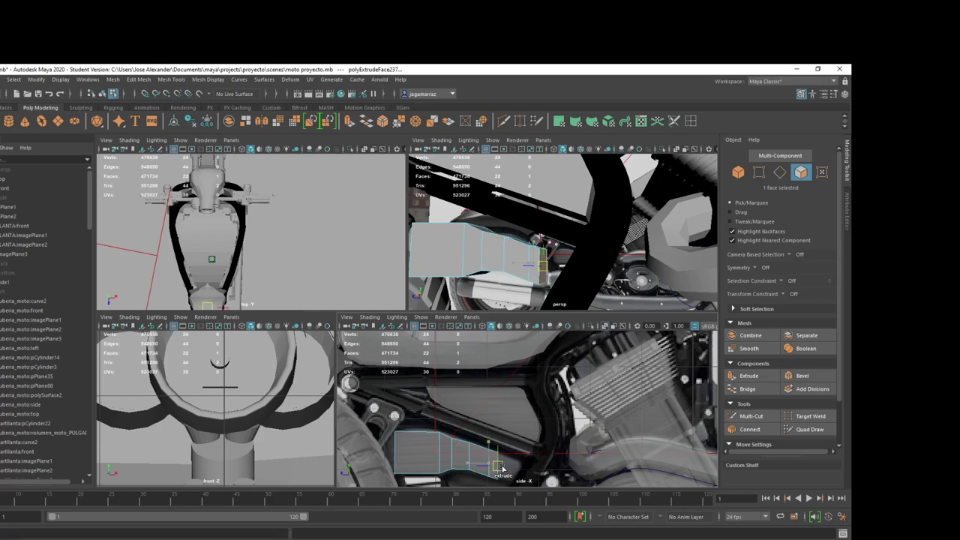
pyautogui.hotkey('ctrl', 'e')
# Step: Extrude and rotate a final angled section, then select the pipe's leftmost face
pyautogui.press('e')
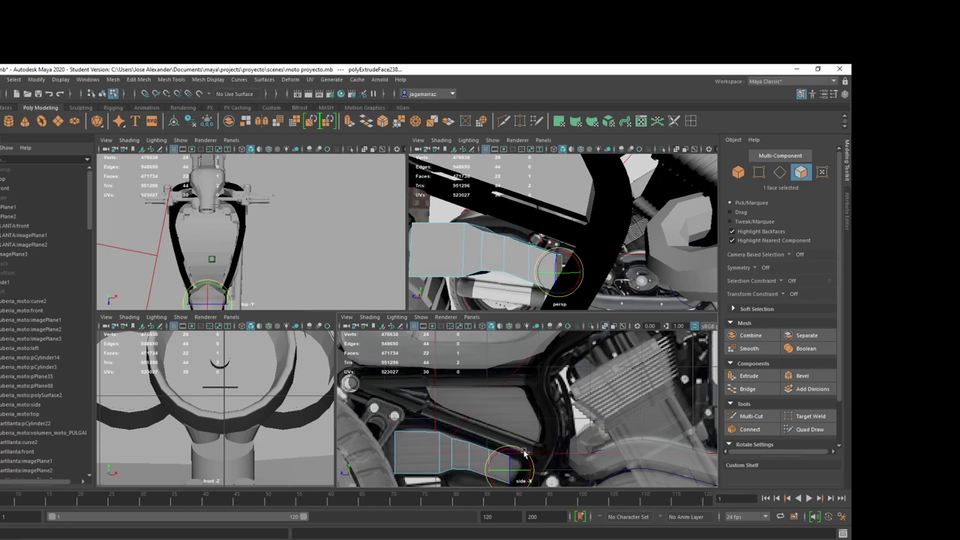
pyautogui.press('r')
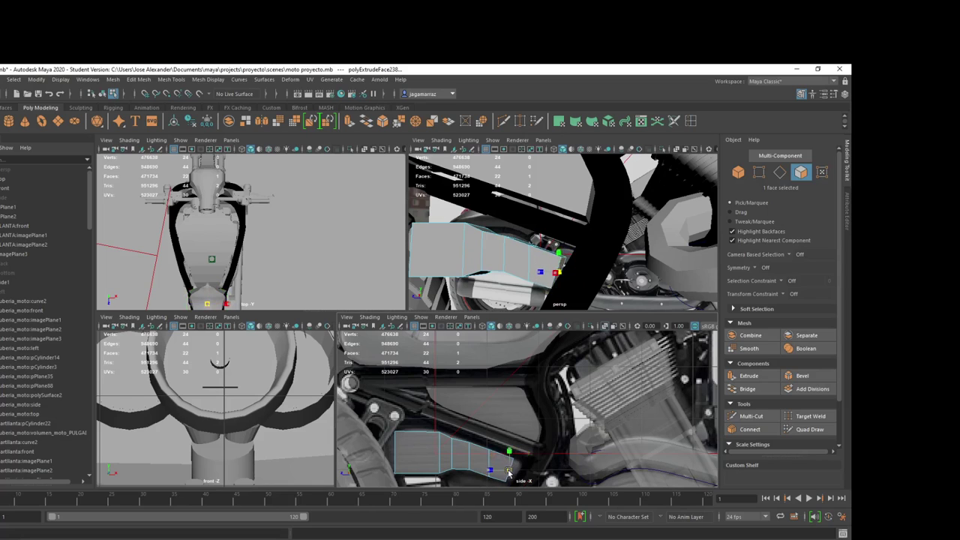
pyautogui.press('w')
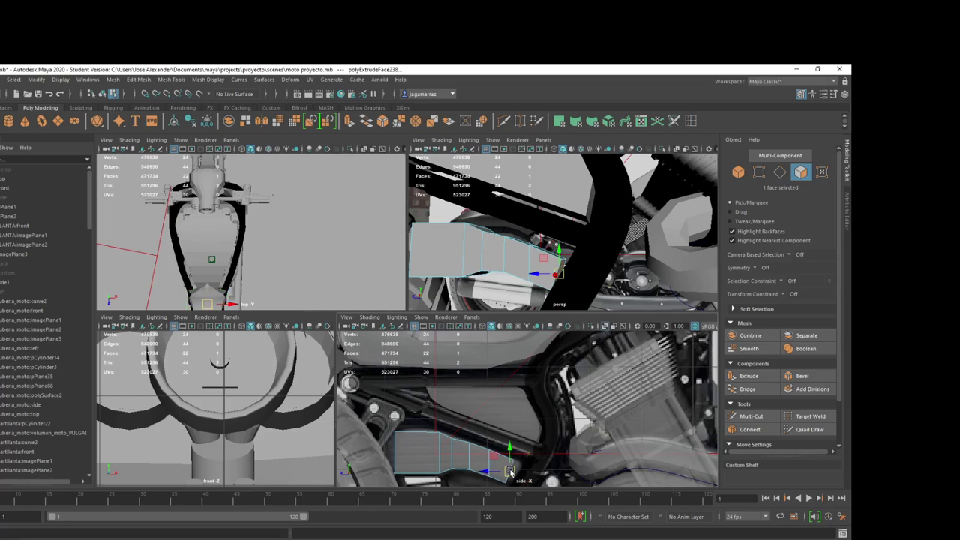
pyautogui.hotkey('ctrl', 'e')
pyautogui.press('e')
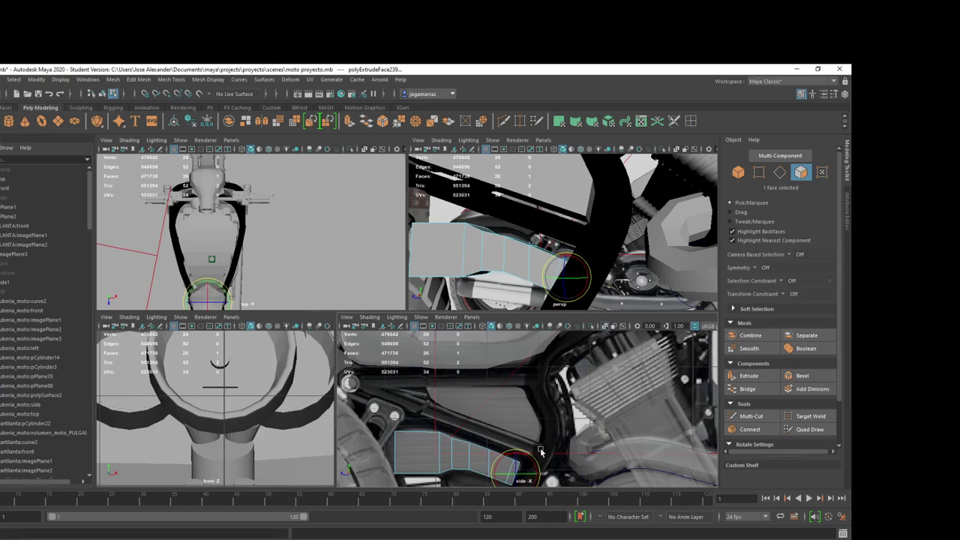
pyautogui.press('w')
pyautogui.click(437, 439)
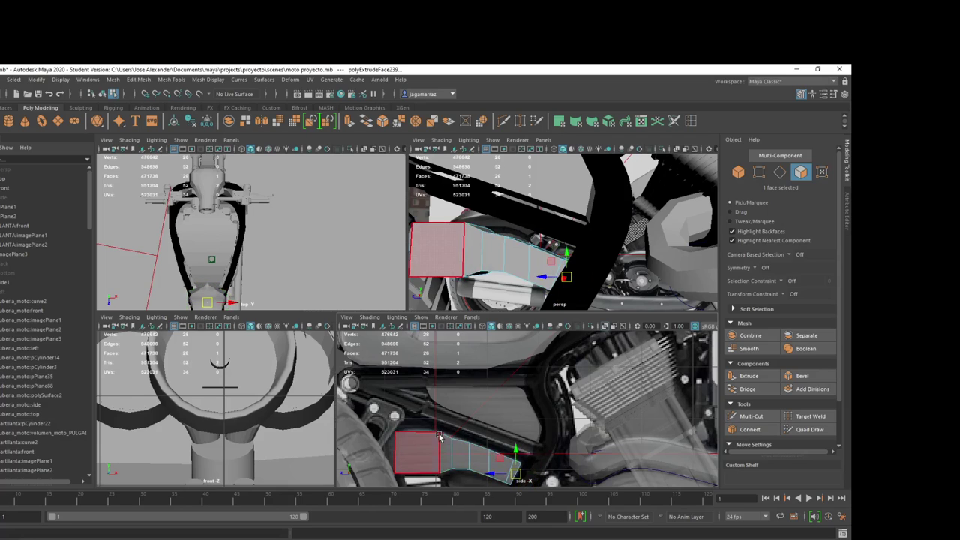
pyautogui.scroll(3, 489, 231)
pyautogui.scroll(2, 481, 251)
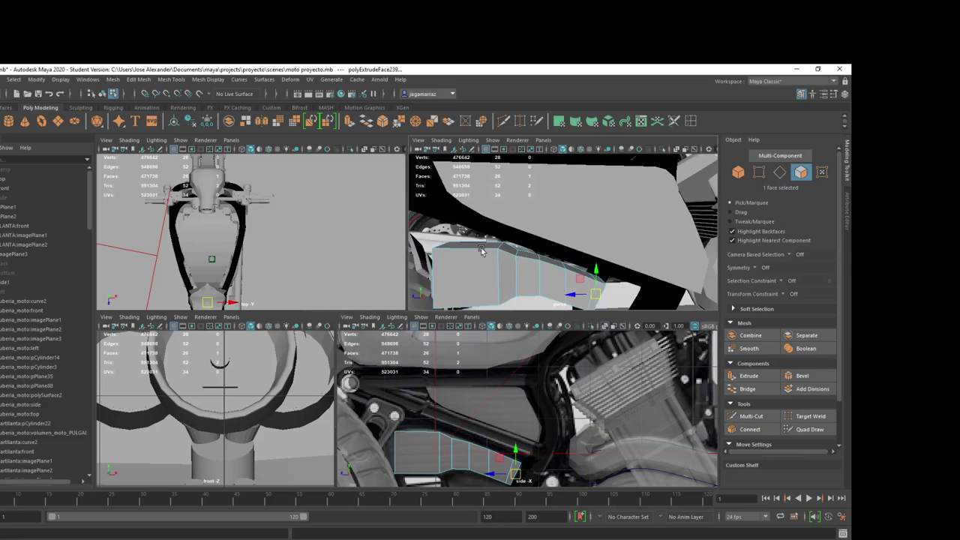
pyautogui.moveTo(488, 251); pyautogui.dragTo(489, 225, button='right')
# Step: Move the face at the pipe's front end slightly to the left
pyautogui.click(440, 435)
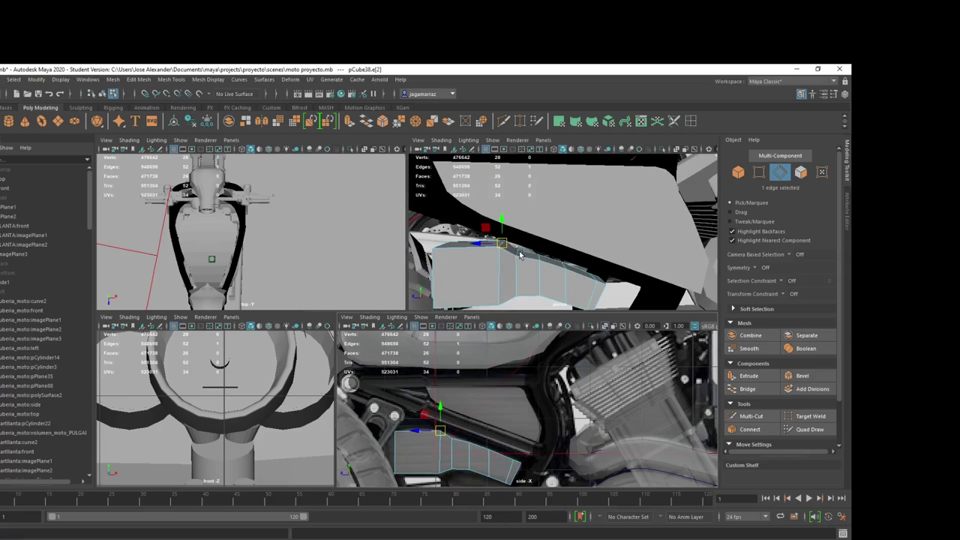
pyautogui.click(453, 437)
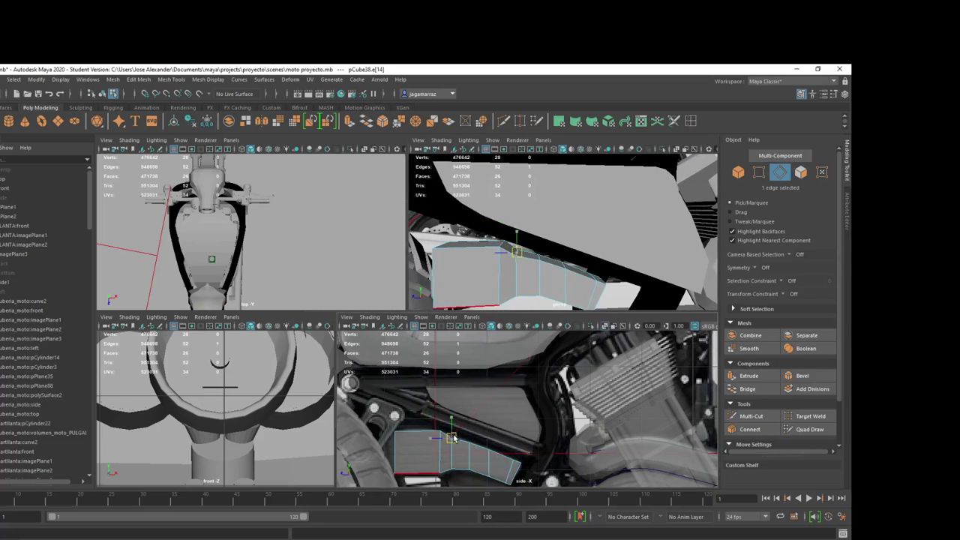
pyautogui.moveTo(484, 244); pyautogui.dragTo(480, 262, button='right')
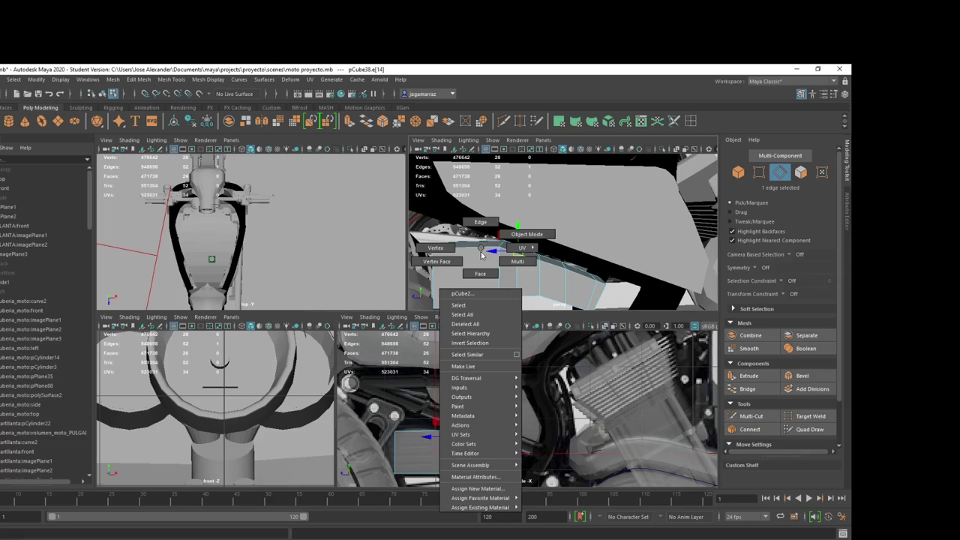
pyautogui.click(474, 252)
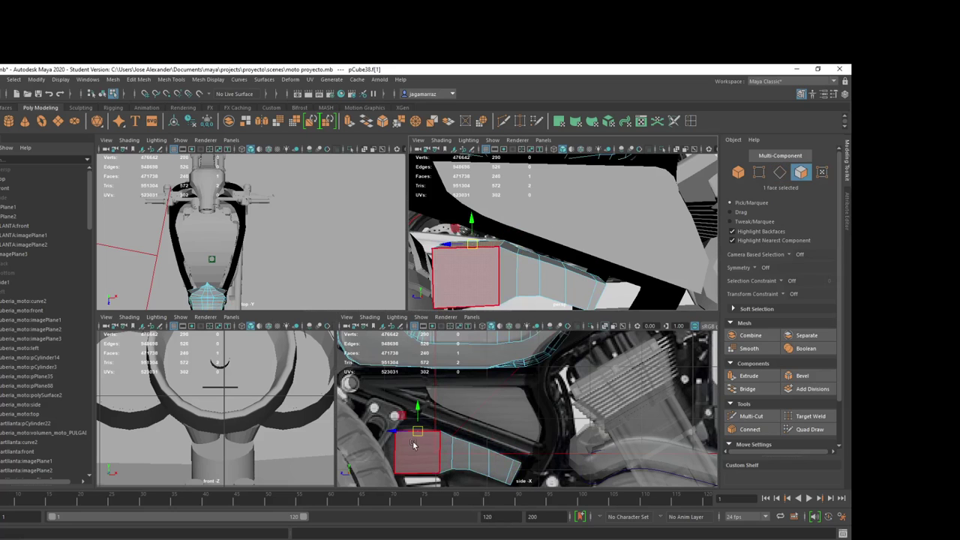
pyautogui.moveTo(417, 435); pyautogui.dragTo(413, 435)
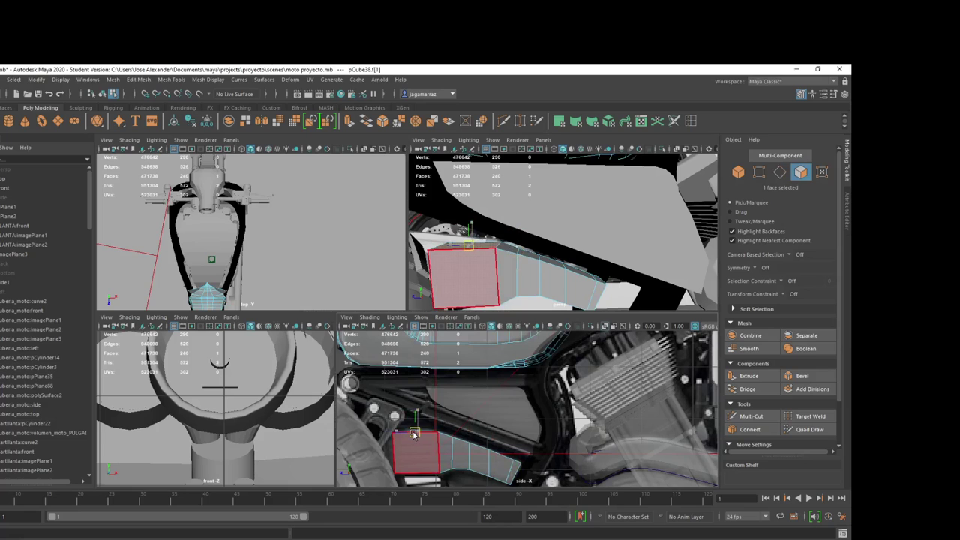
# Step: Select a top edge of the pipe and move it up and left
pyautogui.keyDown('alt'); pyautogui.moveTo(465, 240); pyautogui.dragTo(480, 246); pyautogui.keyUp('alt')
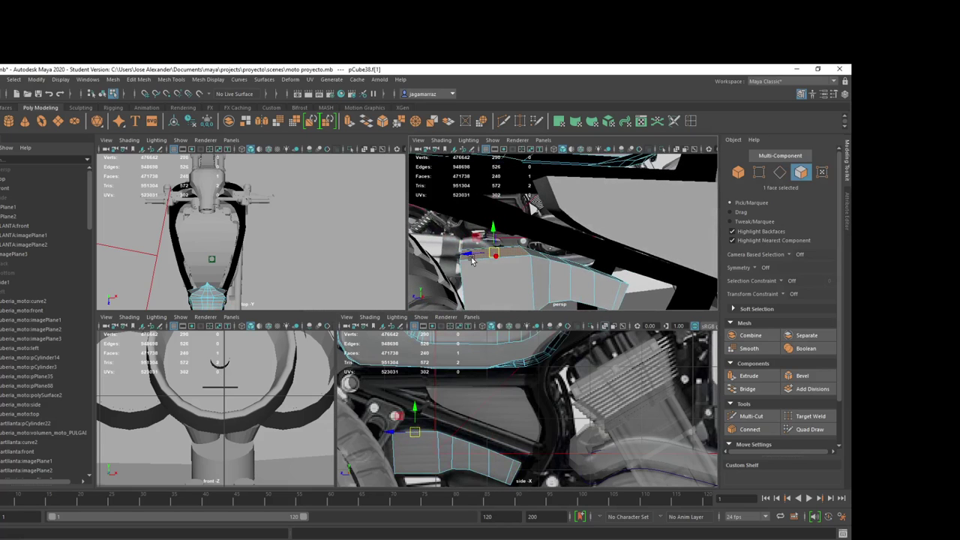
pyautogui.moveTo(471, 259); pyautogui.dragTo(484, 240, button='right')
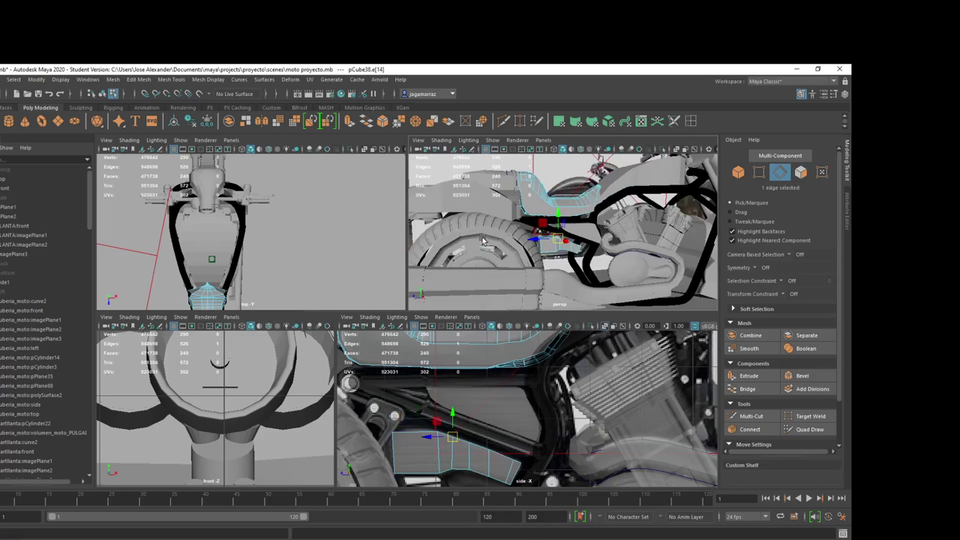
pyautogui.press('f')
pyautogui.click(480, 264)
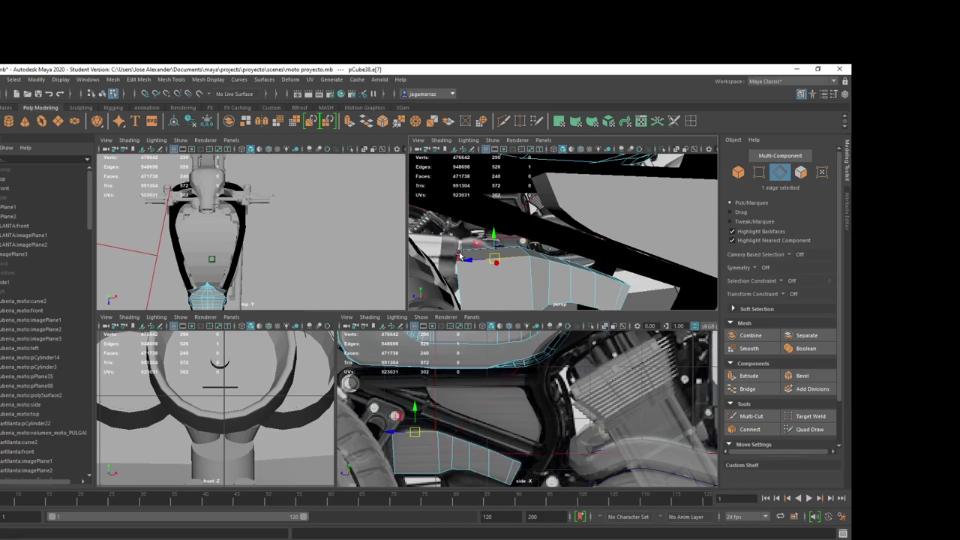
pyautogui.click(460, 255)
pyautogui.moveTo(510, 267); pyautogui.dragTo(543, 256, button='right')
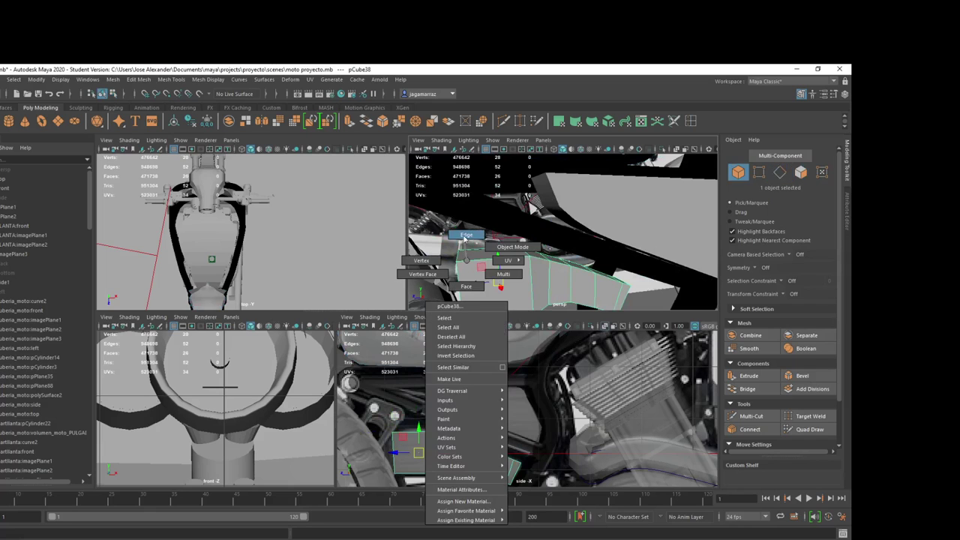
pyautogui.moveTo(466, 264); pyautogui.dragTo(466, 238, button='right')
pyautogui.scroll(-3, 500, 240)
pyautogui.scroll(-3, 500, 240)
pyautogui.scroll(5, 499, 240)
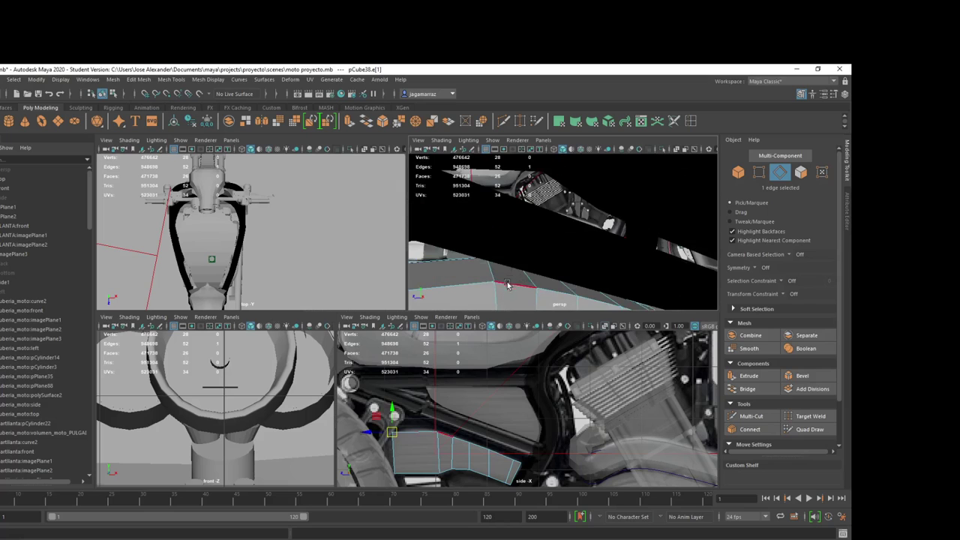
pyautogui.moveTo(393, 435); pyautogui.dragTo(388, 432)
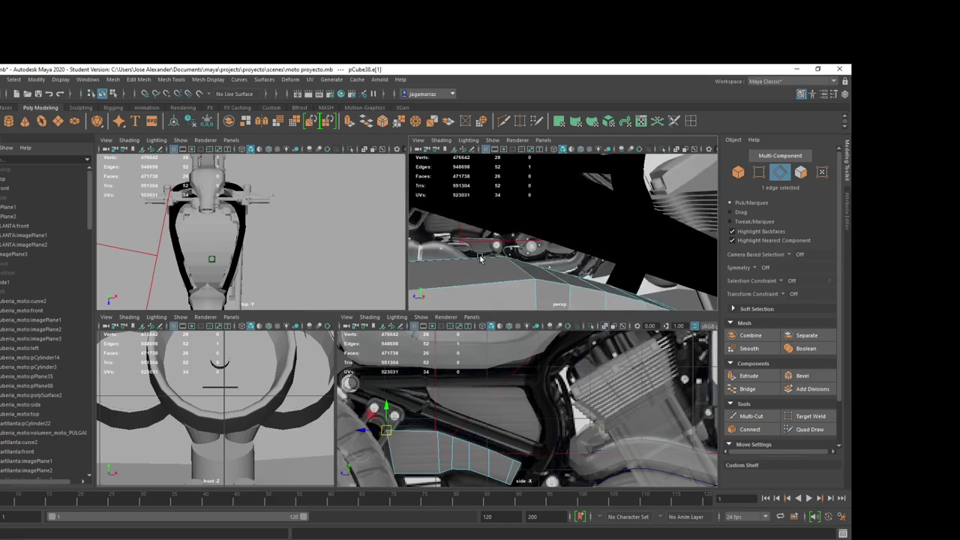
pyautogui.press('f')
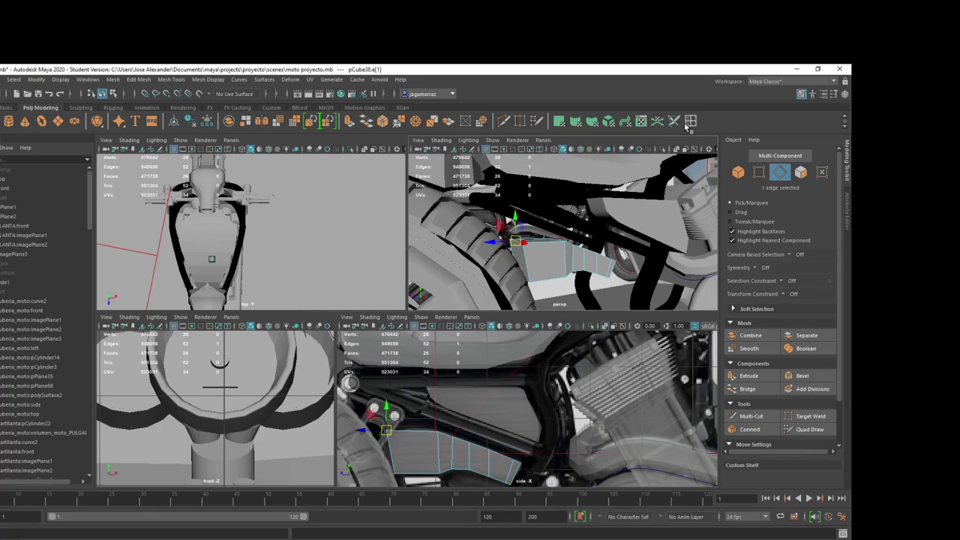
# Step: Insert a new edge loop along the pipe's length and nudge it slightly
pyautogui.press('q')
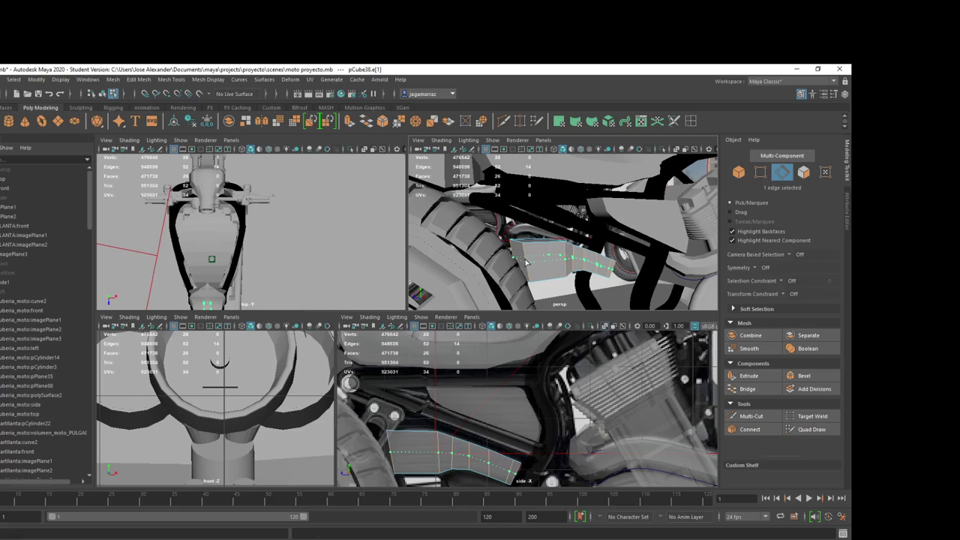
pyautogui.doubleClick(393, 467)
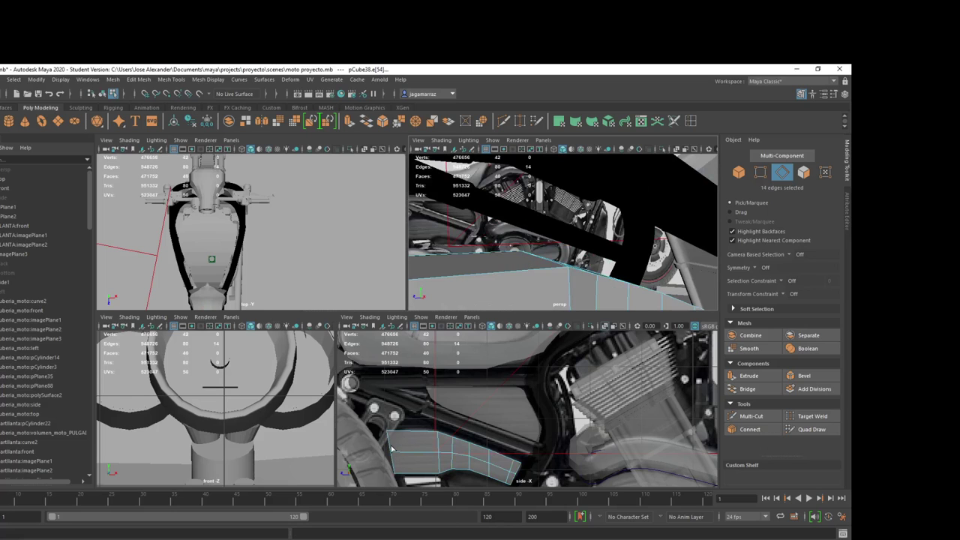
pyautogui.keyDown('shift'); pyautogui.moveTo(391, 449); pyautogui.dragTo(393, 448, button='right'); pyautogui.keyUp('shift')
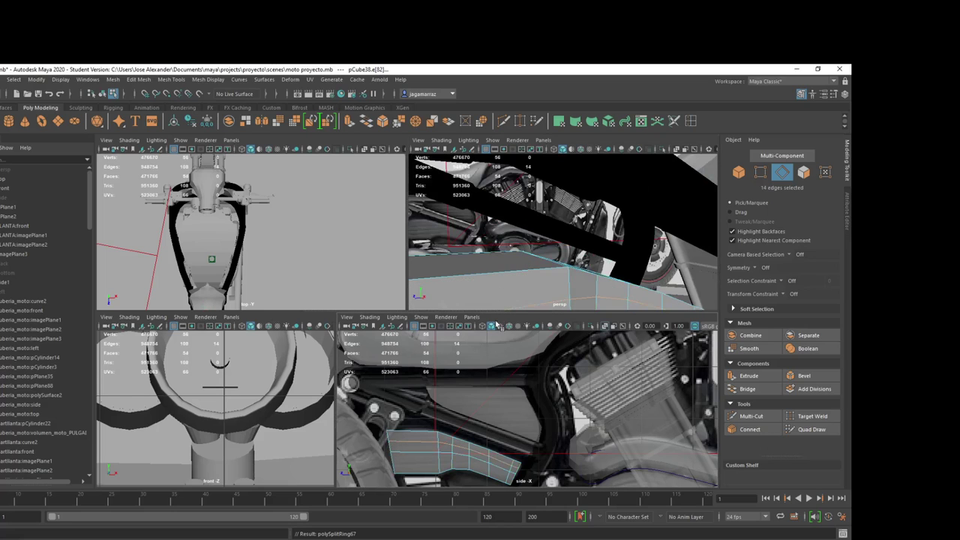
pyautogui.press('w')
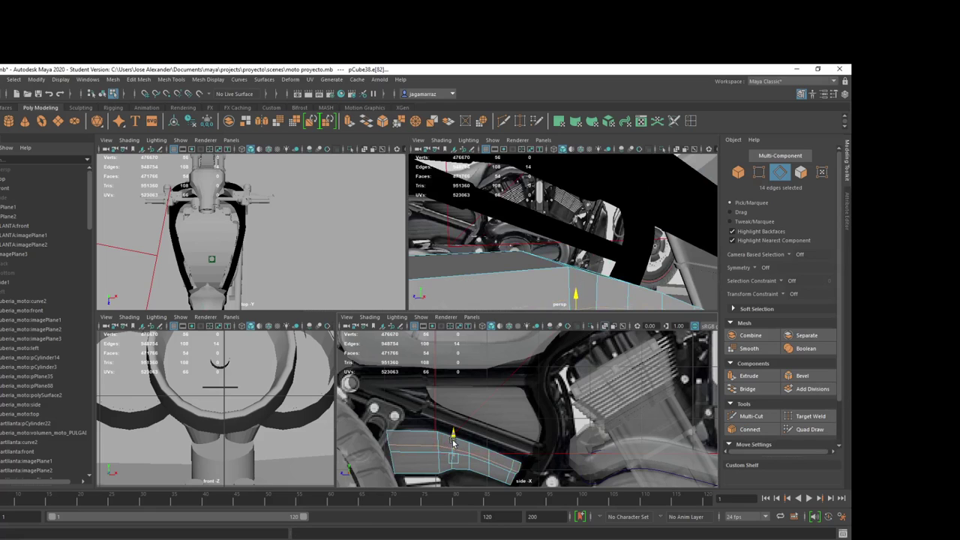
pyautogui.moveTo(453, 442); pyautogui.dragTo(450, 441)
# Step: Raise a single top edge of the pipe slightly to match the photo
pyautogui.keyDown('alt'); pyautogui.moveTo(524, 300); pyautogui.dragTo(529, 279); pyautogui.keyUp('alt')
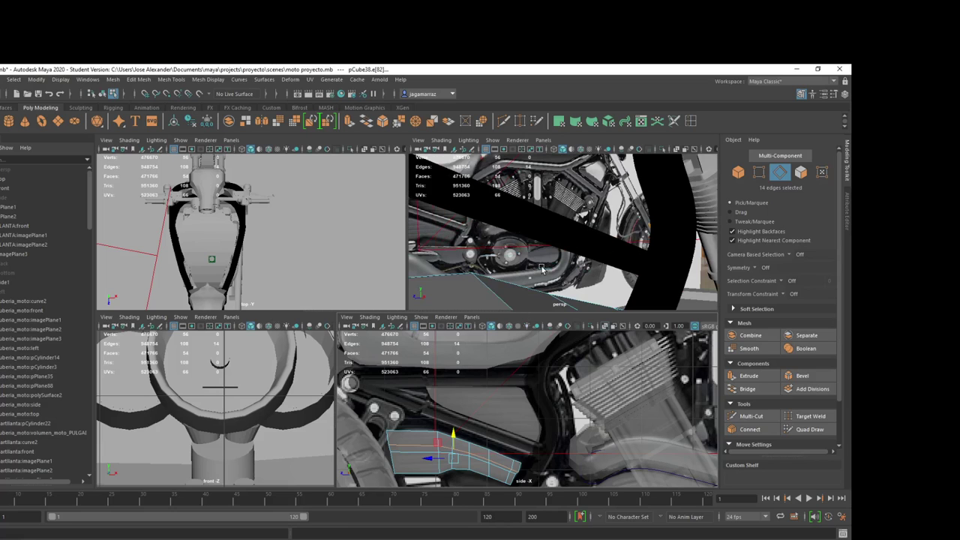
pyautogui.rightClick(496, 272)
pyautogui.click(487, 295)
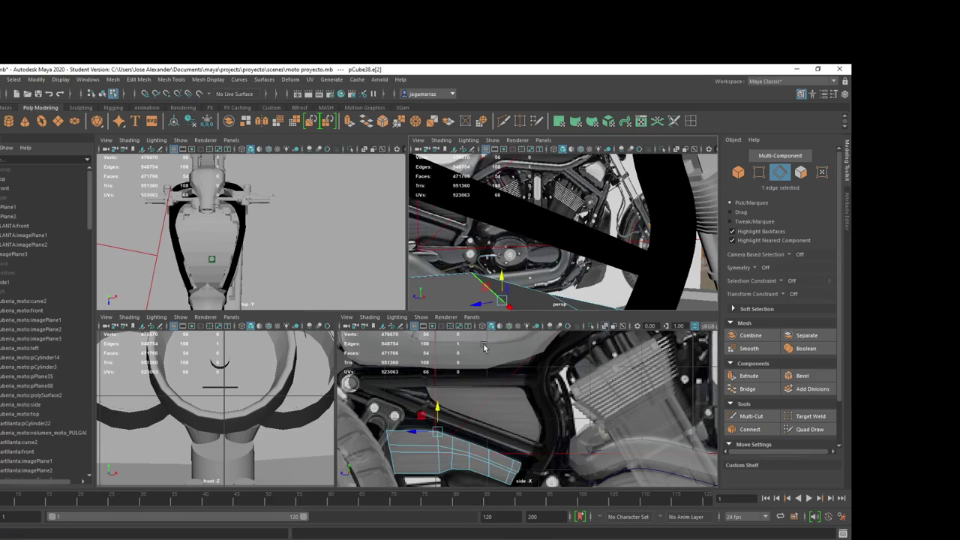
pyautogui.moveTo(439, 438); pyautogui.dragTo(439, 435)
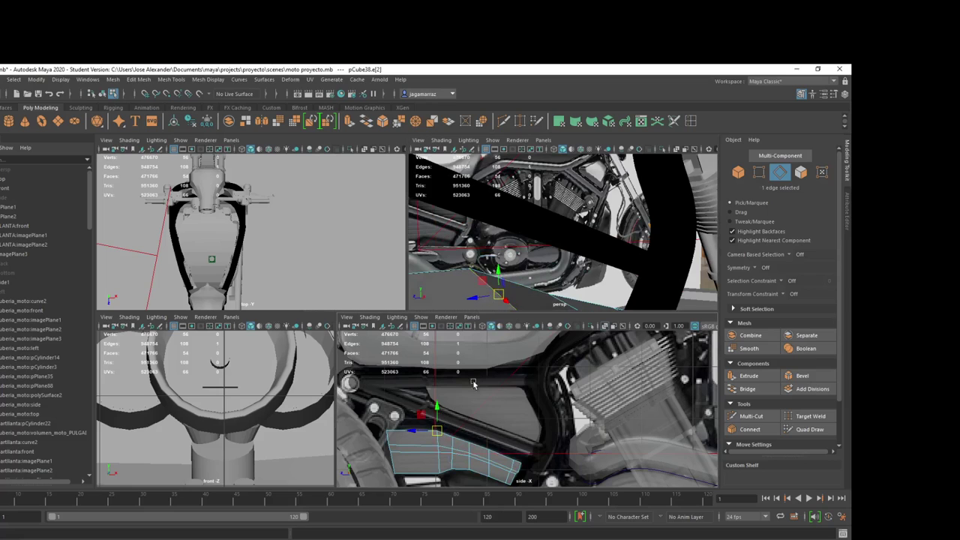
# Step: Bevel the selected top edge of the pipe with extra segments
pyautogui.click(806, 380)
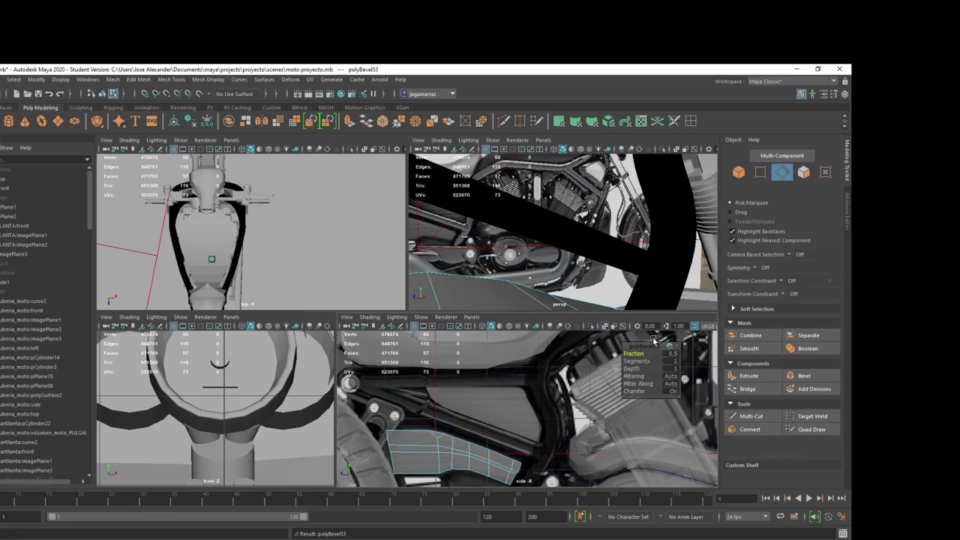
pyautogui.moveTo(639, 361)
pyautogui.mouseDown()
pyautogui.moveTo(654, 359)
pyautogui.moveTo(642, 353)
pyautogui.mouseUp()
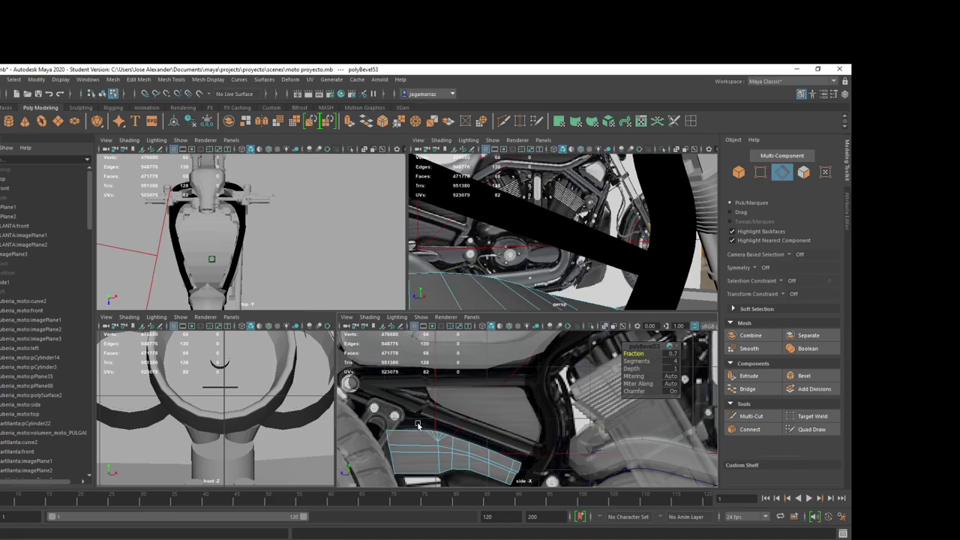
pyautogui.moveTo(459, 292)
pyautogui.keyDown('alt'); pyautogui.mouseDown()
pyautogui.moveTo(525, 248)
pyautogui.moveTo(568, 236)
pyautogui.mouseUp(); pyautogui.keyUp('alt')
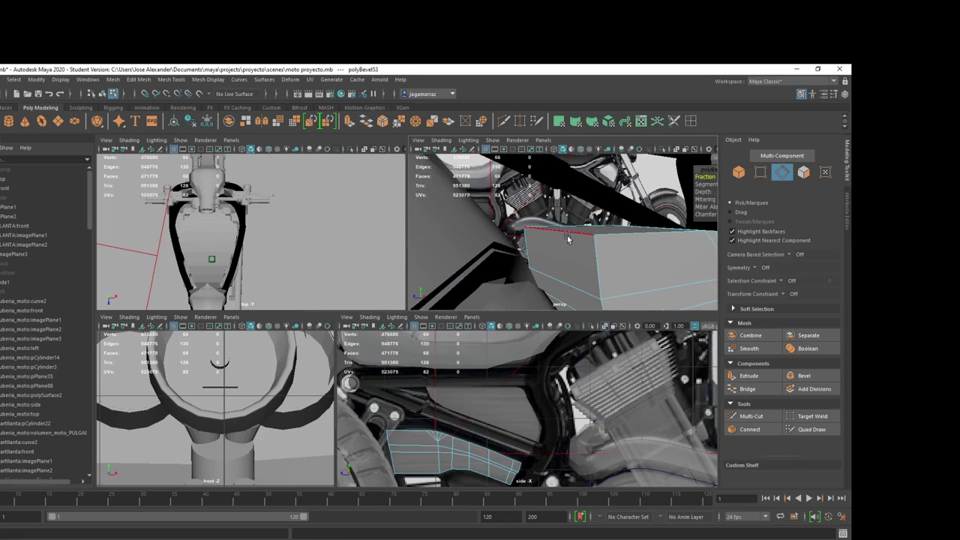
# Step: Bevel a second top edge with 5 segments and return to Object mode
pyautogui.click(637, 291)
pyautogui.click(803, 375)
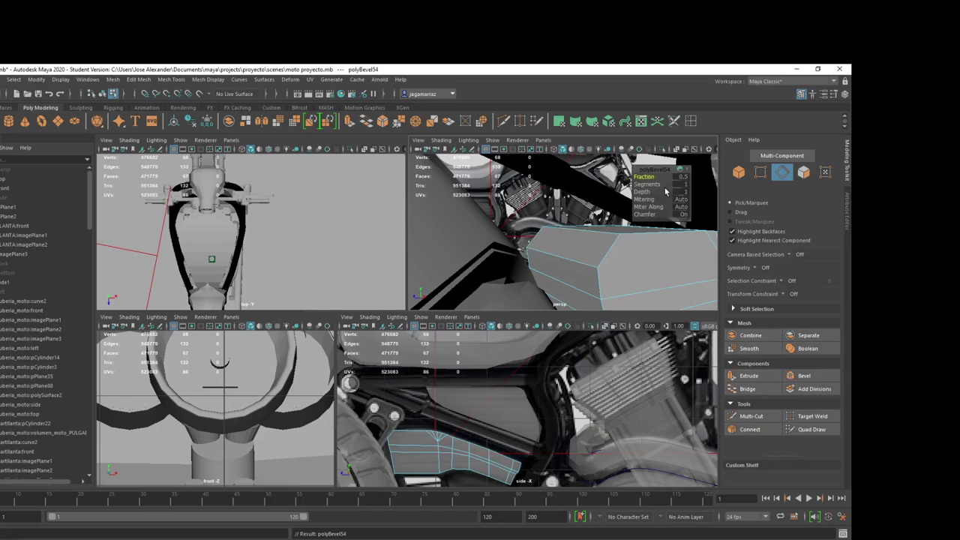
pyautogui.moveTo(654, 184)
pyautogui.mouseDown()
pyautogui.moveTo(672, 185)
pyautogui.moveTo(649, 177)
pyautogui.mouseUp()
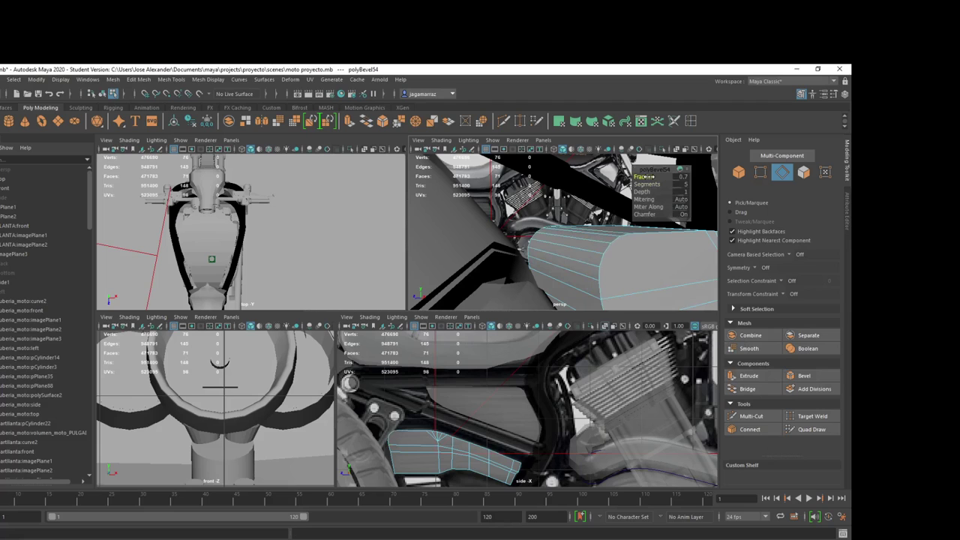
pyautogui.moveTo(606, 253); pyautogui.dragTo(628, 252, button='right')
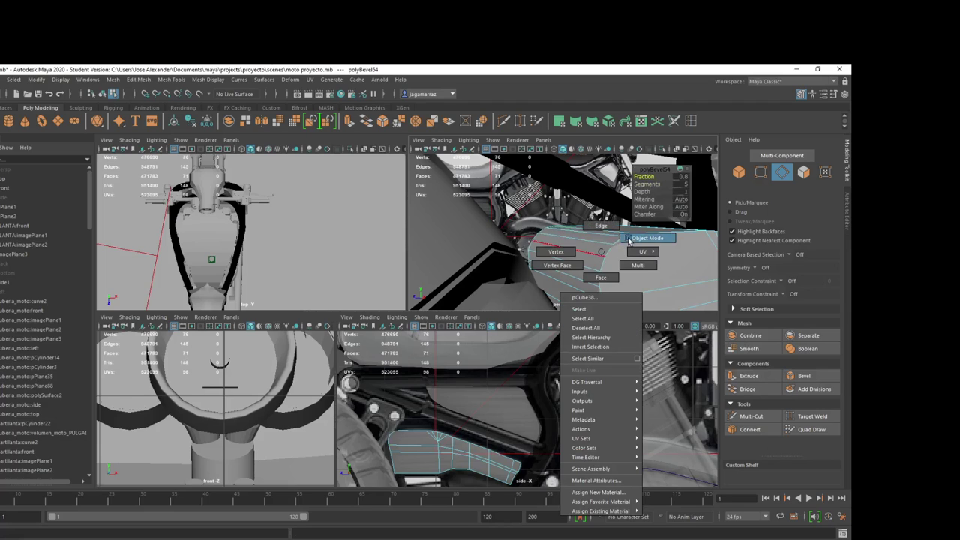
# Step: Frame the pipe and check it against the reference photos
pyautogui.keyDown('alt'); pyautogui.moveTo(466, 433); pyautogui.dragTo(448, 379, button='middle'); pyautogui.keyUp('alt')
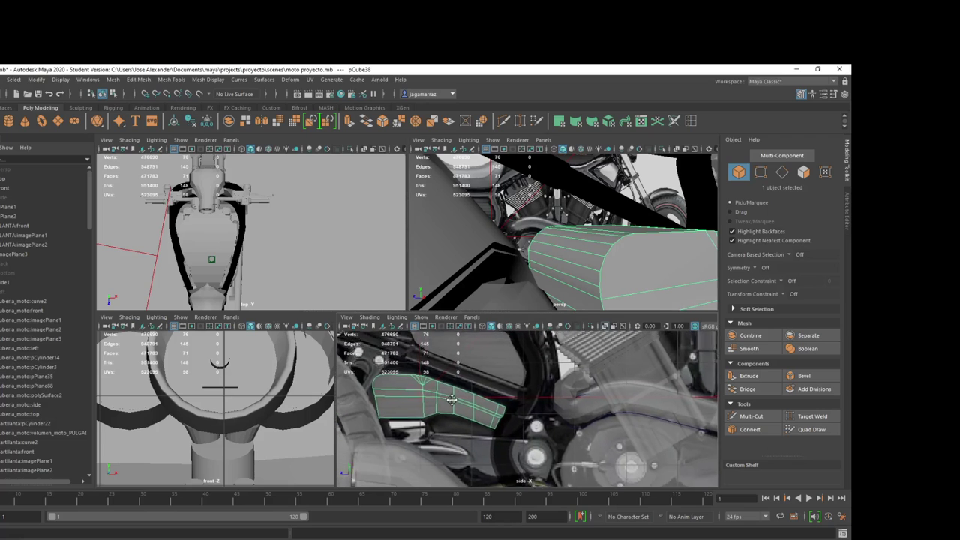
pyautogui.press('f')
pyautogui.scroll(-3, 617, 272)
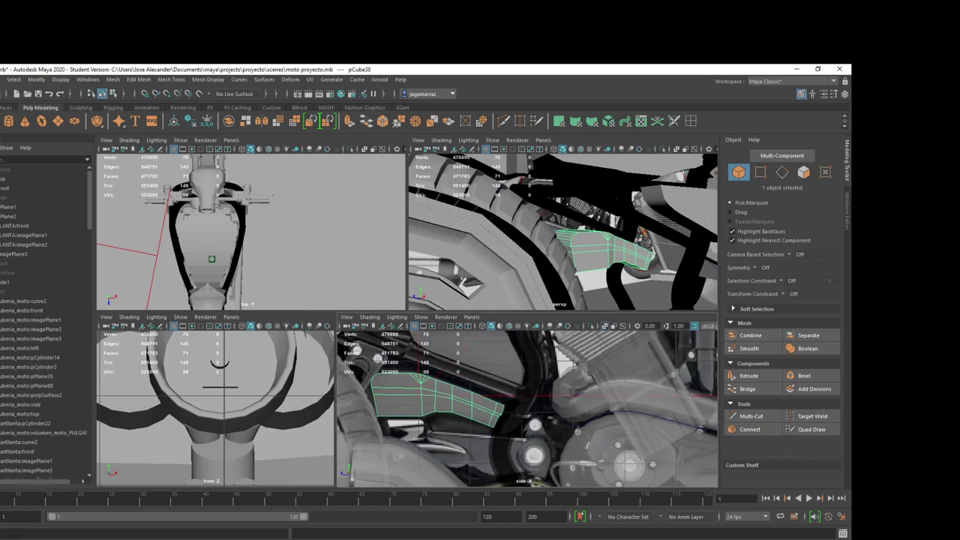
pyautogui.hotkey('alt', 'Tab')
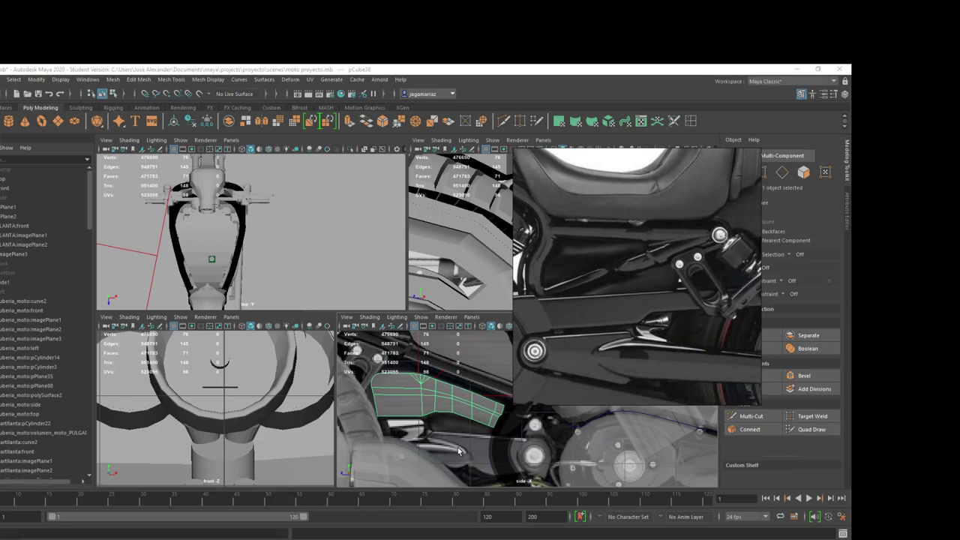
pyautogui.scroll(2, 459, 450)
pyautogui.scroll(2, 456, 448)
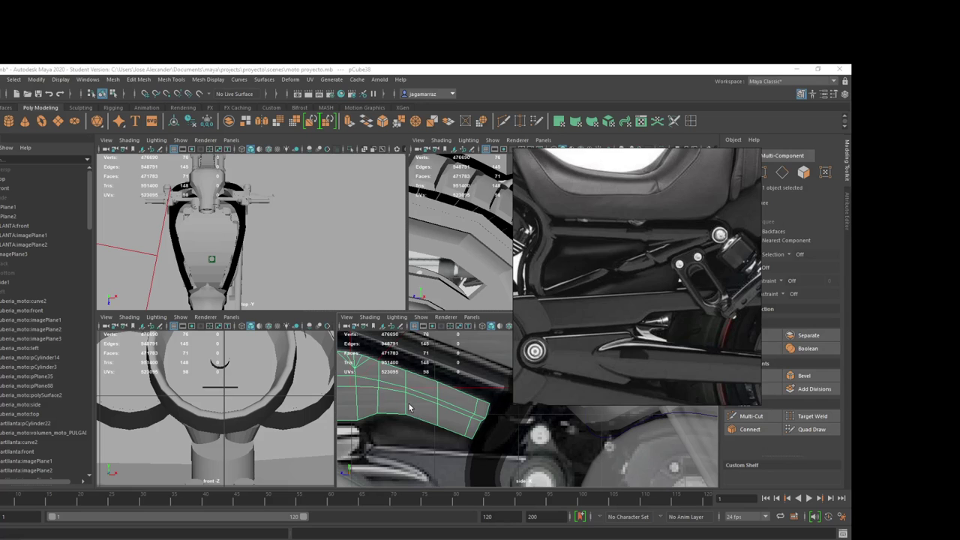
# Step: Shift one lower edge of the pipe slightly down-left, then return to Object mode
pyautogui.moveTo(409, 407); pyautogui.dragTo(409, 276, button='right')
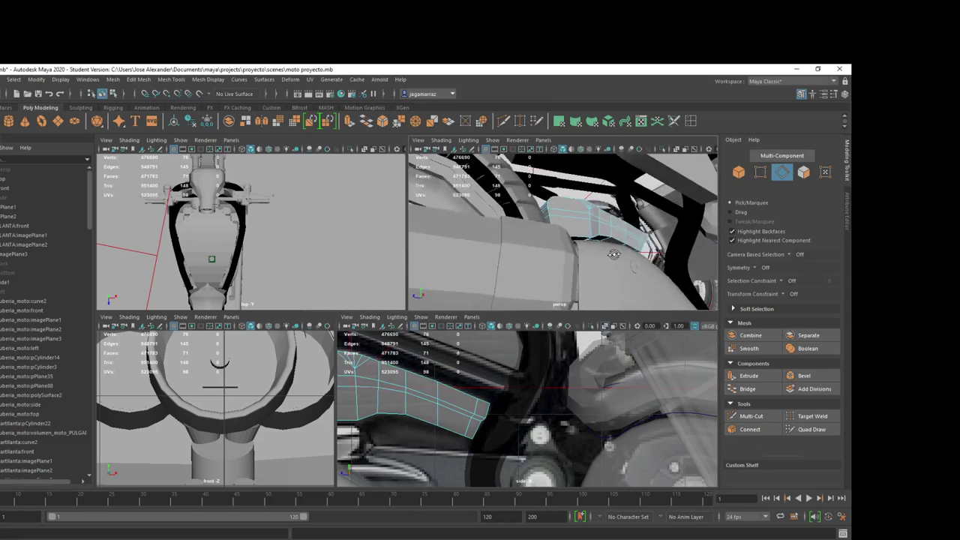
pyautogui.keyDown('alt'); pyautogui.moveTo(613, 255); pyautogui.dragTo(561, 253); pyautogui.keyUp('alt')
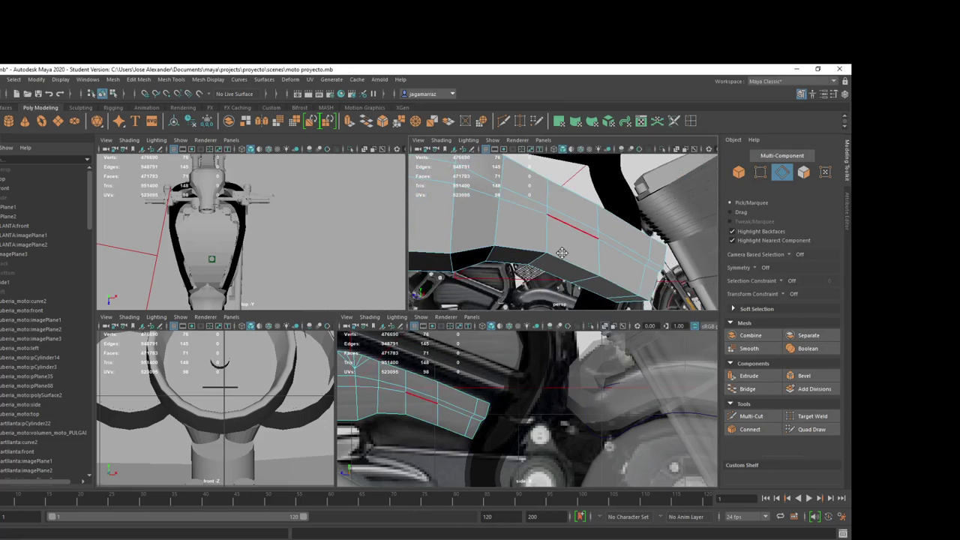
pyautogui.click(501, 259)
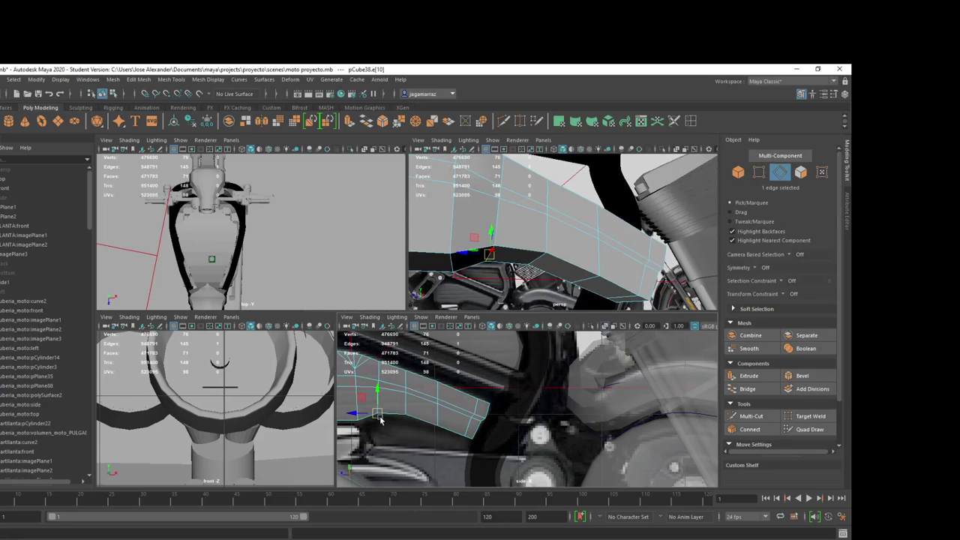
pyautogui.click(535, 260)
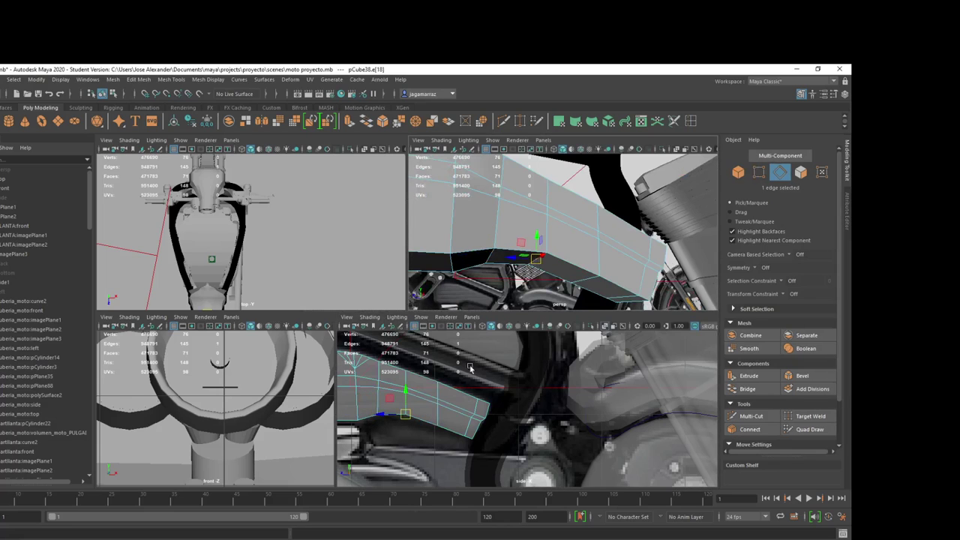
pyautogui.moveTo(404, 420); pyautogui.dragTo(404, 423)
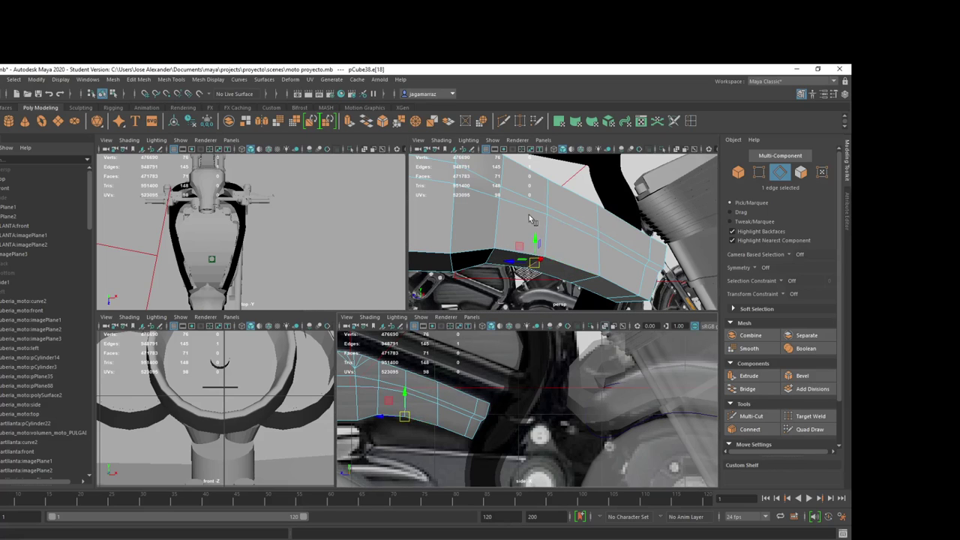
pyautogui.rightClick(580, 253)
pyautogui.moveTo(534, 240); pyautogui.dragTo(560, 231, button='right')
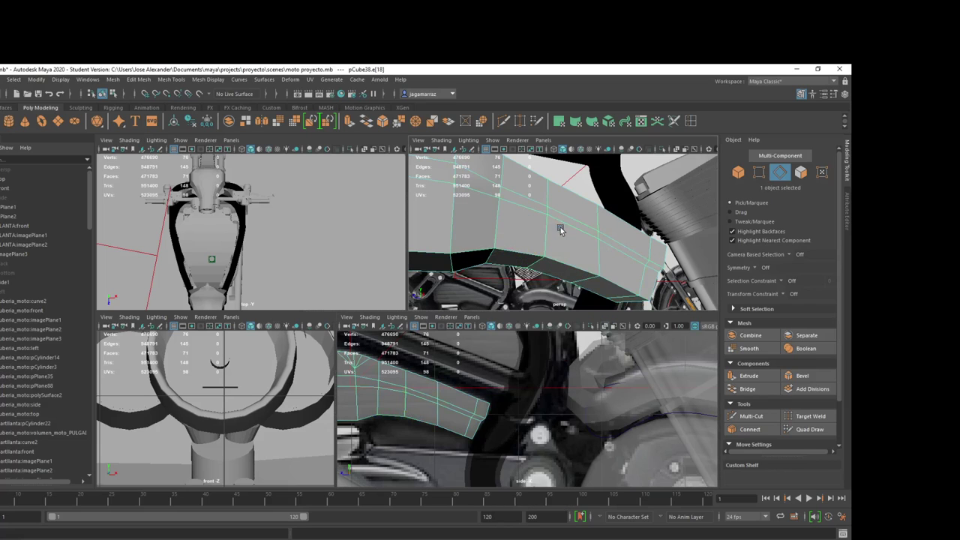
# Step: Create a new cube and move it up beside the pipe's end near the engine
pyautogui.click(4, 126)
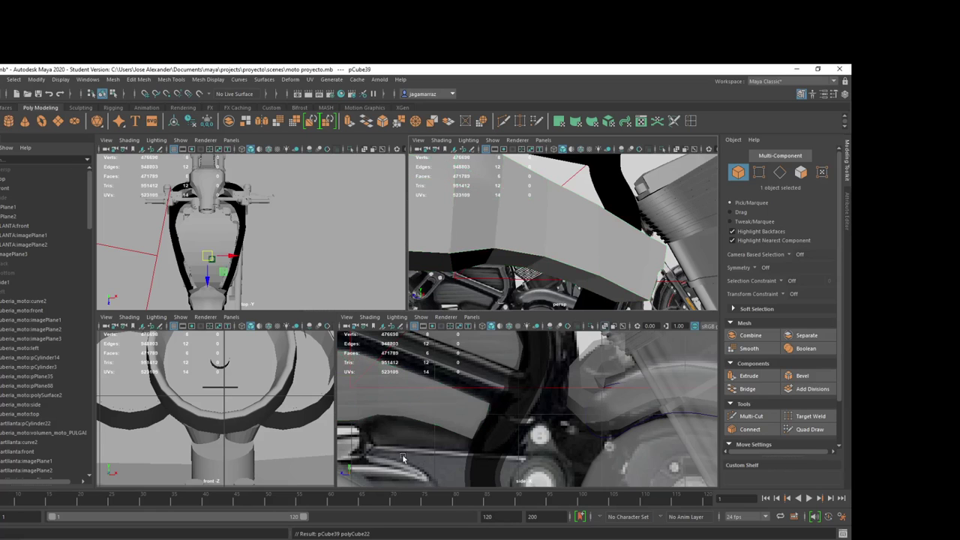
pyautogui.scroll(-5, 473, 465)
pyautogui.moveTo(566, 448); pyautogui.dragTo(504, 399)
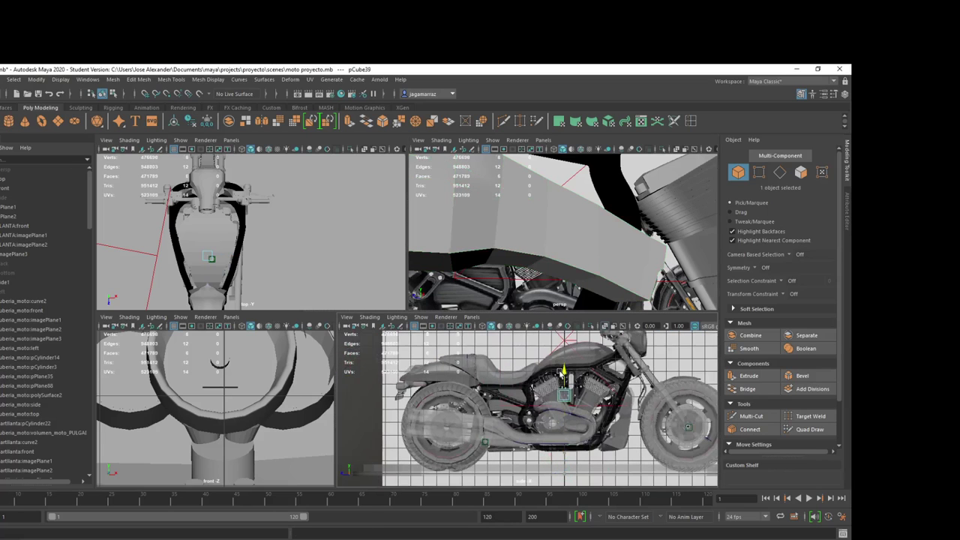
pyautogui.scroll(3, 508, 411)
pyautogui.scroll(2, 509, 410)
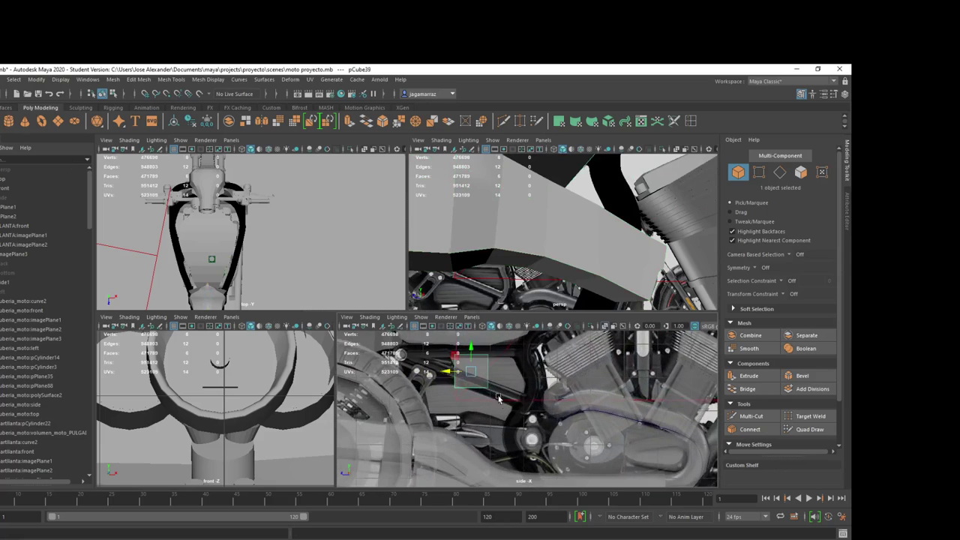
pyautogui.moveTo(473, 374)
pyautogui.mouseDown()
pyautogui.moveTo(482, 423)
pyautogui.moveTo(459, 424)
pyautogui.mouseUp()
pyautogui.scroll(1, 531, 417)
pyautogui.scroll(1, 532, 418)
pyautogui.scroll(2, 532, 418)
# Step: Rotate the cube to the pipe's angle, resize it, and switch it to face editing
pyautogui.press('e')
pyautogui.press('r')
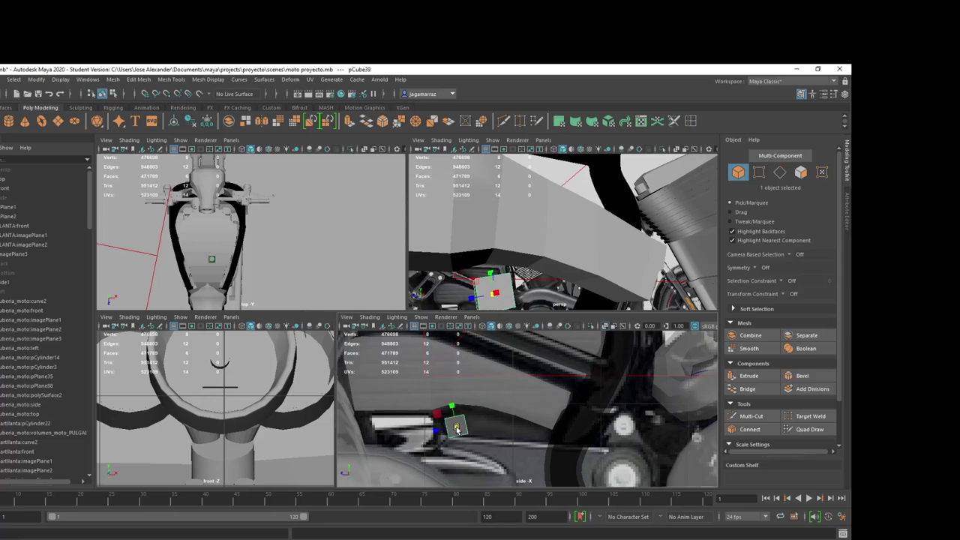
pyautogui.press('w')
pyautogui.keyDown('alt'); pyautogui.moveTo(522, 307); pyautogui.dragTo(502, 310); pyautogui.keyUp('alt')
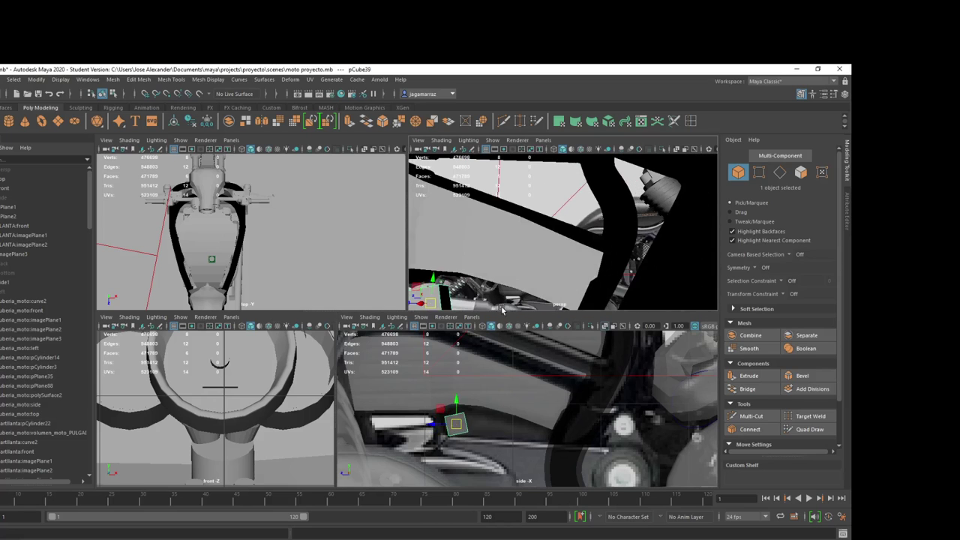
pyautogui.moveTo(451, 298); pyautogui.dragTo(451, 323, button='right')
# Step: Extrude pCube39's end face twice, pushing the new section right and resizing its end
pyautogui.click(443, 296)
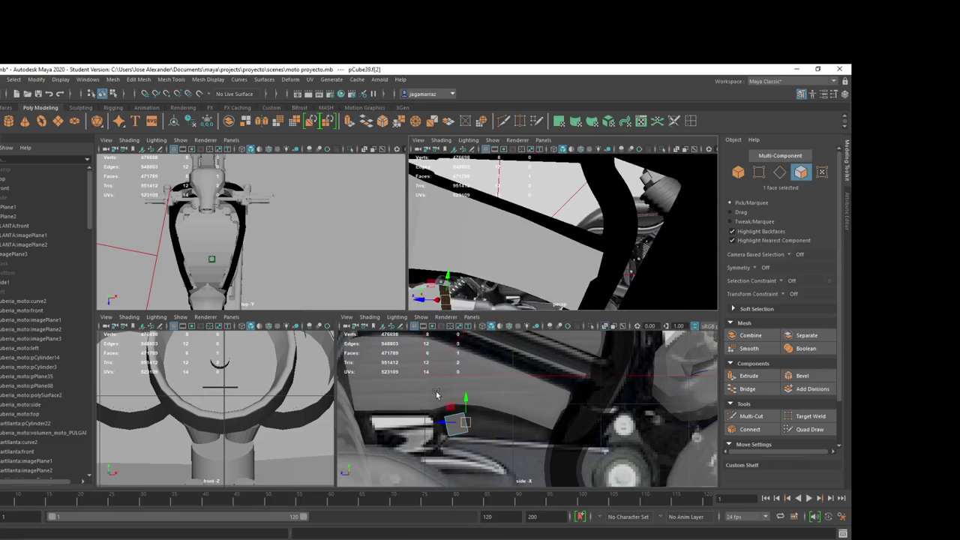
pyautogui.hotkey('ctrl', 'e')
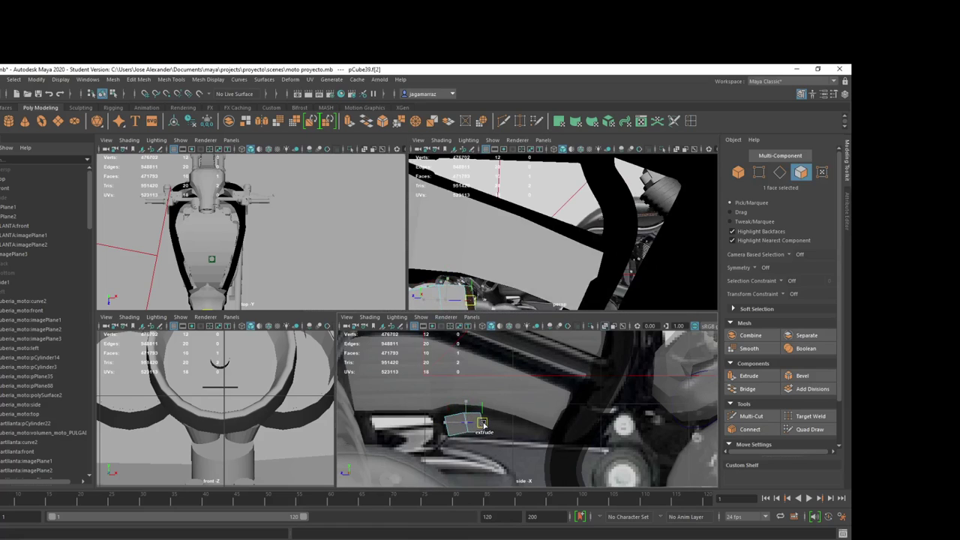
pyautogui.press('e')
pyautogui.press('w')
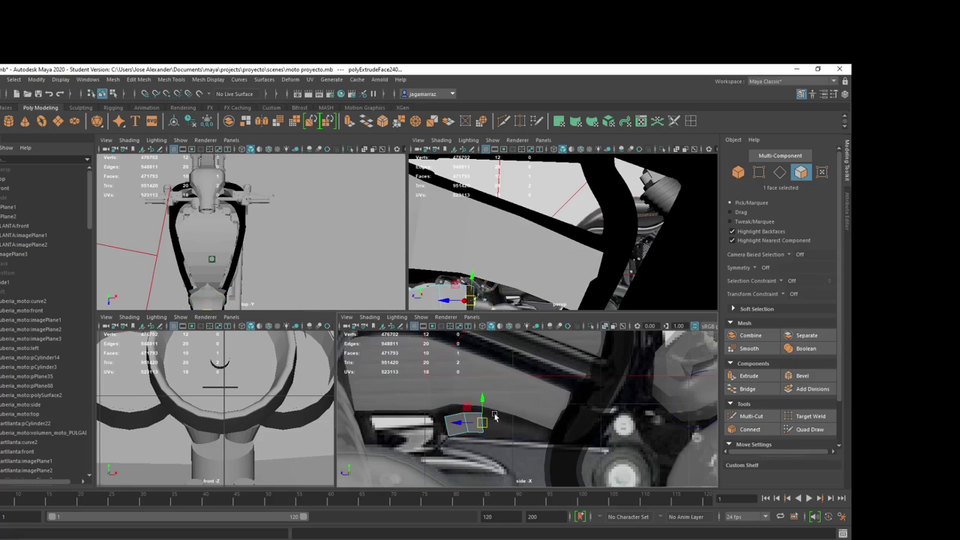
pyautogui.hotkey('ctrl', 'e')
pyautogui.moveTo(485, 427); pyautogui.dragTo(498, 428)
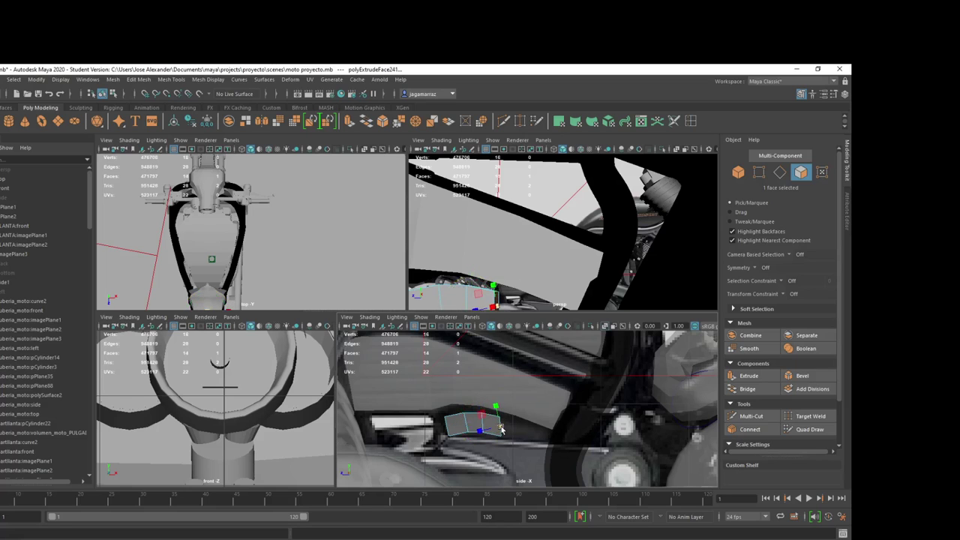
pyautogui.press('r')
pyautogui.press('w')
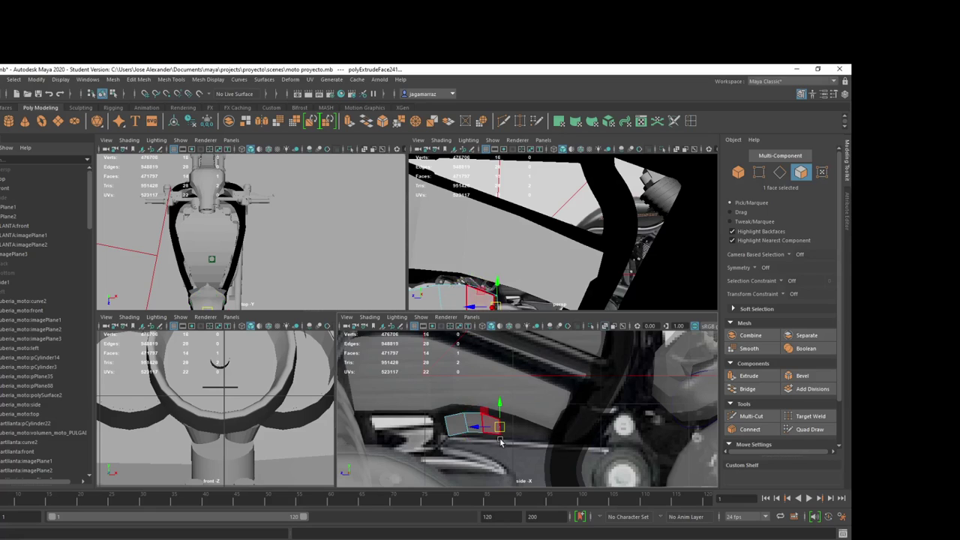
pyautogui.press('r')
pyautogui.press('w')
# Step: Extrude two more sections rightward along the pipe, then switch the strip to Edge mode
pyautogui.hotkey('ctrl', 'e')
pyautogui.moveTo(501, 429); pyautogui.dragTo(525, 435)
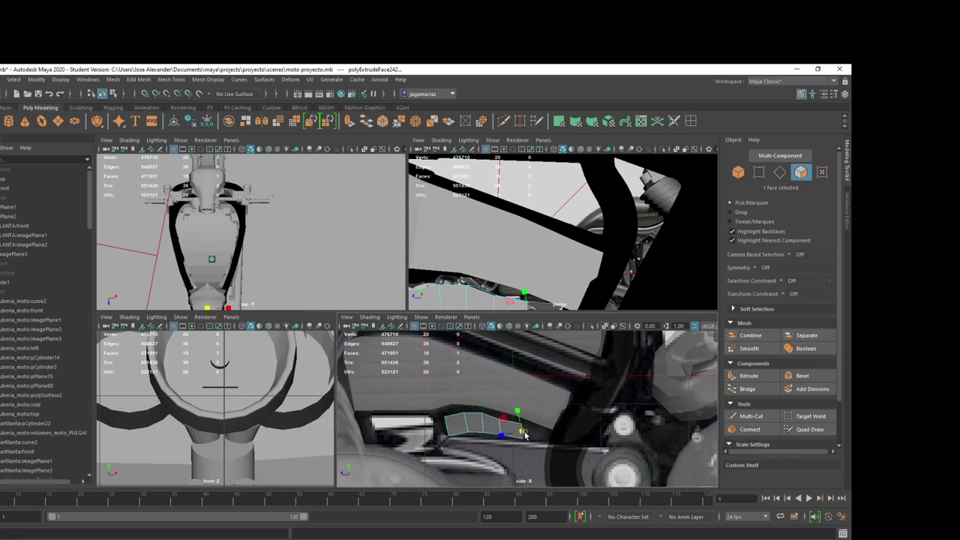
pyautogui.press('w')
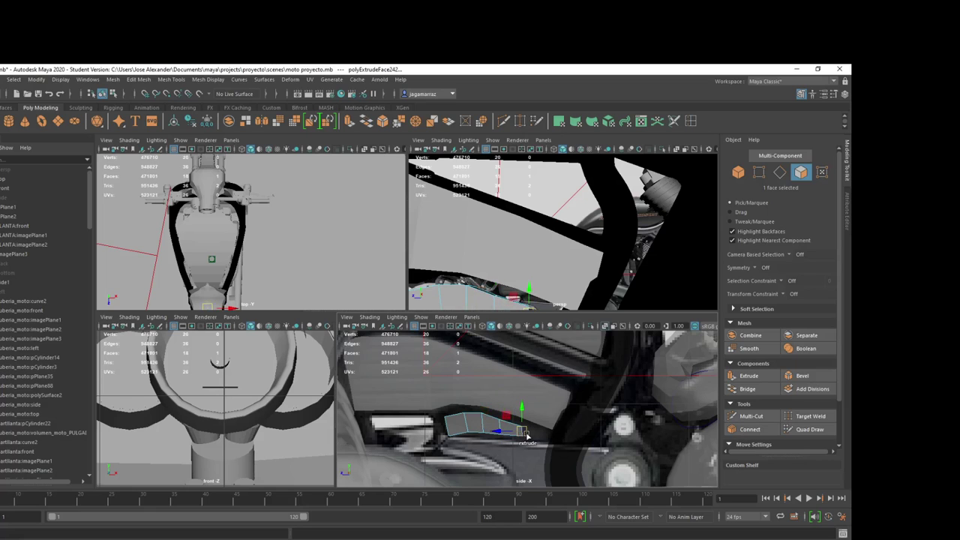
pyautogui.hotkey('ctrl', 'e')
pyautogui.moveTo(526, 435); pyautogui.dragTo(545, 435)
pyautogui.press('w')
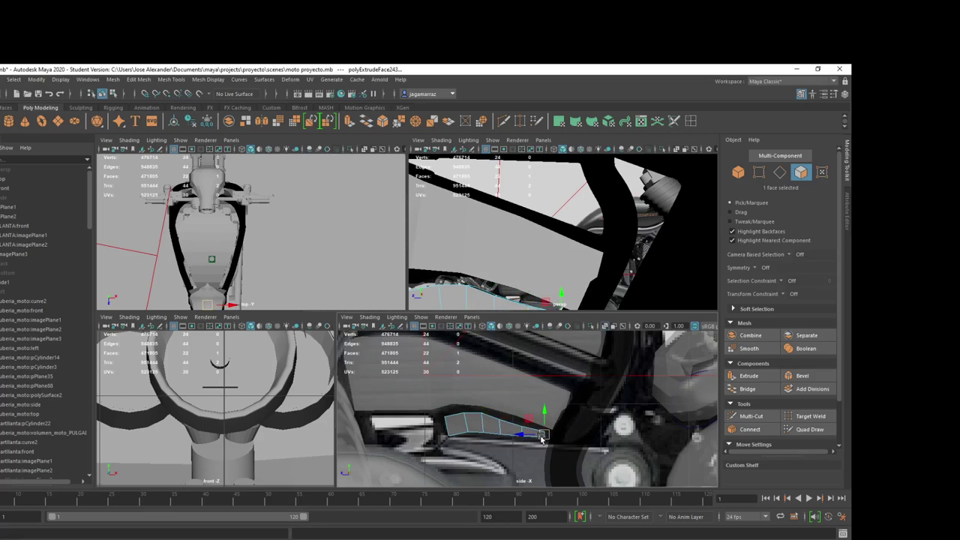
pyautogui.moveTo(518, 255)
pyautogui.keyDown('alt'); pyautogui.mouseDown()
pyautogui.moveTo(545, 272)
pyautogui.moveTo(549, 291)
pyautogui.mouseUp(); pyautogui.keyUp('alt')
pyautogui.moveTo(549, 291); pyautogui.dragTo(550, 268, button='right')
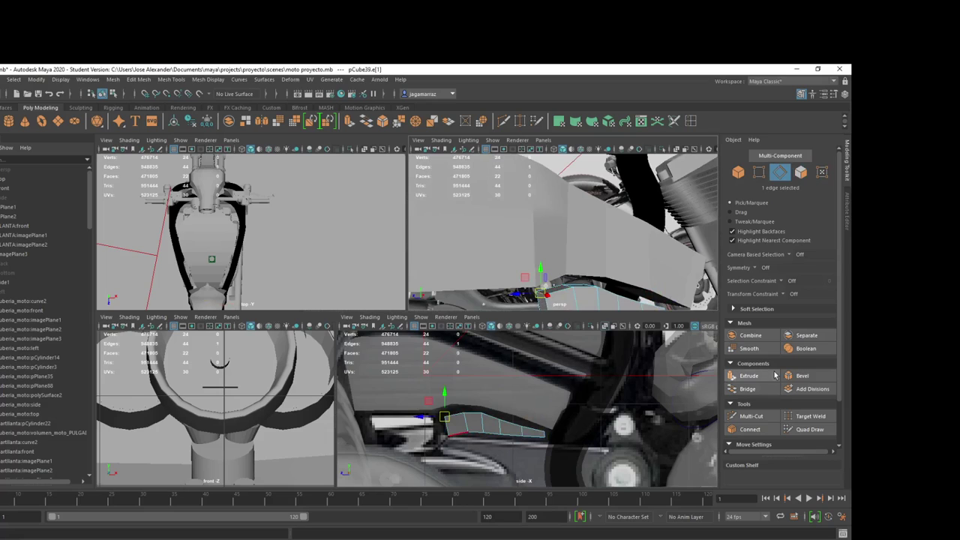
# Step: Bevel the strip's selected edges, adding segments and widening the bevel fraction
pyautogui.click(802, 376)
pyautogui.moveTo(649, 184)
pyautogui.mouseDown()
pyautogui.moveTo(661, 186)
pyautogui.moveTo(652, 177)
pyautogui.mouseUp()
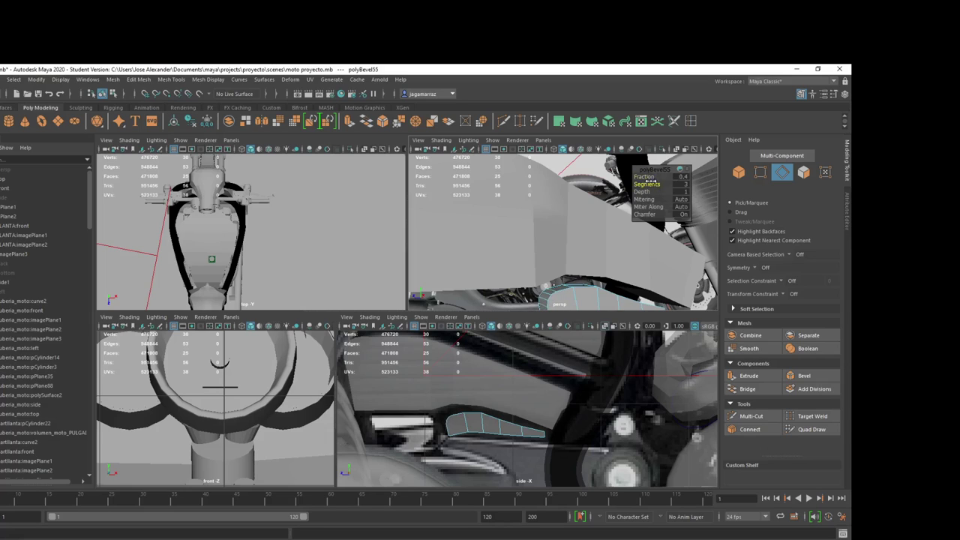
pyautogui.moveTo(643, 177); pyautogui.dragTo(642, 176)
pyautogui.moveTo(509, 427); pyautogui.dragTo(473, 364, button='right')
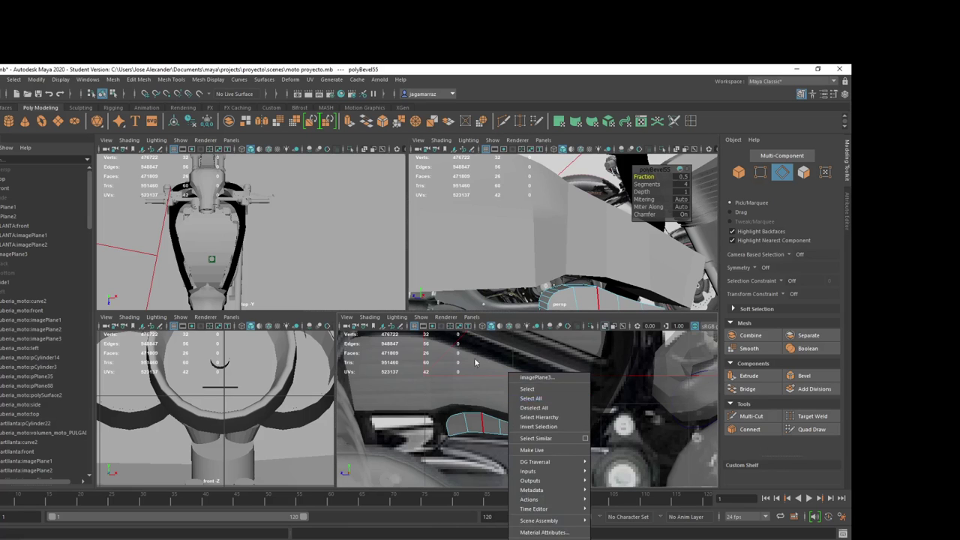
pyautogui.click(526, 349)
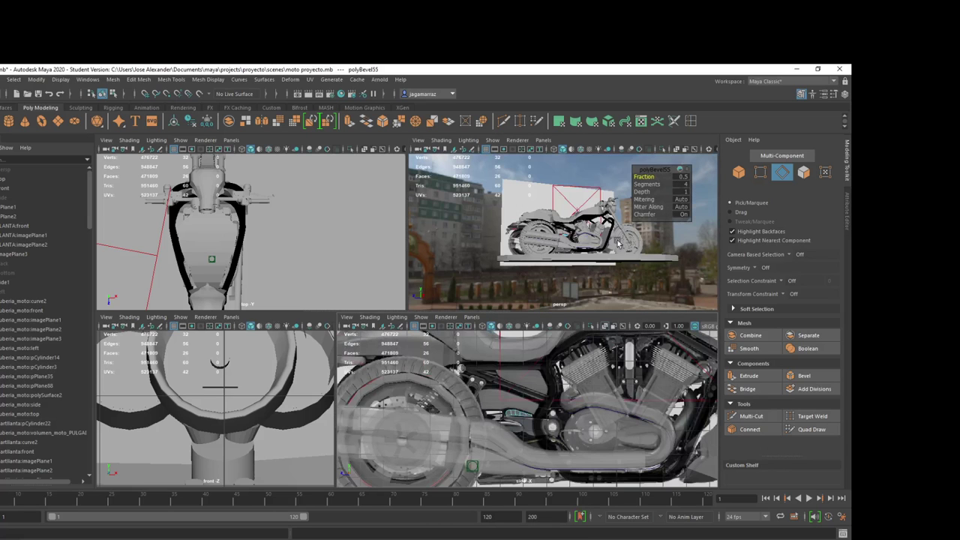
# Step: Zoom and orbit the perspective view into the engine area around side panel pCube37
pyautogui.scroll(2, 528, 371)
pyautogui.scroll(2, 515, 426)
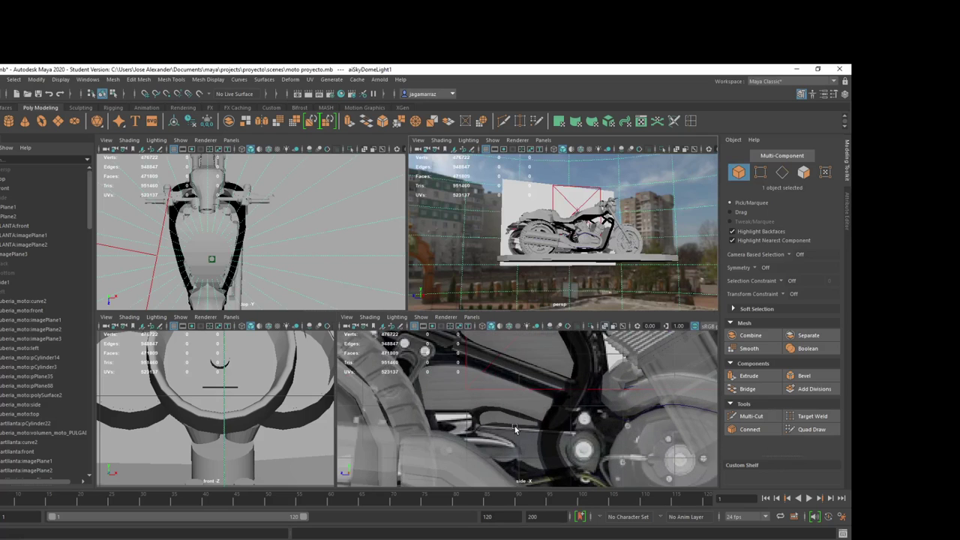
pyautogui.scroll(-2, 541, 434)
pyautogui.scroll(-3, 585, 448)
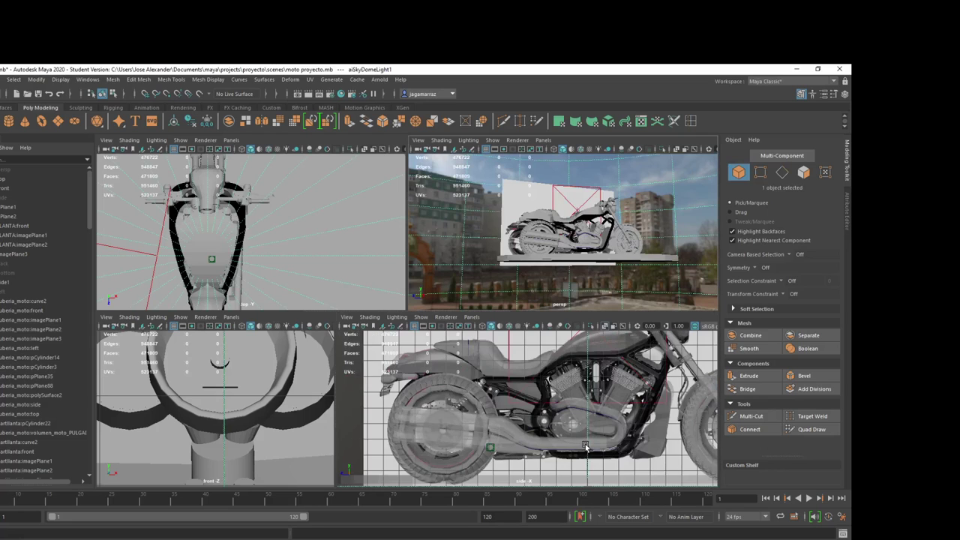
pyautogui.scroll(4, 586, 447)
pyautogui.scroll(2, 598, 449)
pyautogui.scroll(-3, 600, 451)
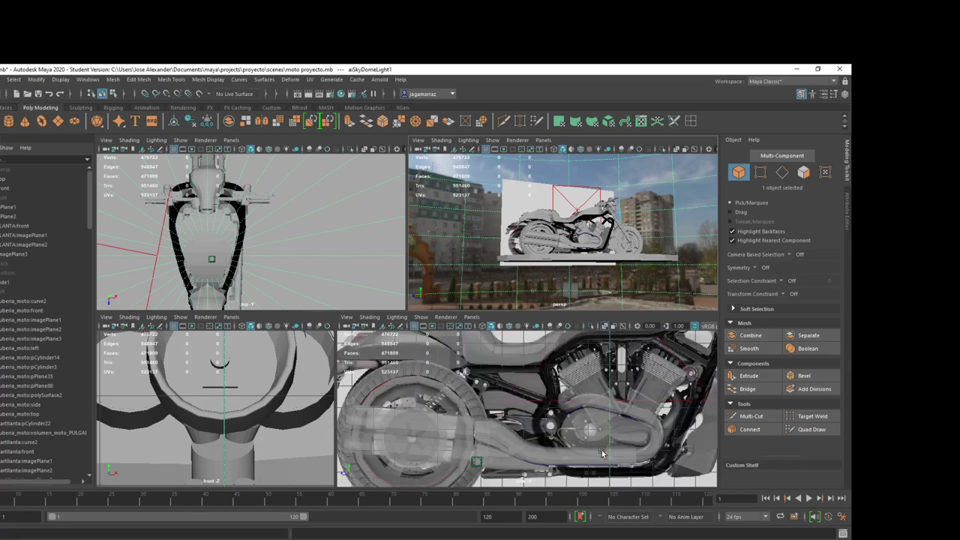
pyautogui.scroll(2, 601, 453)
pyautogui.scroll(-3, 601, 450)
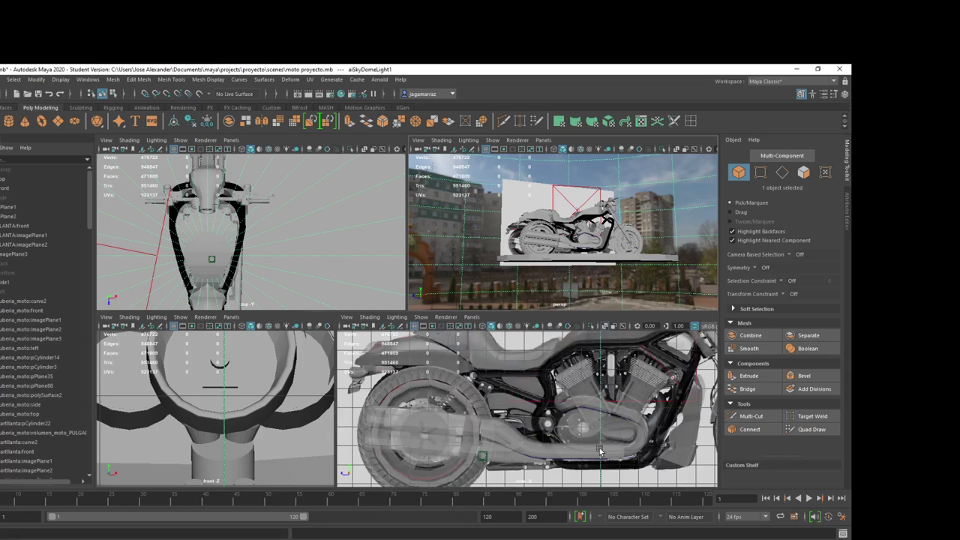
pyautogui.scroll(3, 599, 450)
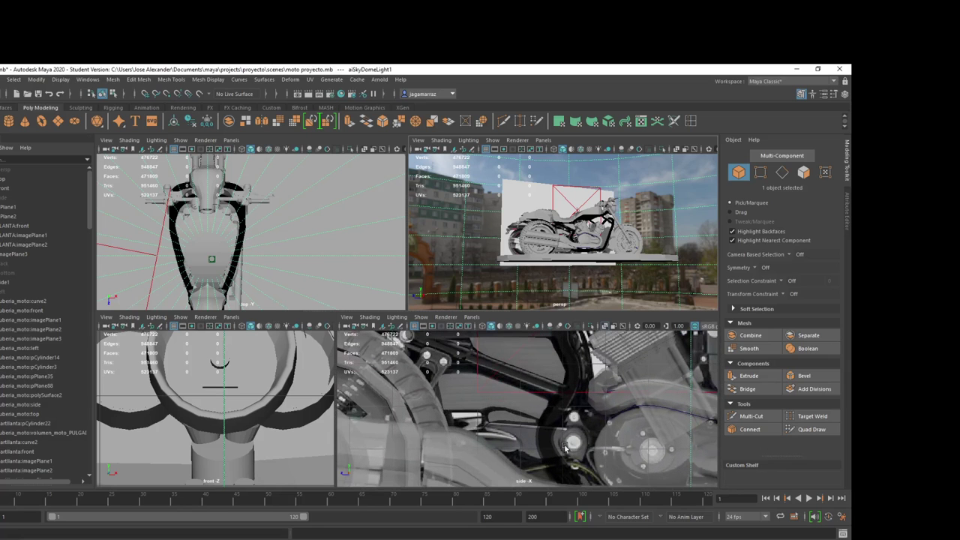
pyautogui.scroll(2, 584, 259)
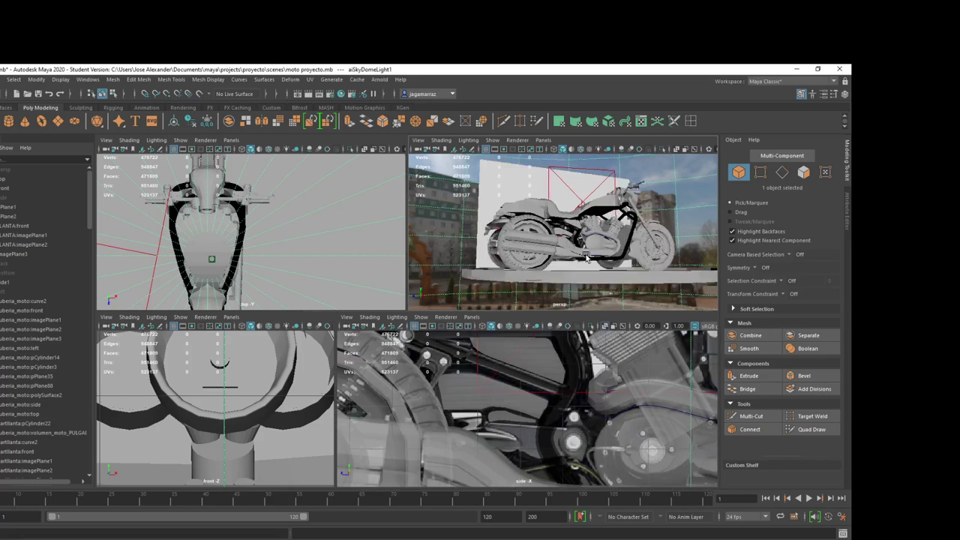
pyautogui.scroll(-1, 584, 256)
pyautogui.scroll(1, 585, 252)
pyautogui.scroll(3, 585, 246)
pyautogui.moveTo(585, 245)
pyautogui.keyDown('alt'); pyautogui.mouseDown()
pyautogui.moveTo(504, 270)
pyautogui.moveTo(619, 267)
pyautogui.moveTo(589, 265)
pyautogui.mouseUp(); pyautogui.keyUp('alt')
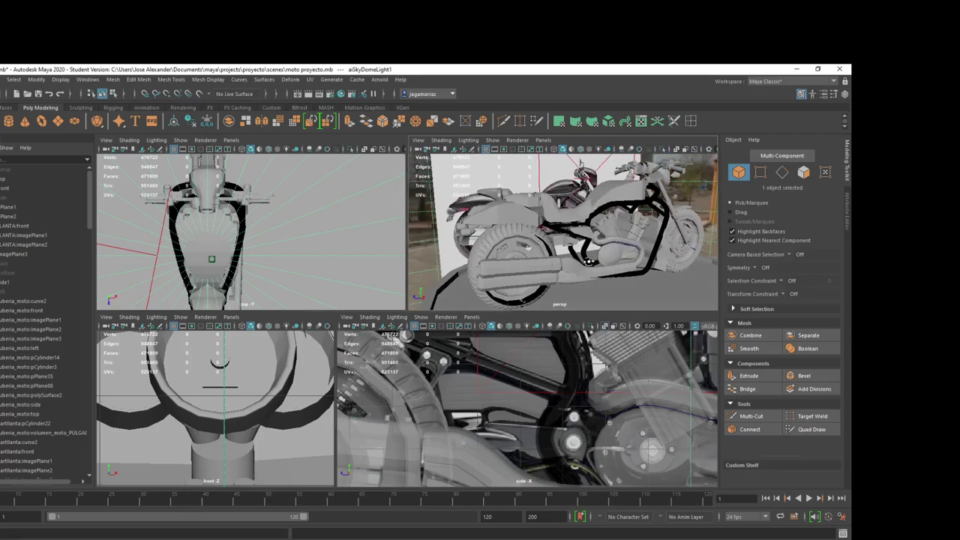
pyautogui.scroll(3, 582, 242)
# Step: Select side panel pCube37 and move it to match the reference behind it
pyautogui.click(642, 225)
pyautogui.press('w')
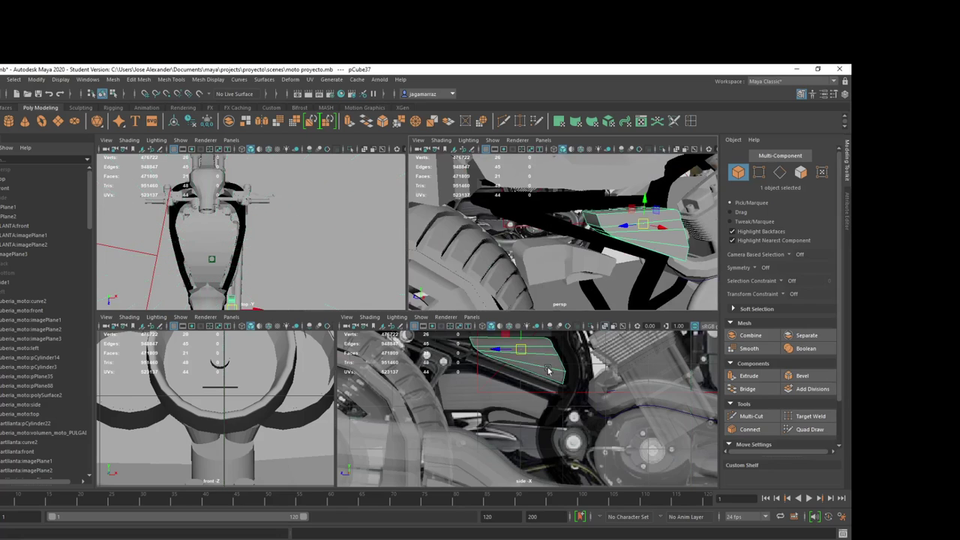
pyautogui.moveTo(642, 224)
pyautogui.keyDown('alt'); pyautogui.mouseDown()
pyautogui.moveTo(662, 250)
pyautogui.moveTo(598, 248)
pyautogui.moveTo(612, 263)
pyautogui.moveTo(633, 256)
pyautogui.mouseUp(); pyautogui.keyUp('alt')
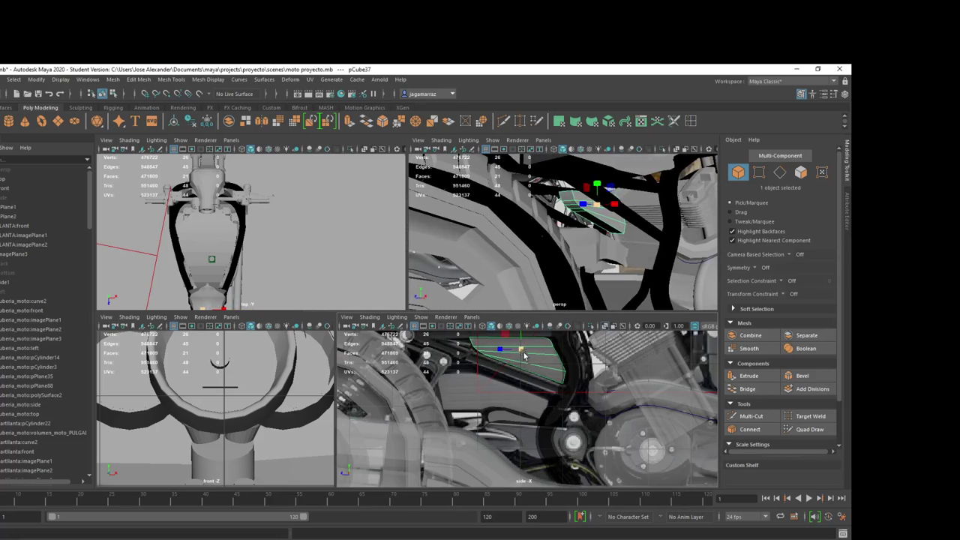
pyautogui.moveTo(522, 349); pyautogui.dragTo(522, 363)
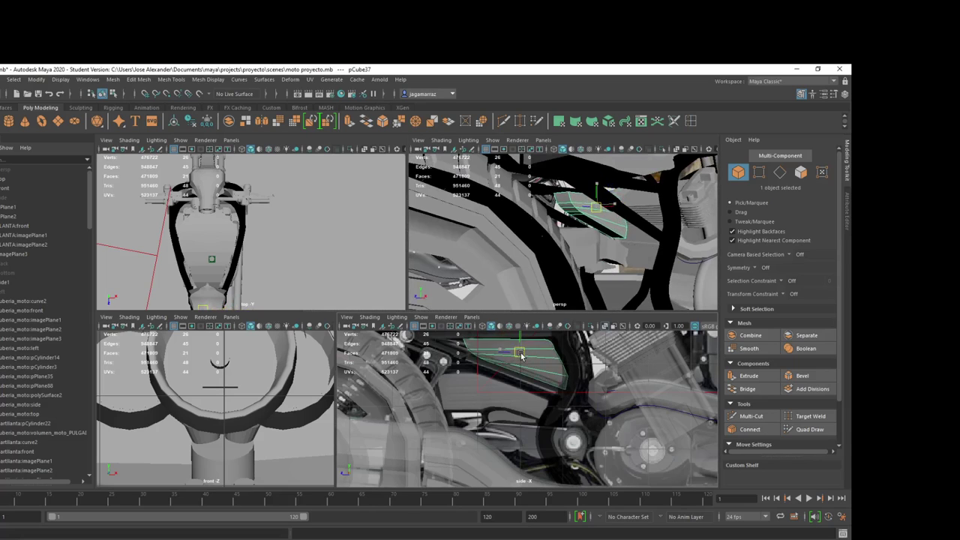
pyautogui.press('r')
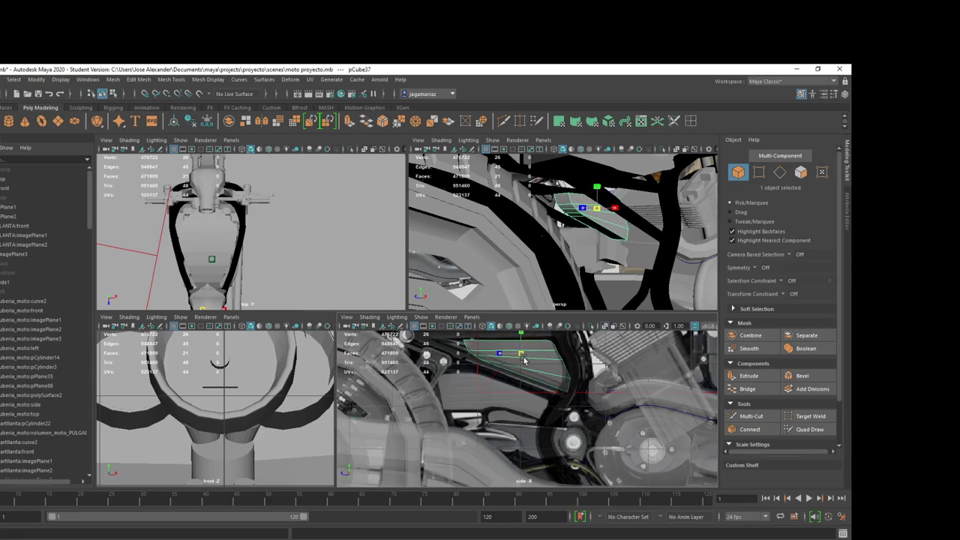
pyautogui.press('w')
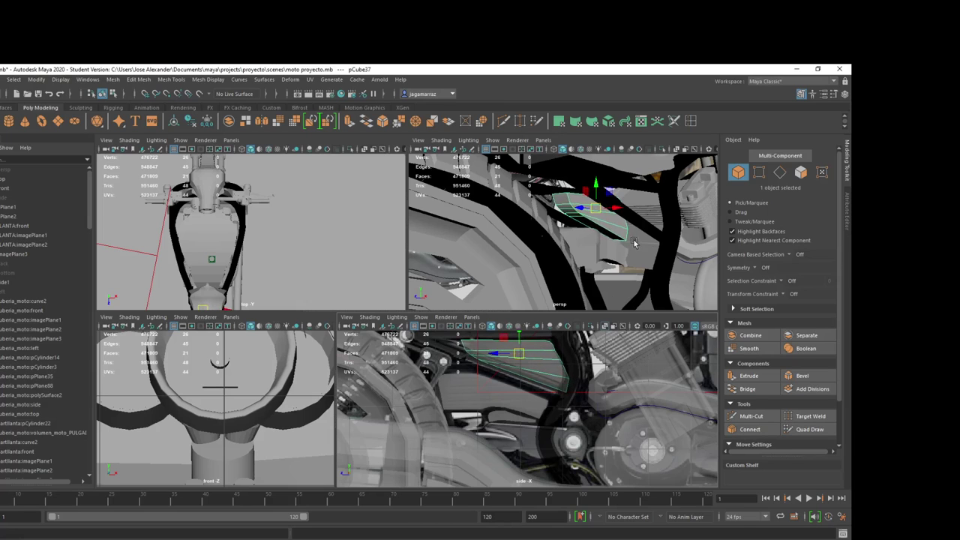
# Step: Select pCube38, recentre it in the side view, then deselect it
pyautogui.keyDown('alt'); pyautogui.moveTo(634, 240); pyautogui.dragTo(581, 270); pyautogui.keyUp('alt')
pyautogui.click(579, 268)
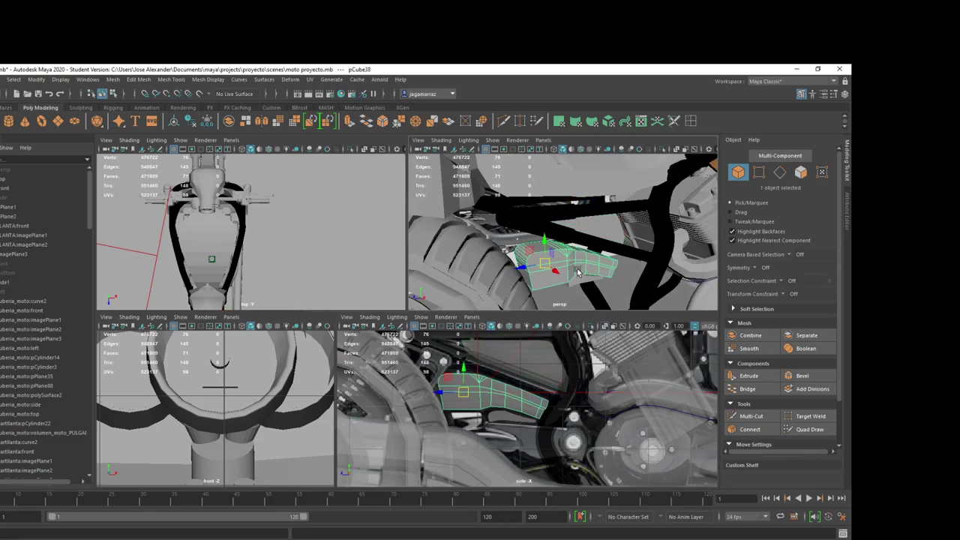
pyautogui.keyDown('alt'); pyautogui.moveTo(528, 395); pyautogui.dragTo(522, 411, button='middle'); pyautogui.keyUp('alt')
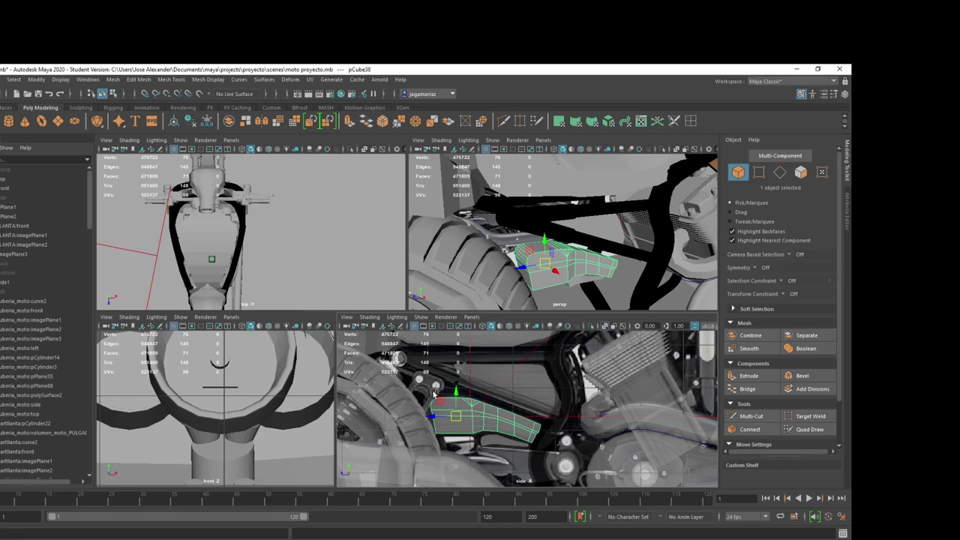
pyautogui.scroll(-5, 605, 253)
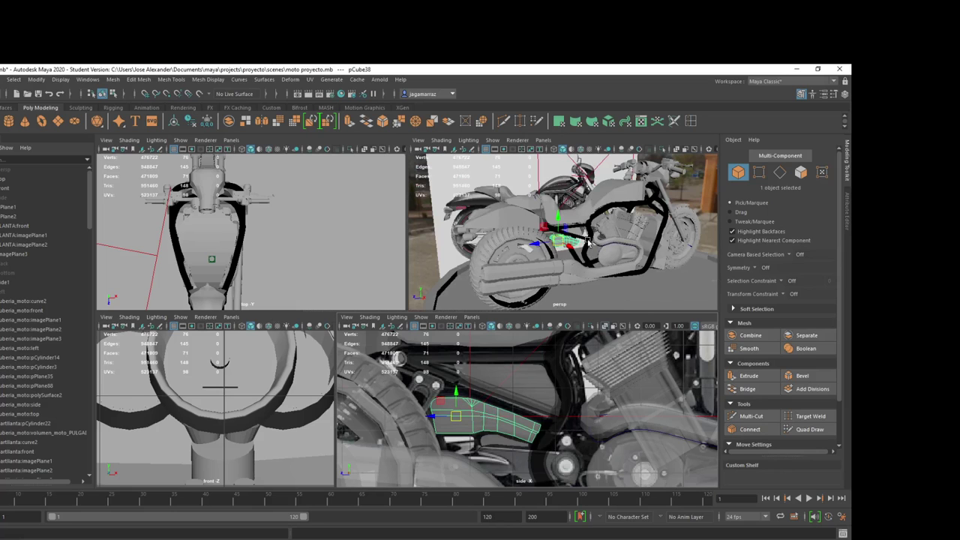
pyautogui.click(693, 204)
# Step: Orbit the perspective view, then pan and zoom the side view onto the engine's lower hub
pyautogui.scroll(3, 622, 258)
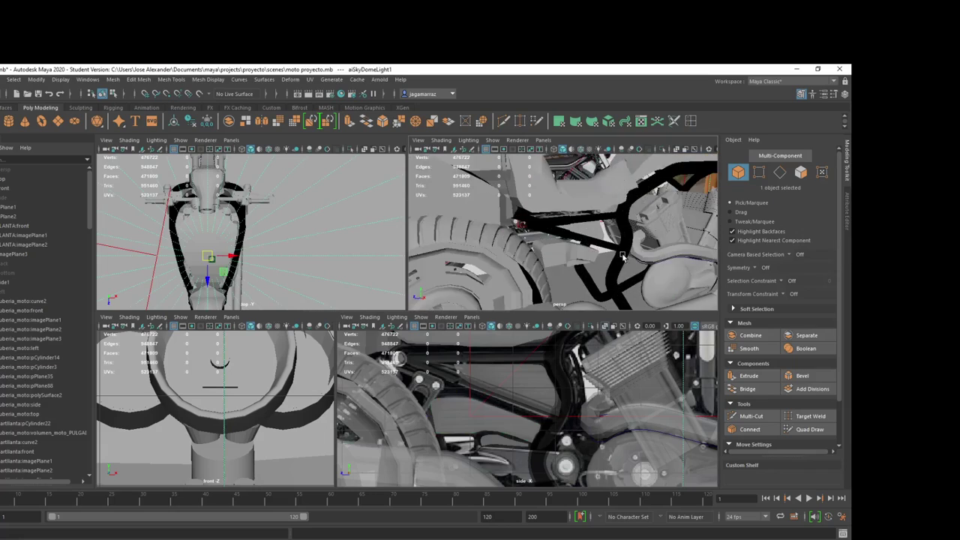
pyautogui.scroll(2, 623, 257)
pyautogui.keyDown('alt'); pyautogui.moveTo(622, 257); pyautogui.dragTo(575, 250); pyautogui.keyUp('alt')
pyautogui.scroll(-3, 460, 420)
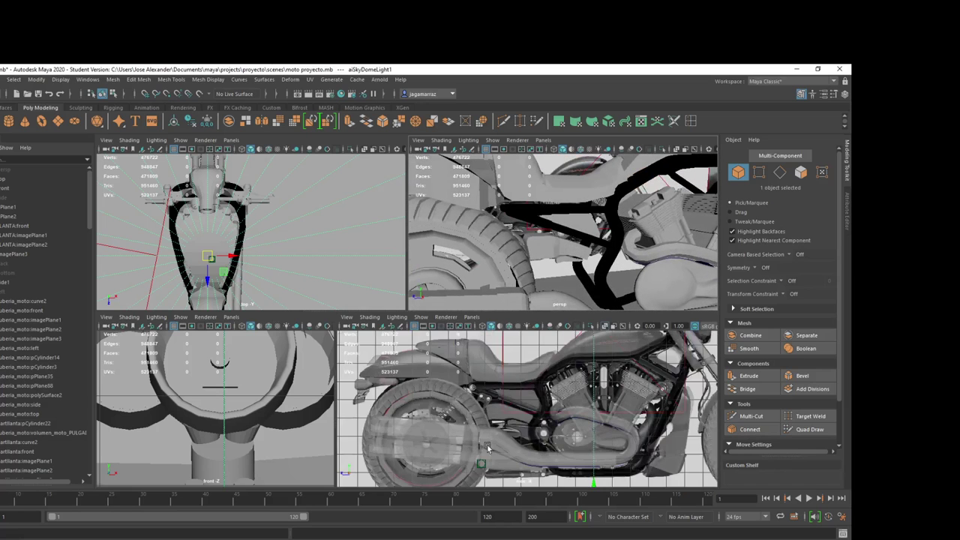
pyautogui.scroll(3, 538, 450)
pyautogui.keyDown('alt'); pyautogui.moveTo(538, 450); pyautogui.dragTo(495, 426, button='middle'); pyautogui.keyUp('alt')
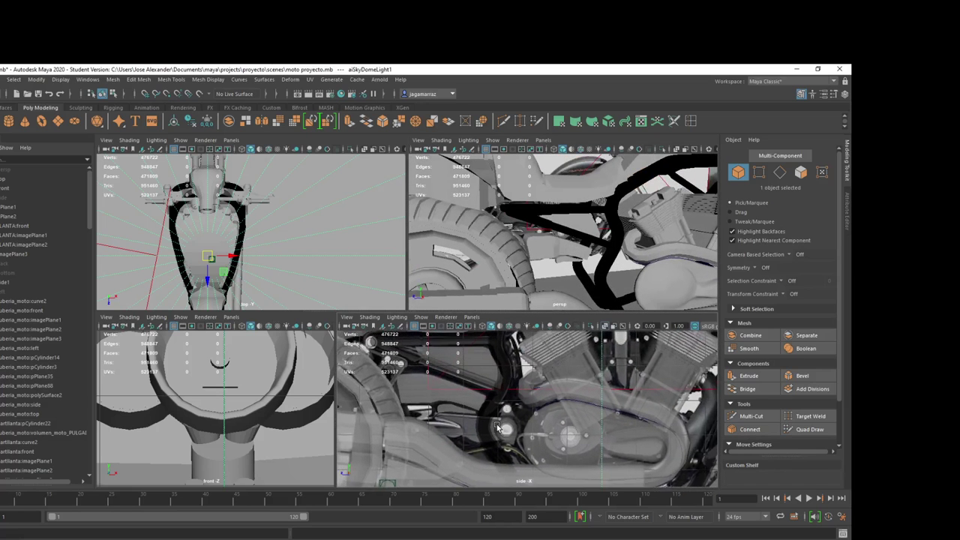
pyautogui.scroll(2, 495, 426)
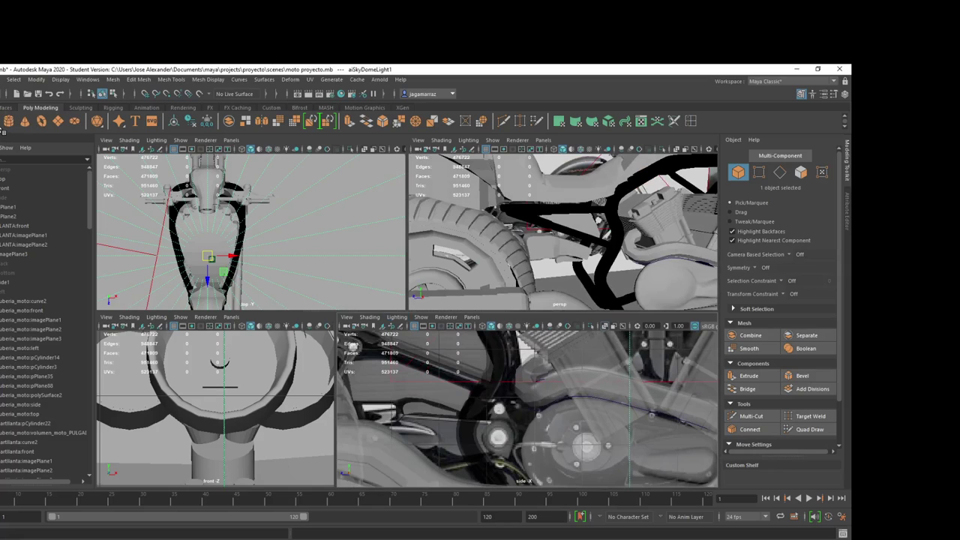
# Step: Create a polygon cylinder and move it onto the engine hub
pyautogui.click(9, 122)
pyautogui.press('a')
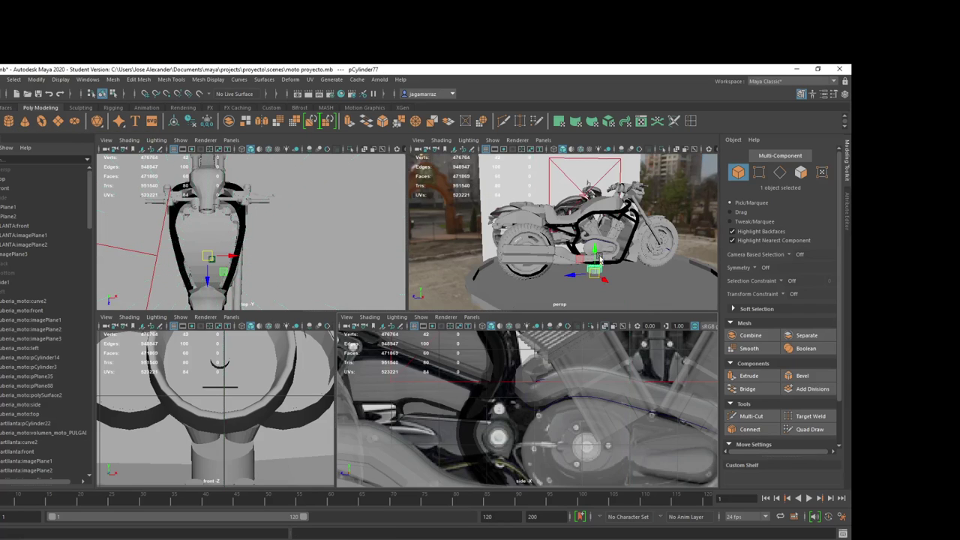
pyautogui.moveTo(600, 259); pyautogui.dragTo(589, 282)
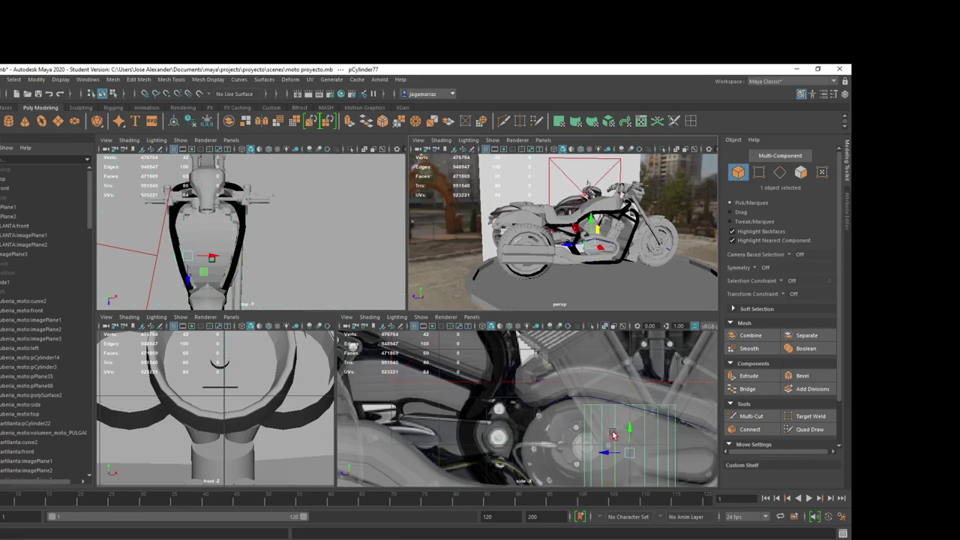
pyautogui.moveTo(613, 434)
pyautogui.mouseDown()
pyautogui.moveTo(504, 451)
pyautogui.moveTo(503, 424)
pyautogui.mouseUp()
pyautogui.press('r')
pyautogui.press('e')
# Step: Set the cylinder's Rotate Z to 90 in the Channel Box and scale it evenly
pyautogui.click(843, 95)
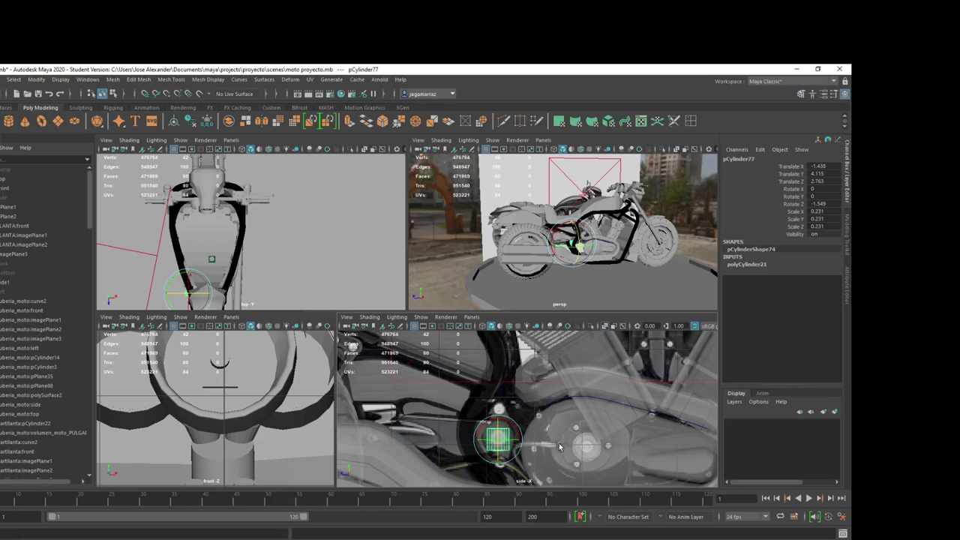
pyautogui.moveTo(499, 442); pyautogui.dragTo(501, 433)
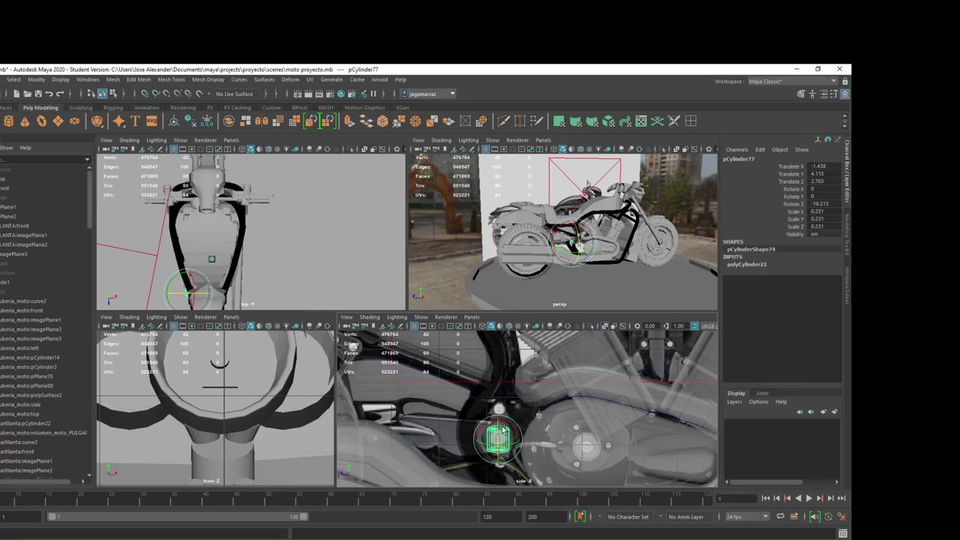
pyautogui.click(819, 204)
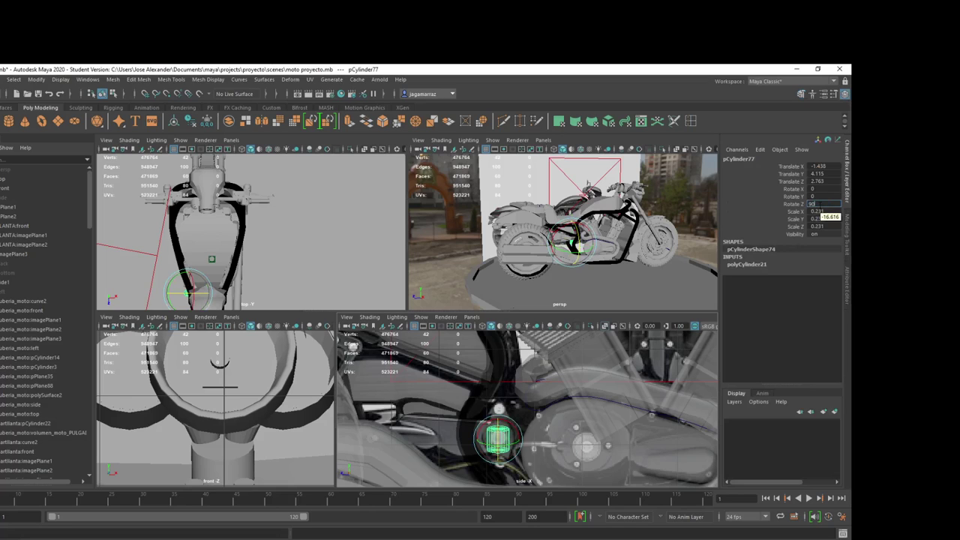
pyautogui.press('Return')
pyautogui.press('r')
pyautogui.moveTo(498, 439)
pyautogui.mouseDown()
pyautogui.moveTo(509, 459)
pyautogui.moveTo(508, 449)
pyautogui.mouseUp()
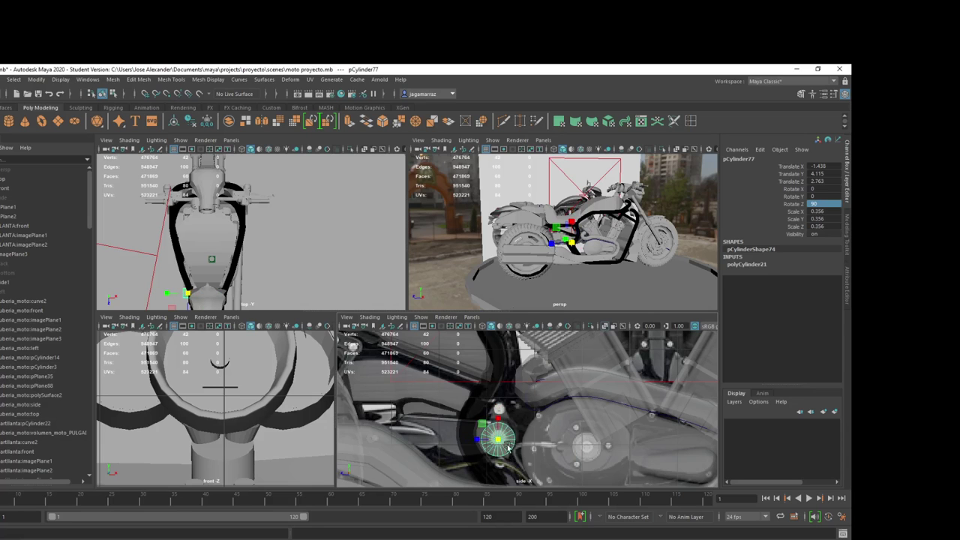
# Step: Orbit in close to the new cylinder, then switch to the PureRef reference board
pyautogui.keyDown('alt'); pyautogui.moveTo(598, 245); pyautogui.dragTo(606, 255); pyautogui.keyUp('alt')
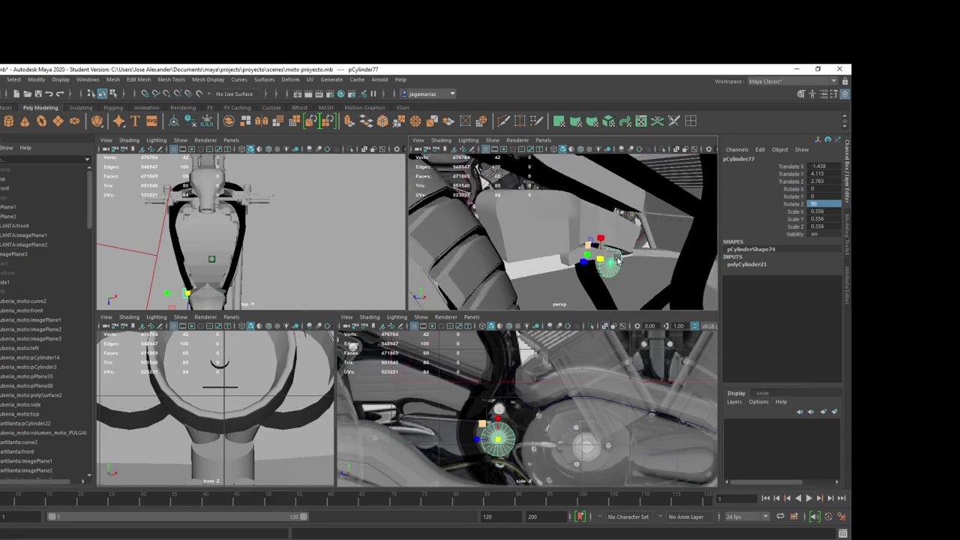
pyautogui.moveTo(591, 265)
pyautogui.keyDown('alt'); pyautogui.mouseDown()
pyautogui.moveTo(598, 245)
pyautogui.moveTo(709, 291)
pyautogui.moveTo(679, 274)
pyautogui.moveTo(684, 258)
pyautogui.moveTo(709, 259)
pyautogui.mouseUp(); pyautogui.keyUp('alt')
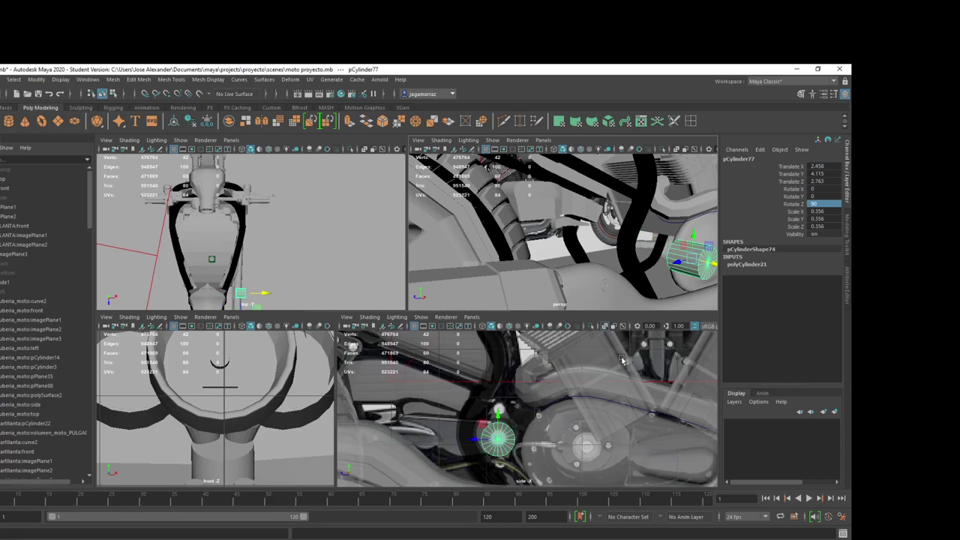
pyautogui.moveTo(649, 243)
pyautogui.keyDown('alt'); pyautogui.mouseDown()
pyautogui.moveTo(621, 235)
pyautogui.moveTo(696, 253)
pyautogui.moveTo(671, 253)
pyautogui.mouseUp(); pyautogui.keyUp('alt')
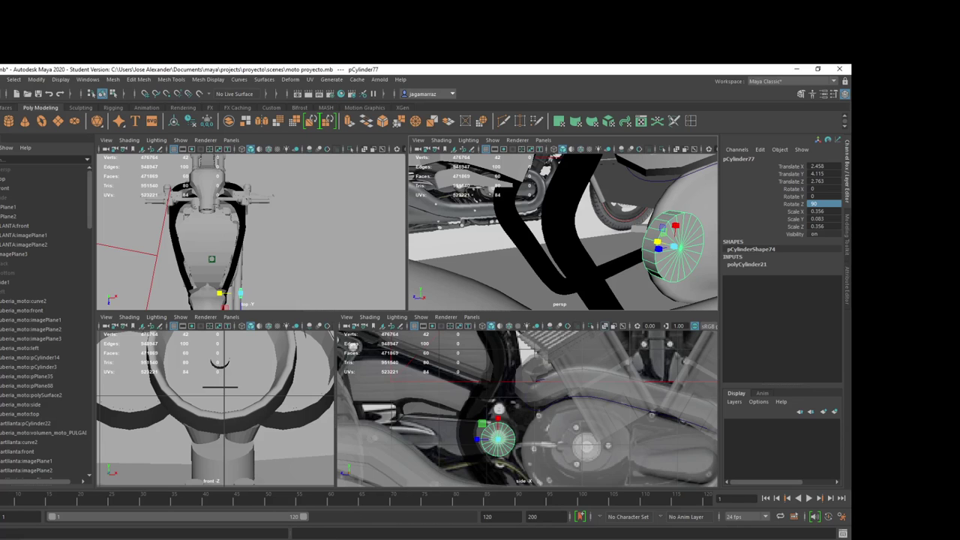
pyautogui.hotkey('alt', 'Tab')
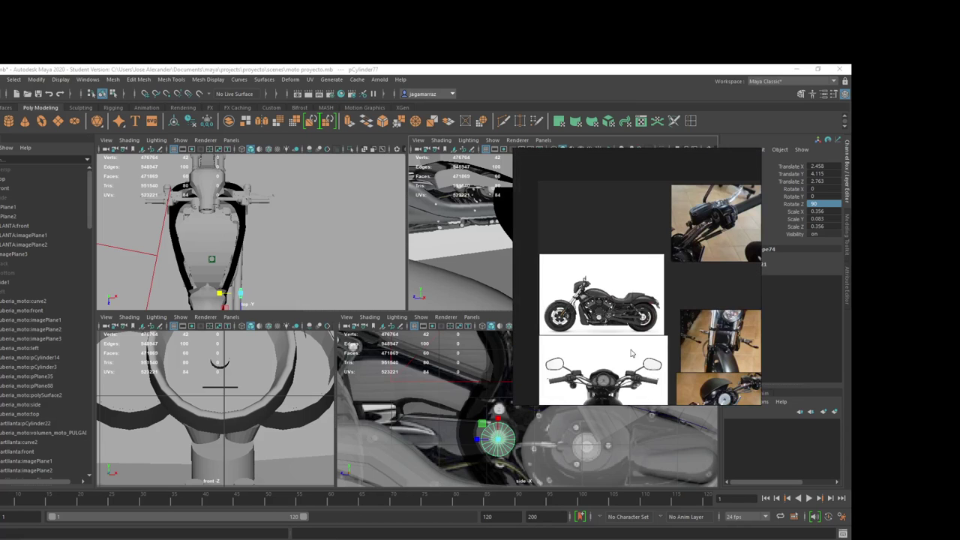
# Step: Slide the reference board aside, then open harley_14.JPG from the REFERENCES folder in Photos
pyautogui.moveTo(631, 353); pyautogui.dragTo(473, 349, button='middle')
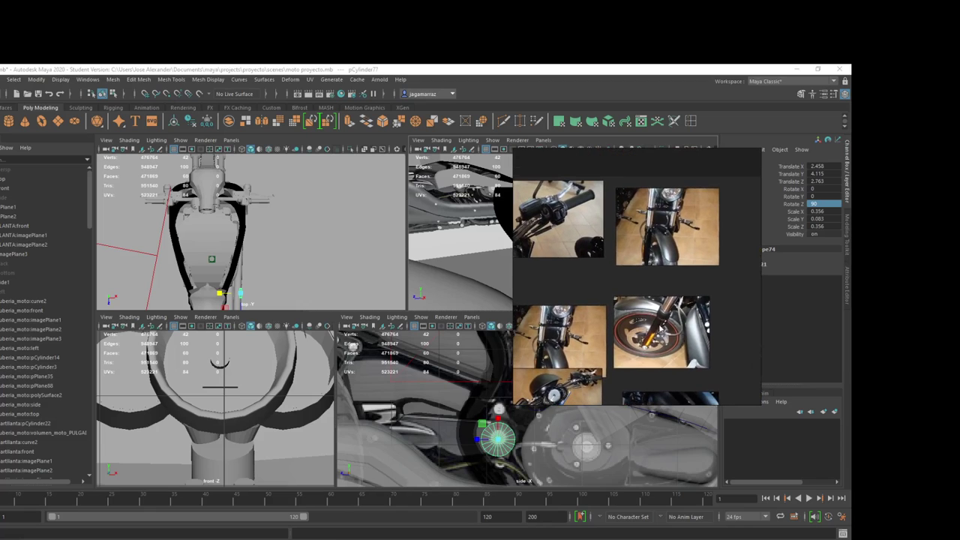
pyautogui.hotkey('alt', 'Tab')
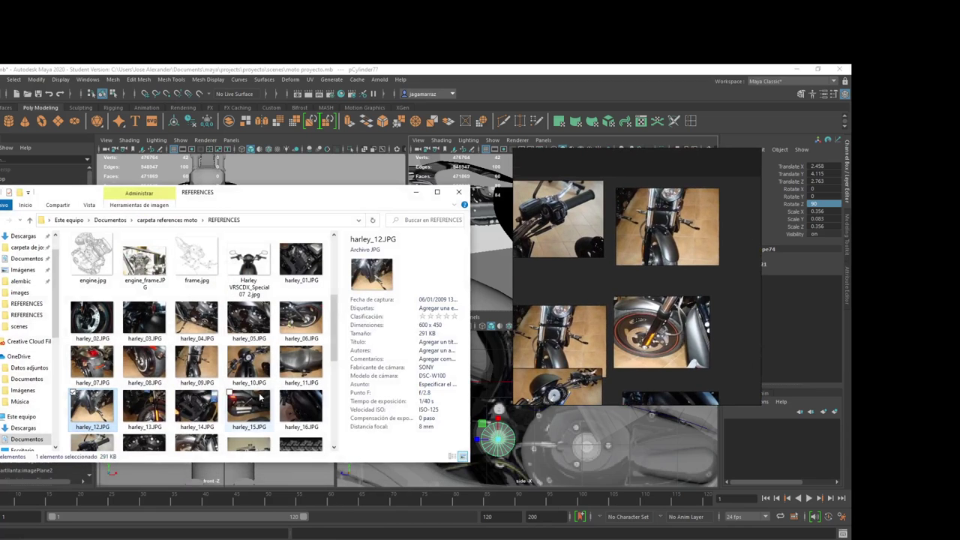
pyautogui.doubleClick(197, 407)
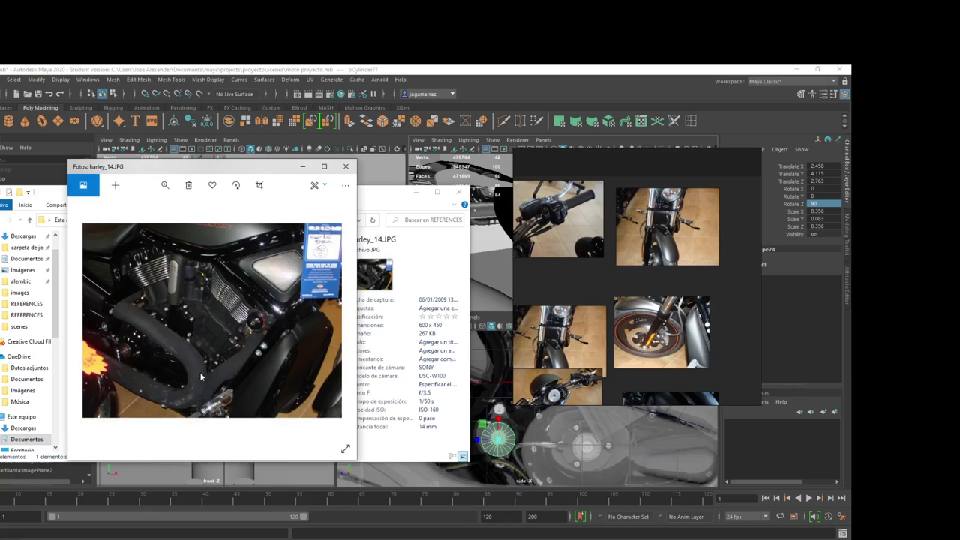
# Step: Browse forward from harley_14 past head.JPG to the weld reference photos
pyautogui.click(336, 334)
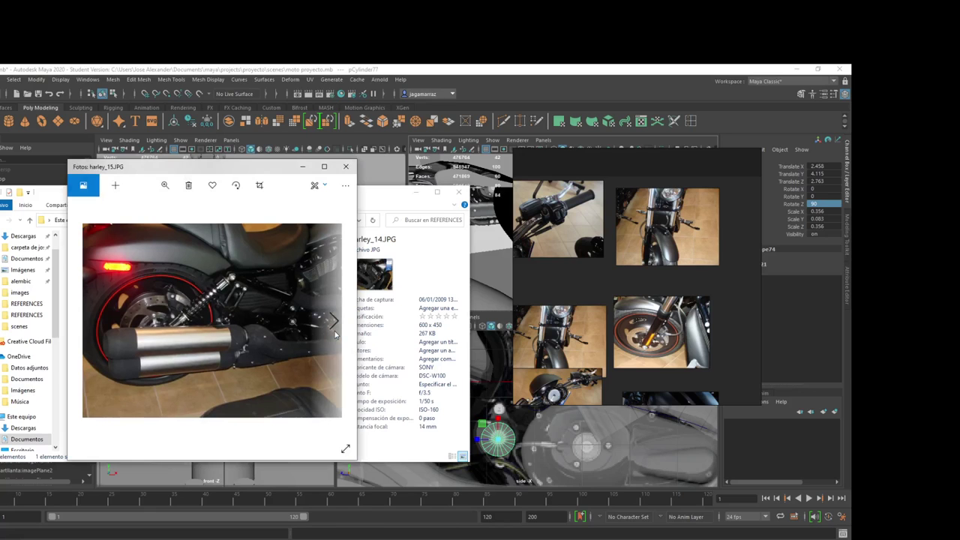
pyautogui.click(103, 330)
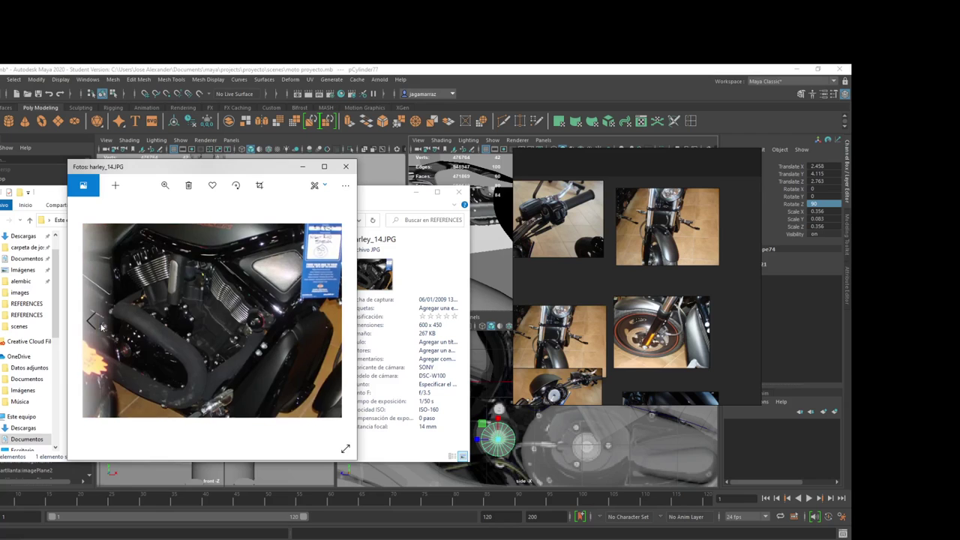
pyautogui.click(335, 321)
pyautogui.click(334, 321)
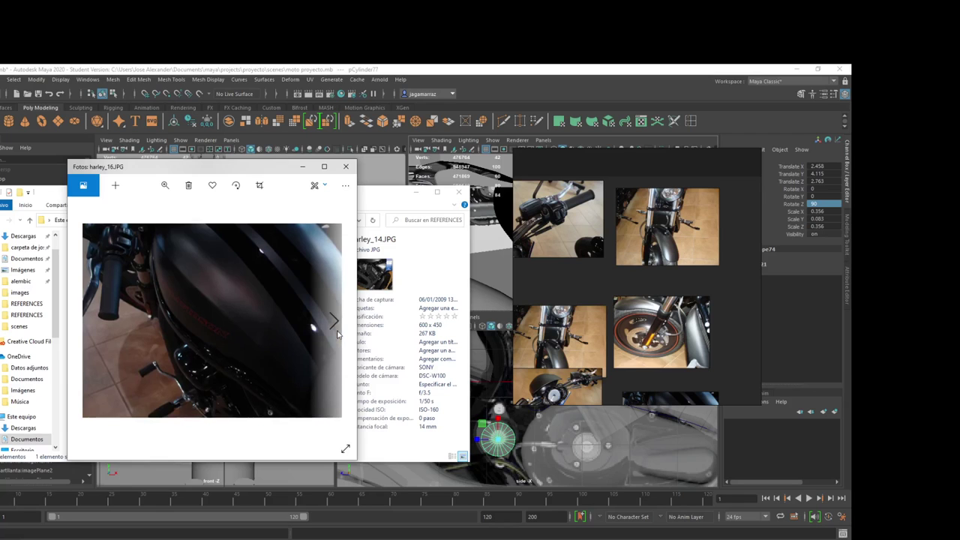
pyautogui.click(334, 321)
pyautogui.click(334, 321)
pyautogui.click(336, 333)
pyautogui.click(337, 332)
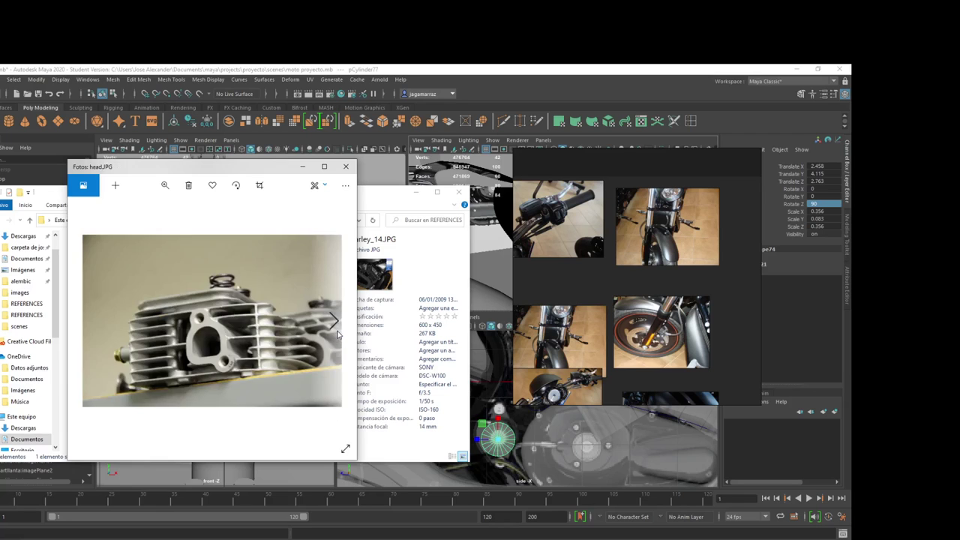
pyautogui.click(337, 332)
pyautogui.click(336, 333)
pyautogui.click(336, 333)
pyautogui.click(337, 333)
pyautogui.click(336, 333)
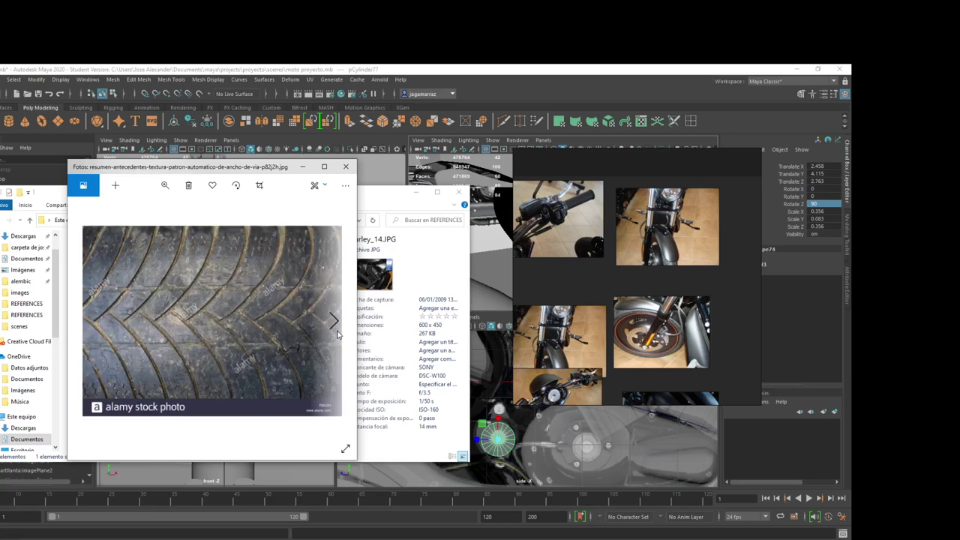
pyautogui.click(337, 332)
pyautogui.click(337, 333)
pyautogui.click(337, 332)
pyautogui.click(336, 333)
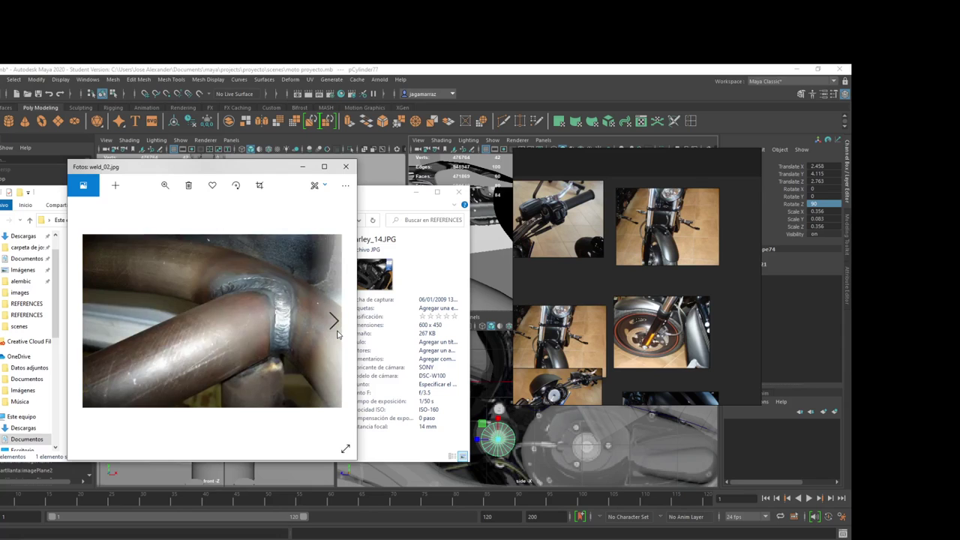
pyautogui.click(336, 332)
pyautogui.click(337, 333)
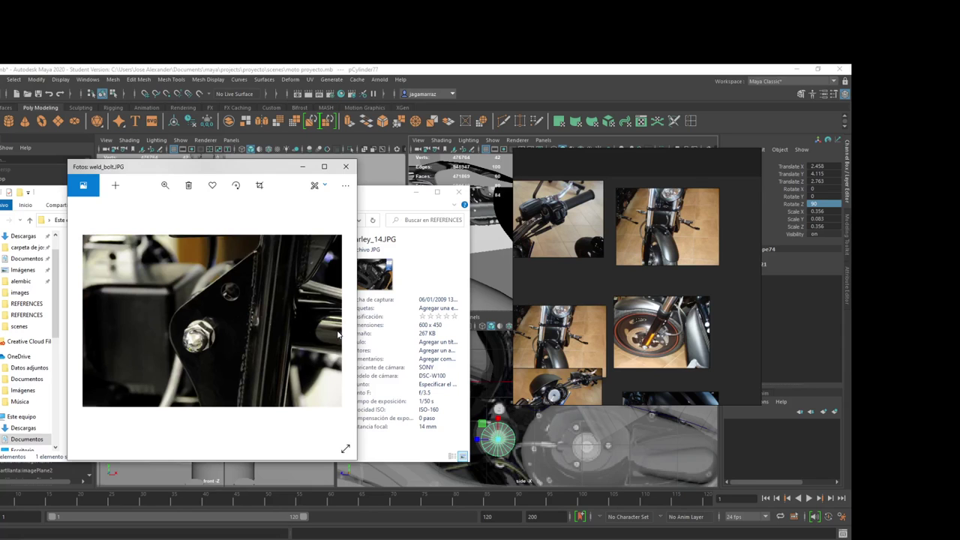
# Step: Step back through the photos via harley_15 to the engine side photo harley_12
pyautogui.click(91, 322)
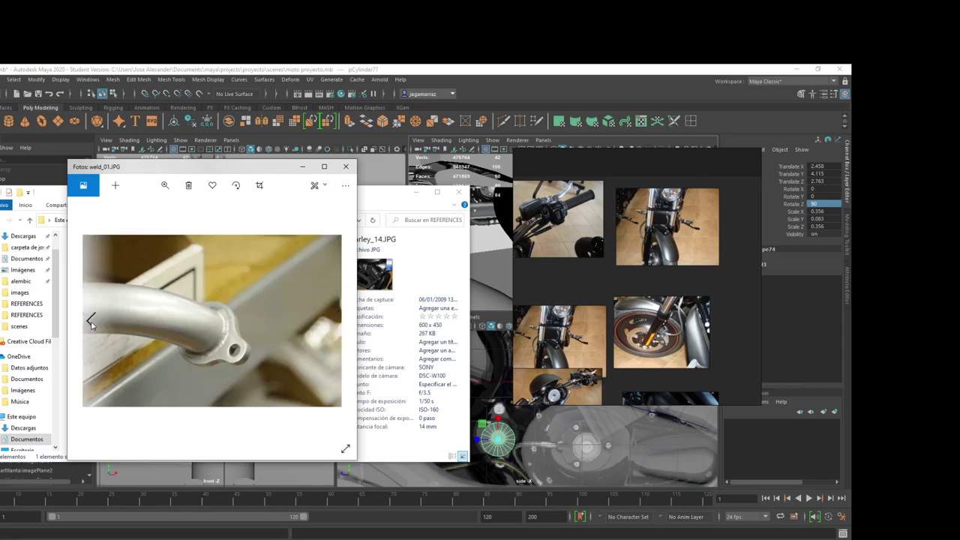
pyautogui.click(91, 322)
pyautogui.click(91, 321)
pyautogui.click(91, 322)
pyautogui.click(91, 322)
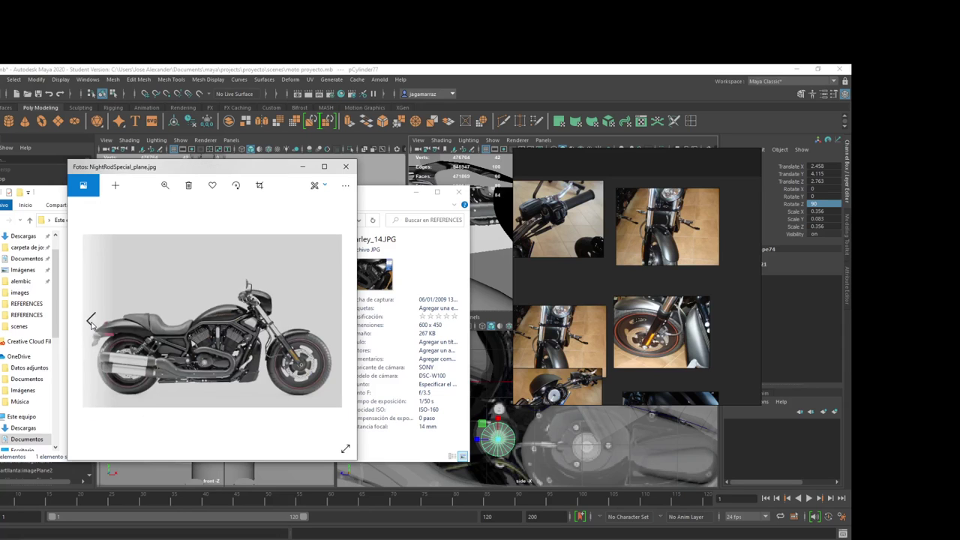
pyautogui.click(91, 322)
pyautogui.click(90, 322)
pyautogui.click(91, 322)
pyautogui.click(91, 322)
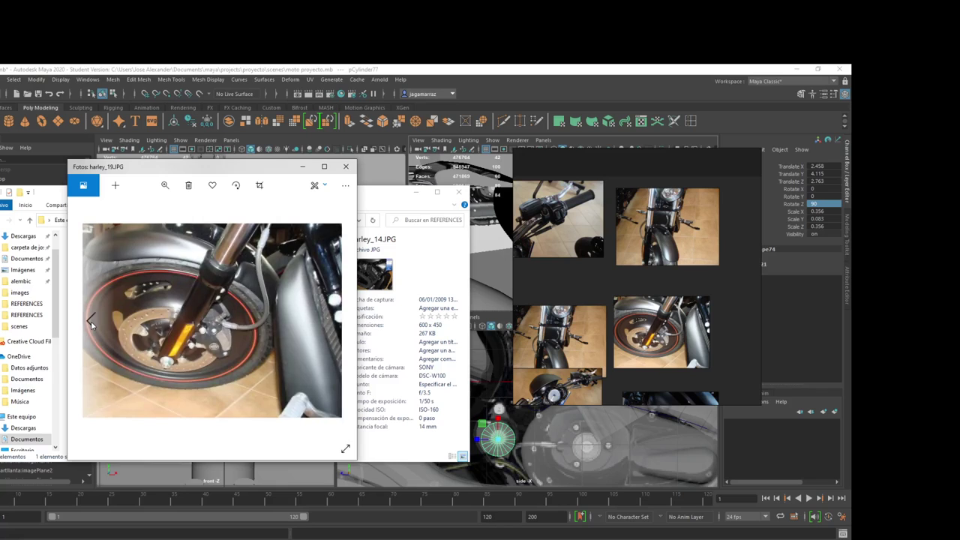
pyautogui.click(91, 322)
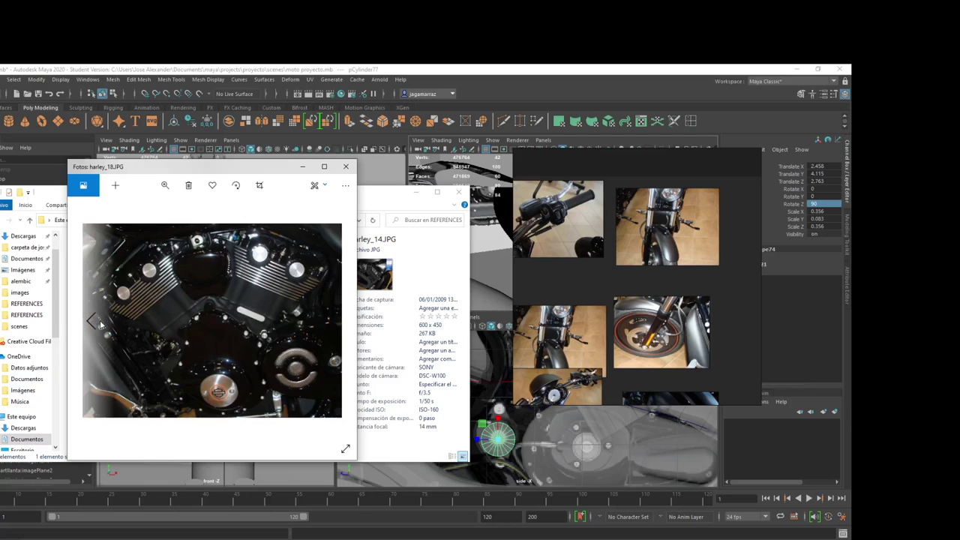
pyautogui.click(100, 322)
pyautogui.click(100, 323)
pyautogui.click(100, 322)
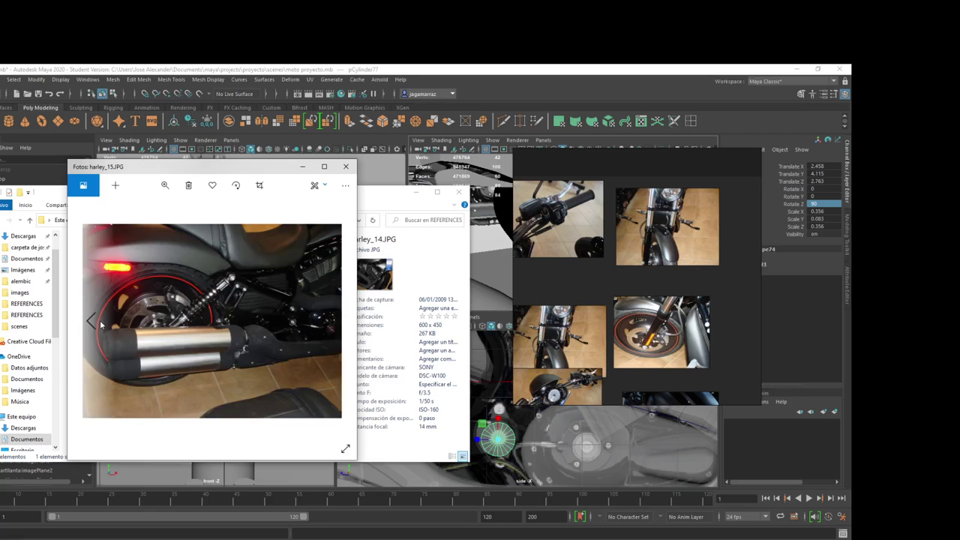
pyautogui.click(100, 322)
pyautogui.click(334, 321)
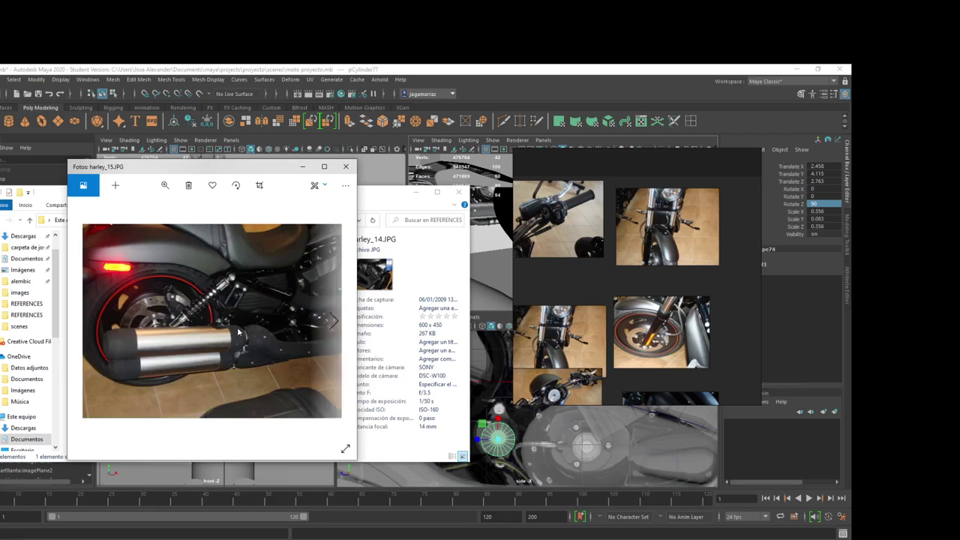
pyautogui.click(100, 323)
pyautogui.click(100, 323)
pyautogui.click(100, 323)
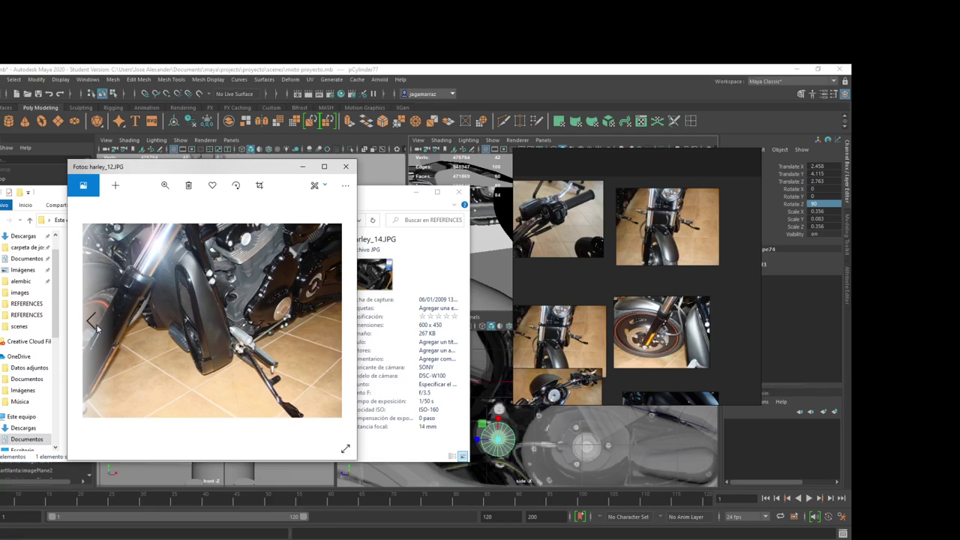
# Step: Go back past the seat and handlebar photos to harley_07 and the rear-shock photo harley_06
pyautogui.click(97, 329)
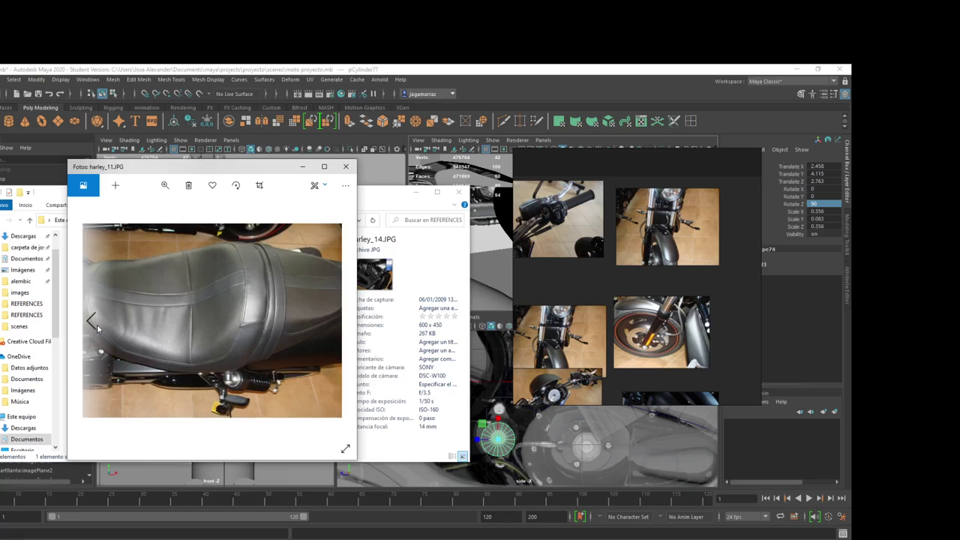
pyautogui.click(97, 328)
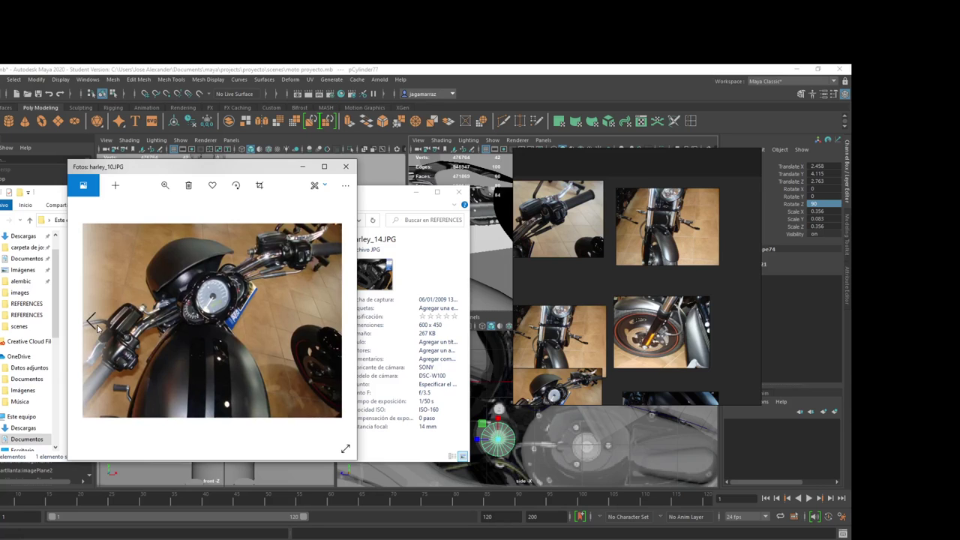
pyautogui.click(97, 329)
pyautogui.click(96, 329)
pyautogui.click(97, 329)
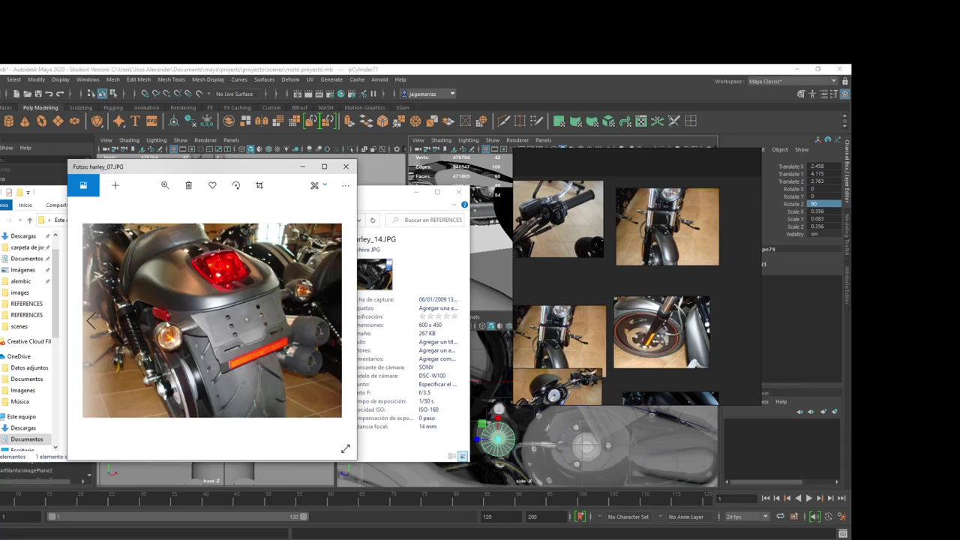
pyautogui.click(327, 328)
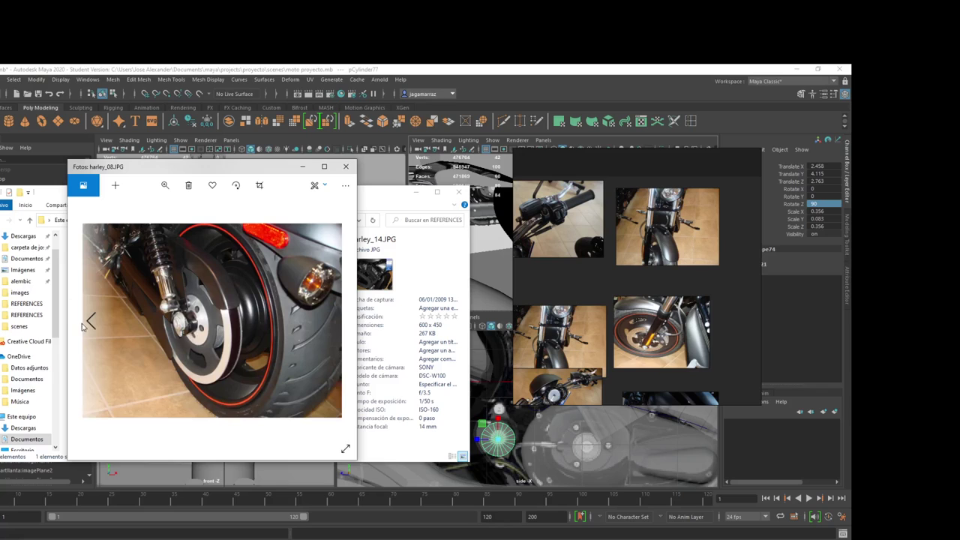
pyautogui.click(88, 323)
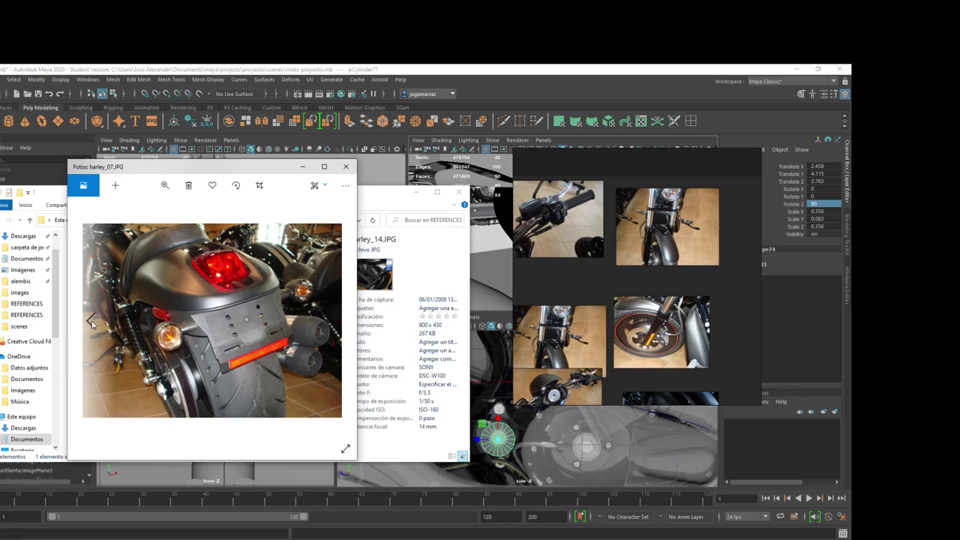
pyautogui.click(91, 323)
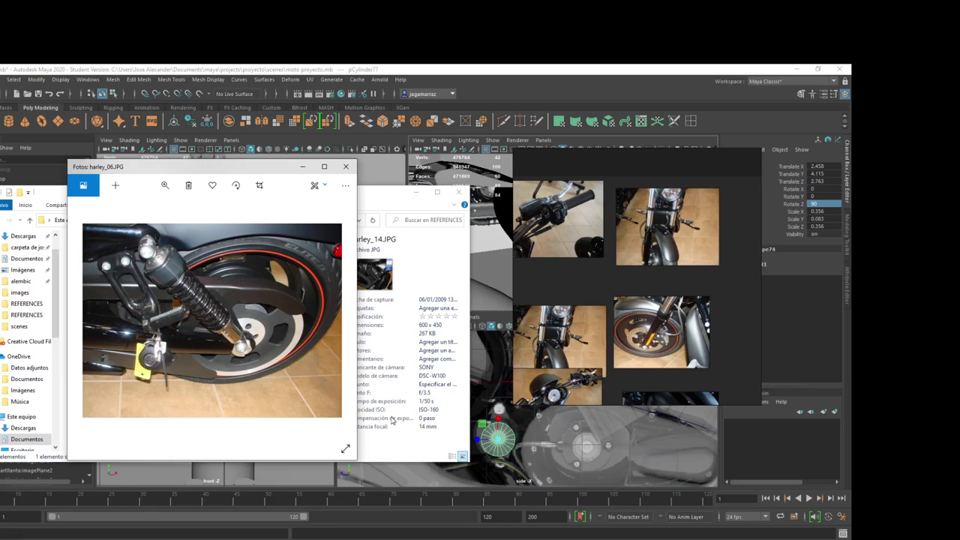
# Step: Zoom within the photo, then bring the Maya scene back to the front
pyautogui.scroll(-2, 649, 454)
pyautogui.scroll(3, 649, 454)
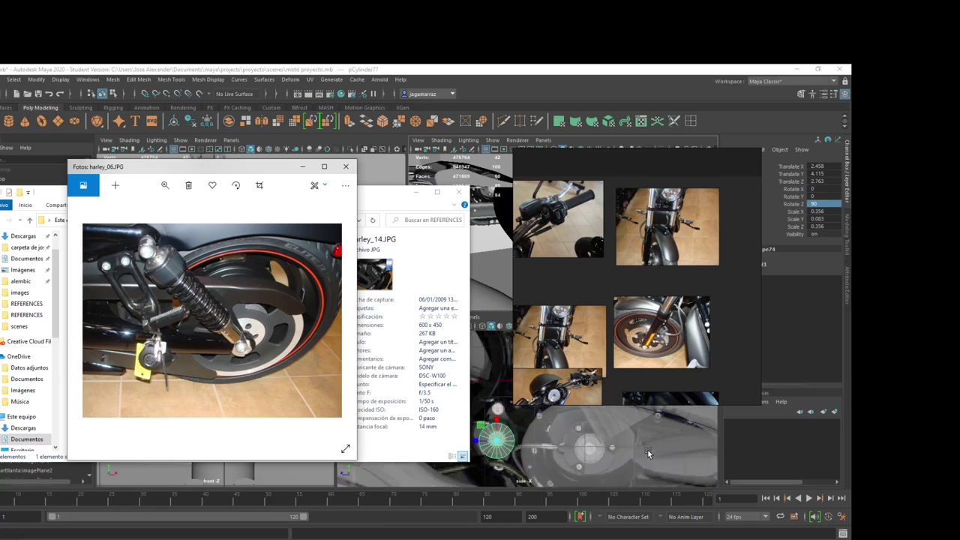
pyautogui.scroll(-1, 649, 454)
pyautogui.scroll(-1, 645, 454)
pyautogui.click(636, 454)
# Step: Zoom the side view and select the pCylinder77 disc at the pipe end
pyautogui.scroll(-1, 637, 461)
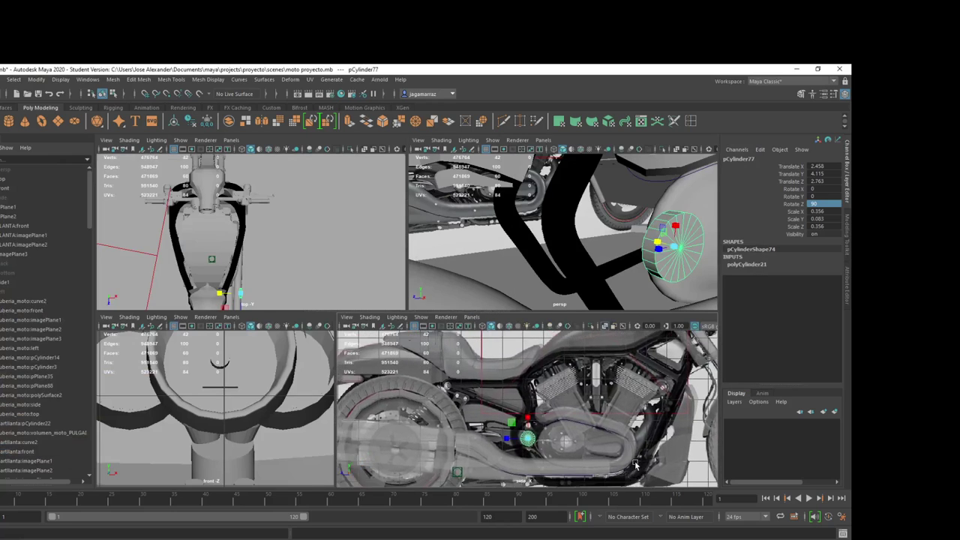
pyautogui.scroll(-2, 636, 465)
pyautogui.scroll(3, 600, 451)
pyautogui.scroll(-2, 578, 438)
pyautogui.scroll(1, 559, 427)
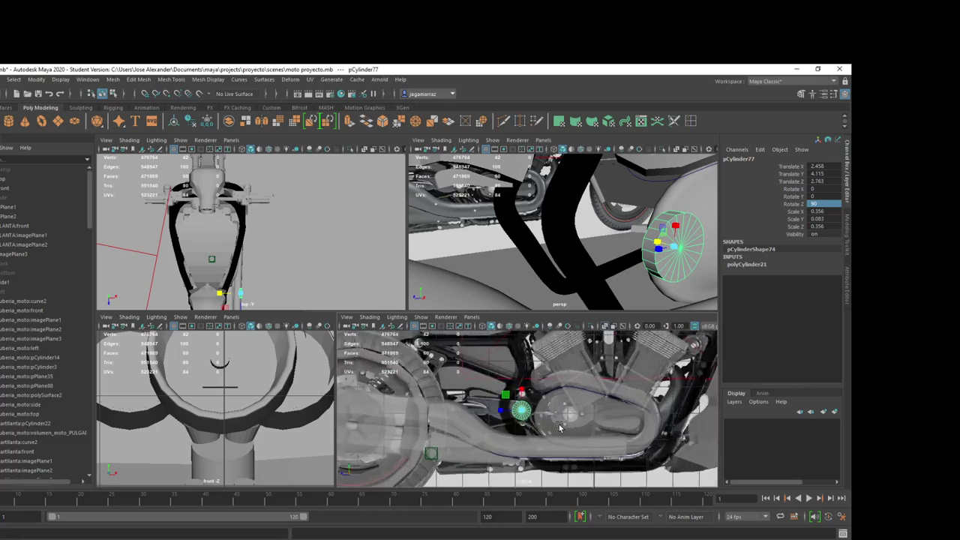
pyautogui.scroll(2, 559, 428)
pyautogui.click(623, 424)
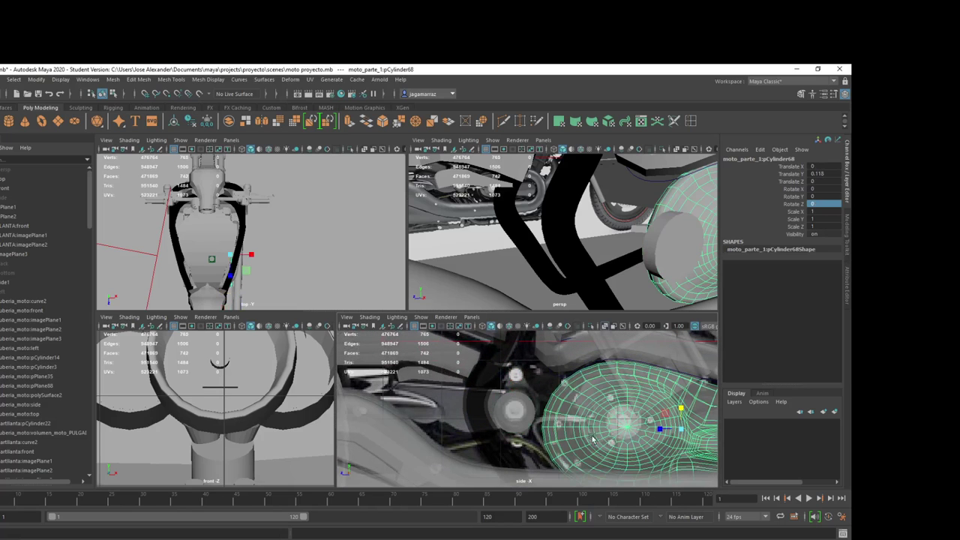
pyautogui.click(510, 411)
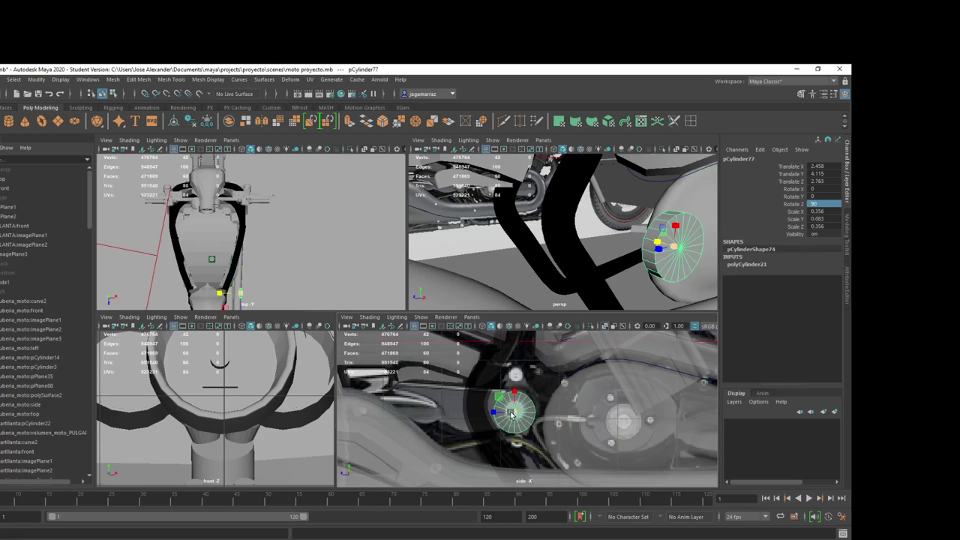
# Step: Switch pCylinder77 into component editing from its marking menu
pyautogui.scroll(3, 523, 422)
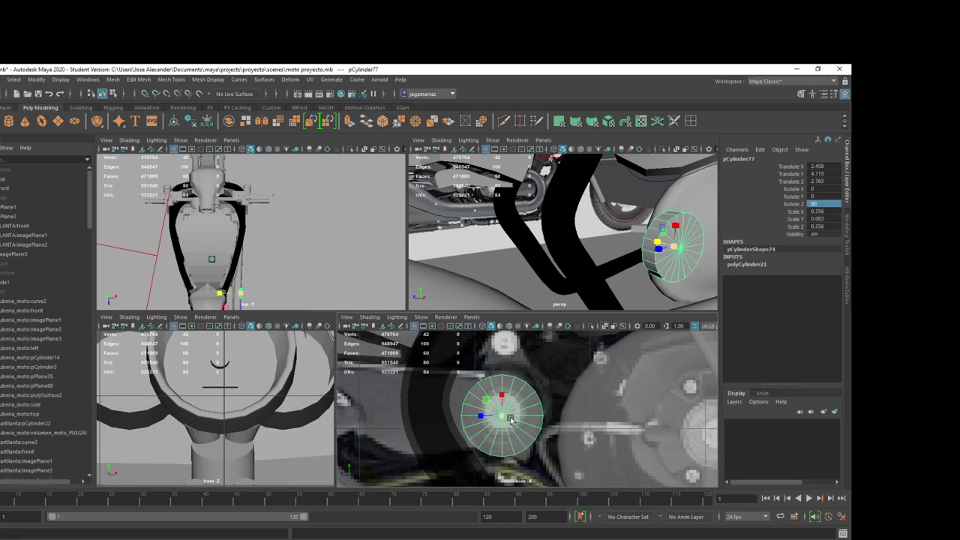
pyautogui.scroll(-2, 510, 420)
pyautogui.scroll(-1, 509, 421)
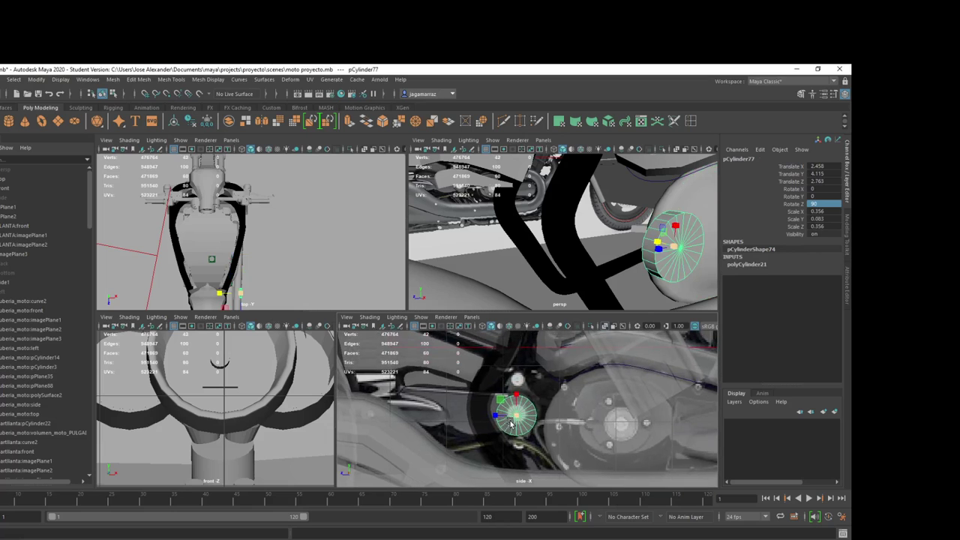
pyautogui.keyDown('alt'); pyautogui.moveTo(686, 267); pyautogui.dragTo(674, 250); pyautogui.keyUp('alt')
pyautogui.rightClick(671, 250)
pyautogui.click(670, 273)
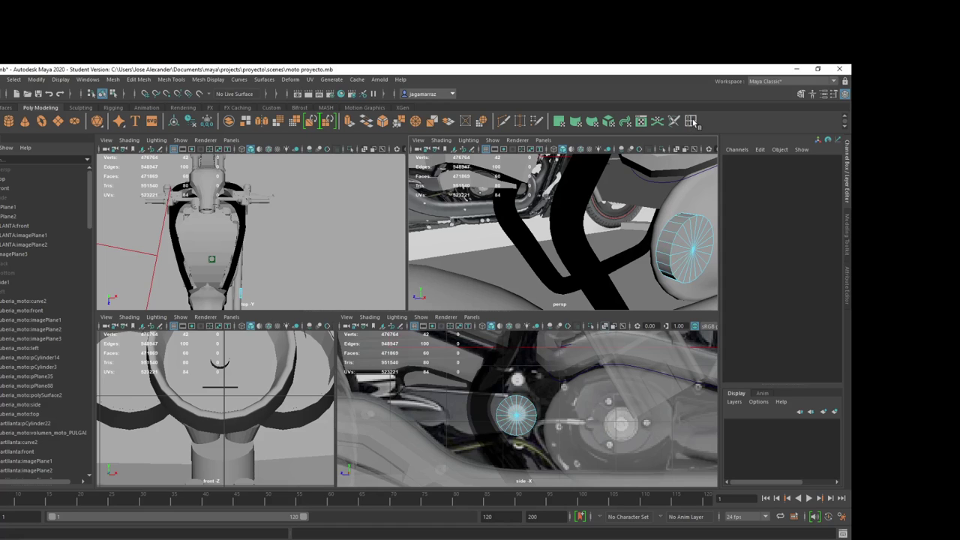
# Step: Insert three edge loops around the pCylinder77 disc
pyautogui.press('F8')
pyautogui.click(669, 246)
pyautogui.click(663, 245)
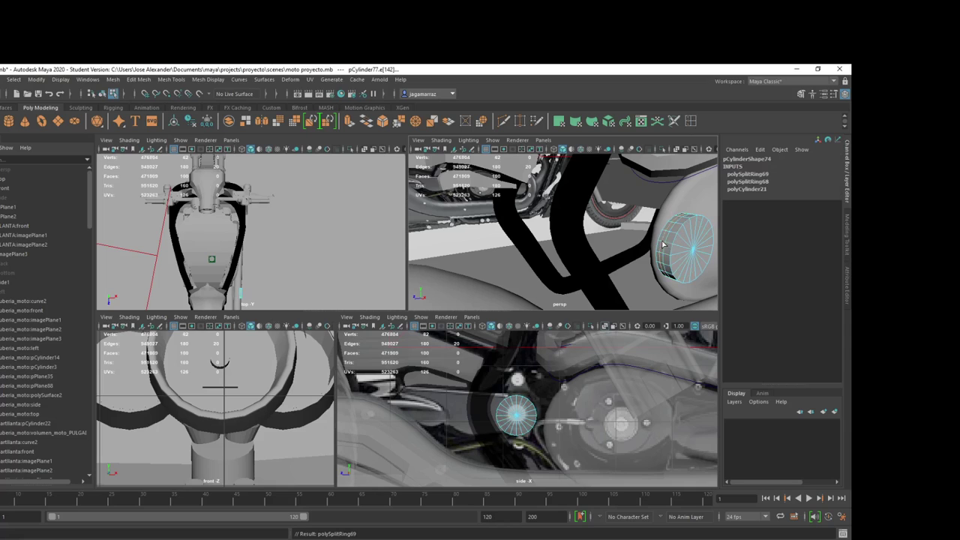
pyautogui.click(668, 246)
pyautogui.press('w')
pyautogui.scroll(2, 684, 246)
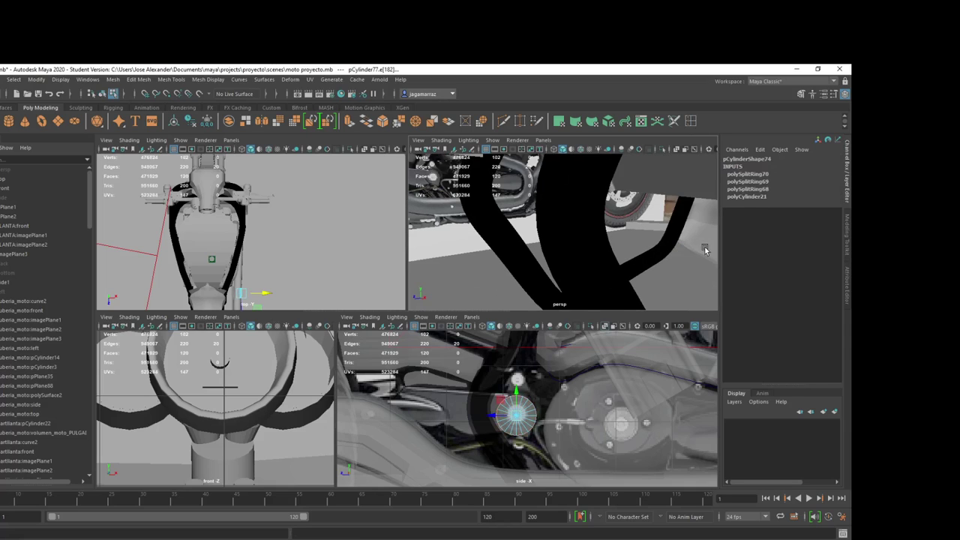
pyautogui.scroll(2, 705, 250)
pyautogui.scroll(-2, 705, 249)
pyautogui.scroll(-2, 698, 247)
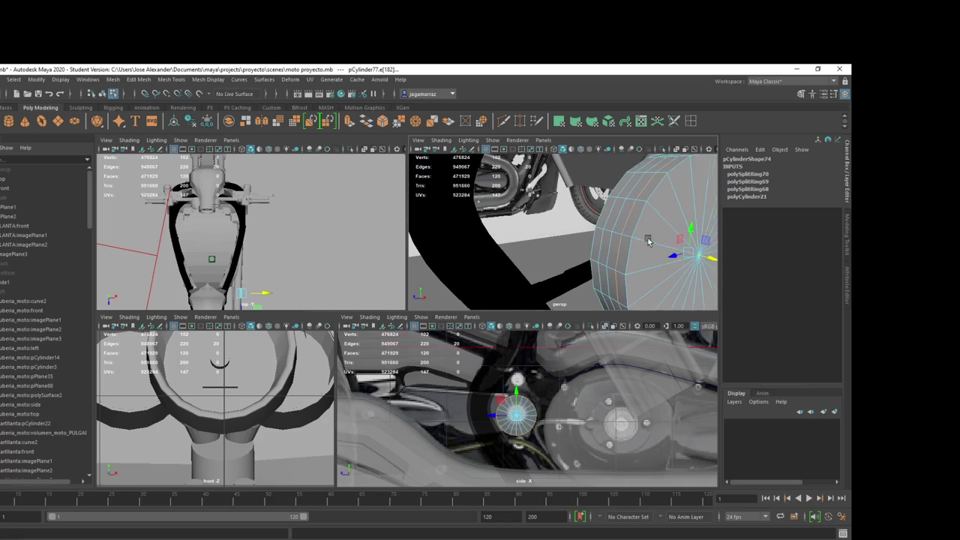
# Step: Pick faces and edges on the cylinder, selecting the full edge loop around it
pyautogui.click(611, 239)
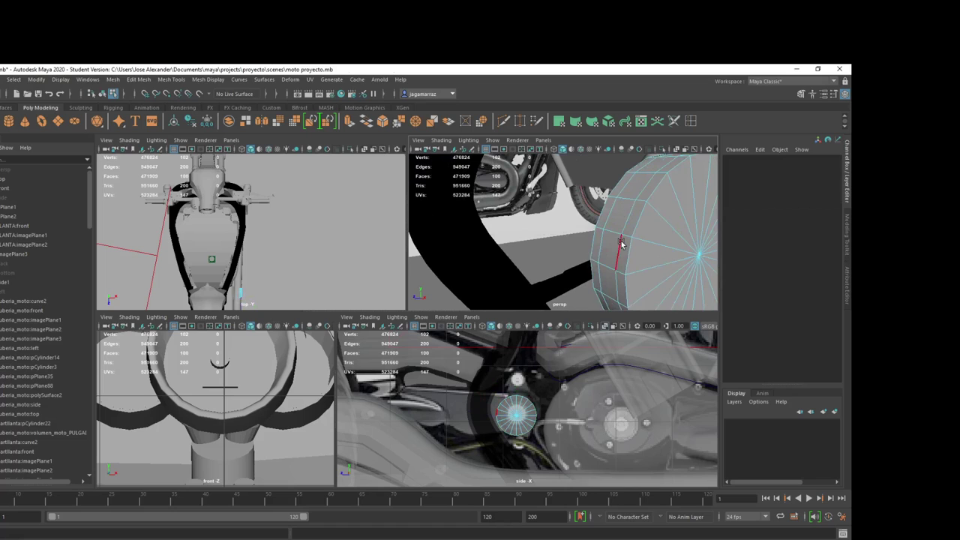
pyautogui.moveTo(615, 248)
pyautogui.mouseDown(button='right')
pyautogui.moveTo(615, 272)
pyautogui.moveTo(615, 222)
pyautogui.mouseUp(button='right')
pyautogui.click(612, 252)
pyautogui.click(601, 240)
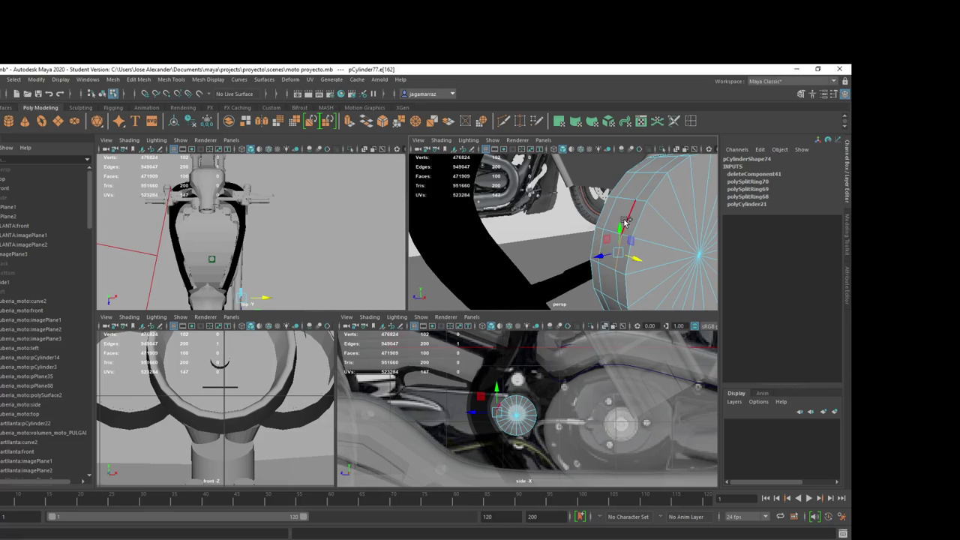
pyautogui.doubleClick(600, 239)
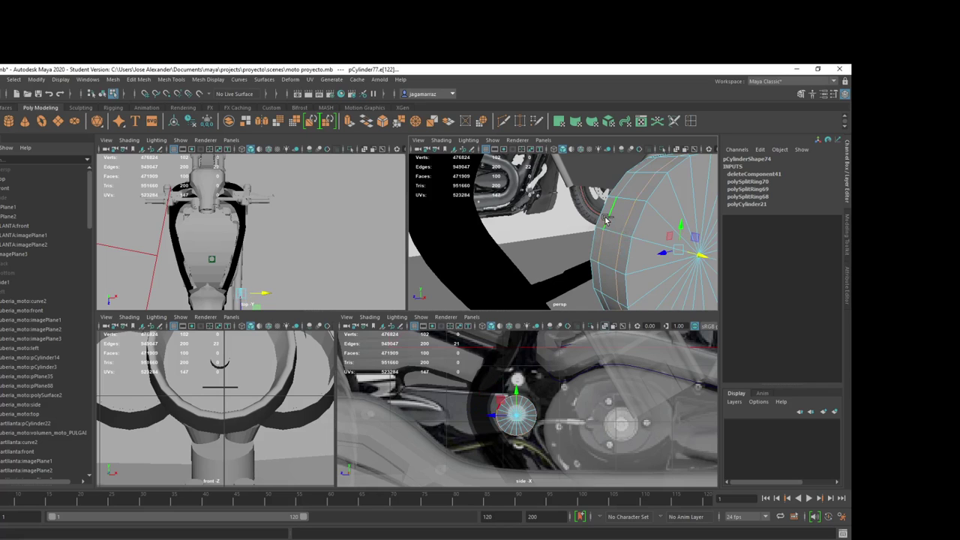
pyautogui.moveTo(679, 250); pyautogui.dragTo(668, 251)
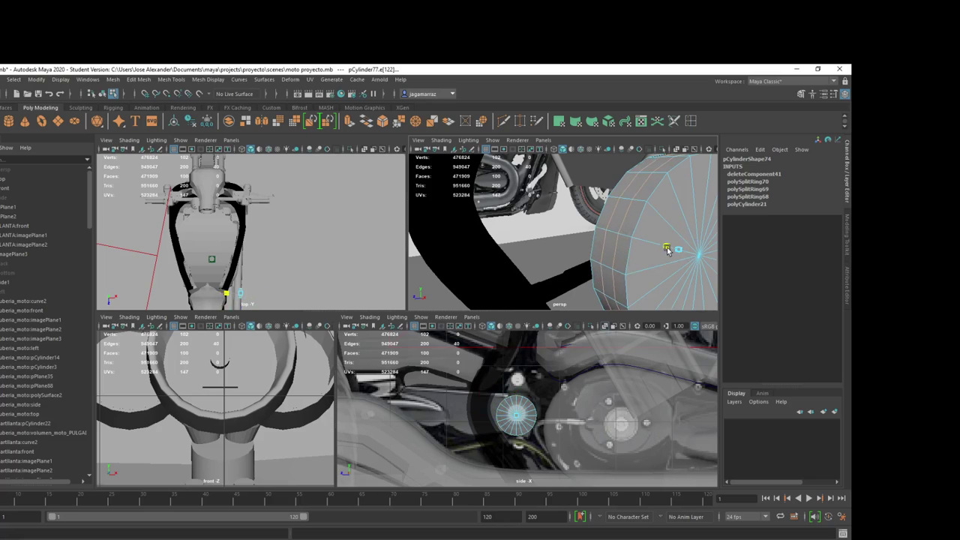
# Step: Select a rim face, move it down the cylinder, and add the face below
pyautogui.moveTo(611, 253); pyautogui.dragTo(609, 276, button='right')
pyautogui.click(609, 262)
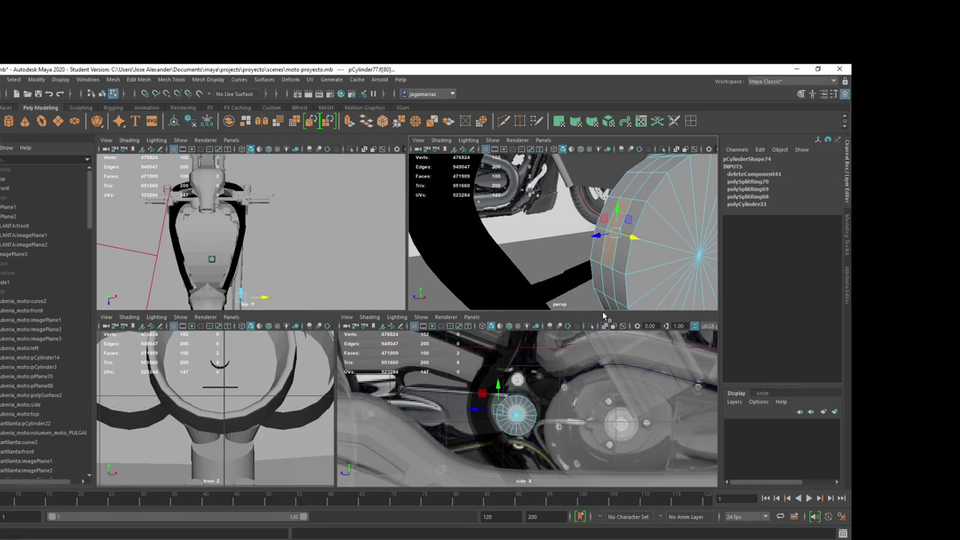
pyautogui.moveTo(612, 251); pyautogui.dragTo(608, 256, button='middle')
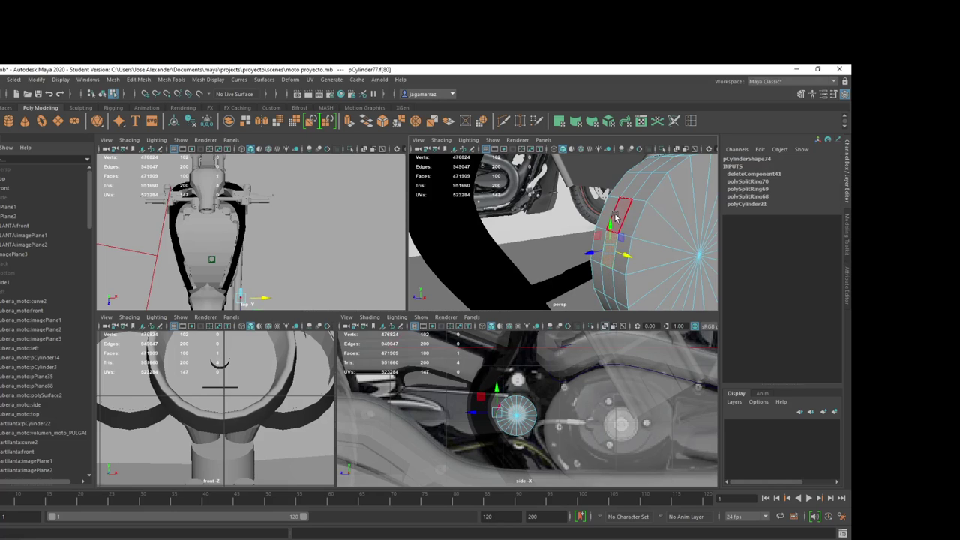
pyautogui.keyDown('shift'); pyautogui.click(603, 282); pyautogui.keyUp('shift')
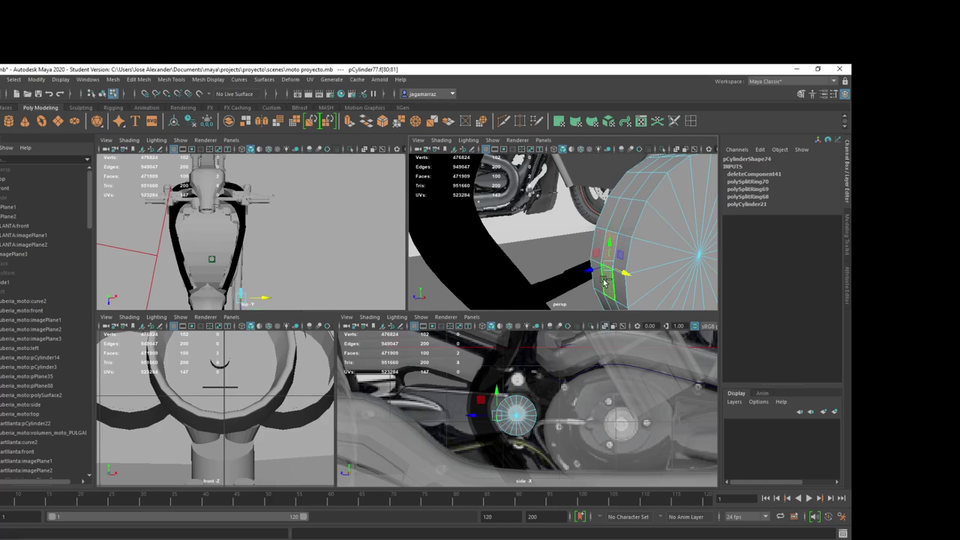
# Step: Undo the extra face and reselect face 80 lower on the cylinder
pyautogui.hotkey('ctrl', 'z')
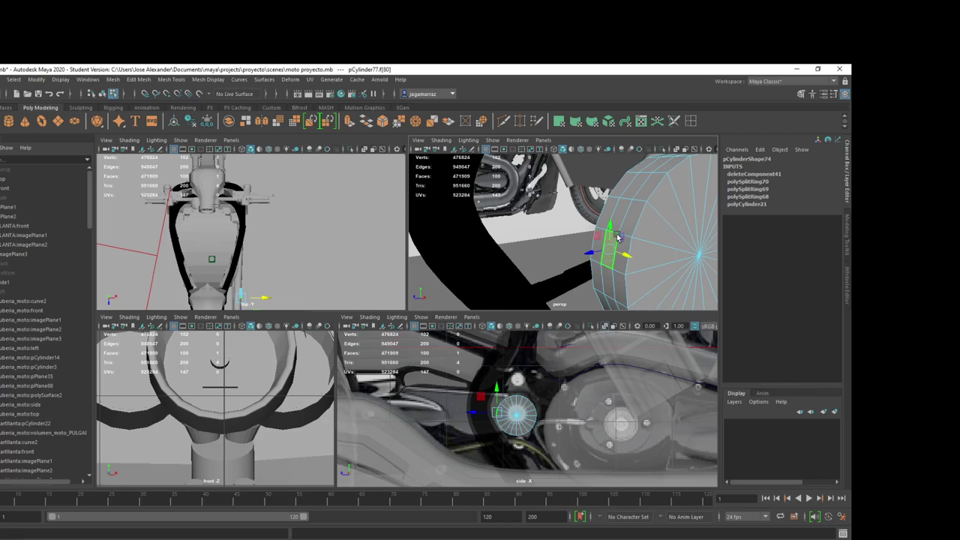
pyautogui.scroll(-5, 619, 259)
pyautogui.scroll(5, 634, 255)
pyautogui.moveTo(622, 239)
pyautogui.mouseDown(button='right')
pyautogui.moveTo(634, 227)
pyautogui.moveTo(621, 252)
pyautogui.mouseUp(button='right')
pyautogui.click(621, 225)
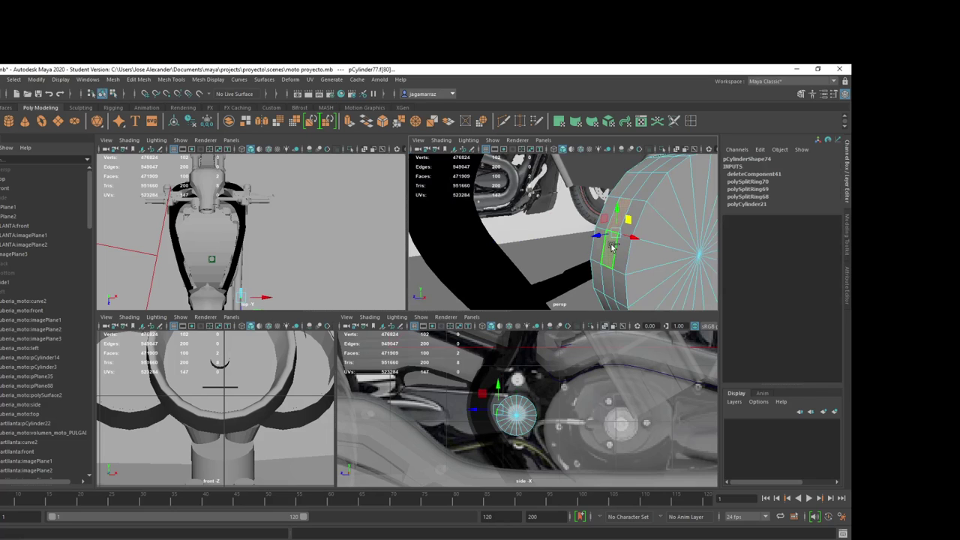
pyautogui.click(611, 276)
# Step: Add the neighbouring side faces, including faces 47 and 48, to the selection
pyautogui.keyDown('alt'); pyautogui.moveTo(610, 275); pyautogui.dragTo(645, 217); pyautogui.keyUp('alt')
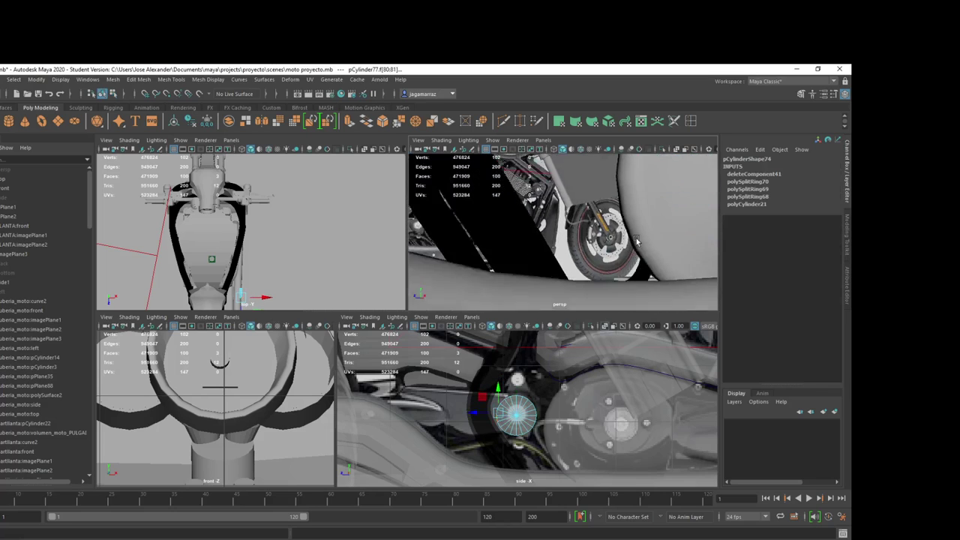
pyautogui.keyDown('shift'); pyautogui.click(649, 214); pyautogui.keyUp('shift')
pyautogui.keyDown('shift'); pyautogui.click(650, 222); pyautogui.keyUp('shift')
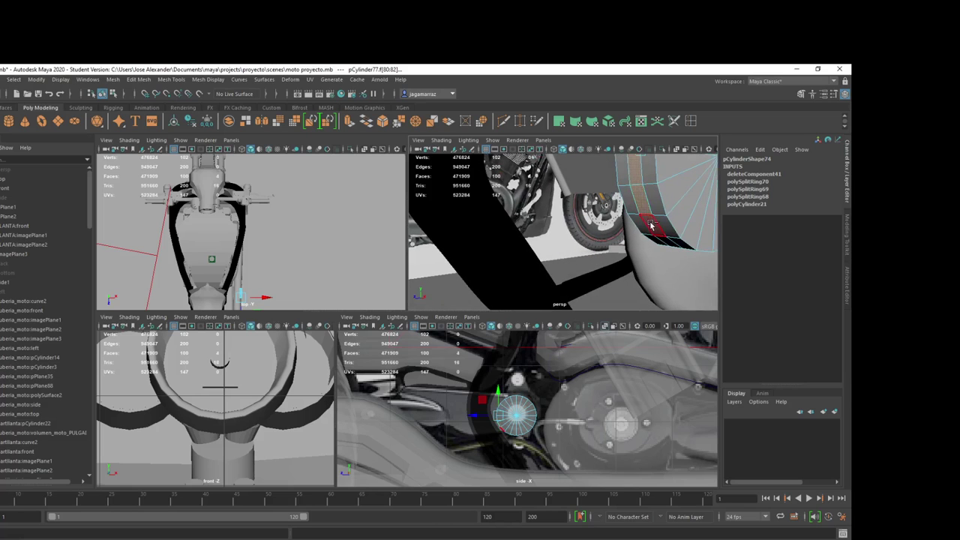
pyautogui.keyDown('shift'); pyautogui.click(662, 235); pyautogui.keyUp('shift')
pyautogui.keyDown('shift'); pyautogui.click(675, 242); pyautogui.keyUp('shift')
pyautogui.scroll(3, 674, 233)
pyautogui.moveTo(674, 229)
pyautogui.keyDown('alt'); pyautogui.mouseDown()
pyautogui.moveTo(592, 228)
pyautogui.moveTo(638, 232)
pyautogui.moveTo(576, 218)
pyautogui.moveTo(578, 236)
pyautogui.mouseUp(); pyautogui.keyUp('alt')
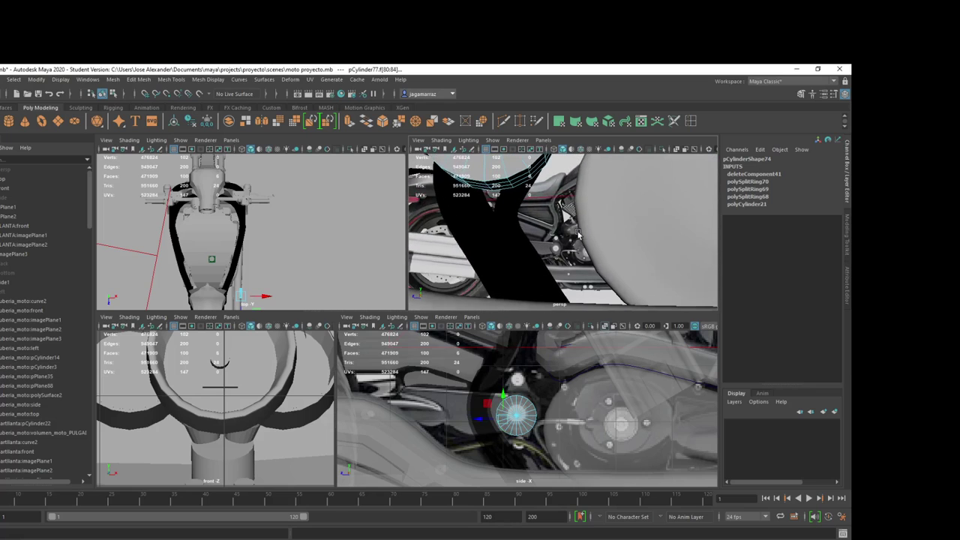
pyautogui.moveTo(513, 198)
pyautogui.keyDown('alt'); pyautogui.mouseDown()
pyautogui.moveTo(499, 193)
pyautogui.moveTo(501, 277)
pyautogui.moveTo(518, 218)
pyautogui.mouseUp(); pyautogui.keyUp('alt')
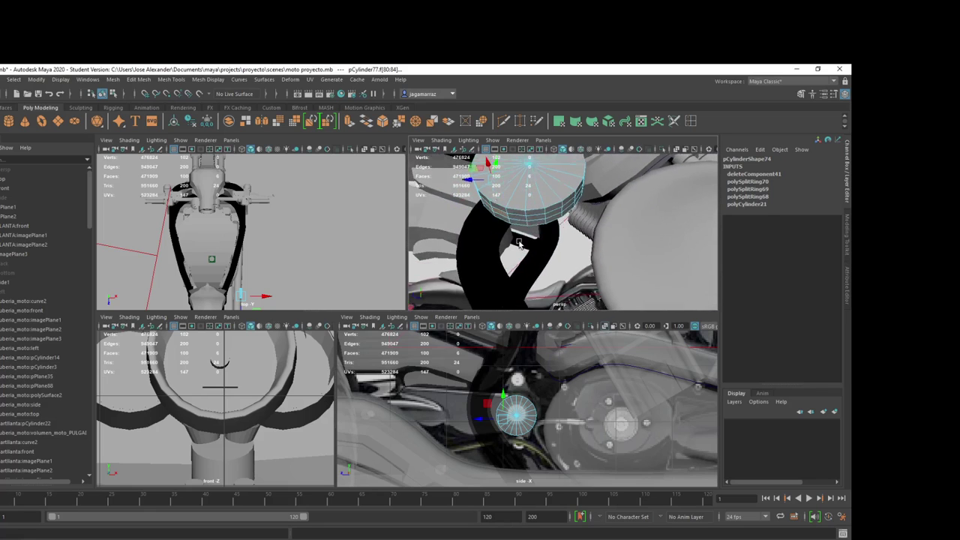
pyautogui.keyDown('shift'); pyautogui.click(517, 216); pyautogui.keyUp('shift')
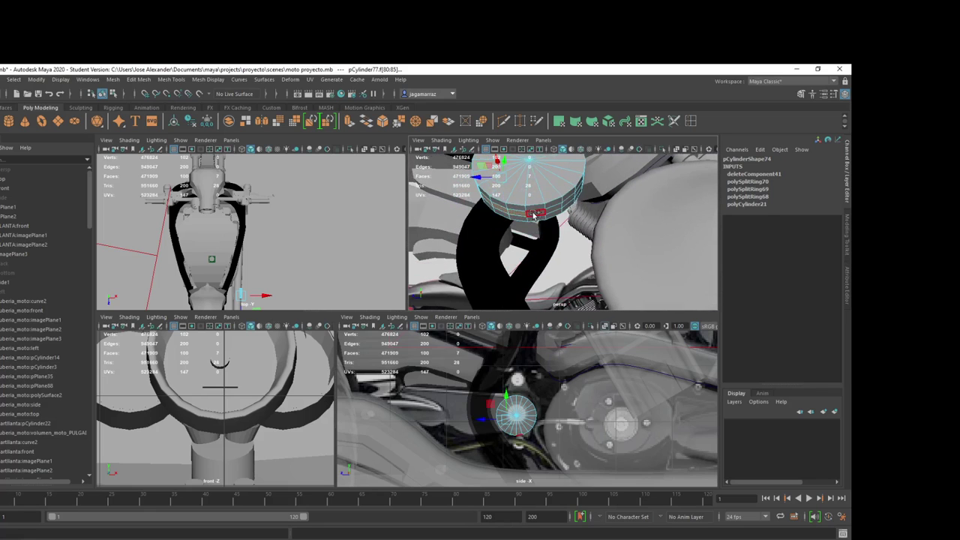
pyautogui.click(553, 213)
pyautogui.keyDown('shift'); pyautogui.click(569, 210); pyautogui.keyUp('shift')
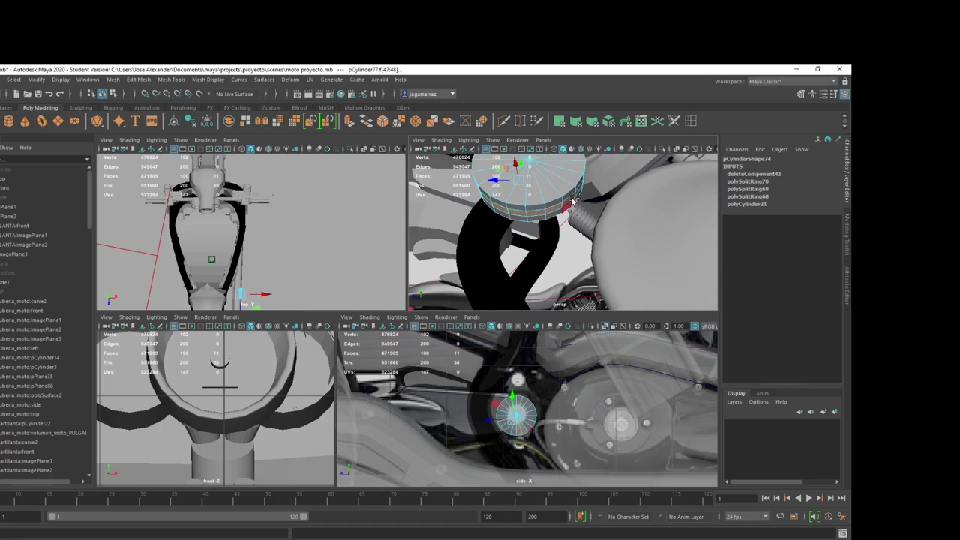
pyautogui.keyDown('shift'); pyautogui.click(572, 201); pyautogui.keyUp('shift')
pyautogui.keyDown('shift'); pyautogui.click(574, 202); pyautogui.keyUp('shift')
pyautogui.keyDown('shift'); pyautogui.click(576, 202); pyautogui.keyUp('shift')
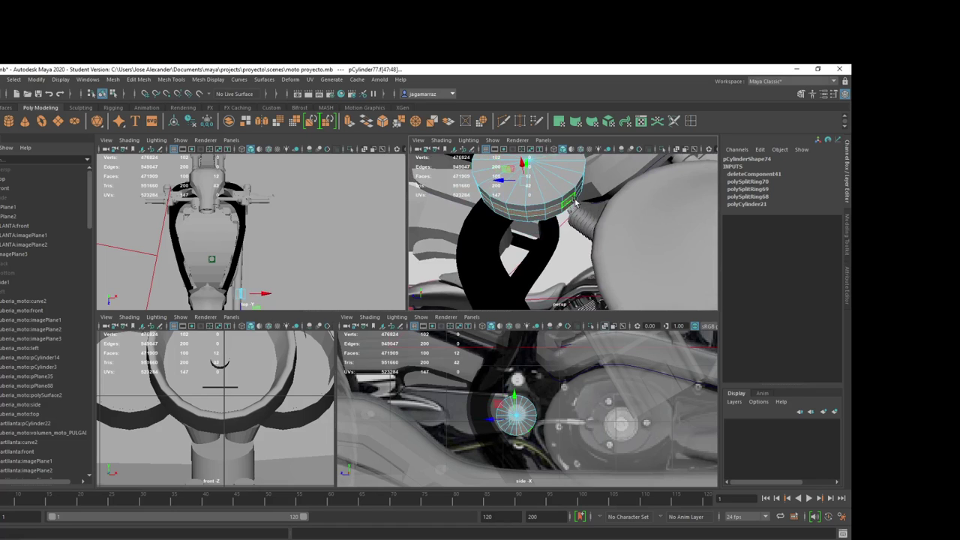
# Step: Extend the face selection further around the cylinder rim
pyautogui.keyDown('alt'); pyautogui.moveTo(575, 203); pyautogui.dragTo(495, 242); pyautogui.keyUp('alt')
pyautogui.keyDown('shift'); pyautogui.click(482, 240); pyautogui.keyUp('shift')
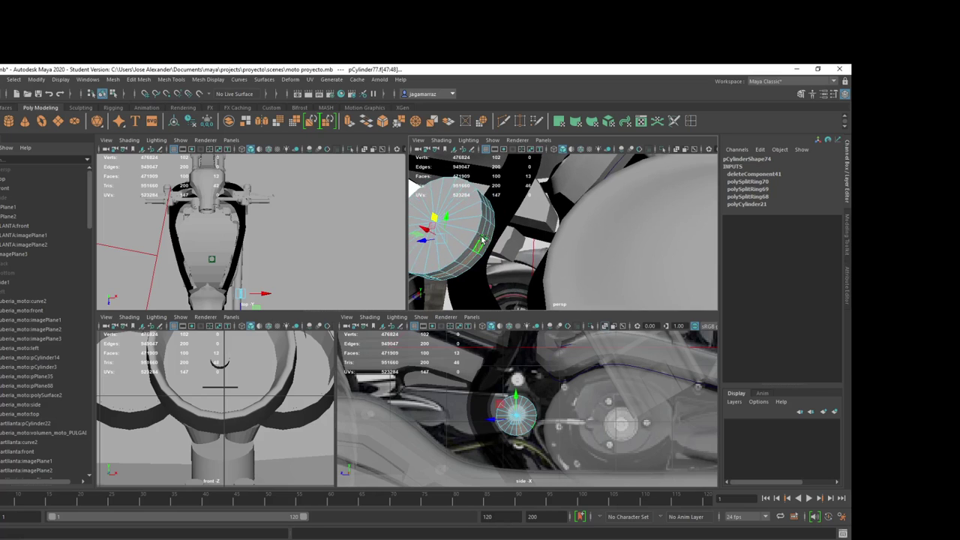
pyautogui.keyDown('shift'); pyautogui.click(491, 216); pyautogui.keyUp('shift')
pyautogui.keyDown('shift'); pyautogui.click(488, 216); pyautogui.keyUp('shift')
pyautogui.keyDown('alt'); pyautogui.moveTo(489, 216); pyautogui.dragTo(456, 266); pyautogui.keyUp('alt')
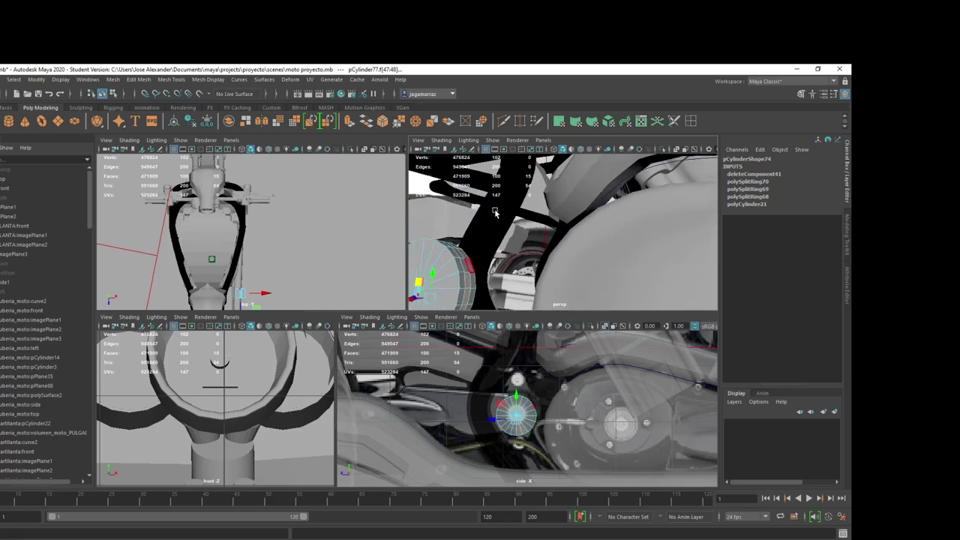
pyautogui.keyDown('shift'); pyautogui.click(453, 276); pyautogui.keyUp('shift')
pyautogui.keyDown('shift'); pyautogui.click(447, 264); pyautogui.keyUp('shift')
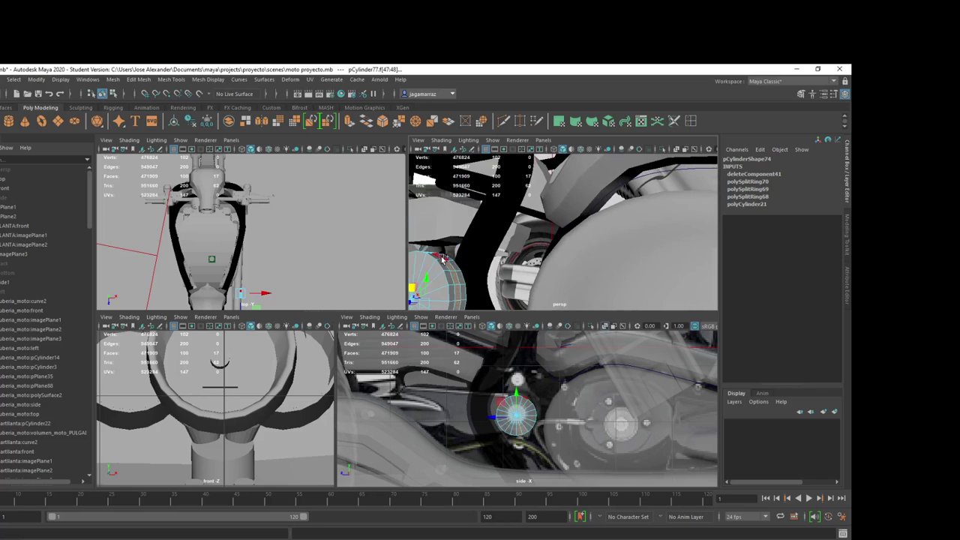
pyautogui.keyDown('shift'); pyautogui.click(444, 258); pyautogui.keyUp('shift')
pyautogui.moveTo(444, 258)
pyautogui.keyDown('alt'); pyautogui.mouseDown()
pyautogui.moveTo(557, 278)
pyautogui.moveTo(530, 204)
pyautogui.mouseUp(); pyautogui.keyUp('alt')
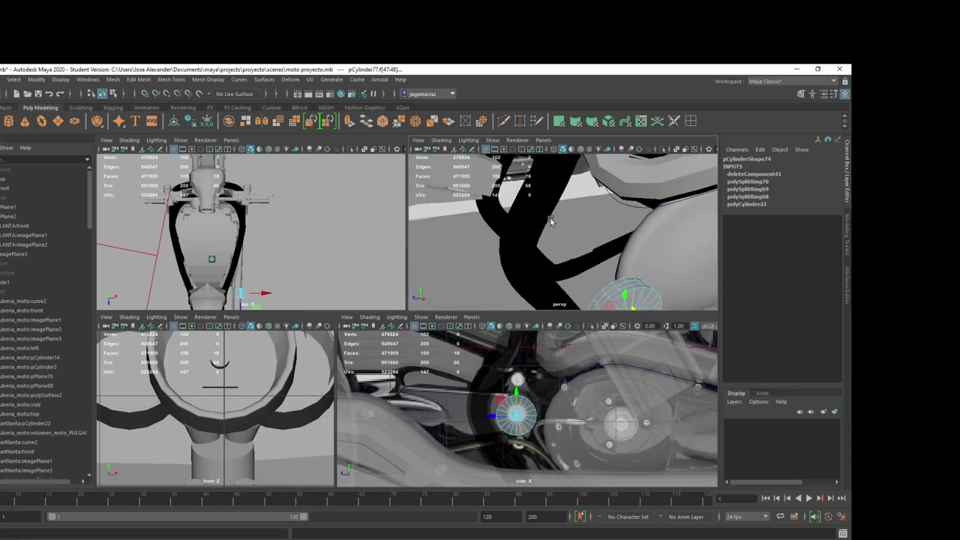
pyautogui.scroll(2, 572, 278)
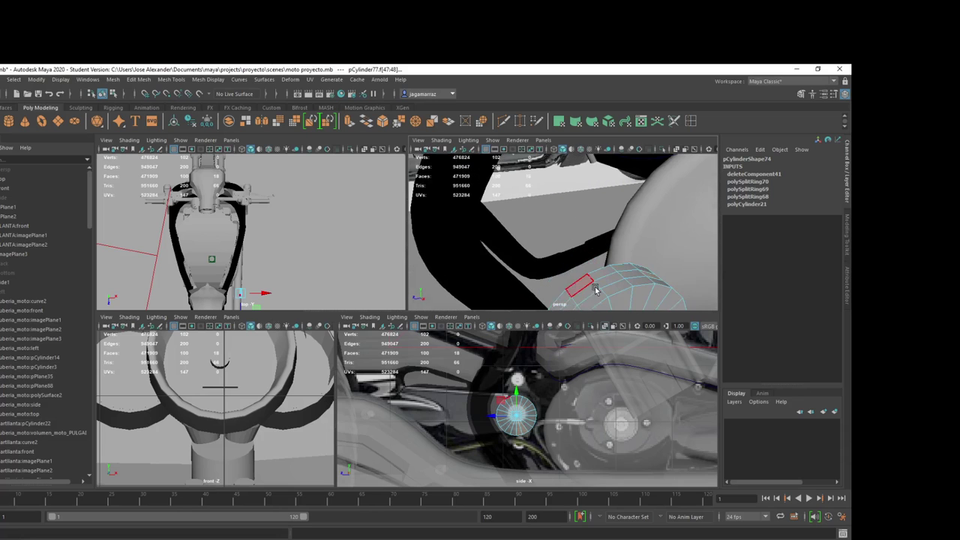
pyautogui.scroll(2, 583, 282)
# Step: Extend the ring up the cylinder, then keep only face f[98] near the top
pyautogui.keyDown('shift'); pyautogui.click(585, 278); pyautogui.keyUp('shift')
pyautogui.keyDown('shift'); pyautogui.click(595, 263); pyautogui.keyUp('shift')
pyautogui.keyDown('shift'); pyautogui.click(609, 251); pyautogui.keyUp('shift')
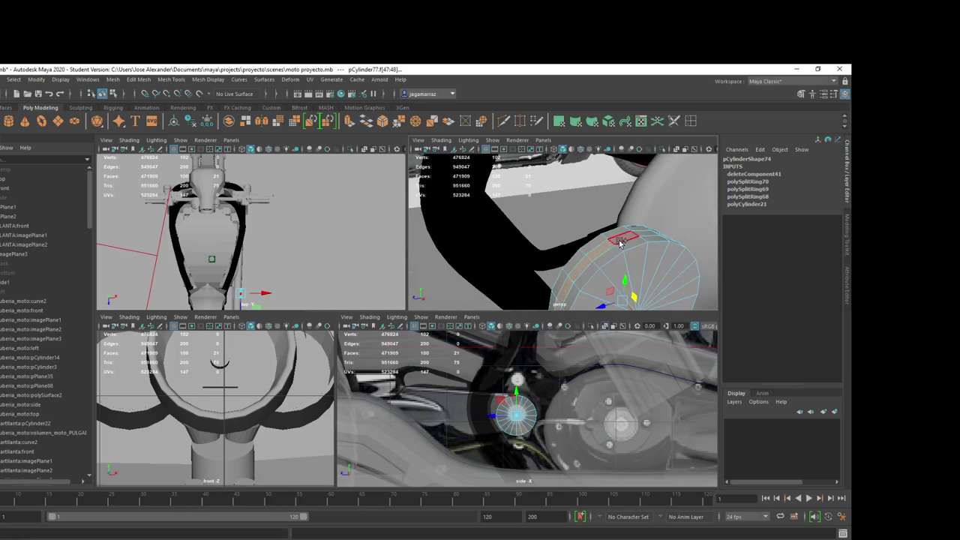
pyautogui.keyDown('shift'); pyautogui.click(627, 240); pyautogui.keyUp('shift')
pyautogui.keyDown('shift'); pyautogui.click(641, 237); pyautogui.keyUp('shift')
pyautogui.scroll(-2, 640, 237)
pyautogui.moveTo(640, 236)
pyautogui.keyDown('alt'); pyautogui.mouseDown()
pyautogui.moveTo(616, 259)
pyautogui.moveTo(622, 273)
pyautogui.moveTo(655, 245)
pyautogui.mouseUp(); pyautogui.keyUp('alt')
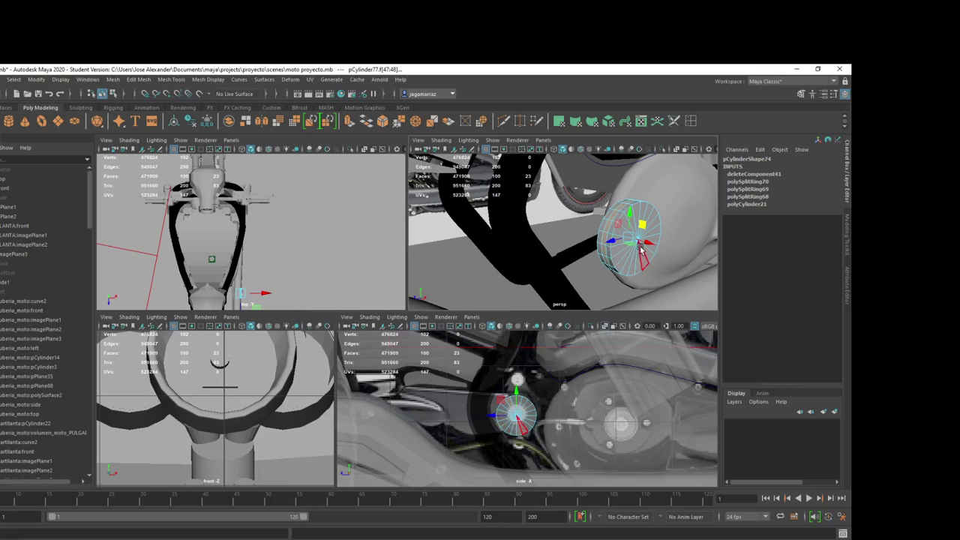
pyautogui.scroll(3, 655, 246)
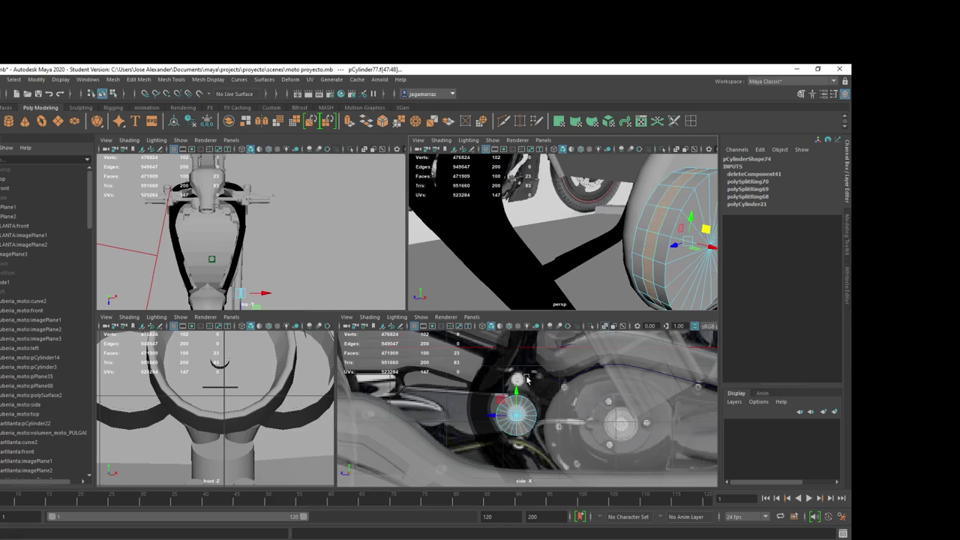
pyautogui.scroll(2, 528, 380)
pyautogui.click(671, 197)
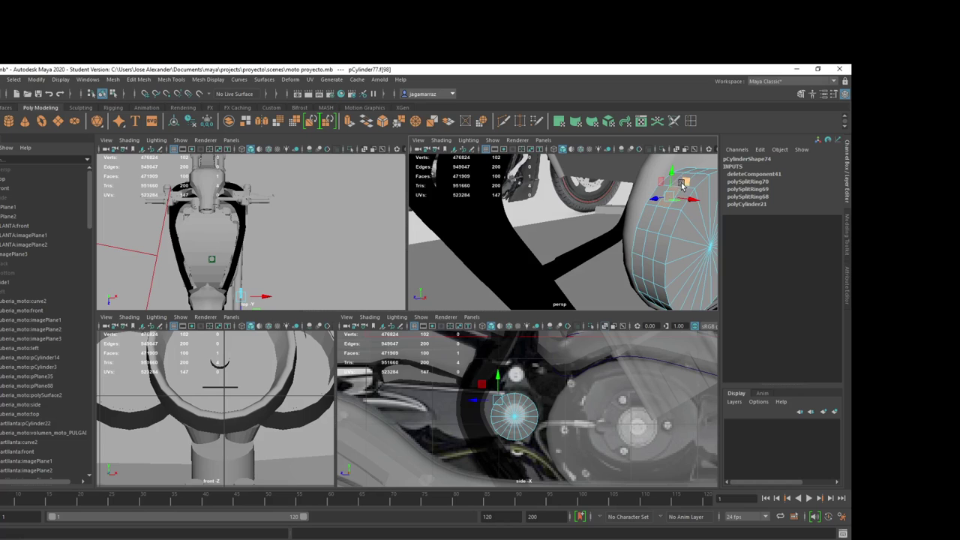
# Step: Select face 97 and rim edges, nudging one edge along X, ending on edge 193
pyautogui.keyDown('alt'); pyautogui.moveTo(676, 194); pyautogui.dragTo(660, 216); pyautogui.keyUp('alt')
pyautogui.click(660, 214)
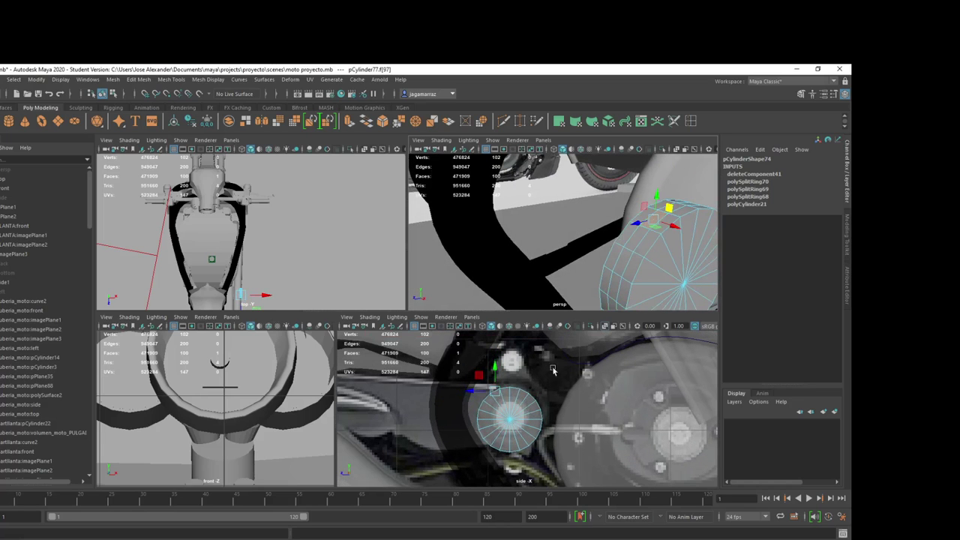
pyautogui.keyDown('alt'); pyautogui.moveTo(652, 222); pyautogui.dragTo(647, 237); pyautogui.keyUp('alt')
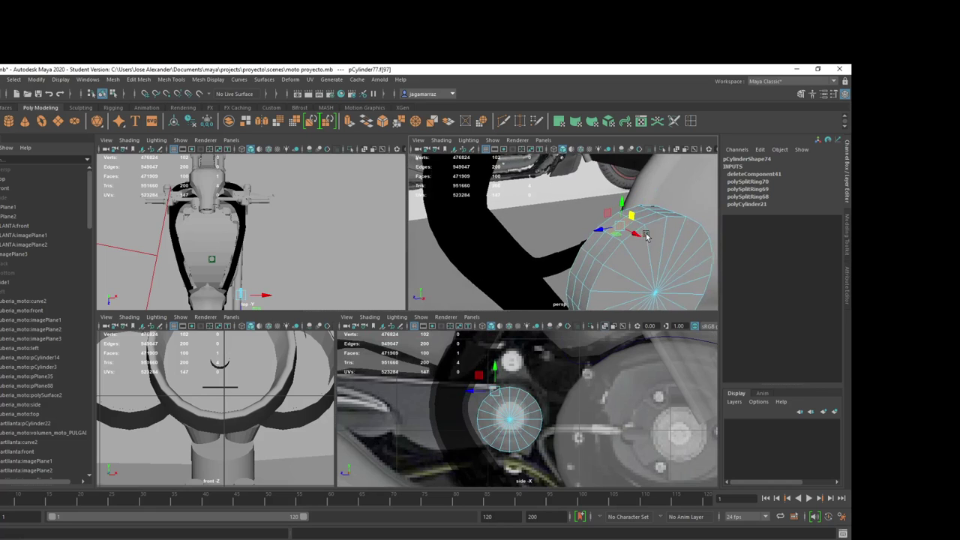
pyautogui.moveTo(619, 225); pyautogui.dragTo(620, 196, button='right')
pyautogui.doubleClick(628, 220)
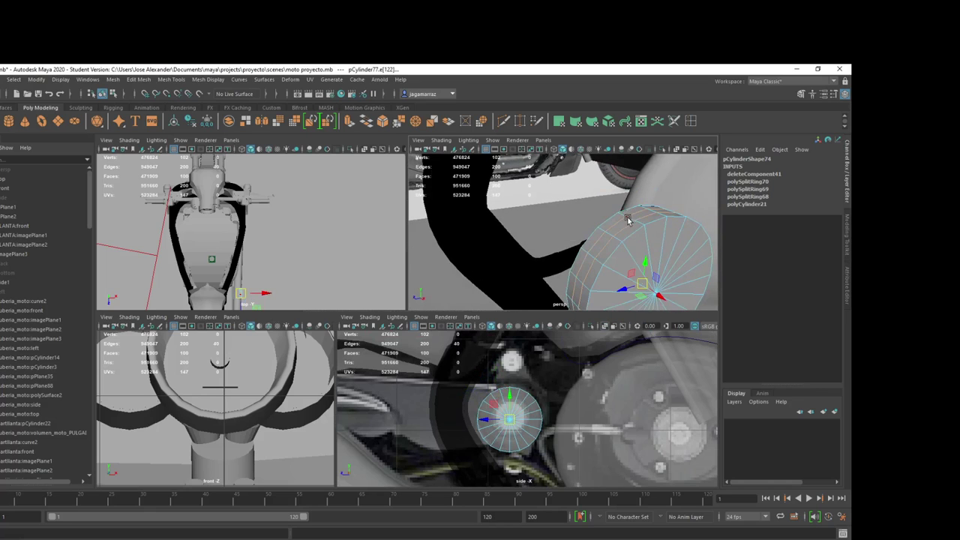
pyautogui.click(634, 219)
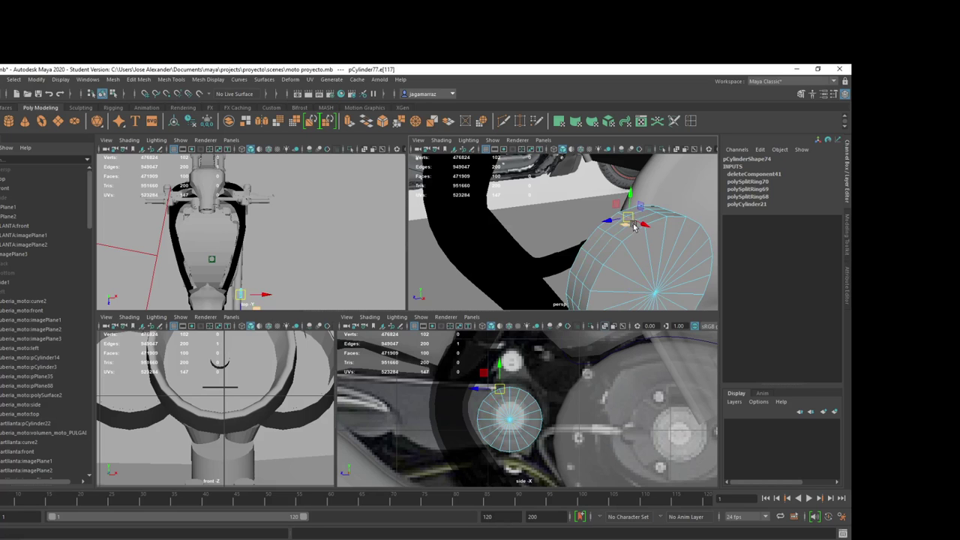
pyautogui.scroll(3, 634, 223)
pyautogui.scroll(3, 639, 220)
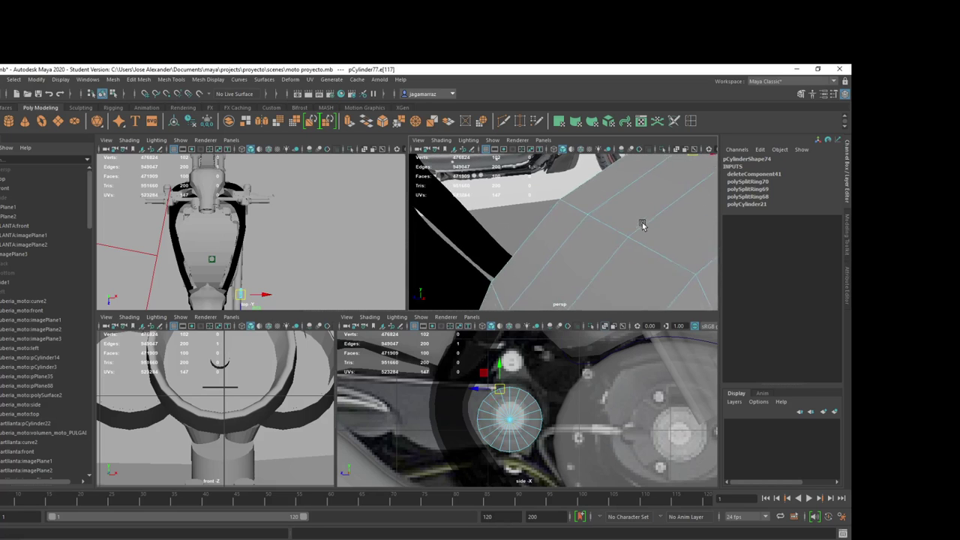
pyautogui.moveTo(650, 219); pyautogui.dragTo(661, 224)
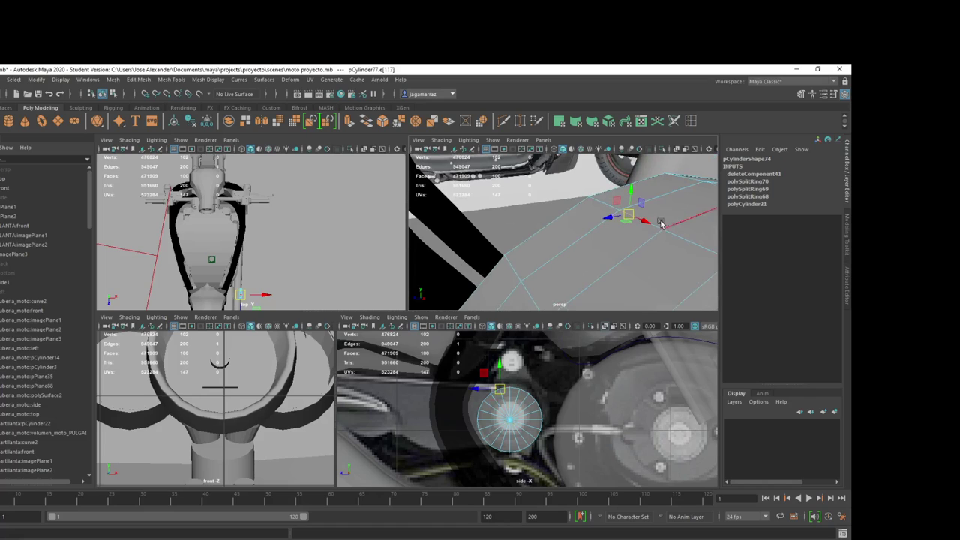
pyautogui.click(653, 223)
# Step: Delete vertex 59 and its neighbouring vertex on the pipe cap
pyautogui.moveTo(637, 219); pyautogui.dragTo(638, 215, button='right')
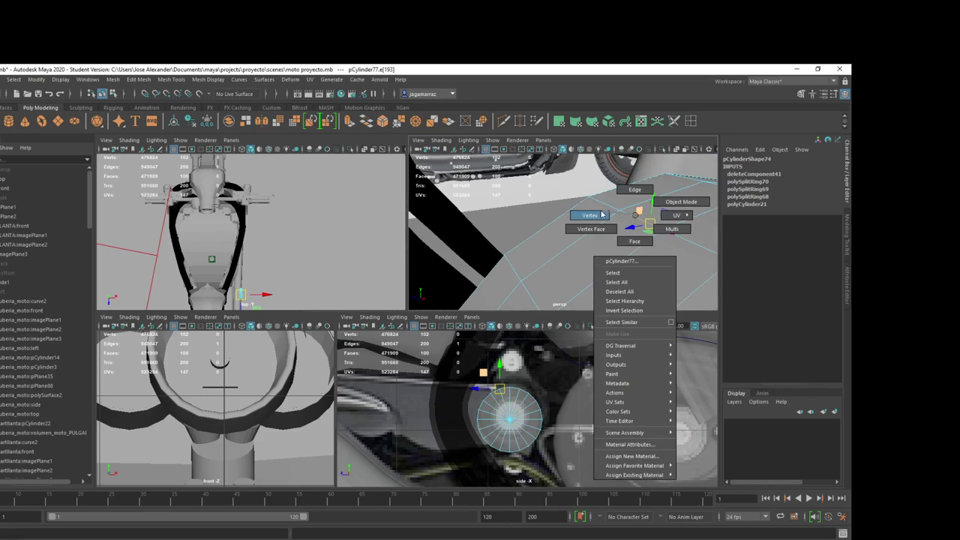
pyautogui.click(639, 213)
pyautogui.moveTo(638, 213)
pyautogui.keyDown('alt'); pyautogui.mouseDown()
pyautogui.moveTo(652, 215)
pyautogui.moveTo(613, 253)
pyautogui.mouseUp(); pyautogui.keyUp('alt')
pyautogui.keyDown('shift'); pyautogui.click(600, 253); pyautogui.keyUp('shift')
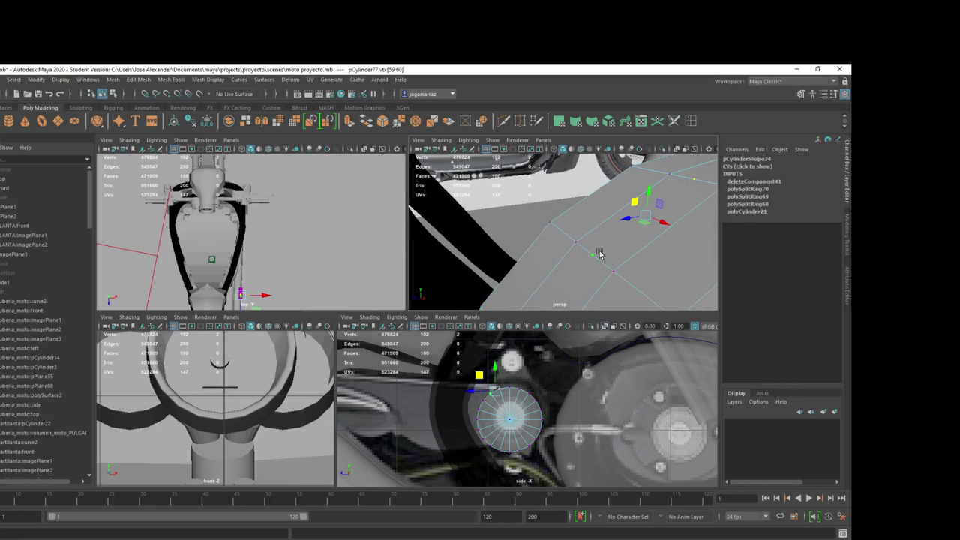
pyautogui.press('Delete')
# Step: Delete vertices 42 and 43 on the pipe cap
pyautogui.keyDown('alt'); pyautogui.moveTo(593, 263); pyautogui.dragTo(593, 240); pyautogui.keyUp('alt')
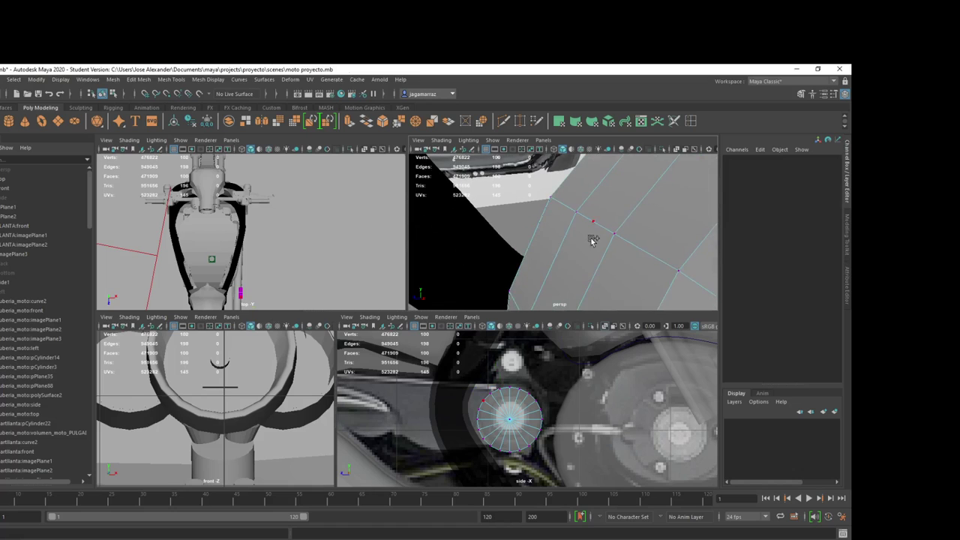
pyautogui.click(592, 223)
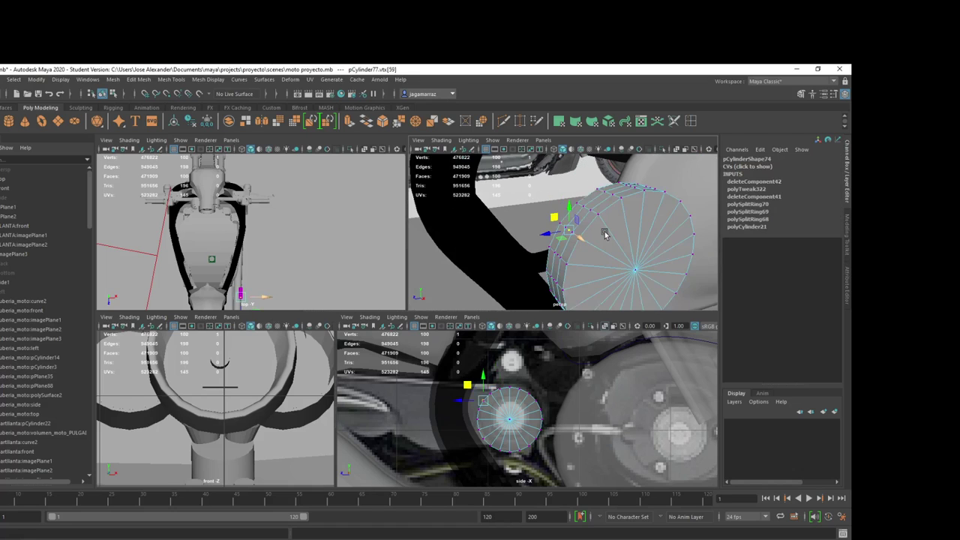
pyautogui.keyDown('alt'); pyautogui.moveTo(609, 245); pyautogui.dragTo(675, 219); pyautogui.keyUp('alt')
pyautogui.click(649, 215)
pyautogui.keyDown('shift'); pyautogui.click(674, 219); pyautogui.keyUp('shift')
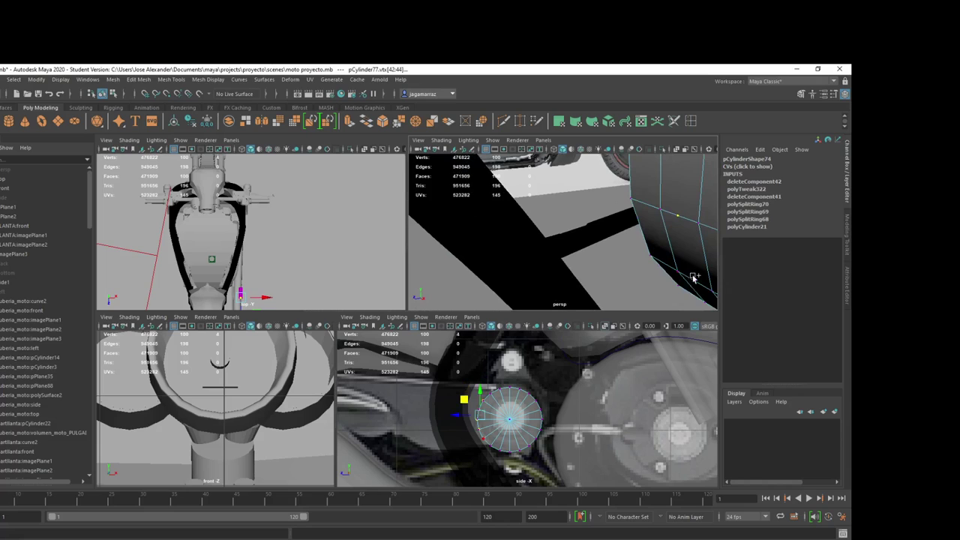
pyautogui.press('Delete')
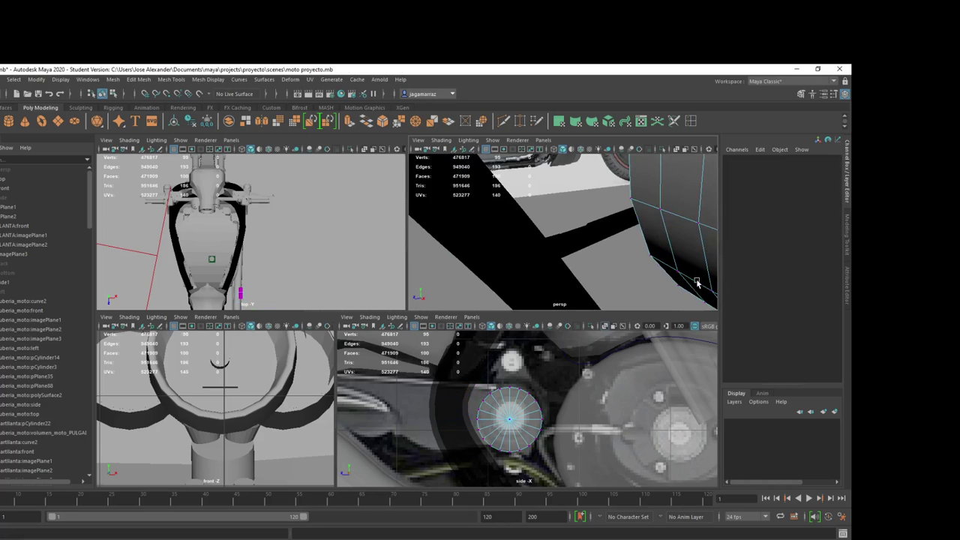
# Step: Select a face on the cylinder and frame the view on it
pyautogui.keyDown('alt'); pyautogui.moveTo(692, 202); pyautogui.dragTo(636, 261); pyautogui.keyUp('alt')
pyautogui.moveTo(636, 261)
pyautogui.mouseDown(button='right')
pyautogui.moveTo(624, 260)
pyautogui.moveTo(628, 197)
pyautogui.mouseUp(button='right')
pyautogui.click(606, 247)
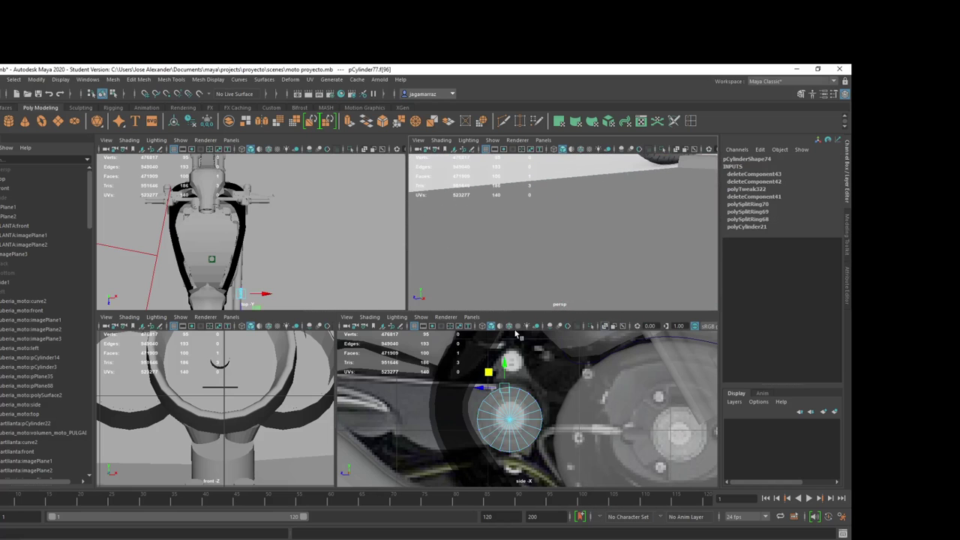
pyautogui.keyDown('alt'); pyautogui.moveTo(525, 285); pyautogui.dragTo(571, 256, button='right'); pyautogui.keyUp('alt')
pyautogui.keyDown('alt'); pyautogui.moveTo(570, 255); pyautogui.dragTo(590, 237); pyautogui.keyUp('alt')
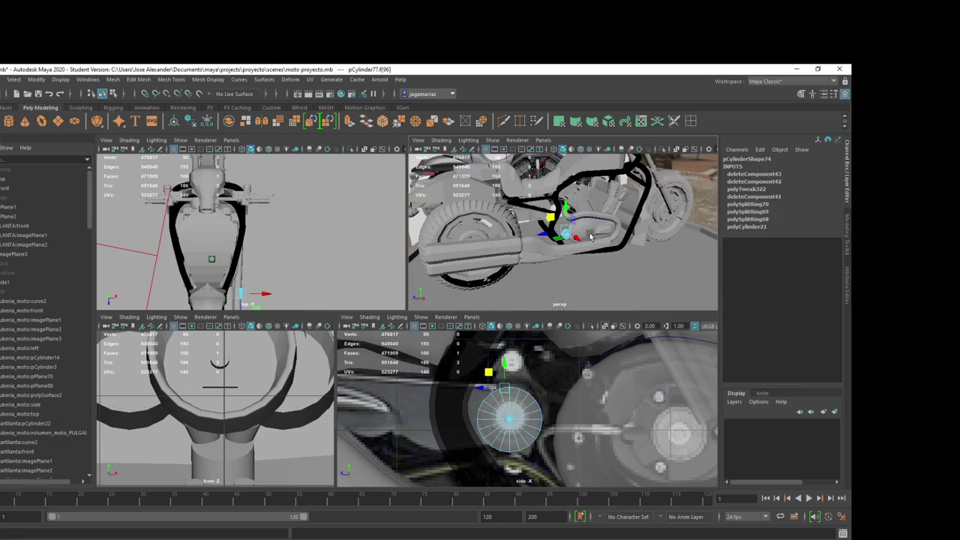
pyautogui.press('f')
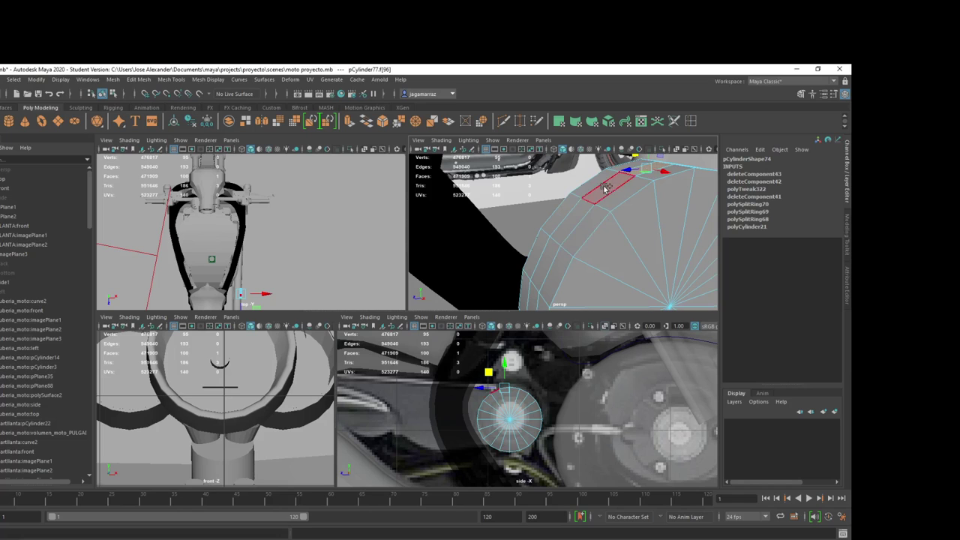
# Step: Extrude the strip of rim faces outward to the left
pyautogui.keyDown('shift'); pyautogui.doubleClick(537, 276); pyautogui.keyUp('shift')
pyautogui.keyDown('alt'); pyautogui.moveTo(537, 276); pyautogui.dragTo(644, 234); pyautogui.keyUp('alt')
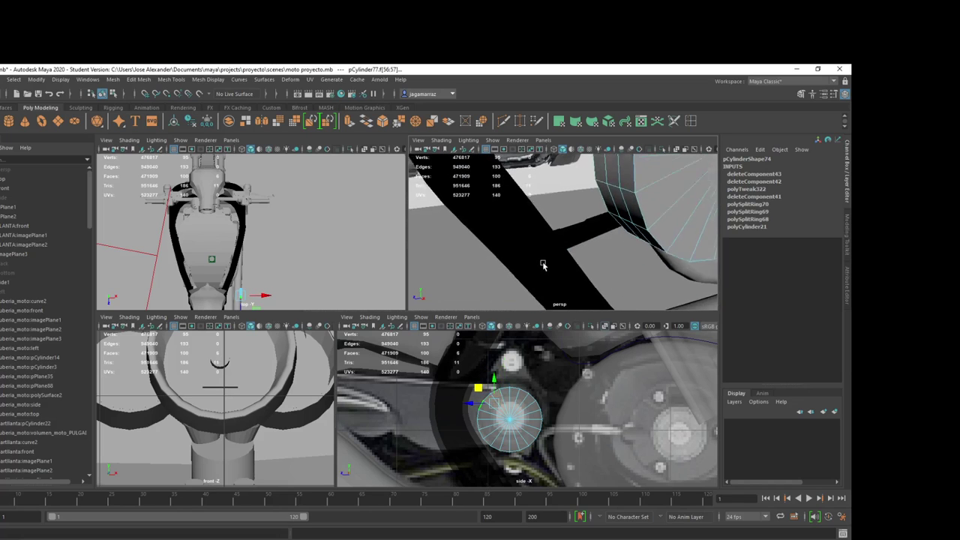
pyautogui.keyDown('shift'); pyautogui.click(645, 234); pyautogui.keyUp('shift')
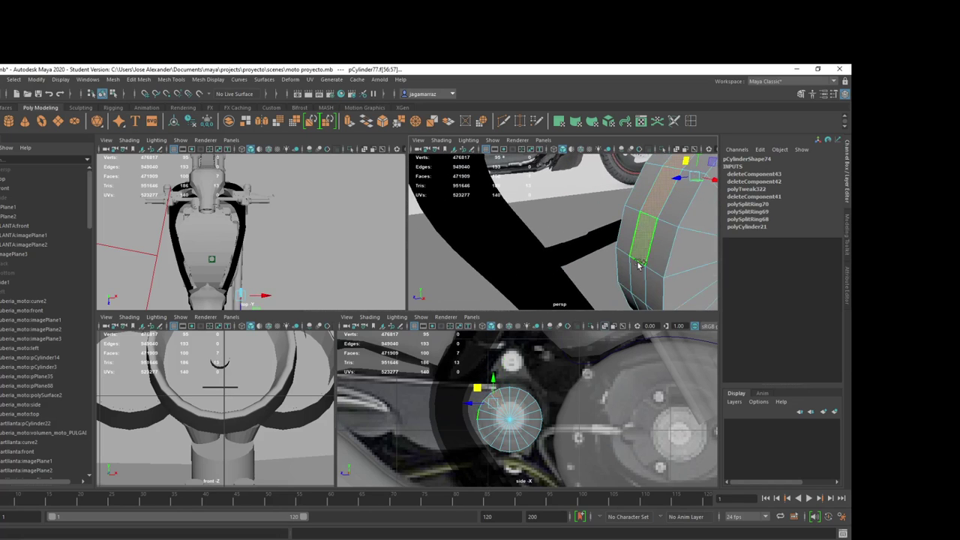
pyautogui.keyDown('alt'); pyautogui.moveTo(644, 284); pyautogui.dragTo(622, 229); pyautogui.keyUp('alt')
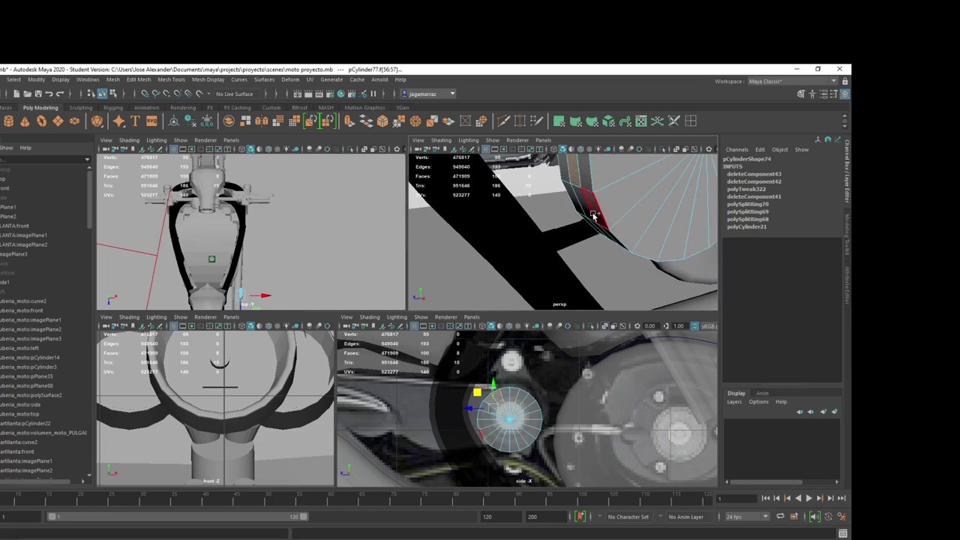
pyautogui.keyDown('shift'); pyautogui.click(590, 216); pyautogui.keyUp('shift')
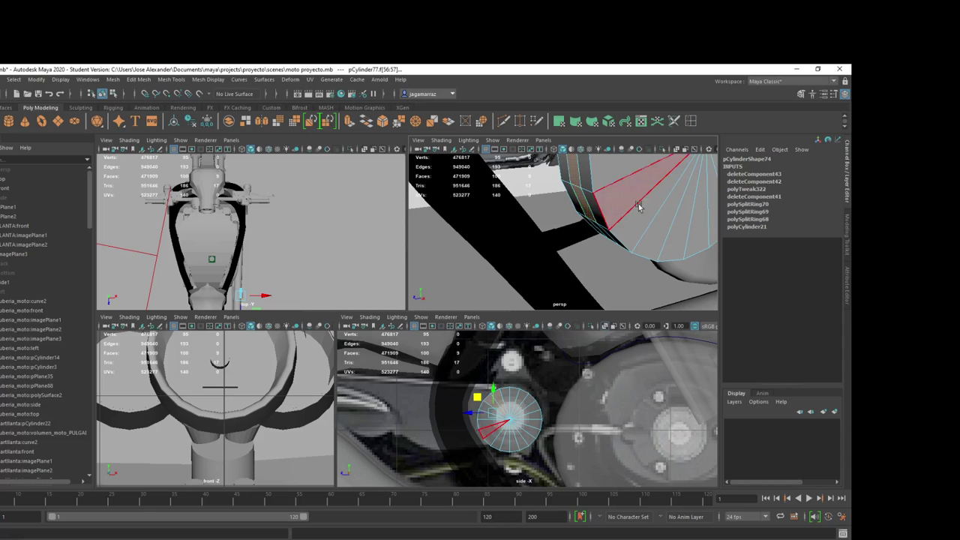
pyautogui.keyDown('alt'); pyautogui.moveTo(630, 217); pyautogui.dragTo(660, 214); pyautogui.keyUp('alt')
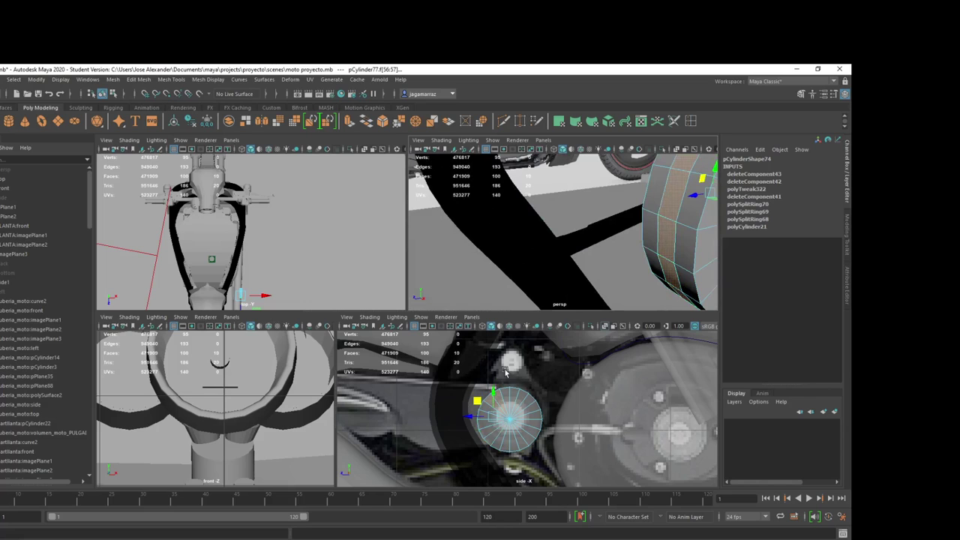
pyautogui.hotkey('ctrl', 'e')
pyautogui.moveTo(472, 421); pyautogui.dragTo(455, 422)
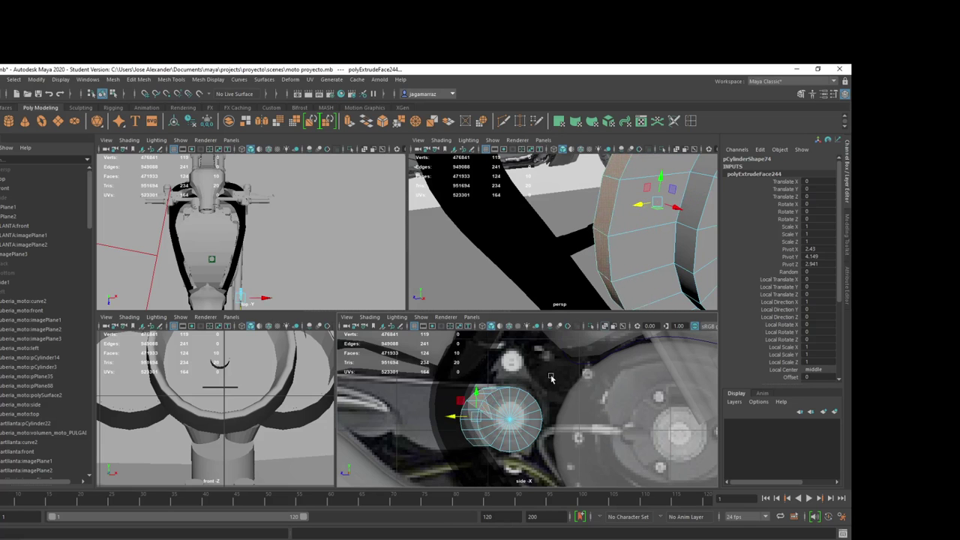
# Step: Undo the first extrusion and re-extrude the rim faces, pulling them left
pyautogui.scroll(1, 501, 405)
pyautogui.moveTo(673, 278)
pyautogui.keyDown('alt'); pyautogui.mouseDown()
pyautogui.moveTo(700, 275)
pyautogui.moveTo(551, 261)
pyautogui.moveTo(638, 228)
pyautogui.moveTo(645, 274)
pyautogui.moveTo(571, 262)
pyautogui.mouseUp(); pyautogui.keyUp('alt')
pyautogui.scroll(3, 633, 249)
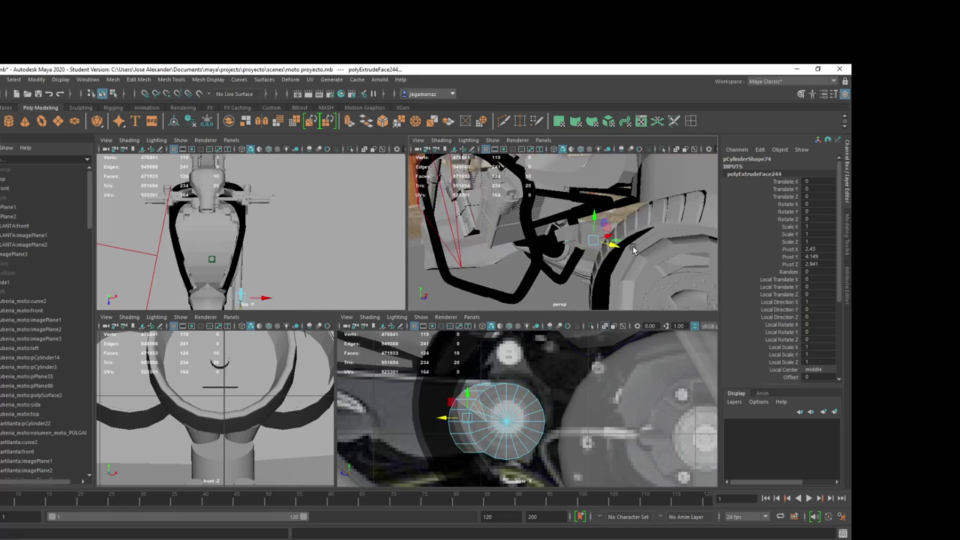
pyautogui.scroll(3, 640, 253)
pyautogui.scroll(3, 644, 256)
pyautogui.scroll(3, 637, 254)
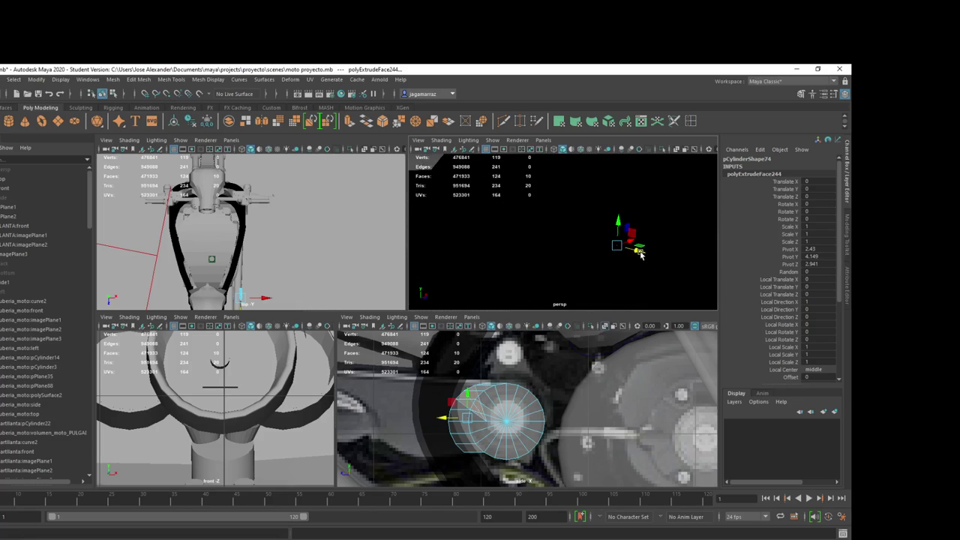
pyautogui.scroll(-3, 640, 253)
pyautogui.scroll(3, 640, 253)
pyautogui.scroll(-2, 640, 253)
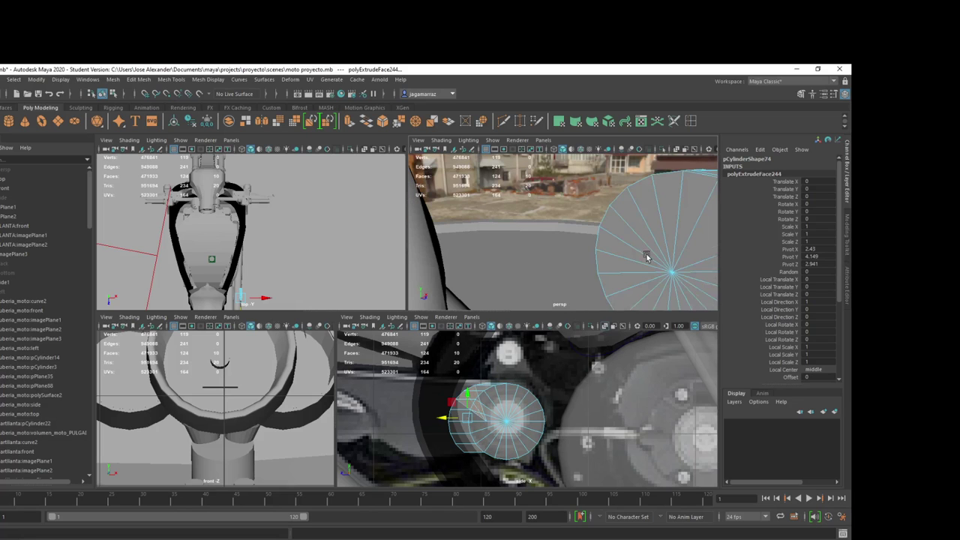
pyautogui.moveTo(647, 257)
pyautogui.keyDown('alt'); pyautogui.mouseDown()
pyautogui.moveTo(627, 243)
pyautogui.moveTo(621, 256)
pyautogui.moveTo(564, 211)
pyautogui.mouseUp(); pyautogui.keyUp('alt')
pyautogui.hotkey('ctrl', 'z')
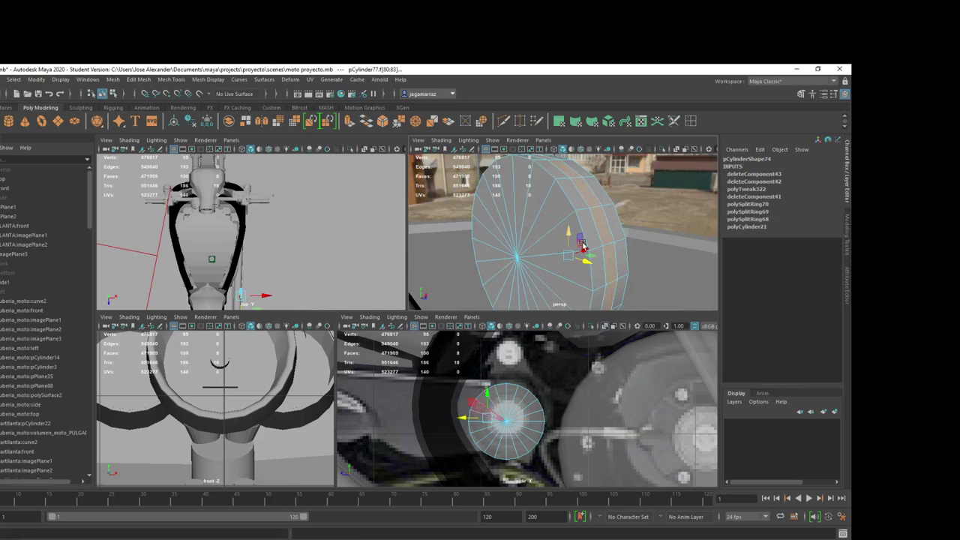
pyautogui.hotkey('ctrl', 'e')
pyautogui.moveTo(465, 420); pyautogui.dragTo(424, 419)
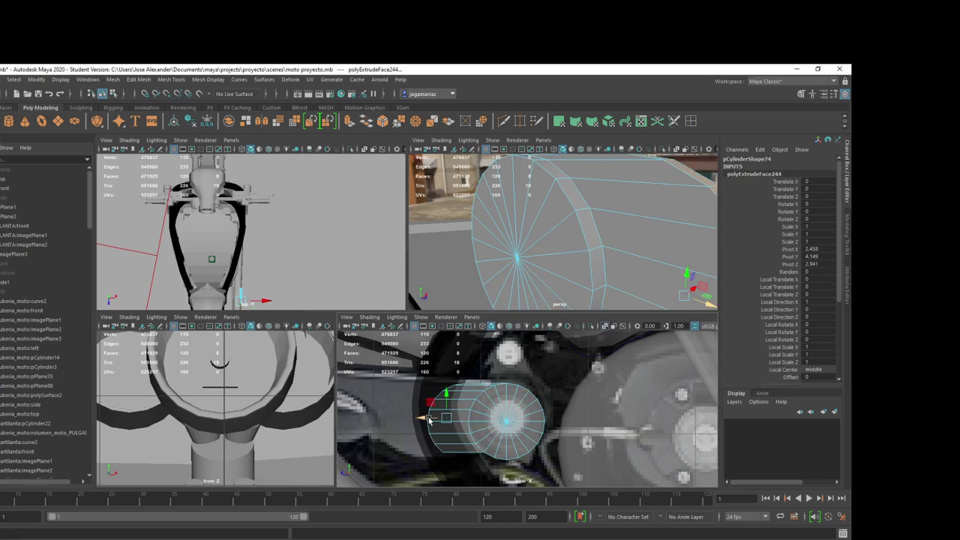
# Step: Extrude the end faces again to lengthen the pipe further left
pyautogui.scroll(-3, 425, 409)
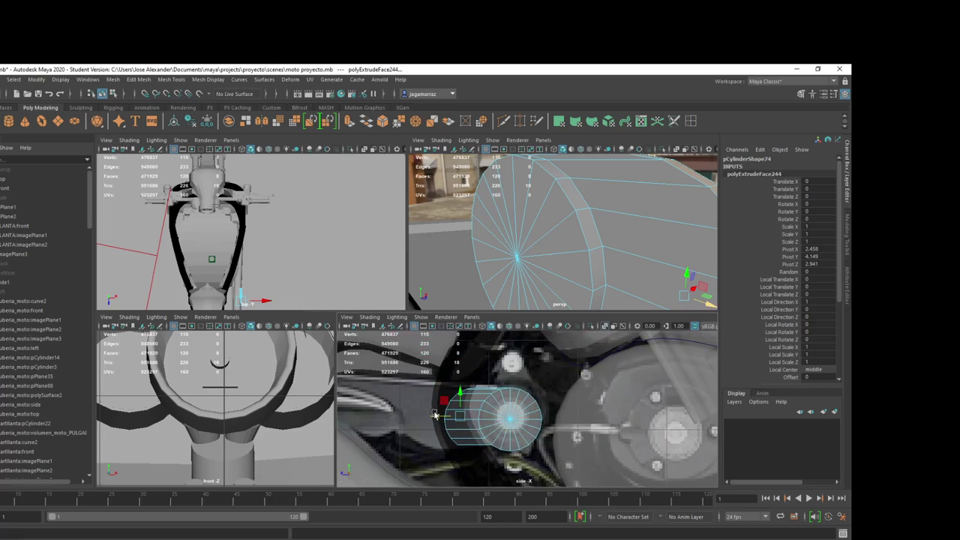
pyautogui.hotkey('ctrl', 'e')
pyautogui.moveTo(436, 417); pyautogui.dragTo(390, 417)
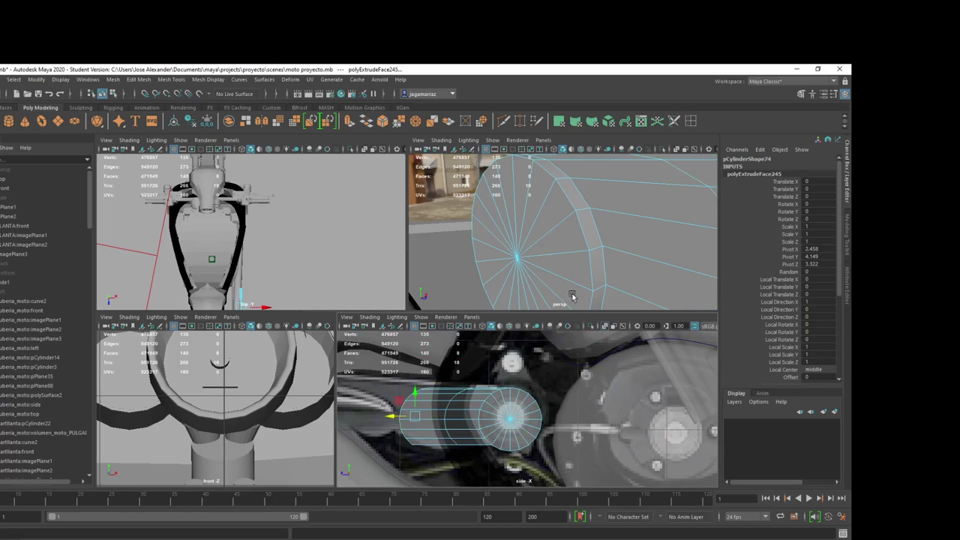
pyautogui.keyDown('alt'); pyautogui.moveTo(619, 262); pyautogui.dragTo(593, 264); pyautogui.keyUp('alt')
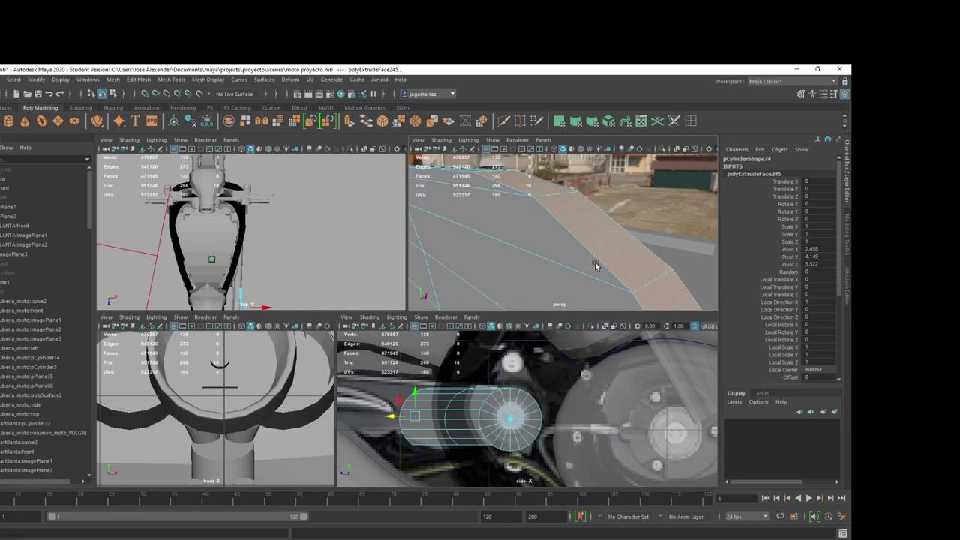
pyautogui.click(620, 258)
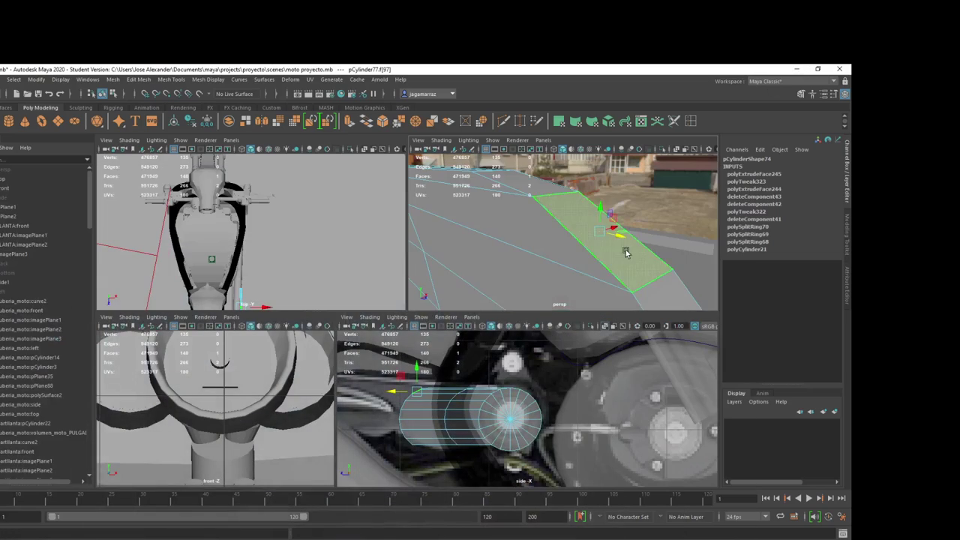
# Step: Select two adjacent faces at the extruded end and move them up and left
pyautogui.scroll(3, 616, 240)
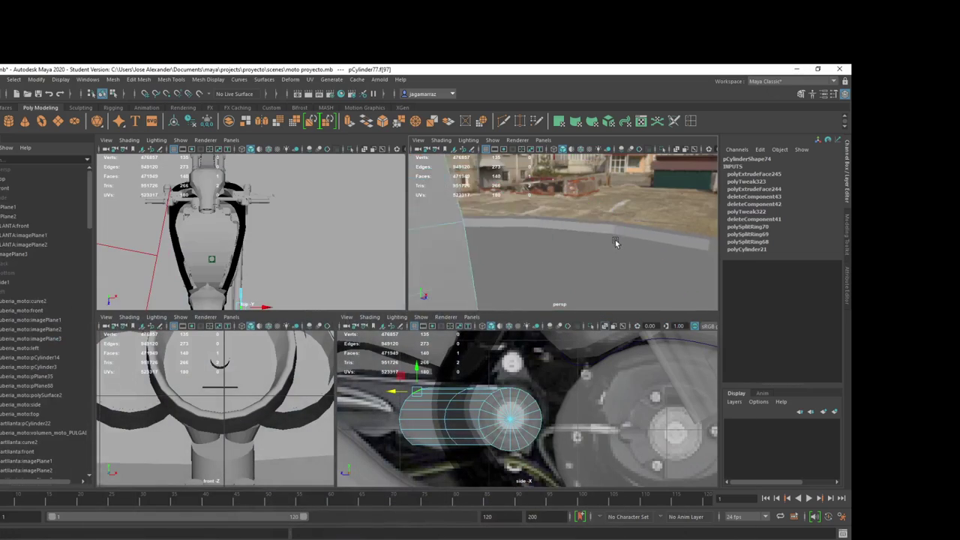
pyautogui.scroll(2, 622, 247)
pyautogui.click(598, 247)
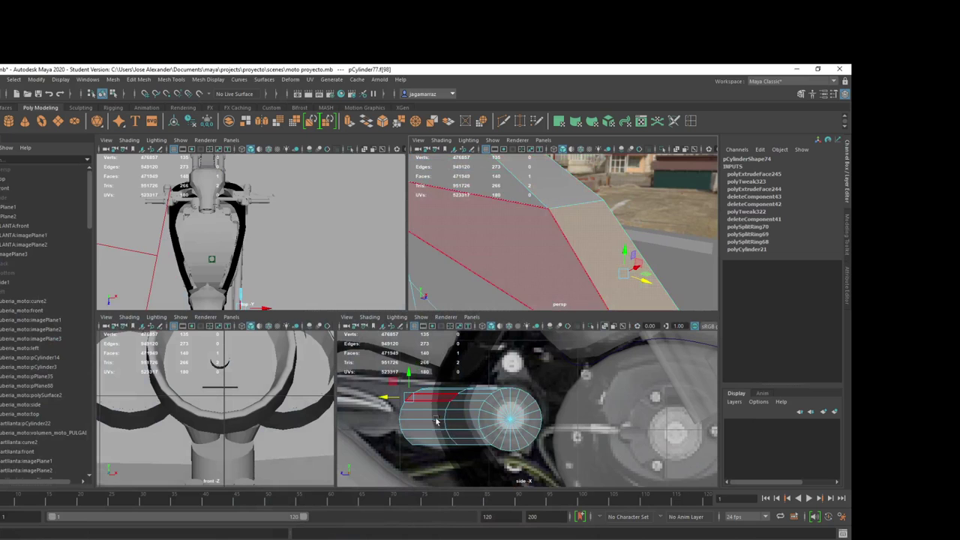
pyautogui.scroll(-2, 639, 266)
pyautogui.scroll(-2, 641, 263)
pyautogui.scroll(-2, 643, 271)
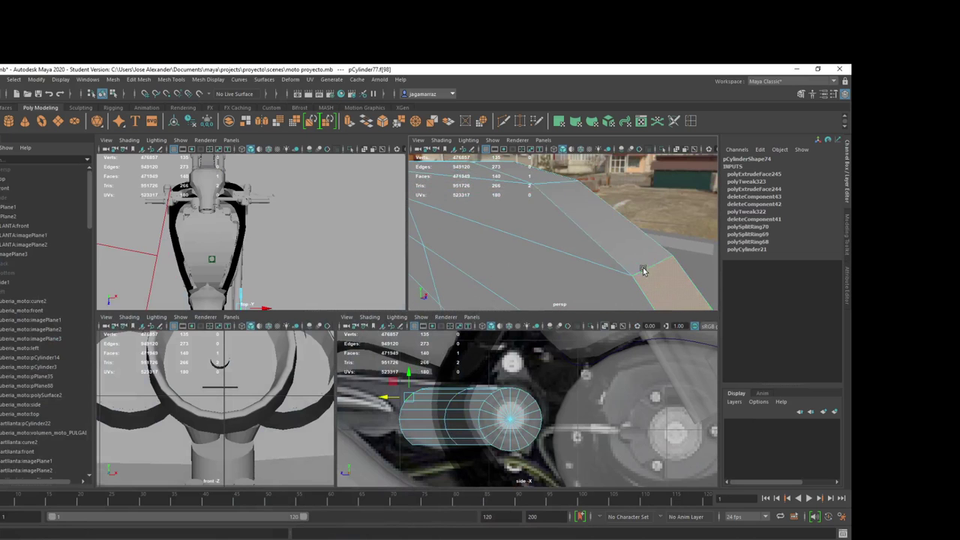
pyautogui.keyDown('shift'); pyautogui.click(616, 238); pyautogui.keyUp('shift')
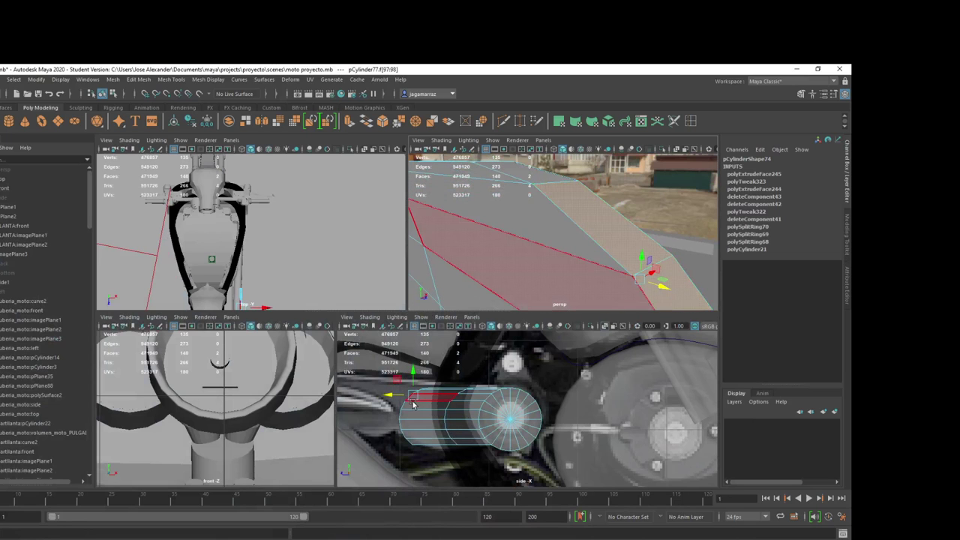
pyautogui.moveTo(541, 284); pyautogui.dragTo(537, 179, button='middle')
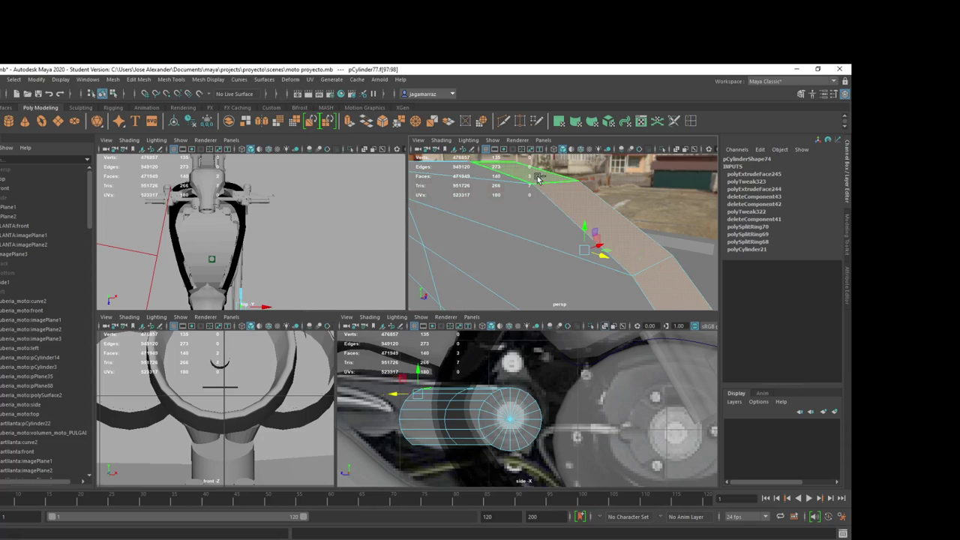
# Step: Select the band of four end faces, extrude them with Ctrl+E and pull them outward
pyautogui.scroll(3, 623, 234)
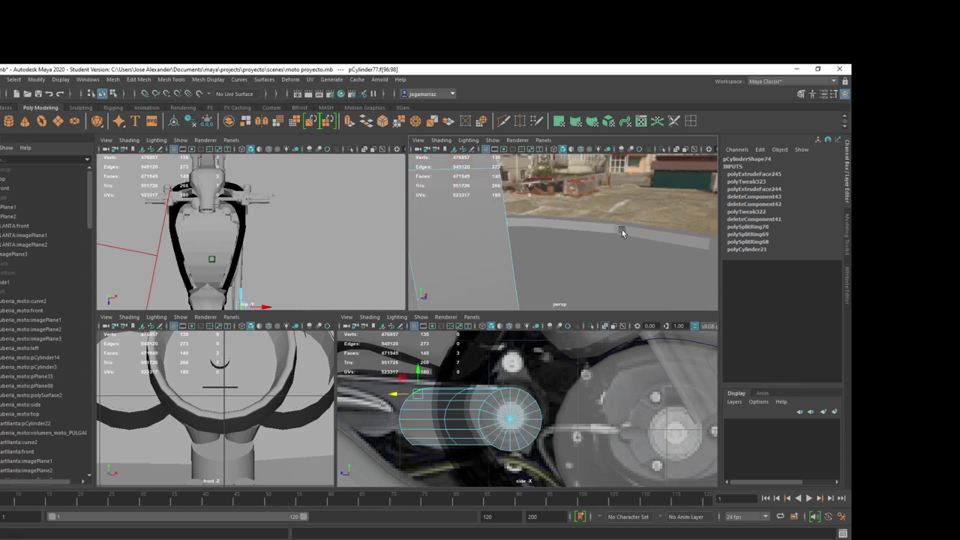
pyautogui.scroll(3, 626, 232)
pyautogui.scroll(-2, 626, 232)
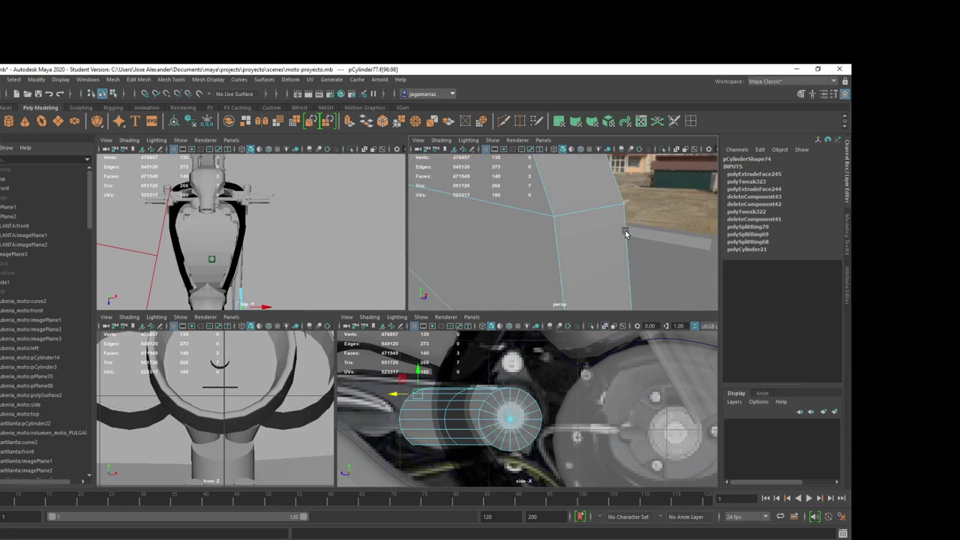
pyautogui.click(590, 248)
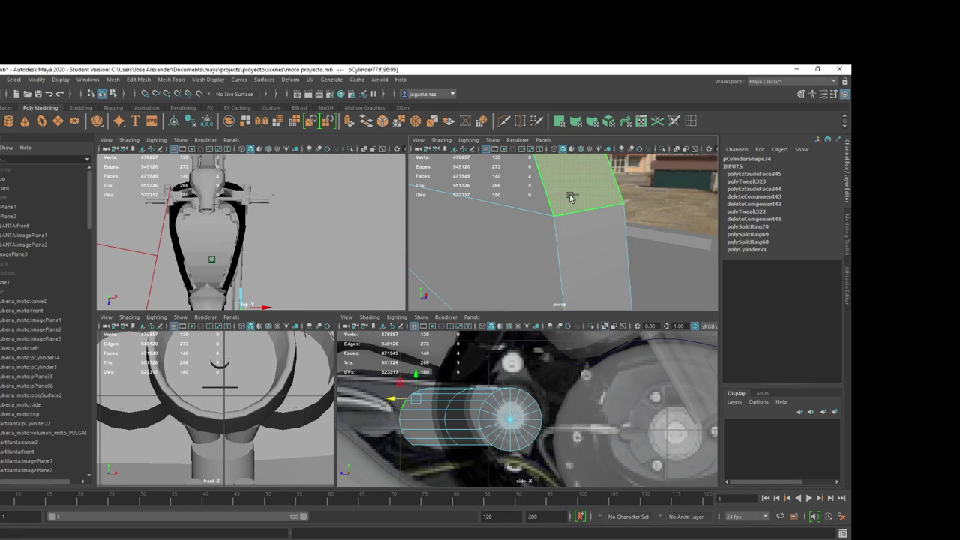
pyautogui.moveTo(567, 201); pyautogui.dragTo(463, 363)
pyautogui.scroll(1, 439, 391)
pyautogui.hotkey('ctrl', 'e')
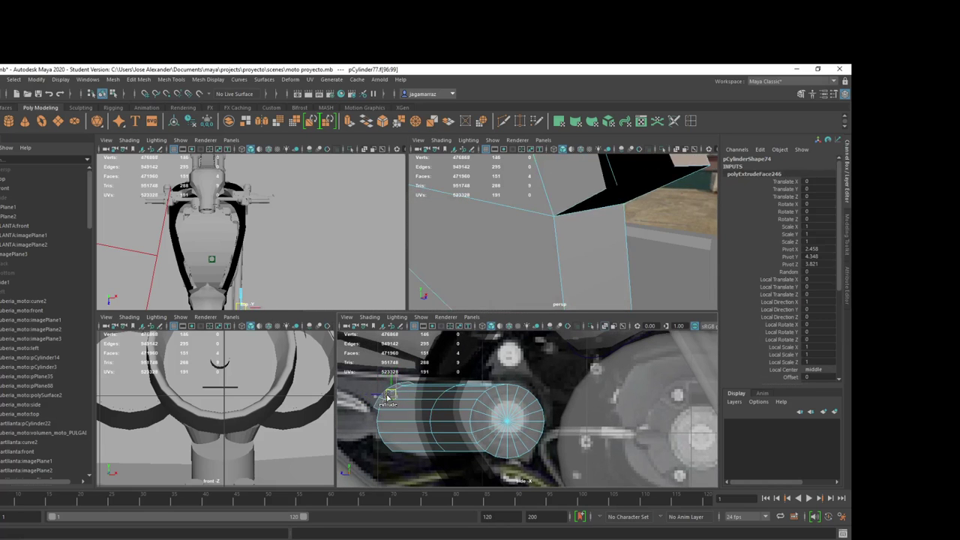
pyautogui.keyDown('alt'); pyautogui.moveTo(397, 438); pyautogui.dragTo(460, 409, button='middle'); pyautogui.keyUp('alt')
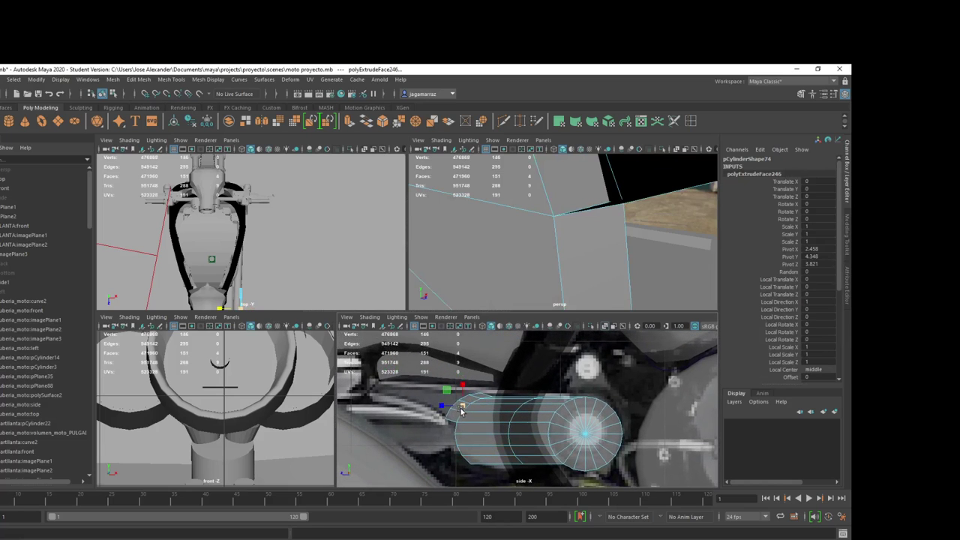
pyautogui.moveTo(459, 409); pyautogui.dragTo(441, 401)
# Step: Extrude the pipe's narrow end twice more, stretching each new section further left
pyautogui.hotkey('ctrl', 'e')
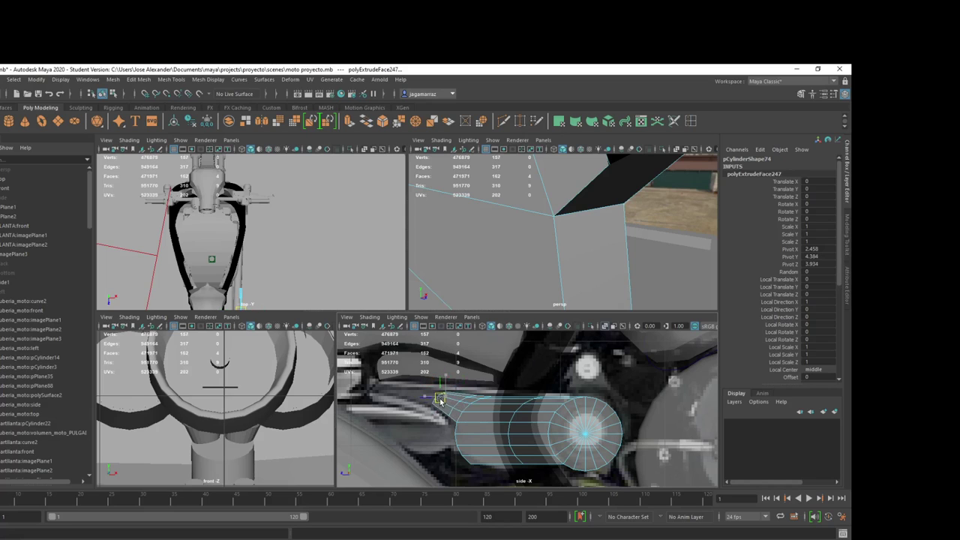
pyautogui.hotkey('ctrl', 'e')
pyautogui.moveTo(439, 402); pyautogui.dragTo(418, 396)
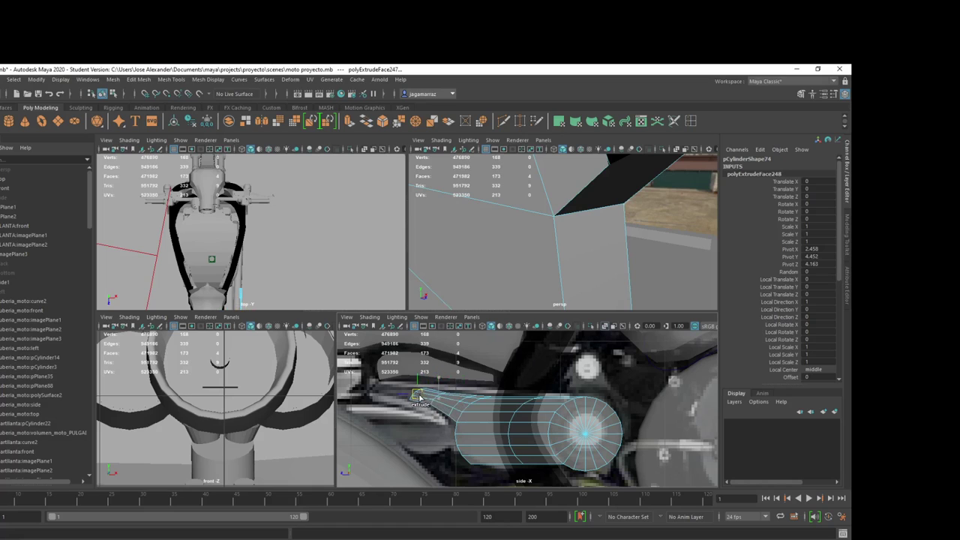
pyautogui.scroll(1, 419, 397)
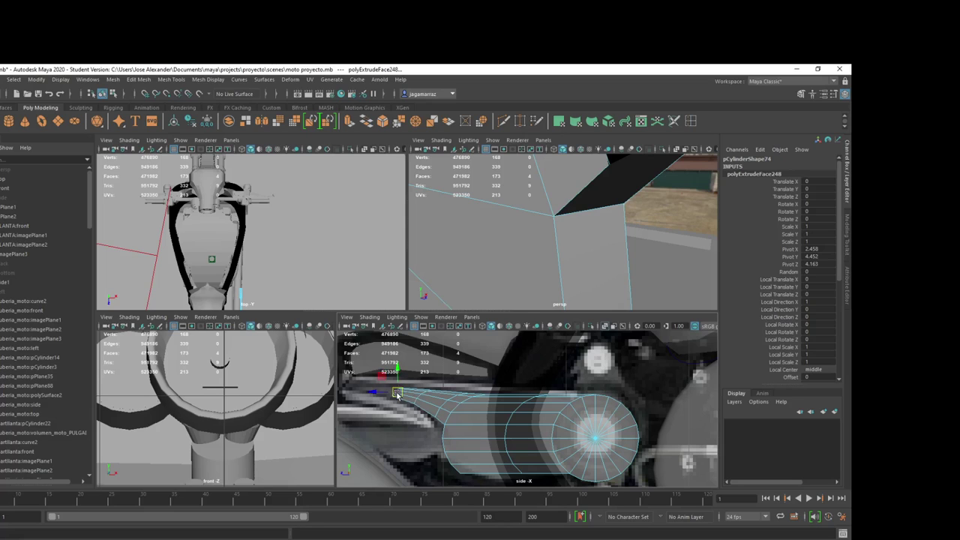
pyautogui.hotkey('ctrl', 'e')
pyautogui.moveTo(397, 394); pyautogui.dragTo(373, 391)
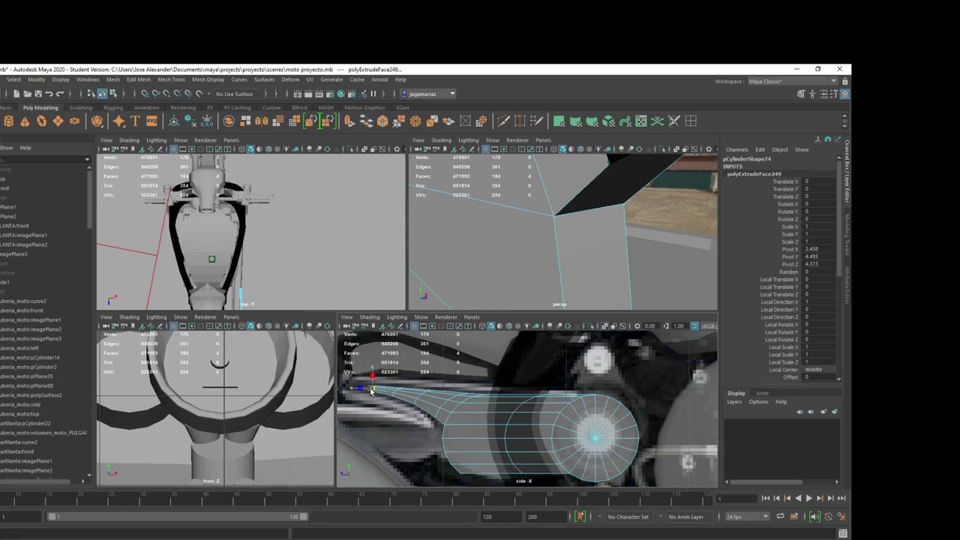
# Step: Extrude the narrow end once more, pull it left, then orbit the perspective view to check
pyautogui.scroll(2, 370, 391)
pyautogui.scroll(2, 383, 394)
pyautogui.scroll(2, 405, 405)
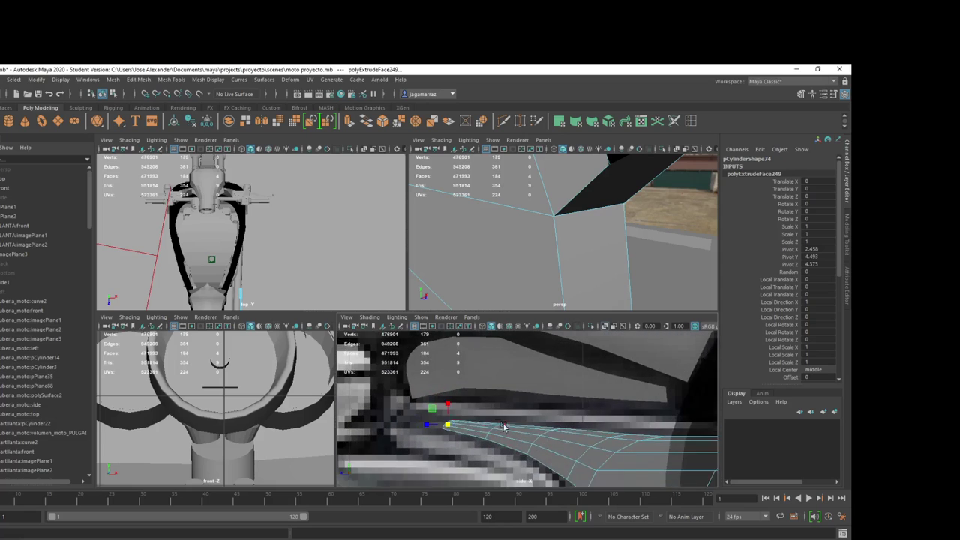
pyautogui.keyDown('alt'); pyautogui.moveTo(483, 425); pyautogui.dragTo(511, 433, button='middle'); pyautogui.keyUp('alt')
pyautogui.hotkey('ctrl', 'e')
pyautogui.moveTo(471, 439); pyautogui.dragTo(442, 435)
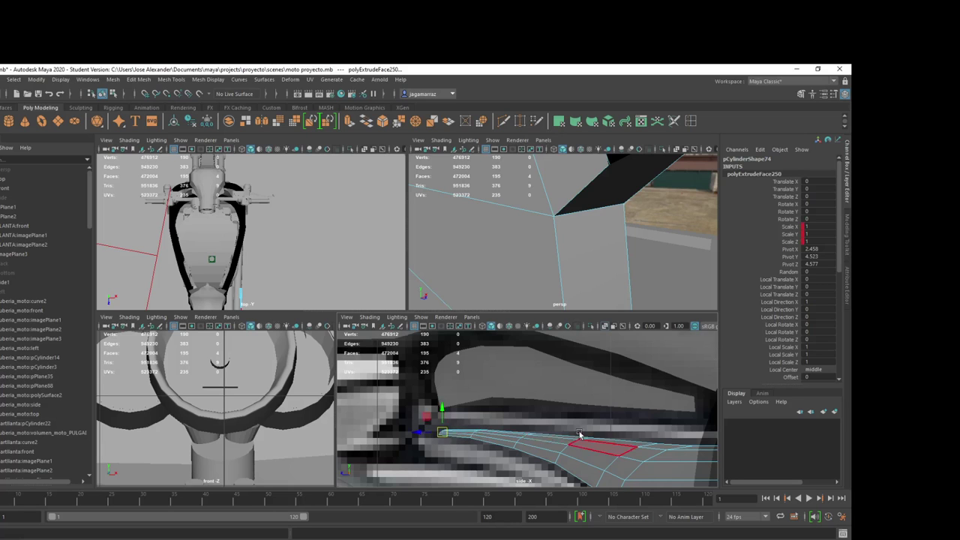
pyautogui.scroll(-5, 585, 435)
pyautogui.scroll(3, 589, 437)
pyautogui.scroll(2, 589, 437)
pyautogui.scroll(1, 588, 436)
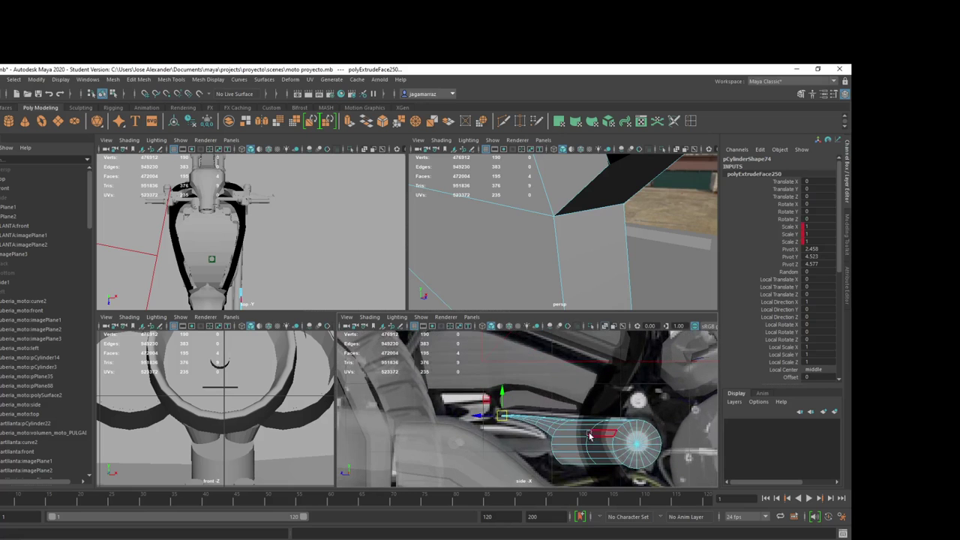
pyautogui.scroll(-10, 634, 240)
pyautogui.moveTo(634, 240)
pyautogui.keyDown('alt'); pyautogui.mouseDown()
pyautogui.moveTo(528, 242)
pyautogui.moveTo(586, 273)
pyautogui.moveTo(546, 265)
pyautogui.moveTo(452, 280)
pyautogui.mouseUp(); pyautogui.keyUp('alt')
pyautogui.scroll(10, 527, 242)
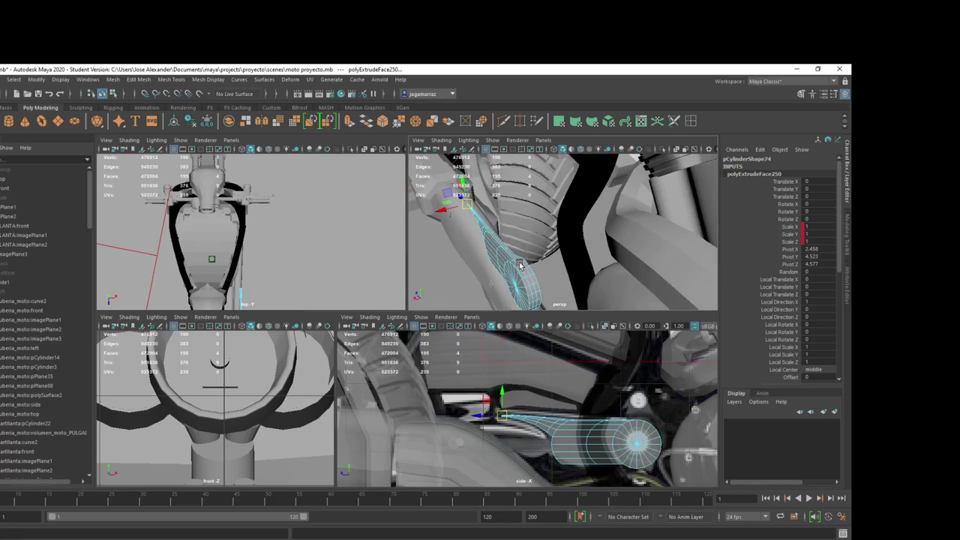
# Step: Switch the pipe to whole-object selection and zoom the side view around it
pyautogui.moveTo(520, 264); pyautogui.dragTo(534, 245, button='right')
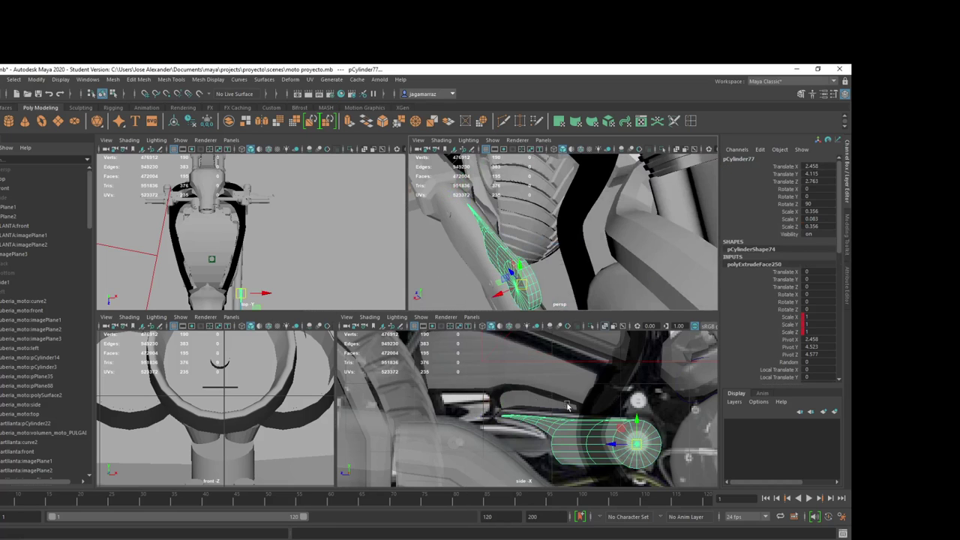
pyautogui.scroll(1, 569, 411)
pyautogui.scroll(1, 569, 417)
pyautogui.scroll(2, 571, 423)
pyautogui.scroll(2, 572, 431)
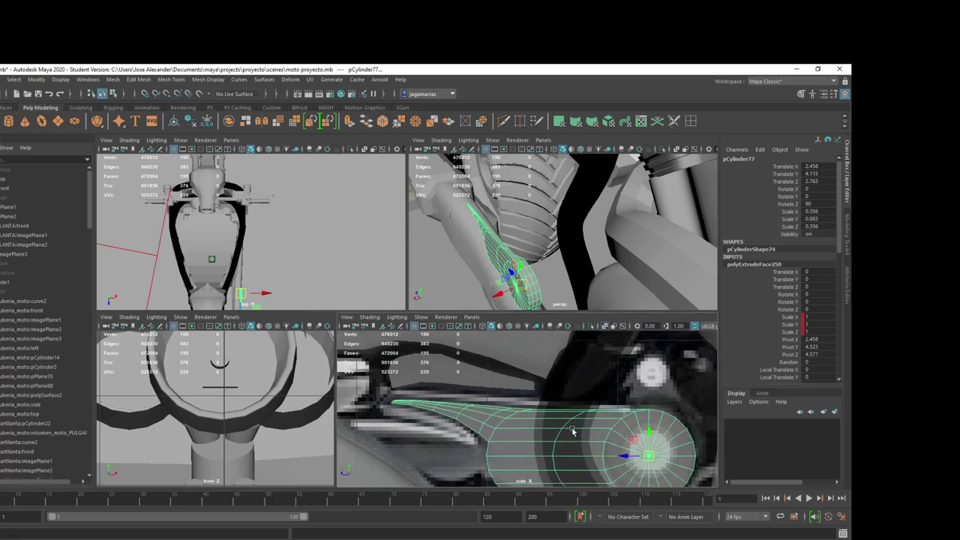
pyautogui.scroll(1, 574, 429)
pyautogui.scroll(1, 578, 426)
pyautogui.scroll(-2, 515, 431)
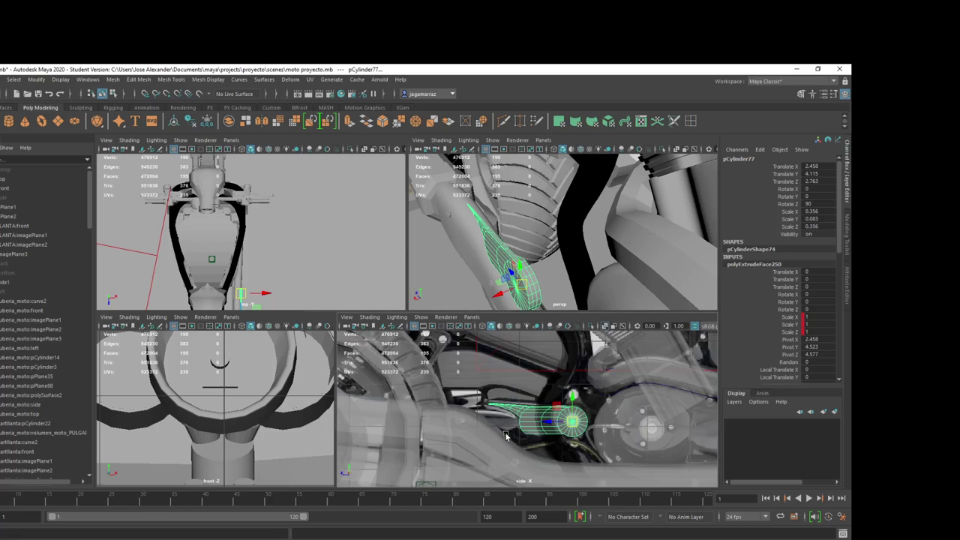
pyautogui.scroll(-2, 514, 431)
pyautogui.scroll(1, 512, 431)
pyautogui.scroll(-3, 507, 431)
pyautogui.scroll(3, 508, 431)
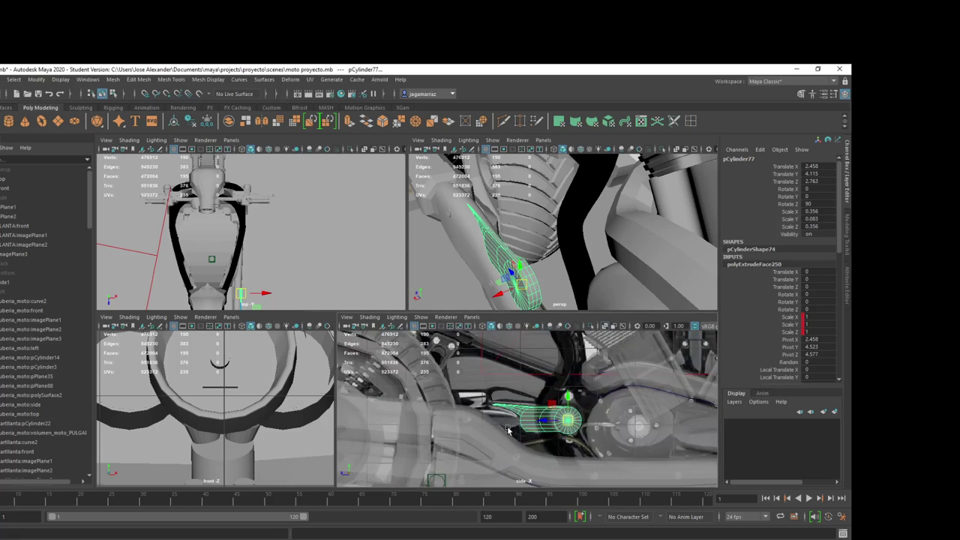
pyautogui.scroll(-3, 511, 429)
pyautogui.scroll(1, 522, 421)
pyautogui.scroll(1, 578, 389)
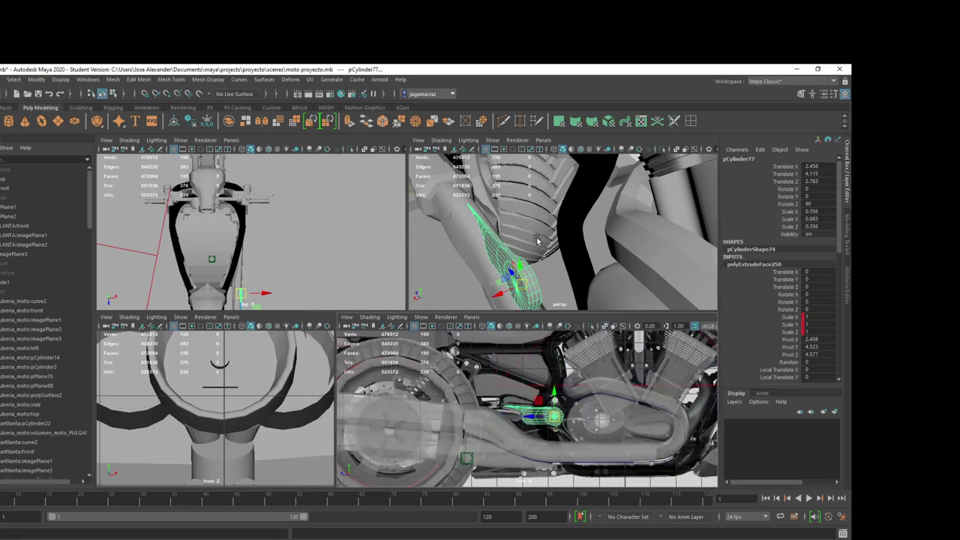
pyautogui.scroll(-2, 537, 240)
pyautogui.scroll(3, 535, 409)
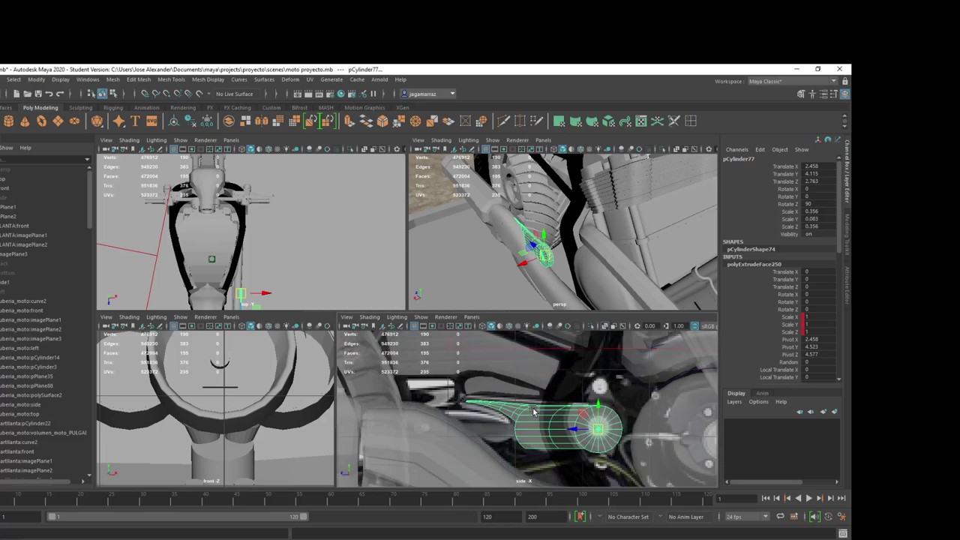
pyautogui.scroll(-3, 573, 406)
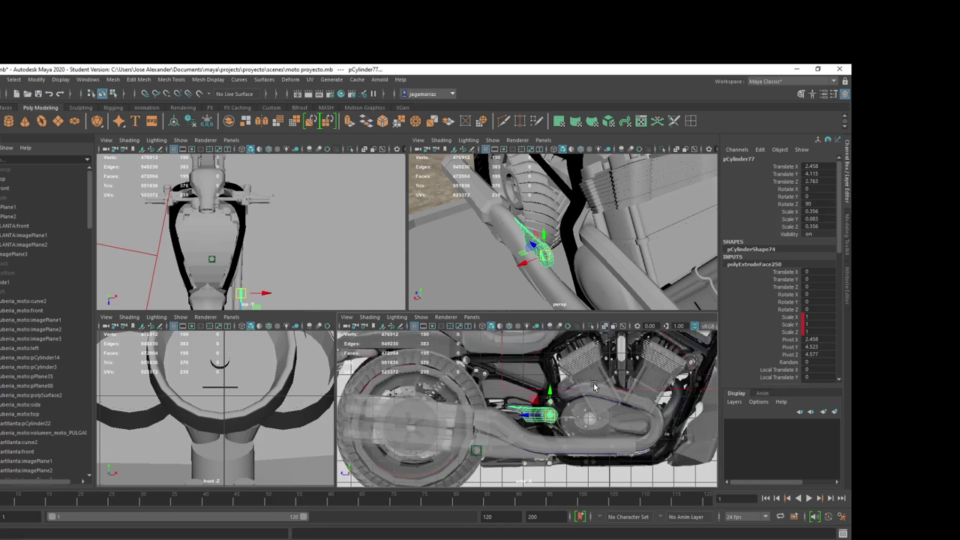
# Step: Frame the seat and engine, orbit to the pipe's end cap, and return to face editing
pyautogui.keyDown('alt'); pyautogui.moveTo(611, 372); pyautogui.dragTo(590, 446, button='middle'); pyautogui.keyUp('alt')
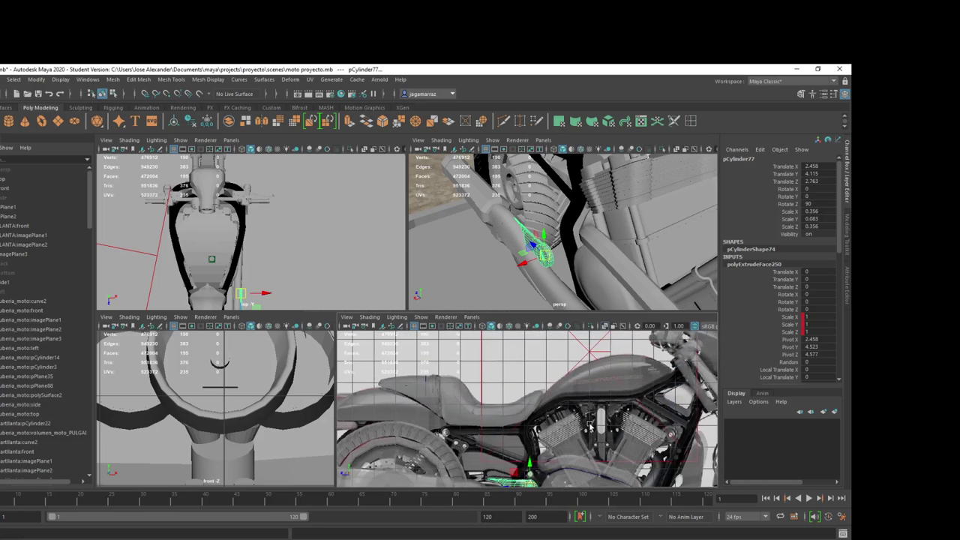
pyautogui.scroll(2, 536, 454)
pyautogui.scroll(3, 534, 454)
pyautogui.scroll(2, 532, 454)
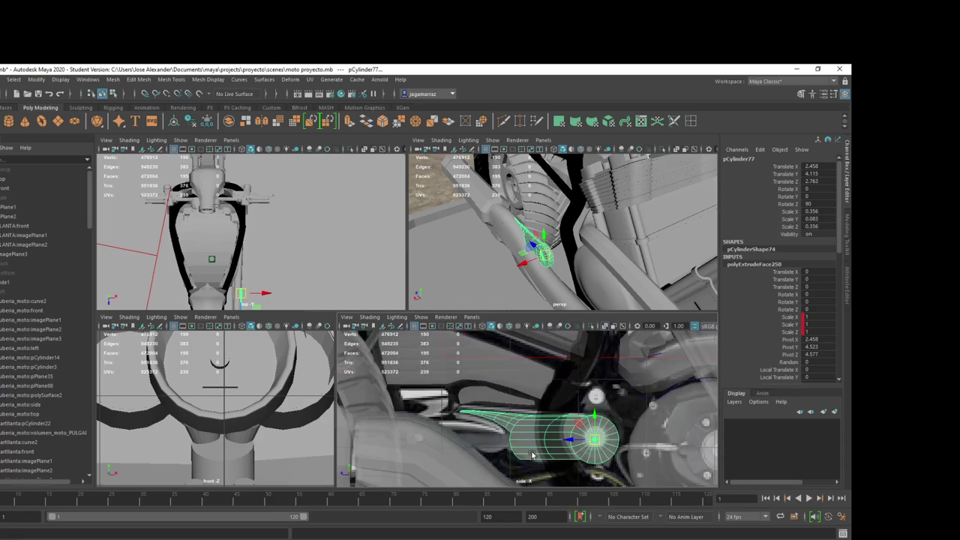
pyautogui.scroll(2, 566, 270)
pyautogui.scroll(3, 559, 268)
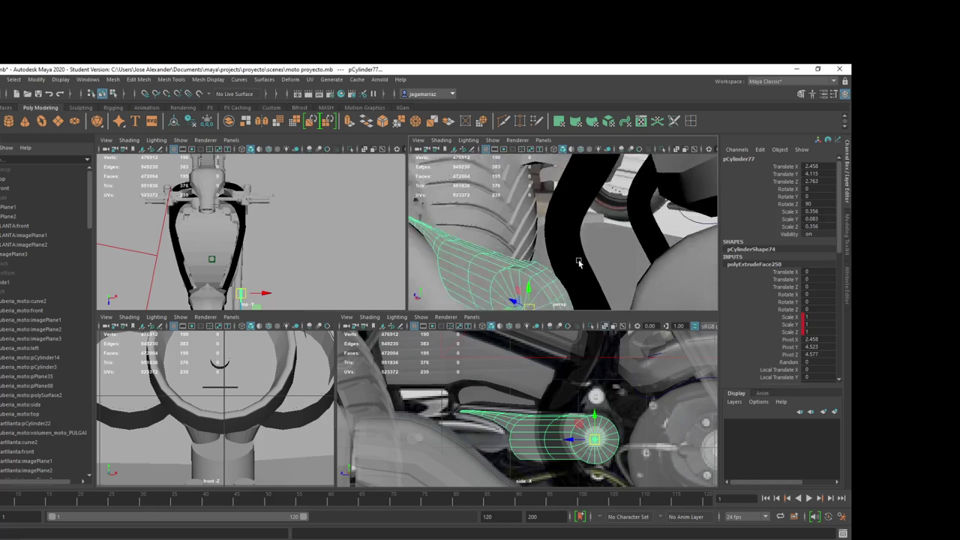
pyautogui.scroll(3, 552, 267)
pyautogui.scroll(2, 546, 264)
pyautogui.moveTo(546, 264)
pyautogui.keyDown('alt'); pyautogui.mouseDown()
pyautogui.moveTo(605, 283)
pyautogui.moveTo(525, 270)
pyautogui.mouseUp(); pyautogui.keyUp('alt')
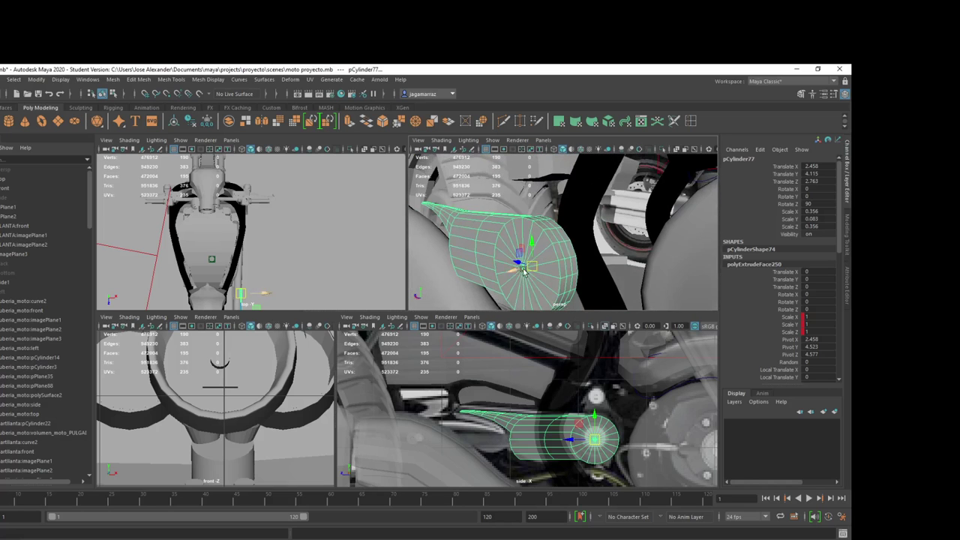
pyautogui.moveTo(522, 269); pyautogui.dragTo(525, 277, button='right')
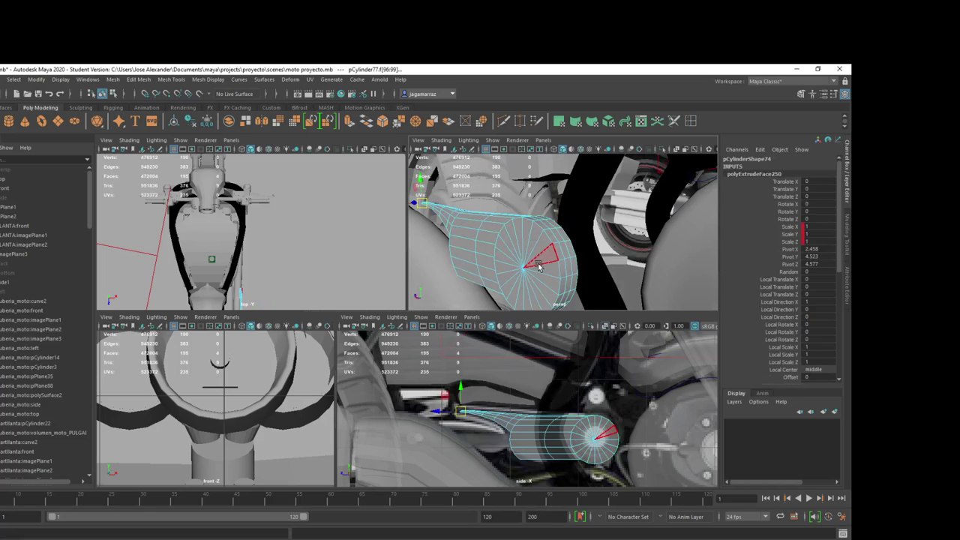
# Step: Select several triangular end-cap faces and check the polyExtrudeFace250 attributes
pyautogui.click(538, 266)
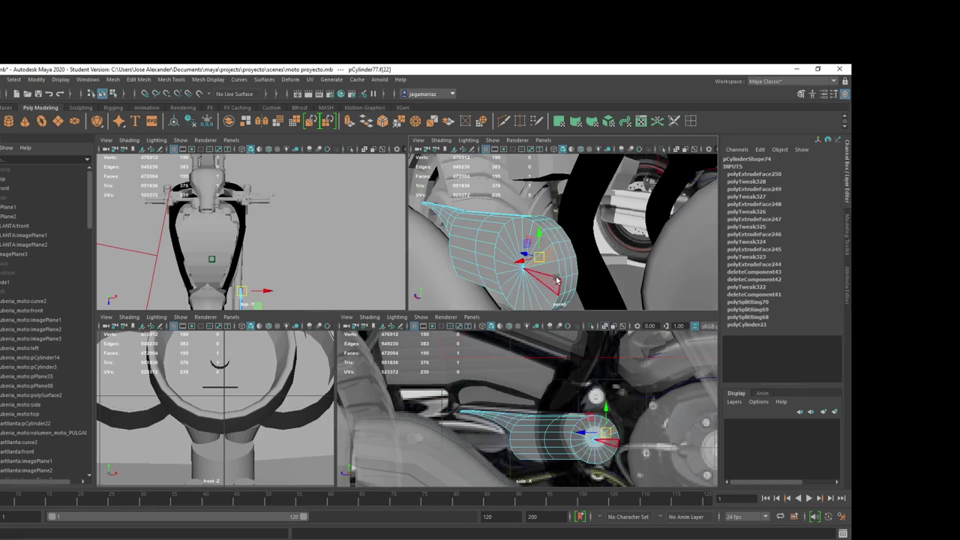
pyautogui.click(564, 271)
pyautogui.click(747, 175)
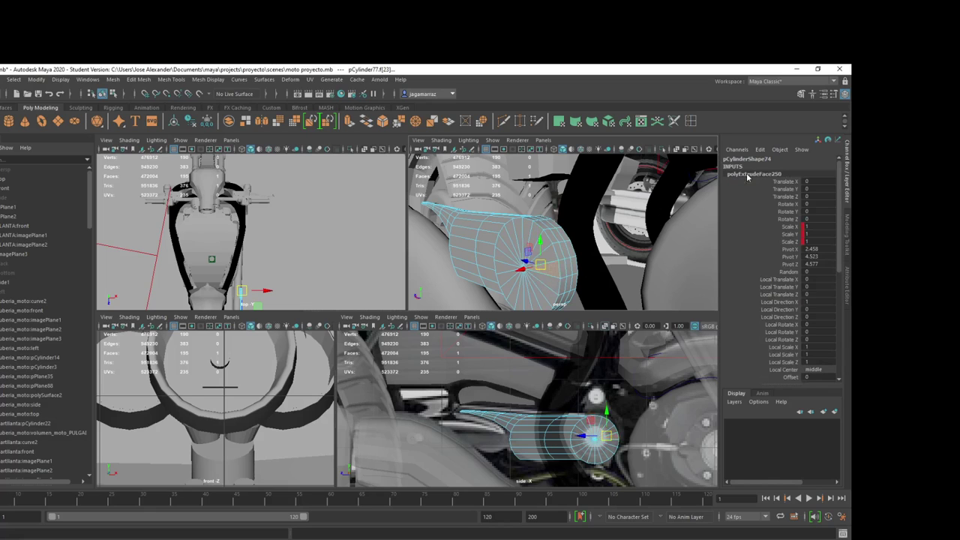
pyautogui.keyDown('shift'); pyautogui.click(537, 292); pyautogui.keyUp('shift')
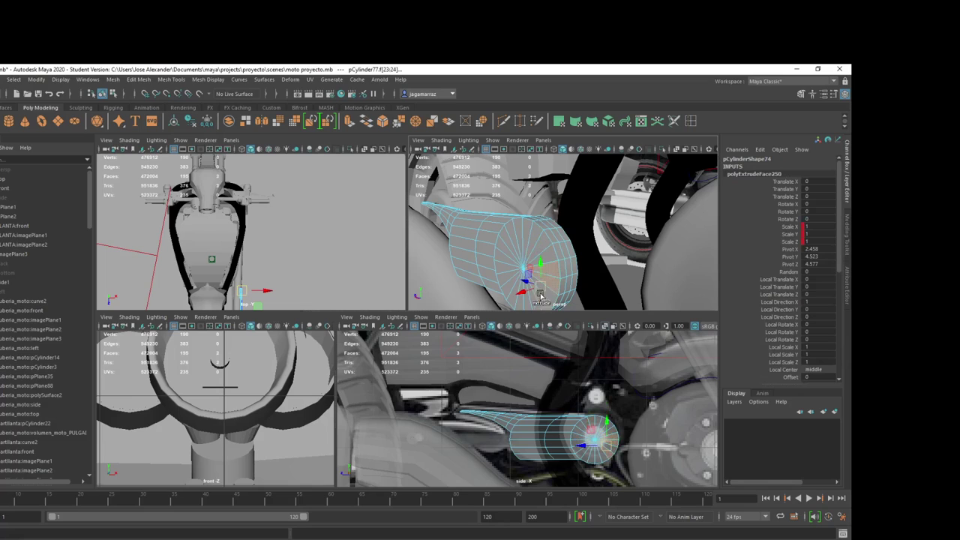
pyautogui.keyDown('shift'); pyautogui.click(548, 296); pyautogui.keyUp('shift')
pyautogui.keyDown('shift'); pyautogui.click(555, 255); pyautogui.keyUp('shift')
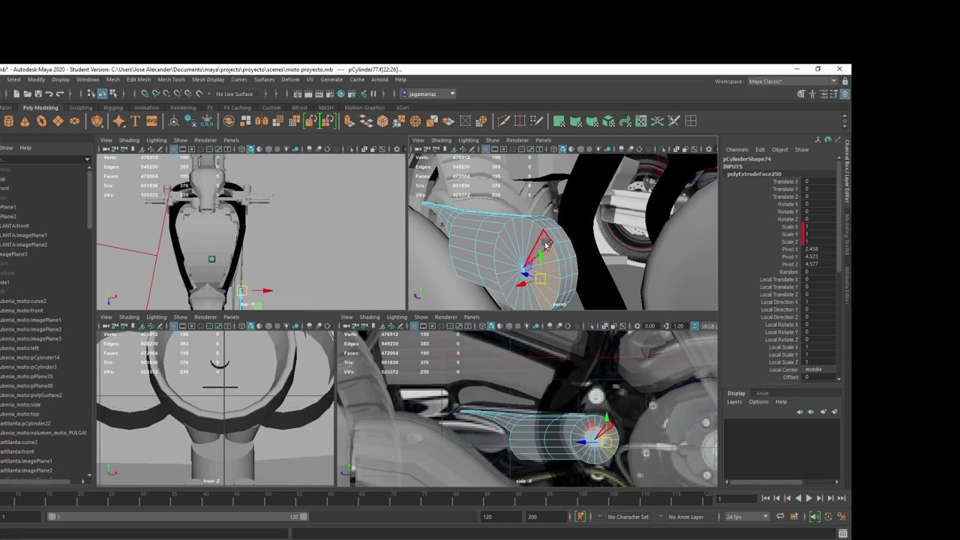
pyautogui.moveTo(537, 237); pyautogui.dragTo(536, 213, button='right')
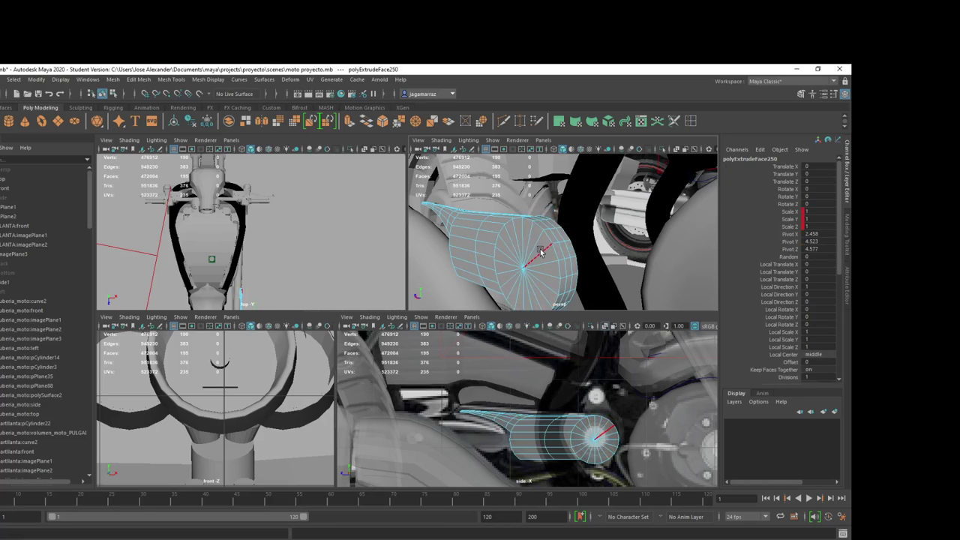
# Step: Select the cap's radial edges and delete them to merge the cap into one face
pyautogui.doubleClick(550, 262)
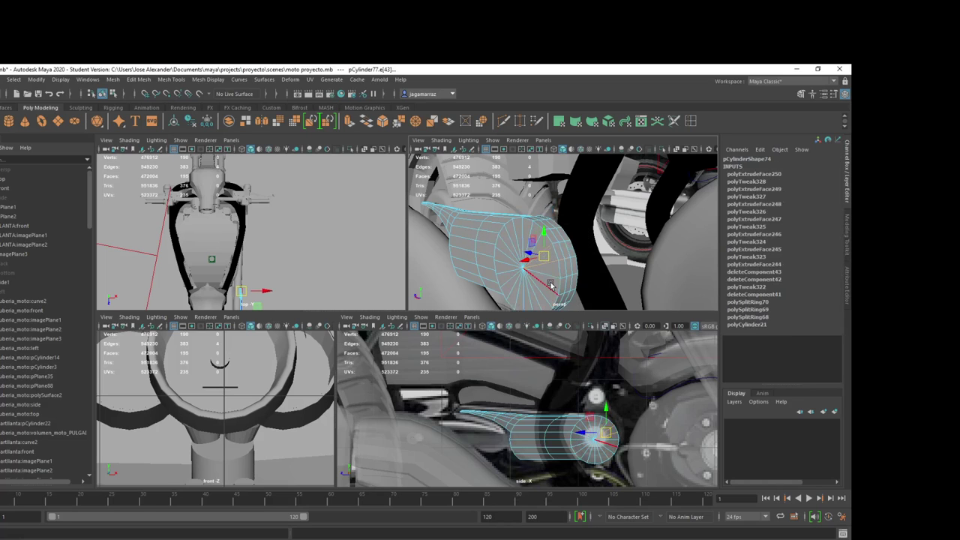
pyautogui.click(547, 264)
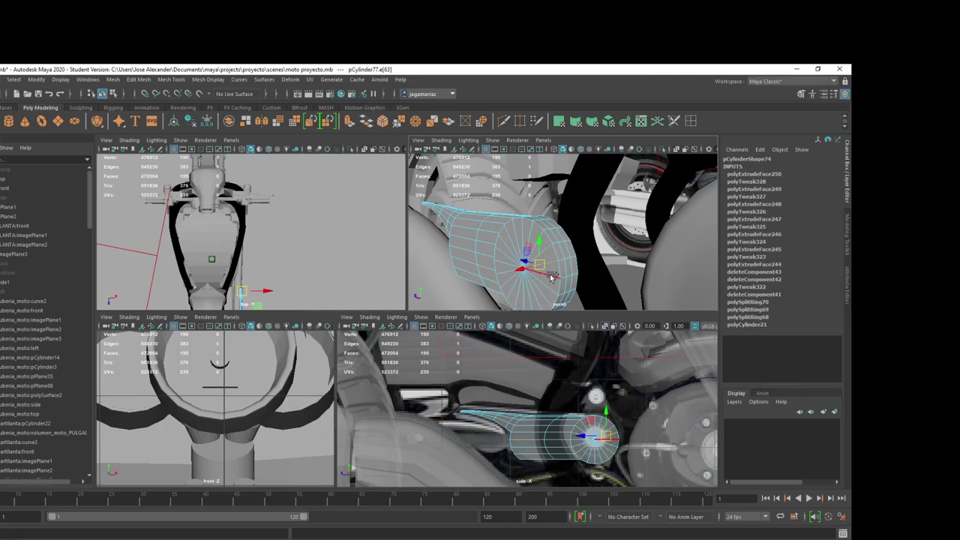
pyautogui.moveTo(551, 277)
pyautogui.mouseDown()
pyautogui.moveTo(527, 306)
pyautogui.moveTo(549, 275)
pyautogui.moveTo(524, 261)
pyautogui.moveTo(522, 243)
pyautogui.moveTo(549, 207)
pyautogui.mouseUp()
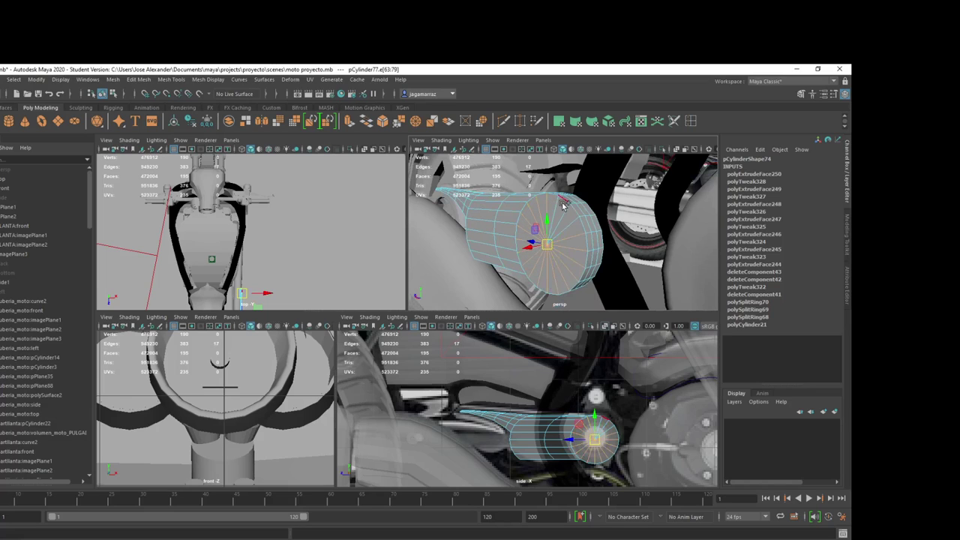
pyautogui.keyDown('shift'); pyautogui.click(566, 213); pyautogui.keyUp('shift')
pyautogui.keyDown('shift'); pyautogui.click(573, 223); pyautogui.keyUp('shift')
pyautogui.press('Delete')
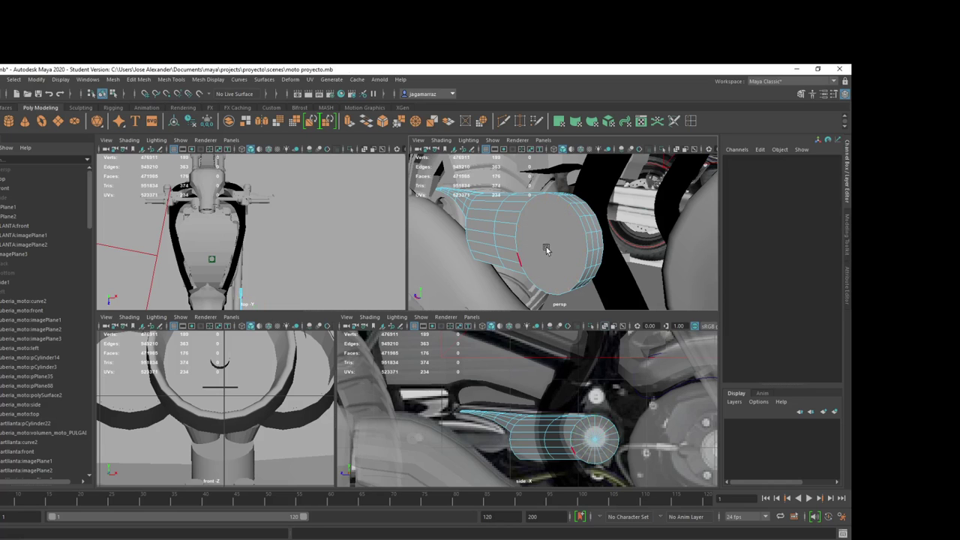
# Step: Select the merged flat cap face and orbit around it before switching to the reference photos
pyautogui.moveTo(546, 249); pyautogui.dragTo(555, 263, button='right')
pyautogui.click(553, 248)
pyautogui.moveTo(554, 247)
pyautogui.keyDown('alt'); pyautogui.mouseDown()
pyautogui.moveTo(593, 238)
pyautogui.moveTo(563, 246)
pyautogui.moveTo(578, 253)
pyautogui.mouseUp(); pyautogui.keyUp('alt')
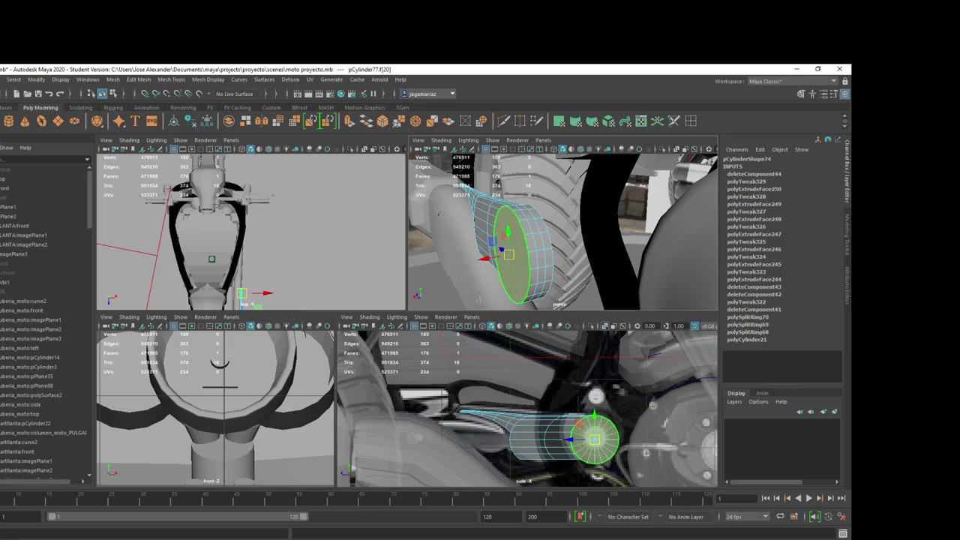
pyautogui.hotkey('alt', 'Tab')
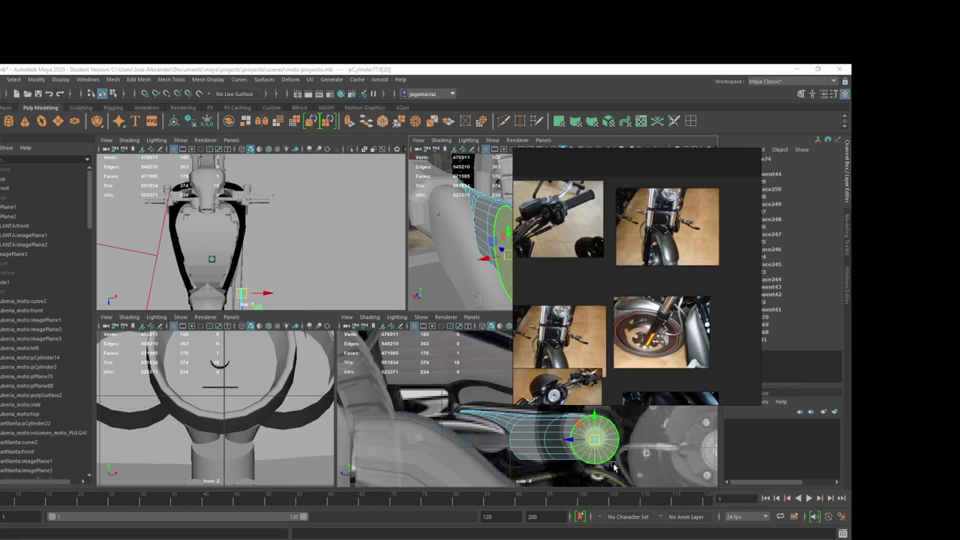
# Step: Zoom around the PureRef board reviewing the Harley photos, then bring up the REFERENCES folder
pyautogui.scroll(3, 633, 388)
pyautogui.scroll(-1, 600, 345)
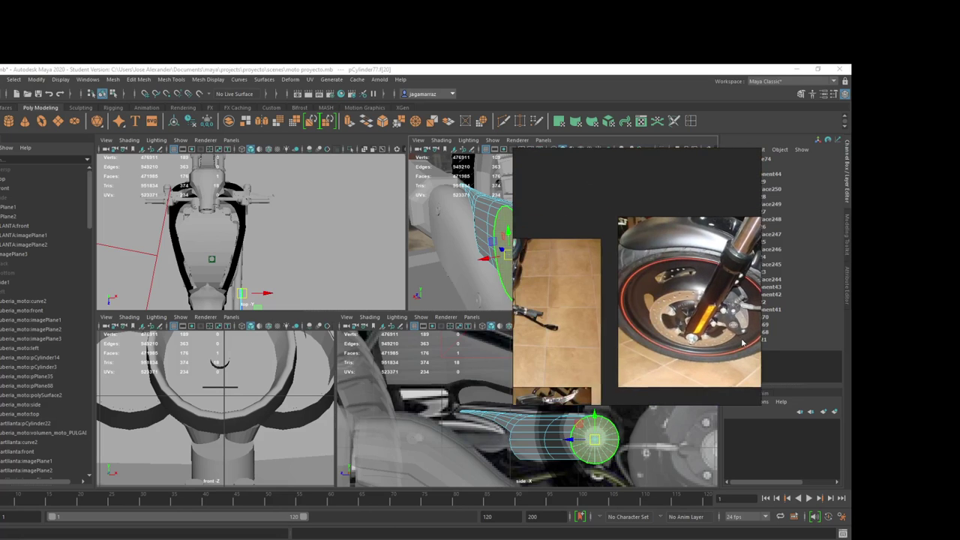
pyautogui.scroll(-1, 574, 317)
pyautogui.scroll(-2, 574, 317)
pyautogui.scroll(-3, 649, 223)
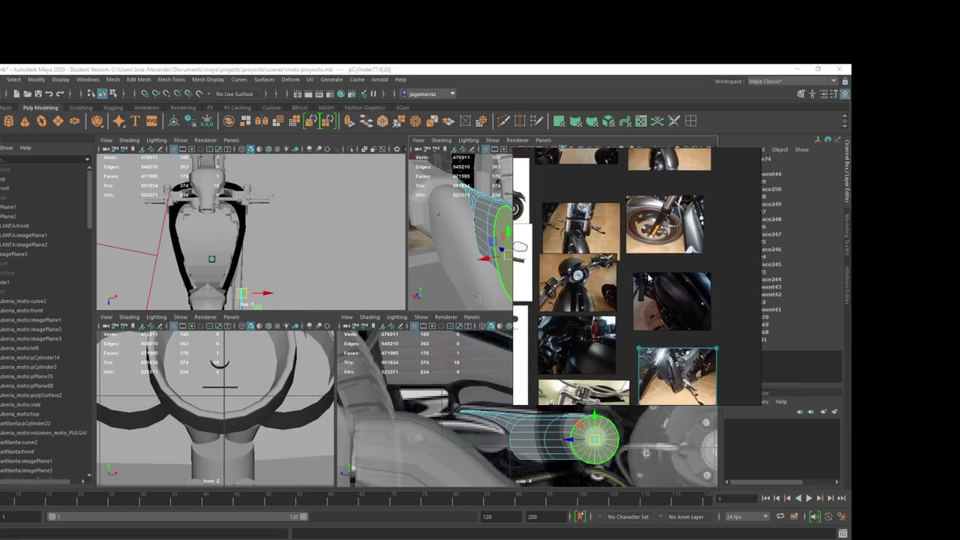
pyautogui.scroll(-2, 649, 224)
pyautogui.scroll(-2, 675, 233)
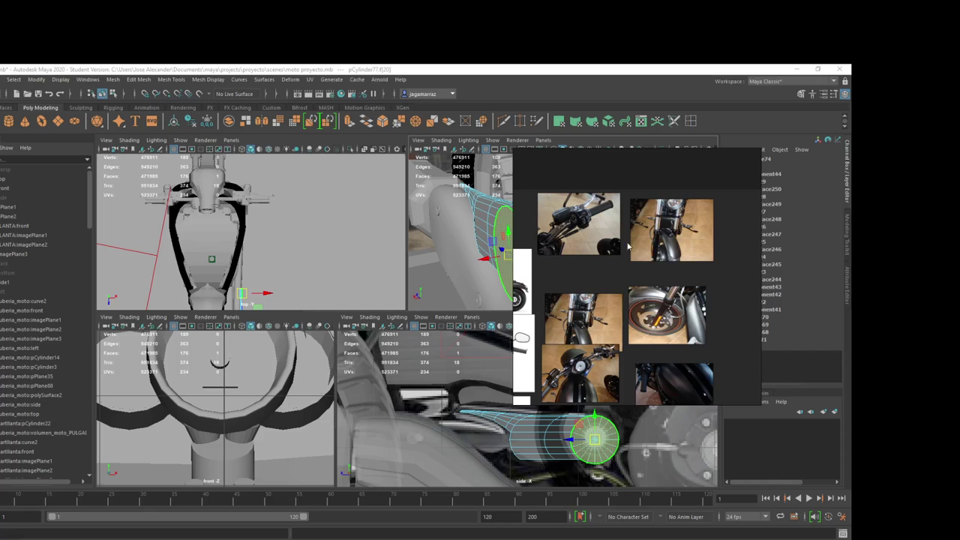
pyautogui.scroll(-2, 777, 242)
pyautogui.scroll(2, 676, 305)
pyautogui.scroll(-1, 623, 245)
pyautogui.scroll(2, 682, 332)
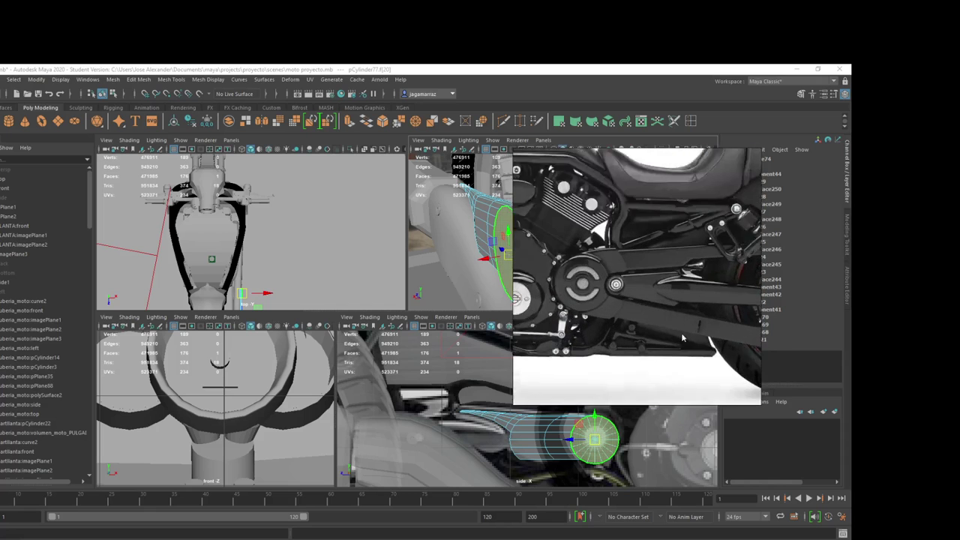
pyautogui.scroll(2, 627, 289)
pyautogui.scroll(-1, 627, 289)
pyautogui.scroll(-2, 626, 270)
pyautogui.scroll(-2, 623, 240)
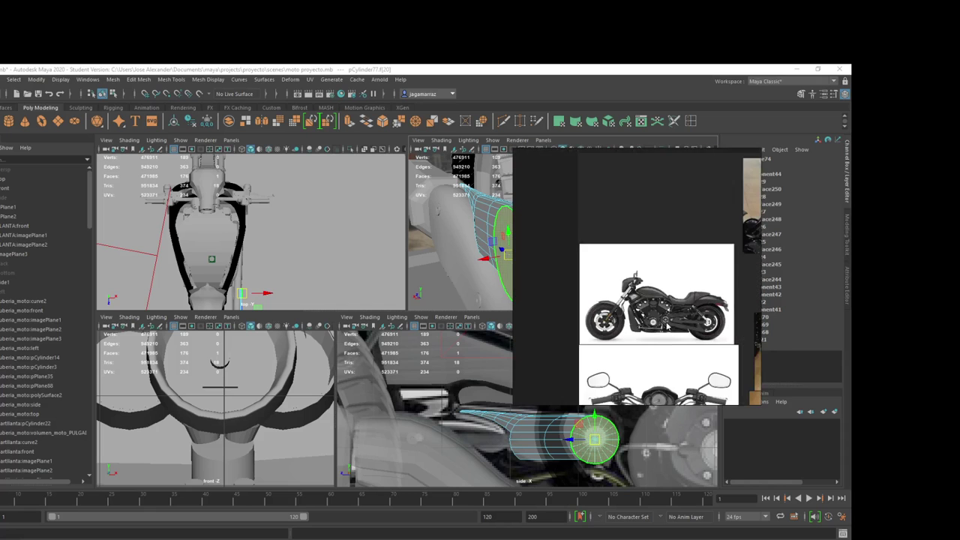
pyautogui.scroll(3, 619, 205)
pyautogui.scroll(-1, 647, 332)
pyautogui.scroll(-2, 647, 332)
pyautogui.scroll(-2, 634, 344)
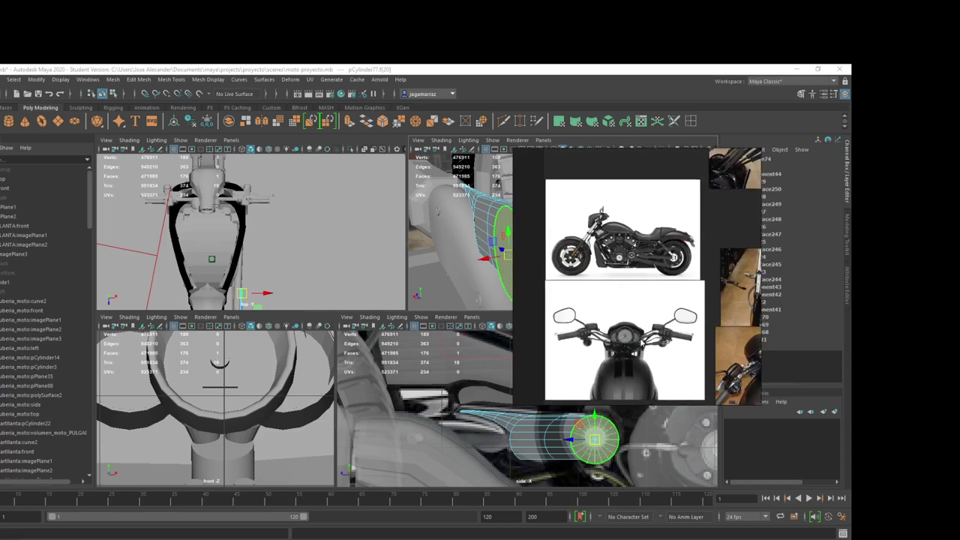
pyautogui.scroll(-2, 634, 343)
pyautogui.scroll(-1, 635, 289)
pyautogui.scroll(-1, 649, 330)
pyautogui.scroll(2, 648, 322)
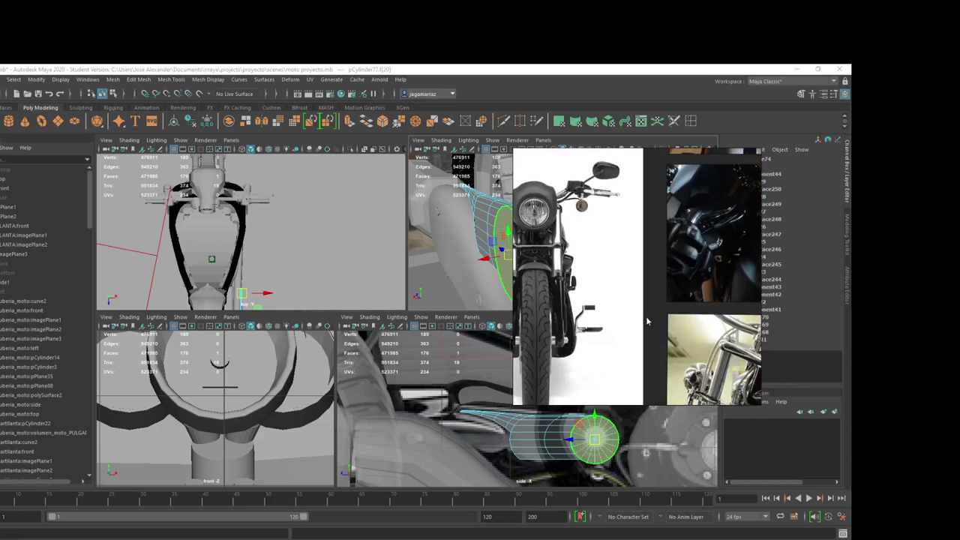
pyautogui.scroll(-1, 638, 297)
pyautogui.scroll(-1, 635, 296)
pyautogui.scroll(-1, 634, 300)
pyautogui.scroll(1, 622, 304)
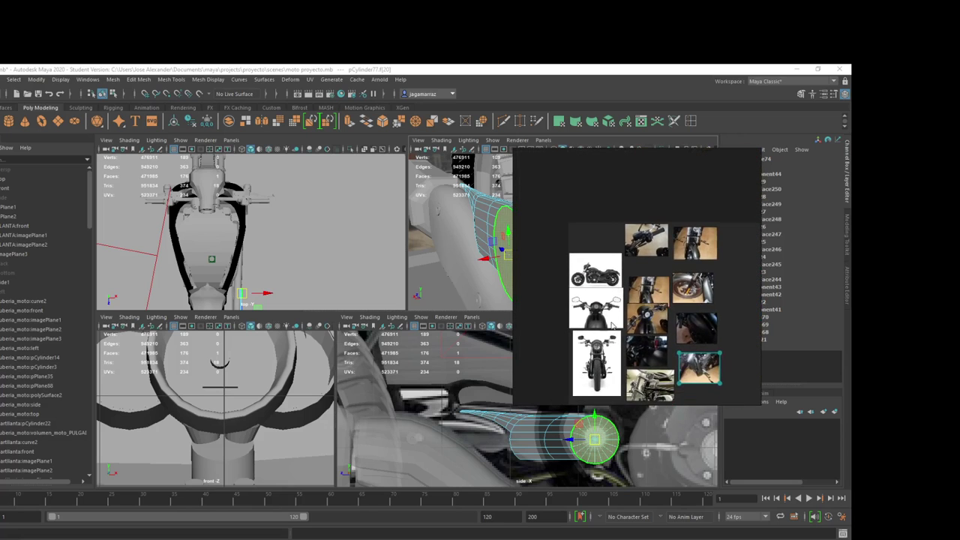
pyautogui.scroll(3, 614, 310)
pyautogui.scroll(1, 614, 310)
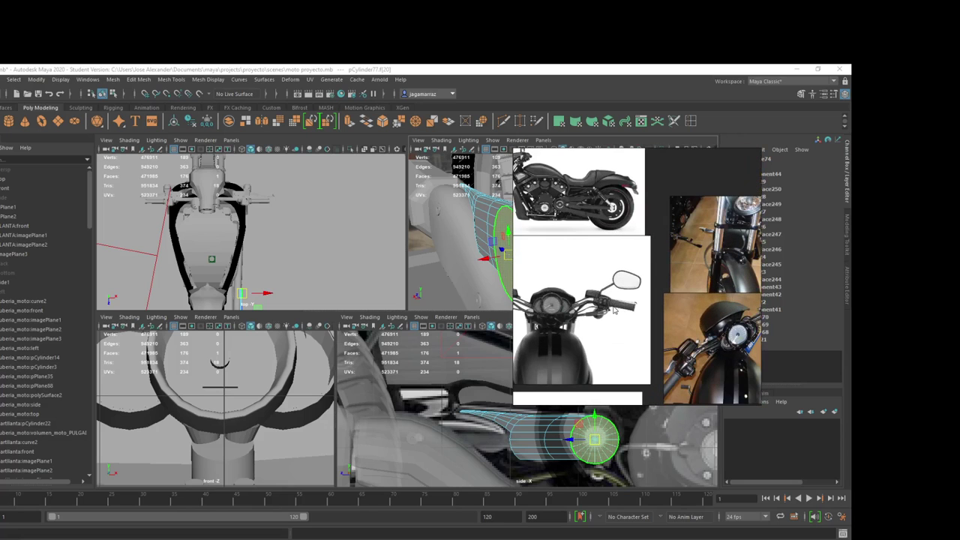
pyautogui.scroll(-1, 613, 310)
pyautogui.scroll(-2, 611, 293)
pyautogui.scroll(-1, 612, 293)
pyautogui.scroll(2, 605, 307)
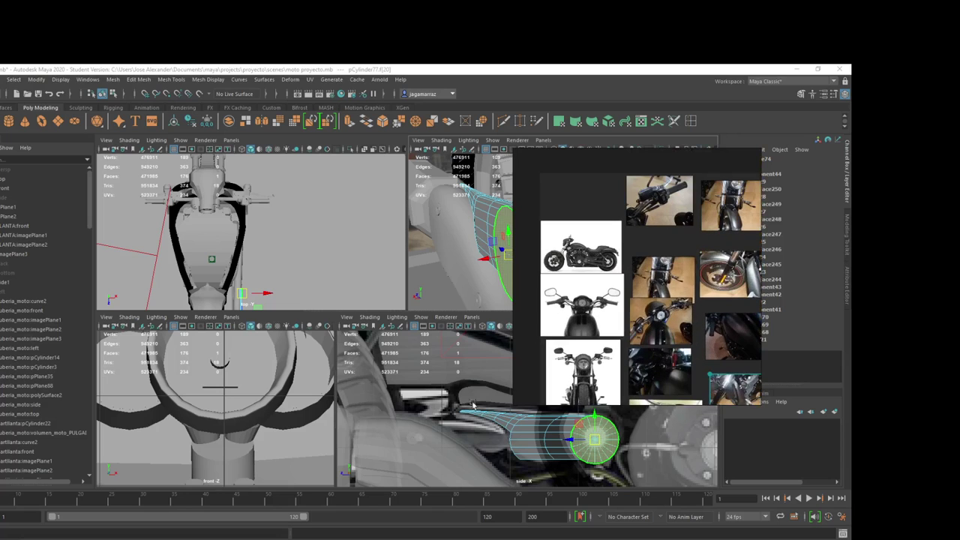
pyautogui.hotkey('alt', 'Tab')
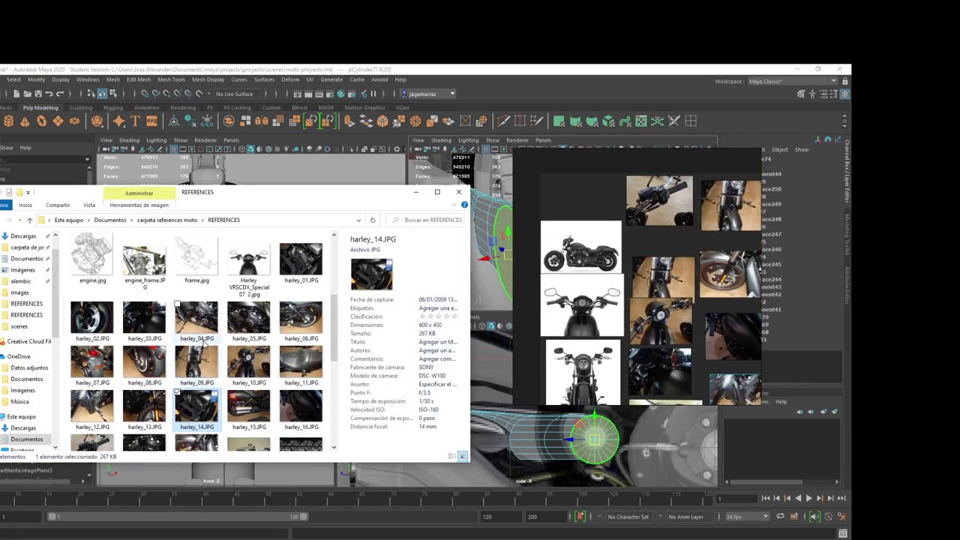
# Step: Drag 2007-harley-davidson-vrsc-1_1600x0w.jpg from the REFERENCES folder onto the PureRef board
pyautogui.scroll(5, 204, 343)
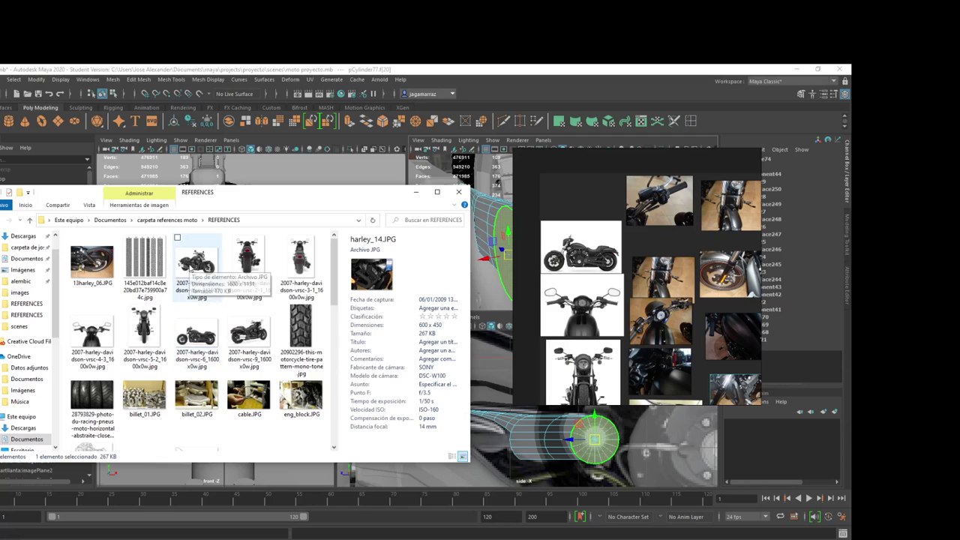
pyautogui.moveTo(191, 262); pyautogui.dragTo(600, 217)
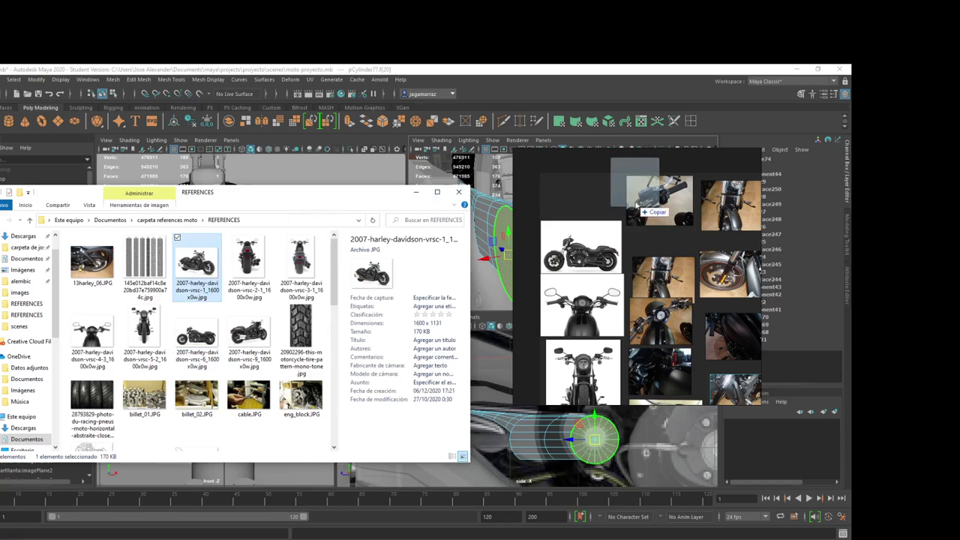
# Step: Minimize the folder window, then move the new Harley photo right and scale it down
pyautogui.click(416, 192)
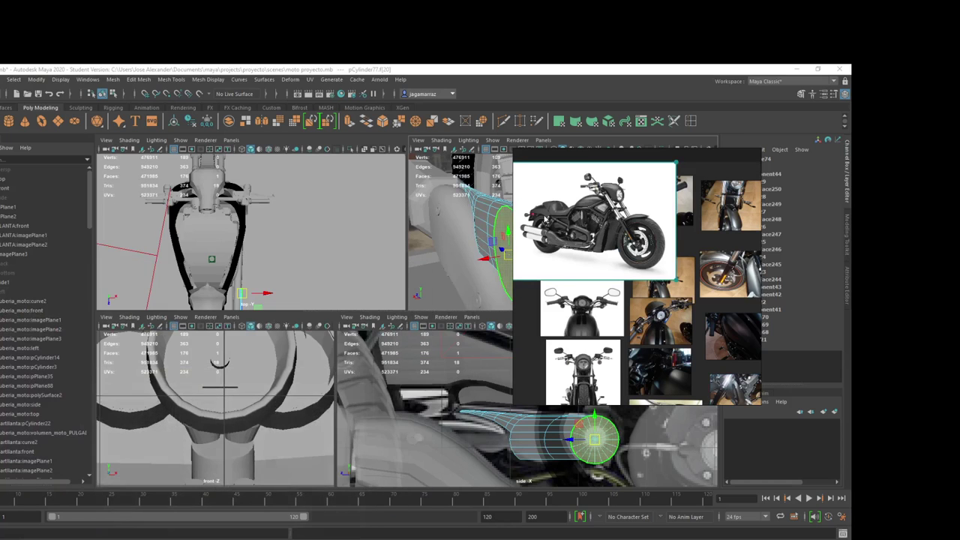
pyautogui.scroll(3, 638, 277)
pyautogui.scroll(-3, 574, 249)
pyautogui.scroll(-1, 600, 244)
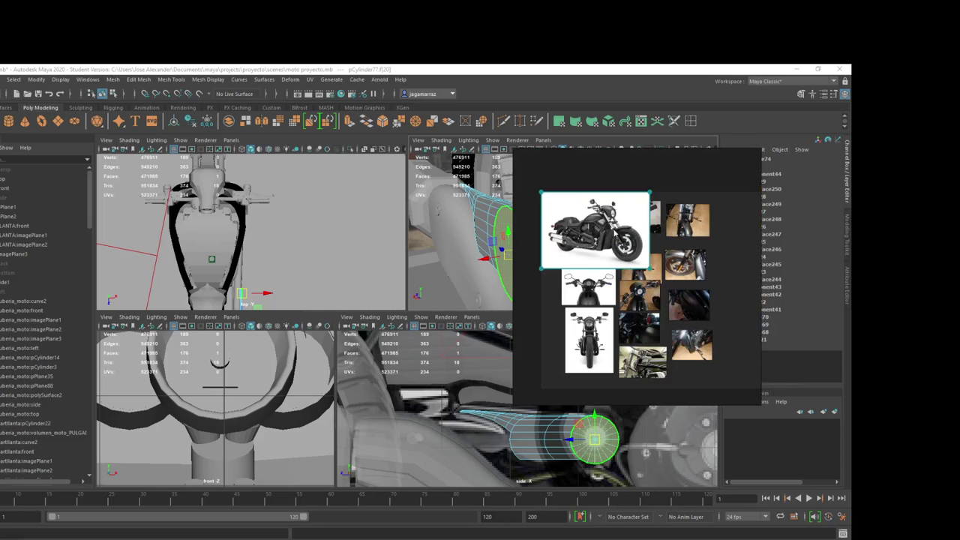
pyautogui.moveTo(600, 240); pyautogui.dragTo(726, 260)
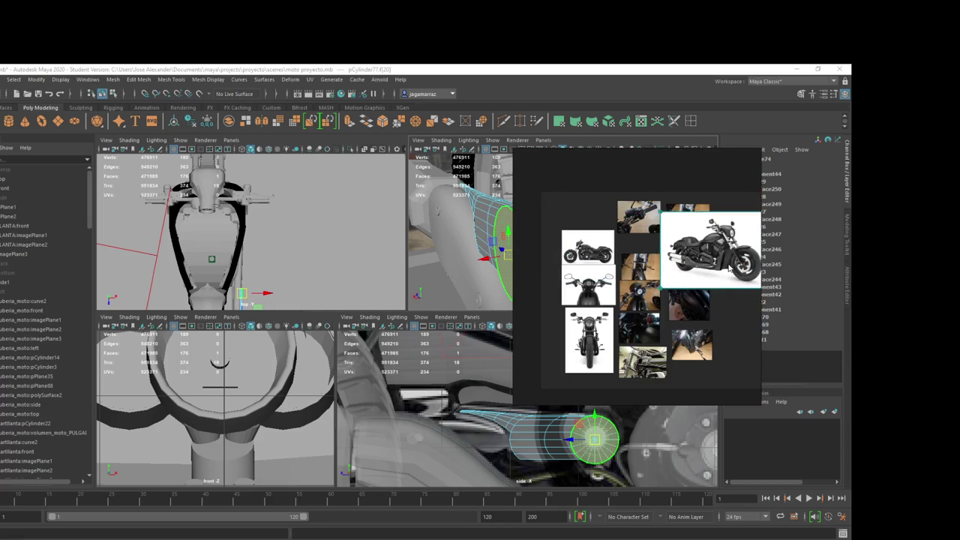
pyautogui.moveTo(660, 375); pyautogui.dragTo(592, 387, button='middle')
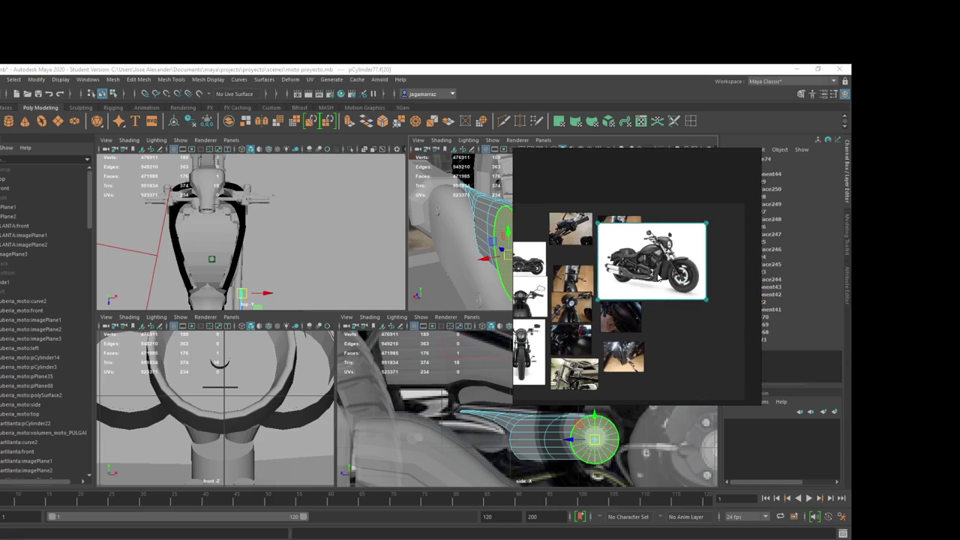
pyautogui.moveTo(664, 277); pyautogui.dragTo(706, 268)
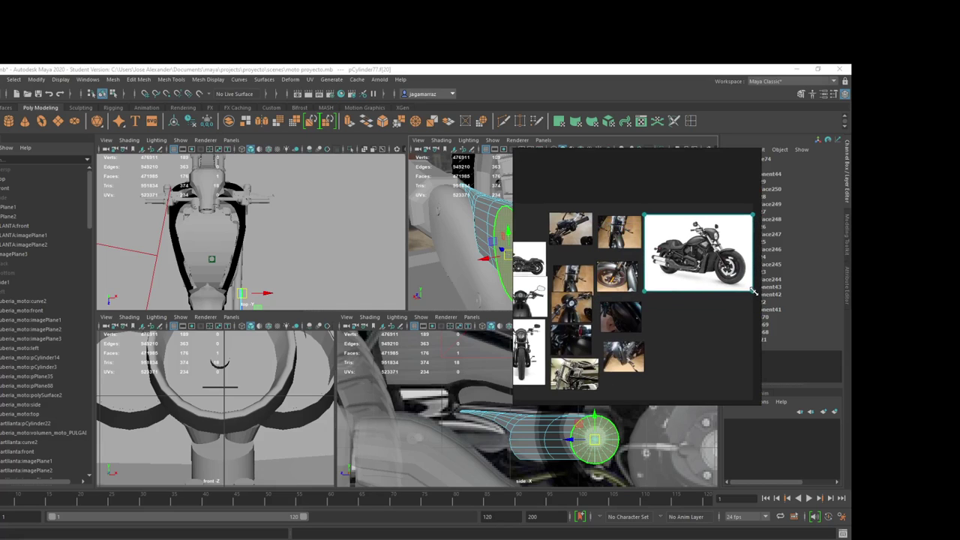
pyautogui.moveTo(754, 291); pyautogui.dragTo(743, 283)
pyautogui.click(681, 310)
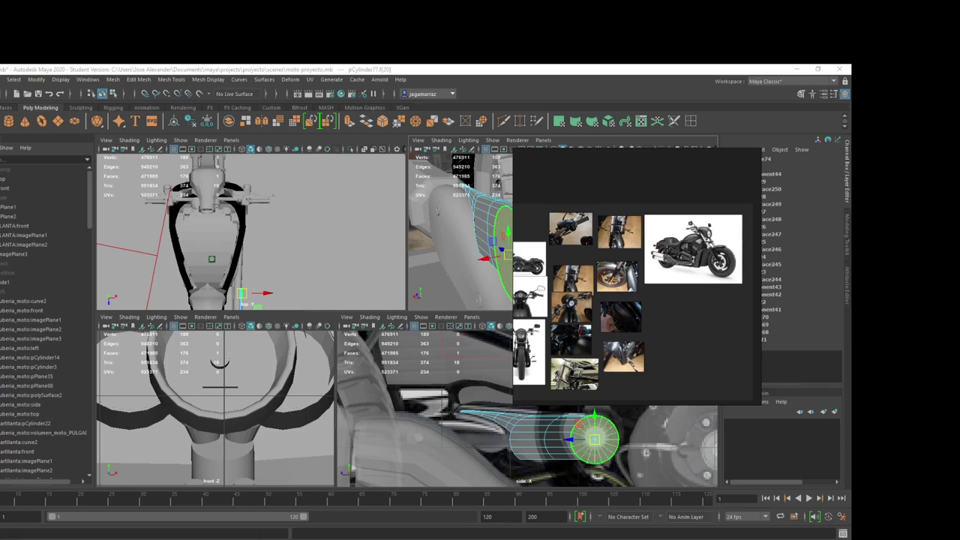
# Step: Fill the window with the Harley photo and zoom into its engine, fork and tank
pyautogui.scroll(3, 680, 278)
pyautogui.scroll(1, 680, 278)
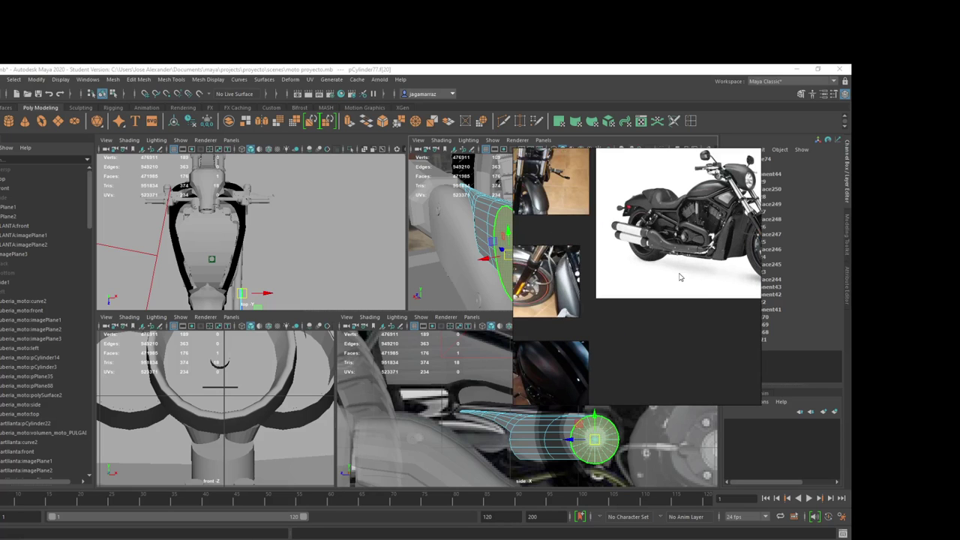
pyautogui.doubleClick(671, 317)
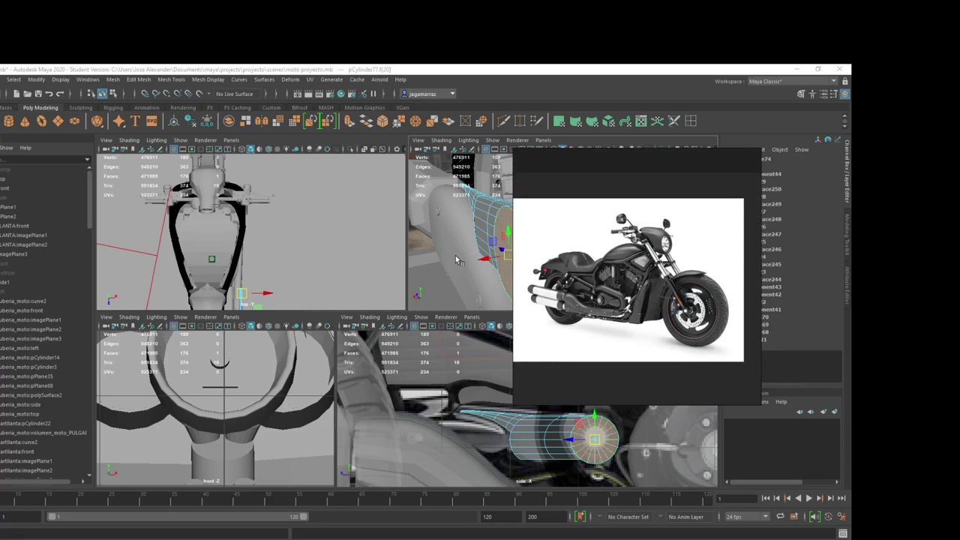
pyautogui.scroll(5, 654, 298)
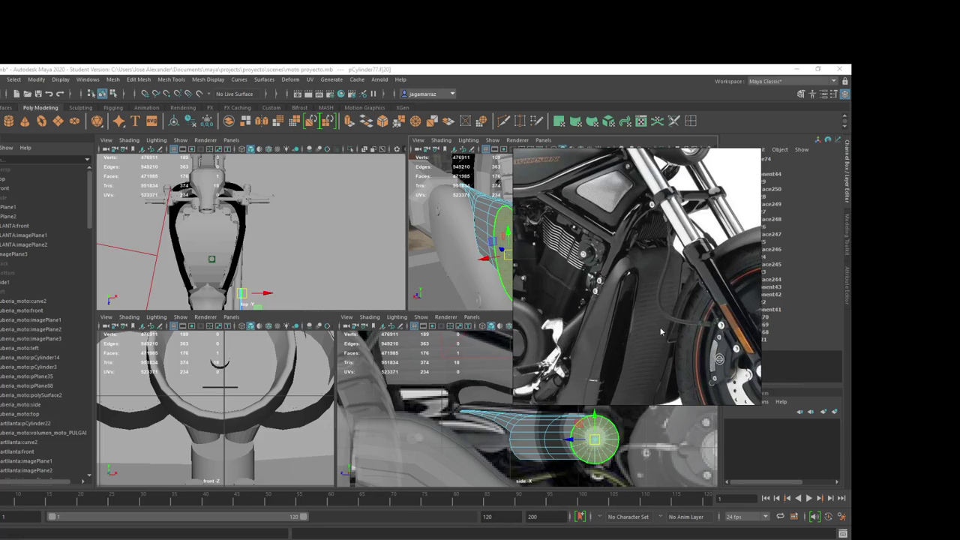
pyautogui.scroll(-2, 677, 332)
pyautogui.scroll(2, 680, 327)
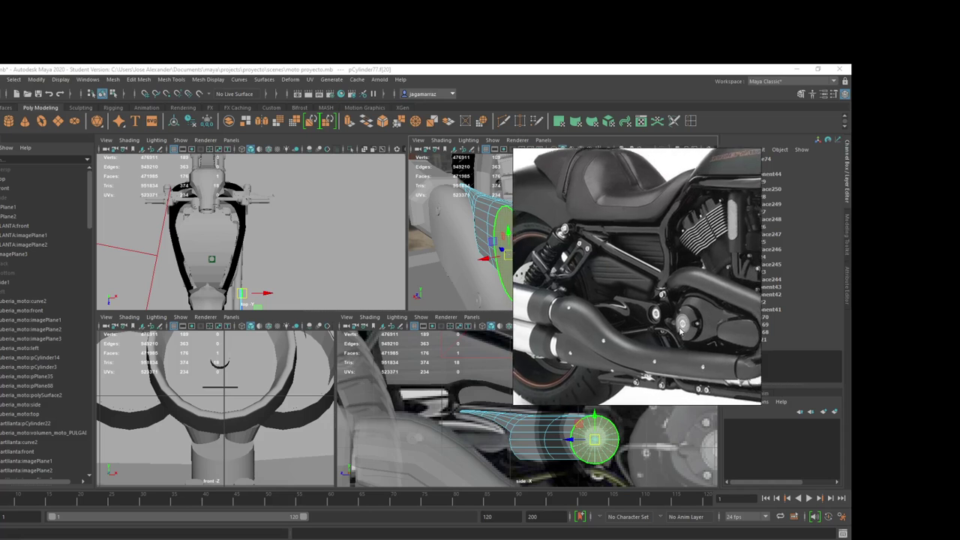
pyautogui.moveTo(680, 328)
pyautogui.mouseDown()
pyautogui.moveTo(609, 360)
pyautogui.moveTo(681, 350)
pyautogui.mouseUp()
pyautogui.scroll(3, 662, 337)
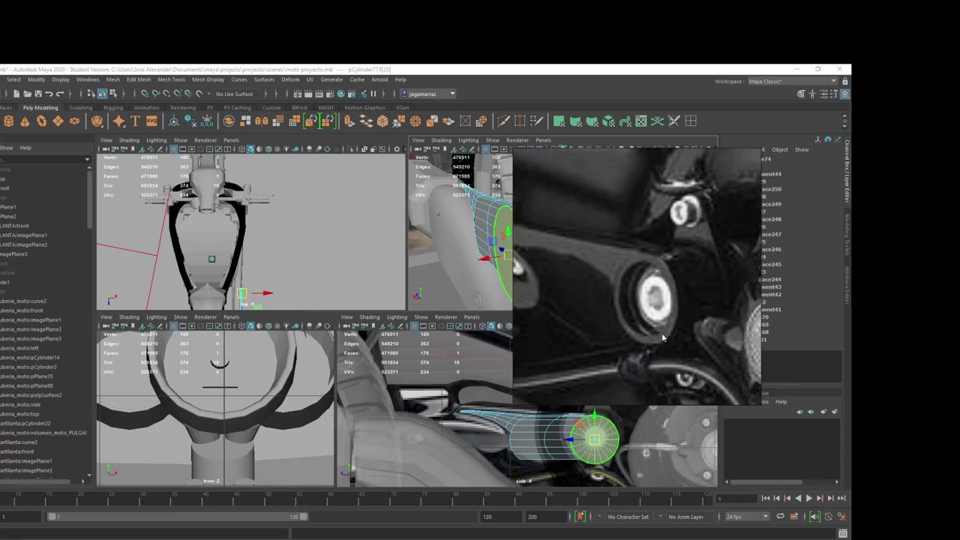
# Step: Return to the Maya viewport and drag-select the pipe's flat end cap face
pyautogui.click(499, 269)
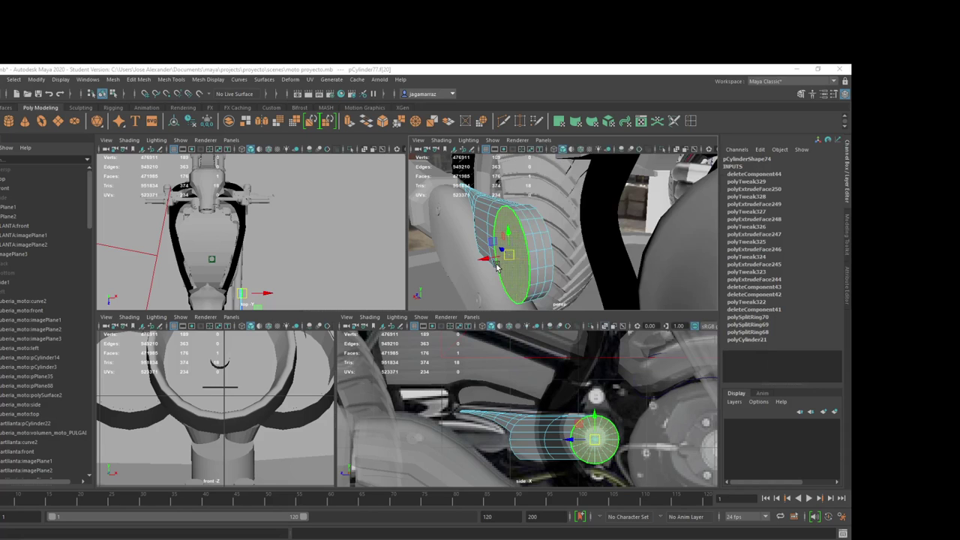
pyautogui.moveTo(499, 269)
pyautogui.keyDown('alt'); pyautogui.mouseDown()
pyautogui.moveTo(529, 263)
pyautogui.moveTo(479, 261)
pyautogui.mouseUp(); pyautogui.keyUp('alt')
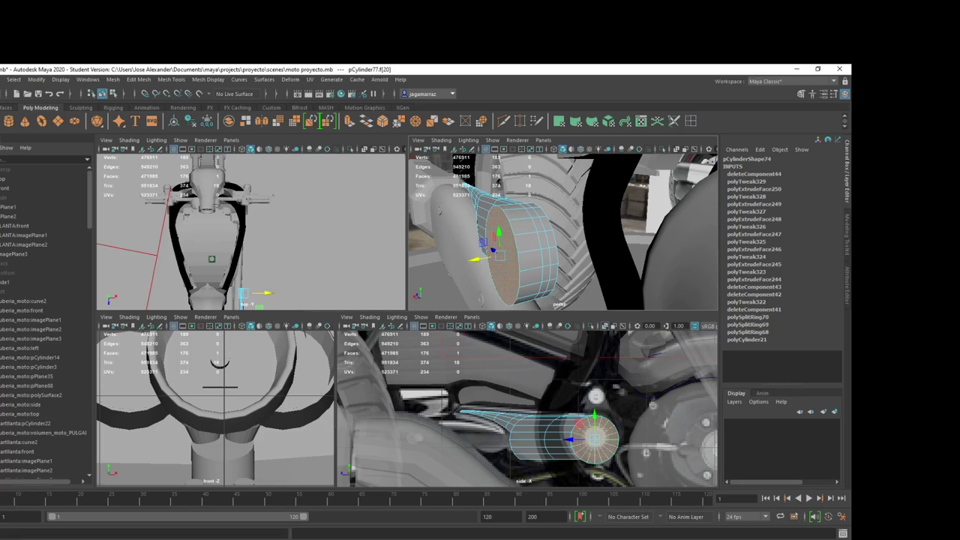
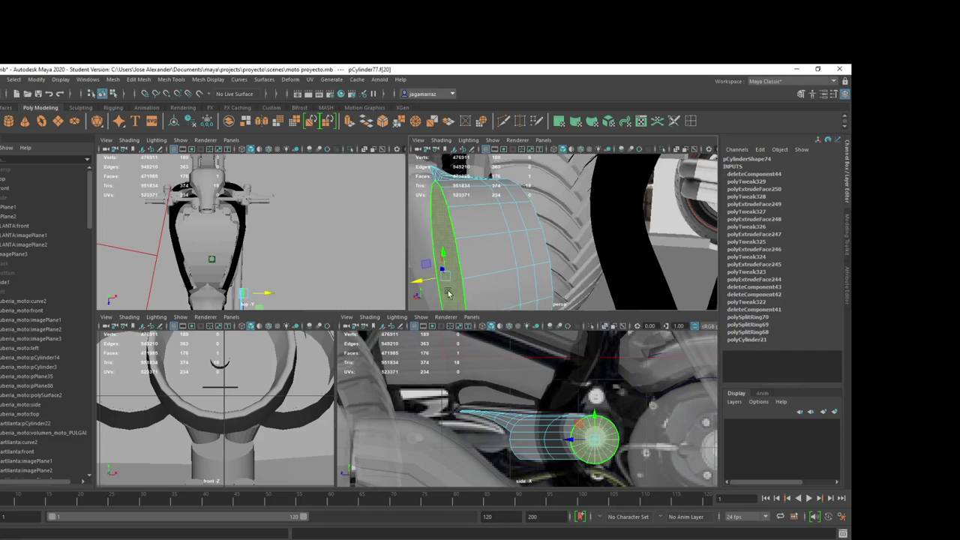
# Step: Extrude the end-cap face in world space, then start a Slaughter To Prevail song in the browser
pyautogui.hotkey('ctrl', 'e')
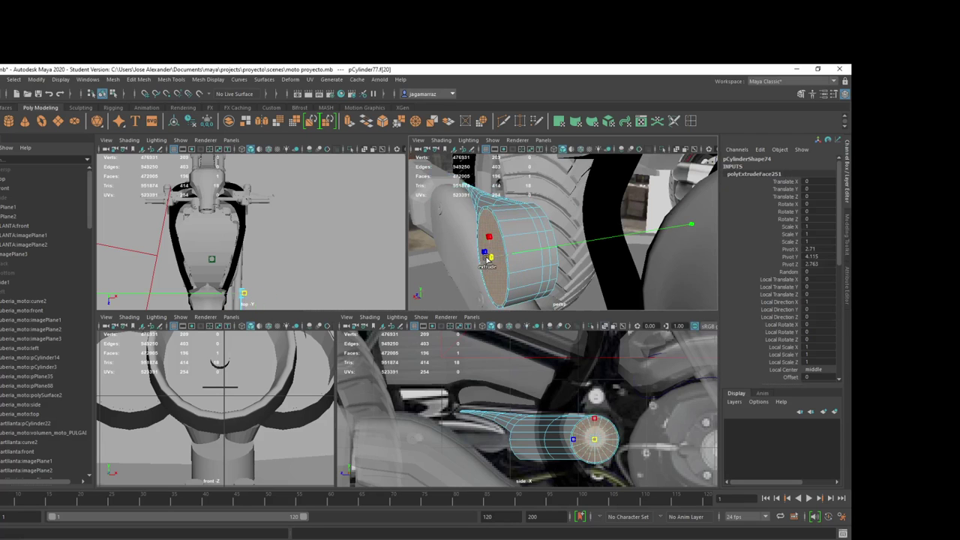
pyautogui.click(485, 255)
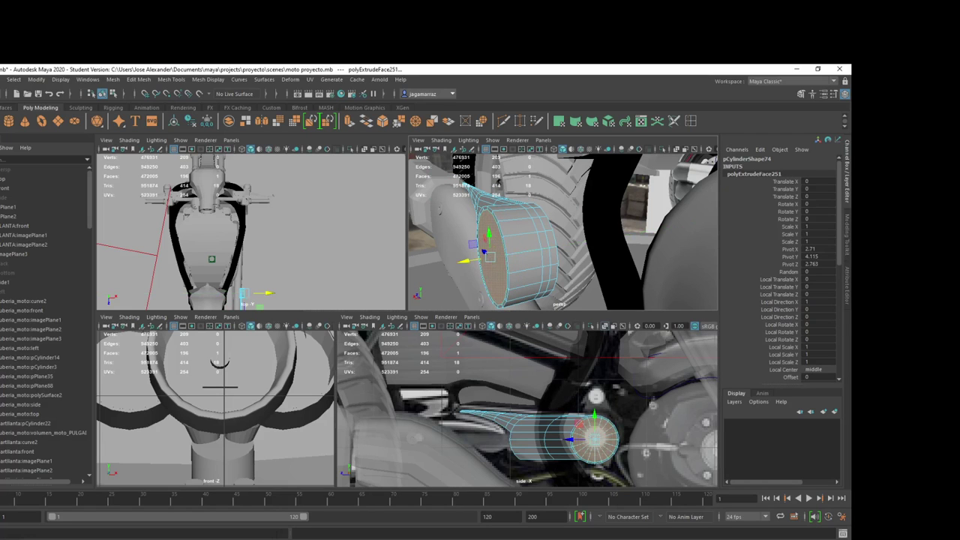
pyautogui.hotkey('alt', 'Tab')
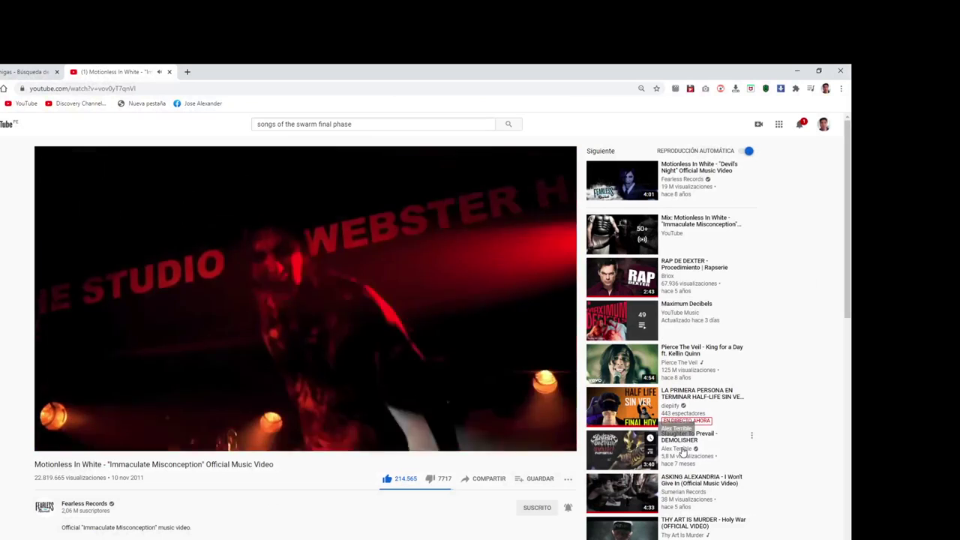
pyautogui.click(678, 453)
pyautogui.hotkey('alt', 'Tab')
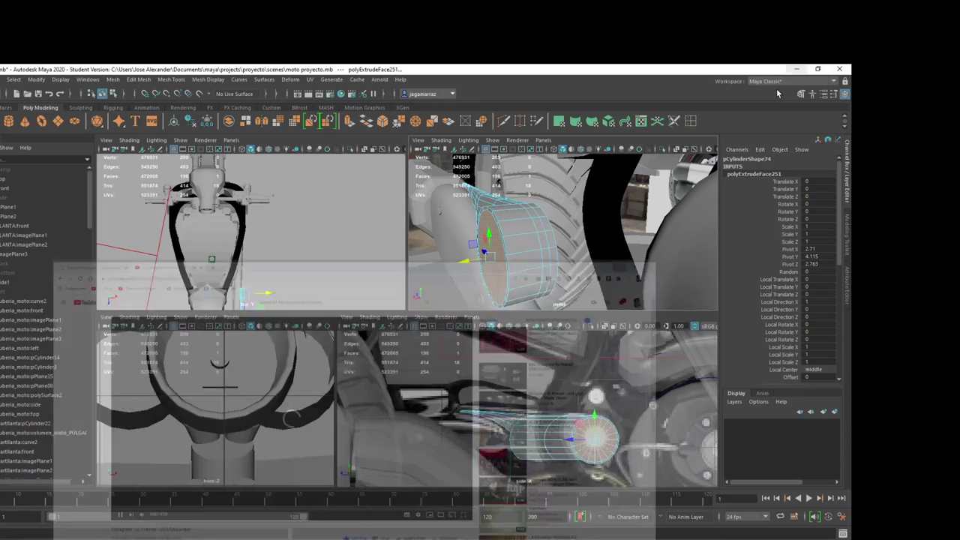
# Step: Extrude the cap face again and inset it into an inner ring
pyautogui.click(494, 272)
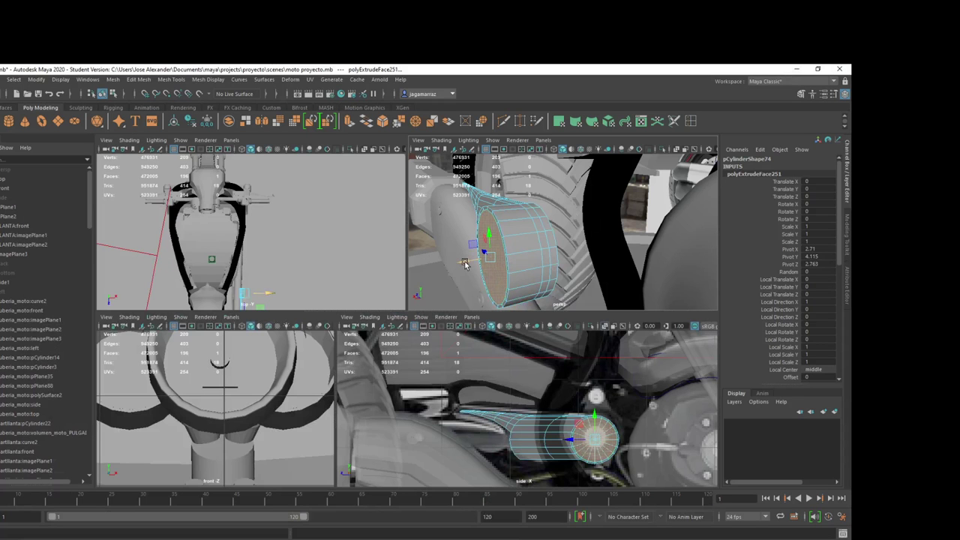
pyautogui.hotkey('ctrl', 'e')
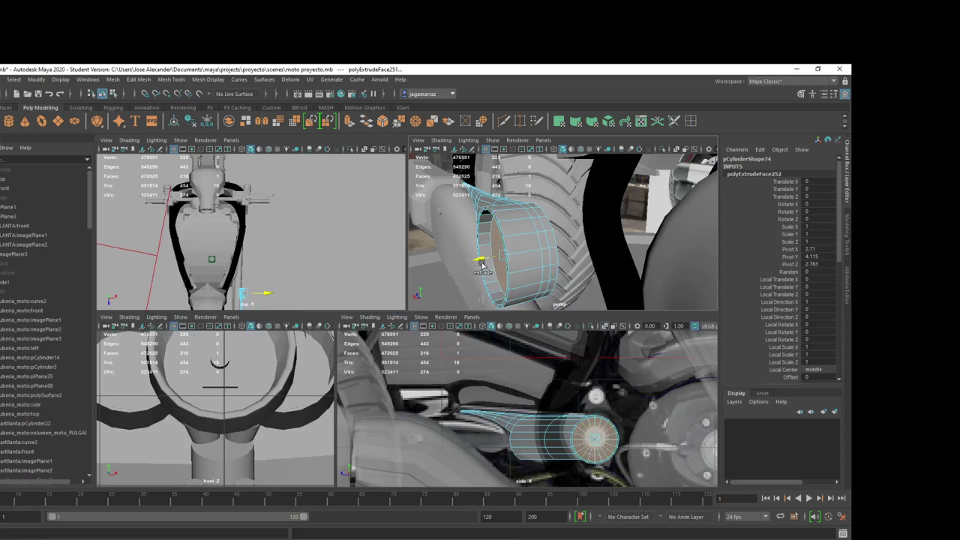
pyautogui.keyDown('alt'); pyautogui.moveTo(496, 271); pyautogui.dragTo(548, 270); pyautogui.keyUp('alt')
pyautogui.click(495, 255)
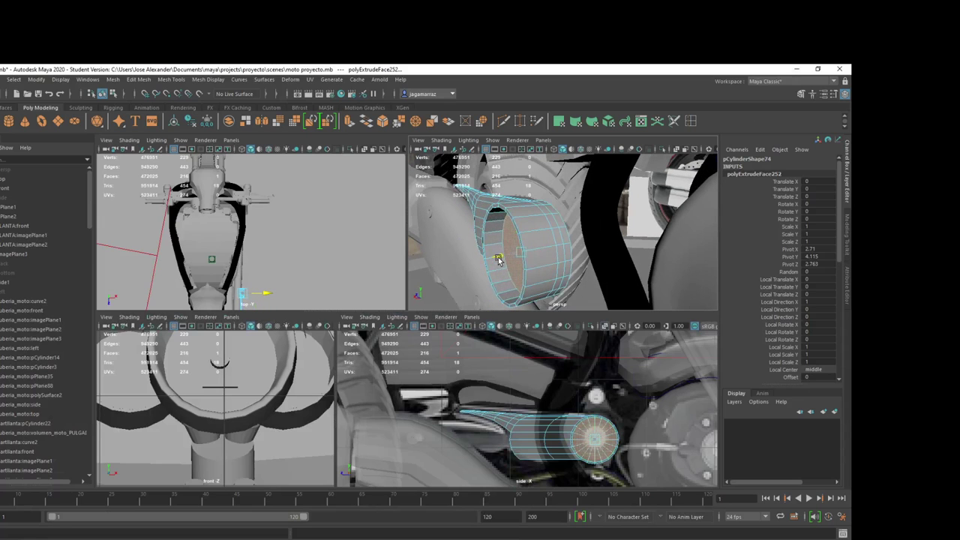
pyautogui.keyDown('alt'); pyautogui.moveTo(488, 263); pyautogui.dragTo(517, 257); pyautogui.keyUp('alt')
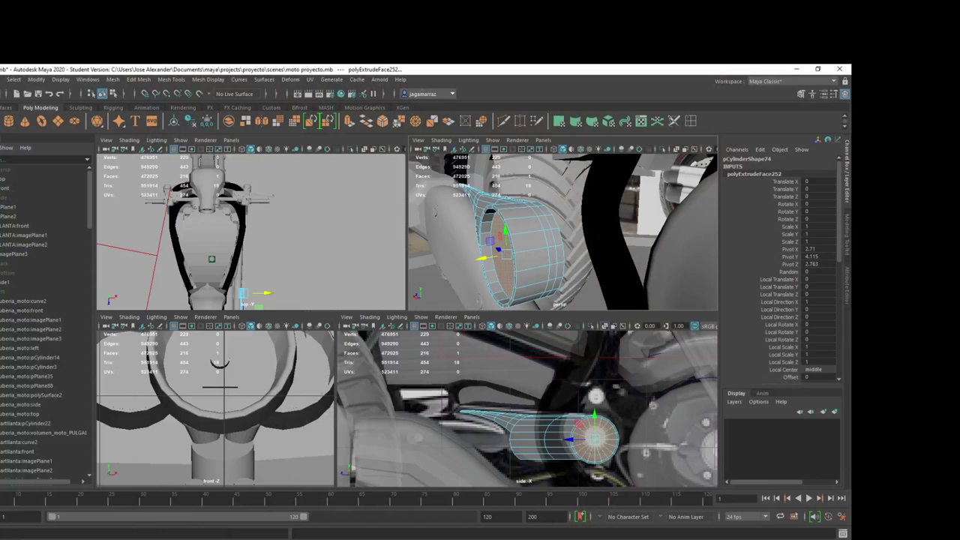
# Step: Check the reference photo, reposition the cap face and extrude it once more in world space
pyautogui.hotkey('alt', 'Tab')
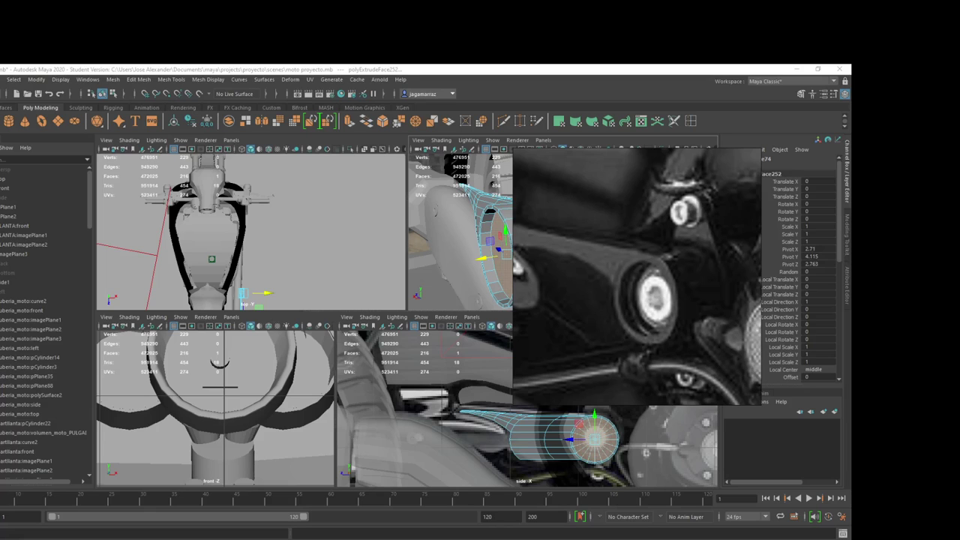
pyautogui.hotkey('alt', 'Tab')
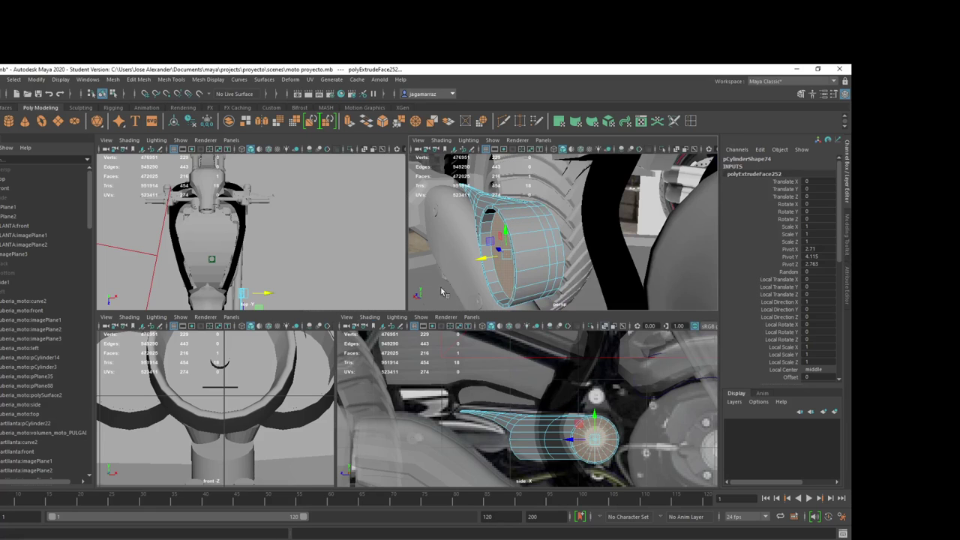
pyautogui.moveTo(486, 260); pyautogui.dragTo(489, 259)
pyautogui.click(493, 258)
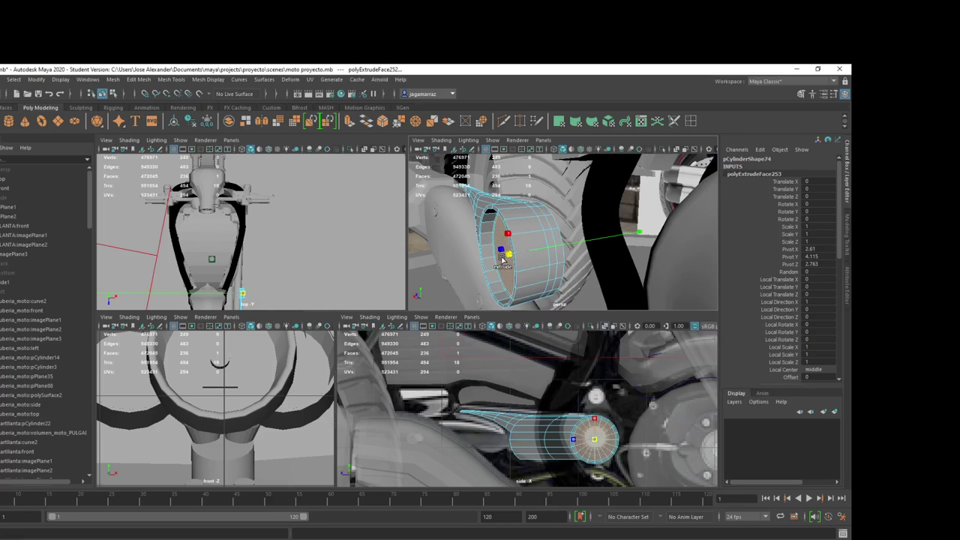
pyautogui.click(502, 260)
pyautogui.hotkey('ctrl', 'e')
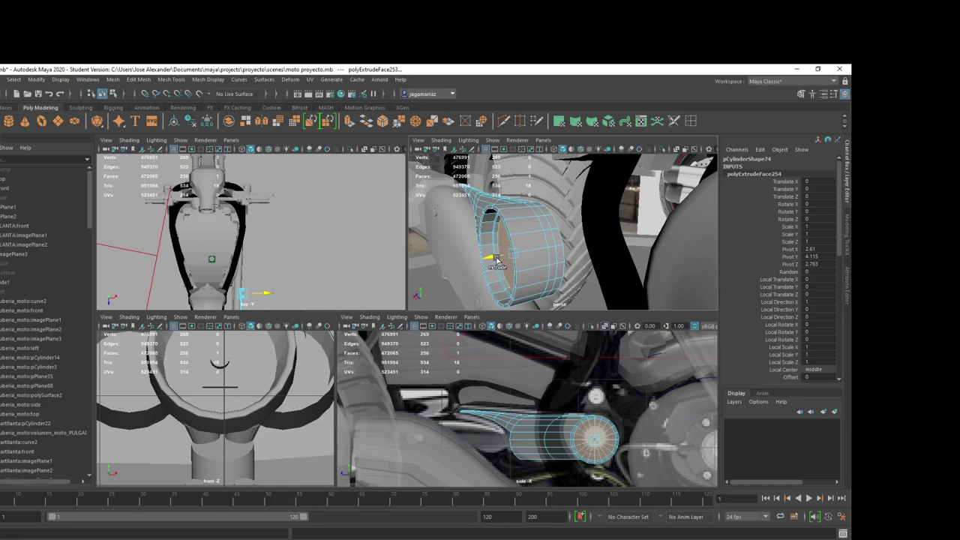
pyautogui.click(496, 259)
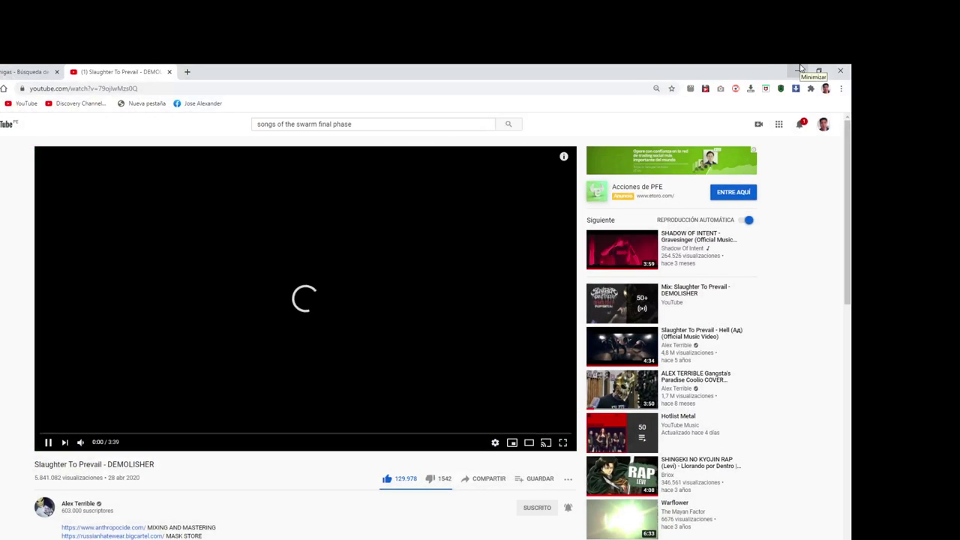
# Step: Zoom in on the cylinder's end cap, select a cap face and check the reference photo
pyautogui.click(801, 67)
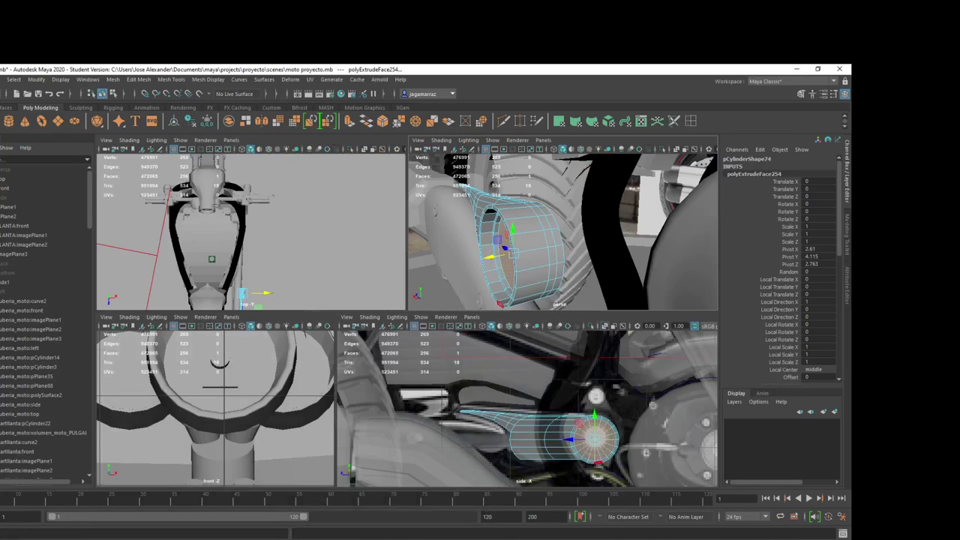
pyautogui.scroll(5, 496, 265)
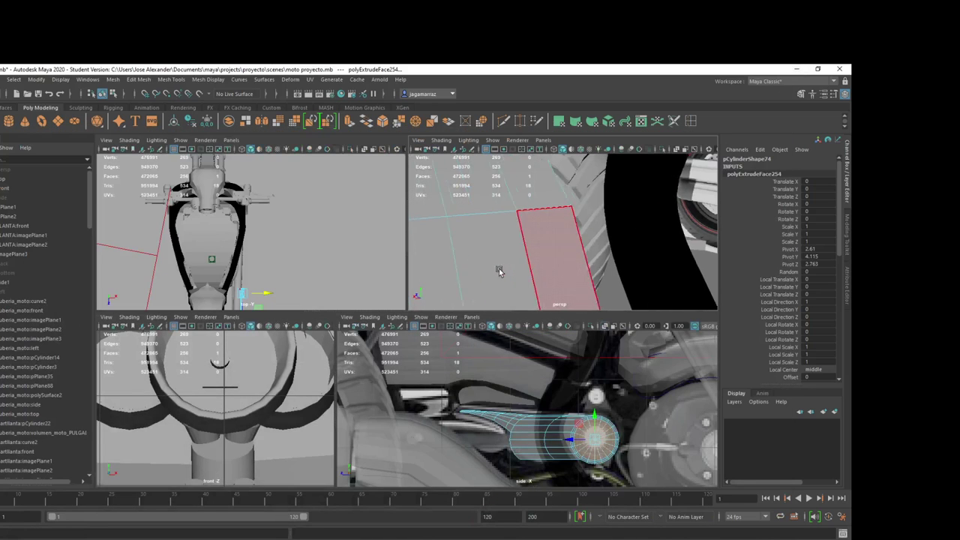
pyautogui.moveTo(497, 267)
pyautogui.keyDown('alt'); pyautogui.mouseDown(button='middle')
pyautogui.moveTo(563, 257)
pyautogui.moveTo(556, 268)
pyautogui.mouseUp(button='middle'); pyautogui.keyUp('alt')
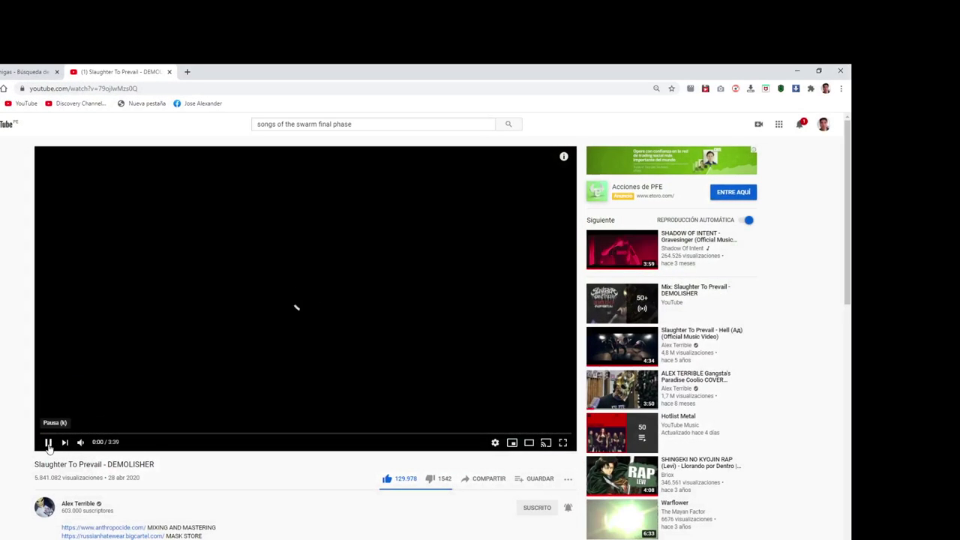
pyautogui.click(796, 70)
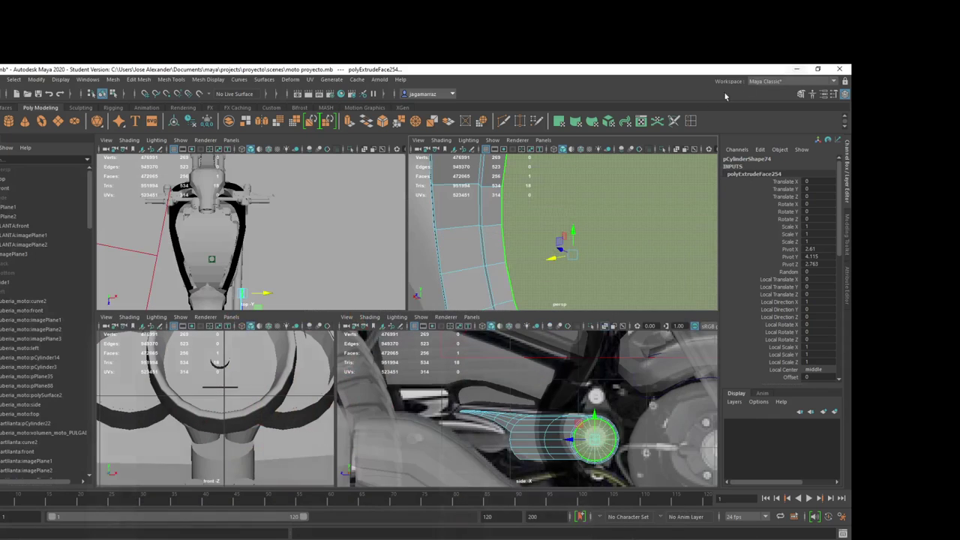
pyautogui.click(486, 295)
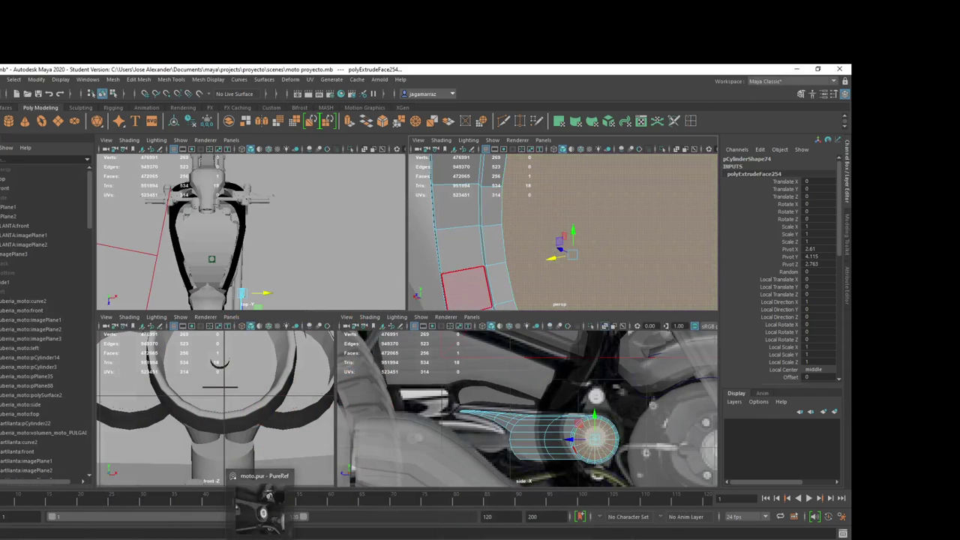
pyautogui.click(261, 502)
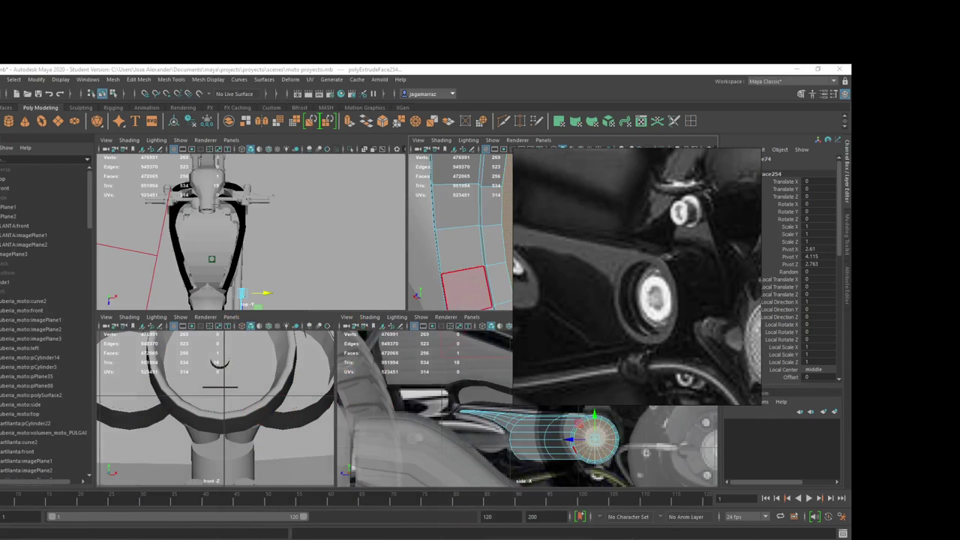
pyautogui.click(595, 268)
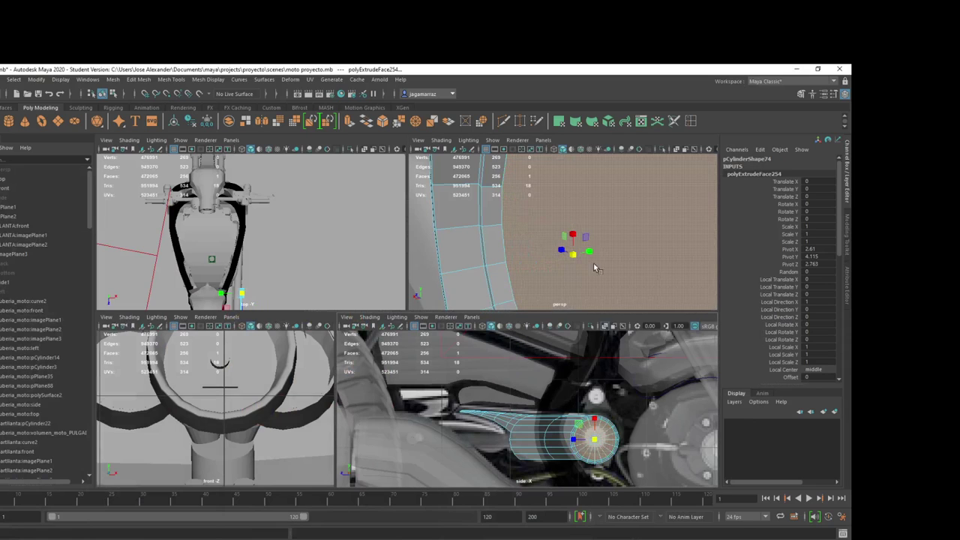
# Step: Extrude the cap face twice more, insetting each new ring inward
pyautogui.keyDown('shift'); pyautogui.moveTo(574, 253); pyautogui.dragTo(576, 257); pyautogui.keyUp('shift')
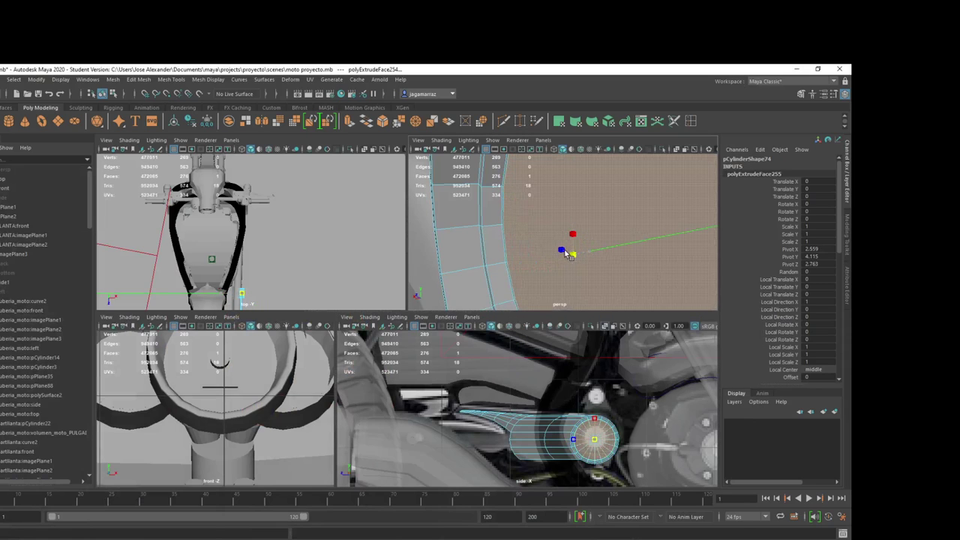
pyautogui.moveTo(556, 259)
pyautogui.mouseDown()
pyautogui.moveTo(538, 261)
pyautogui.moveTo(492, 240)
pyautogui.mouseUp()
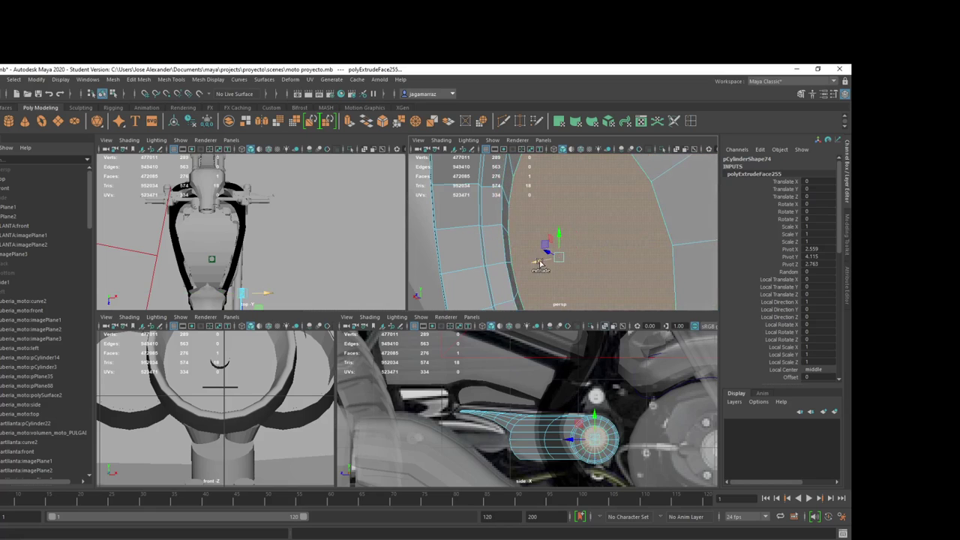
pyautogui.hotkey('ctrl', 'e')
pyautogui.moveTo(527, 255); pyautogui.dragTo(480, 225)
pyautogui.hotkey('ctrl', 'e')
# Step: Undo stray edits, then move the cap face along its axis and shrink it to a small centre disc
pyautogui.scroll(-3, 526, 240)
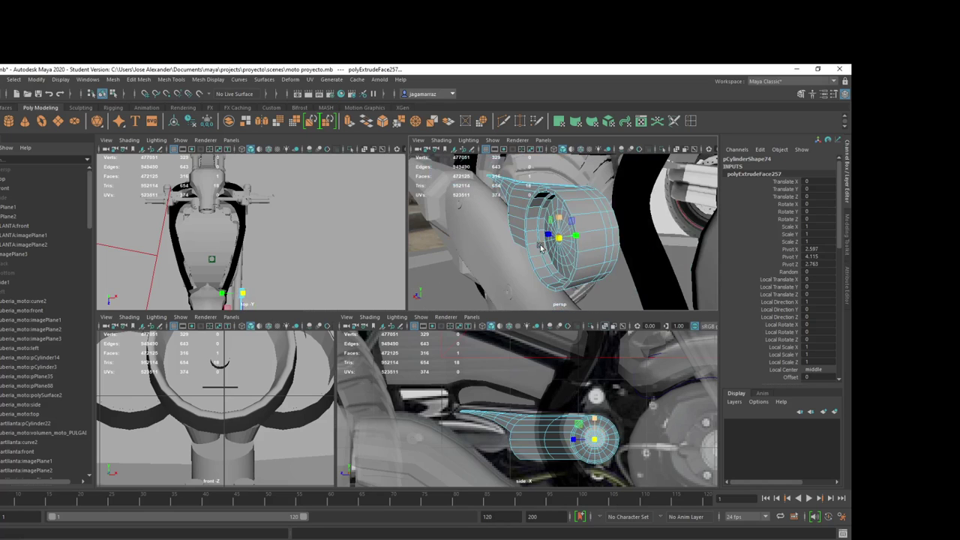
pyautogui.keyDown('alt'); pyautogui.moveTo(551, 248); pyautogui.dragTo(561, 250); pyautogui.keyUp('alt')
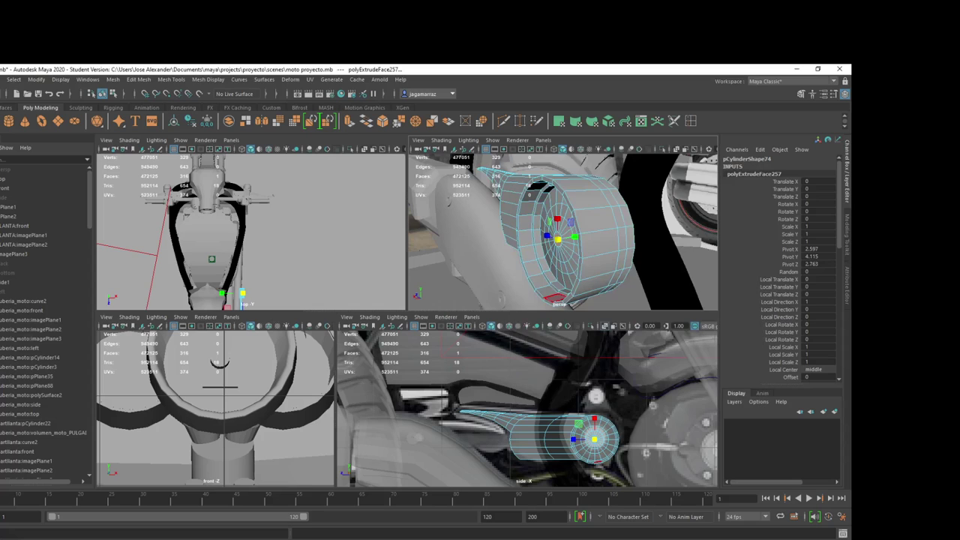
pyautogui.press('f')
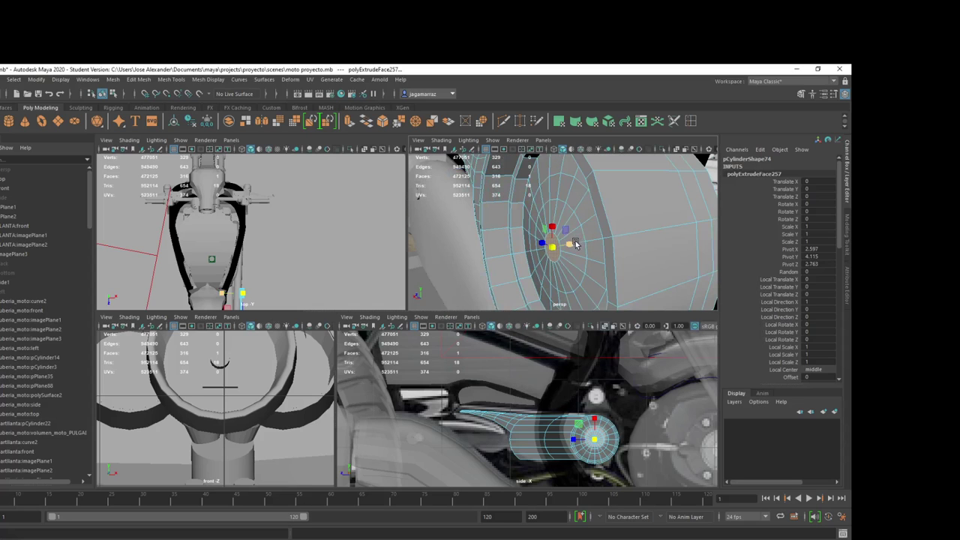
pyautogui.hotkey('ctrl', 'z')
pyautogui.hotkey('ctrl', 'z')
pyautogui.hotkey('ctrl', 'z')
pyautogui.press('w')
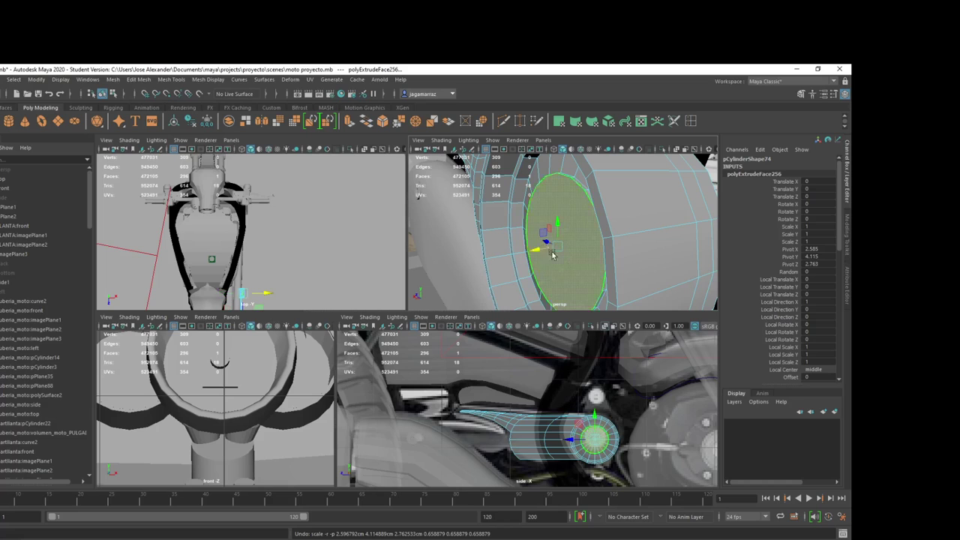
pyautogui.hotkey('ctrl', 'z')
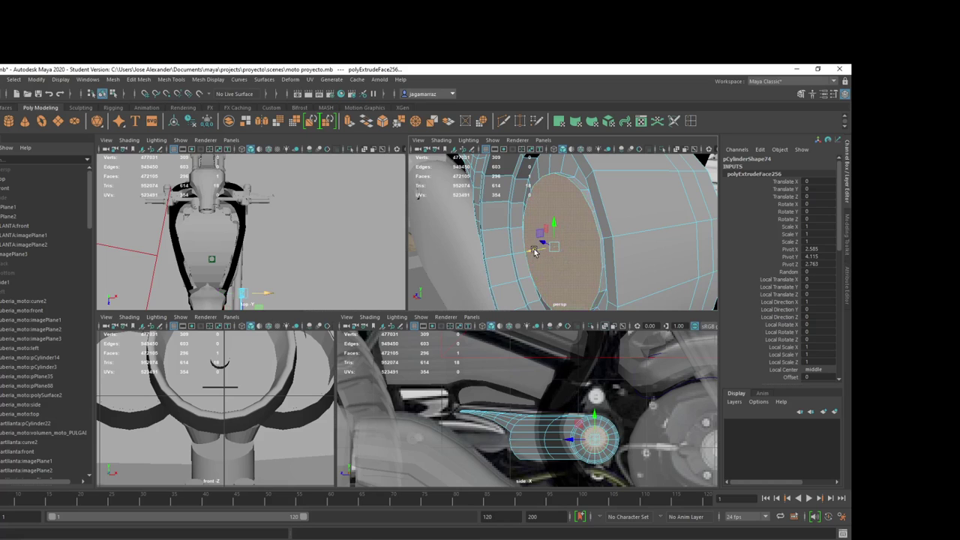
pyautogui.moveTo(535, 257)
pyautogui.mouseDown()
pyautogui.moveTo(522, 256)
pyautogui.moveTo(498, 216)
pyautogui.moveTo(470, 201)
pyautogui.mouseUp()
pyautogui.press('r')
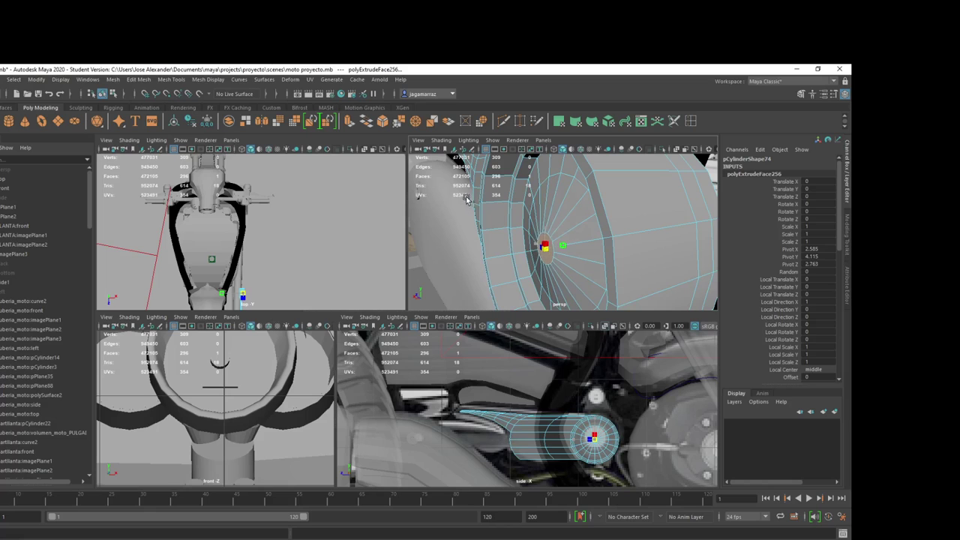
pyautogui.press('w')
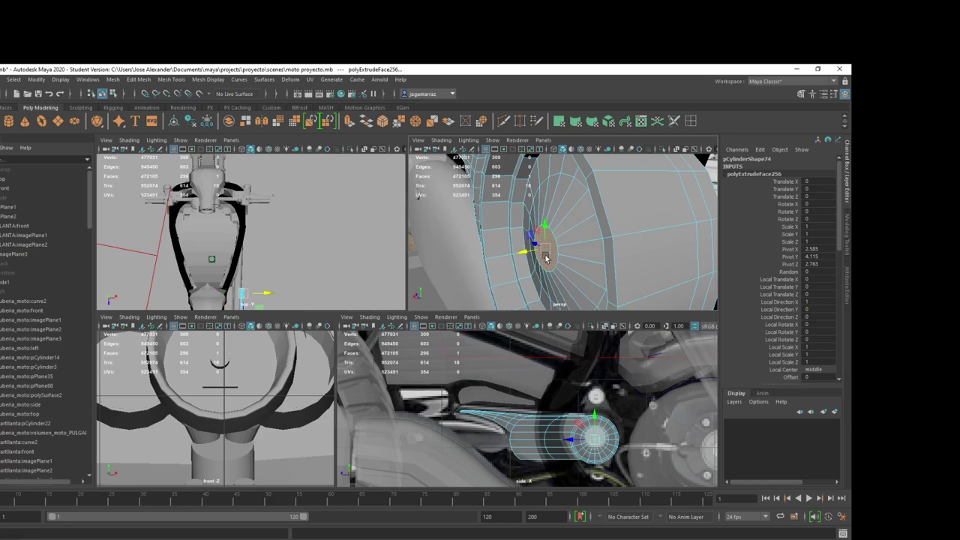
# Step: Extrude the small centre face to form the hole detail
pyautogui.hotkey('ctrl', 'e')
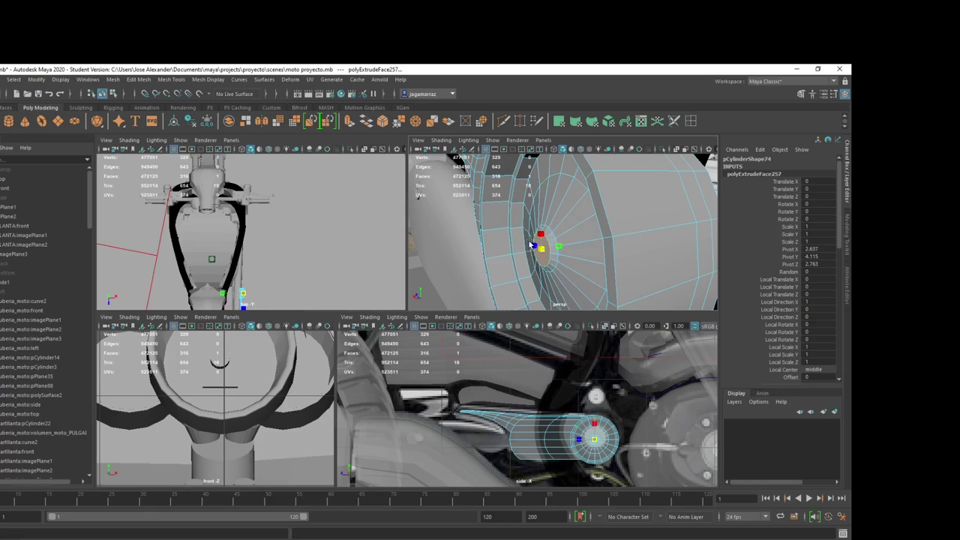
pyautogui.rightClick(551, 234)
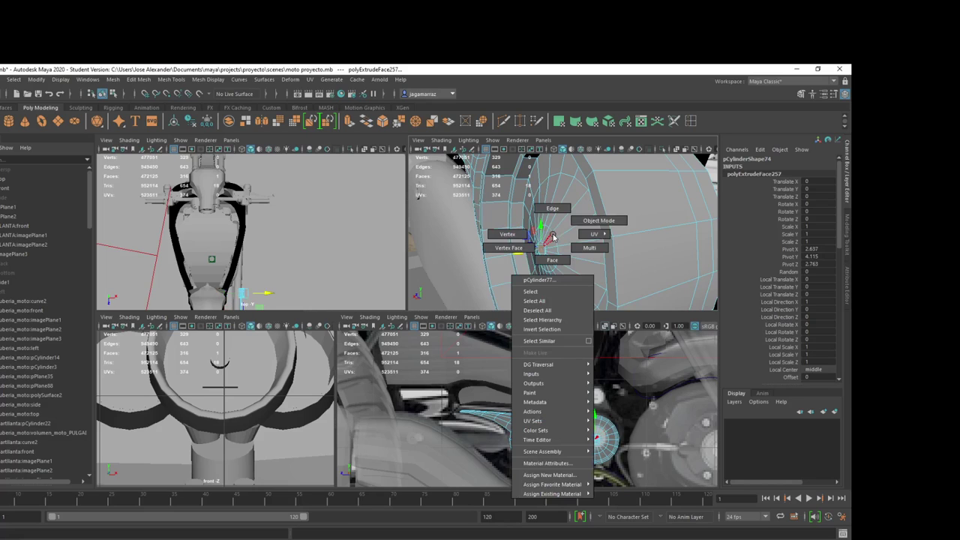
pyautogui.click(552, 238)
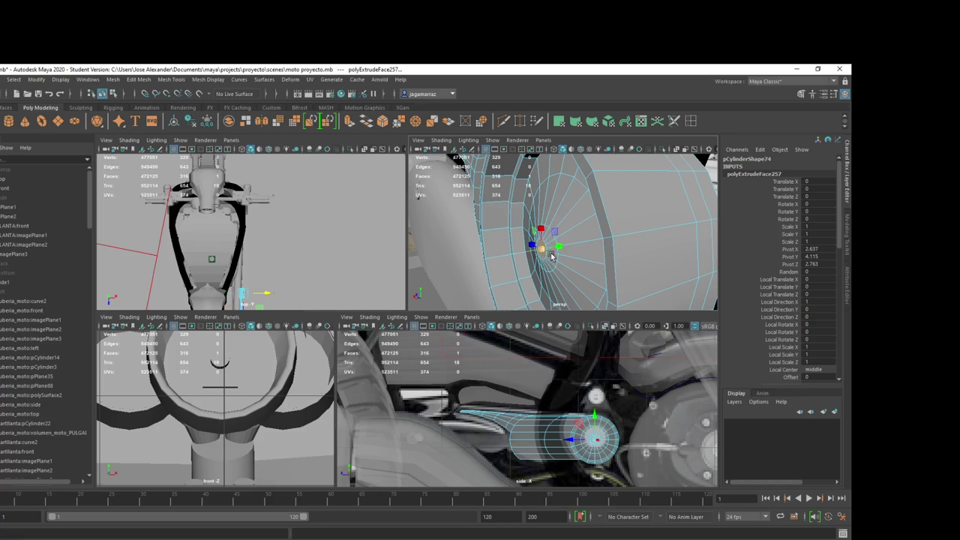
pyautogui.scroll(-3, 550, 258)
pyautogui.scroll(-3, 552, 263)
pyautogui.click(472, 236)
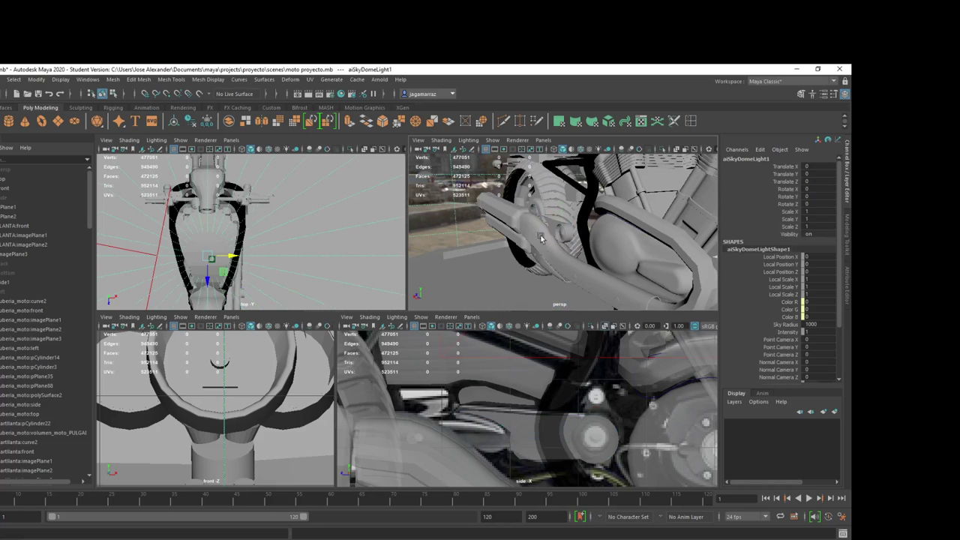
pyautogui.moveTo(472, 236)
pyautogui.keyDown('alt'); pyautogui.mouseDown()
pyautogui.moveTo(577, 239)
pyautogui.moveTo(570, 246)
pyautogui.moveTo(584, 254)
pyautogui.moveTo(618, 242)
pyautogui.moveTo(691, 252)
pyautogui.mouseUp(); pyautogui.keyUp('alt')
pyautogui.moveTo(716, 264)
pyautogui.keyDown('alt'); pyautogui.mouseDown()
pyautogui.moveTo(732, 258)
pyautogui.moveTo(735, 279)
pyautogui.moveTo(669, 296)
pyautogui.moveTo(545, 264)
pyautogui.moveTo(657, 249)
pyautogui.moveTo(664, 236)
pyautogui.moveTo(605, 231)
pyautogui.moveTo(569, 238)
pyautogui.moveTo(564, 248)
pyautogui.mouseUp(); pyautogui.keyUp('alt')
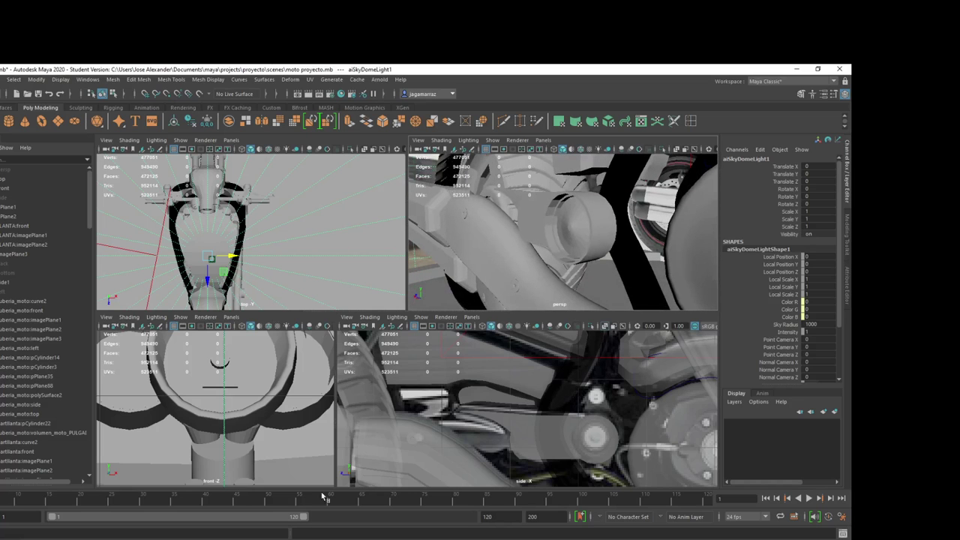
pyautogui.hotkey('alt', 'Tab')
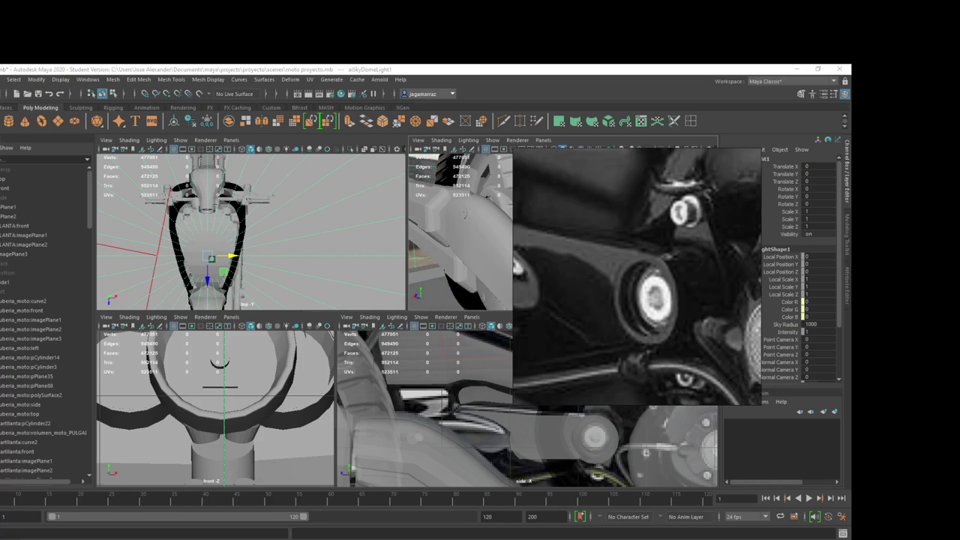
pyautogui.scroll(-3, 610, 300)
pyautogui.scroll(-2, 661, 279)
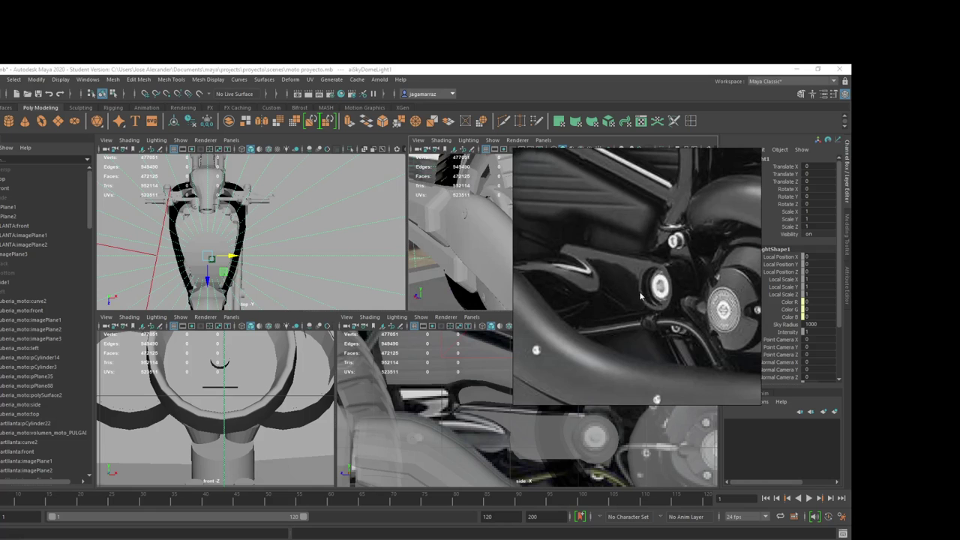
pyautogui.scroll(2, 640, 292)
pyautogui.scroll(-3, 637, 289)
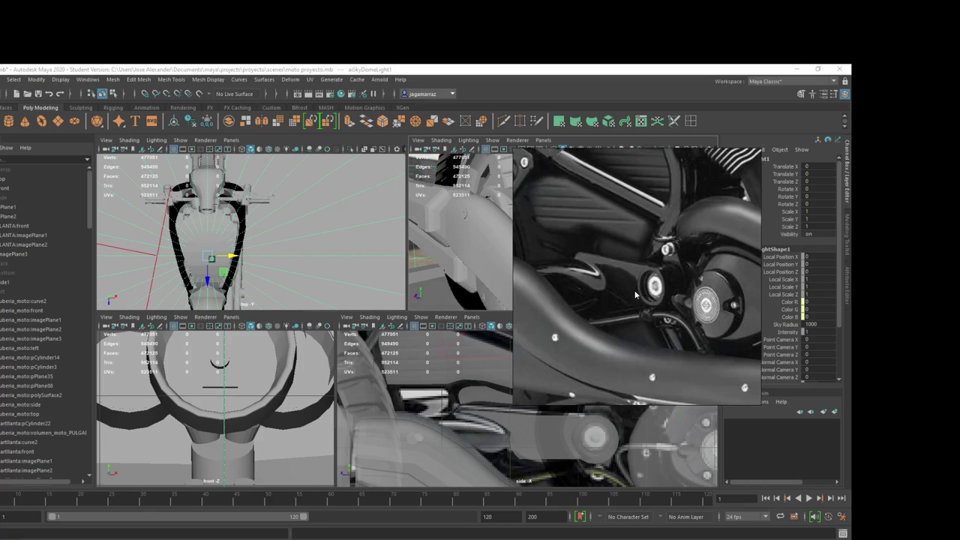
pyautogui.scroll(2, 635, 294)
pyautogui.moveTo(610, 293); pyautogui.dragTo(658, 328)
pyautogui.scroll(-2, 658, 327)
pyautogui.scroll(-2, 649, 322)
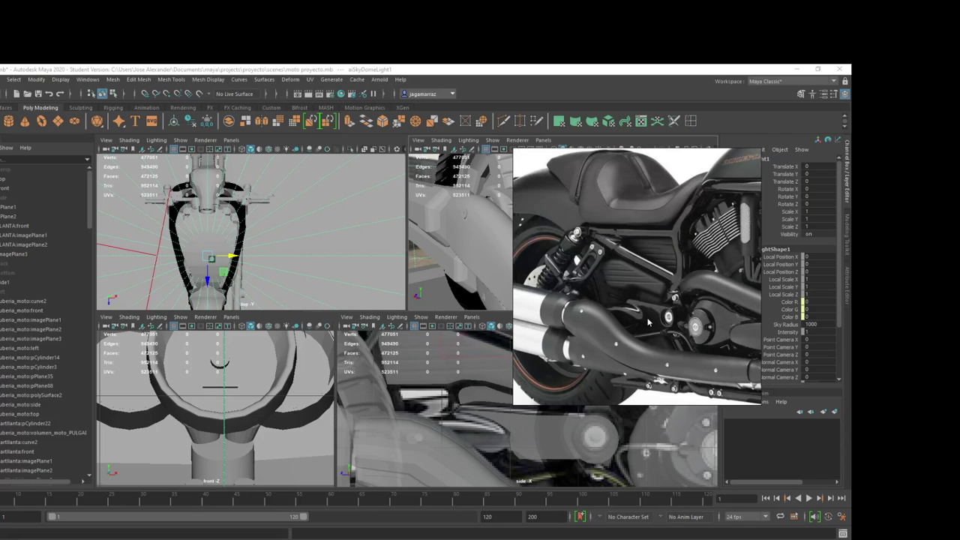
pyautogui.scroll(3, 647, 322)
pyautogui.scroll(-1, 647, 323)
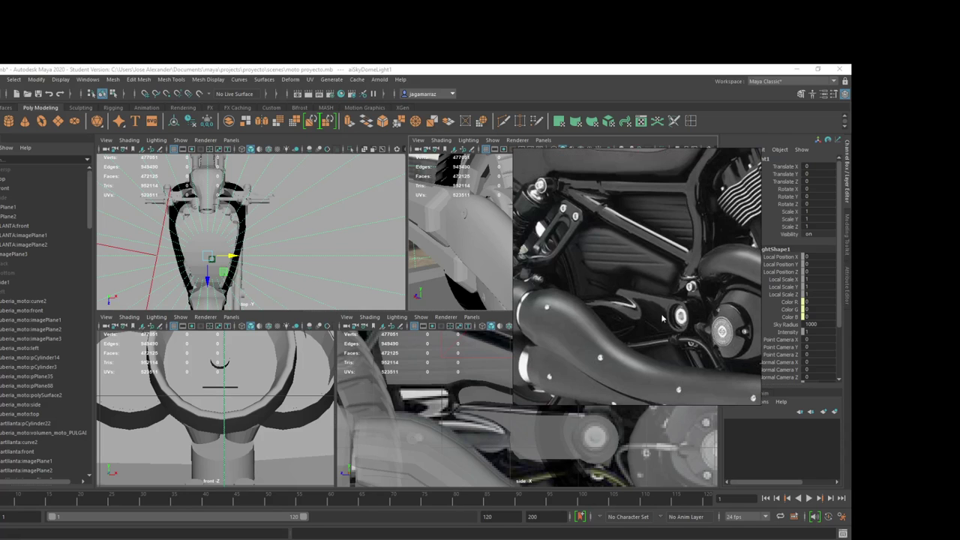
pyautogui.moveTo(662, 319); pyautogui.dragTo(688, 308)
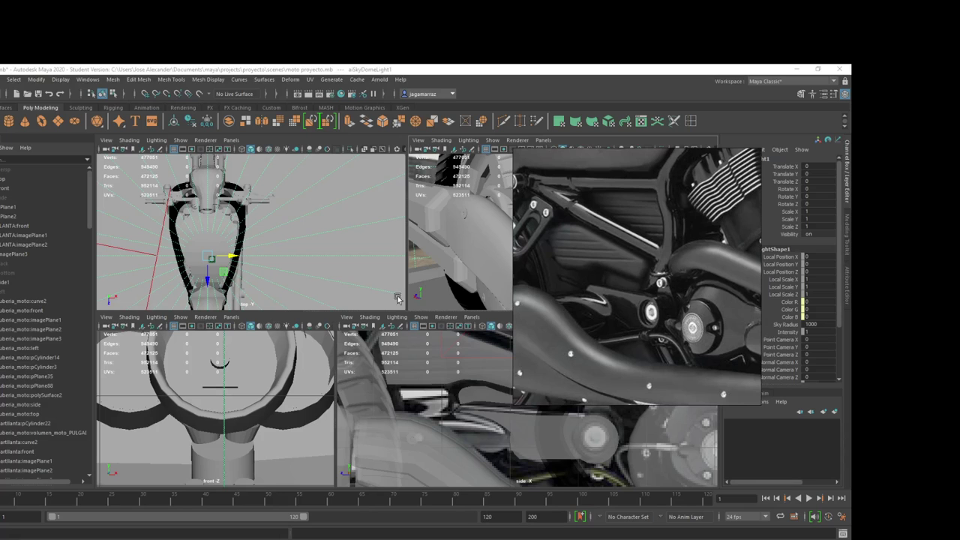
pyautogui.scroll(-2, 524, 437)
pyautogui.scroll(-2, 568, 430)
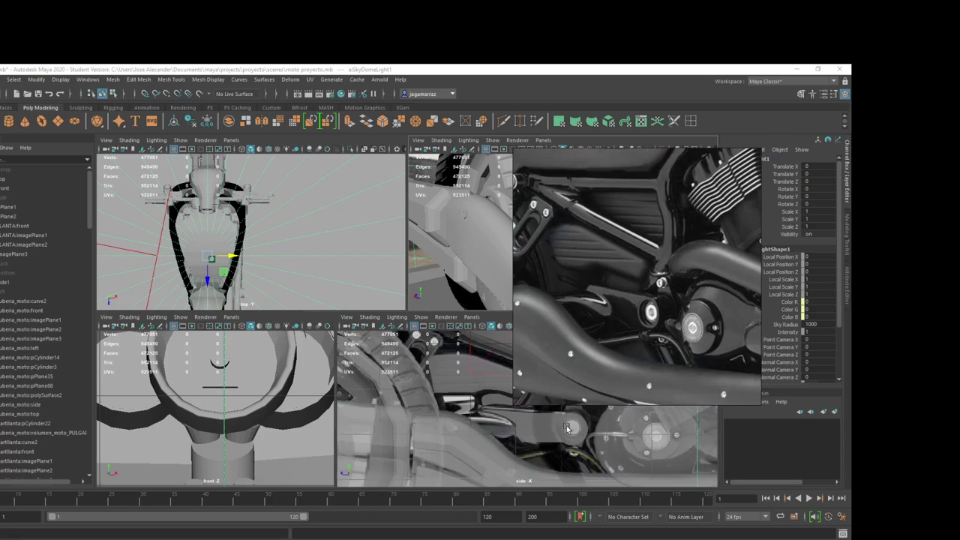
pyautogui.click(566, 432)
pyautogui.scroll(-2, 588, 420)
pyautogui.scroll(-2, 586, 421)
pyautogui.scroll(-2, 586, 423)
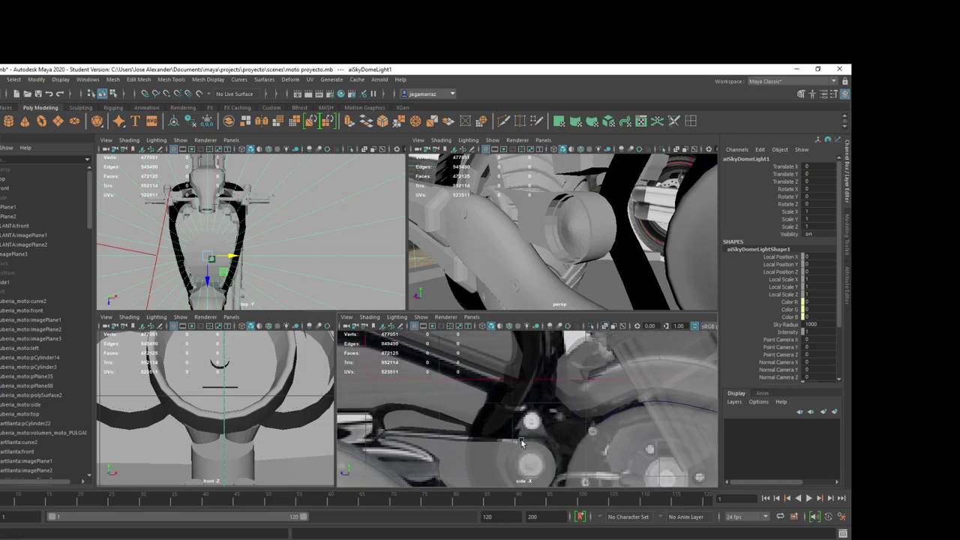
pyautogui.scroll(-3, 555, 424)
pyautogui.scroll(2, 515, 426)
pyautogui.scroll(3, 514, 426)
pyautogui.scroll(-1, 513, 427)
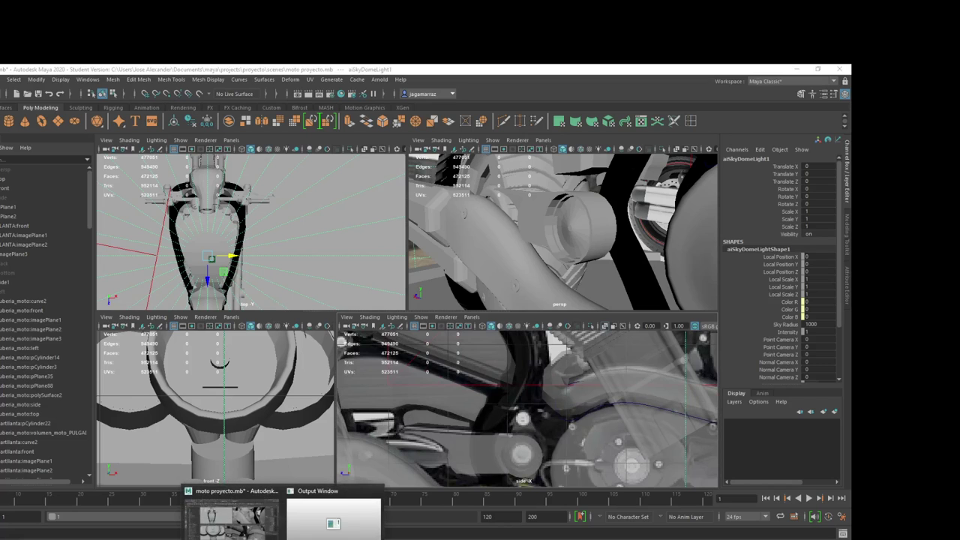
pyautogui.click(342, 518)
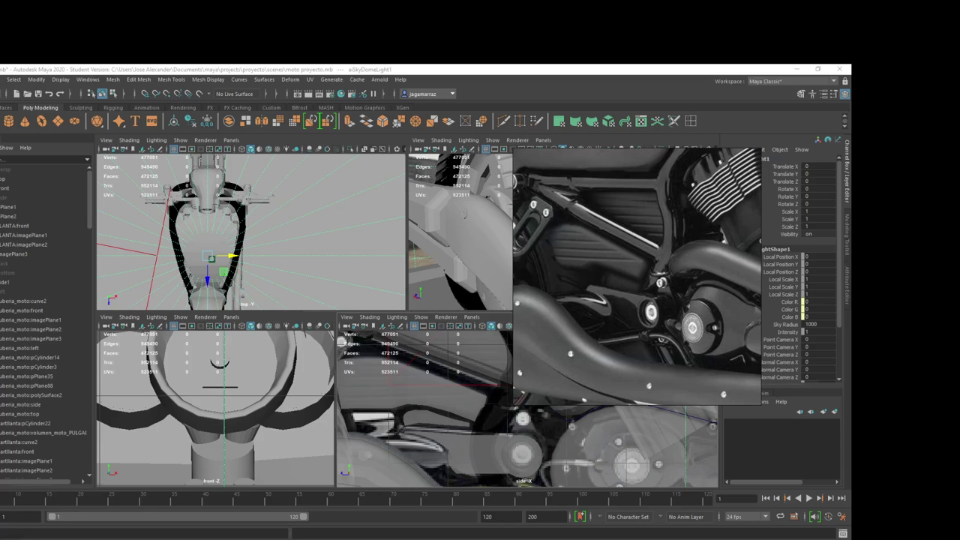
pyautogui.hotkey('alt', 'Tab')
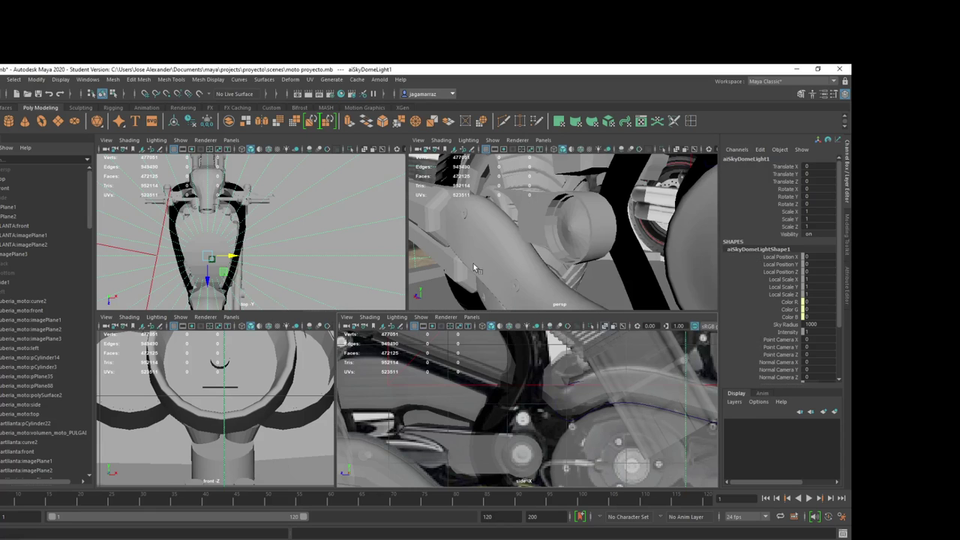
pyautogui.moveTo(473, 263)
pyautogui.keyDown('alt'); pyautogui.mouseDown()
pyautogui.moveTo(587, 237)
pyautogui.moveTo(547, 270)
pyautogui.moveTo(606, 268)
pyautogui.moveTo(589, 268)
pyautogui.moveTo(597, 295)
pyautogui.moveTo(620, 294)
pyautogui.mouseUp(); pyautogui.keyUp('alt')
pyautogui.click(527, 284)
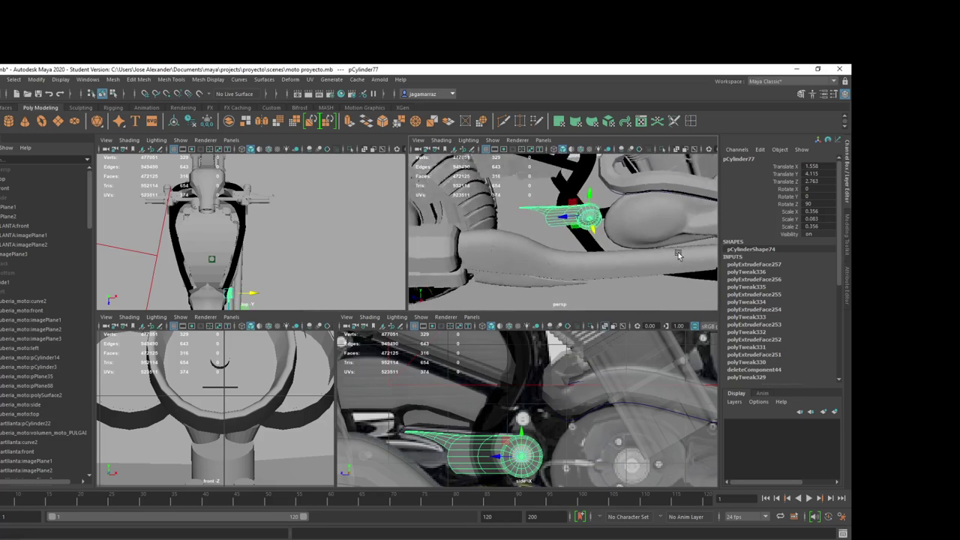
pyautogui.click(306, 539)
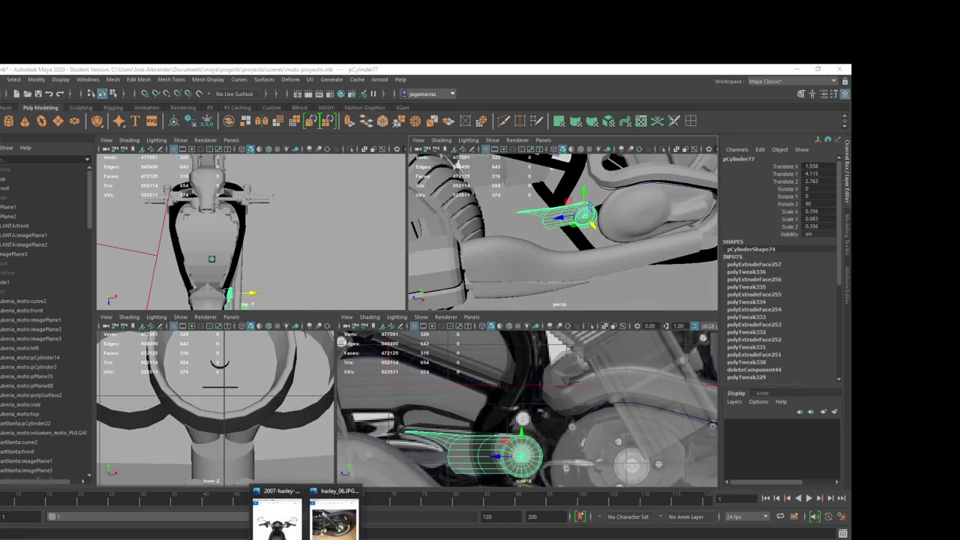
pyautogui.click(334, 518)
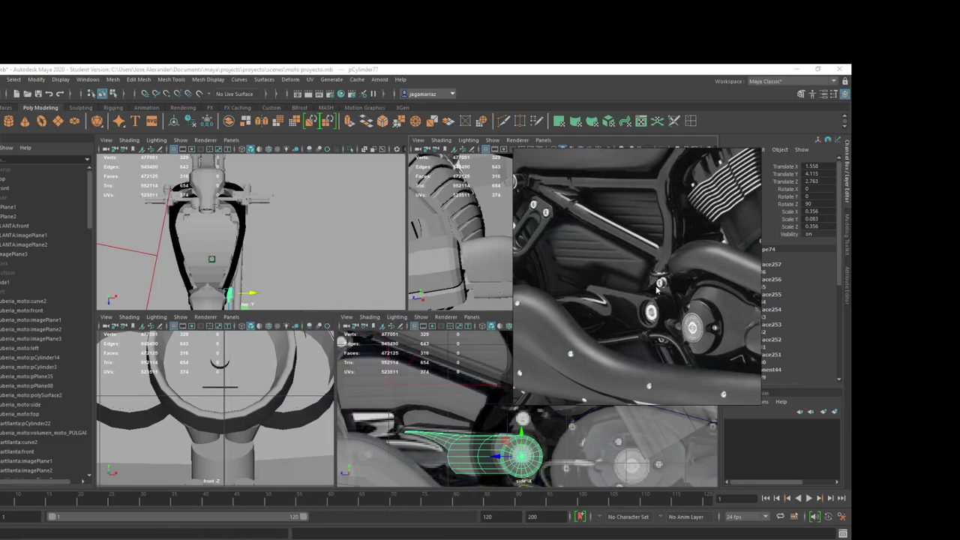
pyautogui.click(499, 253)
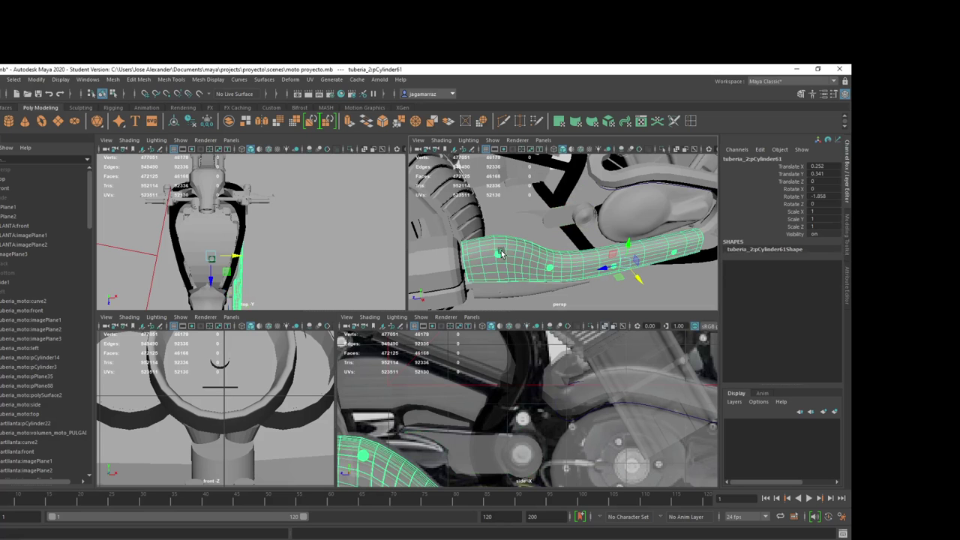
pyautogui.click(583, 215)
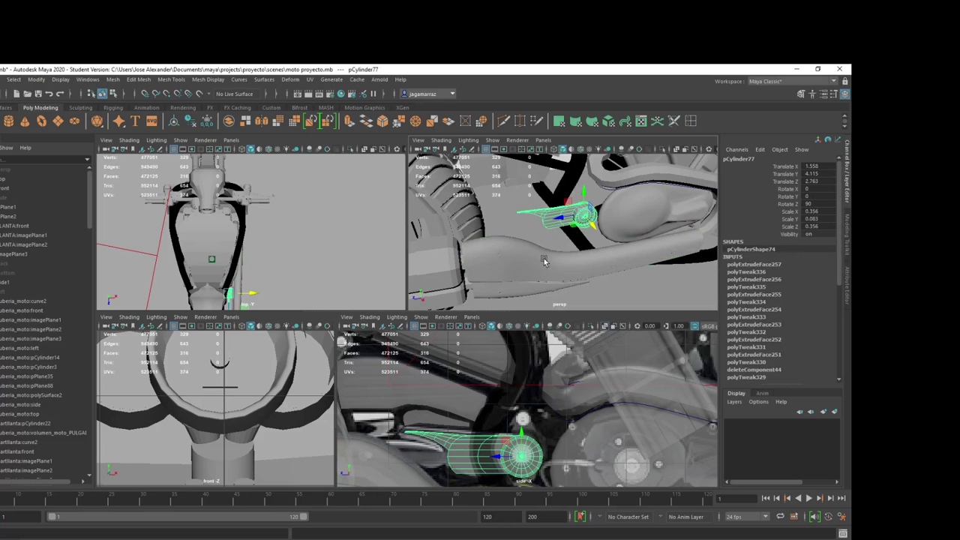
# Step: Rewind the DEMOLISHER video to 1:53 and minimize Chrome to return to Maya
pyautogui.hotkey('alt', 'Tab')
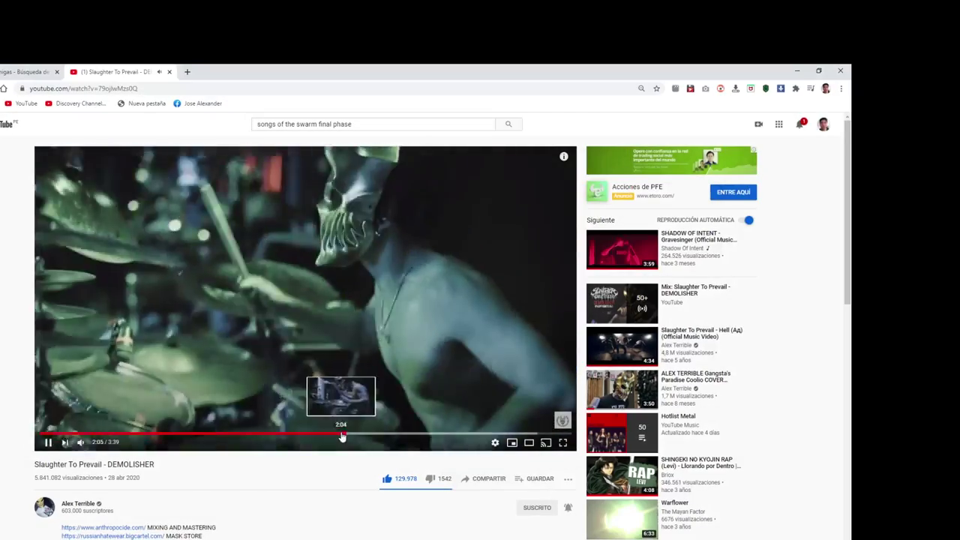
pyautogui.click(327, 437)
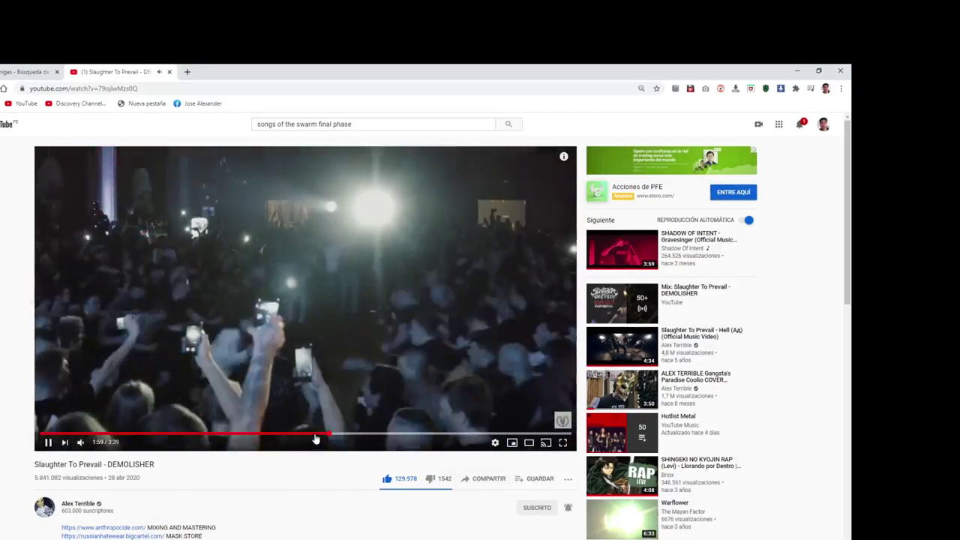
pyautogui.click(312, 437)
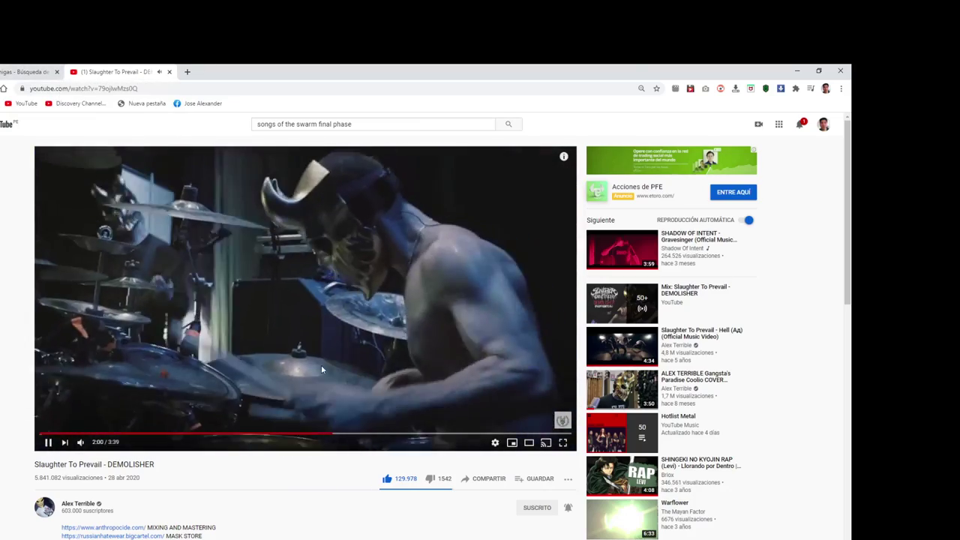
pyautogui.click(800, 70)
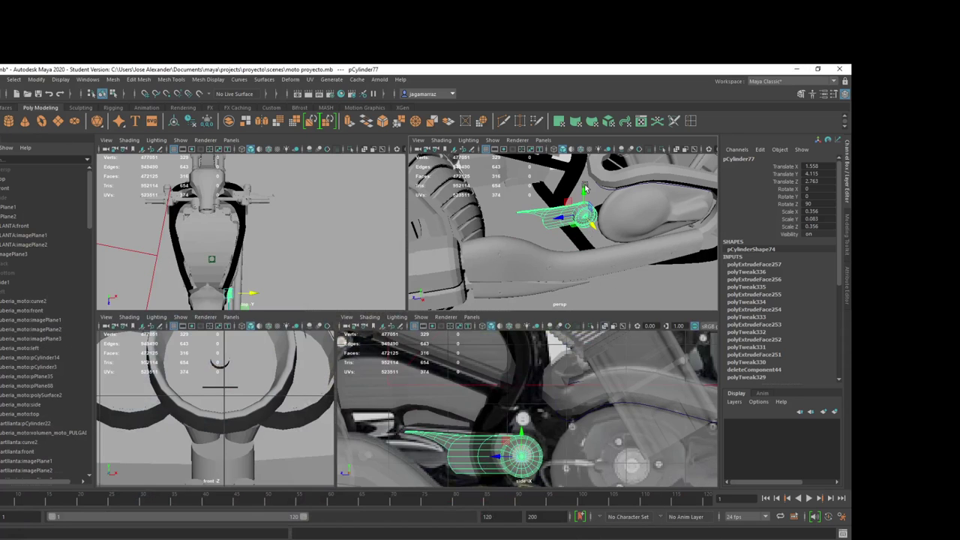
# Step: Orbit to the small cylinder, create a polygon cube and raise it to engine height
pyautogui.keyDown('alt'); pyautogui.moveTo(585, 190); pyautogui.dragTo(561, 235); pyautogui.keyUp('alt')
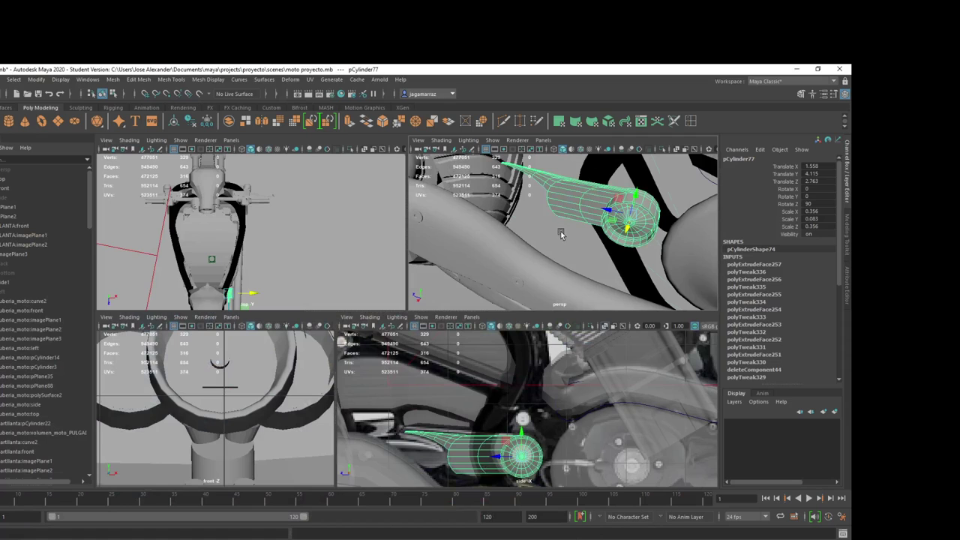
pyautogui.click(627, 208)
pyautogui.keyDown('alt'); pyautogui.moveTo(628, 207); pyautogui.dragTo(629, 247); pyautogui.keyUp('alt')
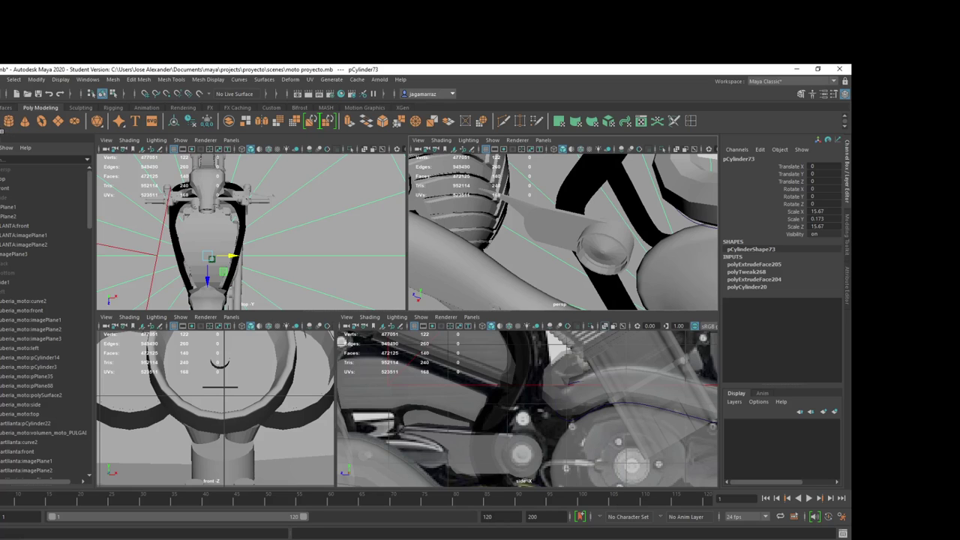
pyautogui.press('g')
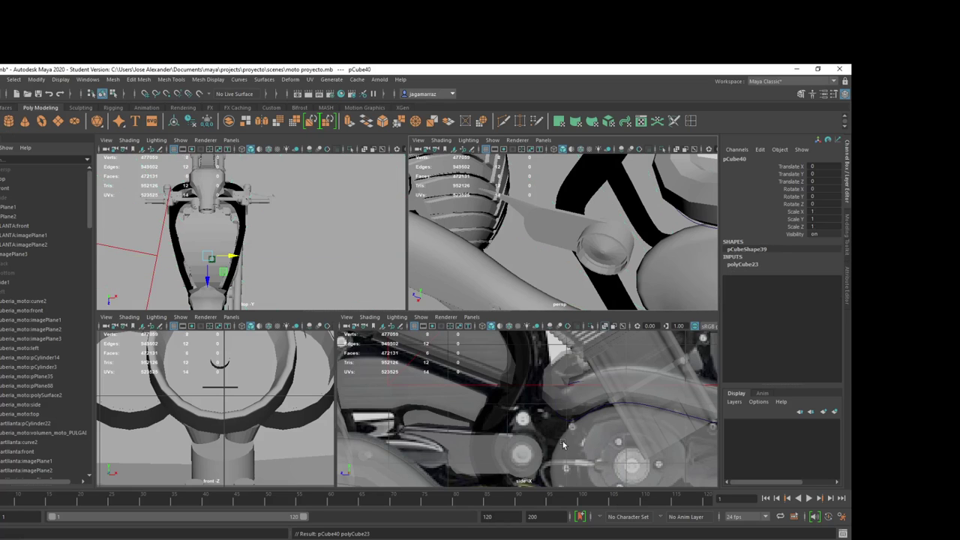
pyautogui.scroll(-10, 543, 451)
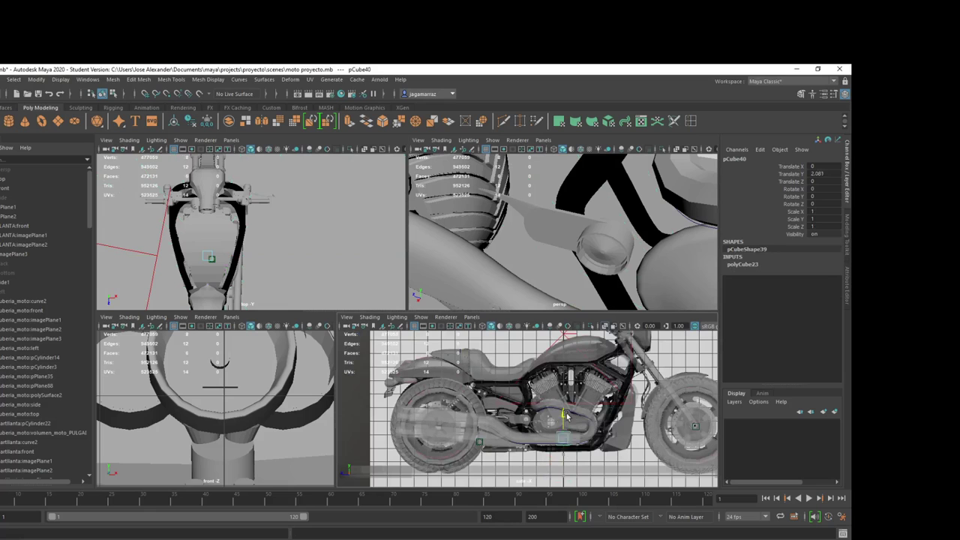
pyautogui.moveTo(562, 454)
pyautogui.mouseDown()
pyautogui.moveTo(555, 409)
pyautogui.moveTo(550, 420)
pyautogui.moveTo(559, 418)
pyautogui.moveTo(516, 437)
pyautogui.moveTo(530, 450)
pyautogui.mouseUp()
pyautogui.scroll(5, 551, 416)
pyautogui.scroll(4, 551, 419)
# Step: Scale the cube to 0.272 and position it at 1.284, 4.745, 2.762 beside the bracket
pyautogui.press('r')
pyautogui.press('w')
pyautogui.press('r')
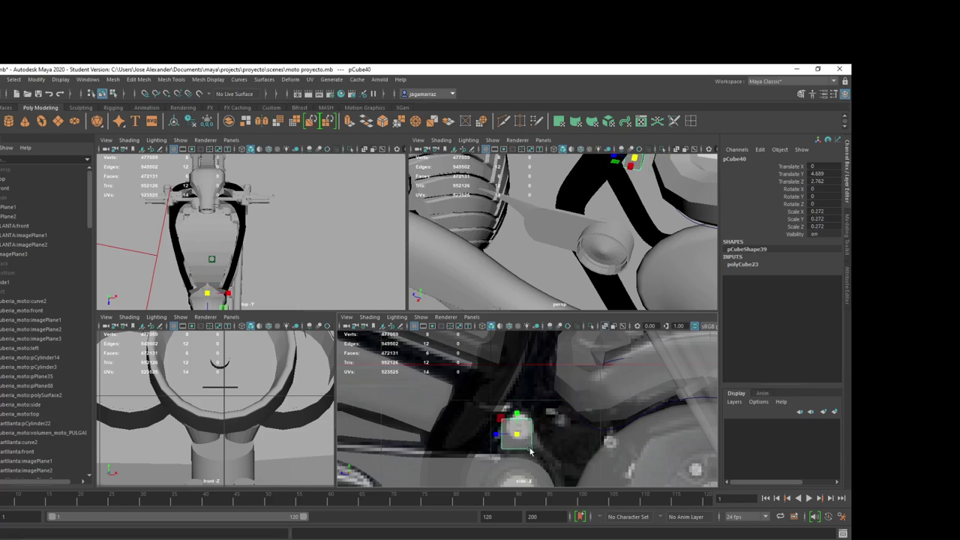
pyautogui.press('w')
pyautogui.moveTo(662, 191)
pyautogui.keyDown('alt'); pyautogui.mouseDown()
pyautogui.moveTo(615, 248)
pyautogui.moveTo(608, 240)
pyautogui.moveTo(564, 279)
pyautogui.mouseUp(); pyautogui.keyUp('alt')
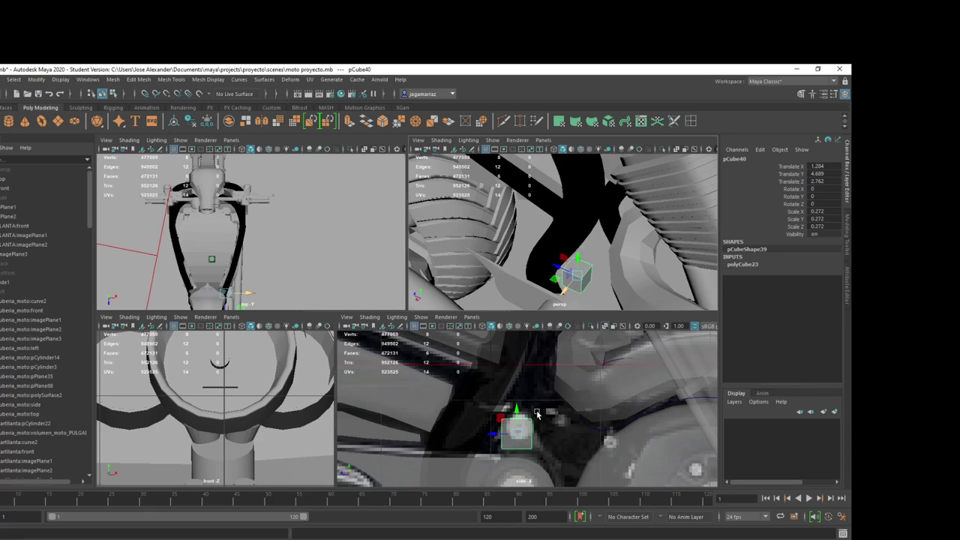
pyautogui.moveTo(516, 414); pyautogui.dragTo(517, 411)
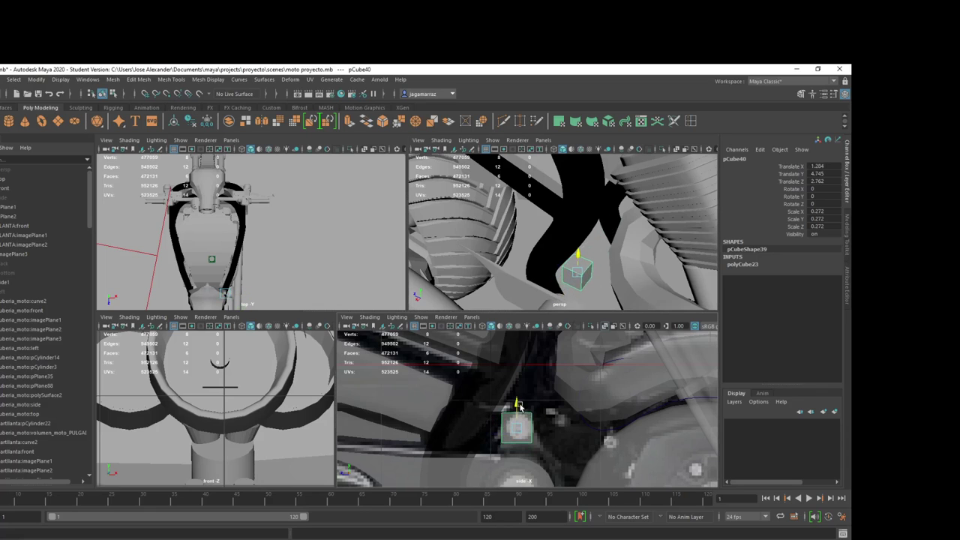
pyautogui.moveTo(592, 261)
pyautogui.keyDown('alt'); pyautogui.mouseDown()
pyautogui.moveTo(586, 276)
pyautogui.moveTo(612, 290)
pyautogui.mouseUp(); pyautogui.keyUp('alt')
pyautogui.scroll(3, 607, 273)
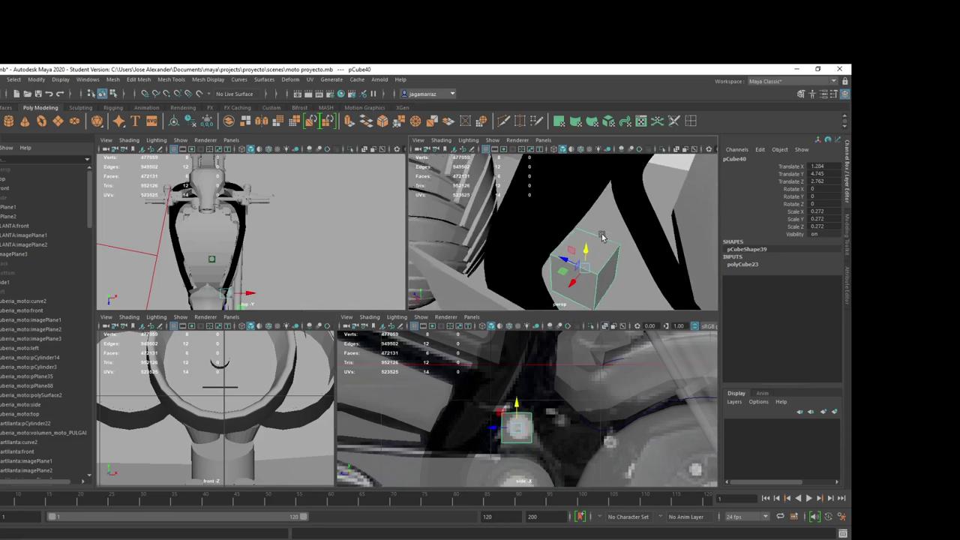
# Step: Insert edge loops through the cube and raise a selected edge slightly
pyautogui.click(571, 249)
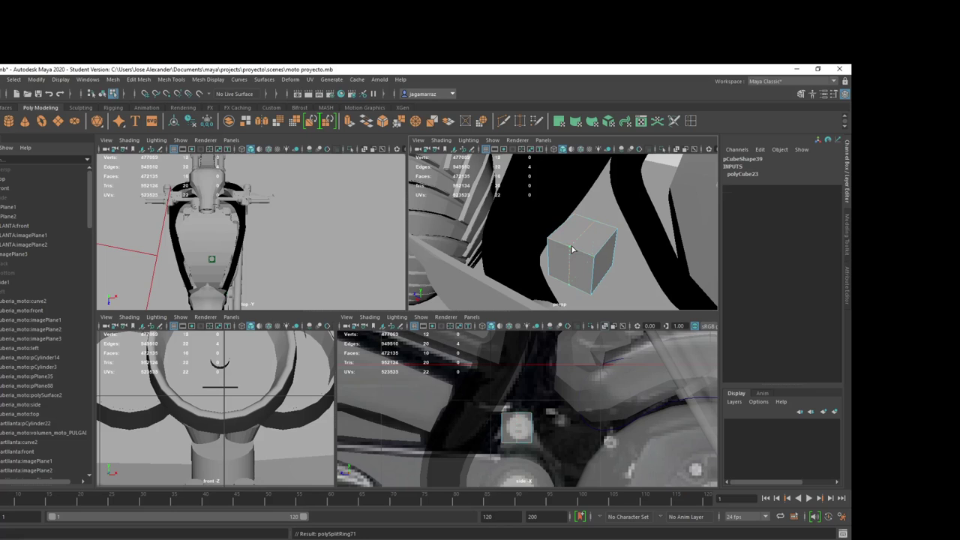
pyautogui.click(580, 253)
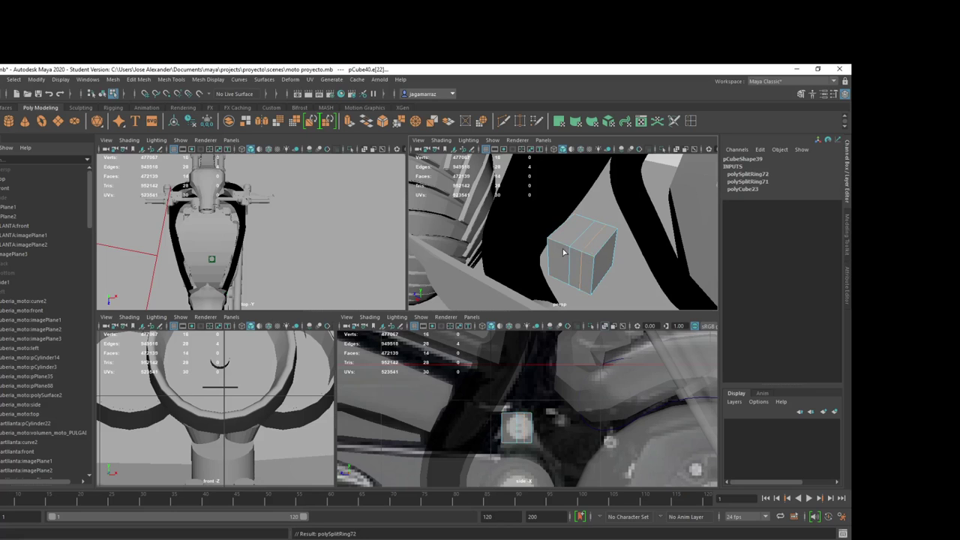
pyautogui.click(575, 249)
pyautogui.click(584, 230)
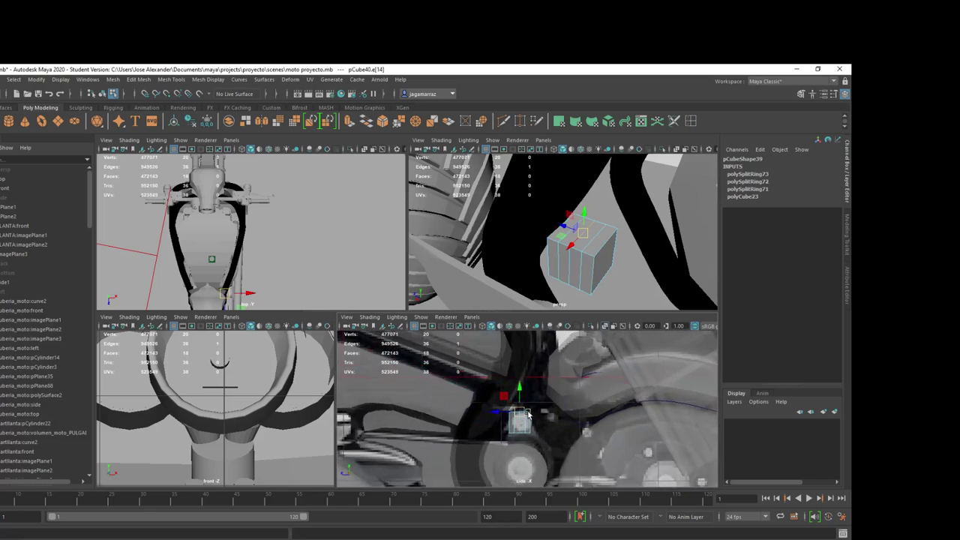
pyautogui.scroll(5, 504, 407)
pyautogui.moveTo(504, 407); pyautogui.dragTo(507, 402)
# Step: Select two more edges and raise them, then lower the whole cube slightly
pyautogui.keyDown('shift'); pyautogui.click(594, 238); pyautogui.keyUp('shift')
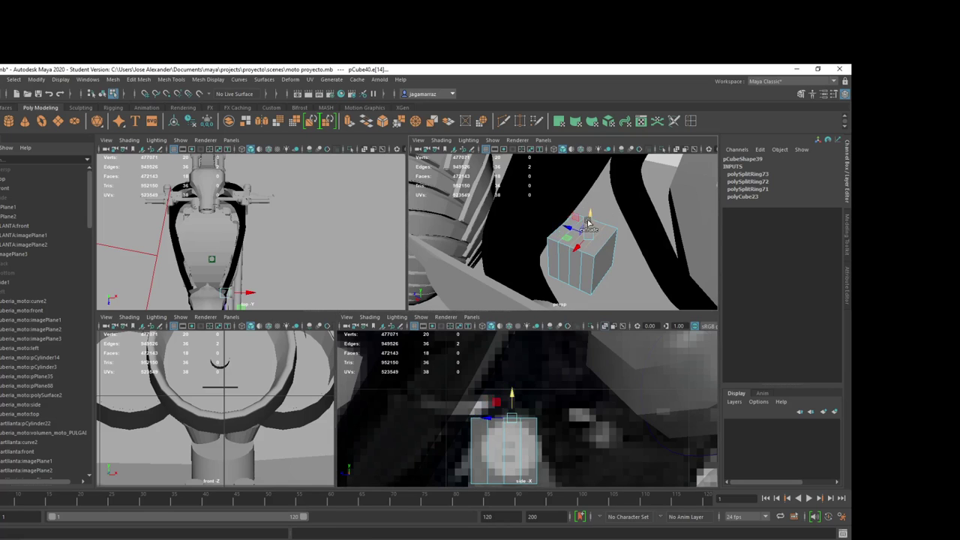
pyautogui.press('f')
pyautogui.scroll(-5, 588, 240)
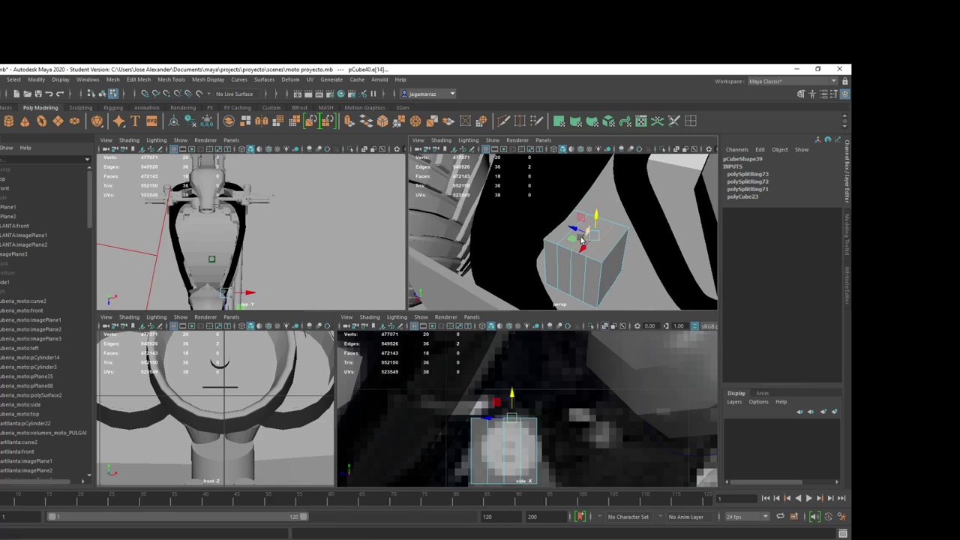
pyautogui.keyDown('alt'); pyautogui.moveTo(588, 241); pyautogui.dragTo(571, 225); pyautogui.keyUp('alt')
pyautogui.keyDown('shift'); pyautogui.click(592, 225); pyautogui.keyUp('shift')
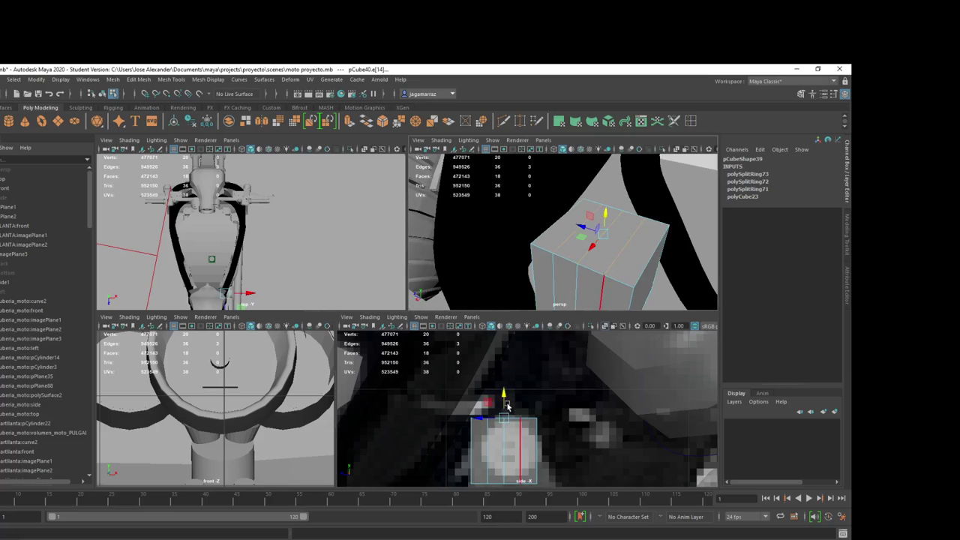
pyautogui.moveTo(506, 403); pyautogui.dragTo(507, 393)
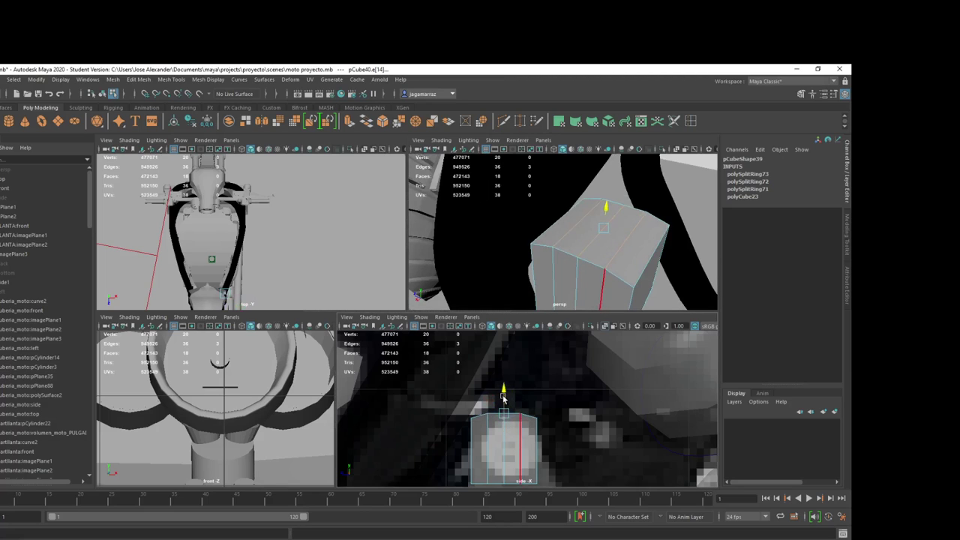
pyautogui.moveTo(593, 284); pyautogui.dragTo(624, 268, button='right')
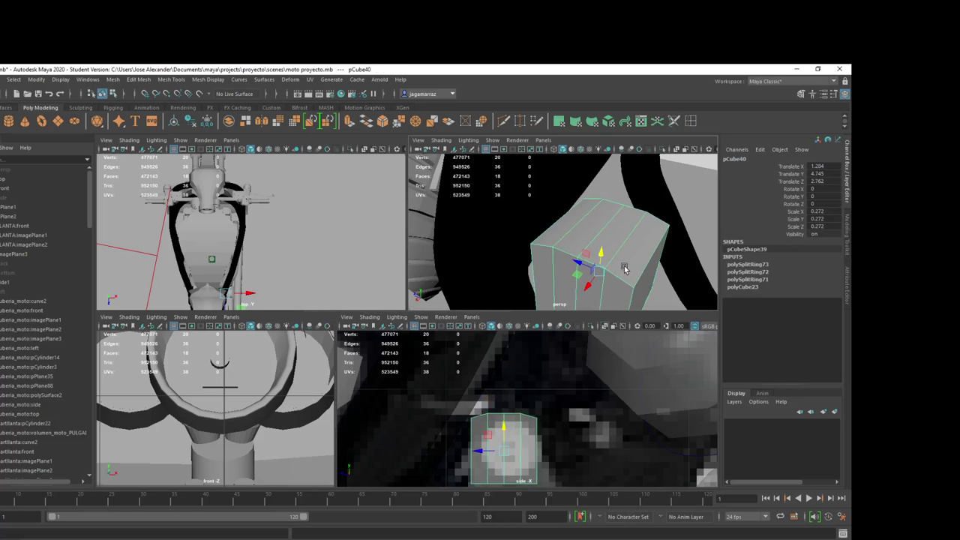
pyautogui.moveTo(601, 258); pyautogui.dragTo(599, 309)
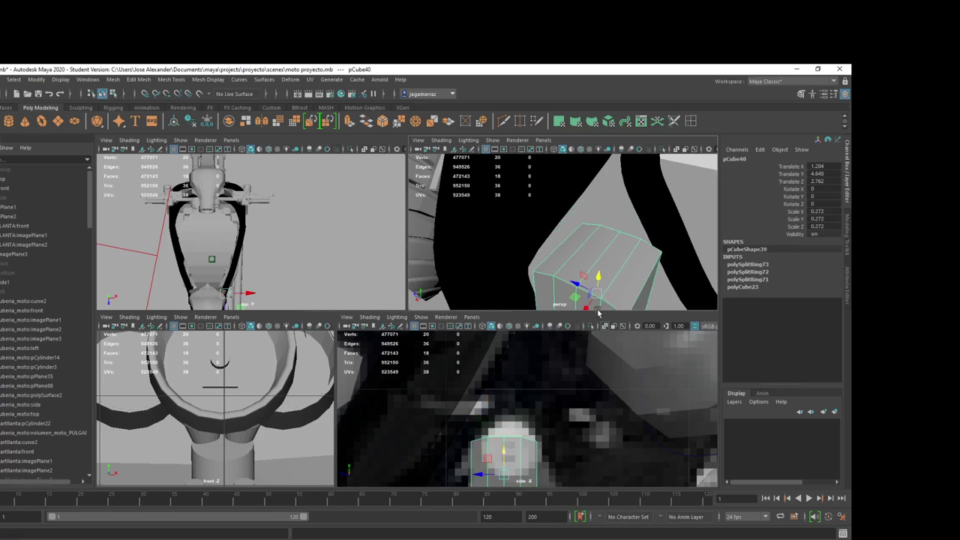
pyautogui.scroll(-3, 562, 398)
pyautogui.scroll(4, 562, 398)
pyautogui.scroll(4, 542, 431)
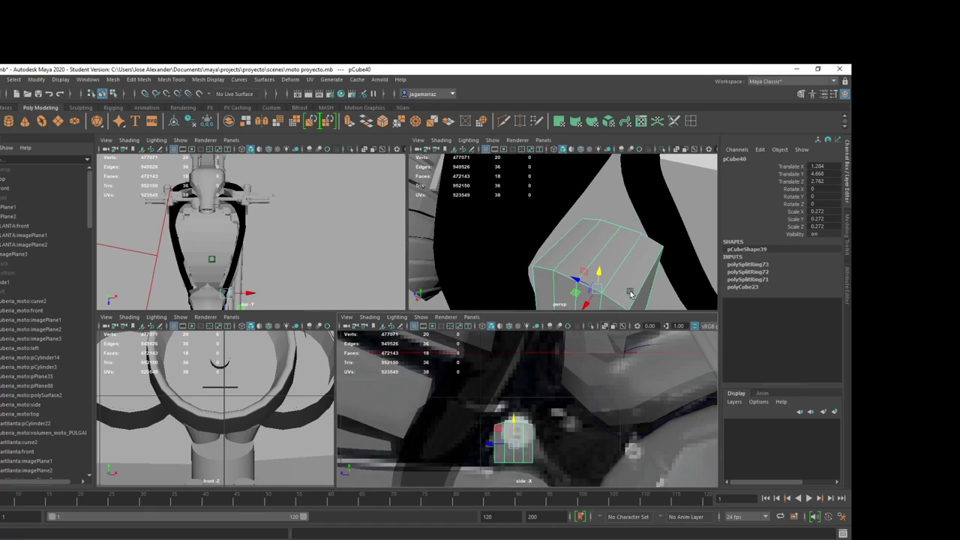
# Step: In edge mode, pull the cube's top edges up into a pointed peak
pyautogui.rightClick(624, 259)
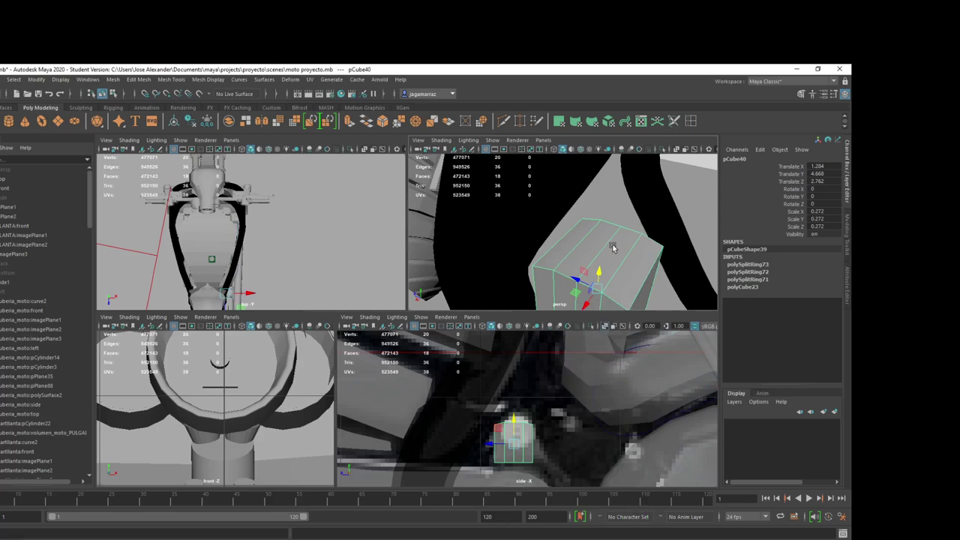
pyautogui.rightClick(613, 247)
pyautogui.click(613, 220)
pyautogui.click(613, 247)
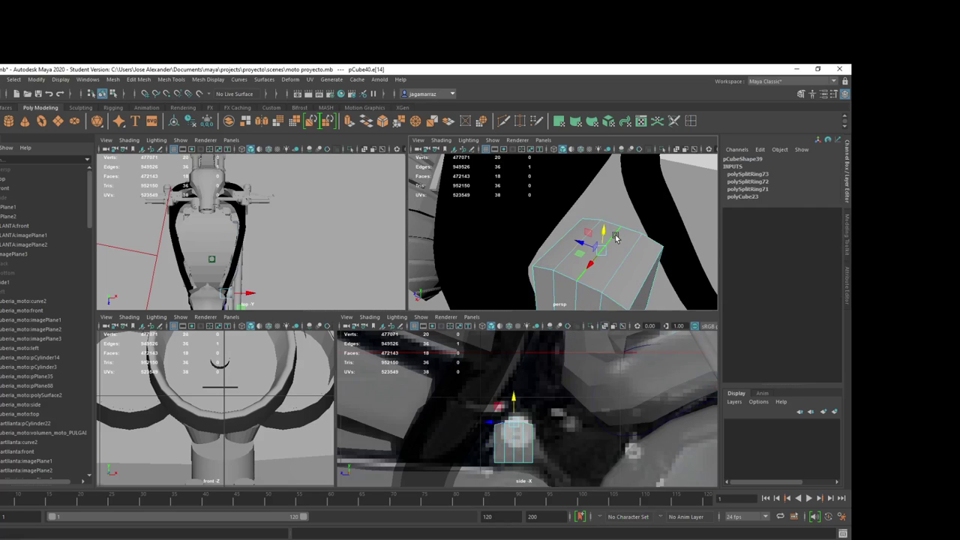
pyautogui.moveTo(519, 407); pyautogui.dragTo(556, 363)
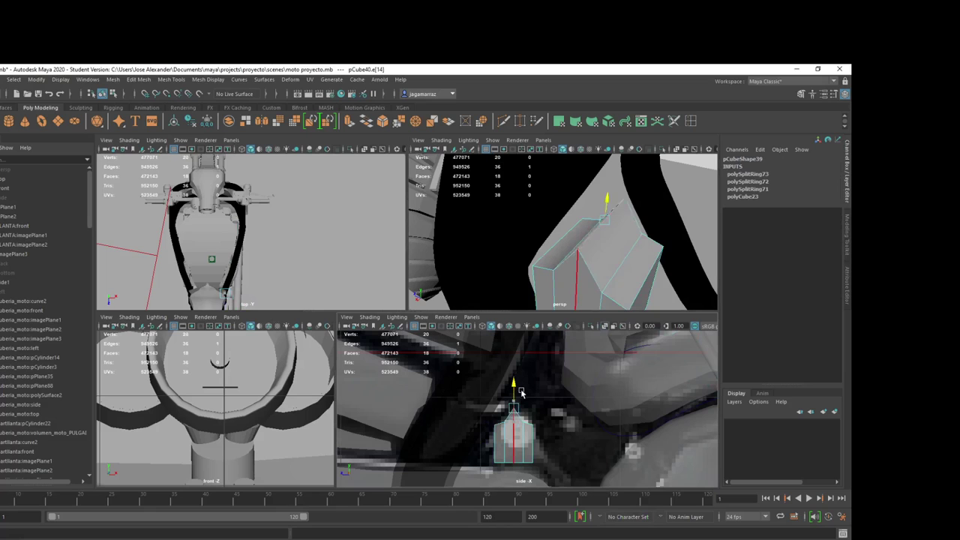
pyautogui.keyDown('shift'); pyautogui.click(620, 271); pyautogui.keyUp('shift')
pyautogui.keyDown('alt'); pyautogui.moveTo(619, 270); pyautogui.dragTo(568, 312); pyautogui.keyUp('alt')
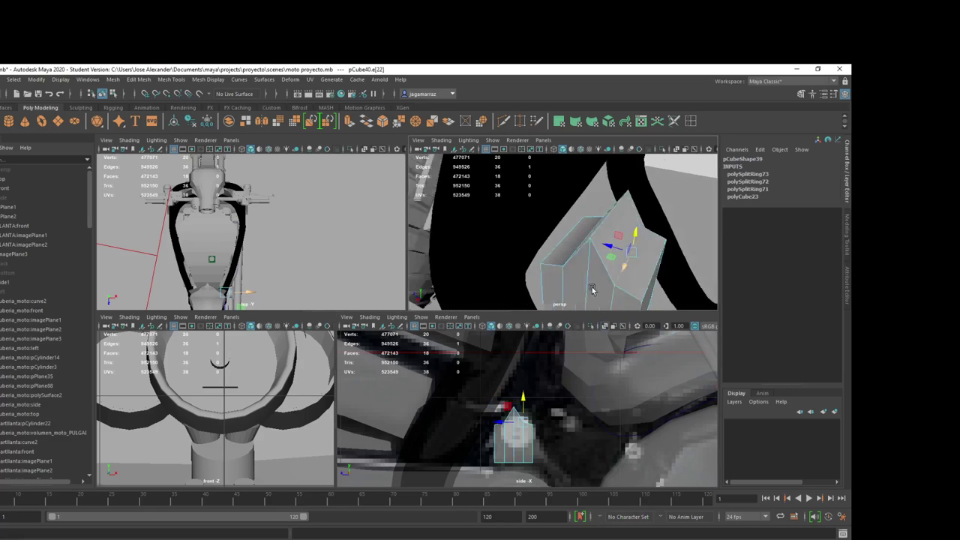
pyautogui.scroll(2, 525, 400)
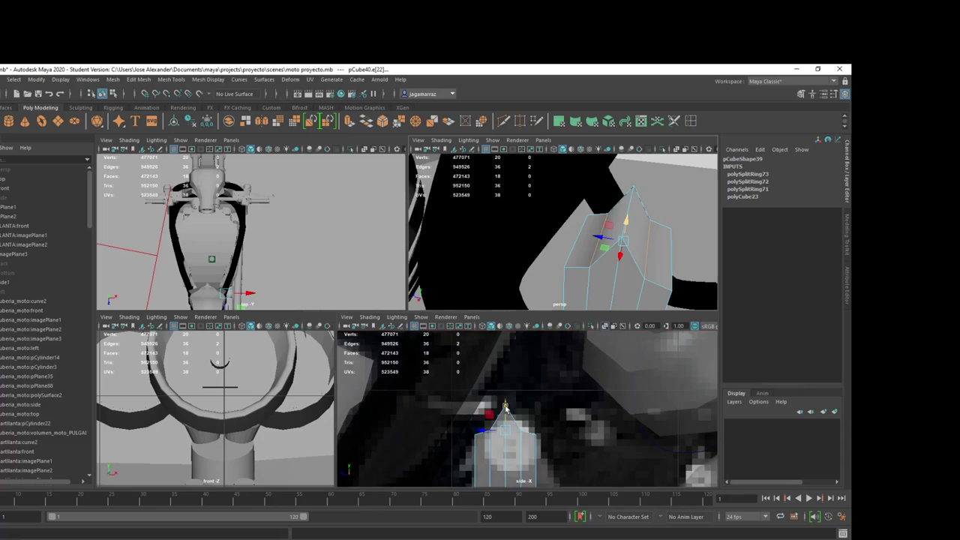
pyautogui.moveTo(506, 406)
pyautogui.mouseDown()
pyautogui.moveTo(506, 389)
pyautogui.moveTo(488, 415)
pyautogui.mouseUp()
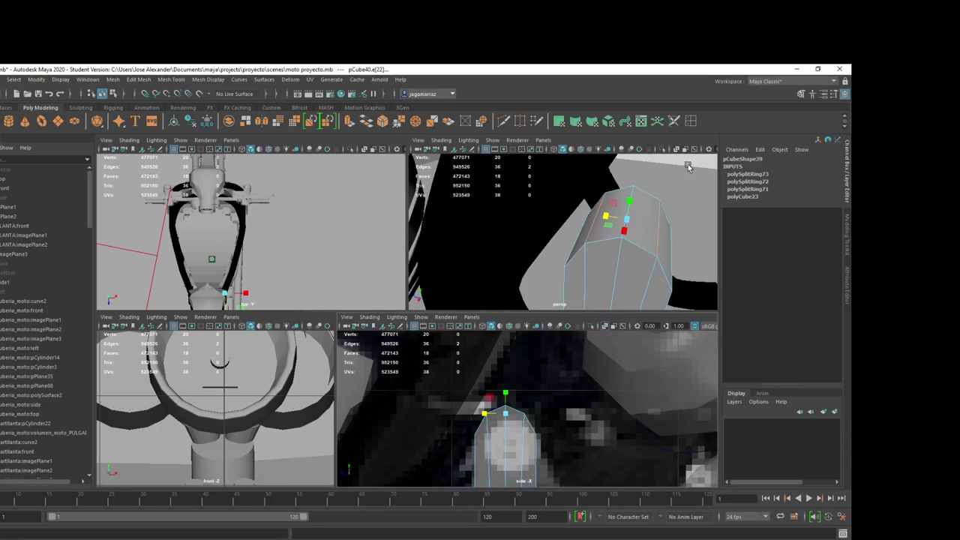
pyautogui.click(841, 96)
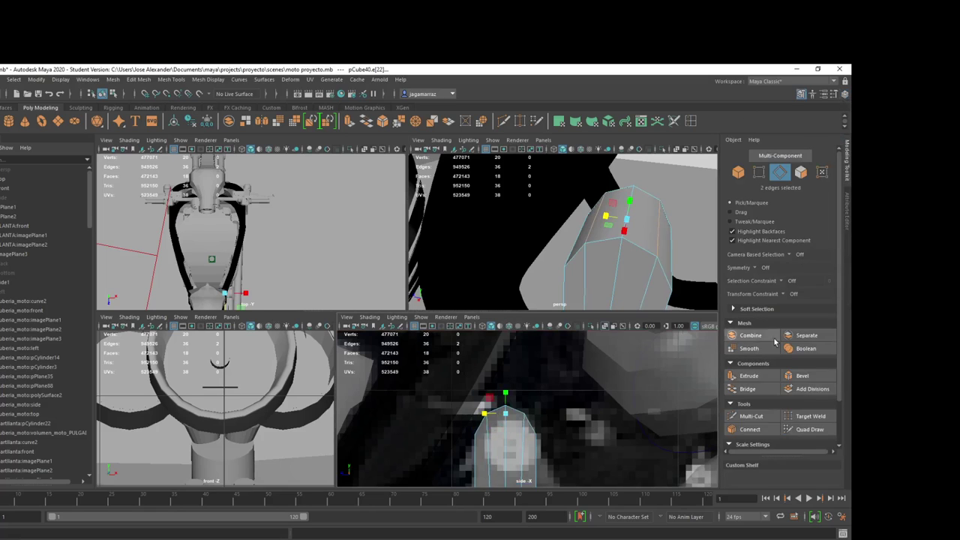
# Step: Bevel the cube's top edges with 2 segments
pyautogui.click(799, 375)
pyautogui.moveTo(650, 362); pyautogui.dragTo(636, 354)
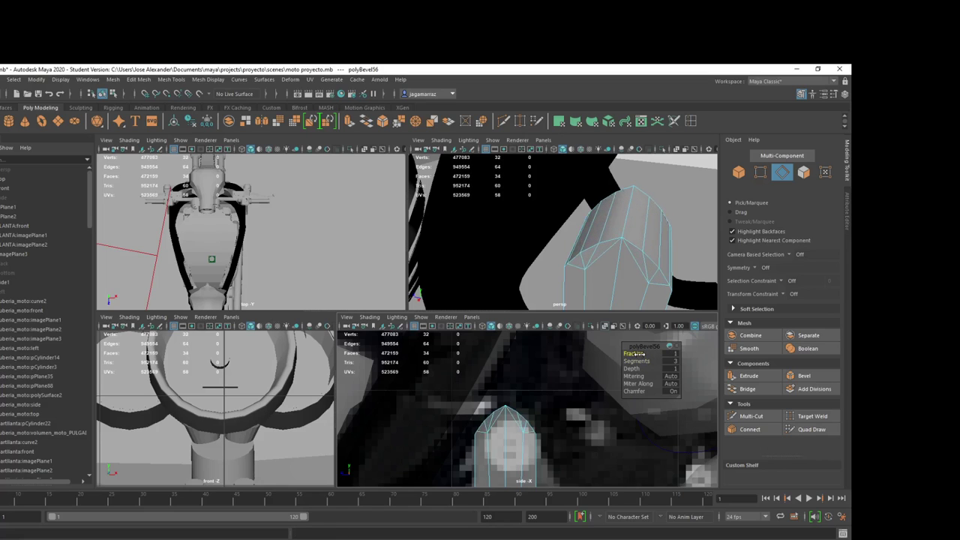
pyautogui.keyDown('alt'); pyautogui.moveTo(642, 253); pyautogui.dragTo(621, 244); pyautogui.keyUp('alt')
pyautogui.click(596, 239)
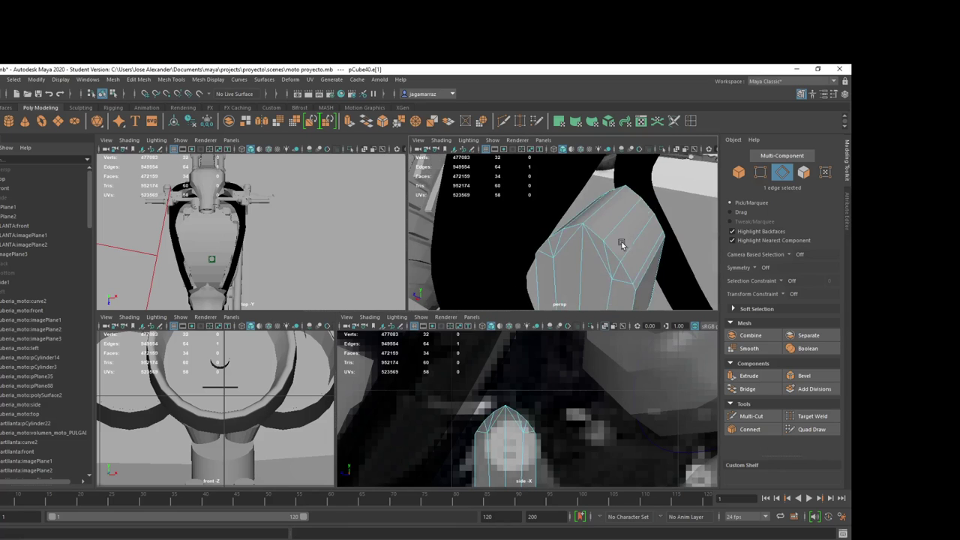
pyautogui.click(802, 375)
pyautogui.moveTo(654, 184); pyautogui.dragTo(656, 185)
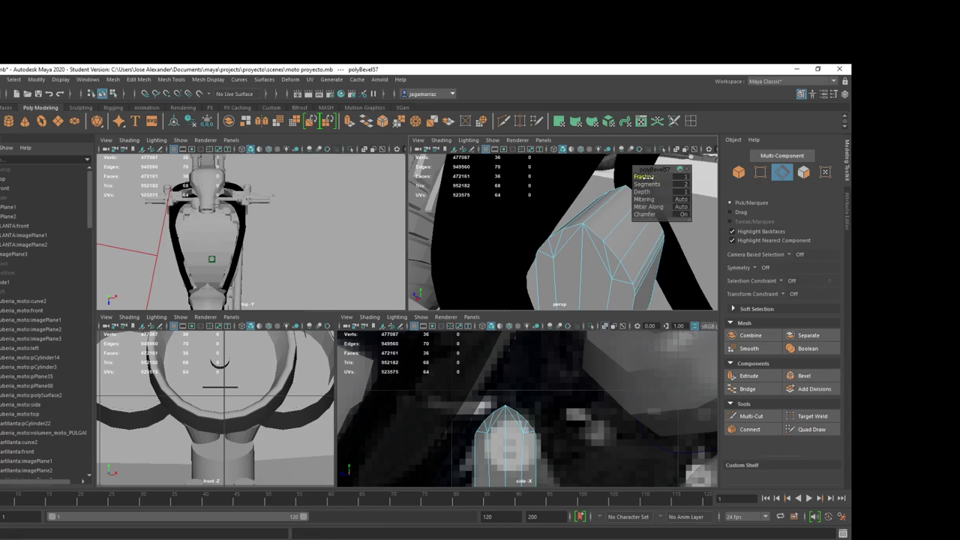
# Step: Reselect a top edge and bevel it with 3 segments and fraction 0.8
pyautogui.rightClick(608, 240)
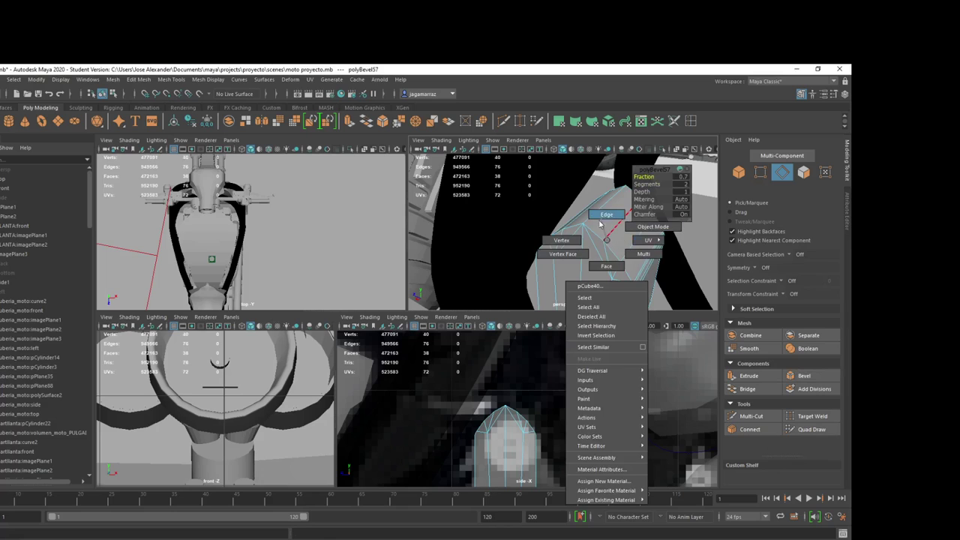
pyautogui.moveTo(610, 239); pyautogui.dragTo(597, 198, button='right')
pyautogui.click(600, 204)
pyautogui.press('w')
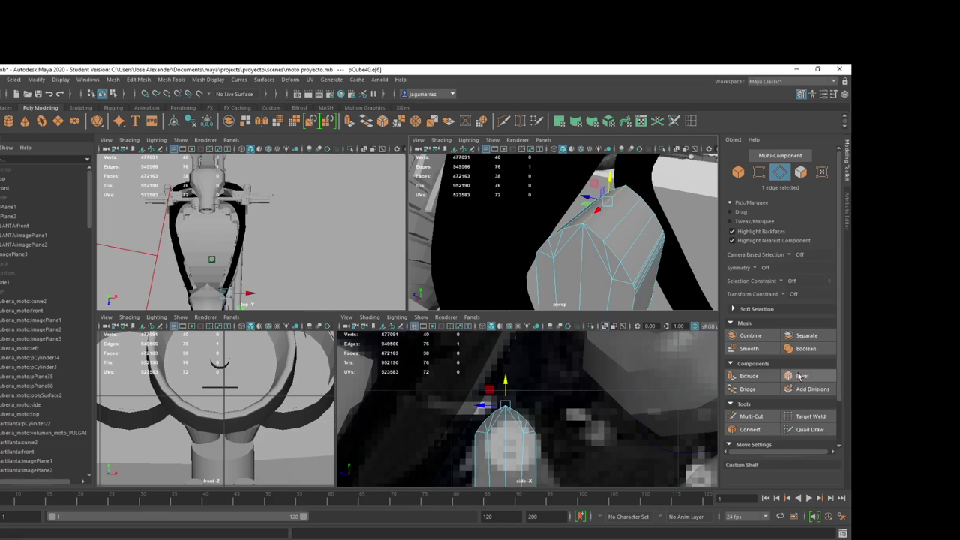
pyautogui.click(799, 375)
pyautogui.moveTo(648, 183)
pyautogui.mouseDown()
pyautogui.moveTo(660, 188)
pyautogui.moveTo(661, 177)
pyautogui.mouseUp()
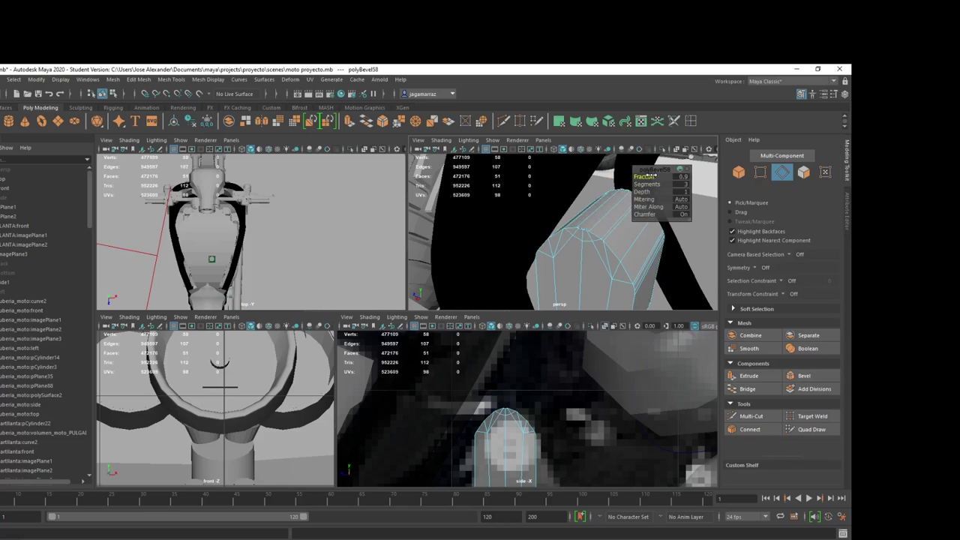
pyautogui.rightClick(594, 229)
pyautogui.click(638, 215)
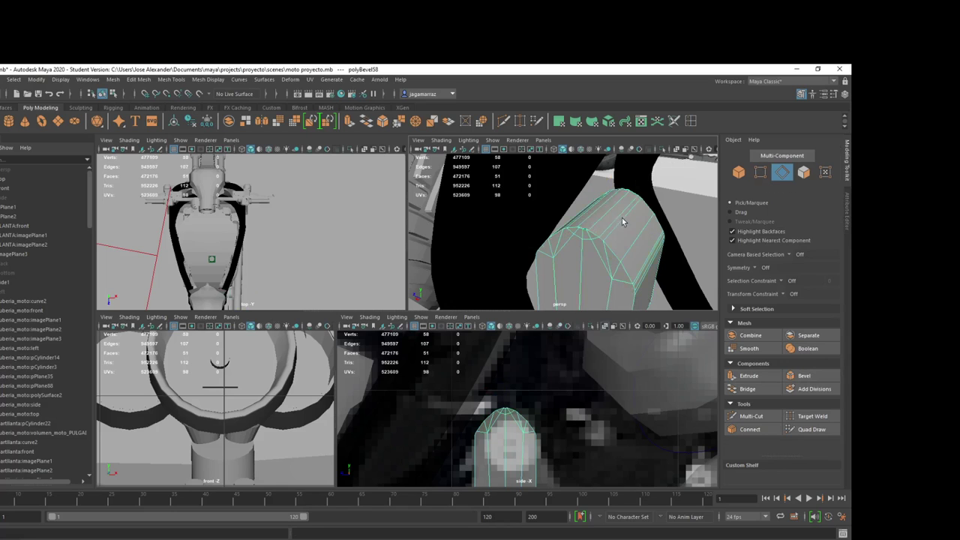
# Step: Compare the peaked cube with the reference photo, then delete pCube40
pyautogui.scroll(-5, 616, 232)
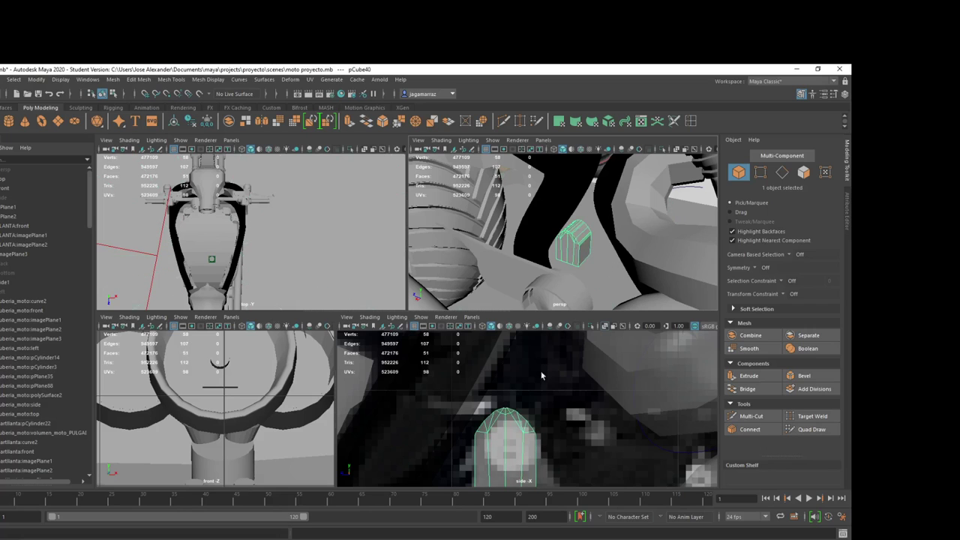
pyautogui.keyDown('alt'); pyautogui.moveTo(548, 278); pyautogui.dragTo(564, 262); pyautogui.keyUp('alt')
pyautogui.press('r')
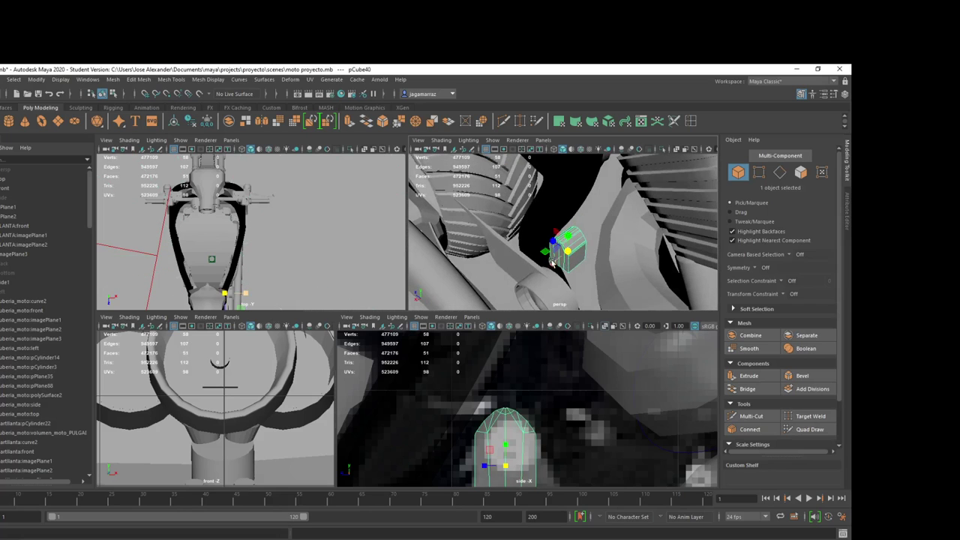
pyautogui.keyDown('alt'); pyautogui.moveTo(563, 263); pyautogui.dragTo(555, 307); pyautogui.keyUp('alt')
pyautogui.keyDown('alt'); pyautogui.moveTo(492, 452); pyautogui.dragTo(527, 385, button='middle'); pyautogui.keyUp('alt')
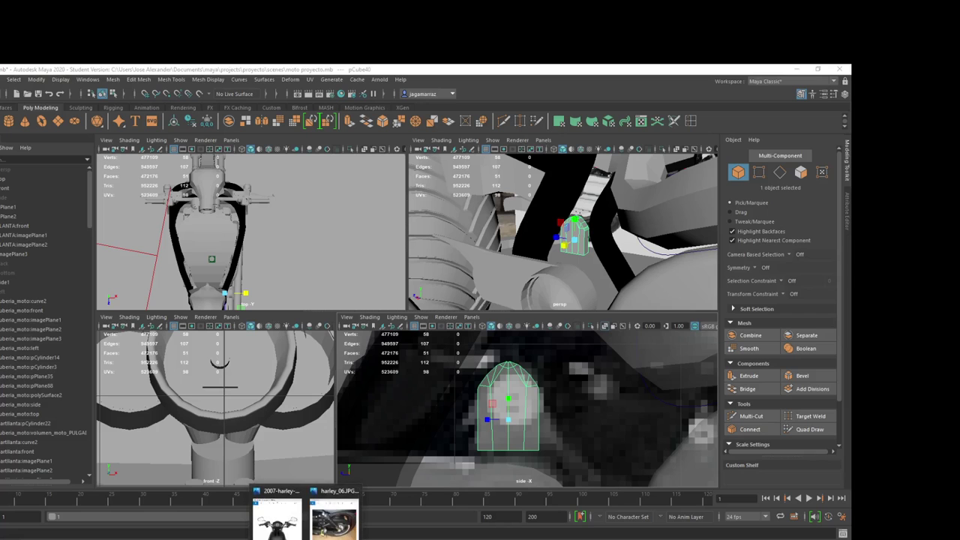
pyautogui.click(333, 514)
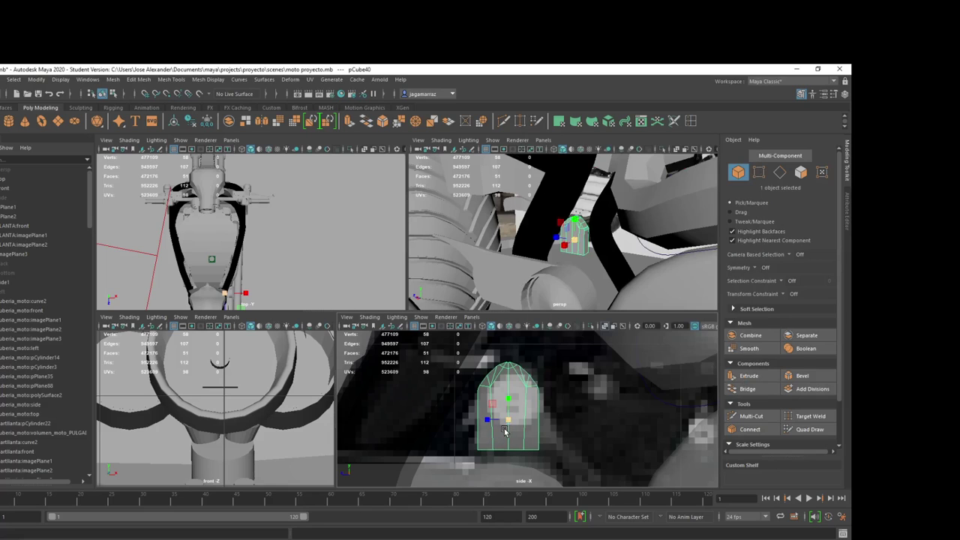
pyautogui.press('Delete')
pyautogui.scroll(-5, 505, 427)
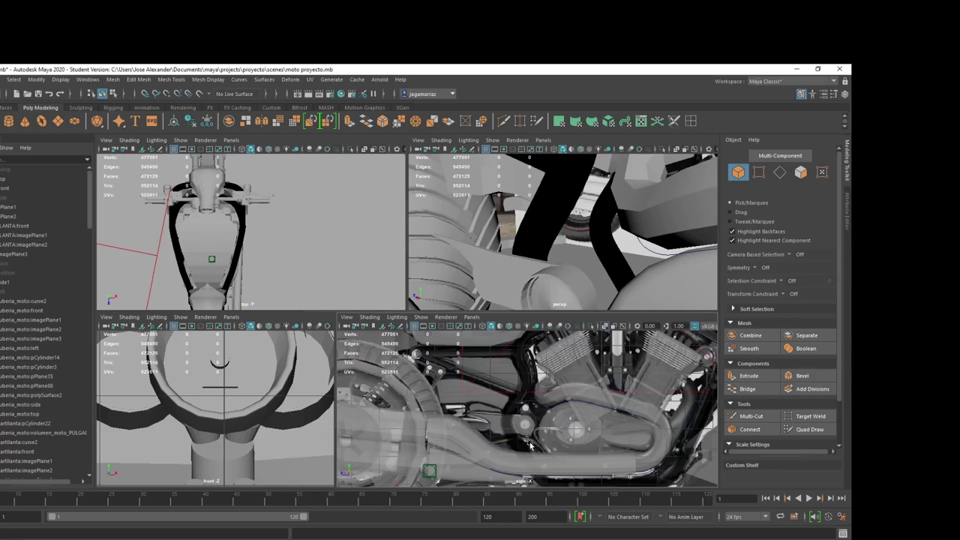
pyautogui.scroll(2, 500, 430)
pyautogui.scroll(2, 495, 433)
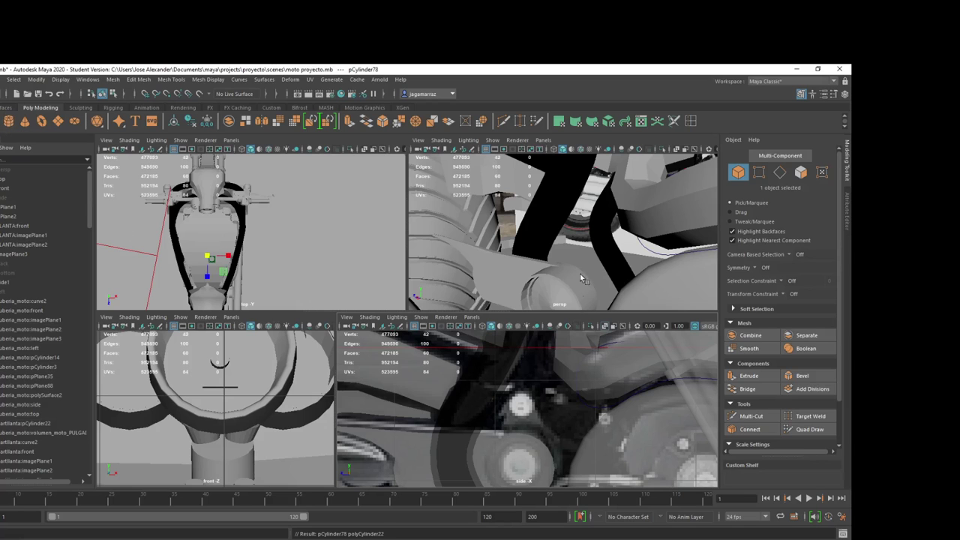
# Step: Move the cylinder up toward the engine and rotate it 90° on Z
pyautogui.scroll(-5, 581, 279)
pyautogui.scroll(-5, 572, 433)
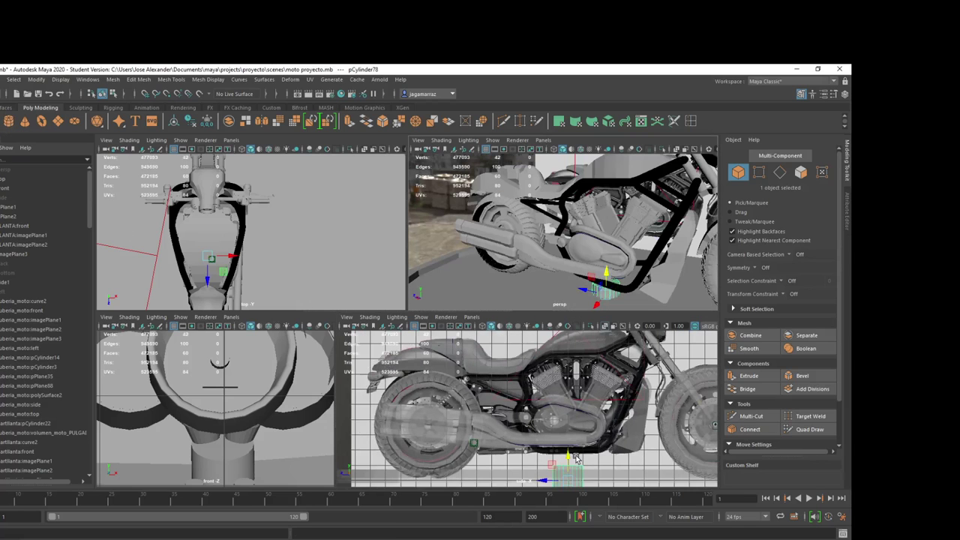
pyautogui.moveTo(576, 459)
pyautogui.mouseDown()
pyautogui.moveTo(552, 420)
pyautogui.moveTo(517, 441)
pyautogui.moveTo(526, 420)
pyautogui.mouseUp()
pyautogui.scroll(3, 524, 434)
pyautogui.scroll(2, 519, 437)
pyautogui.press('r')
pyautogui.press('e')
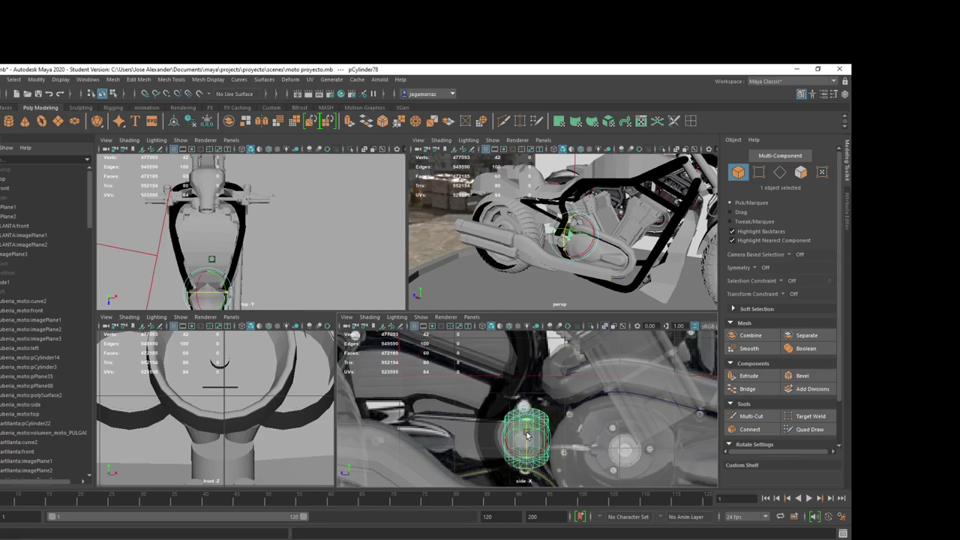
pyautogui.click(845, 95)
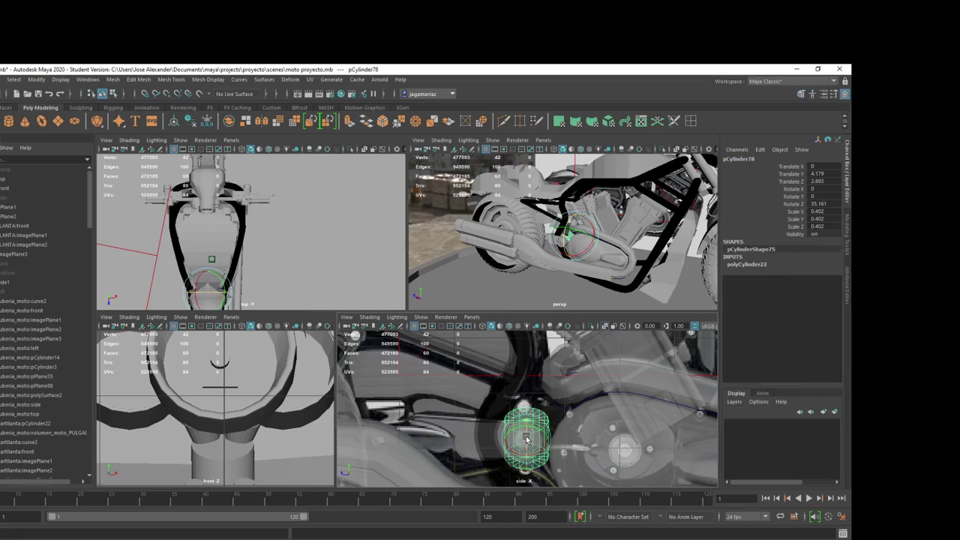
pyautogui.moveTo(525, 439); pyautogui.dragTo(642, 353)
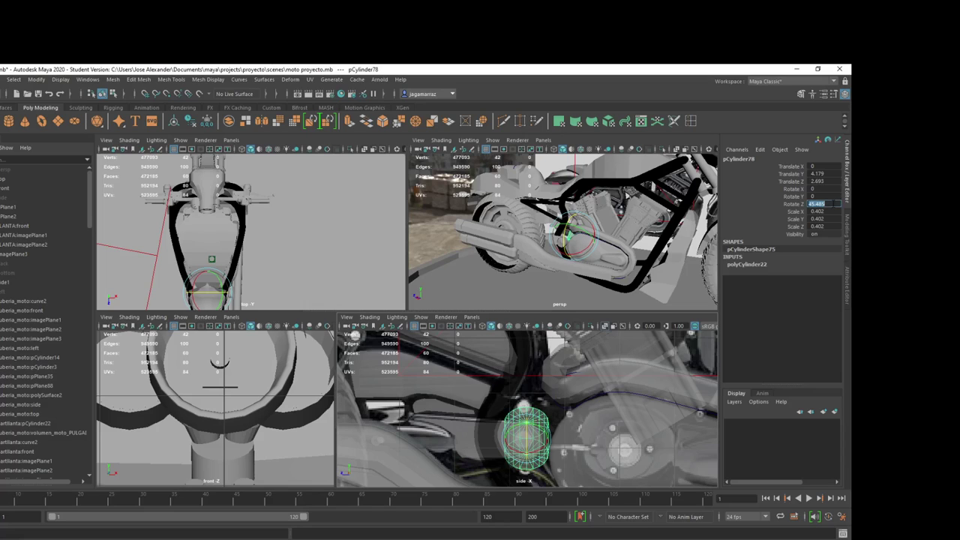
pyautogui.write('90')
pyautogui.press('Return')
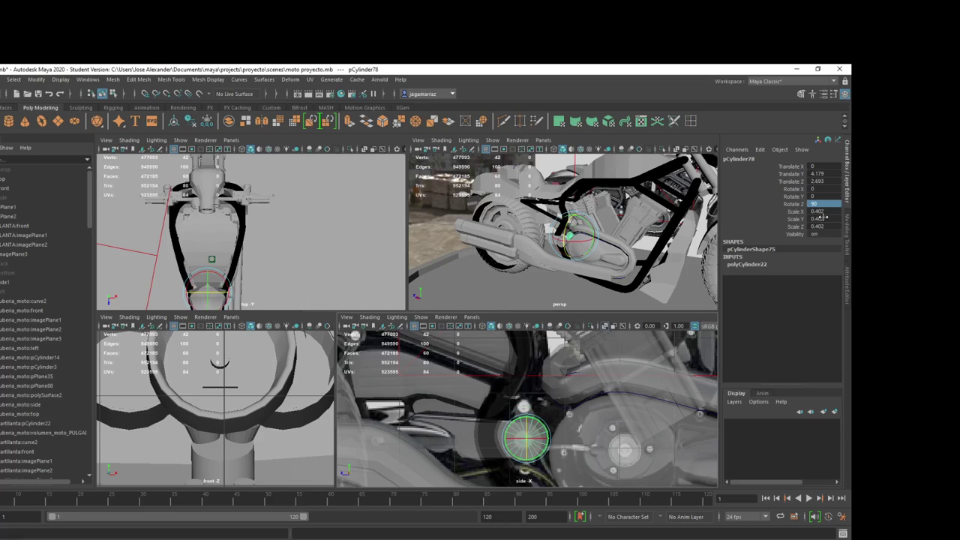
# Step: Scale the cylinder to 0.373 and place it against the engine casing, undoing a stray scale
pyautogui.press('r')
pyautogui.moveTo(525, 438)
pyautogui.mouseDown()
pyautogui.moveTo(513, 439)
pyautogui.moveTo(529, 439)
pyautogui.mouseUp()
pyautogui.scroll(3, 529, 439)
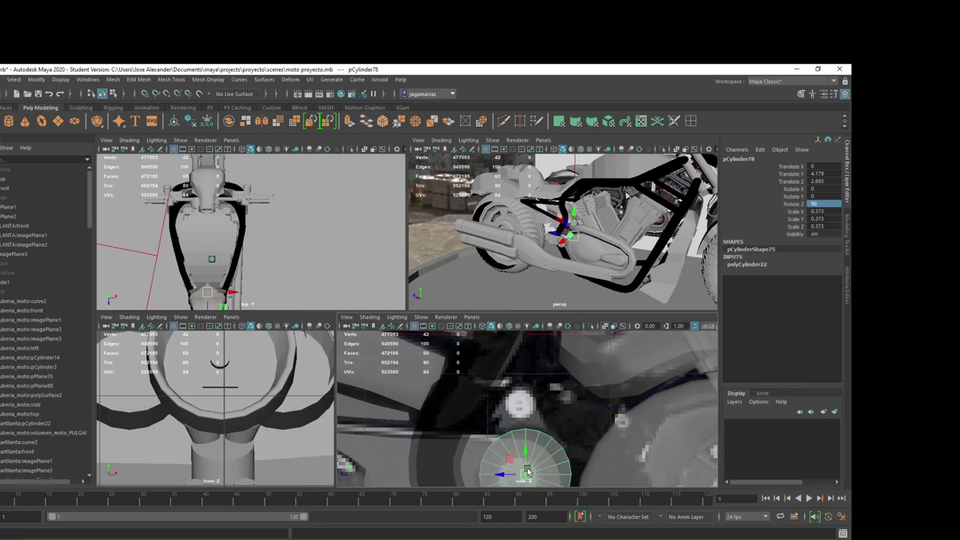
pyautogui.scroll(1, 557, 408)
pyautogui.moveTo(531, 442); pyautogui.dragTo(520, 434)
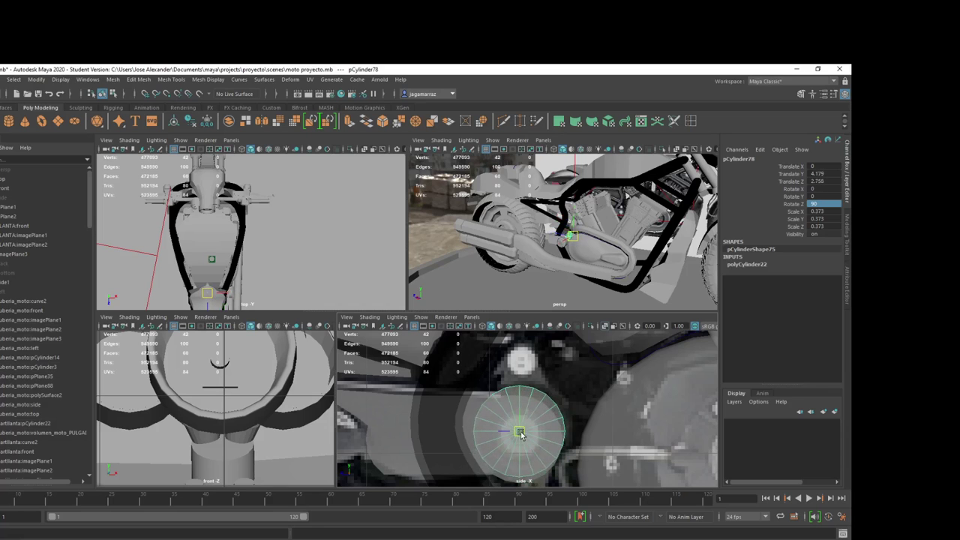
pyautogui.scroll(4, 629, 273)
pyautogui.scroll(3, 662, 281)
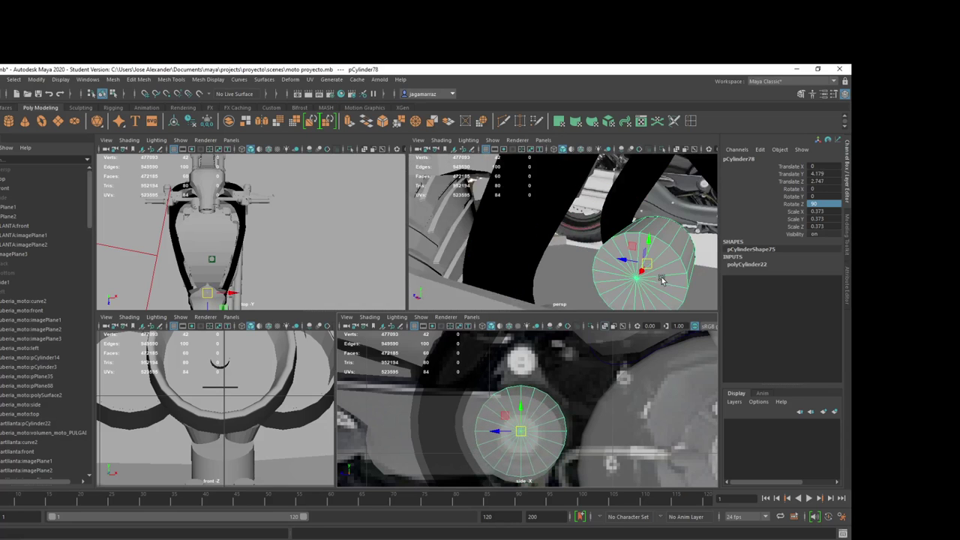
pyautogui.moveTo(675, 279)
pyautogui.keyDown('alt'); pyautogui.mouseDown()
pyautogui.moveTo(643, 262)
pyautogui.moveTo(568, 302)
pyautogui.mouseUp(); pyautogui.keyUp('alt')
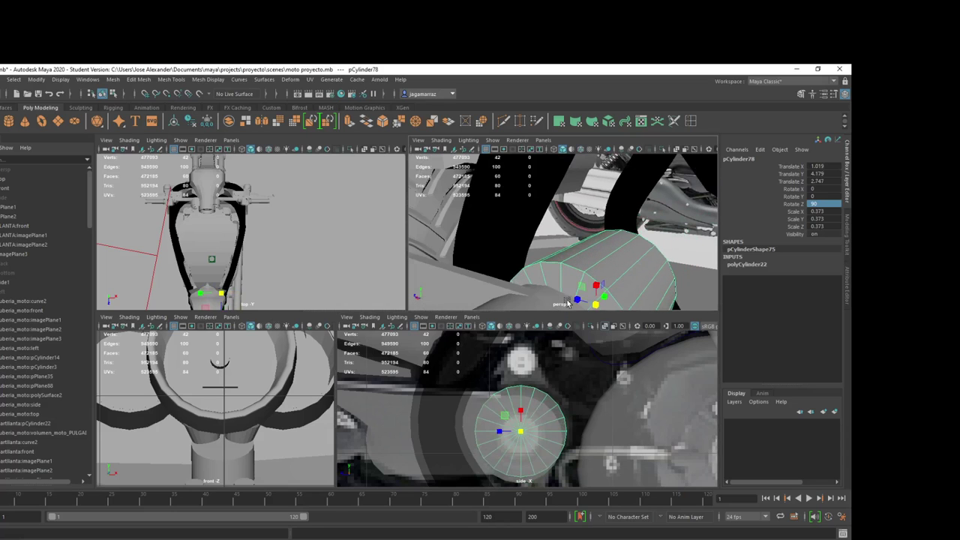
pyautogui.click(605, 298)
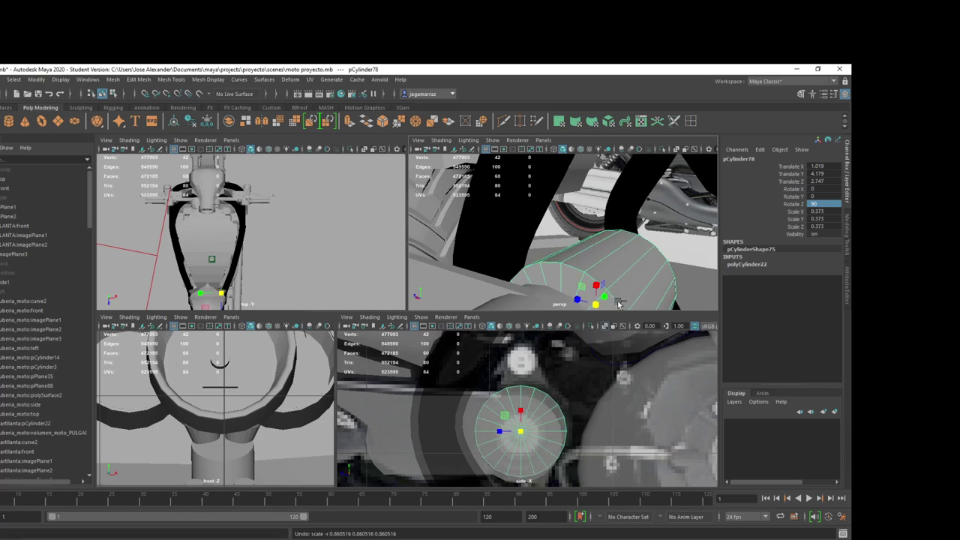
pyautogui.moveTo(607, 298)
pyautogui.mouseDown()
pyautogui.moveTo(610, 283)
pyautogui.moveTo(526, 309)
pyautogui.moveTo(545, 278)
pyautogui.mouseUp()
pyautogui.hotkey('ctrl', 'z')
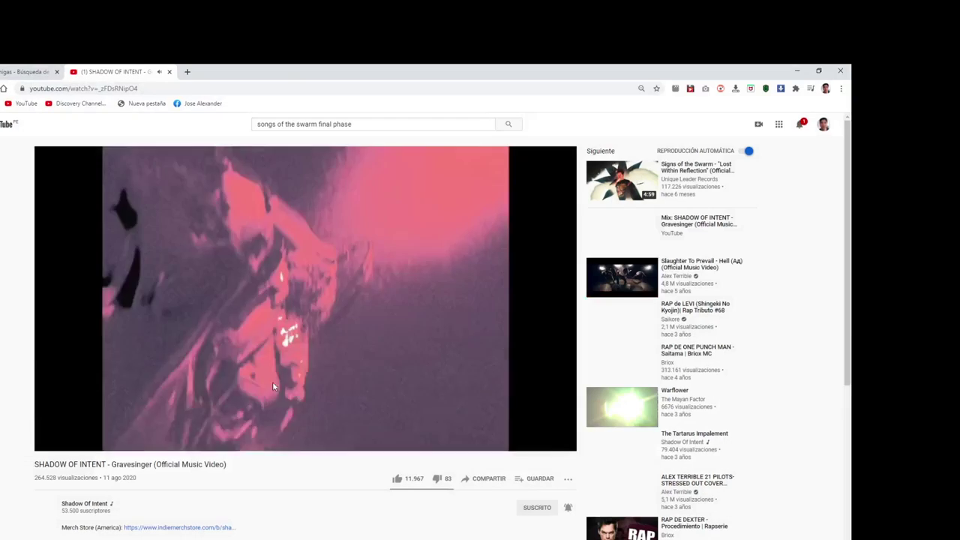
# Step: In a new Chrome tab, search Google for 'twitch' and open the Twitch result
pyautogui.click(184, 72)
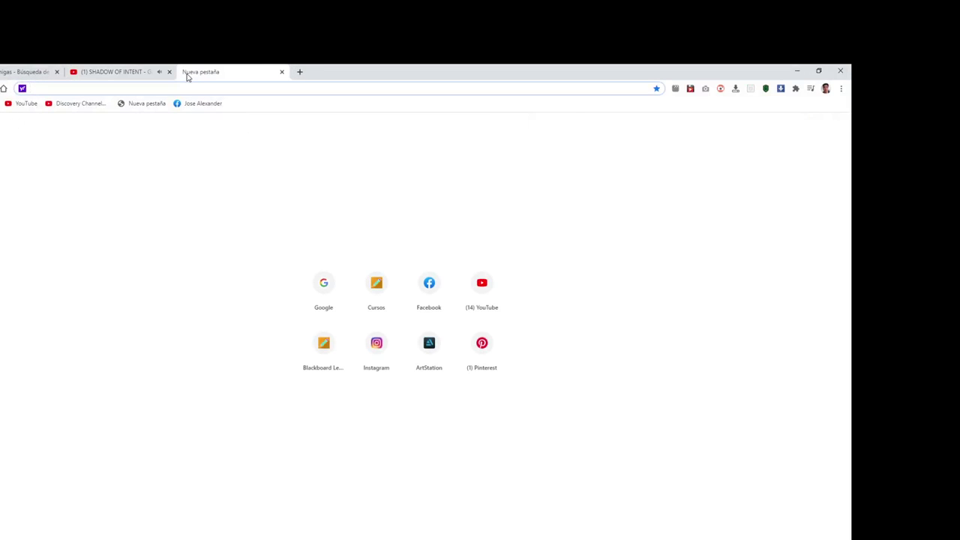
pyautogui.write('twitch')
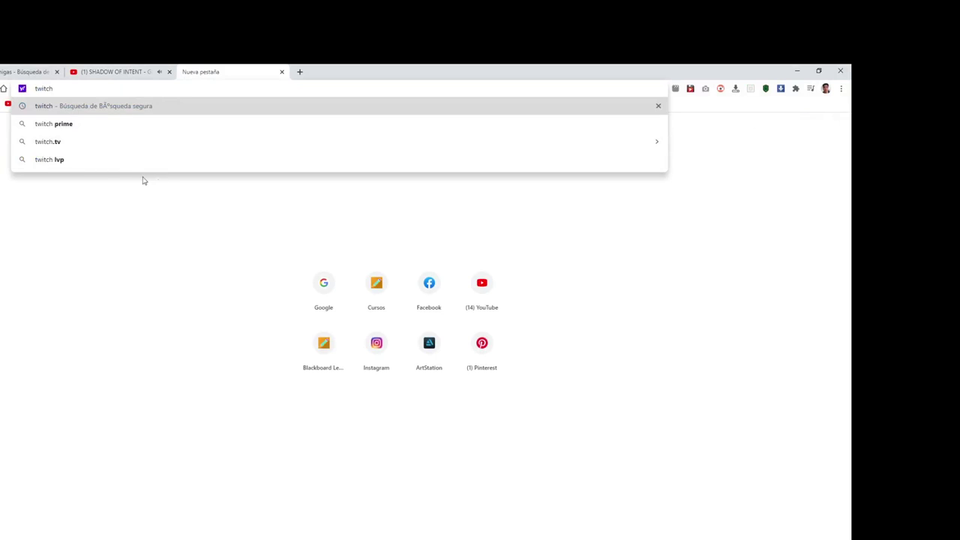
pyautogui.write('google.com')
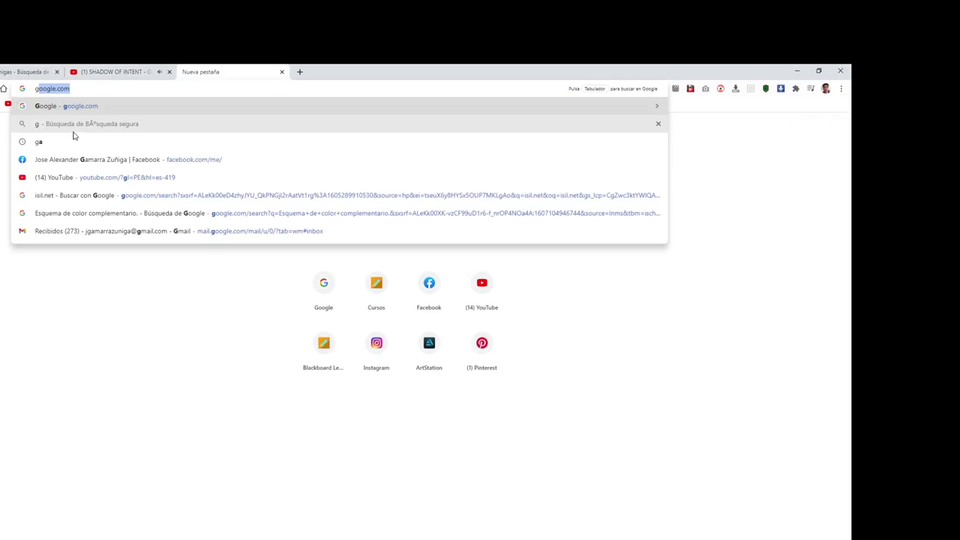
pyautogui.press('Return')
pyautogui.write('t')
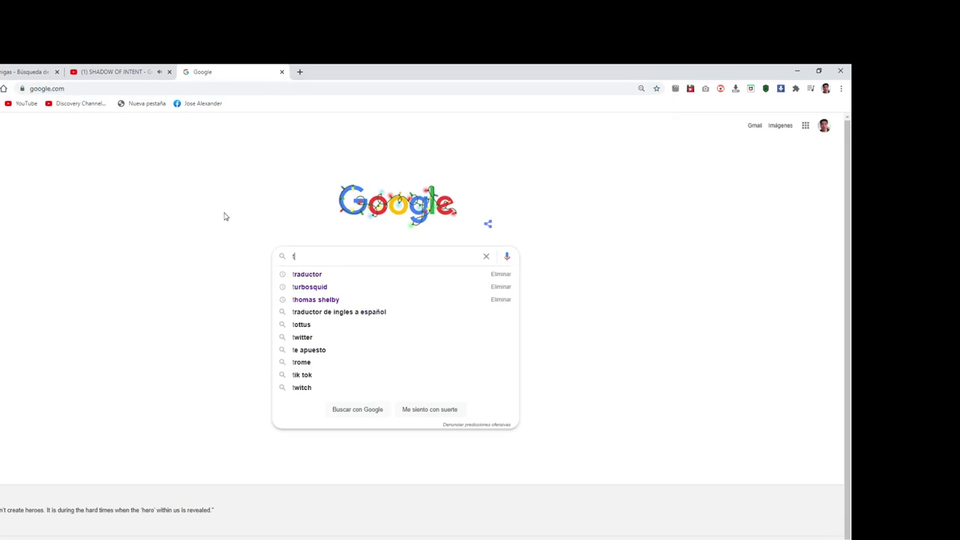
pyautogui.write('wit')
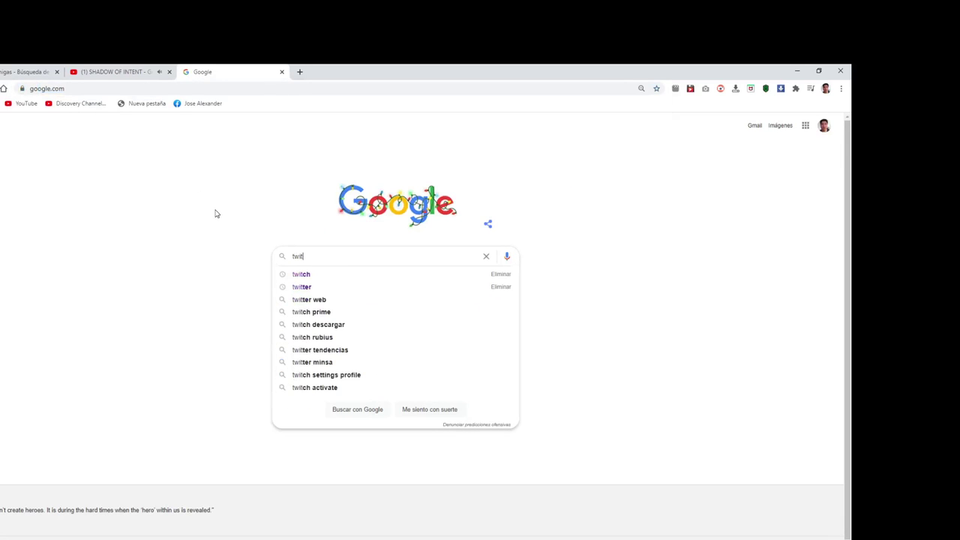
pyautogui.write('ch')
pyautogui.press('Return')
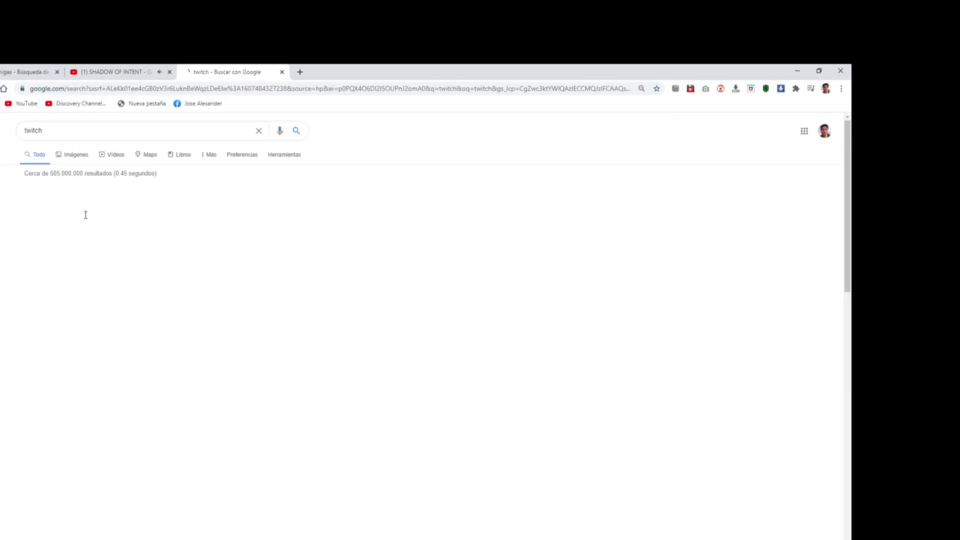
pyautogui.click(40, 268)
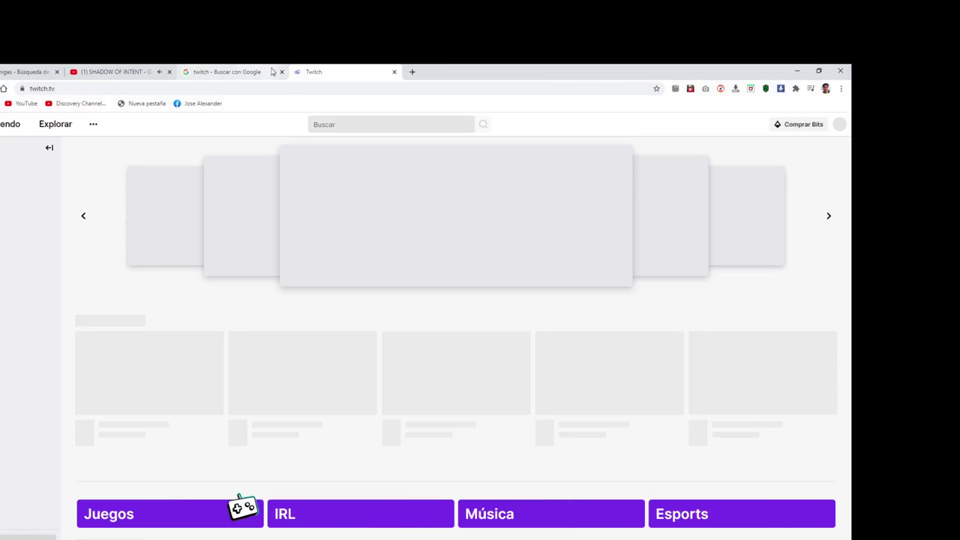
# Step: Close the Google results tab, set the Twitch account to online, and pause the featured stream
pyautogui.click(281, 71)
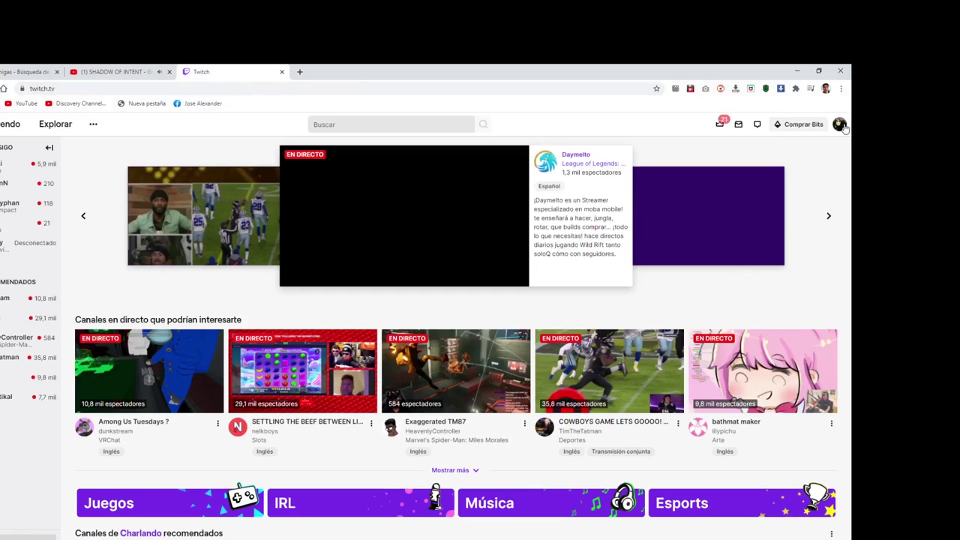
pyautogui.click(839, 125)
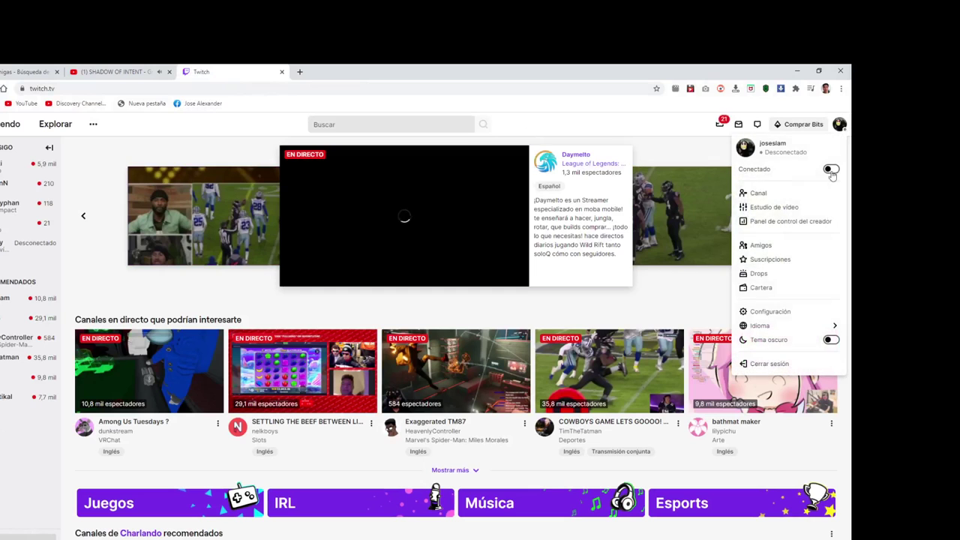
pyautogui.click(756, 171)
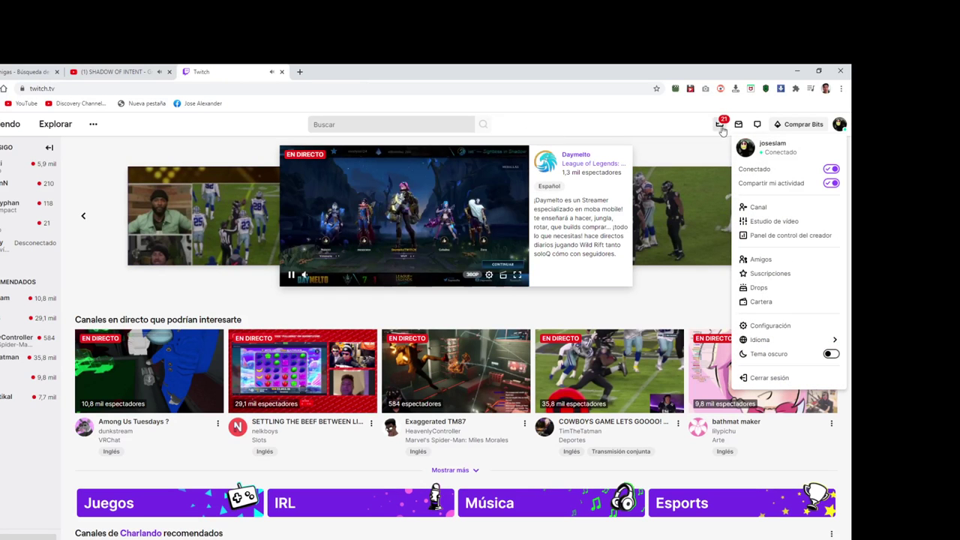
pyautogui.click(720, 125)
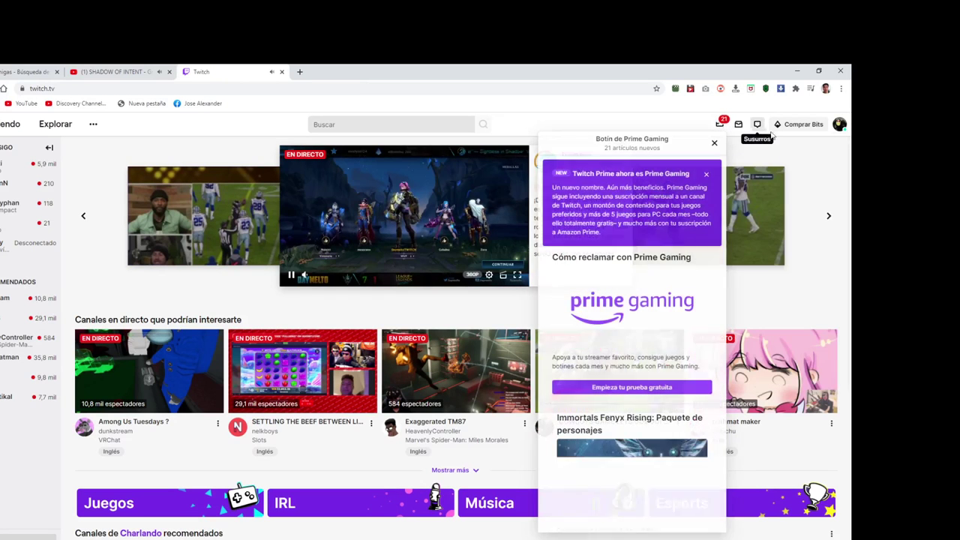
pyautogui.click(123, 69)
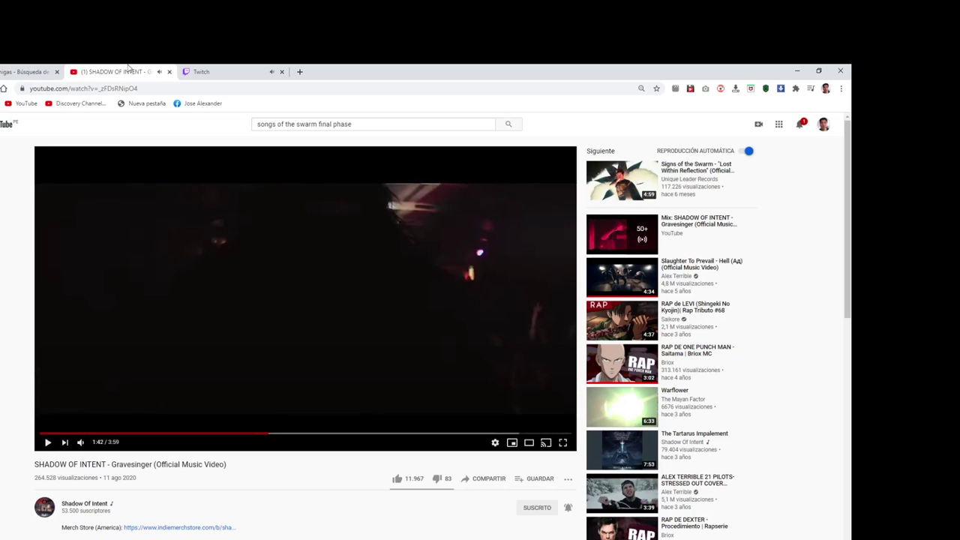
pyautogui.click(207, 70)
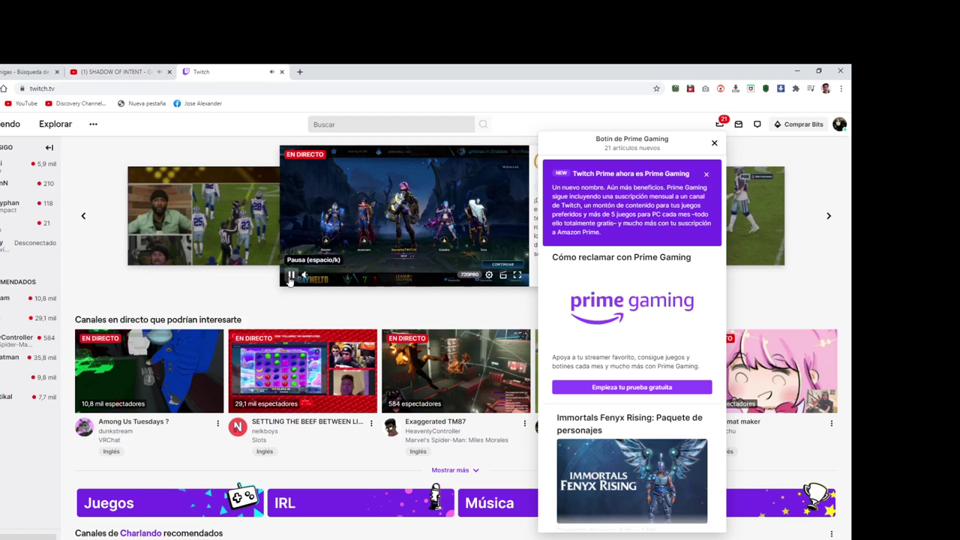
pyautogui.click(290, 277)
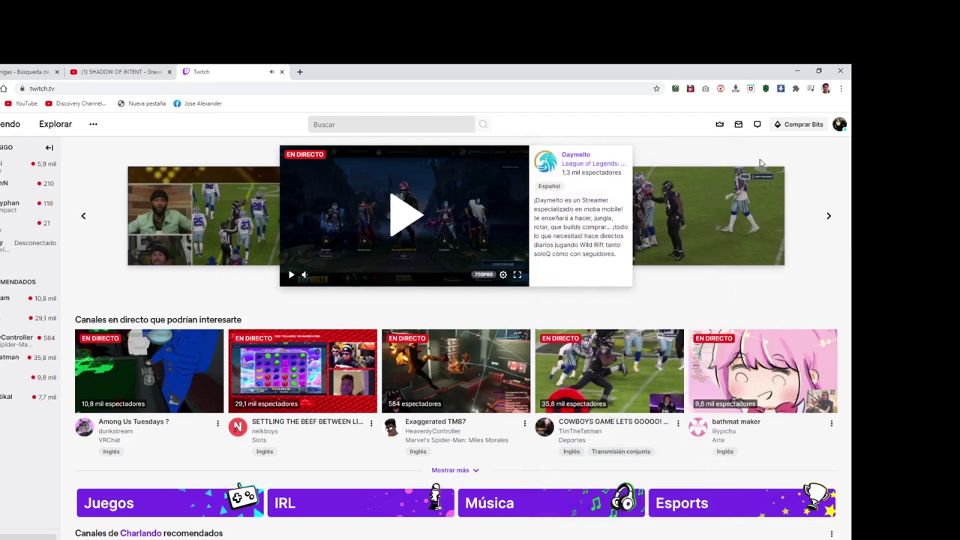
# Step: View your own channel's About and Videos pages, then minimize Chrome
pyautogui.click(840, 124)
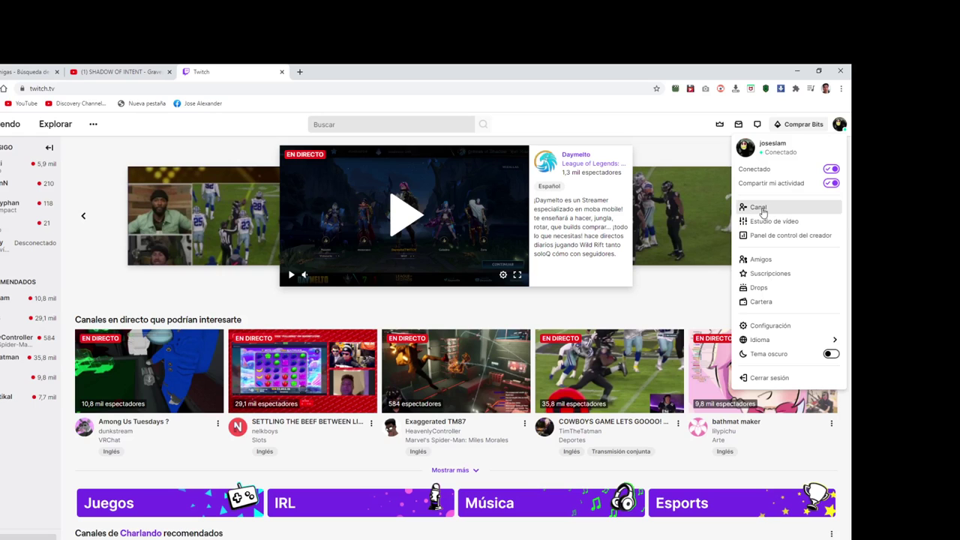
pyautogui.click(760, 210)
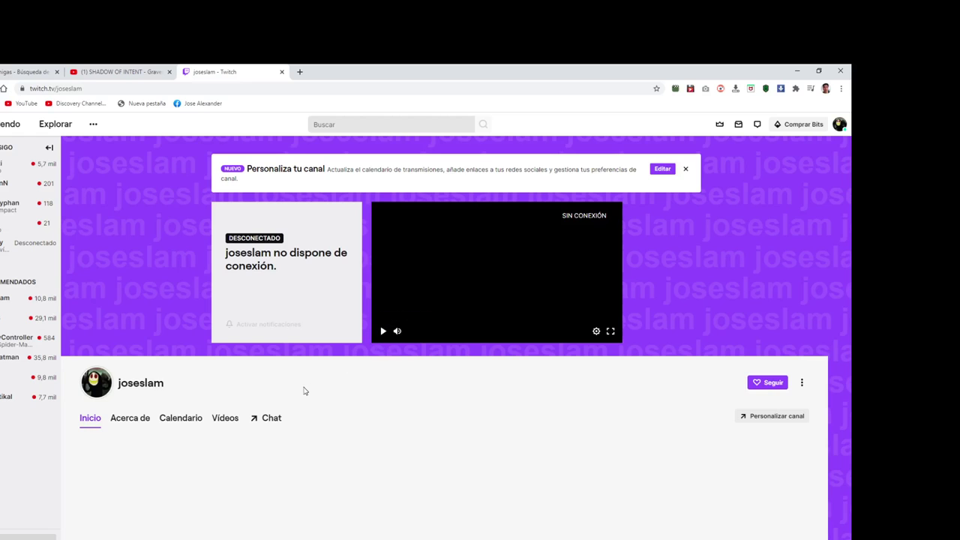
pyautogui.scroll(-2, 304, 391)
pyautogui.click(128, 334)
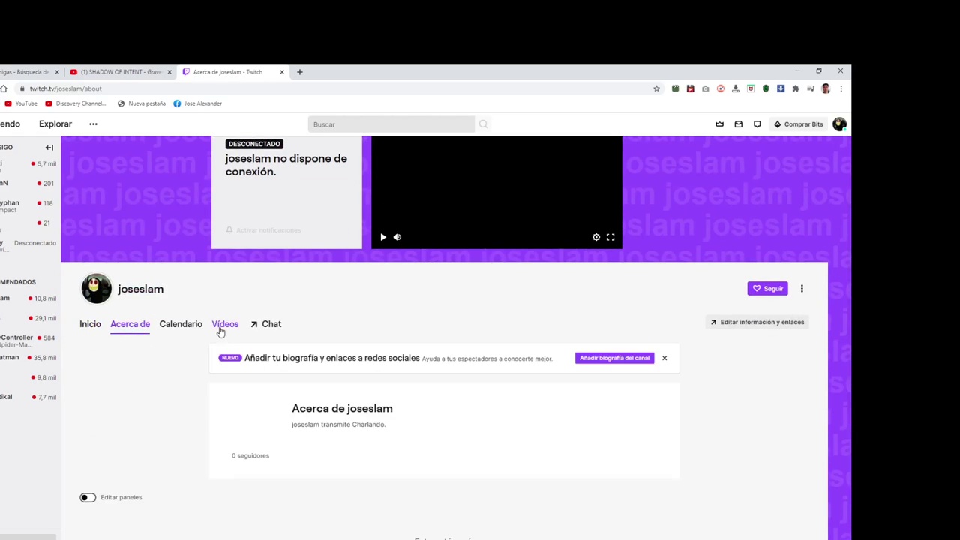
pyautogui.click(221, 332)
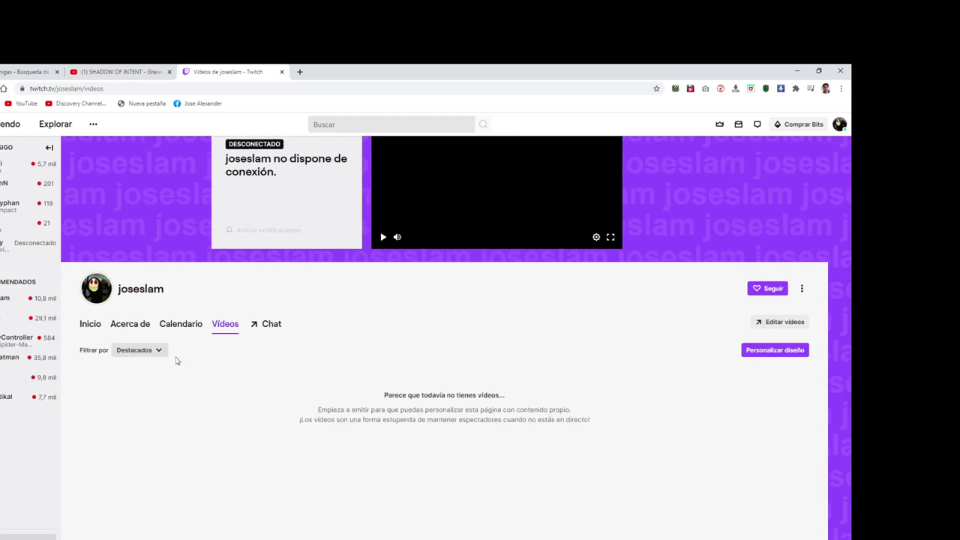
pyautogui.click(796, 72)
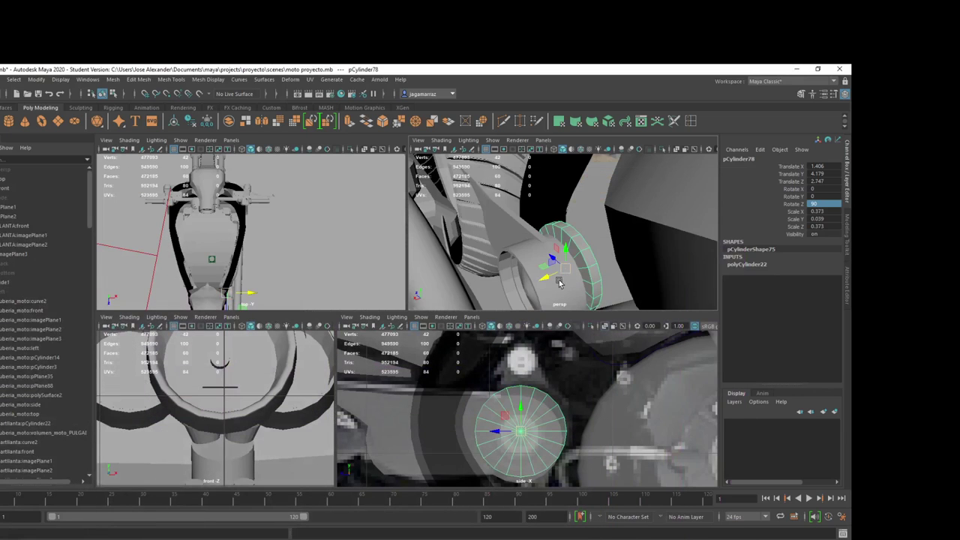
# Step: Scale the pCylinder78 disc up uniformly in the side view to about 0.402
pyautogui.keyDown('alt'); pyautogui.moveTo(559, 282); pyautogui.dragTo(551, 285); pyautogui.keyUp('alt')
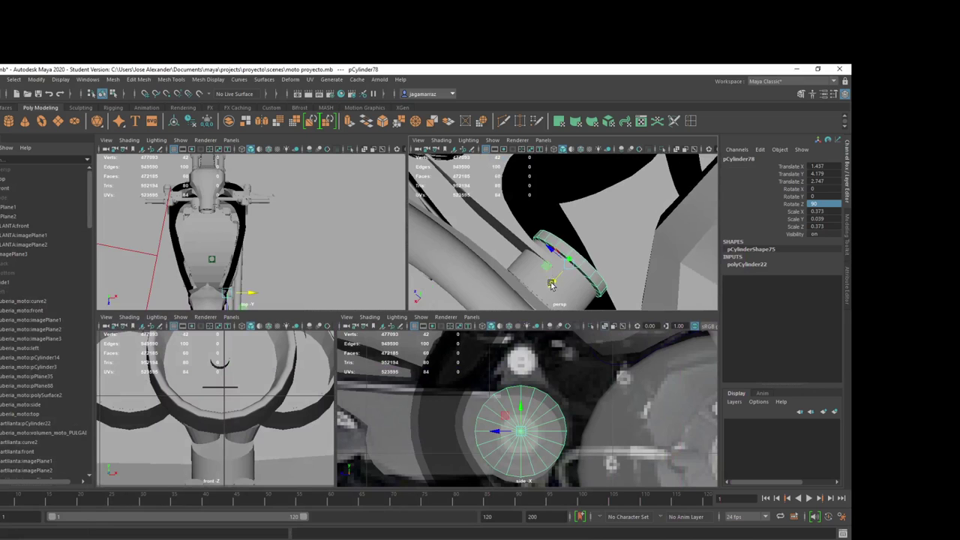
pyautogui.keyDown('alt'); pyautogui.moveTo(592, 255); pyautogui.dragTo(606, 215); pyautogui.keyUp('alt')
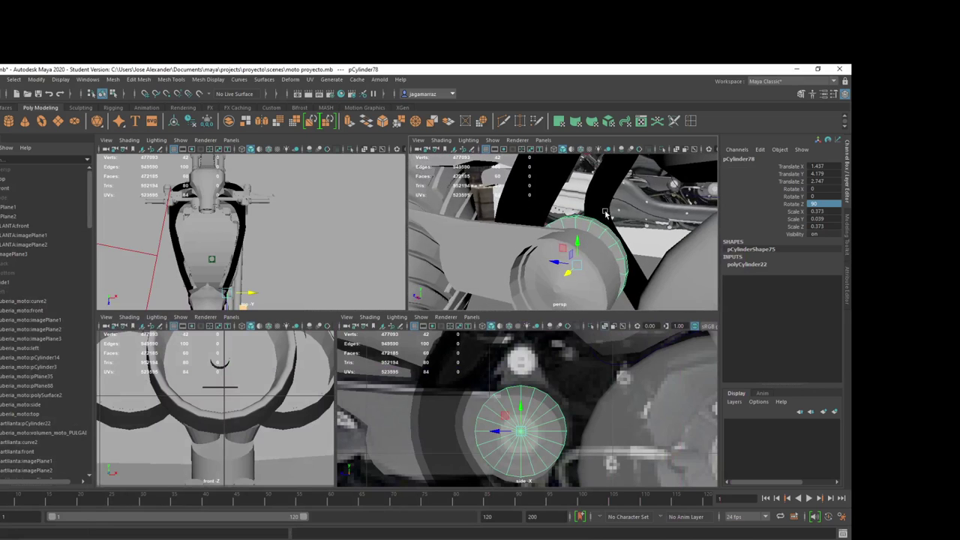
pyautogui.press('r')
pyautogui.click(524, 448)
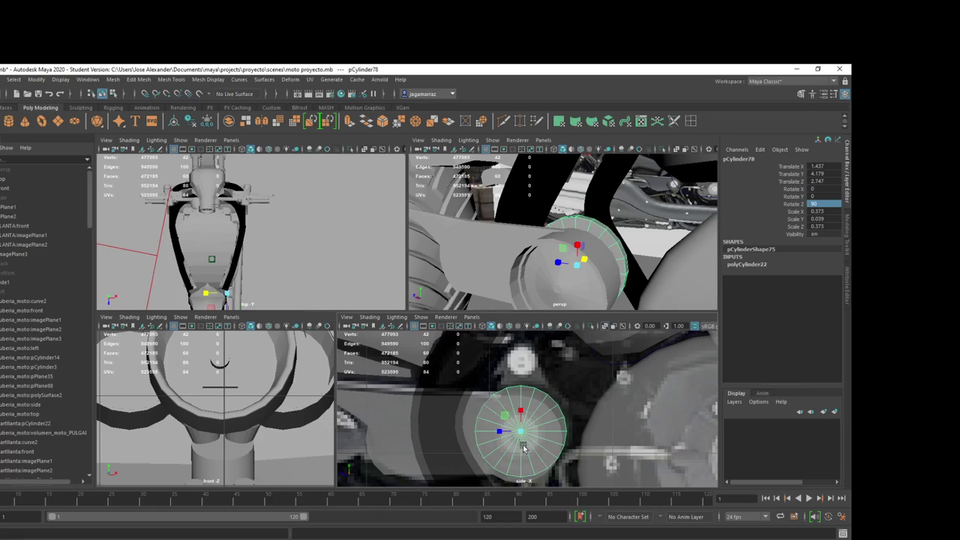
pyautogui.moveTo(521, 437); pyautogui.dragTo(527, 444)
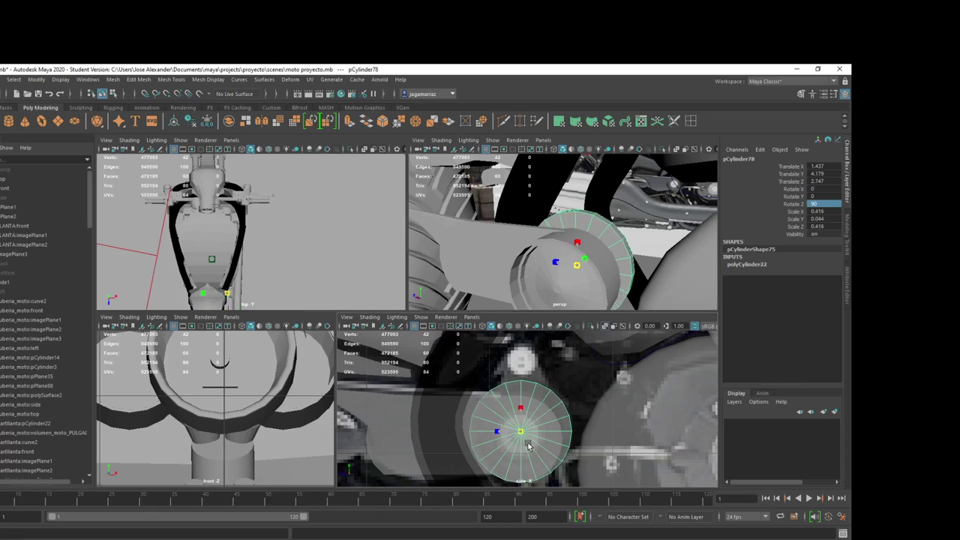
pyautogui.keyDown('alt'); pyautogui.moveTo(620, 233); pyautogui.dragTo(598, 255); pyautogui.keyUp('alt')
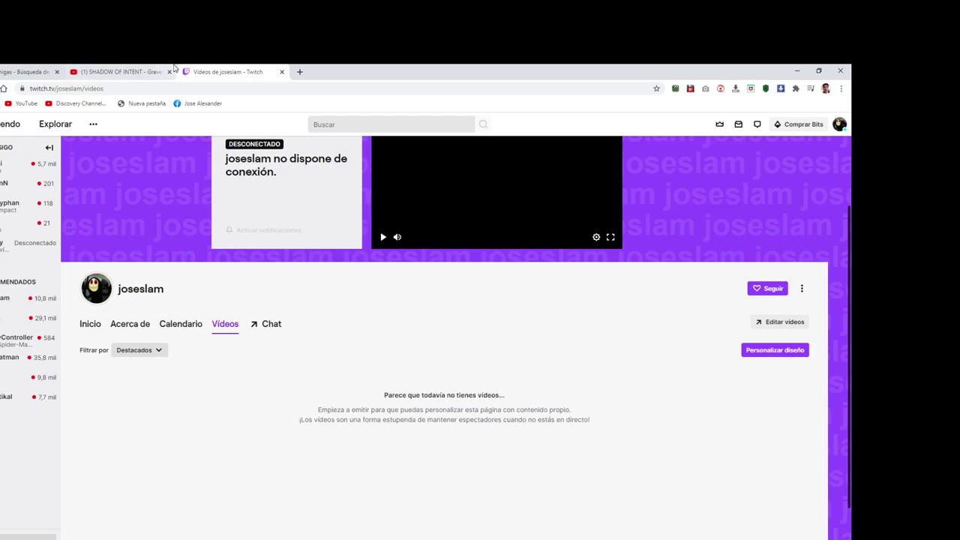
# Step: Play the SHADOW OF INTENT - Malediction video, skip its ad, and minimize Chrome
pyautogui.click(173, 69)
pyautogui.click(280, 222)
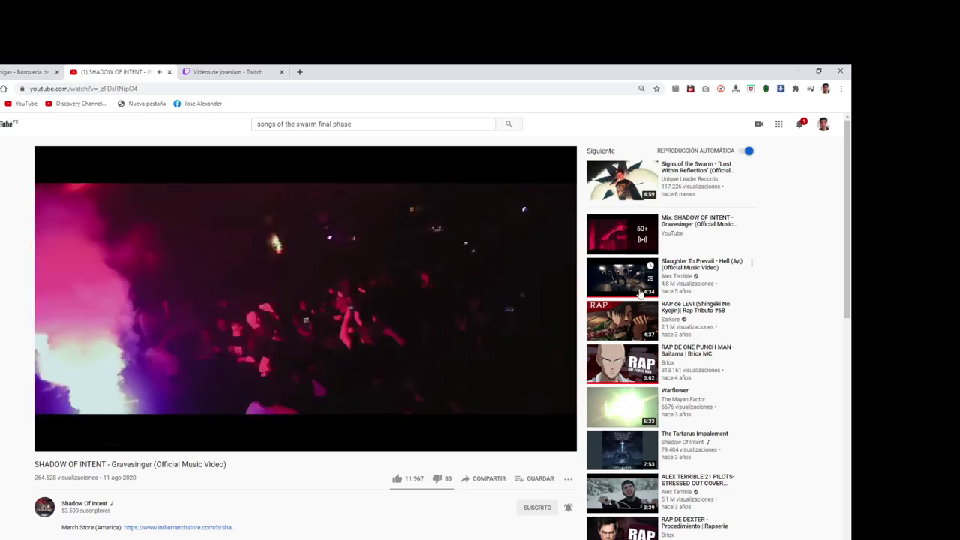
pyautogui.scroll(-1, 618, 385)
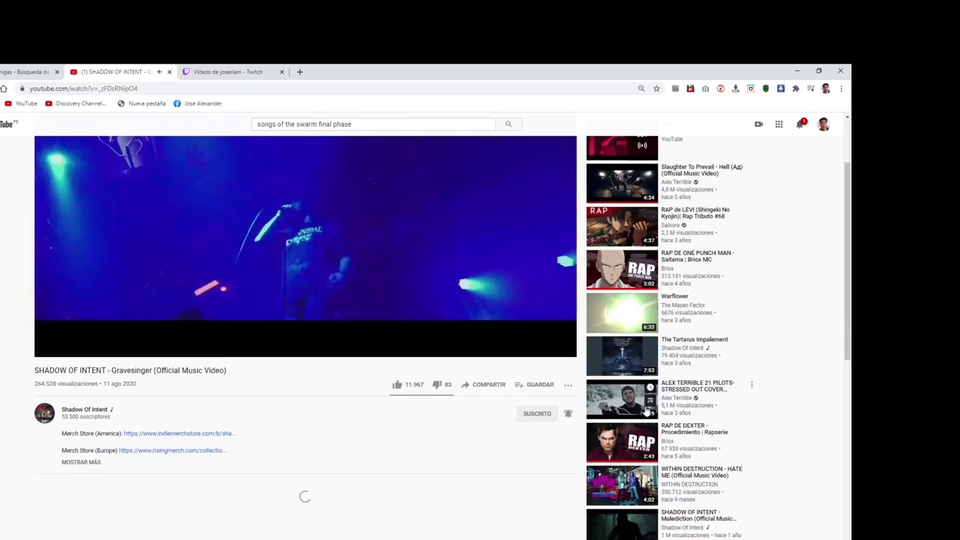
pyautogui.scroll(-2, 650, 422)
pyautogui.click(622, 386)
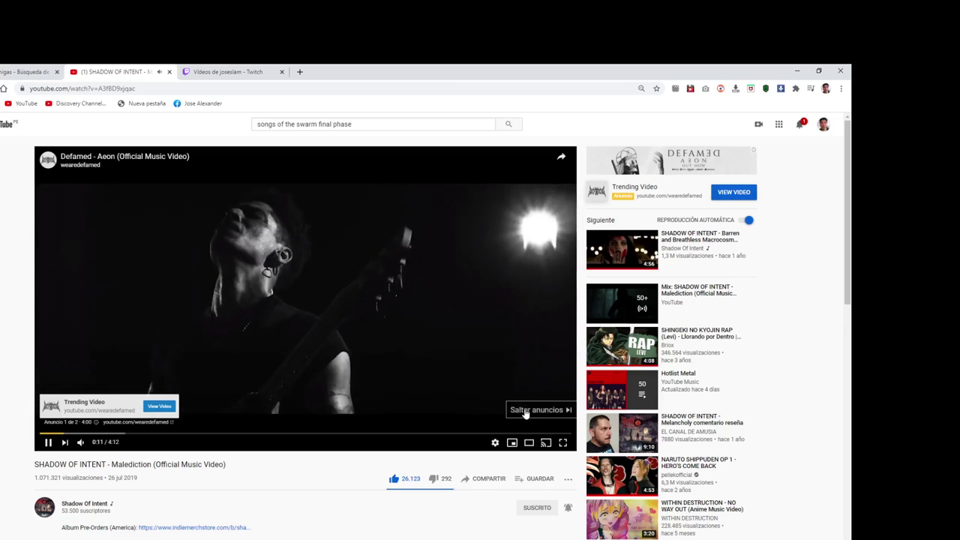
pyautogui.click(526, 412)
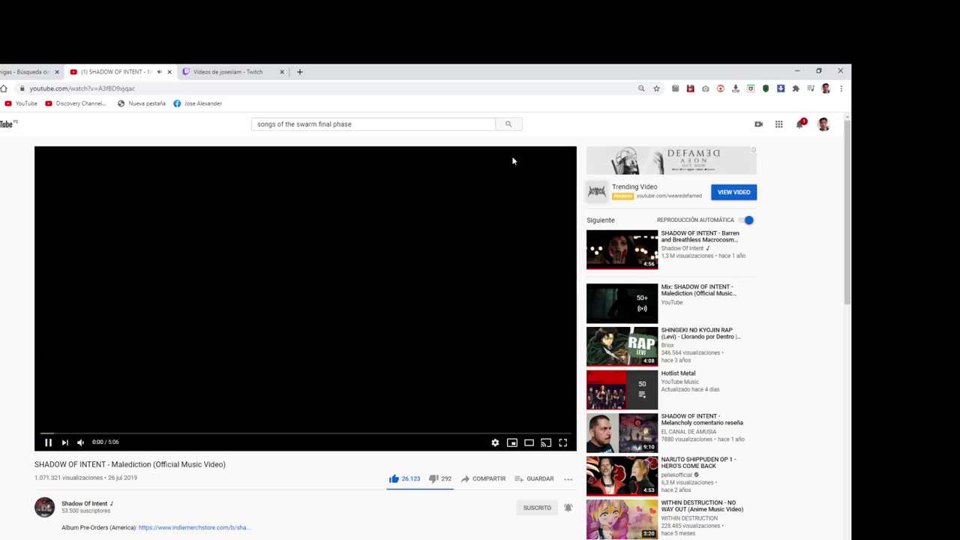
pyautogui.click(797, 71)
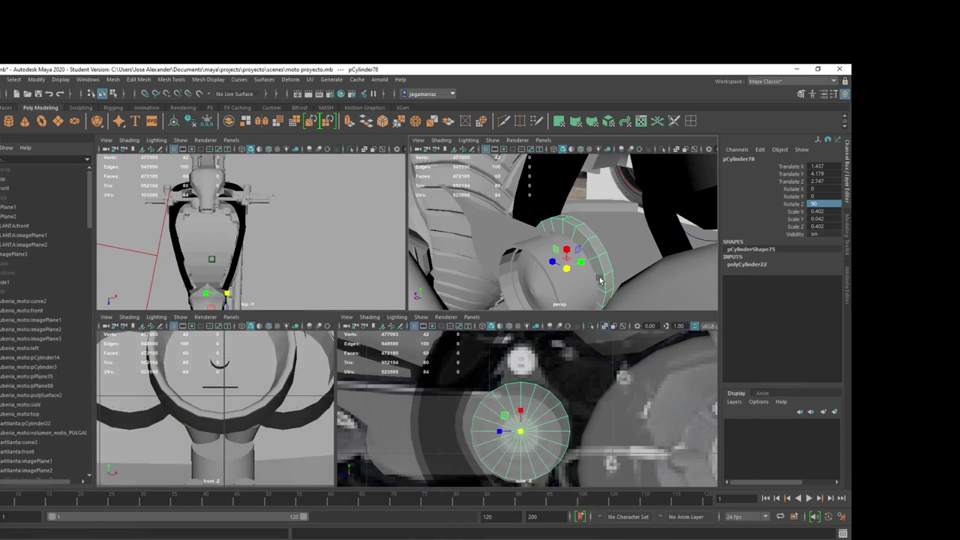
# Step: Switch pCylinder78 to face mode and pick a face on its outer band
pyautogui.keyDown('alt'); pyautogui.moveTo(587, 241); pyautogui.dragTo(602, 291); pyautogui.keyUp('alt')
pyautogui.scroll(-3, 525, 413)
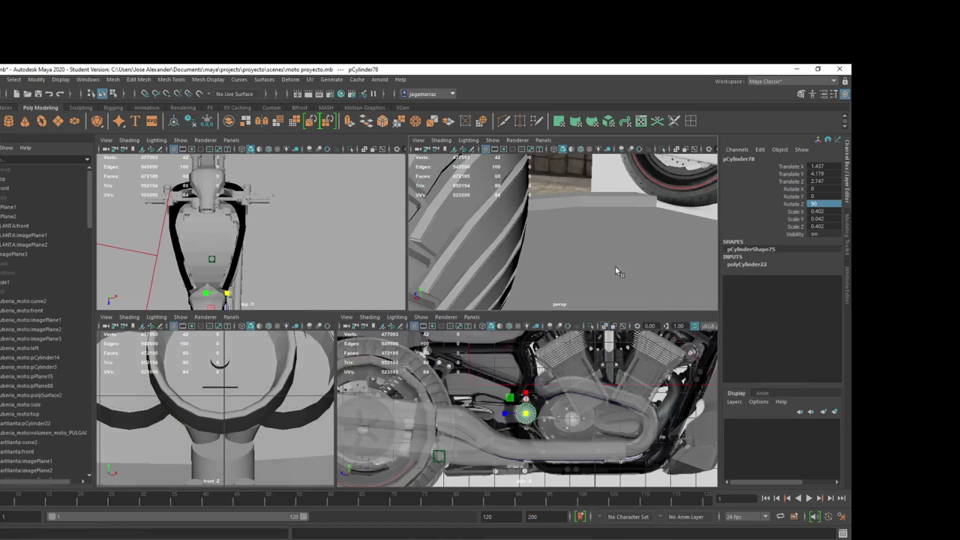
pyautogui.moveTo(591, 244); pyautogui.dragTo(582, 259, button='right')
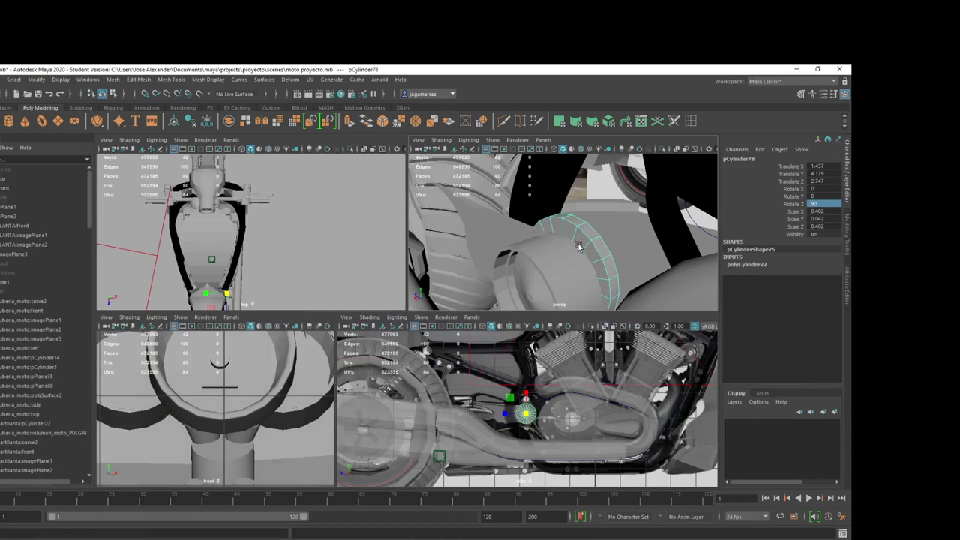
pyautogui.click(592, 232)
pyautogui.moveTo(592, 232)
pyautogui.keyDown('alt'); pyautogui.mouseDown()
pyautogui.moveTo(578, 234)
pyautogui.moveTo(584, 238)
pyautogui.mouseUp(); pyautogui.keyUp('alt')
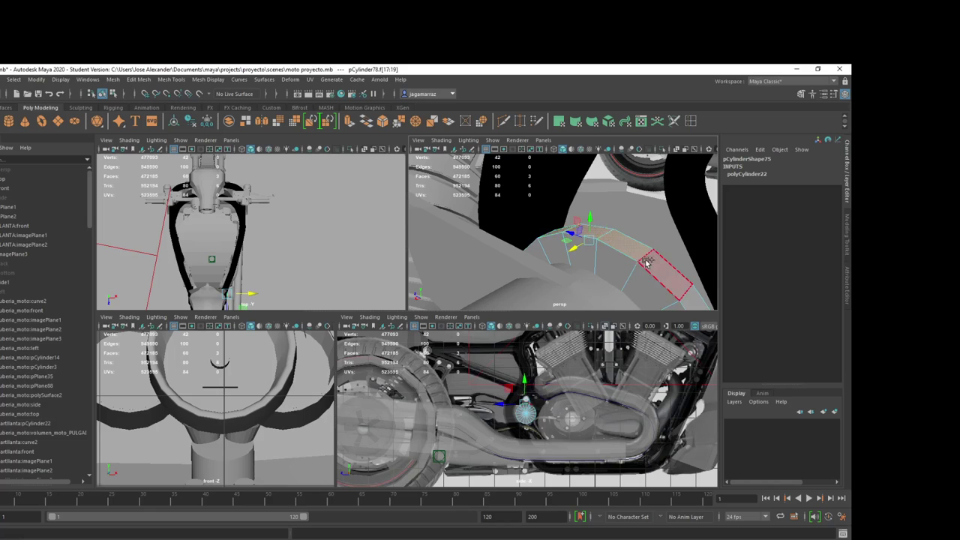
# Step: Select the face strip on pCylinder78's top and extrude it upward three times into a narrowing tab
pyautogui.keyDown('shift'); pyautogui.doubleClick(660, 281); pyautogui.keyUp('shift')
pyautogui.scroll(3, 556, 409)
pyautogui.scroll(4, 556, 409)
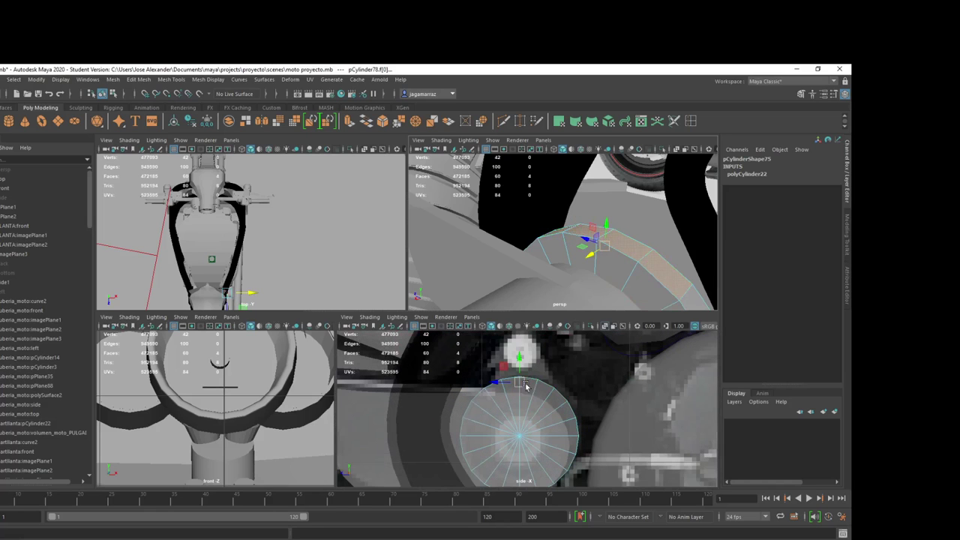
pyautogui.hotkey('ctrl', 'e')
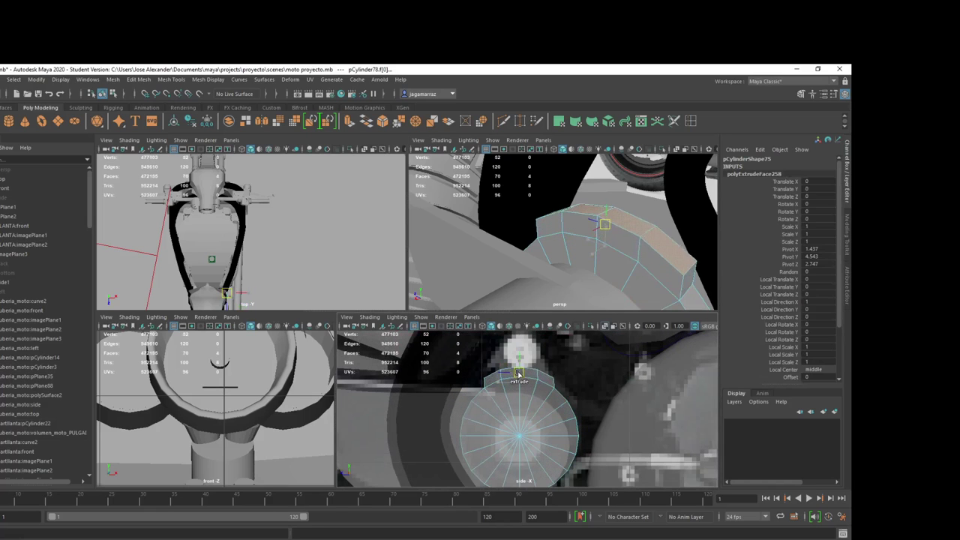
pyautogui.moveTo(519, 381)
pyautogui.mouseDown()
pyautogui.moveTo(520, 368)
pyautogui.moveTo(510, 366)
pyautogui.moveTo(516, 375)
pyautogui.mouseUp()
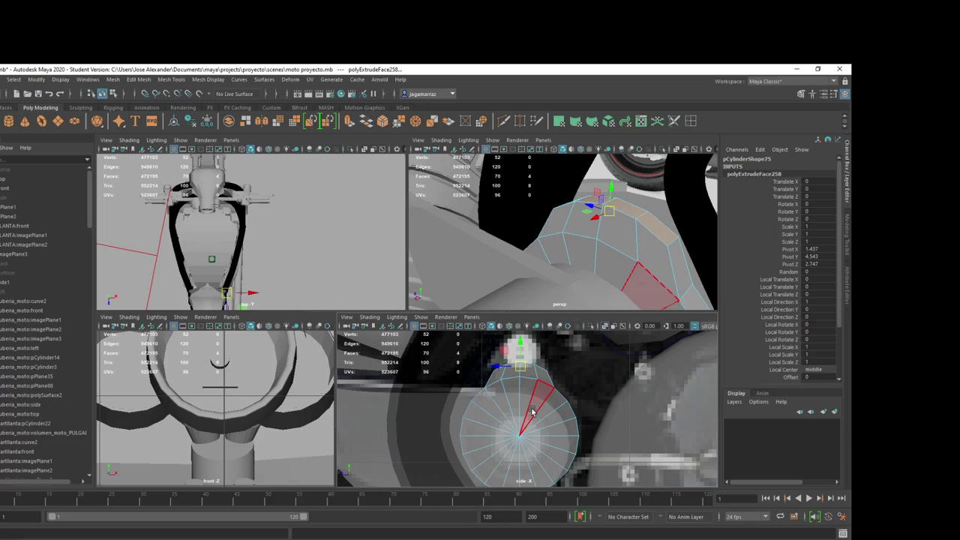
pyautogui.keyDown('alt'); pyautogui.moveTo(517, 375); pyautogui.dragTo(523, 405, button='middle'); pyautogui.keyUp('alt')
pyautogui.hotkey('ctrl', 'e')
pyautogui.moveTo(522, 405); pyautogui.dragTo(512, 367)
pyautogui.hotkey('ctrl', 'e')
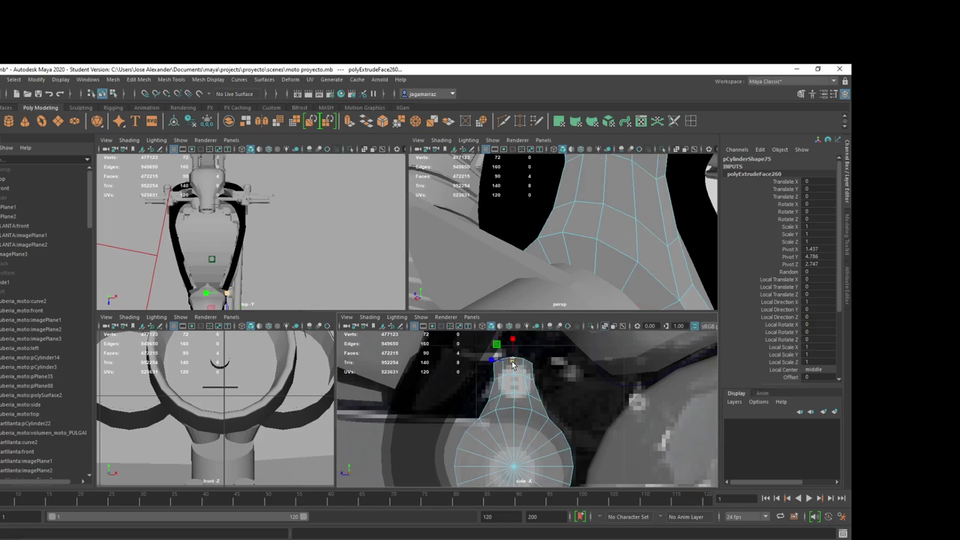
pyautogui.hotkey('alt', 'Tab')
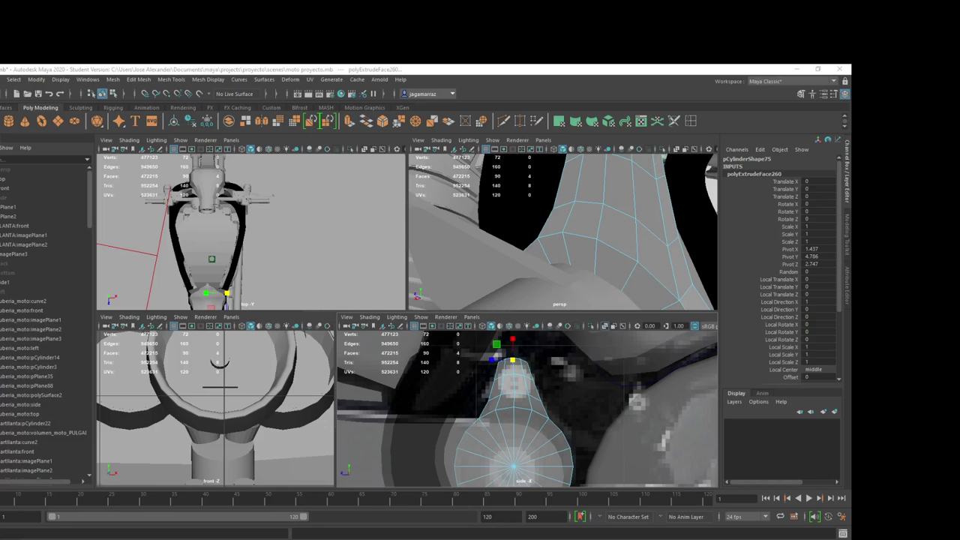
# Step: Browse the REFERENCES, Imágenes and Downloads folders from the navigation pane
pyautogui.scroll(1, 28, 301)
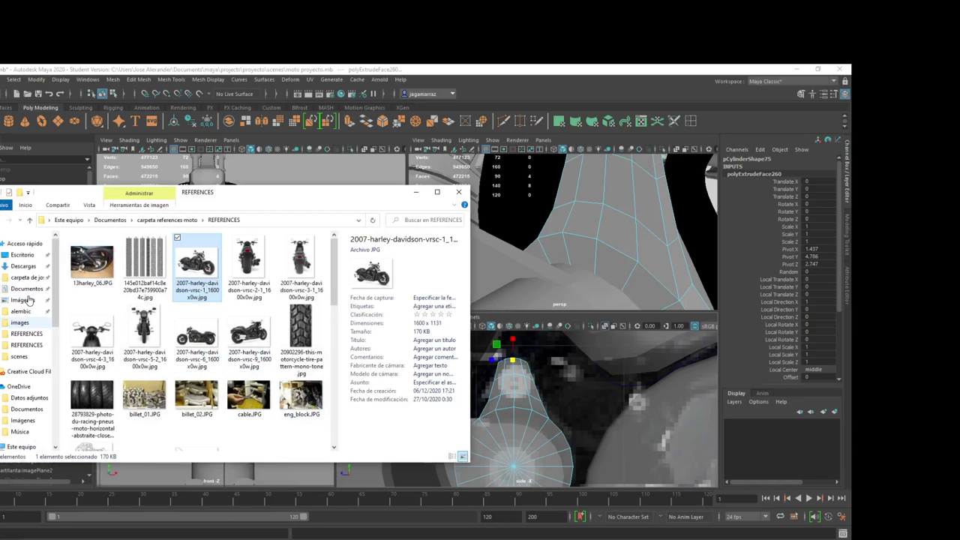
pyautogui.click(26, 334)
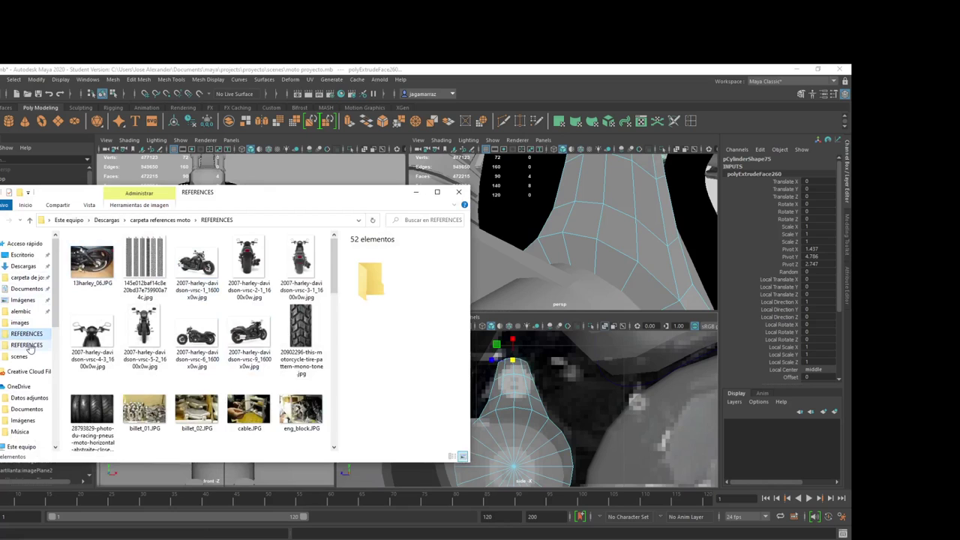
pyautogui.click(28, 346)
pyautogui.click(32, 301)
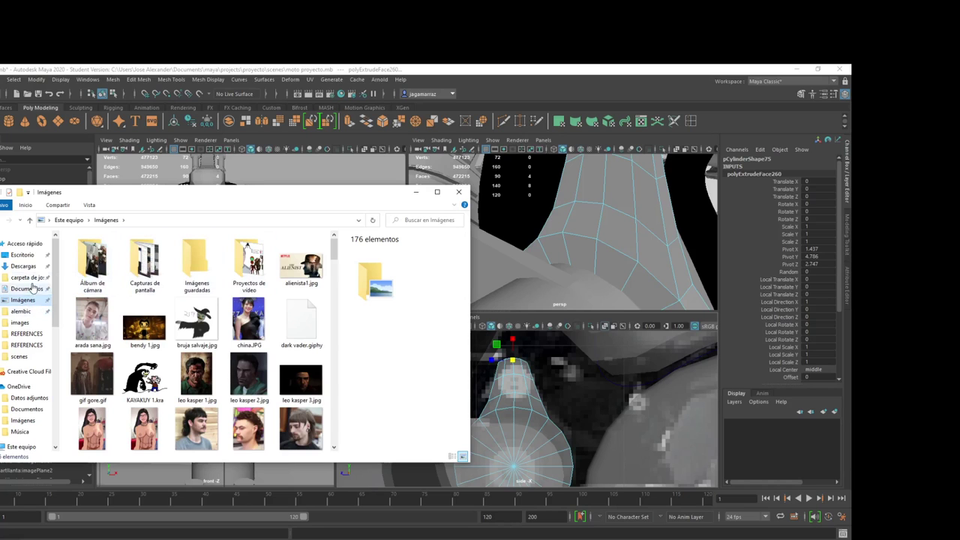
pyautogui.click(27, 278)
pyautogui.click(24, 266)
# Step: Open the personal folder in Downloads and its music subfolder, then minimize File Explorer
pyautogui.scroll(-5, 149, 319)
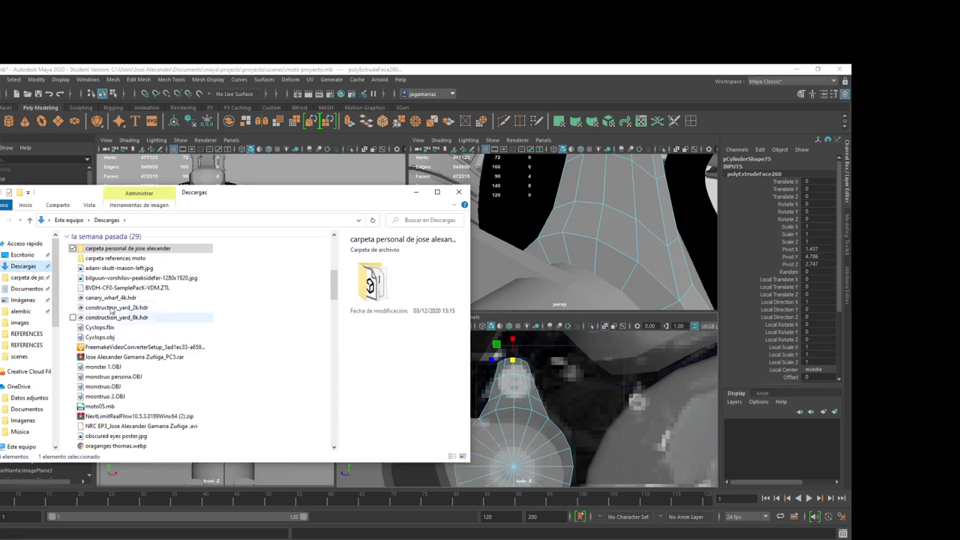
pyautogui.scroll(-2, 127, 360)
pyautogui.scroll(-3, 129, 358)
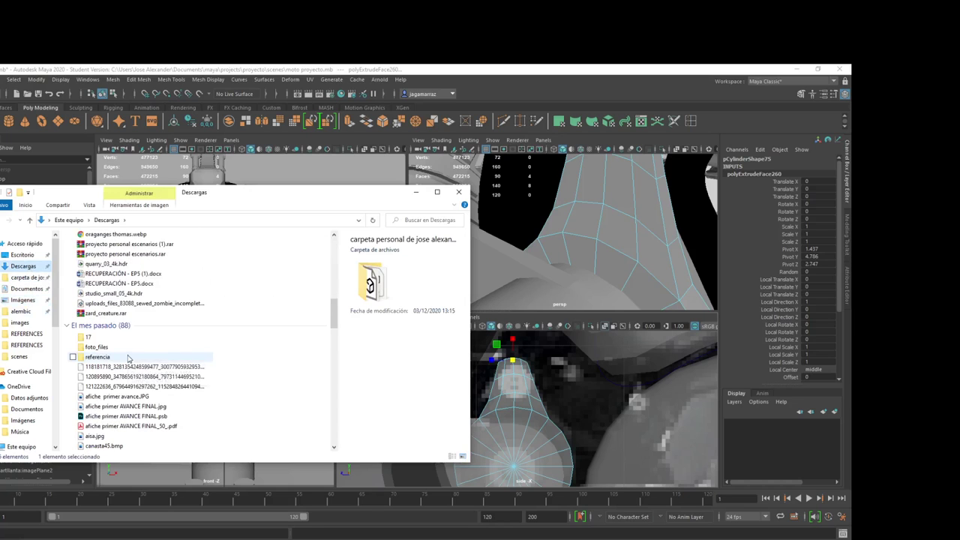
pyautogui.scroll(-3, 129, 358)
pyautogui.scroll(-3, 131, 359)
pyautogui.scroll(-3, 143, 359)
pyautogui.scroll(-5, 146, 358)
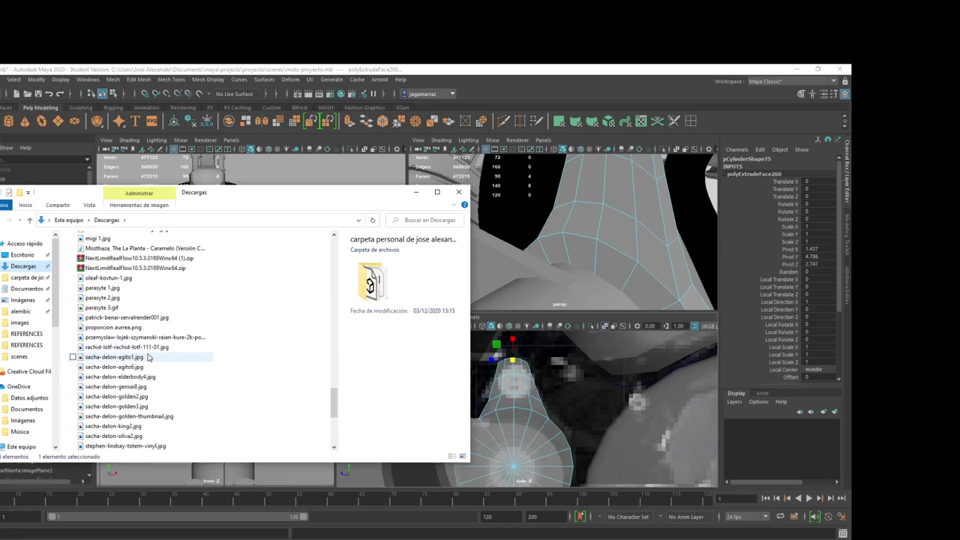
pyautogui.scroll(-5, 150, 355)
pyautogui.scroll(5, 150, 355)
pyautogui.scroll(5, 150, 353)
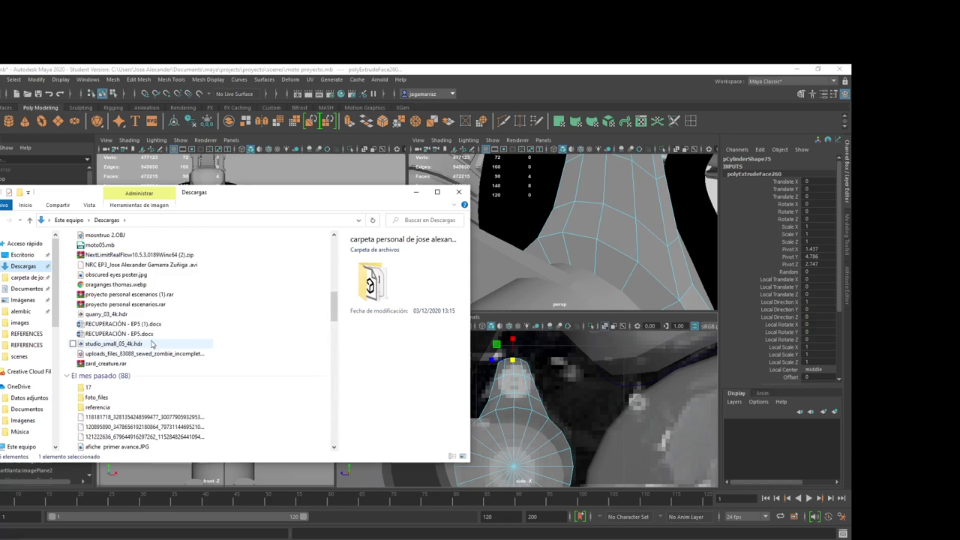
pyautogui.scroll(5, 151, 349)
pyautogui.scroll(5, 151, 340)
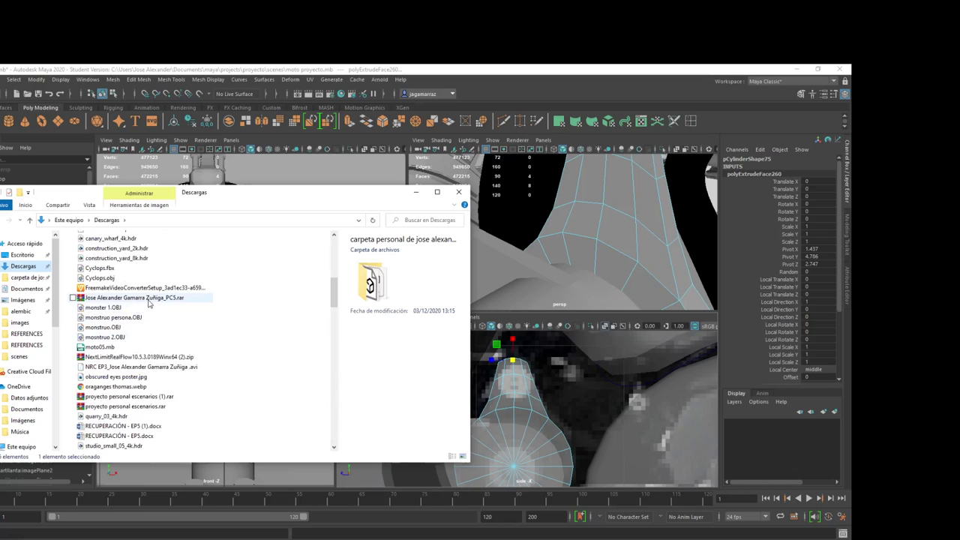
pyautogui.scroll(5, 150, 302)
pyautogui.scroll(2, 150, 304)
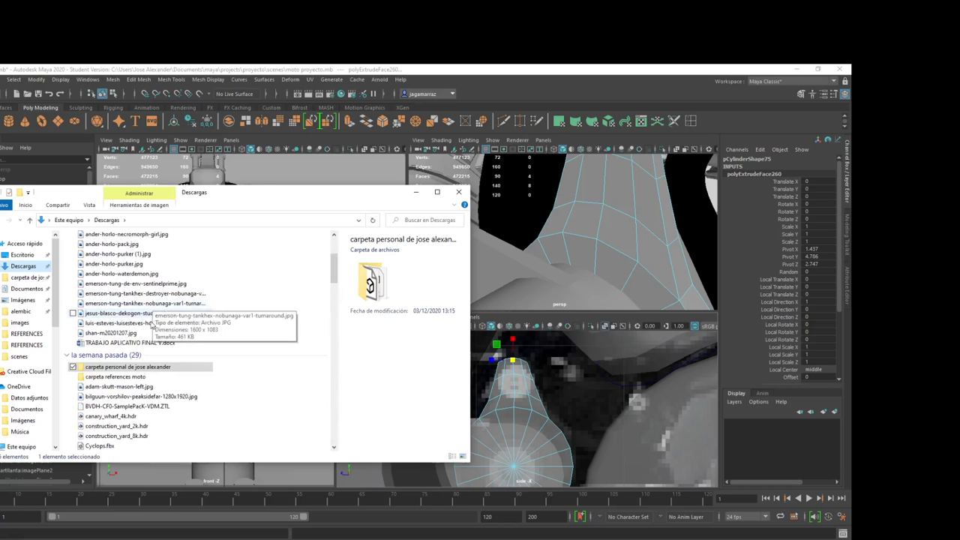
pyautogui.doubleClick(144, 366)
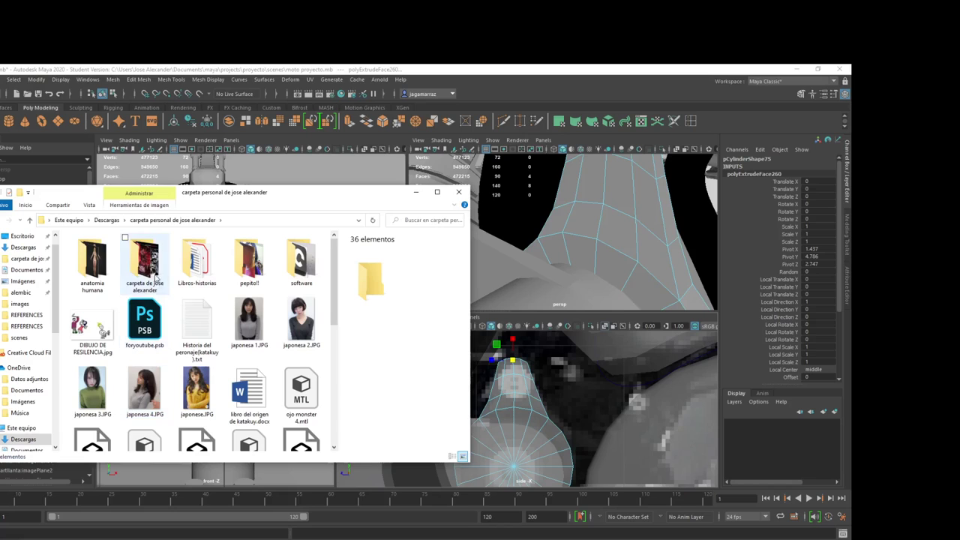
pyautogui.doubleClick(149, 266)
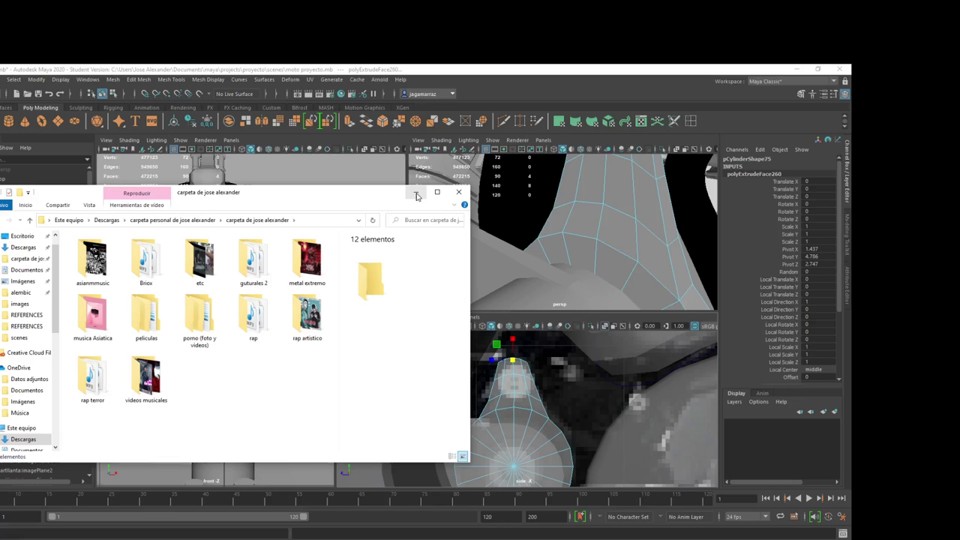
pyautogui.click(417, 195)
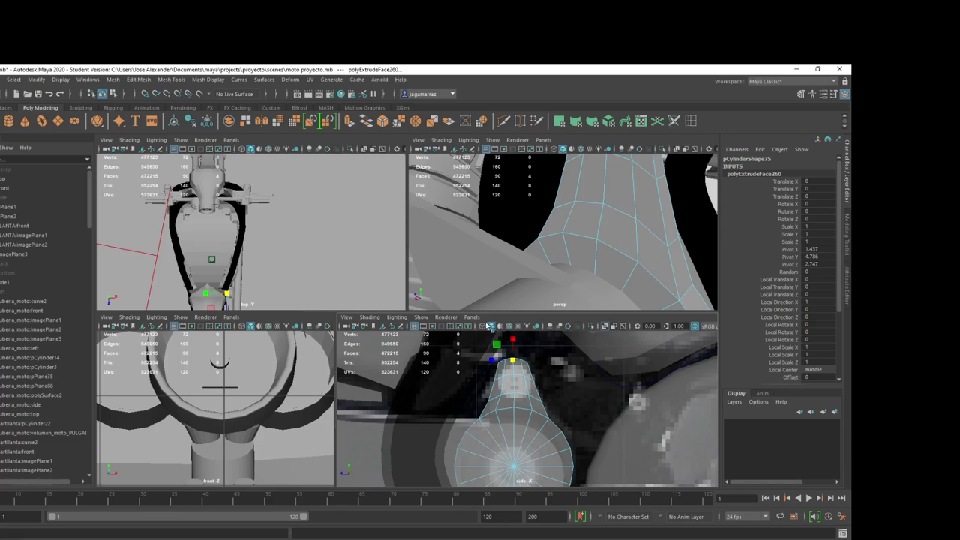
# Step: Close File Explorer and select a face on top of the extruded tube
pyautogui.hotkey('alt', 'Tab')
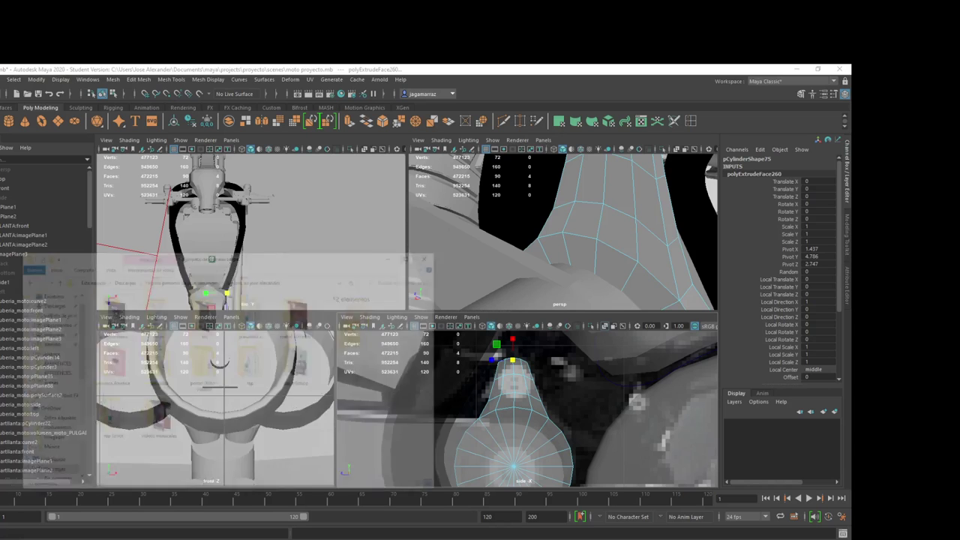
pyautogui.click(457, 193)
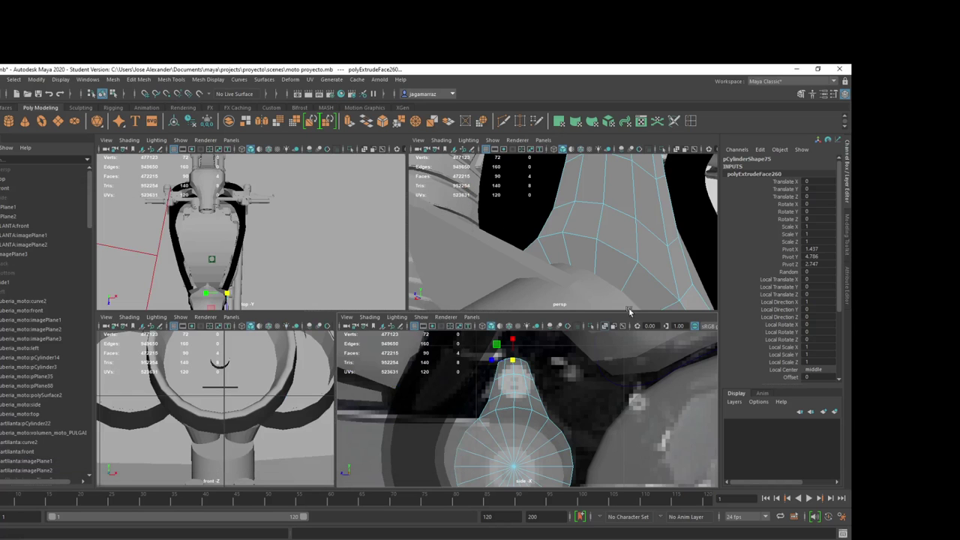
pyautogui.moveTo(630, 312)
pyautogui.keyDown('alt'); pyautogui.mouseDown()
pyautogui.moveTo(639, 276)
pyautogui.moveTo(569, 330)
pyautogui.mouseUp(); pyautogui.keyUp('alt')
pyautogui.click(637, 271)
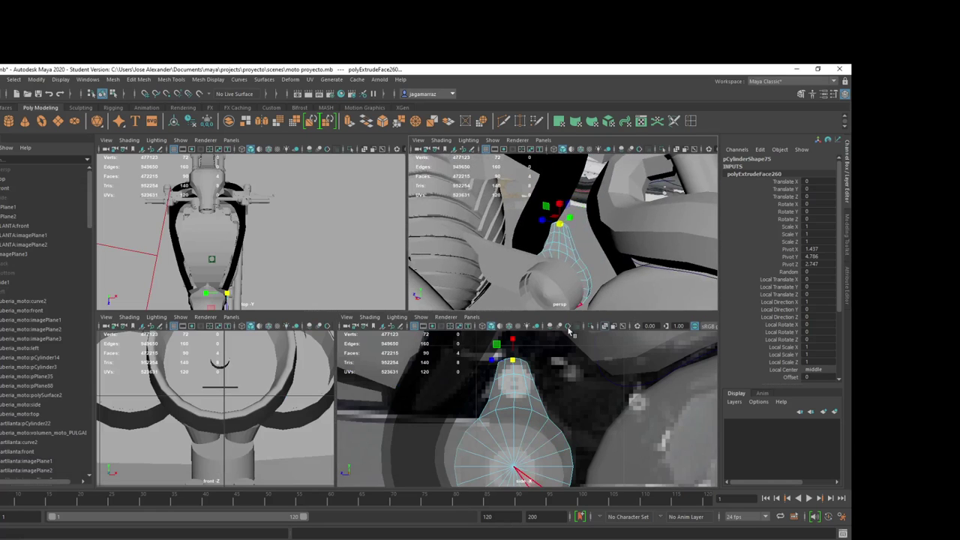
pyautogui.scroll(2, 569, 333)
pyautogui.scroll(3, 568, 249)
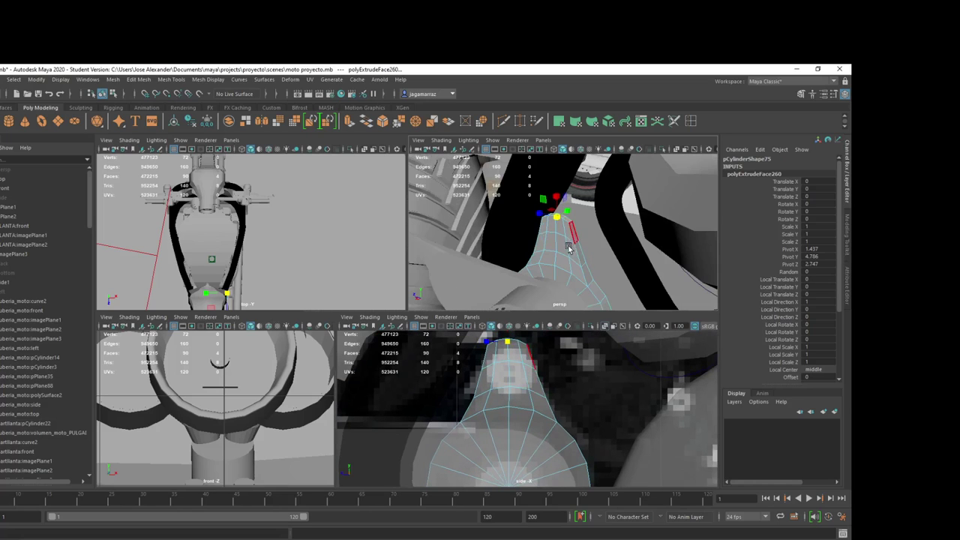
pyautogui.scroll(2, 569, 250)
pyautogui.keyDown('alt'); pyautogui.moveTo(542, 270); pyautogui.dragTo(551, 202); pyautogui.keyUp('alt')
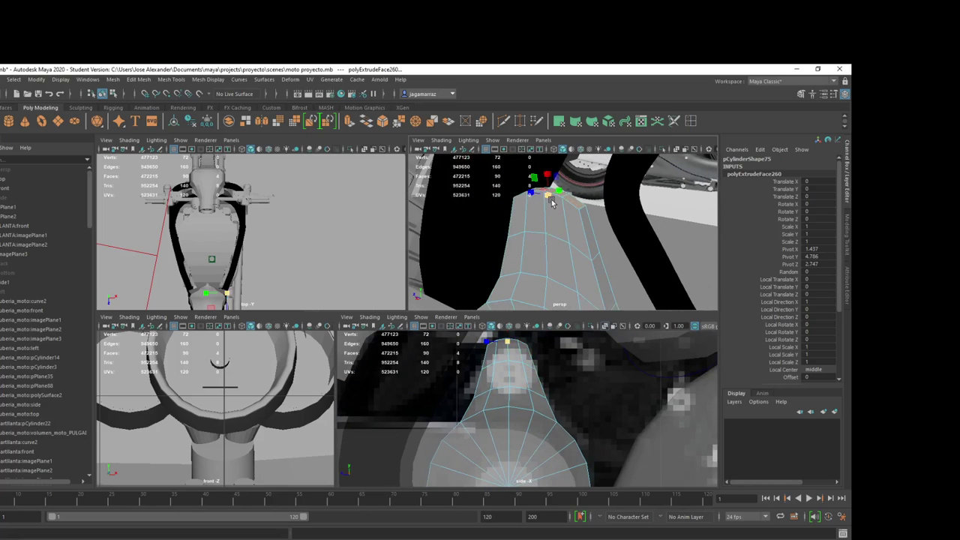
# Step: Nudge the selected face with the Move tool, then select two edges at the cone tip
pyautogui.keyDown('shift'); pyautogui.moveTo(551, 202); pyautogui.dragTo(564, 197, button='right'); pyautogui.keyUp('shift')
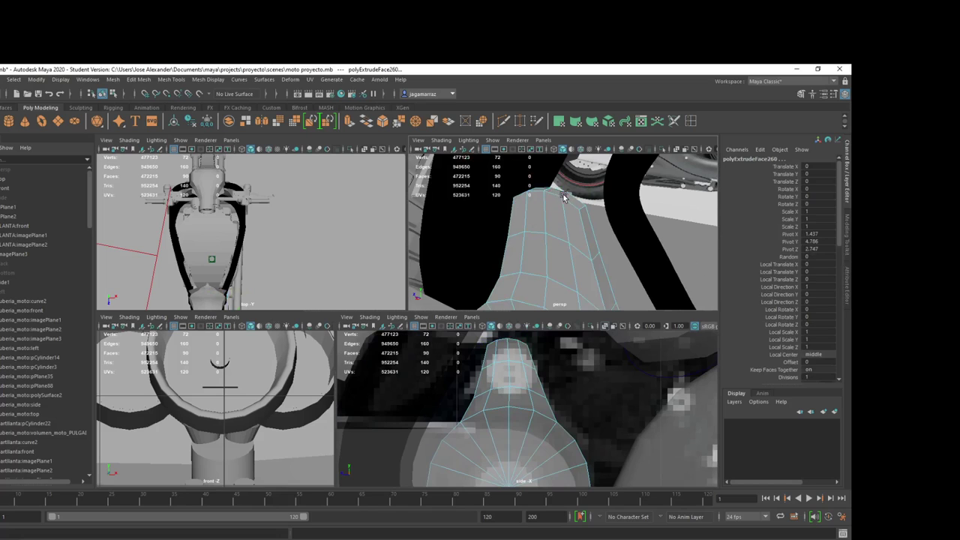
pyautogui.press('w')
pyautogui.press('f')
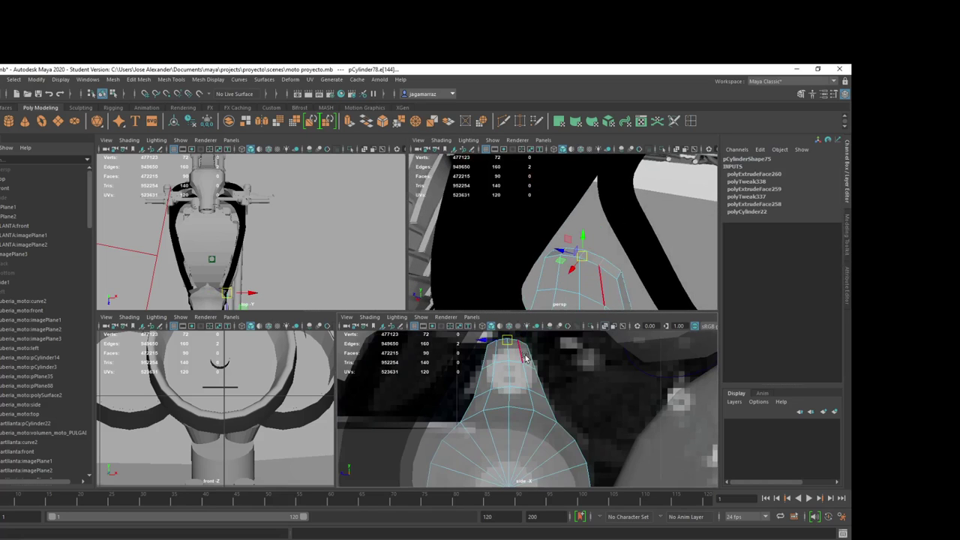
pyautogui.moveTo(525, 359); pyautogui.dragTo(523, 347)
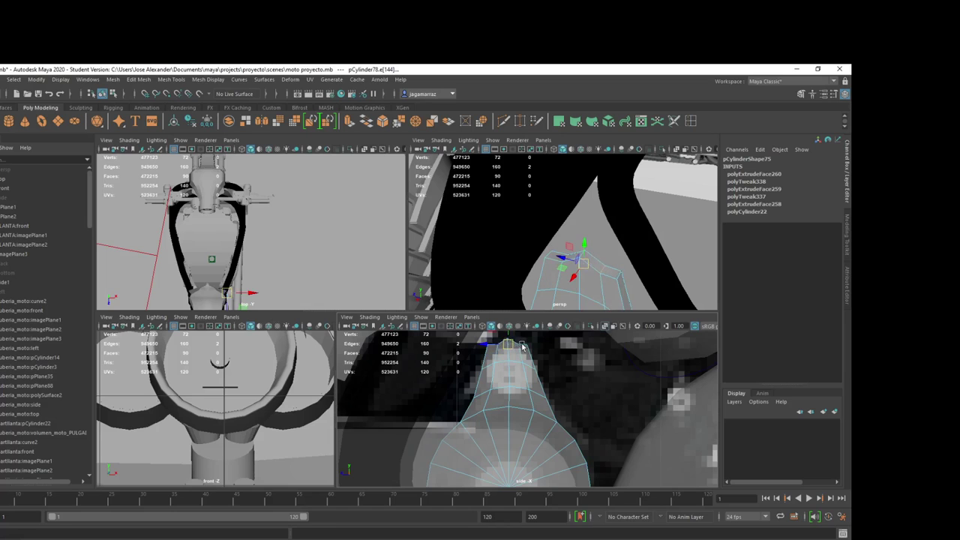
pyautogui.click(622, 279)
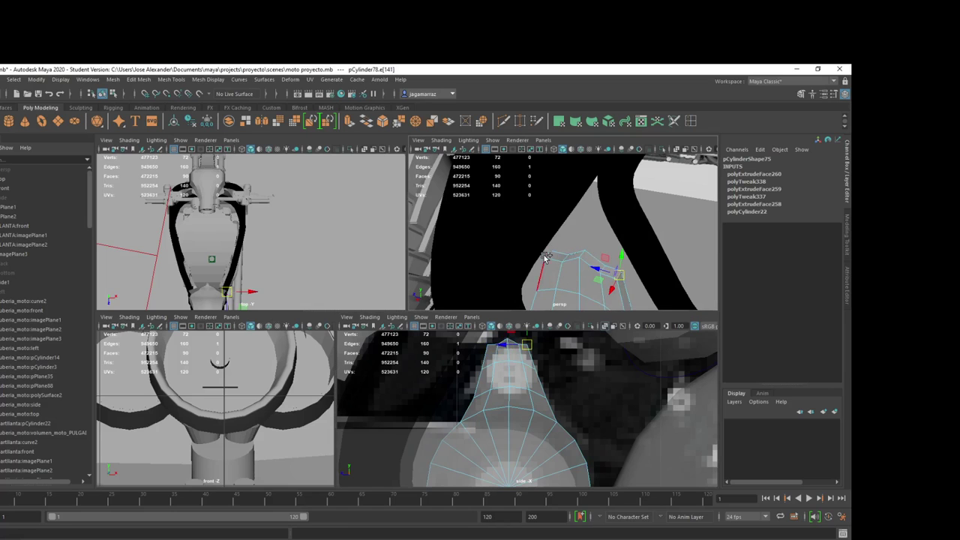
pyautogui.keyDown('shift'); pyautogui.click(508, 354); pyautogui.keyUp('shift')
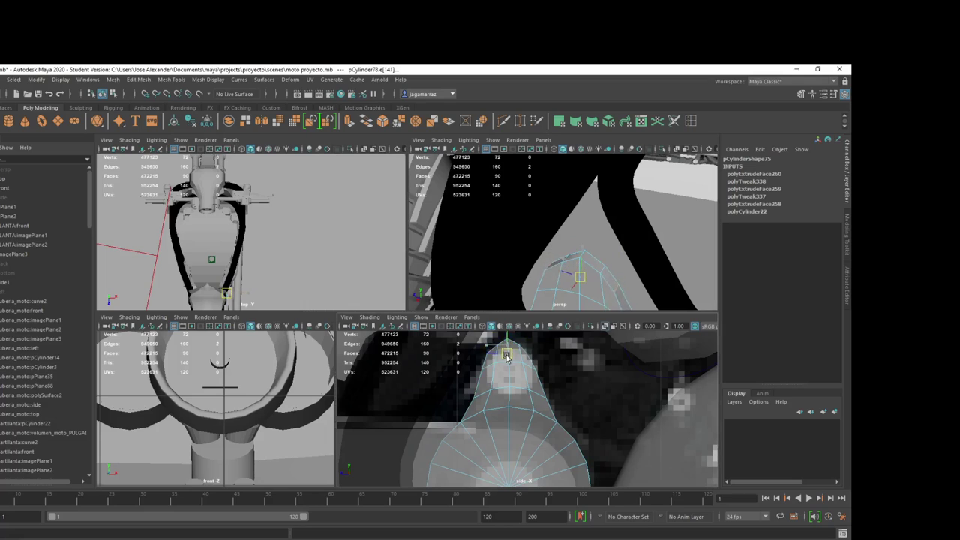
pyautogui.hotkey('ctrl', 'e')
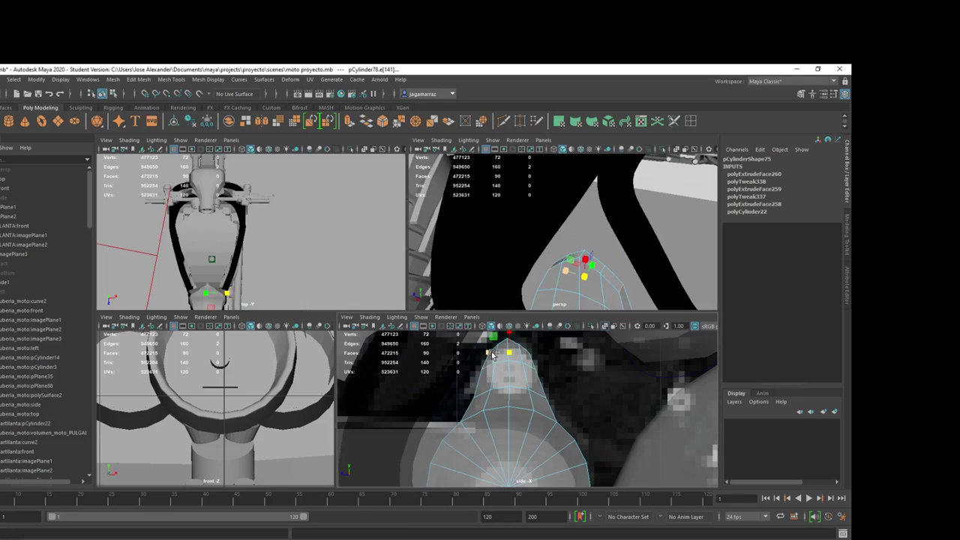
# Step: Bevel the selected tip edges with 2 segments from the Modeling Toolkit
pyautogui.click(845, 95)
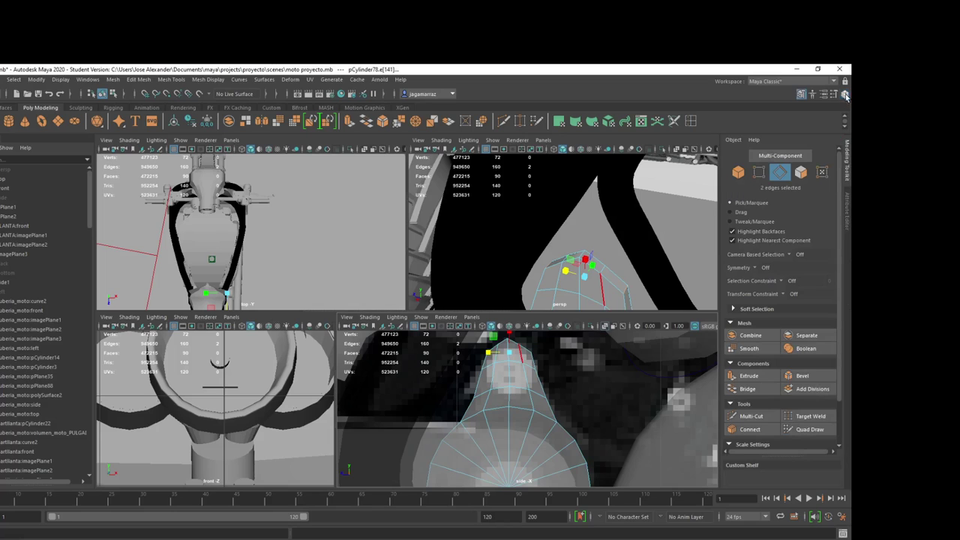
pyautogui.click(801, 375)
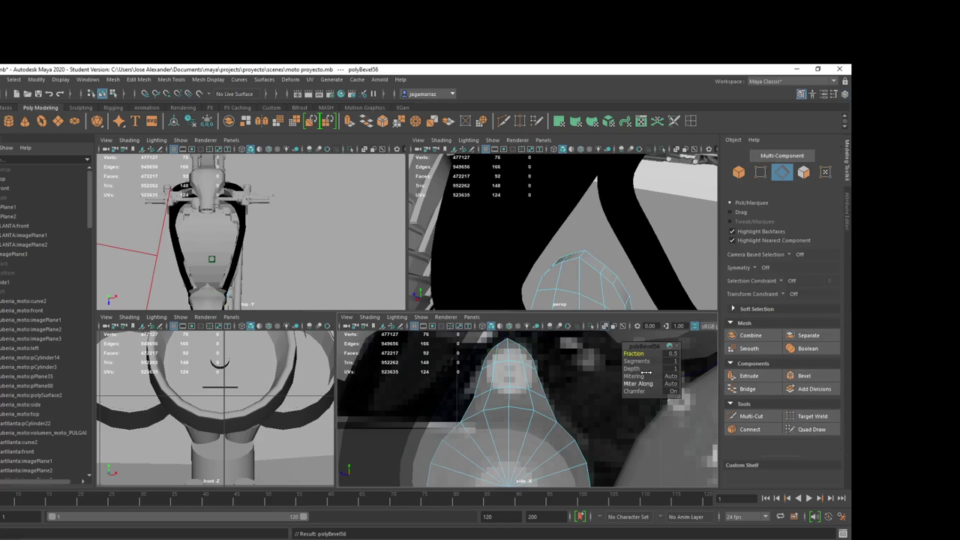
pyautogui.moveTo(644, 361); pyautogui.dragTo(641, 353)
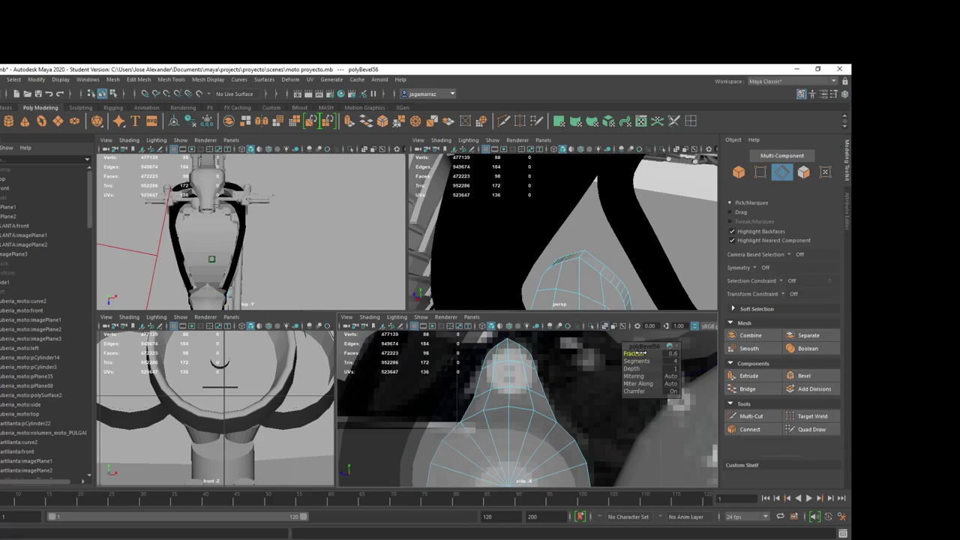
# Step: Bevel another tip edge with a 0.9 fraction, then select the whole cone object
pyautogui.click(584, 259)
pyautogui.press('w')
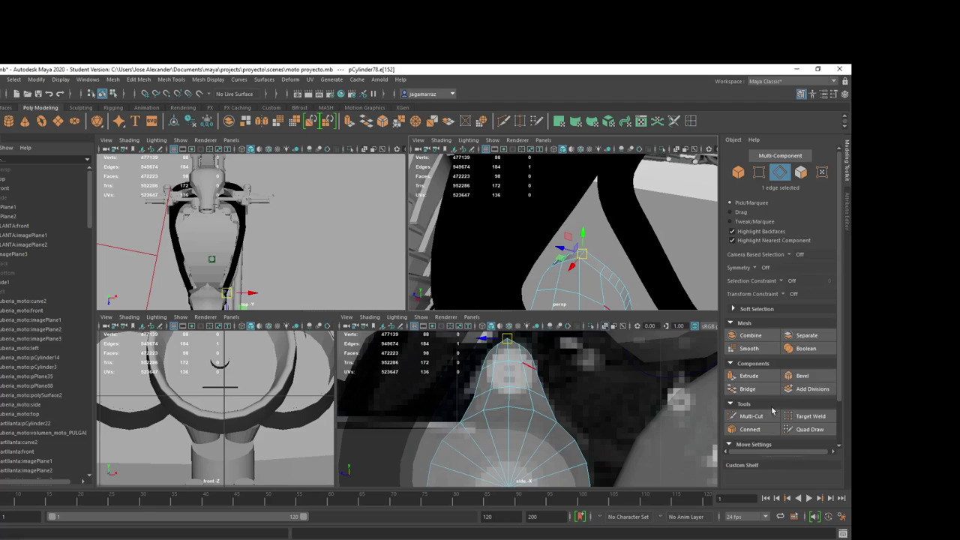
pyautogui.click(802, 376)
pyautogui.click(660, 185)
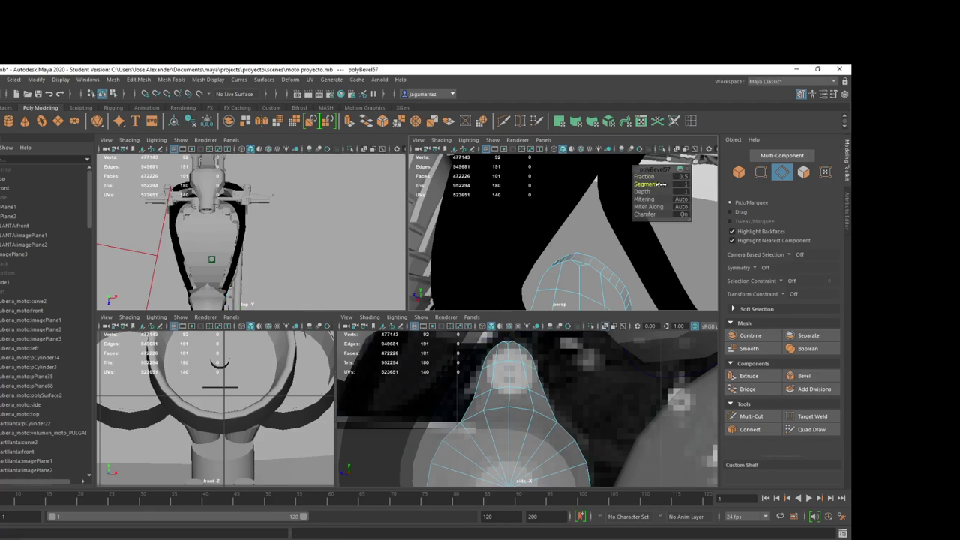
pyautogui.moveTo(645, 177); pyautogui.dragTo(652, 171)
pyautogui.moveTo(621, 257); pyautogui.dragTo(618, 264, button='right')
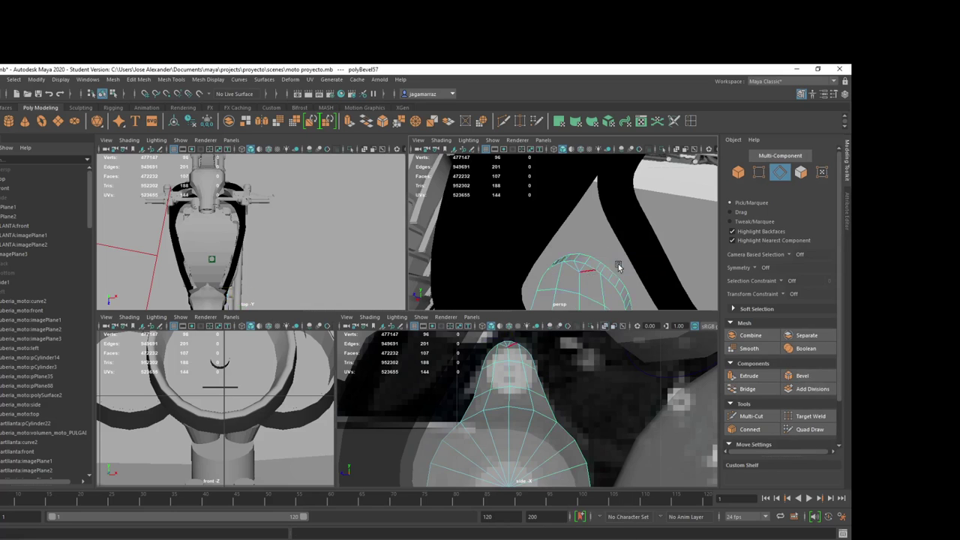
pyautogui.click(593, 280)
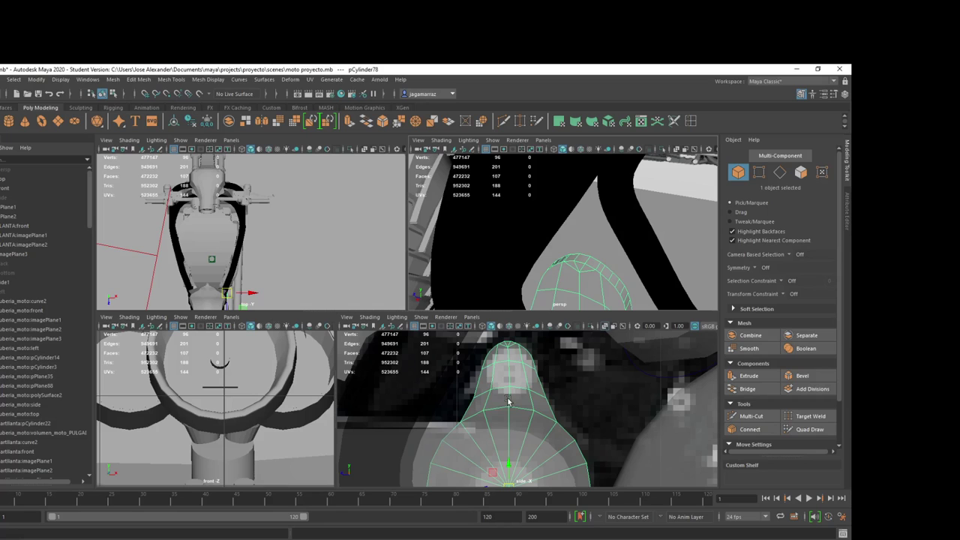
# Step: Frame the cone in the perspective view and create polygon cylinder pCylinder79
pyautogui.scroll(-3, 621, 256)
pyautogui.scroll(-1, 608, 270)
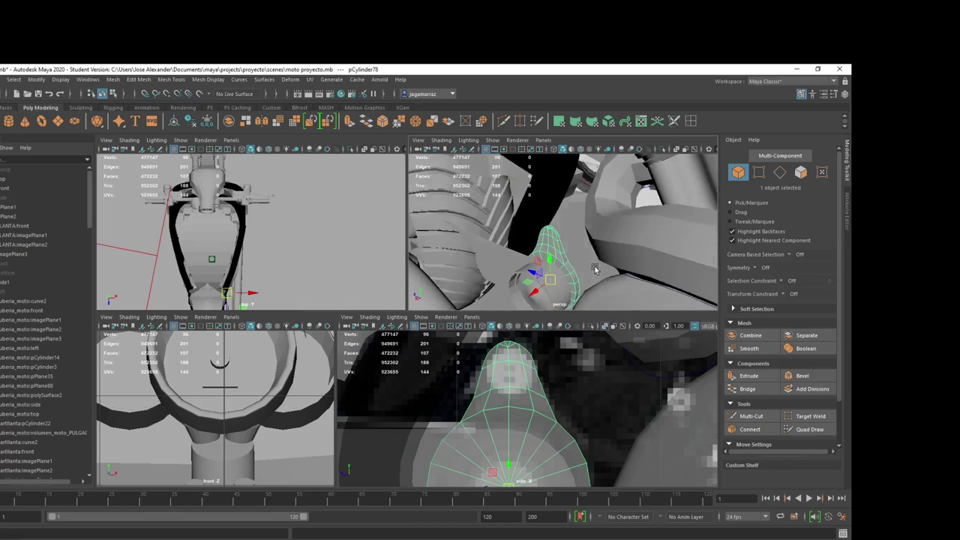
pyautogui.scroll(-1, 607, 266)
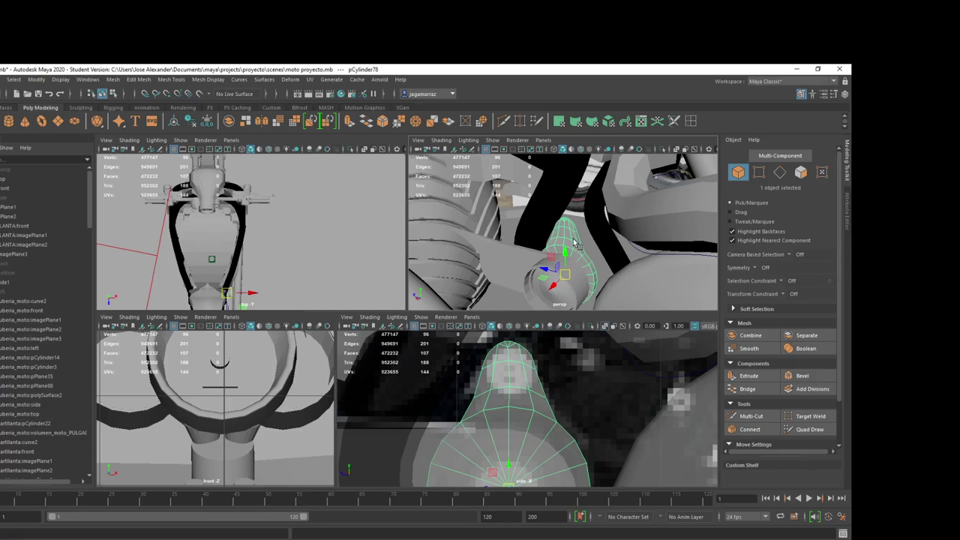
pyautogui.press('f')
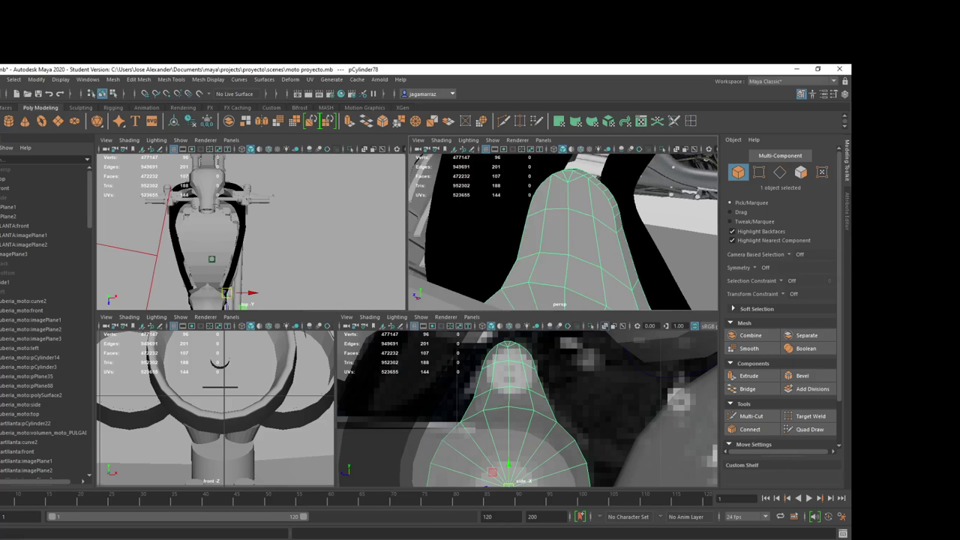
pyautogui.click(6, 122)
# Step: Move pCylinder79 up and left so it sits beside the cone tip
pyautogui.scroll(-5, 546, 368)
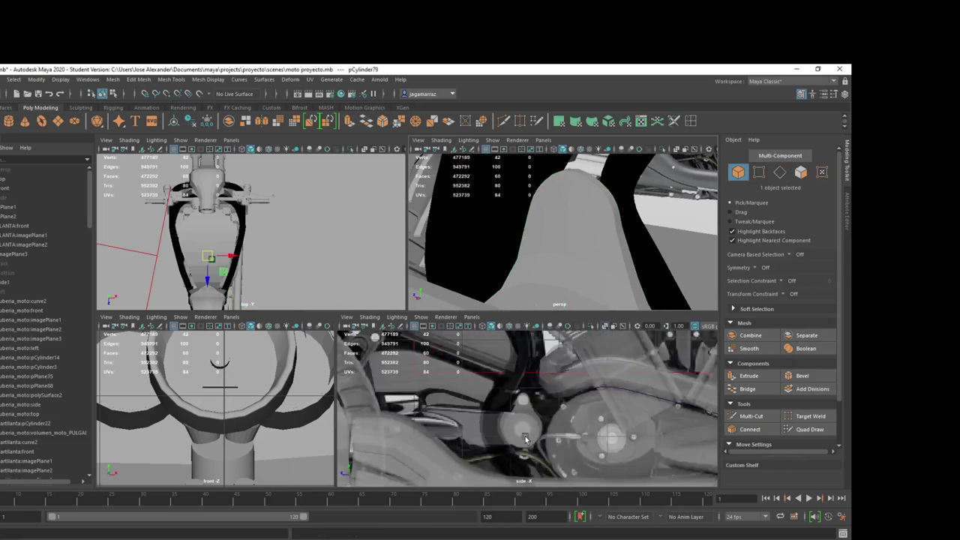
pyautogui.scroll(-3, 592, 435)
pyautogui.moveTo(567, 454); pyautogui.dragTo(565, 410)
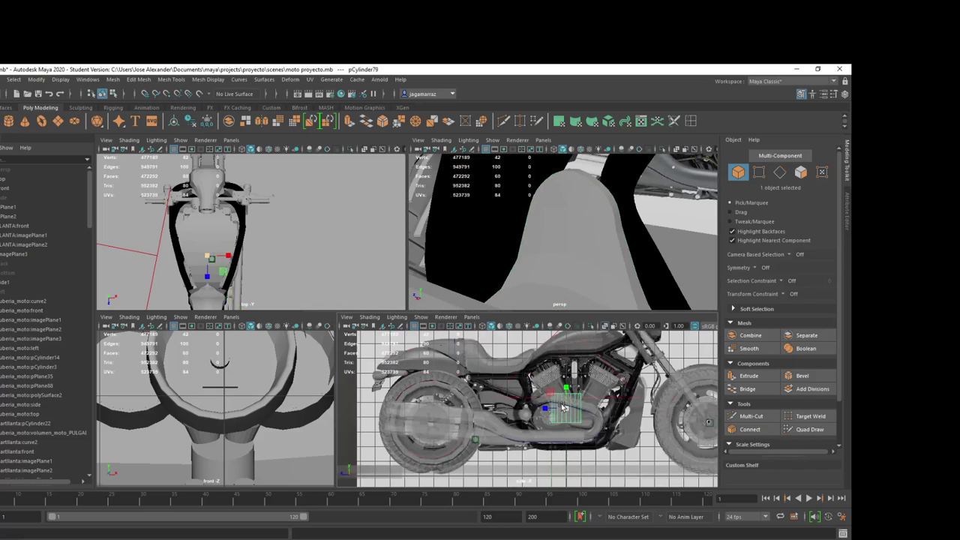
pyautogui.press('r')
pyautogui.press('w')
pyautogui.scroll(5, 592, 413)
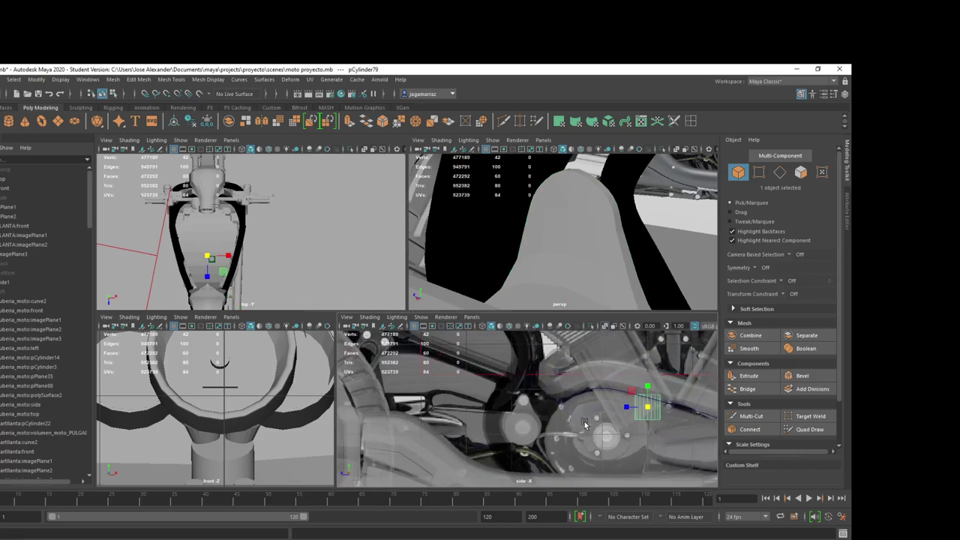
pyautogui.moveTo(617, 415); pyautogui.dragTo(518, 406)
pyautogui.press('r')
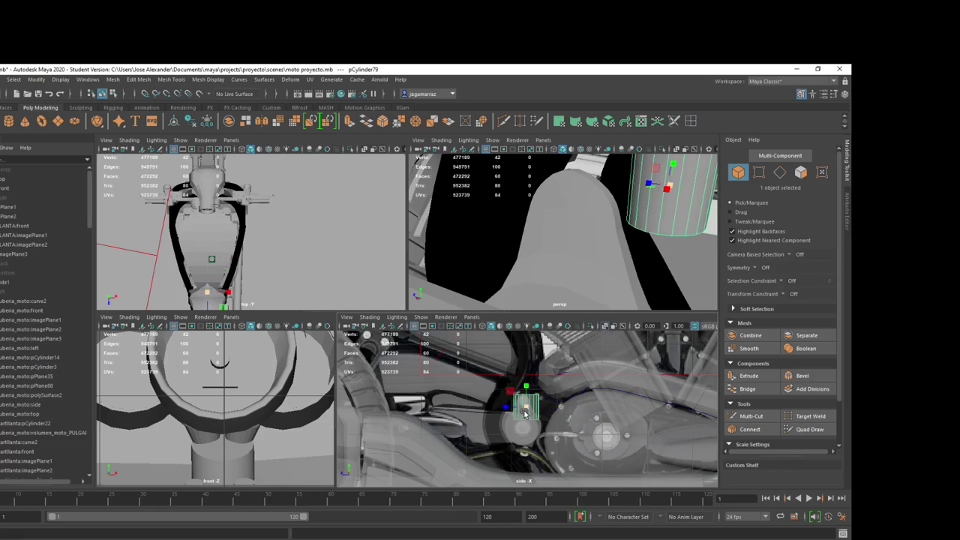
pyautogui.press('w')
pyautogui.scroll(5, 525, 405)
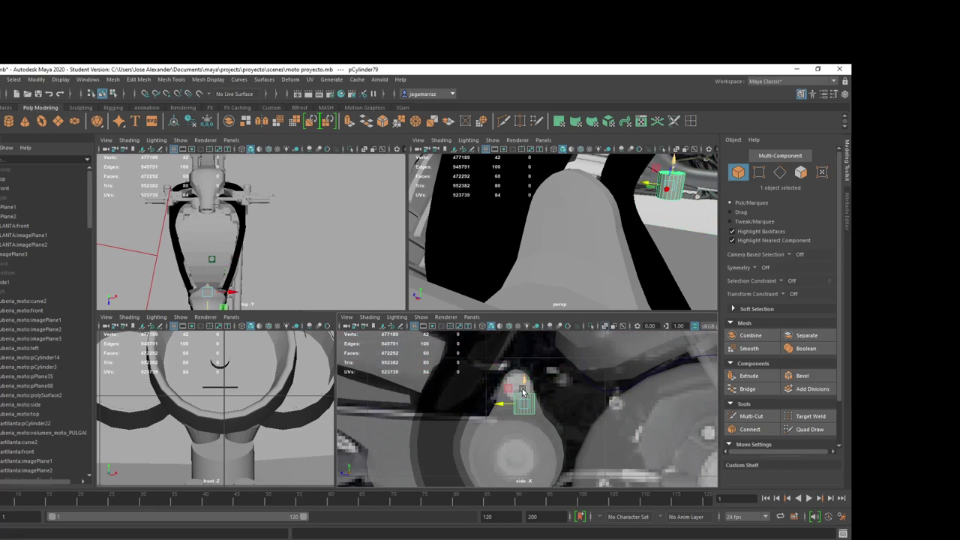
pyautogui.moveTo(521, 386); pyautogui.dragTo(520, 377)
pyautogui.press('r')
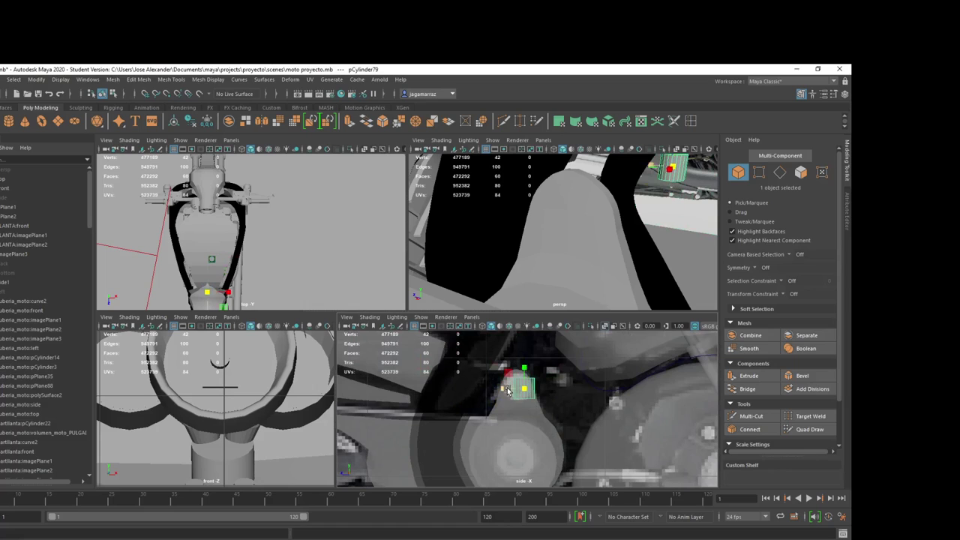
# Step: Rotate pCylinder79 to 90 on Z using the Channel Box
pyautogui.press('e')
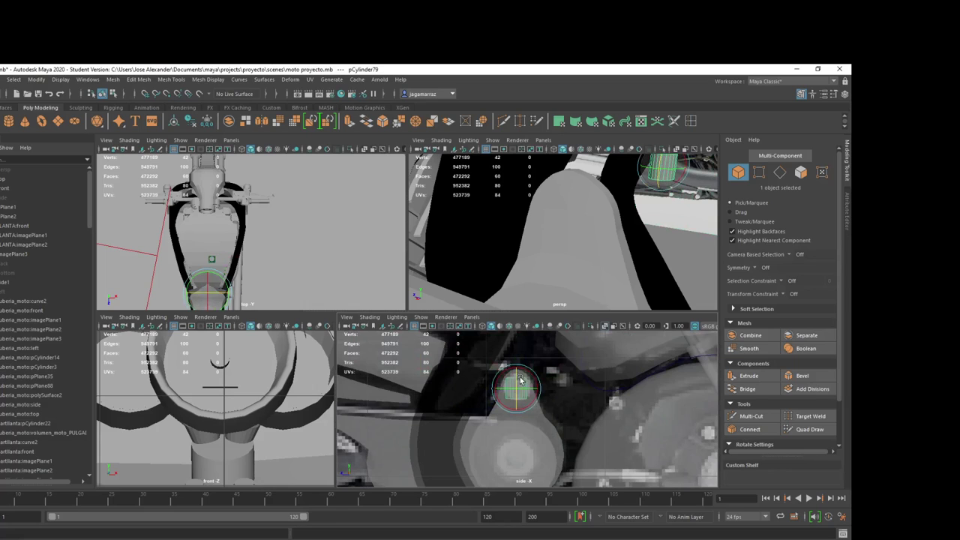
pyautogui.moveTo(520, 381); pyautogui.dragTo(516, 394)
pyautogui.click(846, 94)
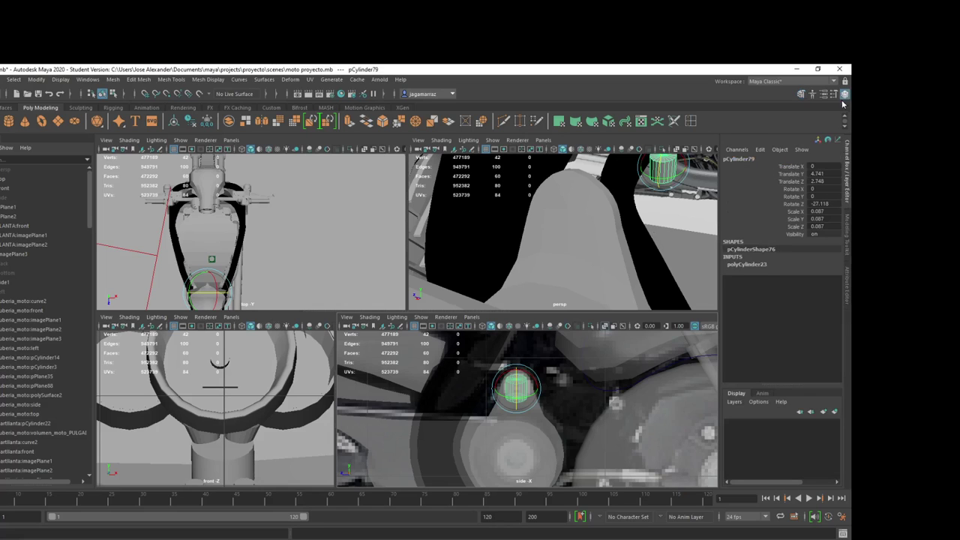
pyautogui.moveTo(515, 383); pyautogui.dragTo(545, 370)
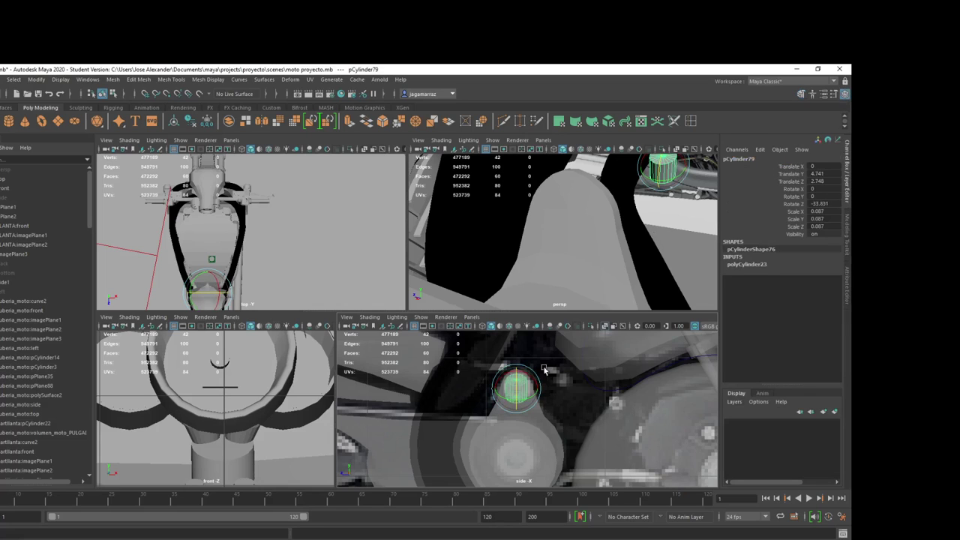
pyautogui.doubleClick(824, 203)
pyautogui.write('90')
pyautogui.press('Return')
# Step: Scale the cylinder into a thin 0.106-wide disc and place it at 1.827, 4.752, 2.744
pyautogui.press('r')
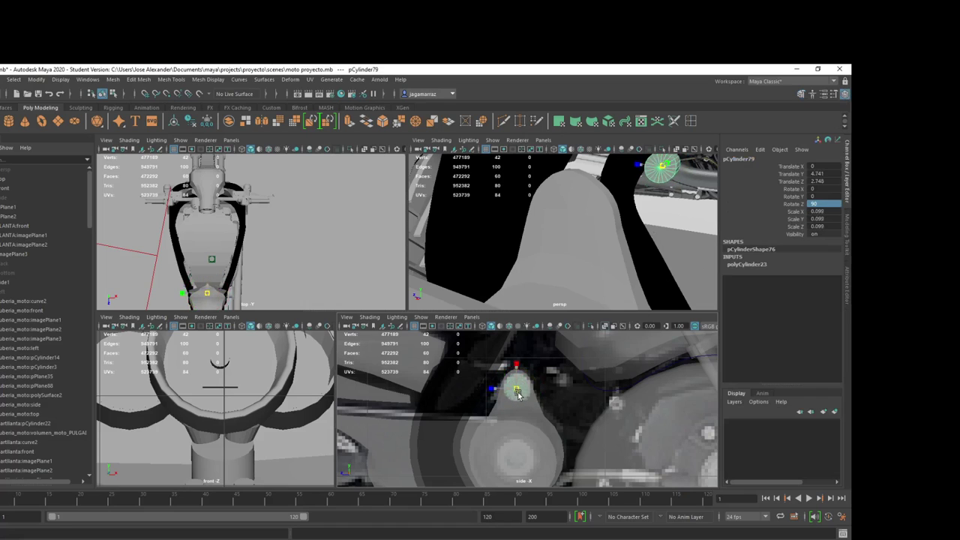
pyautogui.moveTo(516, 389)
pyautogui.mouseDown()
pyautogui.moveTo(520, 400)
pyautogui.moveTo(516, 389)
pyautogui.mouseUp()
pyautogui.press('w')
pyautogui.press('r')
pyautogui.press('w')
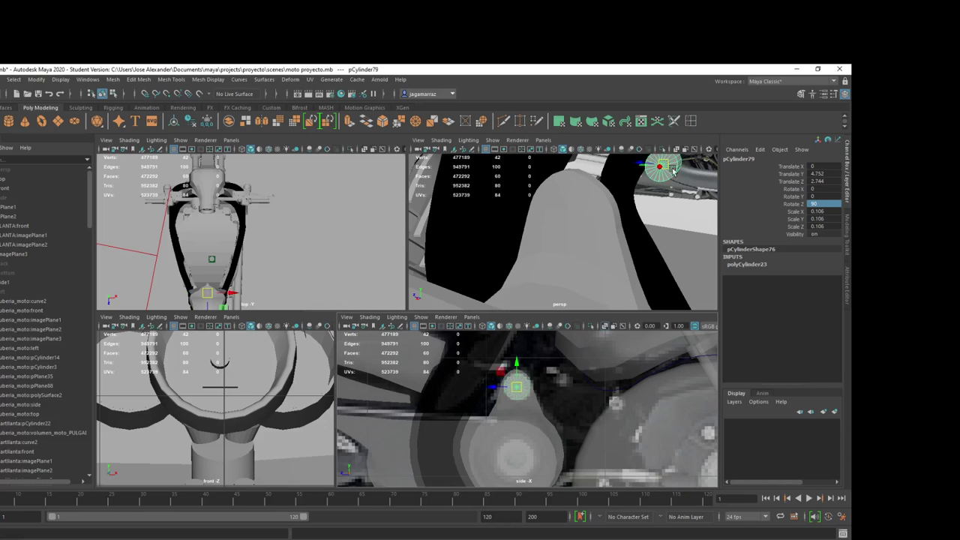
pyautogui.moveTo(638, 225)
pyautogui.keyDown('alt'); pyautogui.mouseDown()
pyautogui.moveTo(665, 215)
pyautogui.moveTo(623, 188)
pyautogui.moveTo(512, 252)
pyautogui.moveTo(546, 238)
pyautogui.moveTo(534, 248)
pyautogui.mouseUp(); pyautogui.keyUp('alt')
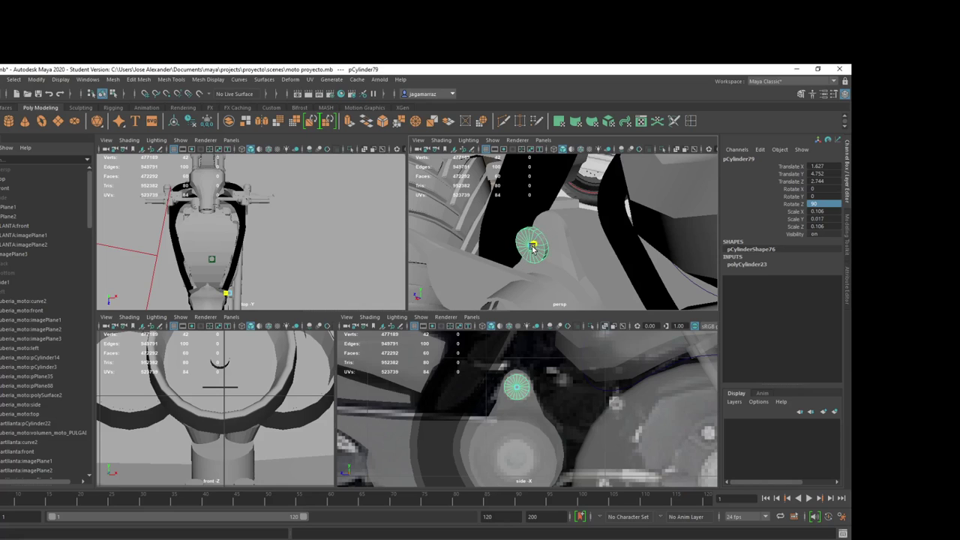
# Step: Set the small cylinder's cap subdivisions to 0
pyautogui.click(745, 264)
pyautogui.doubleClick(813, 301)
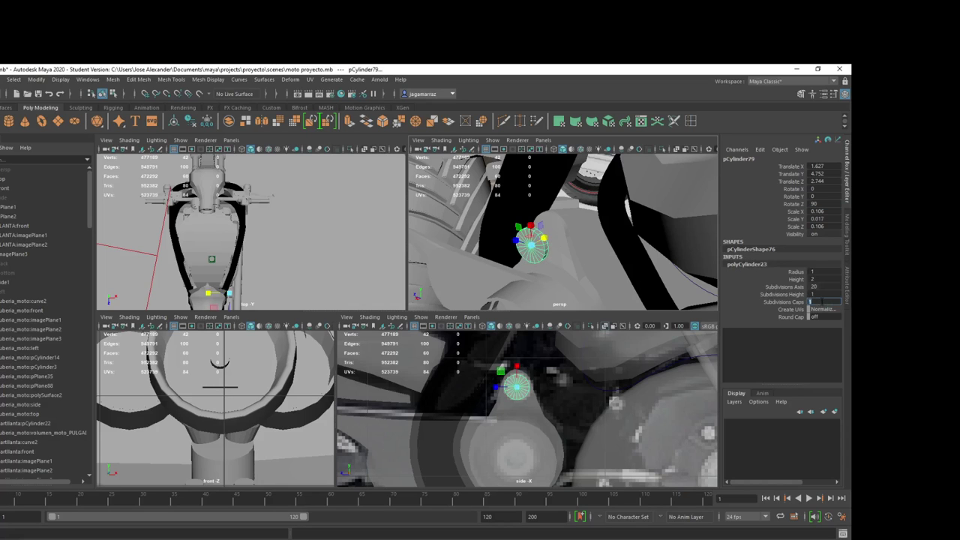
pyautogui.write('0')
pyautogui.press('Return')
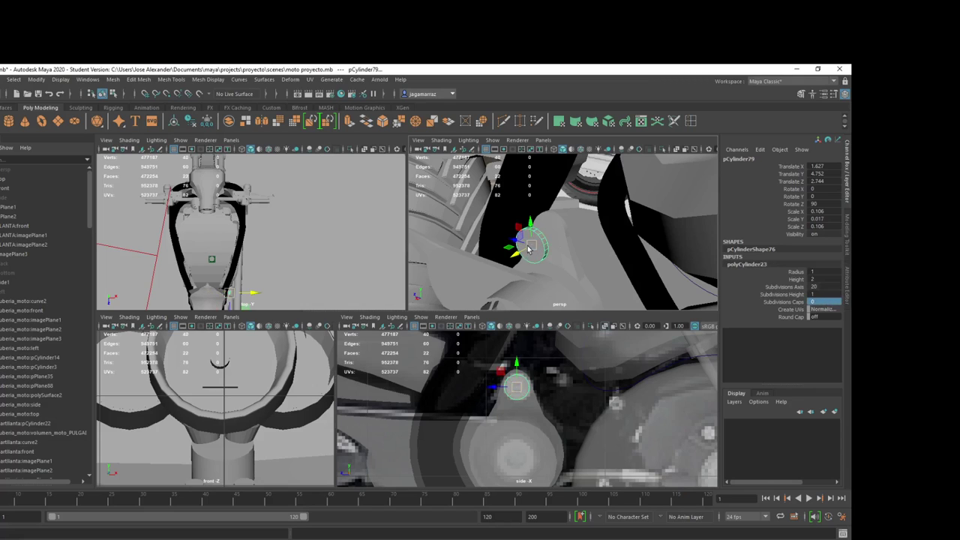
# Step: Slide the disc along X toward the cone, ending near X 1.463
pyautogui.moveTo(523, 254); pyautogui.dragTo(537, 252)
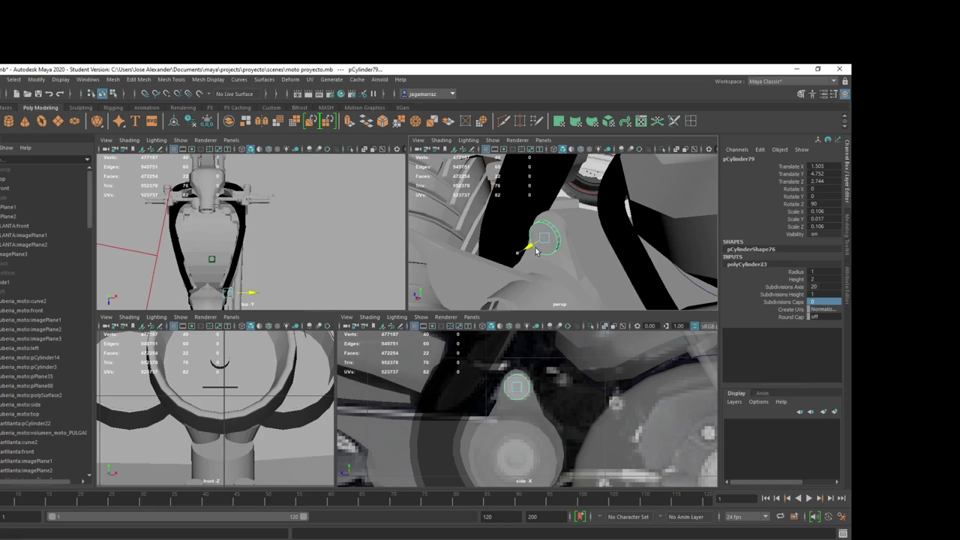
pyautogui.scroll(2, 551, 247)
pyautogui.scroll(2, 562, 246)
pyautogui.scroll(-1, 563, 245)
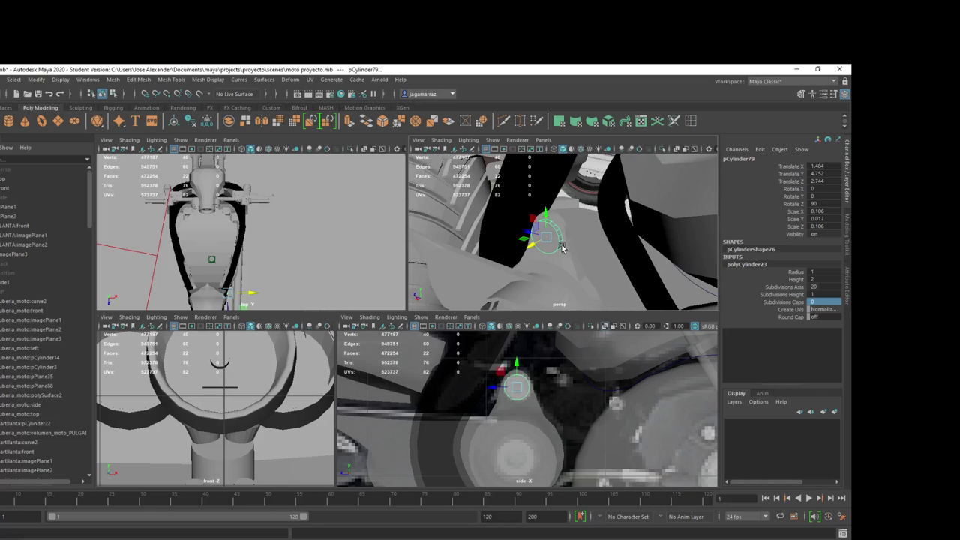
pyautogui.scroll(-2, 551, 246)
pyautogui.scroll(-1, 550, 246)
pyautogui.scroll(-1, 551, 245)
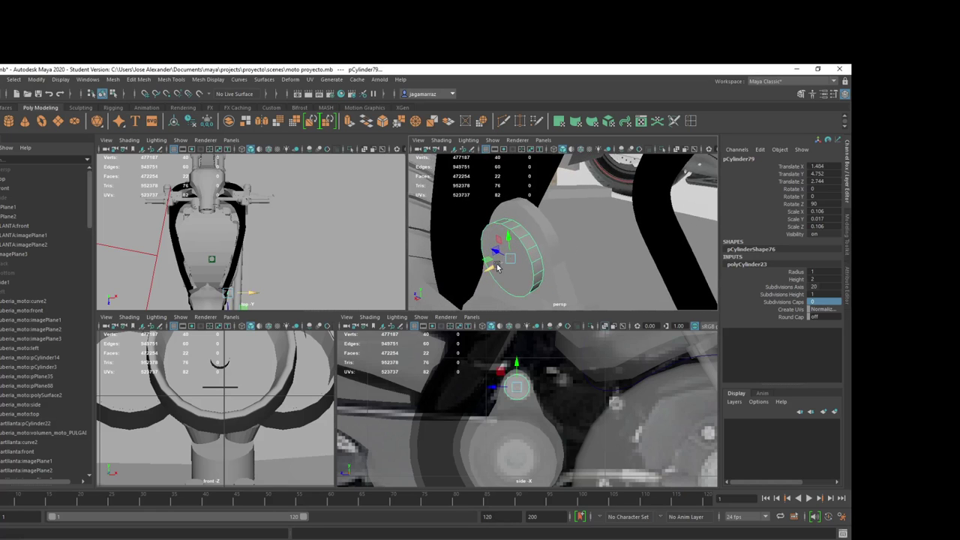
pyautogui.moveTo(521, 259); pyautogui.dragTo(526, 258)
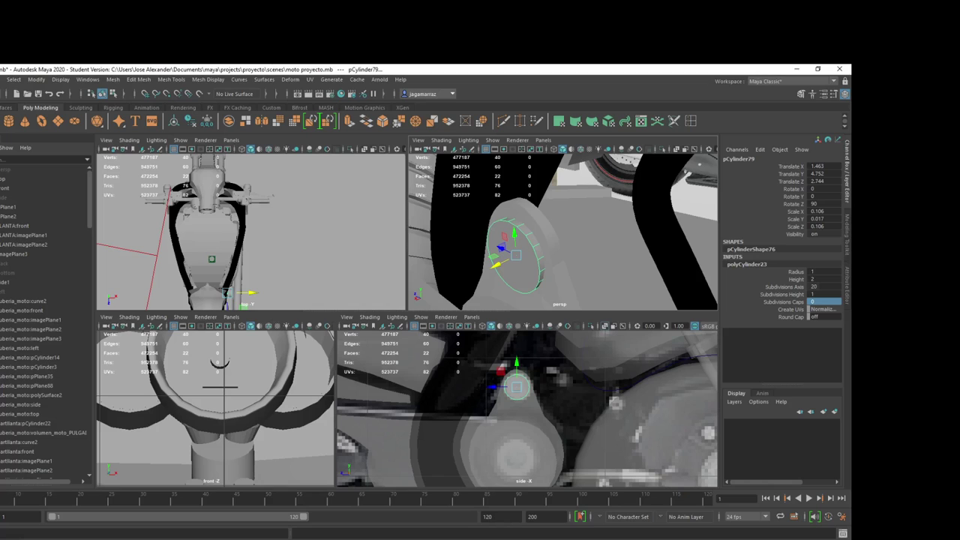
# Step: Check the engine reference photo, then scale the cylinder up slightly to about 0.117 wide
pyautogui.hotkey('alt', 'Tab')
pyautogui.hotkey('alt', 'Tab')
pyautogui.hotkey('alt', 'Tab')
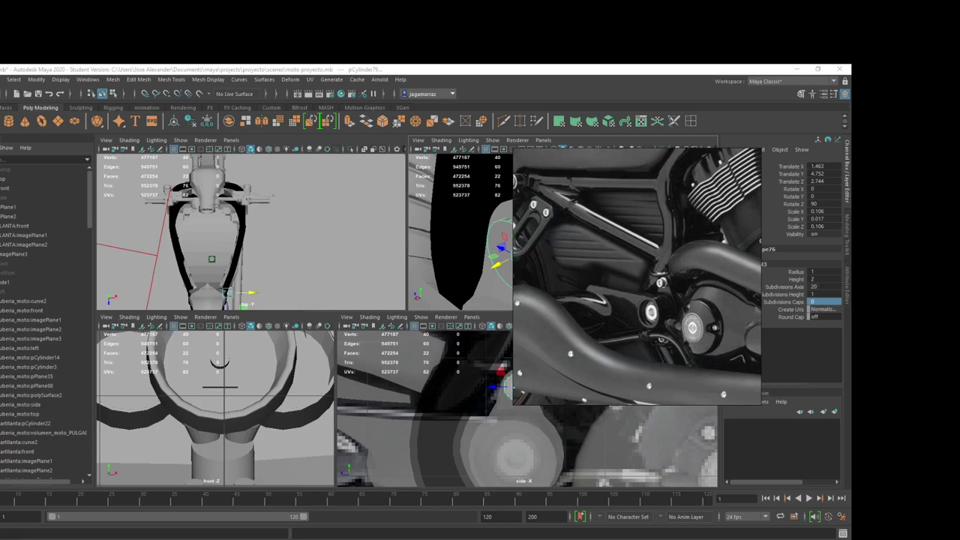
pyautogui.hotkey('alt', 'Tab')
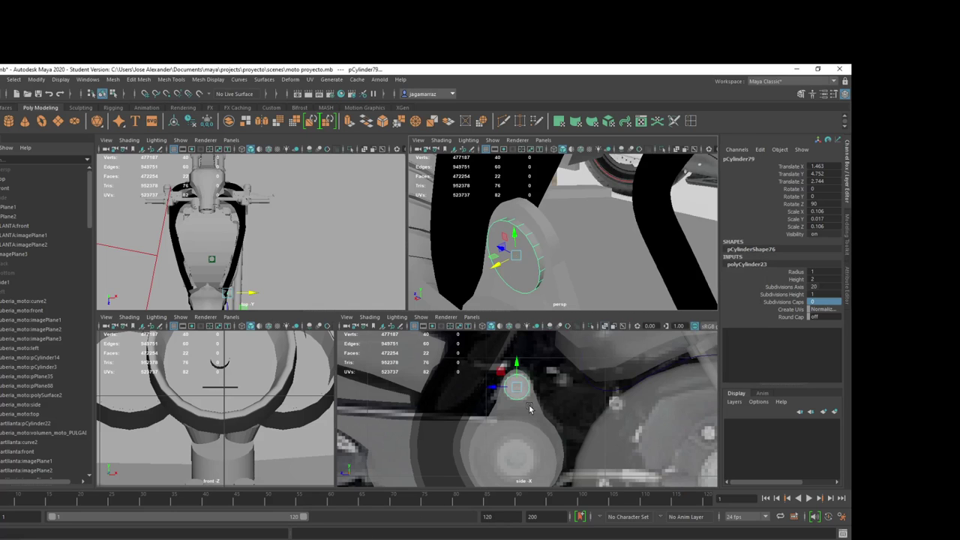
pyautogui.press('r')
pyautogui.moveTo(515, 386); pyautogui.dragTo(517, 387)
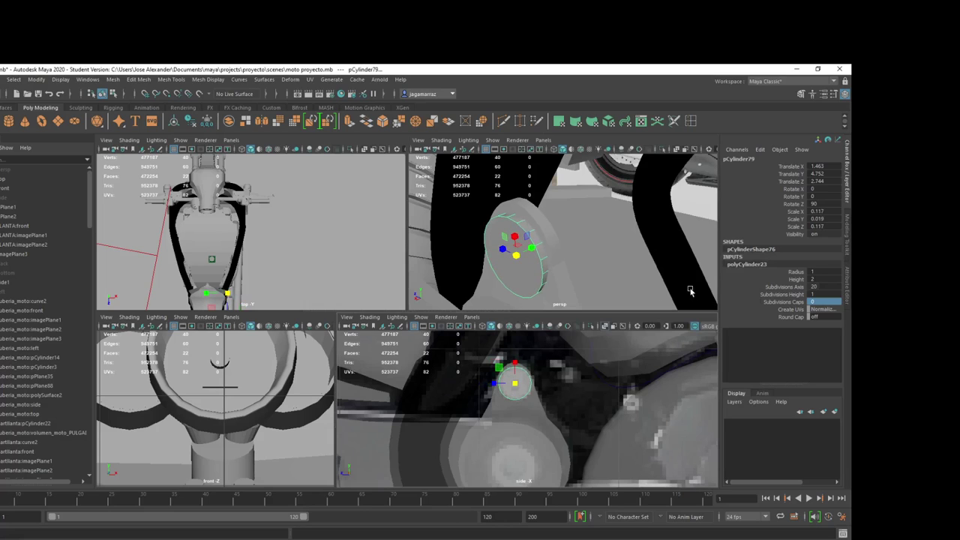
# Step: With the bracket added to the selection, try a boolean Difference and undo it
pyautogui.keyDown('shift'); pyautogui.click(559, 283); pyautogui.keyUp('shift')
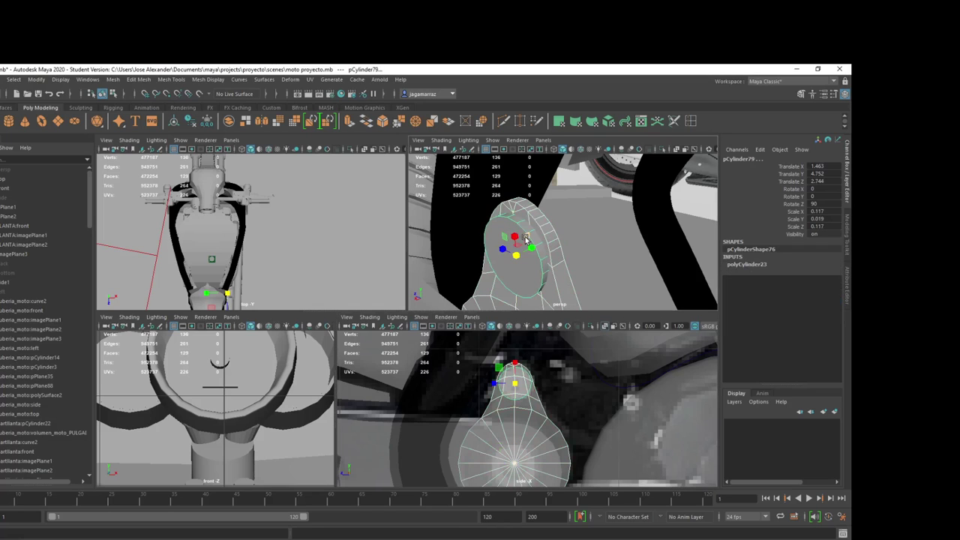
pyautogui.click(112, 79)
pyautogui.moveTo(134, 103)
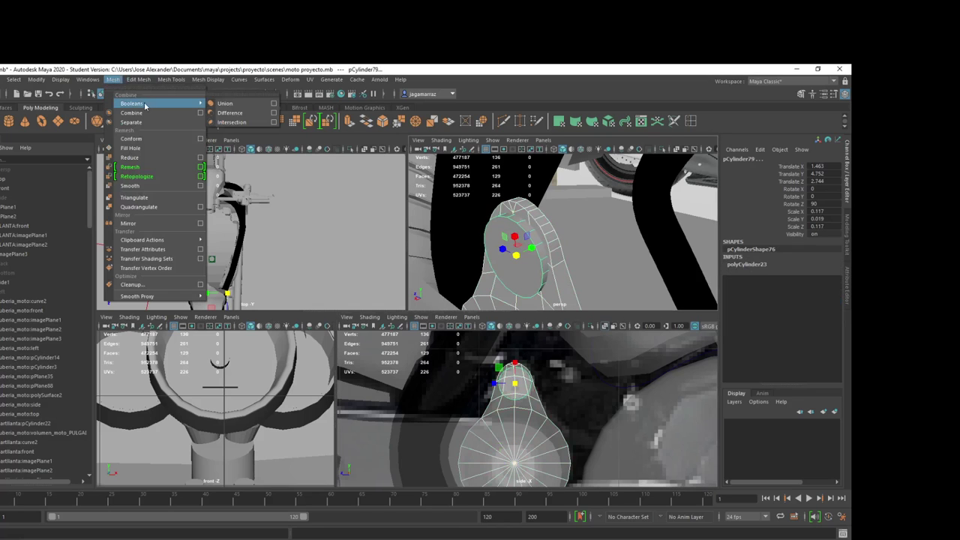
pyautogui.click(238, 113)
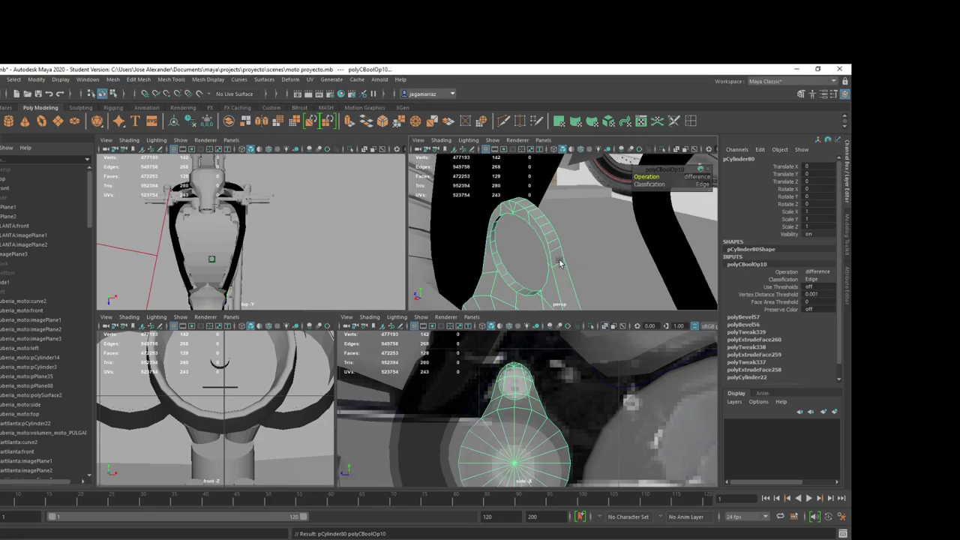
pyautogui.hotkey('ctrl', 'z')
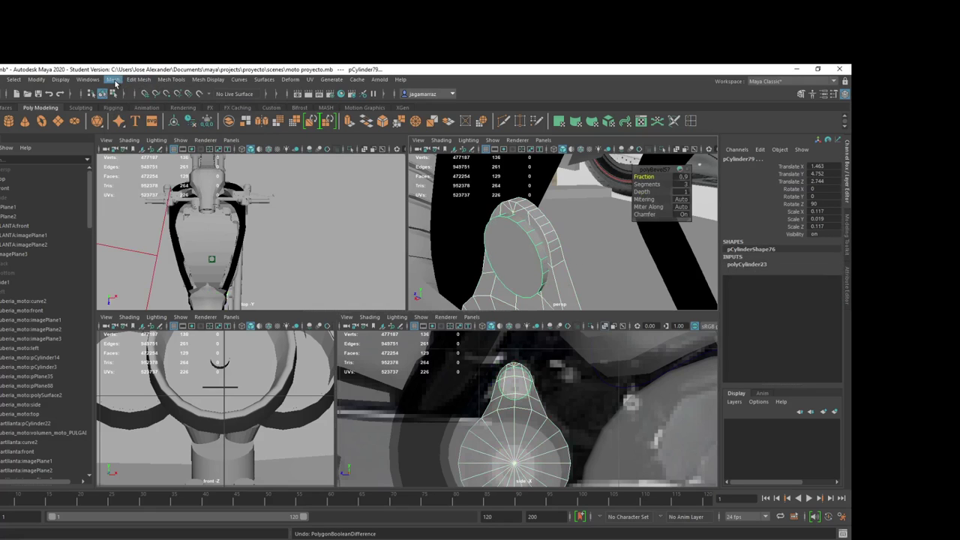
# Step: Boolean-union the cylinder and bracket into pCylinder80 and select its round end face
pyautogui.click(113, 79)
pyautogui.click(219, 102)
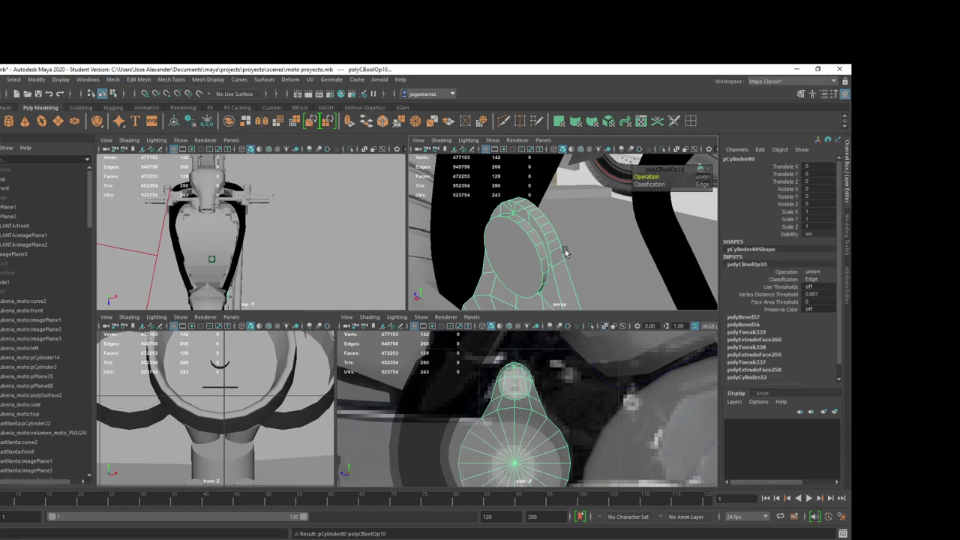
pyautogui.moveTo(516, 259); pyautogui.dragTo(513, 244, button='right')
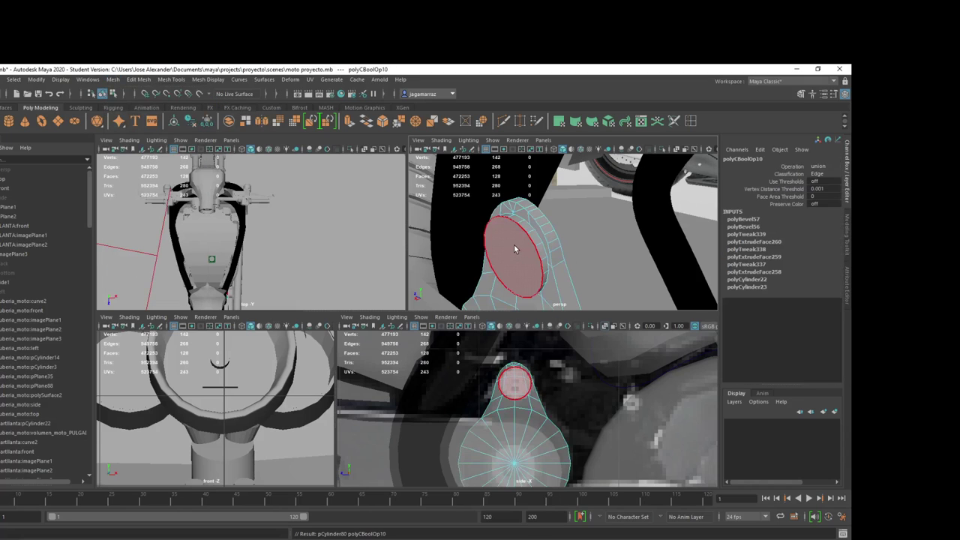
pyautogui.click(514, 244)
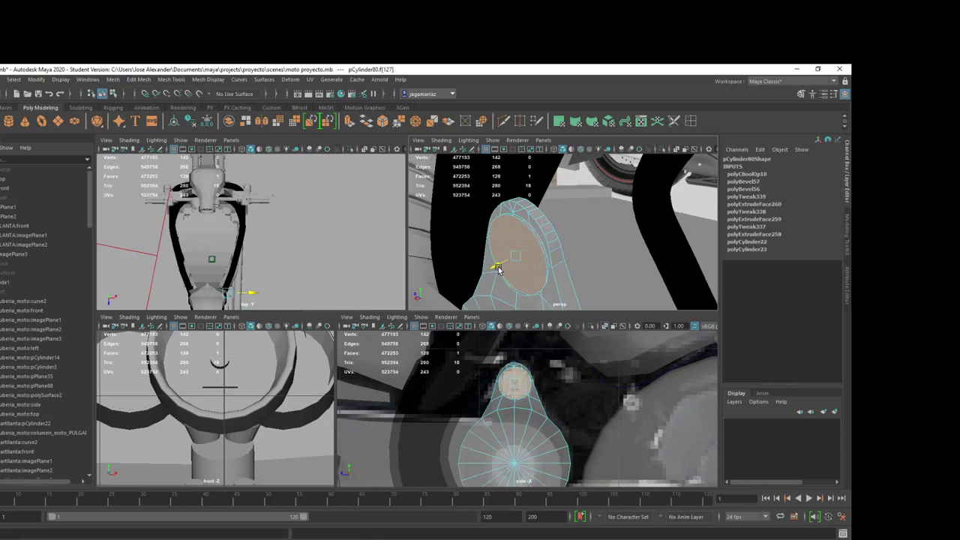
# Step: Shift the bracket's round end face down and left and tilt it to a new angle
pyautogui.moveTo(498, 266); pyautogui.dragTo(493, 270)
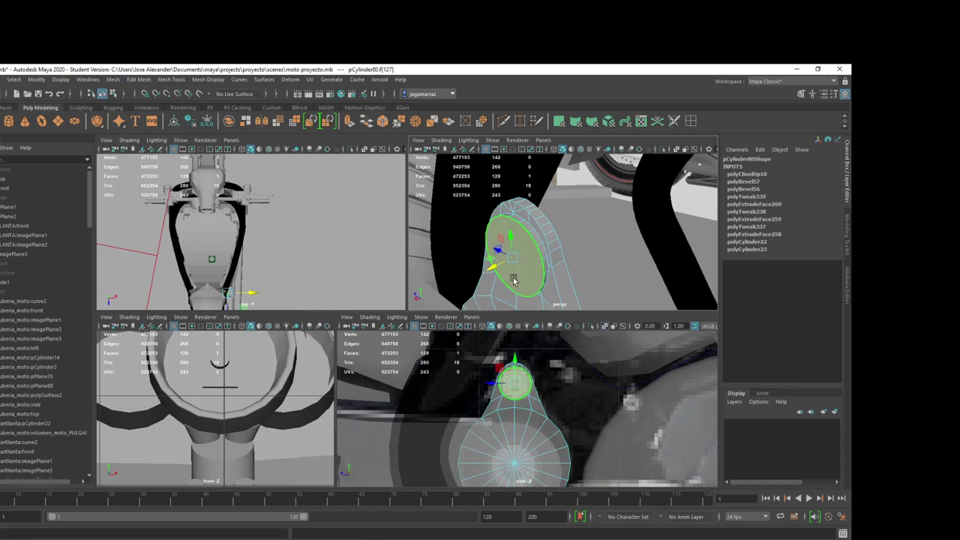
pyautogui.press('e')
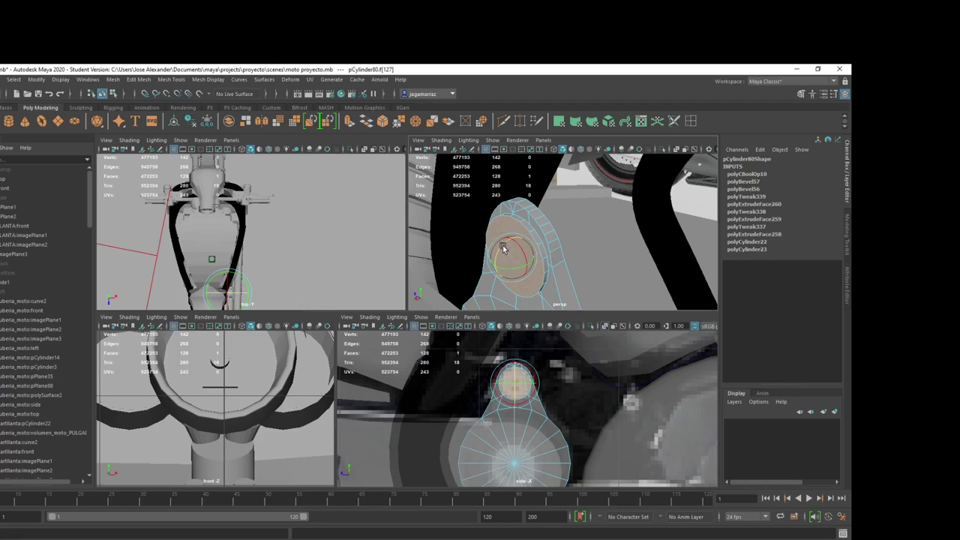
pyautogui.moveTo(504, 249); pyautogui.dragTo(516, 266)
pyautogui.press('w')
pyautogui.press('r')
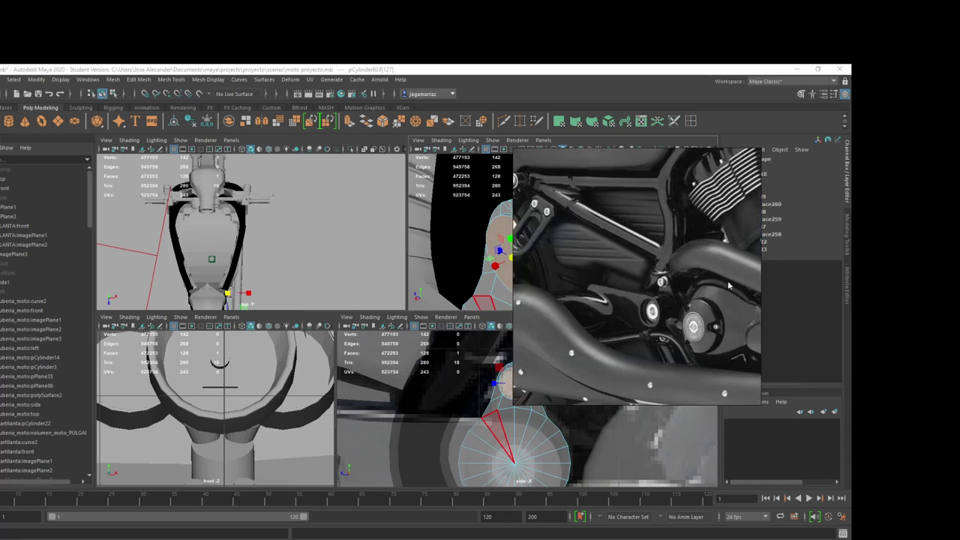
# Step: Zoom and pan the reference photo to the bracket's hole detail
pyautogui.scroll(-5, 716, 294)
pyautogui.moveTo(706, 307); pyautogui.dragTo(705, 347)
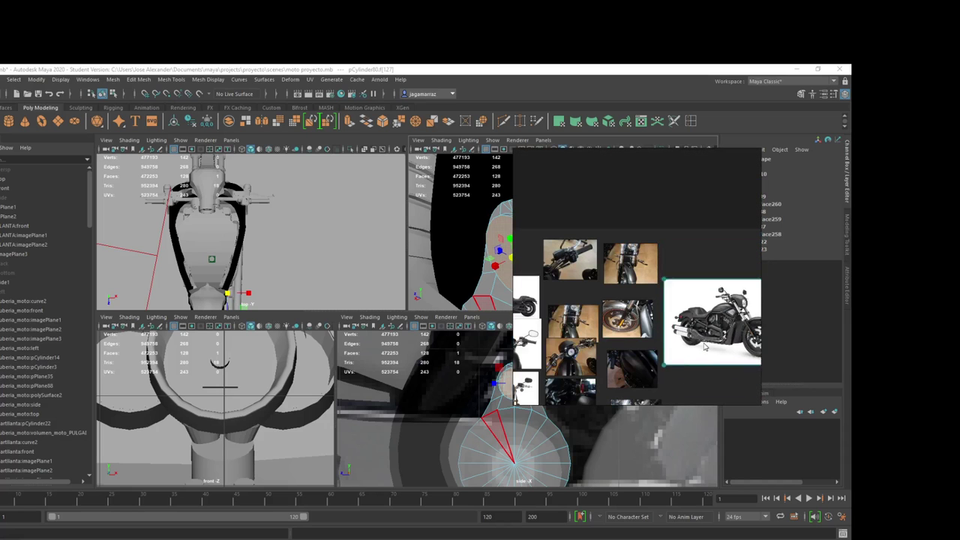
pyautogui.scroll(-2, 705, 347)
pyautogui.scroll(2, 701, 330)
pyautogui.scroll(2, 705, 315)
pyautogui.scroll(3, 713, 276)
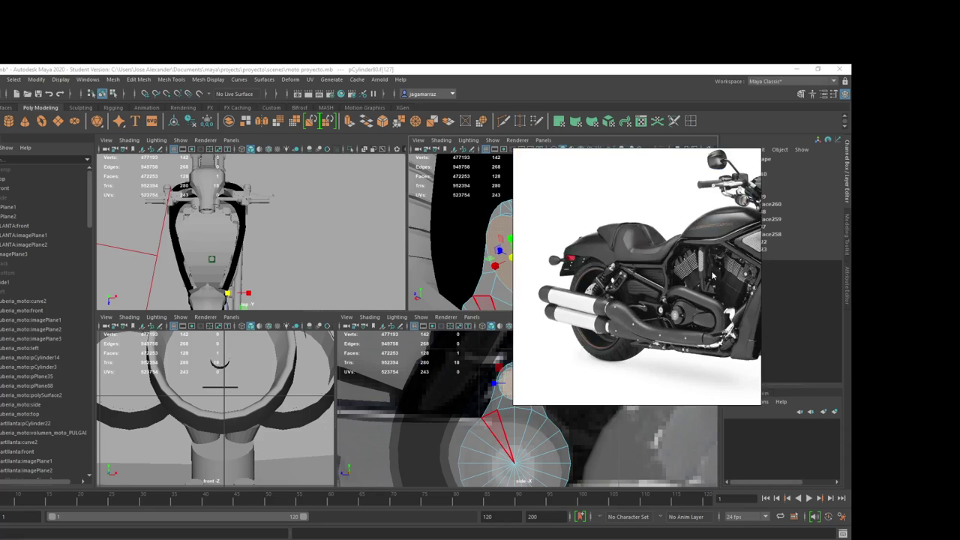
pyautogui.scroll(2, 698, 300)
pyautogui.scroll(2, 683, 321)
pyautogui.scroll(3, 666, 323)
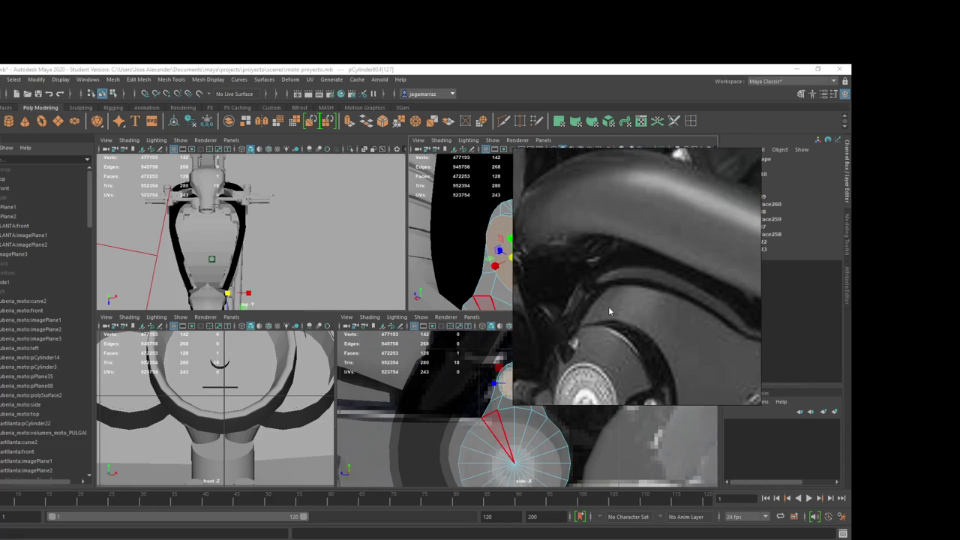
pyautogui.moveTo(608, 307)
pyautogui.mouseDown(button='middle')
pyautogui.moveTo(761, 330)
pyautogui.moveTo(701, 319)
pyautogui.mouseUp(button='middle')
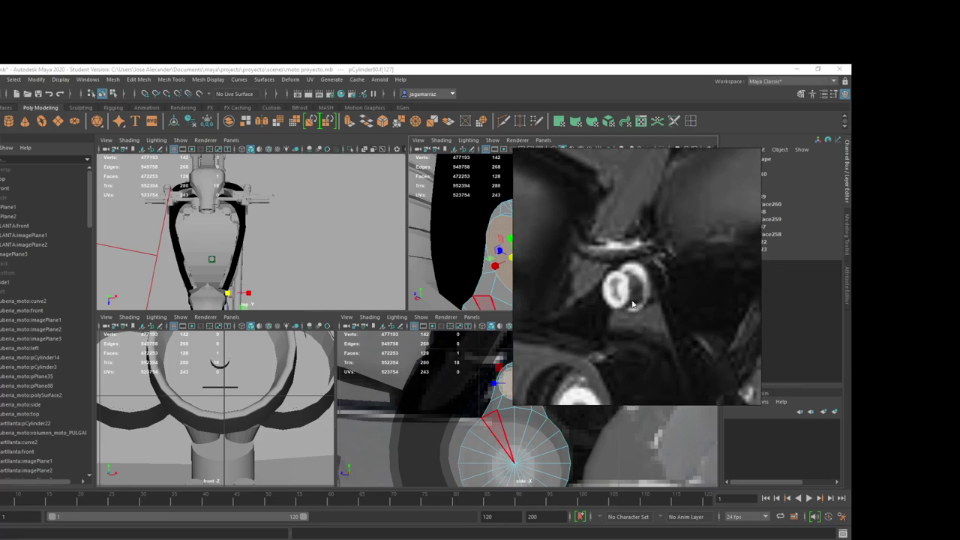
# Step: Clear the cylinder's face selection and select the merged bracket pCylinder80
pyautogui.click(487, 256)
pyautogui.hotkey('ctrl', 'z')
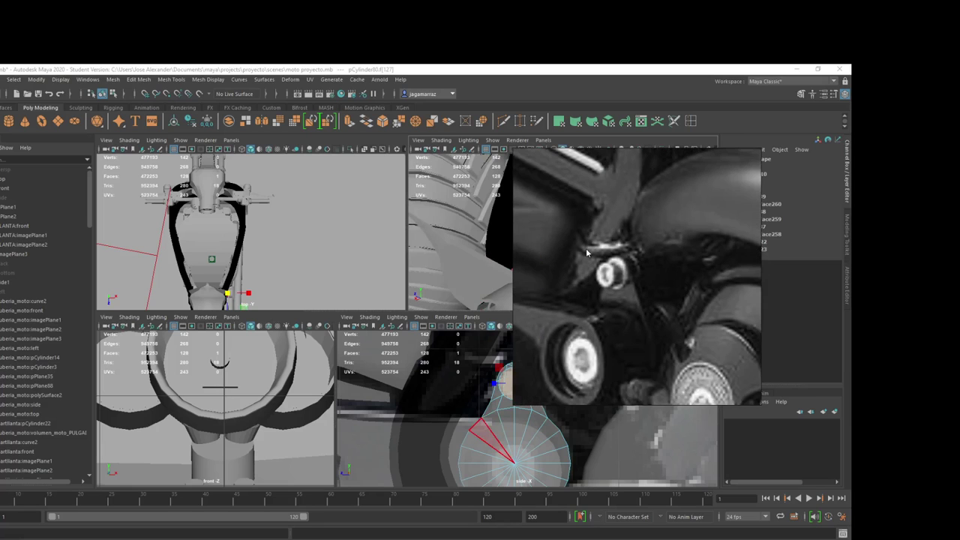
pyautogui.scroll(1, 570, 253)
pyautogui.click(474, 246)
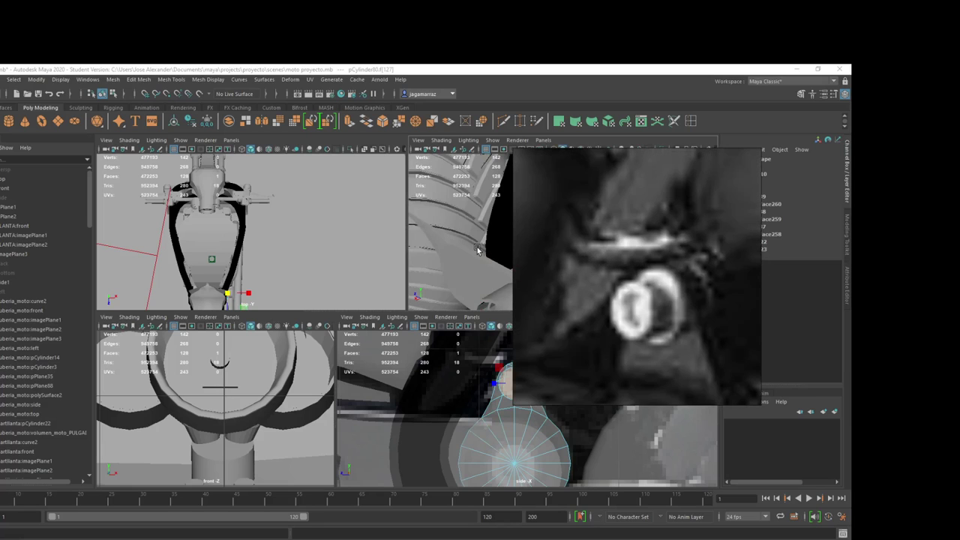
pyautogui.click(477, 251)
# Step: Select pCylinder80's round end face and extrude it, showing the move and scale handles
pyautogui.click(536, 247)
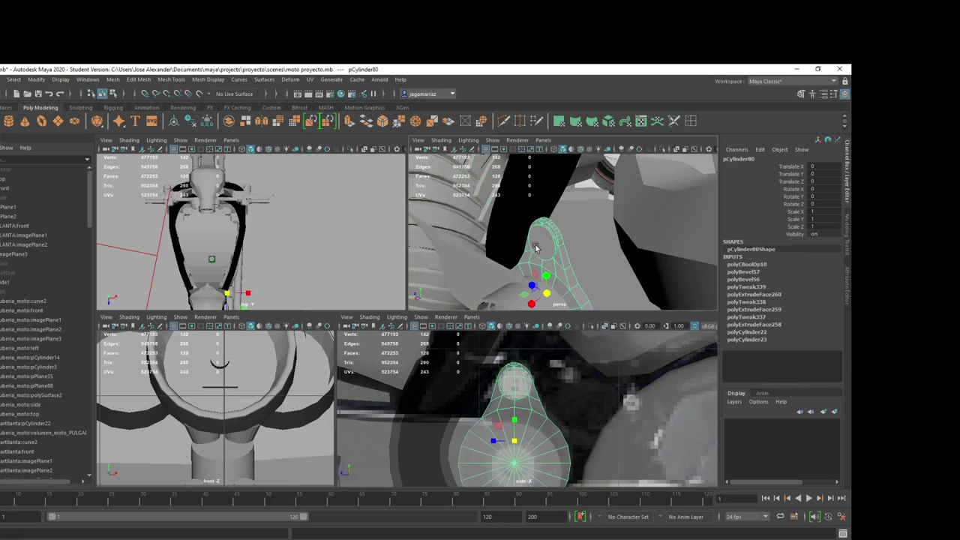
pyautogui.moveTo(544, 246); pyautogui.dragTo(544, 279, button='right')
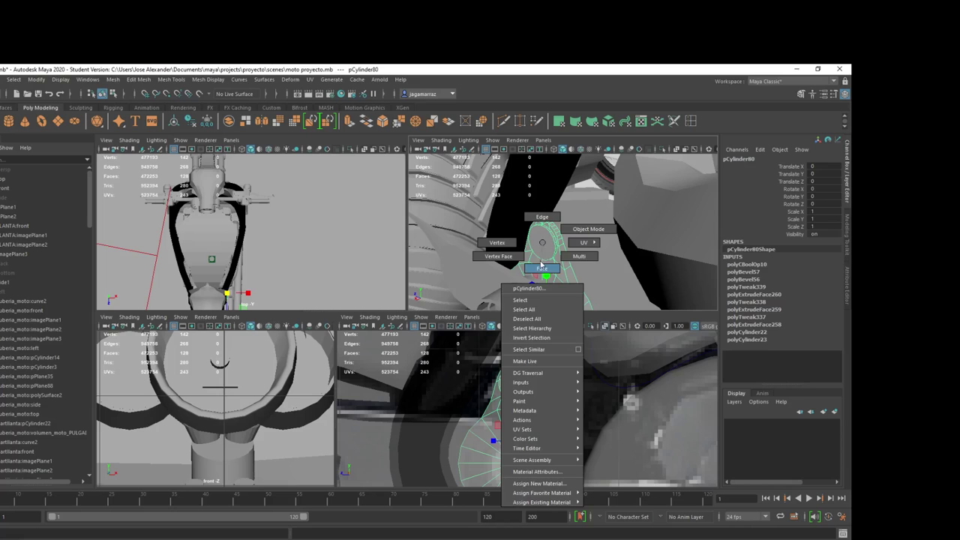
pyautogui.click(544, 246)
pyautogui.hotkey('ctrl', 'e')
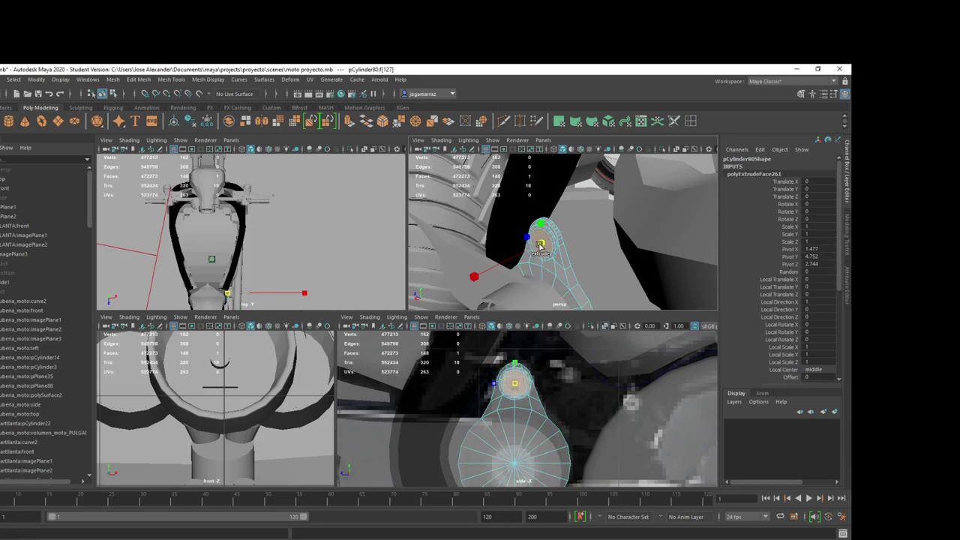
pyautogui.click(541, 247)
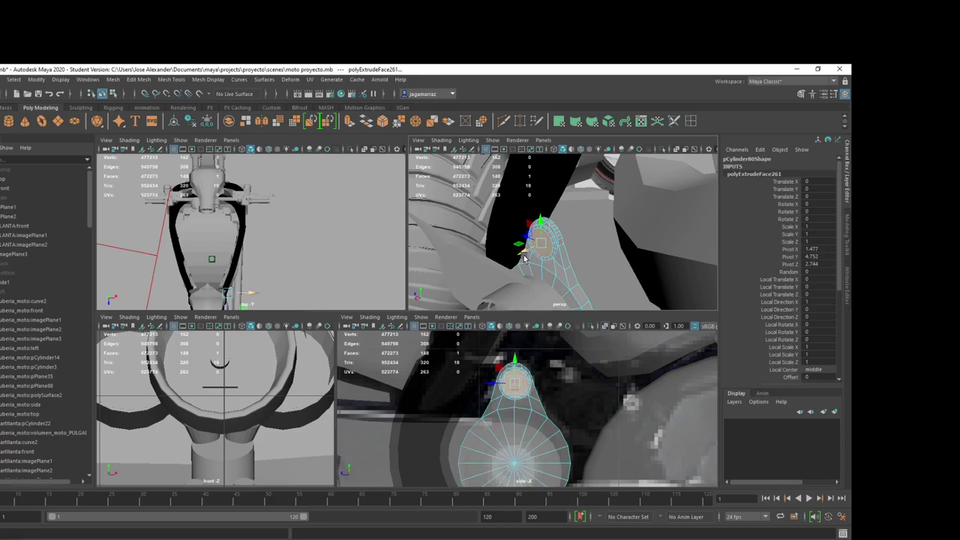
# Step: Extrude the end face again to add another inset ring, then orbit around the bracket in object mode
pyautogui.hotkey('ctrl', 'e')
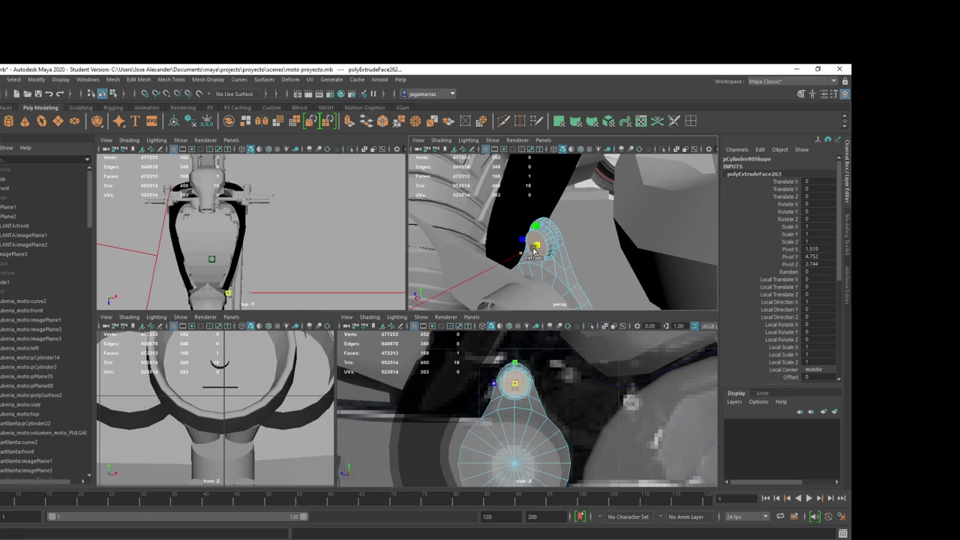
pyautogui.scroll(4, 532, 253)
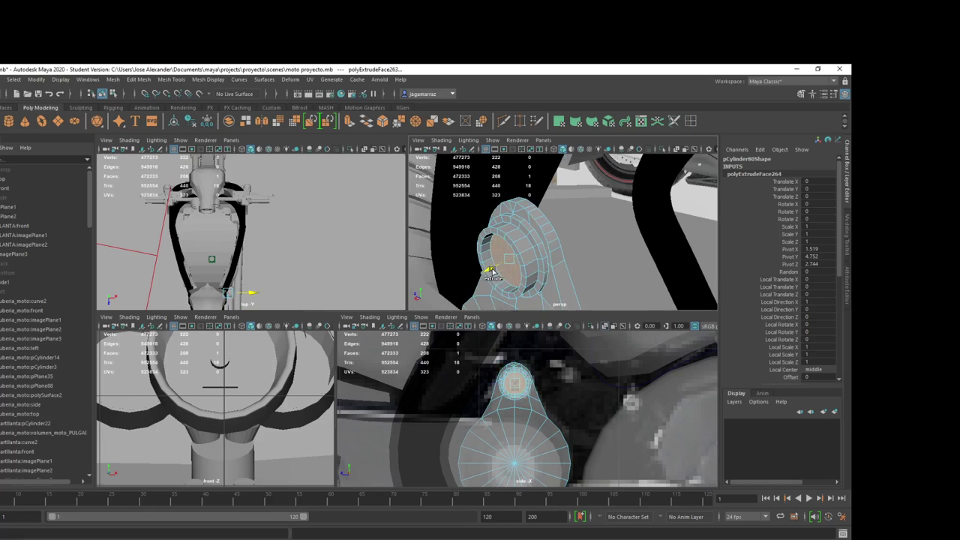
pyautogui.moveTo(540, 247); pyautogui.dragTo(588, 231, button='right')
pyautogui.moveTo(561, 236)
pyautogui.keyDown('alt'); pyautogui.mouseDown()
pyautogui.moveTo(558, 272)
pyautogui.moveTo(564, 257)
pyautogui.mouseUp(); pyautogui.keyUp('alt')
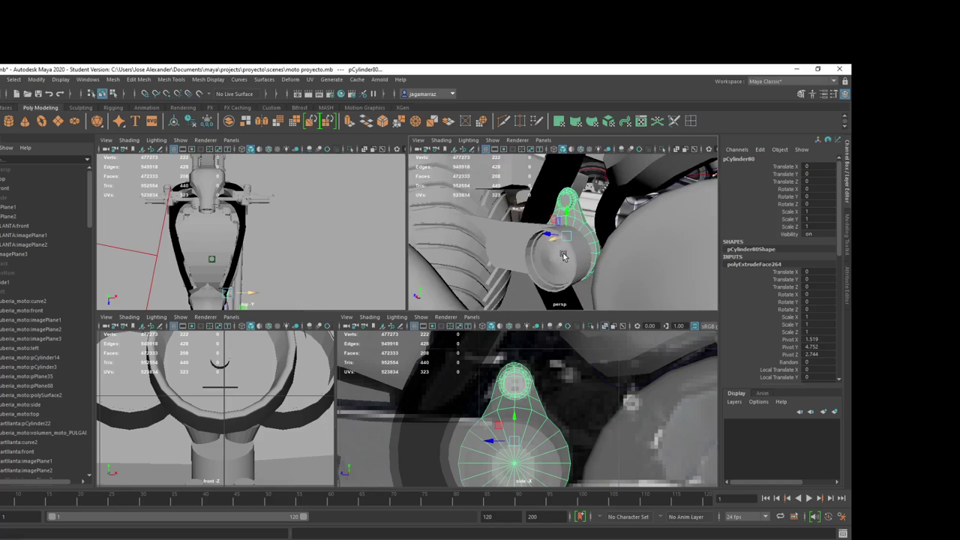
# Step: Zoom and orbit around the motorcycle to review the bracket, selecting the sky dome light
pyautogui.scroll(3, 576, 259)
pyautogui.scroll(3, 570, 265)
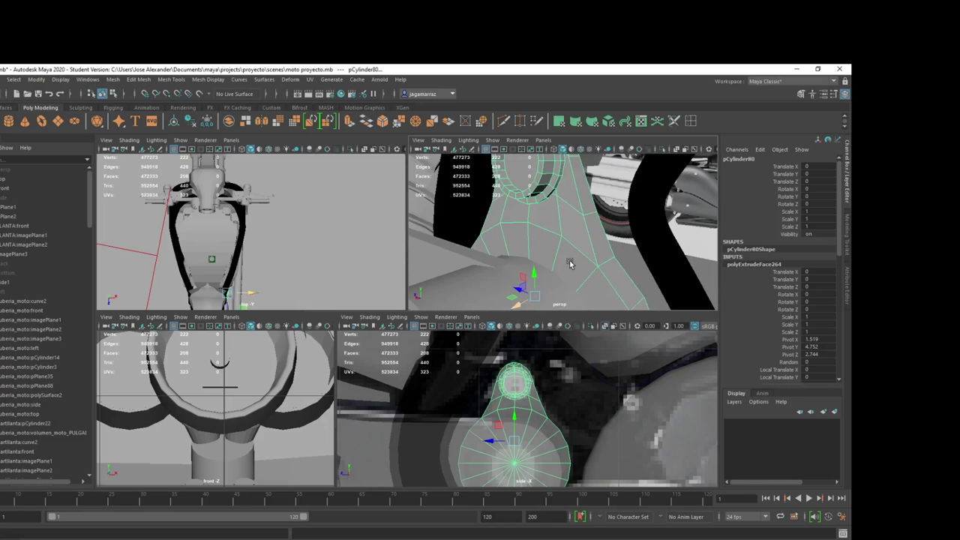
pyautogui.scroll(-3, 570, 262)
pyautogui.keyDown('alt'); pyautogui.moveTo(568, 263); pyautogui.dragTo(559, 268); pyautogui.keyUp('alt')
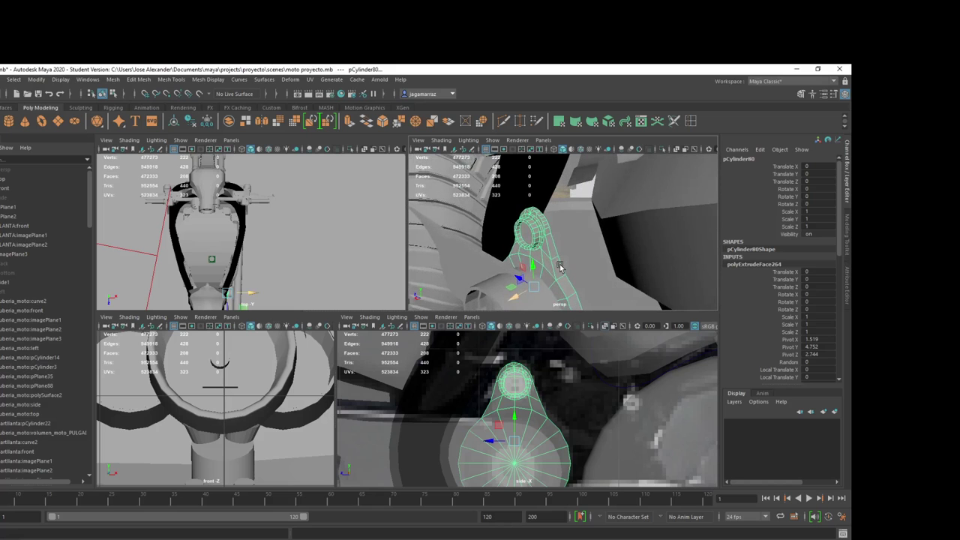
pyautogui.scroll(-3, 555, 269)
pyautogui.scroll(-3, 534, 279)
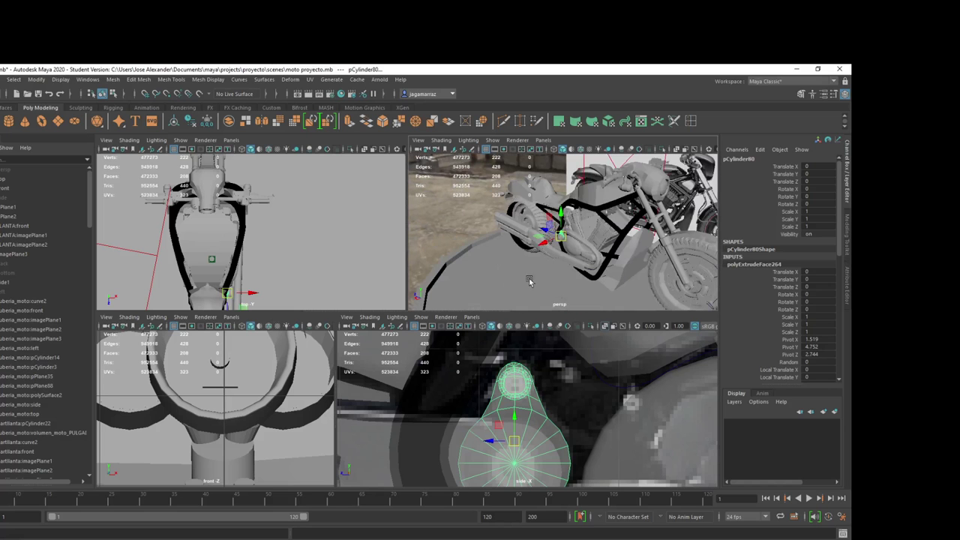
pyautogui.click(472, 236)
pyautogui.scroll(3, 525, 258)
pyautogui.scroll(3, 550, 276)
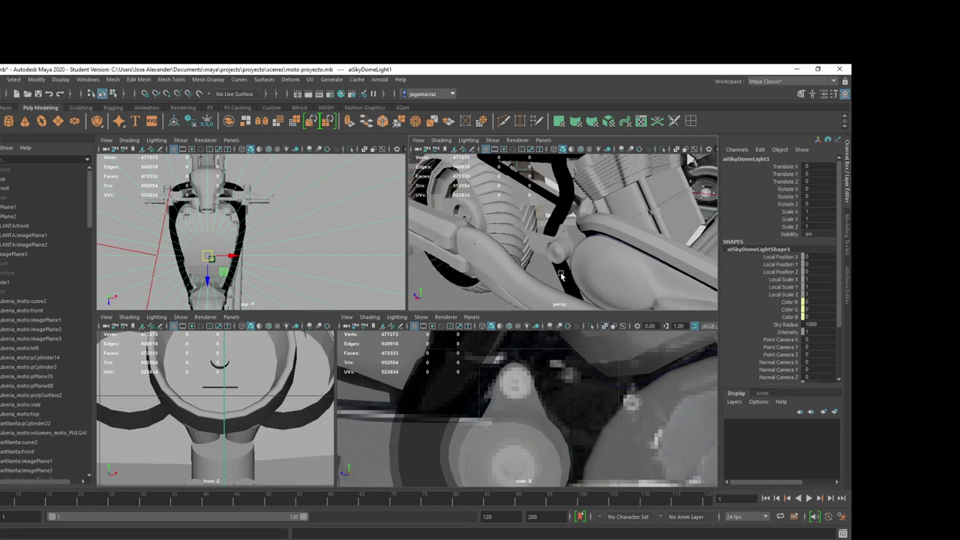
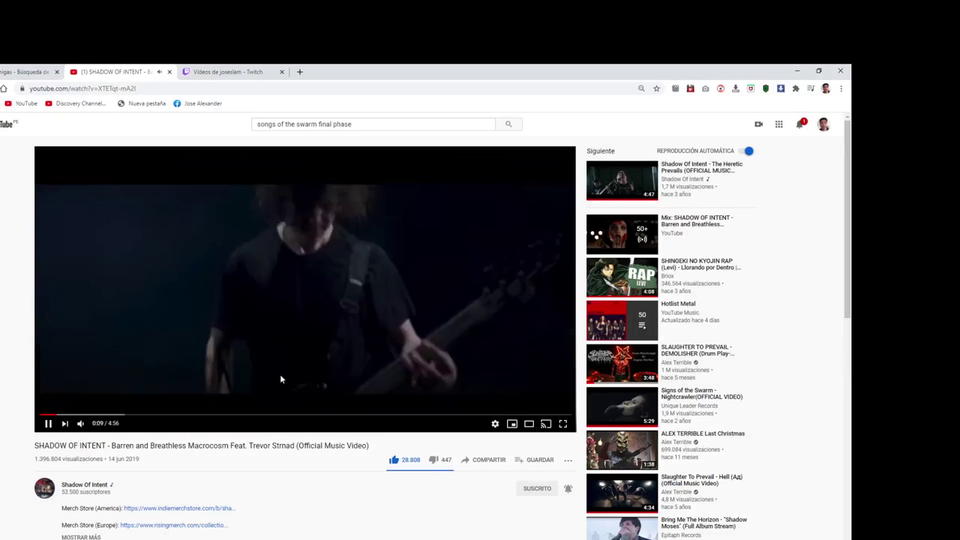
# Step: Minimize Chrome's YouTube page so the Maya motorcycle scene shows again
pyautogui.click(794, 72)
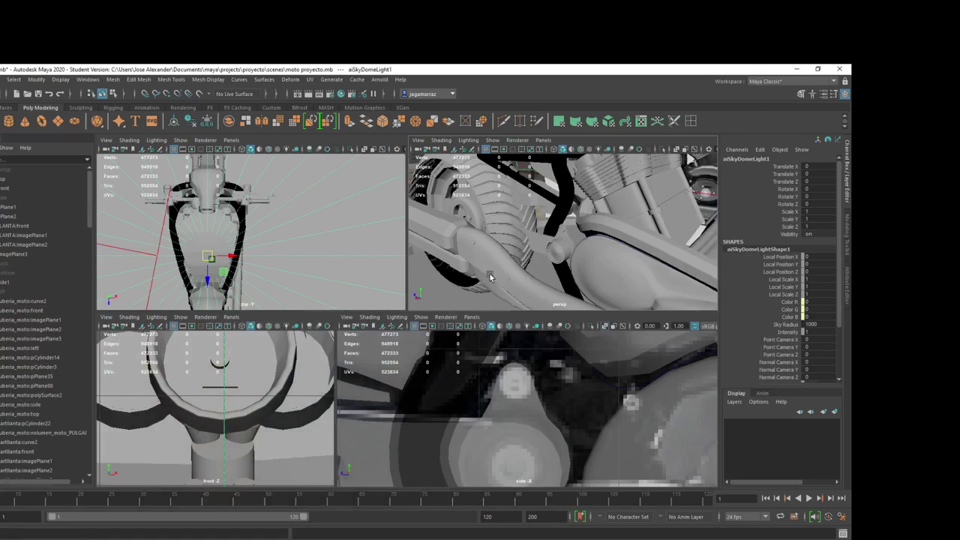
pyautogui.scroll(-10, 525, 270)
pyautogui.keyDown('alt'); pyautogui.moveTo(540, 256); pyautogui.dragTo(564, 254); pyautogui.keyUp('alt')
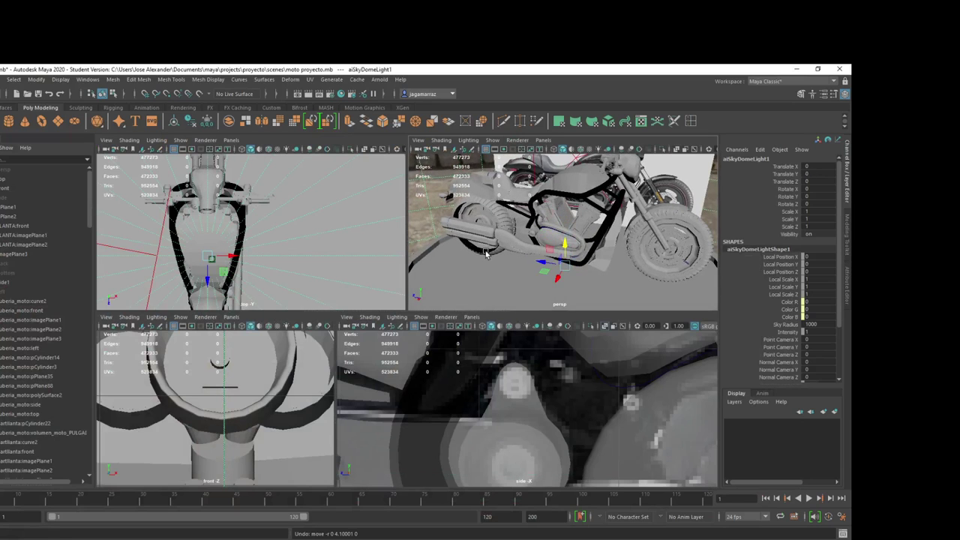
pyautogui.scroll(5, 488, 253)
pyautogui.scroll(-3, 488, 253)
pyautogui.scroll(-2, 488, 254)
pyautogui.scroll(5, 556, 262)
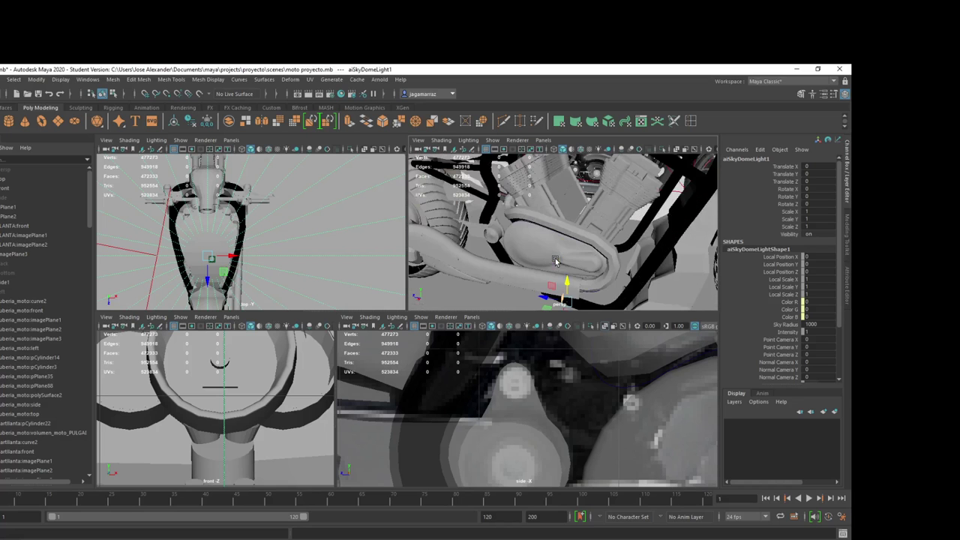
pyautogui.moveTo(556, 261)
pyautogui.keyDown('alt'); pyautogui.mouseDown()
pyautogui.moveTo(589, 249)
pyautogui.moveTo(634, 279)
pyautogui.moveTo(584, 270)
pyautogui.moveTo(530, 308)
pyautogui.mouseUp(); pyautogui.keyUp('alt')
pyautogui.hotkey('alt', 'Tab')
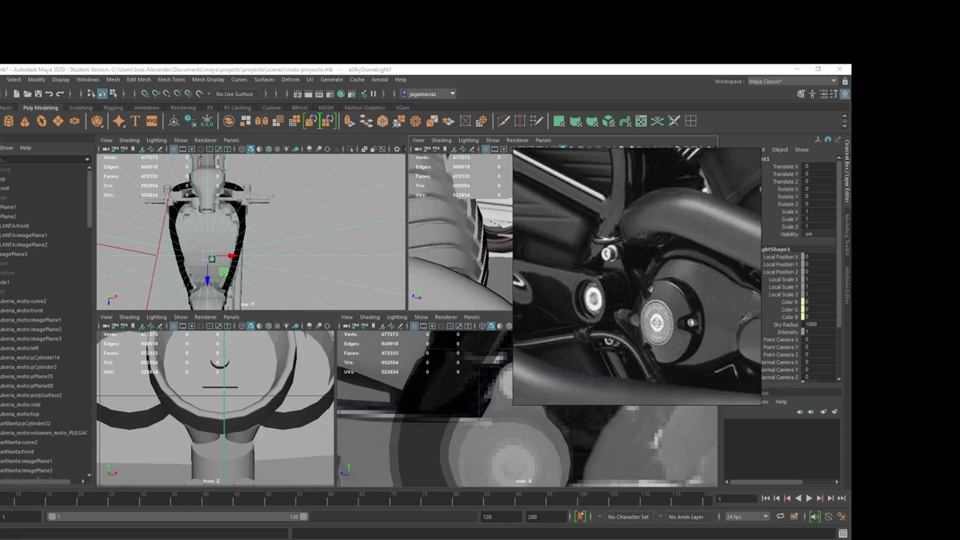
pyautogui.scroll(-4, 524, 369)
pyautogui.scroll(2, 616, 287)
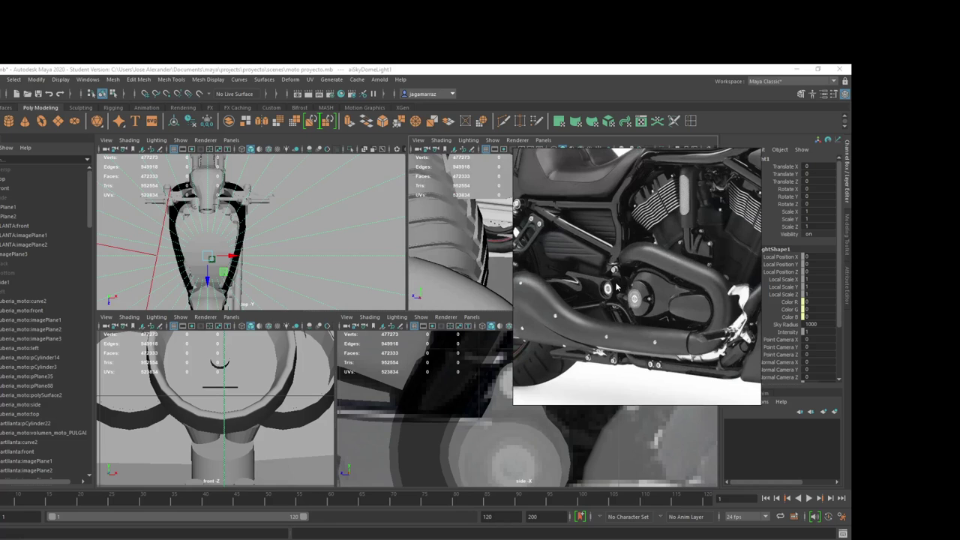
pyautogui.scroll(1, 652, 292)
pyautogui.scroll(1, 656, 297)
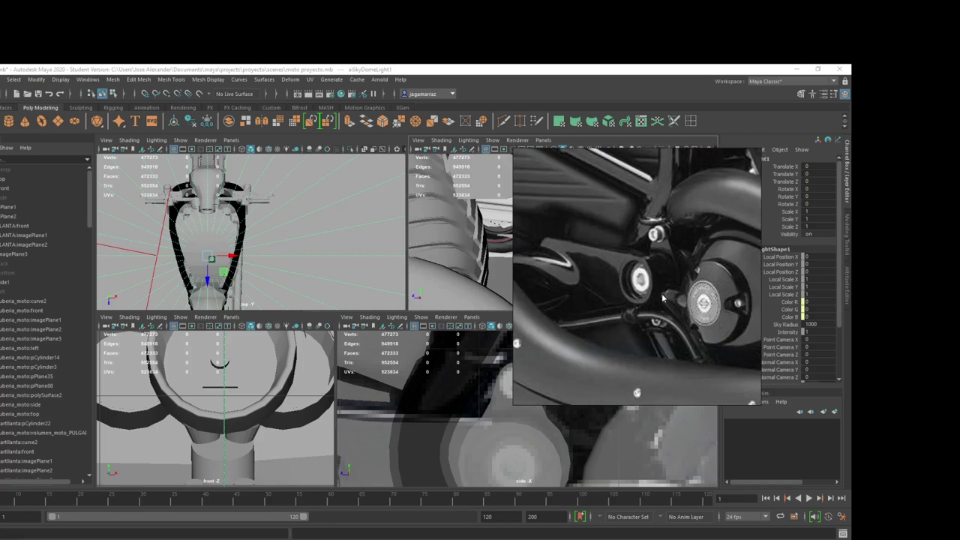
pyautogui.scroll(1, 659, 298)
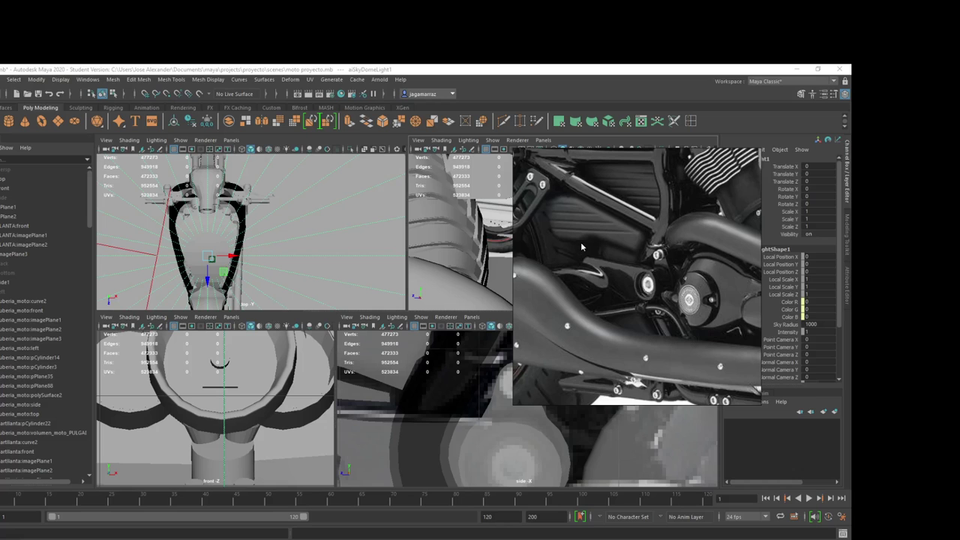
pyautogui.moveTo(582, 246); pyautogui.dragTo(679, 331)
pyautogui.scroll(1, 631, 287)
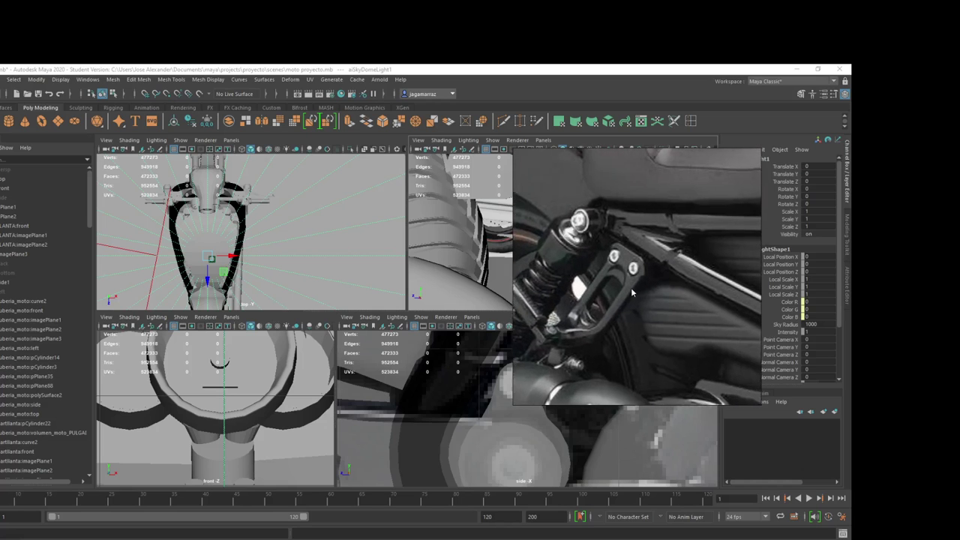
pyautogui.moveTo(631, 288); pyautogui.dragTo(627, 321)
pyautogui.scroll(1, 628, 321)
pyautogui.scroll(1, 647, 326)
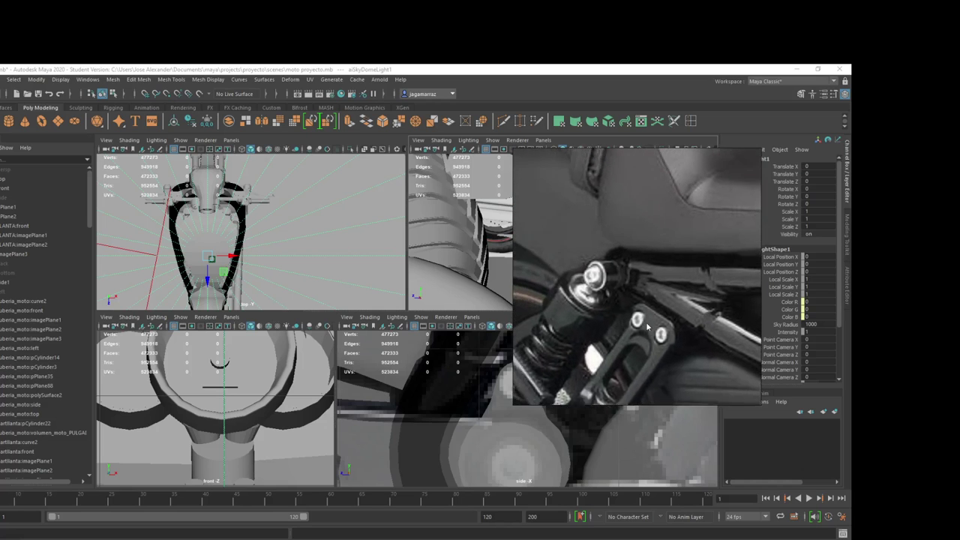
pyautogui.scroll(1, 641, 327)
pyautogui.click(452, 252)
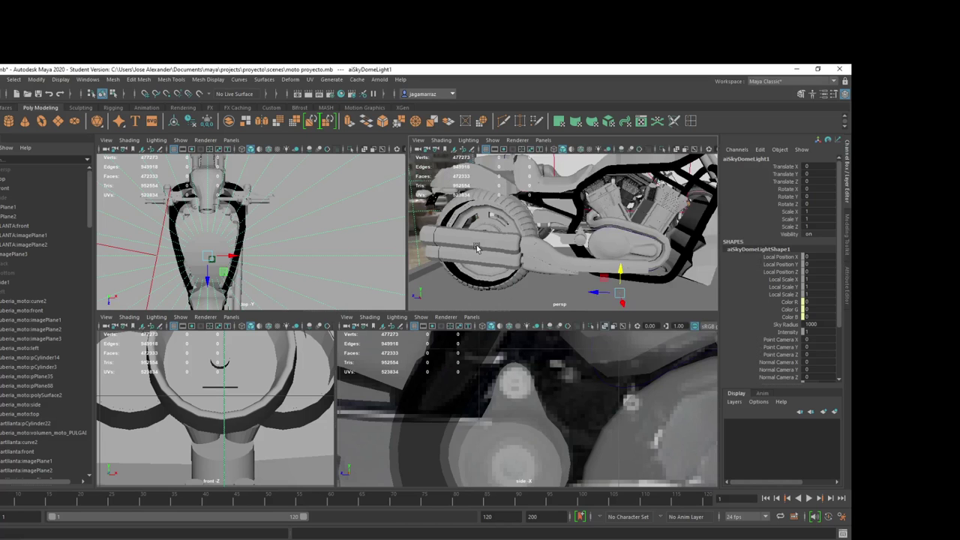
pyautogui.scroll(2, 442, 255)
pyautogui.scroll(2, 435, 260)
pyautogui.moveTo(435, 260)
pyautogui.keyDown('alt'); pyautogui.mouseDown()
pyautogui.moveTo(592, 278)
pyautogui.moveTo(644, 301)
pyautogui.moveTo(630, 272)
pyautogui.moveTo(690, 269)
pyautogui.moveTo(654, 290)
pyautogui.moveTo(600, 265)
pyautogui.moveTo(641, 277)
pyautogui.moveTo(600, 291)
pyautogui.mouseUp(); pyautogui.keyUp('alt')
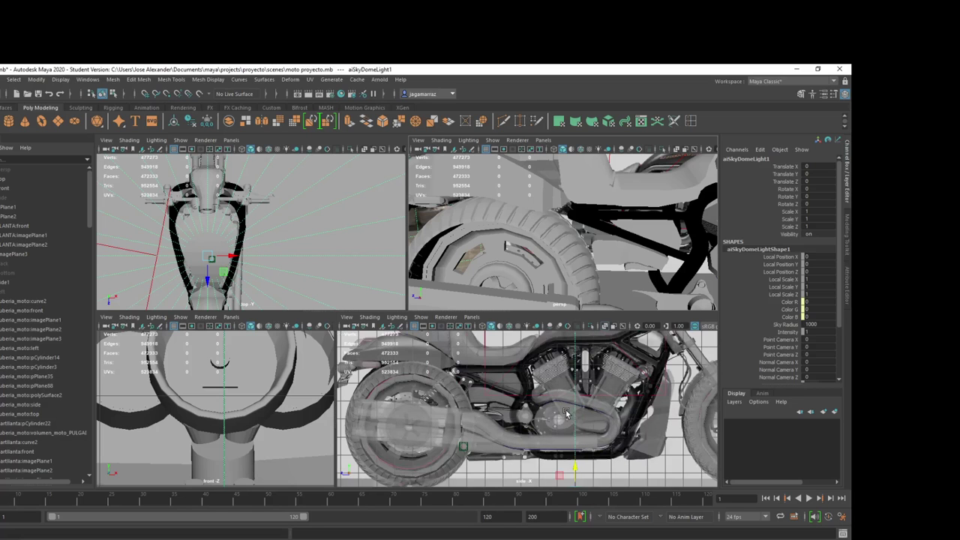
pyautogui.scroll(2, 566, 412)
pyautogui.keyDown('alt'); pyautogui.moveTo(584, 246); pyautogui.dragTo(615, 259); pyautogui.keyUp('alt')
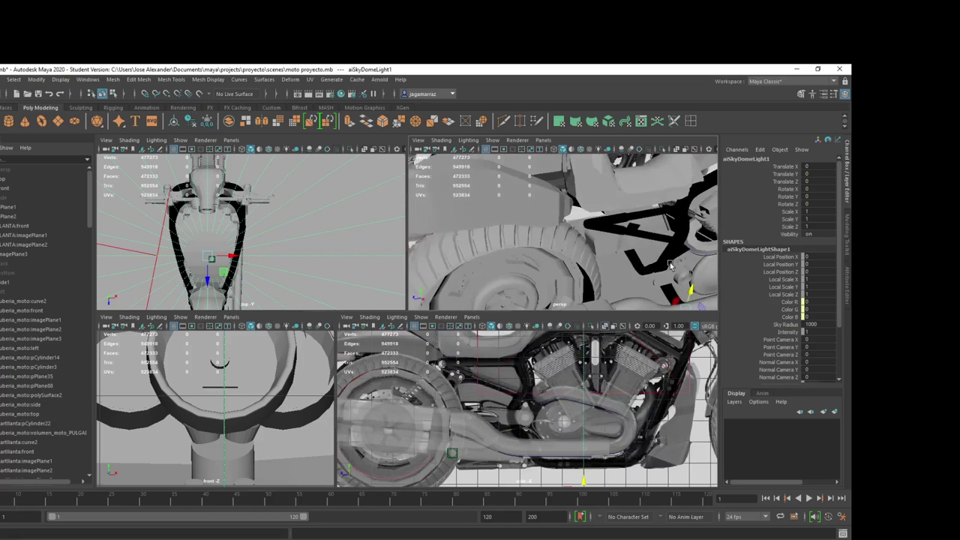
pyautogui.scroll(3, 561, 390)
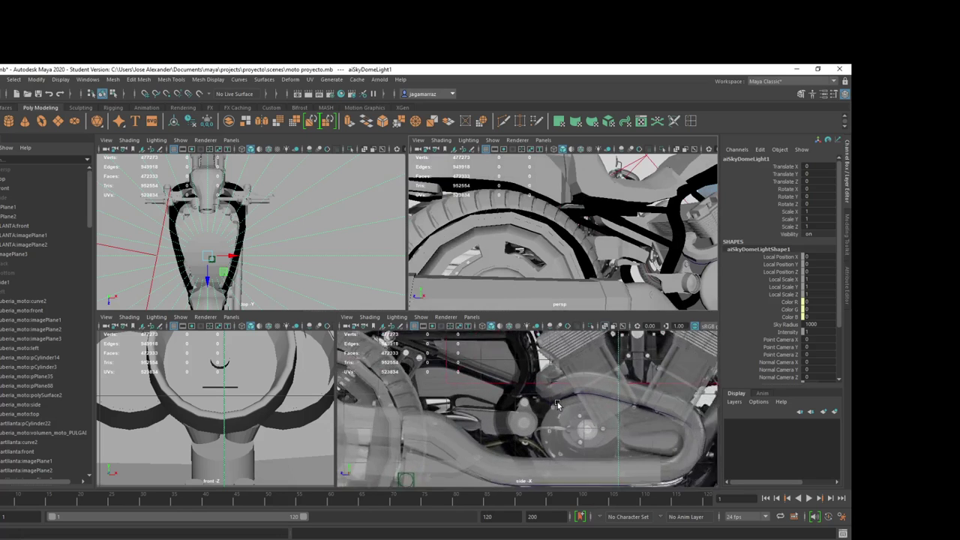
pyautogui.keyDown('alt'); pyautogui.moveTo(679, 246); pyautogui.dragTo(552, 247); pyautogui.keyUp('alt')
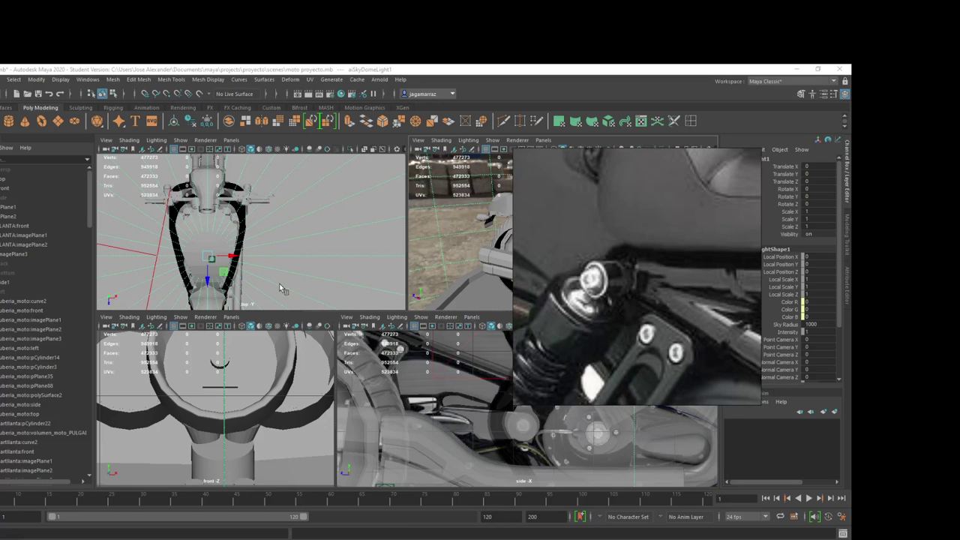
pyautogui.moveTo(256, 272)
pyautogui.keyDown('alt'); pyautogui.mouseDown()
pyautogui.moveTo(251, 261)
pyautogui.moveTo(243, 266)
pyautogui.mouseUp(); pyautogui.keyUp('alt')
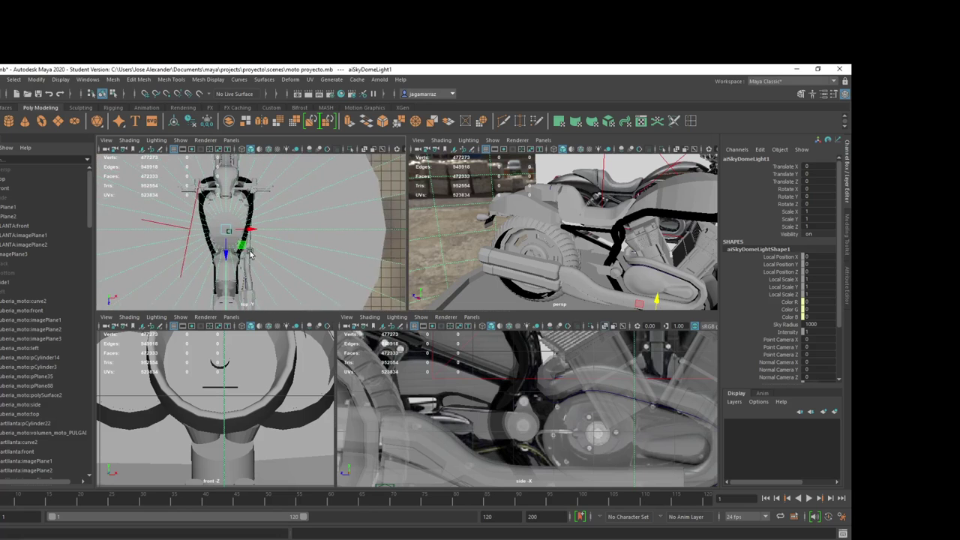
pyautogui.moveTo(244, 266)
pyautogui.keyDown('alt'); pyautogui.mouseDown(button='right')
pyautogui.moveTo(306, 252)
pyautogui.moveTo(293, 260)
pyautogui.mouseUp(button='right'); pyautogui.keyUp('alt')
# Step: Select the fuel tank pCube1, shade the side view solid, and raise the tank slightly
pyautogui.click(240, 235)
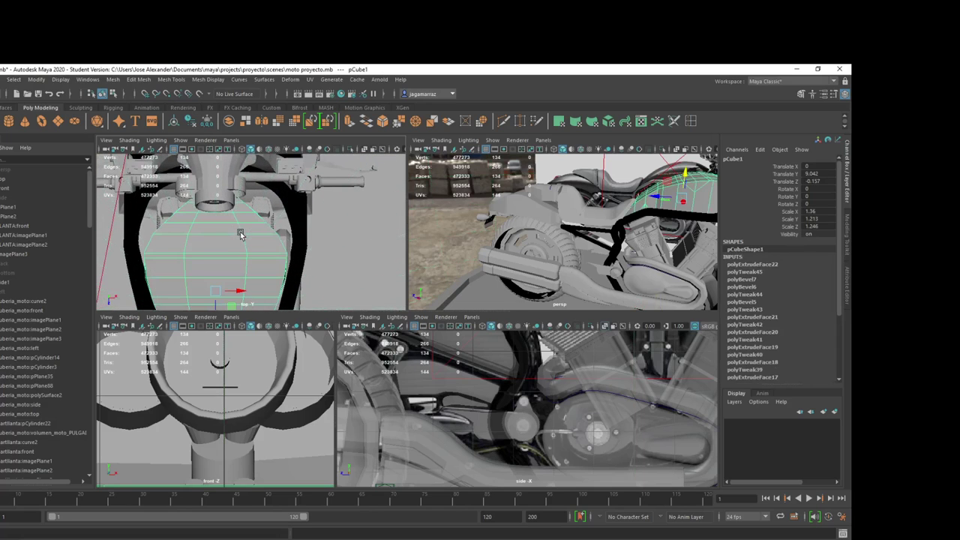
pyautogui.keyDown('alt'); pyautogui.moveTo(255, 291); pyautogui.dragTo(319, 229, button='middle'); pyautogui.keyUp('alt')
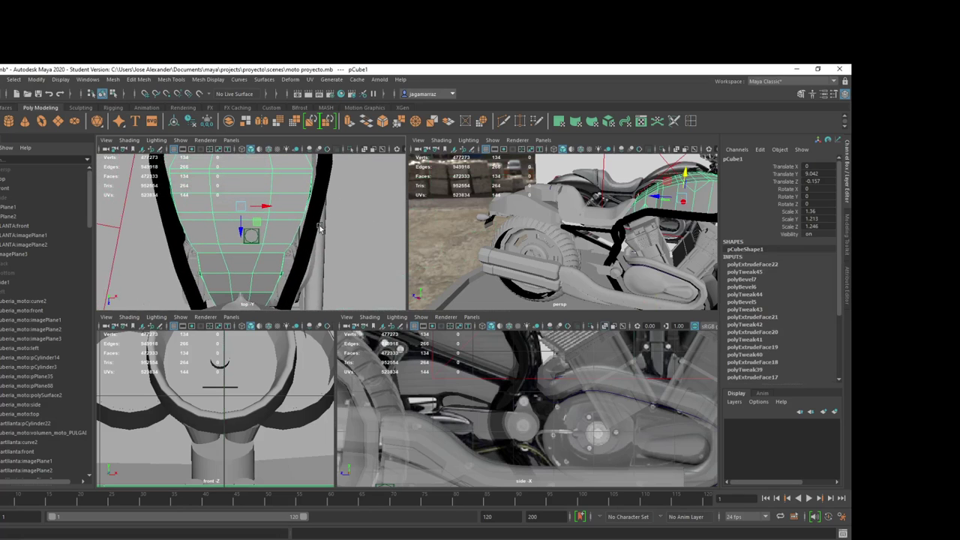
pyautogui.click(539, 330)
pyautogui.scroll(-5, 556, 360)
pyautogui.scroll(3, 578, 360)
pyautogui.scroll(3, 592, 386)
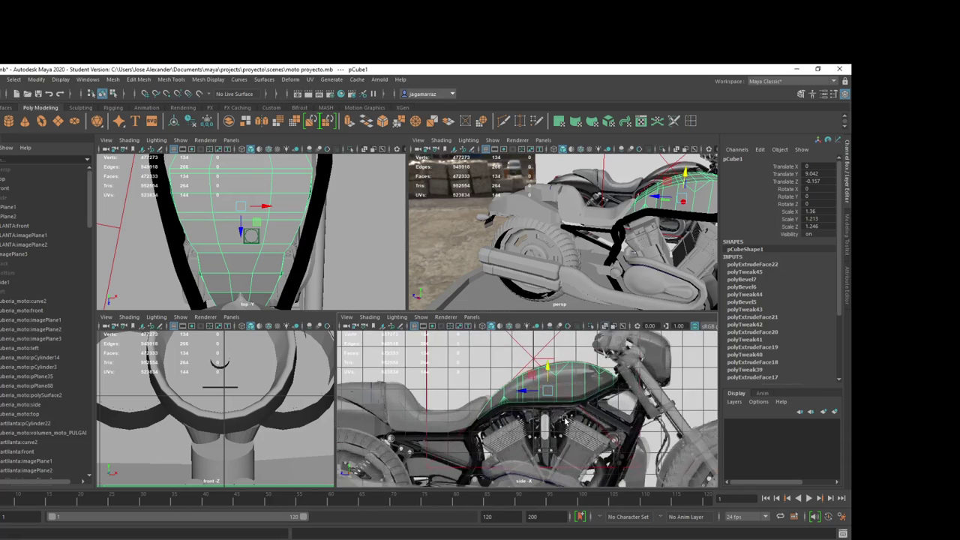
pyautogui.scroll(2, 590, 407)
pyautogui.scroll(2, 590, 407)
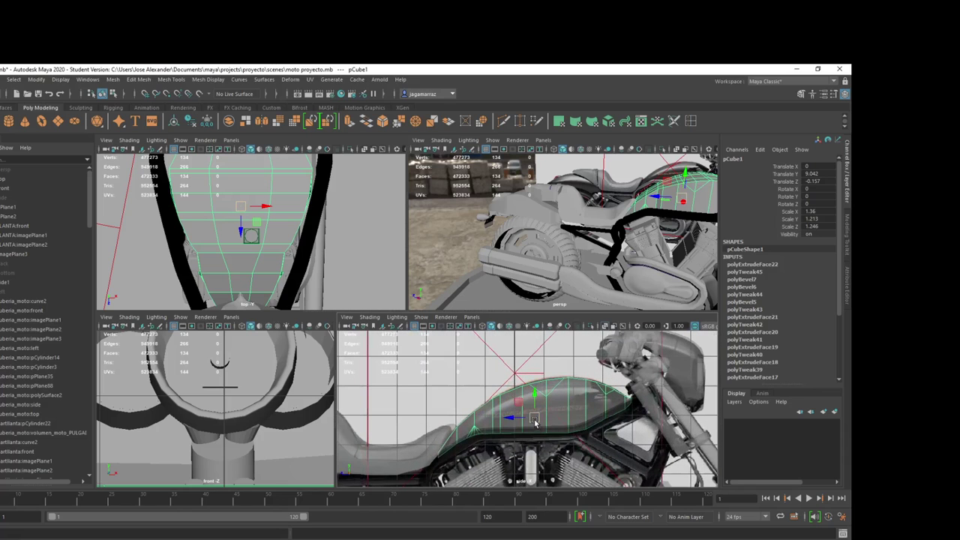
pyautogui.moveTo(535, 422); pyautogui.dragTo(531, 418)
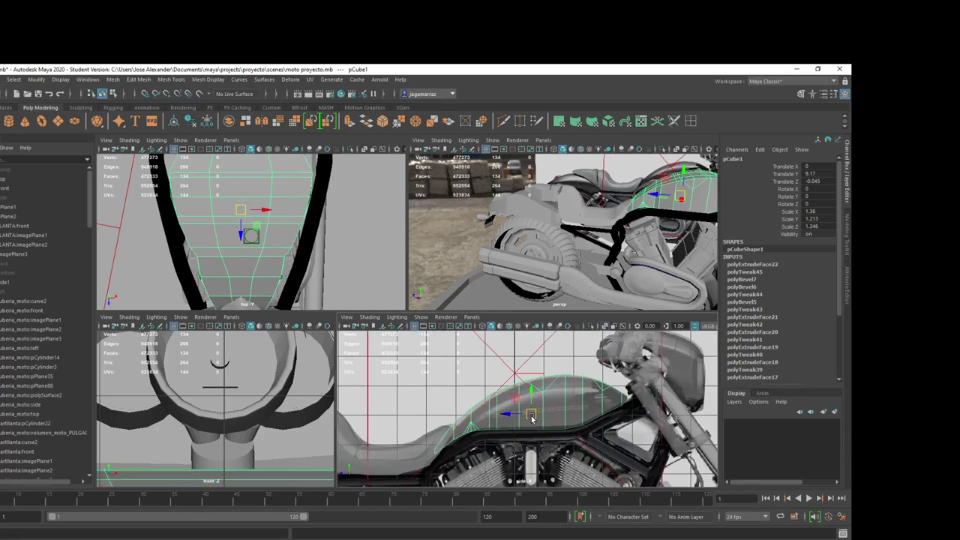
# Step: Widen the fuel tank to an X scale of about 1.58
pyautogui.press('r')
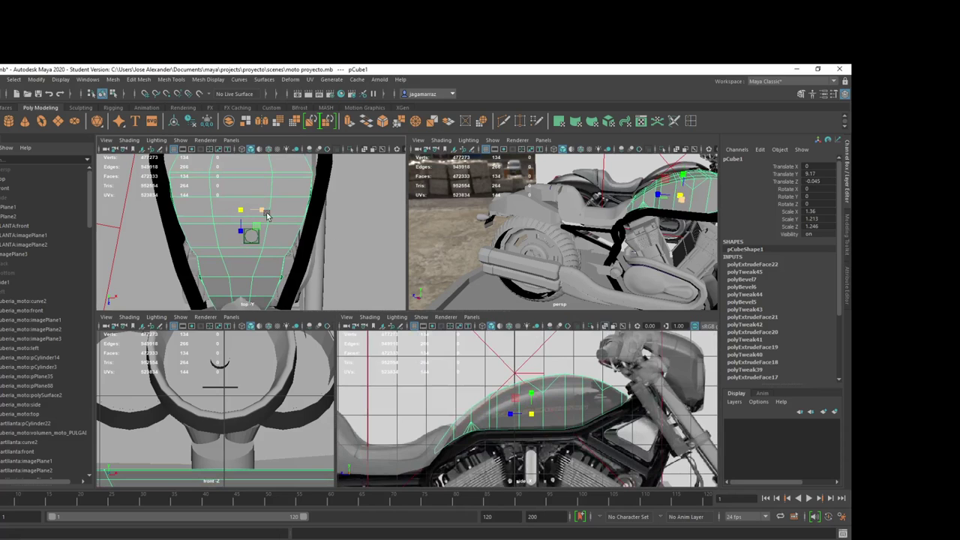
pyautogui.moveTo(261, 212); pyautogui.dragTo(265, 214)
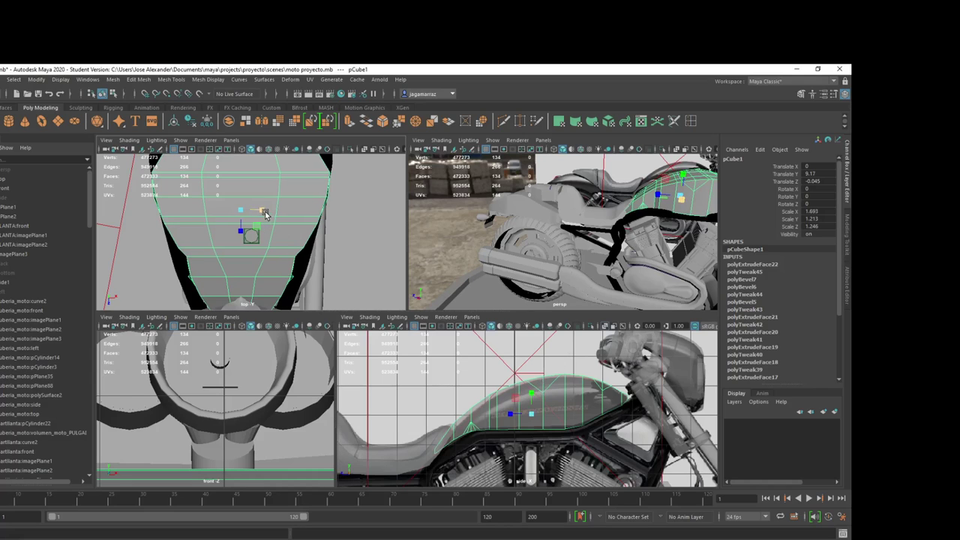
pyautogui.moveTo(266, 216); pyautogui.dragTo(262, 214)
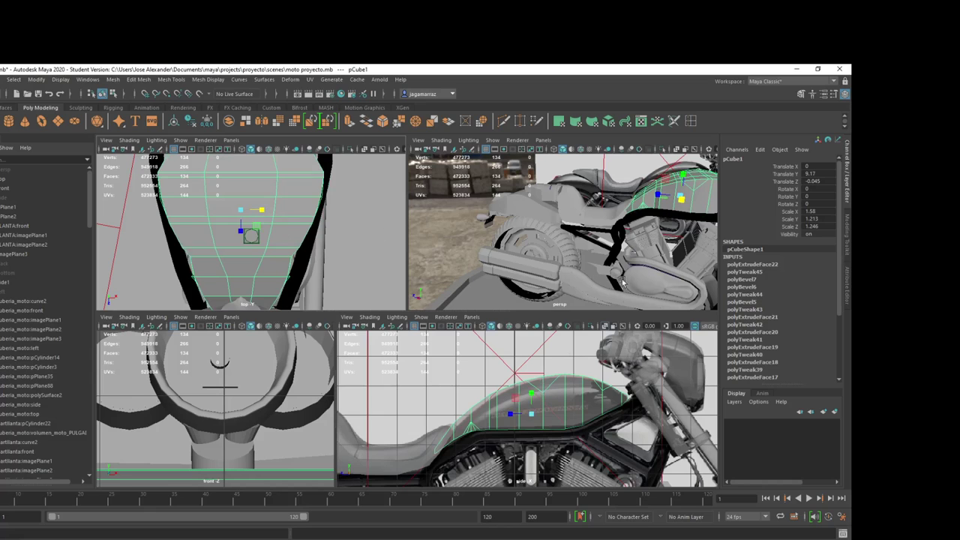
pyautogui.moveTo(621, 281)
pyautogui.keyDown('alt'); pyautogui.mouseDown()
pyautogui.moveTo(629, 251)
pyautogui.moveTo(613, 259)
pyautogui.moveTo(572, 249)
pyautogui.moveTo(584, 254)
pyautogui.moveTo(600, 227)
pyautogui.moveTo(545, 227)
pyautogui.mouseUp(); pyautogui.keyUp('alt')
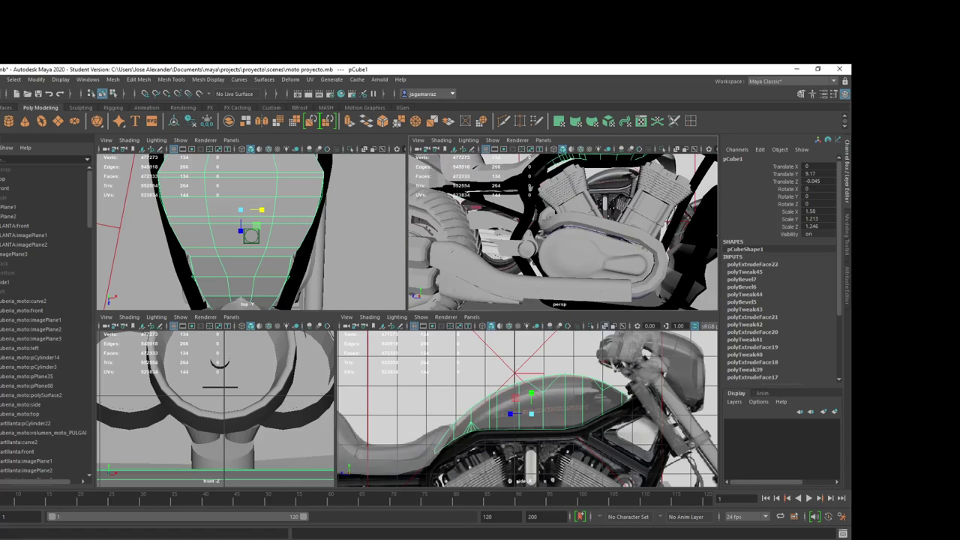
pyautogui.hotkey('alt', 'Tab')
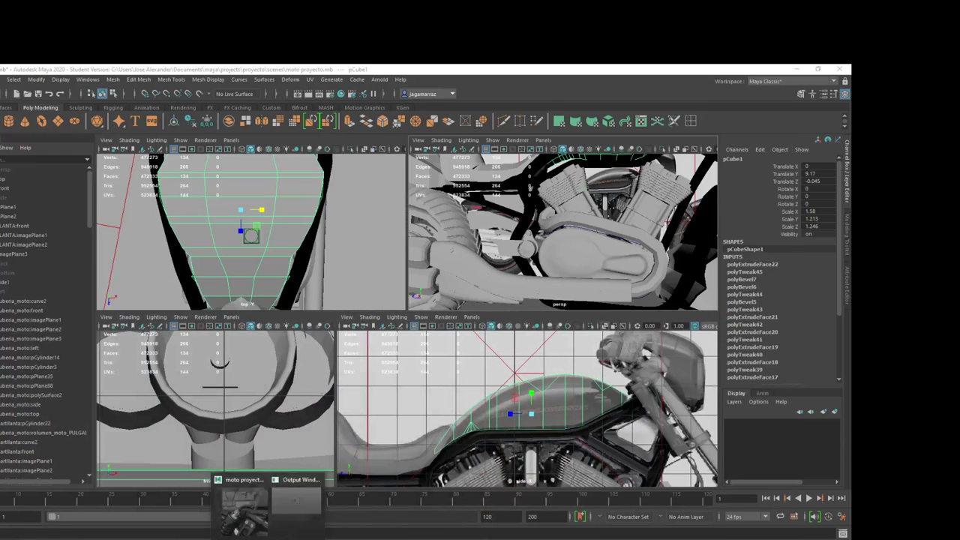
pyautogui.click(252, 514)
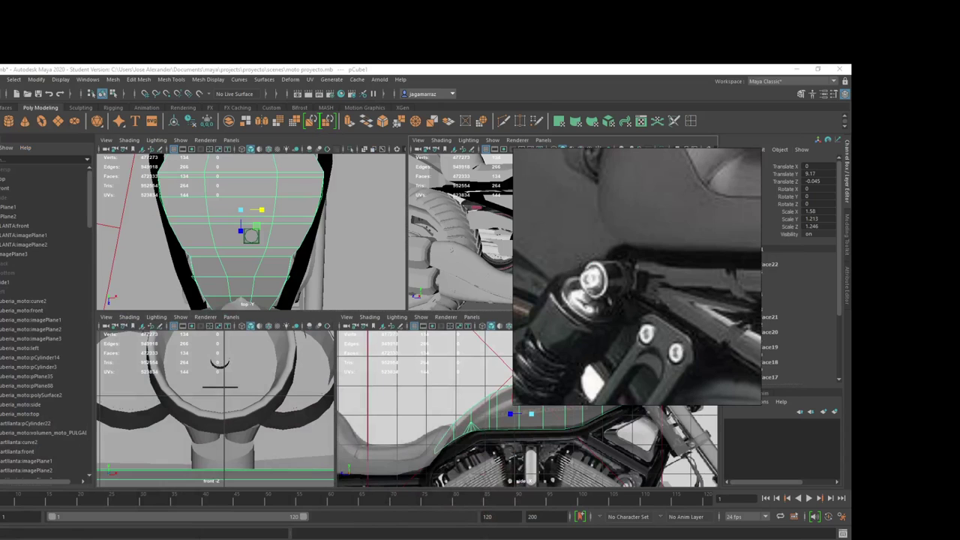
pyautogui.hotkey('alt', 'Tab')
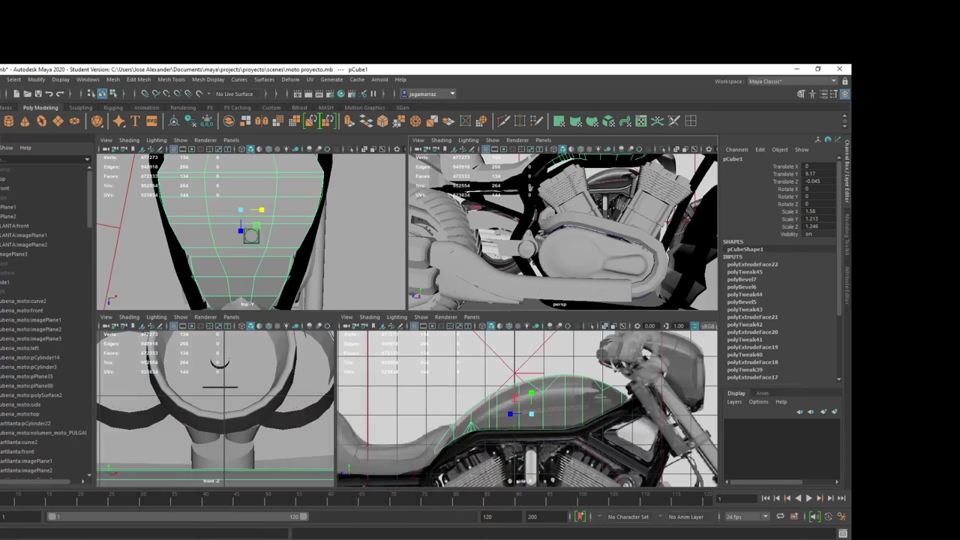
pyautogui.hotkey('alt', 'Tab')
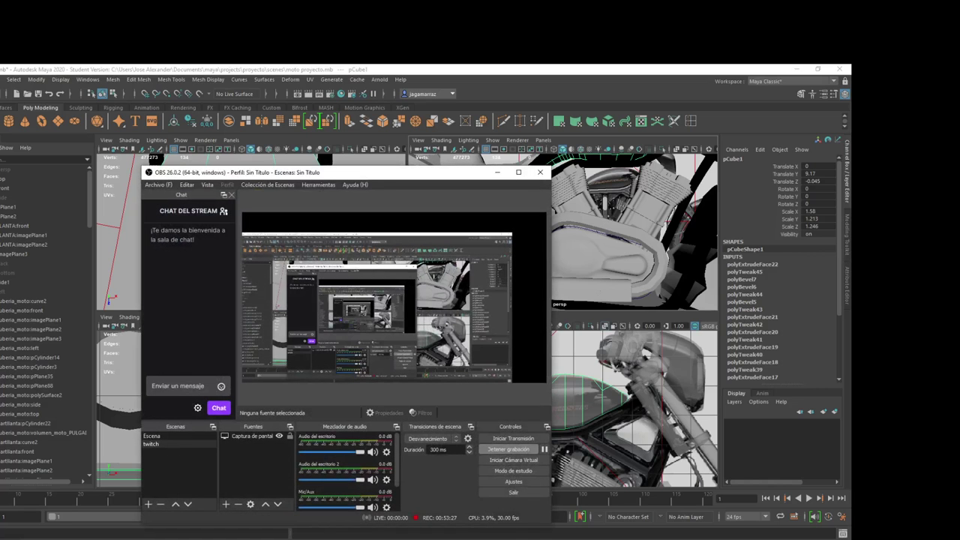
pyautogui.hotkey('alt', 'Tab')
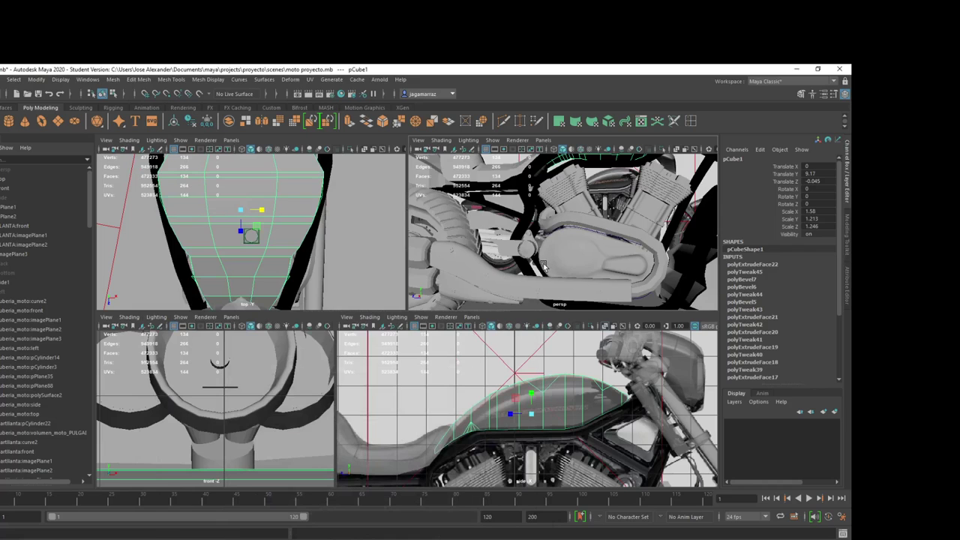
pyautogui.moveTo(544, 266)
pyautogui.keyDown('alt'); pyautogui.mouseDown()
pyautogui.moveTo(572, 294)
pyautogui.moveTo(651, 216)
pyautogui.moveTo(596, 256)
pyautogui.moveTo(550, 228)
pyautogui.mouseUp(); pyautogui.keyUp('alt')
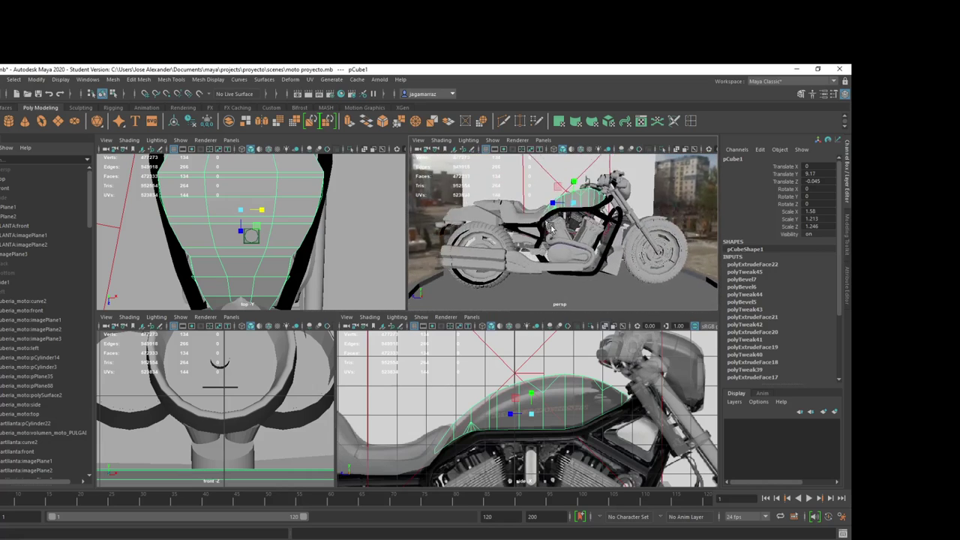
pyautogui.scroll(2, 550, 228)
pyautogui.scroll(1, 551, 240)
pyautogui.scroll(1, 551, 255)
pyautogui.scroll(2, 551, 268)
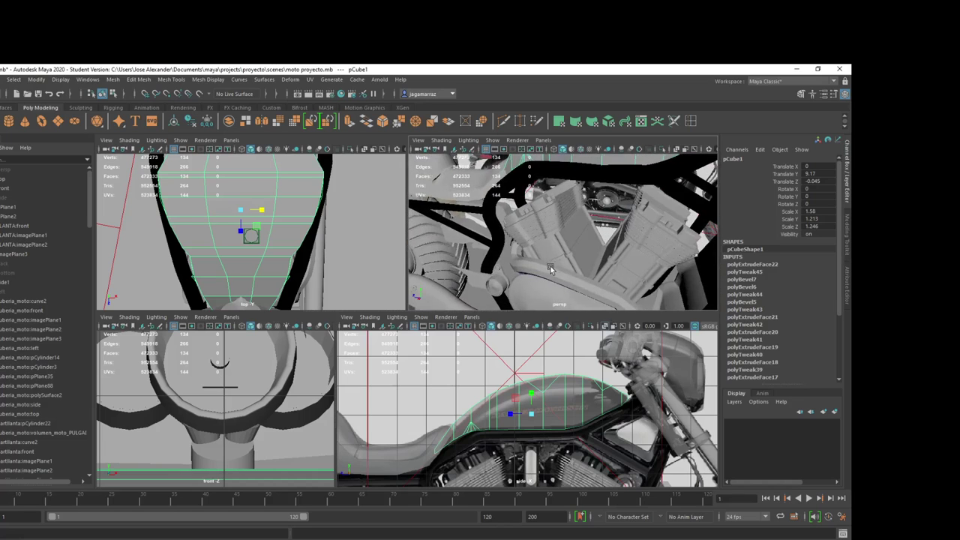
pyautogui.moveTo(550, 268)
pyautogui.keyDown('alt'); pyautogui.mouseDown()
pyautogui.moveTo(720, 251)
pyautogui.moveTo(557, 263)
pyautogui.moveTo(683, 248)
pyautogui.moveTo(586, 258)
pyautogui.moveTo(594, 297)
pyautogui.moveTo(631, 233)
pyautogui.moveTo(627, 225)
pyautogui.mouseUp(); pyautogui.keyUp('alt')
pyautogui.click(578, 229)
pyautogui.press('f')
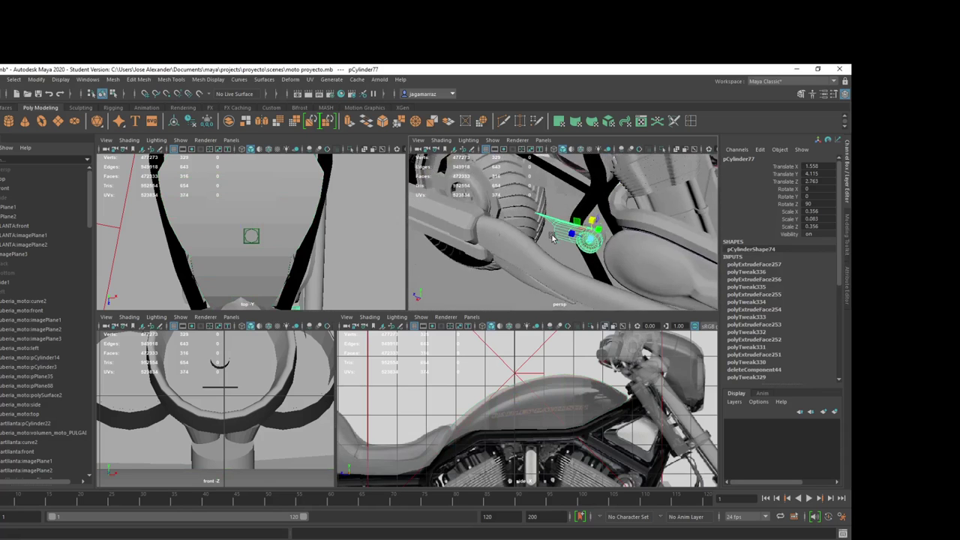
pyautogui.moveTo(550, 237)
pyautogui.keyDown('alt'); pyautogui.mouseDown()
pyautogui.moveTo(510, 239)
pyautogui.moveTo(599, 235)
pyautogui.moveTo(554, 250)
pyautogui.moveTo(598, 271)
pyautogui.moveTo(573, 266)
pyautogui.moveTo(554, 275)
pyautogui.mouseUp(); pyautogui.keyUp('alt')
pyautogui.click(617, 238)
pyautogui.keyDown('alt'); pyautogui.moveTo(531, 207); pyautogui.dragTo(538, 276); pyautogui.keyUp('alt')
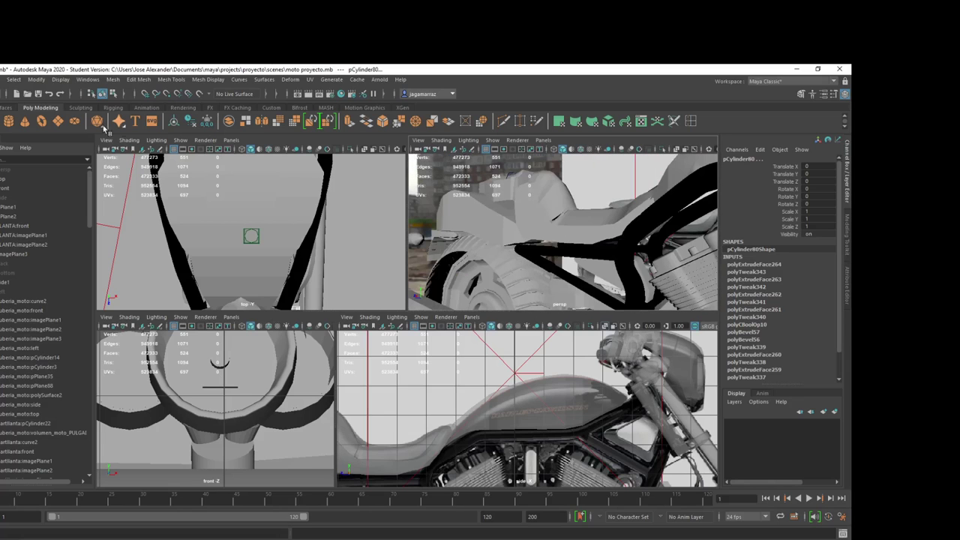
# Step: Create a polygon cylinder and move it up toward the rear shock beside the rear tire
pyautogui.click(24, 121)
pyautogui.scroll(-3, 488, 393)
pyautogui.scroll(-2, 488, 394)
pyautogui.scroll(-2, 518, 428)
pyautogui.scroll(-1, 525, 431)
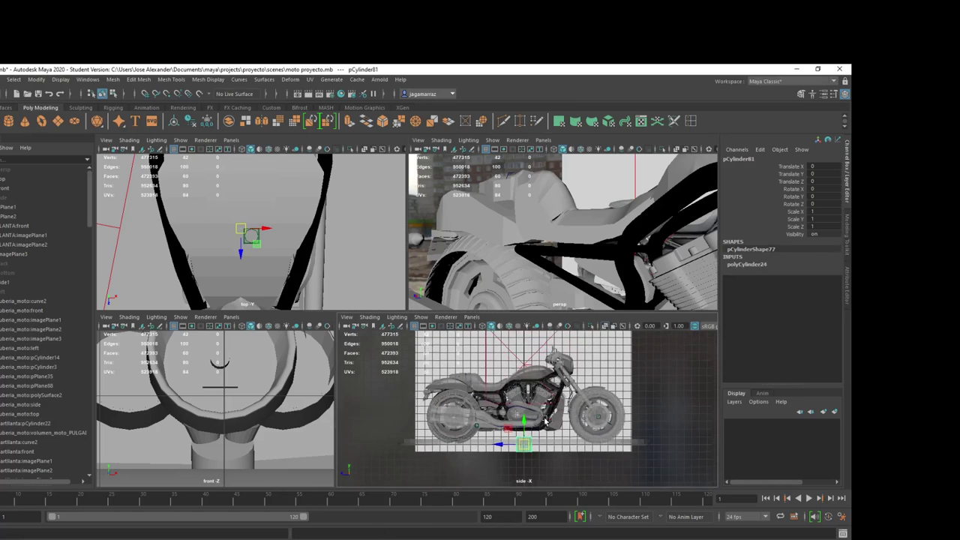
pyautogui.scroll(-1, 525, 431)
pyautogui.moveTo(525, 430)
pyautogui.mouseDown()
pyautogui.moveTo(525, 395)
pyautogui.moveTo(383, 400)
pyautogui.mouseUp()
pyautogui.scroll(3, 529, 389)
pyautogui.scroll(2, 530, 389)
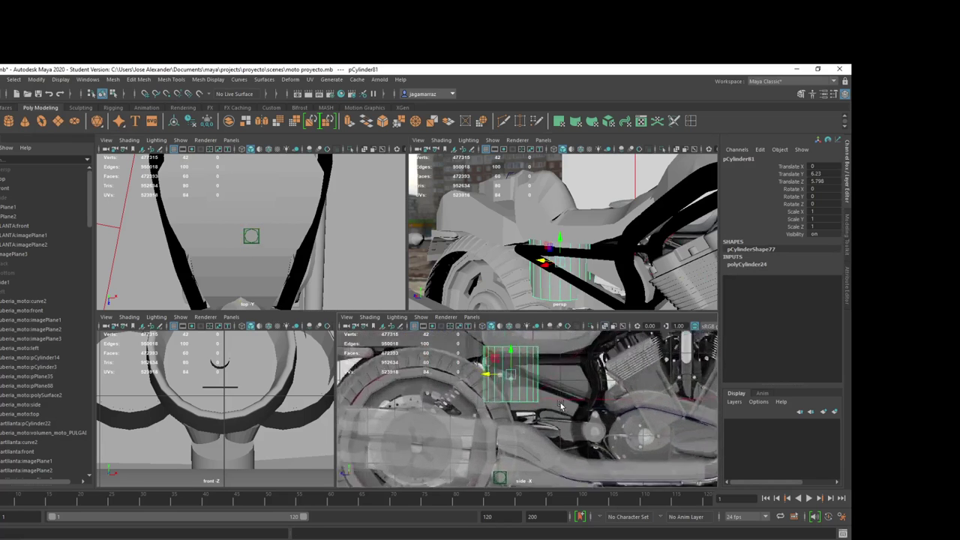
pyautogui.scroll(2, 529, 390)
pyautogui.keyDown('alt'); pyautogui.moveTo(530, 390); pyautogui.dragTo(538, 446, button='middle'); pyautogui.keyUp('alt')
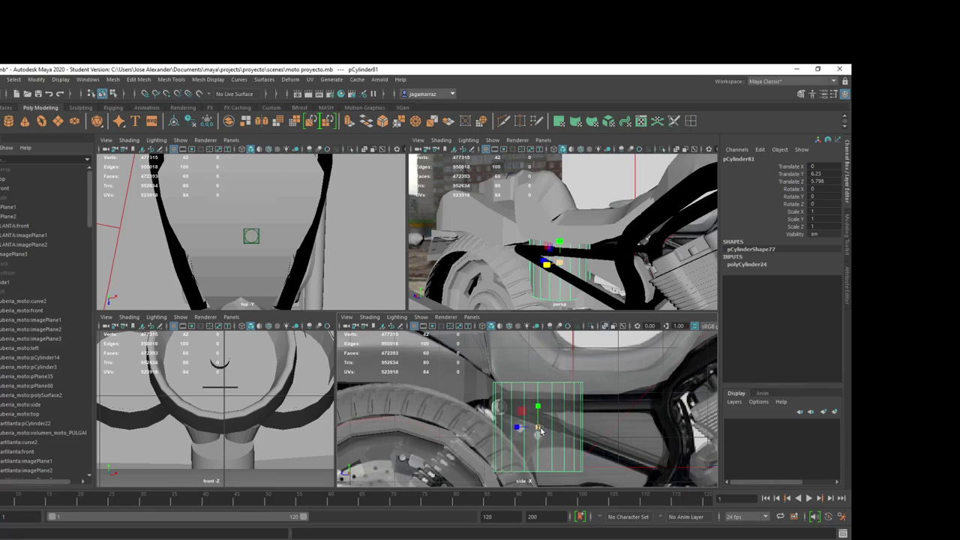
# Step: Scale the cylinder to 0.18 and rotate it 90° around Z onto the shock mount
pyautogui.moveTo(540, 430)
pyautogui.mouseDown()
pyautogui.moveTo(500, 406)
pyautogui.moveTo(502, 395)
pyautogui.mouseUp()
pyautogui.press('w')
pyautogui.press('e')
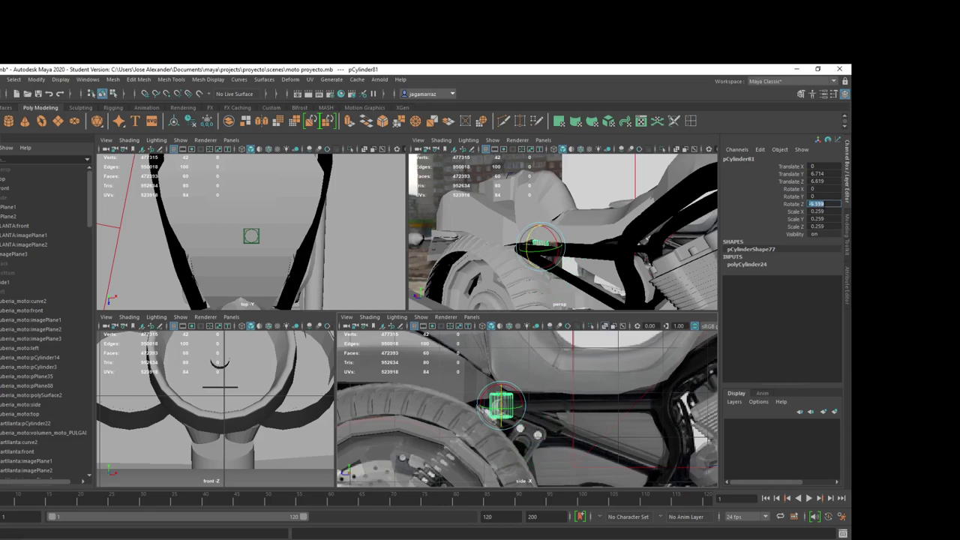
pyautogui.press('Return')
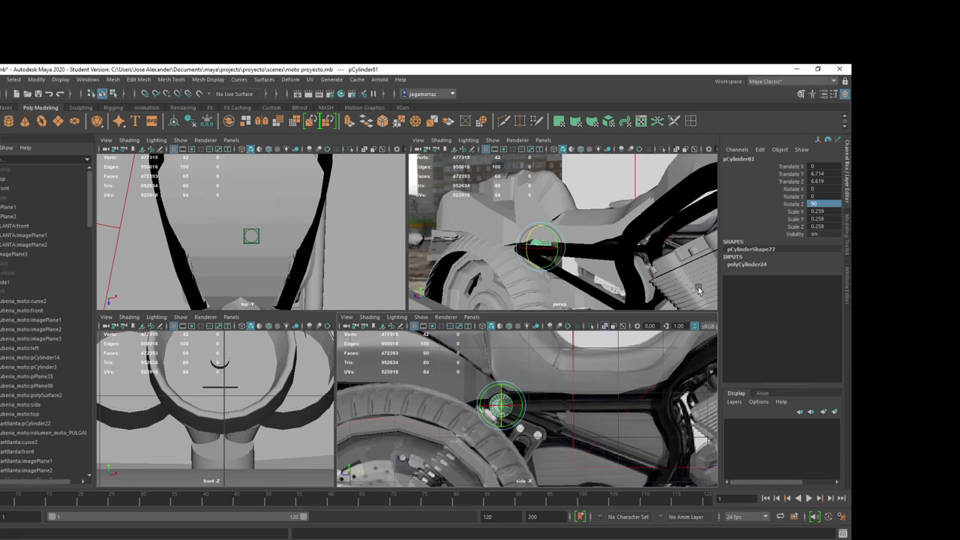
pyautogui.scroll(3, 543, 402)
pyautogui.scroll(2, 543, 401)
pyautogui.scroll(-5, 439, 402)
pyautogui.press('w')
pyautogui.scroll(2, 514, 417)
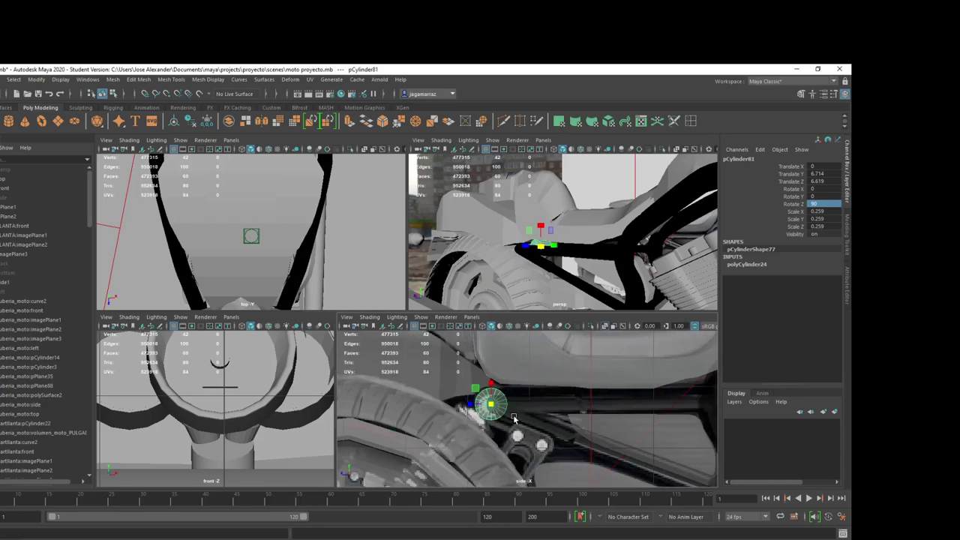
pyautogui.scroll(3, 513, 418)
pyautogui.scroll(2, 507, 415)
pyautogui.press('r')
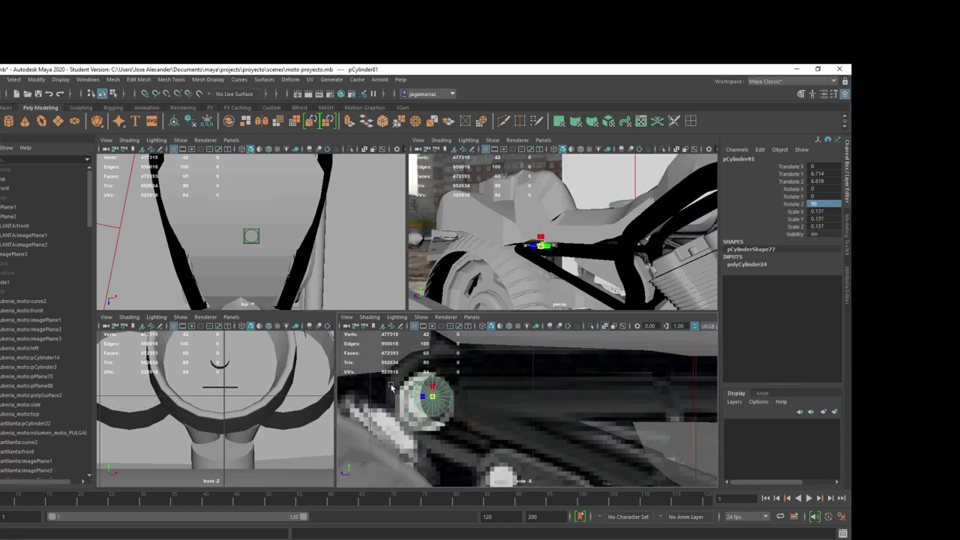
pyautogui.moveTo(433, 399); pyautogui.dragTo(413, 405)
pyautogui.press('w')
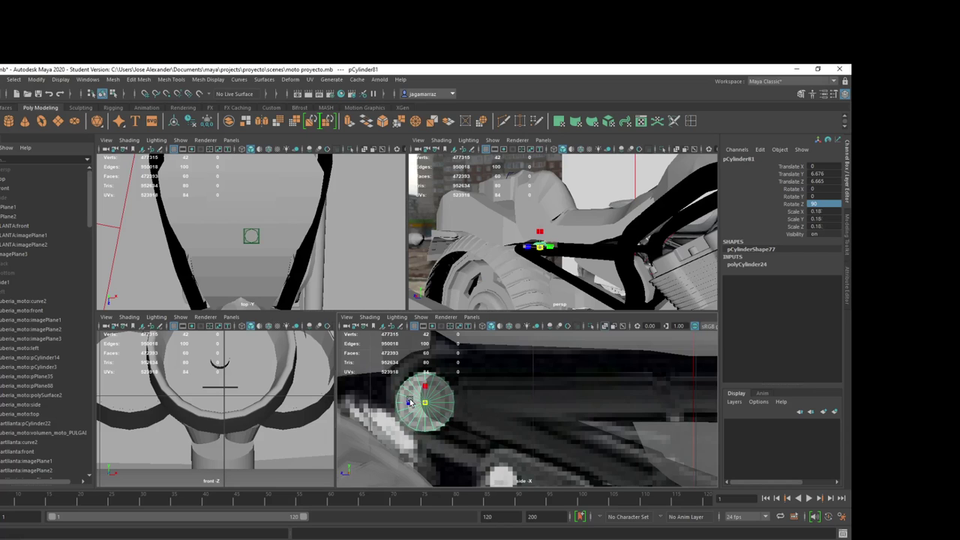
pyautogui.press('w')
pyautogui.moveTo(529, 300)
pyautogui.keyDown('alt'); pyautogui.mouseDown()
pyautogui.moveTo(541, 279)
pyautogui.moveTo(467, 271)
pyautogui.moveTo(438, 294)
pyautogui.mouseUp(); pyautogui.keyUp('alt')
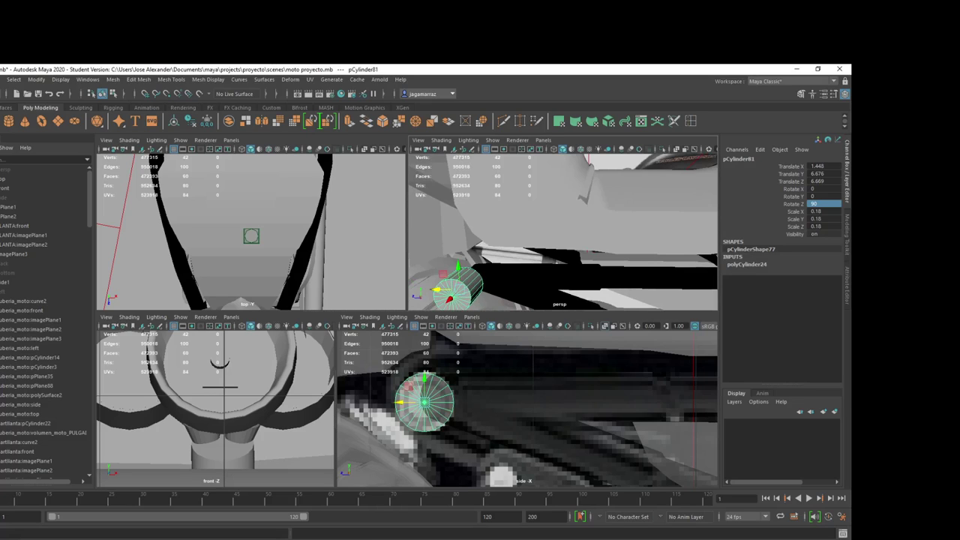
# Step: Set the cylinder's cap subdivisions to 0 and select its end cap face
pyautogui.hotkey('alt', 'Tab')
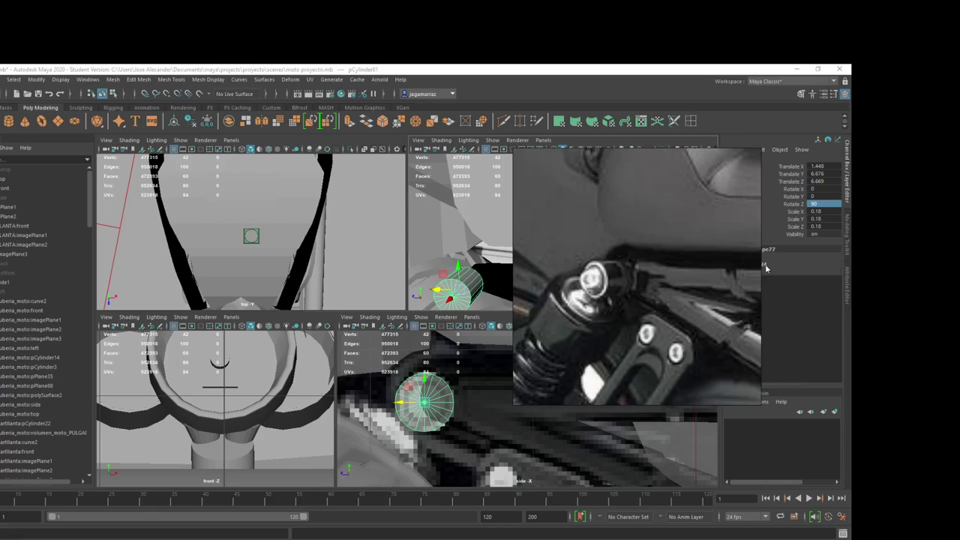
pyautogui.hotkey('alt', 'Tab')
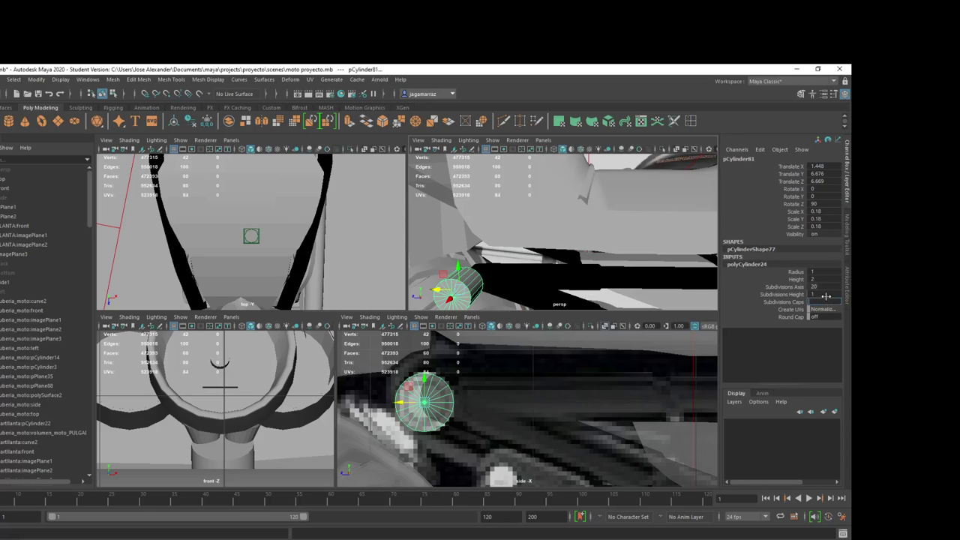
pyautogui.write('0')
pyautogui.press('Return')
pyautogui.keyDown('alt'); pyautogui.moveTo(526, 240); pyautogui.dragTo(495, 255); pyautogui.keyUp('alt')
pyautogui.moveTo(471, 269); pyautogui.dragTo(474, 276, button='right')
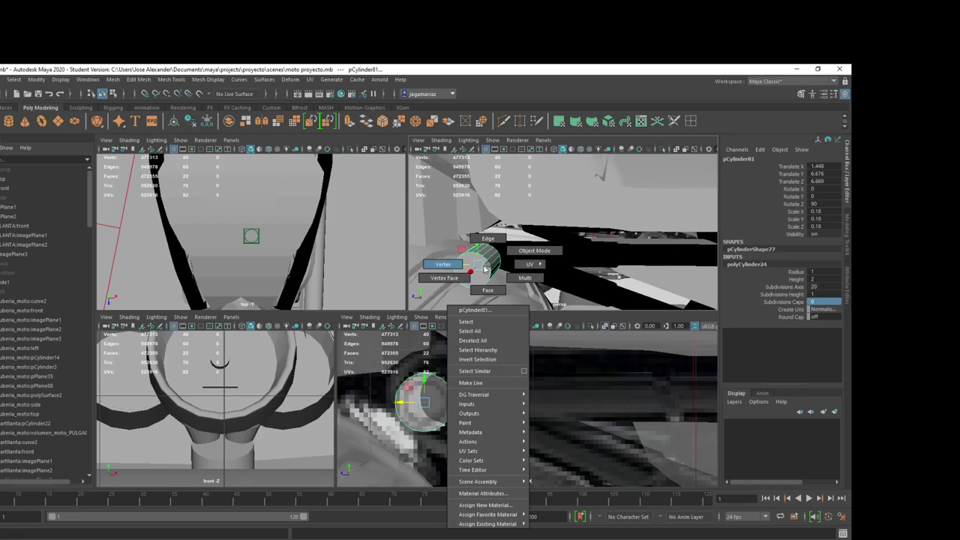
pyautogui.click(475, 276)
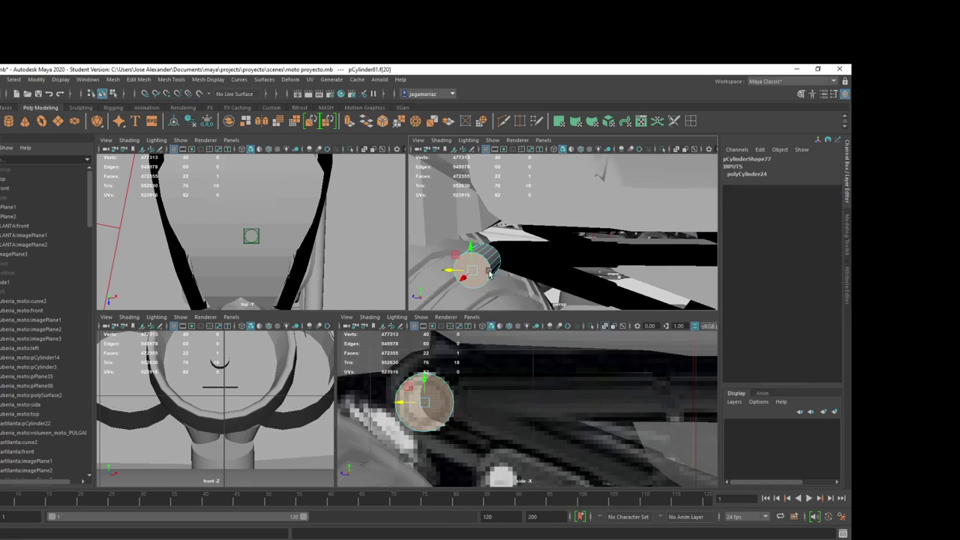
pyautogui.keyDown('alt'); pyautogui.moveTo(490, 275); pyautogui.dragTo(461, 281); pyautogui.keyUp('alt')
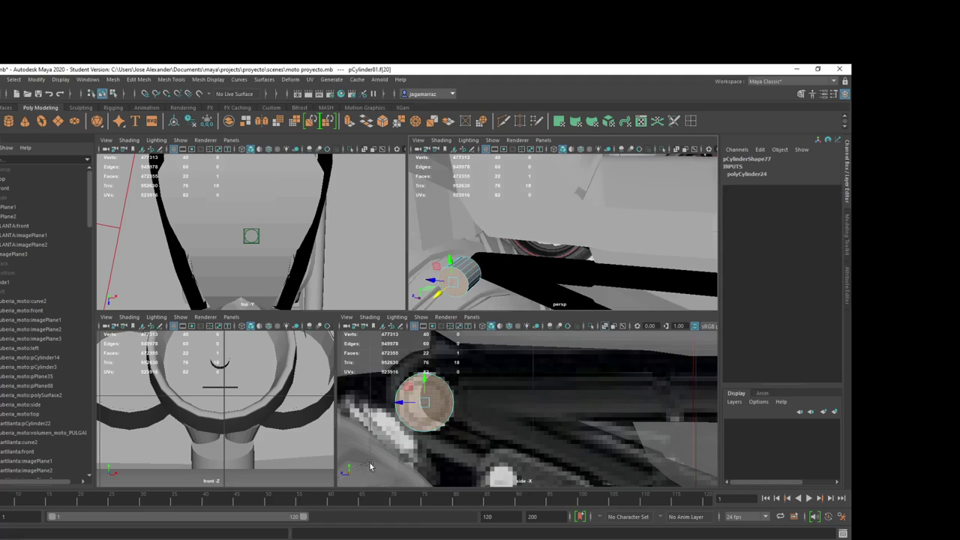
# Step: Extrude the small cylinder's cap face repeatedly, up to polyExtrudeFace267, following the shock reference photo
pyautogui.hotkey('alt', 'Tab')
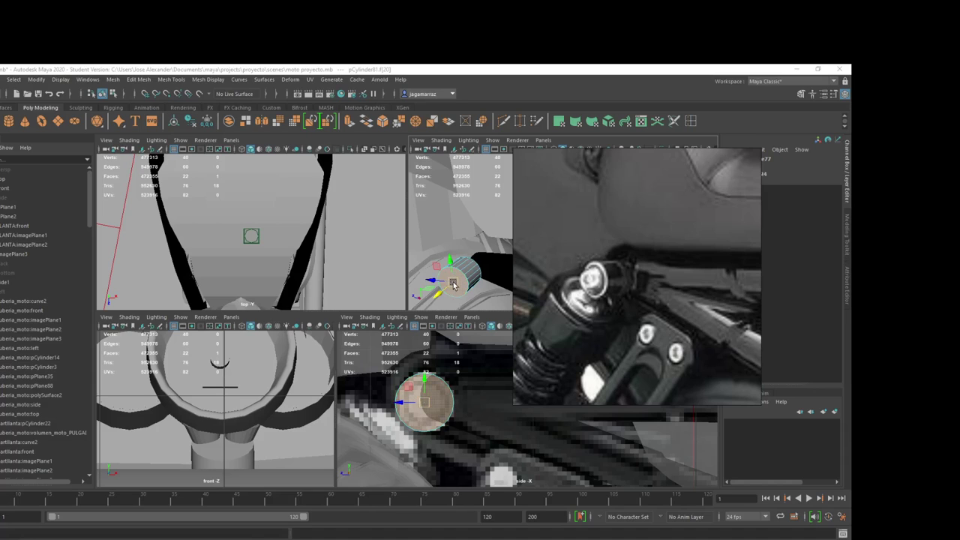
pyautogui.keyDown('shift'); pyautogui.moveTo(453, 288); pyautogui.dragTo(450, 290, button='right'); pyautogui.keyUp('shift')
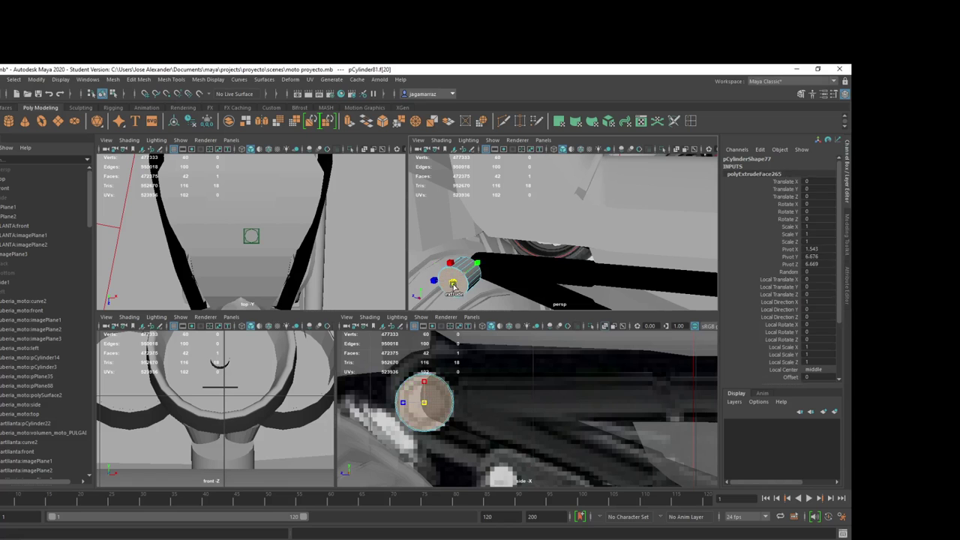
pyautogui.moveTo(445, 292); pyautogui.dragTo(446, 291)
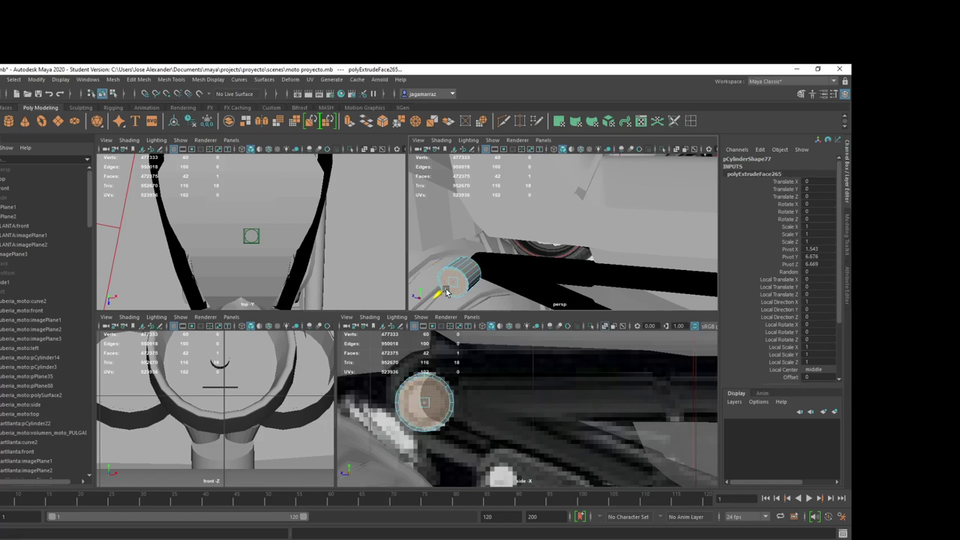
pyautogui.hotkey('ctrl', 'e')
pyautogui.press('w')
pyautogui.hotkey('ctrl', 'e')
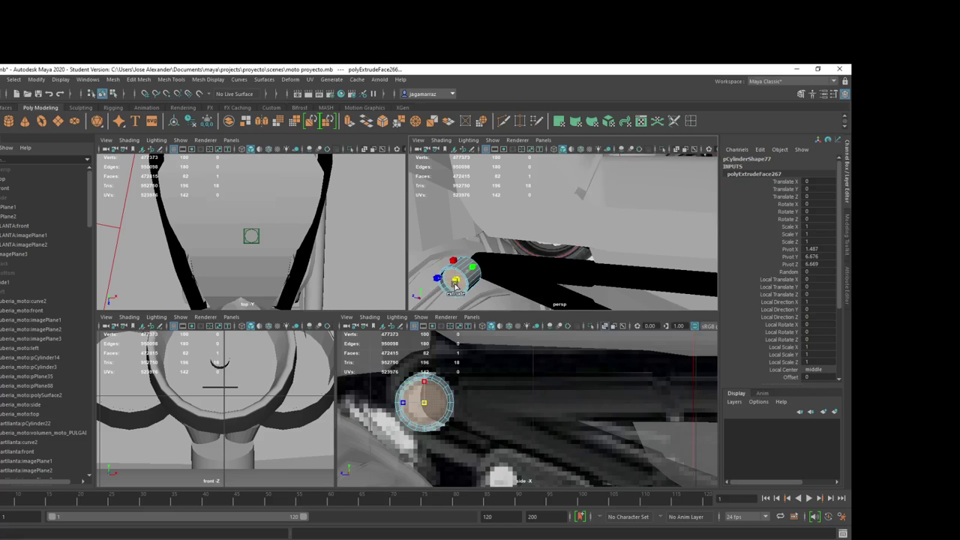
# Step: Extrude pCylinder81's cap face twice more, up to polyExtrudeFace269 with 140 vertices
pyautogui.press('q')
pyautogui.press('e')
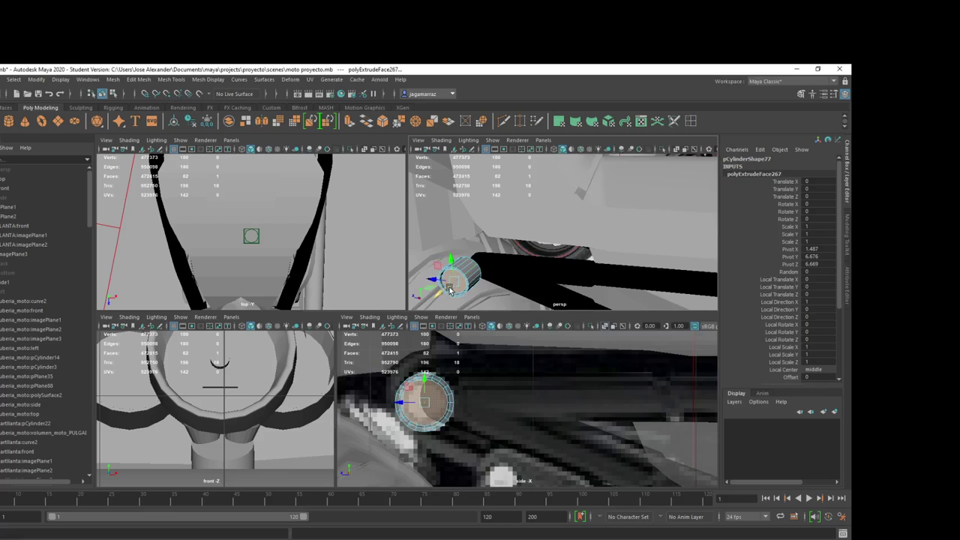
pyautogui.keyDown('alt'); pyautogui.moveTo(441, 295); pyautogui.dragTo(492, 275); pyautogui.keyUp('alt')
pyautogui.press('w')
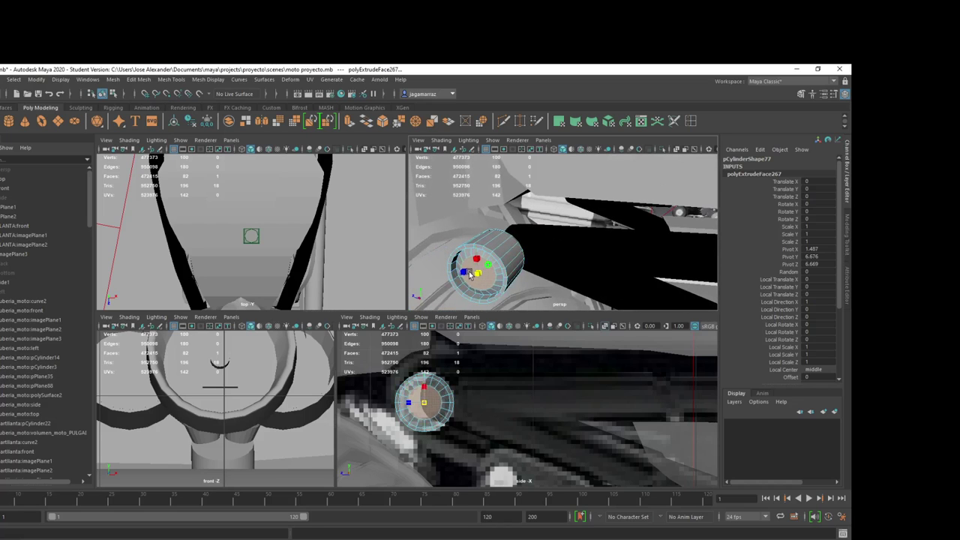
pyautogui.hotkey('ctrl', 'e')
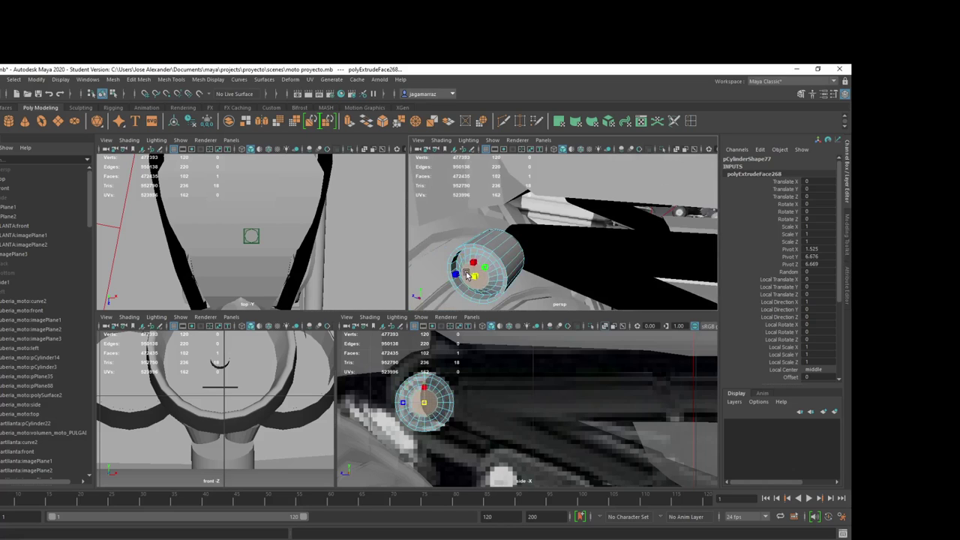
pyautogui.hotkey('ctrl', 'e')
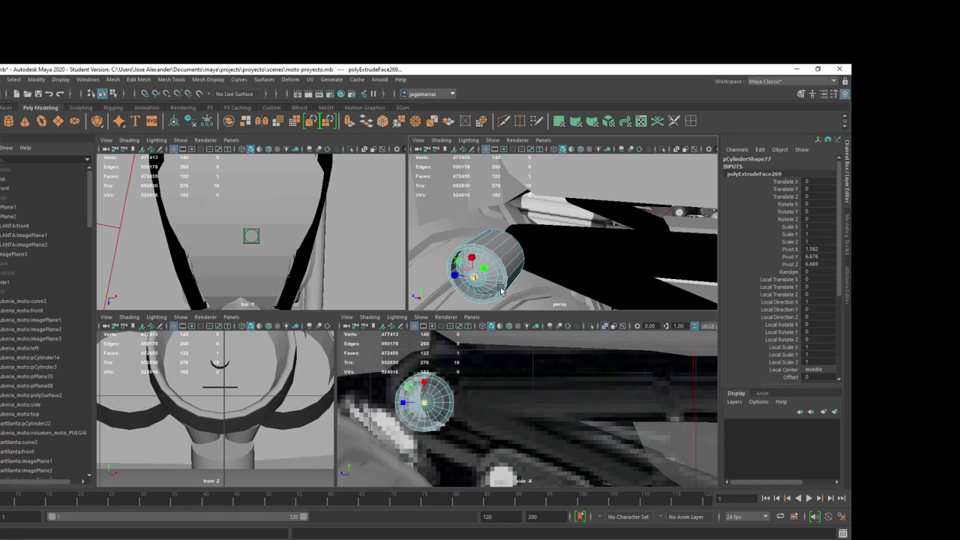
pyautogui.moveTo(499, 285)
pyautogui.keyDown('alt'); pyautogui.mouseDown()
pyautogui.moveTo(490, 279)
pyautogui.moveTo(498, 283)
pyautogui.mouseUp(); pyautogui.keyUp('alt')
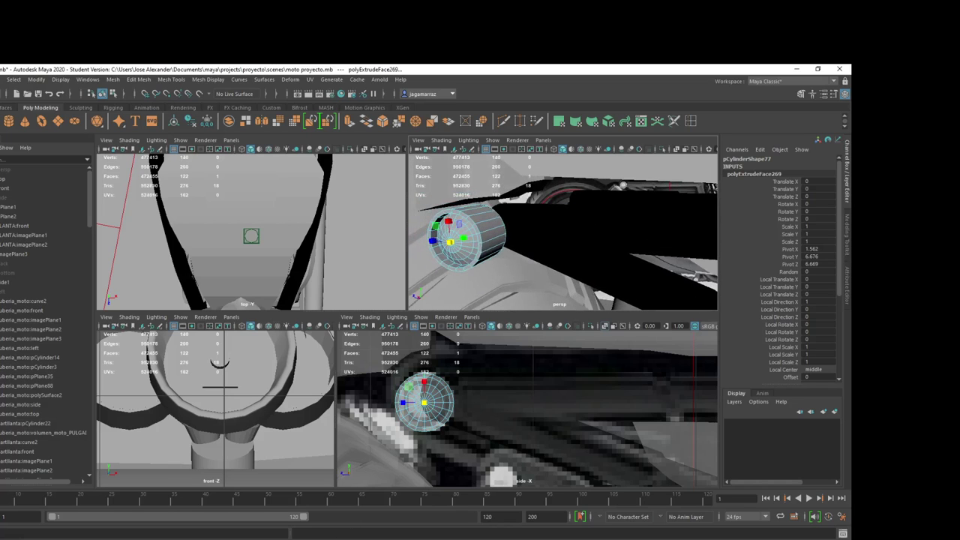
# Step: Compare with the reference, undo the last end scaling, and return to Object Mode
pyautogui.hotkey('alt', 'Tab')
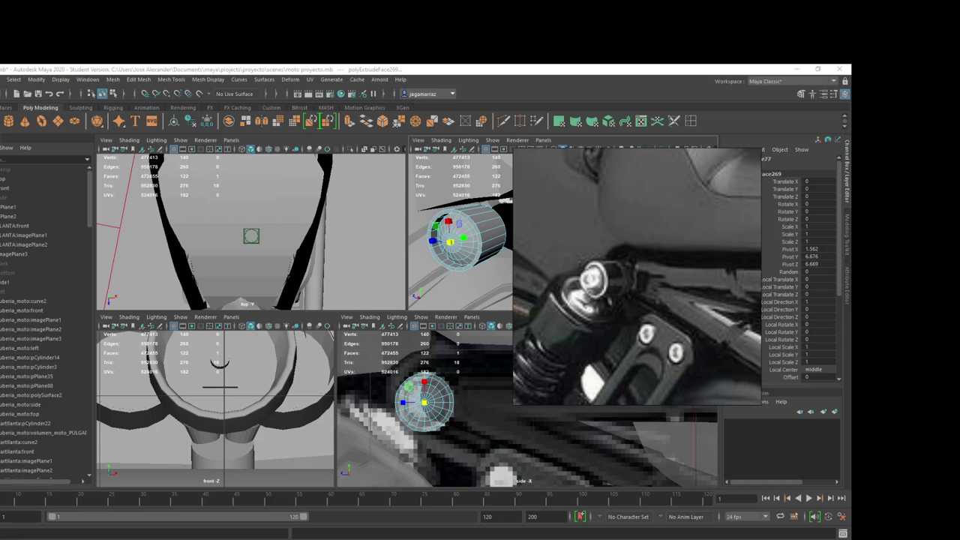
pyautogui.hotkey('alt', 'Tab')
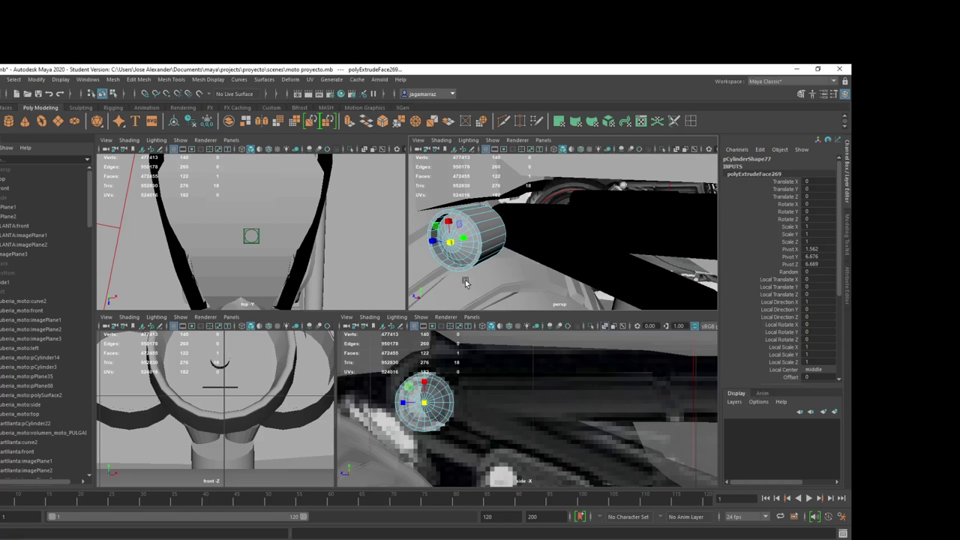
pyautogui.moveTo(465, 283)
pyautogui.keyDown('alt'); pyautogui.mouseDown()
pyautogui.moveTo(611, 262)
pyautogui.moveTo(599, 256)
pyautogui.mouseUp(); pyautogui.keyUp('alt')
pyautogui.keyDown('alt'); pyautogui.moveTo(675, 197); pyautogui.dragTo(602, 234); pyautogui.keyUp('alt')
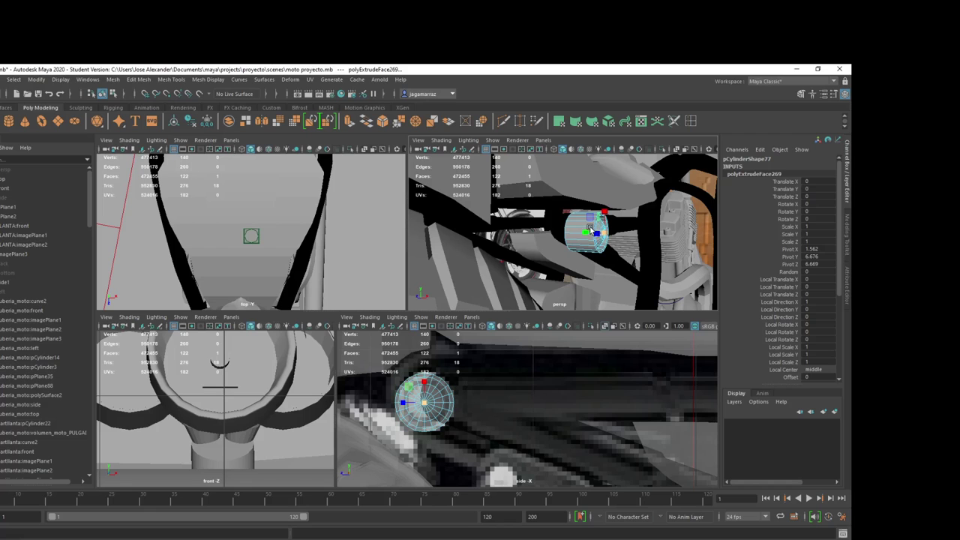
pyautogui.moveTo(579, 233)
pyautogui.keyDown('alt'); pyautogui.mouseDown()
pyautogui.moveTo(535, 261)
pyautogui.moveTo(505, 236)
pyautogui.mouseUp(); pyautogui.keyUp('alt')
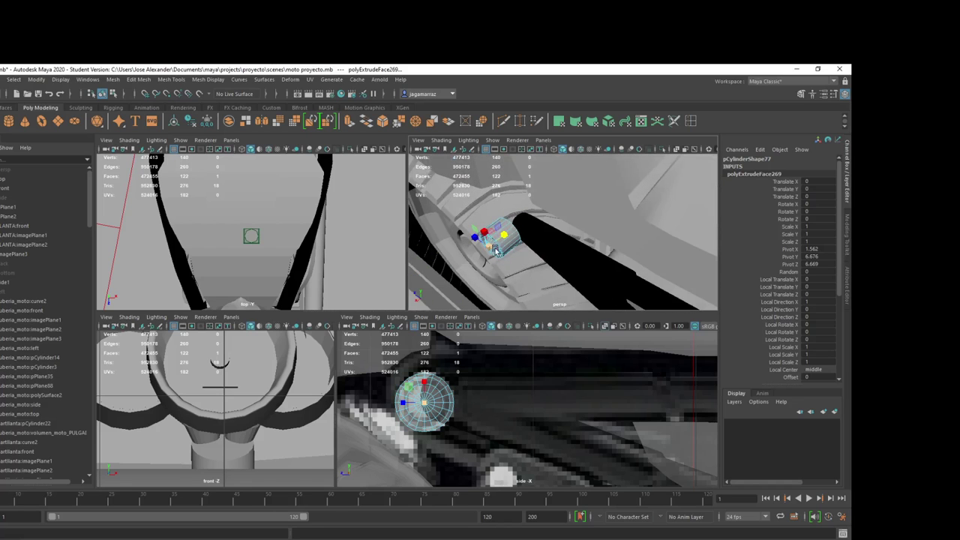
pyautogui.hotkey('ctrl', 'z')
pyautogui.press('w')
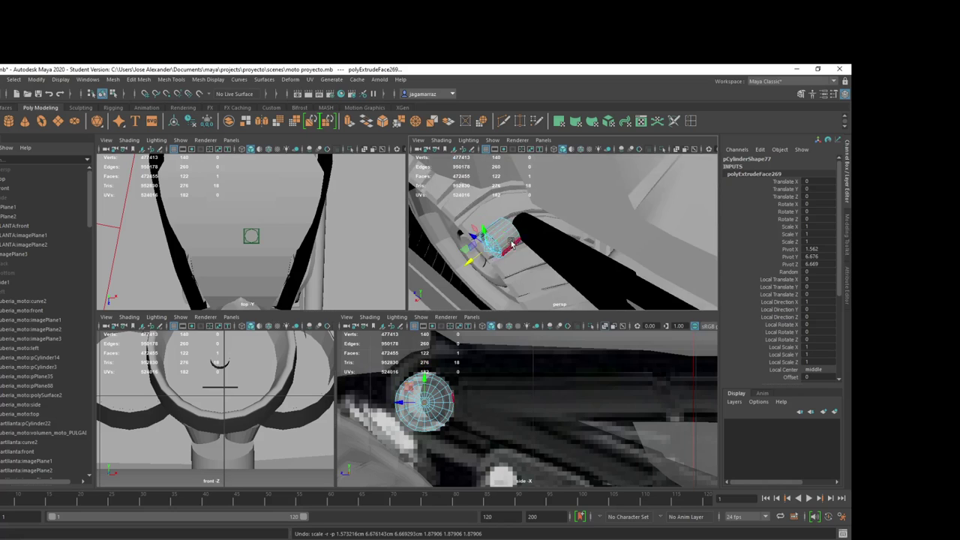
pyautogui.rightClick(501, 238)
pyautogui.moveTo(501, 238); pyautogui.dragTo(547, 224, button='right')
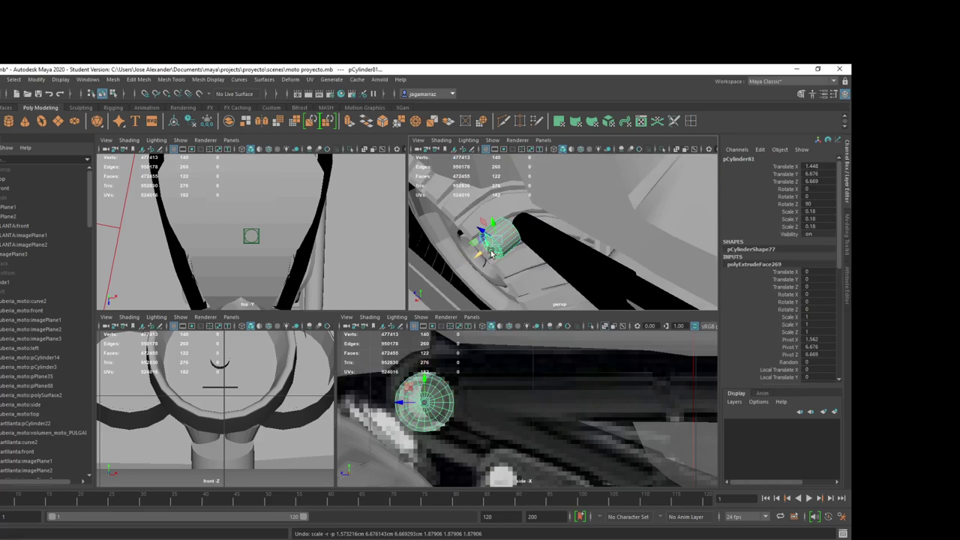
# Step: Scale the shock cylinder up uniformly to 0.202
pyautogui.press('r')
pyautogui.moveTo(496, 240)
pyautogui.mouseDown()
pyautogui.moveTo(504, 250)
pyautogui.moveTo(485, 252)
pyautogui.moveTo(481, 240)
pyautogui.moveTo(482, 252)
pyautogui.moveTo(485, 229)
pyautogui.mouseUp()
pyautogui.press('w')
# Step: Select the cylinder's end face and extrude it twice with world-aligned handles, pulling it outward
pyautogui.moveTo(503, 213); pyautogui.dragTo(502, 240, button='right')
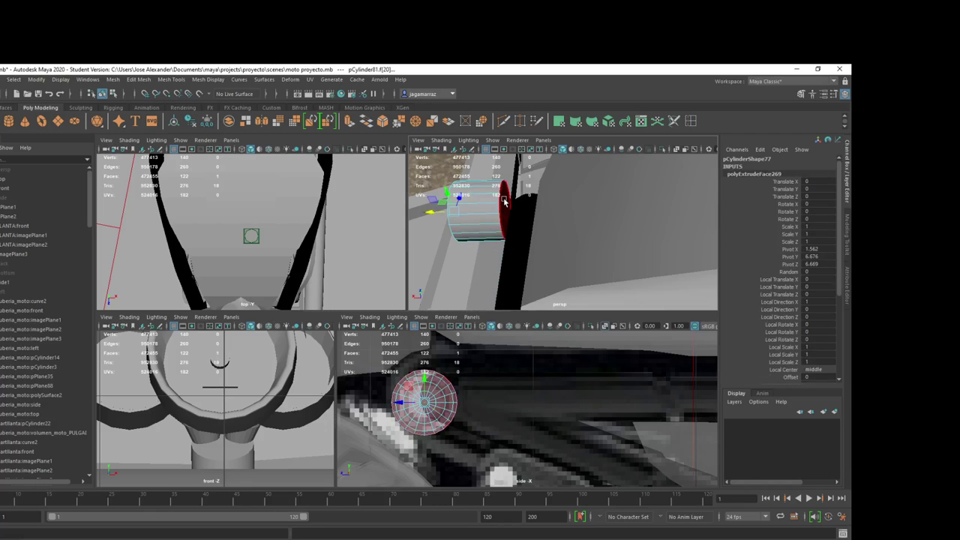
pyautogui.click(468, 214)
pyautogui.moveTo(495, 225)
pyautogui.keyDown('alt'); pyautogui.mouseDown()
pyautogui.moveTo(528, 227)
pyautogui.moveTo(500, 206)
pyautogui.mouseUp(); pyautogui.keyUp('alt')
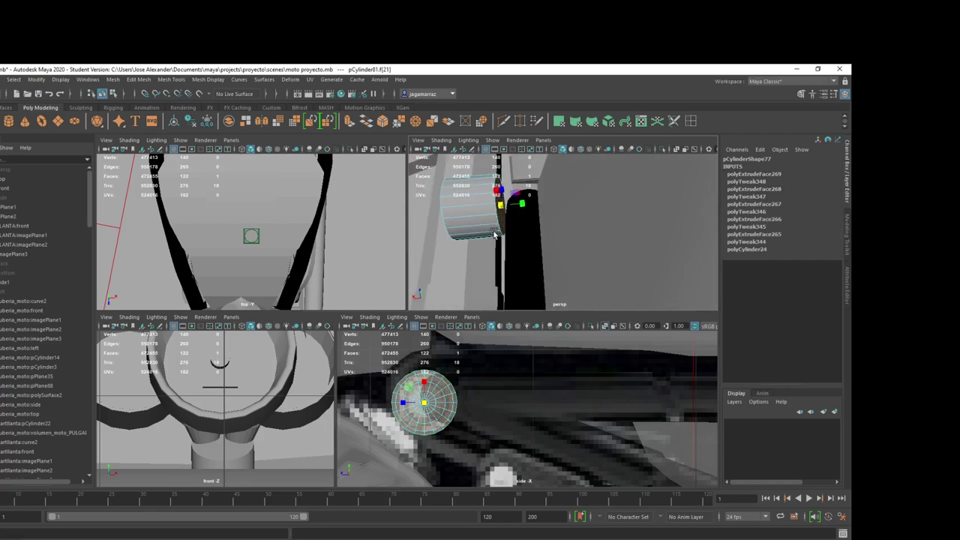
pyautogui.hotkey('ctrl', 'e')
pyautogui.click(500, 200)
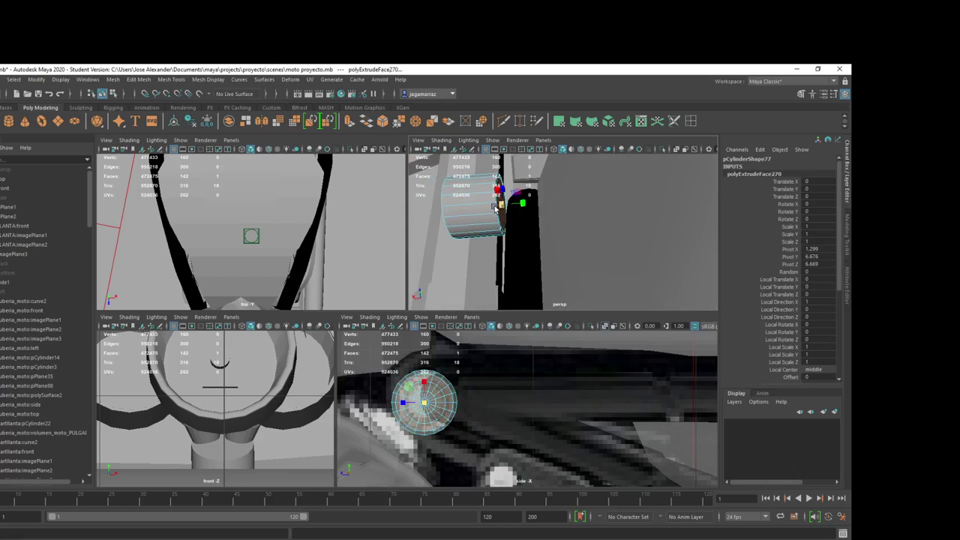
pyautogui.moveTo(477, 208); pyautogui.dragTo(499, 208)
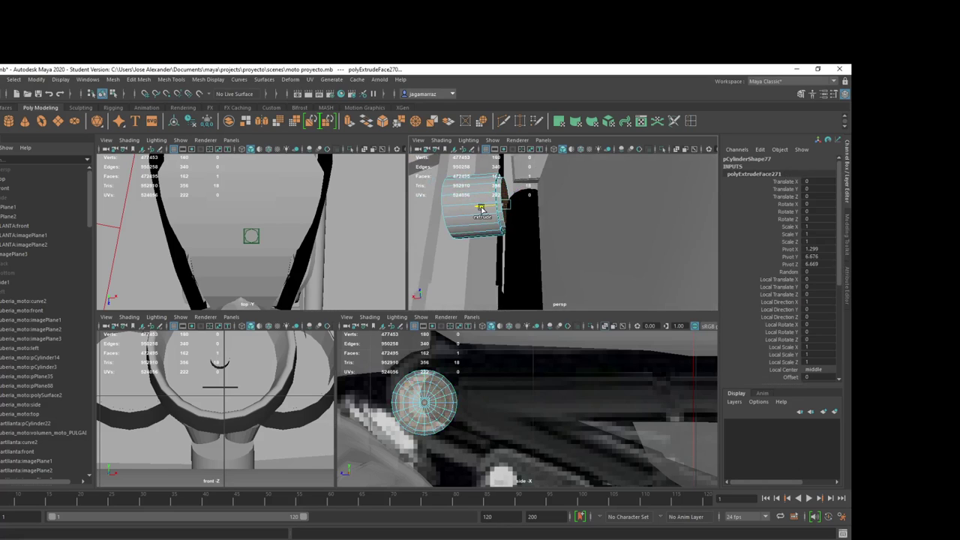
pyautogui.hotkey('ctrl', 'e')
pyautogui.hotkey('ctrl', 'e')
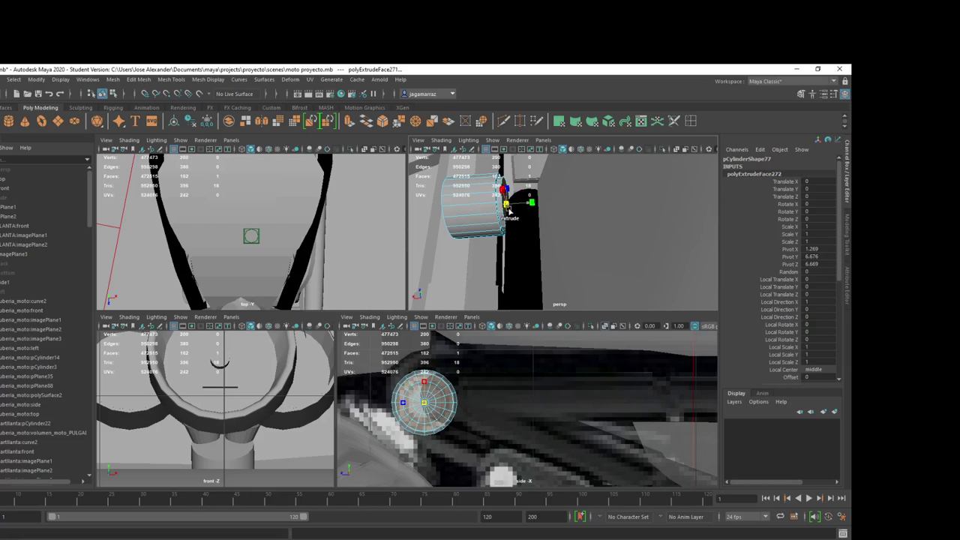
pyautogui.moveTo(523, 217)
pyautogui.keyDown('alt'); pyautogui.mouseDown()
pyautogui.moveTo(522, 260)
pyautogui.moveTo(467, 243)
pyautogui.moveTo(481, 248)
pyautogui.moveTo(451, 258)
pyautogui.moveTo(548, 237)
pyautogui.mouseUp(); pyautogui.keyUp('alt')
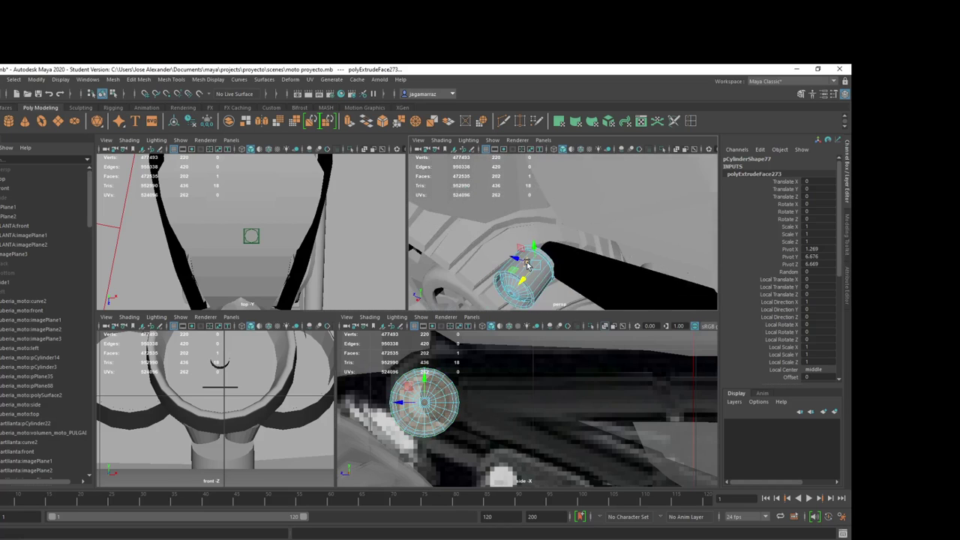
# Step: Switch back to Object Mode and reselect the shock cylinder
pyautogui.moveTo(527, 264); pyautogui.dragTo(541, 252, button='right')
pyautogui.moveTo(540, 253)
pyautogui.keyDown('alt'); pyautogui.mouseDown()
pyautogui.moveTo(486, 238)
pyautogui.moveTo(629, 230)
pyautogui.moveTo(540, 295)
pyautogui.moveTo(628, 225)
pyautogui.mouseUp(); pyautogui.keyUp('alt')
pyautogui.click(486, 238)
pyautogui.click(619, 202)
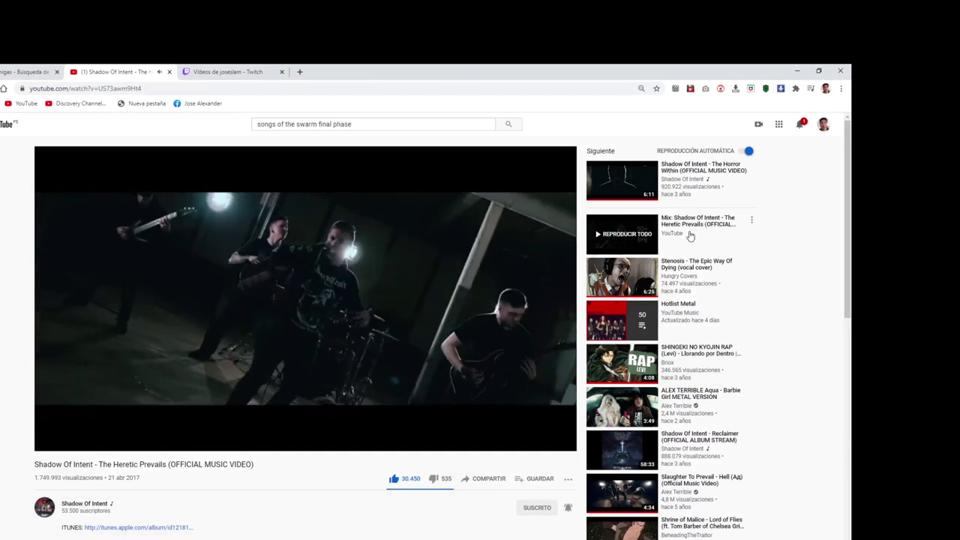
# Step: Play Shadow Of Intent's 'The Catacombs' on YouTube, skip its ad, and return to Maya
pyautogui.click(699, 177)
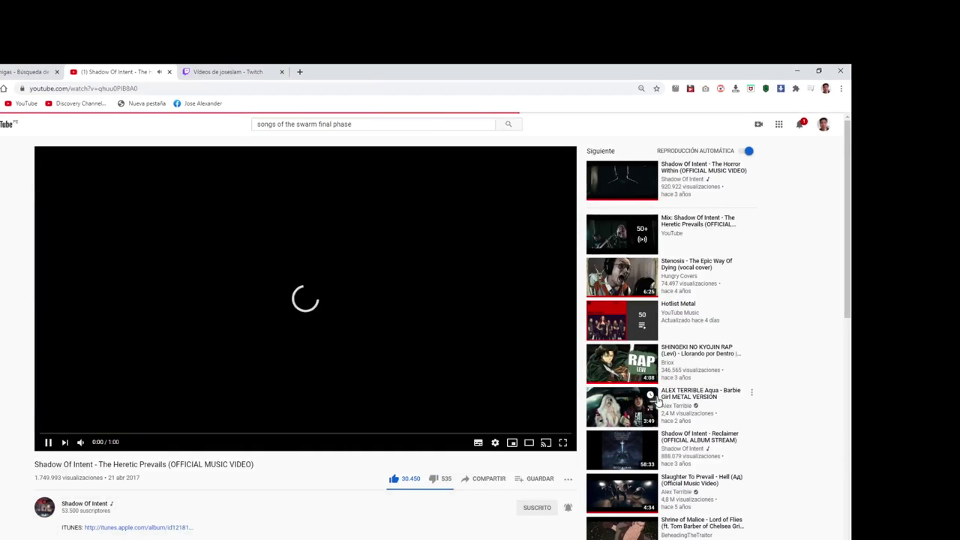
pyautogui.click(705, 238)
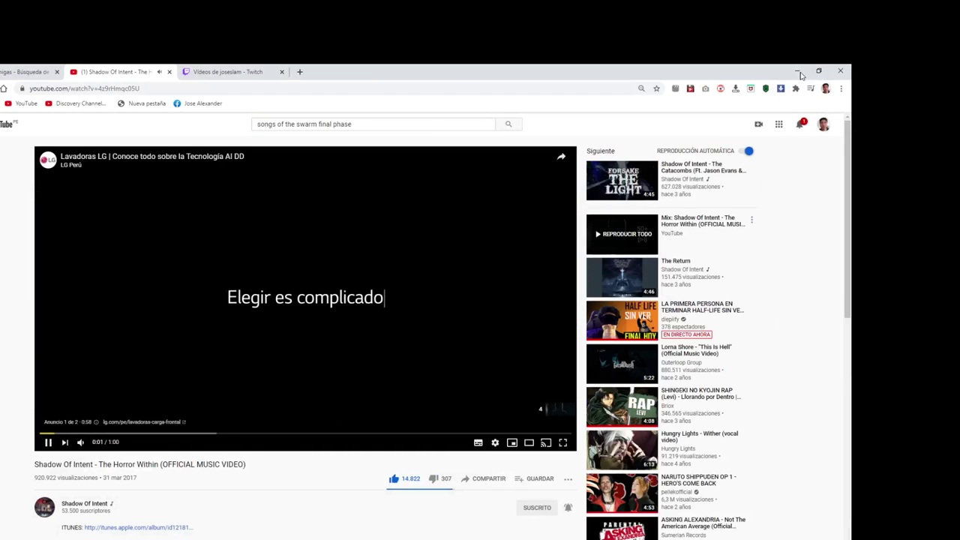
pyautogui.click(799, 71)
pyautogui.moveTo(593, 235)
pyautogui.keyDown('alt'); pyautogui.mouseDown()
pyautogui.moveTo(662, 236)
pyautogui.moveTo(664, 255)
pyautogui.mouseUp(); pyautogui.keyUp('alt')
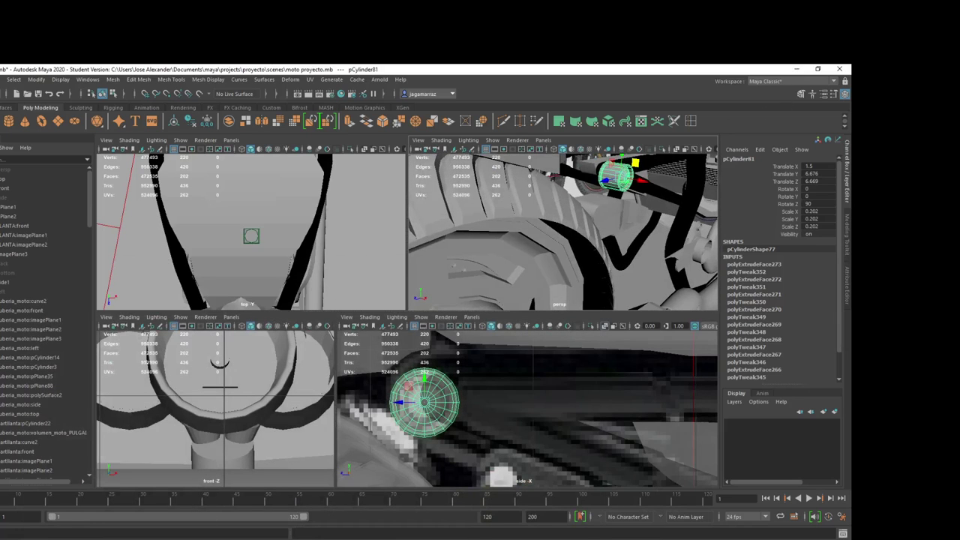
pyautogui.hotkey('alt', 'Tab')
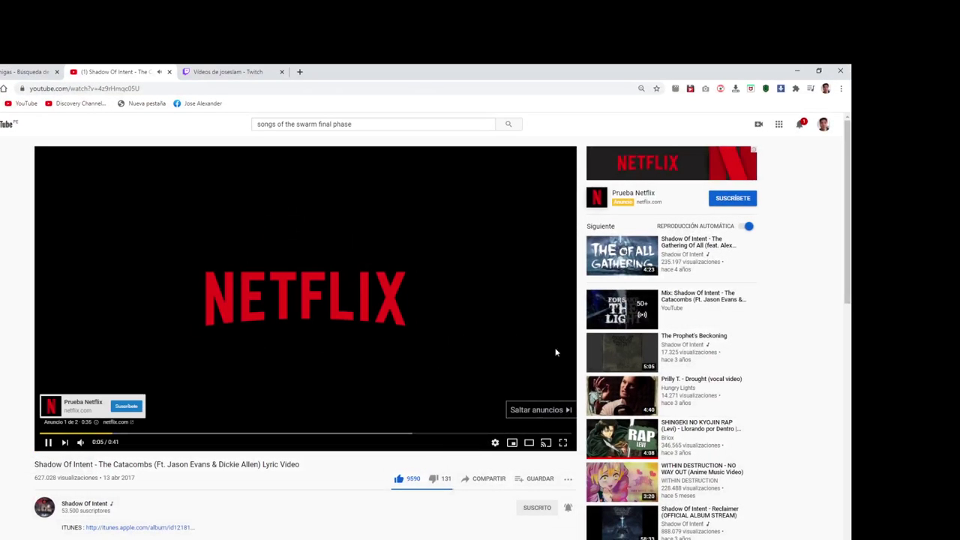
pyautogui.click(540, 410)
pyautogui.hotkey('alt', 'Tab')
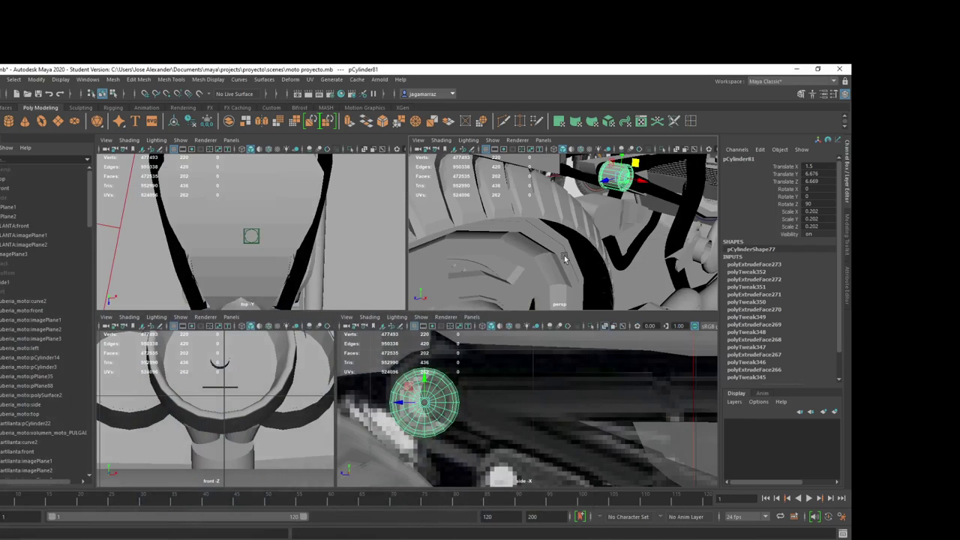
pyautogui.moveTo(608, 227)
pyautogui.keyDown('alt'); pyautogui.mouseDown()
pyautogui.moveTo(517, 276)
pyautogui.moveTo(606, 230)
pyautogui.mouseUp(); pyautogui.keyUp('alt')
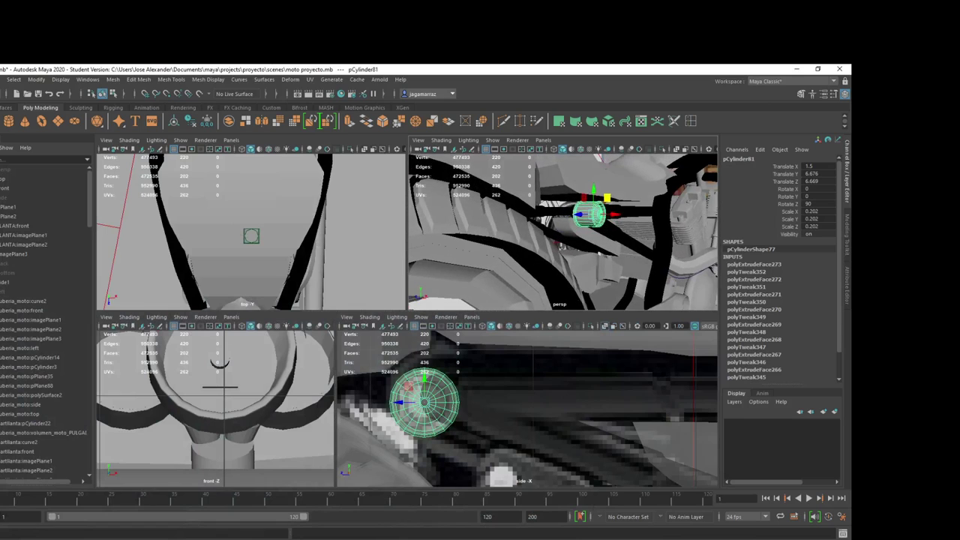
pyautogui.hotkey('alt', 'Tab')
pyautogui.hotkey('alt', 'Tab')
pyautogui.hotkey('alt', 'Tab')
pyautogui.scroll(-2, 664, 324)
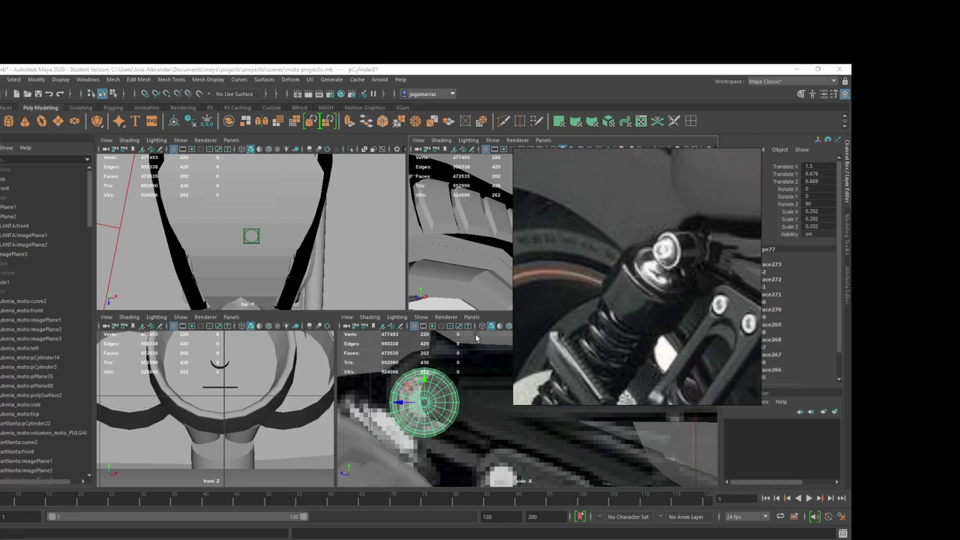
pyautogui.scroll(-5, 412, 412)
pyautogui.scroll(1, 432, 422)
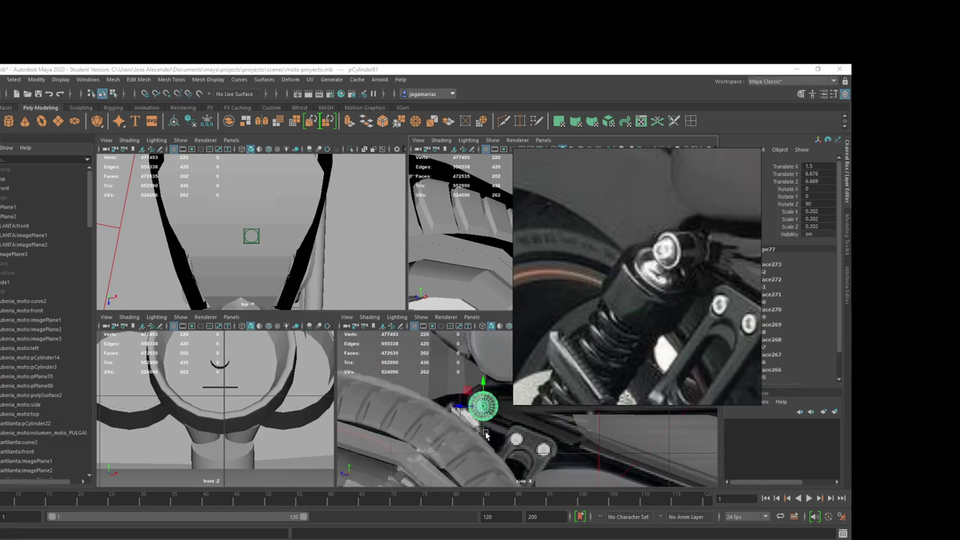
pyautogui.hotkey('alt', 'Tab')
pyautogui.click(445, 444)
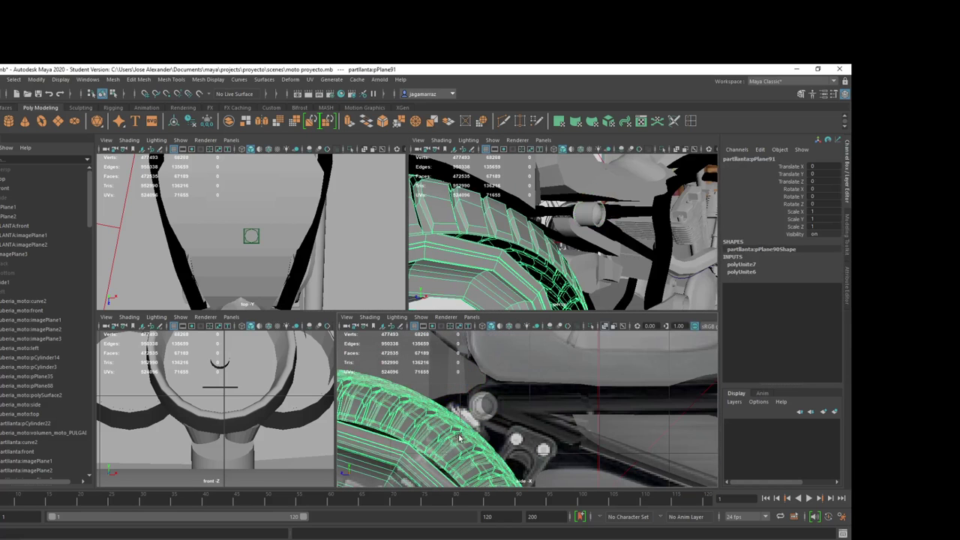
pyautogui.scroll(-5, 557, 258)
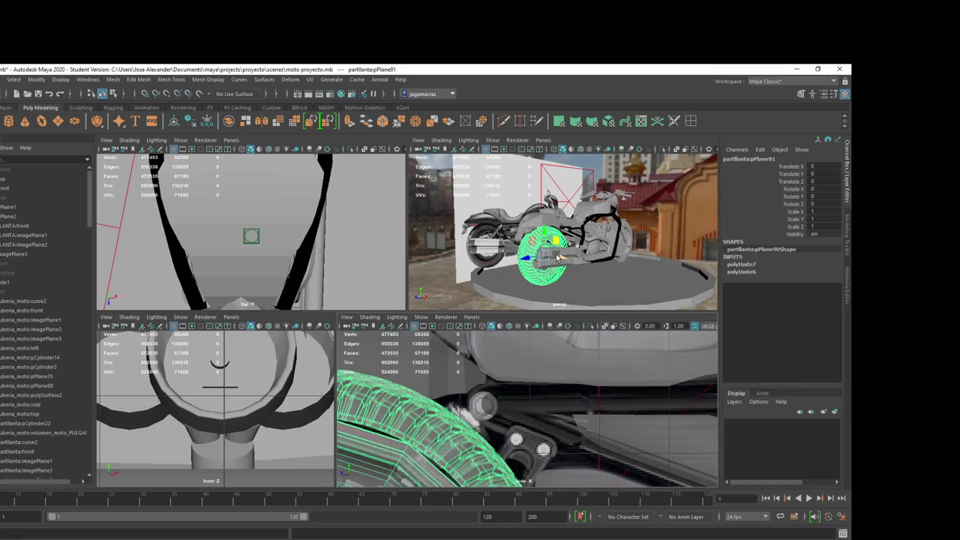
pyautogui.scroll(-4, 537, 273)
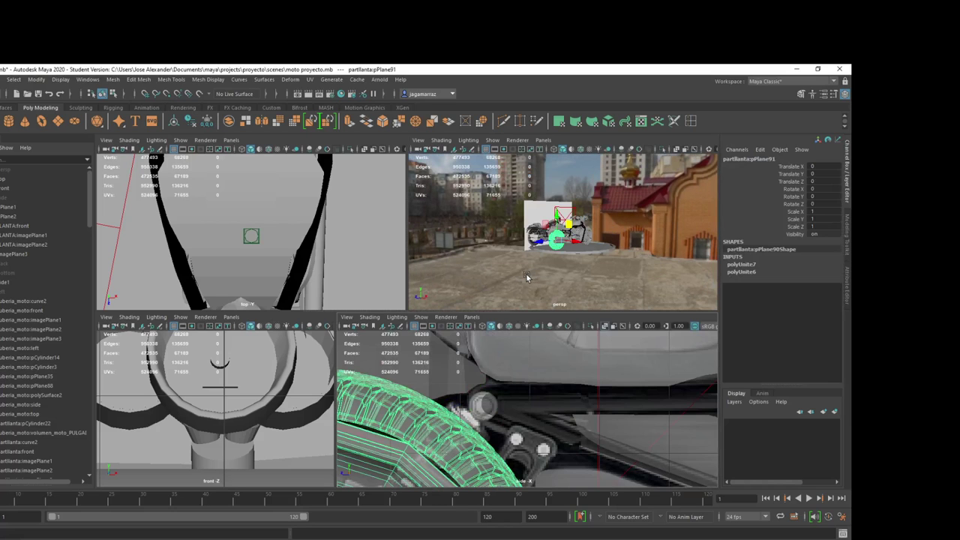
pyautogui.click(520, 282)
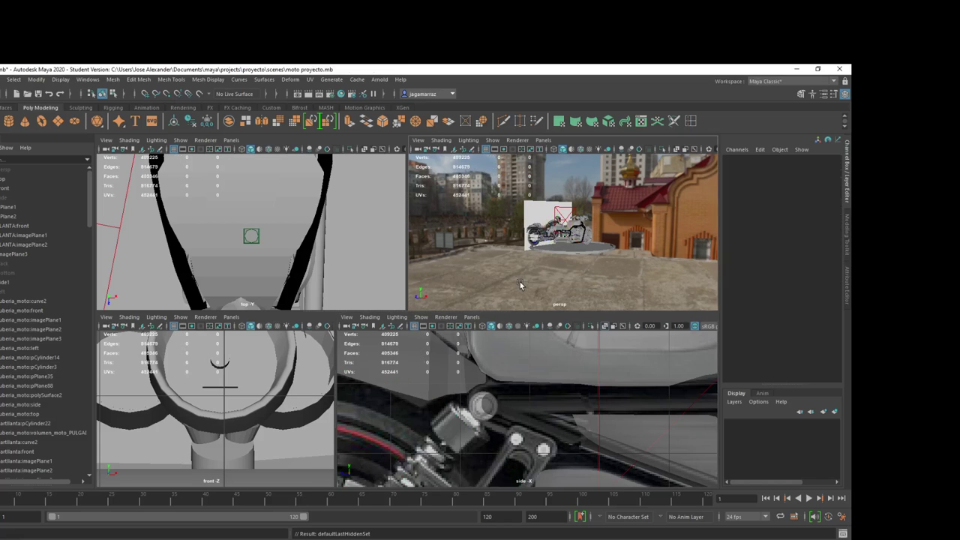
pyautogui.scroll(5, 520, 281)
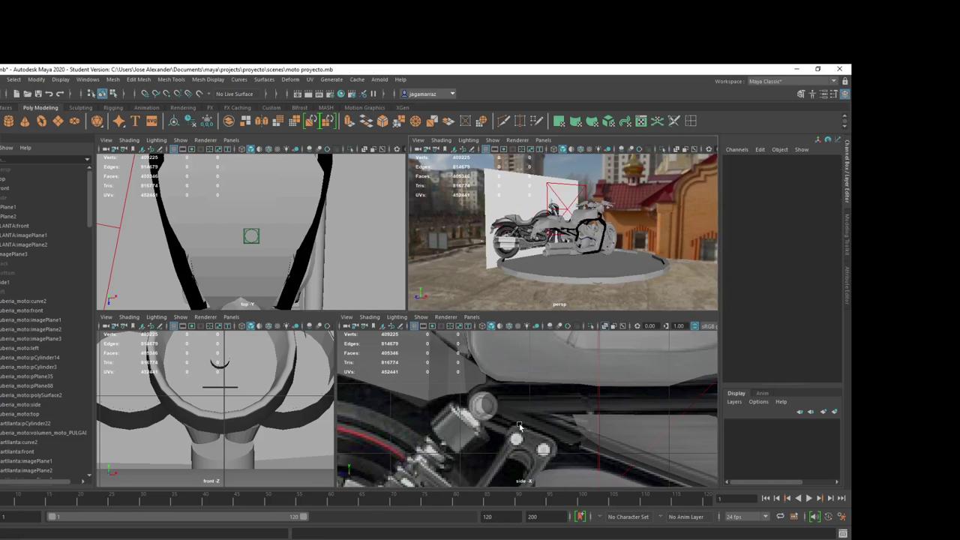
pyautogui.scroll(-3, 519, 426)
pyautogui.scroll(-3, 533, 420)
pyautogui.scroll(-3, 572, 401)
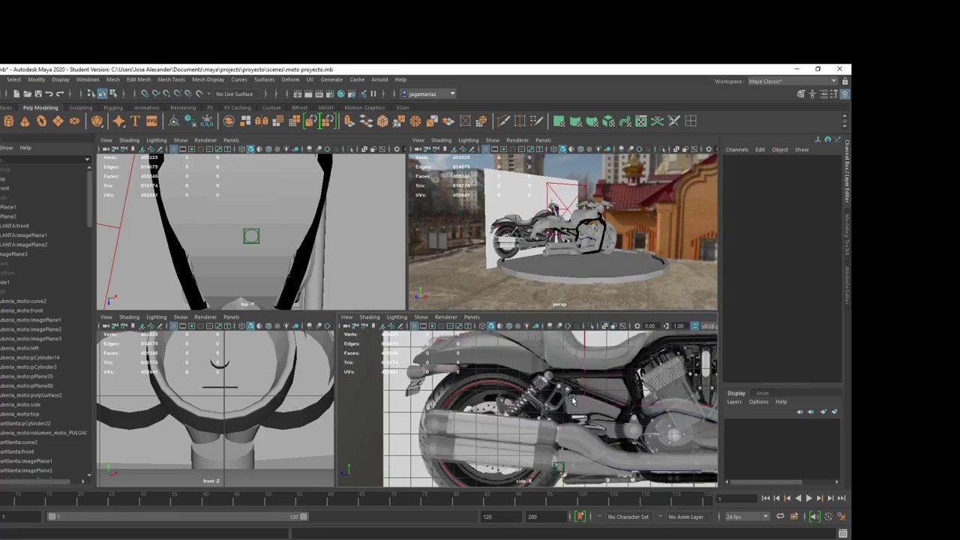
pyautogui.scroll(4, 572, 401)
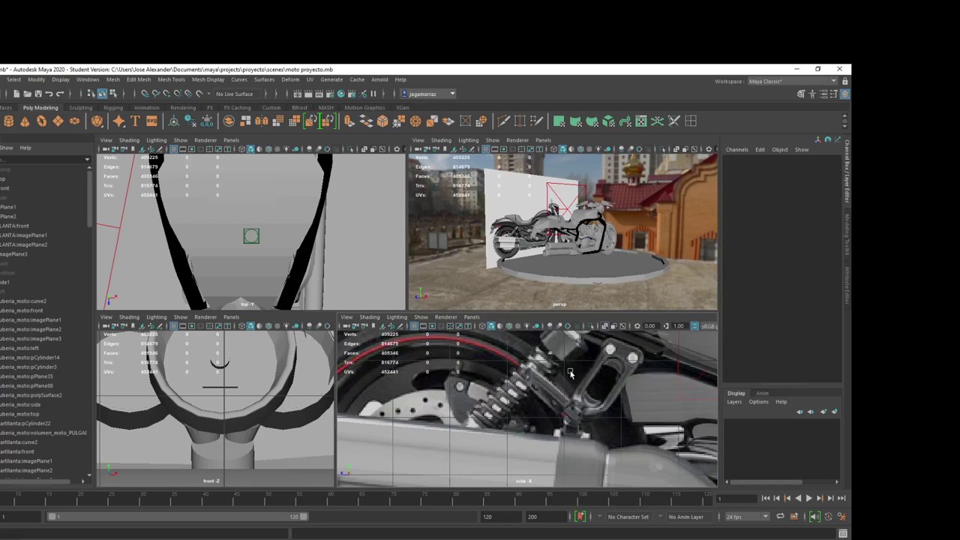
pyautogui.scroll(2, 568, 379)
pyautogui.scroll(2, 556, 394)
pyautogui.scroll(2, 546, 407)
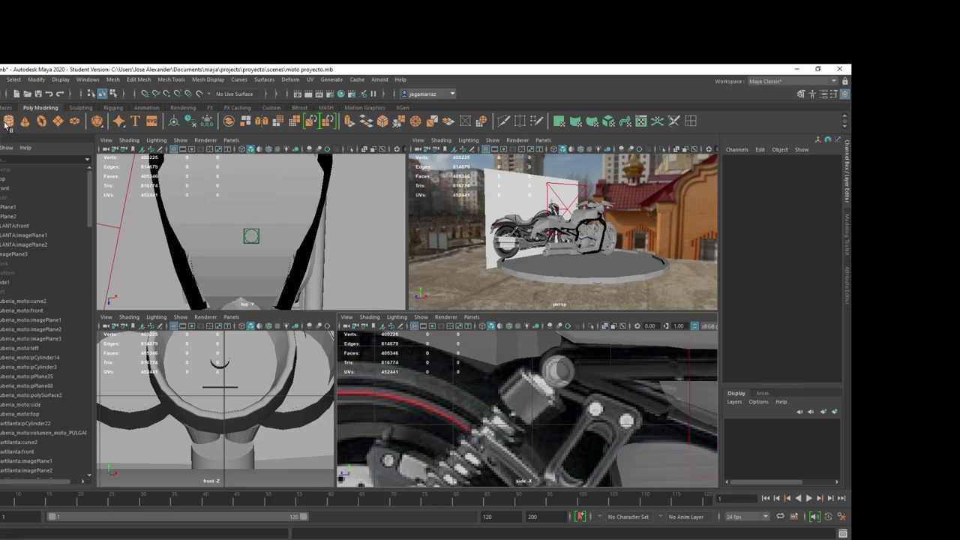
# Step: Add a new cylinder, pCylinder82, and raise it onto the rear shock
pyautogui.click(252, 236)
pyautogui.scroll(-5, 570, 409)
pyautogui.scroll(2, 593, 420)
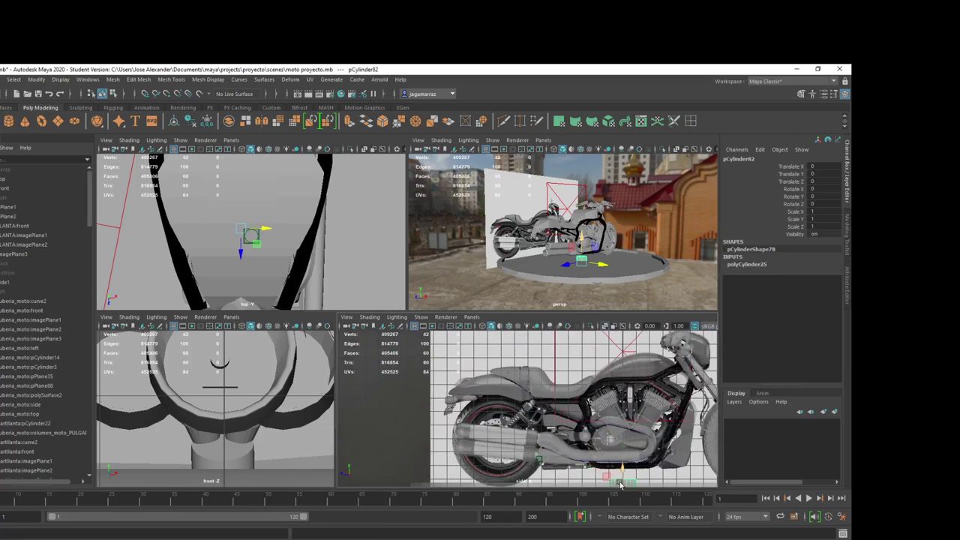
pyautogui.moveTo(600, 472)
pyautogui.mouseDown()
pyautogui.moveTo(516, 441)
pyautogui.moveTo(529, 435)
pyautogui.moveTo(480, 412)
pyautogui.mouseUp()
pyautogui.scroll(3, 516, 442)
pyautogui.scroll(2, 529, 435)
pyautogui.press('r')
pyautogui.scroll(3, 484, 412)
pyautogui.press('w')
pyautogui.moveTo(515, 450)
pyautogui.mouseDown()
pyautogui.moveTo(532, 412)
pyautogui.moveTo(558, 434)
pyautogui.moveTo(528, 405)
pyautogui.mouseUp()
# Step: Tilt the cylinder to about -45.625° on X to match the reference
pyautogui.press('e')
pyautogui.press('w')
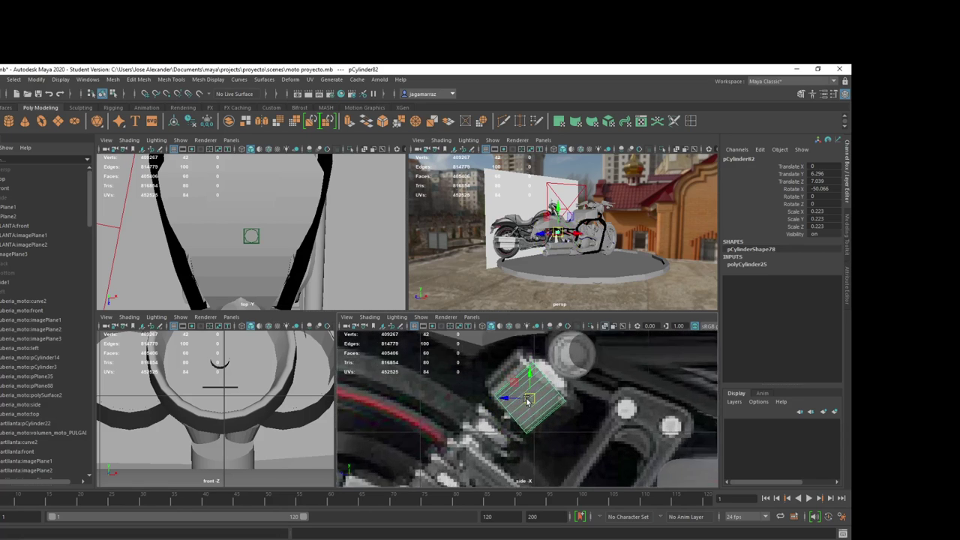
pyautogui.scroll(2, 527, 403)
pyautogui.press('e')
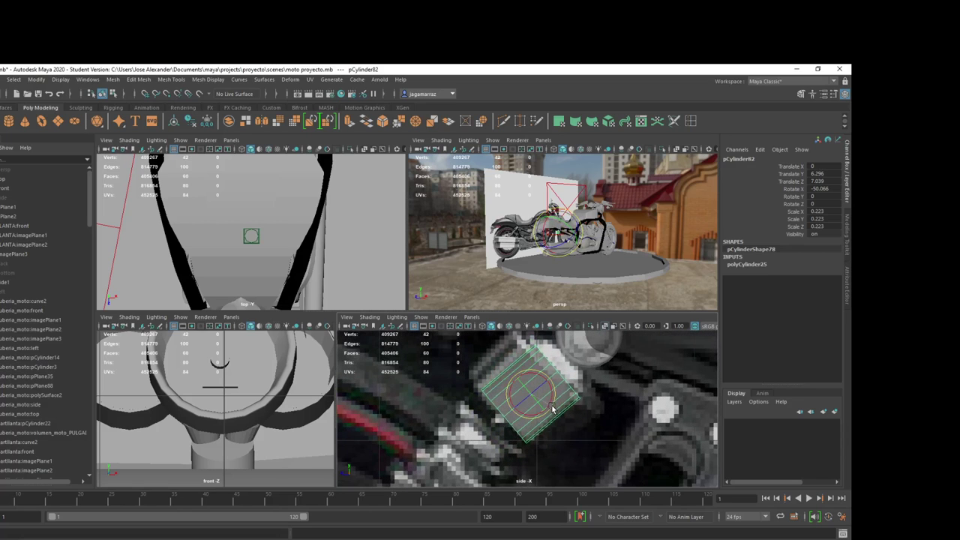
pyautogui.moveTo(552, 409); pyautogui.dragTo(523, 397)
pyautogui.press('w')
pyautogui.press('e')
pyautogui.press('r')
pyautogui.press('w')
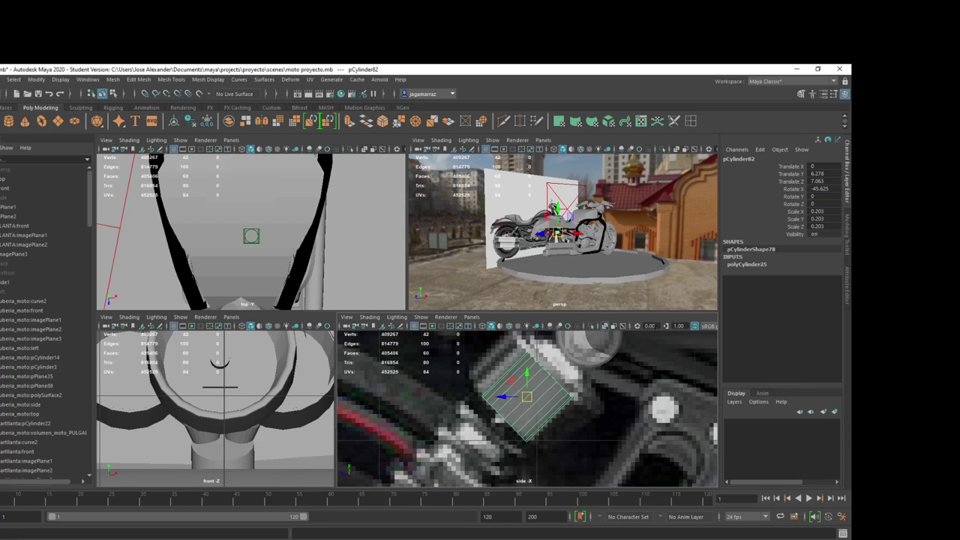
pyautogui.scroll(5, 604, 236)
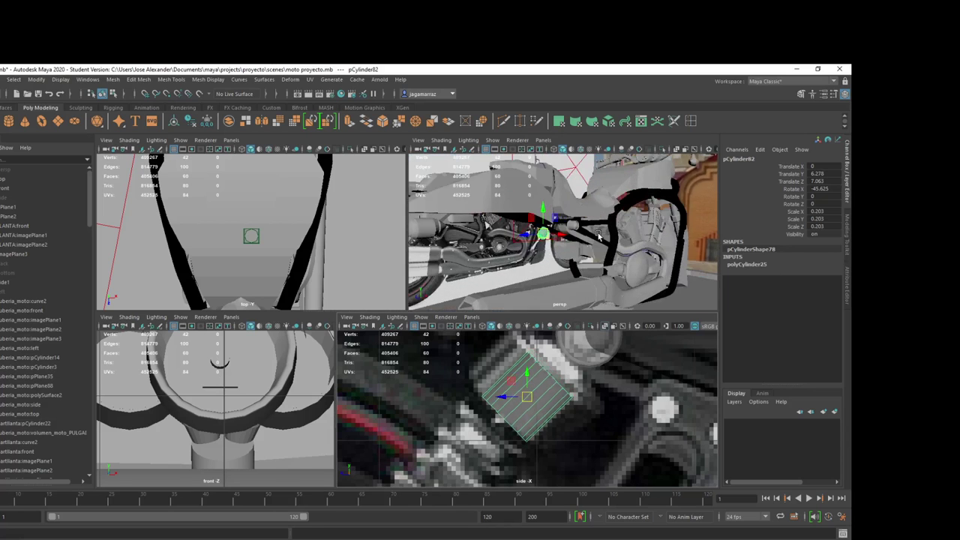
pyautogui.moveTo(592, 236)
pyautogui.keyDown('alt'); pyautogui.mouseDown()
pyautogui.moveTo(500, 240)
pyautogui.moveTo(589, 238)
pyautogui.moveTo(567, 336)
pyautogui.mouseUp(); pyautogui.keyUp('alt')
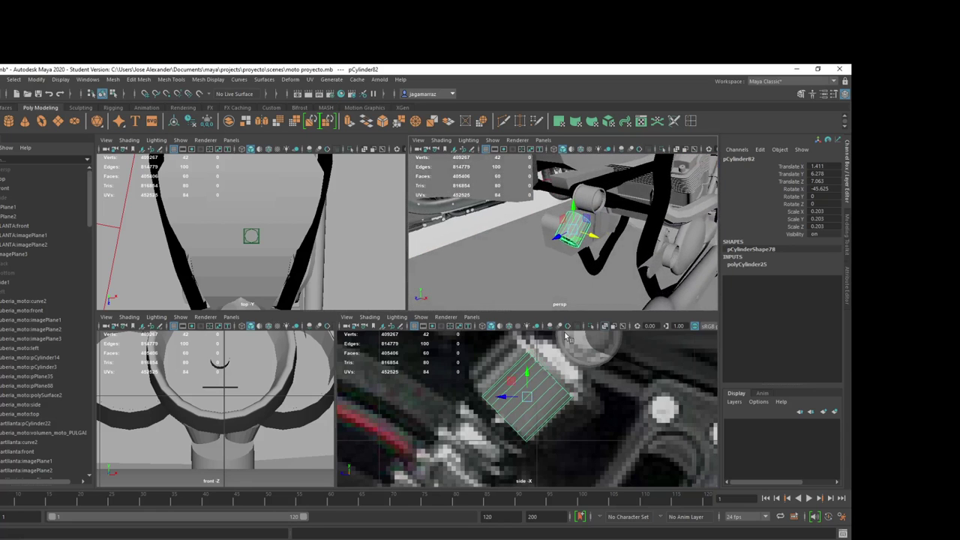
# Step: Scale the cylinder to 0.377 / 0.2 / 0.377, shortening its length
pyautogui.press('r')
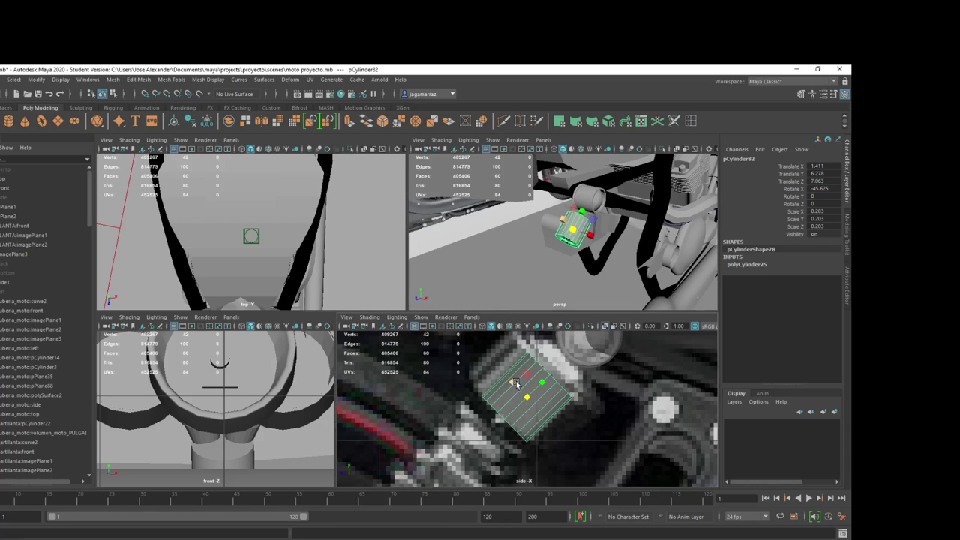
pyautogui.moveTo(516, 384)
pyautogui.mouseDown()
pyautogui.moveTo(501, 375)
pyautogui.moveTo(549, 429)
pyautogui.mouseUp()
pyautogui.hotkey('ctrl', 'z')
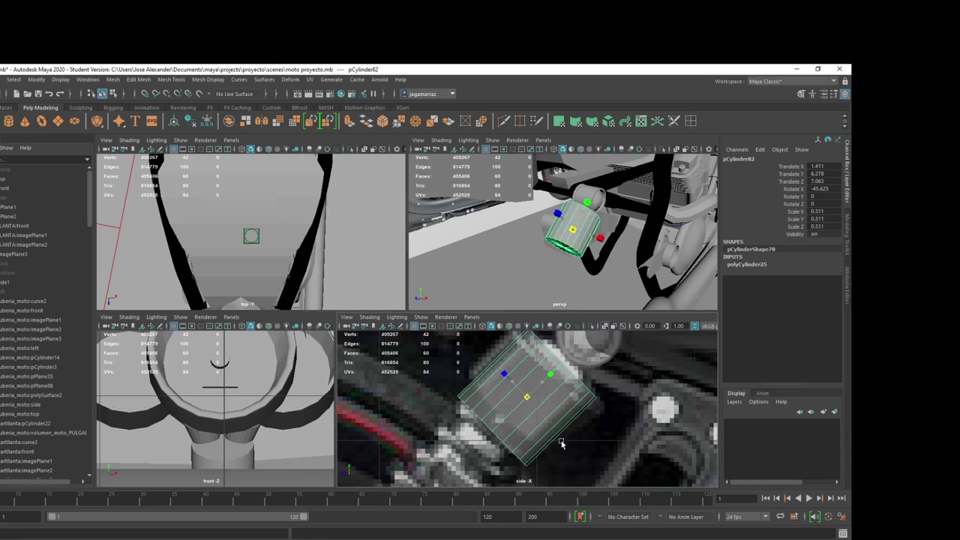
pyautogui.moveTo(544, 387); pyautogui.dragTo(538, 392)
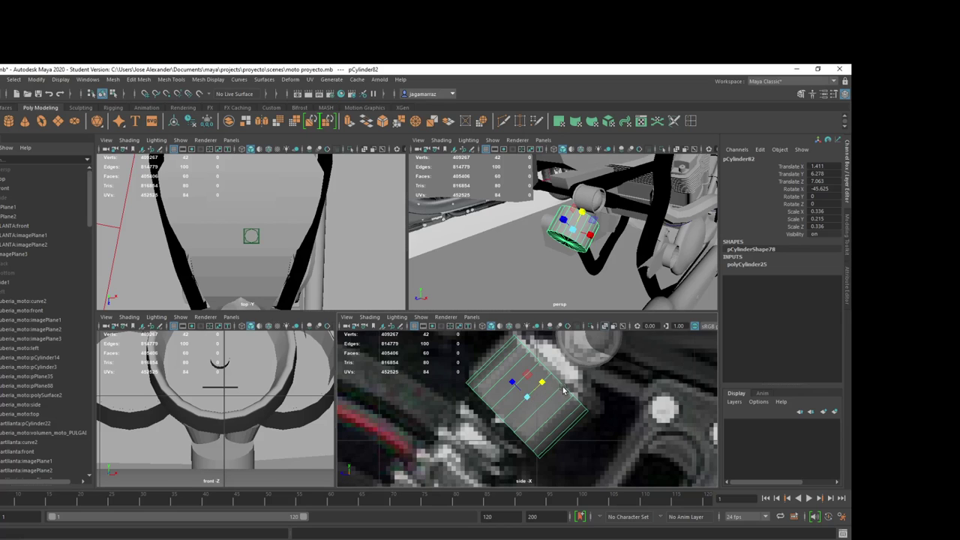
pyautogui.keyDown('alt'); pyautogui.moveTo(564, 389); pyautogui.dragTo(548, 403, button='middle'); pyautogui.keyUp('alt')
pyautogui.moveTo(524, 408)
pyautogui.mouseDown()
pyautogui.moveTo(531, 419)
pyautogui.moveTo(537, 410)
pyautogui.moveTo(527, 406)
pyautogui.mouseUp()
pyautogui.press('w')
pyautogui.keyDown('alt'); pyautogui.moveTo(640, 238); pyautogui.dragTo(634, 231); pyautogui.keyUp('alt')
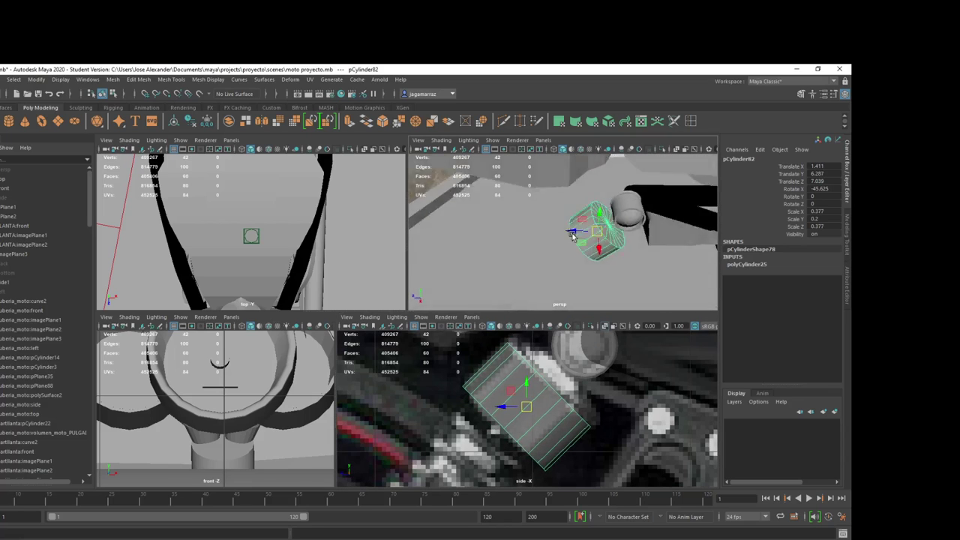
pyautogui.click(750, 264)
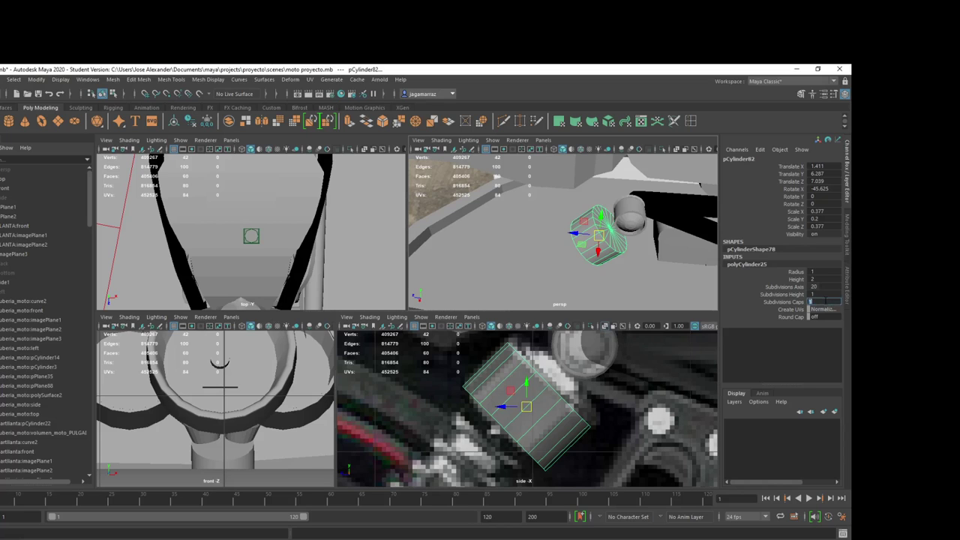
# Step: Set polyCylinder25 Subdivisions Caps to 0, then select and extrude pCylinder82's end cap face
pyautogui.write('0')
pyautogui.press('Return')
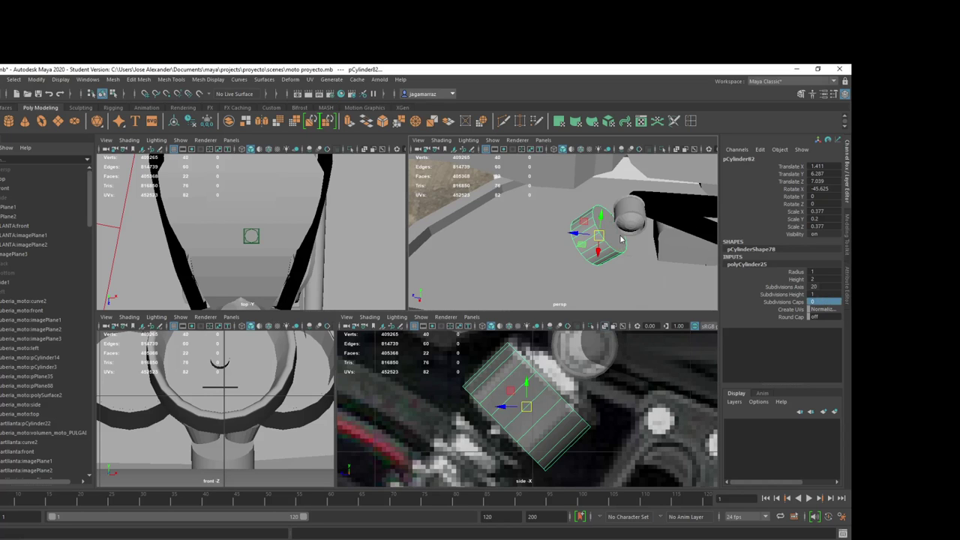
pyautogui.moveTo(621, 238)
pyautogui.mouseDown(button='right')
pyautogui.moveTo(621, 259)
pyautogui.moveTo(600, 259)
pyautogui.mouseUp(button='right')
pyautogui.click(621, 246)
pyautogui.click(597, 222)
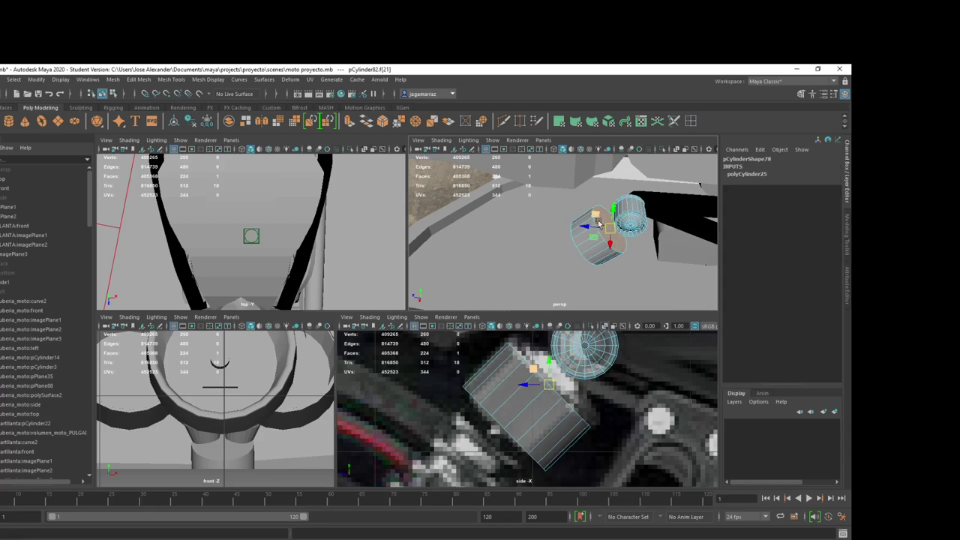
pyautogui.moveTo(612, 242)
pyautogui.mouseDown(button='right')
pyautogui.moveTo(607, 214)
pyautogui.moveTo(600, 257)
pyautogui.moveTo(620, 225)
pyautogui.mouseUp(button='right')
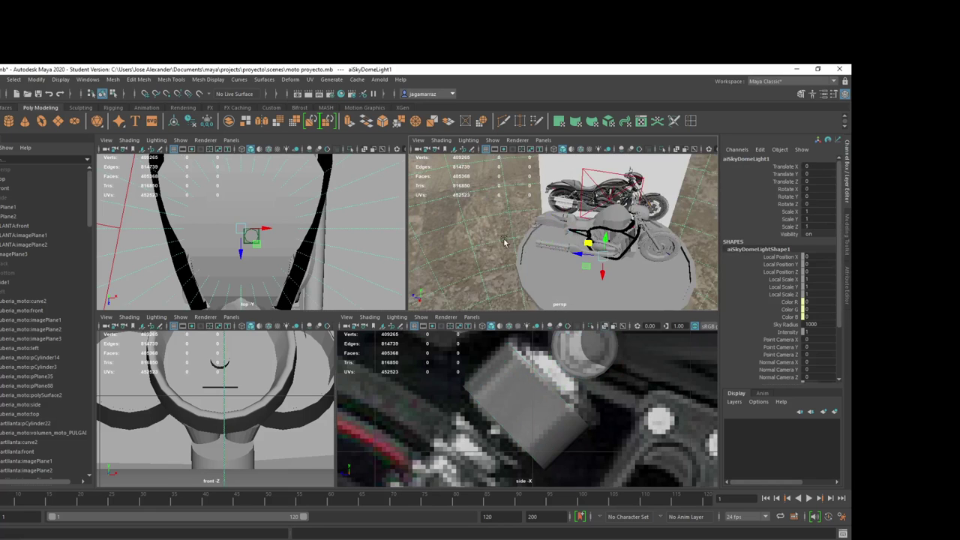
pyautogui.click(607, 246)
pyautogui.moveTo(608, 247); pyautogui.dragTo(602, 267, button='right')
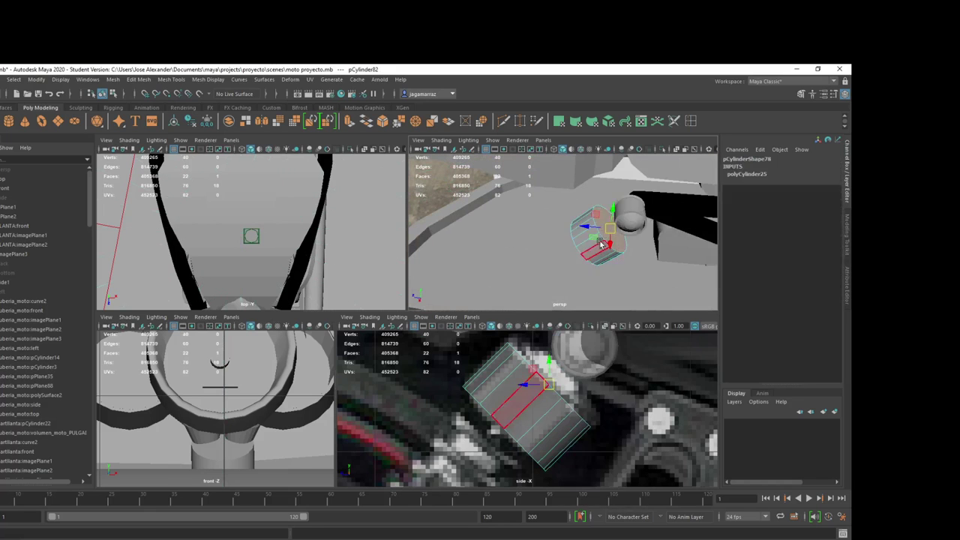
pyautogui.scroll(2, 547, 399)
pyautogui.scroll(2, 547, 399)
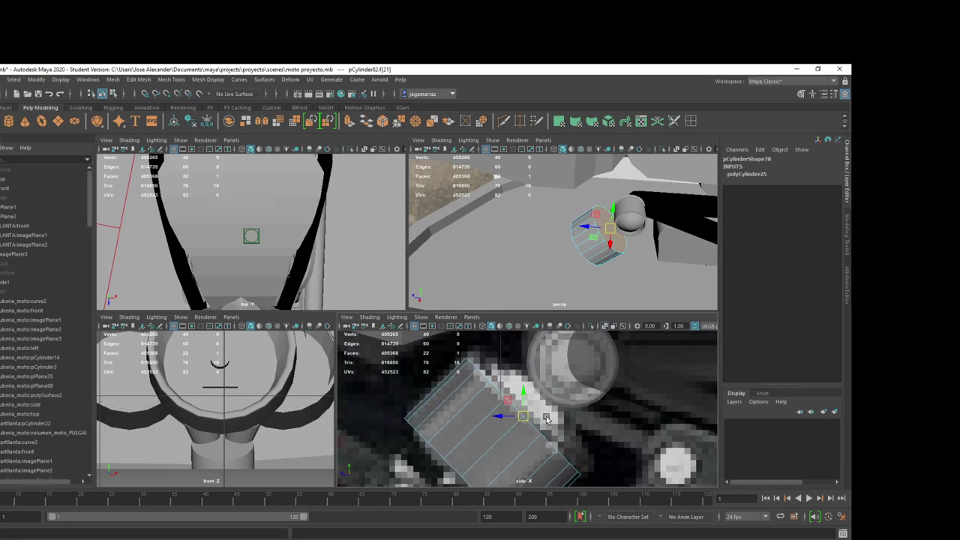
pyautogui.scroll(2, 610, 244)
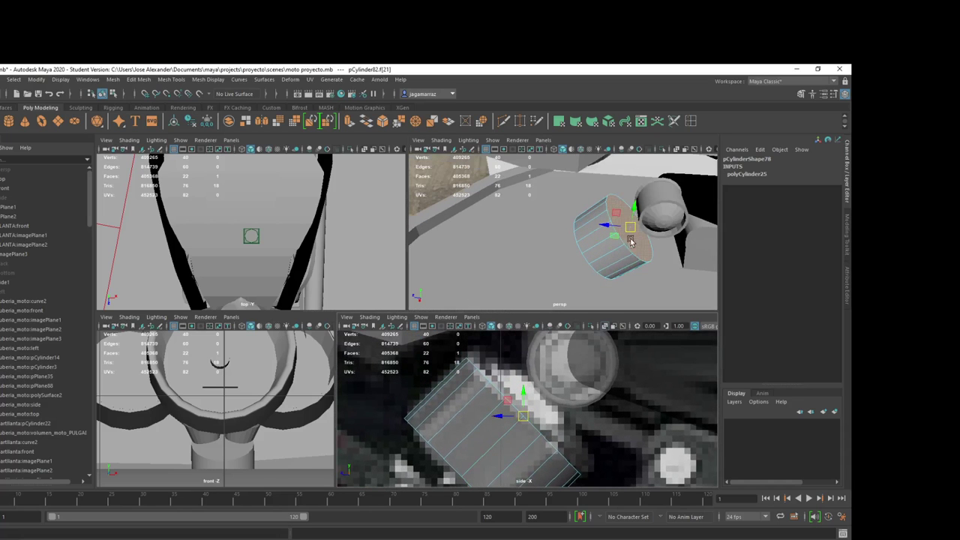
pyautogui.hotkey('ctrl', 'e')
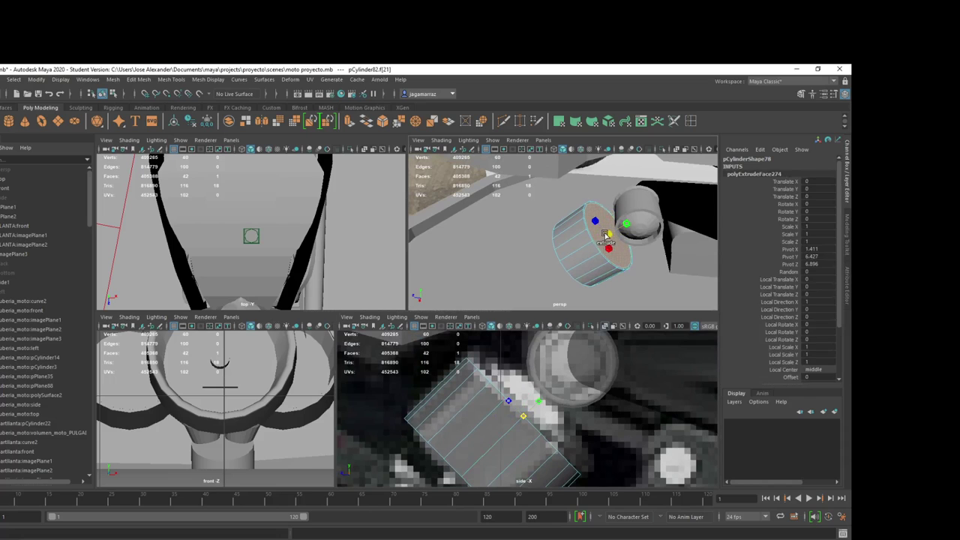
# Step: Extrude the cylinder's end face once more, discarding one stray extrusion
pyautogui.click(608, 234)
pyautogui.moveTo(611, 238)
pyautogui.keyDown('alt'); pyautogui.mouseDown()
pyautogui.moveTo(624, 255)
pyautogui.moveTo(607, 261)
pyautogui.moveTo(615, 248)
pyautogui.mouseUp(); pyautogui.keyUp('alt')
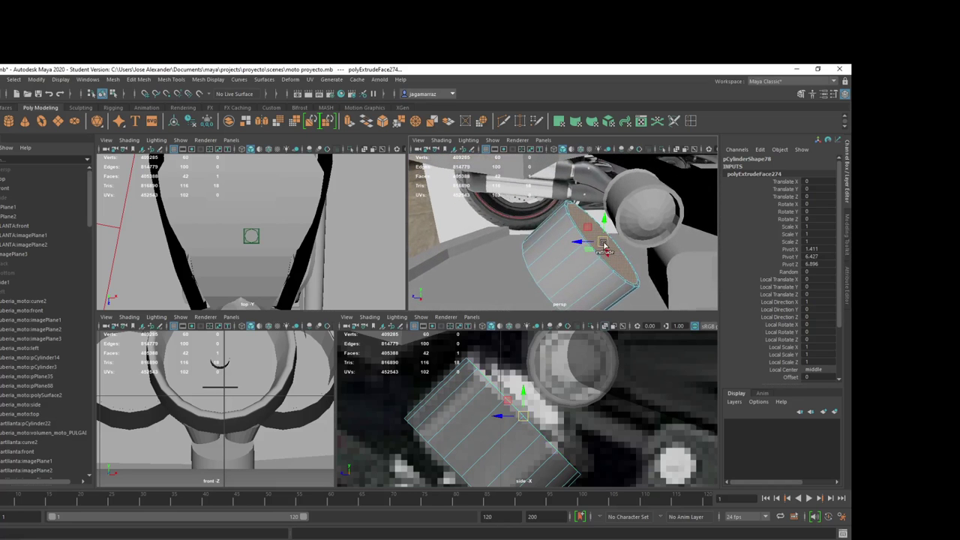
pyautogui.hotkey('ctrl', 'e')
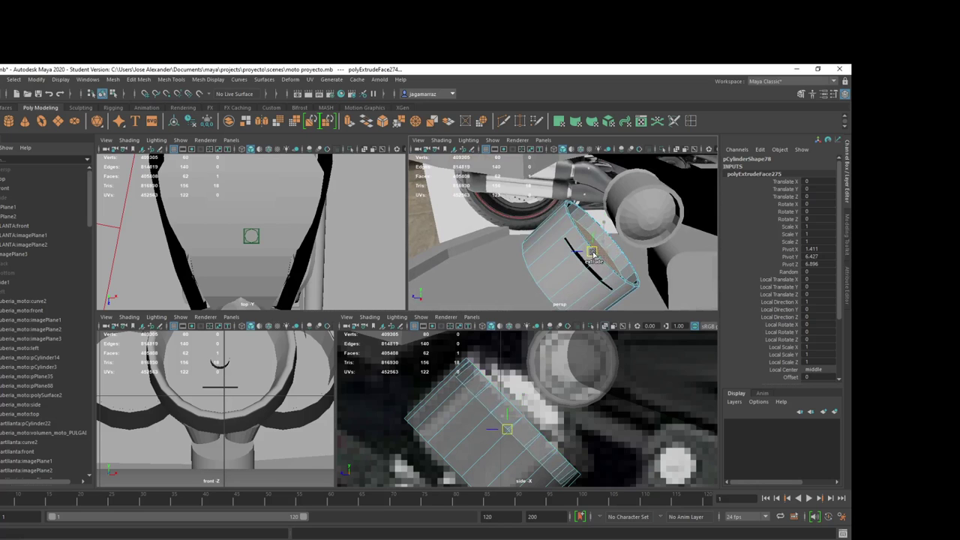
pyautogui.hotkey('ctrl', 'z')
pyautogui.keyDown('alt'); pyautogui.moveTo(593, 255); pyautogui.dragTo(629, 259); pyautogui.keyUp('alt')
pyautogui.click(605, 252)
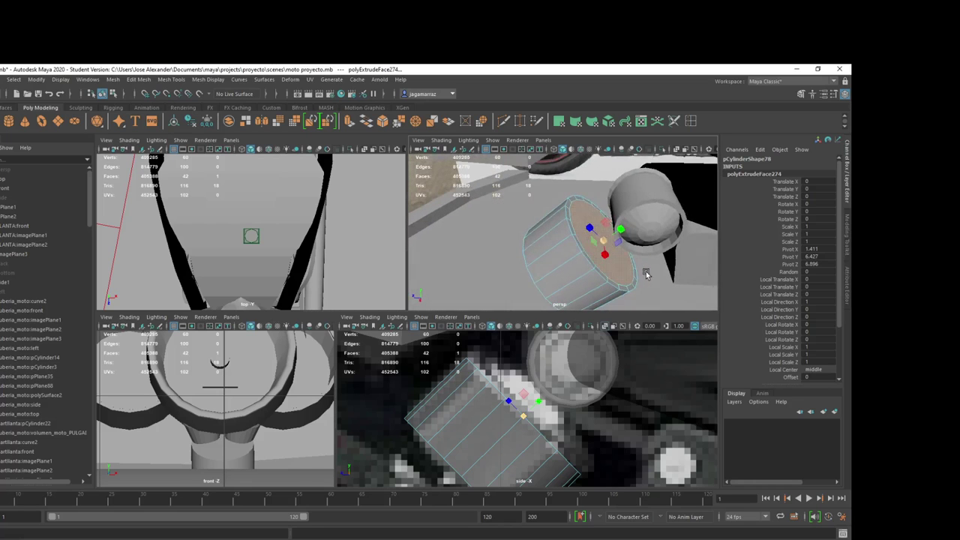
pyautogui.hotkey('ctrl', 'e')
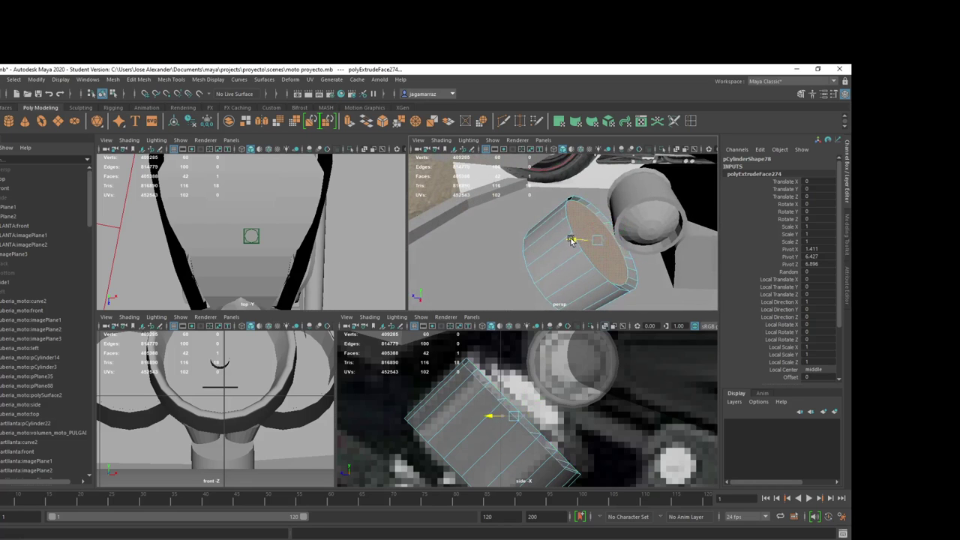
pyautogui.hotkey('ctrl', 'e')
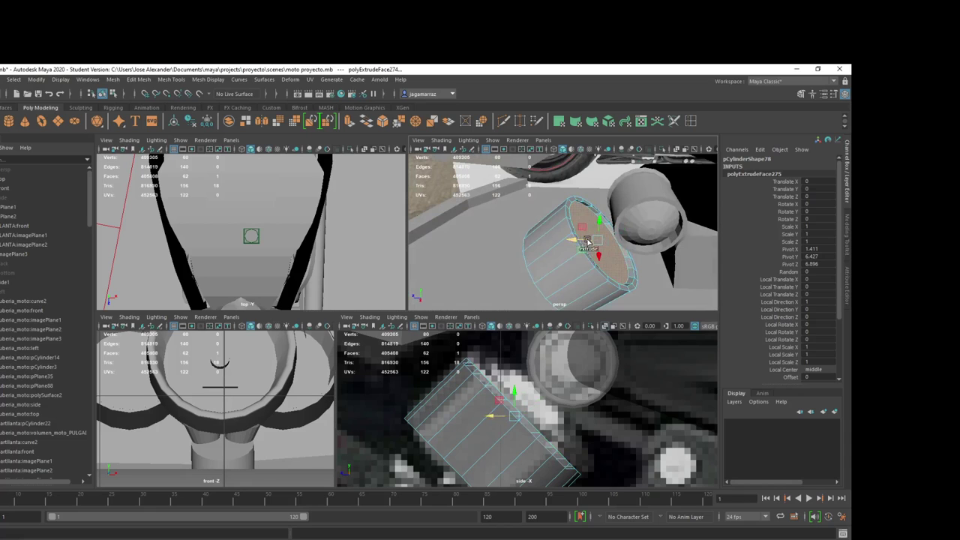
# Step: Push the extruded end face inward and stack two more extrusions on it
pyautogui.click(600, 225)
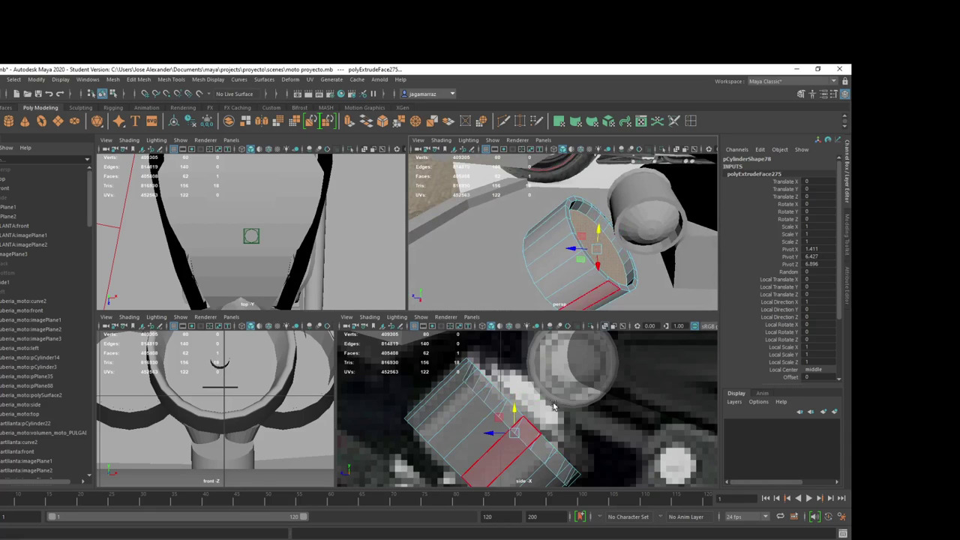
pyautogui.moveTo(513, 417); pyautogui.dragTo(493, 422)
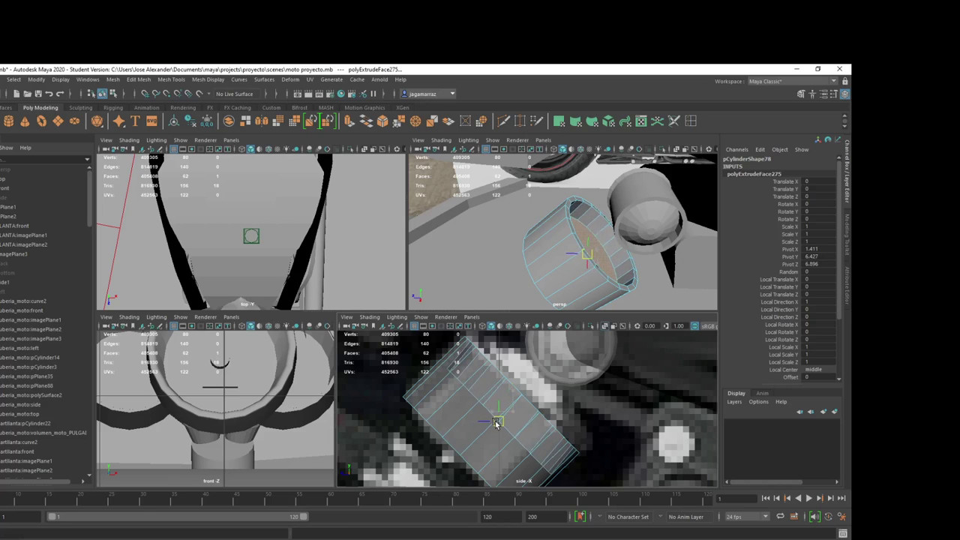
pyautogui.moveTo(493, 422); pyautogui.dragTo(510, 415)
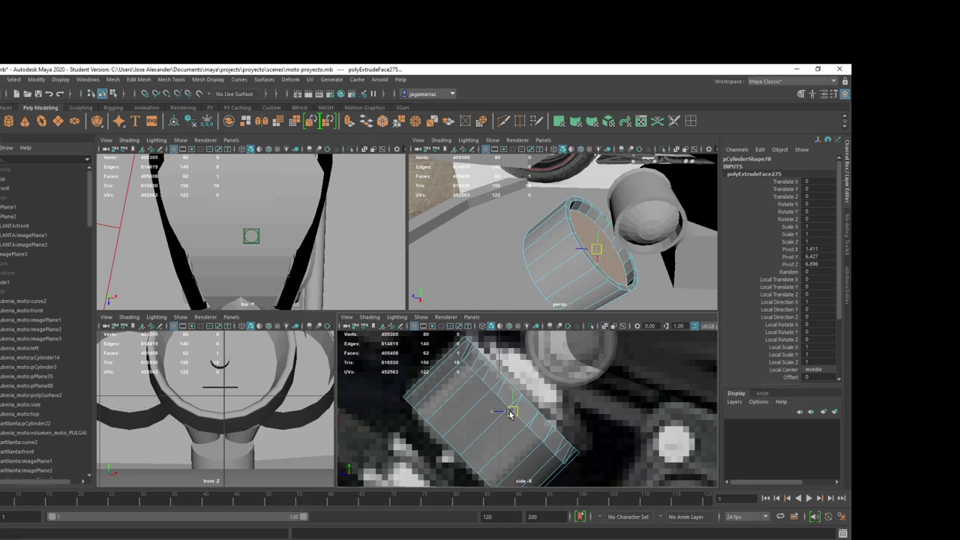
pyautogui.click(508, 408)
pyautogui.hotkey('ctrl', 'e')
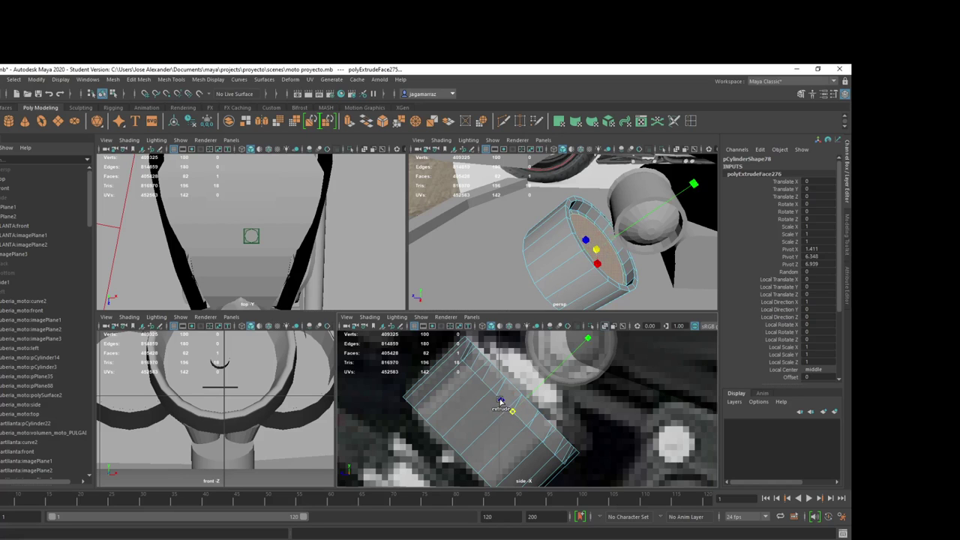
pyautogui.click(499, 400)
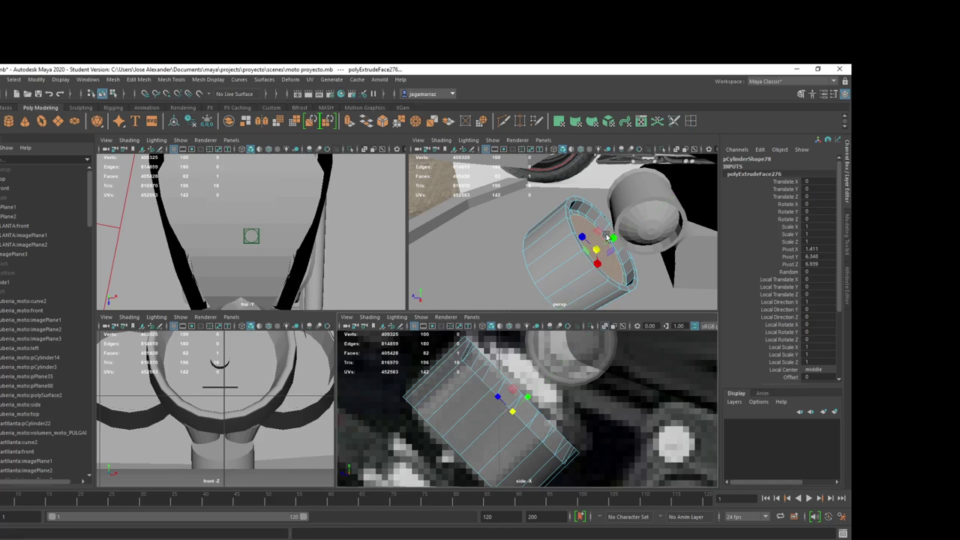
pyautogui.hotkey('ctrl', 'e')
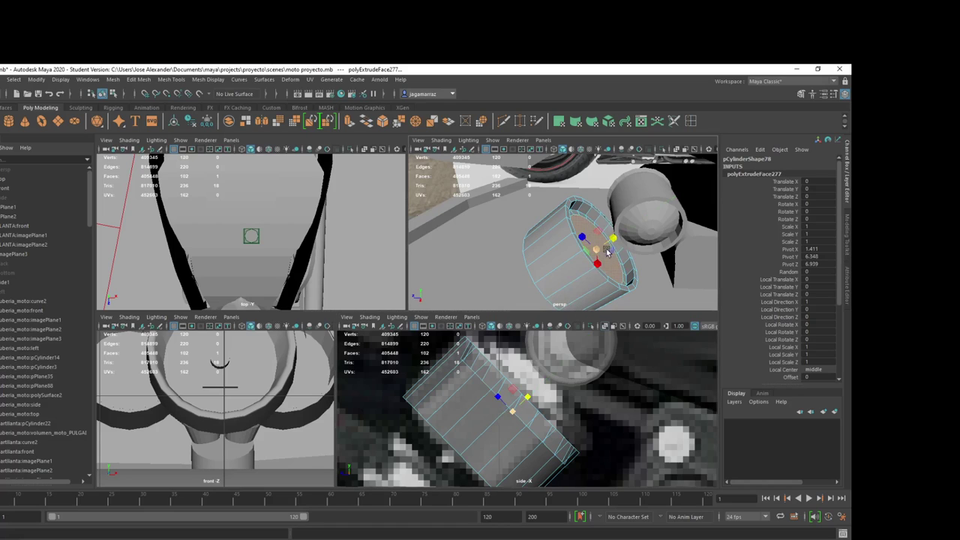
pyautogui.press('w')
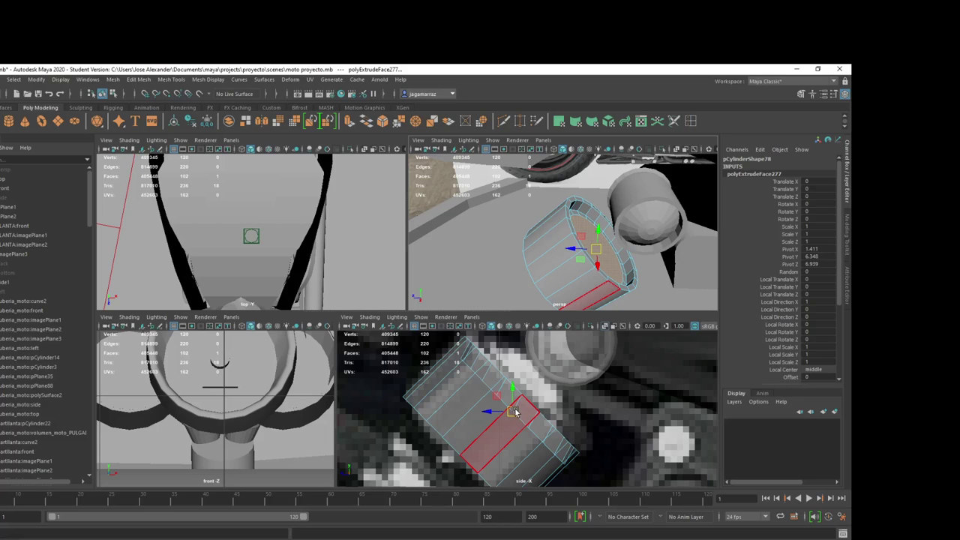
# Step: Extrude the cap face and shift it slightly up and outward
pyautogui.hotkey('ctrl', 'e')
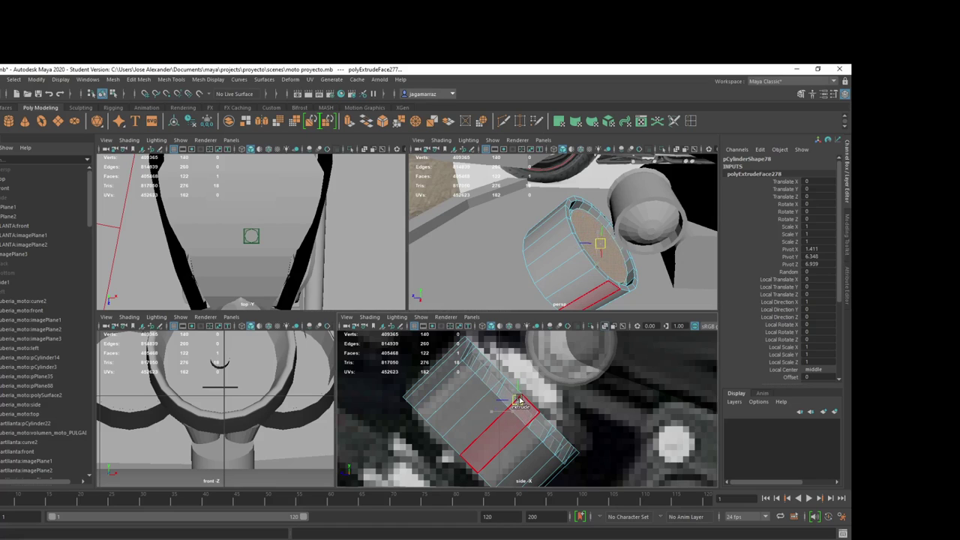
pyautogui.moveTo(523, 405); pyautogui.dragTo(526, 400)
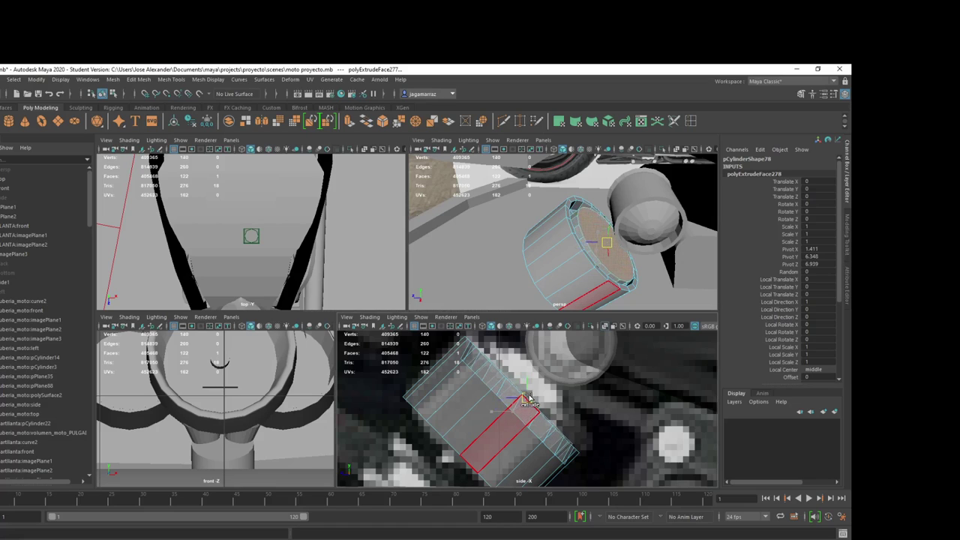
pyautogui.click(526, 401)
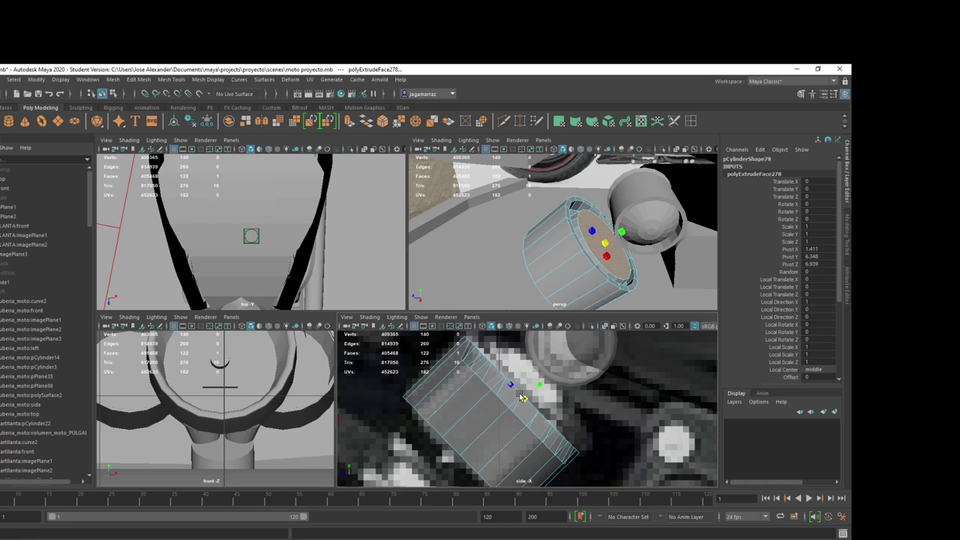
pyautogui.hotkey('ctrl', 'e')
pyautogui.hotkey('ctrl', 'e')
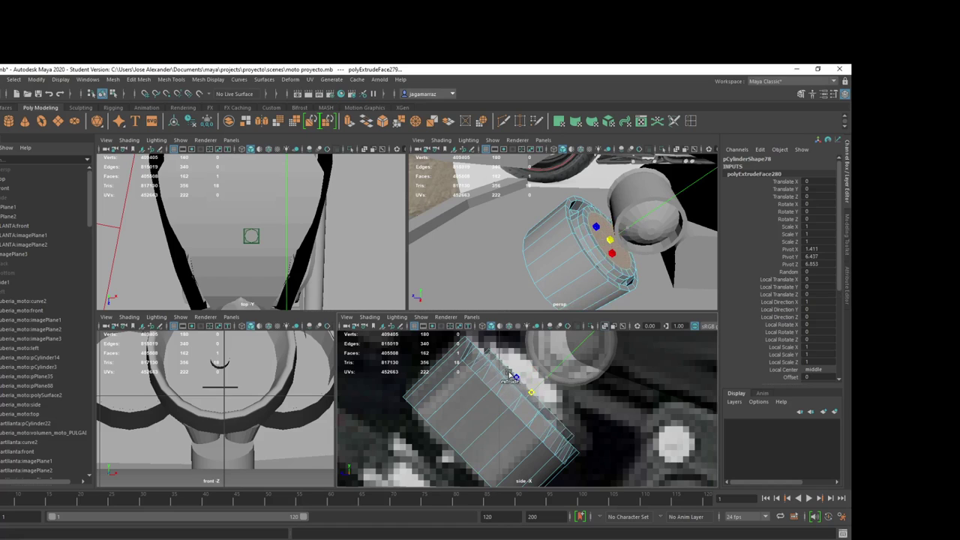
pyautogui.hotkey('ctrl', 'z')
pyautogui.hotkey('ctrl', 'z')
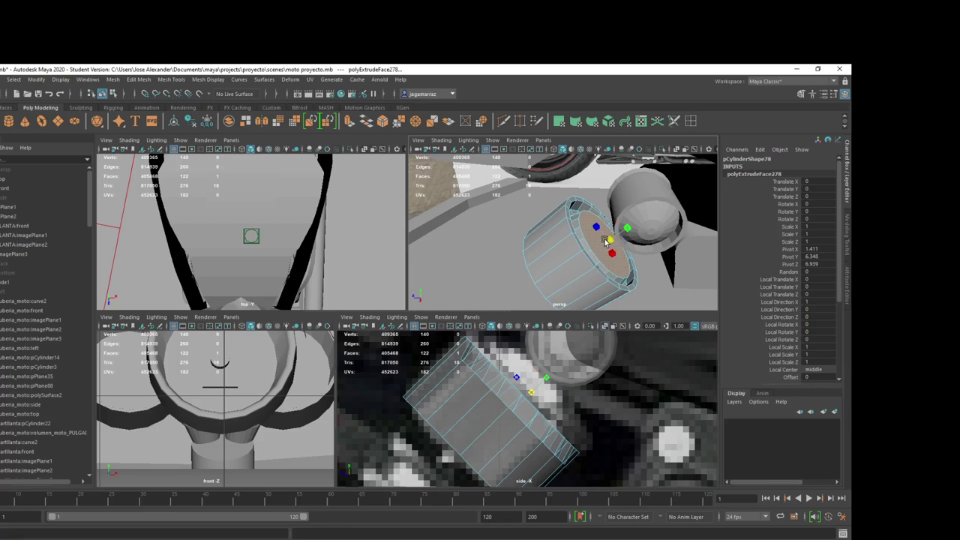
# Step: Reselect the cap face and add three more small tapering extrusions
pyautogui.click(588, 281)
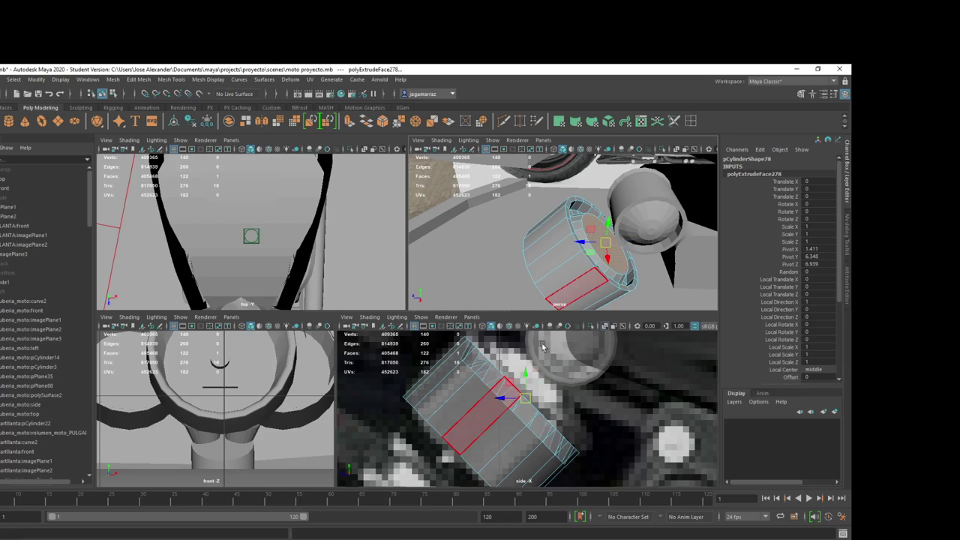
pyautogui.hotkey('ctrl', 'e')
pyautogui.click(532, 391)
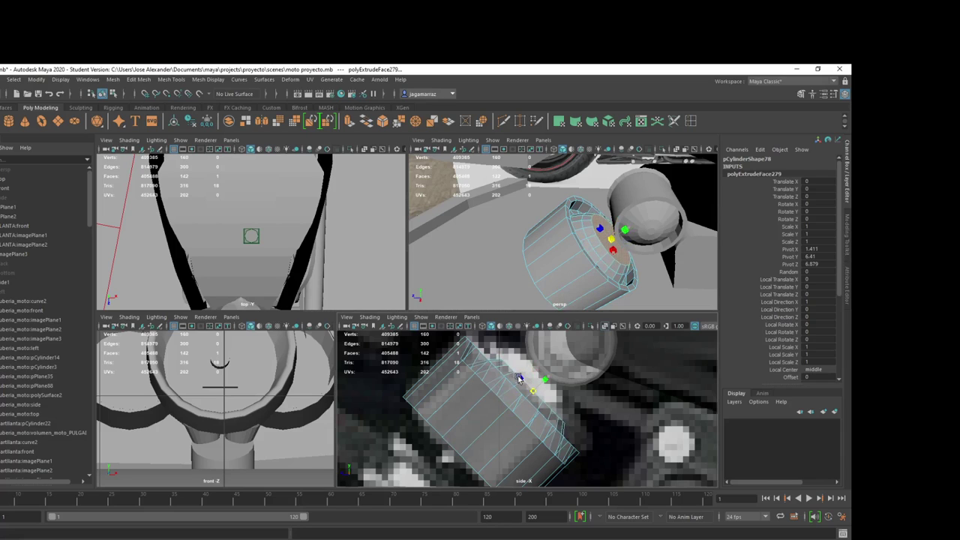
pyautogui.hotkey('ctrl', 'e')
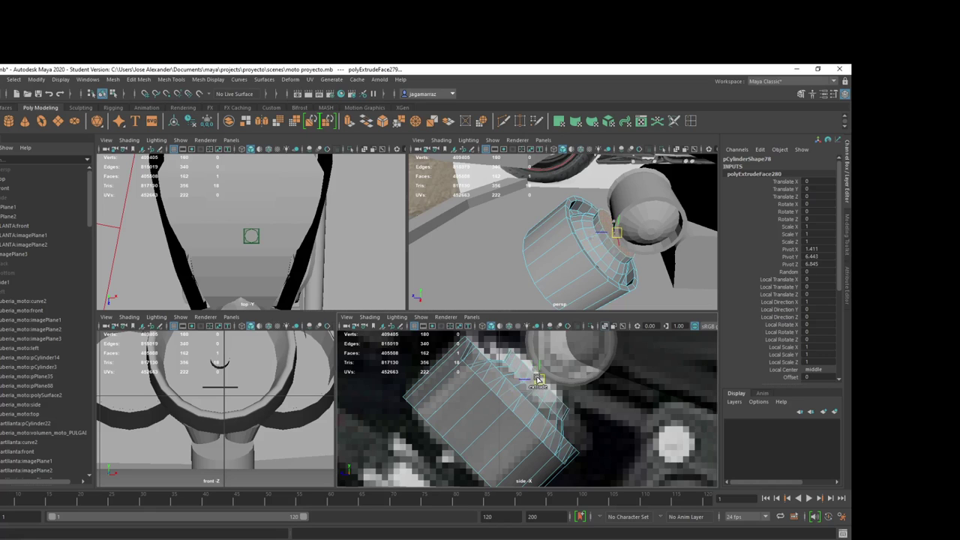
pyautogui.click(537, 381)
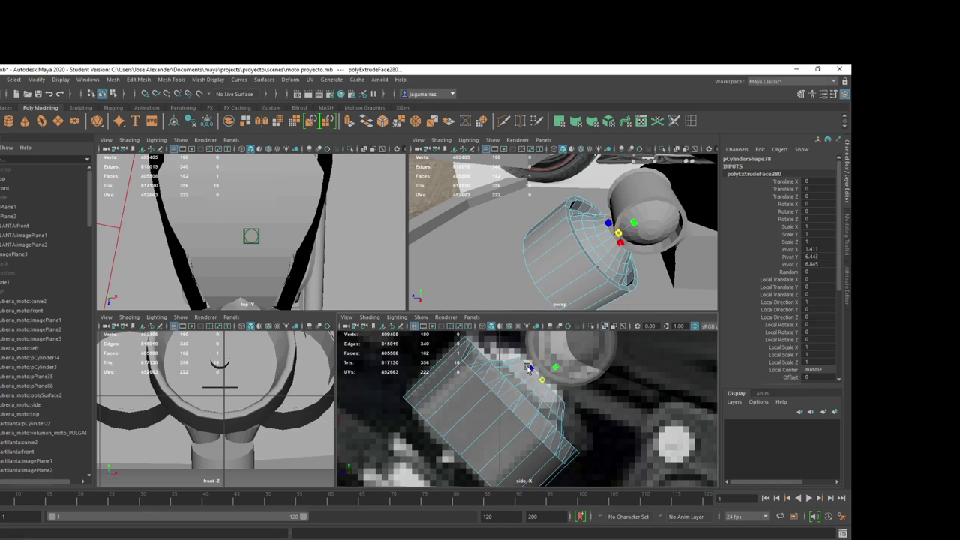
pyautogui.click(541, 381)
pyautogui.hotkey('ctrl', 'e')
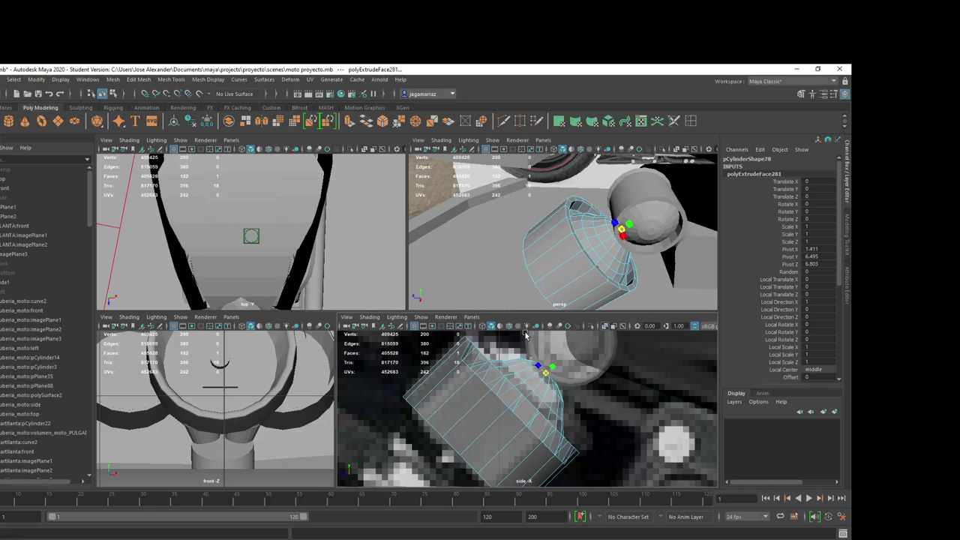
pyautogui.moveTo(611, 287)
pyautogui.keyDown('alt'); pyautogui.mouseDown()
pyautogui.moveTo(652, 233)
pyautogui.moveTo(634, 244)
pyautogui.mouseUp(); pyautogui.keyUp('alt')
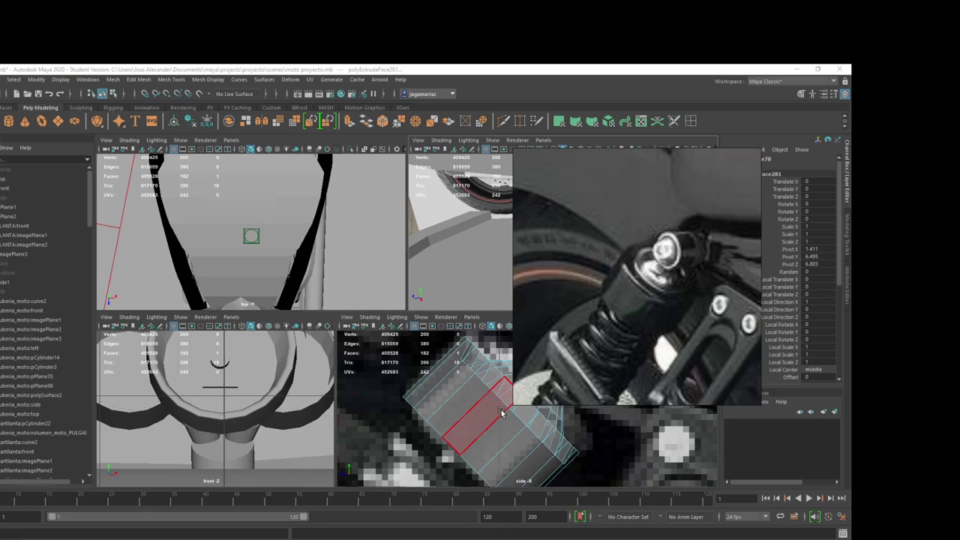
# Step: Nudge the shock cylinder along the shock to Translate Y 6.299, Z 7.056
pyautogui.scroll(-3, 535, 365)
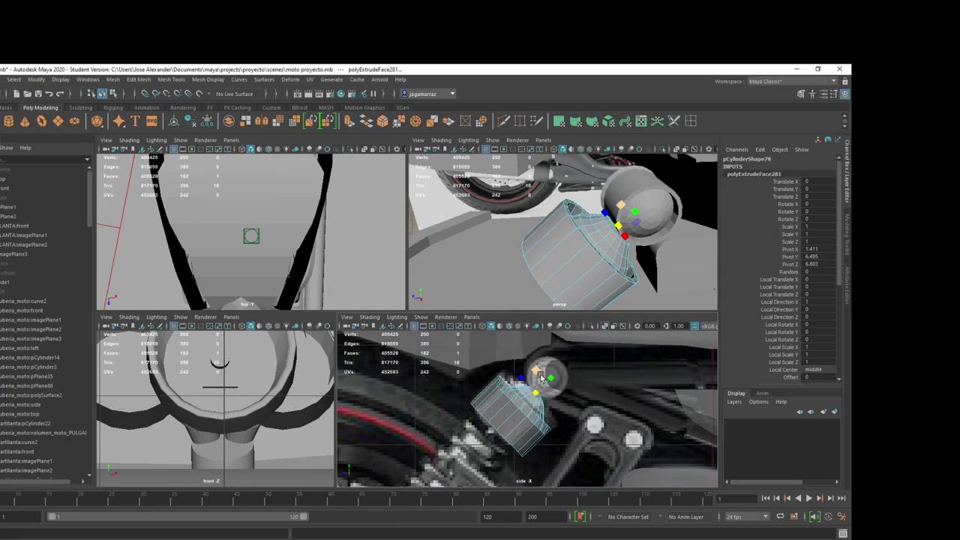
pyautogui.moveTo(516, 303)
pyautogui.mouseDown(button='right')
pyautogui.moveTo(570, 304)
pyautogui.moveTo(564, 291)
pyautogui.mouseUp(button='right')
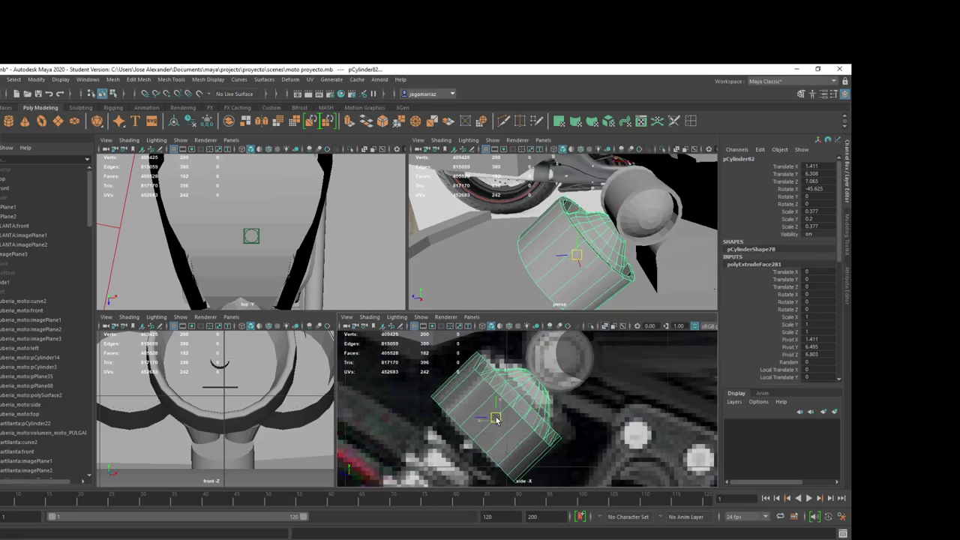
pyautogui.press('w')
pyautogui.keyDown('alt'); pyautogui.moveTo(496, 420); pyautogui.dragTo(525, 384, button='middle'); pyautogui.keyUp('alt')
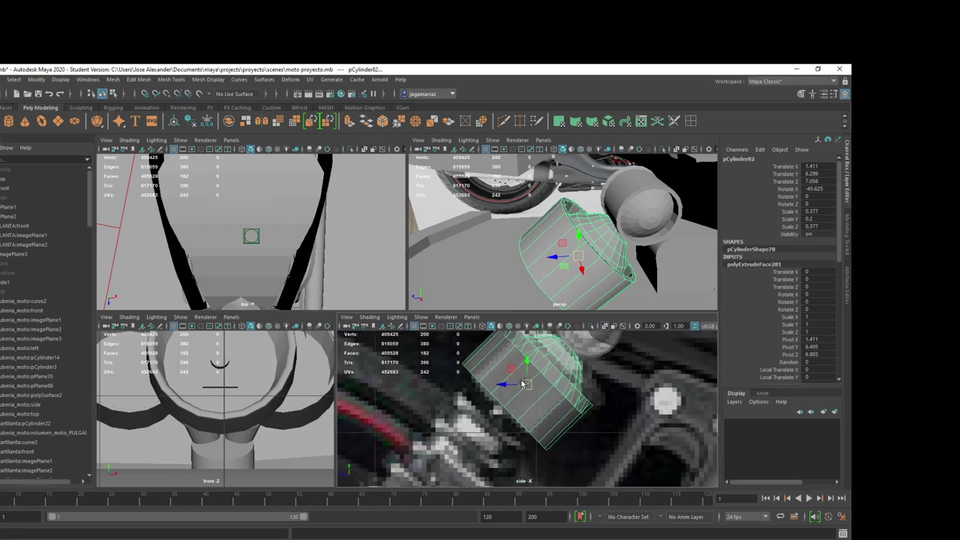
pyautogui.scroll(-2, 525, 384)
pyautogui.scroll(-4, 533, 379)
pyautogui.scroll(4, 540, 374)
pyautogui.scroll(1, 547, 369)
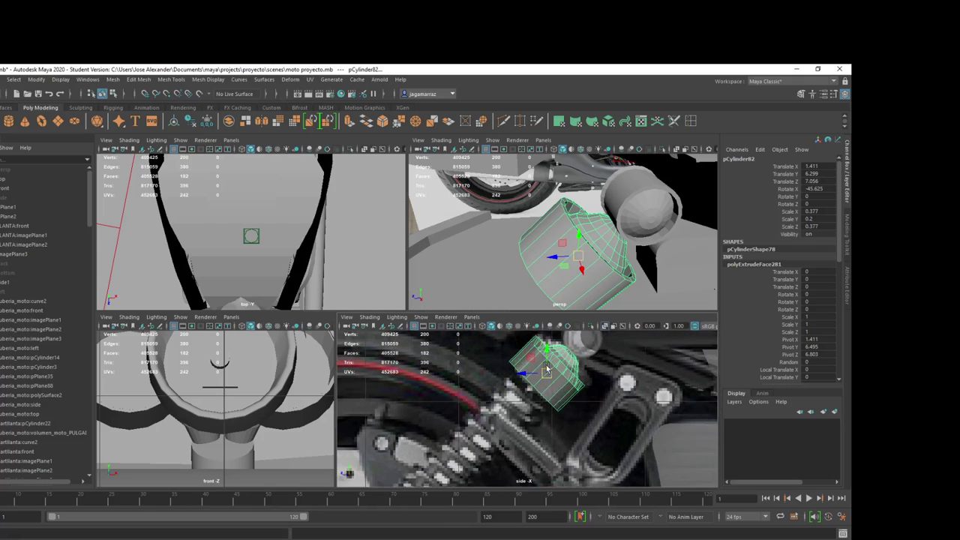
# Step: Switch the cylinder to face mode and select its lower cap face
pyautogui.keyDown('alt'); pyautogui.moveTo(583, 269); pyautogui.dragTo(570, 290); pyautogui.keyUp('alt')
pyautogui.moveTo(570, 290); pyautogui.dragTo(559, 287, button='right')
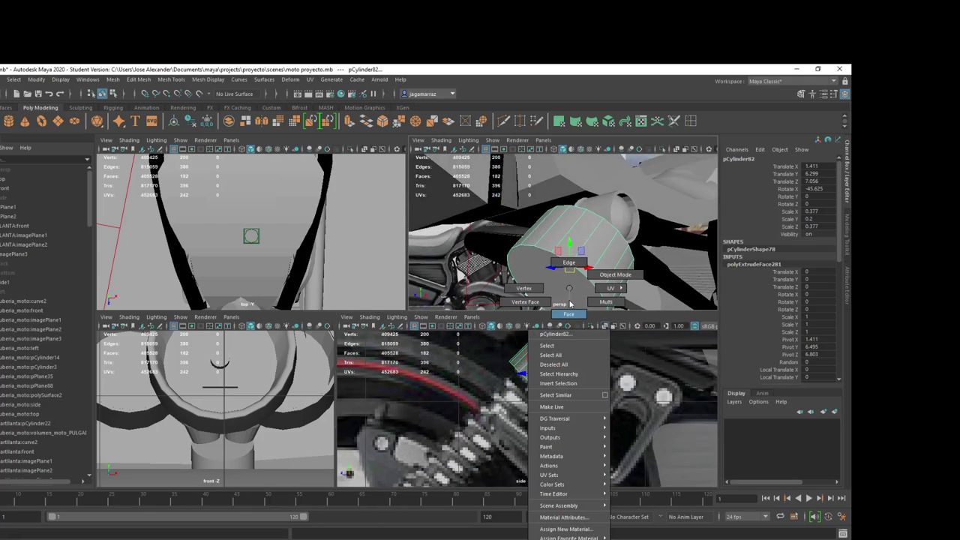
pyautogui.click(559, 287)
pyautogui.keyDown('alt'); pyautogui.moveTo(557, 297); pyautogui.dragTo(544, 289); pyautogui.keyUp('alt')
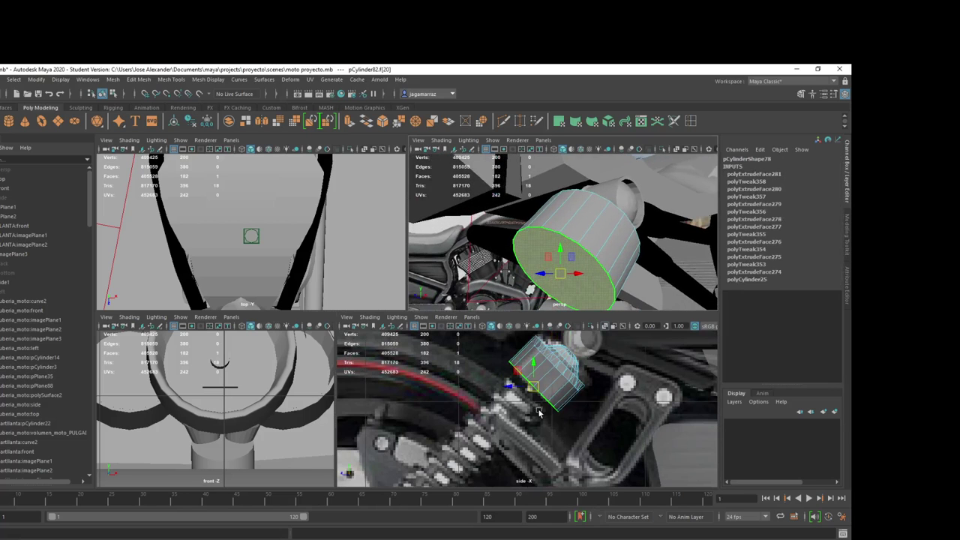
pyautogui.scroll(-3, 531, 439)
pyautogui.scroll(3, 531, 437)
pyautogui.keyDown('alt'); pyautogui.moveTo(535, 417); pyautogui.dragTo(545, 386, button='middle'); pyautogui.keyUp('alt')
# Step: Hide the exhaust pipe and select the shock cylinder's lower cap face
pyautogui.click(545, 386)
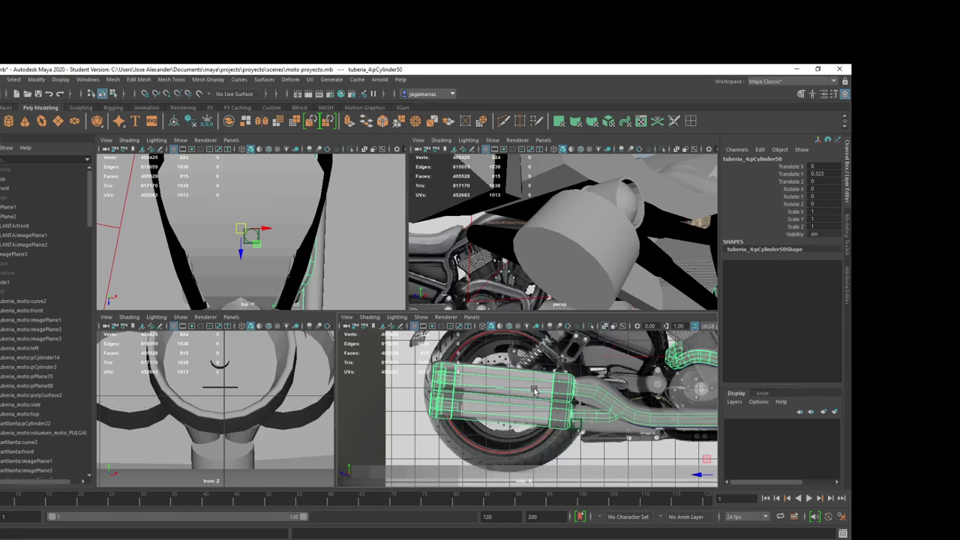
pyautogui.hotkey('ctrl', 'h')
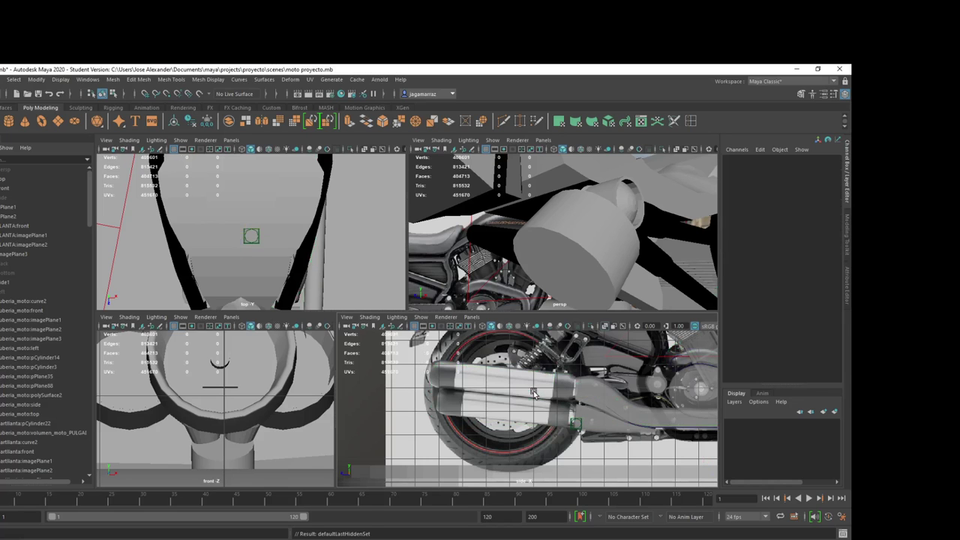
pyautogui.scroll(5, 533, 391)
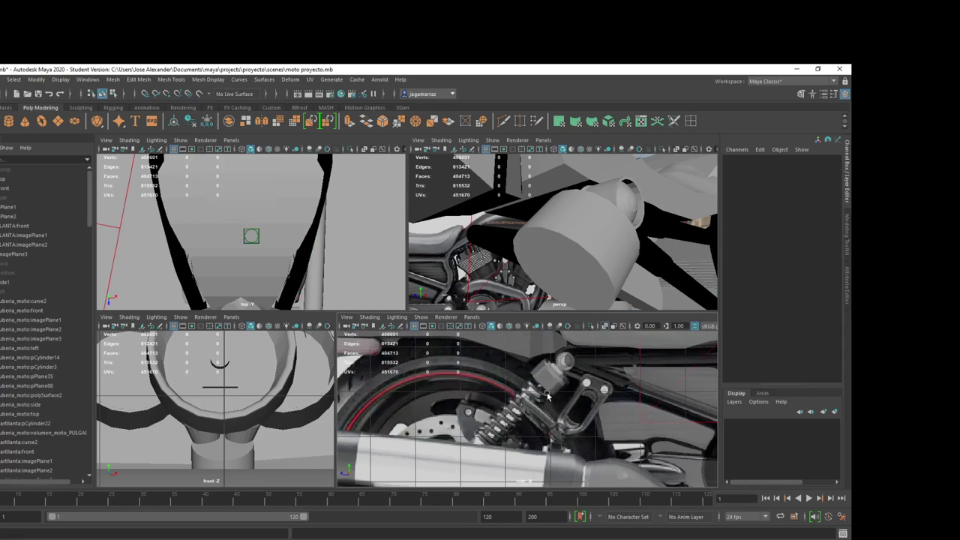
pyautogui.click(566, 250)
pyautogui.moveTo(566, 253); pyautogui.dragTo(573, 276, button='right')
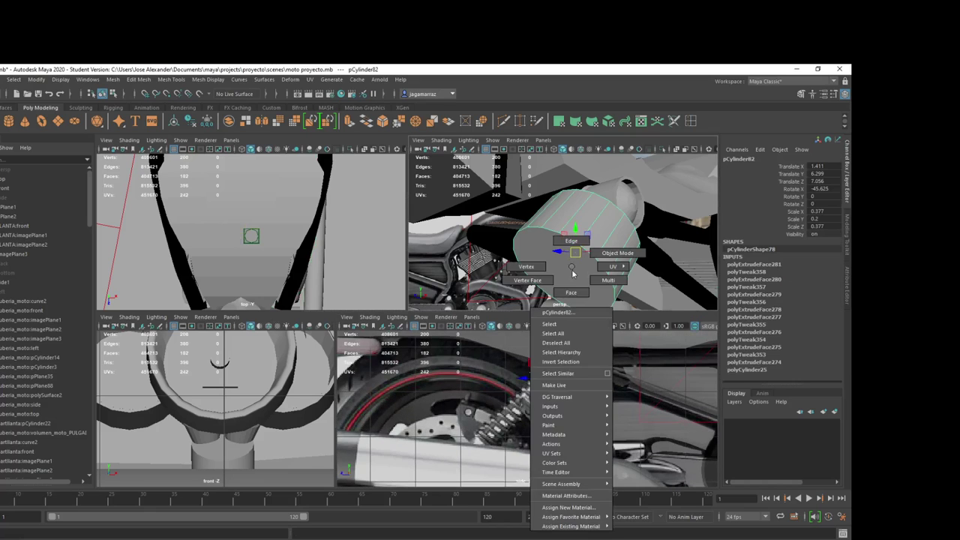
pyautogui.click(576, 275)
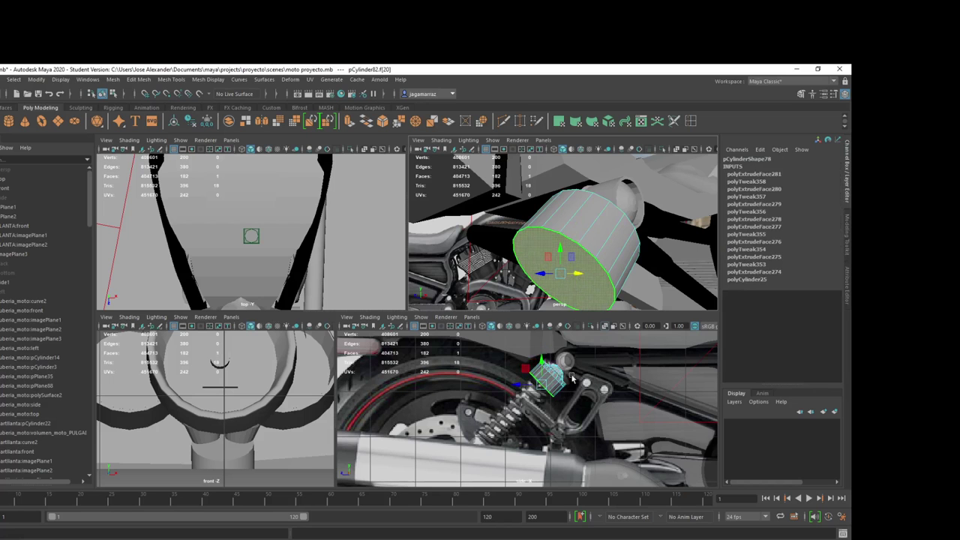
pyautogui.scroll(-8, 573, 379)
pyautogui.scroll(12, 575, 424)
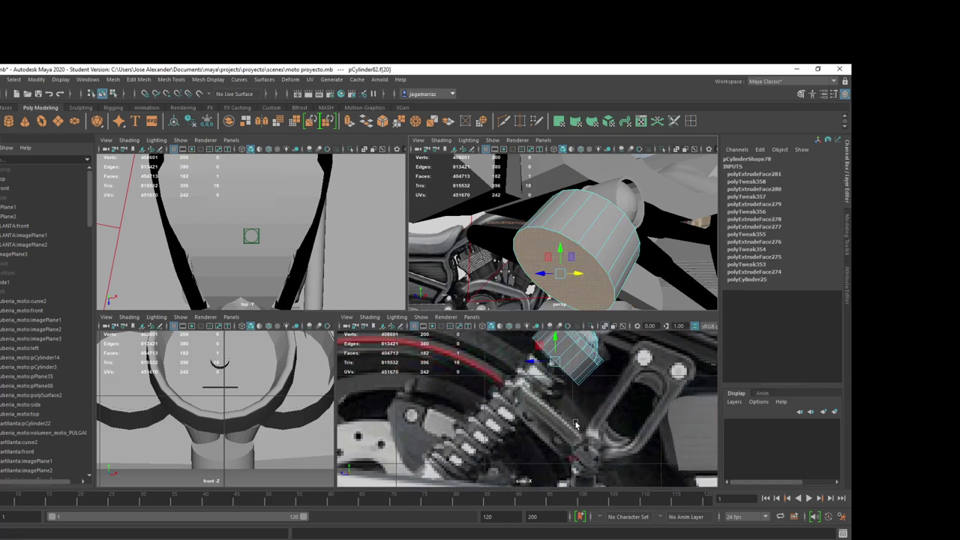
pyautogui.scroll(3, 576, 424)
# Step: Extrude the lower cap and scale it inward to leave a ring
pyautogui.press('r')
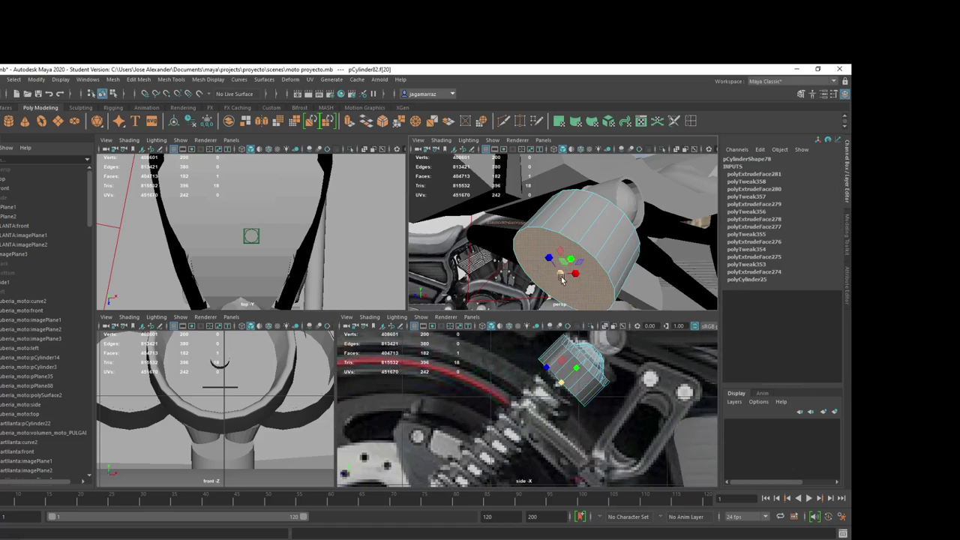
pyautogui.hotkey('ctrl', 'e')
pyautogui.moveTo(561, 276); pyautogui.dragTo(537, 272)
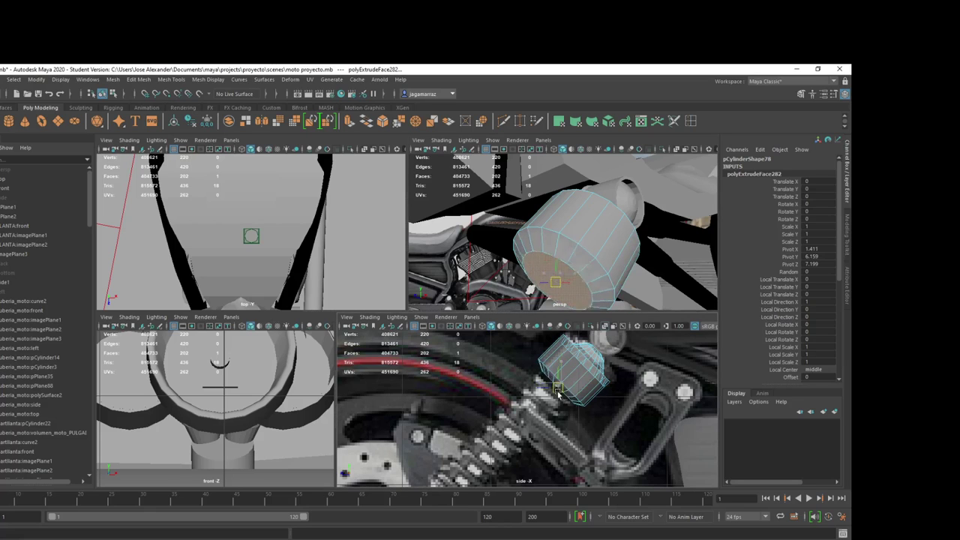
pyautogui.moveTo(561, 383); pyautogui.dragTo(549, 403)
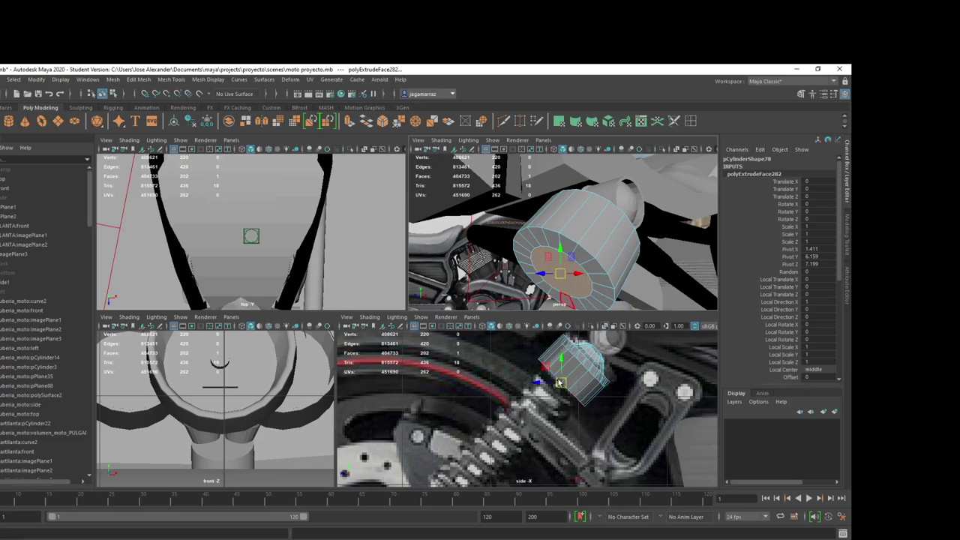
pyautogui.hotkey('ctrl', 'e')
pyautogui.moveTo(559, 383); pyautogui.dragTo(530, 414)
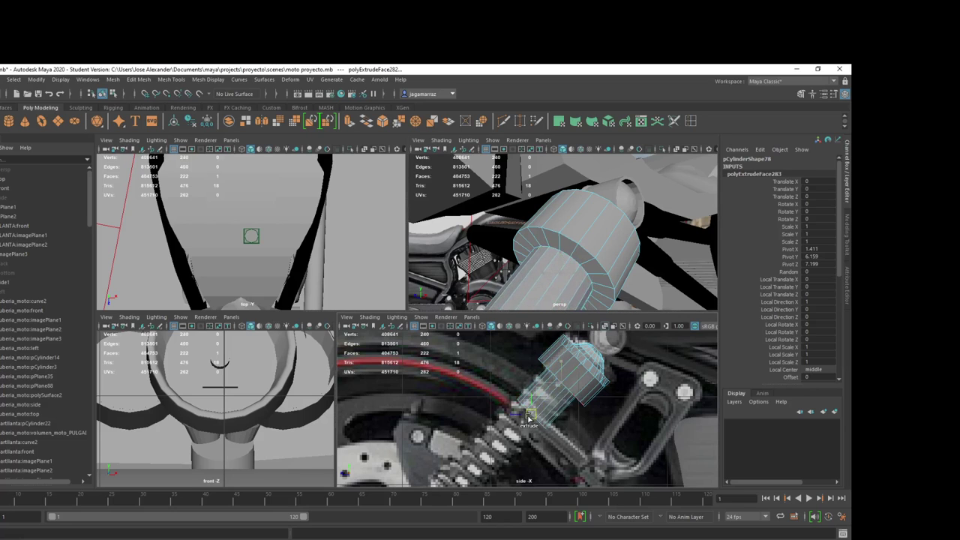
pyautogui.hotkey('ctrl', 'z')
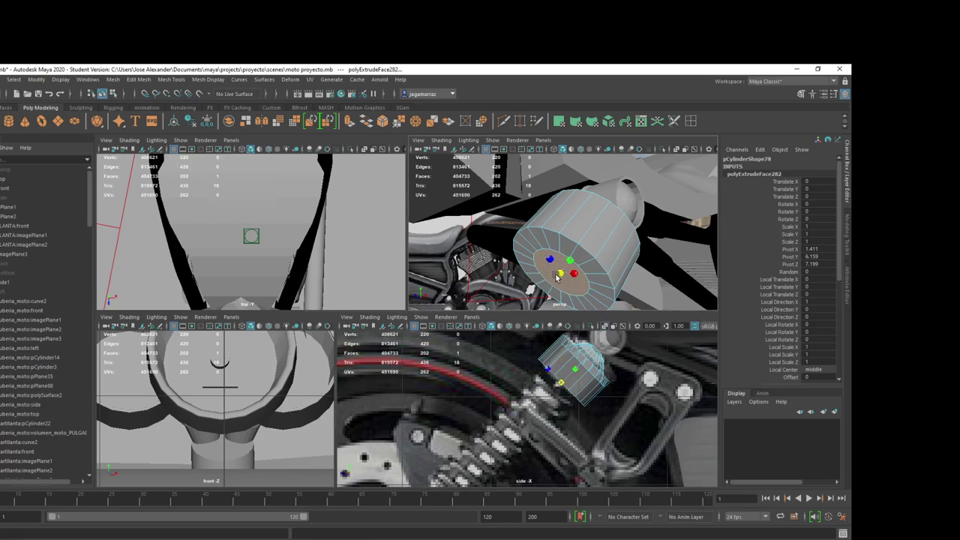
# Step: Extrude the cap again and pull it down the shock toward the lower mount
pyautogui.press('w')
pyautogui.hotkey('ctrl', 'e')
pyautogui.moveTo(559, 385); pyautogui.dragTo(475, 467)
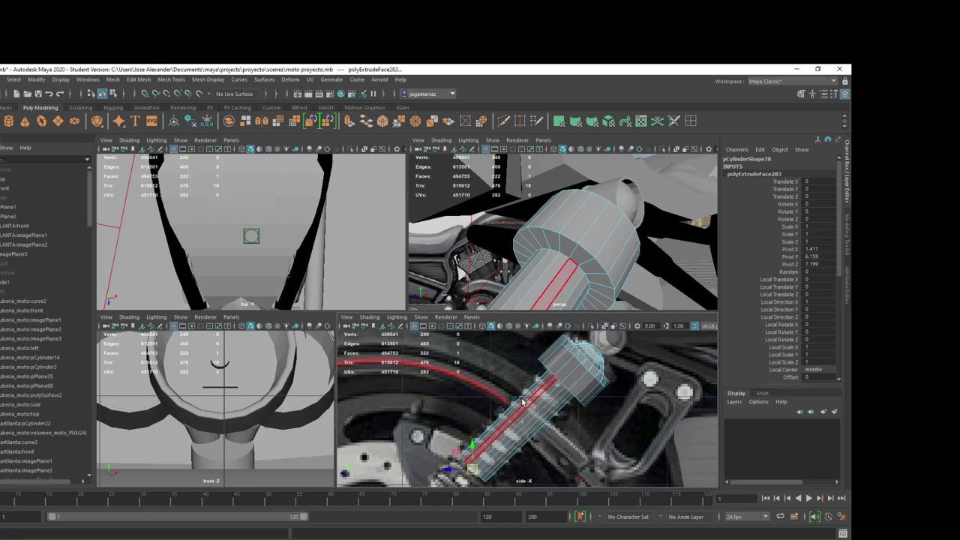
pyautogui.keyDown('alt'); pyautogui.moveTo(515, 442); pyautogui.dragTo(572, 396, button='middle'); pyautogui.keyUp('alt')
pyautogui.keyDown('alt'); pyautogui.moveTo(523, 438); pyautogui.dragTo(578, 389, button='middle'); pyautogui.keyUp('alt')
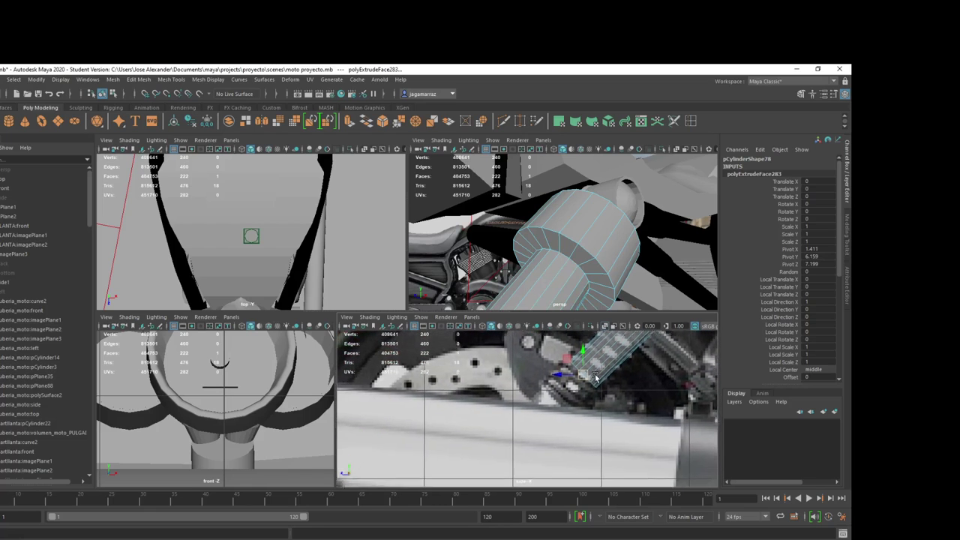
# Step: Select an edge loop along the cylinder and orbit around the bike to check the shock
pyautogui.doubleClick(585, 371)
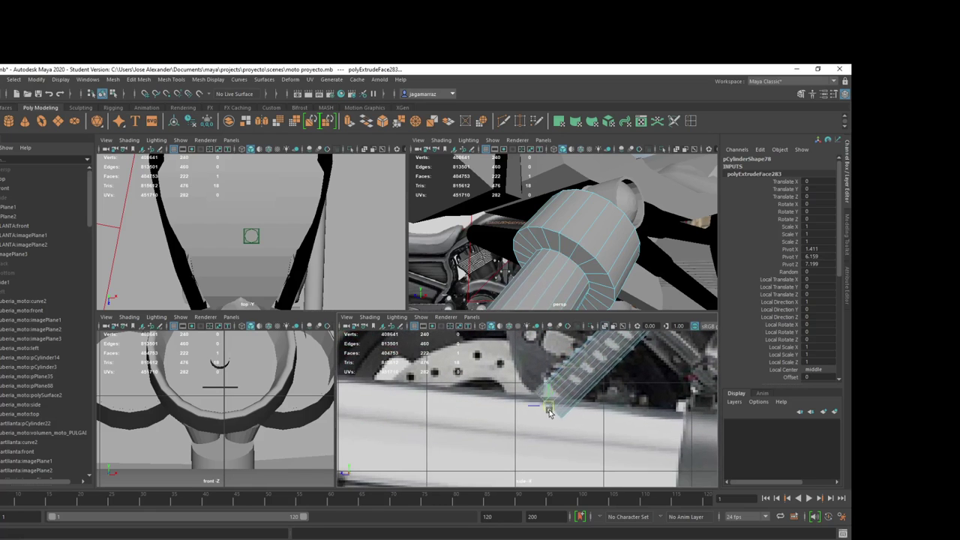
pyautogui.keyDown('alt'); pyautogui.moveTo(583, 369); pyautogui.dragTo(575, 383, button='middle'); pyautogui.keyUp('alt')
pyautogui.scroll(-3, 574, 382)
pyautogui.scroll(-2, 575, 382)
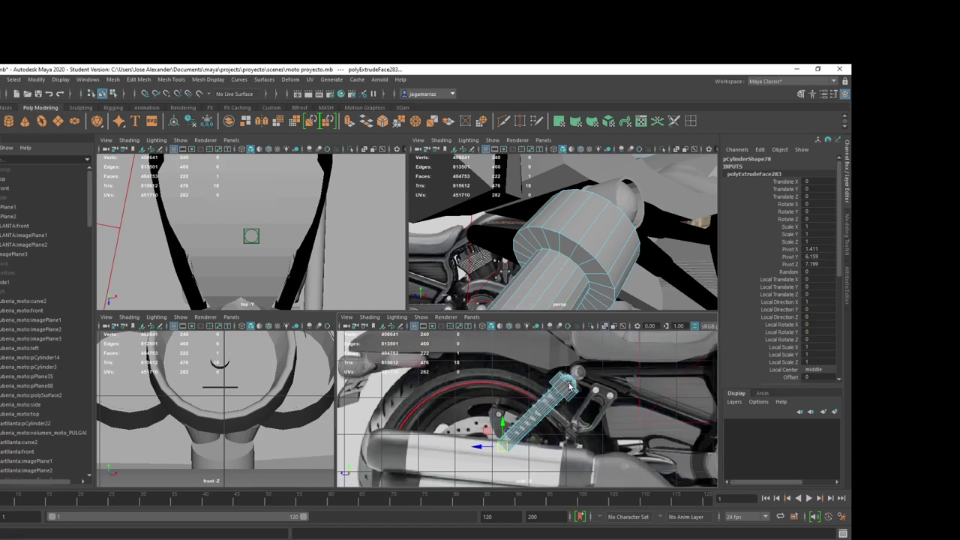
pyautogui.scroll(-3, 584, 248)
pyautogui.moveTo(584, 247)
pyautogui.keyDown('alt'); pyautogui.mouseDown()
pyautogui.moveTo(661, 272)
pyautogui.moveTo(651, 271)
pyautogui.mouseUp(); pyautogui.keyUp('alt')
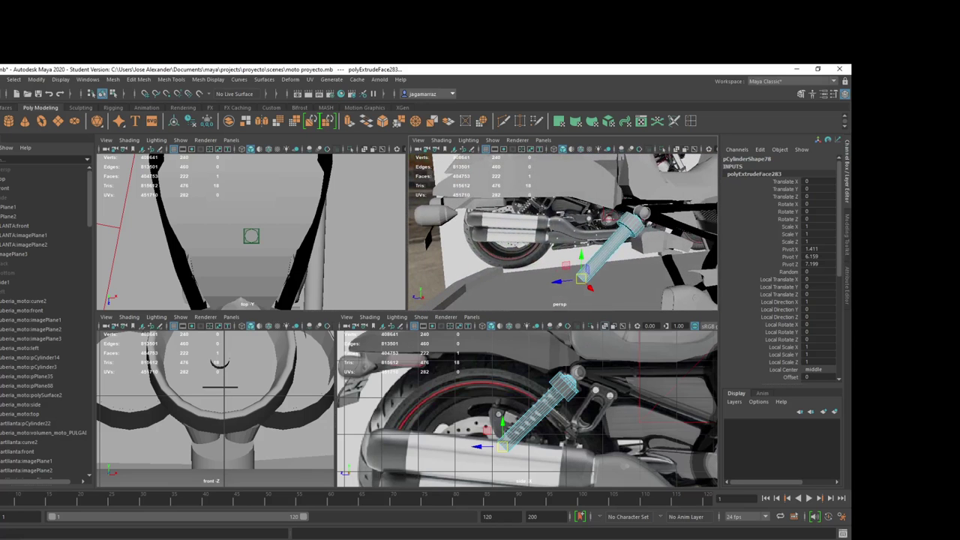
pyautogui.hotkey('alt', 'Tab')
# Step: Zoom out of the rear shock close-up and scroll through the gallery of reference photos
pyautogui.scroll(-2, 654, 328)
pyautogui.scroll(-2, 648, 337)
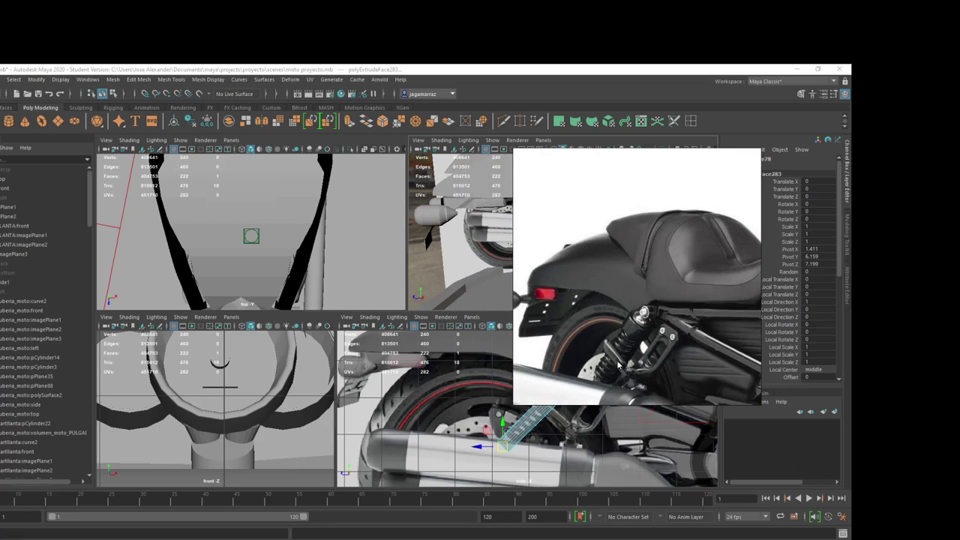
pyautogui.scroll(-1, 619, 366)
pyautogui.scroll(-1, 636, 320)
pyautogui.scroll(-1, 636, 320)
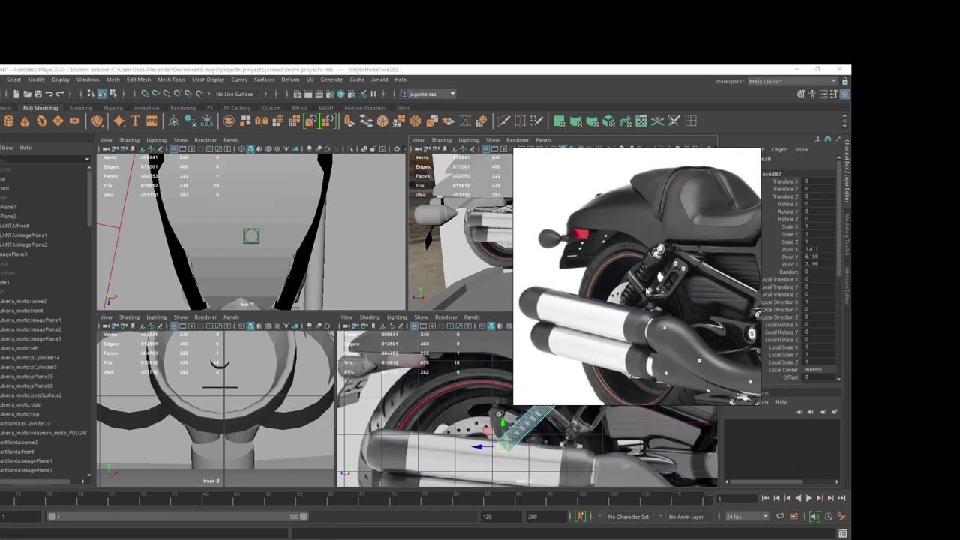
pyautogui.scroll(-1, 646, 293)
pyautogui.scroll(-1, 644, 308)
pyautogui.scroll(-1, 651, 311)
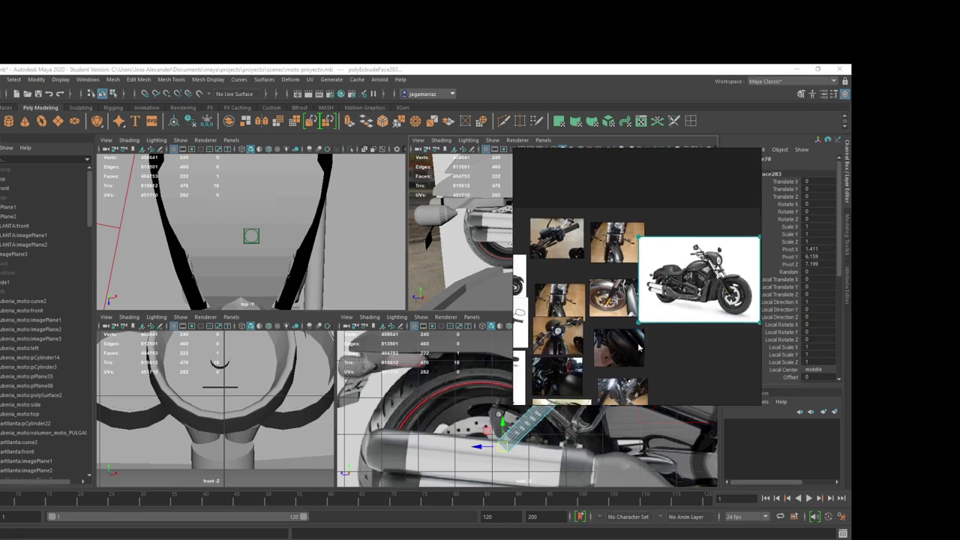
pyautogui.scroll(-1, 651, 311)
pyautogui.scroll(-1, 651, 310)
pyautogui.scroll(-1, 632, 309)
pyautogui.scroll(-1, 631, 309)
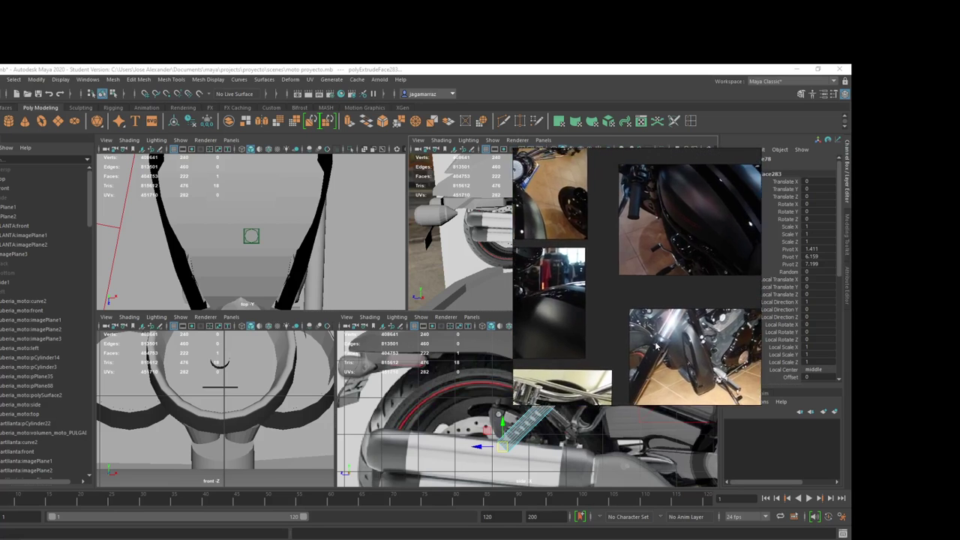
pyautogui.scroll(-1, 631, 309)
pyautogui.scroll(-1, 629, 330)
pyautogui.scroll(-1, 620, 408)
pyautogui.scroll(-1, 620, 409)
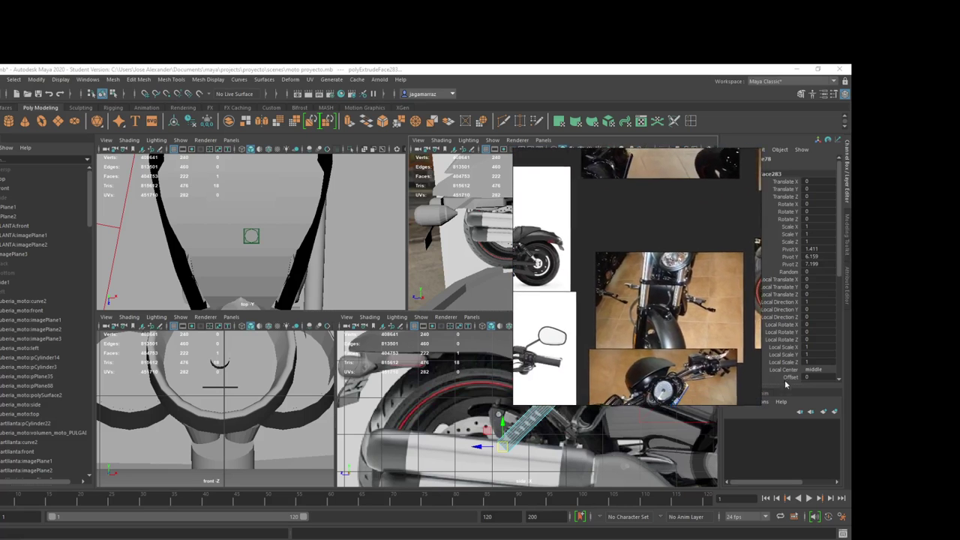
pyautogui.scroll(-1, 645, 361)
pyautogui.scroll(-1, 690, 315)
pyautogui.scroll(-1, 754, 262)
pyautogui.scroll(-1, 751, 270)
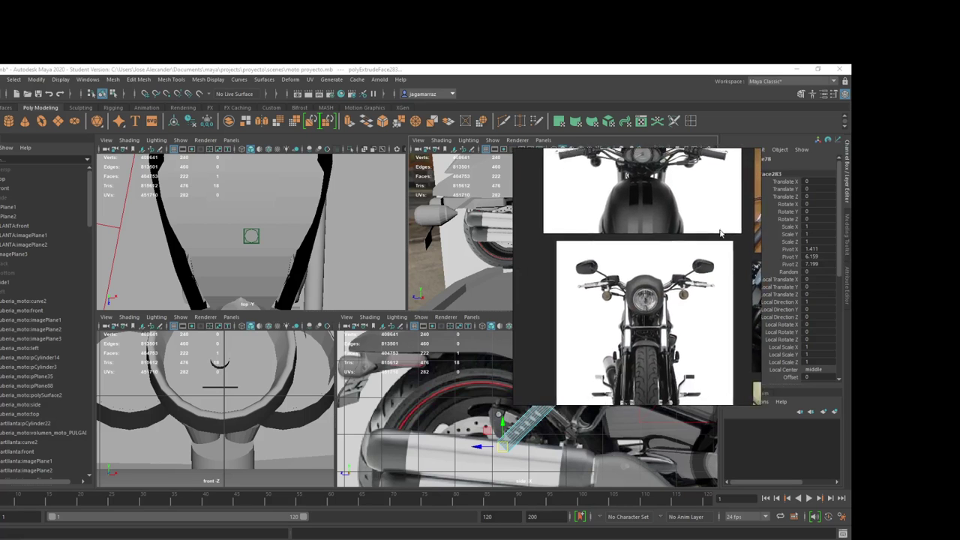
pyautogui.scroll(-1, 735, 289)
pyautogui.scroll(-1, 716, 308)
pyautogui.scroll(-1, 702, 327)
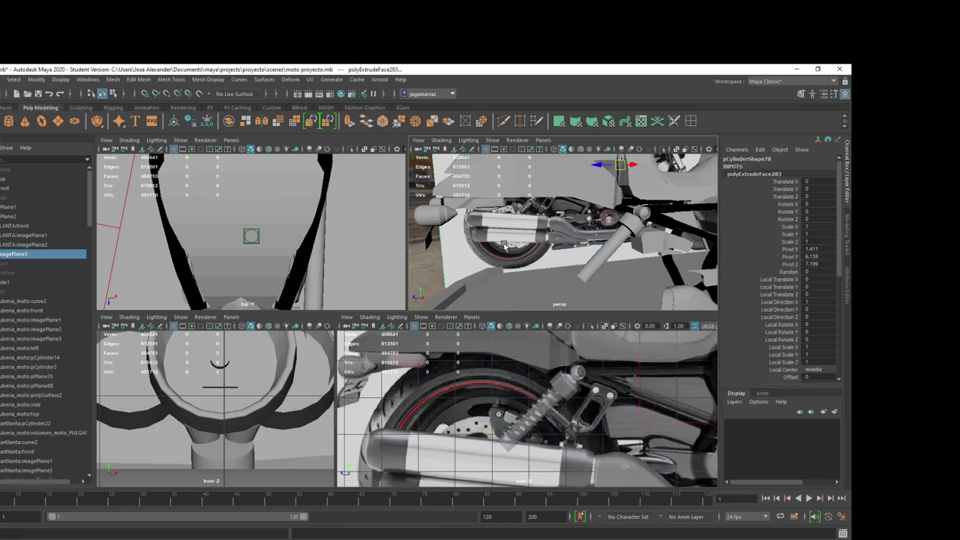
# Step: Select pCylinder82's bottom face and move it to the lower mount by the rear wheel
pyautogui.click(527, 251)
pyautogui.click(610, 252)
pyautogui.scroll(1, 510, 428)
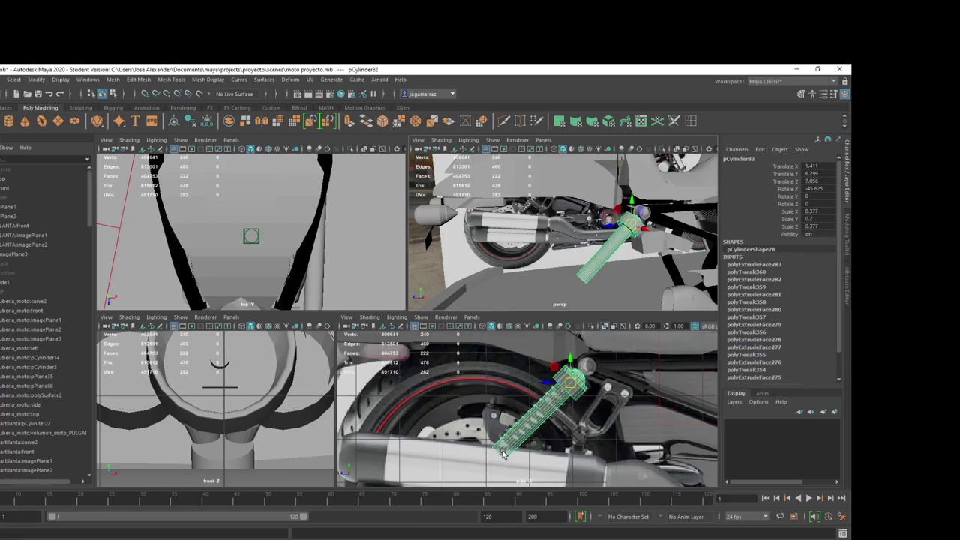
pyautogui.scroll(2, 518, 431)
pyautogui.scroll(1, 525, 435)
pyautogui.scroll(2, 550, 435)
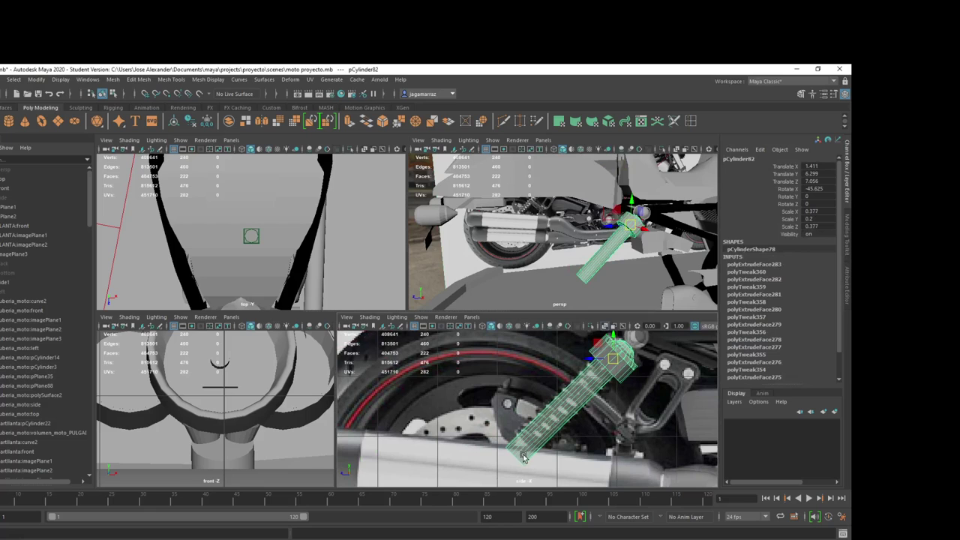
pyautogui.keyDown('alt'); pyautogui.moveTo(592, 267); pyautogui.dragTo(639, 234); pyautogui.keyUp('alt')
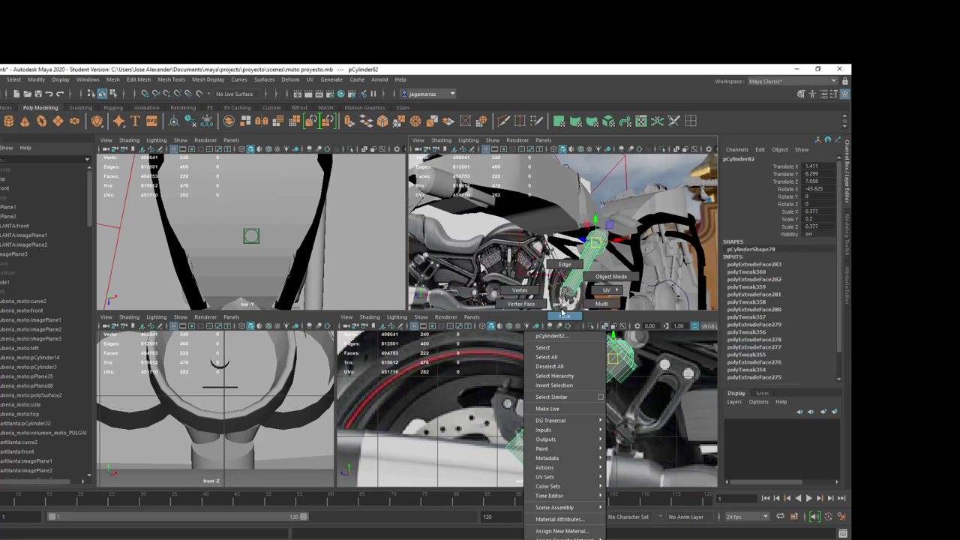
pyautogui.moveTo(567, 297); pyautogui.dragTo(568, 300, button='right')
pyautogui.click(567, 299)
pyautogui.moveTo(516, 459); pyautogui.dragTo(526, 444)
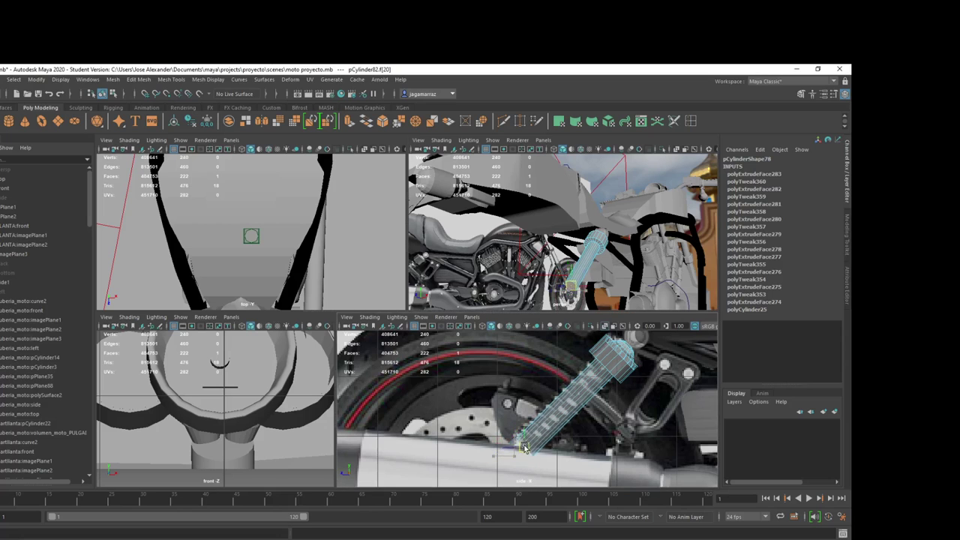
pyautogui.moveTo(576, 304)
pyautogui.keyDown('alt'); pyautogui.mouseDown()
pyautogui.moveTo(580, 289)
pyautogui.moveTo(567, 279)
pyautogui.mouseUp(); pyautogui.keyUp('alt')
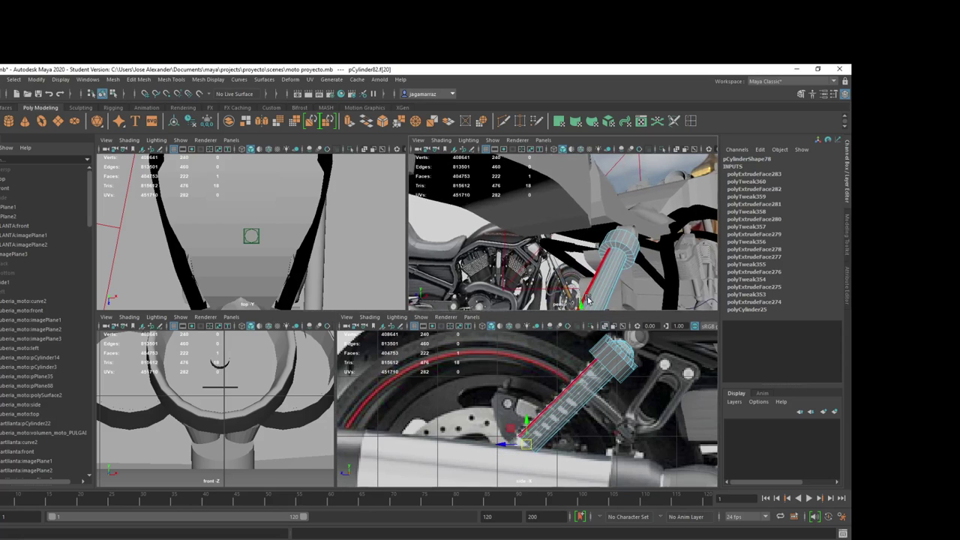
pyautogui.hotkey('alt', 'Tab')
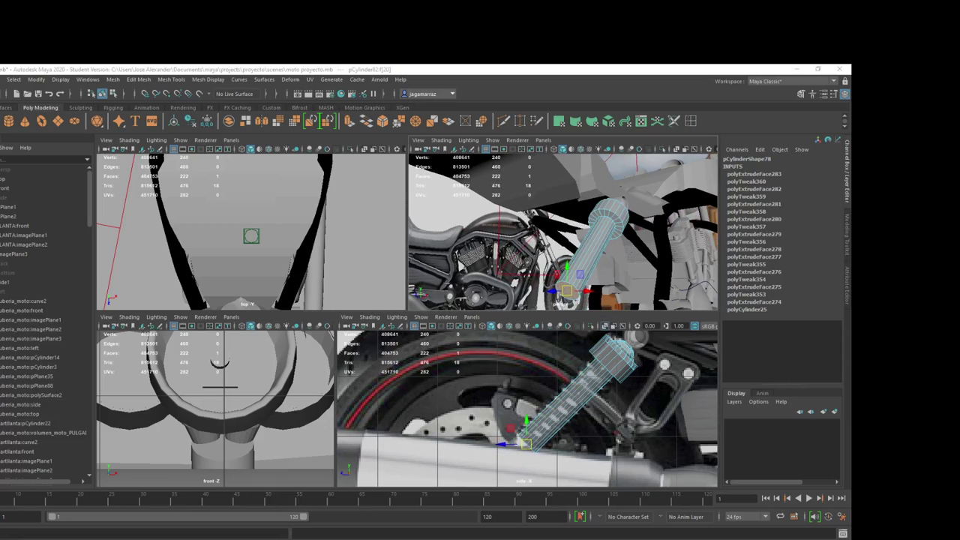
# Step: Zoom into the rear-wheel shock reference photo, then close it and return to Maya
pyautogui.scroll(-3, 658, 324)
pyautogui.scroll(5, 658, 323)
pyautogui.scroll(2, 658, 323)
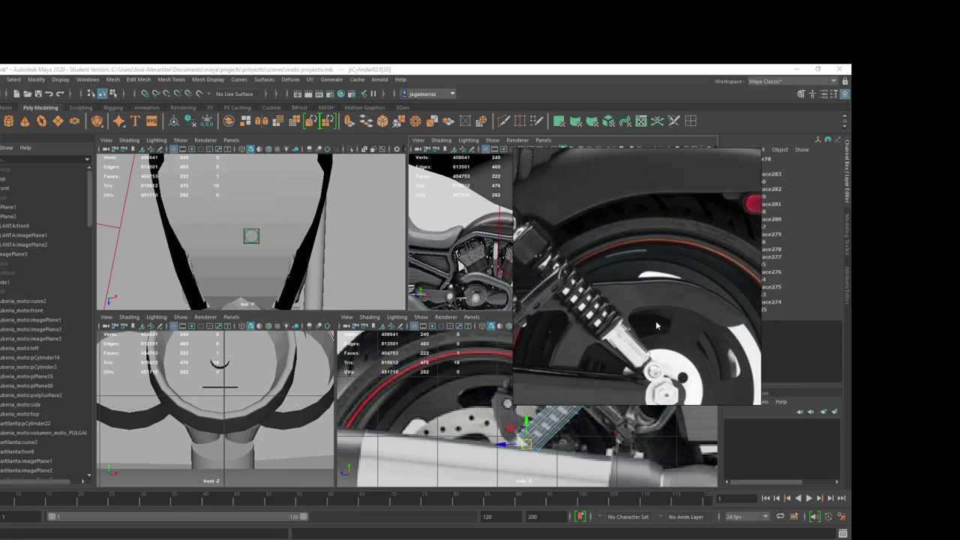
pyautogui.scroll(-2, 656, 326)
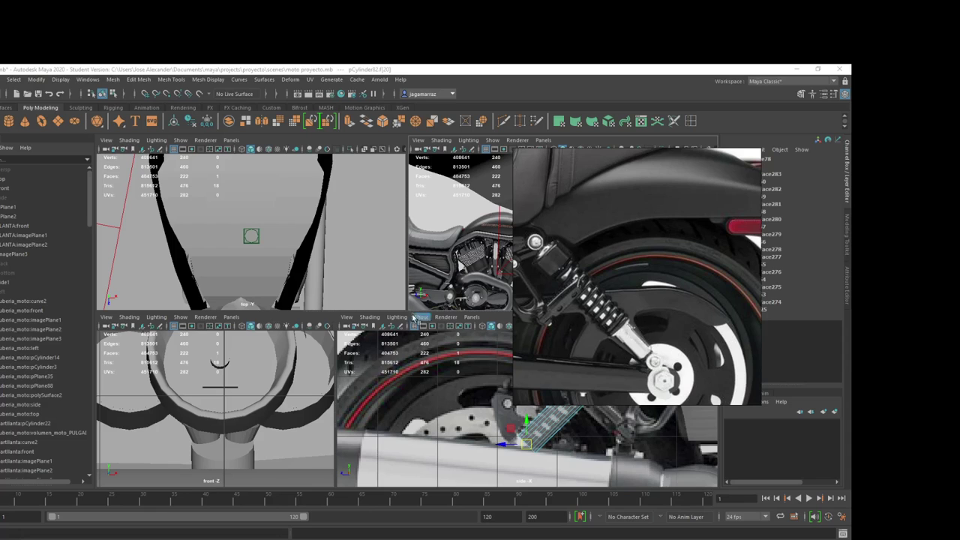
pyautogui.click(501, 318)
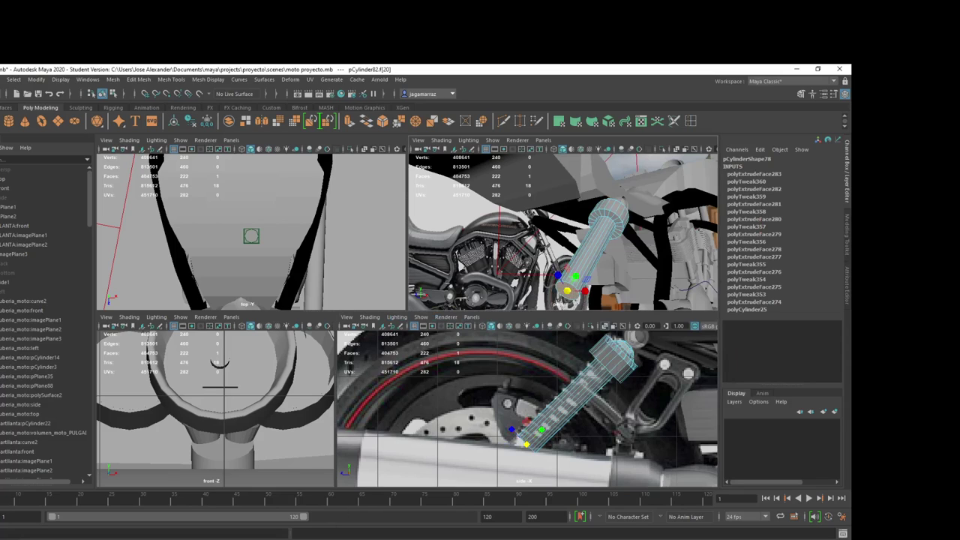
pyautogui.click(233, 518)
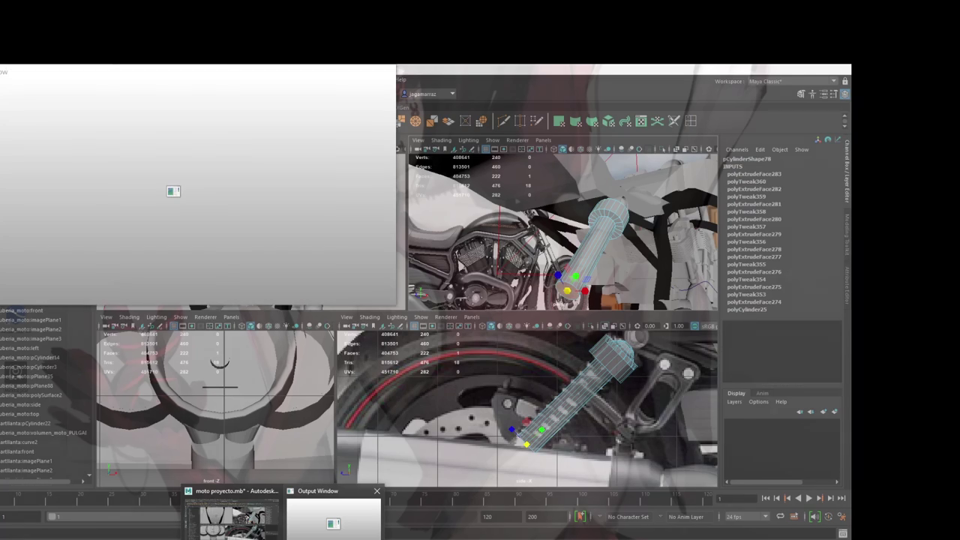
pyautogui.click(233, 525)
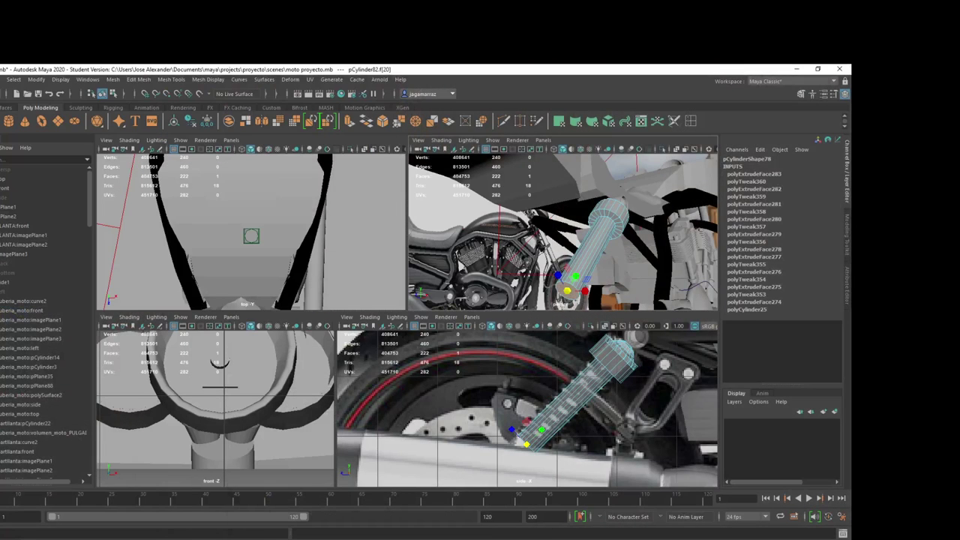
pyautogui.click(232, 522)
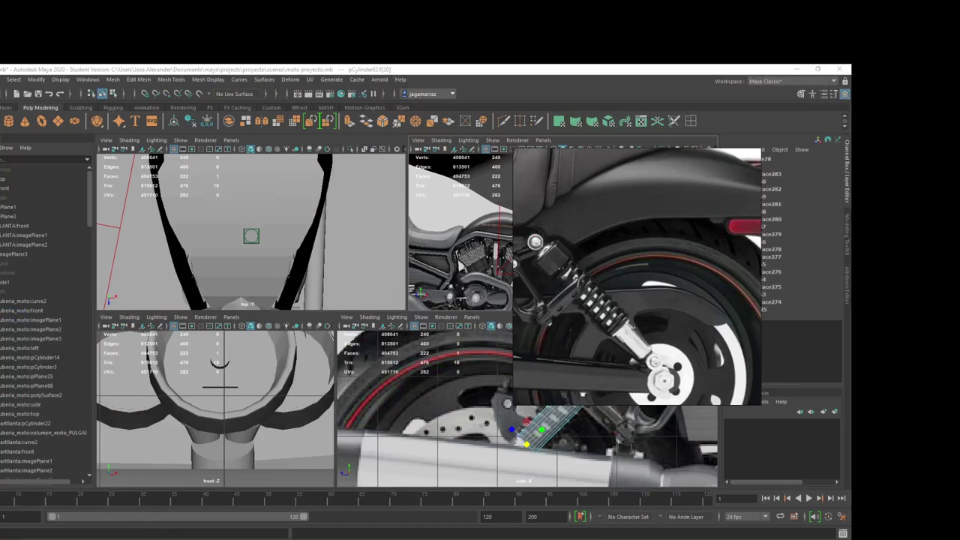
pyautogui.hotkey('alt', 'Tab')
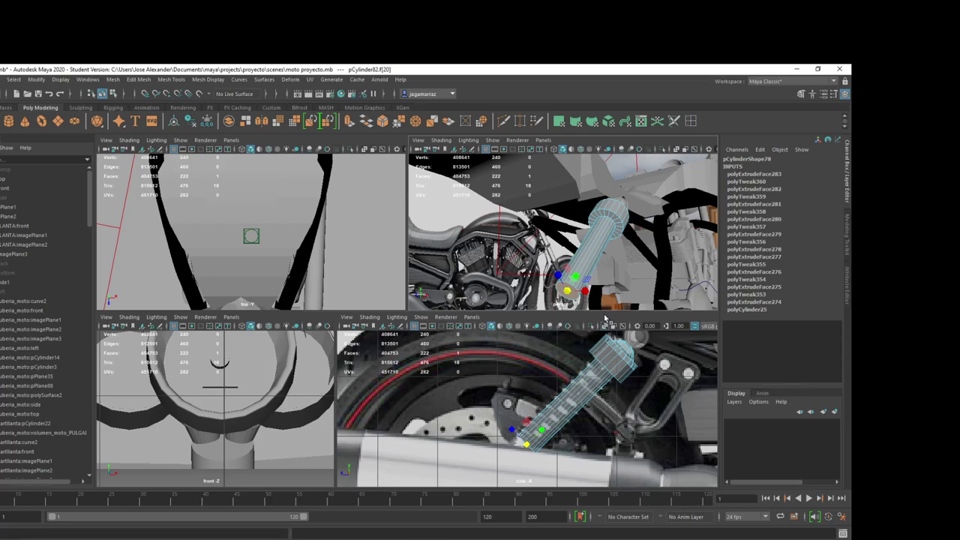
# Step: Extrude the cylinder's bottom face, keeping it after two undone attempts
pyautogui.press('w')
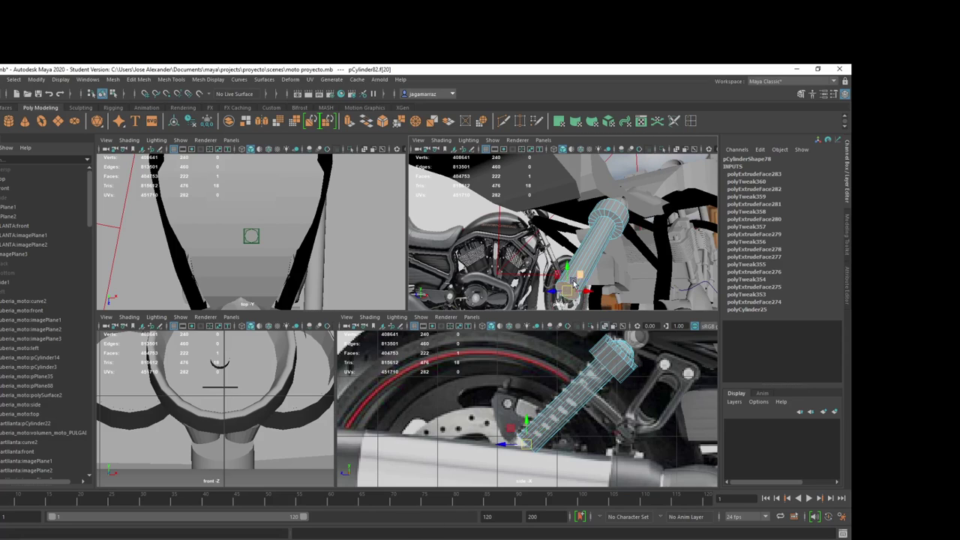
pyautogui.scroll(3, 531, 445)
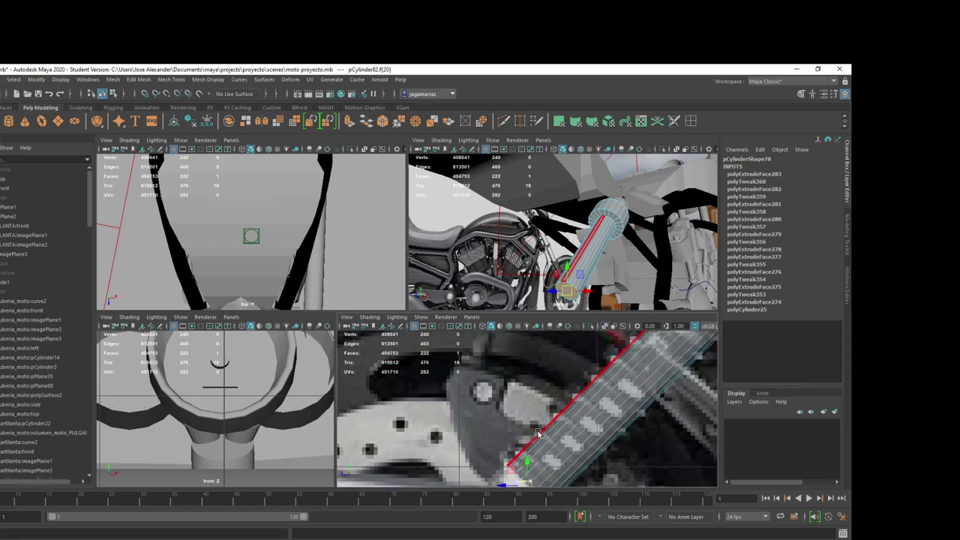
pyautogui.scroll(2, 533, 444)
pyautogui.hotkey('ctrl', 'e')
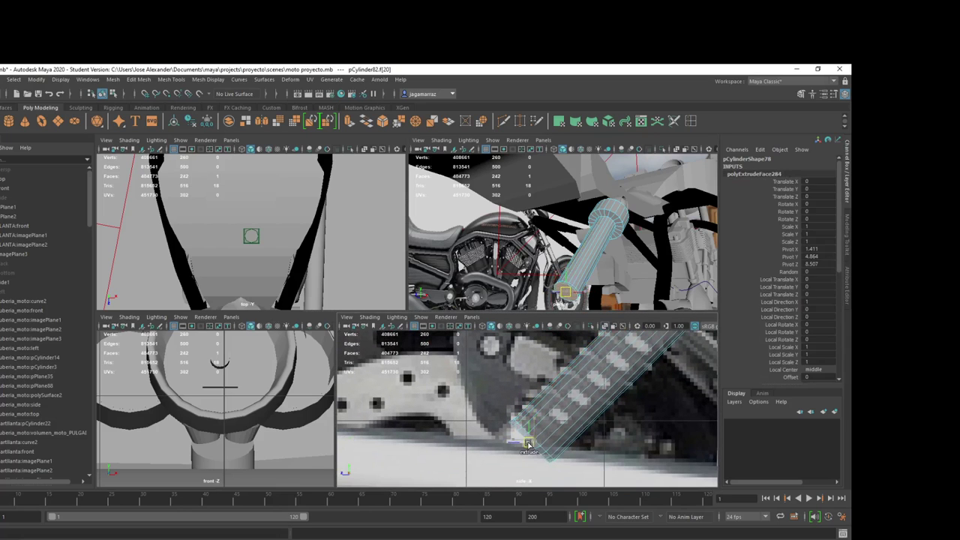
pyautogui.hotkey('ctrl', 'z')
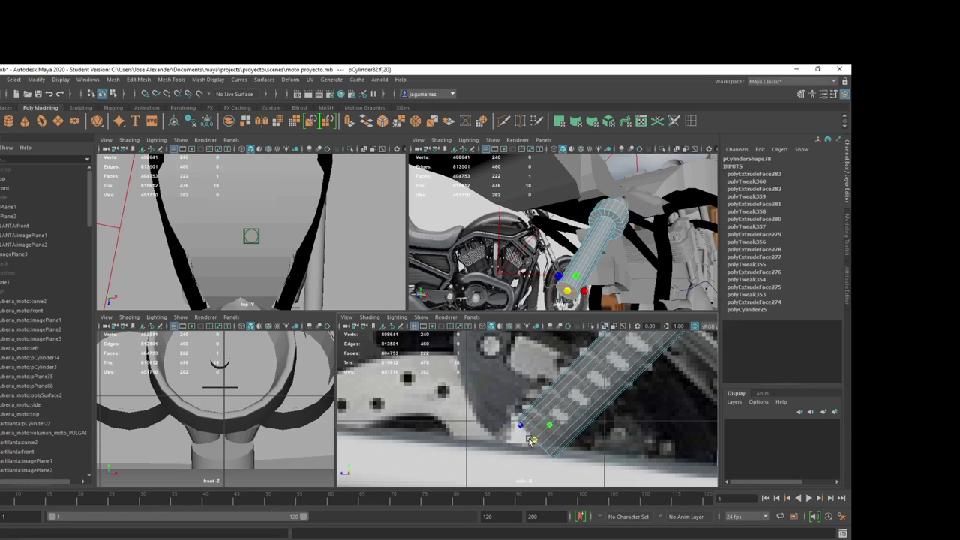
pyautogui.hotkey('ctrl', 'e')
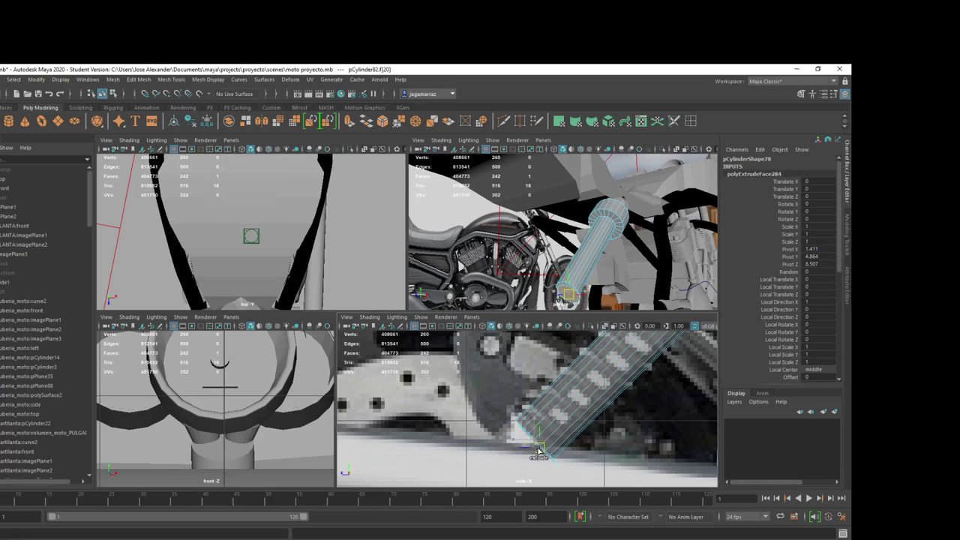
pyautogui.hotkey('ctrl', 'z')
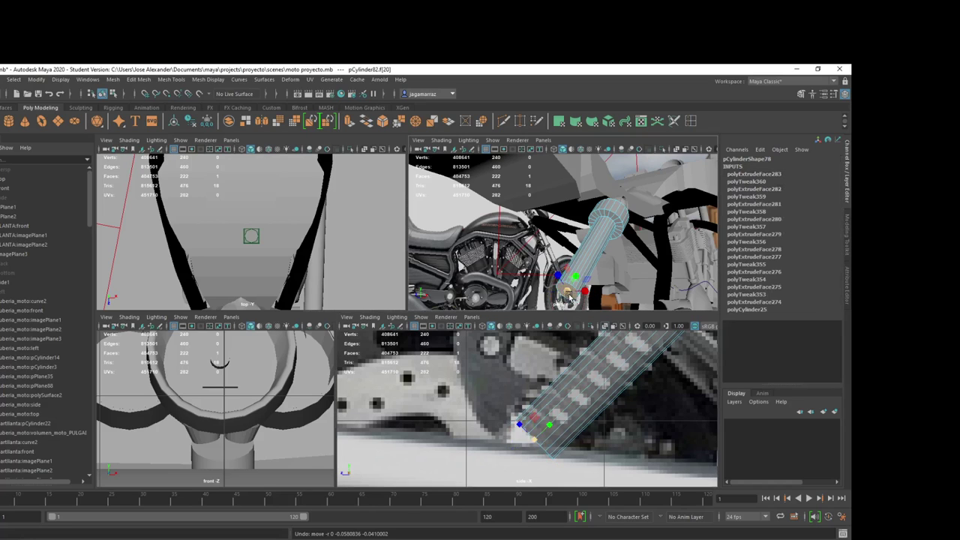
pyautogui.hotkey('ctrl', 'e')
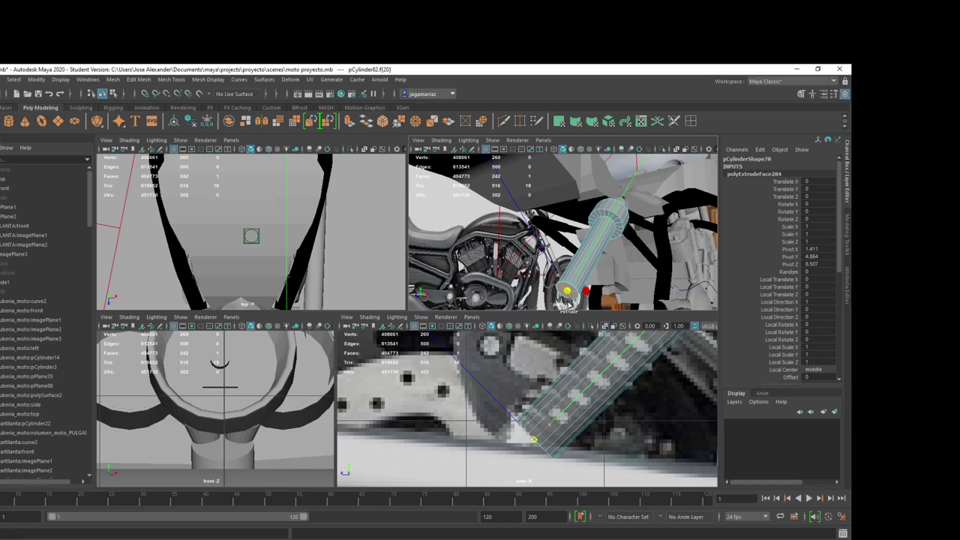
pyautogui.press('t')
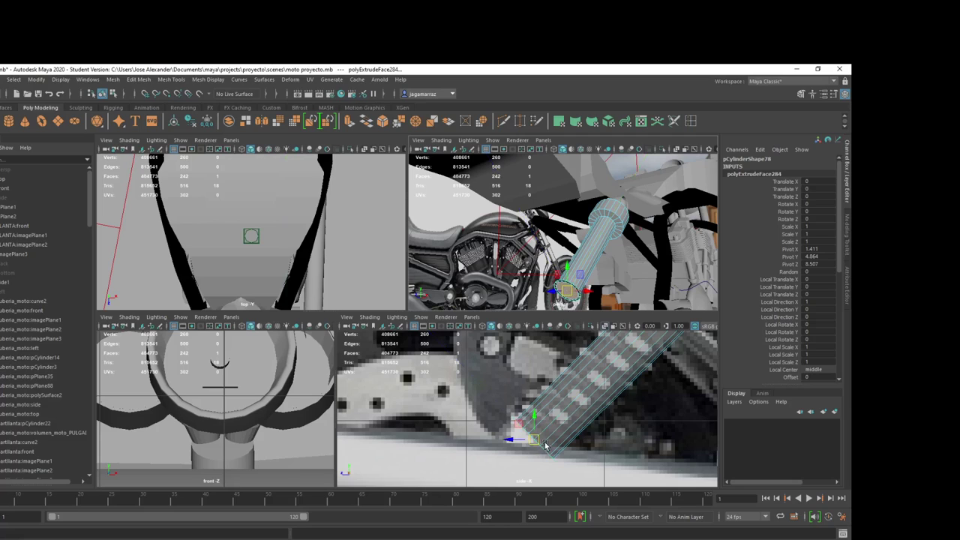
# Step: Add another bottom-face extrusion, undo trial moves and scales, and extrude once more
pyautogui.hotkey('ctrl', 'e')
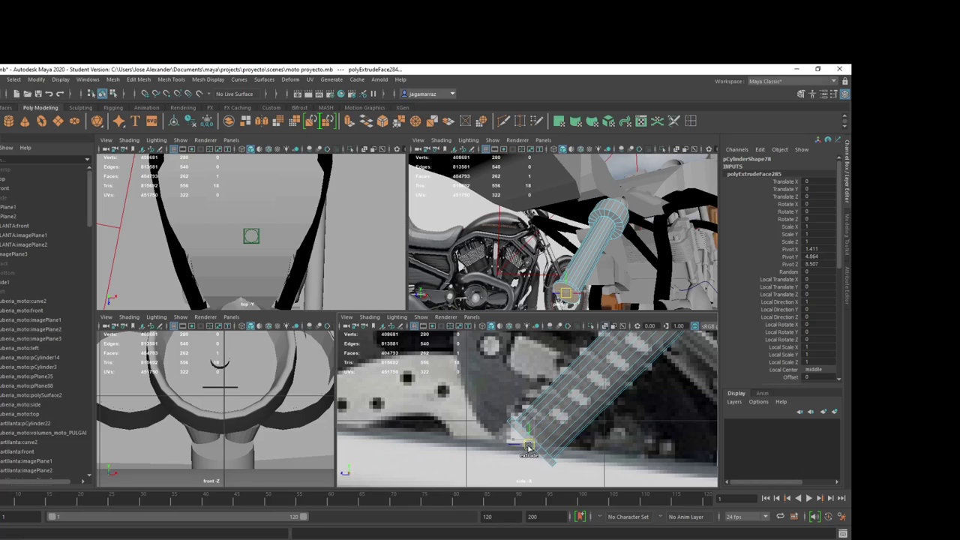
pyautogui.click(528, 448)
pyautogui.keyDown('alt'); pyautogui.moveTo(589, 299); pyautogui.dragTo(602, 273); pyautogui.keyUp('alt')
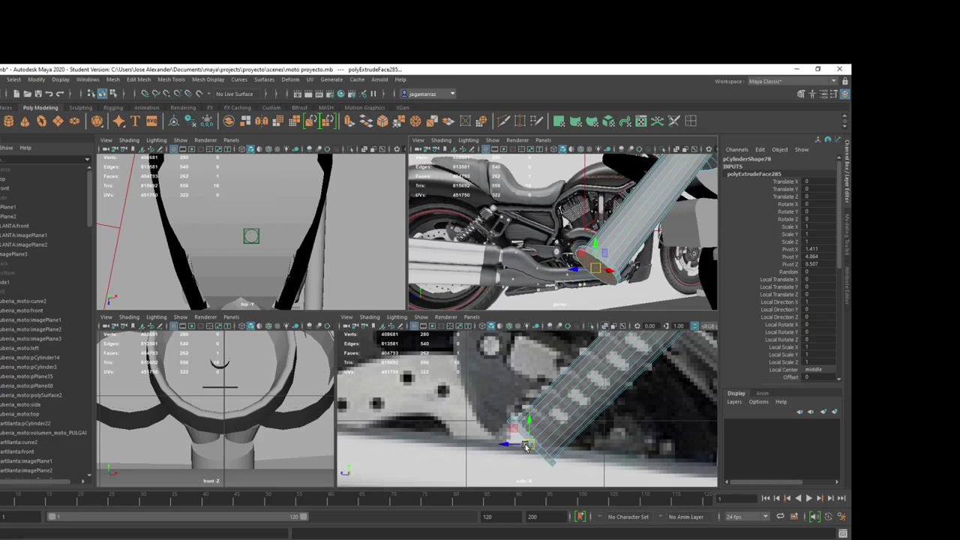
pyautogui.moveTo(526, 448); pyautogui.dragTo(519, 459)
pyautogui.hotkey('ctrl', 'z')
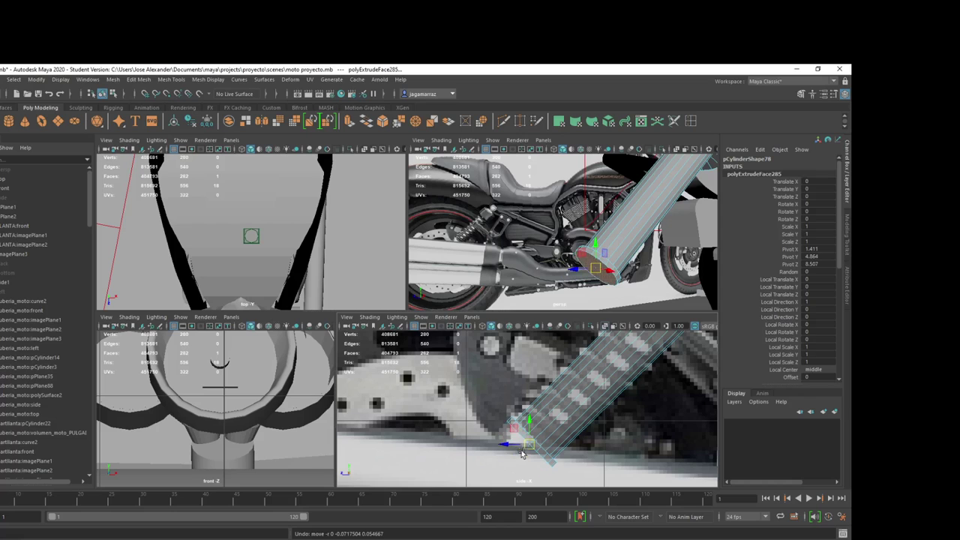
pyautogui.click(523, 454)
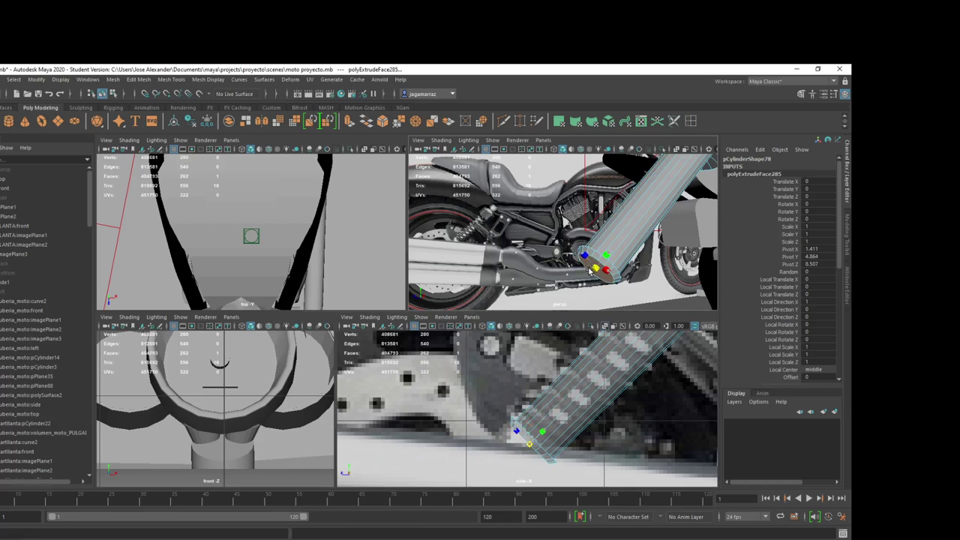
pyautogui.hotkey('ctrl', 'z')
pyautogui.hotkey('ctrl', 'e')
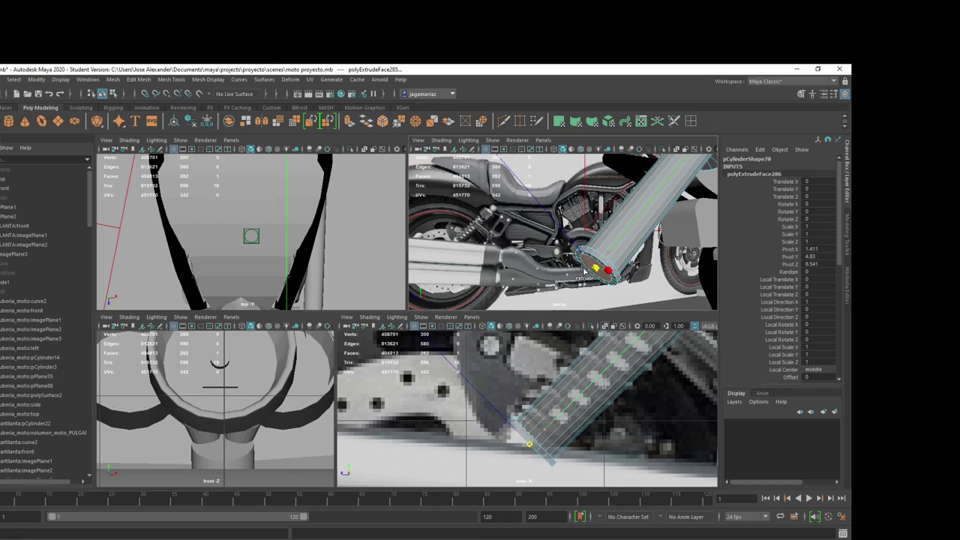
# Step: Extrude the shock cylinder's bottom face again and pull it down toward the exhaust
pyautogui.hotkey('ctrl', 'e')
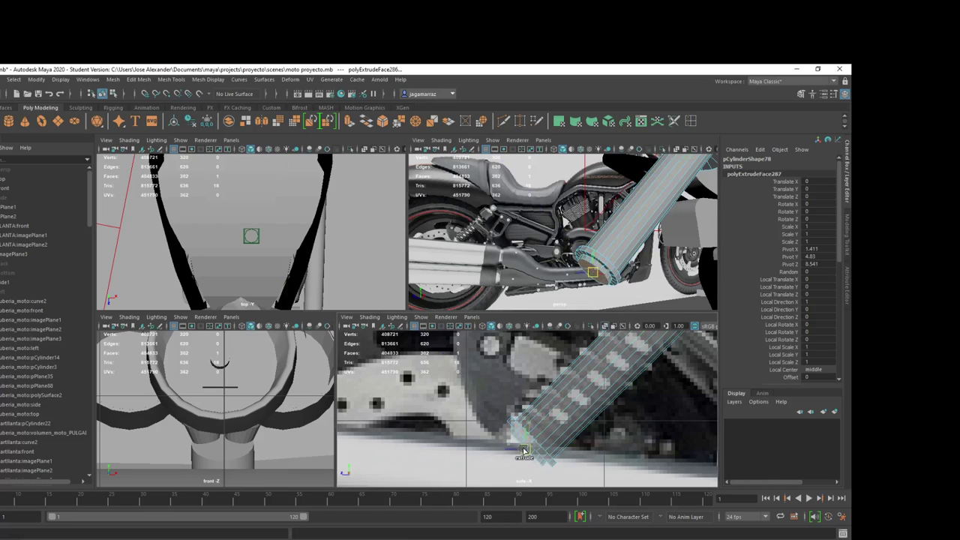
pyautogui.click(521, 451)
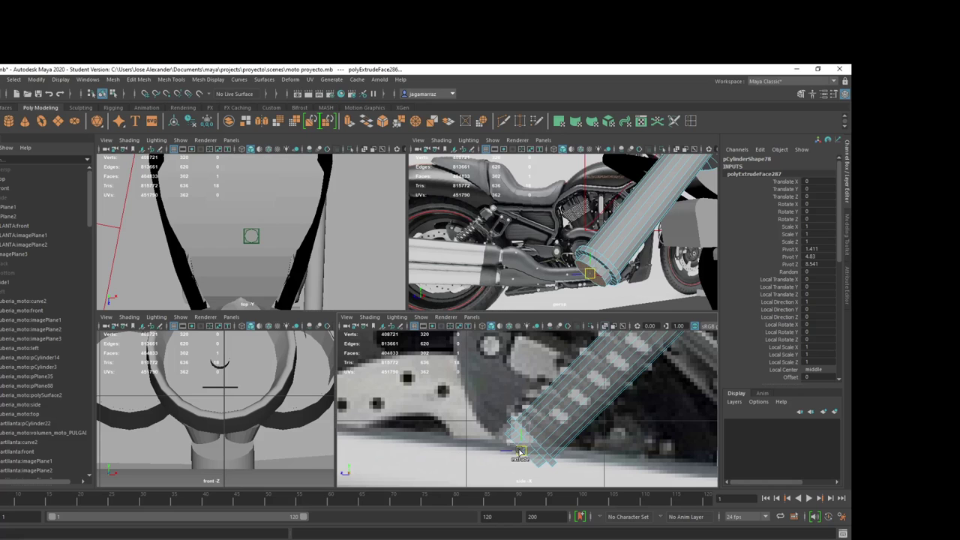
pyautogui.click(520, 452)
pyautogui.click(521, 450)
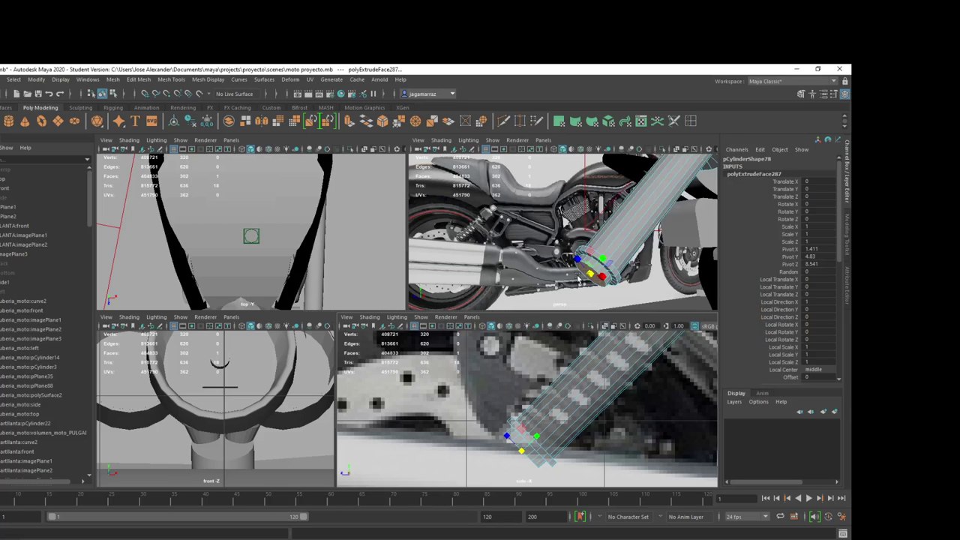
pyautogui.press('w')
pyautogui.scroll(-5, 538, 435)
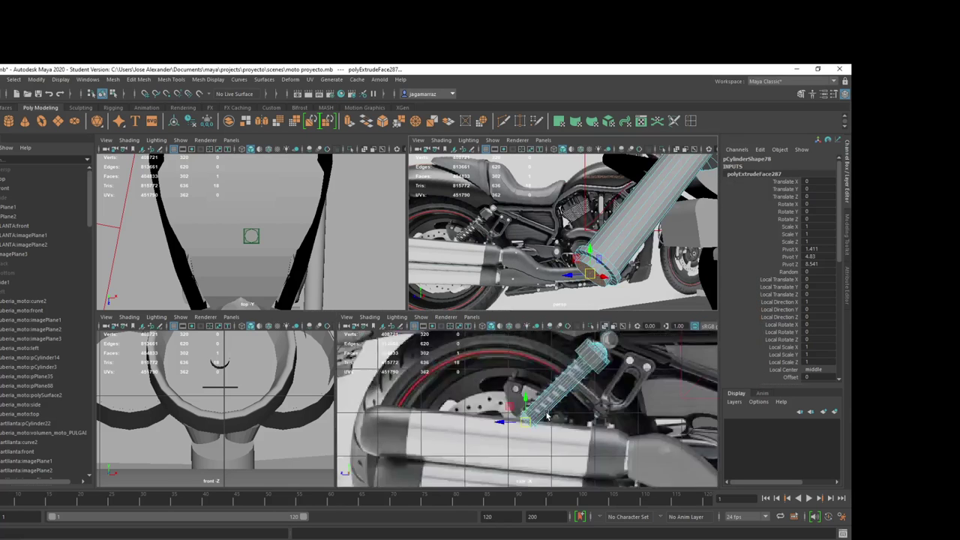
pyautogui.scroll(-3, 532, 432)
pyautogui.keyDown('shift'); pyautogui.moveTo(525, 422); pyautogui.dragTo(507, 438); pyautogui.keyUp('shift')
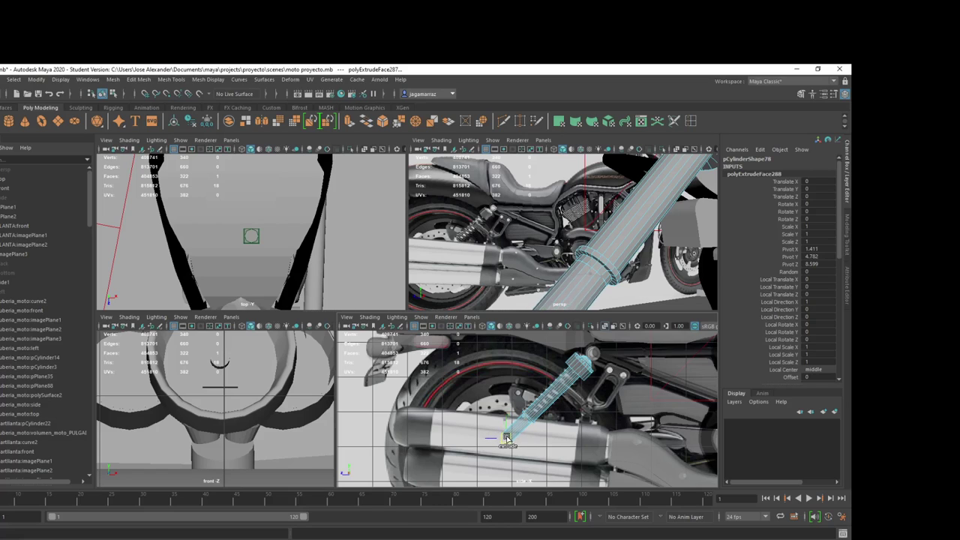
# Step: Compare the tube end with the rear-wheel reference photo and nudge it slightly down-left
pyautogui.scroll(-2, 507, 439)
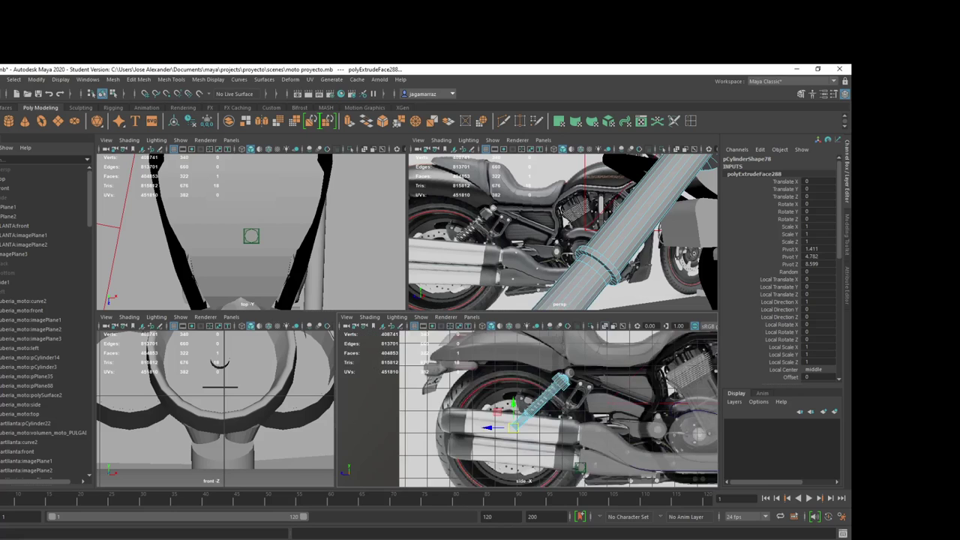
pyautogui.hotkey('alt', 'Tab')
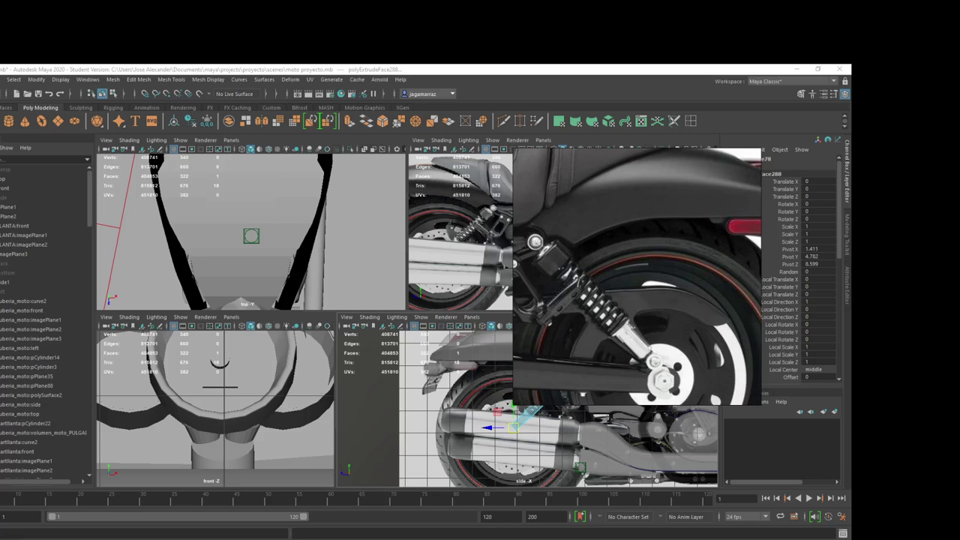
pyautogui.hotkey('alt', 'Tab')
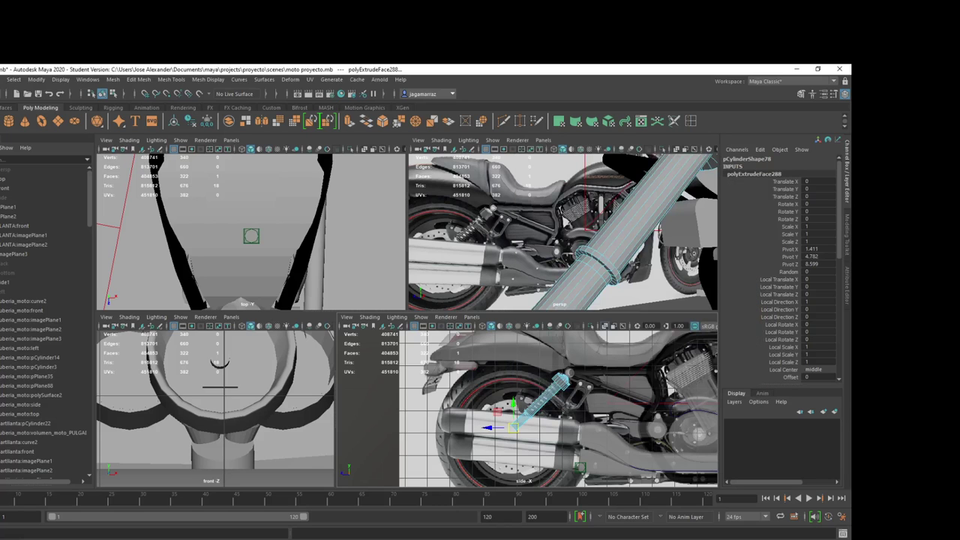
pyautogui.scroll(2, 546, 455)
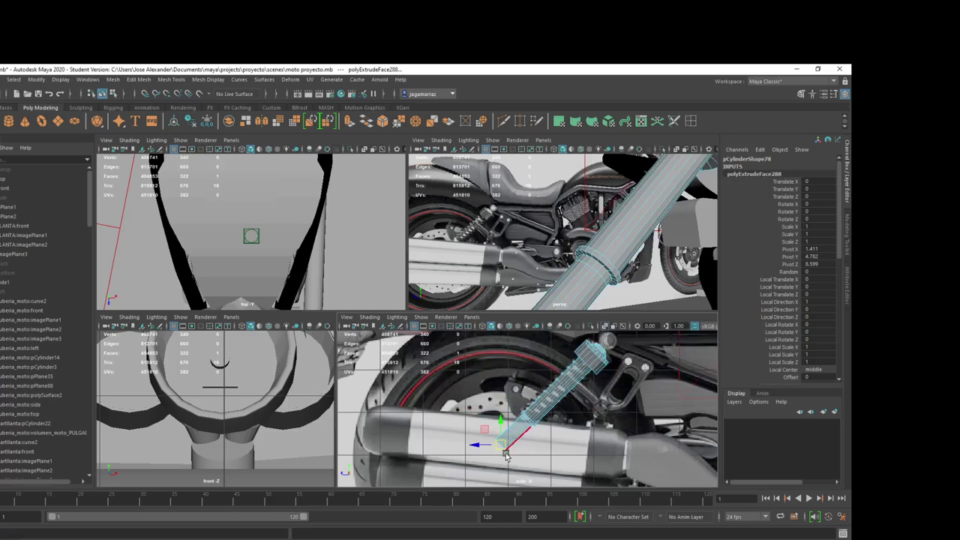
pyautogui.moveTo(499, 450); pyautogui.dragTo(494, 453)
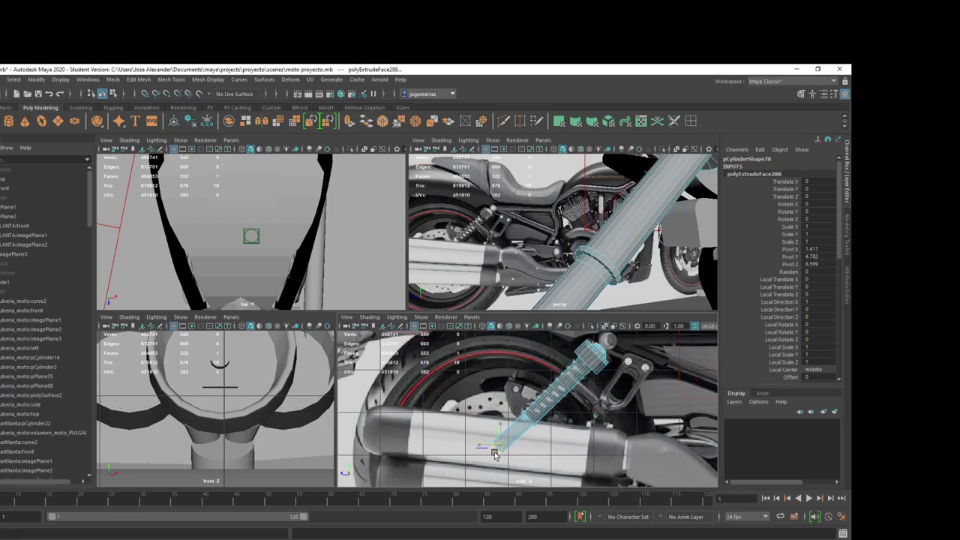
pyautogui.scroll(-5, 510, 435)
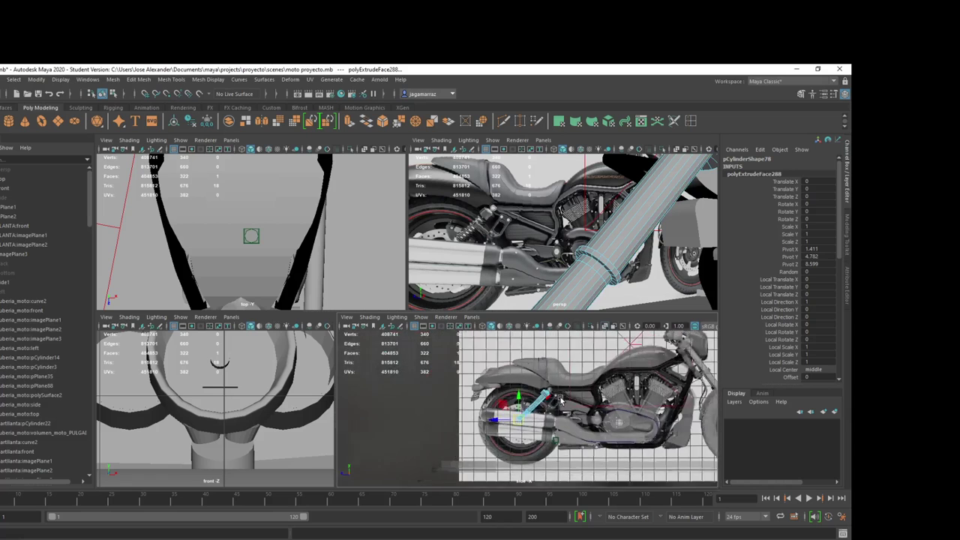
pyautogui.scroll(5, 566, 403)
pyautogui.scroll(2, 566, 403)
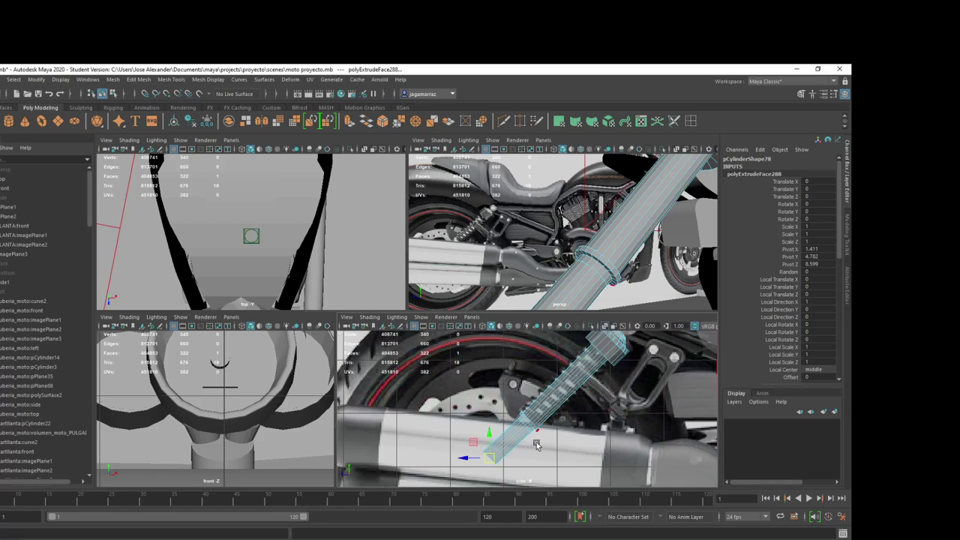
pyautogui.hotkey('alt', 'Tab')
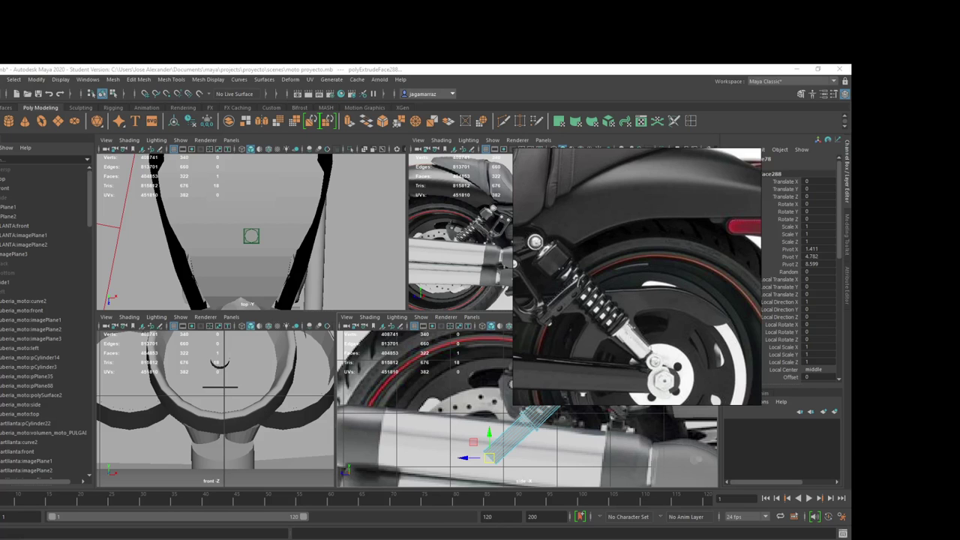
pyautogui.hotkey('alt', 'Tab')
# Step: Extrude the pipe-end face and tilt it, undoing an enlarged-disc attempt
pyautogui.keyDown('alt'); pyautogui.moveTo(561, 257); pyautogui.dragTo(543, 287); pyautogui.keyUp('alt')
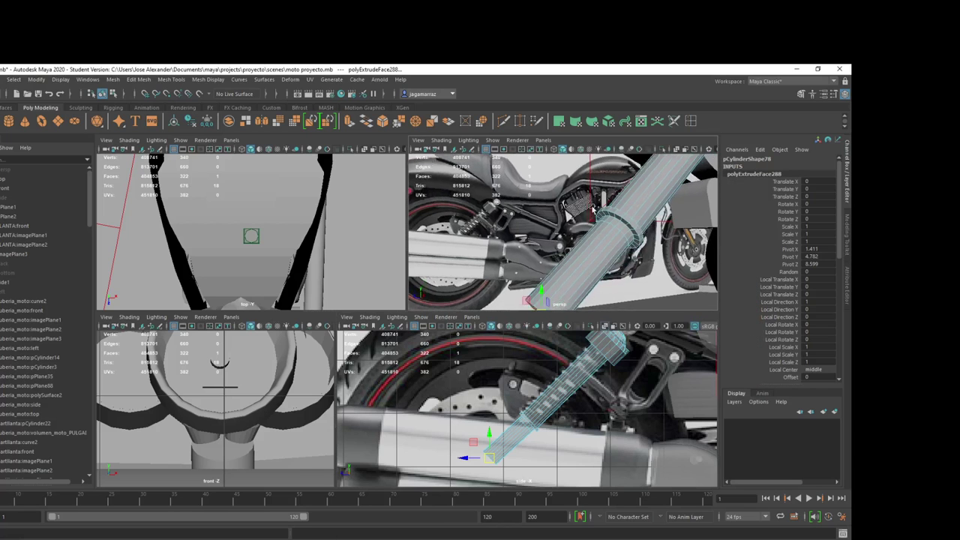
pyautogui.press('e')
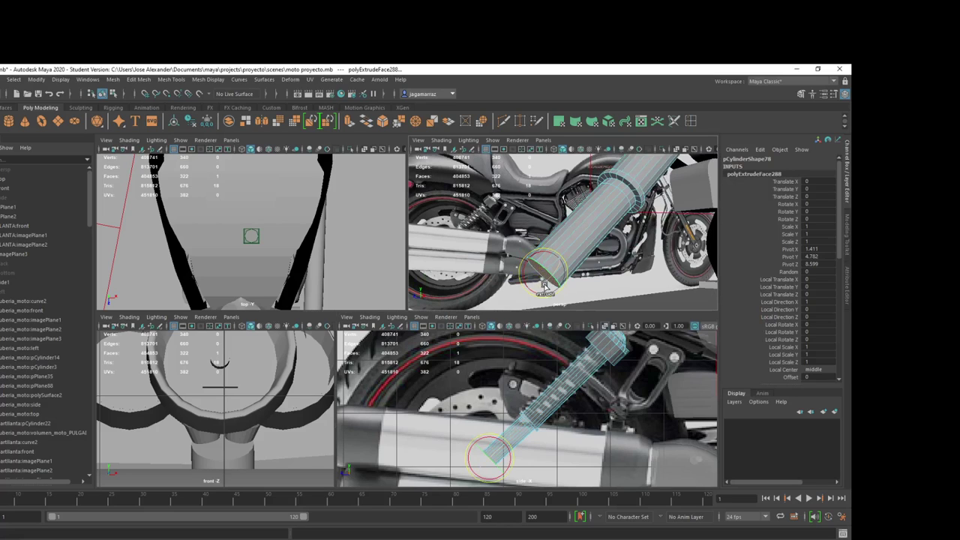
pyautogui.hotkey('ctrl', 'e')
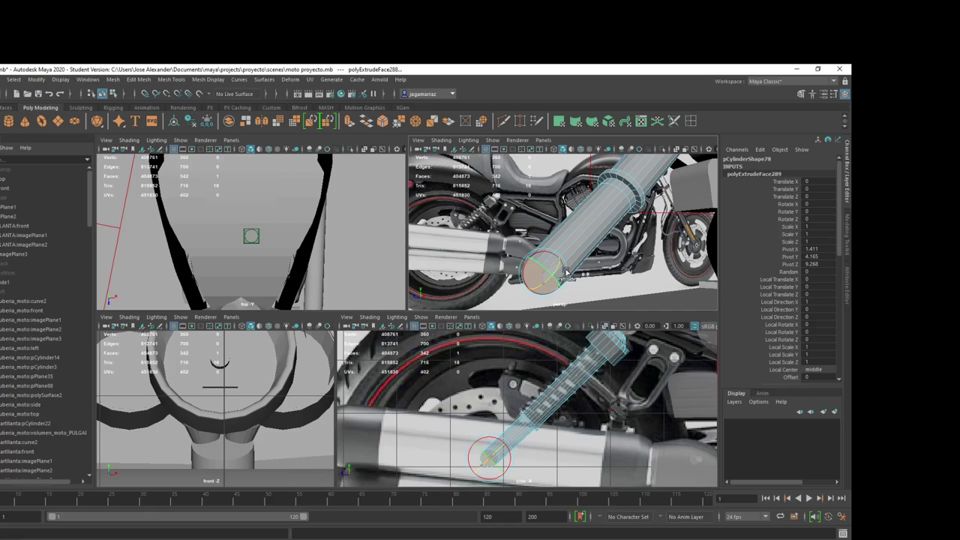
pyautogui.moveTo(566, 272); pyautogui.dragTo(571, 280)
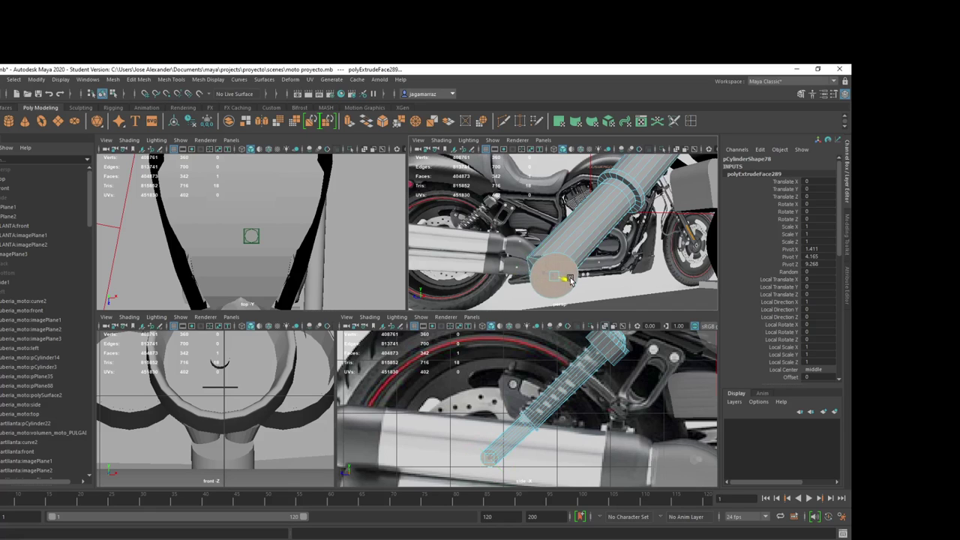
pyautogui.hotkey('ctrl', 'z')
pyautogui.hotkey('ctrl', 'z')
pyautogui.hotkey('ctrl', 'z')
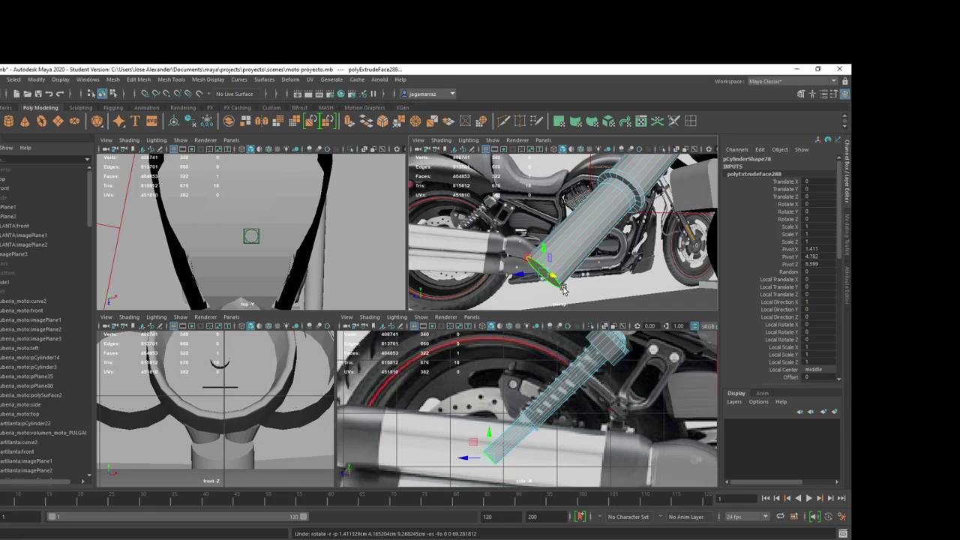
pyautogui.press('e')
pyautogui.moveTo(551, 280)
pyautogui.mouseDown()
pyautogui.moveTo(569, 272)
pyautogui.moveTo(649, 277)
pyautogui.mouseUp()
# Step: Pull the tilted pipe end outward into a new extruded section (polyExtrudeFace289)
pyautogui.press('w')
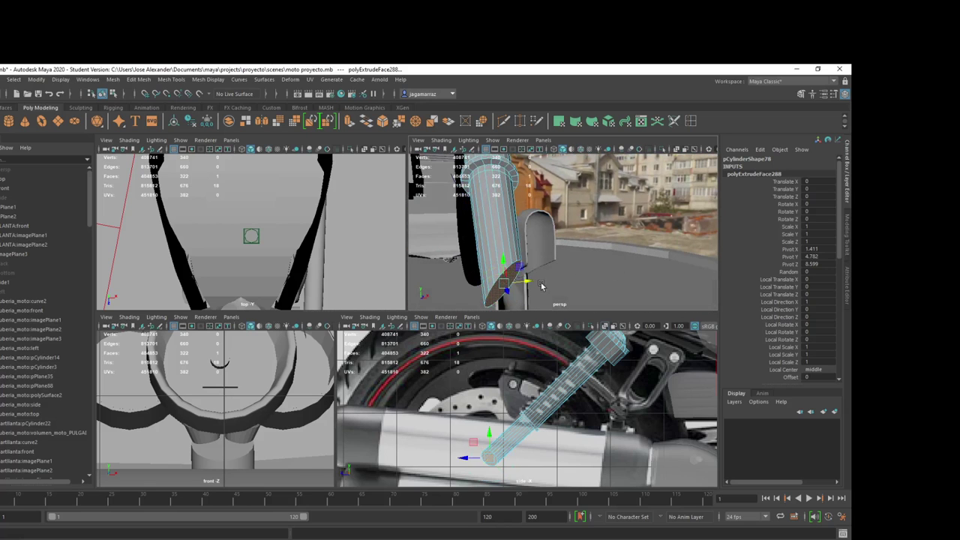
pyautogui.keyDown('shift'); pyautogui.moveTo(527, 285); pyautogui.dragTo(551, 282); pyautogui.keyUp('shift')
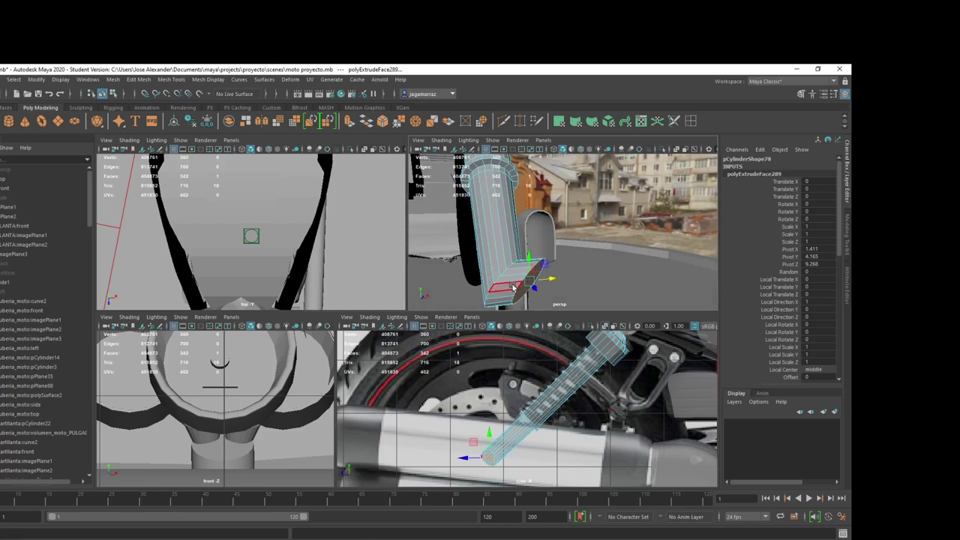
pyautogui.hotkey('ctrl', 'z')
pyautogui.press('e')
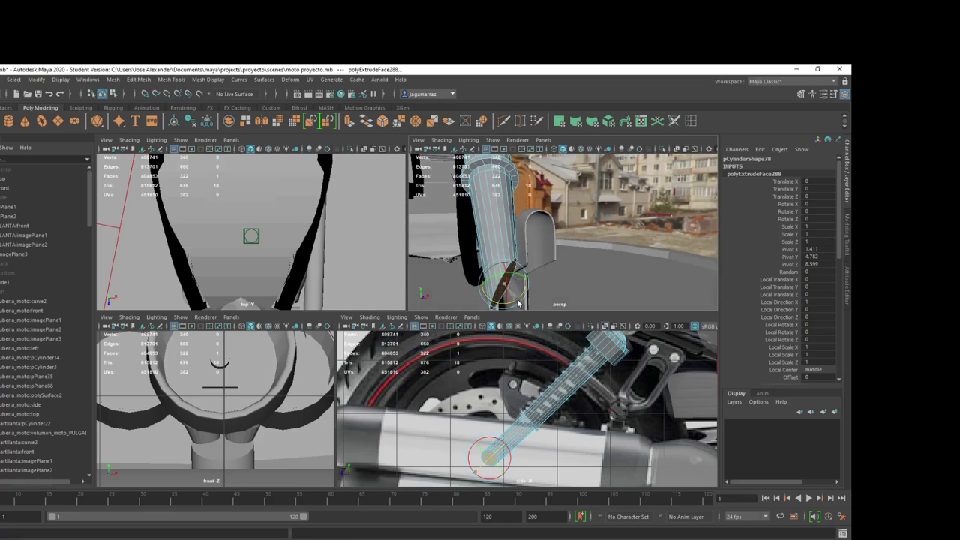
pyautogui.press('w')
pyautogui.moveTo(525, 291)
pyautogui.keyDown('shift'); pyautogui.mouseDown()
pyautogui.moveTo(543, 281)
pyautogui.moveTo(540, 258)
pyautogui.moveTo(523, 260)
pyautogui.mouseUp(); pyautogui.keyUp('shift')
pyautogui.moveTo(524, 260); pyautogui.dragTo(524, 260, button='right')
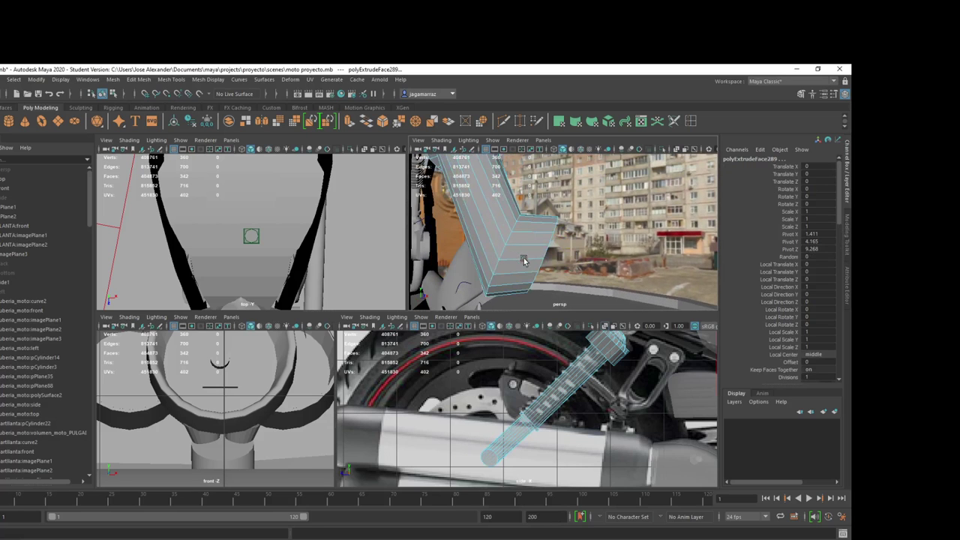
# Step: Round the corner edge at the pipe-end bend with a 3-segment bevel (polyBevel58)
pyautogui.click(498, 273)
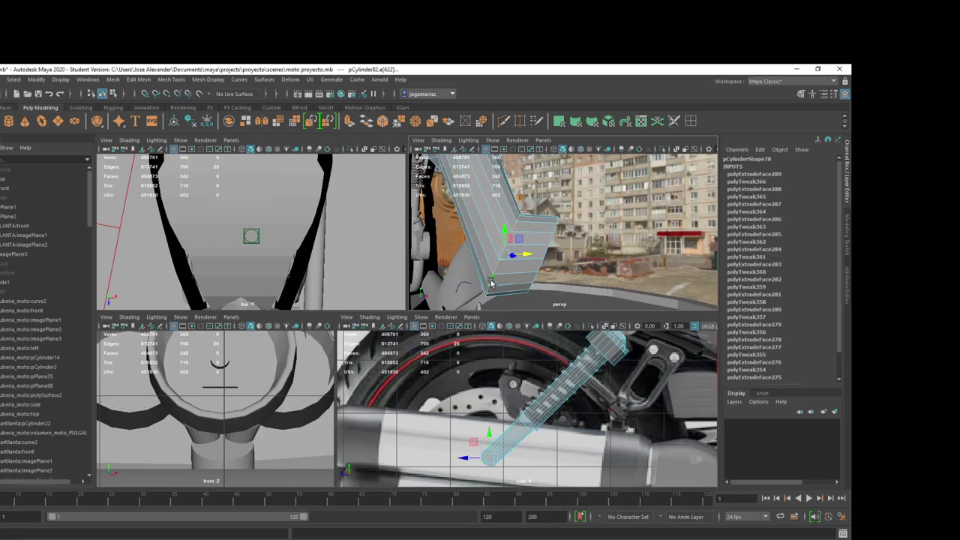
pyautogui.moveTo(491, 282)
pyautogui.keyDown('alt'); pyautogui.mouseDown()
pyautogui.moveTo(529, 225)
pyautogui.moveTo(519, 247)
pyautogui.mouseUp(); pyautogui.keyUp('alt')
pyautogui.click(523, 233)
pyautogui.click(526, 238)
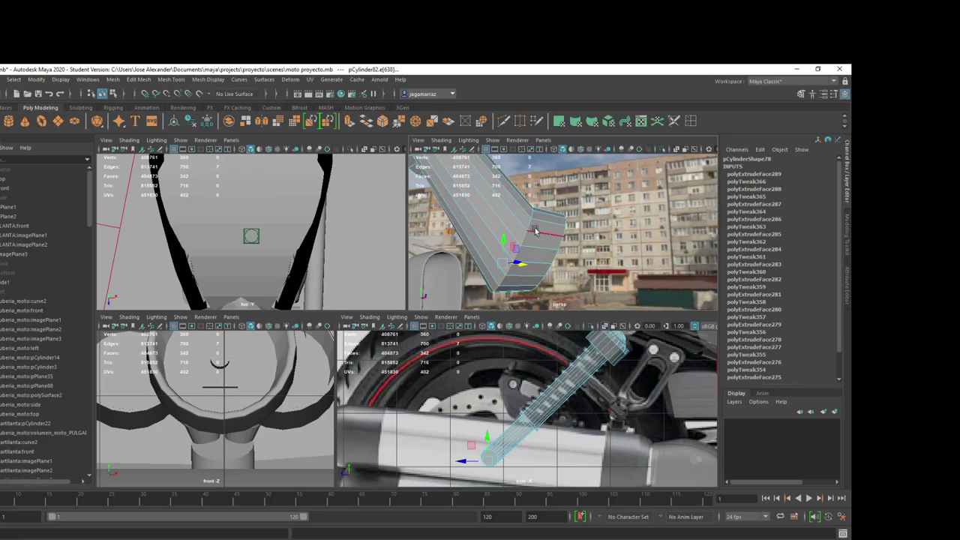
pyautogui.click(844, 93)
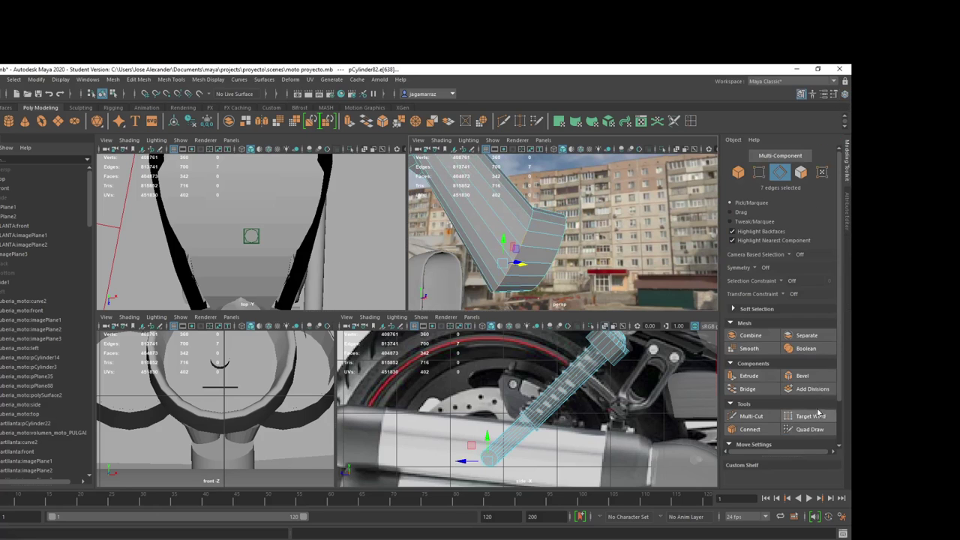
pyautogui.click(804, 375)
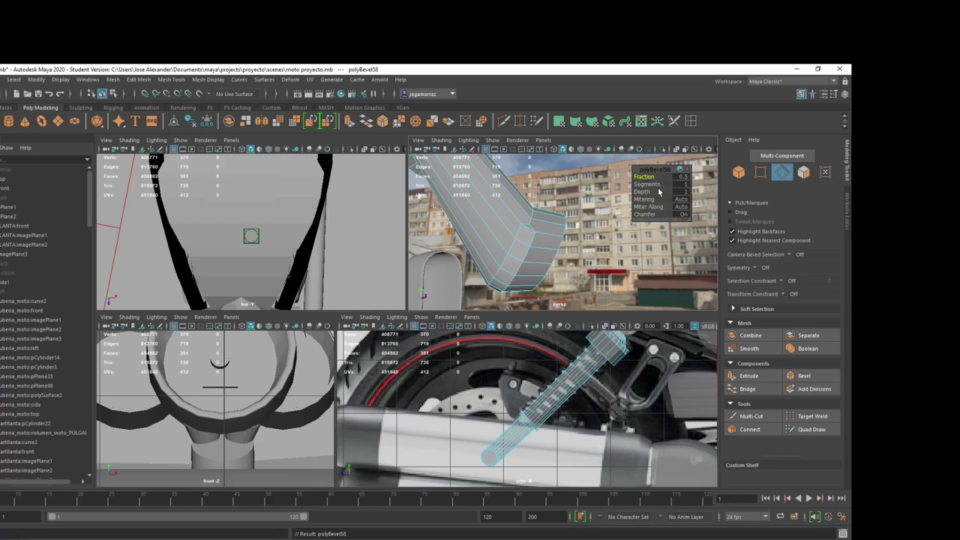
pyautogui.moveTo(653, 185)
pyautogui.mouseDown()
pyautogui.moveTo(669, 184)
pyautogui.moveTo(646, 183)
pyautogui.mouseUp()
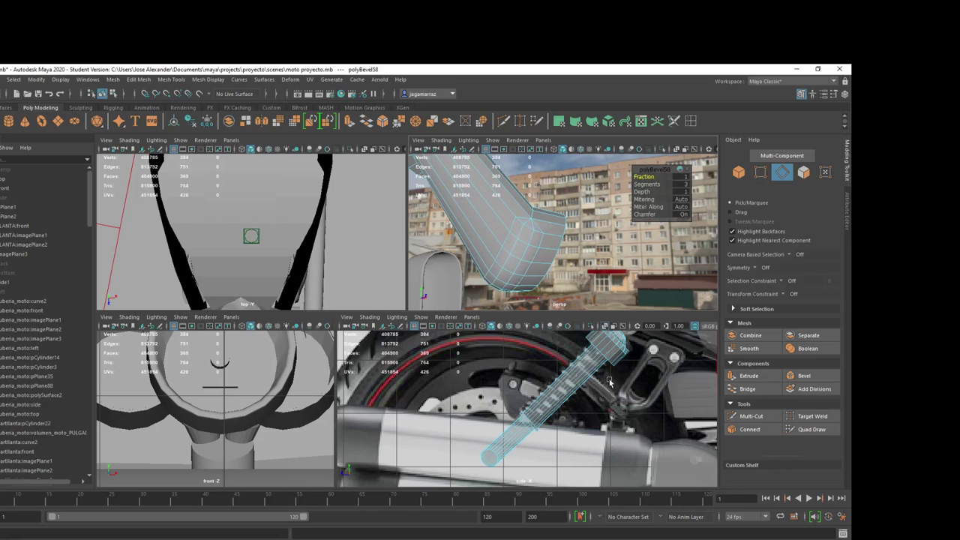
pyautogui.press('w')
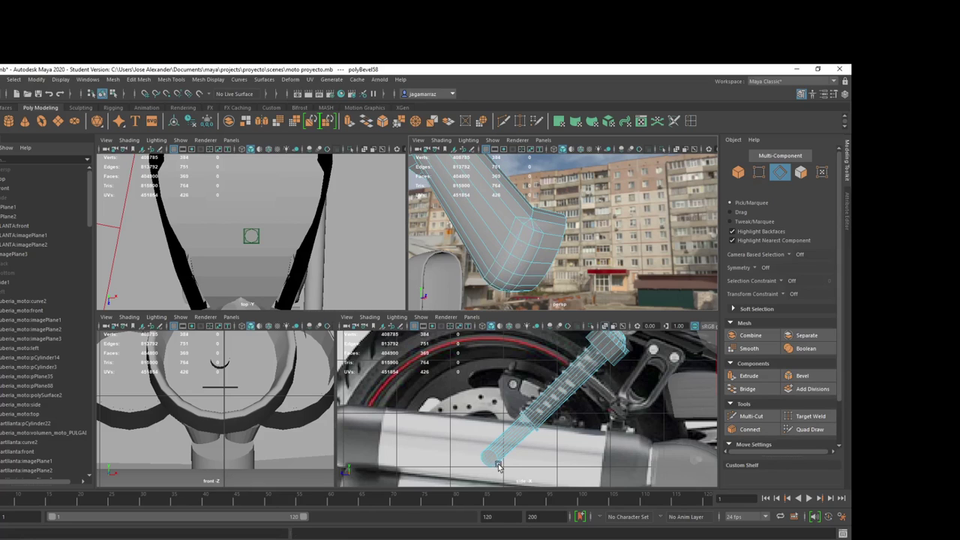
pyautogui.moveTo(498, 465); pyautogui.dragTo(498, 302, button='right')
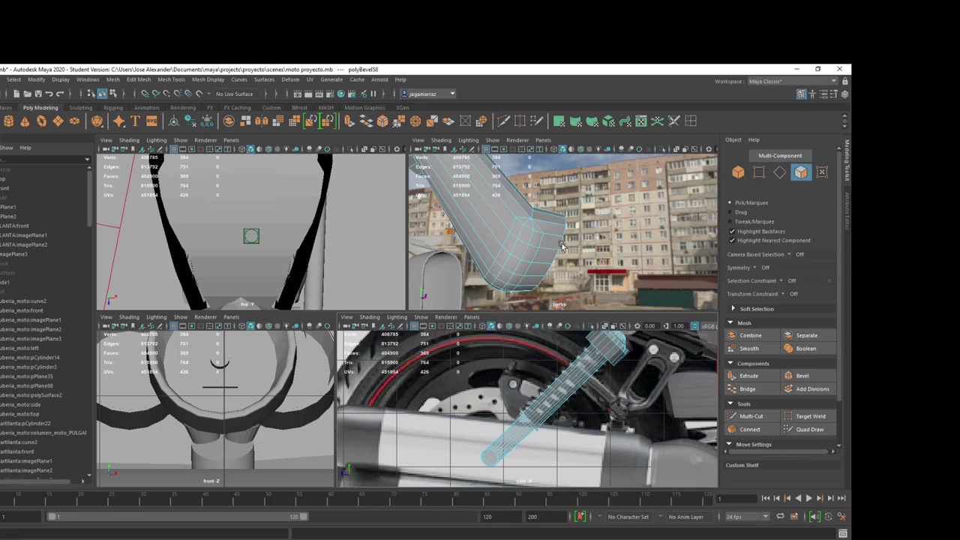
pyautogui.keyDown('alt'); pyautogui.moveTo(563, 247); pyautogui.dragTo(540, 247); pyautogui.keyUp('alt')
# Step: Try rotating and scaling the selected end face of the shock tube
pyautogui.click(529, 247)
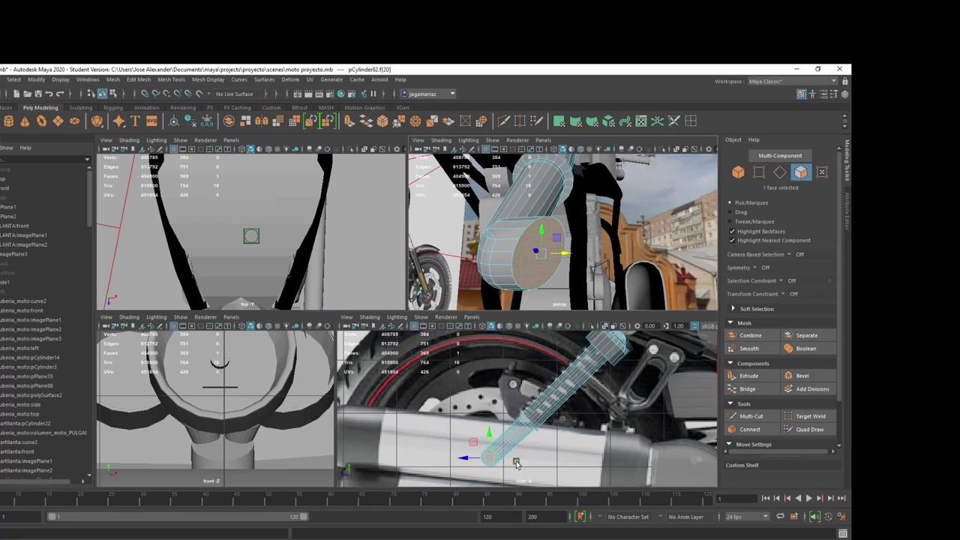
pyautogui.scroll(2, 516, 464)
pyautogui.scroll(3, 517, 464)
pyautogui.press('e')
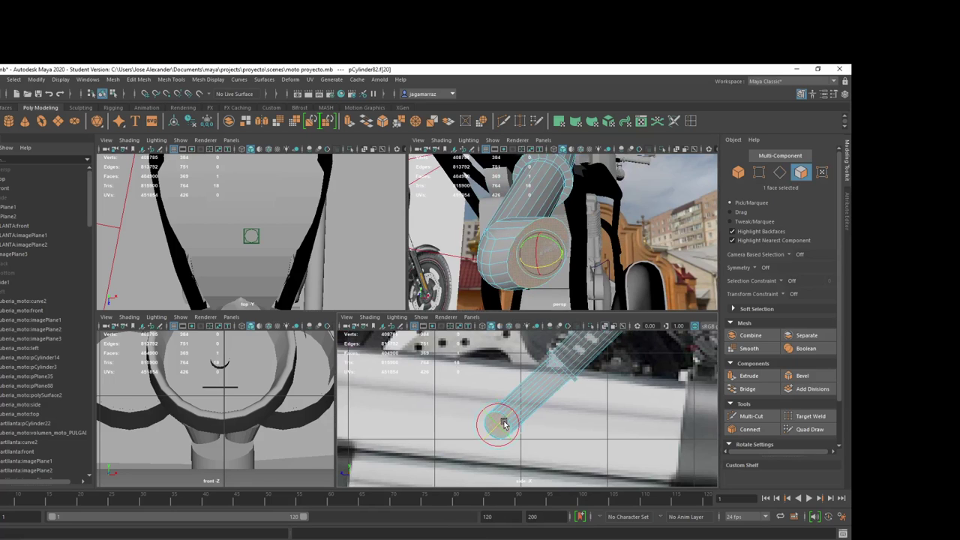
pyautogui.moveTo(571, 247)
pyautogui.keyDown('alt'); pyautogui.mouseDown()
pyautogui.moveTo(601, 272)
pyautogui.moveTo(578, 270)
pyautogui.mouseUp(); pyautogui.keyUp('alt')
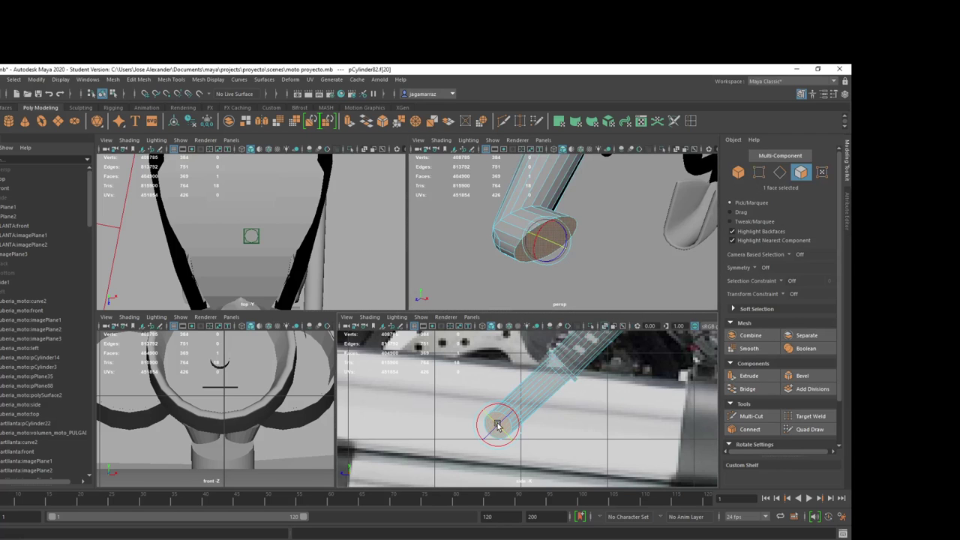
pyautogui.press('r')
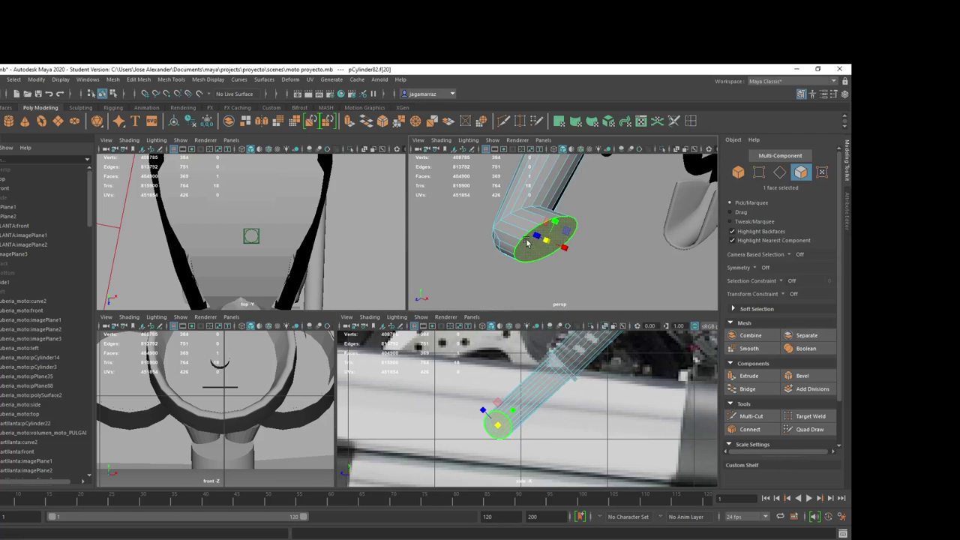
pyautogui.keyDown('alt'); pyautogui.moveTo(527, 242); pyautogui.dragTo(537, 250); pyautogui.keyUp('alt')
# Step: Bevel an end edge, then undo back to the flat end at polyExtrudeFace288
pyautogui.moveTo(536, 250); pyautogui.dragTo(533, 225, button='right')
pyautogui.click(515, 279)
pyautogui.hotkey('ctrl', 'b')
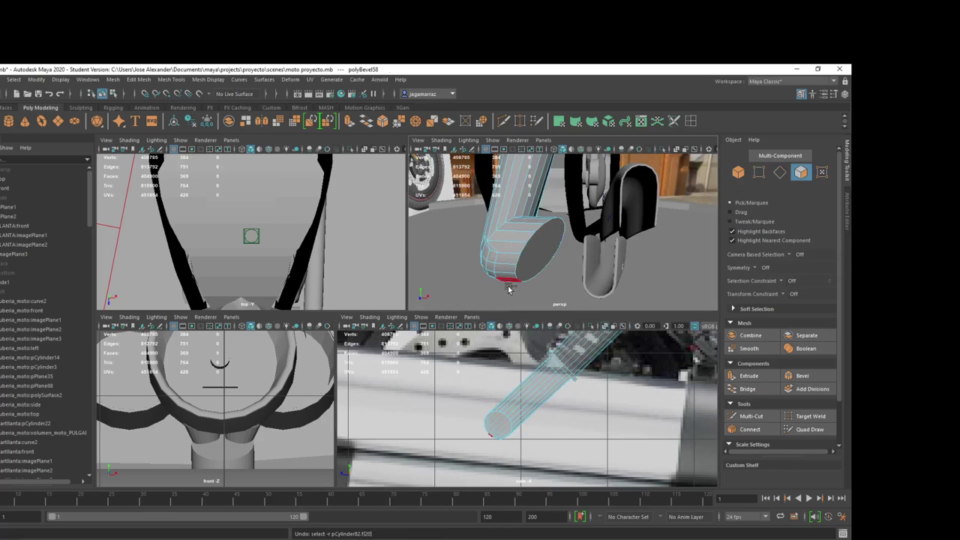
pyautogui.keyDown('shift'); pyautogui.click(509, 289); pyautogui.keyUp('shift')
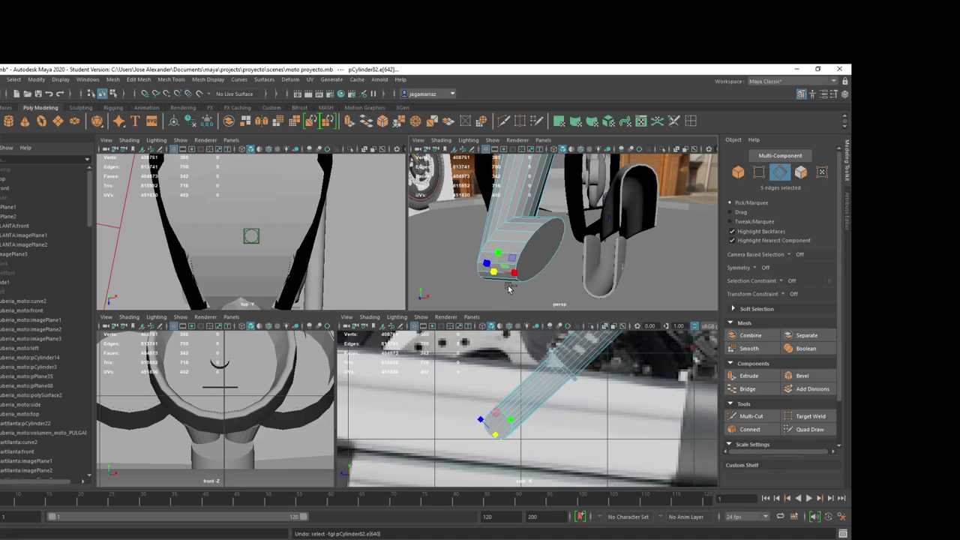
pyautogui.hotkey('ctrl', 'z')
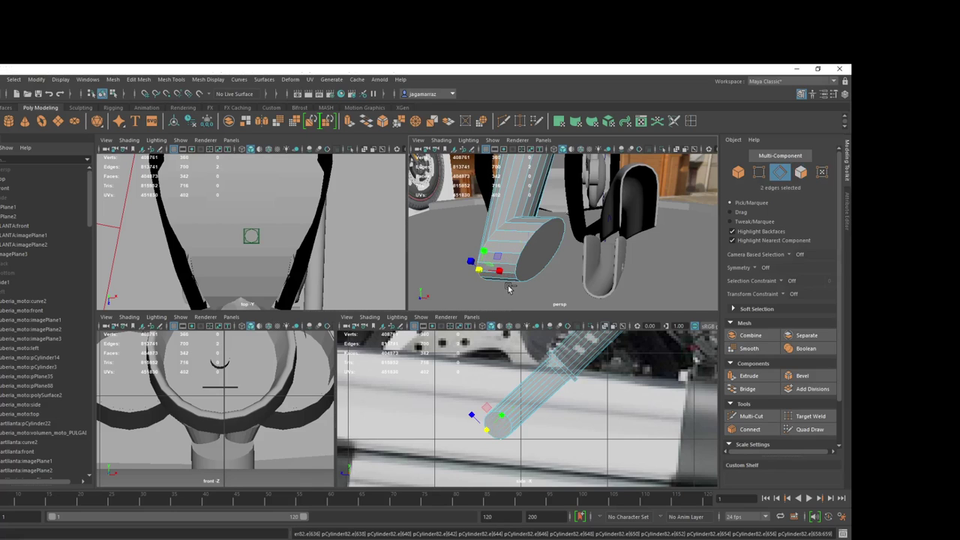
pyautogui.hotkey('ctrl', 'z')
pyautogui.hotkey('ctrl', 'z')
pyautogui.hotkey('ctrl', 'z')
pyautogui.hotkey('ctrl', 'z')
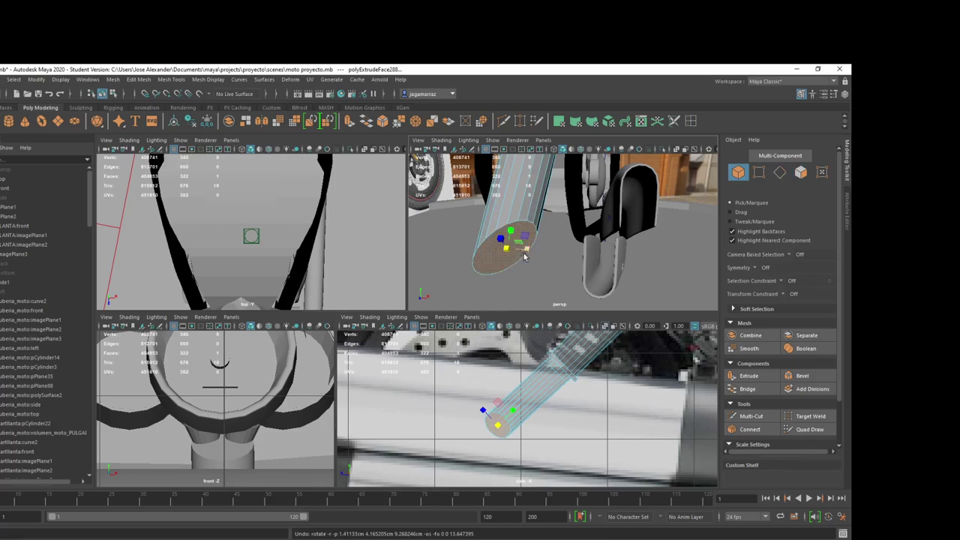
pyautogui.hotkey('ctrl', 'z')
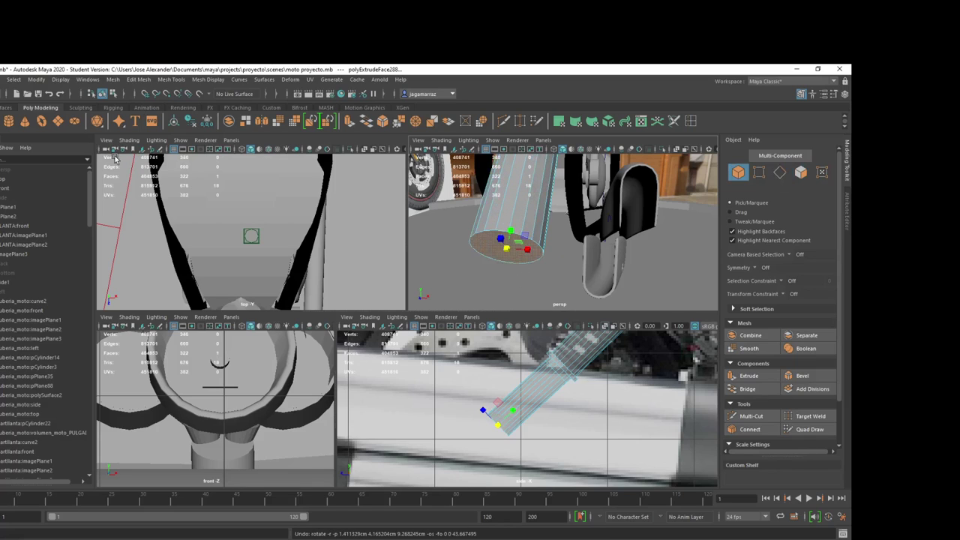
pyautogui.press('w')
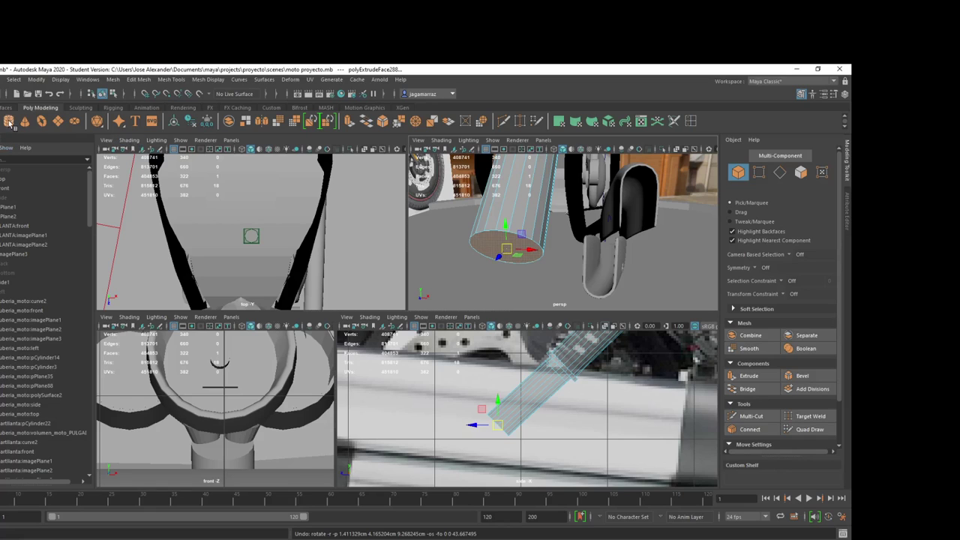
# Step: Move the new cylinder to the shock absorber's lower end and rotate it roughly 90°
pyautogui.hotkey('ctrl', 'z')
pyautogui.scroll(-5, 628, 441)
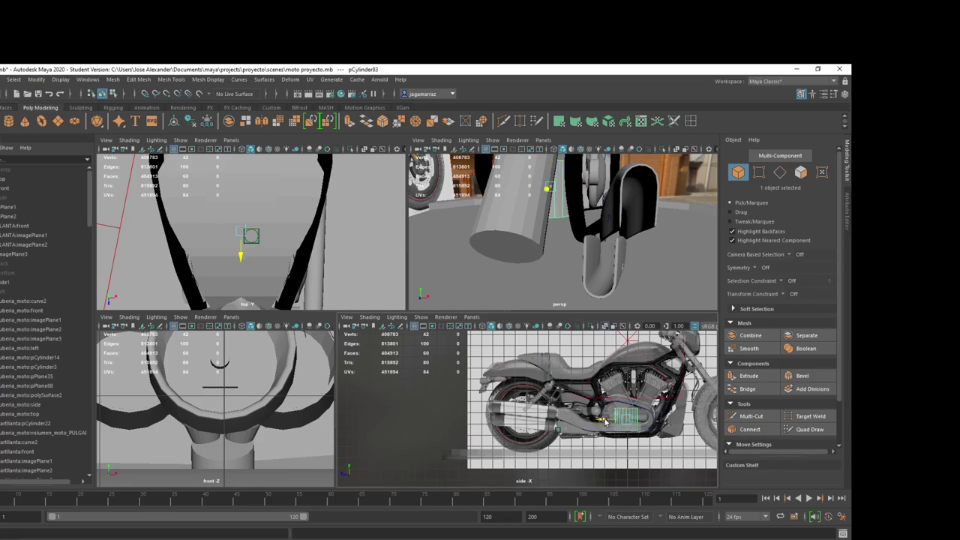
pyautogui.moveTo(628, 441); pyautogui.dragTo(502, 420)
pyautogui.scroll(3, 503, 419)
pyautogui.scroll(2, 525, 397)
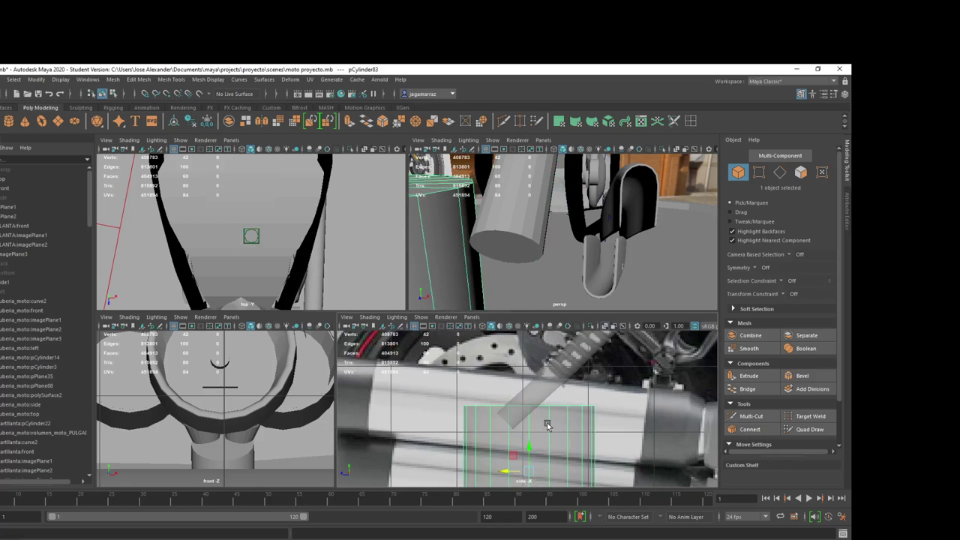
pyautogui.scroll(2, 544, 377)
pyautogui.press('e')
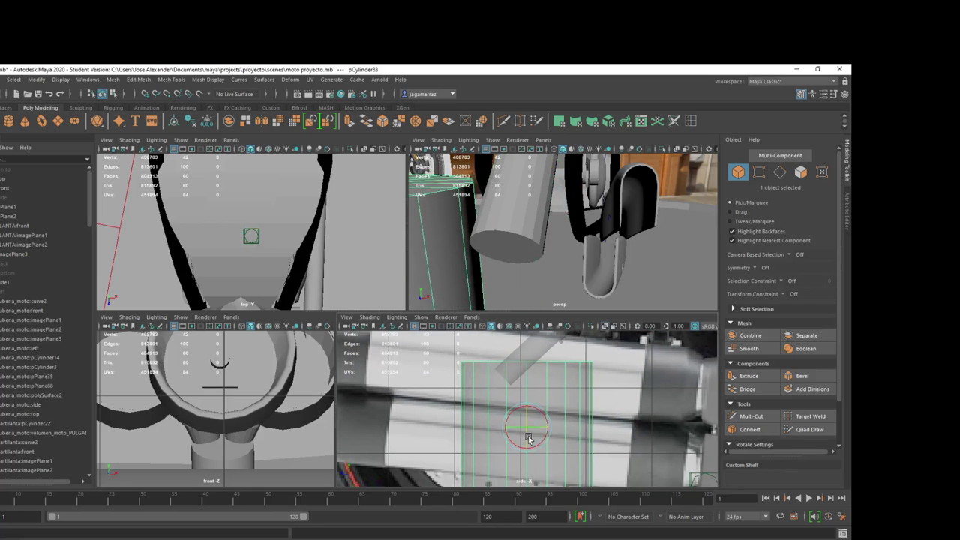
pyautogui.moveTo(527, 427); pyautogui.dragTo(586, 356)
# Step: Set Rotate Z to 90 and select polyCylinder26's Subdivisions Caps field
pyautogui.click(845, 96)
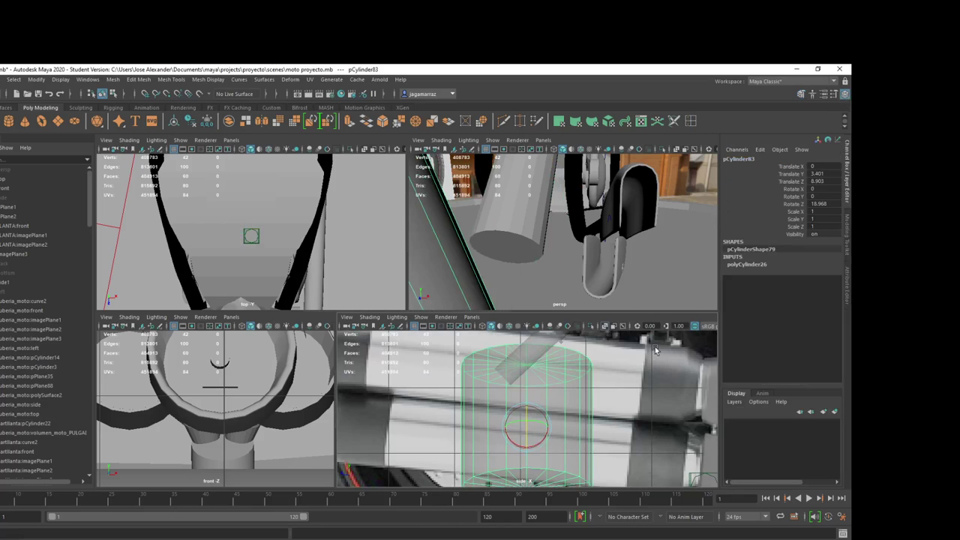
pyautogui.moveTo(528, 430)
pyautogui.mouseDown()
pyautogui.moveTo(528, 415)
pyautogui.moveTo(508, 456)
pyautogui.moveTo(544, 396)
pyautogui.mouseUp()
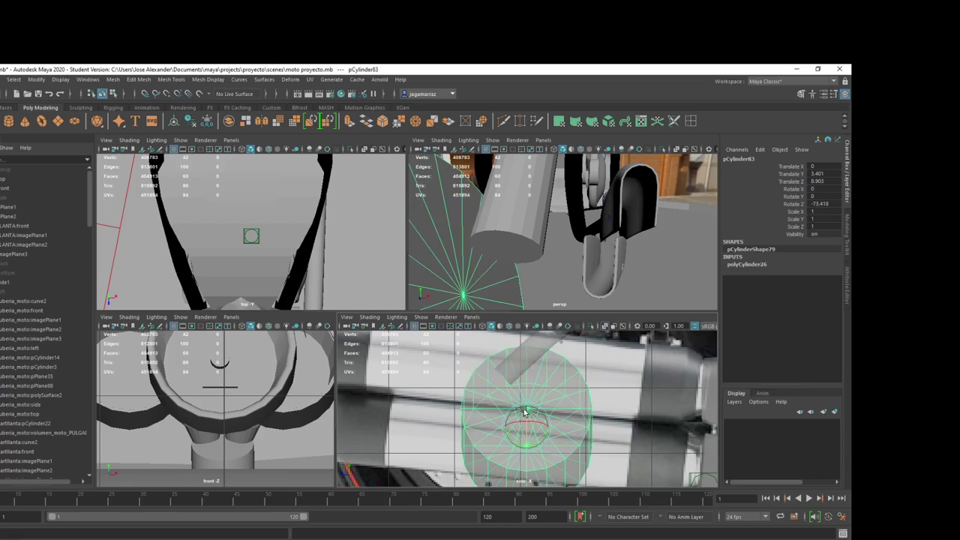
pyautogui.moveTo(555, 296)
pyautogui.keyDown('alt'); pyautogui.mouseDown()
pyautogui.moveTo(550, 261)
pyautogui.moveTo(522, 258)
pyautogui.moveTo(533, 238)
pyautogui.moveTo(556, 249)
pyautogui.mouseUp(); pyautogui.keyUp('alt')
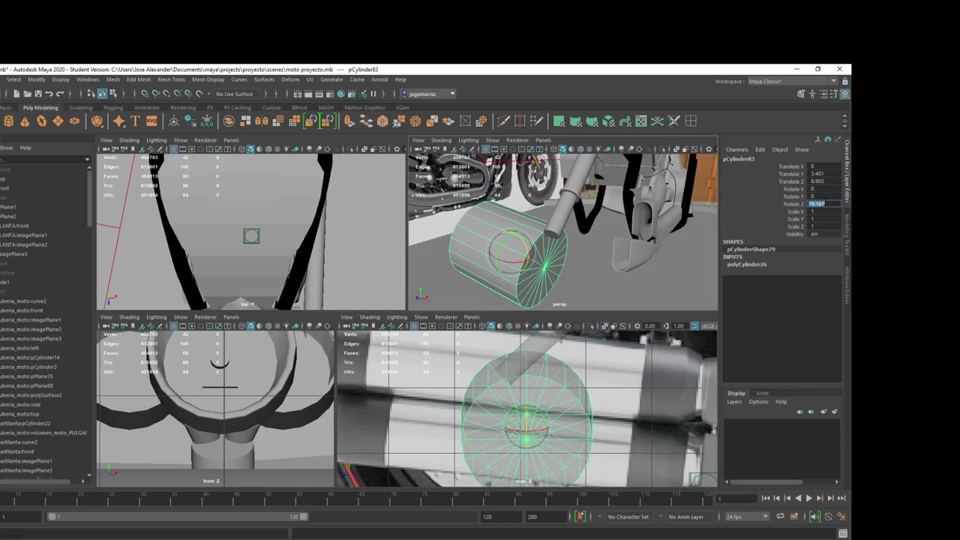
pyautogui.write('90')
pyautogui.press('Return')
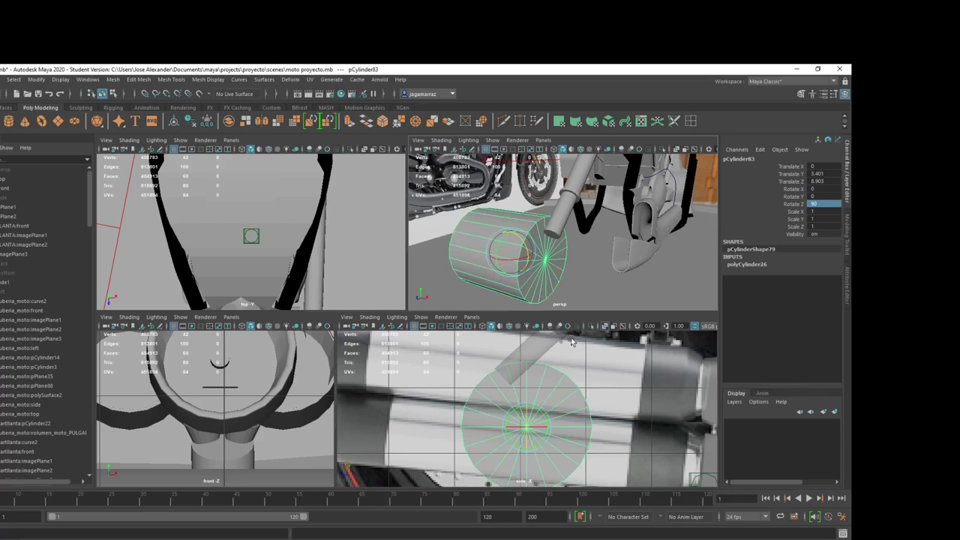
pyautogui.click(766, 263)
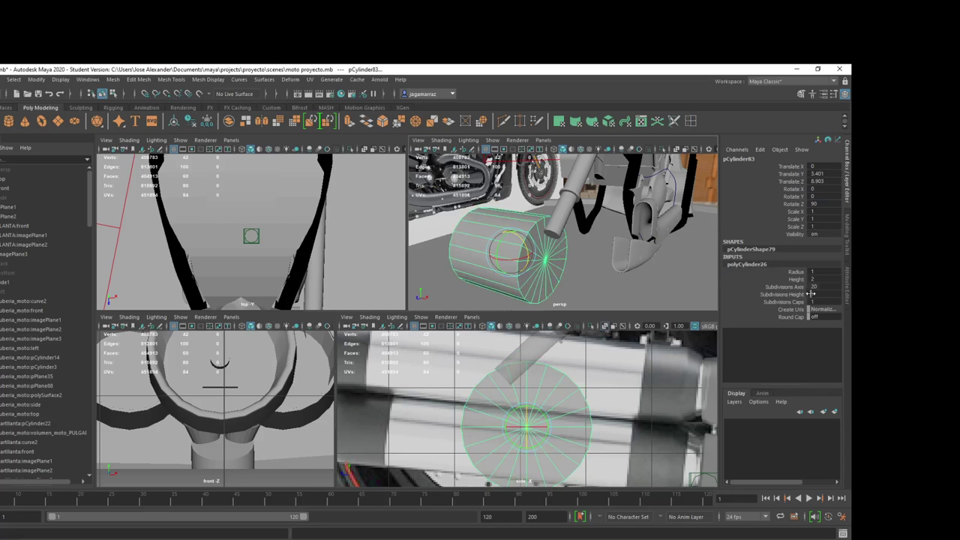
pyautogui.click(816, 301)
# Step: Set Subdivisions Caps to 0, then rewind the YouTube video to about 3:30 and like it
pyautogui.write('0')
pyautogui.press('Return')
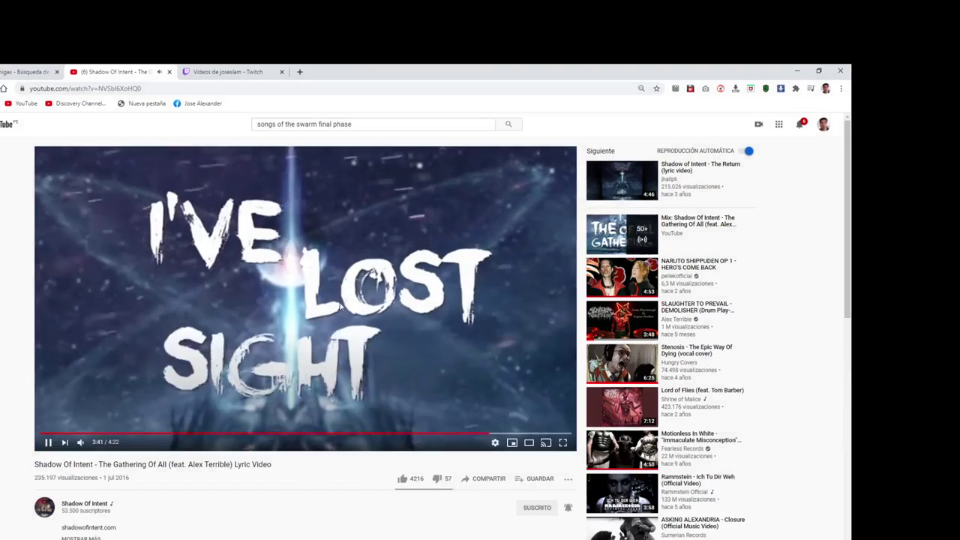
pyautogui.click(466, 435)
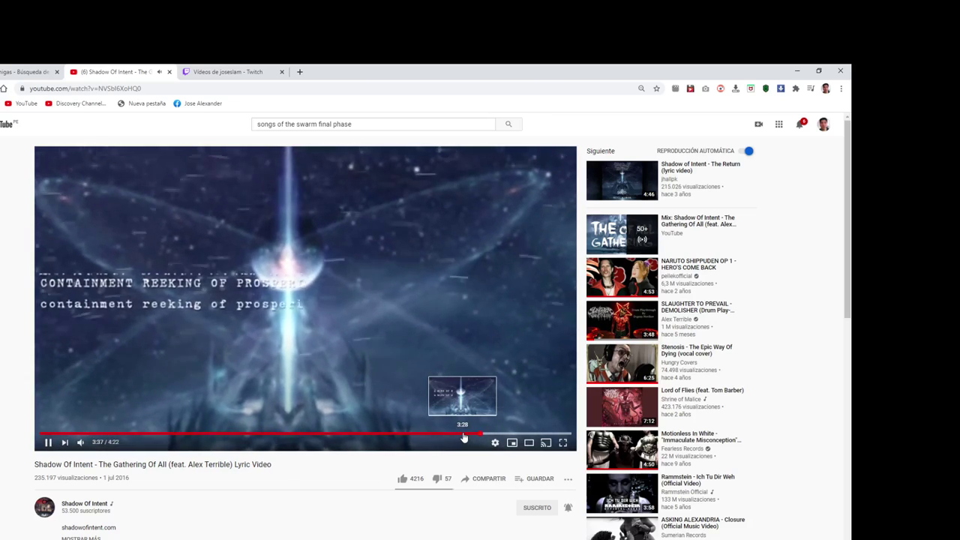
pyautogui.click(403, 479)
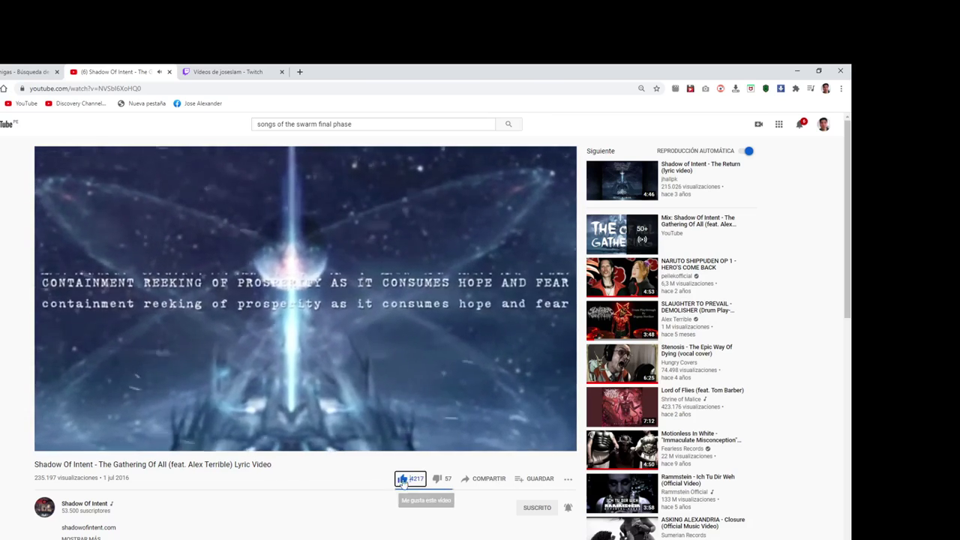
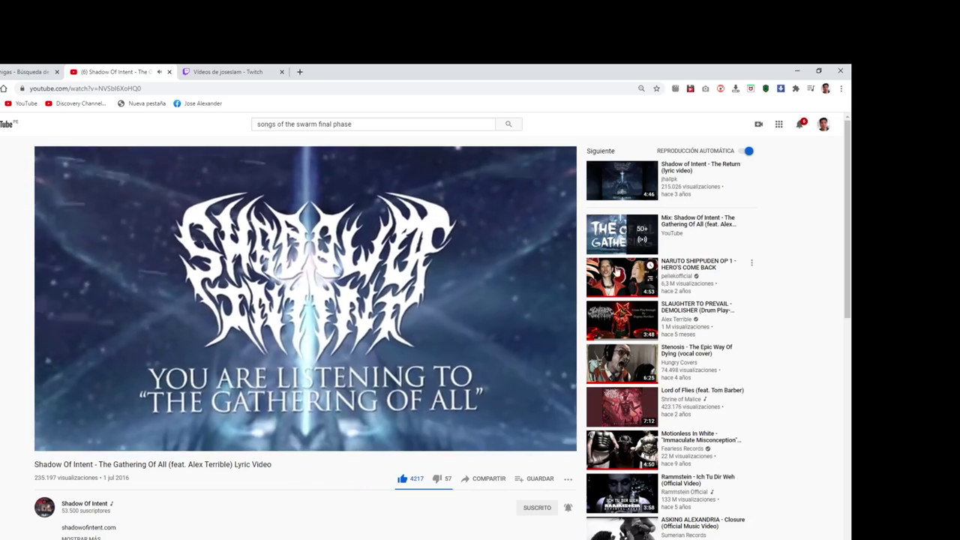
# Step: From the YouTube home page, play the Slipknot Duality cover video and skip ahead to 0:39
pyautogui.click(6, 125)
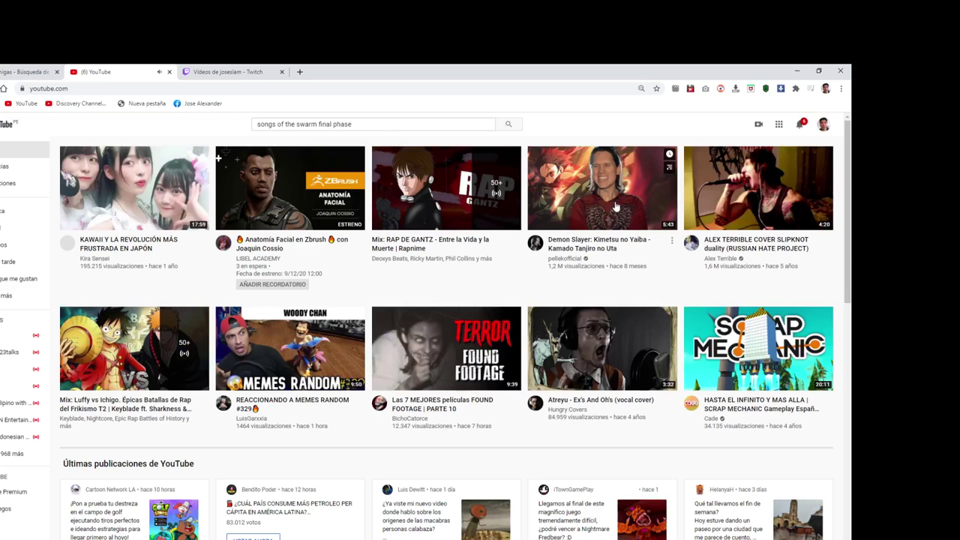
pyautogui.click(712, 188)
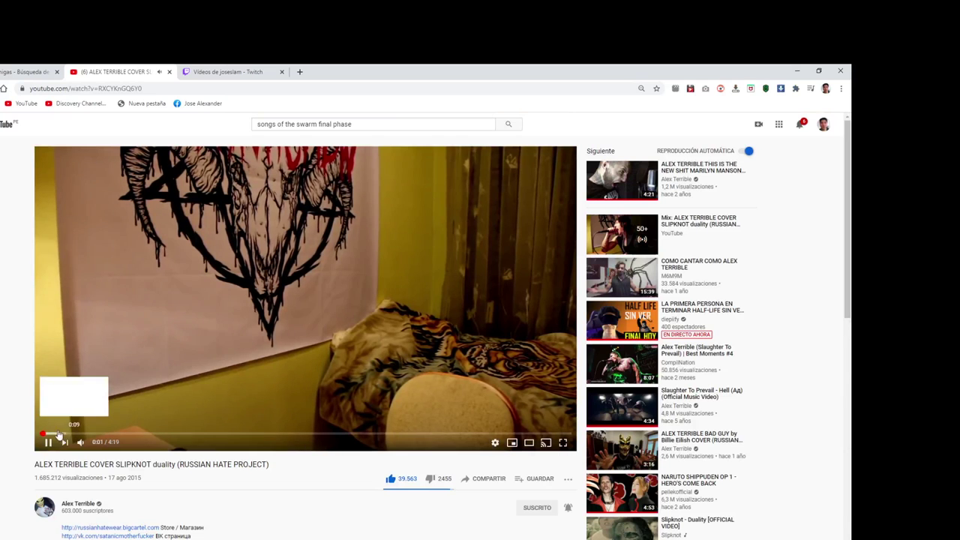
pyautogui.click(94, 434)
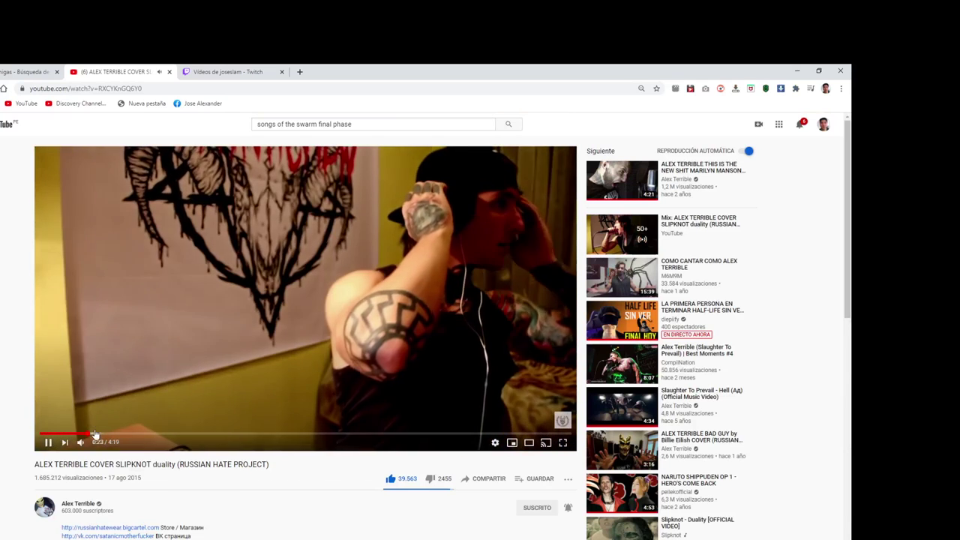
pyautogui.click(117, 435)
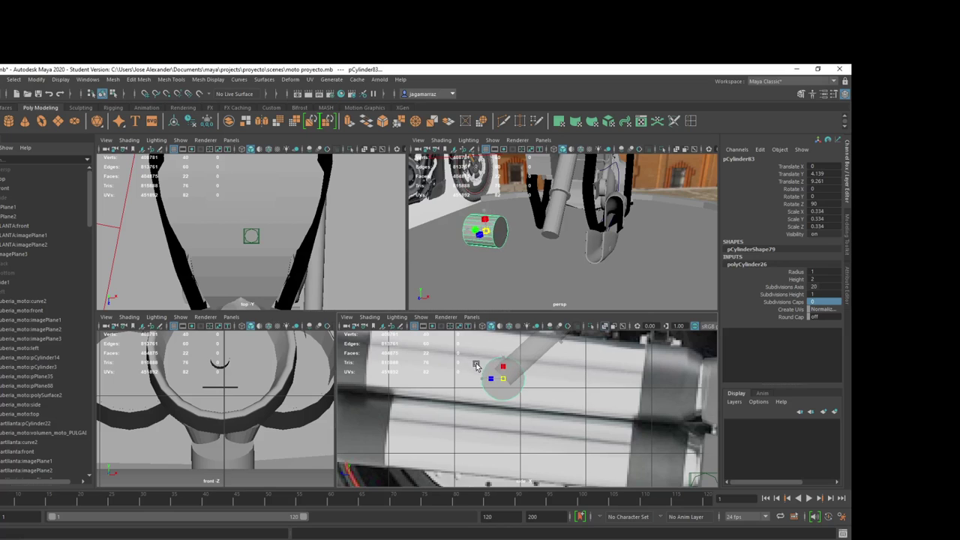
# Step: Shrink the bolt cylinder to 0.285 scale and slide it to about X 1.536
pyautogui.press('r')
pyautogui.moveTo(511, 377); pyautogui.dragTo(499, 375)
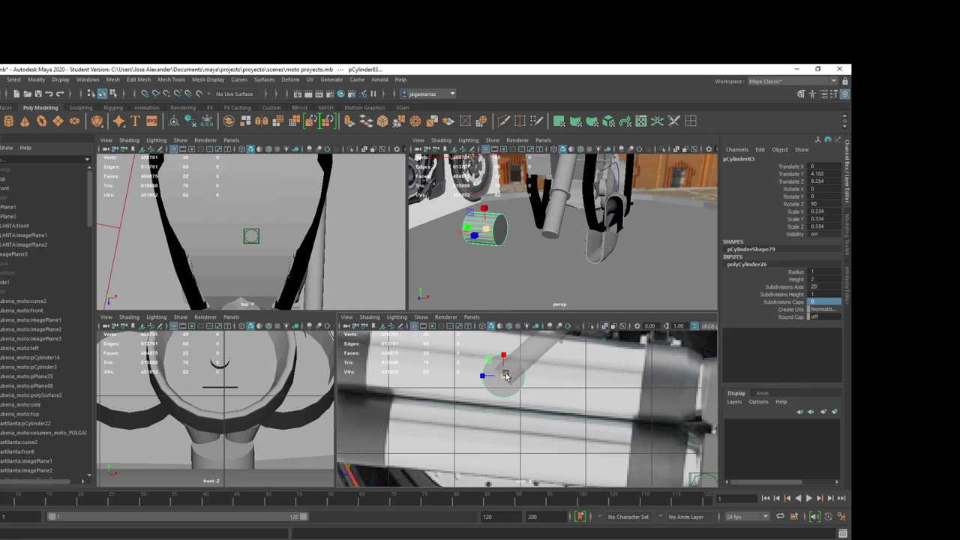
pyautogui.keyDown('alt'); pyautogui.moveTo(537, 240); pyautogui.dragTo(559, 238); pyautogui.keyUp('alt')
pyautogui.hotkey('ctrl', 'z')
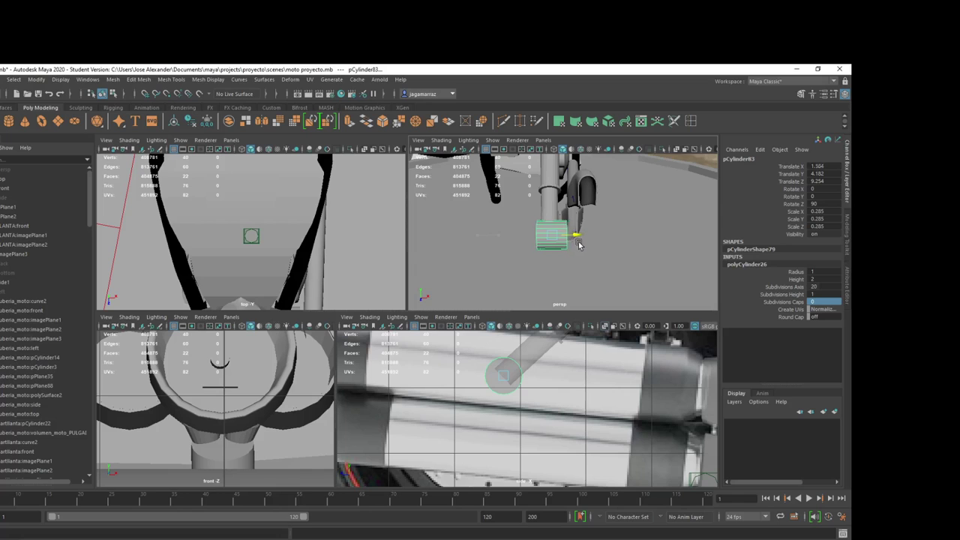
pyautogui.moveTo(602, 261)
pyautogui.keyDown('alt'); pyautogui.mouseDown()
pyautogui.moveTo(572, 260)
pyautogui.moveTo(575, 240)
pyautogui.moveTo(593, 231)
pyautogui.moveTo(578, 256)
pyautogui.mouseUp(); pyautogui.keyUp('alt')
# Step: Select the bolt cylinder's end cap face in face mode
pyautogui.moveTo(578, 255); pyautogui.dragTo(600, 259, button='right')
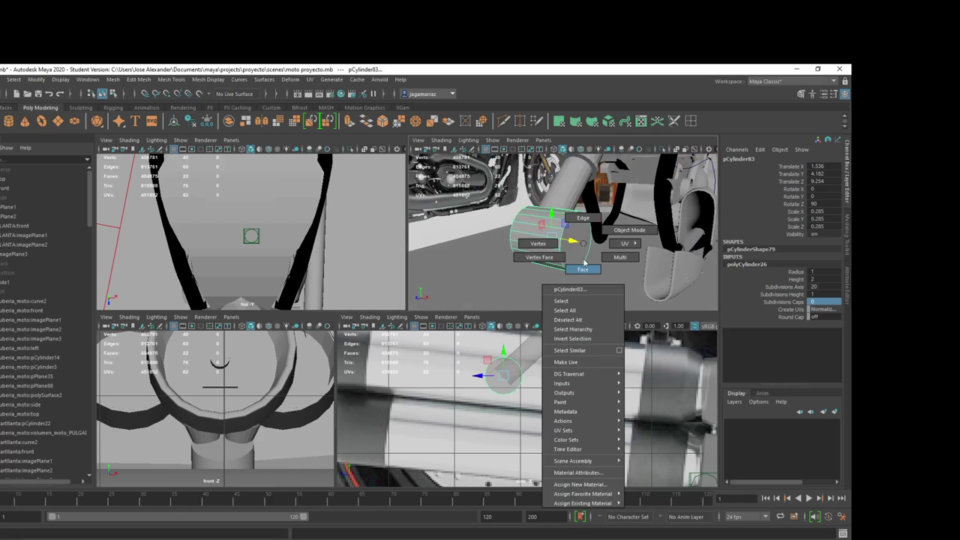
pyautogui.click(578, 251)
pyautogui.keyDown('alt'); pyautogui.moveTo(599, 256); pyautogui.dragTo(590, 241); pyautogui.keyUp('alt')
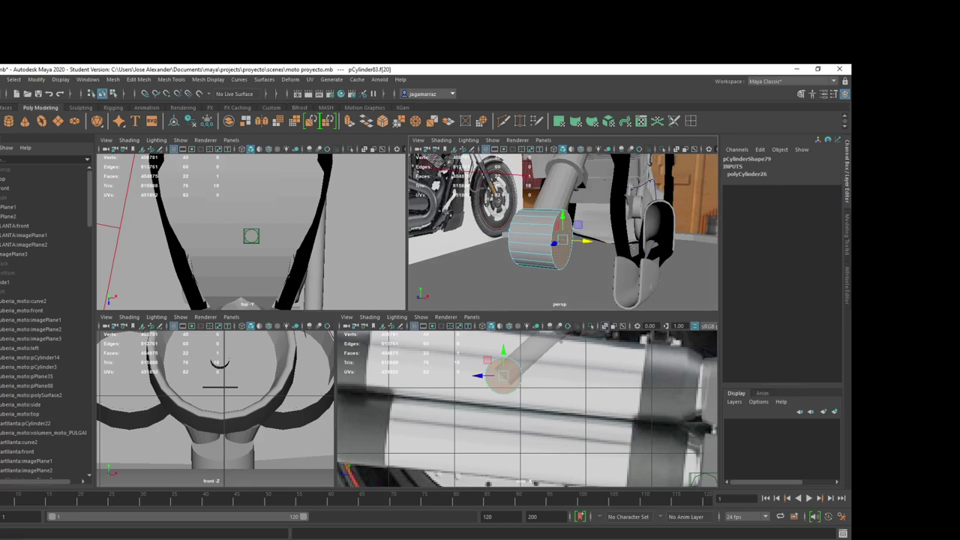
# Step: Zoom the PureRef wheel photo around the hub bolts and pan to the shock's lower mount
pyautogui.hotkey('alt', 'Tab')
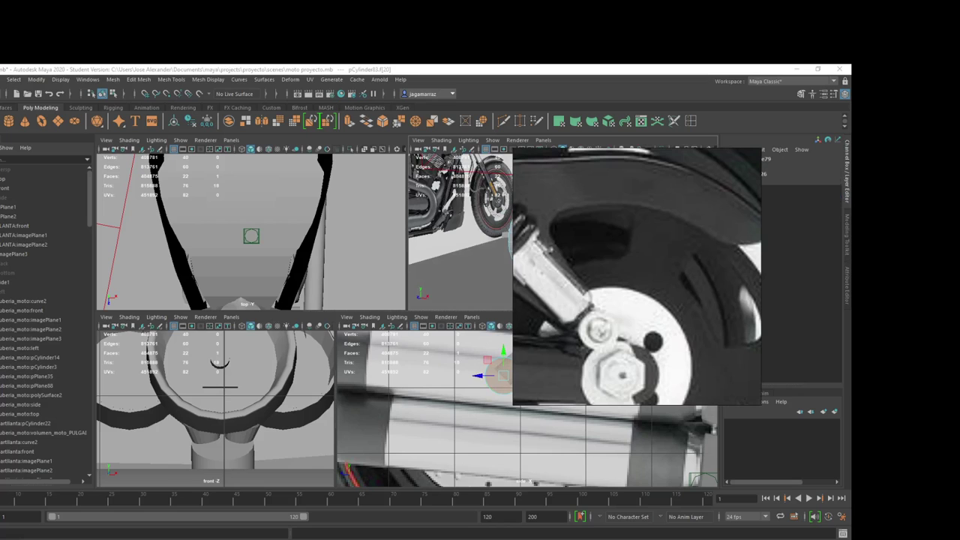
pyautogui.scroll(-2, 654, 394)
pyautogui.scroll(3, 627, 370)
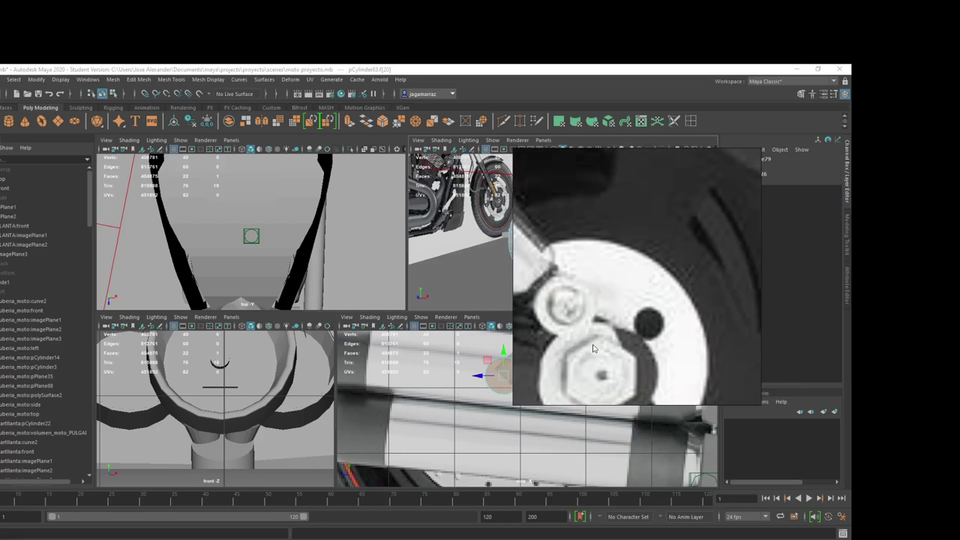
pyautogui.scroll(-2, 576, 317)
pyautogui.scroll(-1, 577, 318)
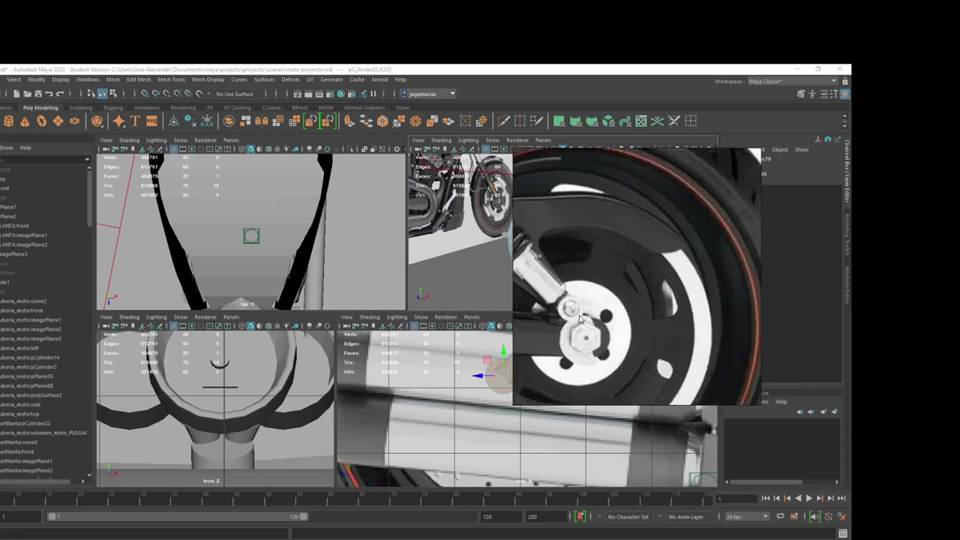
pyautogui.scroll(1, 577, 318)
pyautogui.scroll(-1, 579, 319)
pyautogui.scroll(-2, 579, 319)
pyautogui.scroll(3, 581, 319)
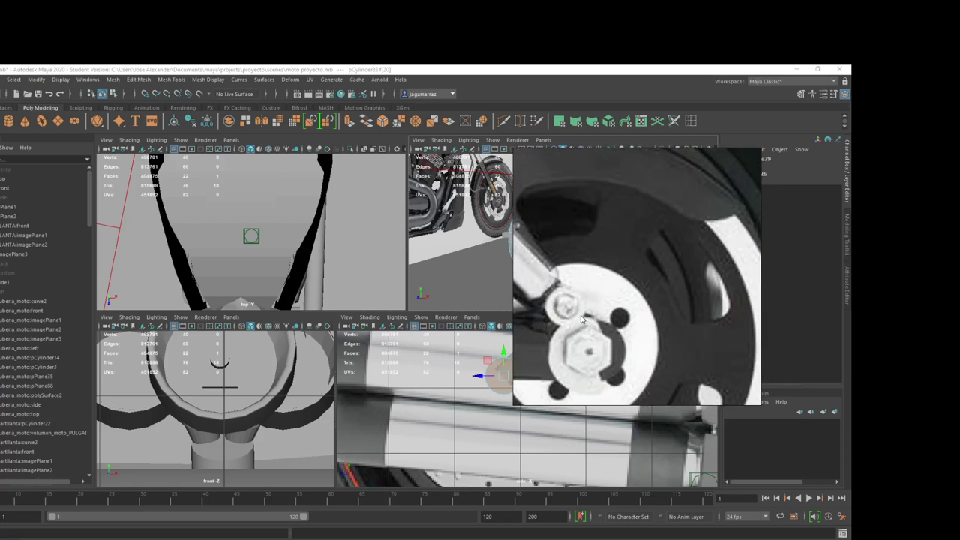
pyautogui.scroll(-2, 582, 319)
pyautogui.scroll(2, 579, 321)
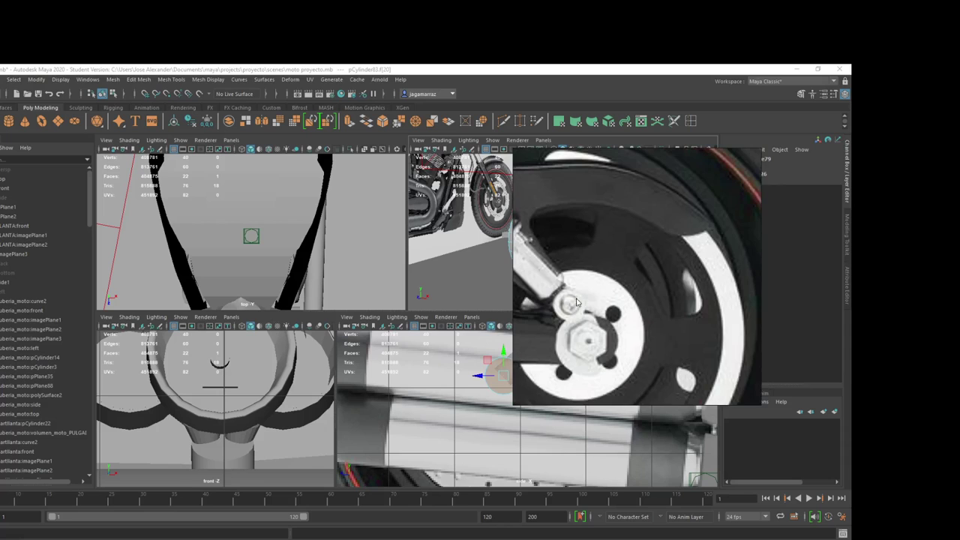
pyautogui.moveTo(576, 302); pyautogui.dragTo(652, 321)
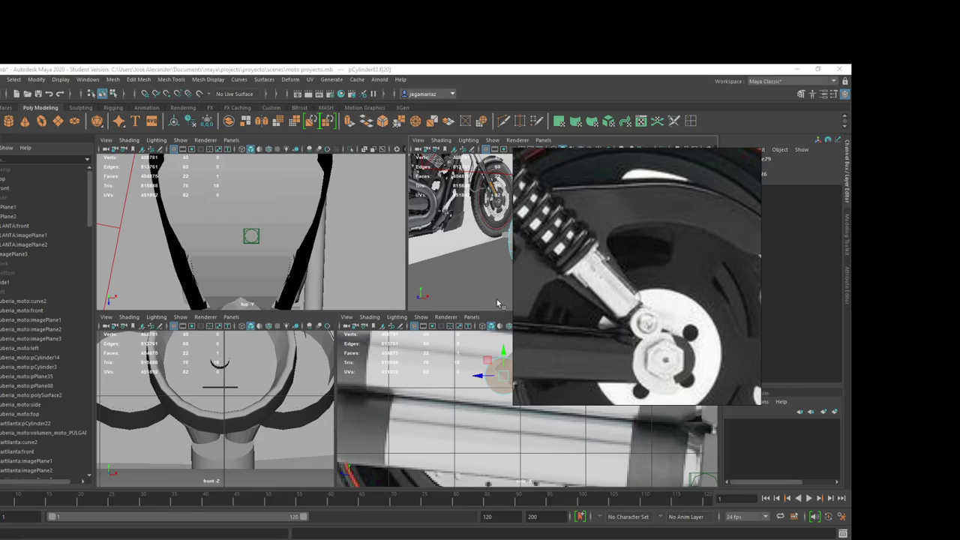
# Step: Slightly rescale the bolt cylinder and nudge it along X beside the mount
pyautogui.click(495, 378)
pyautogui.press('r')
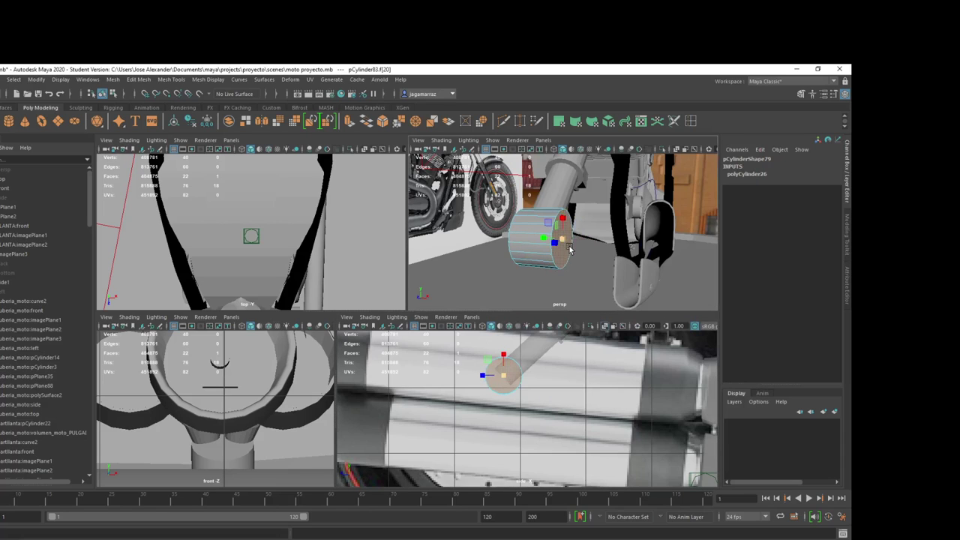
pyautogui.moveTo(561, 242); pyautogui.dragTo(565, 245)
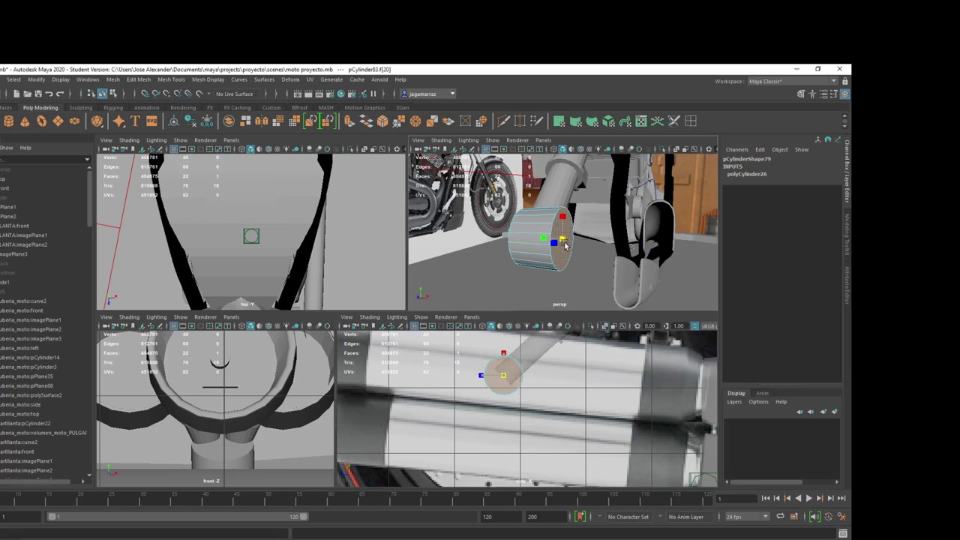
pyautogui.press('w')
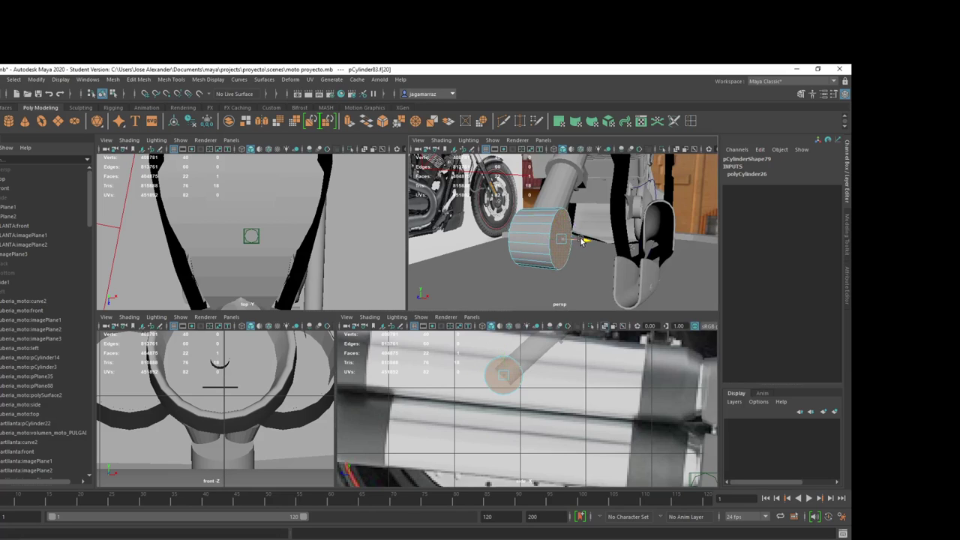
pyautogui.moveTo(578, 240); pyautogui.dragTo(569, 245)
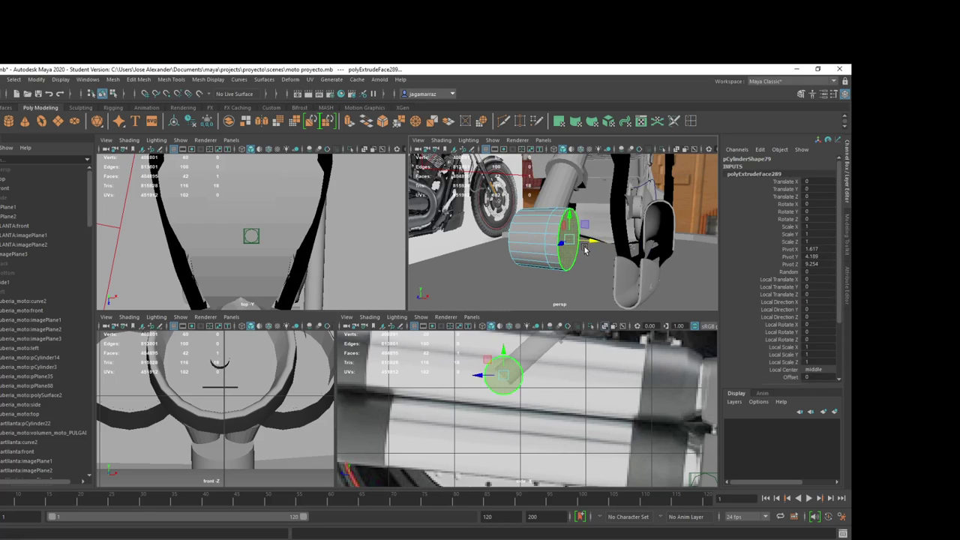
pyautogui.keyDown('alt'); pyautogui.moveTo(564, 257); pyautogui.dragTo(543, 242, button='right'); pyautogui.keyUp('alt')
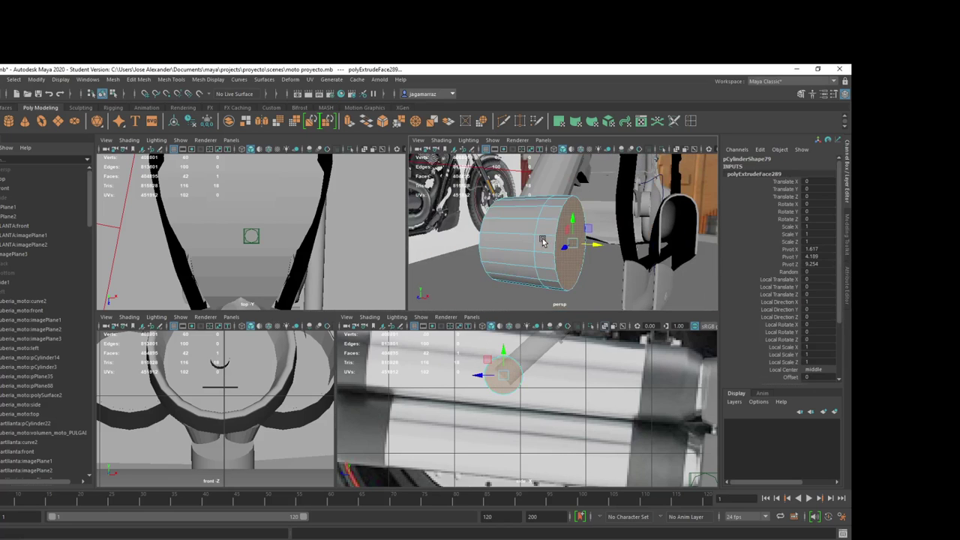
# Step: Flare the side face ring f[22:41] outward, then revert that scale
pyautogui.rightClick(553, 246)
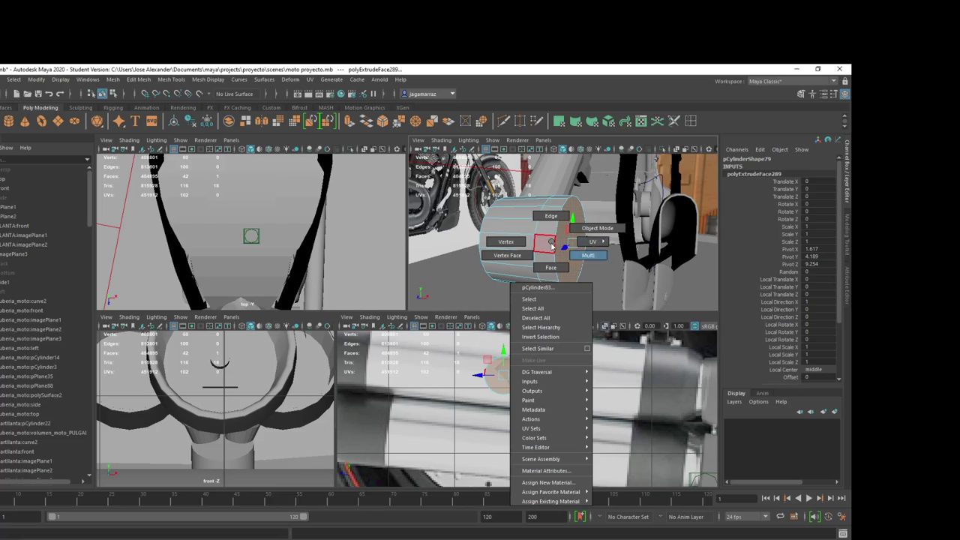
pyautogui.click(553, 245)
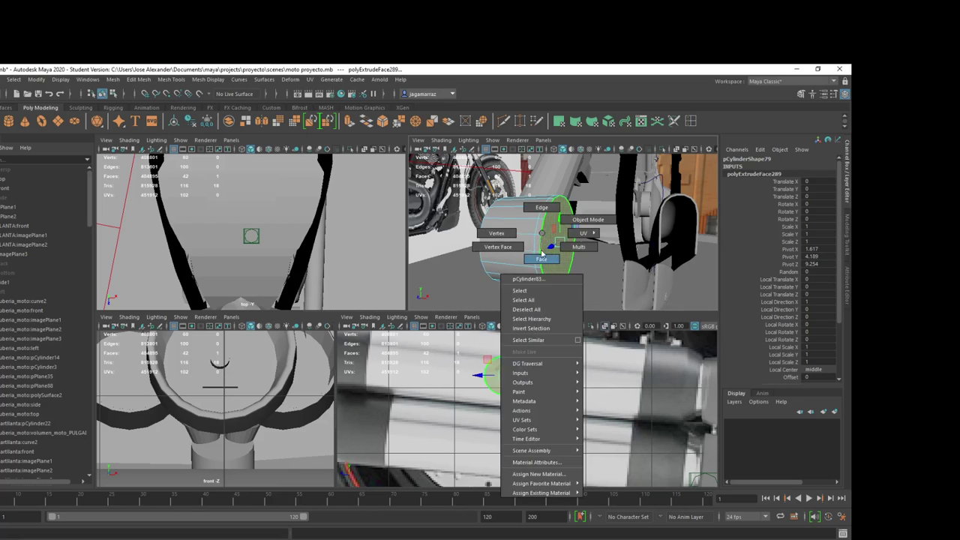
pyautogui.moveTo(543, 237); pyautogui.dragTo(536, 247, button='right')
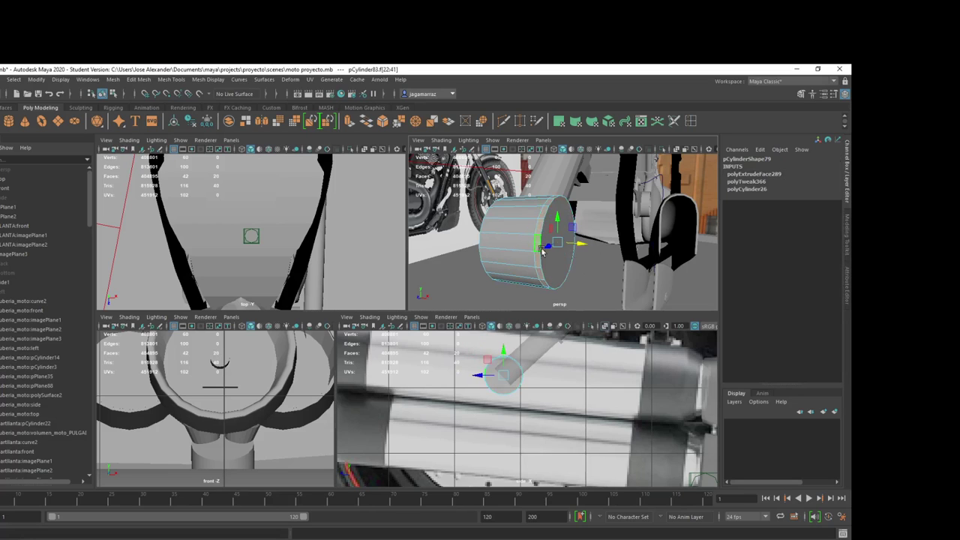
pyautogui.press('r')
pyautogui.moveTo(557, 249); pyautogui.dragTo(562, 253)
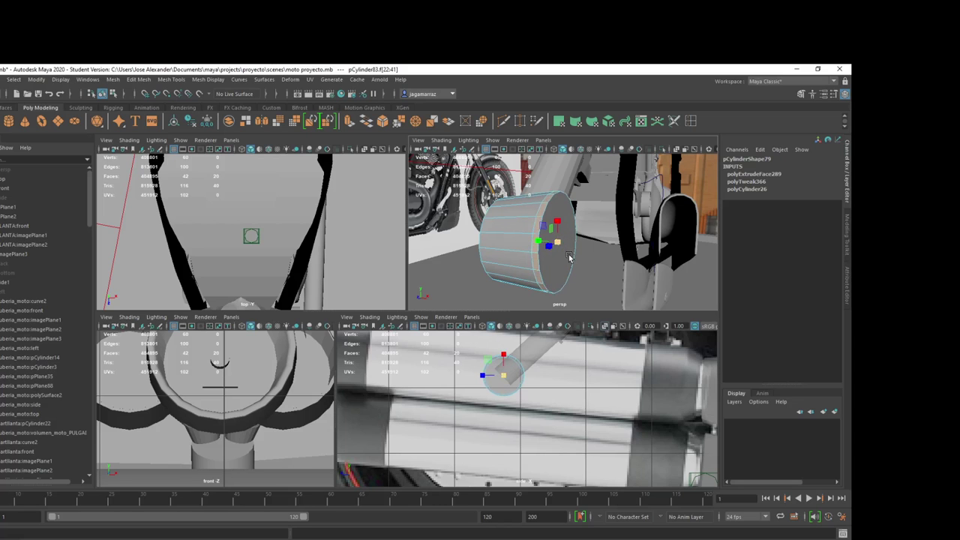
pyautogui.keyDown('alt'); pyautogui.moveTo(569, 257); pyautogui.dragTo(523, 253); pyautogui.keyUp('alt')
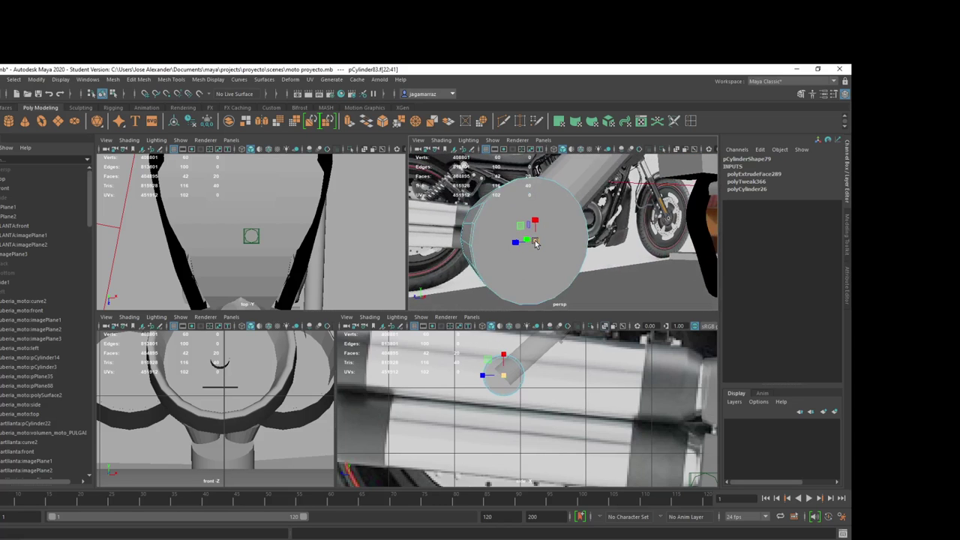
pyautogui.hotkey('ctrl', 'z')
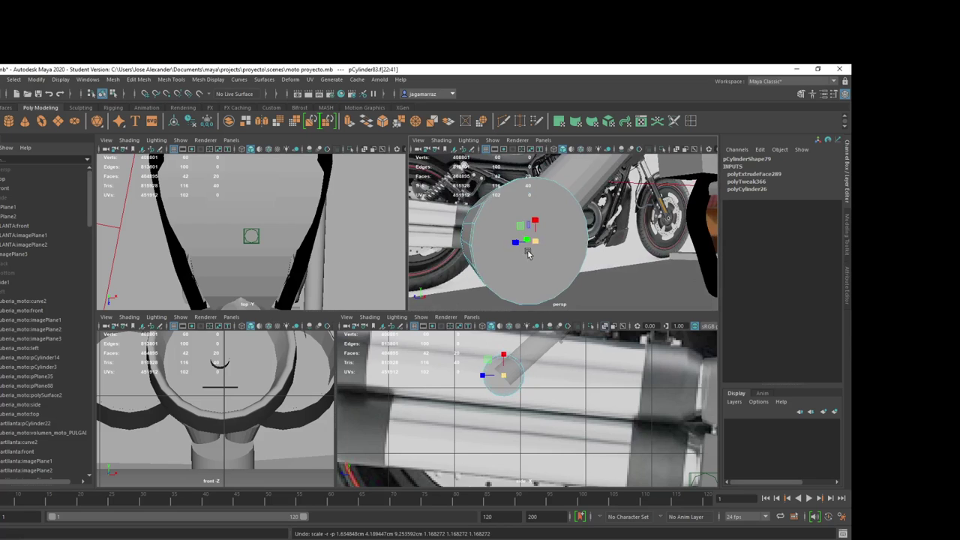
pyautogui.keyDown('alt'); pyautogui.moveTo(528, 254); pyautogui.dragTo(535, 256); pyautogui.keyUp('alt')
# Step: Extrude the faces a second time and reselect the cylinder's end cap face
pyautogui.hotkey('ctrl', 'e')
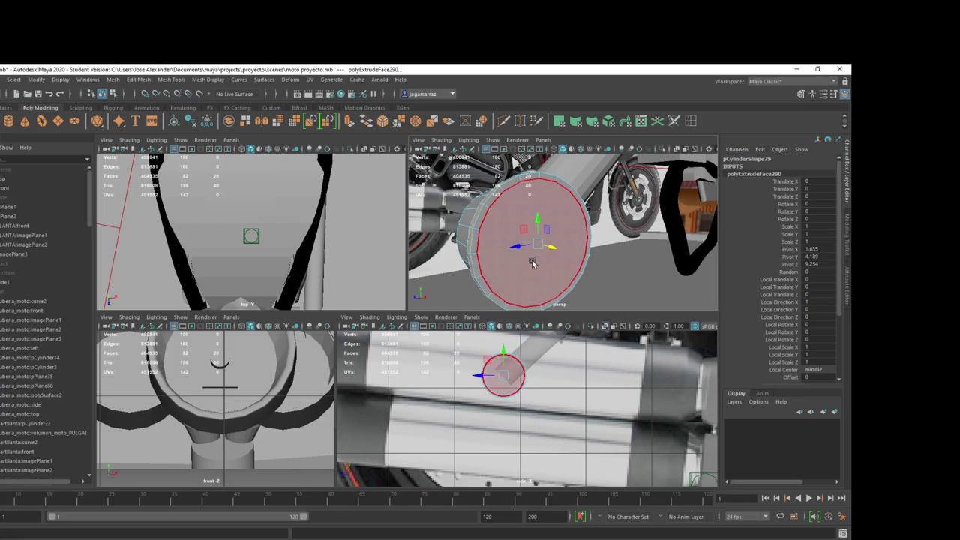
pyautogui.click(532, 263)
pyautogui.keyDown('alt'); pyautogui.moveTo(538, 267); pyautogui.dragTo(534, 272); pyautogui.keyUp('alt')
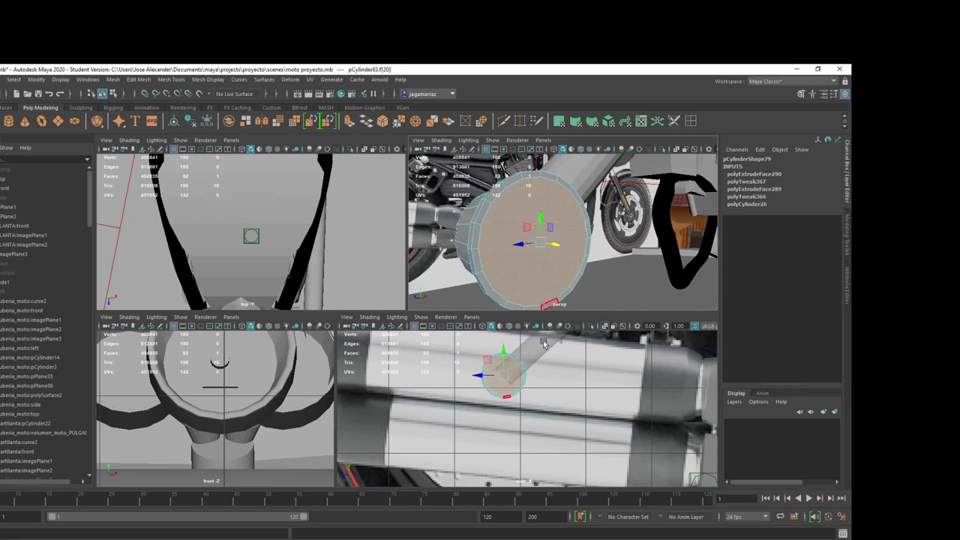
pyautogui.scroll(-3, 528, 366)
pyautogui.scroll(3, 528, 367)
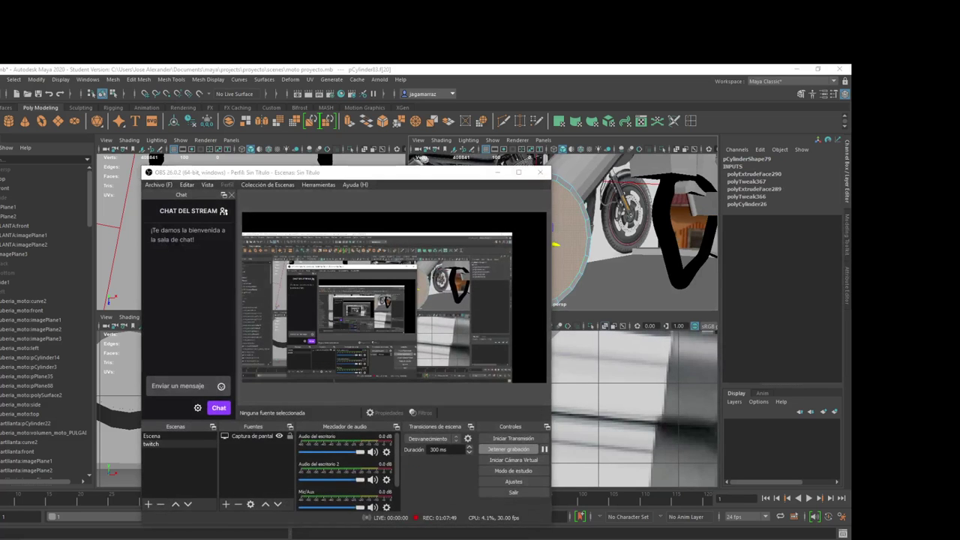
# Step: Extrude the cap's end face three times, pushing the last extrusion in for depth
pyautogui.hotkey('alt', 'Tab')
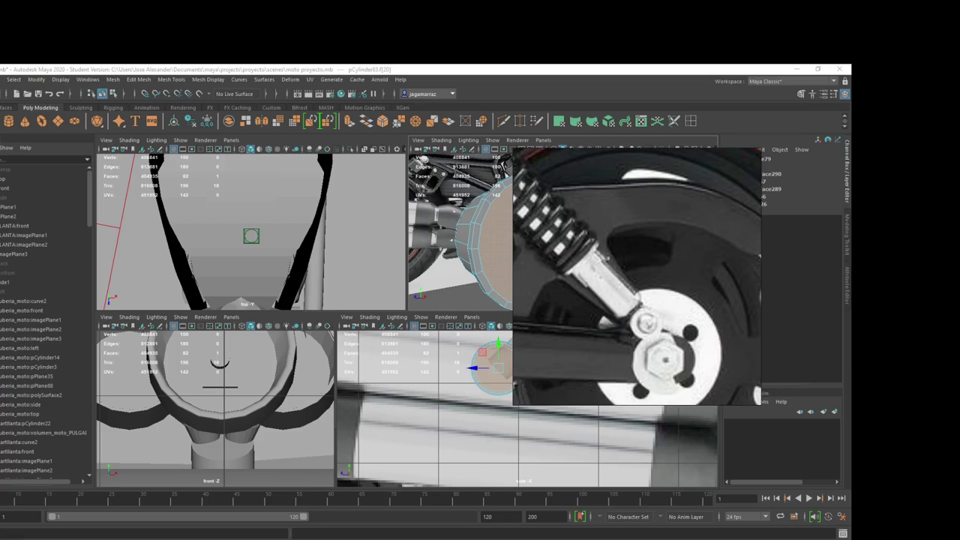
pyautogui.hotkey('alt', 'Tab')
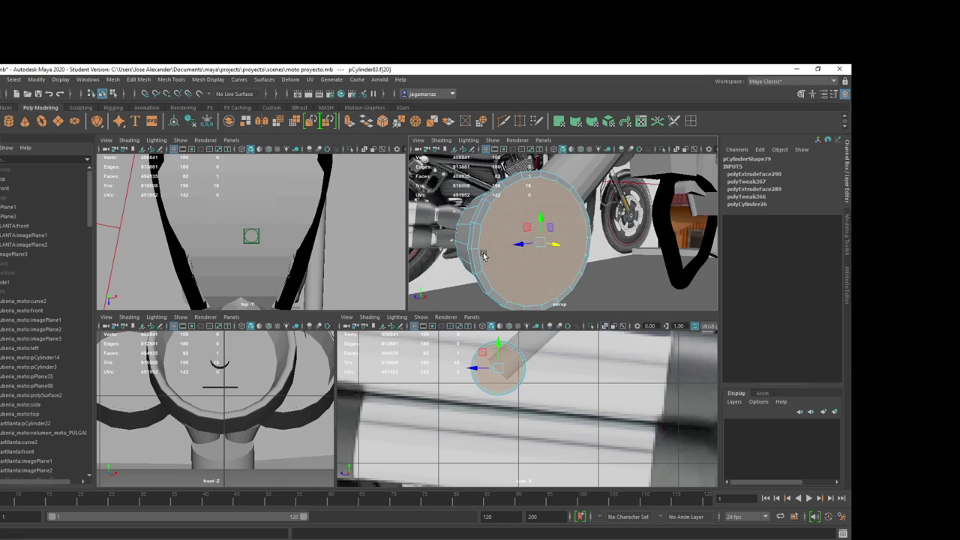
pyautogui.hotkey('ctrl', 'e')
pyautogui.keyDown('alt'); pyautogui.moveTo(557, 247); pyautogui.dragTo(579, 250); pyautogui.keyUp('alt')
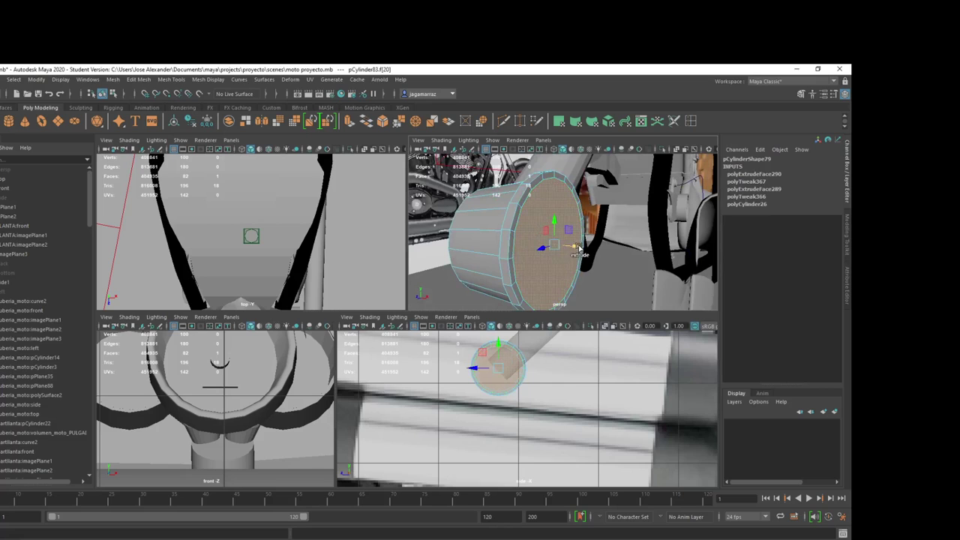
pyautogui.hotkey('ctrl', 'e')
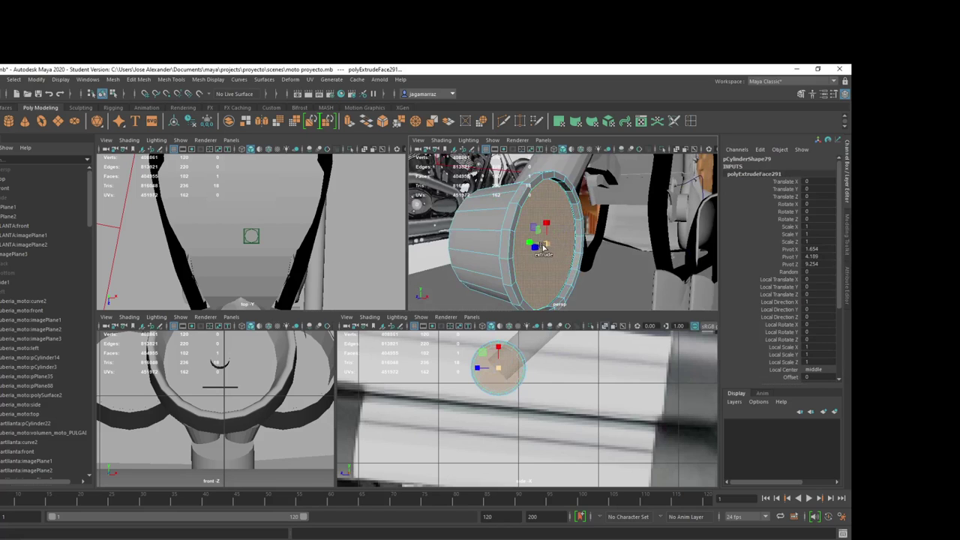
pyautogui.hotkey('ctrl', 'e')
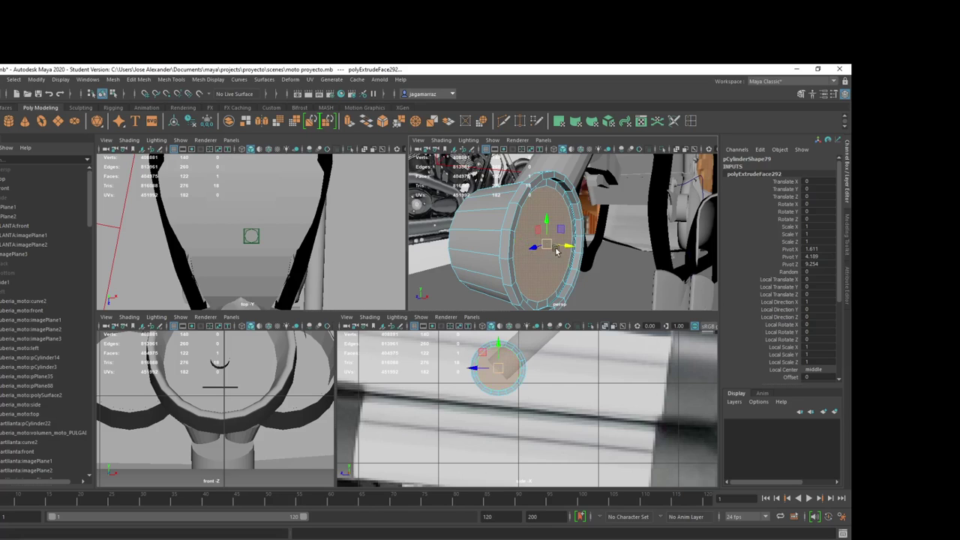
pyautogui.moveTo(561, 244); pyautogui.dragTo(557, 247)
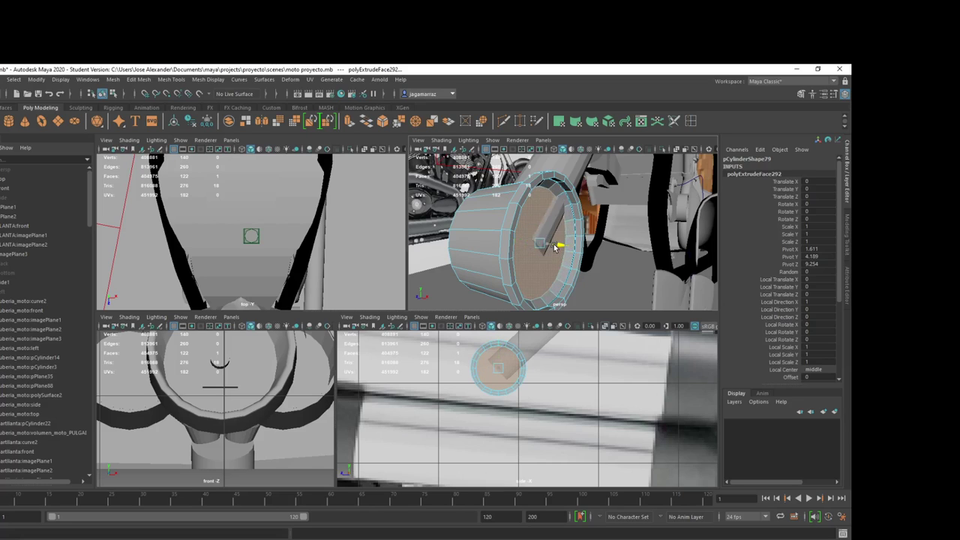
# Step: Add three more end-face extrusions, insetting them toward the centre as stepped rings
pyautogui.hotkey('ctrl', 'e')
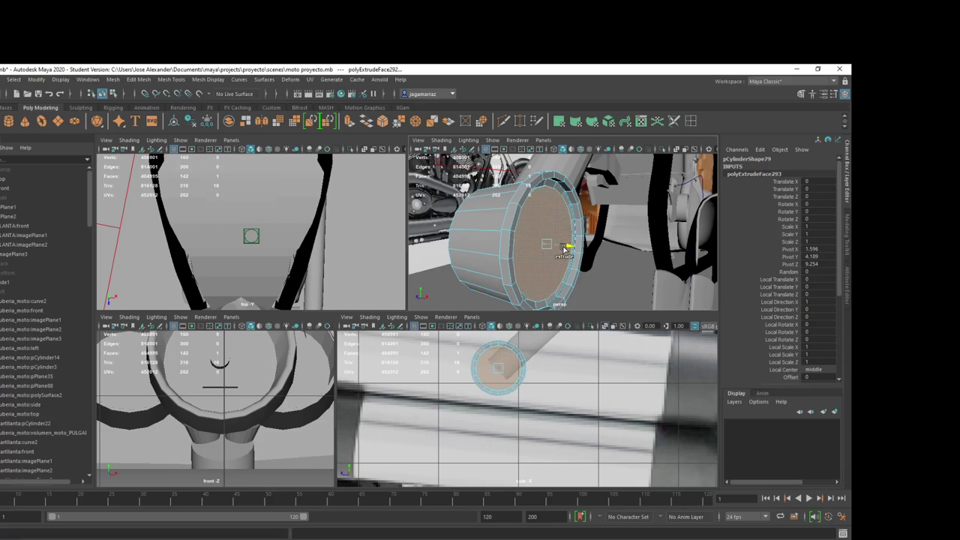
pyautogui.click(568, 248)
pyautogui.moveTo(555, 250); pyautogui.dragTo(546, 249)
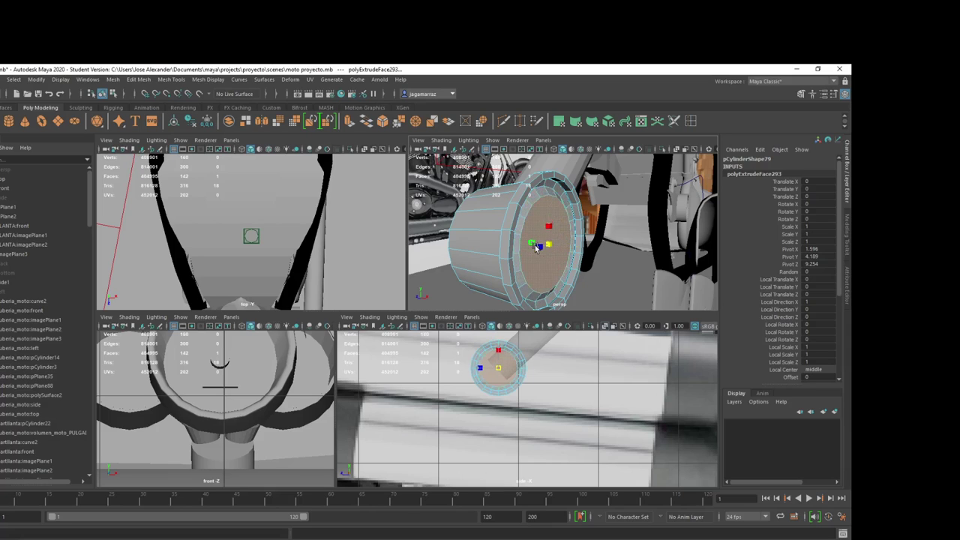
pyautogui.hotkey('ctrl', 'e')
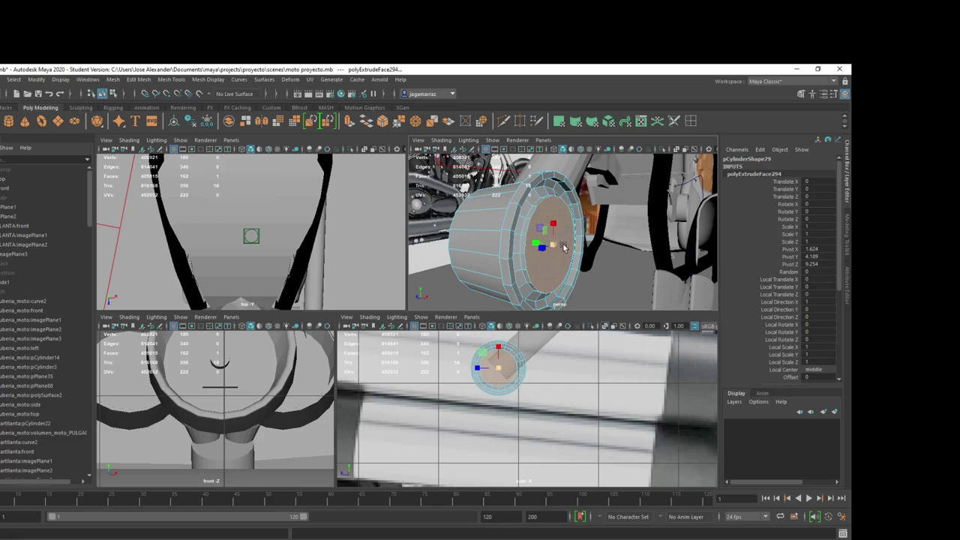
pyautogui.click(567, 248)
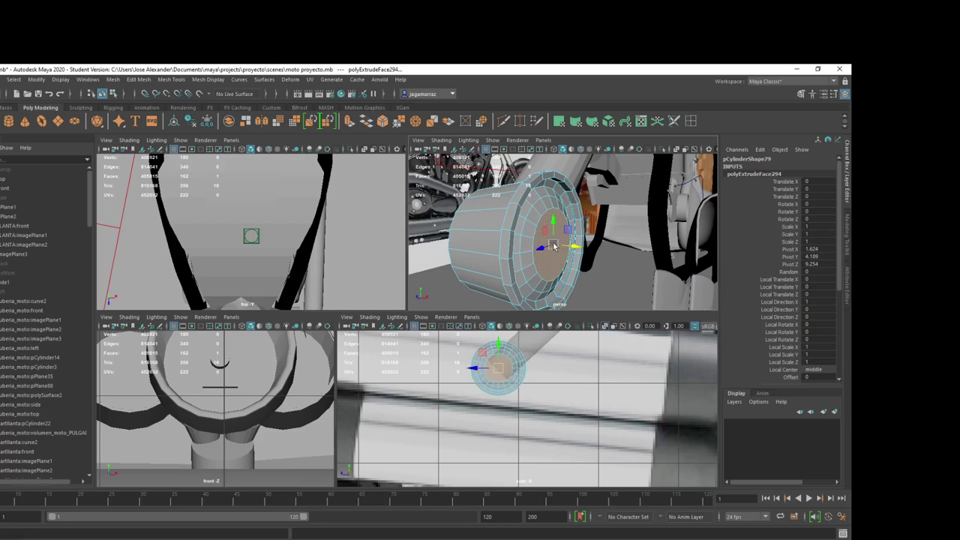
pyautogui.hotkey('ctrl', 'e')
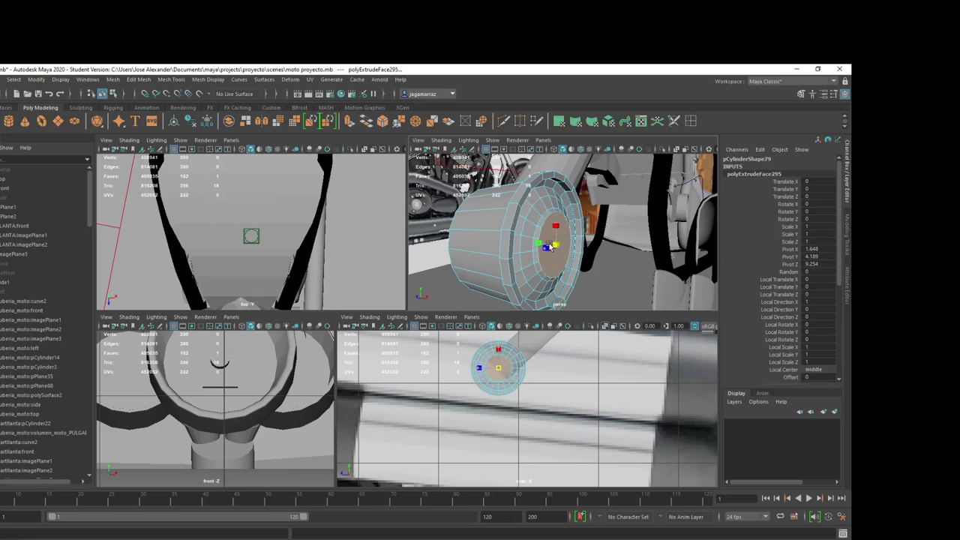
pyautogui.click(537, 239)
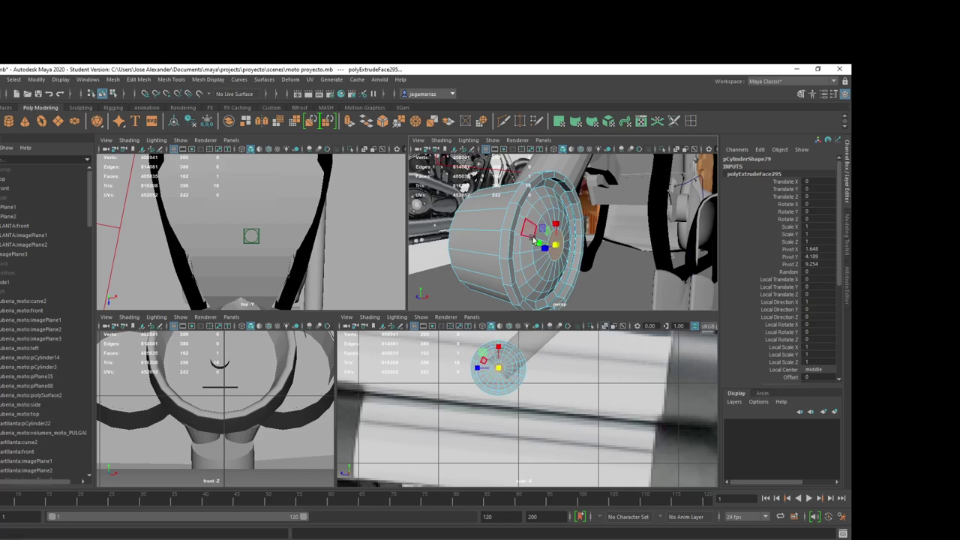
# Step: Return to Object Mode and orbit around the finished cap
pyautogui.keyDown('alt'); pyautogui.moveTo(537, 239); pyautogui.dragTo(559, 278); pyautogui.keyUp('alt')
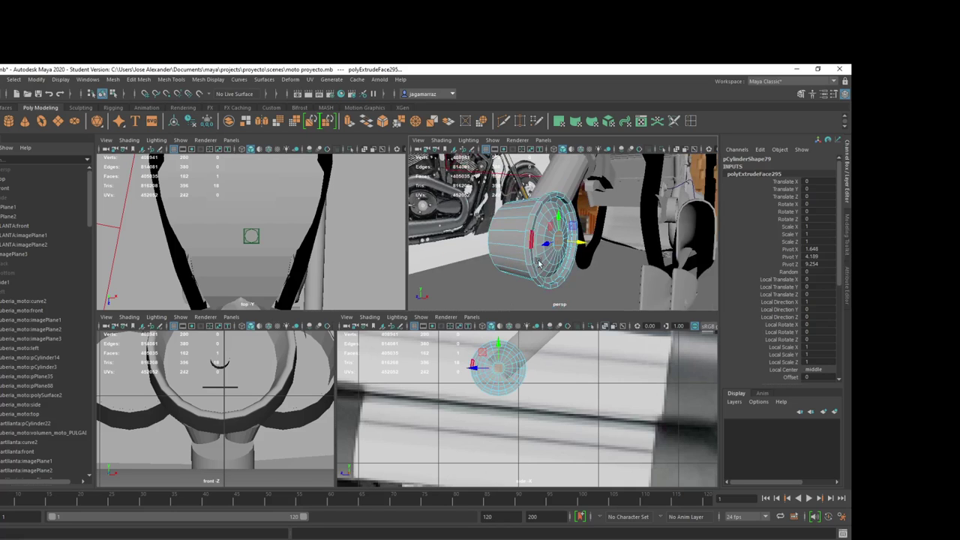
pyautogui.rightClick(572, 284)
pyautogui.moveTo(574, 276); pyautogui.dragTo(604, 273, button='right')
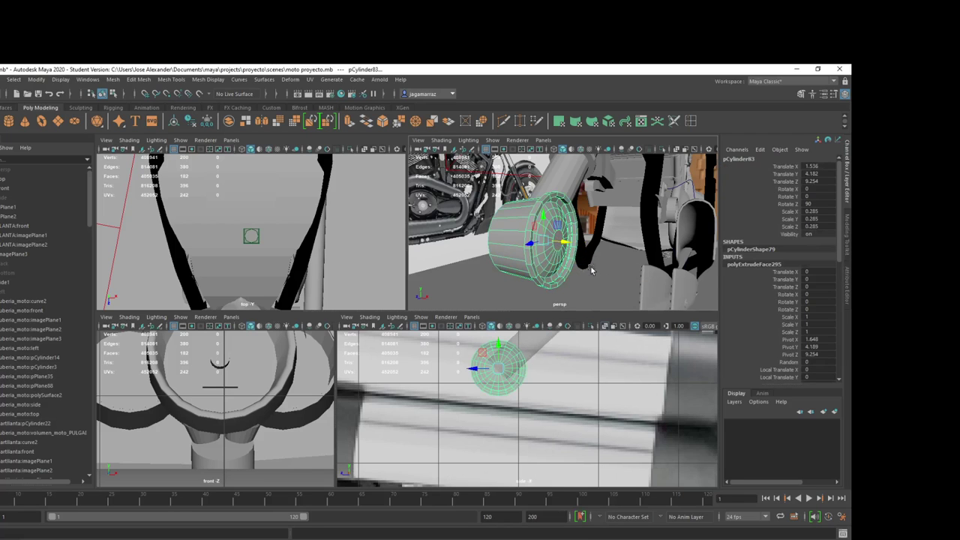
pyautogui.keyDown('alt'); pyautogui.moveTo(591, 283); pyautogui.dragTo(624, 277); pyautogui.keyUp('alt')
pyautogui.click(617, 241)
pyautogui.moveTo(617, 242)
pyautogui.keyDown('alt'); pyautogui.mouseDown()
pyautogui.moveTo(622, 248)
pyautogui.moveTo(566, 258)
pyautogui.moveTo(571, 250)
pyautogui.mouseUp(); pyautogui.keyUp('alt')
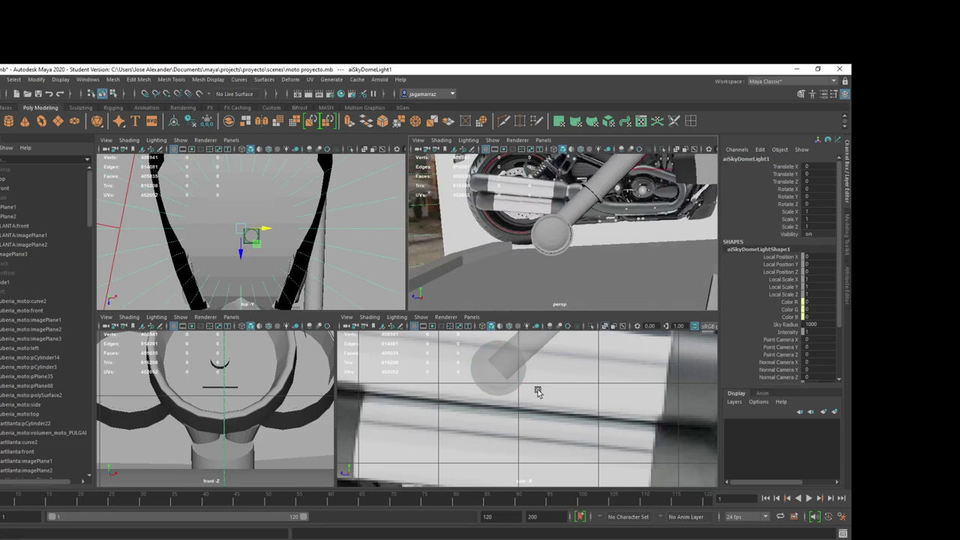
pyautogui.scroll(-5, 538, 390)
pyautogui.scroll(3, 537, 383)
pyautogui.scroll(2, 537, 378)
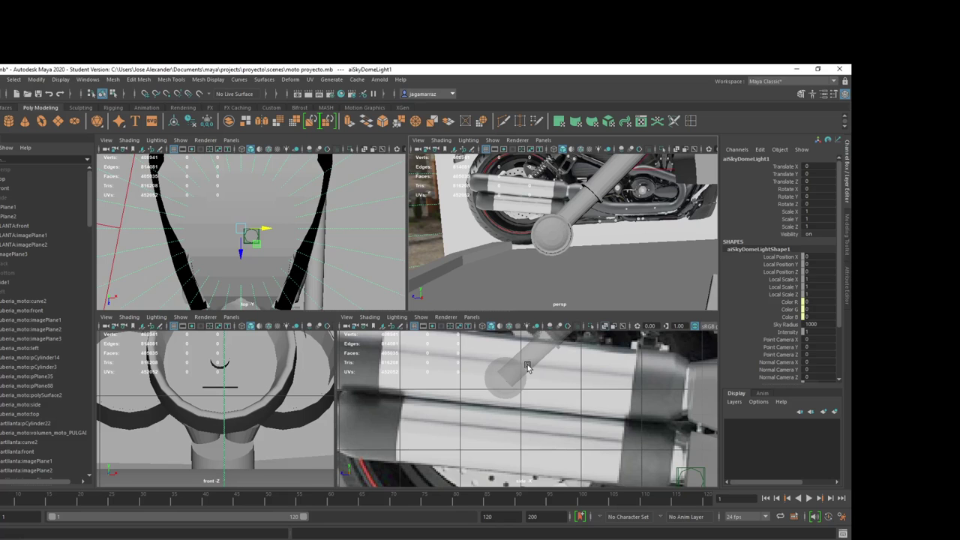
pyautogui.click(529, 365)
pyautogui.click(509, 382)
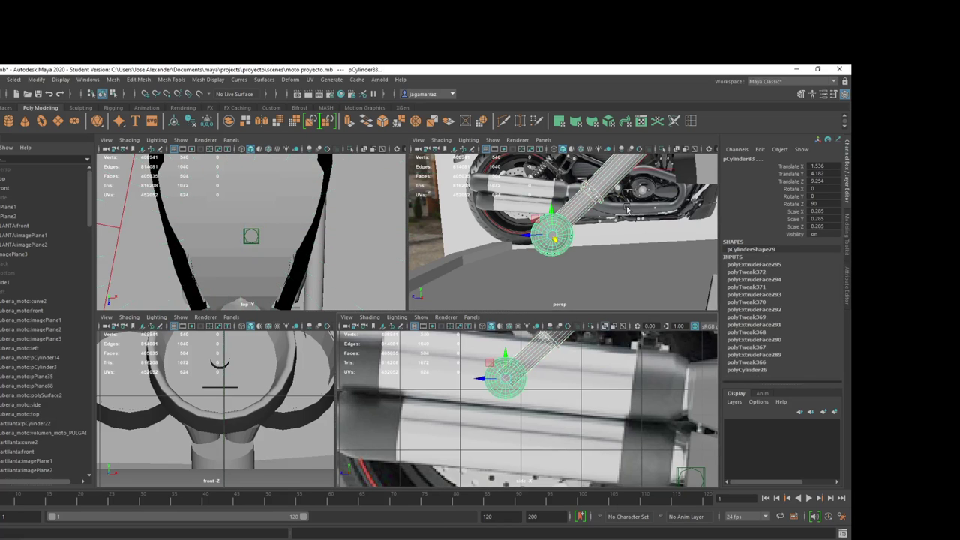
pyautogui.keyDown('alt'); pyautogui.moveTo(628, 210); pyautogui.dragTo(542, 208); pyautogui.keyUp('alt')
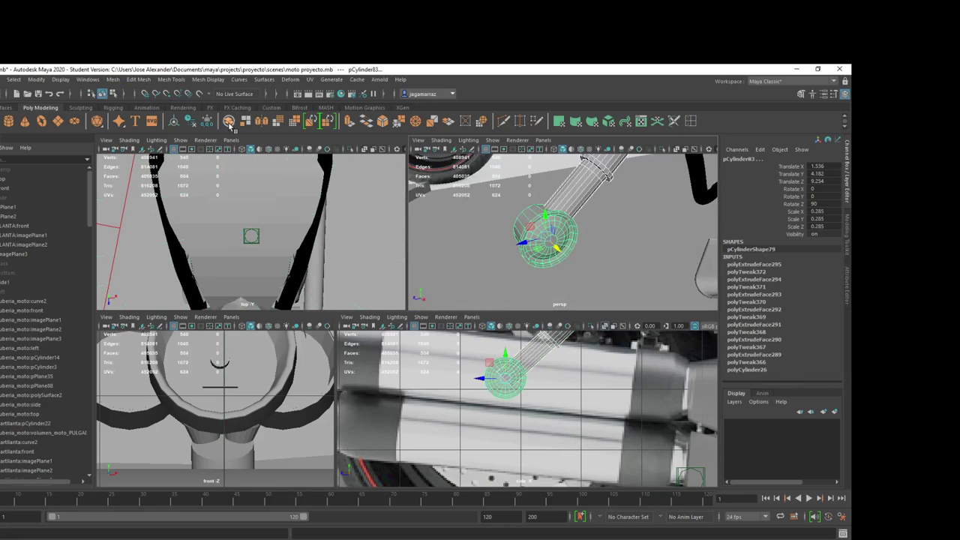
pyautogui.click(239, 80)
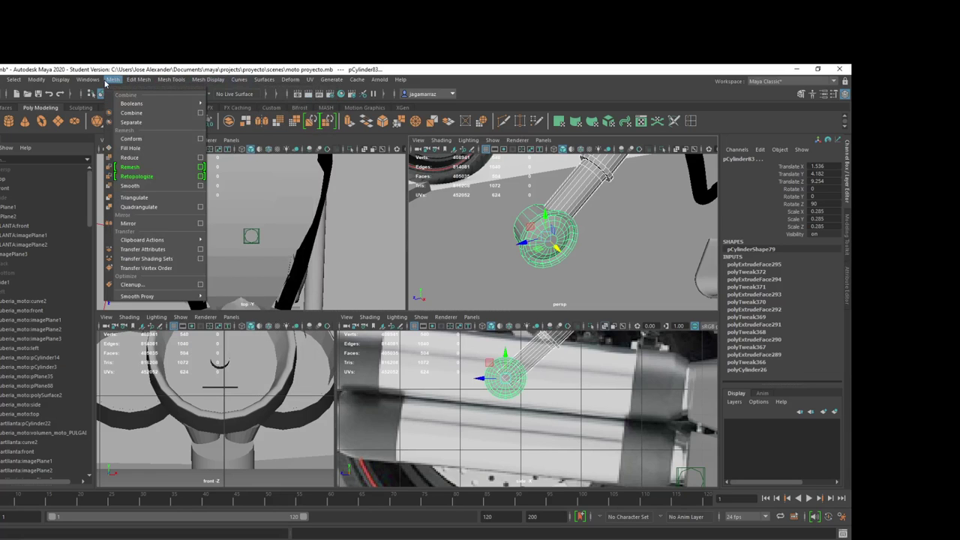
pyautogui.moveTo(143, 104)
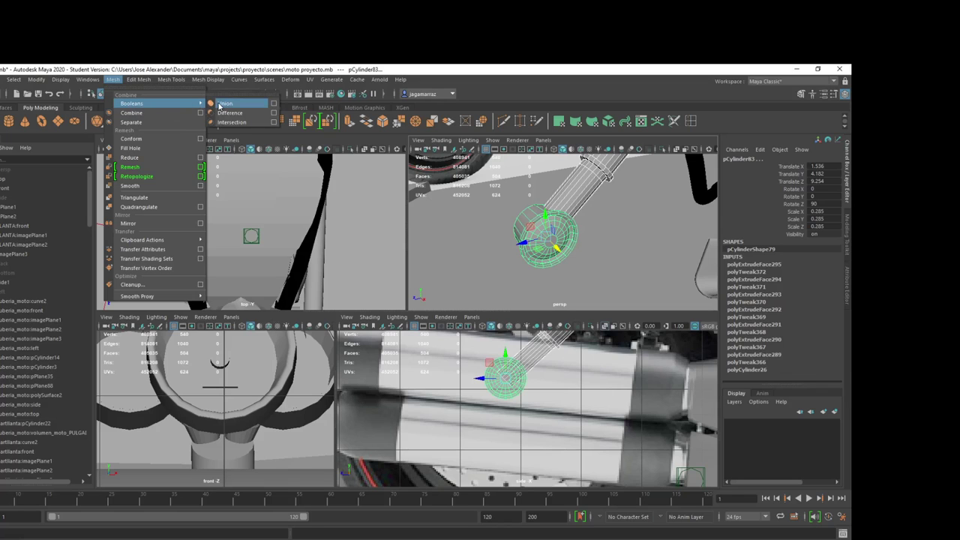
# Step: Undo a trial union and enlarge the bolt cap slightly to scale 0.3
pyautogui.click(223, 103)
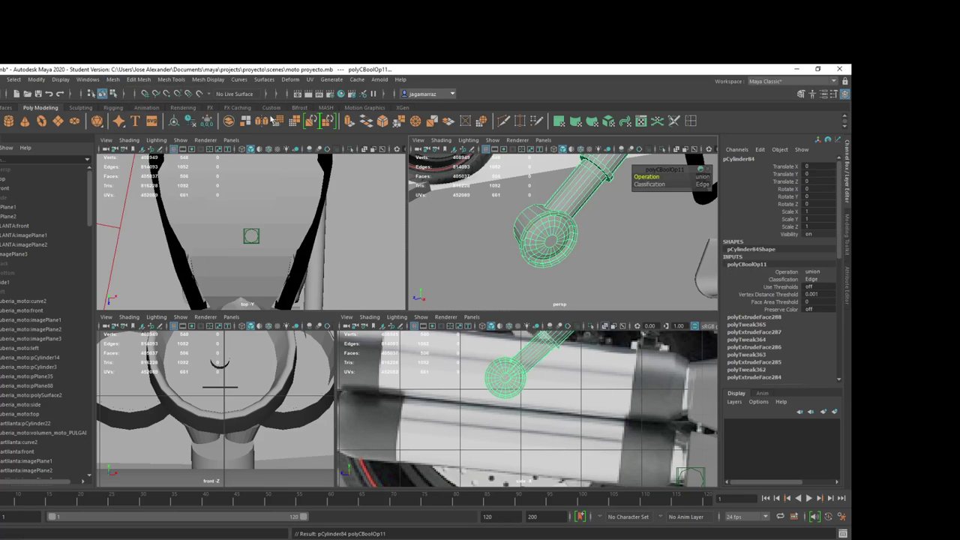
pyautogui.moveTo(541, 208)
pyautogui.keyDown('alt'); pyautogui.mouseDown()
pyautogui.moveTo(623, 248)
pyautogui.moveTo(675, 248)
pyautogui.moveTo(709, 213)
pyautogui.moveTo(578, 240)
pyautogui.mouseUp(); pyautogui.keyUp('alt')
pyautogui.hotkey('ctrl', 'z')
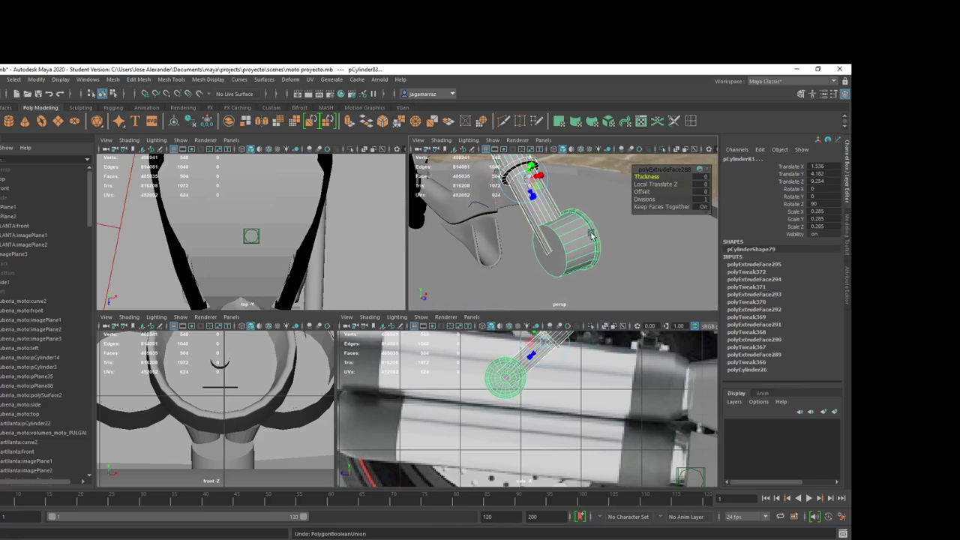
pyautogui.hotkey('ctrl', 'z')
pyautogui.hotkey('ctrl', 'z')
pyautogui.hotkey('ctrl', 'z')
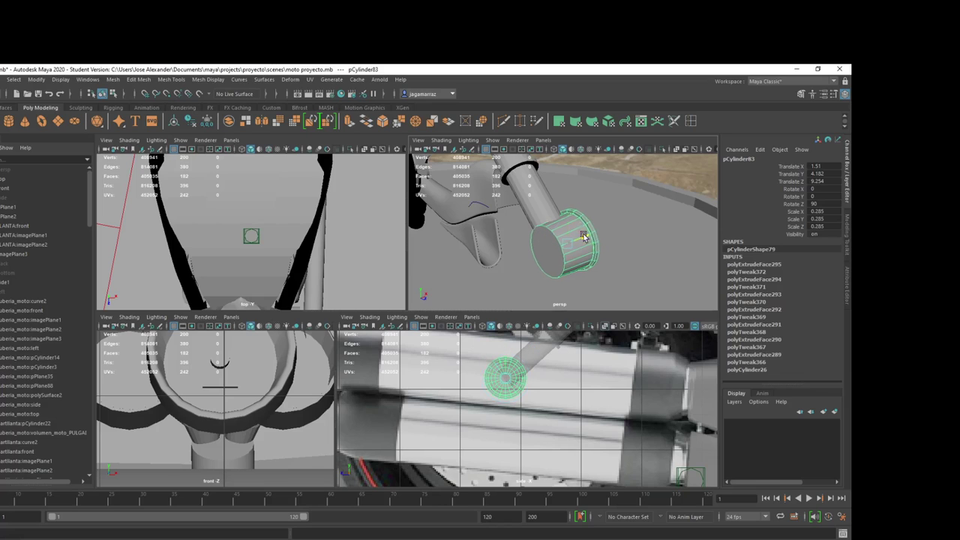
pyautogui.press('r')
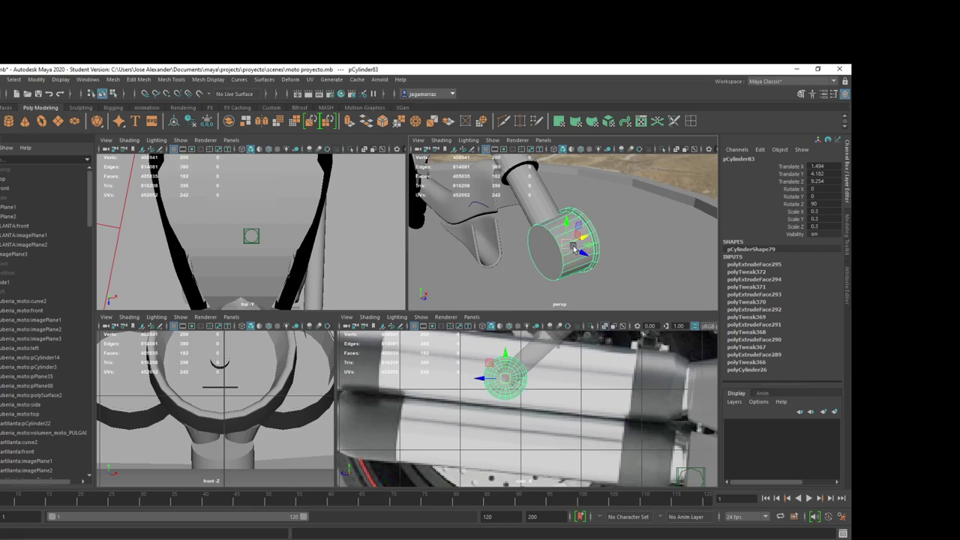
pyautogui.moveTo(566, 246)
pyautogui.mouseDown()
pyautogui.moveTo(584, 239)
pyautogui.moveTo(549, 232)
pyautogui.mouseUp()
pyautogui.press('w')
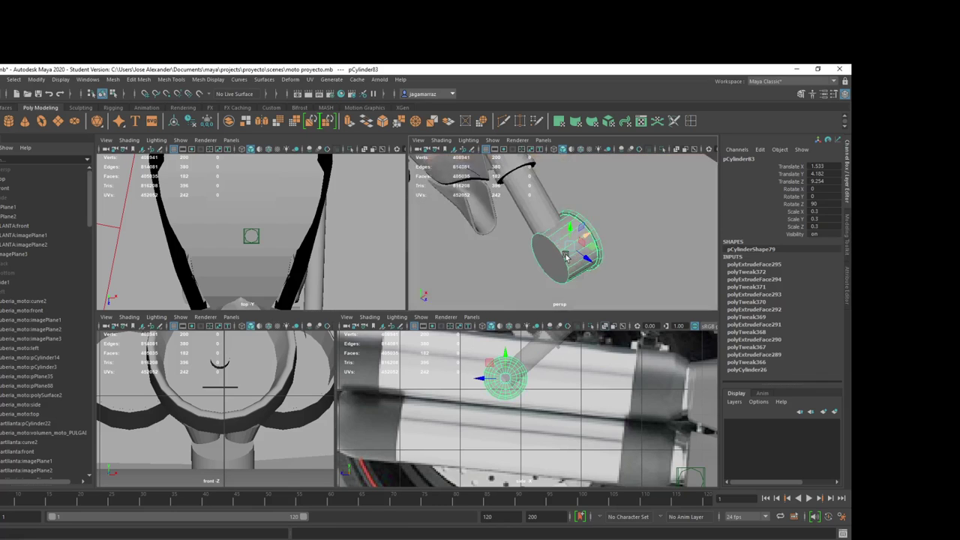
# Step: Boolean-union the diagonal pipe and bolt cap into one mesh
pyautogui.click(538, 218)
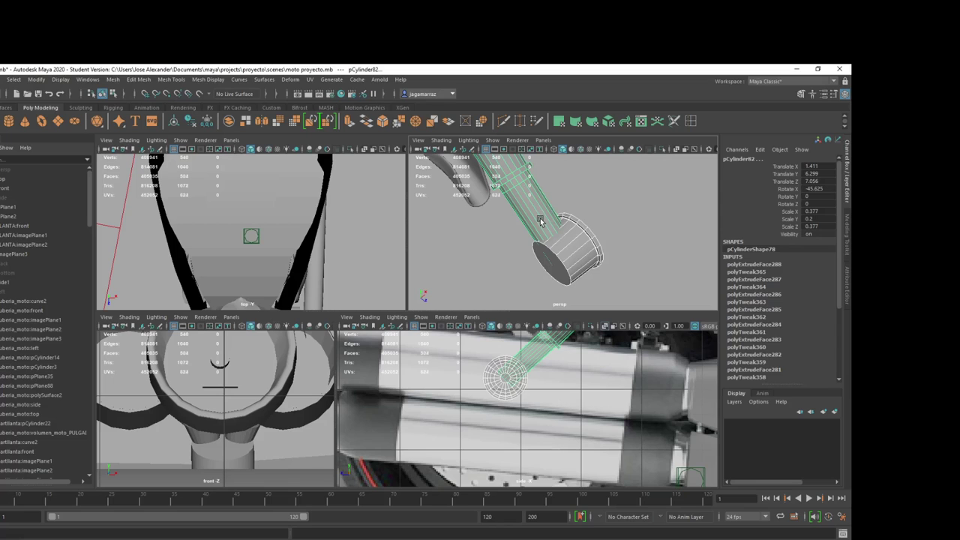
pyautogui.hotkey('ctrl', 'z')
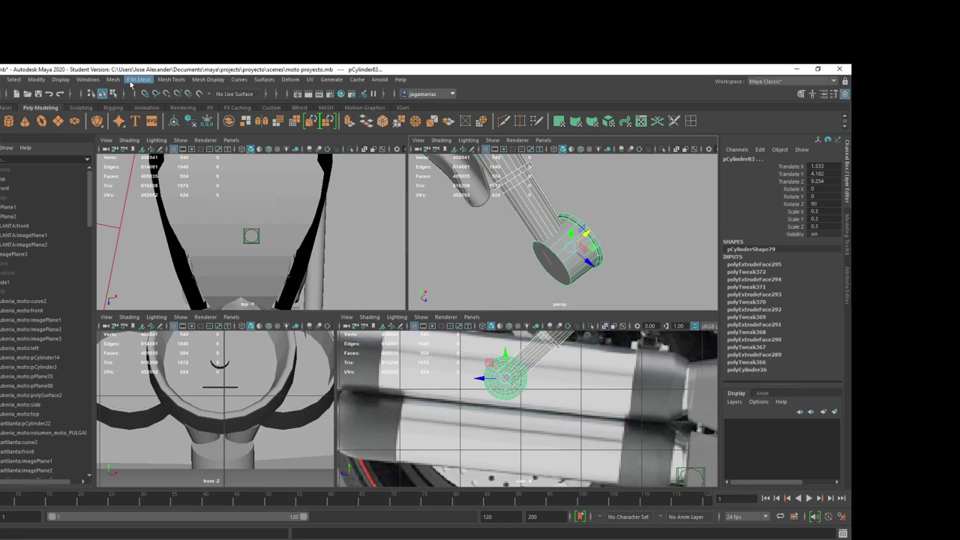
pyautogui.click(113, 79)
pyautogui.moveTo(214, 107)
pyautogui.click(223, 103)
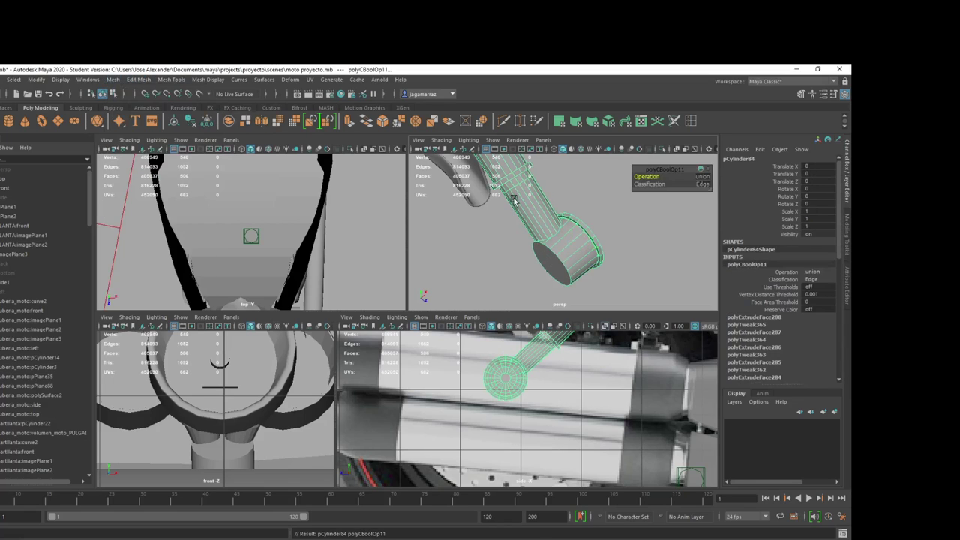
pyautogui.moveTo(525, 225)
pyautogui.keyDown('alt'); pyautogui.mouseDown()
pyautogui.moveTo(561, 228)
pyautogui.moveTo(577, 254)
pyautogui.mouseUp(); pyautogui.keyUp('alt')
pyautogui.click(578, 256)
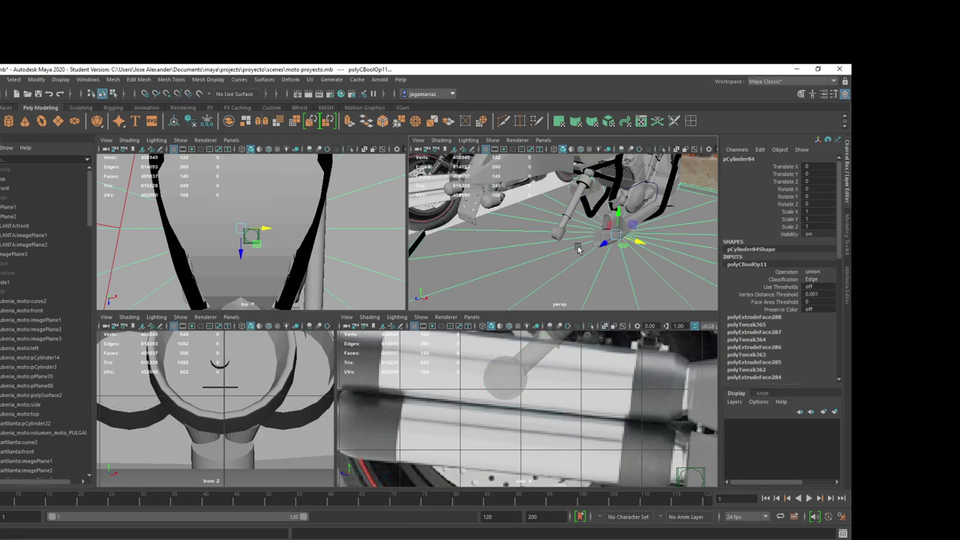
pyautogui.click(705, 178)
# Step: Orbit to a low side view of the bike and zoom around the rear wheel
pyautogui.keyDown('alt'); pyautogui.moveTo(705, 178); pyautogui.dragTo(643, 229); pyautogui.keyUp('alt')
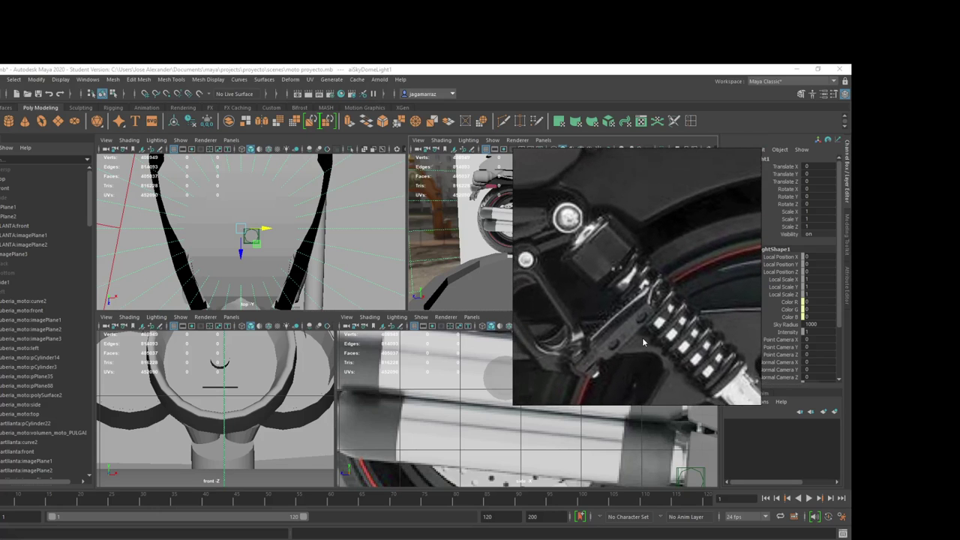
pyautogui.scroll(3, 452, 283)
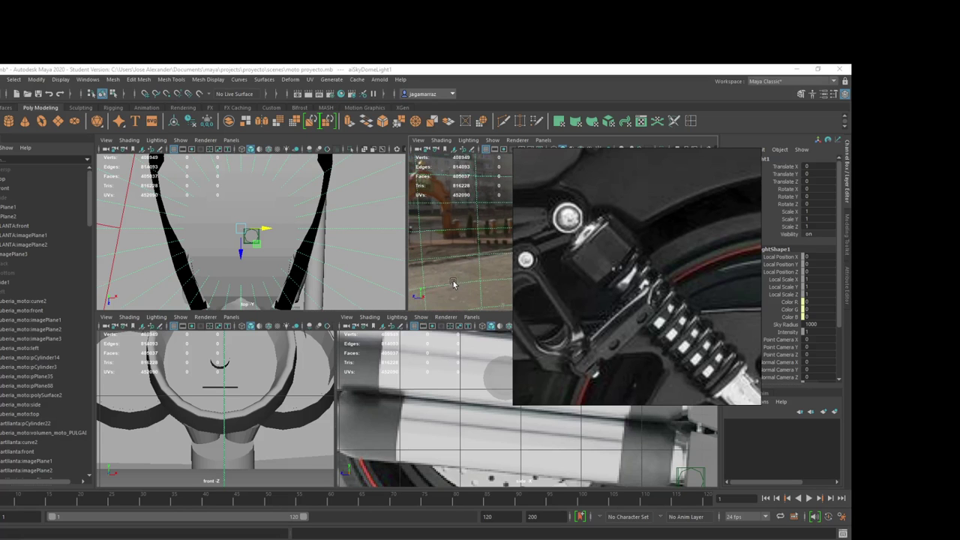
pyautogui.scroll(2, 452, 283)
pyautogui.scroll(2, 451, 270)
pyautogui.scroll(2, 453, 261)
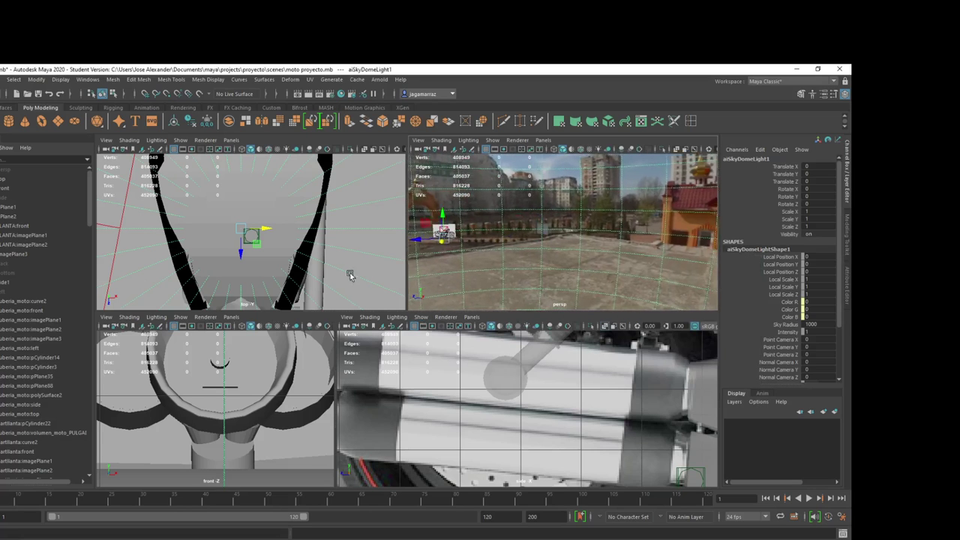
pyautogui.scroll(2, 488, 263)
pyautogui.scroll(2, 523, 267)
pyautogui.scroll(-2, 537, 261)
pyautogui.scroll(-2, 555, 255)
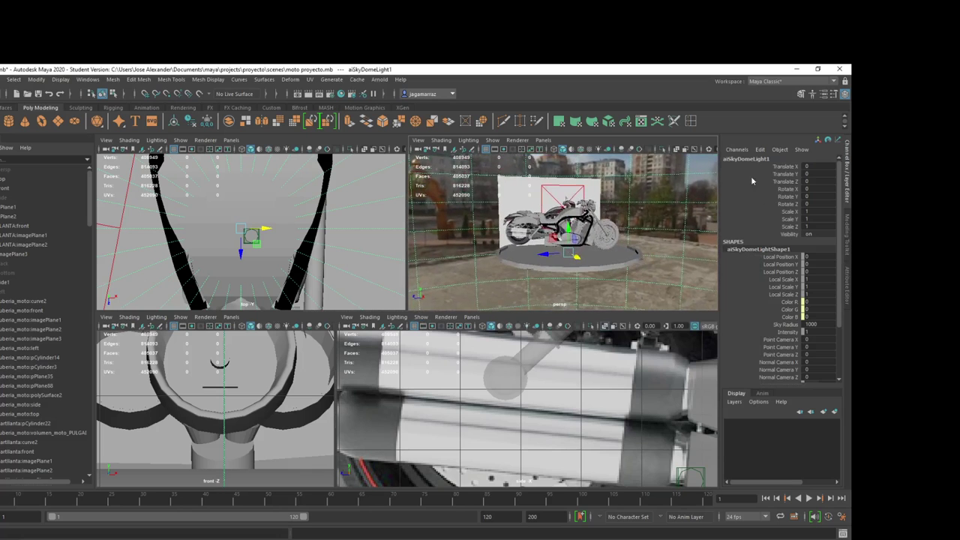
pyautogui.scroll(-2, 577, 249)
pyautogui.scroll(-2, 601, 240)
pyautogui.scroll(2, 601, 240)
pyautogui.scroll(2, 615, 248)
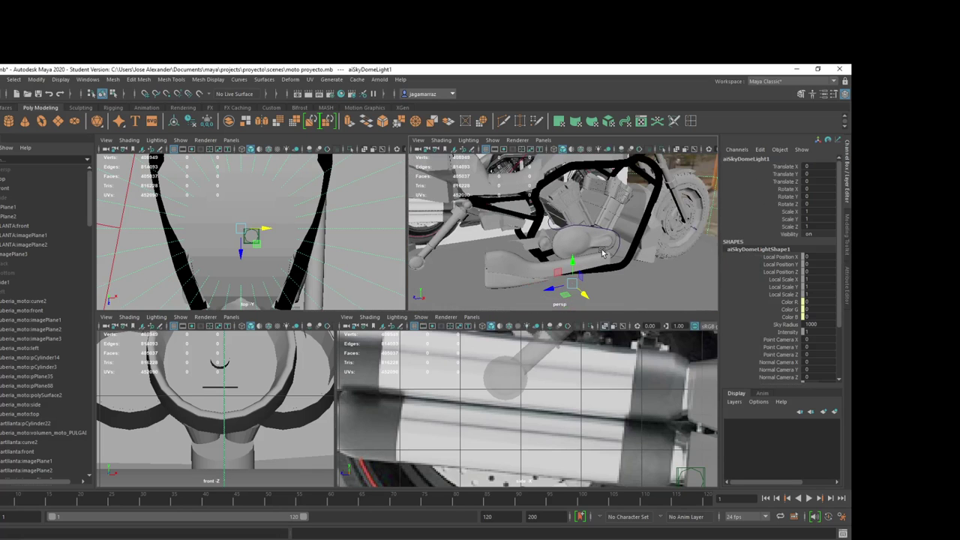
pyautogui.scroll(-2, 617, 241)
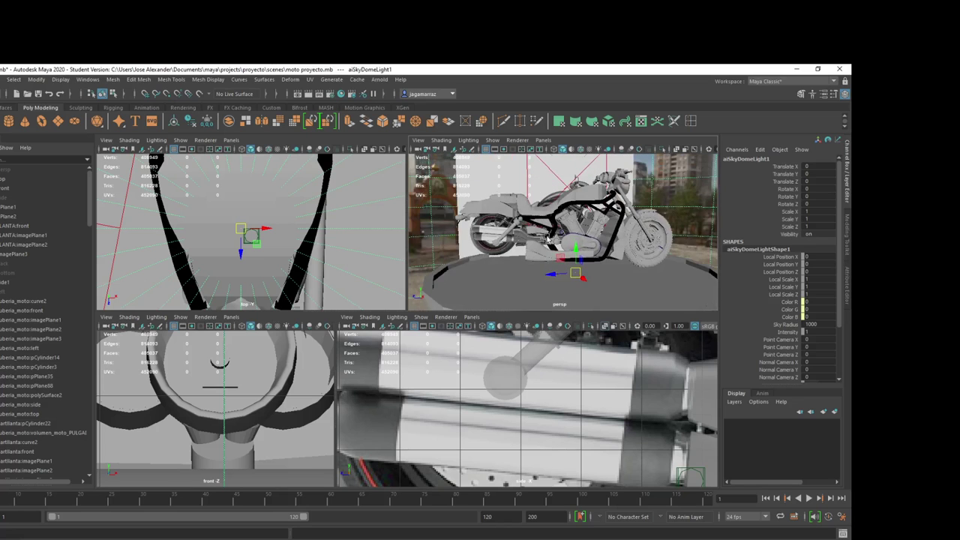
pyautogui.scroll(3, 630, 247)
pyautogui.scroll(2, 672, 261)
pyautogui.scroll(2, 664, 261)
pyautogui.scroll(2, 656, 261)
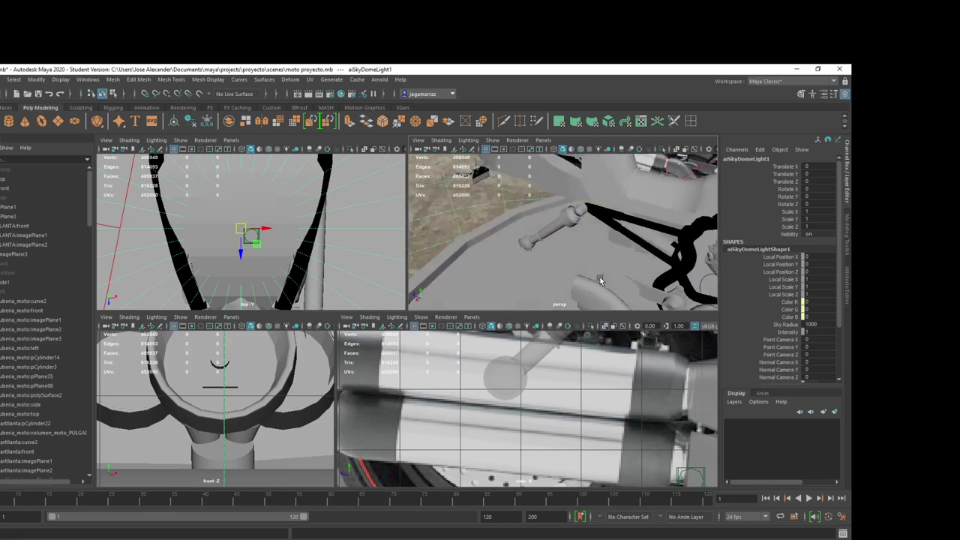
pyautogui.scroll(-3, 647, 261)
pyautogui.scroll(2, 639, 261)
pyautogui.scroll(2, 638, 261)
pyautogui.scroll(1, 637, 260)
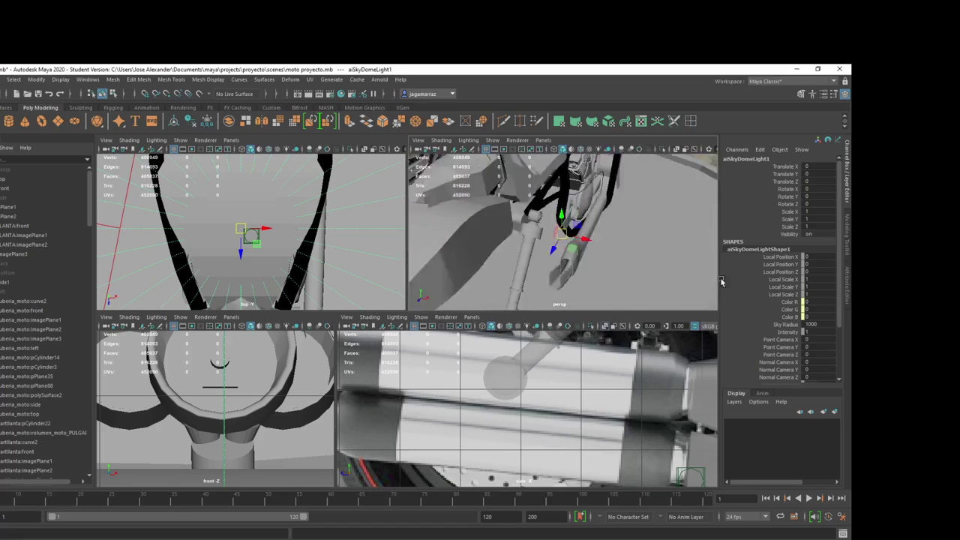
pyautogui.scroll(-3, 636, 260)
pyautogui.scroll(2, 636, 260)
# Step: Orbit over the frame, engine and exhaust, then bring up the rear shock reference photo
pyautogui.moveTo(635, 259)
pyautogui.keyDown('alt'); pyautogui.mouseDown()
pyautogui.moveTo(519, 240)
pyautogui.moveTo(619, 271)
pyautogui.moveTo(581, 233)
pyautogui.mouseUp(); pyautogui.keyUp('alt')
pyautogui.scroll(3, 618, 272)
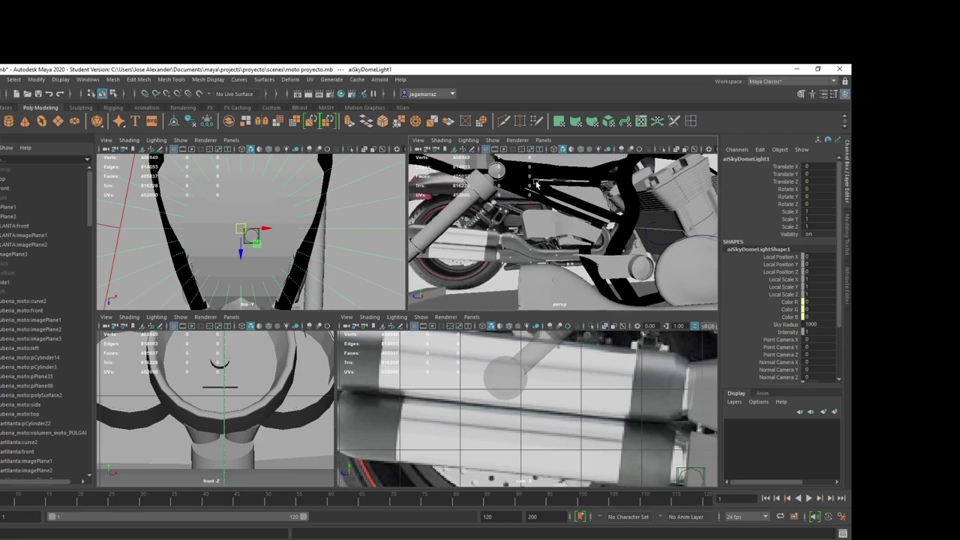
pyautogui.moveTo(495, 221)
pyautogui.keyDown('alt'); pyautogui.mouseDown()
pyautogui.moveTo(575, 236)
pyautogui.moveTo(579, 262)
pyautogui.mouseUp(); pyautogui.keyUp('alt')
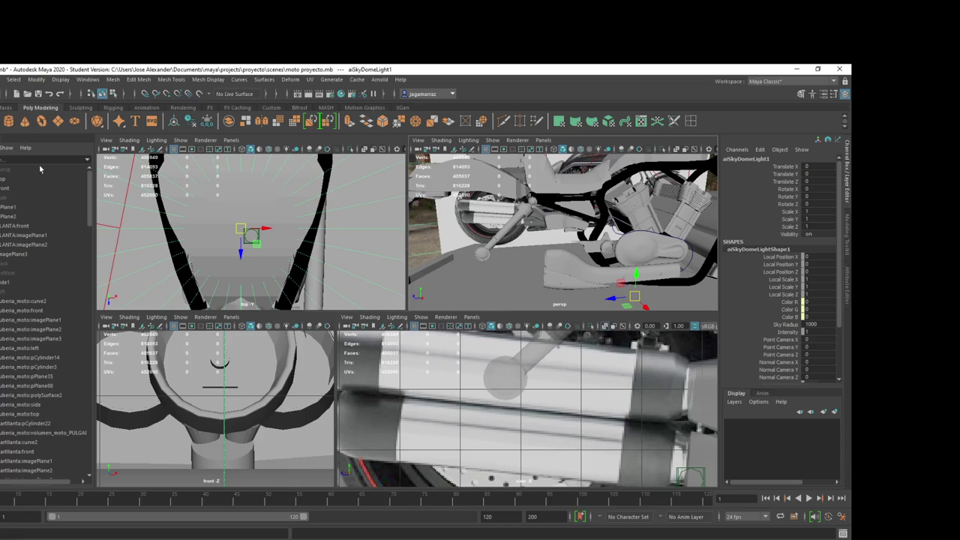
pyautogui.hotkey('alt', 'Tab')
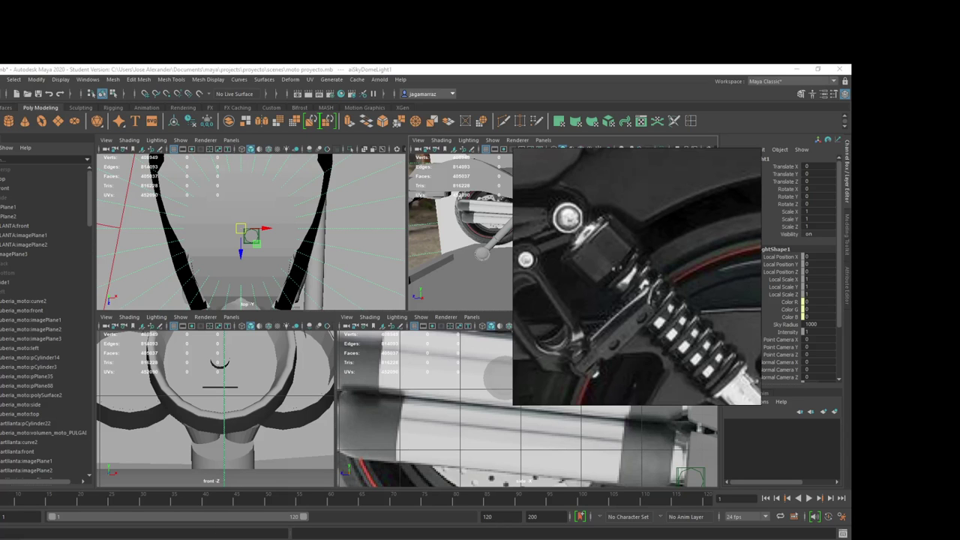
# Step: Zoom and pan the side viewport onto the rear shock absorber
pyautogui.scroll(-2, 578, 364)
pyautogui.scroll(-2, 578, 364)
pyautogui.scroll(-2, 578, 363)
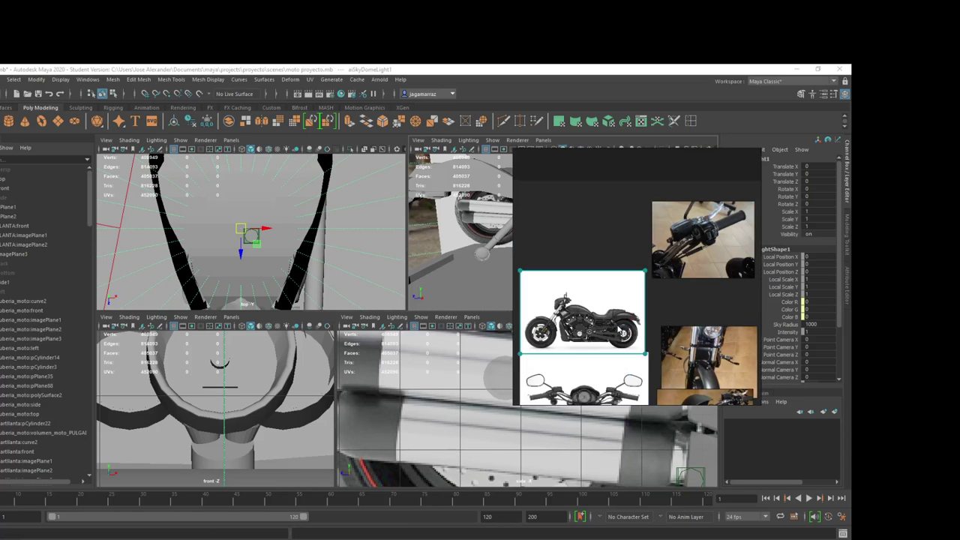
pyautogui.scroll(-2, 646, 379)
pyautogui.scroll(2, 525, 248)
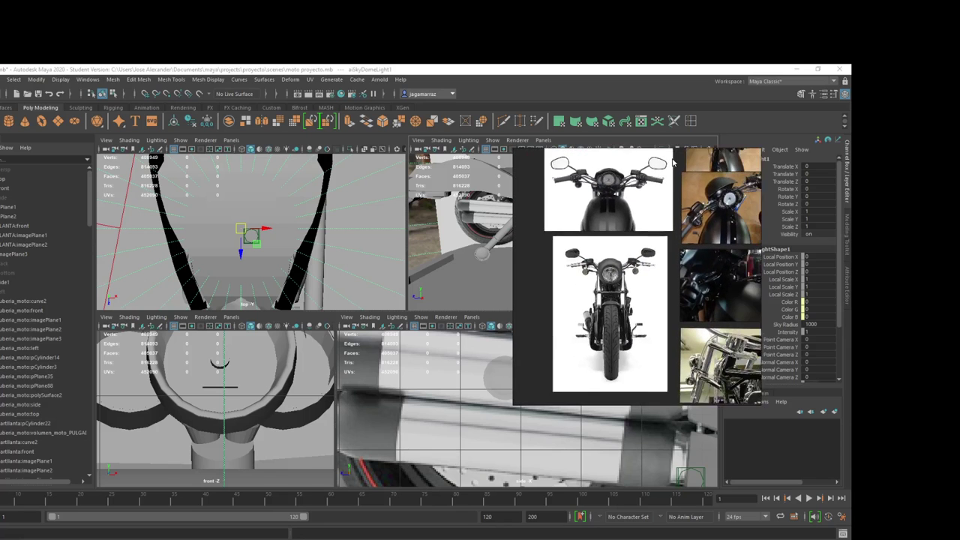
pyautogui.scroll(-5, 498, 433)
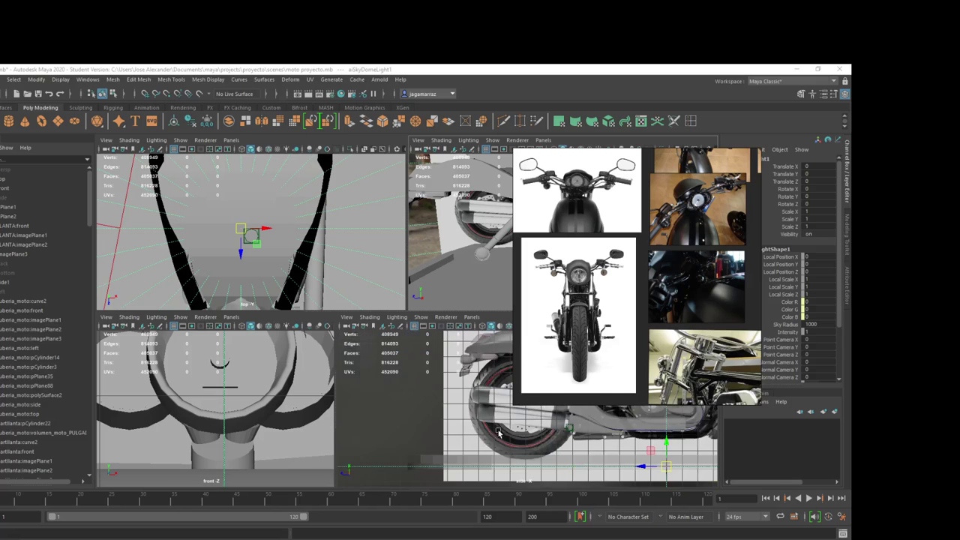
pyautogui.click(576, 433)
pyautogui.scroll(3, 578, 429)
pyautogui.scroll(2, 578, 427)
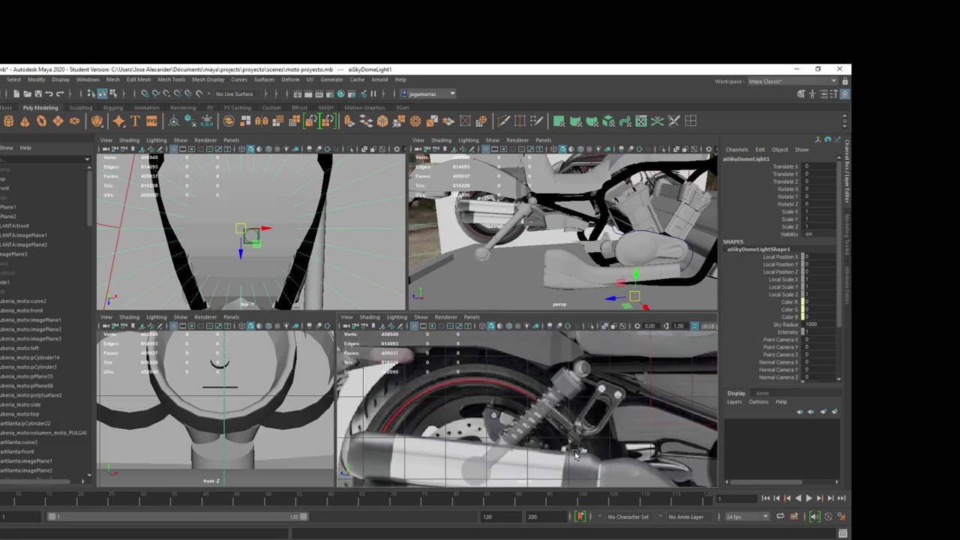
pyautogui.scroll(2, 579, 426)
pyautogui.scroll(2, 661, 405)
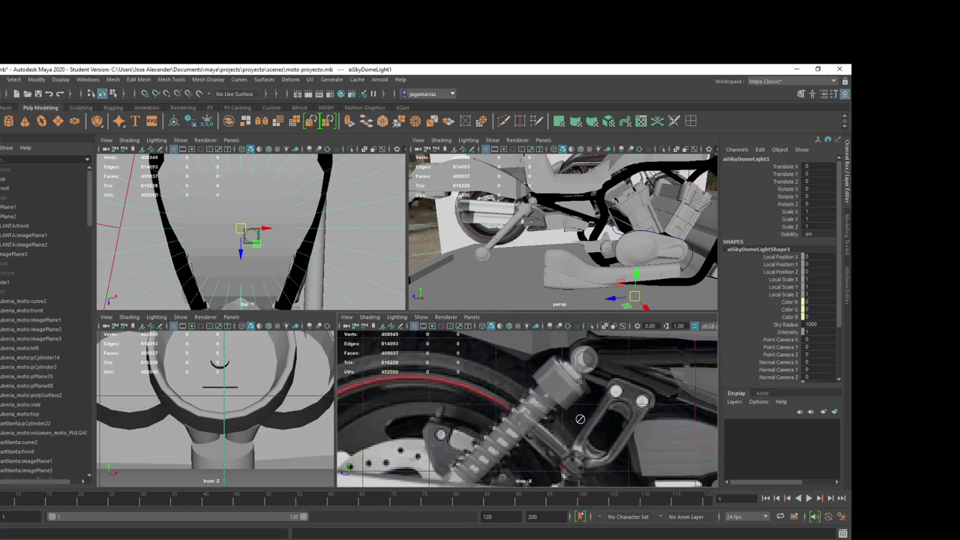
pyautogui.keyDown('alt'); pyautogui.moveTo(586, 412); pyautogui.dragTo(477, 473, button='middle'); pyautogui.keyUp('alt')
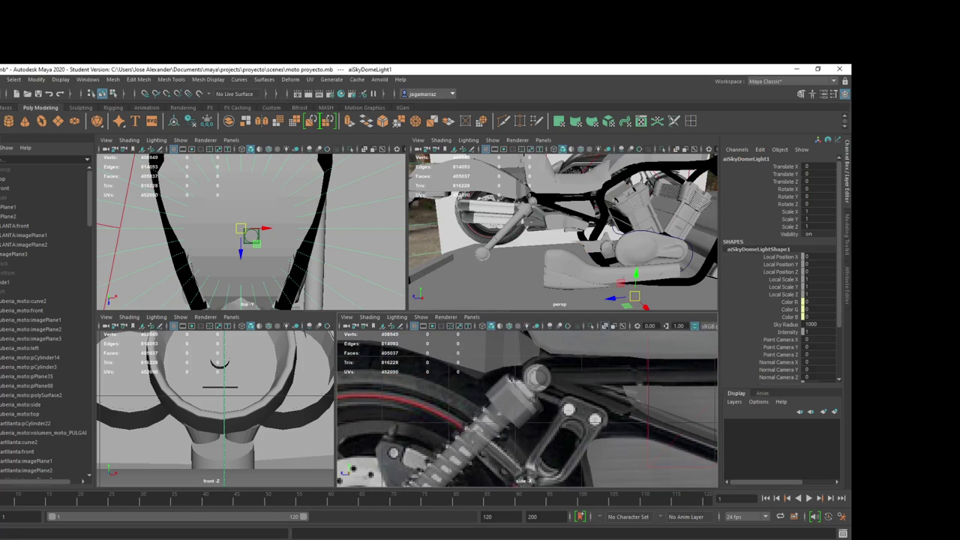
# Step: Enlarge the side-view bike photo in PureRef and zoom into the shock mount bracket
pyautogui.hotkey('alt', 'Tab')
pyautogui.scroll(-3, 586, 318)
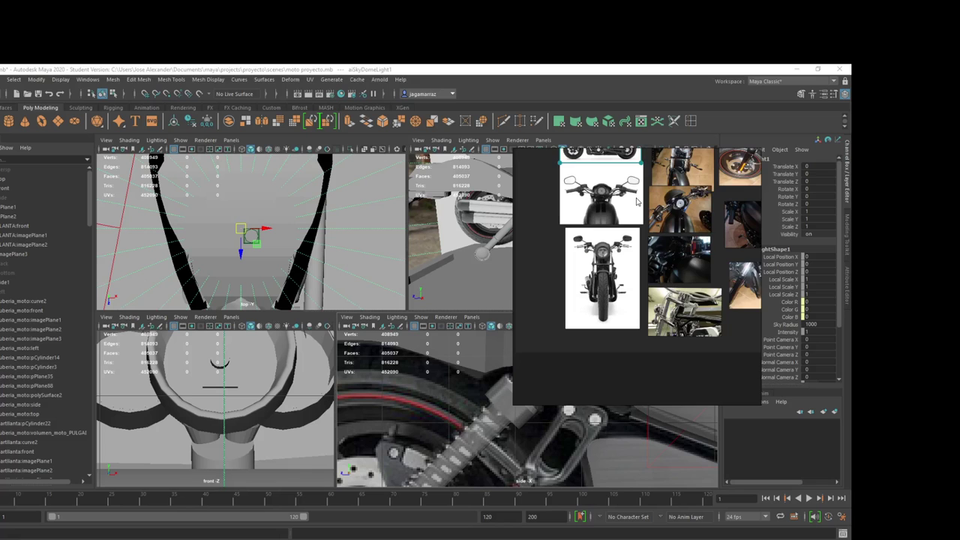
pyautogui.scroll(2, 578, 322)
pyautogui.click(575, 324)
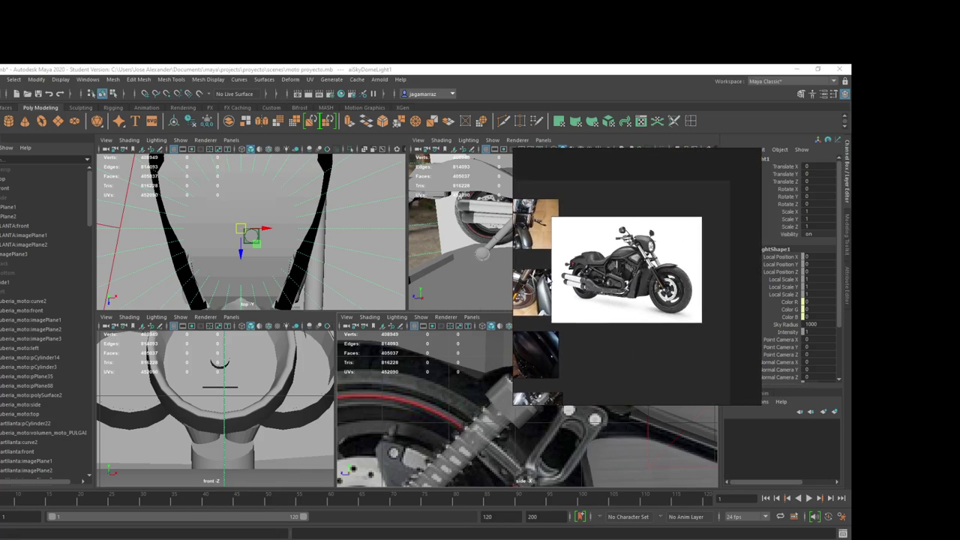
pyautogui.scroll(1, 652, 300)
pyautogui.scroll(2, 645, 308)
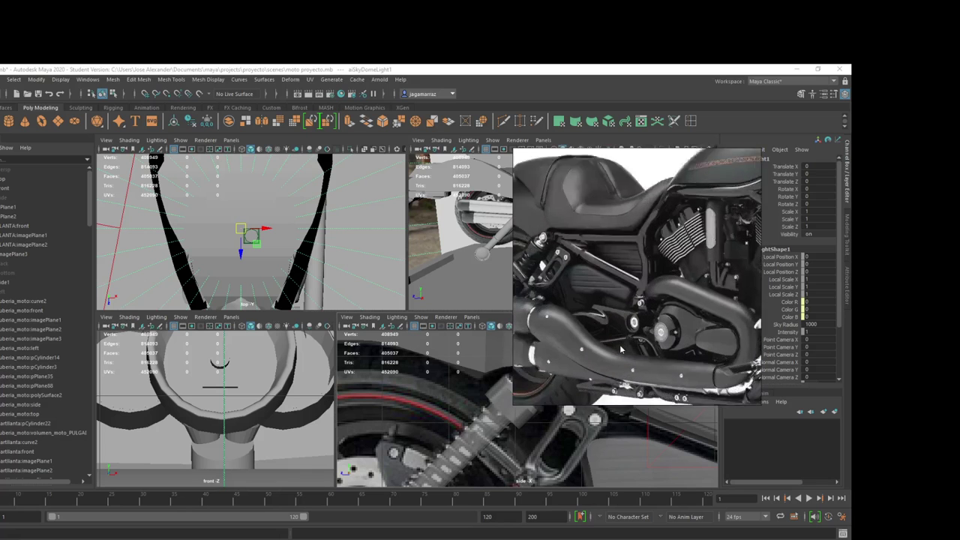
pyautogui.scroll(1, 630, 315)
pyautogui.scroll(1, 638, 352)
pyautogui.moveTo(638, 352); pyautogui.dragTo(717, 364, button='middle')
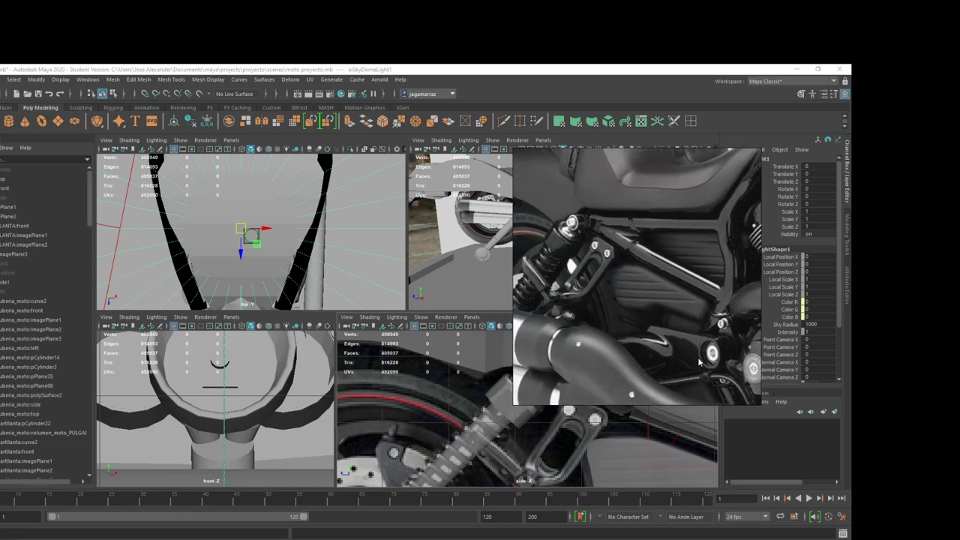
pyautogui.scroll(1, 698, 349)
pyautogui.scroll(1, 661, 322)
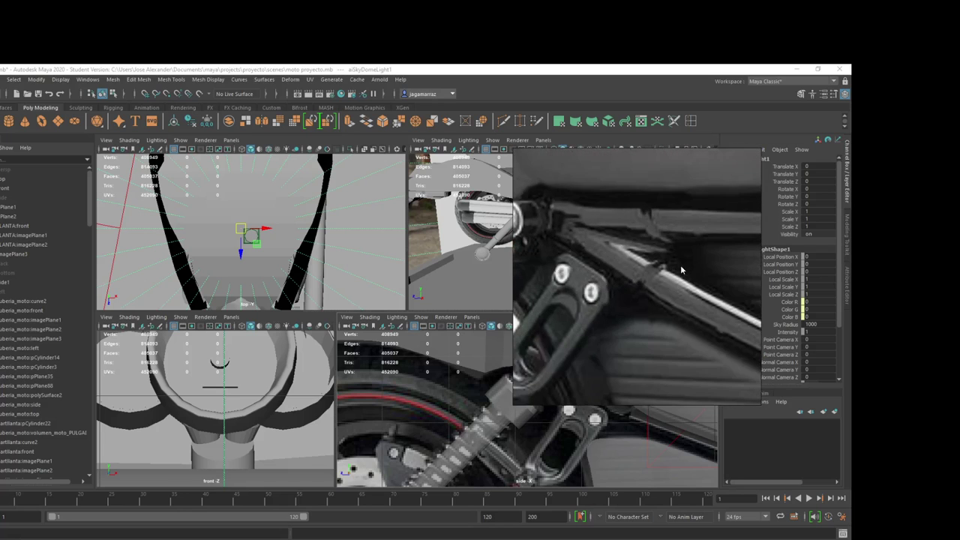
pyautogui.scroll(1, 630, 304)
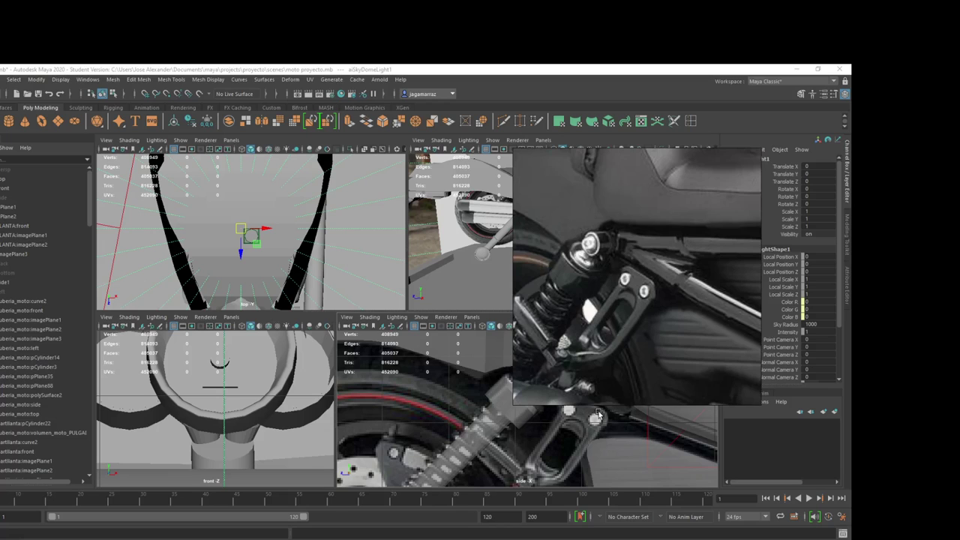
pyautogui.moveTo(589, 454)
pyautogui.keyDown('alt'); pyautogui.mouseDown(button='middle')
pyautogui.moveTo(596, 395)
pyautogui.moveTo(587, 405)
pyautogui.mouseUp(button='middle'); pyautogui.keyUp('alt')
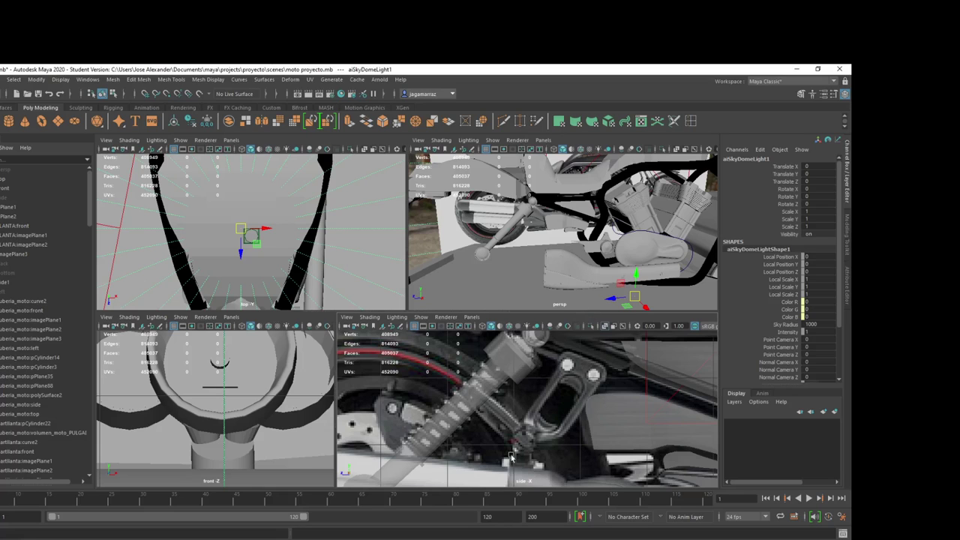
pyautogui.hotkey('alt', 'Tab')
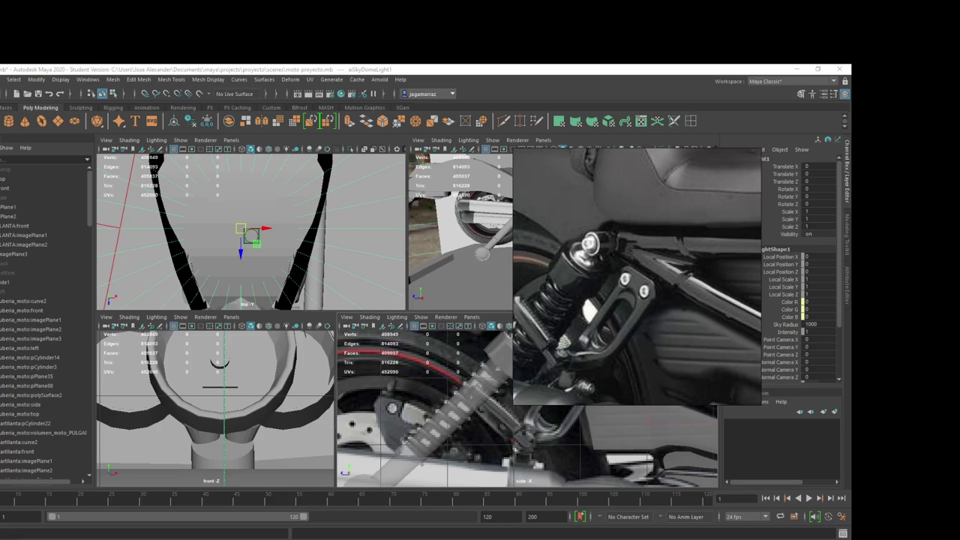
# Step: Create a polygon cube, raise it toward the bracket and shrink it over the upper bolt
pyautogui.click(8, 121)
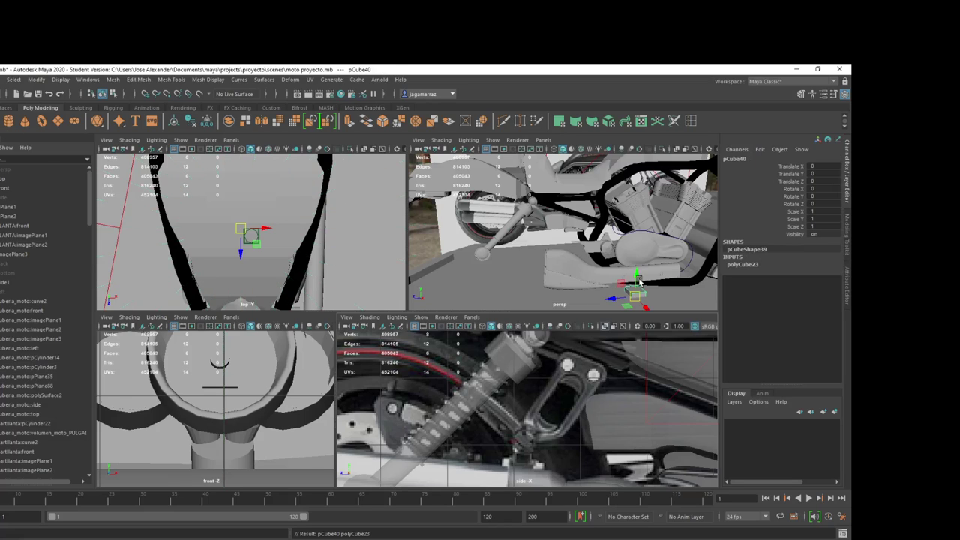
pyautogui.moveTo(638, 281)
pyautogui.mouseDown()
pyautogui.moveTo(643, 188)
pyautogui.moveTo(600, 208)
pyautogui.moveTo(531, 211)
pyautogui.mouseUp()
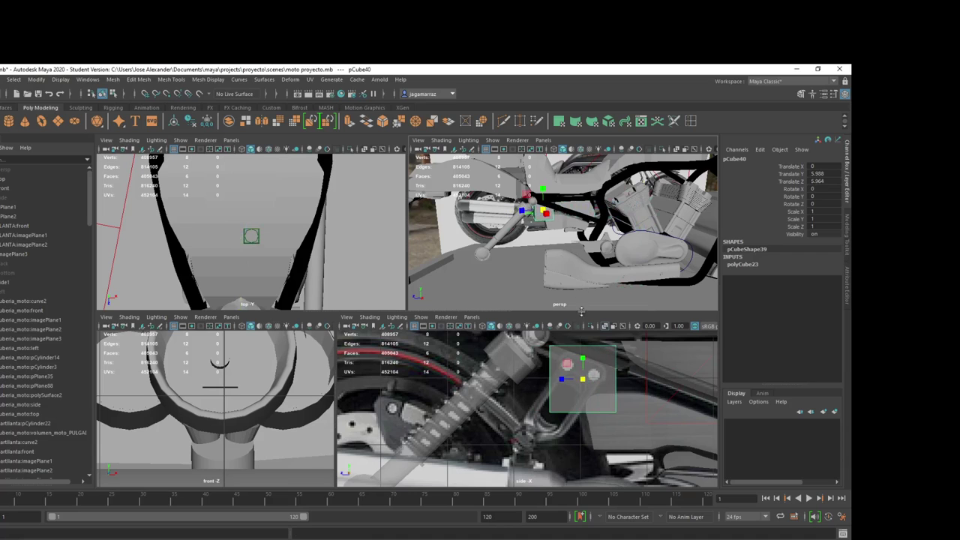
pyautogui.moveTo(587, 377)
pyautogui.mouseDown()
pyautogui.moveTo(572, 379)
pyautogui.moveTo(605, 364)
pyautogui.mouseUp()
pyautogui.scroll(2, 600, 369)
pyautogui.scroll(1, 604, 364)
pyautogui.scroll(1, 585, 390)
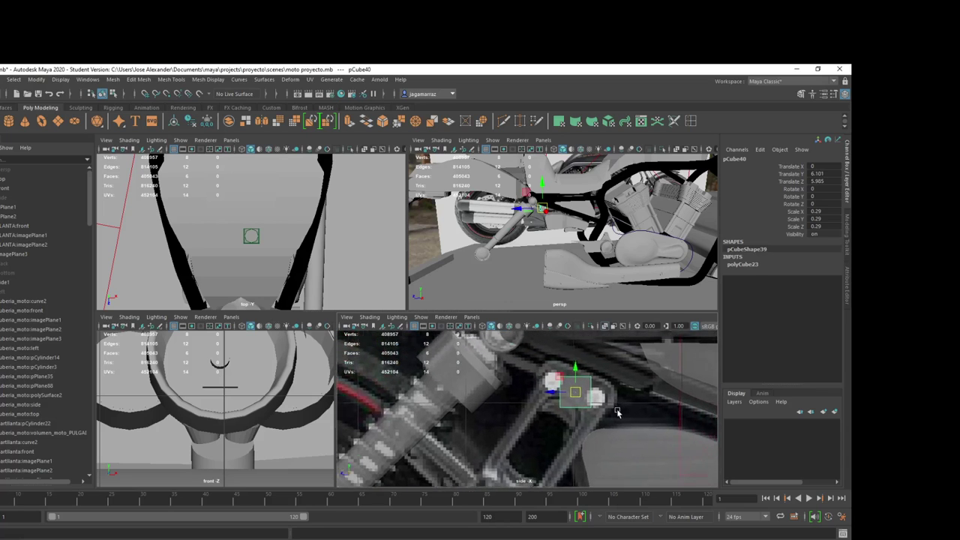
pyautogui.scroll(1, 563, 405)
pyautogui.moveTo(559, 407)
pyautogui.mouseDown()
pyautogui.moveTo(548, 398)
pyautogui.moveTo(575, 393)
pyautogui.moveTo(557, 400)
pyautogui.mouseUp()
# Step: Tilt the cube -23.546° on X at 0.255 scale and slide it onto the bracket bolt
pyautogui.press('r')
pyautogui.press('e')
pyautogui.press('w')
pyautogui.press('w')
pyautogui.press('e')
pyautogui.press('r')
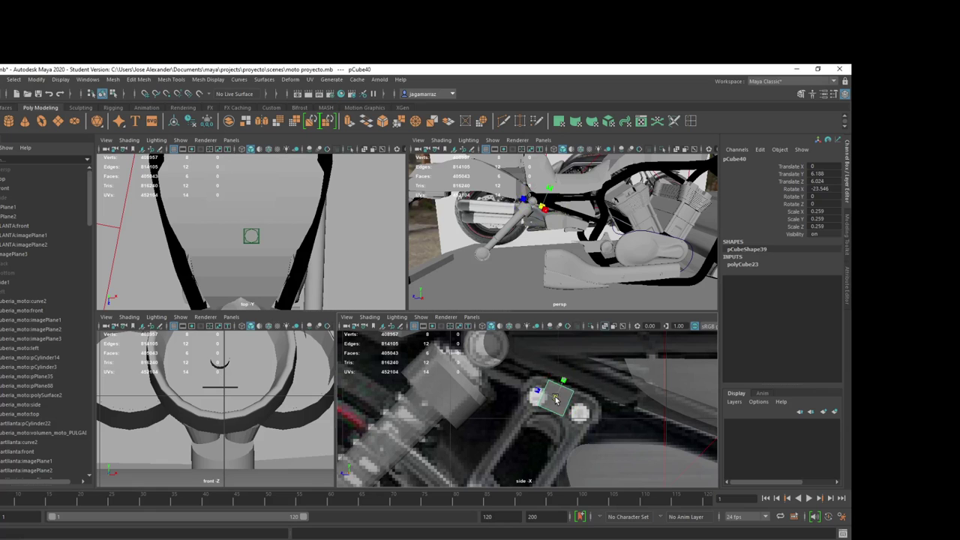
pyautogui.press('w')
pyautogui.keyDown('alt'); pyautogui.moveTo(563, 248); pyautogui.dragTo(586, 237); pyautogui.keyUp('alt')
pyautogui.moveTo(495, 197)
pyautogui.mouseDown()
pyautogui.moveTo(541, 228)
pyautogui.moveTo(518, 193)
pyautogui.mouseUp()
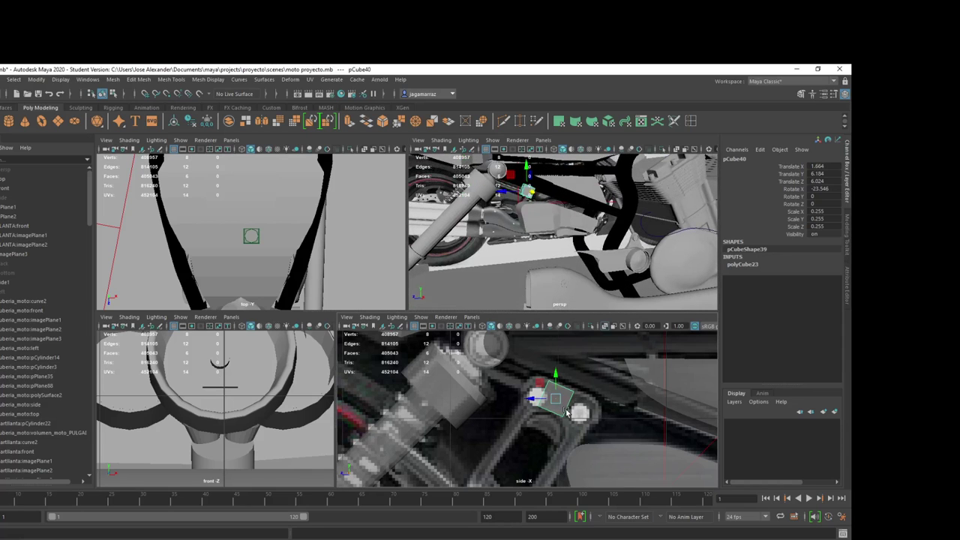
pyautogui.moveTo(578, 240)
pyautogui.keyDown('alt'); pyautogui.mouseDown()
pyautogui.moveTo(587, 255)
pyautogui.moveTo(595, 238)
pyautogui.mouseUp(); pyautogui.keyUp('alt')
# Step: Extrude the cube's end face twice in world axes to stretch the block along the reference
pyautogui.moveTo(595, 238); pyautogui.dragTo(596, 258, button='right')
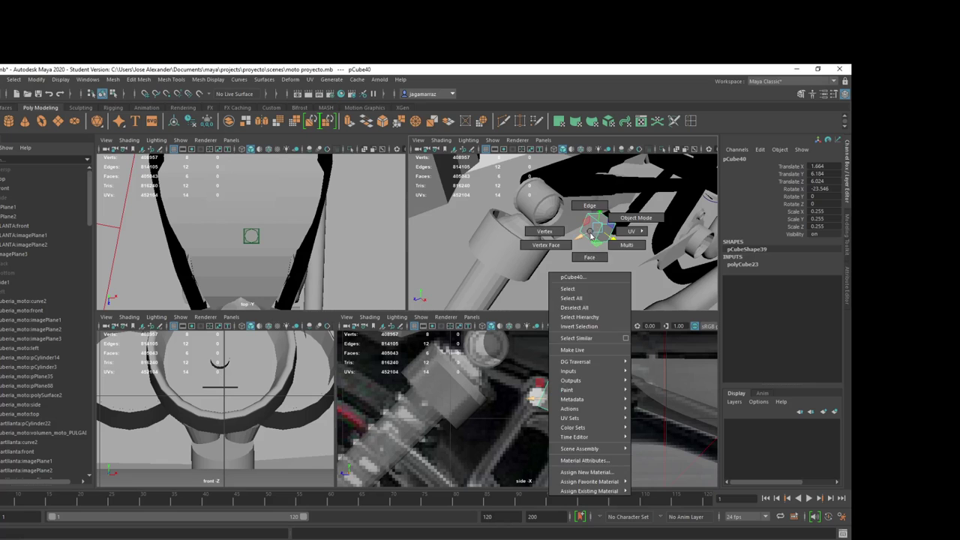
pyautogui.click(603, 231)
pyautogui.scroll(1, 552, 385)
pyautogui.scroll(2, 552, 385)
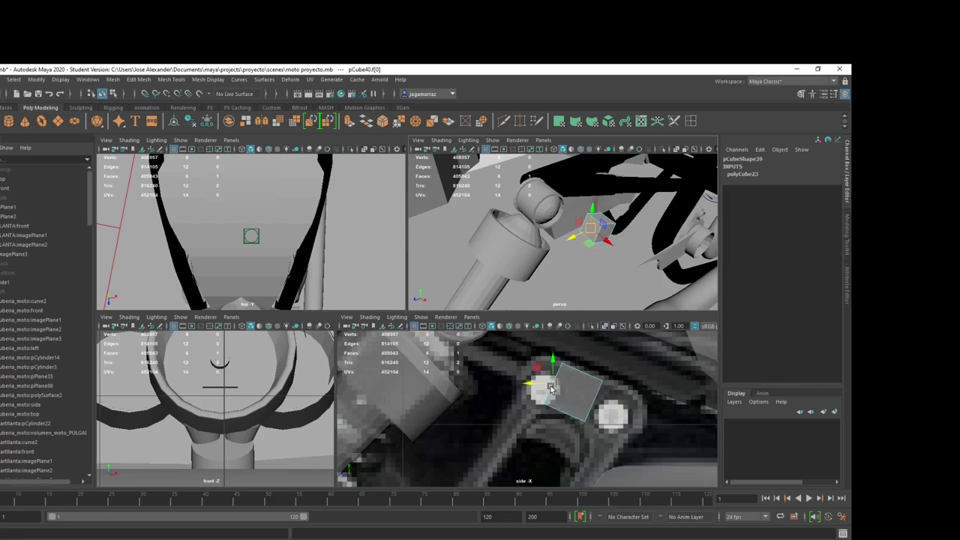
pyautogui.hotkey('ctrl', 'e')
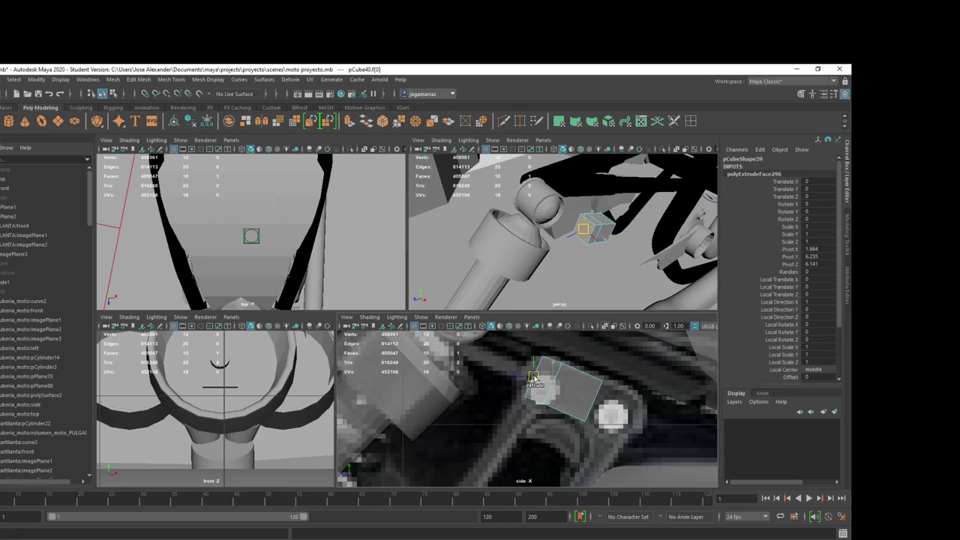
pyautogui.click(533, 377)
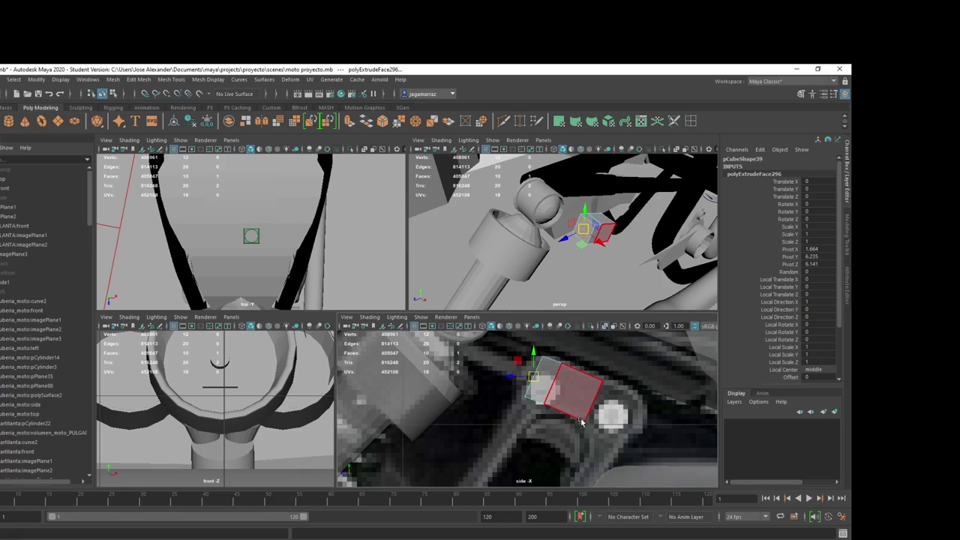
pyautogui.keyDown('alt'); pyautogui.moveTo(612, 306); pyautogui.dragTo(570, 296); pyautogui.keyUp('alt')
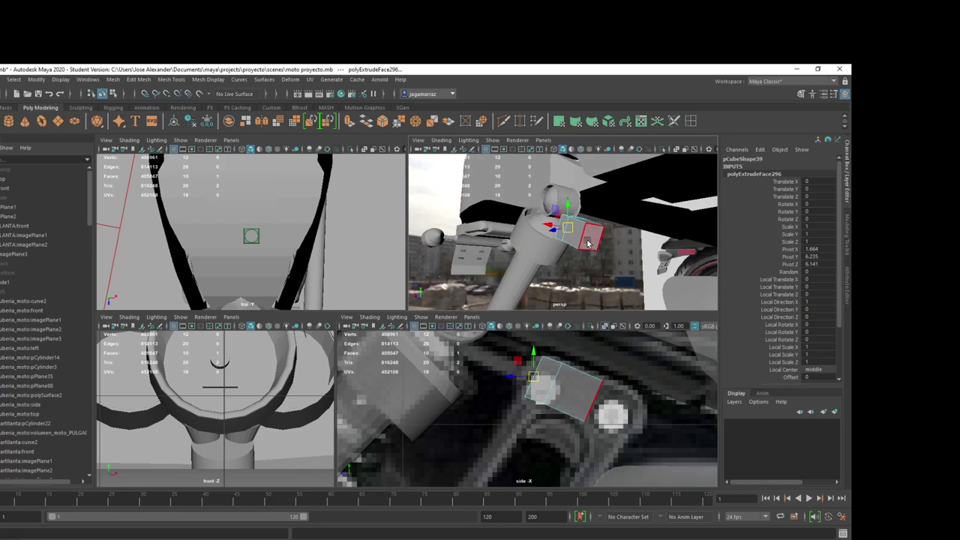
pyautogui.click(576, 417)
pyautogui.hotkey('ctrl', 'e')
pyautogui.moveTo(593, 402); pyautogui.dragTo(632, 422)
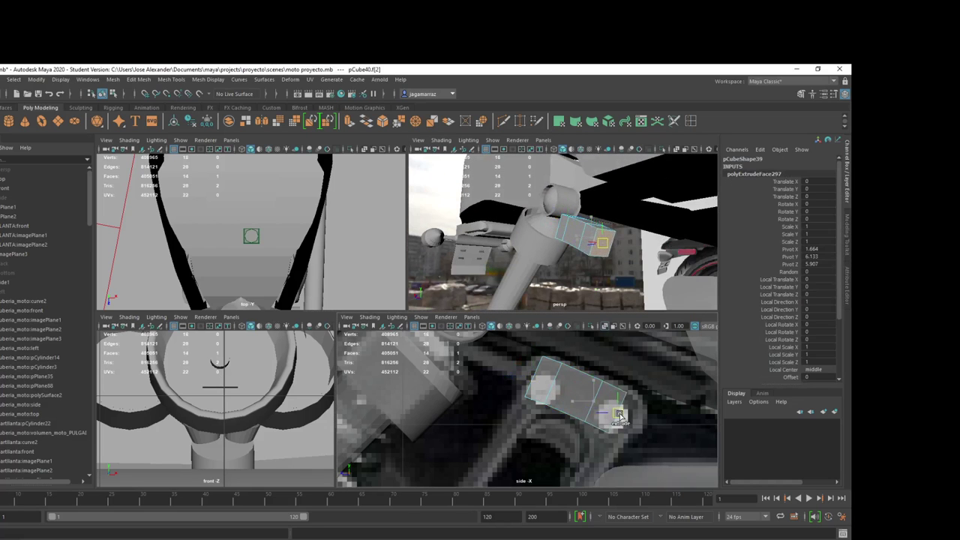
pyautogui.click(633, 422)
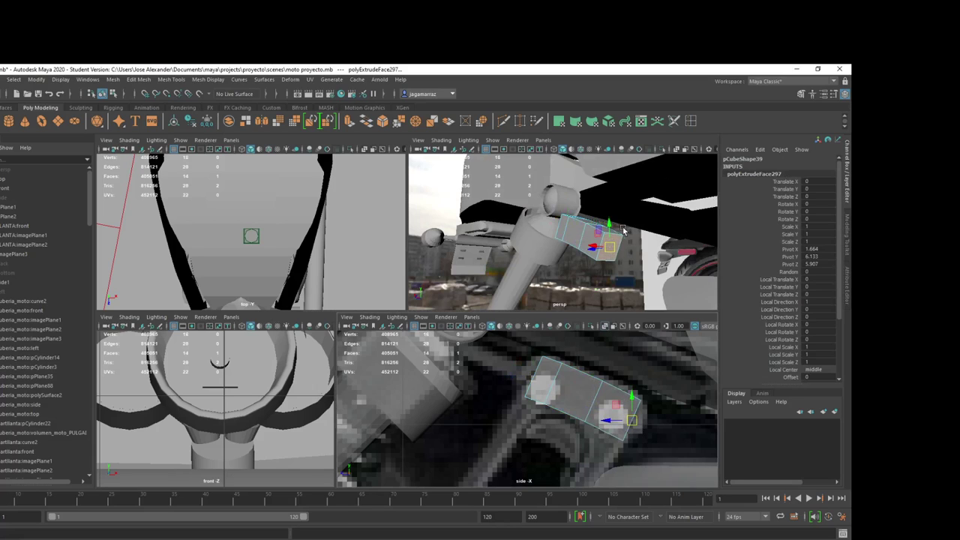
# Step: Switch the block to edge mode and nudge an end edge slightly
pyautogui.moveTo(622, 230); pyautogui.dragTo(605, 241, button='right')
pyautogui.click(580, 282)
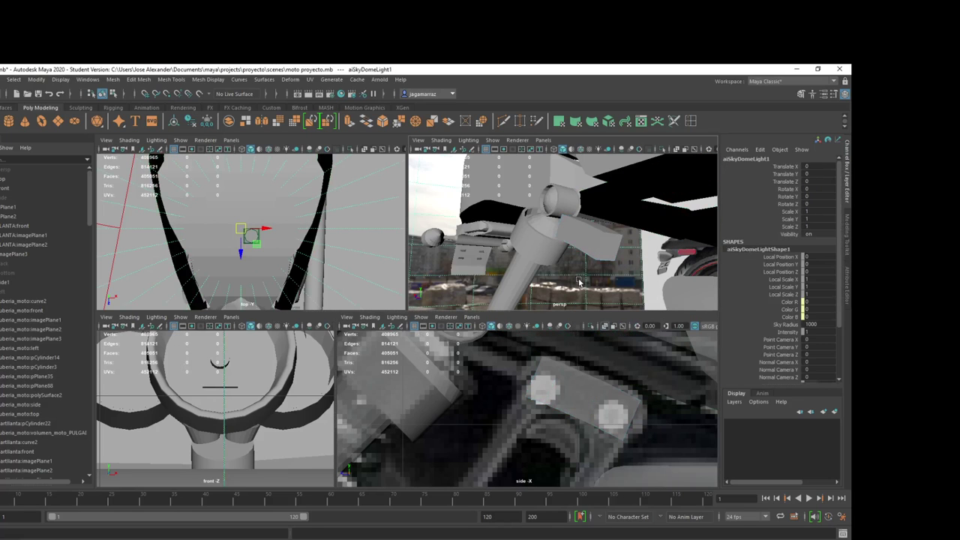
pyautogui.click(600, 241)
pyautogui.rightClick(603, 240)
pyautogui.moveTo(602, 240); pyautogui.dragTo(602, 213, button='right')
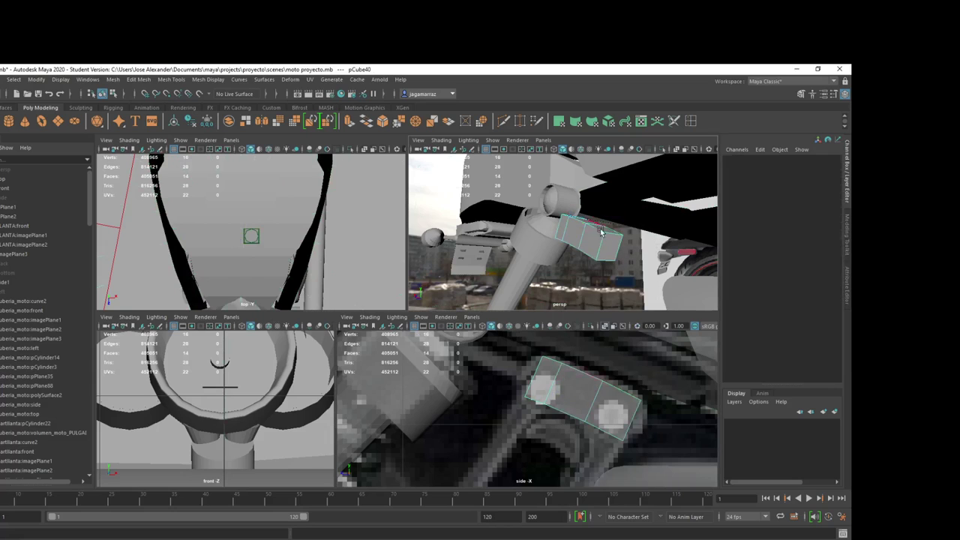
pyautogui.click(644, 397)
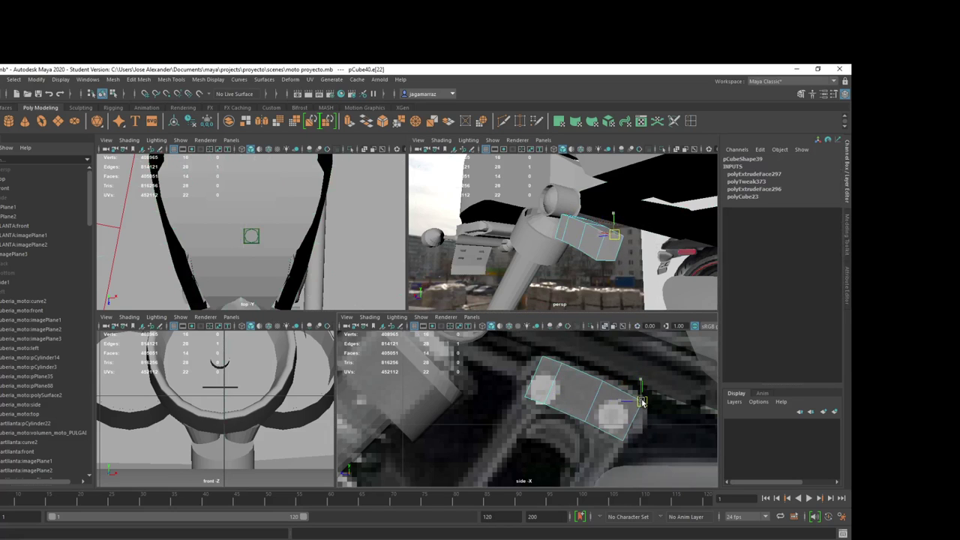
pyautogui.moveTo(643, 409); pyautogui.dragTo(645, 410)
# Step: Insert an edge loop across the block
pyautogui.keyDown('alt'); pyautogui.moveTo(660, 225); pyautogui.dragTo(690, 202); pyautogui.keyUp('alt')
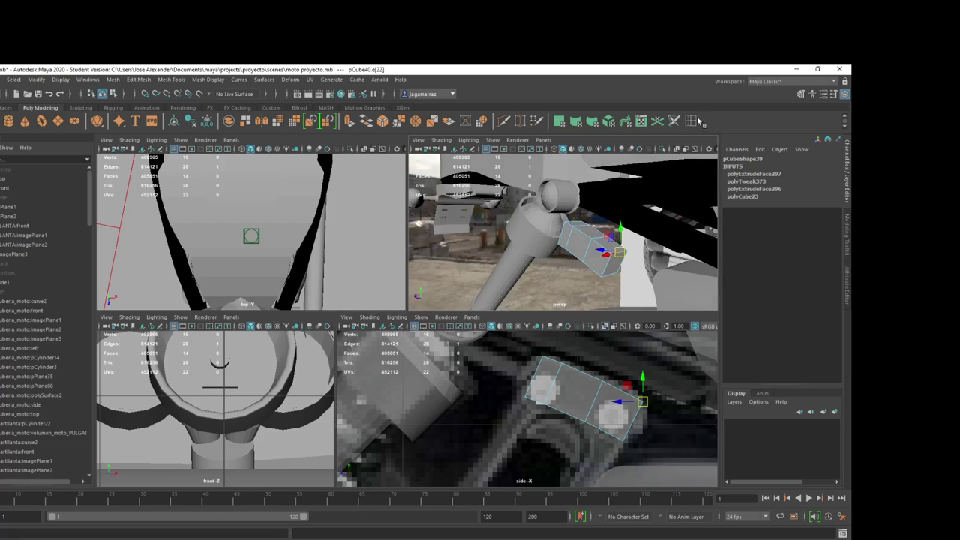
pyautogui.click(697, 121)
pyautogui.keyDown('ctrl'); pyautogui.click(603, 248); pyautogui.keyUp('ctrl')
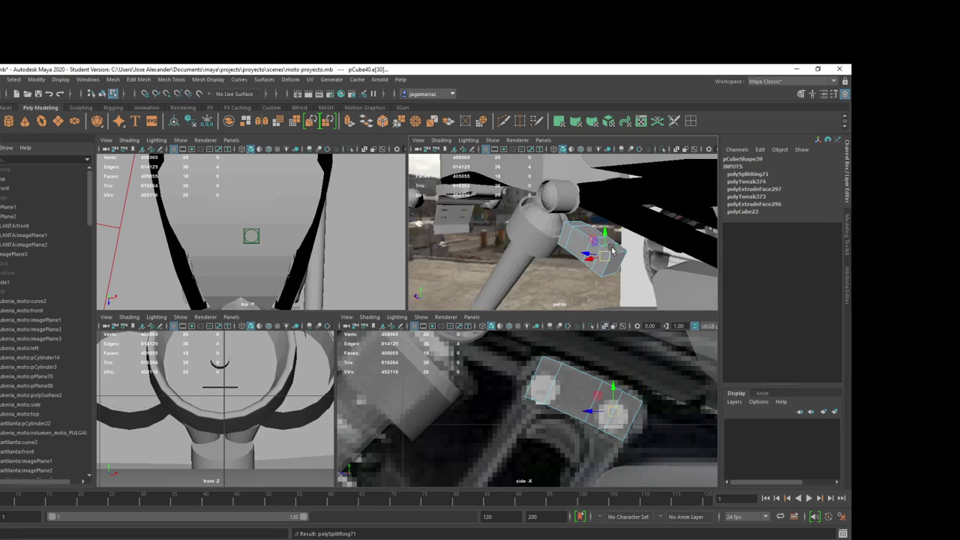
# Step: Select the block's upper edges and move them to match the reference
pyautogui.click(628, 389)
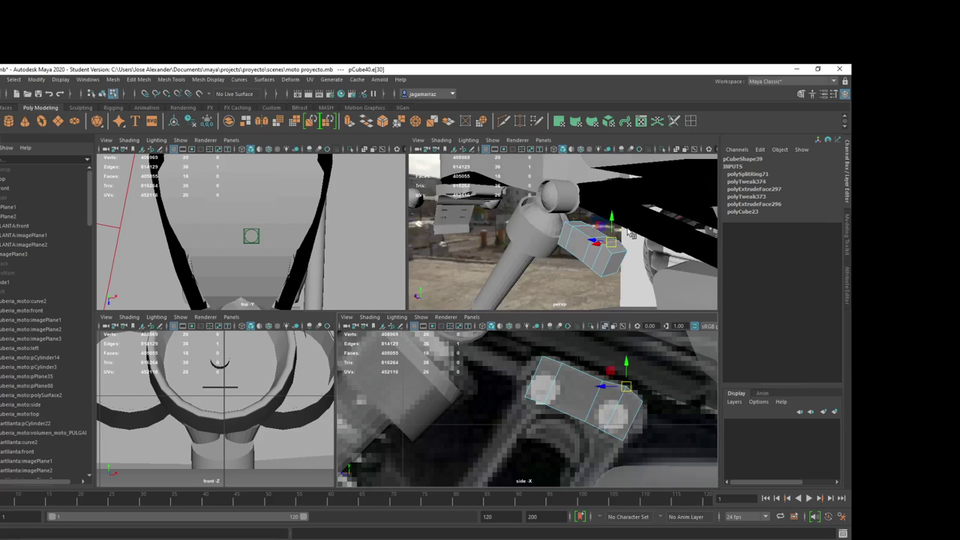
pyautogui.scroll(2, 625, 233)
pyautogui.click(600, 381)
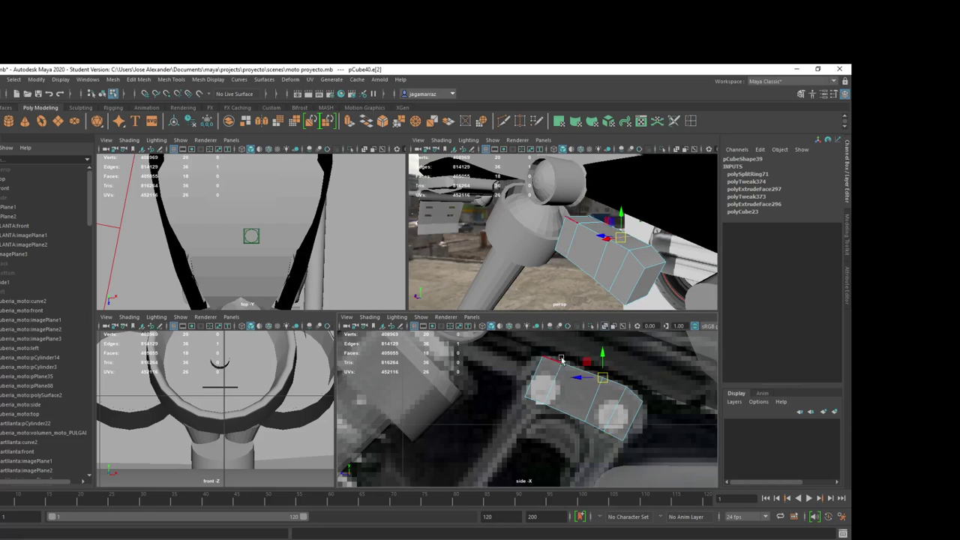
pyautogui.click(592, 220)
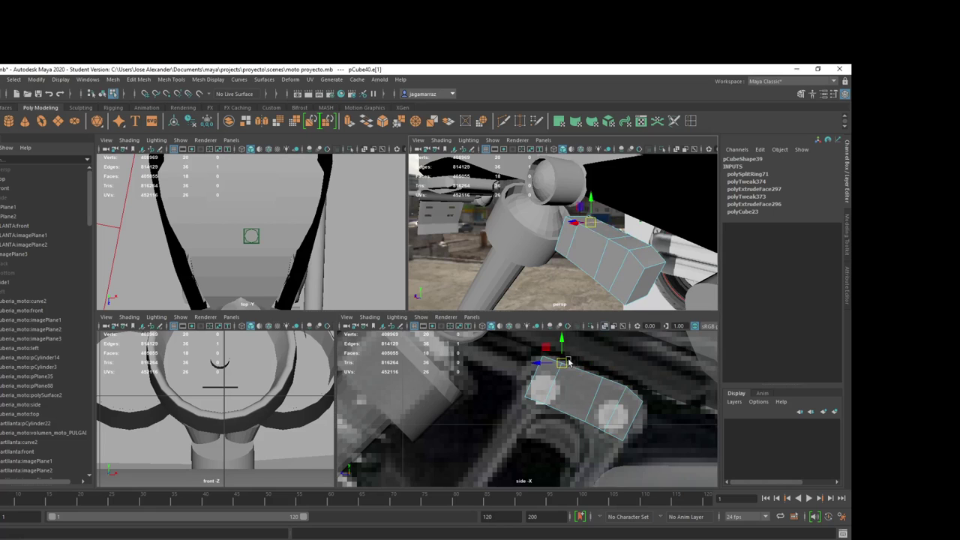
pyautogui.keyDown('alt'); pyautogui.moveTo(579, 235); pyautogui.dragTo(611, 248); pyautogui.keyUp('alt')
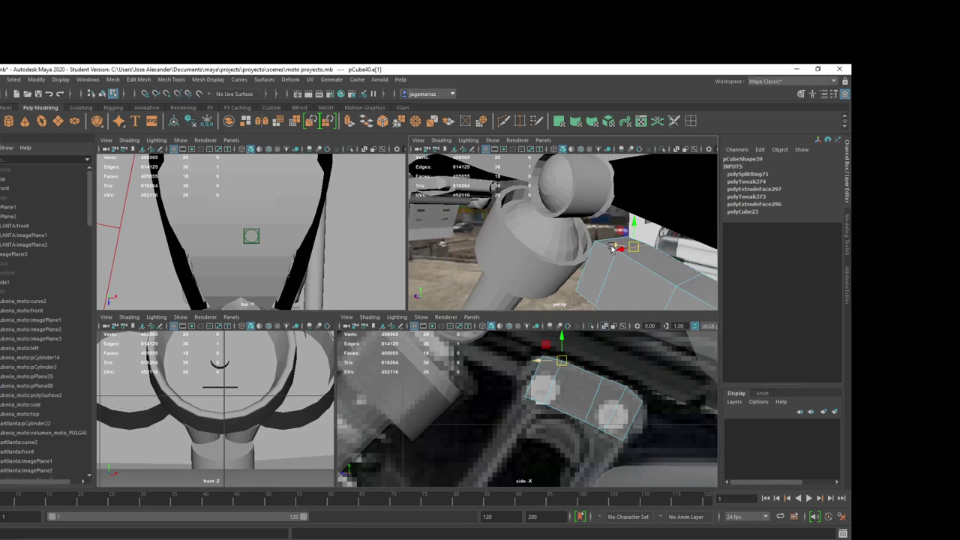
pyautogui.click(600, 240)
pyautogui.moveTo(541, 365)
pyautogui.mouseDown()
pyautogui.moveTo(546, 358)
pyautogui.moveTo(528, 359)
pyautogui.moveTo(540, 359)
pyautogui.mouseUp()
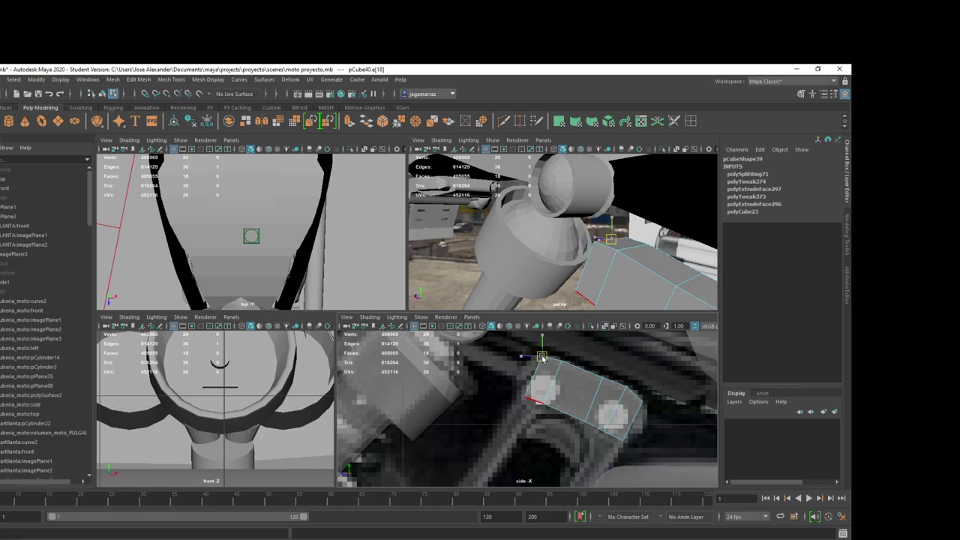
pyautogui.keyDown('alt'); pyautogui.moveTo(629, 257); pyautogui.dragTo(630, 260); pyautogui.keyUp('alt')
# Step: Insert two more edge loops across the block
pyautogui.rightClick(630, 261)
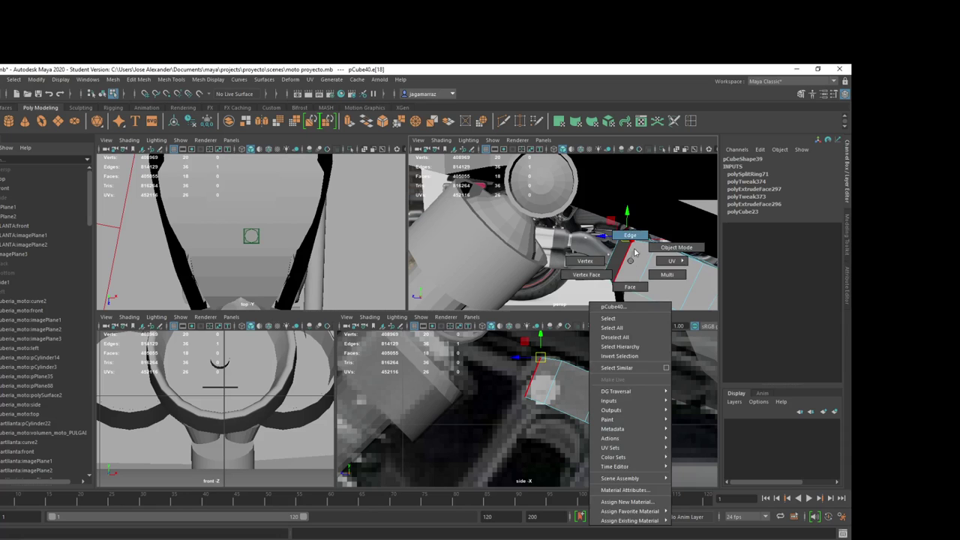
pyautogui.click(634, 252)
pyautogui.rightClick(625, 256)
pyautogui.click(634, 255)
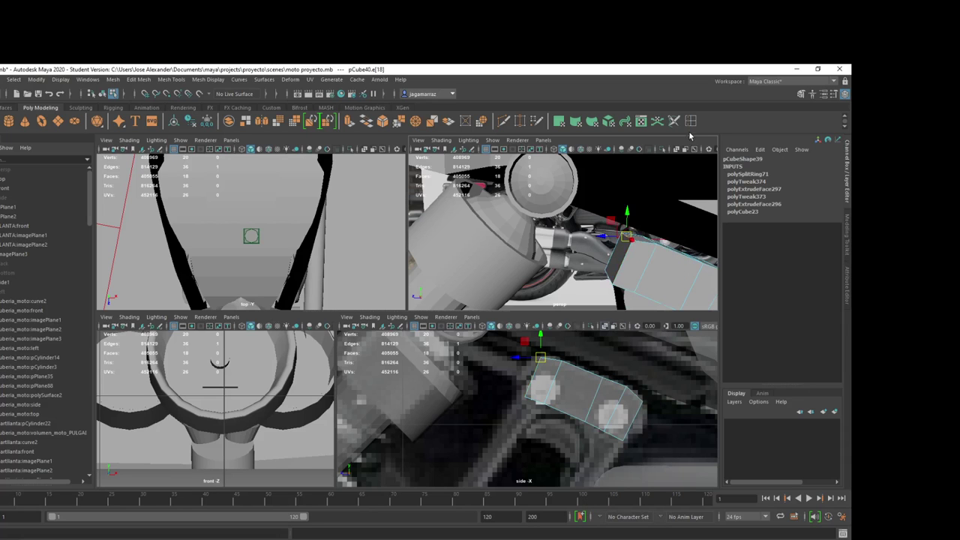
pyautogui.click(628, 252)
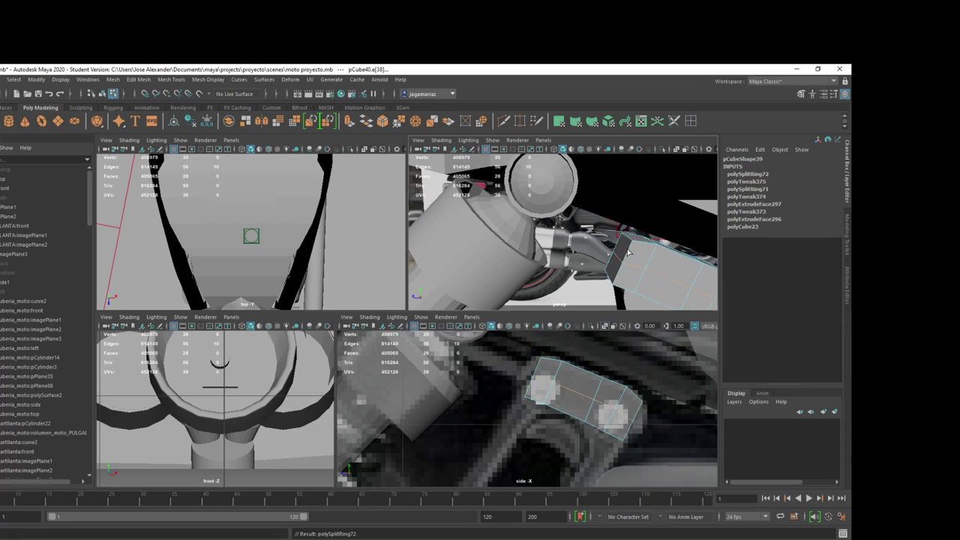
pyautogui.click(625, 251)
pyautogui.press('w')
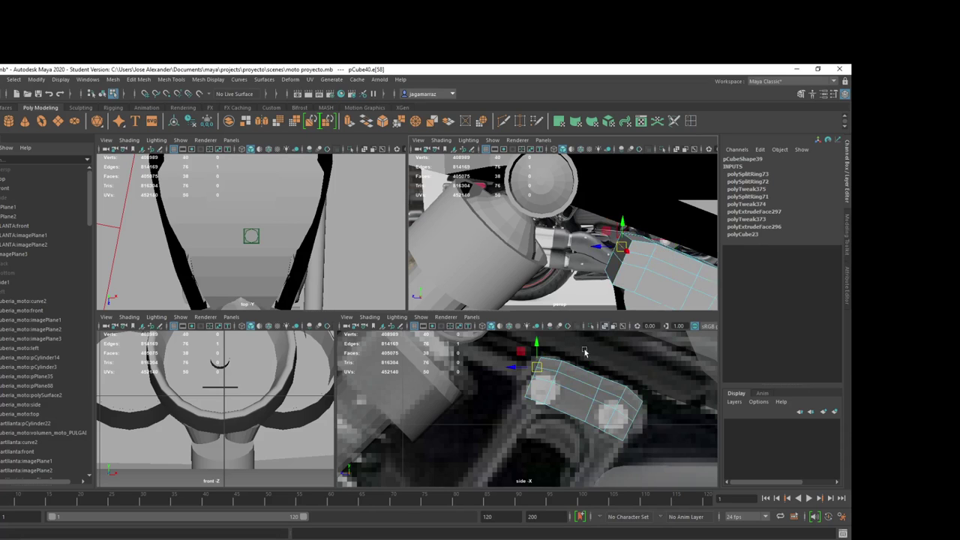
# Step: Select edges at both ends of the block, settling on a single front edge
pyautogui.click(530, 366)
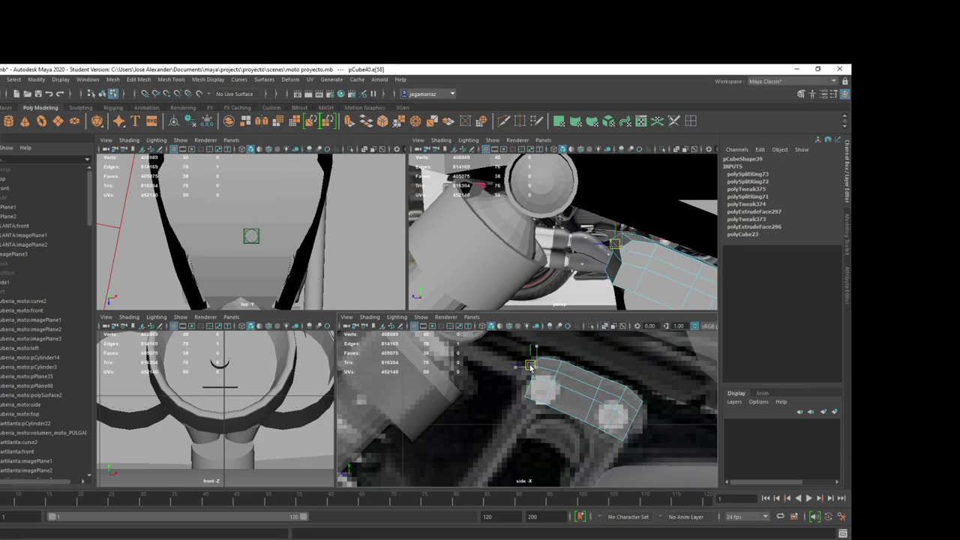
pyautogui.click(615, 265)
pyautogui.click(614, 264)
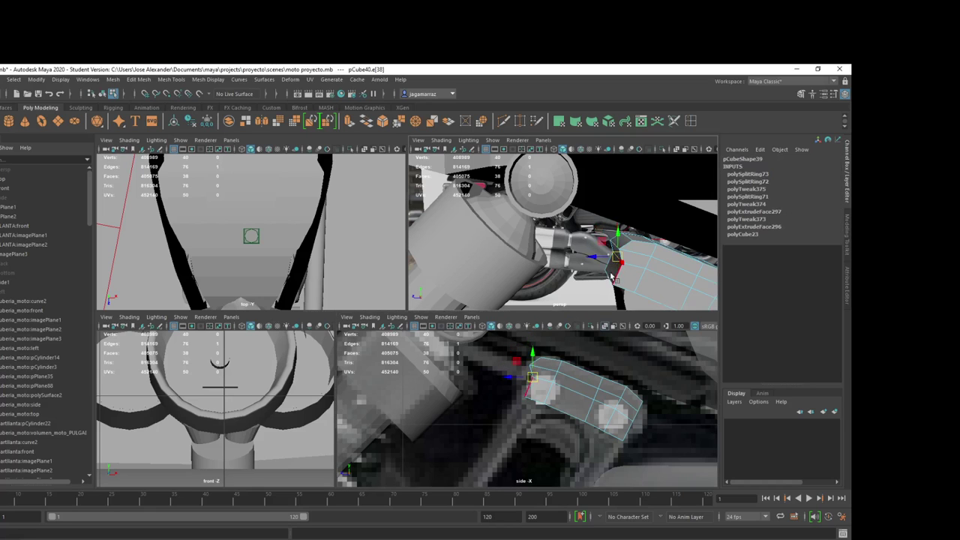
pyautogui.click(530, 384)
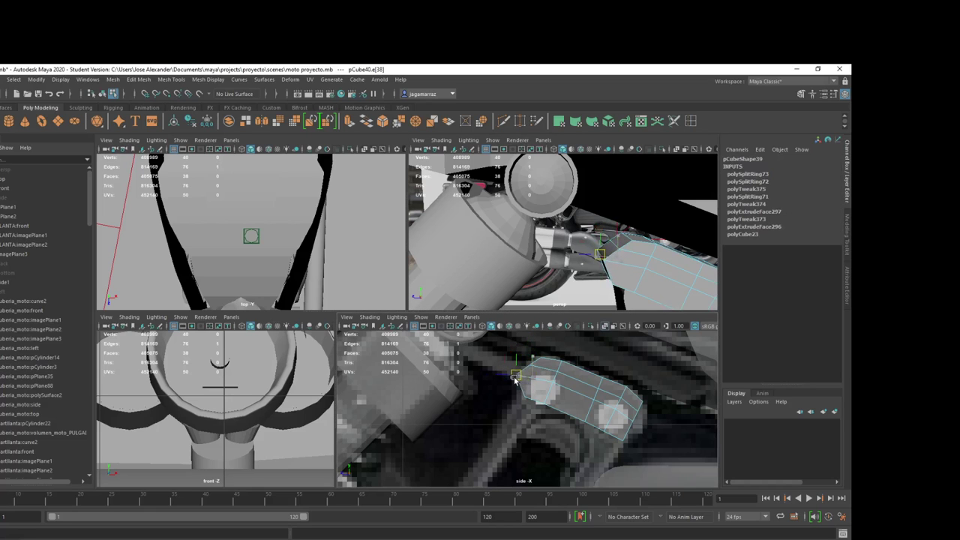
pyautogui.keyDown('alt'); pyautogui.moveTo(604, 274); pyautogui.dragTo(621, 266); pyautogui.keyUp('alt')
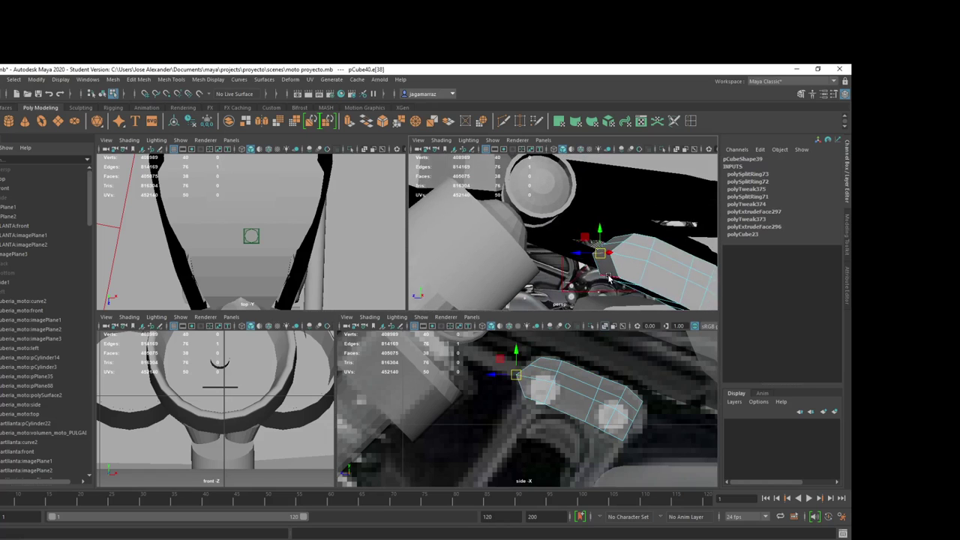
pyautogui.click(514, 400)
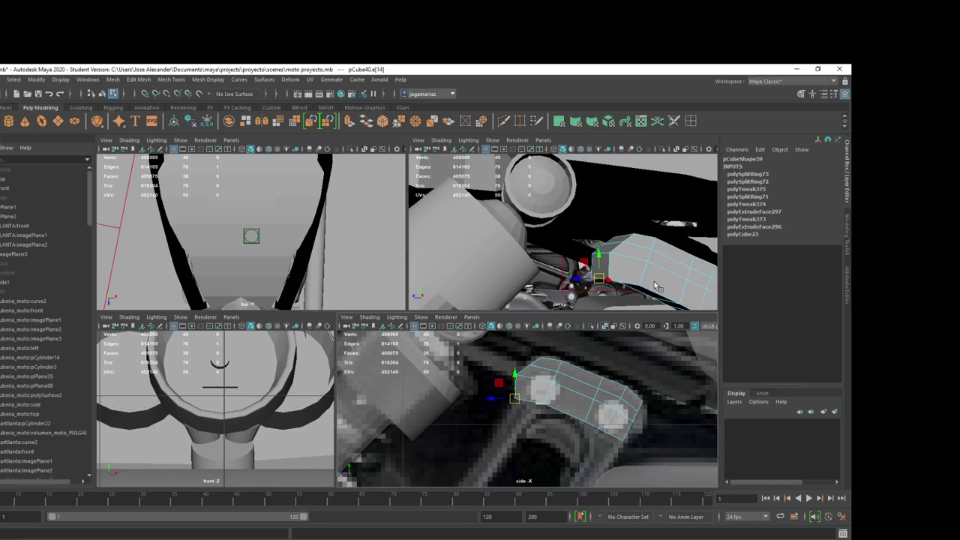
pyautogui.keyDown('alt'); pyautogui.moveTo(655, 286); pyautogui.dragTo(594, 273); pyautogui.keyUp('alt')
pyautogui.click(611, 403)
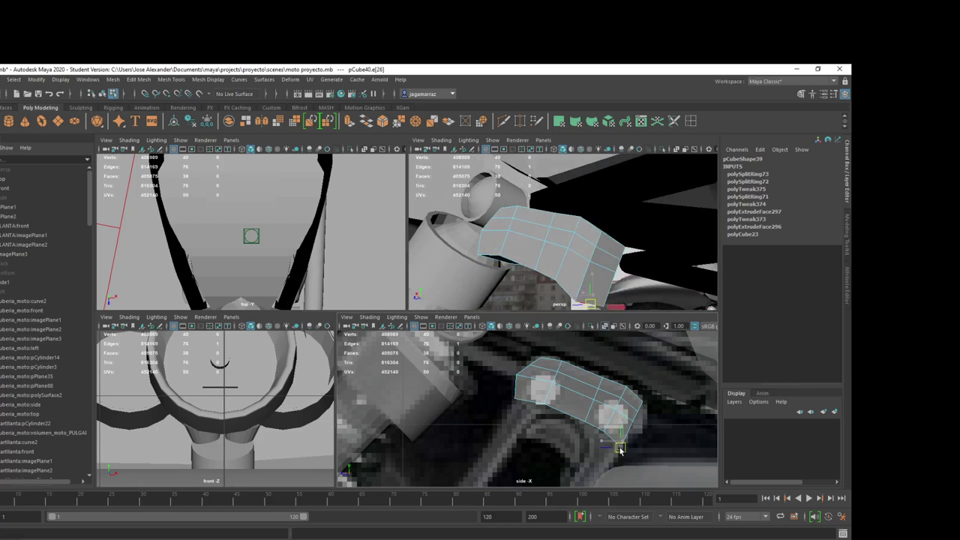
pyautogui.click(604, 269)
pyautogui.doubleClick(604, 269)
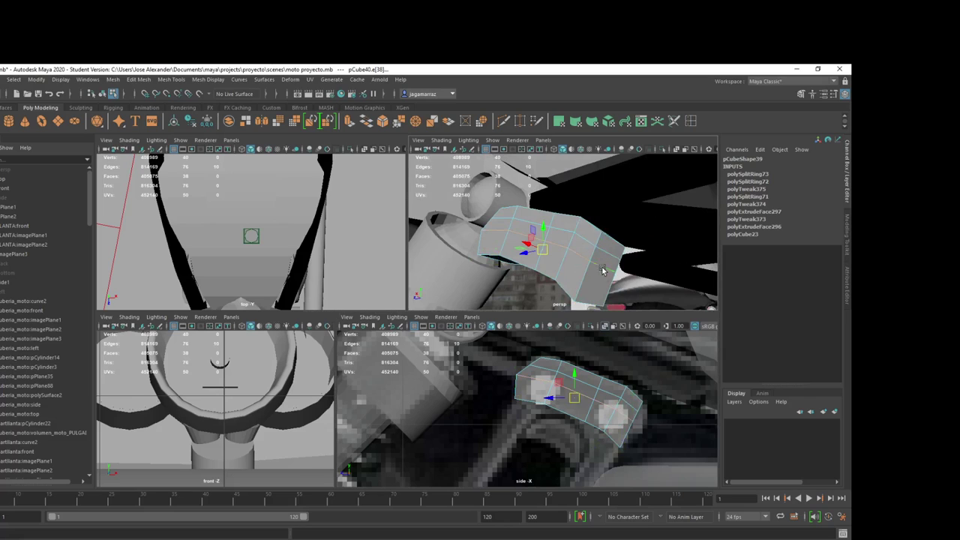
pyautogui.click(597, 266)
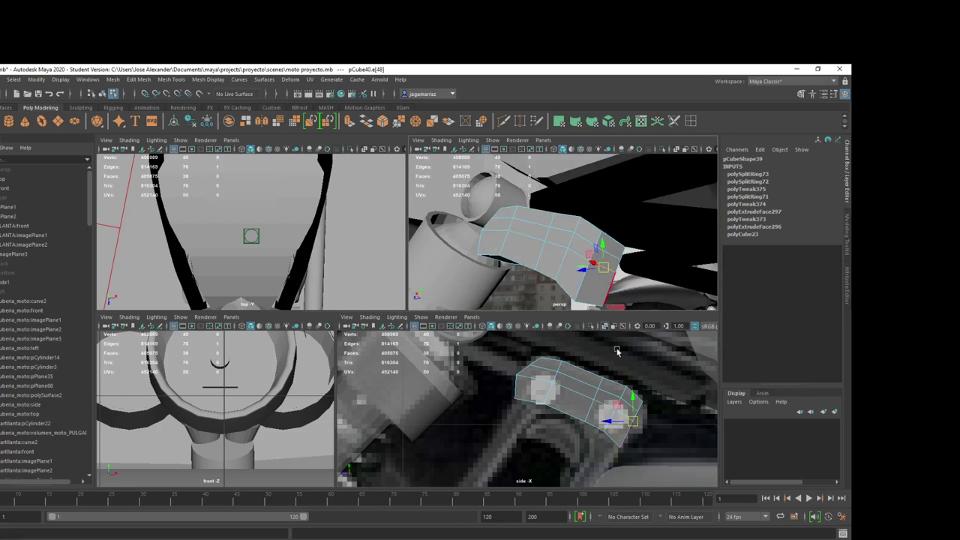
# Step: Move the front-end edges down and outward to round off the block's end
pyautogui.moveTo(639, 427); pyautogui.dragTo(639, 437)
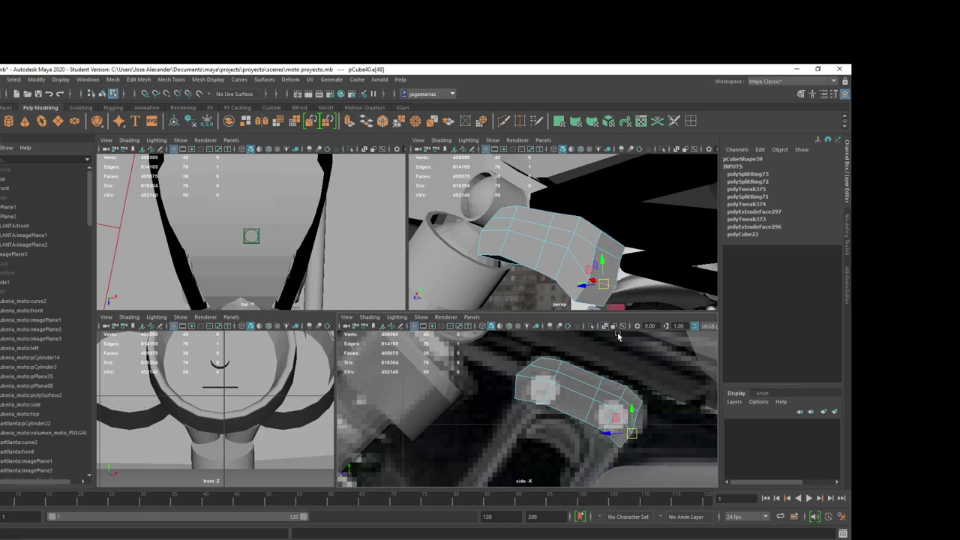
pyautogui.moveTo(610, 269); pyautogui.dragTo(605, 274)
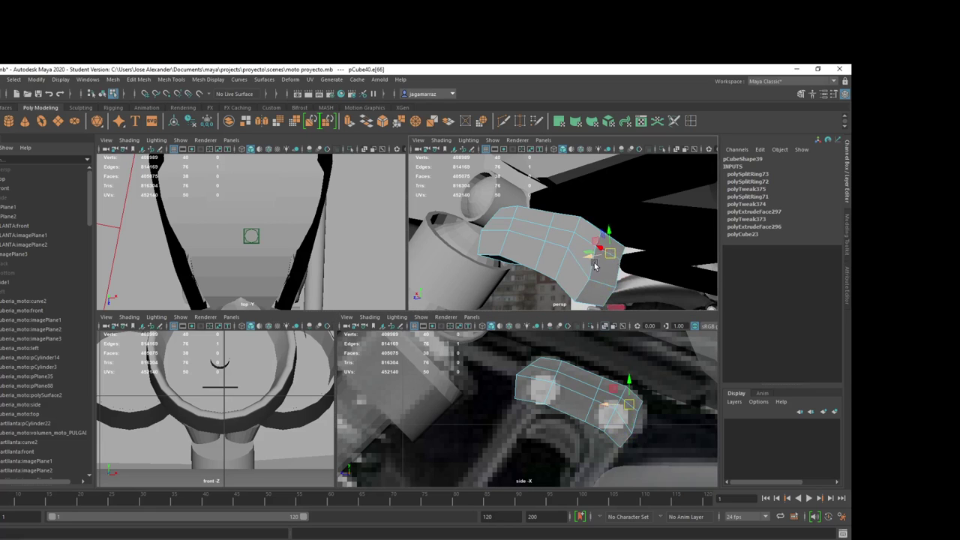
pyautogui.click(628, 411)
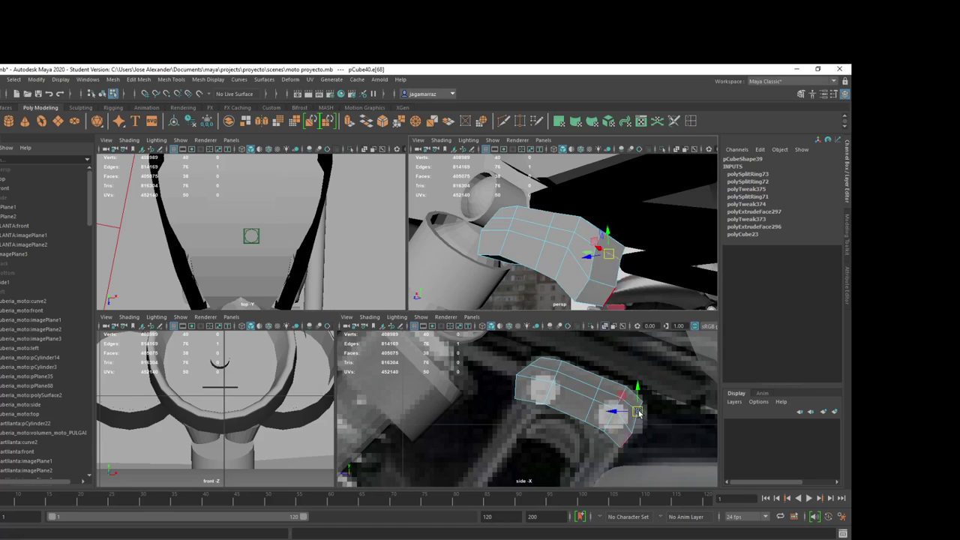
pyautogui.moveTo(638, 412); pyautogui.dragTo(645, 415)
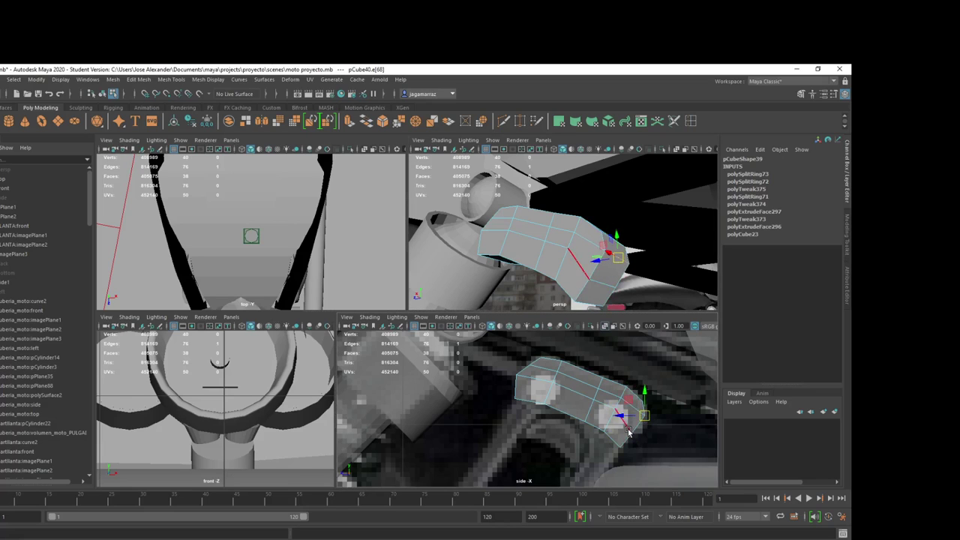
pyautogui.click(631, 404)
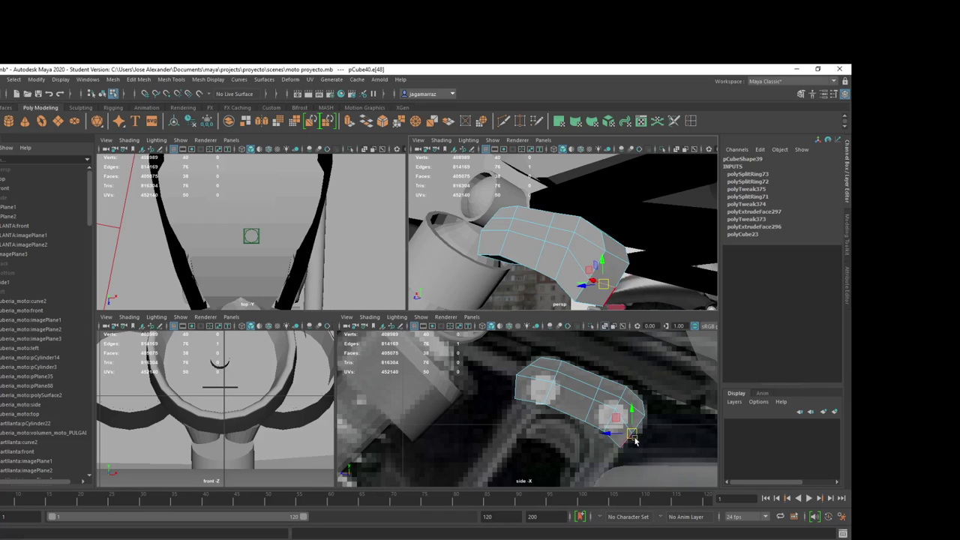
pyautogui.moveTo(635, 441); pyautogui.dragTo(640, 438)
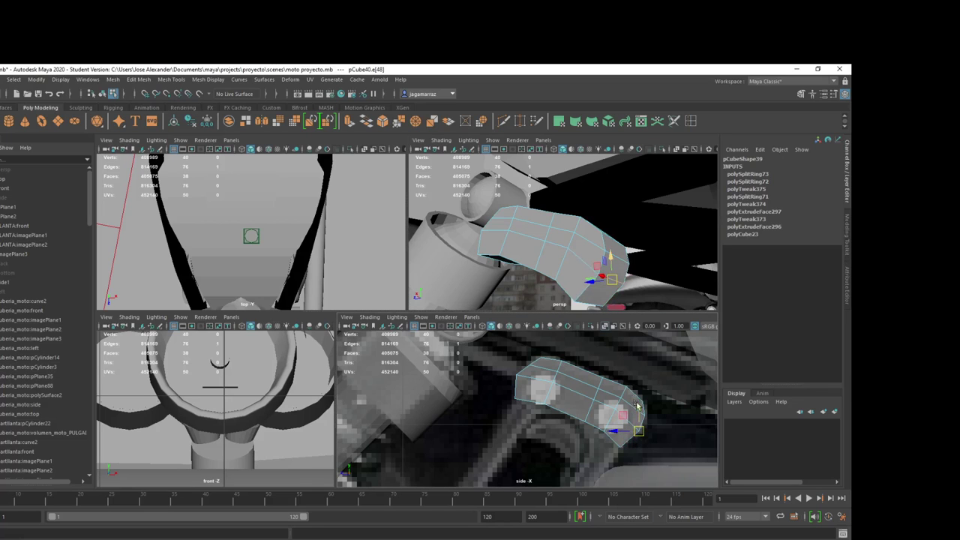
# Step: Select another edge on the bracket end in preparation for beveling
pyautogui.scroll(2, 636, 405)
pyautogui.moveTo(570, 248)
pyautogui.keyDown('alt'); pyautogui.mouseDown()
pyautogui.moveTo(596, 259)
pyautogui.moveTo(555, 248)
pyautogui.mouseUp(); pyautogui.keyUp('alt')
pyautogui.click(597, 258)
pyautogui.click(574, 255)
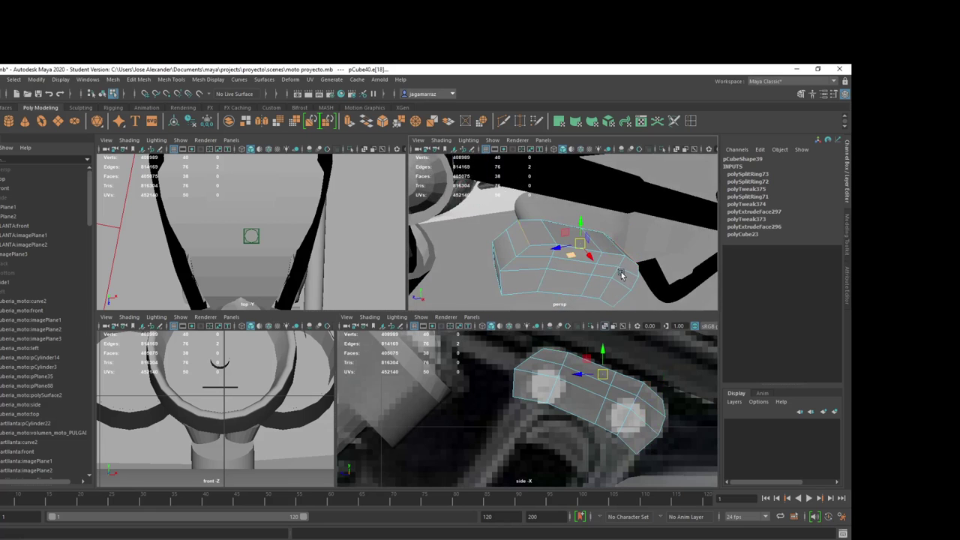
pyautogui.keyDown('alt'); pyautogui.moveTo(622, 274); pyautogui.dragTo(586, 266); pyautogui.keyUp('alt')
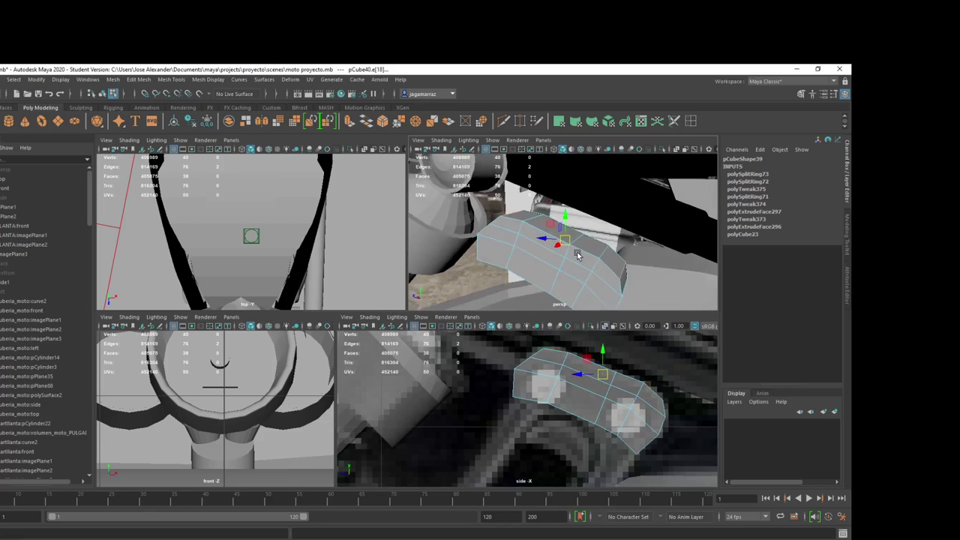
# Step: Bevel the selected bracket edge with 2 segments at fraction 0.5
pyautogui.click(844, 96)
pyautogui.click(804, 375)
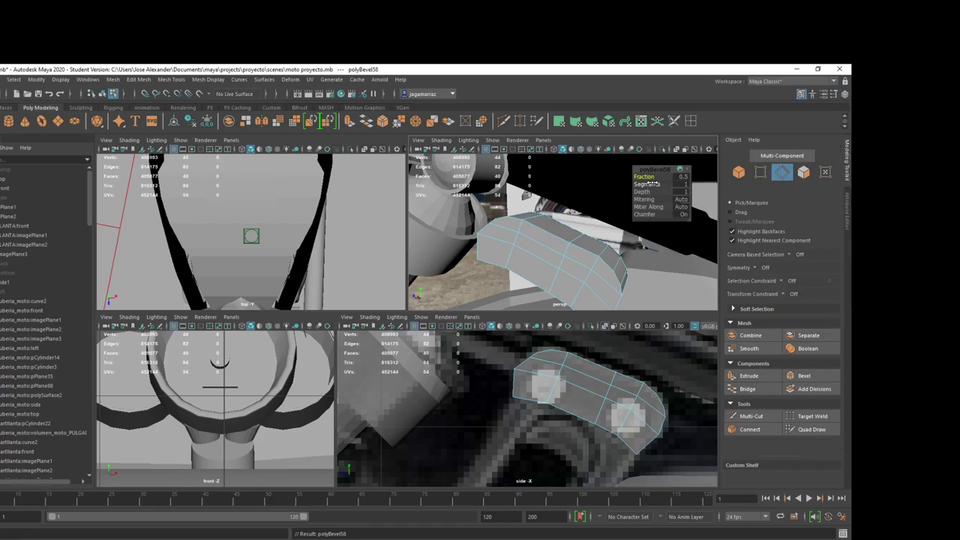
pyautogui.moveTo(653, 183); pyautogui.dragTo(655, 179)
pyautogui.moveTo(655, 177); pyautogui.dragTo(648, 177)
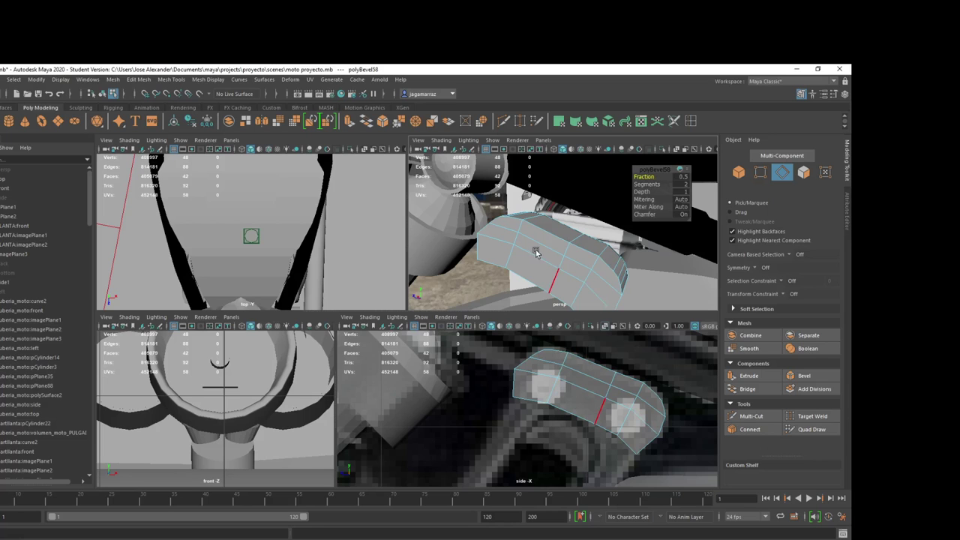
pyautogui.keyDown('alt'); pyautogui.moveTo(571, 225); pyautogui.dragTo(517, 255); pyautogui.keyUp('alt')
pyautogui.rightClick(508, 246)
# Step: Extrude the bracket's two lower end faces downward into short arms
pyautogui.moveTo(509, 246); pyautogui.dragTo(507, 270, button='right')
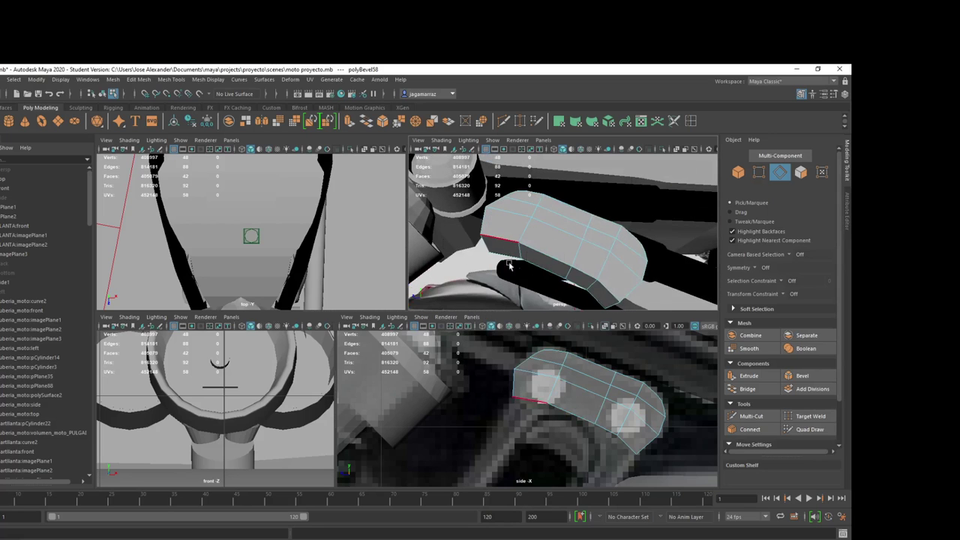
pyautogui.click(502, 247)
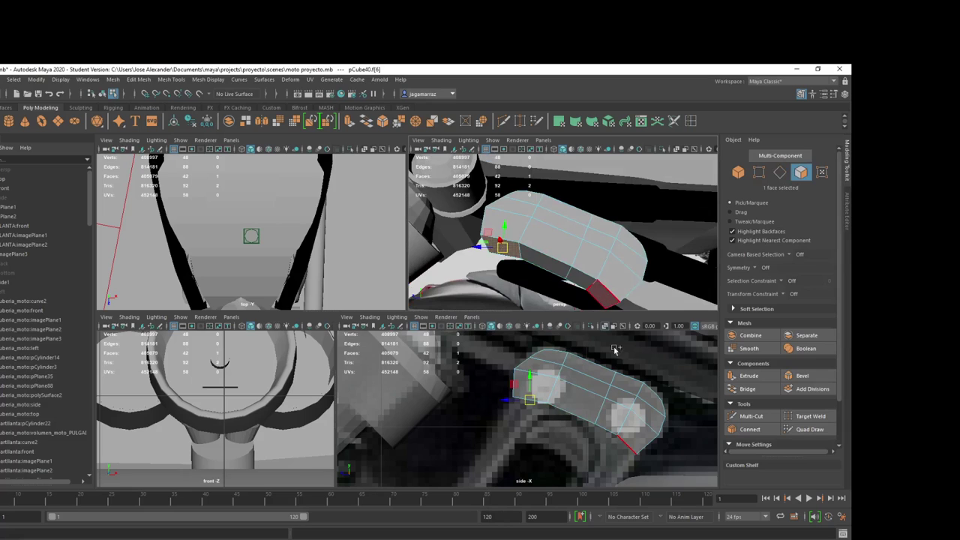
pyautogui.keyDown('shift'); pyautogui.click(597, 294); pyautogui.keyUp('shift')
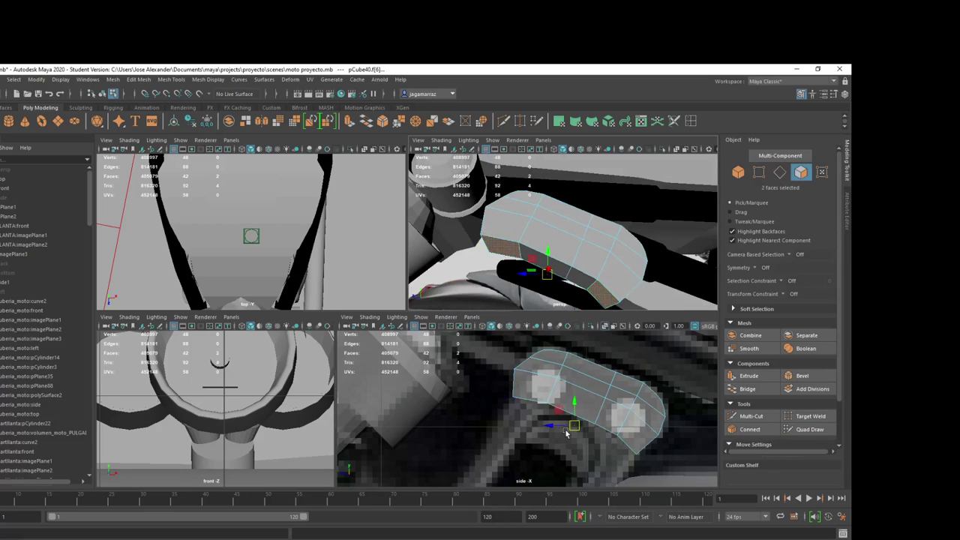
pyautogui.keyDown('alt'); pyautogui.moveTo(574, 416); pyautogui.dragTo(575, 401, button='middle'); pyautogui.keyUp('alt')
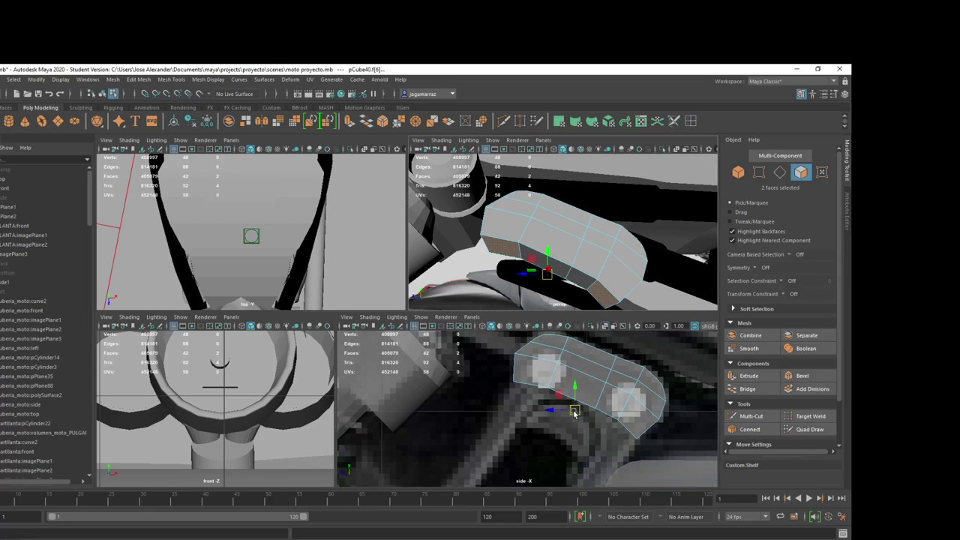
pyautogui.hotkey('ctrl', 'e')
pyautogui.moveTo(575, 411)
pyautogui.mouseDown()
pyautogui.moveTo(568, 430)
pyautogui.moveTo(543, 439)
pyautogui.mouseUp()
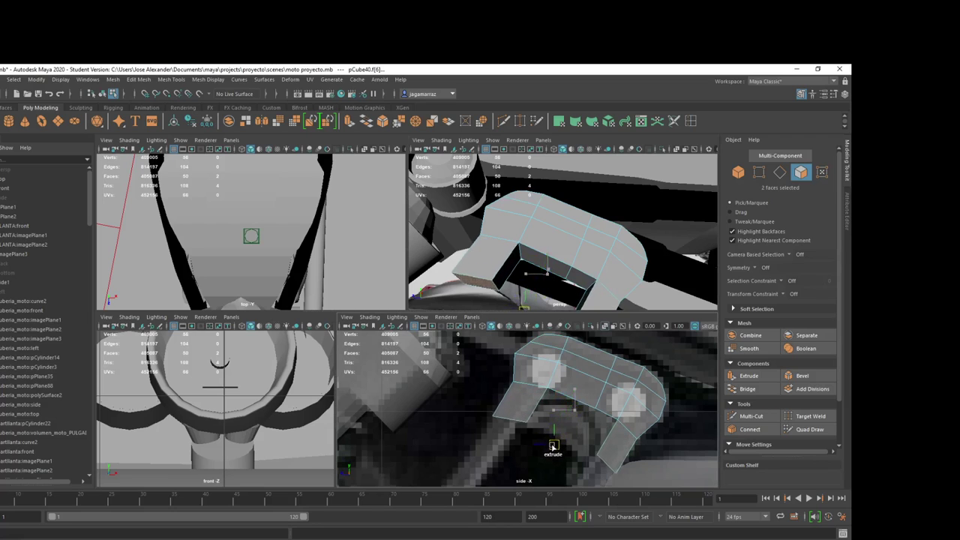
pyautogui.keyDown('alt'); pyautogui.moveTo(518, 247); pyautogui.dragTo(525, 251); pyautogui.keyUp('alt')
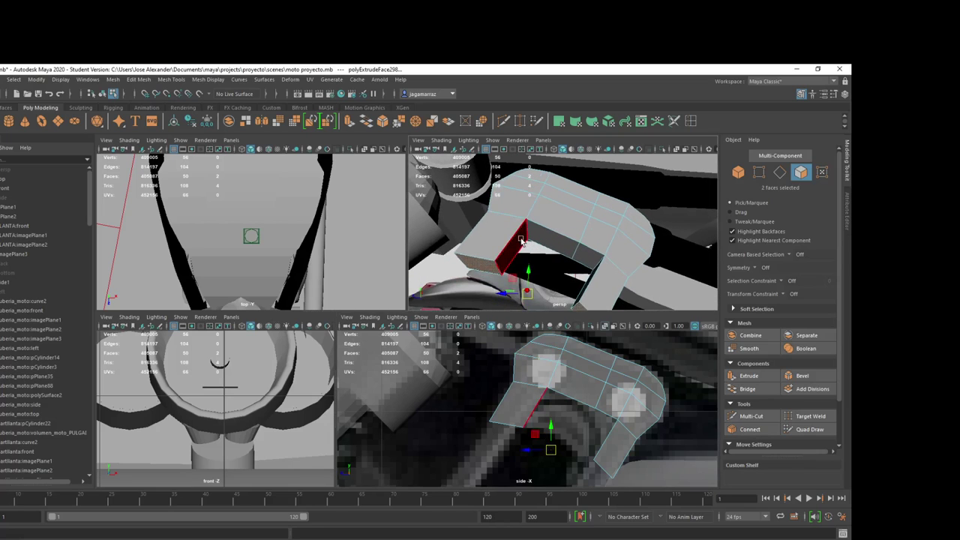
# Step: Move the new arms' edges down-left to taper them to the reference
pyautogui.moveTo(525, 251); pyautogui.dragTo(529, 239, button='right')
pyautogui.click(531, 239)
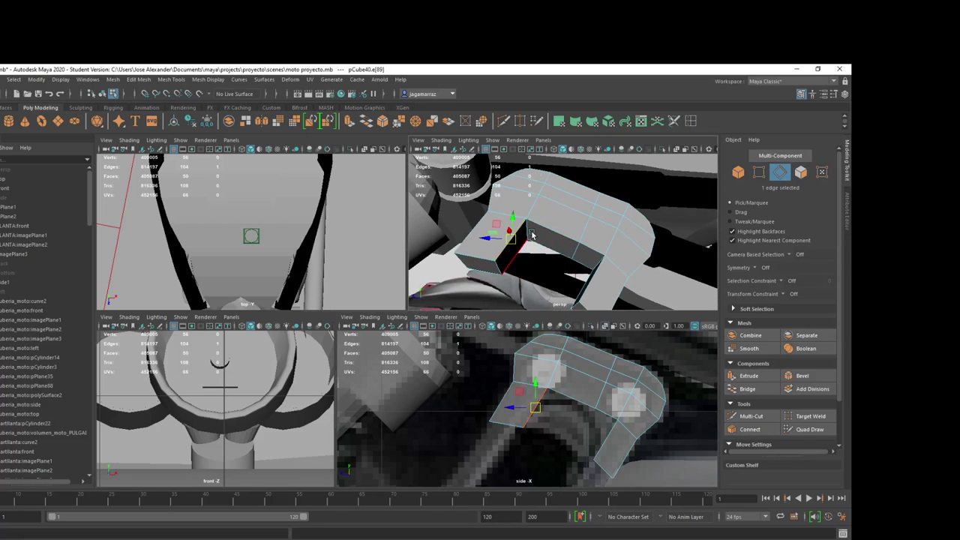
pyautogui.keyDown('alt'); pyautogui.moveTo(535, 237); pyautogui.dragTo(547, 240); pyautogui.keyUp('alt')
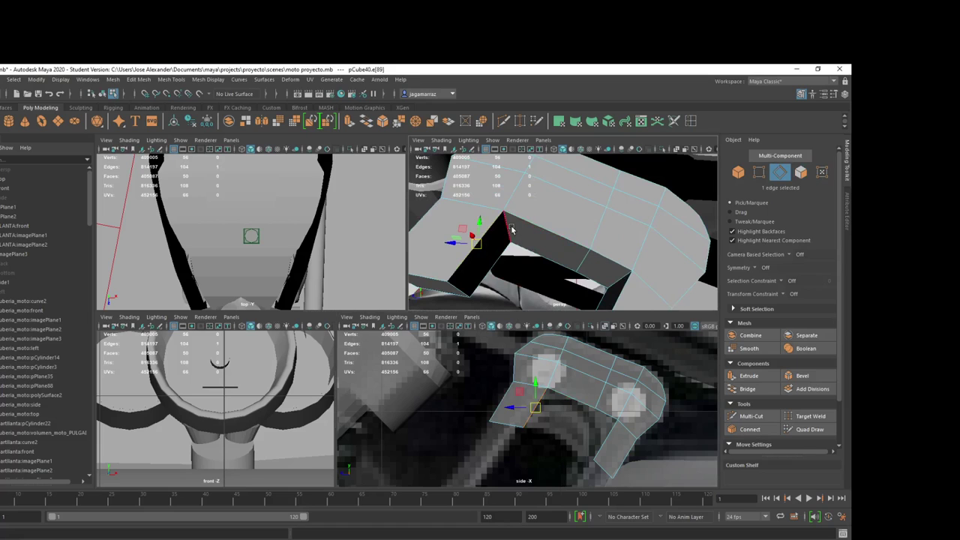
pyautogui.click(511, 229)
pyautogui.moveTo(556, 397); pyautogui.dragTo(549, 407)
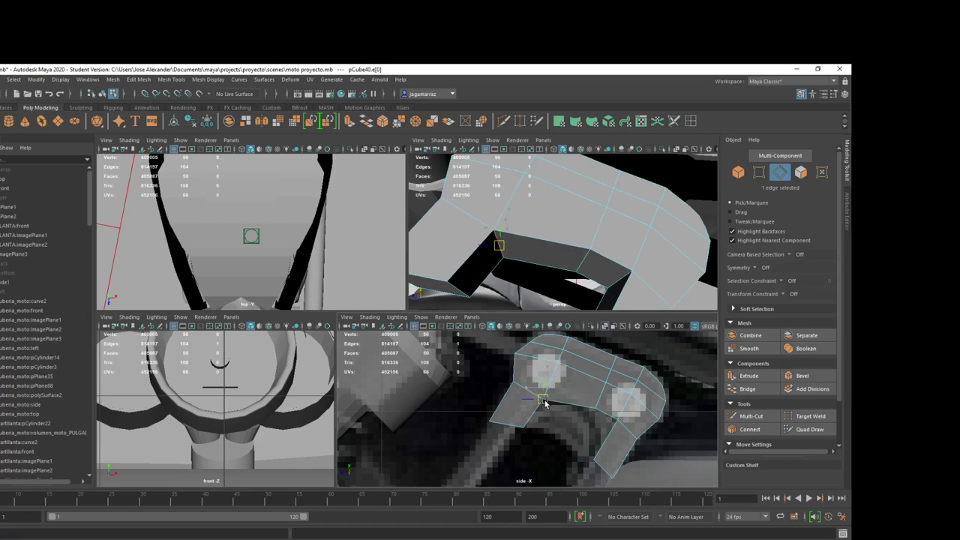
pyautogui.click(457, 292)
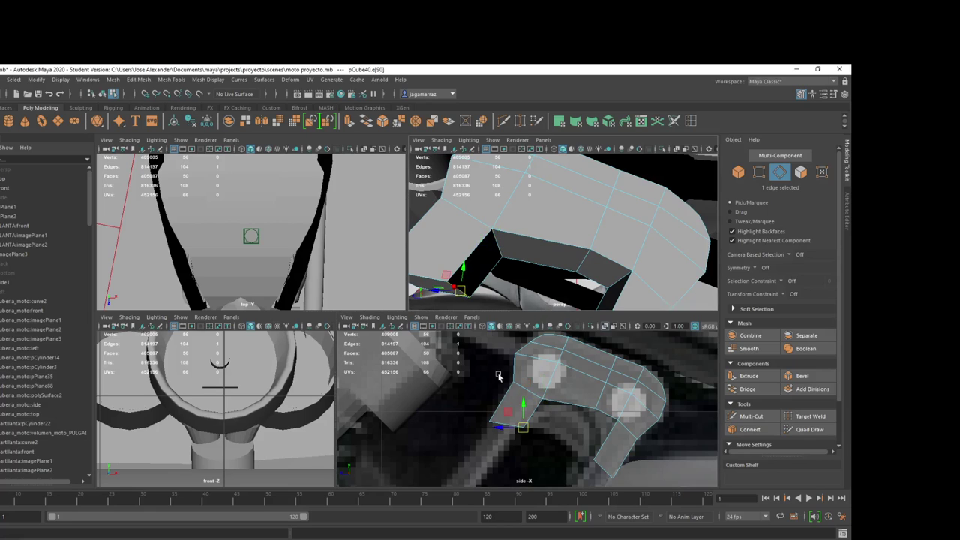
pyautogui.moveTo(523, 426); pyautogui.dragTo(519, 433)
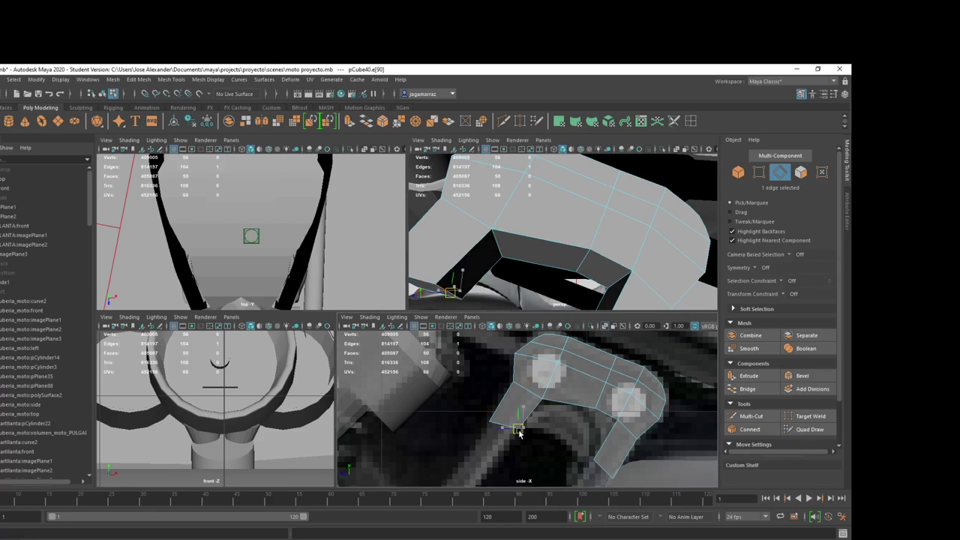
pyautogui.click(583, 258)
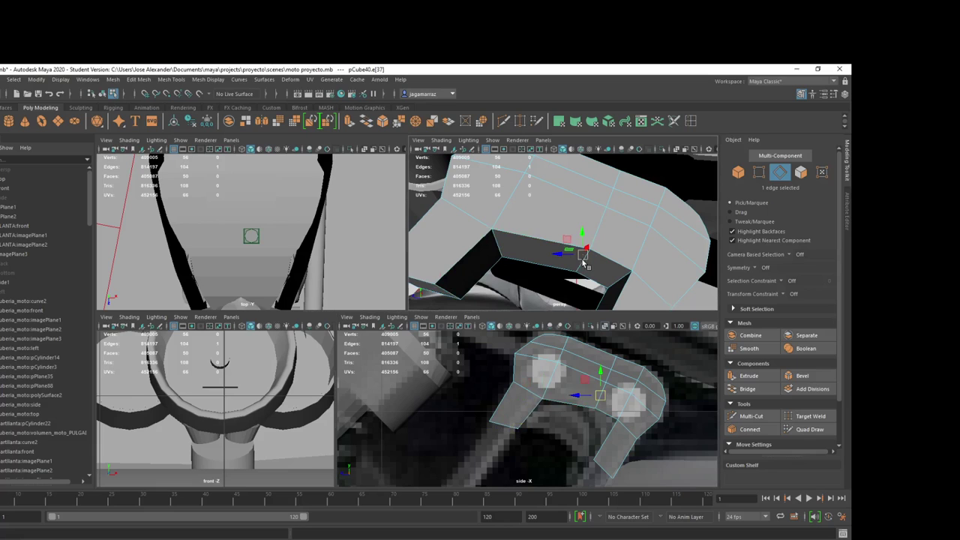
pyautogui.click(583, 270)
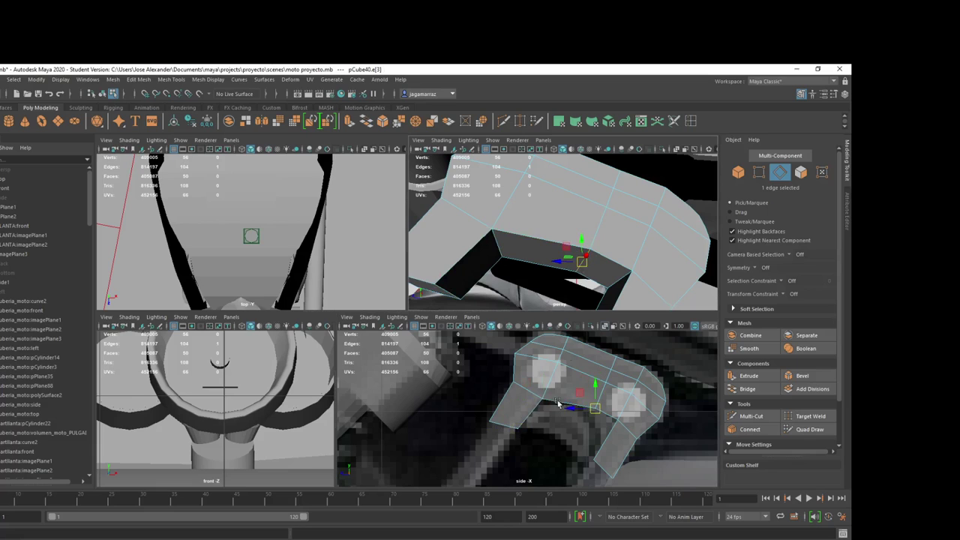
pyautogui.click(606, 400)
pyautogui.click(618, 282)
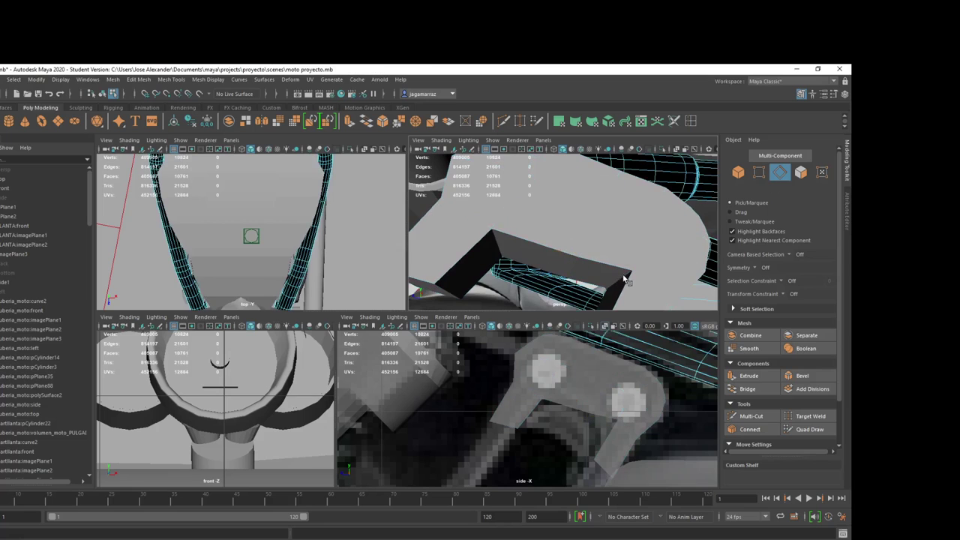
# Step: Reselect the two arm end faces and extrude them down into long arms
pyautogui.click(624, 279)
pyautogui.moveTo(627, 277)
pyautogui.mouseDown(button='right')
pyautogui.moveTo(660, 260)
pyautogui.moveTo(631, 259)
pyautogui.mouseUp(button='right')
pyautogui.click(617, 287)
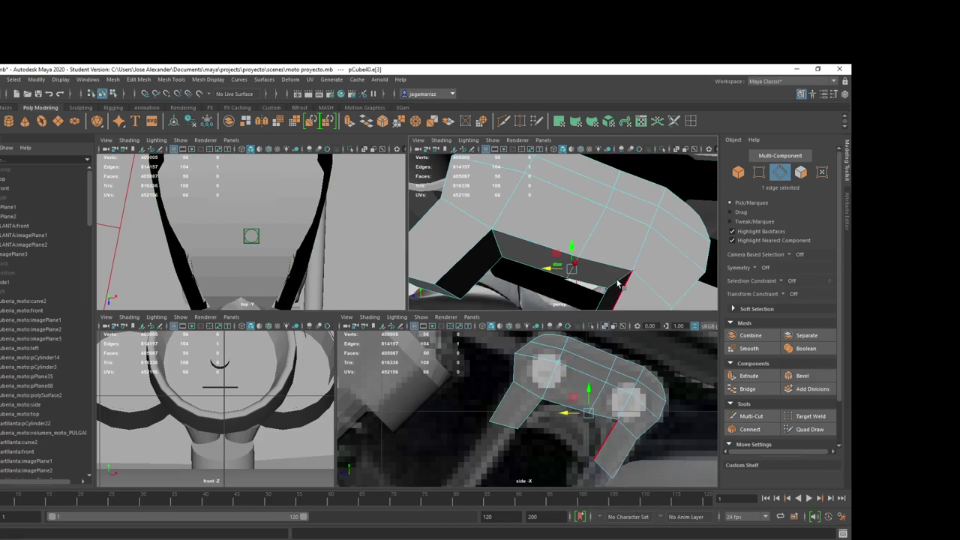
pyautogui.click(604, 428)
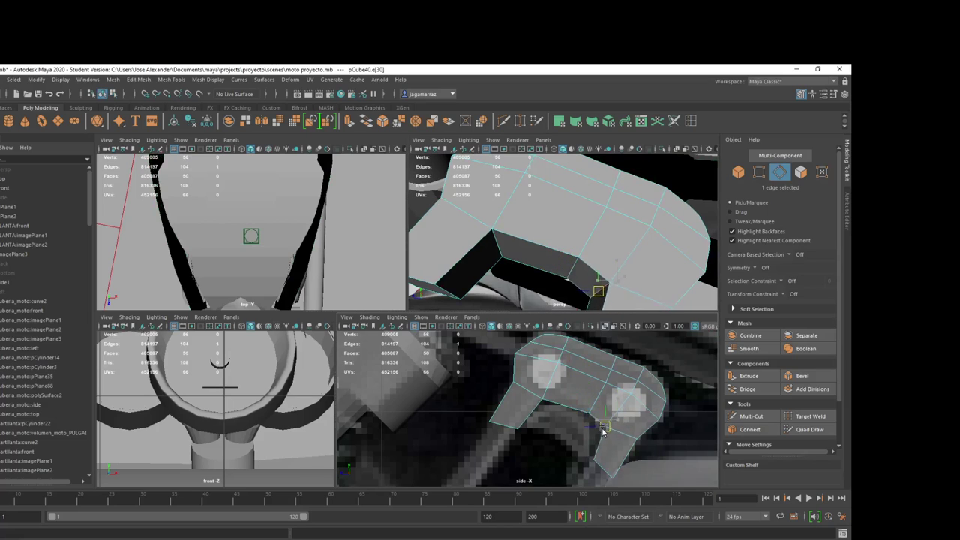
pyautogui.press('w')
pyautogui.keyDown('alt'); pyautogui.moveTo(604, 431); pyautogui.dragTo(617, 369, button='middle'); pyautogui.keyUp('alt')
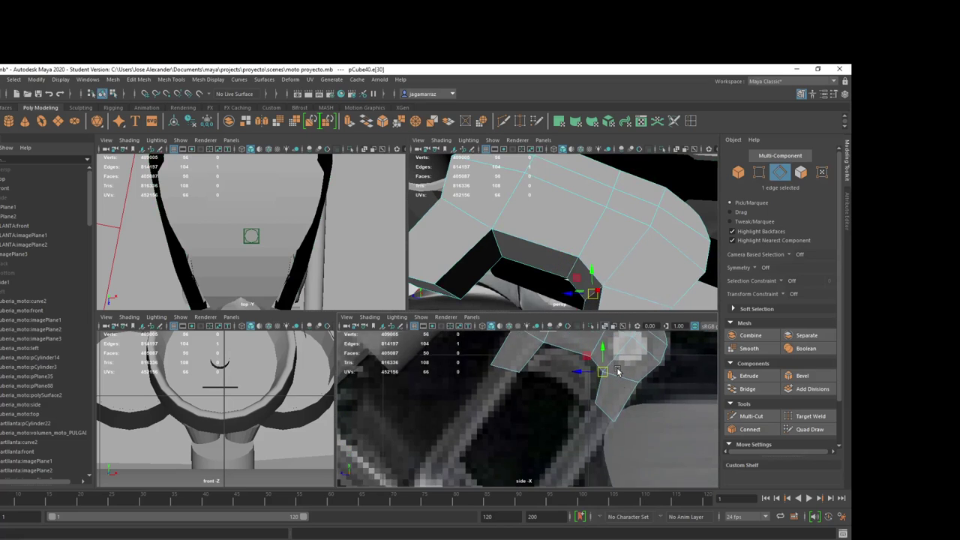
pyautogui.keyDown('alt'); pyautogui.moveTo(604, 284); pyautogui.dragTo(611, 268); pyautogui.keyUp('alt')
pyautogui.moveTo(611, 268); pyautogui.dragTo(620, 296, button='right')
pyautogui.click(621, 287)
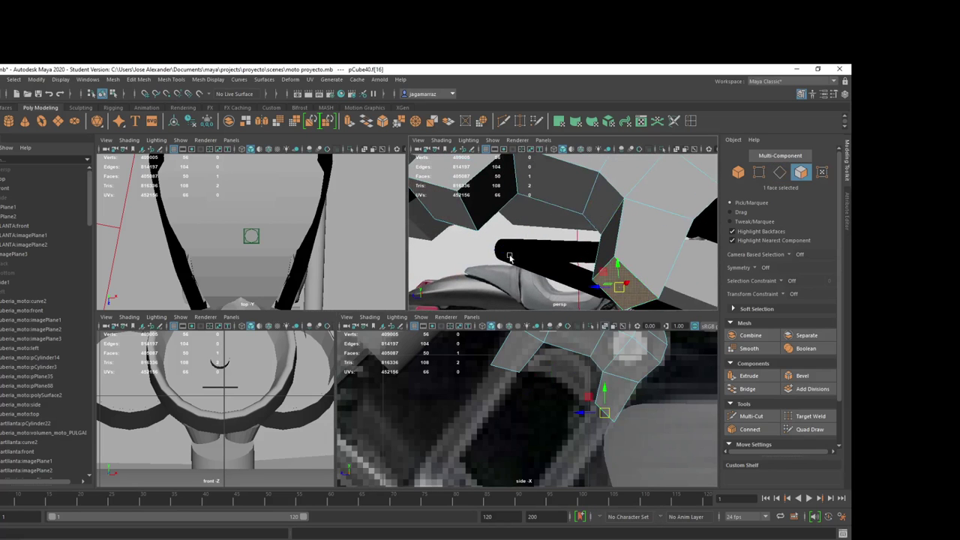
pyautogui.keyDown('shift'); pyautogui.click(442, 207); pyautogui.keyUp('shift')
pyautogui.scroll(-3, 559, 392)
pyautogui.scroll(-2, 559, 392)
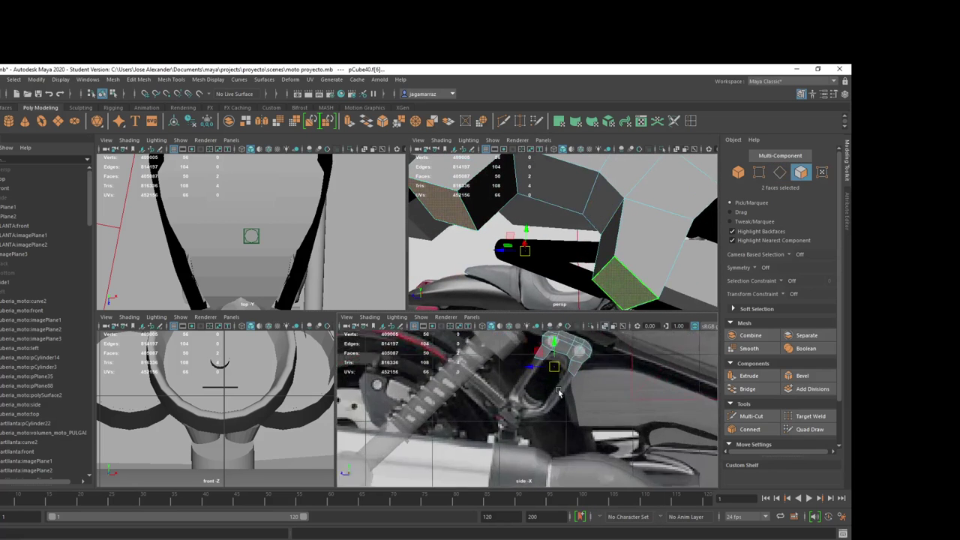
pyautogui.scroll(3, 559, 393)
pyautogui.moveTo(562, 355); pyautogui.dragTo(530, 402)
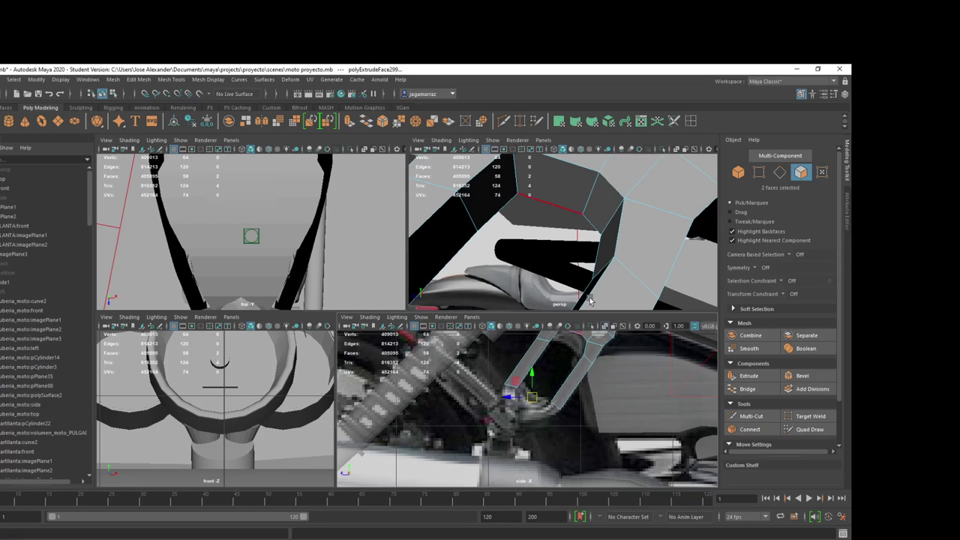
# Step: Move one arm's end face down to lengthen the arm along the reference
pyautogui.moveTo(570, 248)
pyautogui.keyDown('alt'); pyautogui.mouseDown()
pyautogui.moveTo(594, 262)
pyautogui.moveTo(585, 259)
pyautogui.mouseUp(); pyautogui.keyUp('alt')
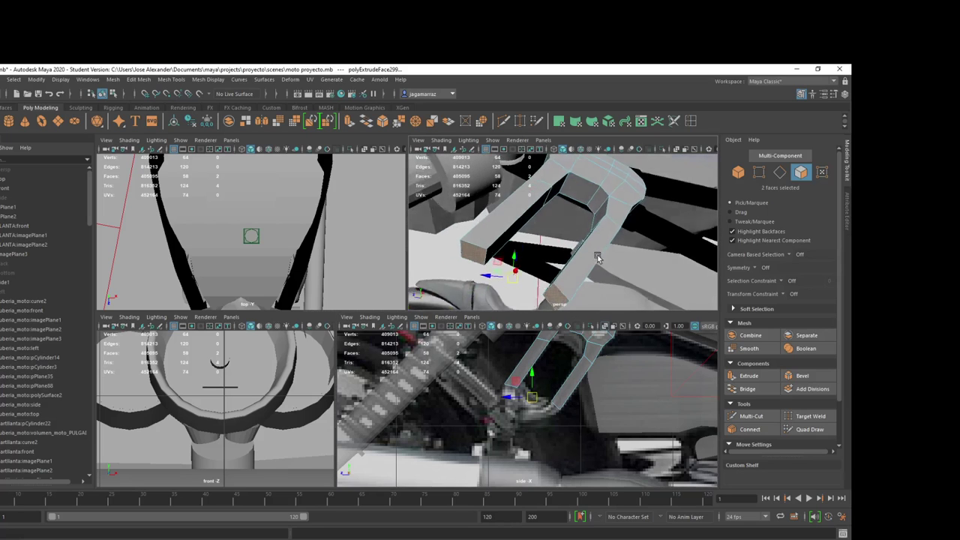
pyautogui.click(556, 294)
pyautogui.scroll(3, 554, 408)
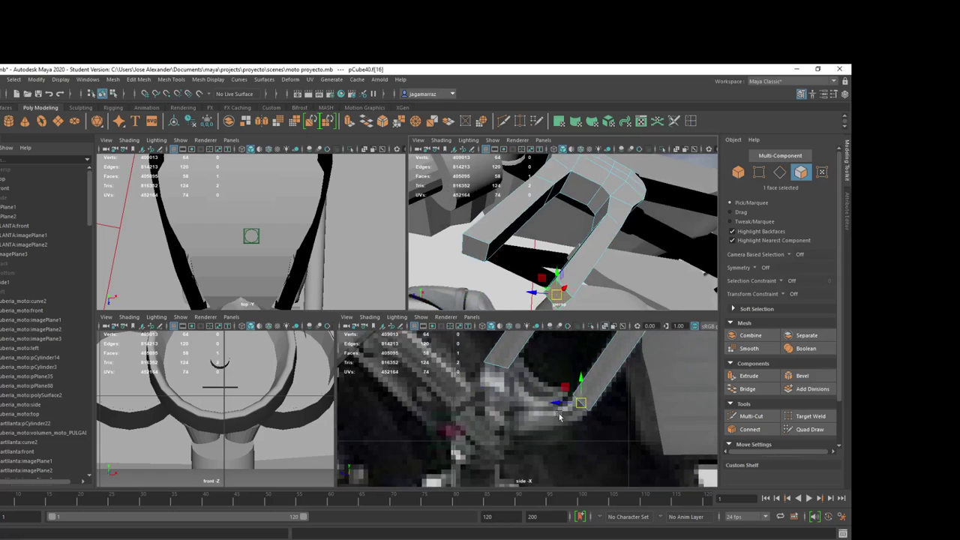
pyautogui.moveTo(568, 395); pyautogui.dragTo(569, 415)
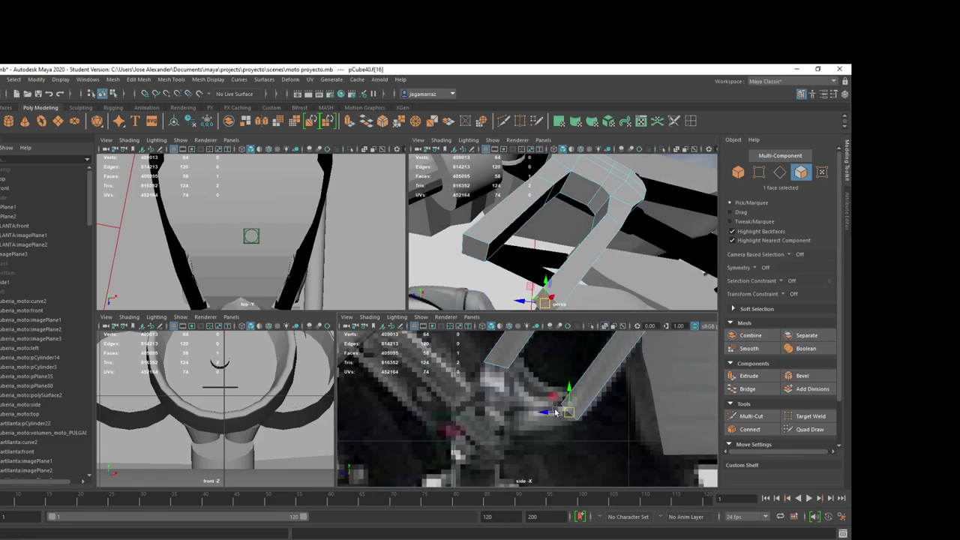
pyautogui.scroll(-3, 566, 409)
pyautogui.scroll(-2, 561, 397)
pyautogui.scroll(-2, 555, 384)
pyautogui.scroll(2, 555, 383)
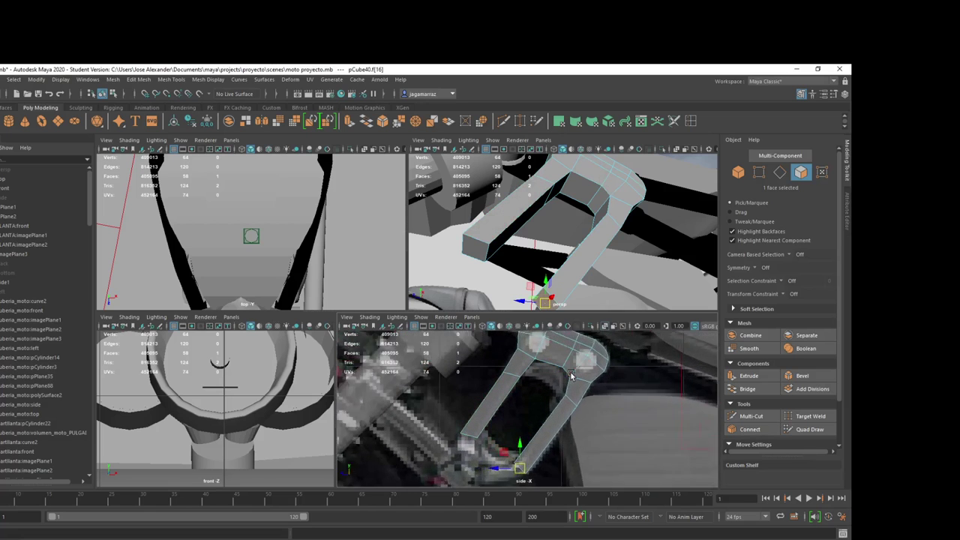
pyautogui.scroll(2, 553, 375)
pyautogui.scroll(1, 551, 372)
pyautogui.scroll(2, 591, 178)
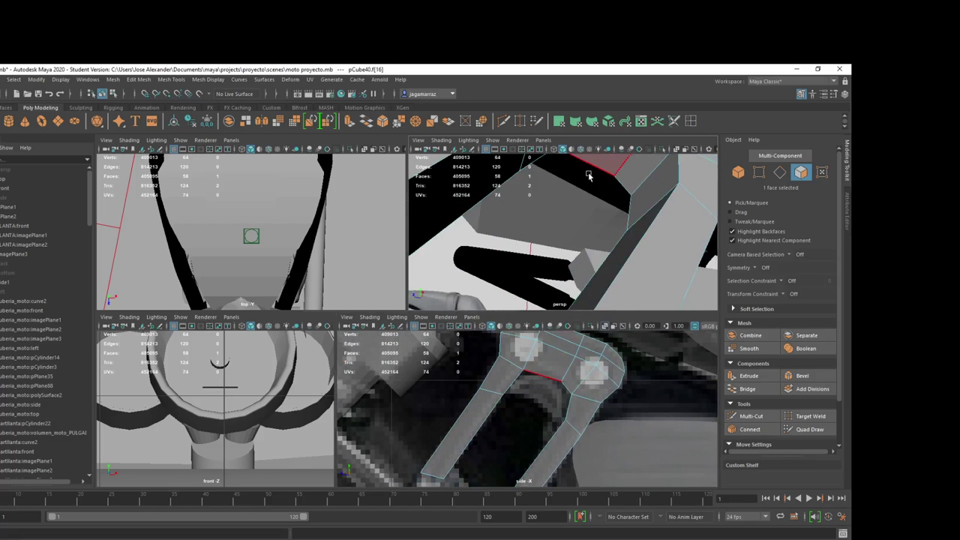
pyautogui.keyDown('alt'); pyautogui.moveTo(591, 178); pyautogui.dragTo(555, 208); pyautogui.keyUp('alt')
# Step: Bevel the bracket arm's two top edges with 3 segments
pyautogui.rightClick(555, 208)
pyautogui.click(554, 182)
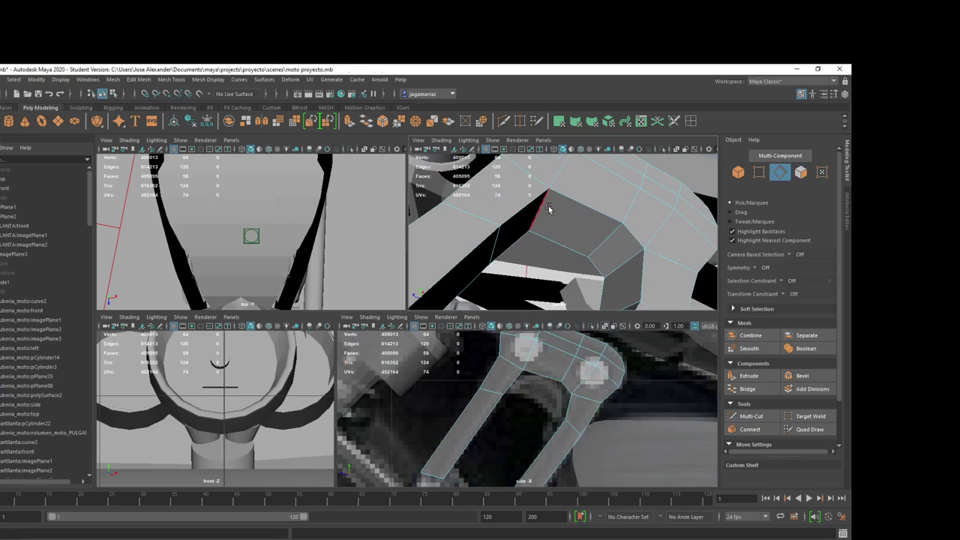
pyautogui.keyDown('shift'); pyautogui.click(628, 273); pyautogui.keyUp('shift')
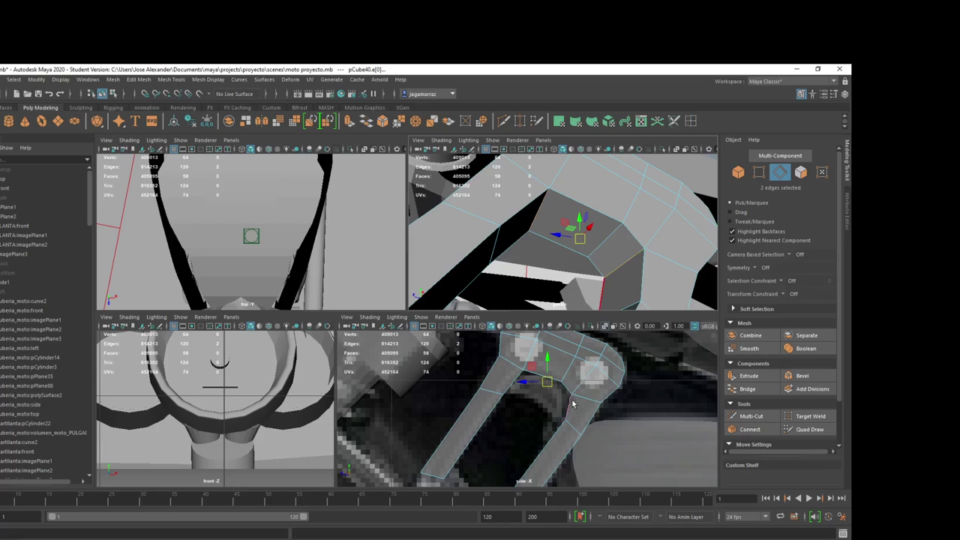
pyautogui.click(801, 379)
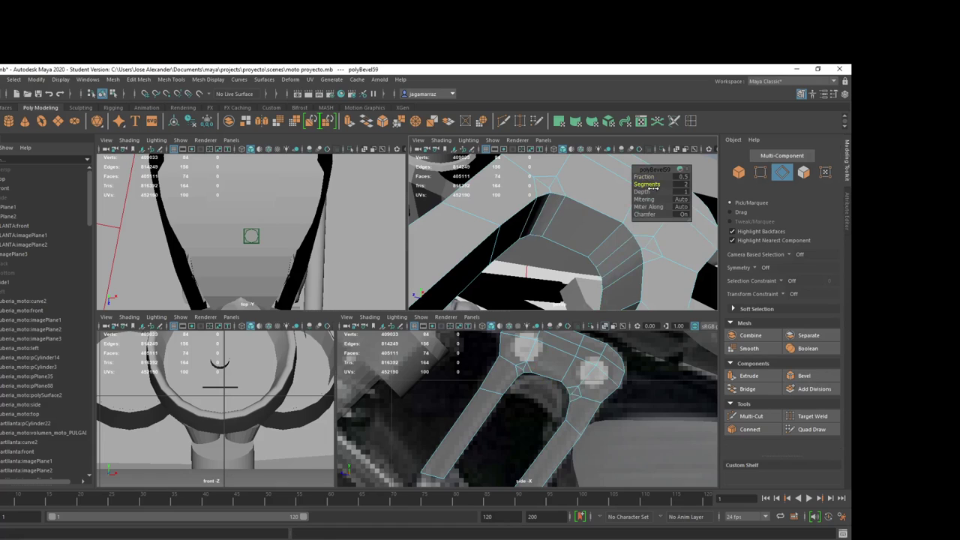
pyautogui.moveTo(649, 192)
pyautogui.mouseDown()
pyautogui.moveTo(656, 199)
pyautogui.moveTo(643, 175)
pyautogui.mouseUp()
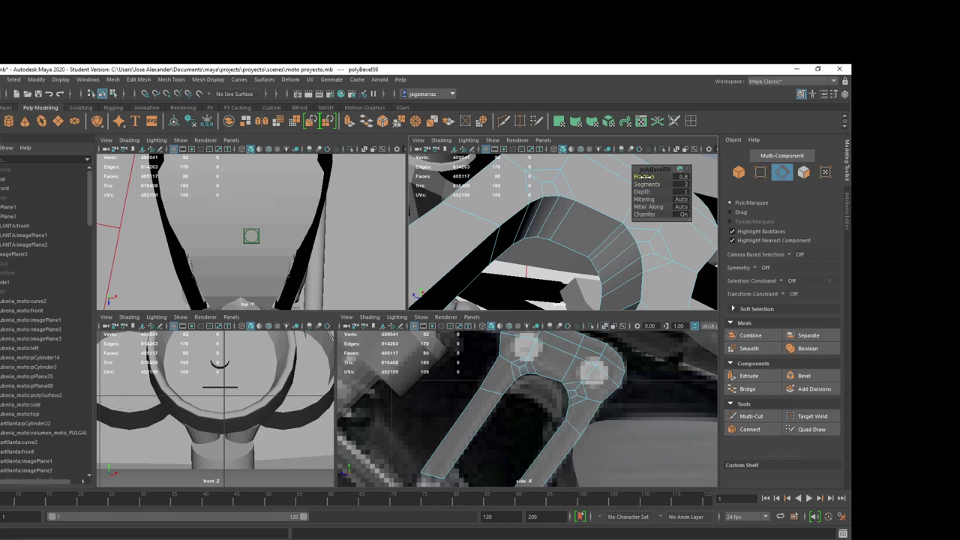
pyautogui.moveTo(627, 276); pyautogui.dragTo(632, 287, button='right')
# Step: Nudge an edge on the fork's inner curve slightly to the left
pyautogui.keyDown('alt'); pyautogui.moveTo(632, 288); pyautogui.dragTo(623, 279); pyautogui.keyUp('alt')
pyautogui.click(619, 276)
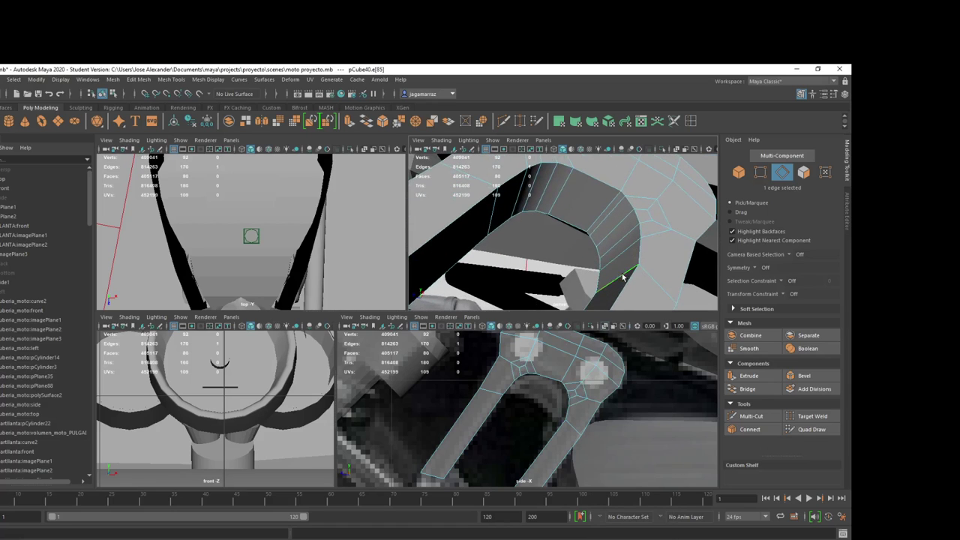
pyautogui.press('w')
pyautogui.moveTo(576, 418); pyautogui.dragTo(572, 419)
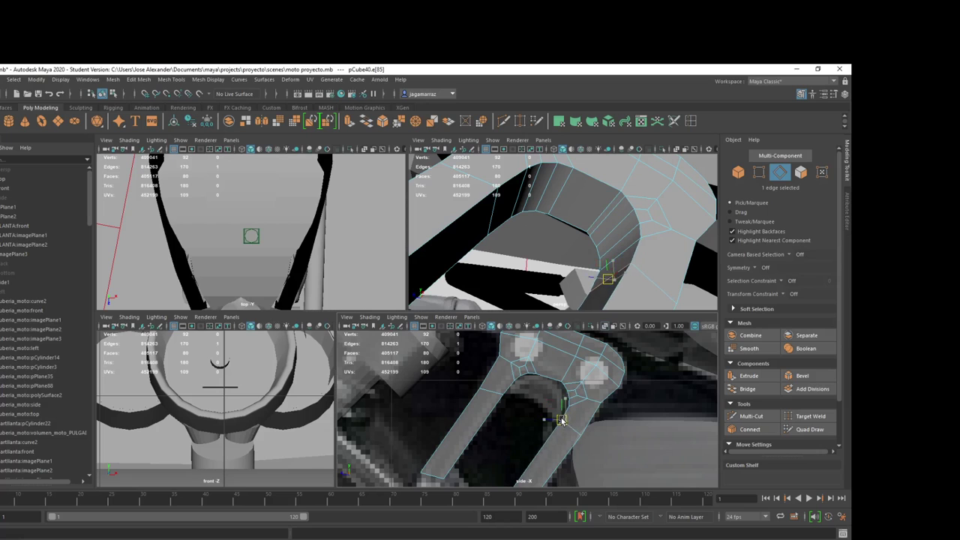
# Step: Reselect a single inner-curve edge for moving and inspect it from another angle
pyautogui.press('F8')
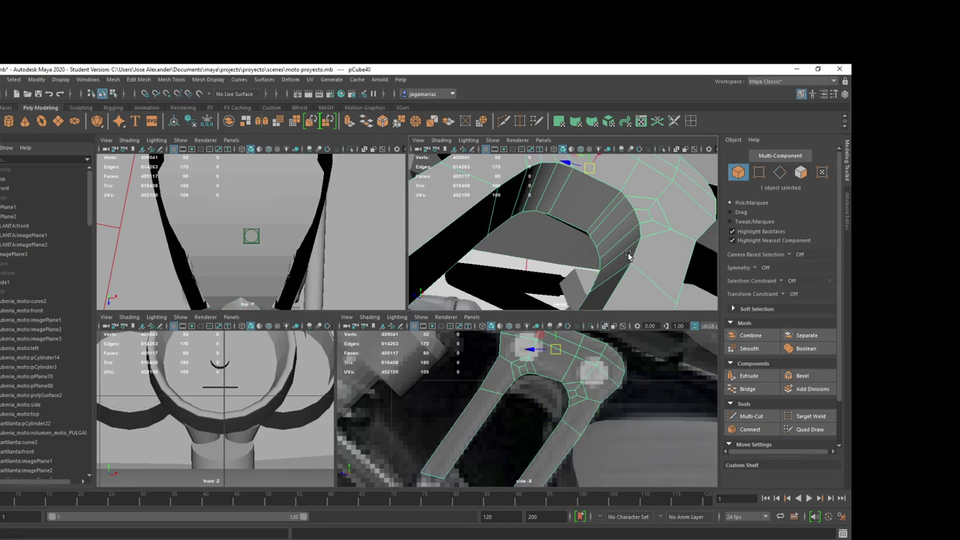
pyautogui.moveTo(628, 251); pyautogui.dragTo(624, 218, button='right')
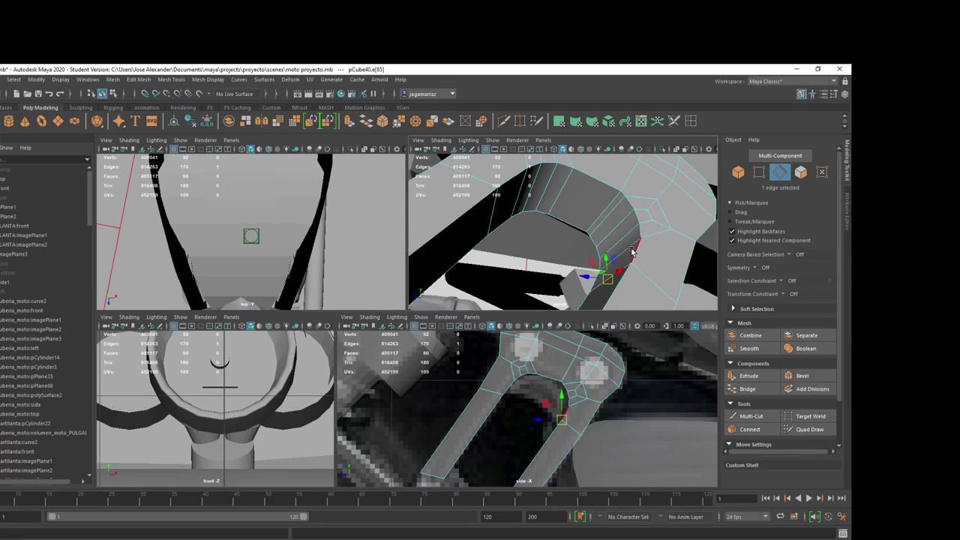
pyautogui.doubleClick(624, 251)
pyautogui.click(626, 255)
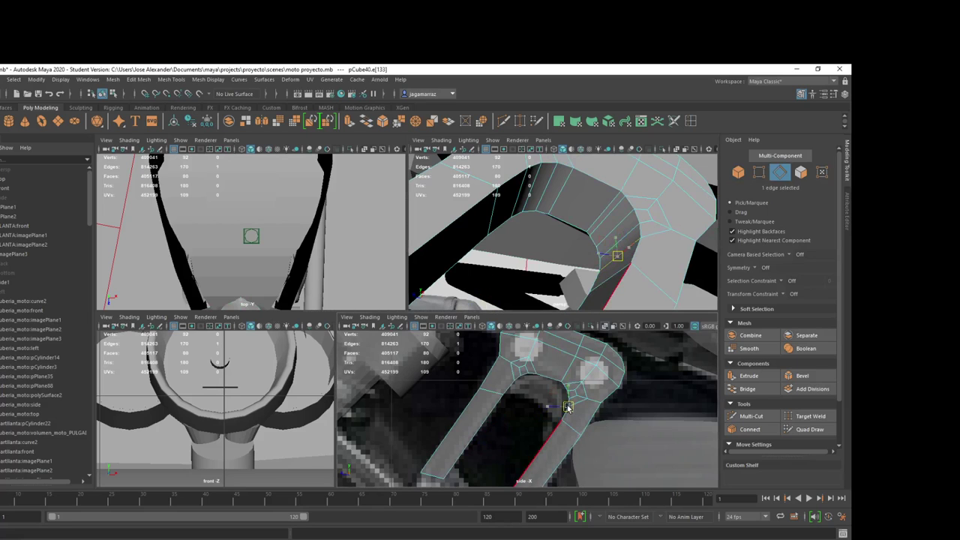
pyautogui.press('w')
pyautogui.keyDown('alt'); pyautogui.moveTo(566, 407); pyautogui.dragTo(528, 418, button='middle'); pyautogui.keyUp('alt')
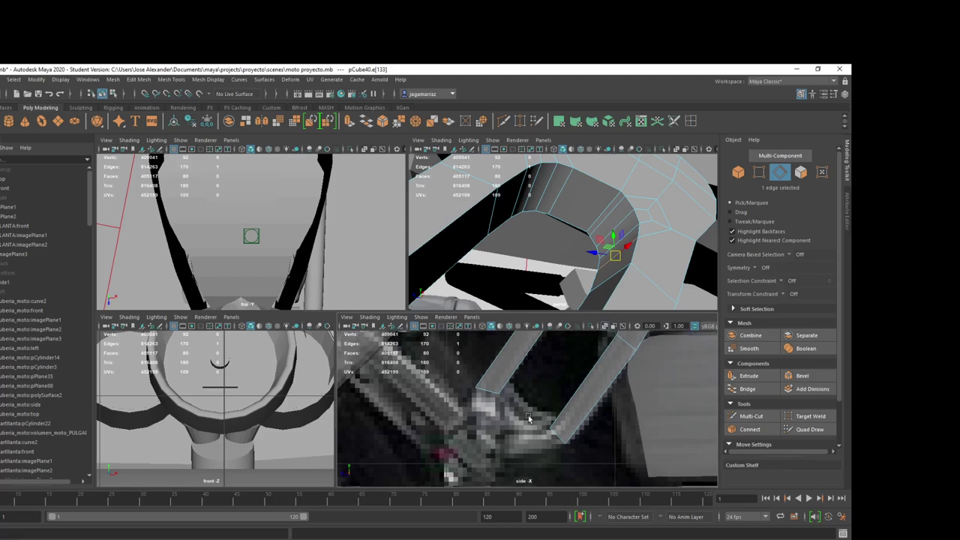
pyautogui.moveTo(581, 281)
pyautogui.keyDown('alt'); pyautogui.mouseDown()
pyautogui.moveTo(537, 301)
pyautogui.moveTo(517, 285)
pyautogui.mouseUp(); pyautogui.keyUp('alt')
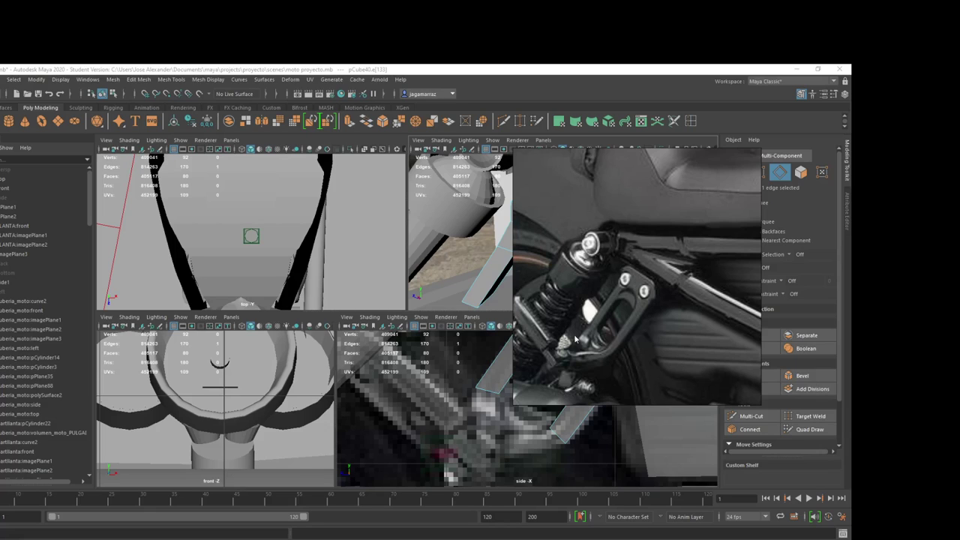
pyautogui.scroll(2, 576, 340)
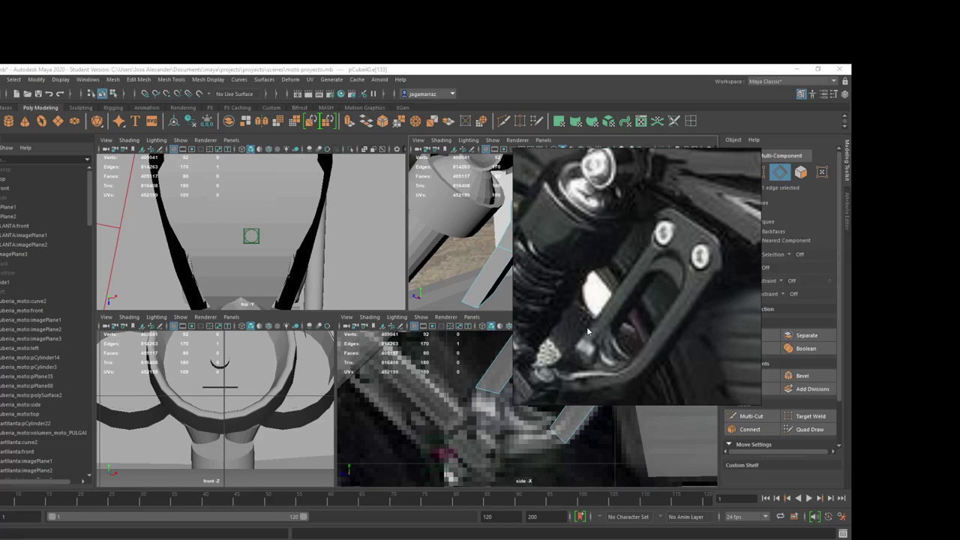
pyautogui.click(502, 255)
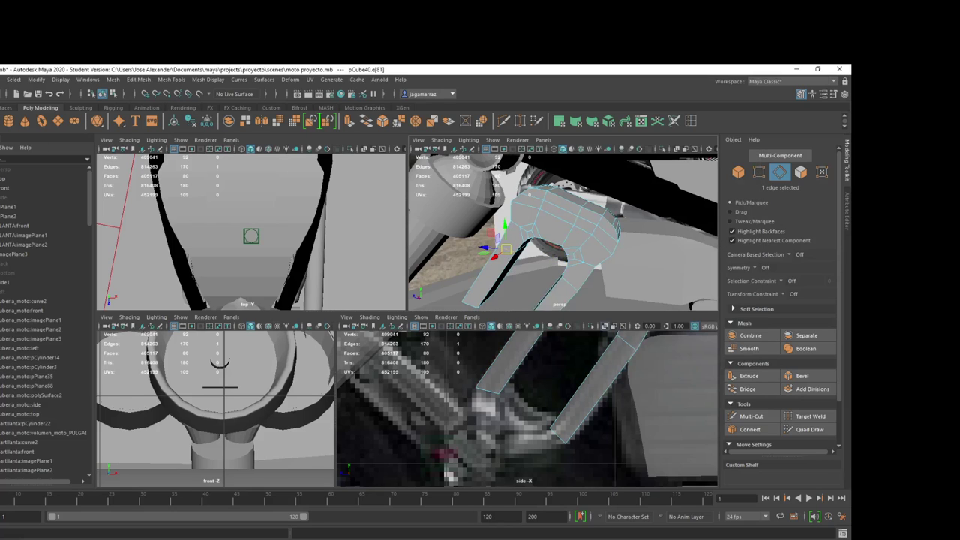
pyautogui.press('F8')
pyautogui.click(525, 248)
pyautogui.scroll(-5, 641, 279)
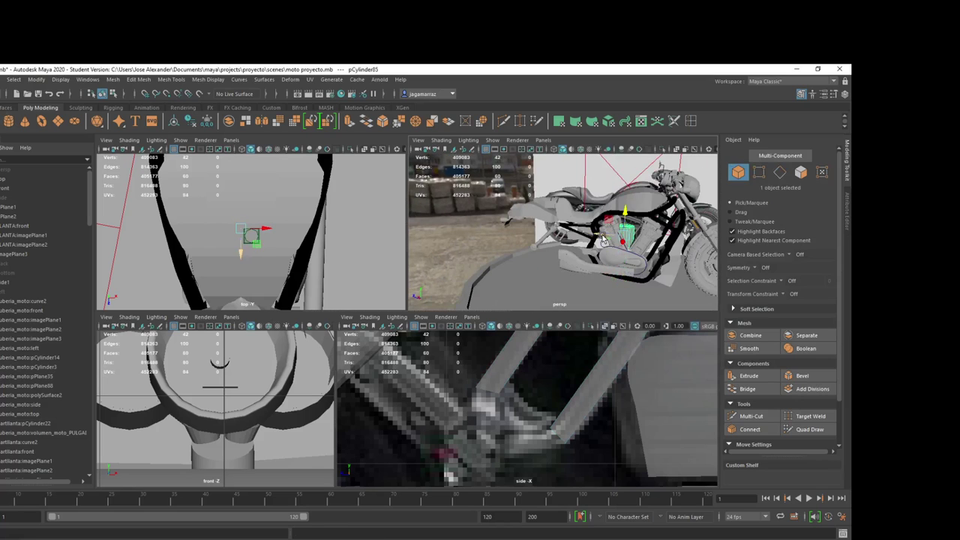
# Step: Shorten the cylinder and shrink it toward bolt-hole size
pyautogui.click(556, 234)
pyautogui.press('r')
pyautogui.moveTo(569, 234); pyautogui.dragTo(569, 235)
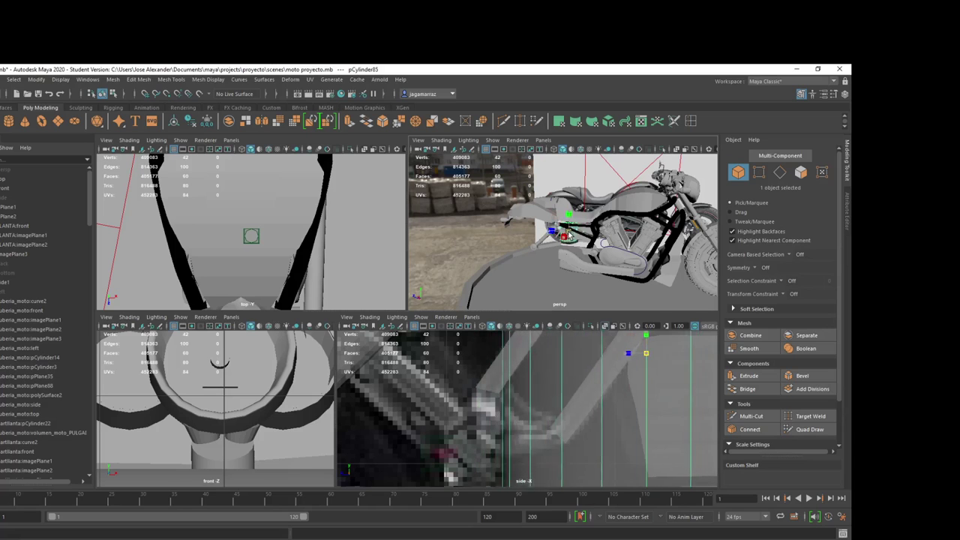
pyautogui.scroll(-3, 606, 390)
pyautogui.scroll(3, 607, 390)
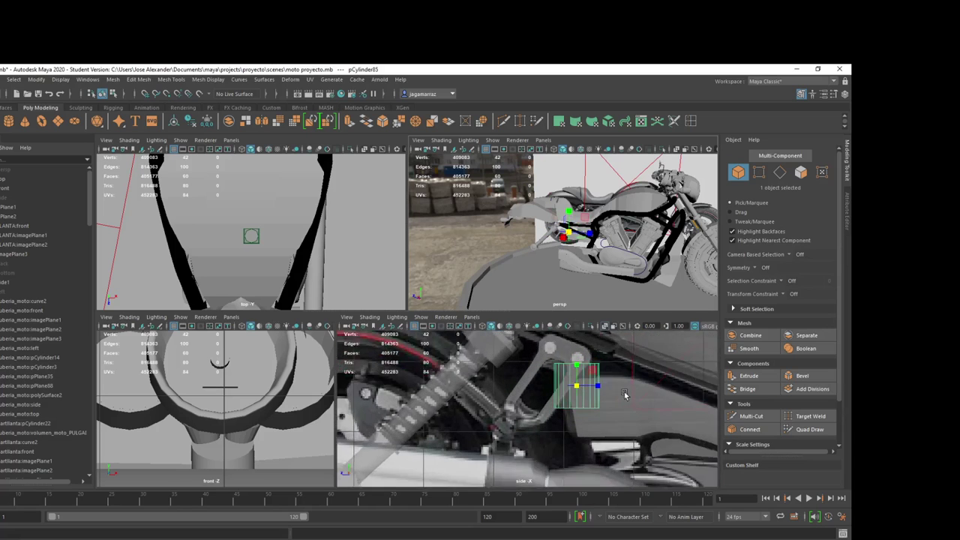
pyautogui.moveTo(607, 372); pyautogui.dragTo(623, 371)
pyautogui.scroll(-3, 634, 382)
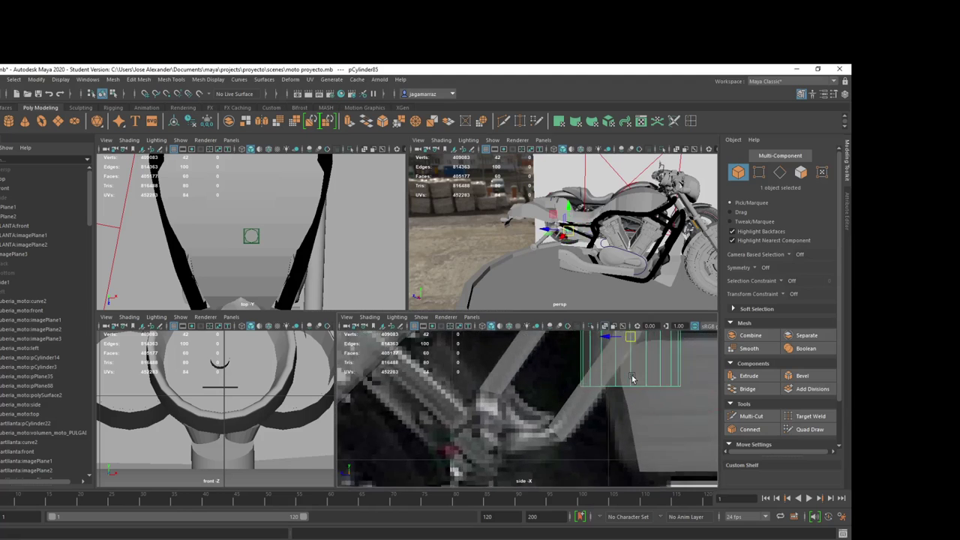
pyautogui.press('w')
pyautogui.scroll(2, 638, 397)
pyautogui.scroll(2, 617, 394)
pyautogui.scroll(2, 600, 413)
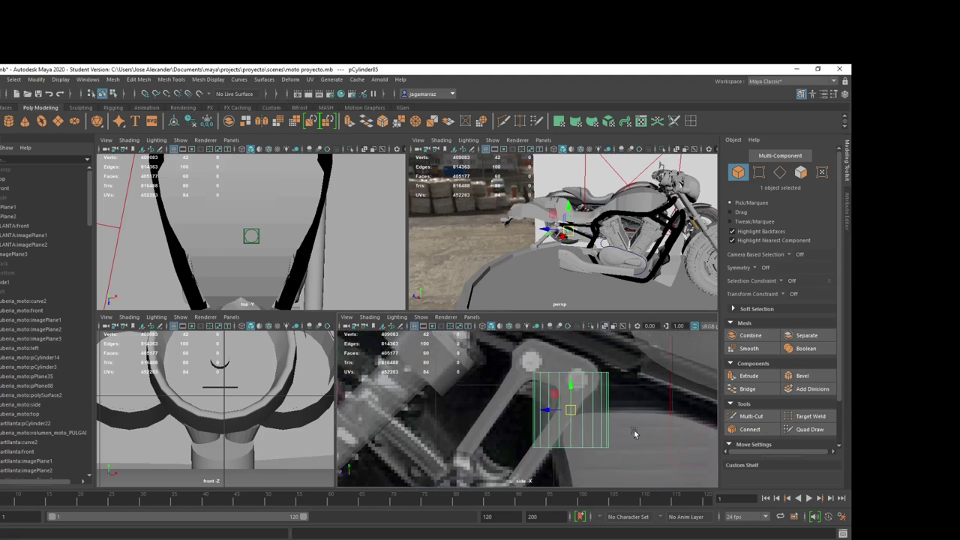
pyautogui.scroll(2, 570, 420)
pyautogui.press('r')
pyautogui.moveTo(552, 424)
pyautogui.mouseDown()
pyautogui.moveTo(541, 426)
pyautogui.moveTo(572, 396)
pyautogui.mouseUp()
pyautogui.press('w')
# Step: Rotate the cylinder 90° on Z and scale it to about 0.099 to fit the lower hole
pyautogui.press('e')
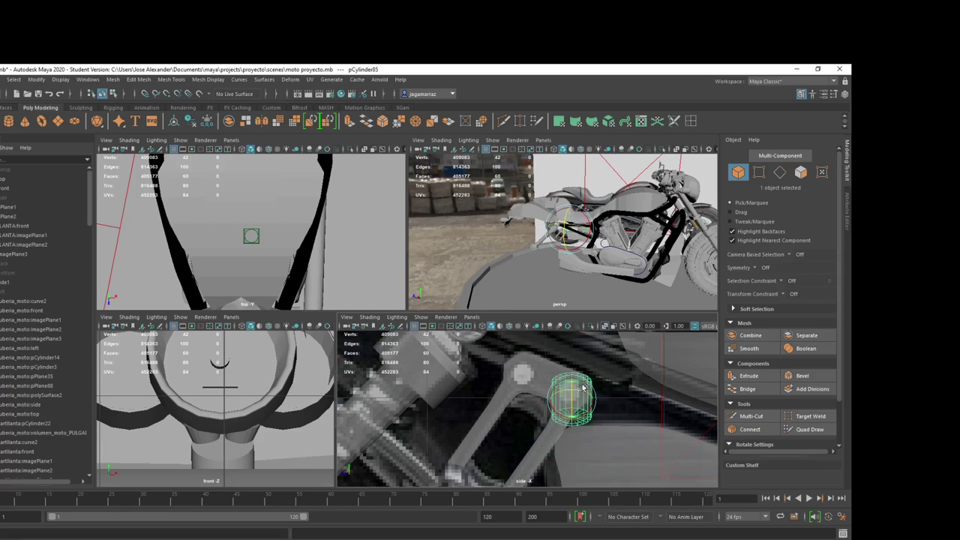
pyautogui.click(845, 94)
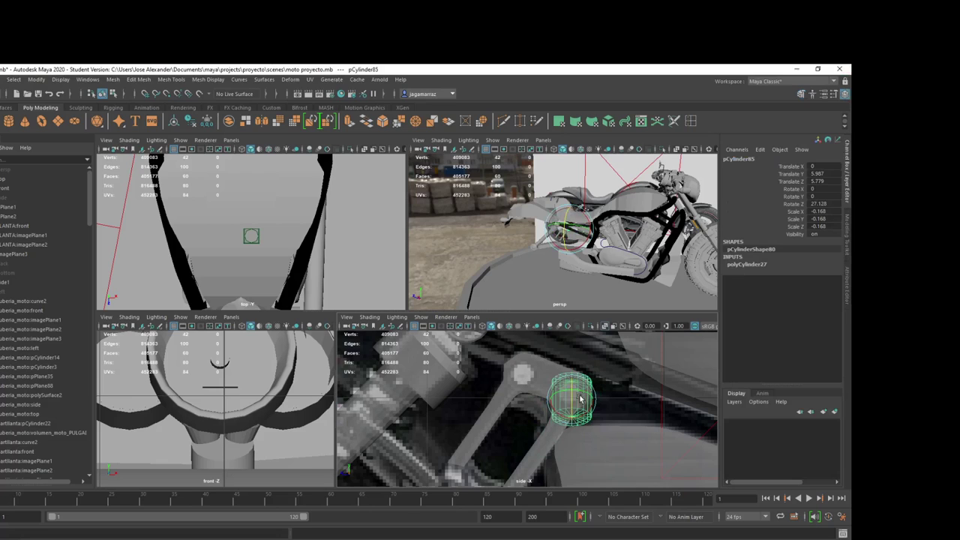
pyautogui.moveTo(572, 405); pyautogui.dragTo(578, 378)
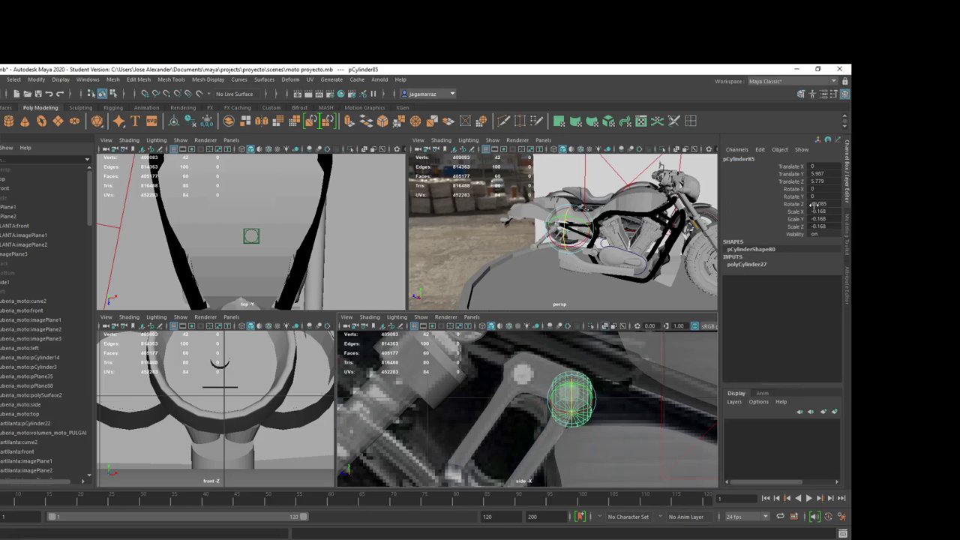
pyautogui.write('90')
pyautogui.press('Return')
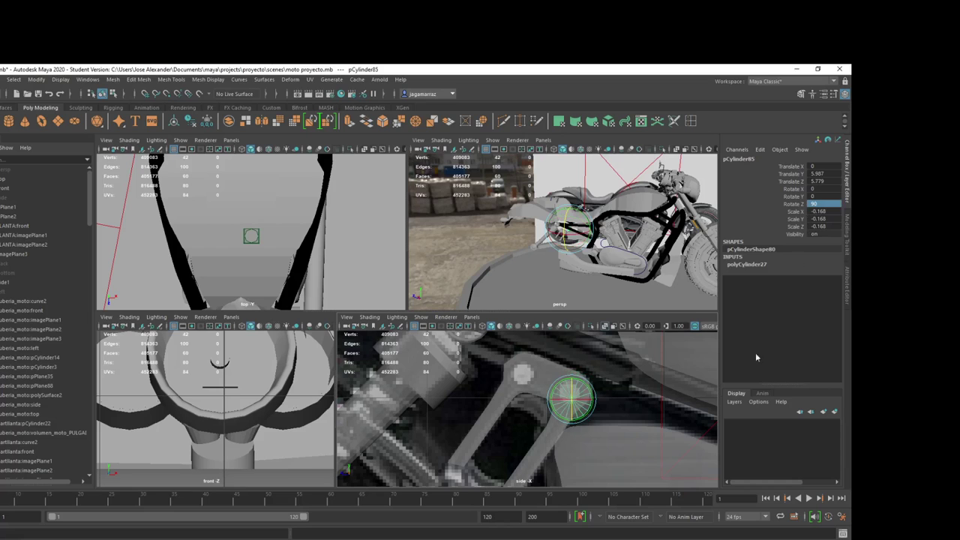
pyautogui.press('r')
pyautogui.moveTo(589, 401); pyautogui.dragTo(572, 399)
pyautogui.press('w')
pyautogui.press('w')
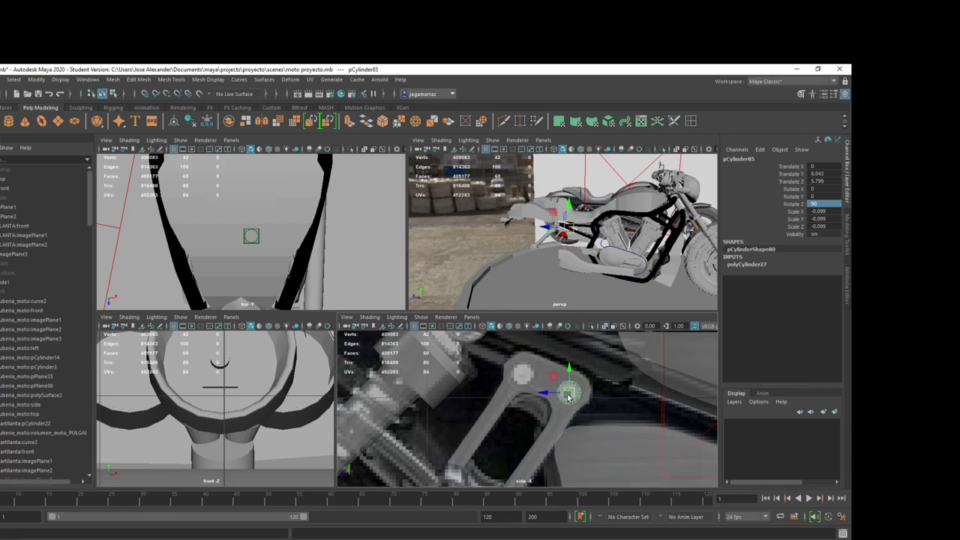
# Step: Set the cylinder's Subdivisions Caps to 0 and duplicate it toward the upper hole
pyautogui.click(757, 264)
pyautogui.doubleClick(813, 303)
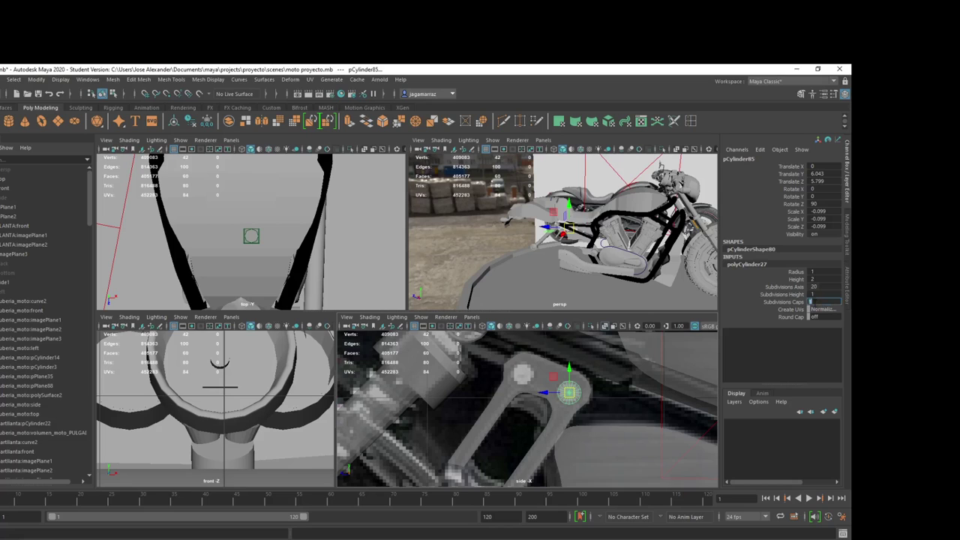
pyautogui.write('0')
pyautogui.press('Return')
pyautogui.keyDown('shift'); pyautogui.moveTo(570, 395); pyautogui.dragTo(524, 378); pyautogui.keyUp('shift')
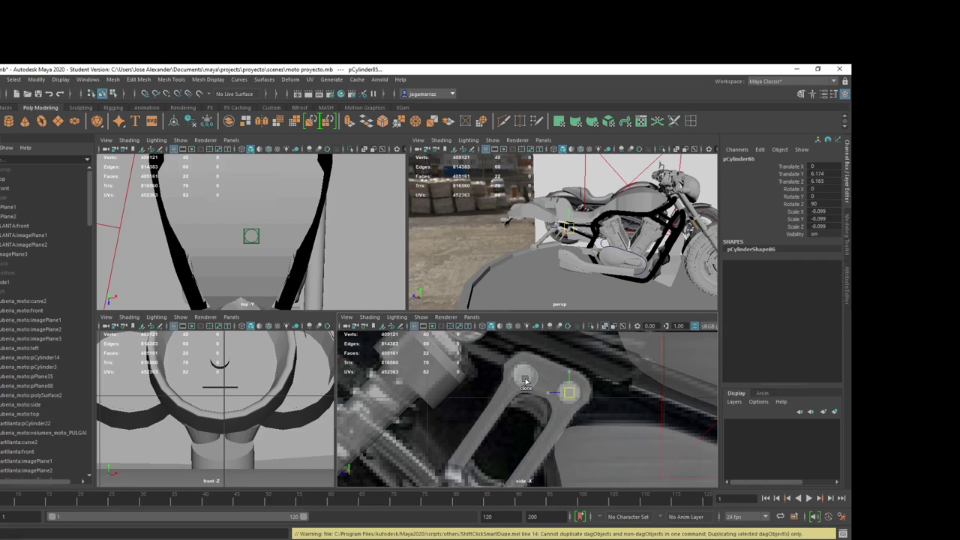
# Step: Frame and select the duplicated cylinder pCylinder86 beside the bracket
pyautogui.press('f')
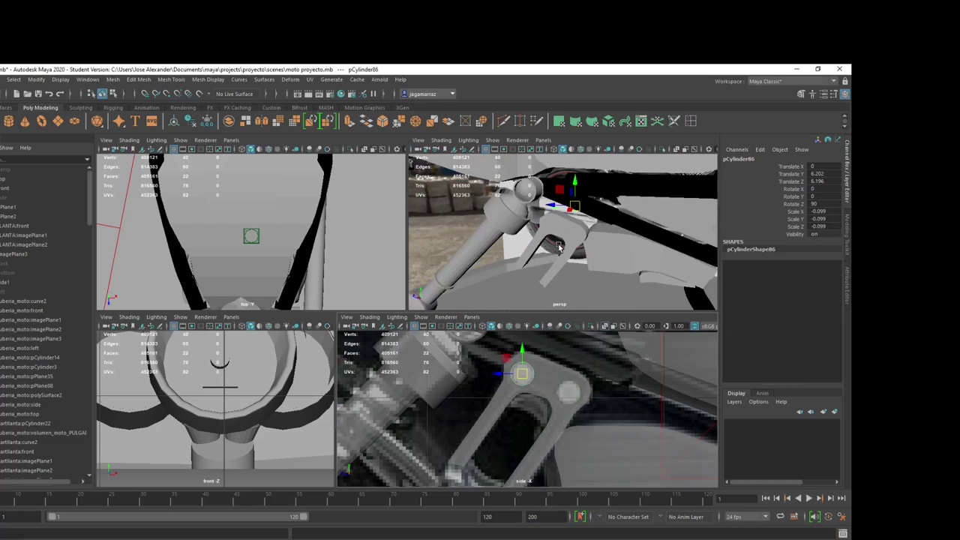
pyautogui.moveTo(598, 244)
pyautogui.keyDown('alt'); pyautogui.mouseDown()
pyautogui.moveTo(588, 244)
pyautogui.moveTo(624, 218)
pyautogui.mouseUp(); pyautogui.keyUp('alt')
pyautogui.click(566, 395)
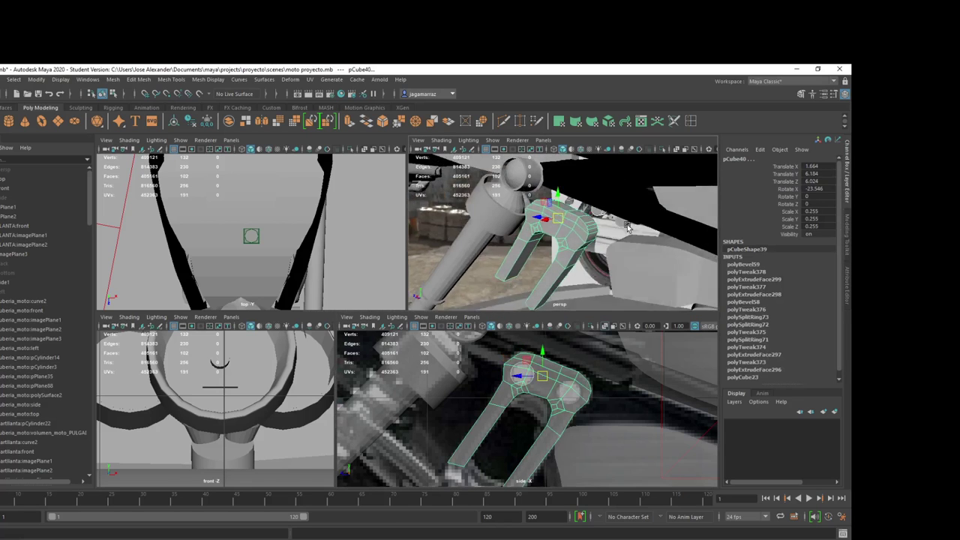
pyautogui.click(625, 237)
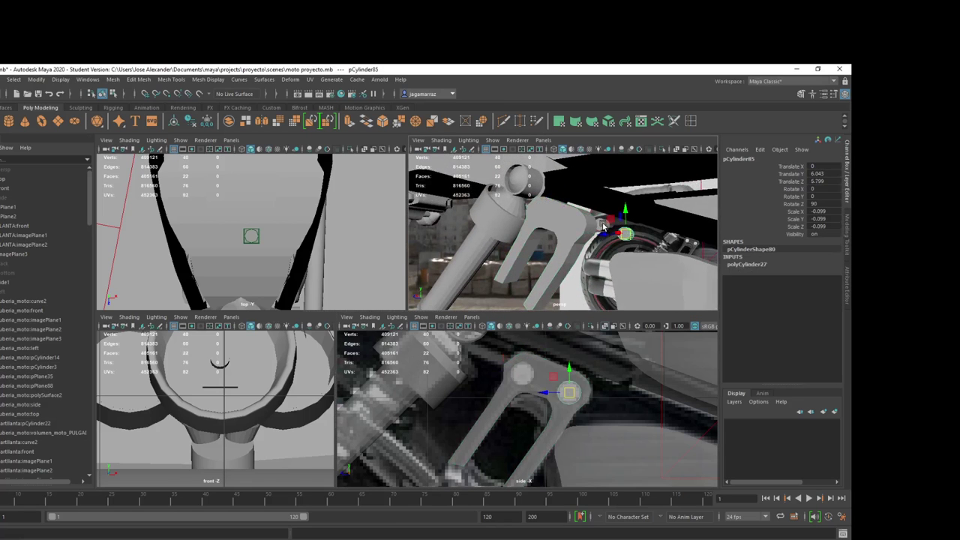
pyautogui.click(599, 229)
pyautogui.moveTo(599, 229)
pyautogui.keyDown('alt'); pyautogui.mouseDown()
pyautogui.moveTo(503, 237)
pyautogui.moveTo(513, 218)
pyautogui.moveTo(533, 216)
pyautogui.moveTo(516, 218)
pyautogui.mouseUp(); pyautogui.keyUp('alt')
# Step: Enlarge pCylinder86 slightly to fill the upper bolt hole, then add the bracket to the selection
pyautogui.press('r')
pyautogui.press('w')
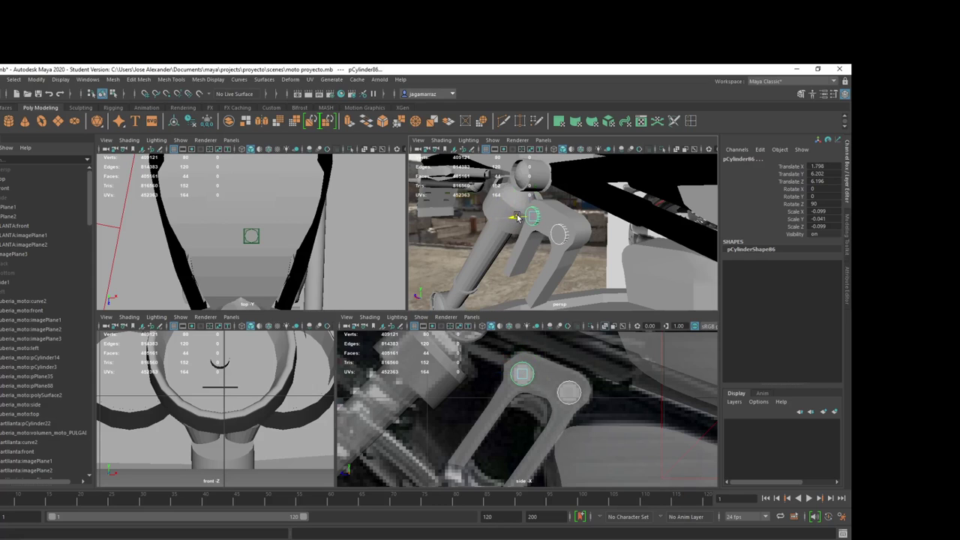
pyautogui.scroll(2, 544, 384)
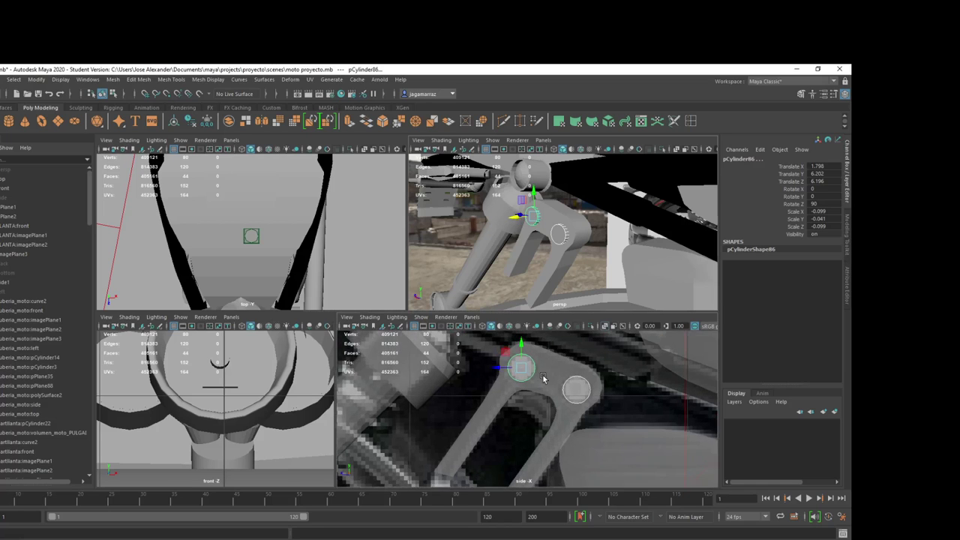
pyautogui.keyDown('alt'); pyautogui.moveTo(544, 384); pyautogui.dragTo(517, 426, button='middle'); pyautogui.keyUp('alt')
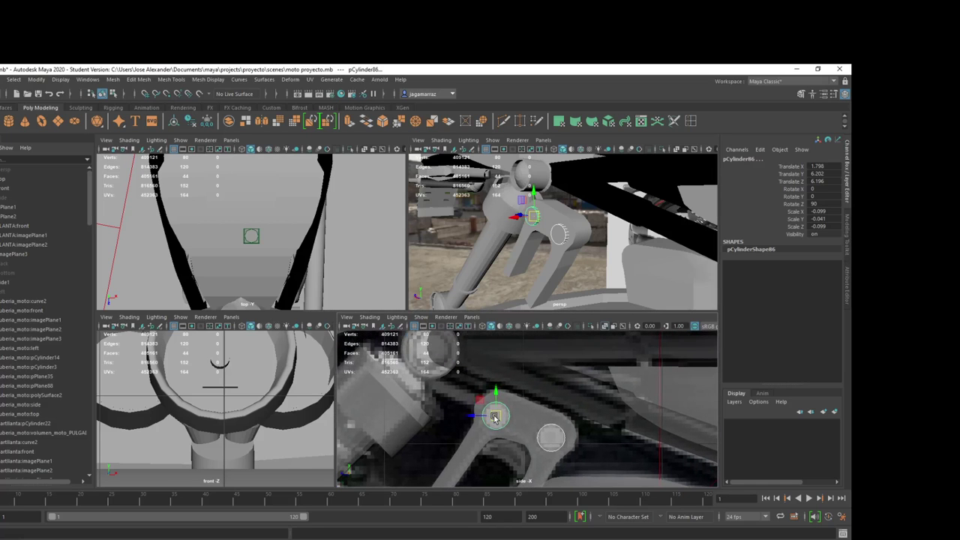
pyautogui.press('r')
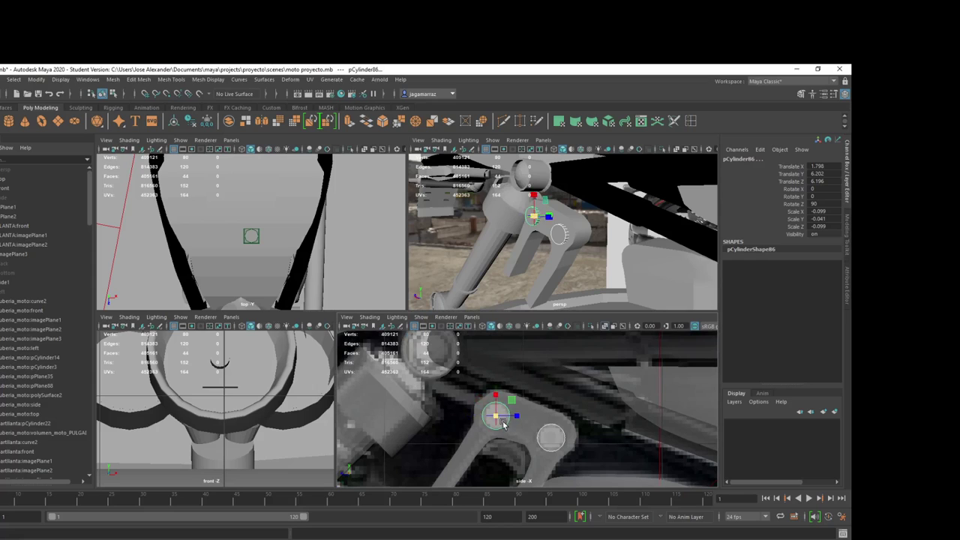
pyautogui.click(505, 428)
pyautogui.press('w')
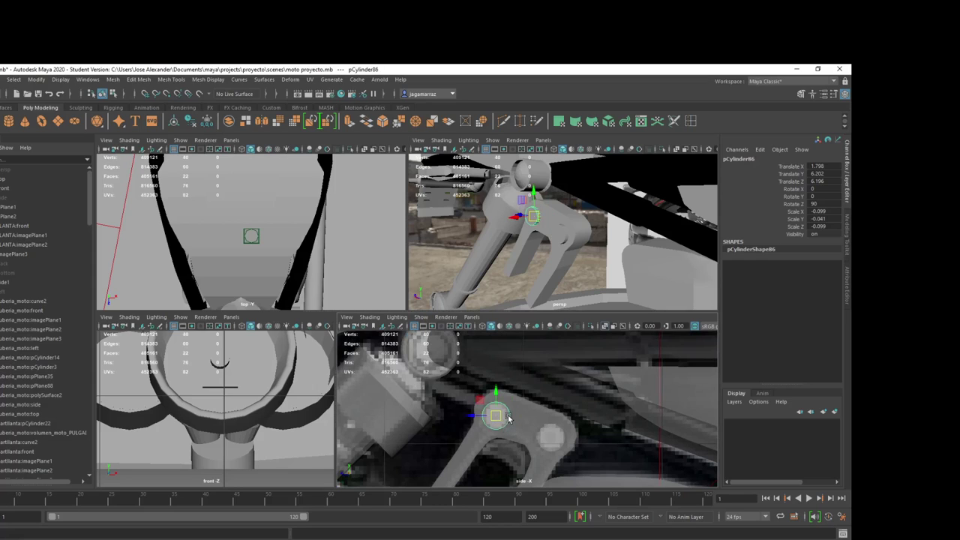
pyautogui.moveTo(508, 418); pyautogui.dragTo(507, 422)
pyautogui.keyDown('alt'); pyautogui.moveTo(555, 271); pyautogui.dragTo(564, 231); pyautogui.keyUp('alt')
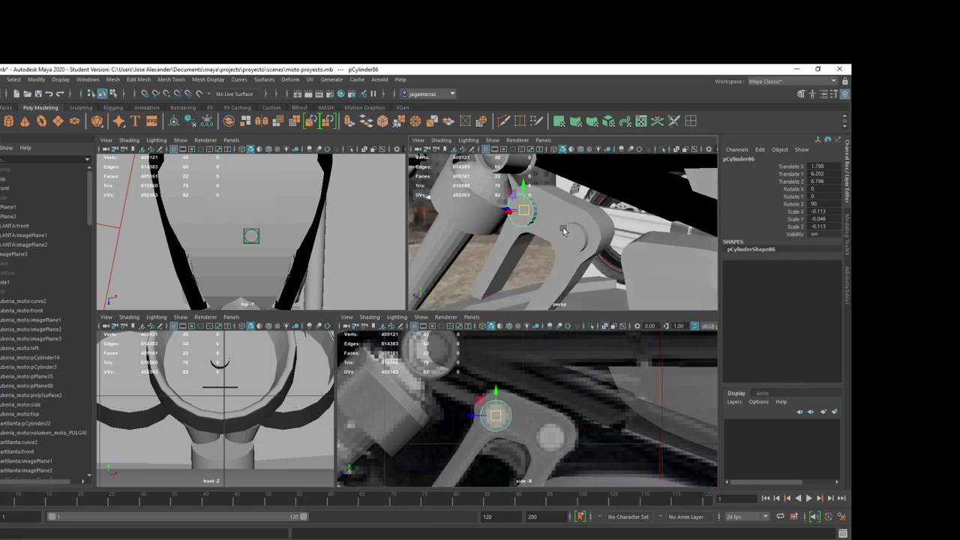
pyautogui.keyDown('shift'); pyautogui.click(541, 212); pyautogui.keyUp('shift')
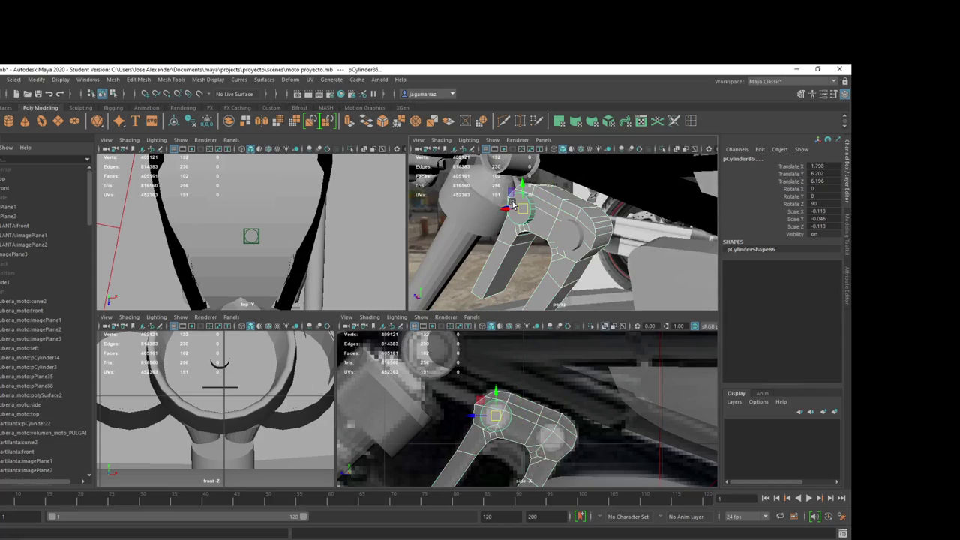
# Step: Undo a Difference attempt and apply a boolean Intersection between the bracket and the first cylinder
pyautogui.click(113, 79)
pyautogui.click(229, 112)
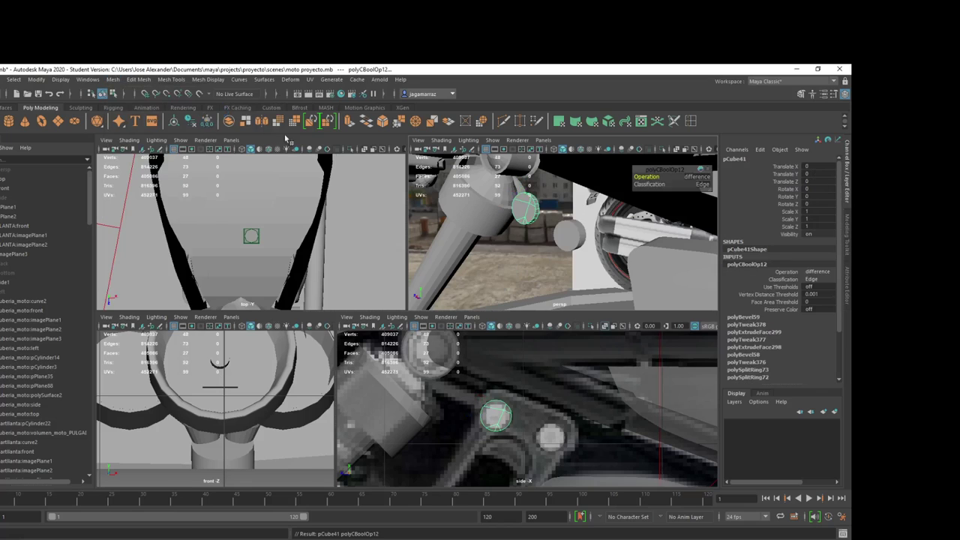
pyautogui.hotkey('ctrl', 'z')
pyautogui.click(545, 200)
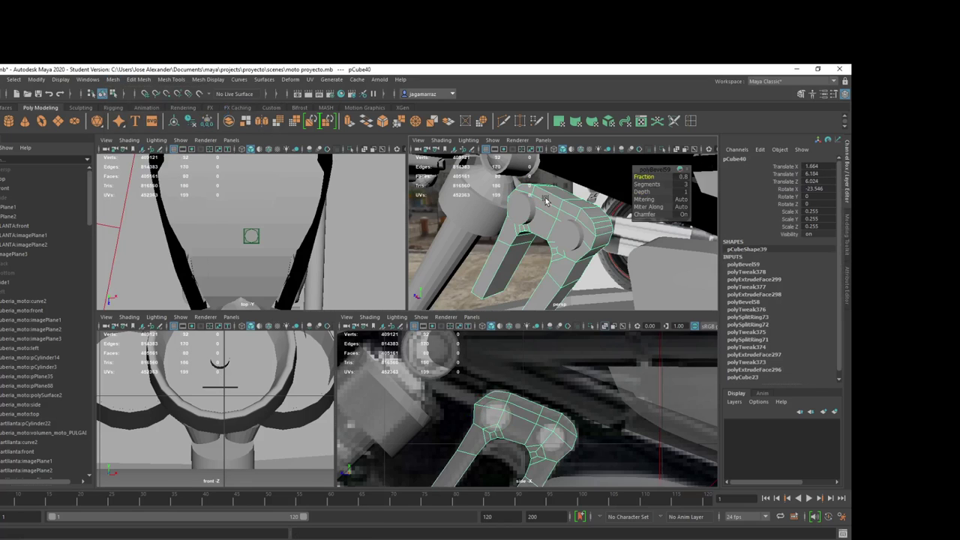
pyautogui.keyDown('shift'); pyautogui.click(520, 207); pyautogui.keyUp('shift')
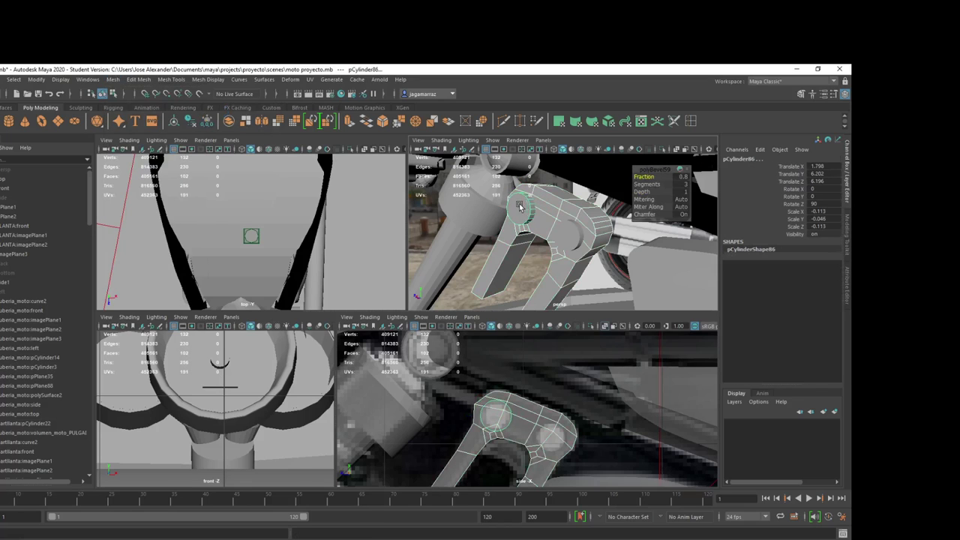
pyautogui.click(94, 79)
pyautogui.moveTo(157, 104)
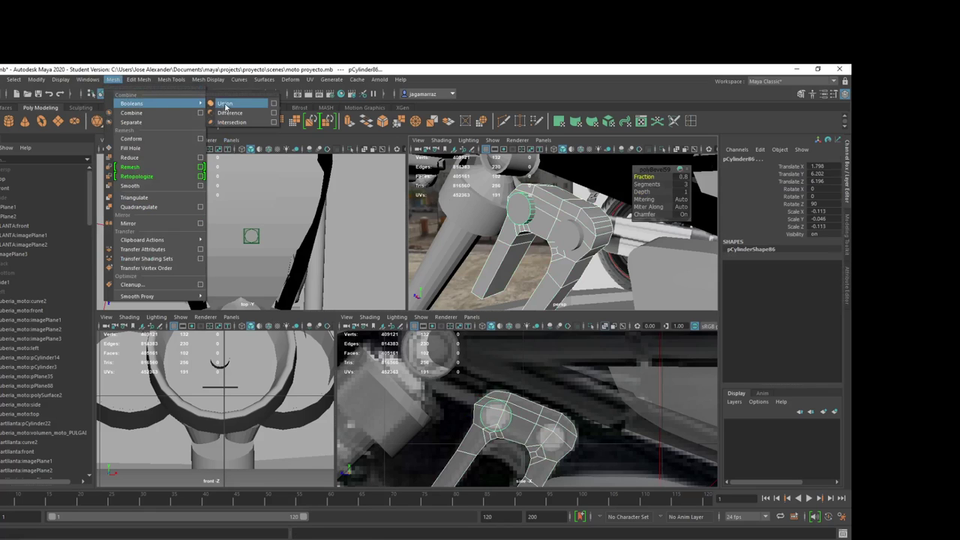
pyautogui.click(244, 122)
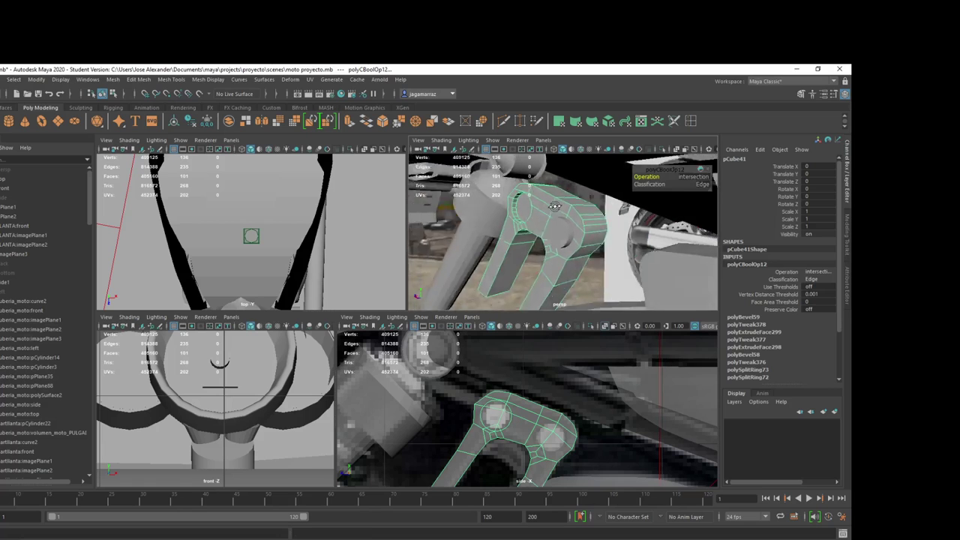
pyautogui.keyDown('alt'); pyautogui.moveTo(469, 203); pyautogui.dragTo(571, 228); pyautogui.keyUp('alt')
pyautogui.hotkey('ctrl', 'z')
pyautogui.hotkey('shift', 'z')
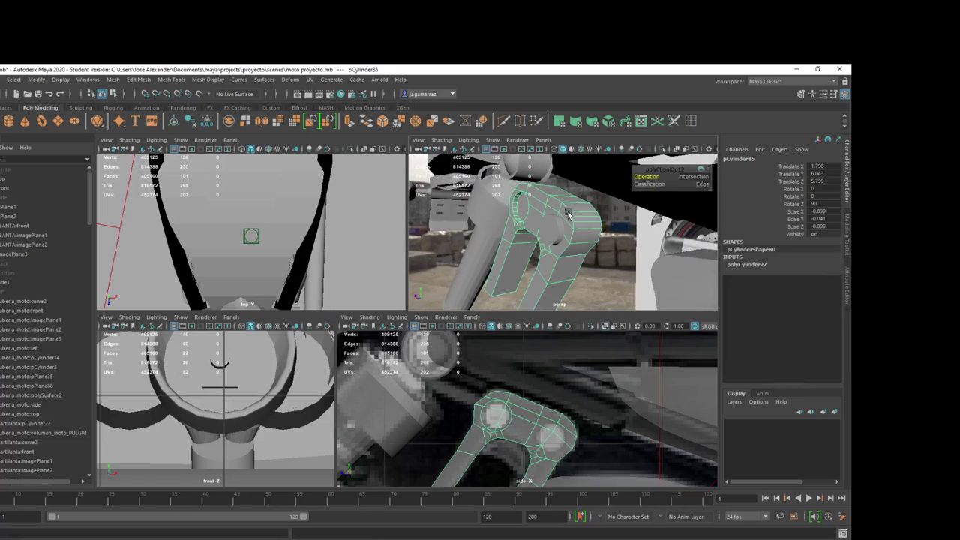
# Step: Apply the same boolean with the second cylinder, producing pCube42
pyautogui.click(112, 80)
pyautogui.moveTo(132, 103)
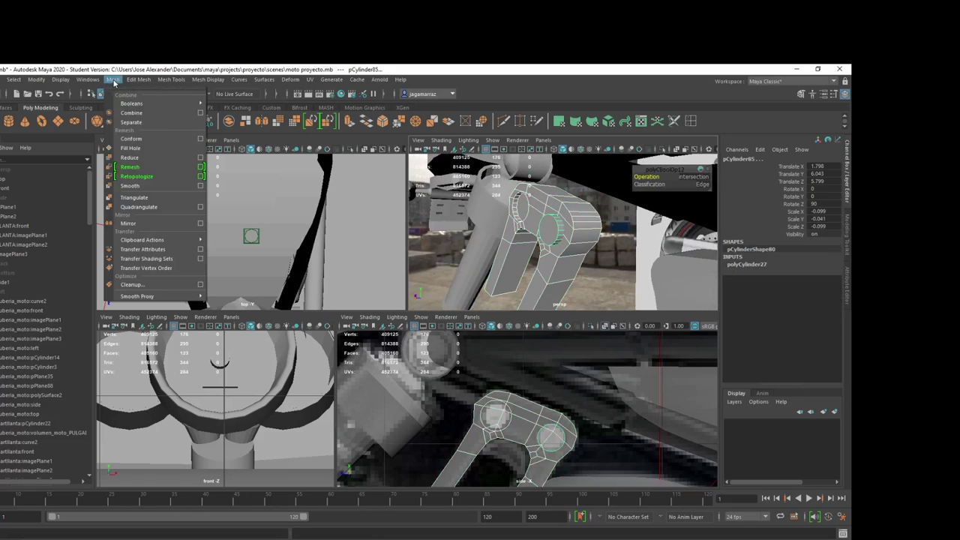
pyautogui.click(252, 125)
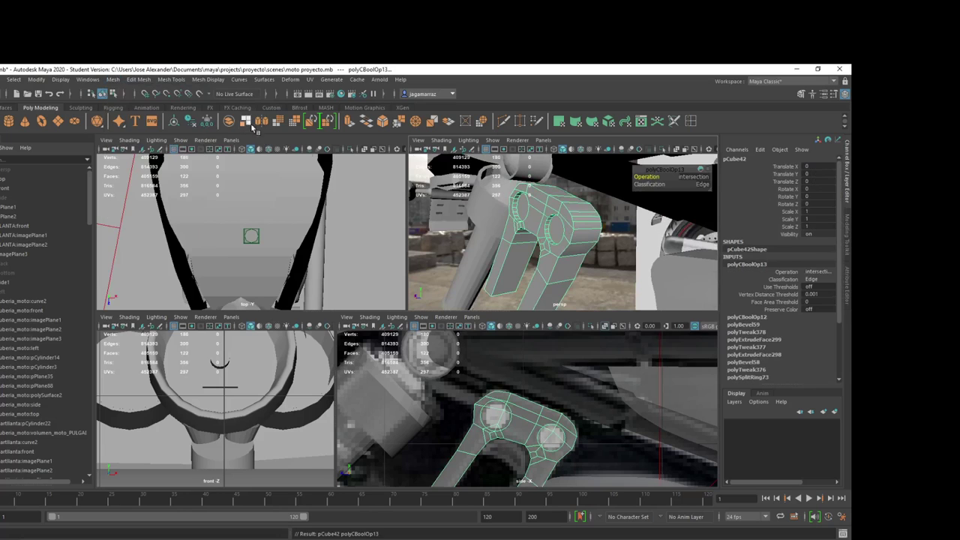
pyautogui.keyDown('alt'); pyautogui.moveTo(480, 225); pyautogui.dragTo(559, 240); pyautogui.keyUp('alt')
pyautogui.rightClick(559, 240)
pyautogui.click(562, 236)
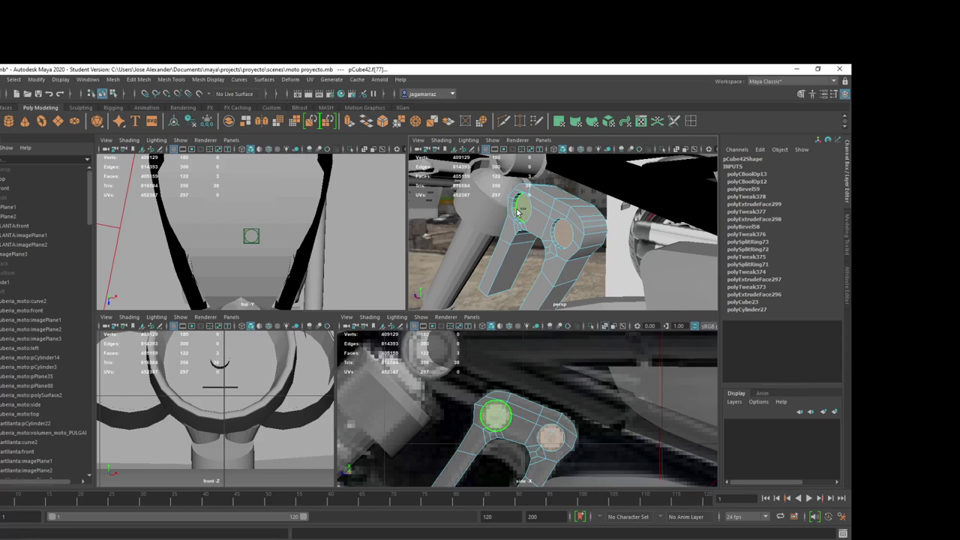
pyautogui.keyDown('shift'); pyautogui.click(518, 212); pyautogui.keyUp('shift')
pyautogui.hotkey('ctrl', 'e')
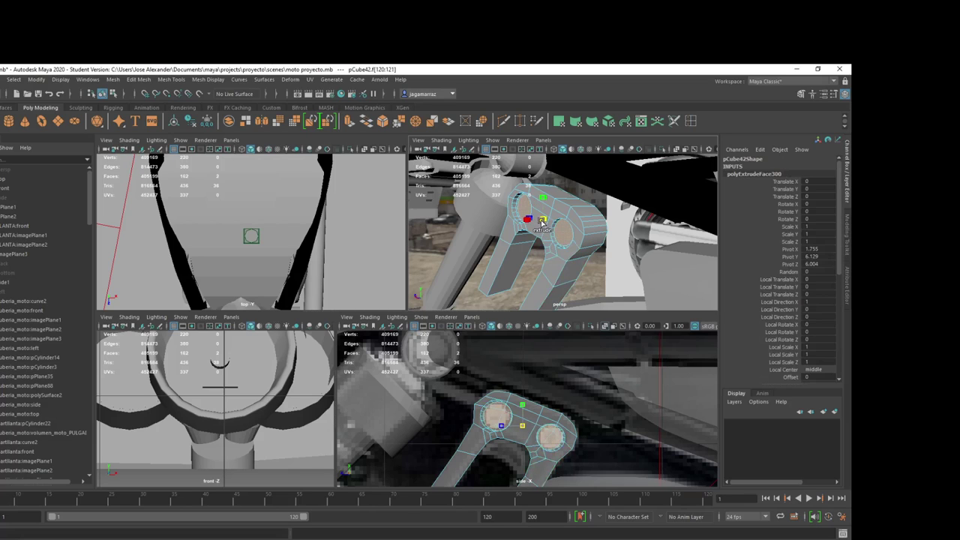
pyautogui.hotkey('ctrl', 'z')
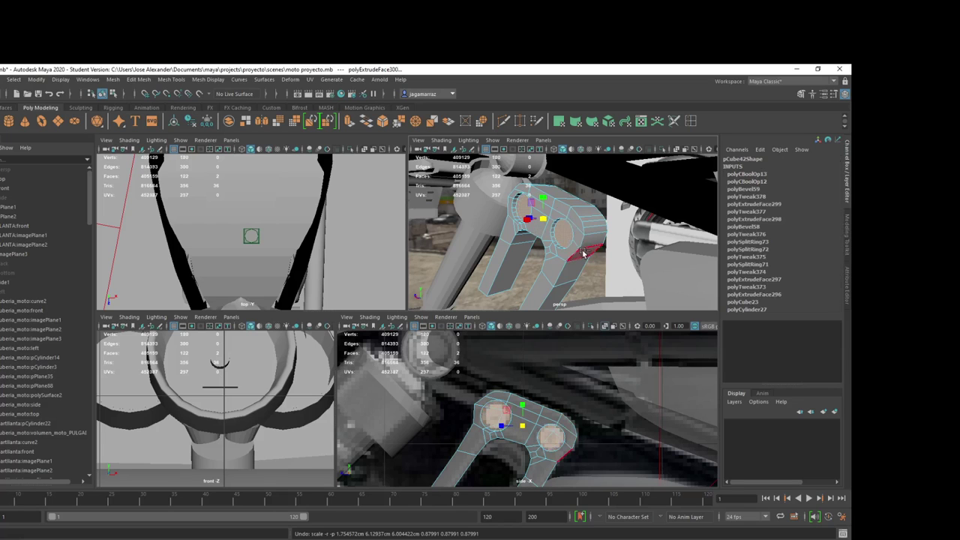
pyautogui.keyDown('alt'); pyautogui.moveTo(577, 251); pyautogui.dragTo(588, 249); pyautogui.keyUp('alt')
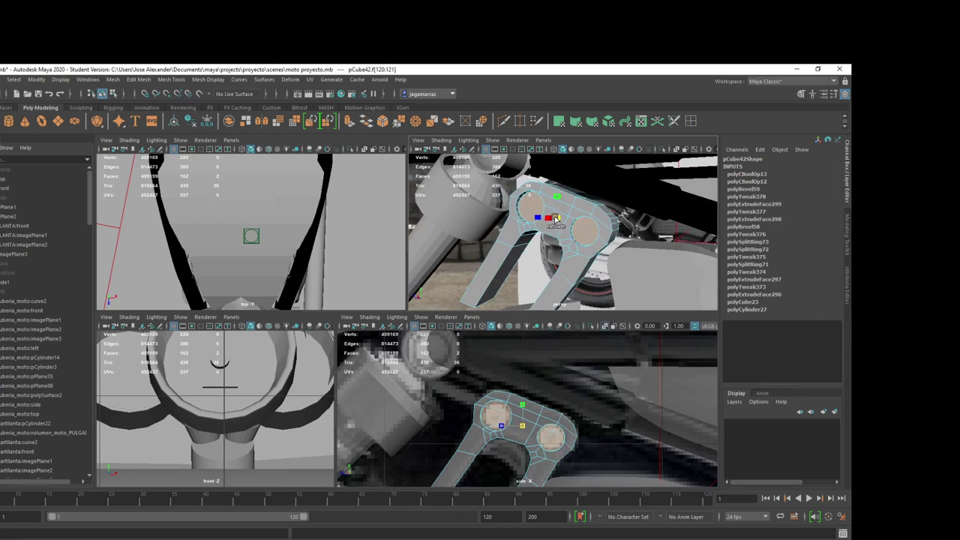
pyautogui.hotkey('ctrl', 'e')
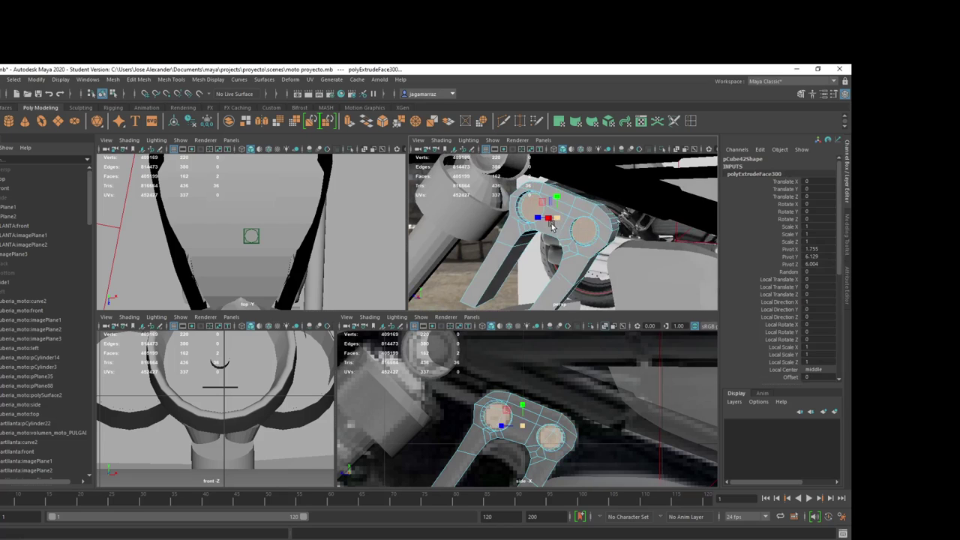
pyautogui.keyDown('alt'); pyautogui.moveTo(592, 250); pyautogui.dragTo(589, 254); pyautogui.keyUp('alt')
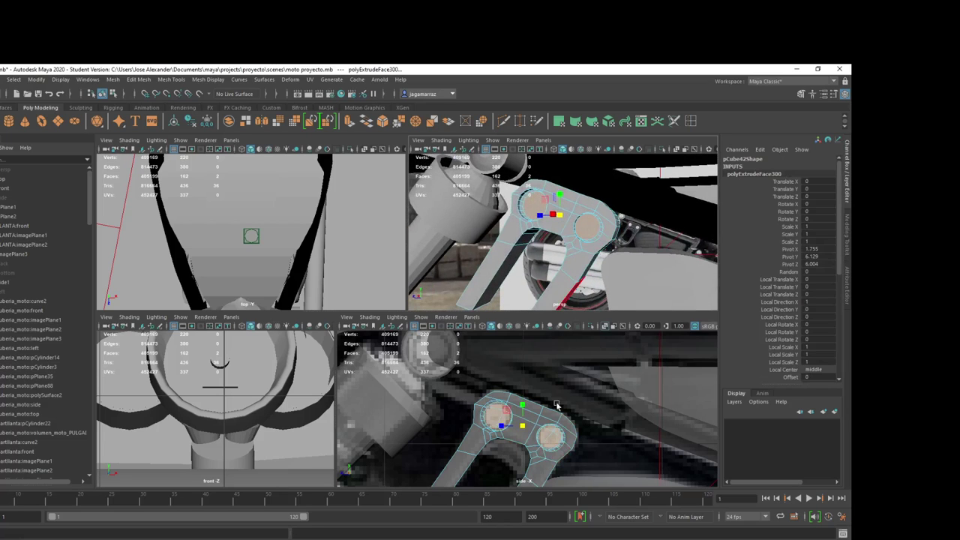
pyautogui.scroll(2, 574, 460)
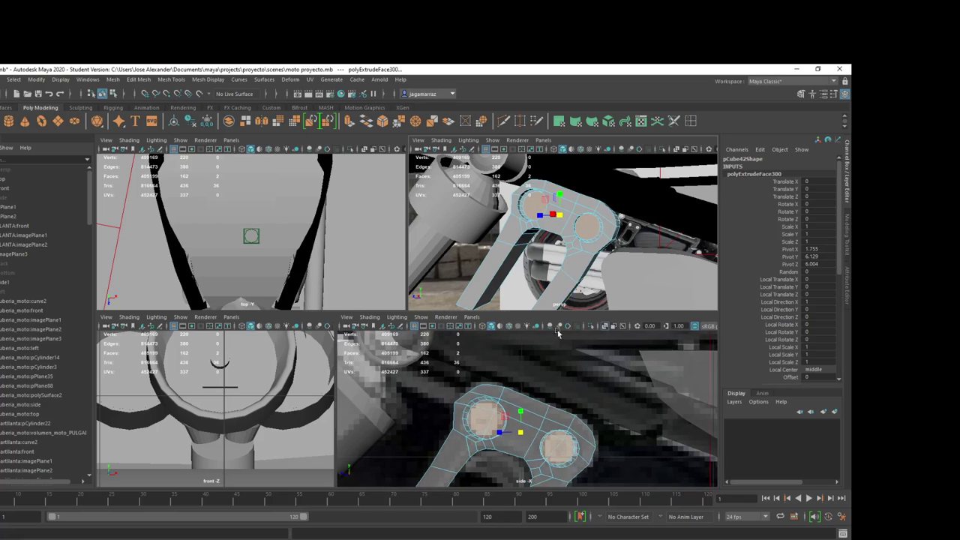
pyautogui.click(561, 198)
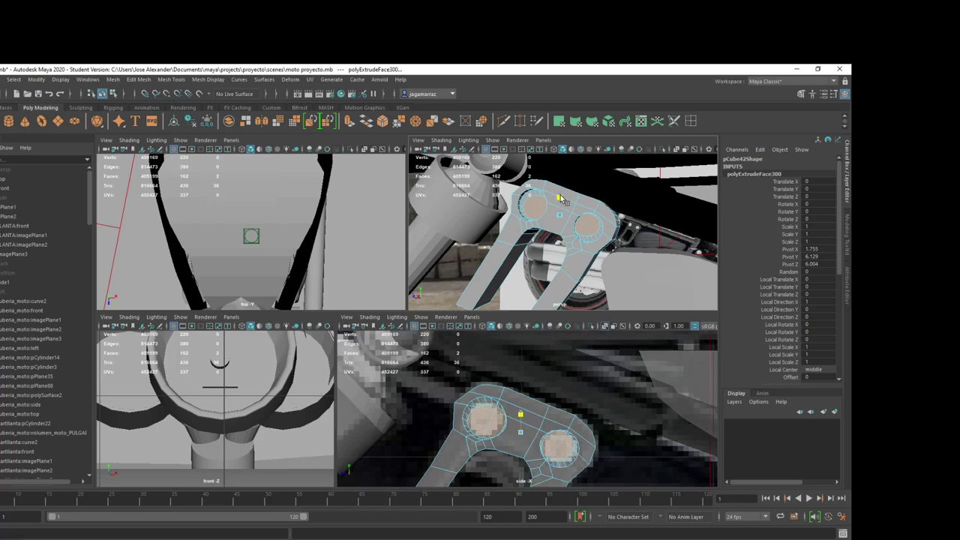
pyautogui.moveTo(560, 198); pyautogui.dragTo(563, 220)
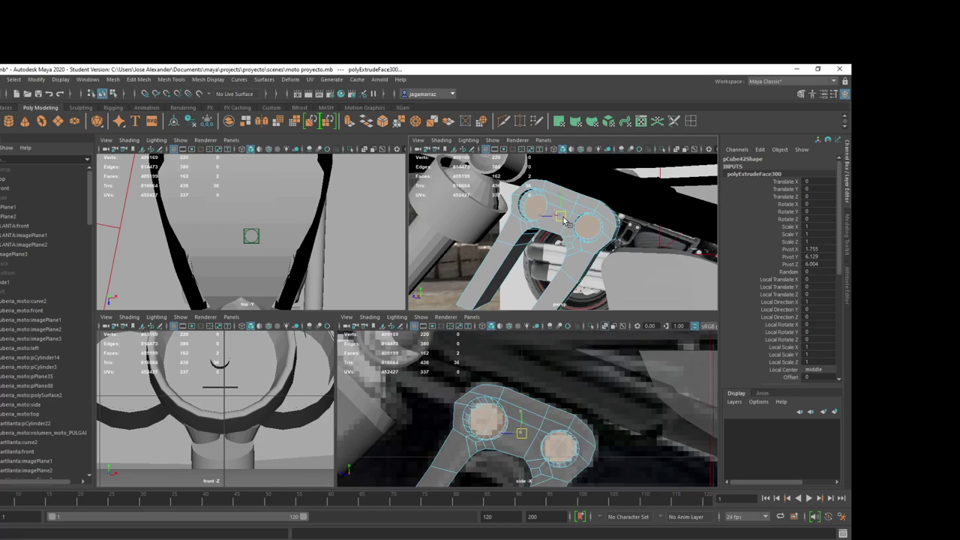
pyautogui.hotkey('ctrl', 'z')
pyautogui.hotkey('ctrl', 'z')
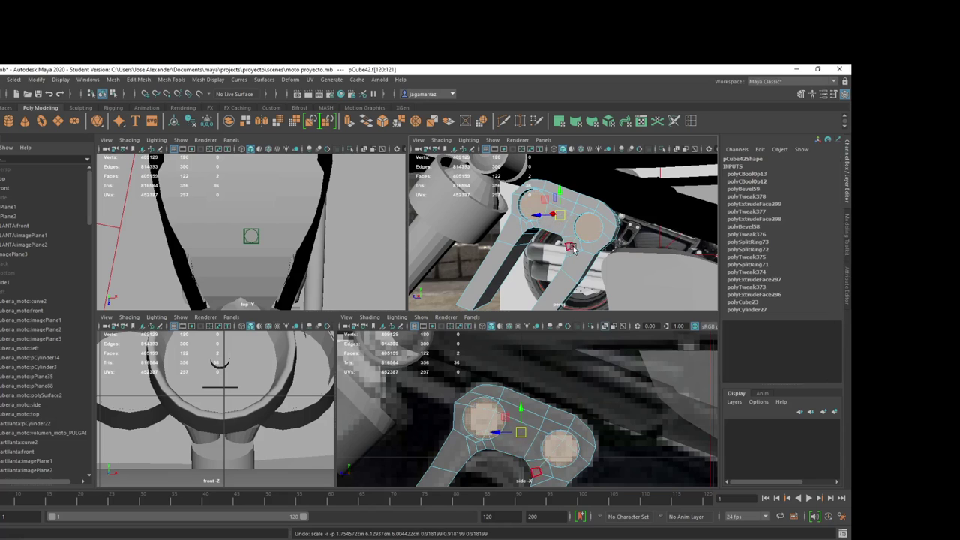
pyautogui.click(562, 449)
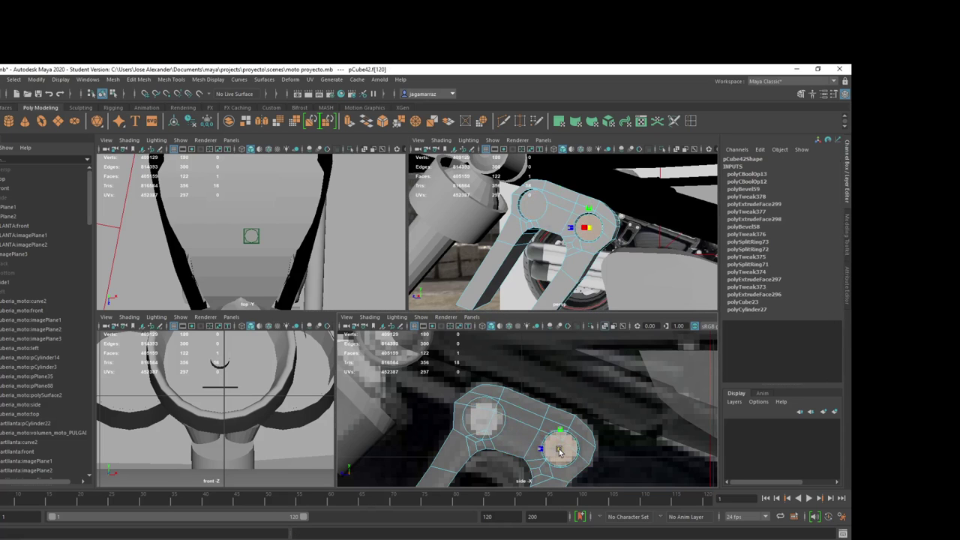
pyautogui.moveTo(600, 249)
pyautogui.keyDown('alt'); pyautogui.mouseDown()
pyautogui.moveTo(584, 240)
pyautogui.moveTo(540, 300)
pyautogui.mouseUp(); pyautogui.keyUp('alt')
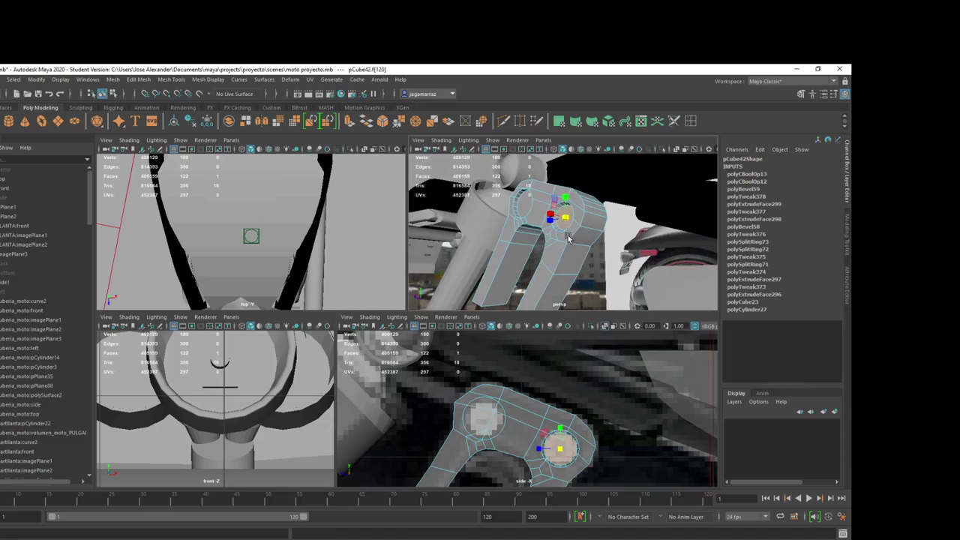
pyautogui.hotkey('alt', 'Tab')
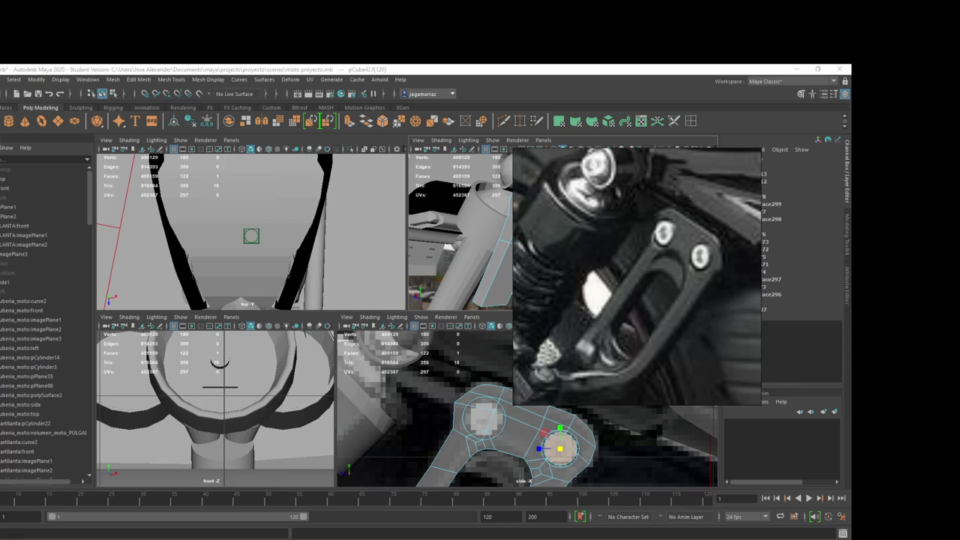
pyautogui.hotkey('alt', 'Tab')
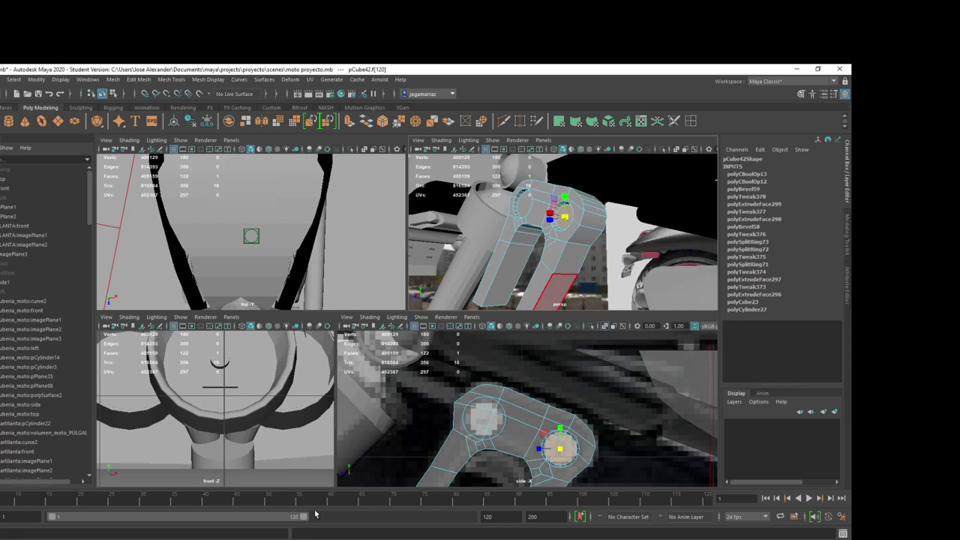
pyautogui.keyDown('alt'); pyautogui.moveTo(540, 248); pyautogui.dragTo(593, 225); pyautogui.keyUp('alt')
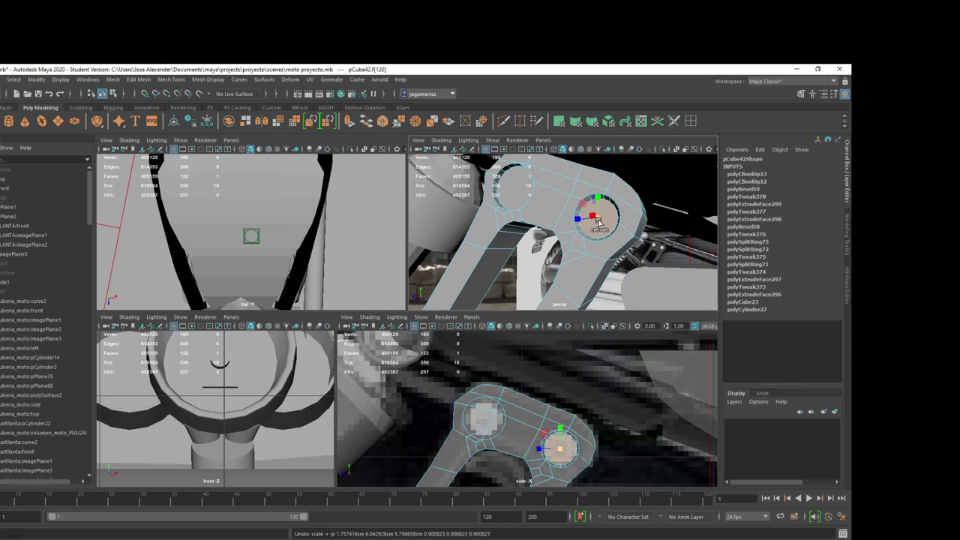
# Step: Inset-extrude the face inside the right bolt hole several times to recess it
pyautogui.hotkey('ctrl', 'e')
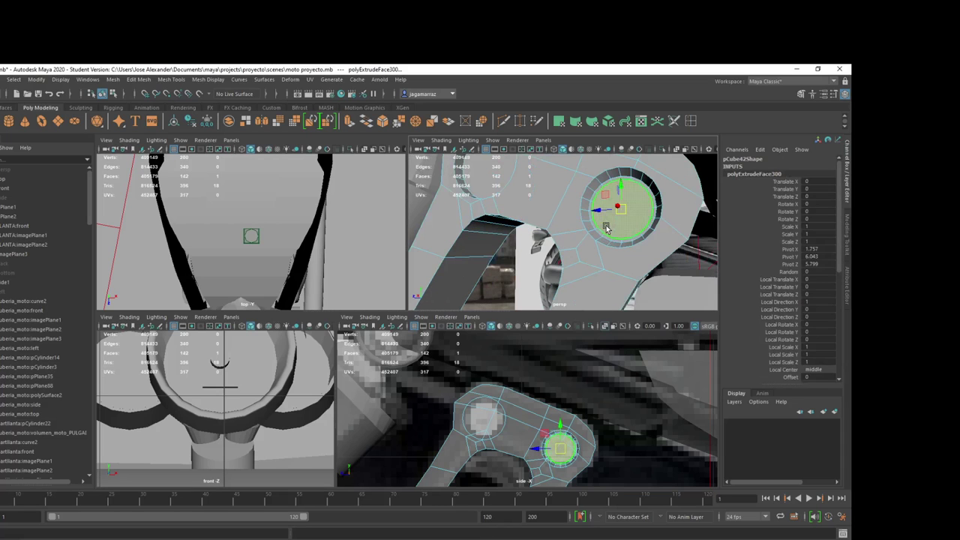
pyautogui.scroll(3, 604, 229)
pyautogui.keyDown('alt'); pyautogui.moveTo(609, 233); pyautogui.dragTo(570, 206); pyautogui.keyUp('alt')
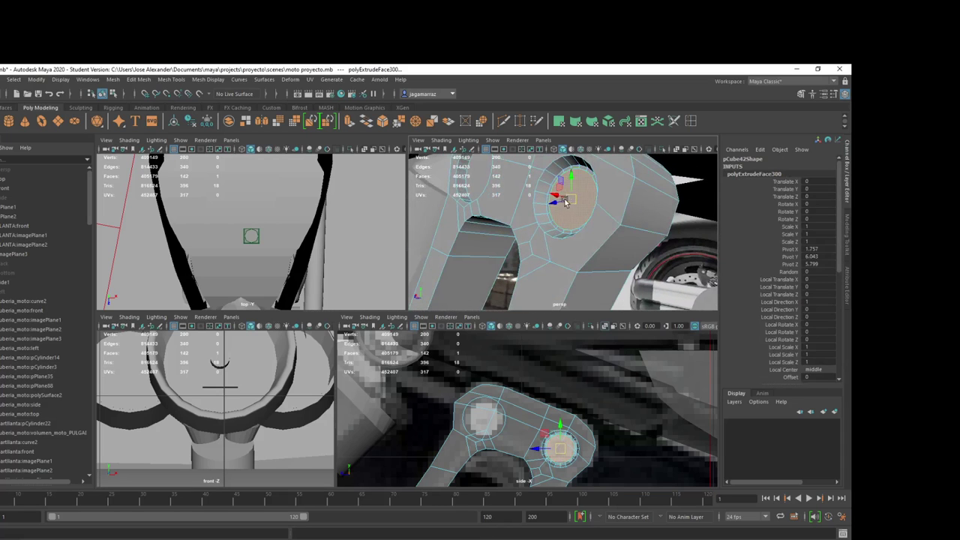
pyautogui.keyDown('shift'); pyautogui.moveTo(566, 202); pyautogui.dragTo(552, 197, button='right'); pyautogui.keyUp('shift')
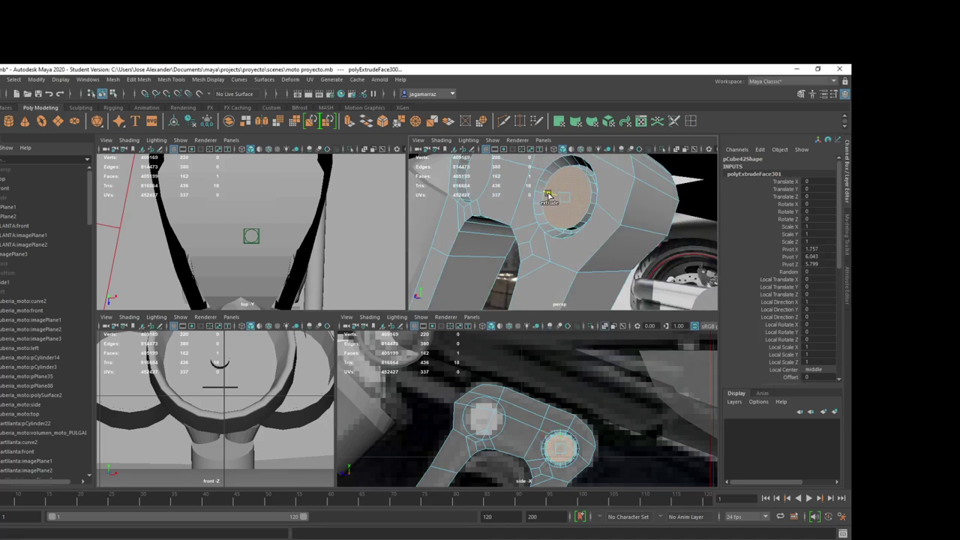
pyautogui.moveTo(551, 197)
pyautogui.keyDown('alt'); pyautogui.mouseDown()
pyautogui.moveTo(557, 235)
pyautogui.moveTo(514, 240)
pyautogui.mouseUp(); pyautogui.keyUp('alt')
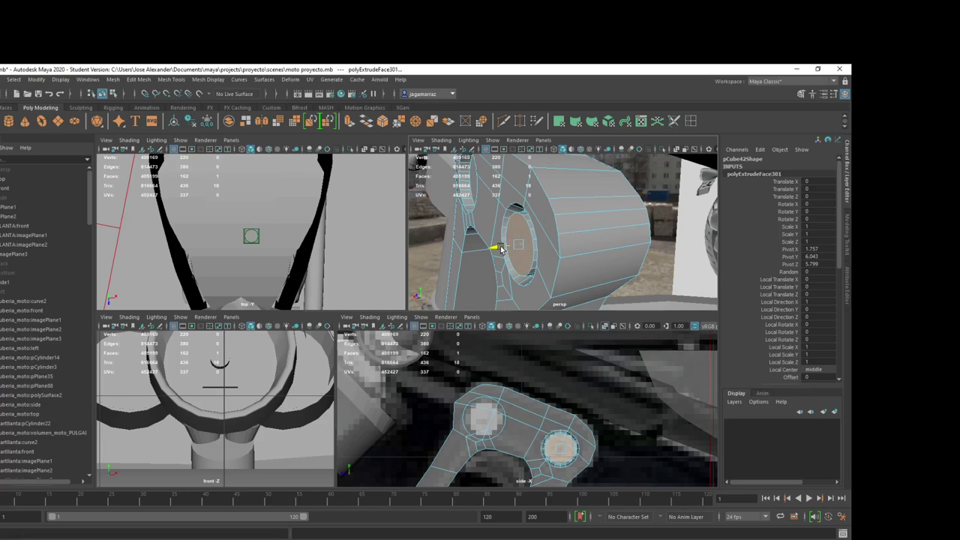
pyautogui.keyDown('shift'); pyautogui.moveTo(515, 240); pyautogui.dragTo(517, 246, button='right'); pyautogui.keyUp('shift')
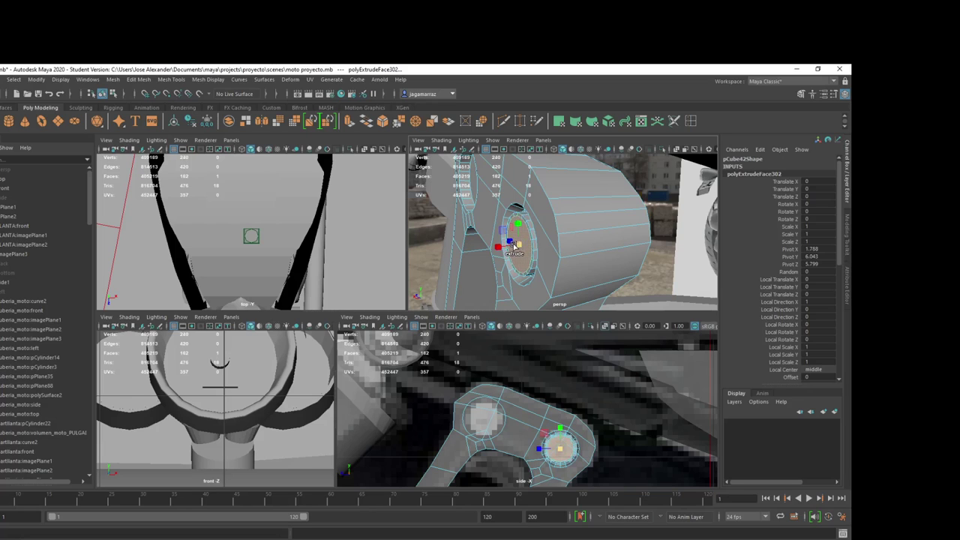
pyautogui.keyDown('shift'); pyautogui.moveTo(514, 247); pyautogui.dragTo(501, 248, button='right'); pyautogui.keyUp('shift')
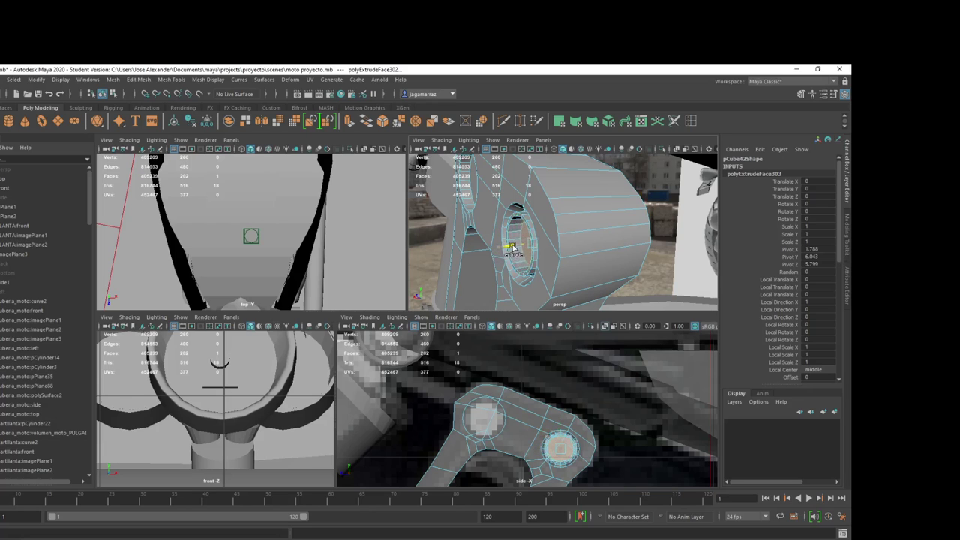
pyautogui.keyDown('alt'); pyautogui.moveTo(501, 248); pyautogui.dragTo(540, 239); pyautogui.keyUp('alt')
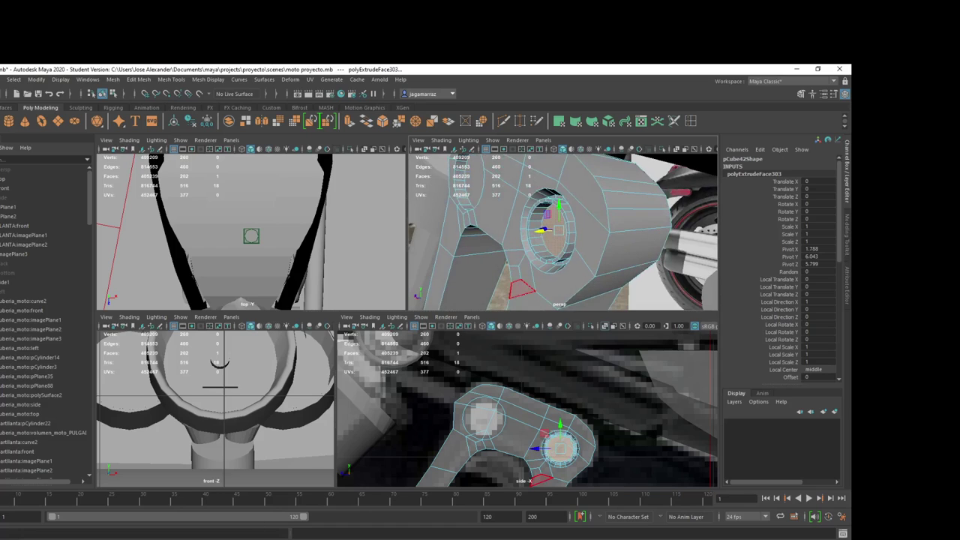
pyautogui.hotkey('alt', 'Tab')
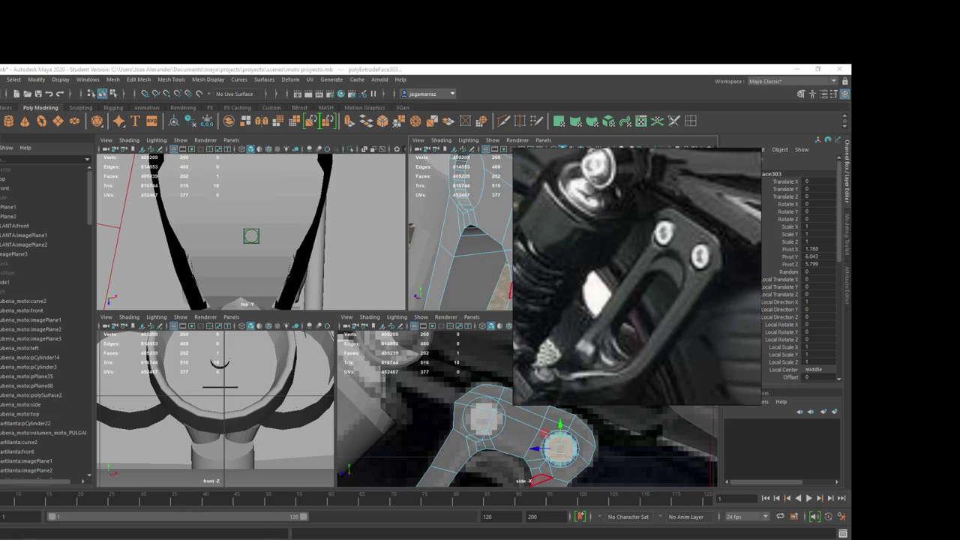
pyautogui.hotkey('alt', 'Tab')
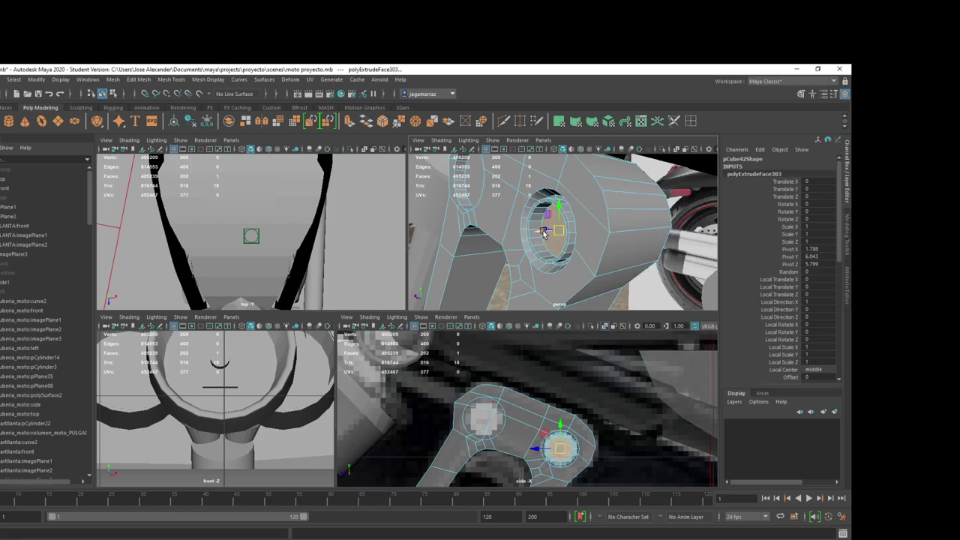
# Step: Extrude the upper-left bolt-hole face three times, then return to Object Mode
pyautogui.moveTo(532, 235)
pyautogui.keyDown('alt'); pyautogui.mouseDown()
pyautogui.moveTo(477, 206)
pyautogui.moveTo(495, 212)
pyautogui.moveTo(484, 219)
pyautogui.moveTo(495, 228)
pyautogui.mouseUp(); pyautogui.keyUp('alt')
pyautogui.click(477, 206)
pyautogui.click(476, 207)
pyautogui.hotkey('ctrl', 'z')
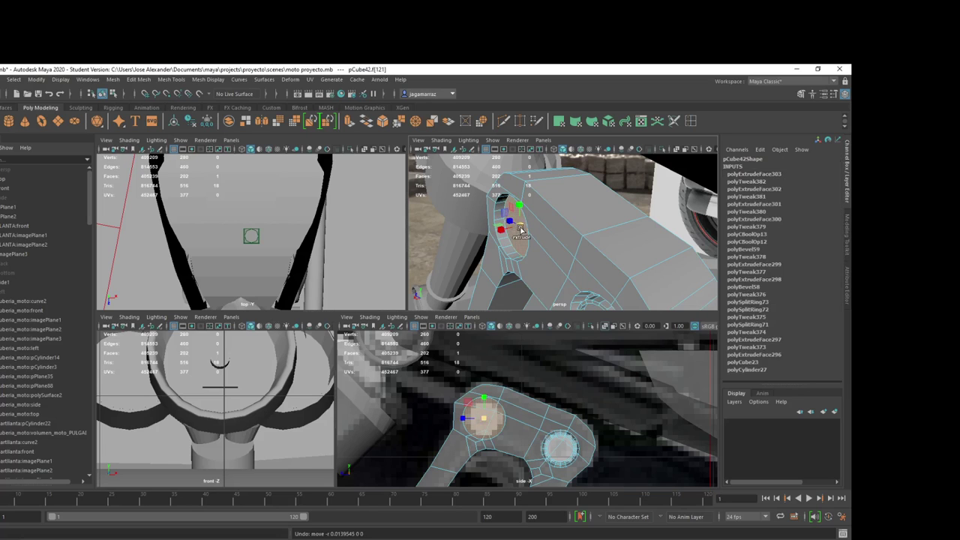
pyautogui.hotkey('ctrl', 'e')
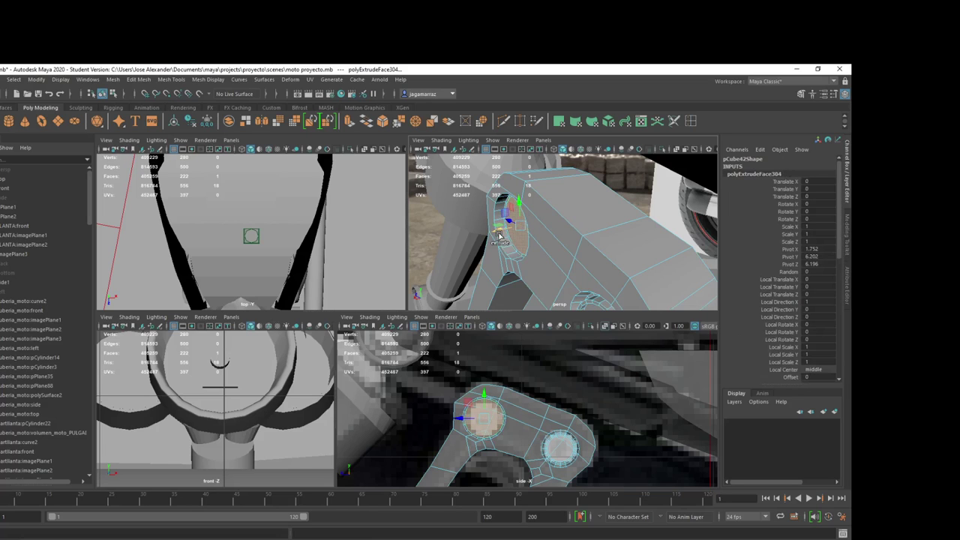
pyautogui.hotkey('ctrl', 'e')
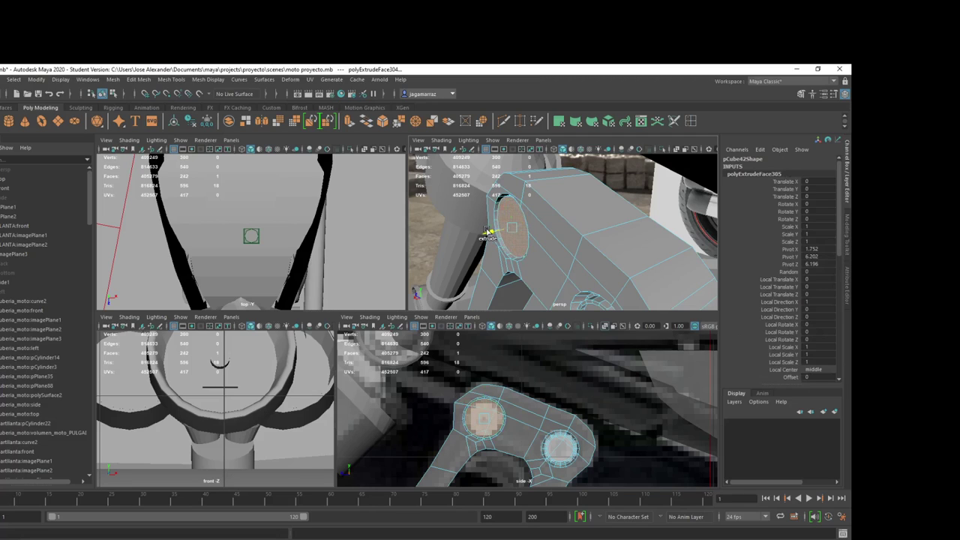
pyautogui.keyDown('shift'); pyautogui.moveTo(514, 234); pyautogui.dragTo(502, 233, button='right'); pyautogui.keyUp('shift')
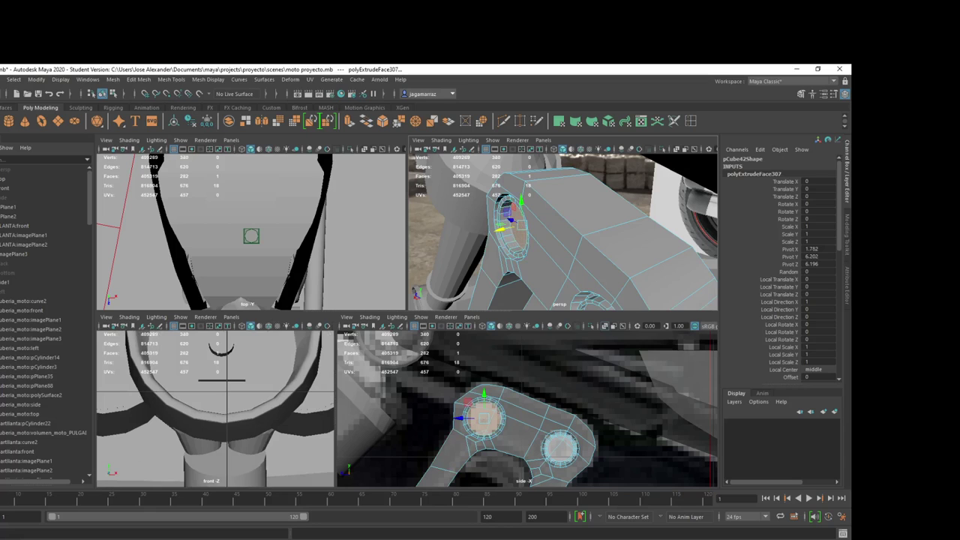
pyautogui.hotkey('alt', 'Tab')
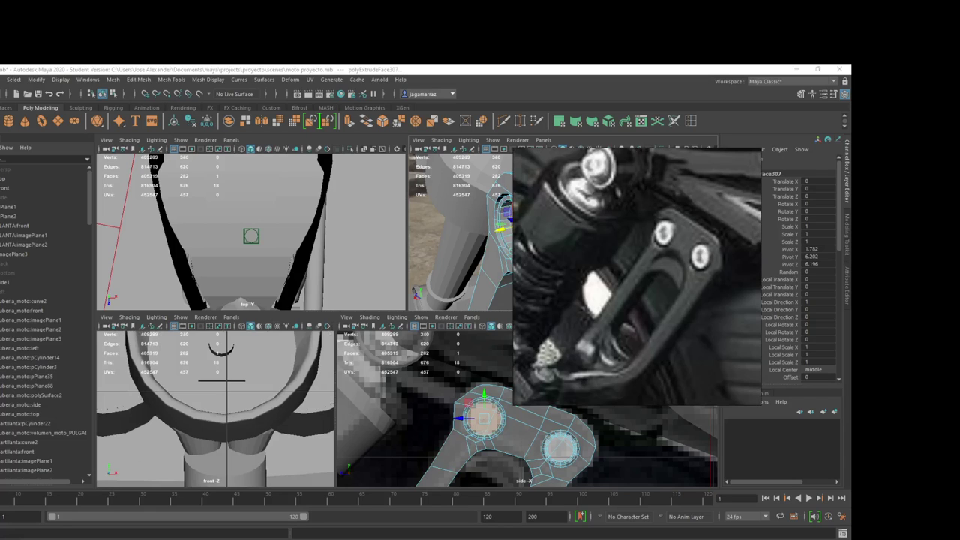
pyautogui.hotkey('alt', 'Tab')
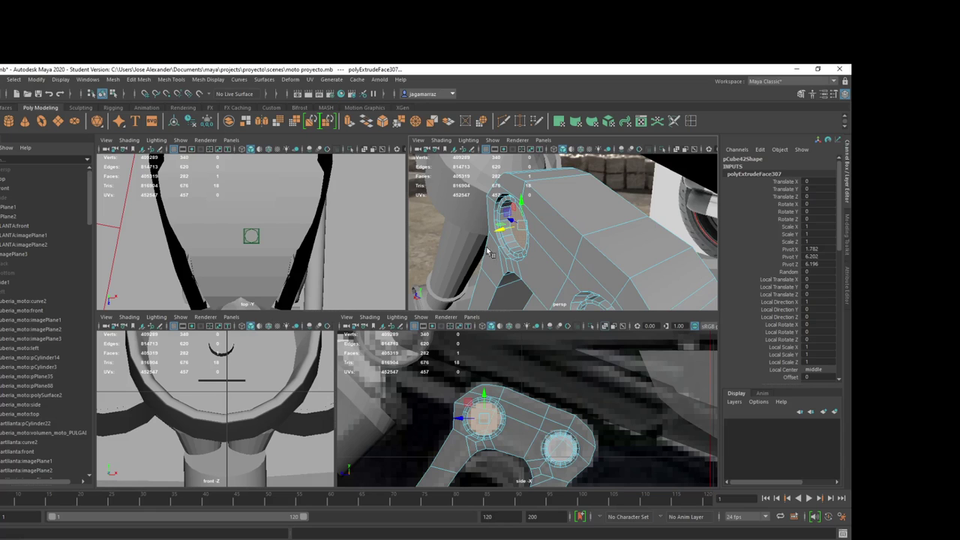
pyautogui.moveTo(501, 233); pyautogui.dragTo(585, 246)
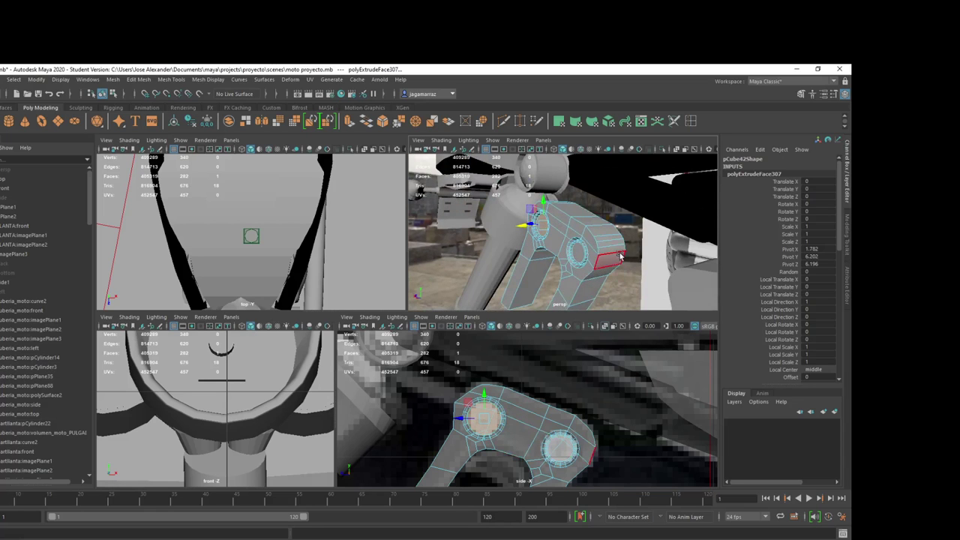
pyautogui.moveTo(585, 246); pyautogui.dragTo(628, 250, button='right')
# Step: Select the pCube42 bracket and frame it in the views
pyautogui.click(629, 285)
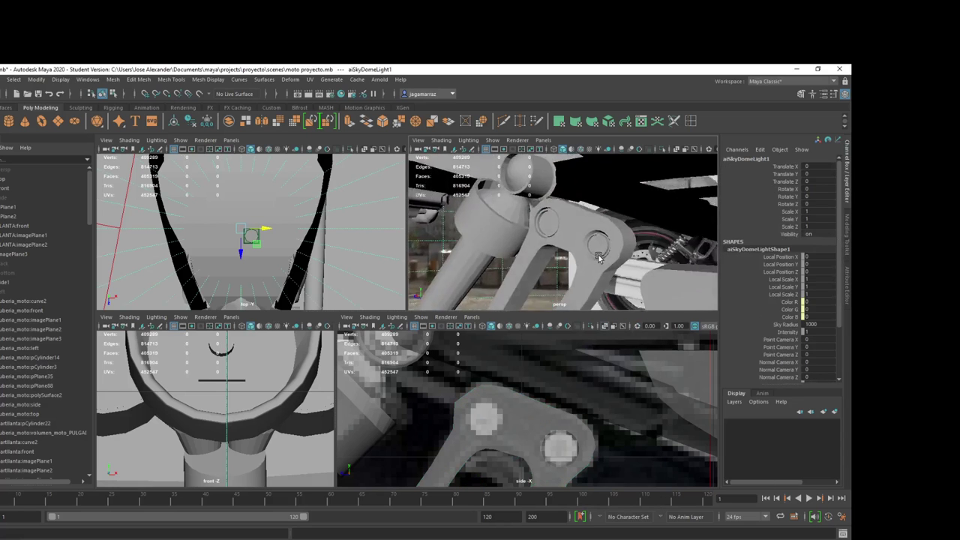
pyautogui.keyDown('alt'); pyautogui.moveTo(628, 285); pyautogui.dragTo(570, 248); pyautogui.keyUp('alt')
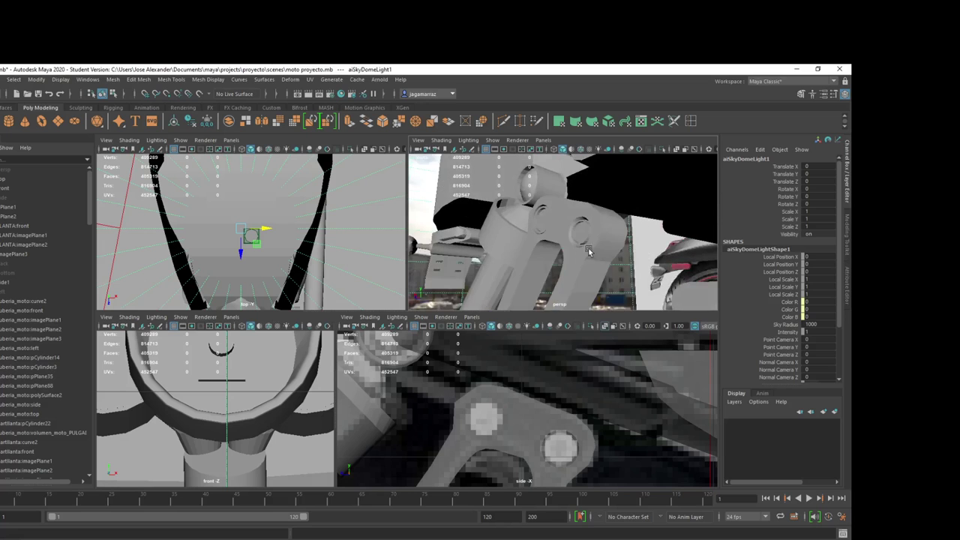
pyautogui.click(570, 249)
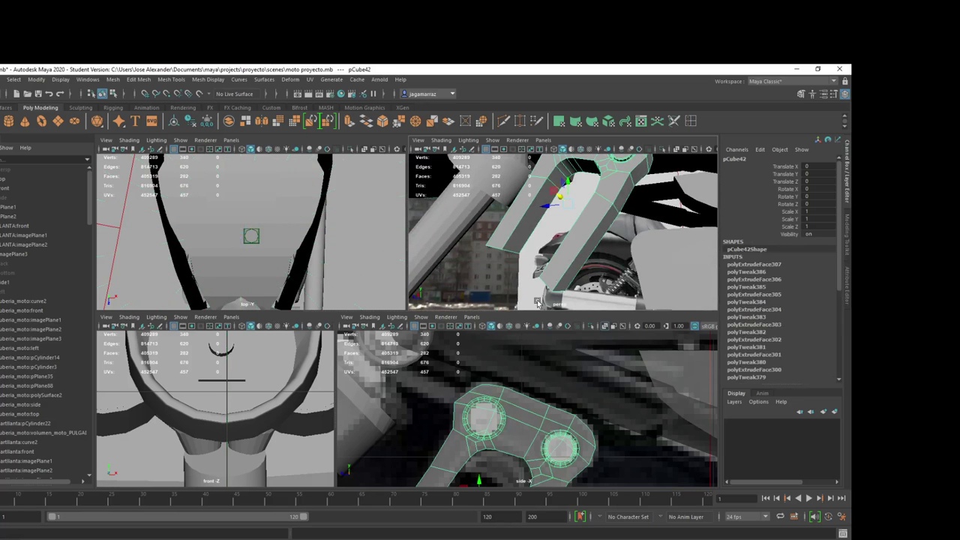
pyautogui.press('f')
pyautogui.press('f')
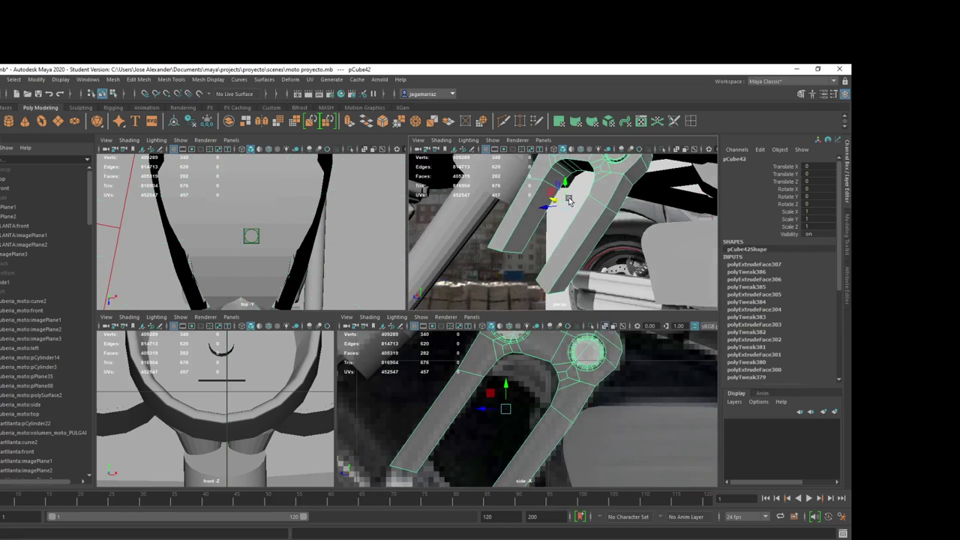
pyautogui.moveTo(555, 247)
pyautogui.keyDown('alt'); pyautogui.mouseDown()
pyautogui.moveTo(581, 242)
pyautogui.moveTo(589, 214)
pyautogui.moveTo(576, 232)
pyautogui.mouseUp(); pyautogui.keyUp('alt')
pyautogui.scroll(3, 580, 240)
# Step: Select and frame the lower arm's end face, then bring up the reference photo
pyautogui.keyDown('alt'); pyautogui.moveTo(523, 257); pyautogui.dragTo(527, 222); pyautogui.keyUp('alt')
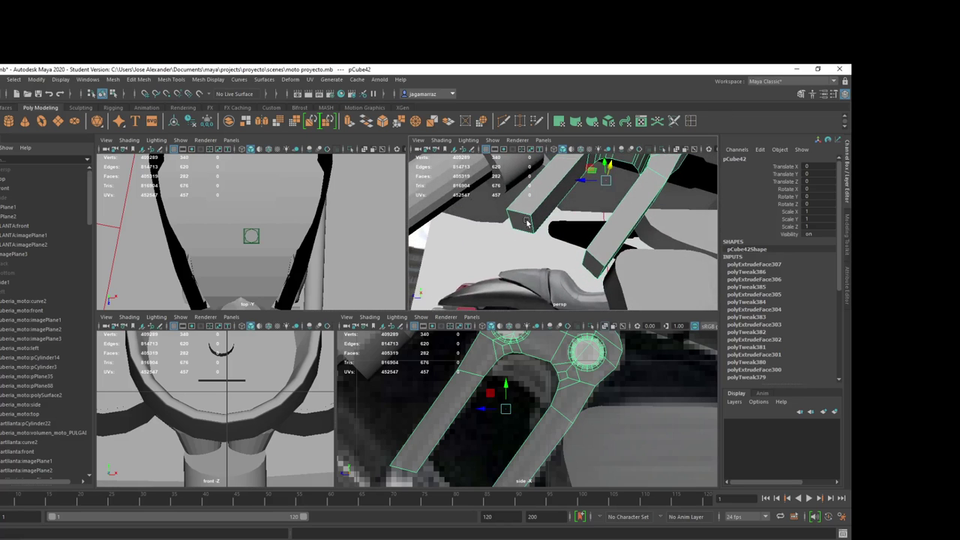
pyautogui.moveTo(526, 222); pyautogui.dragTo(524, 258, button='right')
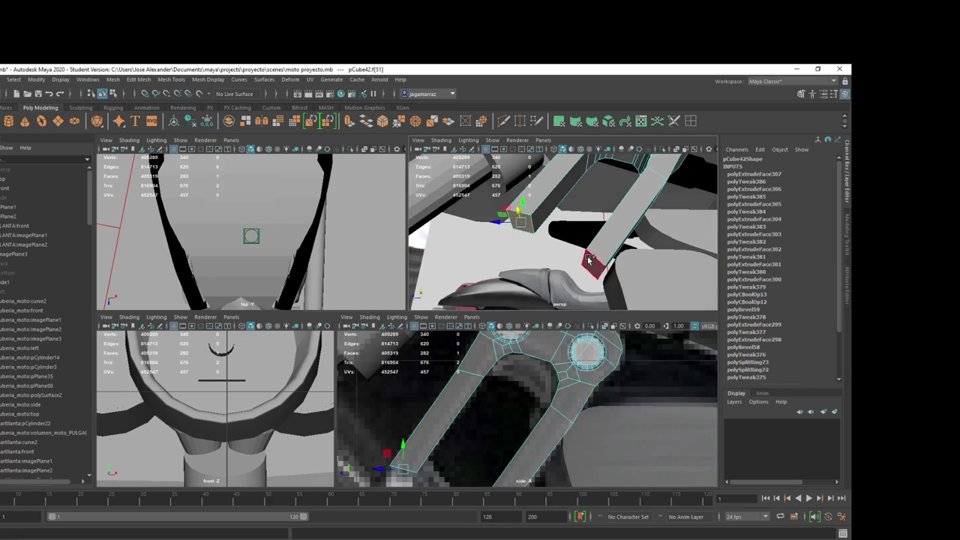
pyautogui.click(589, 260)
pyautogui.keyDown('alt'); pyautogui.moveTo(589, 260); pyautogui.dragTo(591, 268); pyautogui.keyUp('alt')
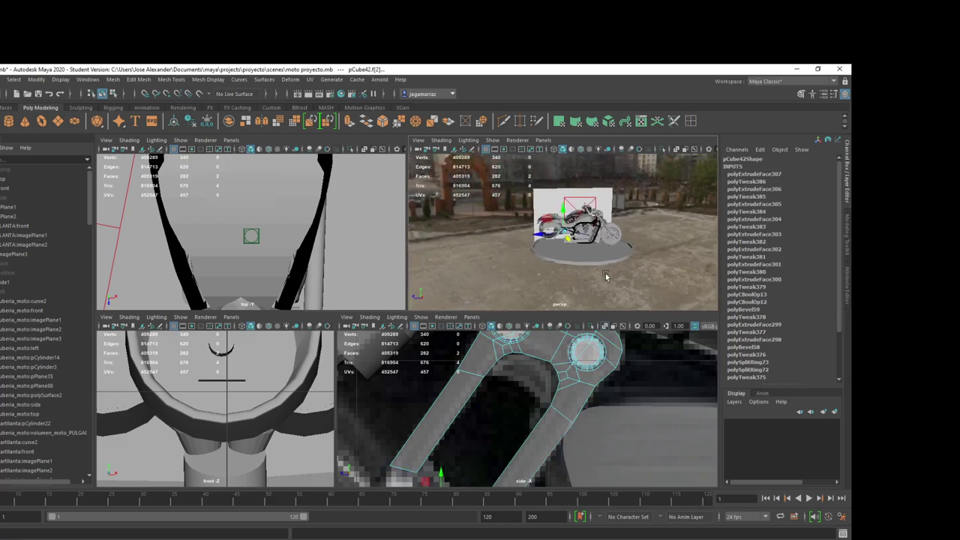
pyautogui.press('f')
pyautogui.press('f')
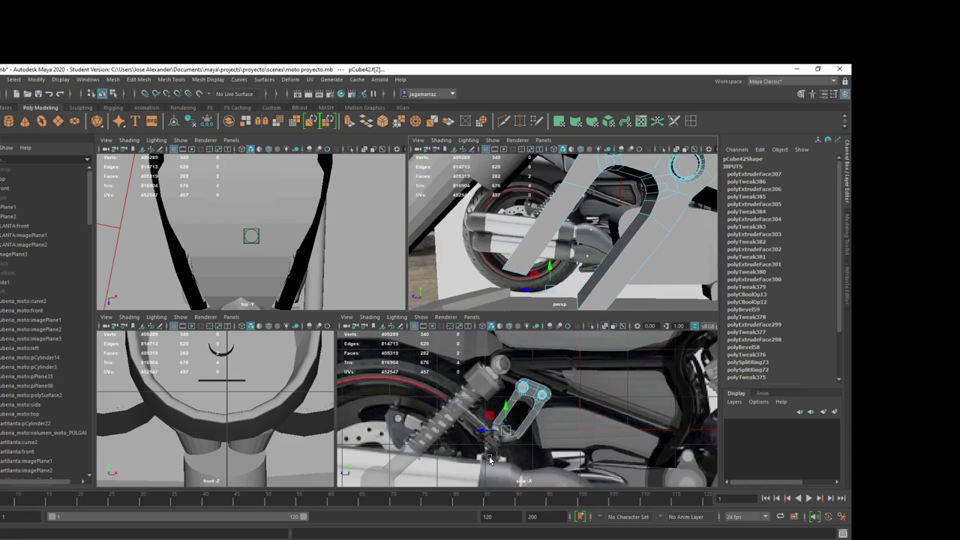
pyautogui.keyDown('alt'); pyautogui.moveTo(489, 462); pyautogui.dragTo(477, 448, button='middle'); pyautogui.keyUp('alt')
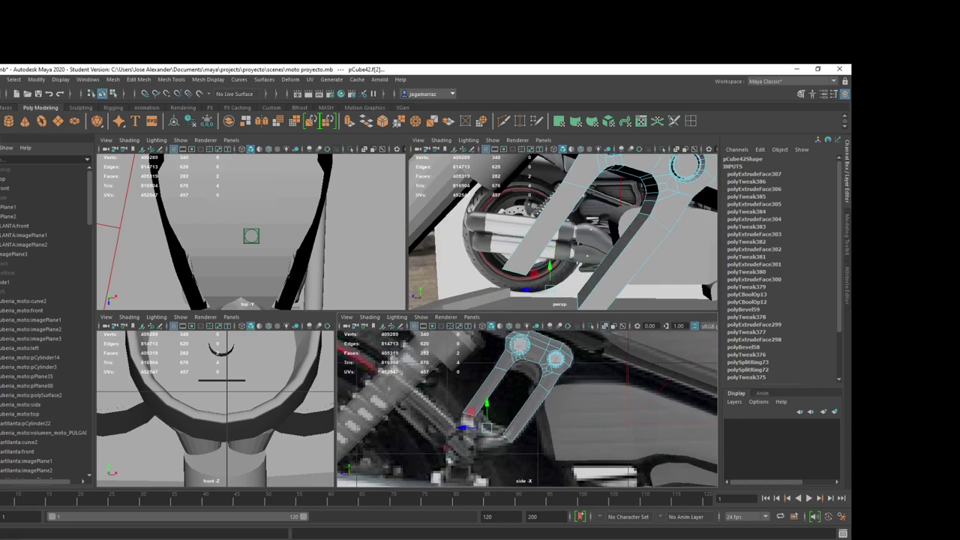
pyautogui.hotkey('alt', 'Tab')
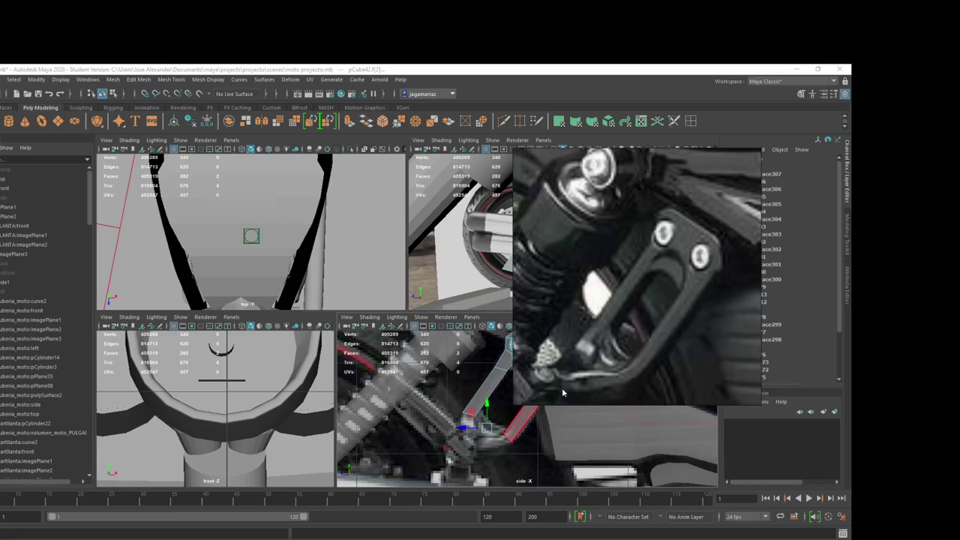
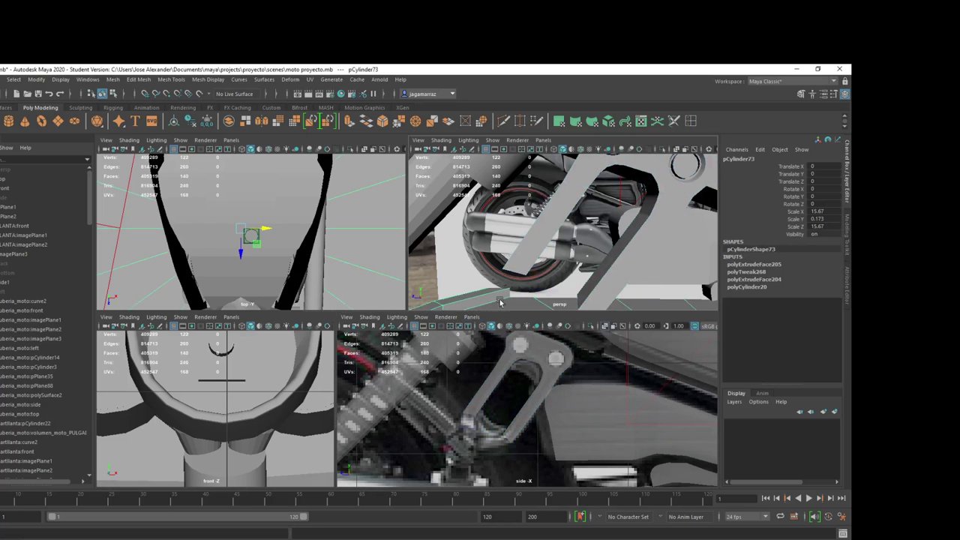
# Step: Hide the reference photo and select the bracket's bottom end face for rotating
pyautogui.press('F8')
pyautogui.press('f')
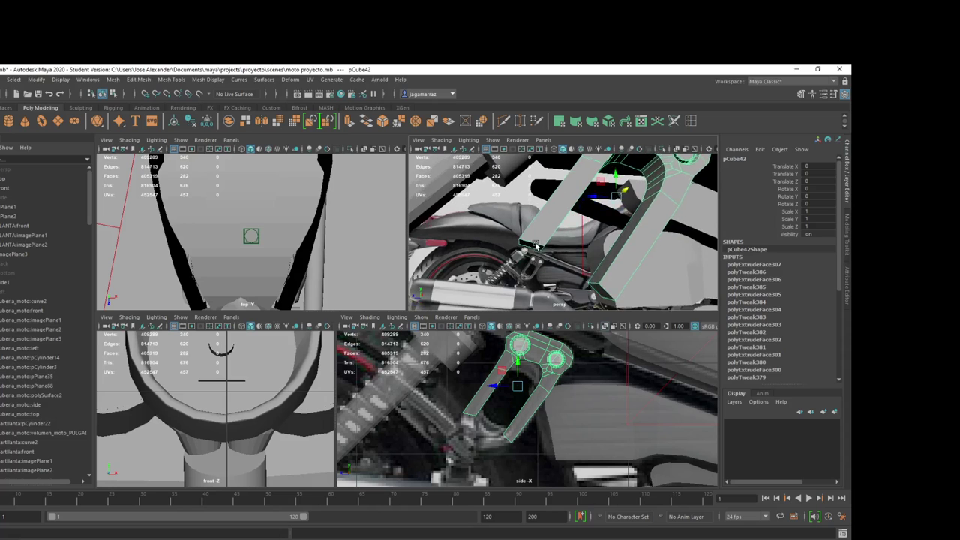
pyautogui.rightClick(534, 249)
pyautogui.click(536, 256)
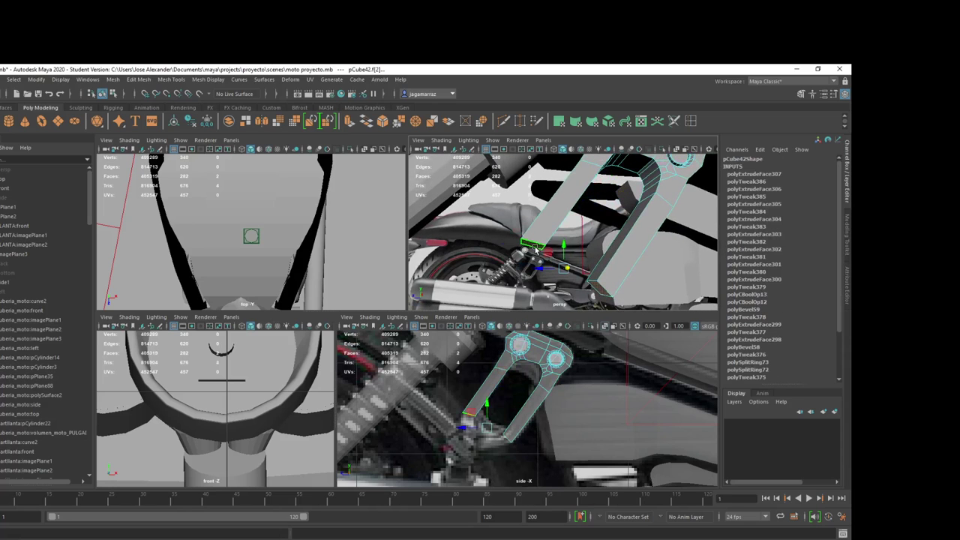
pyautogui.click(535, 258)
pyautogui.scroll(3, 501, 427)
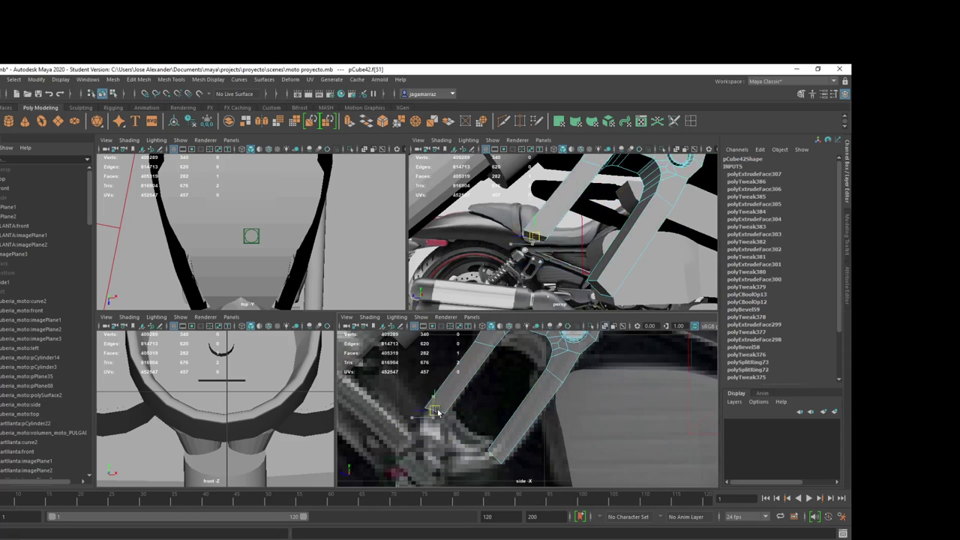
pyautogui.press('e')
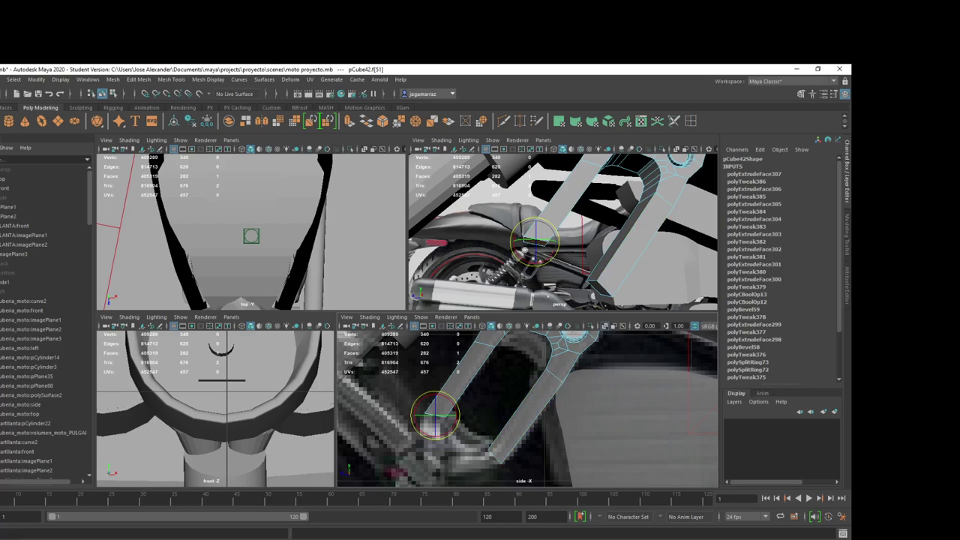
# Step: Glance at the reference photo, then select the reference image plane
pyautogui.hotkey('alt', 'Tab')
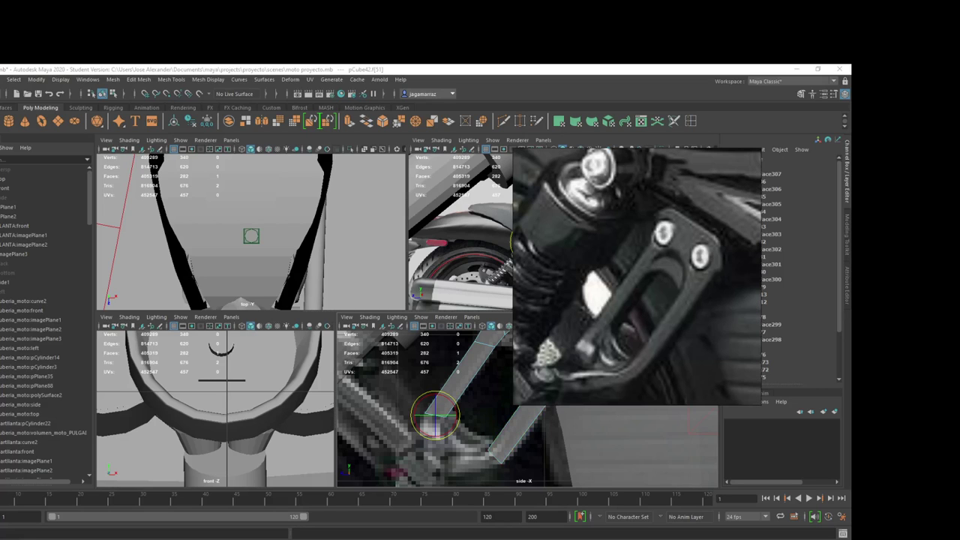
pyautogui.hotkey('alt', 'Tab')
pyautogui.scroll(-3, 473, 454)
pyautogui.scroll(2, 484, 437)
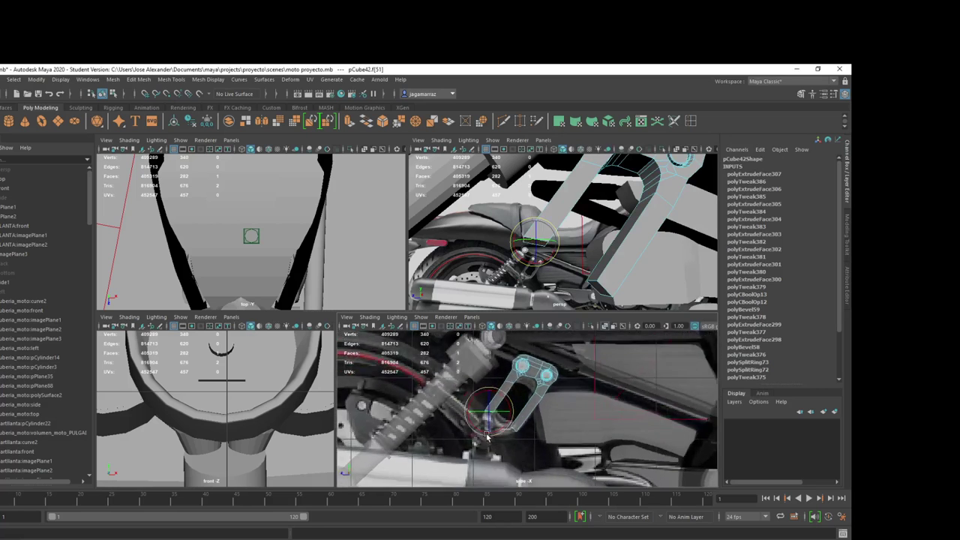
pyautogui.scroll(2, 493, 436)
pyautogui.click(481, 440)
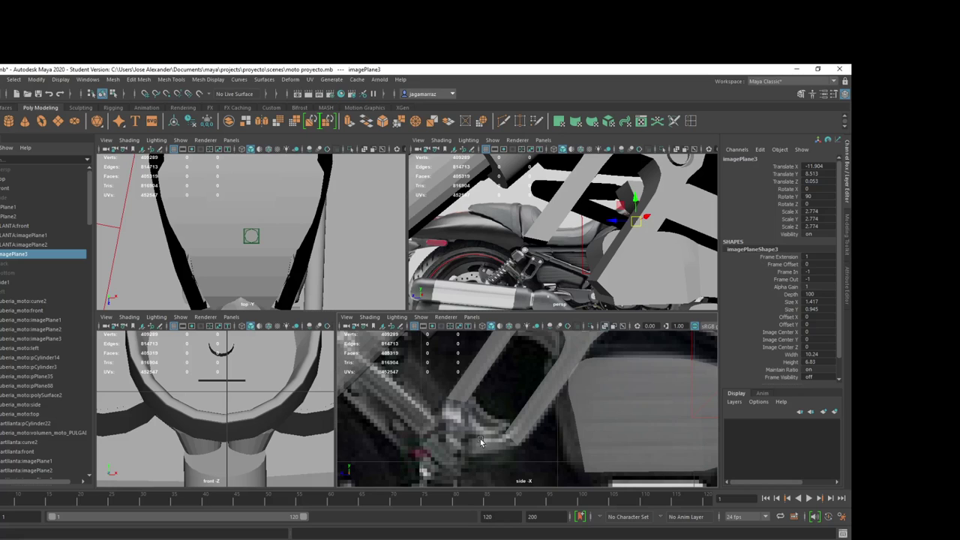
# Step: Show the close-up shock bracket reference photo and zoom within it
pyautogui.hotkey('alt', 'Tab')
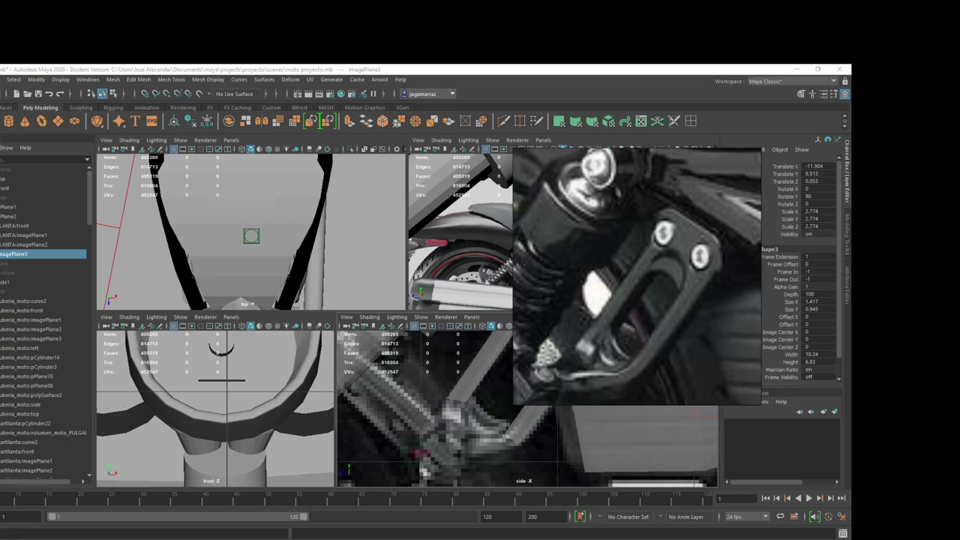
pyautogui.scroll(-1, 611, 378)
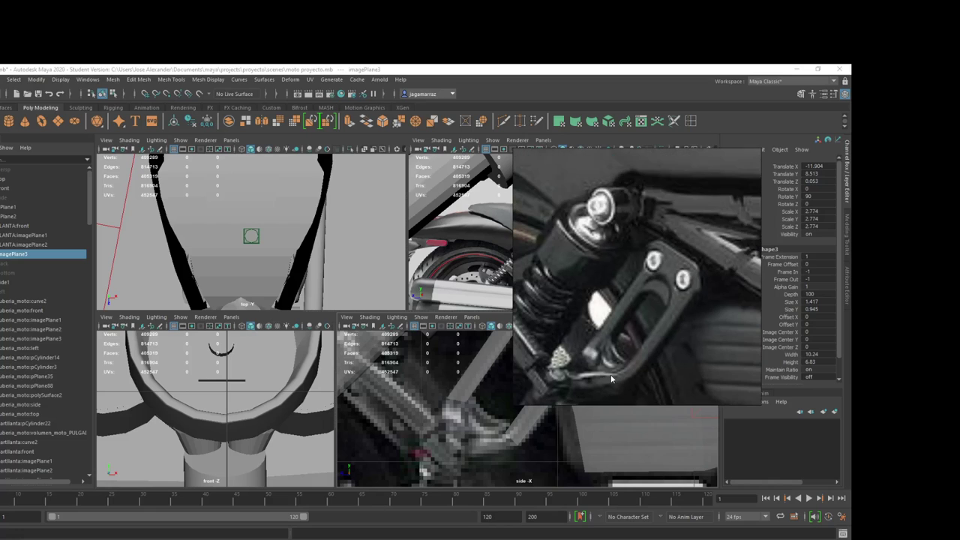
pyautogui.scroll(-1, 608, 368)
pyautogui.scroll(-1, 607, 368)
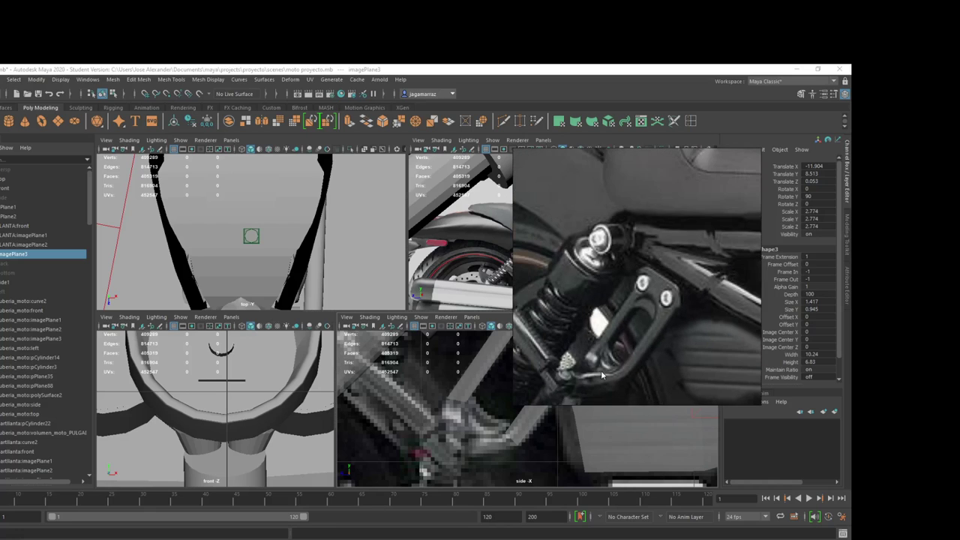
pyautogui.scroll(-1, 480, 445)
pyautogui.scroll(-1, 480, 445)
pyautogui.scroll(1, 481, 445)
pyautogui.scroll(1, 480, 445)
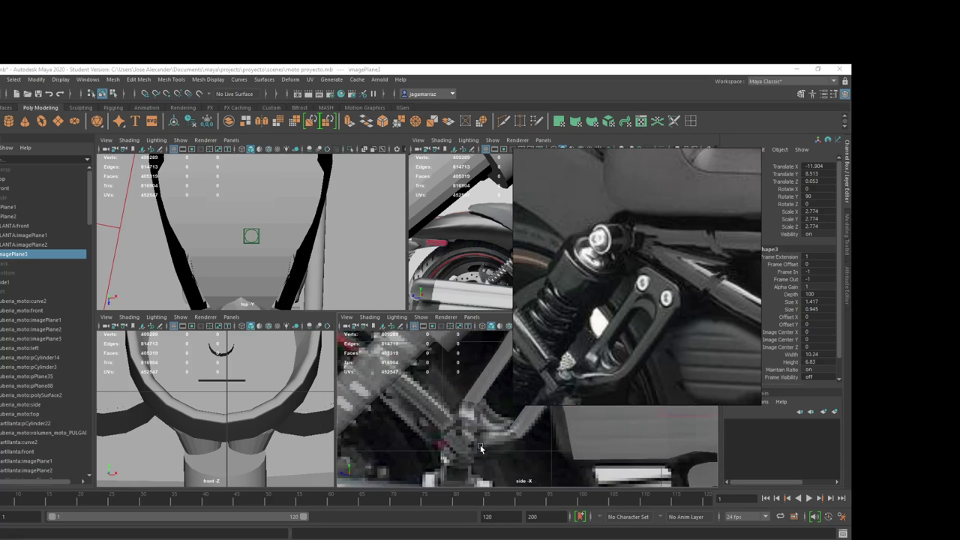
pyautogui.scroll(1, 480, 445)
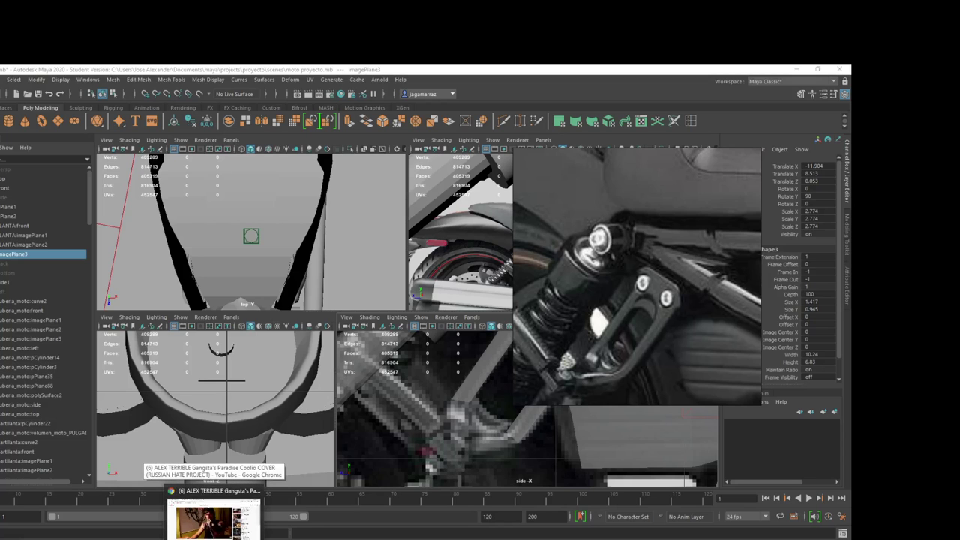
pyautogui.click(214, 522)
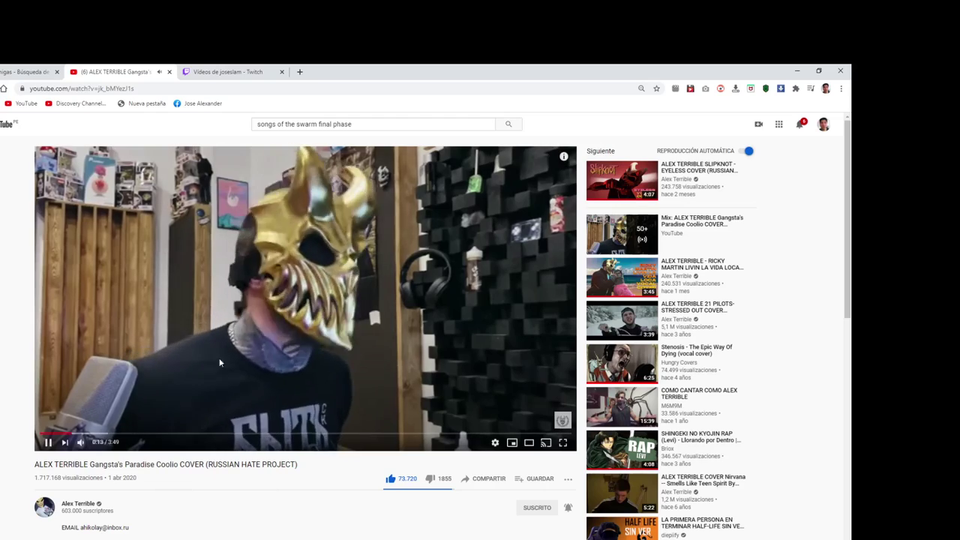
pyautogui.click(794, 72)
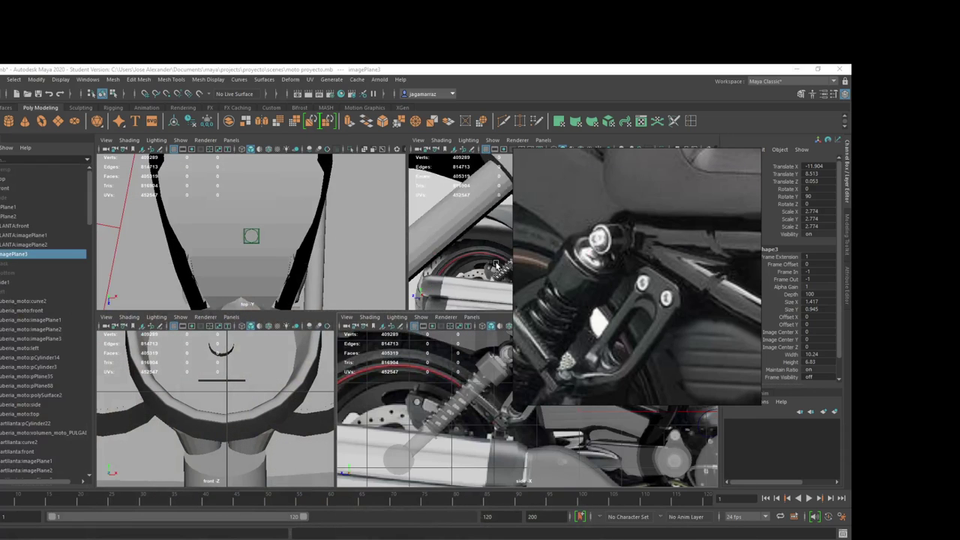
# Step: Select the lower end face of bracket pCube42 in face mode and frame it
pyautogui.scroll(-3, 496, 274)
pyautogui.moveTo(493, 270)
pyautogui.keyDown('alt'); pyautogui.mouseDown()
pyautogui.moveTo(417, 248)
pyautogui.moveTo(493, 245)
pyautogui.mouseUp(); pyautogui.keyUp('alt')
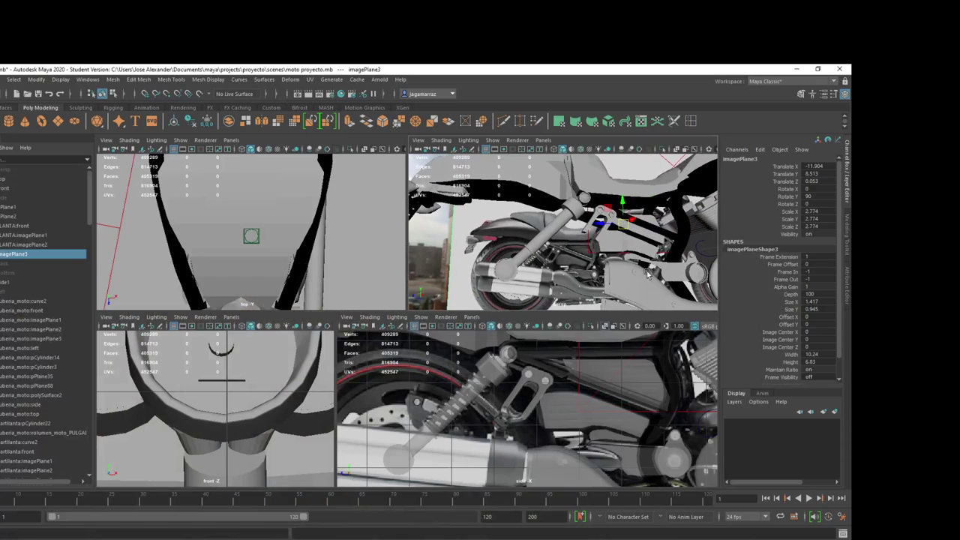
pyautogui.keyDown('alt'); pyautogui.moveTo(620, 240); pyautogui.dragTo(643, 276); pyautogui.keyUp('alt')
pyautogui.keyDown('alt'); pyautogui.moveTo(546, 257); pyautogui.dragTo(576, 244); pyautogui.keyUp('alt')
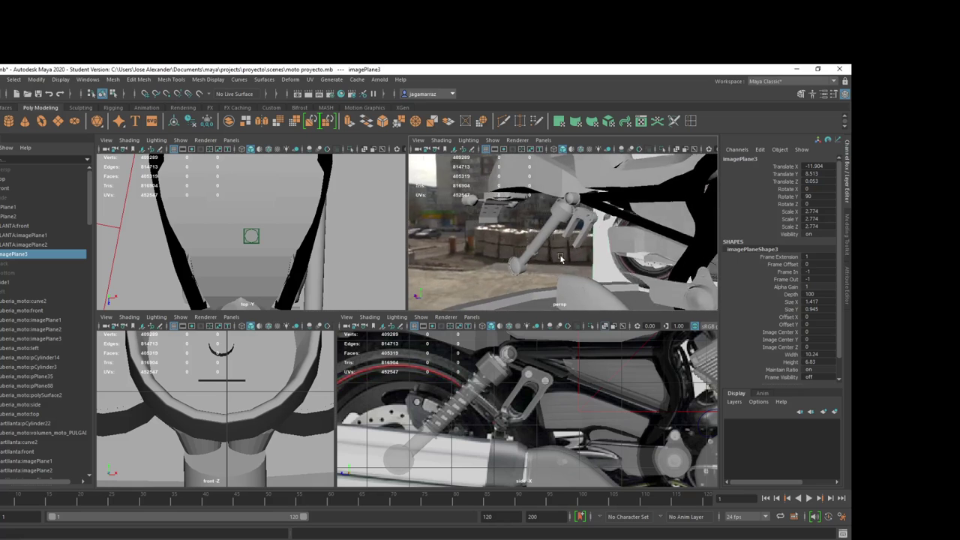
pyautogui.click(591, 229)
pyautogui.keyDown('alt'); pyautogui.moveTo(591, 230); pyautogui.dragTo(598, 268, button='right'); pyautogui.keyUp('alt')
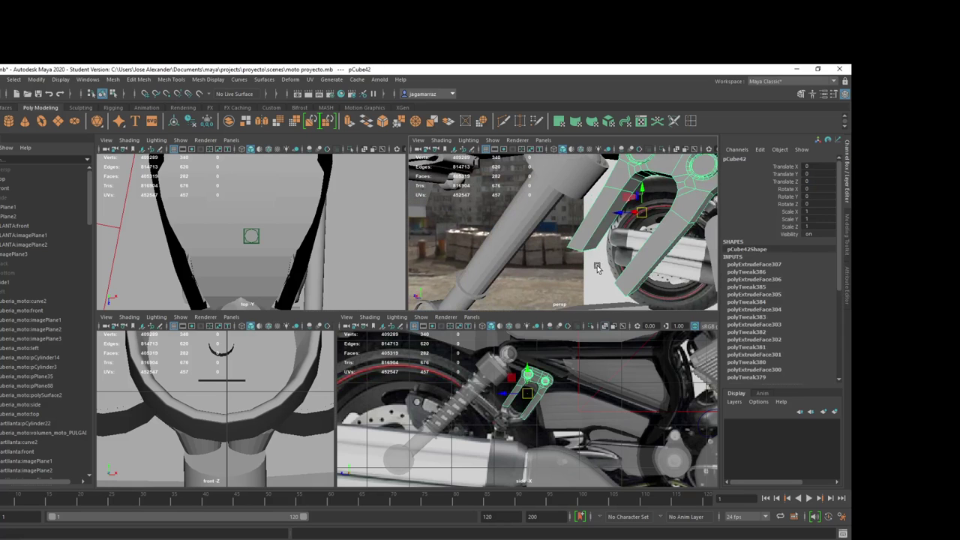
pyautogui.keyDown('alt'); pyautogui.moveTo(606, 267); pyautogui.dragTo(659, 231); pyautogui.keyUp('alt')
pyautogui.rightClick(658, 231)
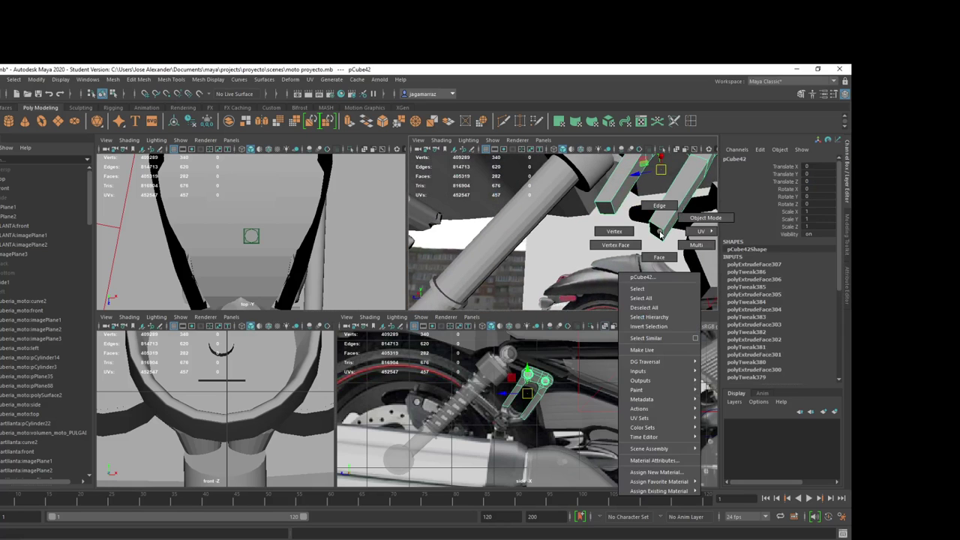
pyautogui.click(657, 232)
pyautogui.press('f')
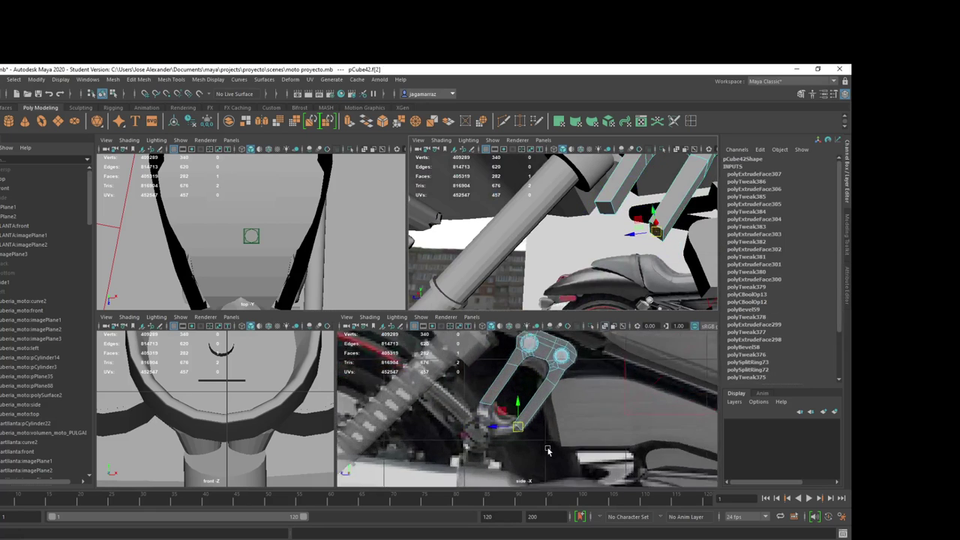
pyautogui.scroll(2, 545, 452)
# Step: Extrude the end face, pull out a new segment, and extrude again to angle it
pyautogui.hotkey('ctrl', 'e')
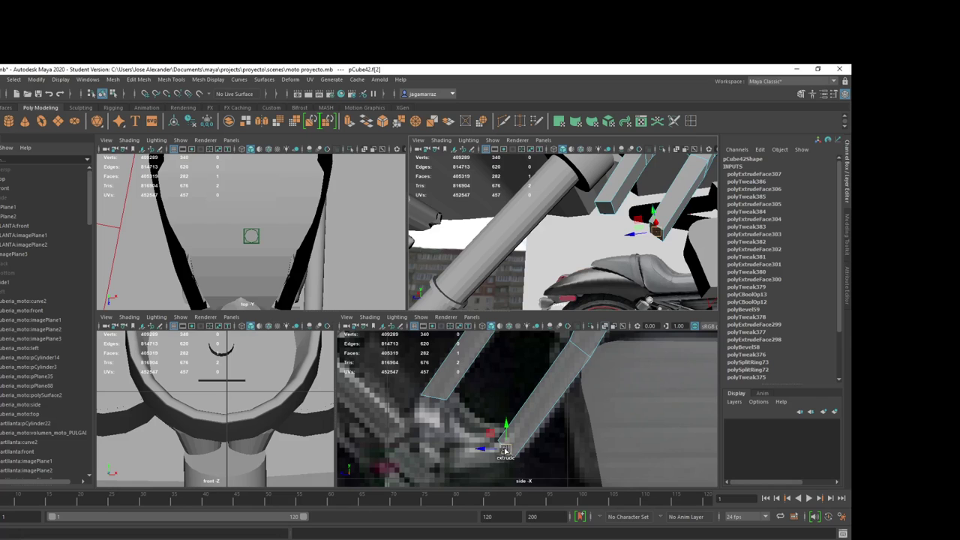
pyautogui.hotkey('ctrl', 'e')
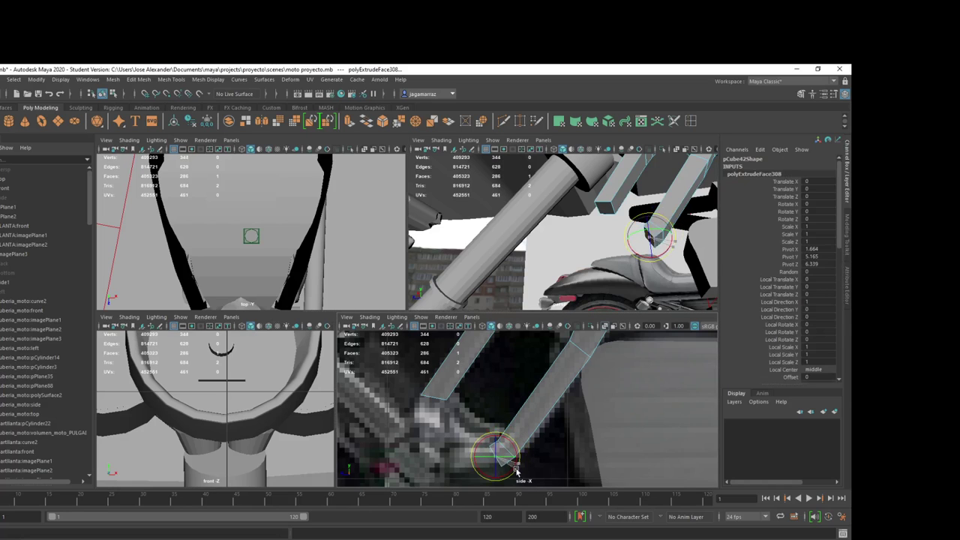
pyautogui.click(496, 461)
pyautogui.moveTo(497, 463); pyautogui.dragTo(458, 464)
pyautogui.hotkey('ctrl', 'e')
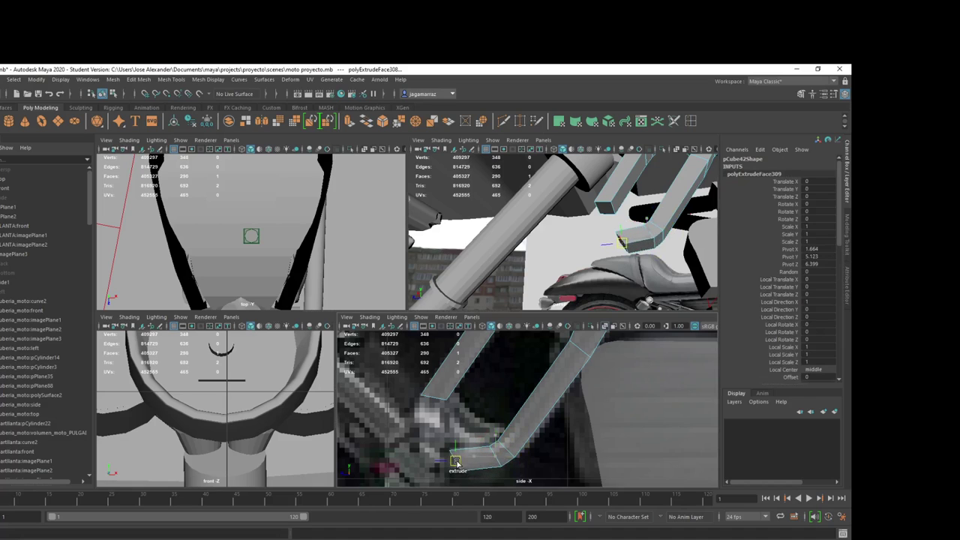
pyautogui.press('e')
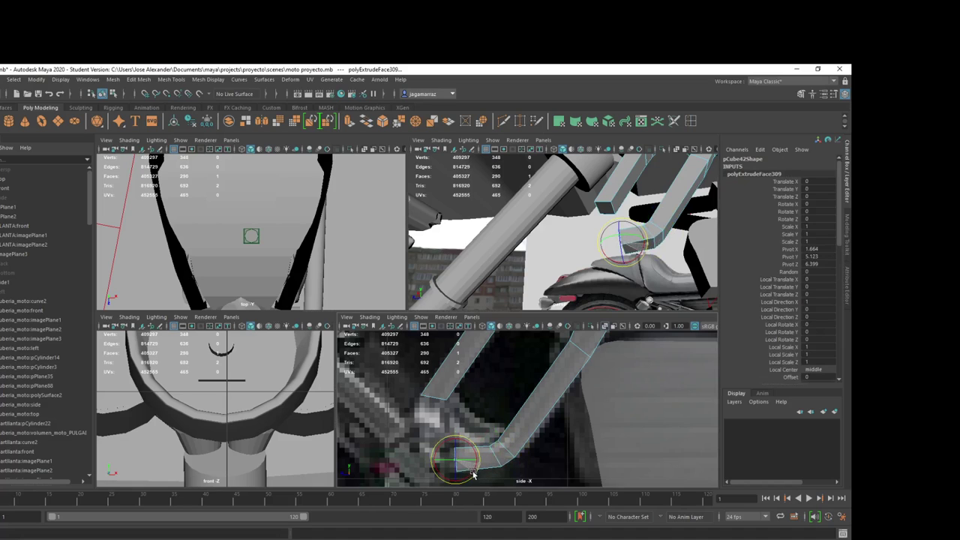
pyautogui.press('w')
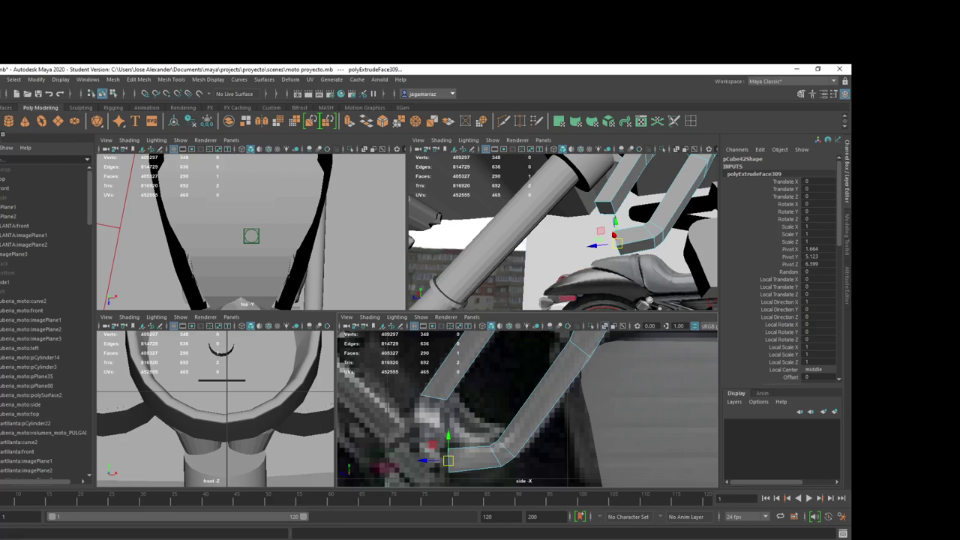
# Step: Add a polygon cylinder and slide it along Z and X near the bracket
pyautogui.click(9, 124)
pyautogui.scroll(-5, 268, 264)
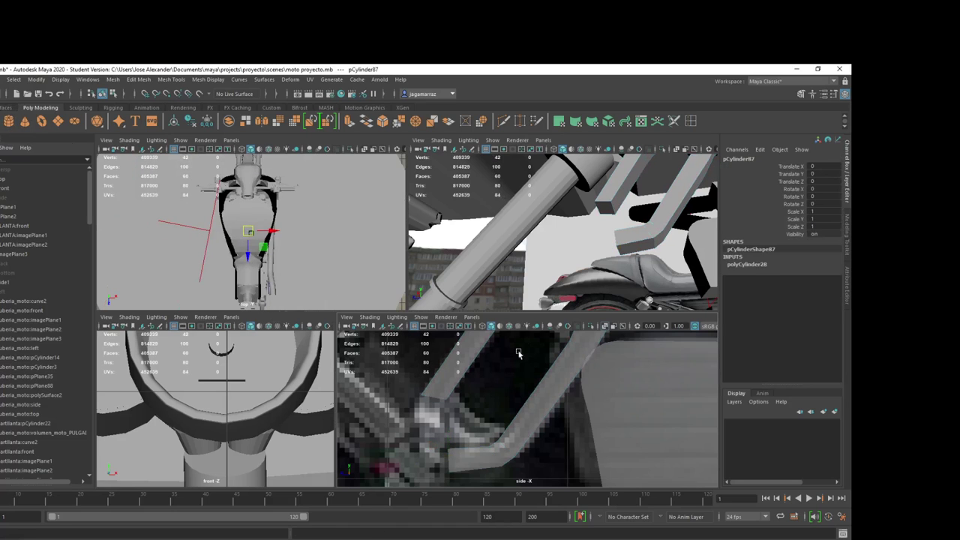
pyautogui.scroll(3, 282, 242)
pyautogui.scroll(-2, 282, 242)
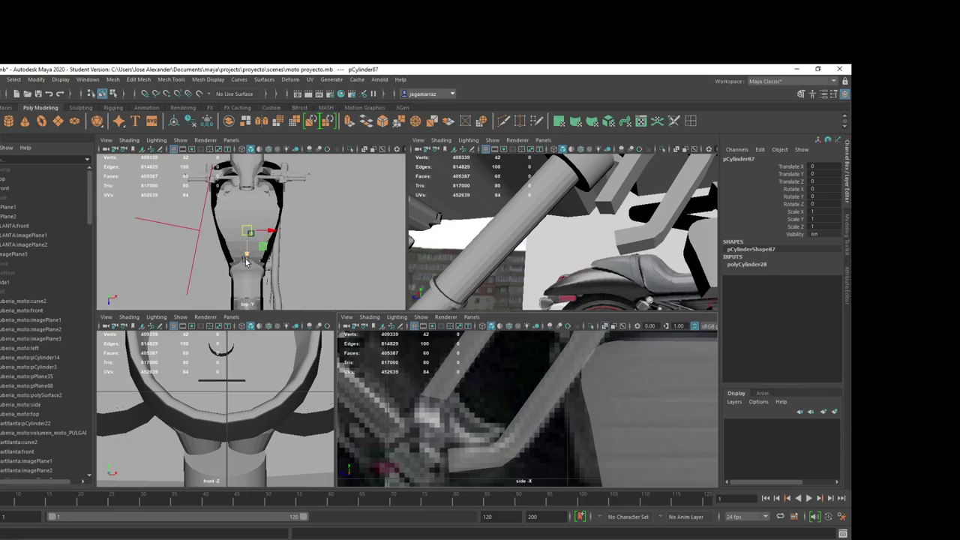
pyautogui.moveTo(252, 252); pyautogui.dragTo(245, 306)
pyautogui.moveTo(244, 306)
pyautogui.keyDown('alt'); pyautogui.mouseDown(button='middle')
pyautogui.moveTo(323, 272)
pyautogui.moveTo(271, 266)
pyautogui.mouseUp(button='middle'); pyautogui.keyUp('alt')
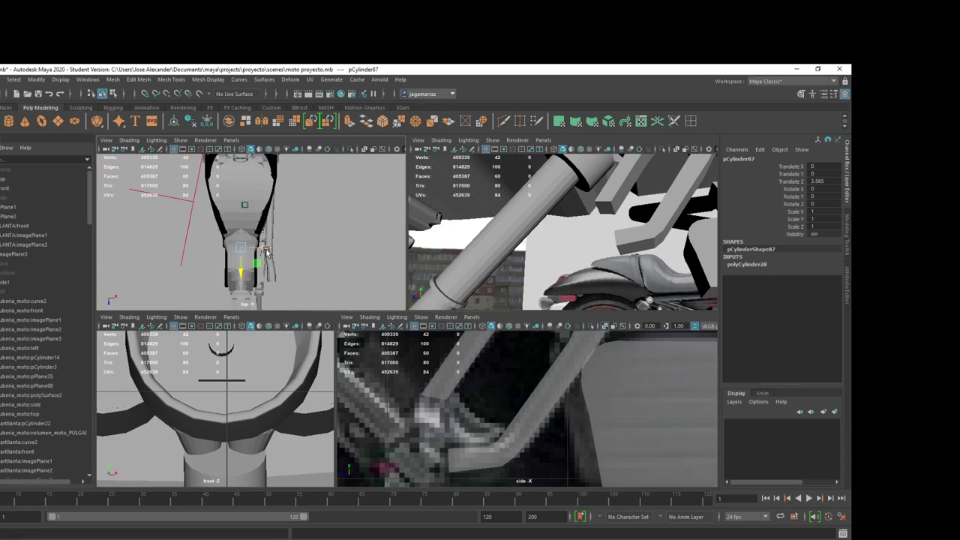
pyautogui.moveTo(267, 251); pyautogui.dragTo(285, 249)
pyautogui.scroll(2, 296, 270)
pyautogui.scroll(2, 292, 279)
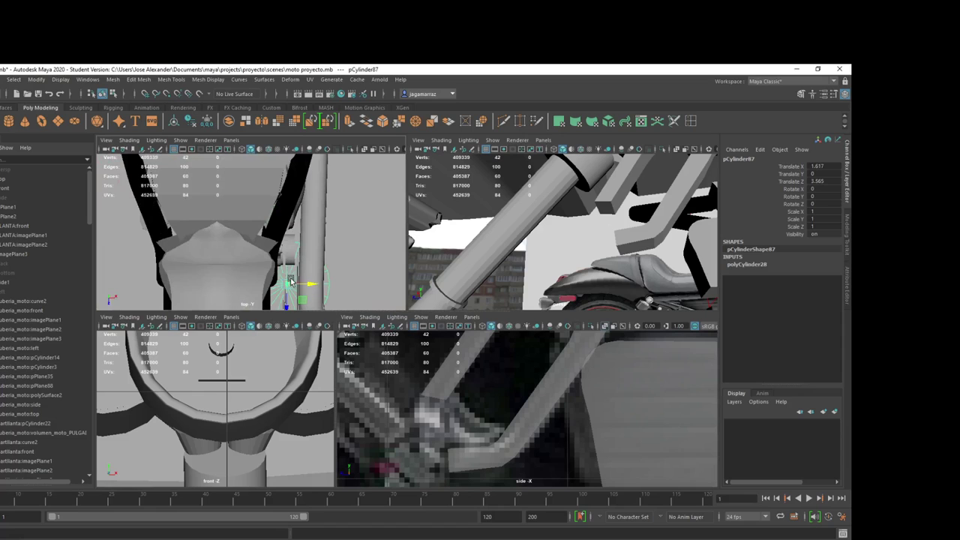
# Step: Scale the cylinder down to about 0.387 and raise it toward the bracket end
pyautogui.press('r')
pyautogui.moveTo(286, 284); pyautogui.dragTo(239, 277)
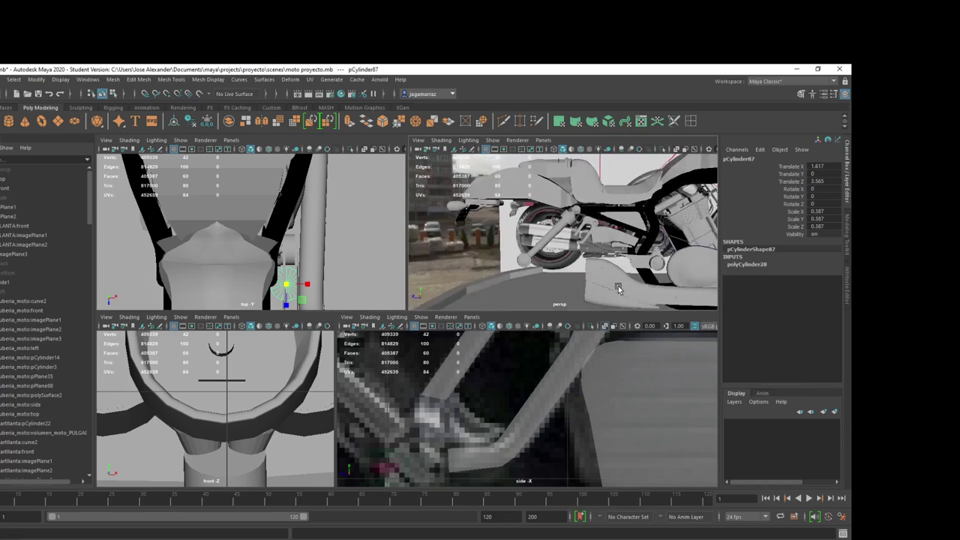
pyautogui.moveTo(598, 283); pyautogui.dragTo(598, 211)
pyautogui.scroll(5, 614, 249)
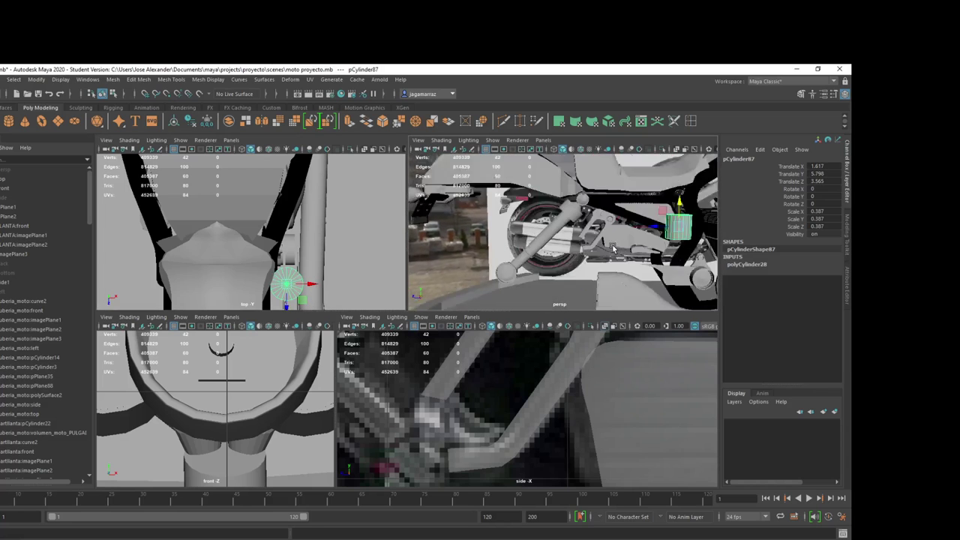
pyautogui.moveTo(636, 249)
pyautogui.keyDown('alt'); pyautogui.mouseDown()
pyautogui.moveTo(624, 225)
pyautogui.moveTo(543, 227)
pyautogui.moveTo(508, 213)
pyautogui.moveTo(487, 247)
pyautogui.moveTo(483, 285)
pyautogui.moveTo(564, 269)
pyautogui.mouseUp(); pyautogui.keyUp('alt')
pyautogui.press('r')
pyautogui.press('w')
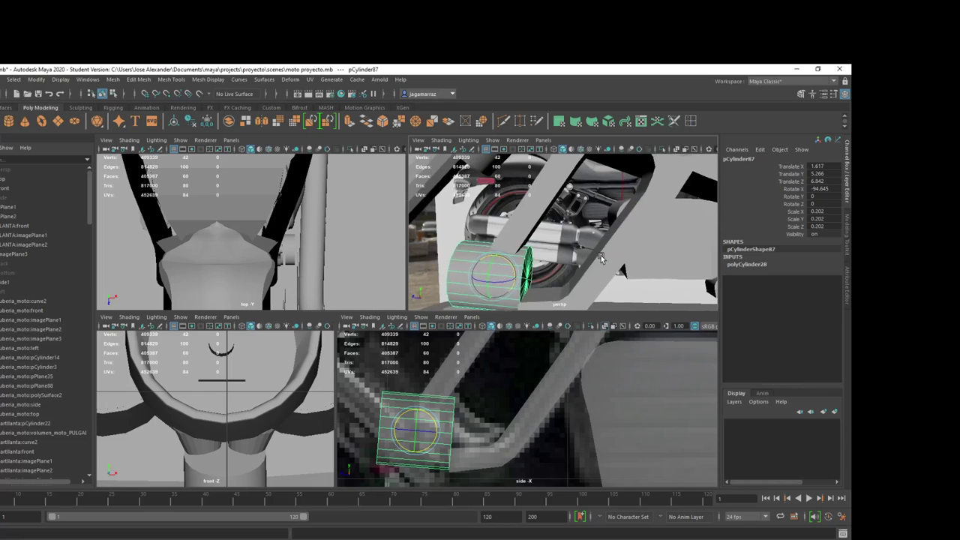
# Step: Flatten the cylinder into a thin disc, scaled about 0.181 × 0.075 × 0.181
pyautogui.press('r')
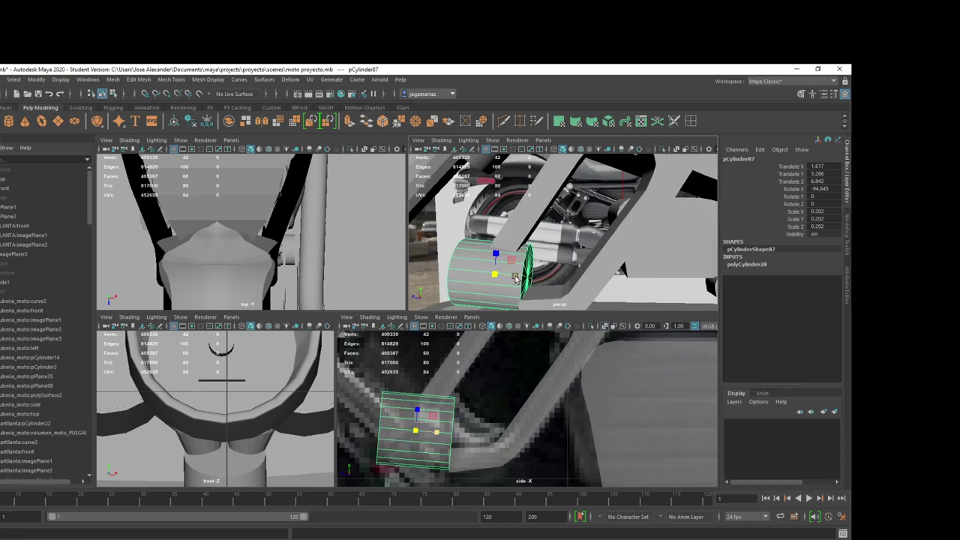
pyautogui.moveTo(516, 278); pyautogui.dragTo(498, 282)
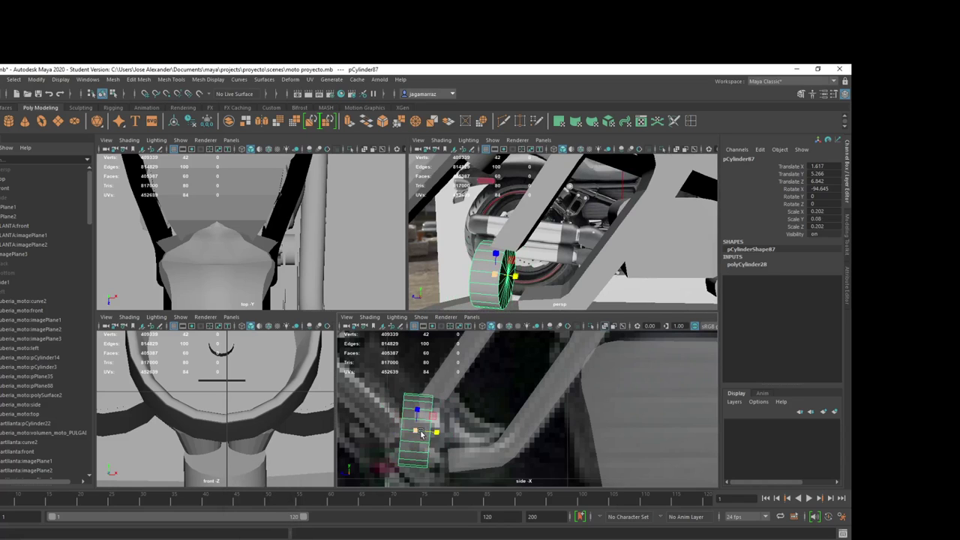
pyautogui.moveTo(418, 434)
pyautogui.mouseDown()
pyautogui.moveTo(405, 439)
pyautogui.moveTo(429, 426)
pyautogui.moveTo(444, 439)
pyautogui.moveTo(438, 425)
pyautogui.mouseUp()
pyautogui.press('w')
pyautogui.press('e')
pyautogui.press('r')
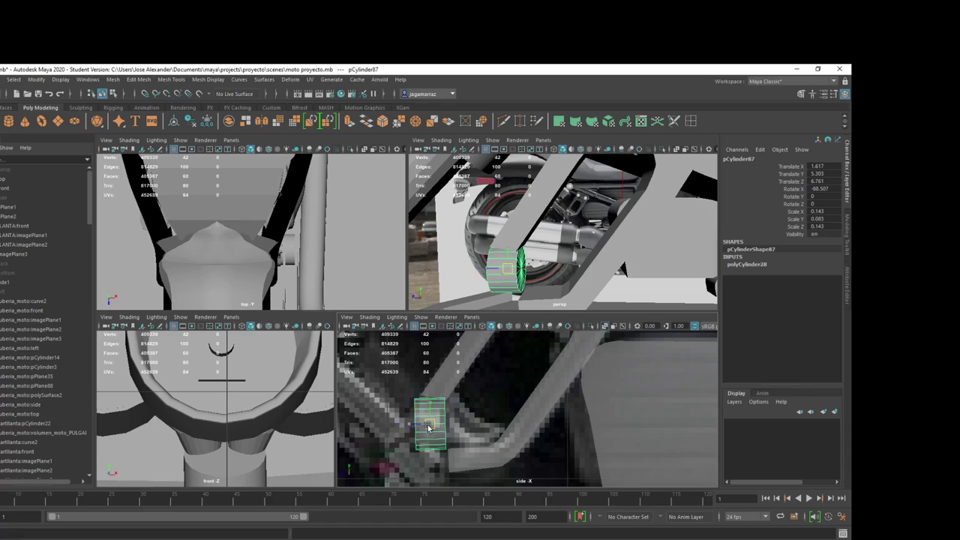
# Step: Nudge the disc up, sideways and along Z so it sits against the bracket end
pyautogui.press('w')
pyautogui.moveTo(428, 428); pyautogui.dragTo(431, 425)
pyautogui.press('r')
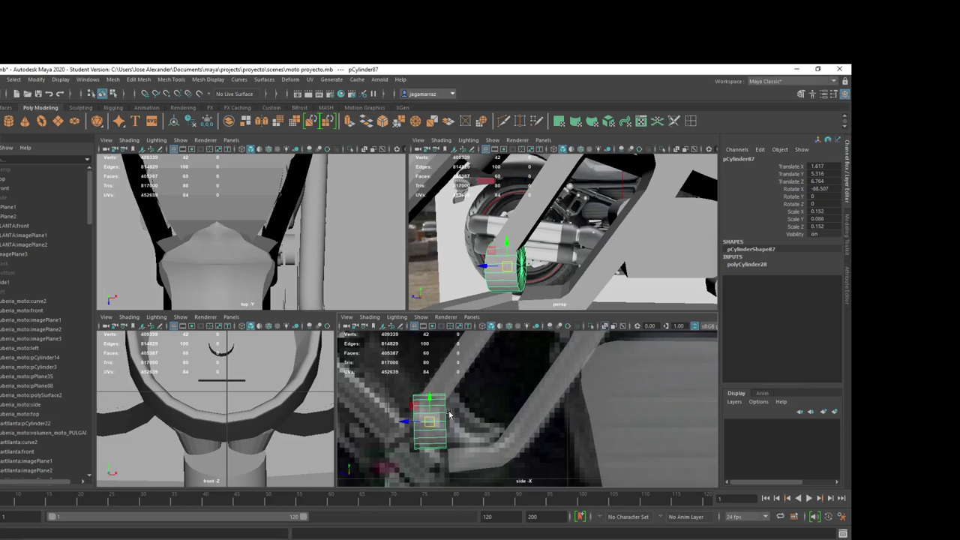
pyautogui.keyDown('alt'); pyautogui.moveTo(542, 270); pyautogui.dragTo(605, 258); pyautogui.keyUp('alt')
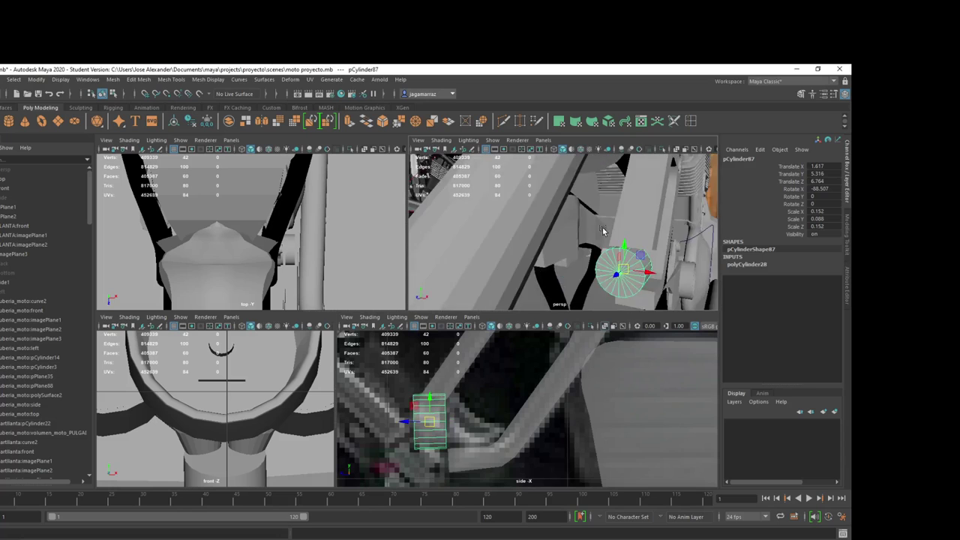
pyautogui.press('w')
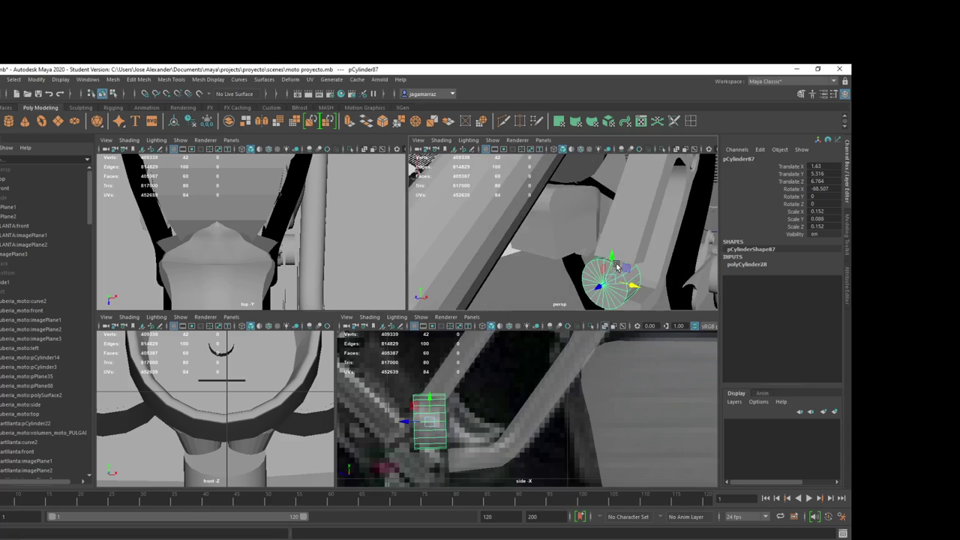
pyautogui.moveTo(612, 264)
pyautogui.mouseDown()
pyautogui.moveTo(635, 282)
pyautogui.moveTo(636, 272)
pyautogui.moveTo(555, 279)
pyautogui.moveTo(539, 299)
pyautogui.mouseUp()
pyautogui.press('r')
pyautogui.hotkey('ctrl', 'z')
pyautogui.press('w')
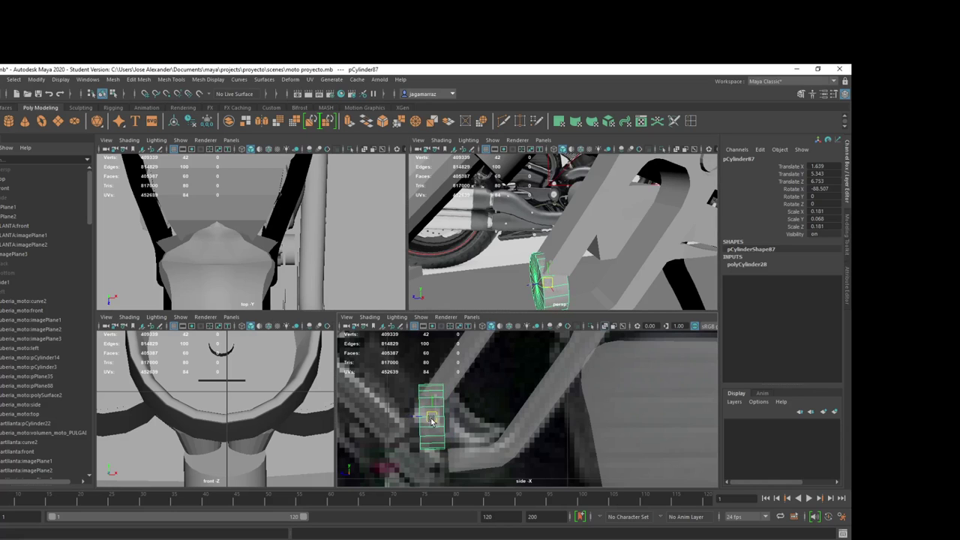
pyautogui.moveTo(433, 424); pyautogui.dragTo(459, 409)
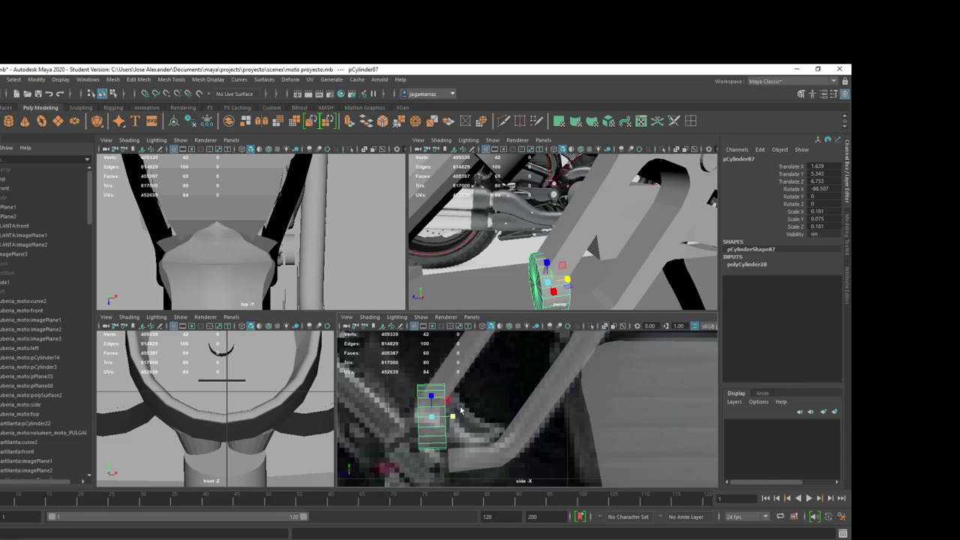
pyautogui.keyDown('alt'); pyautogui.moveTo(570, 297); pyautogui.dragTo(518, 259); pyautogui.keyUp('alt')
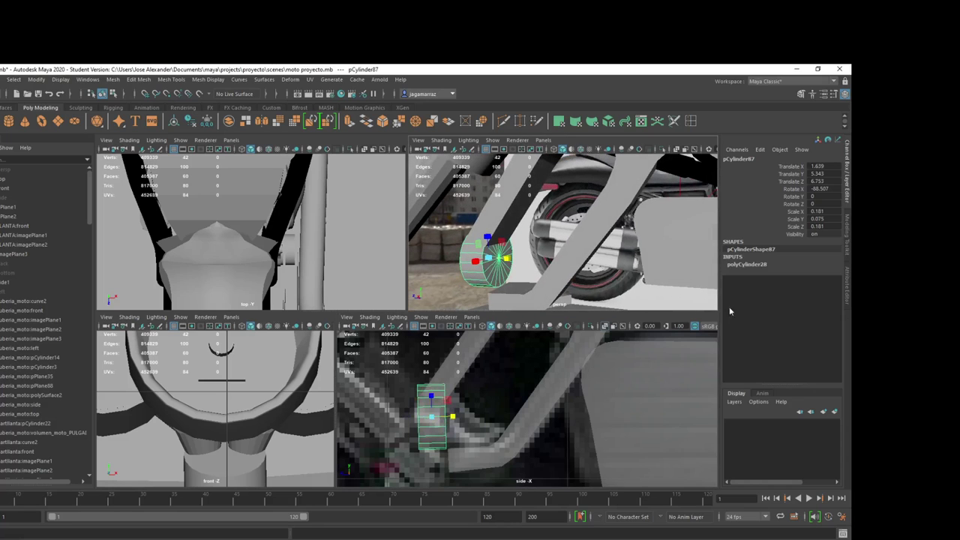
# Step: Set polyCylinder28's Subdivisions Caps to 0
pyautogui.click(750, 264)
pyautogui.click(816, 302)
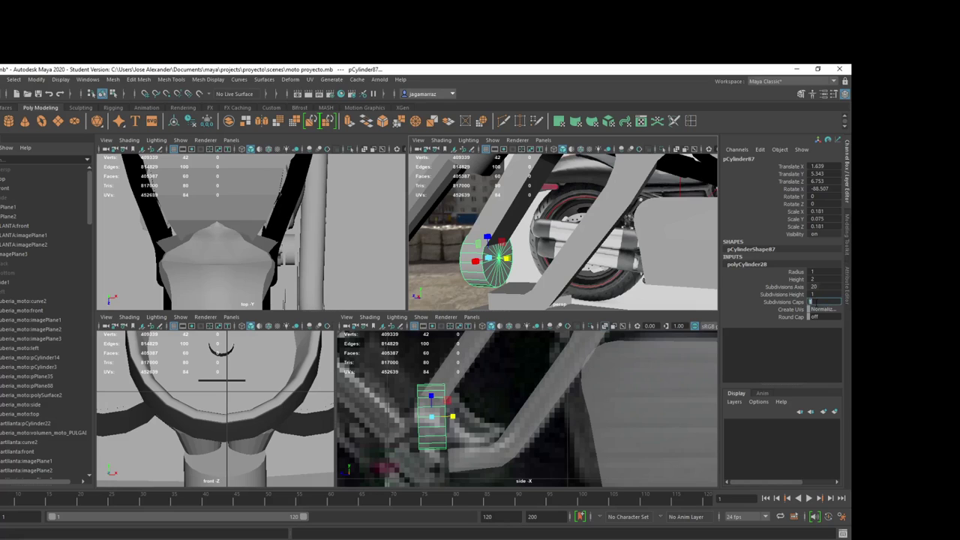
pyautogui.write('0')
pyautogui.press('Return')
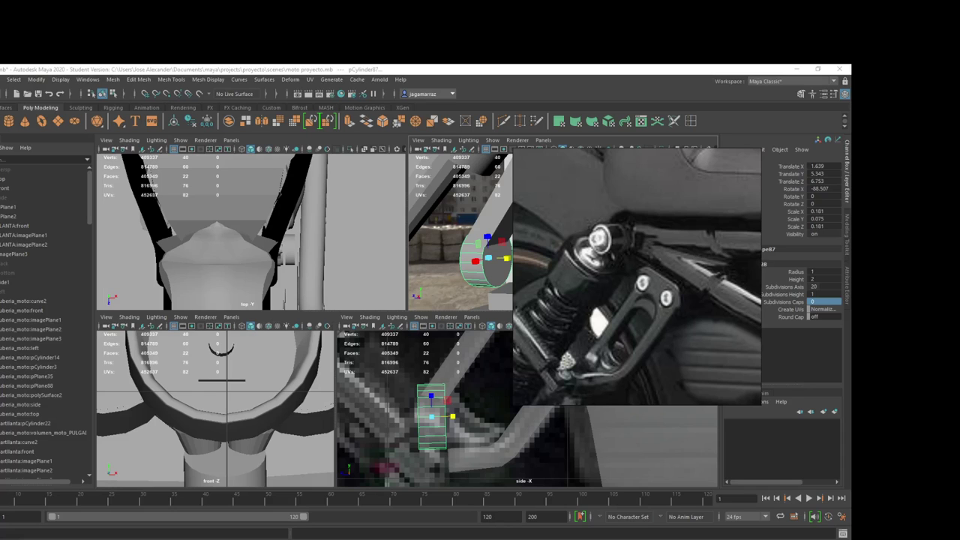
# Step: Select bracket pCube42 and pick a face on its bottom end
pyautogui.scroll(-3, 499, 456)
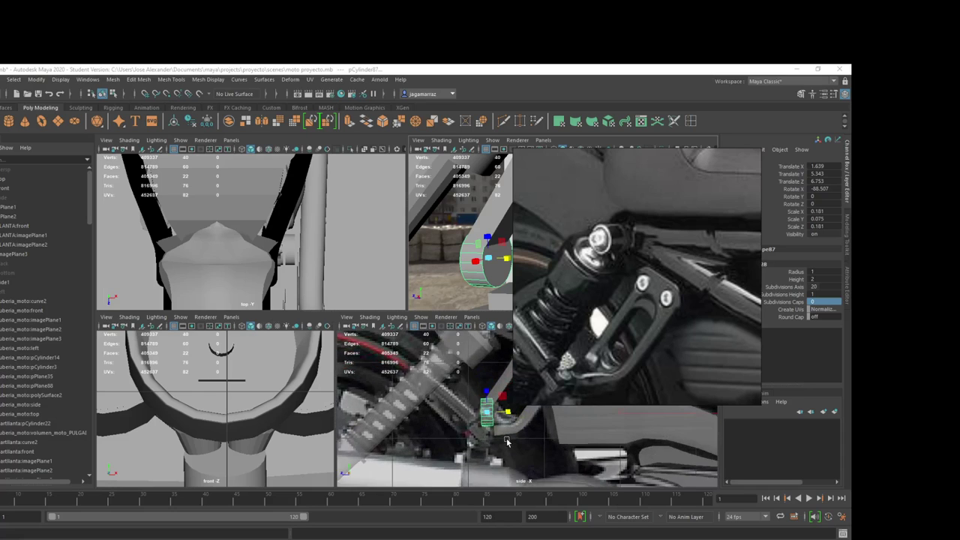
pyautogui.scroll(2, 507, 443)
pyautogui.scroll(1, 512, 447)
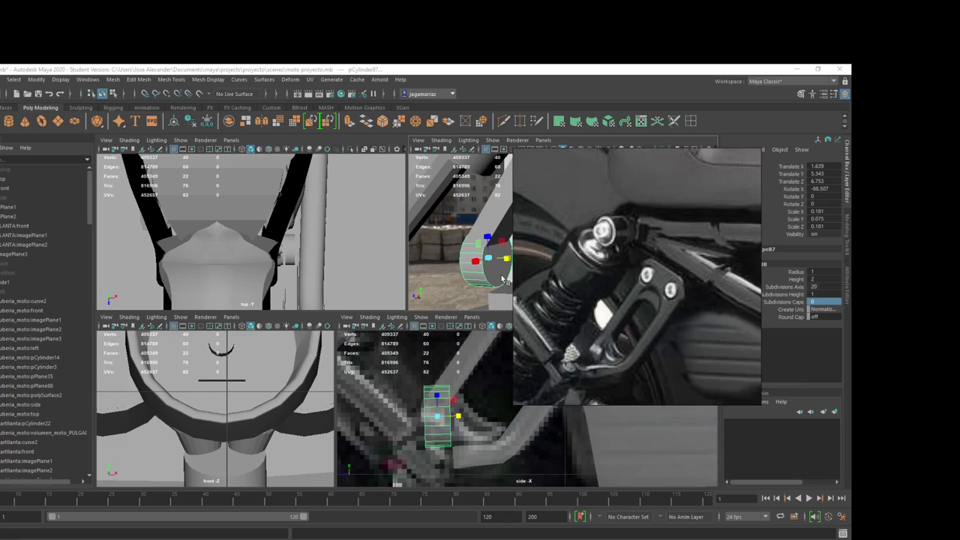
pyautogui.moveTo(529, 283)
pyautogui.keyDown('alt'); pyautogui.mouseDown()
pyautogui.moveTo(546, 262)
pyautogui.moveTo(597, 258)
pyautogui.mouseUp(); pyautogui.keyUp('alt')
pyautogui.click(546, 260)
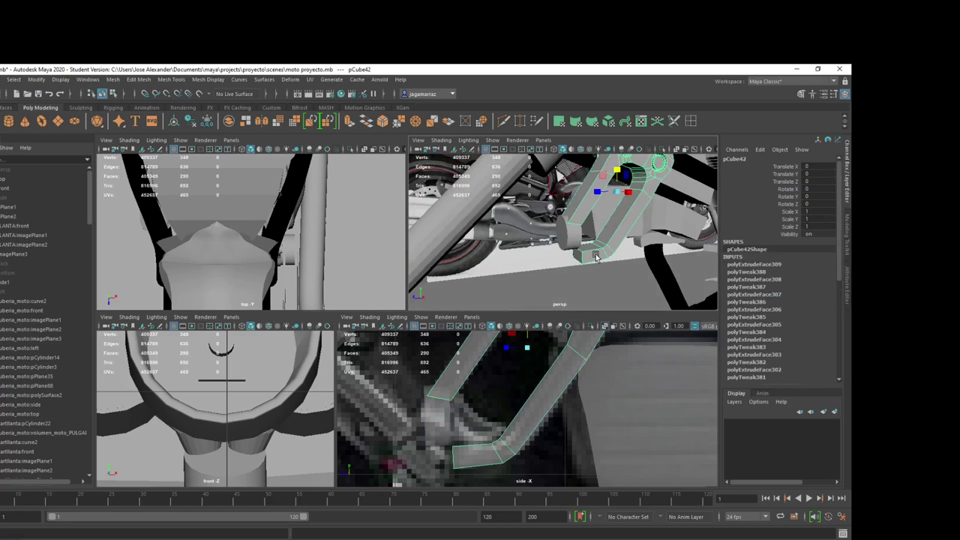
pyautogui.moveTo(596, 257); pyautogui.dragTo(596, 272, button='right')
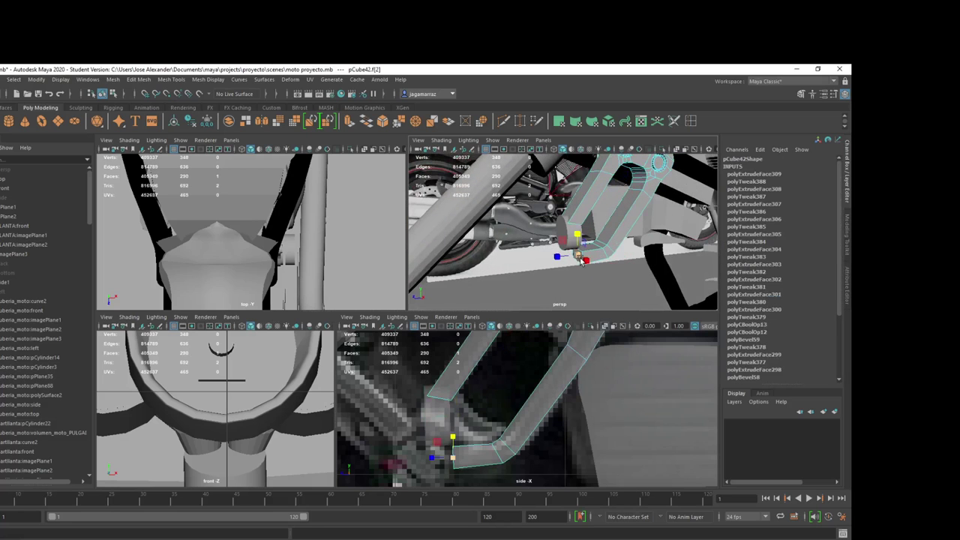
pyautogui.moveTo(596, 269)
pyautogui.keyDown('alt'); pyautogui.mouseDown()
pyautogui.moveTo(612, 272)
pyautogui.moveTo(625, 301)
pyautogui.moveTo(672, 281)
pyautogui.moveTo(658, 296)
pyautogui.moveTo(677, 293)
pyautogui.moveTo(552, 271)
pyautogui.moveTo(576, 235)
pyautogui.moveTo(615, 225)
pyautogui.moveTo(637, 243)
pyautogui.moveTo(623, 225)
pyautogui.moveTo(632, 248)
pyautogui.mouseUp(); pyautogui.keyUp('alt')
pyautogui.click(673, 279)
pyautogui.scroll(-5, 540, 401)
pyautogui.scroll(4, 540, 401)
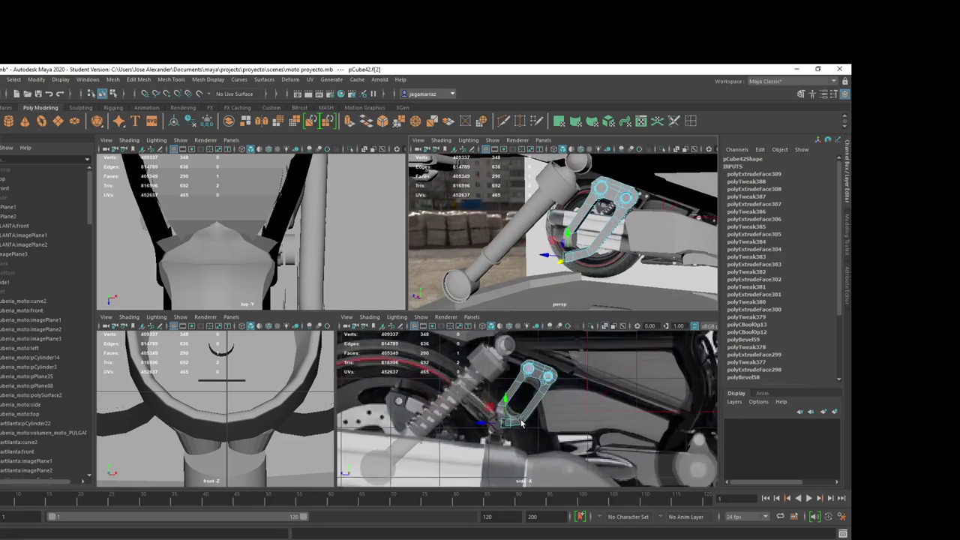
pyautogui.scroll(2, 537, 397)
pyautogui.keyDown('alt'); pyautogui.moveTo(536, 397); pyautogui.dragTo(531, 407, button='middle'); pyautogui.keyUp('alt')
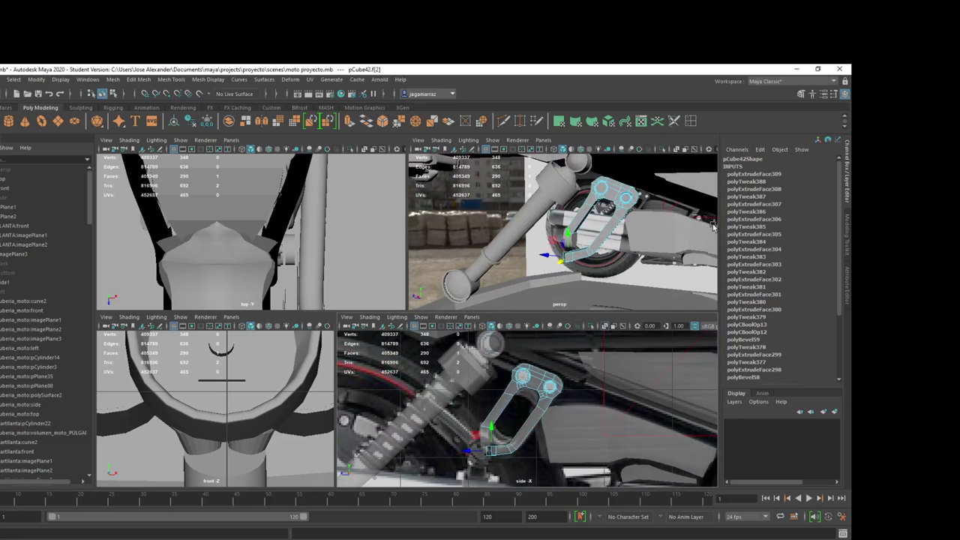
pyautogui.keyDown('alt'); pyautogui.moveTo(713, 226); pyautogui.dragTo(690, 235); pyautogui.keyUp('alt')
pyautogui.moveTo(599, 301)
pyautogui.keyDown('alt'); pyautogui.mouseDown()
pyautogui.moveTo(733, 259)
pyautogui.moveTo(606, 283)
pyautogui.moveTo(561, 239)
pyautogui.mouseUp(); pyautogui.keyUp('alt')
# Step: Try a boolean union of bracket and disc, undo it, and extrude the bracket end faces
pyautogui.click(561, 239)
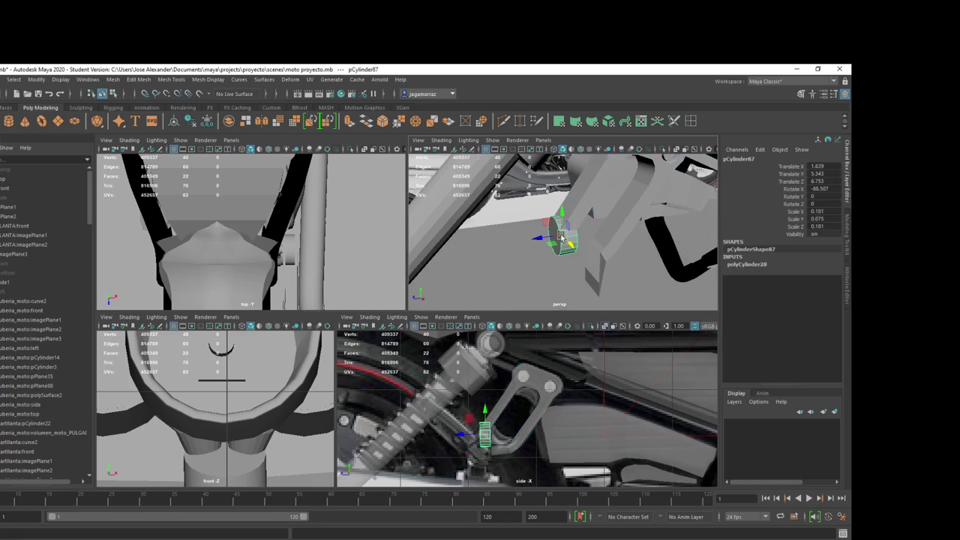
pyautogui.click(578, 208)
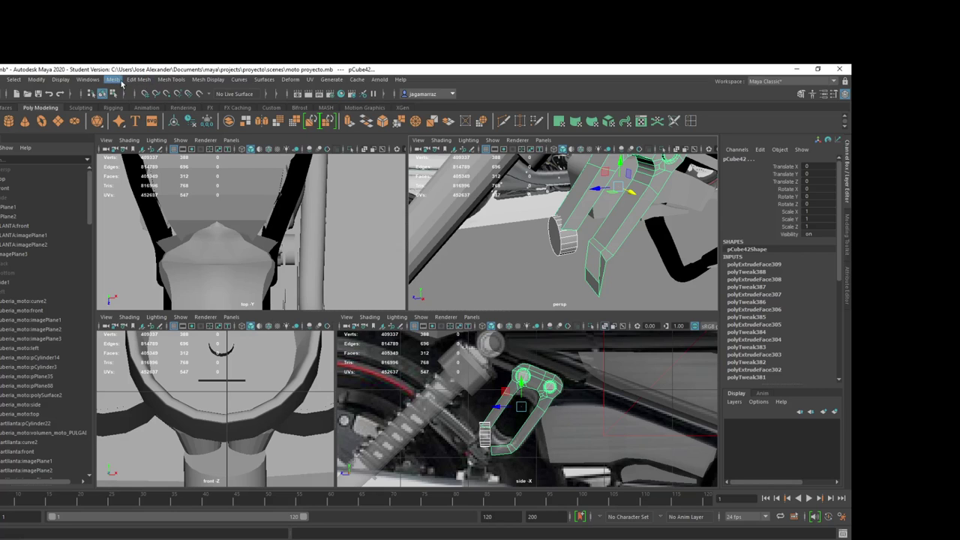
pyautogui.click(112, 80)
pyautogui.click(215, 100)
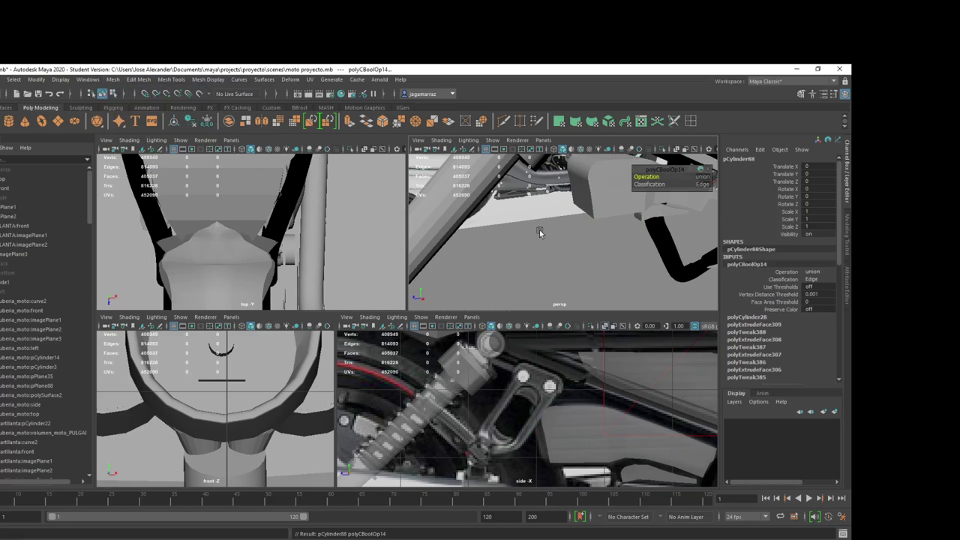
pyautogui.hotkey('ctrl', 'z')
pyautogui.hotkey('ctrl', 'e')
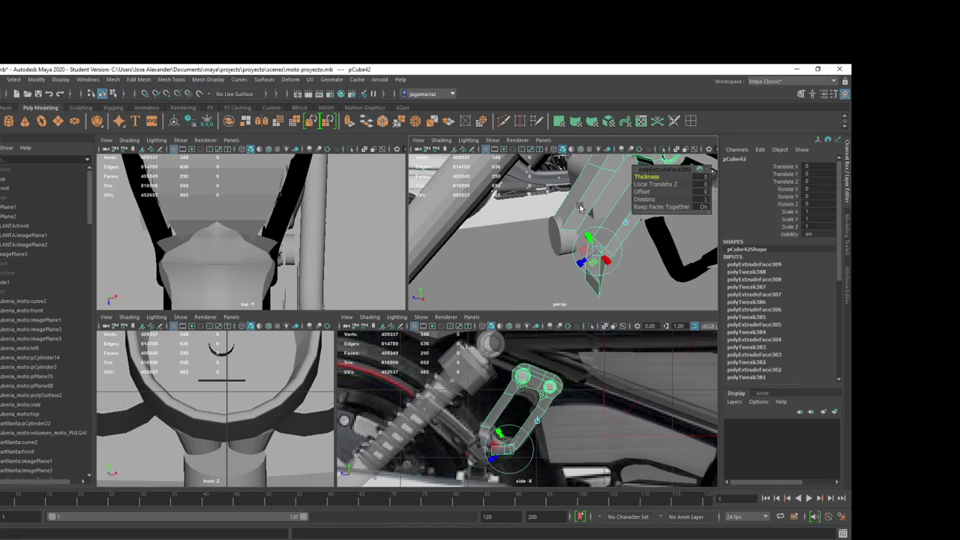
# Step: Attempt the disc-and-bracket union again, then undo it
pyautogui.click(557, 240)
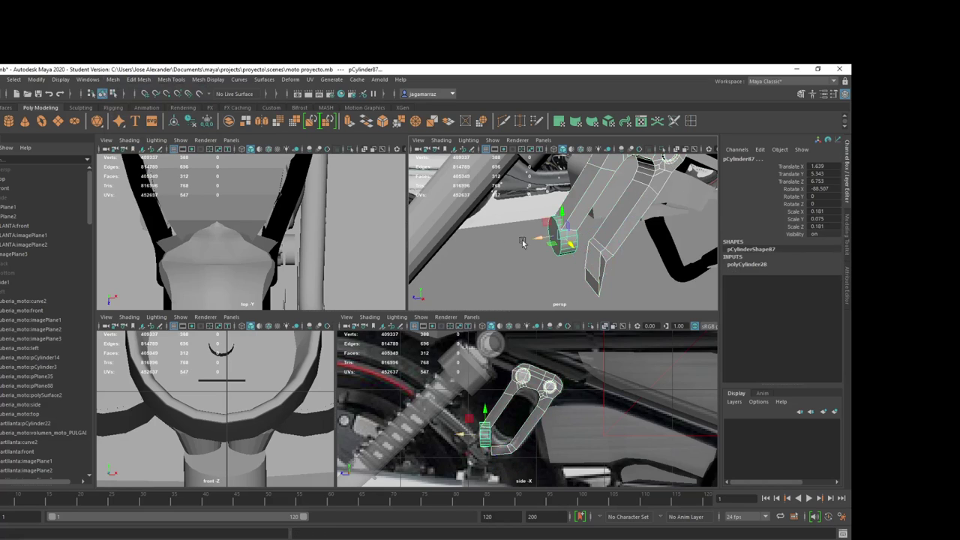
pyautogui.click(114, 80)
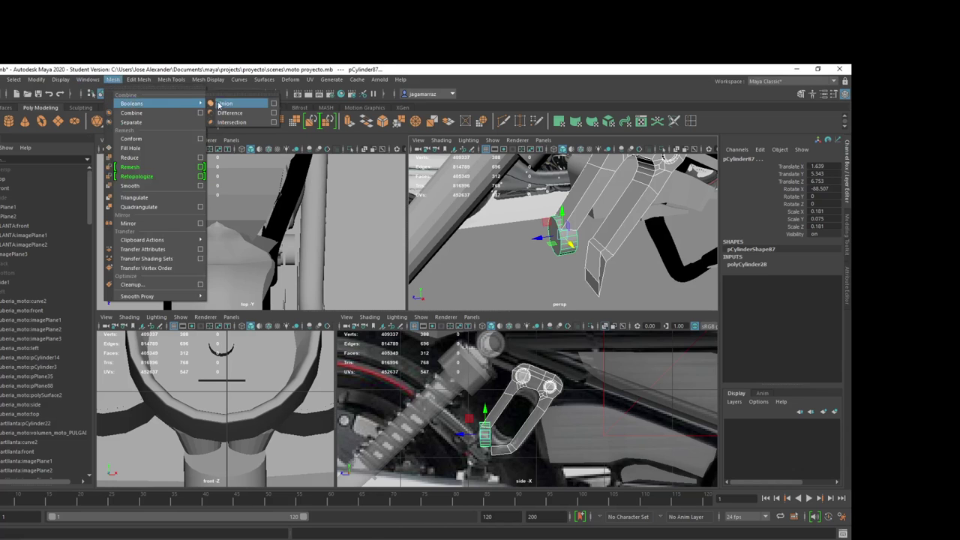
pyautogui.click(239, 104)
pyautogui.scroll(-5, 574, 240)
pyautogui.scroll(-3, 574, 240)
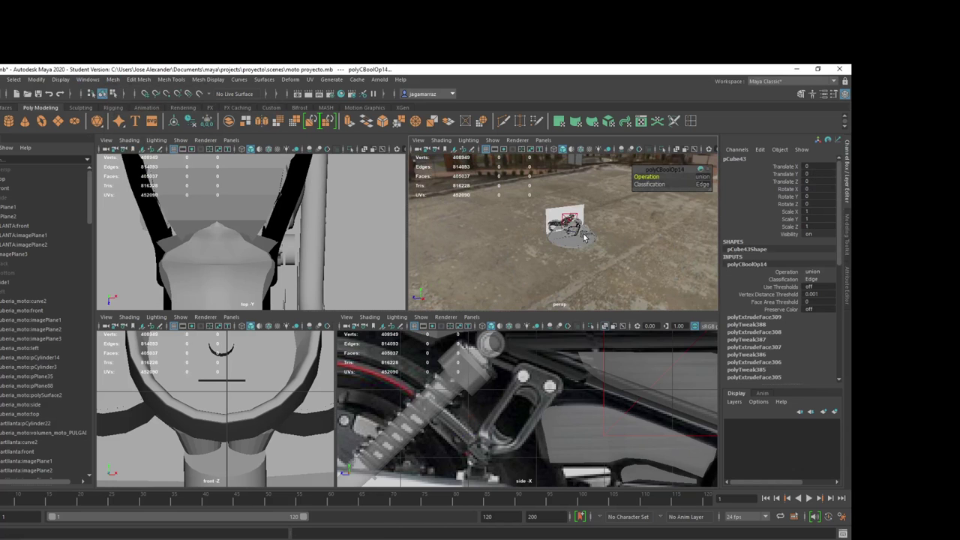
pyautogui.hotkey('ctrl', 'z')
pyautogui.scroll(6, 576, 247)
pyautogui.scroll(3, 576, 247)
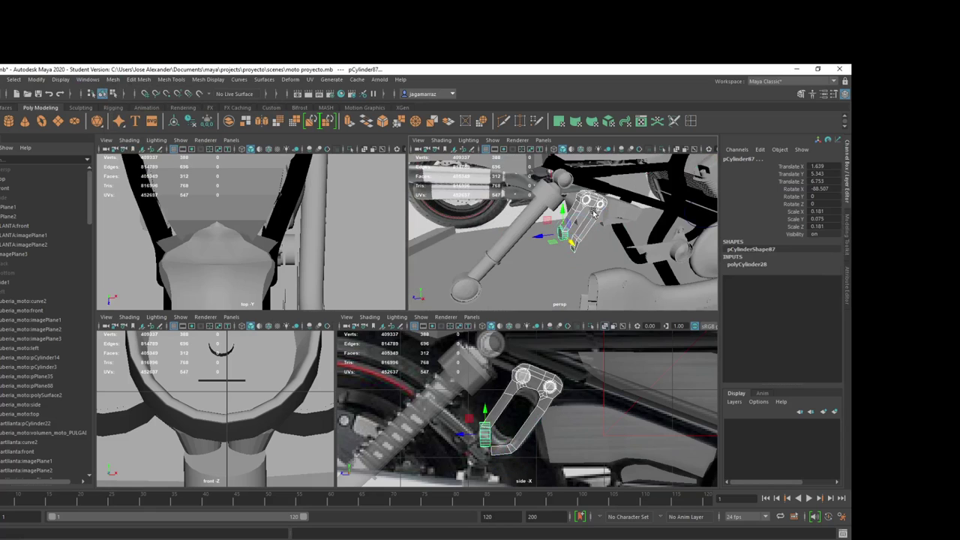
# Step: Select pCube42 and pCylinder87 and merge them with Mesh > Combine into pCube43
pyautogui.click(585, 203)
pyautogui.click(564, 242)
pyautogui.scroll(-5, 60, 358)
pyautogui.scroll(-10, 54, 380)
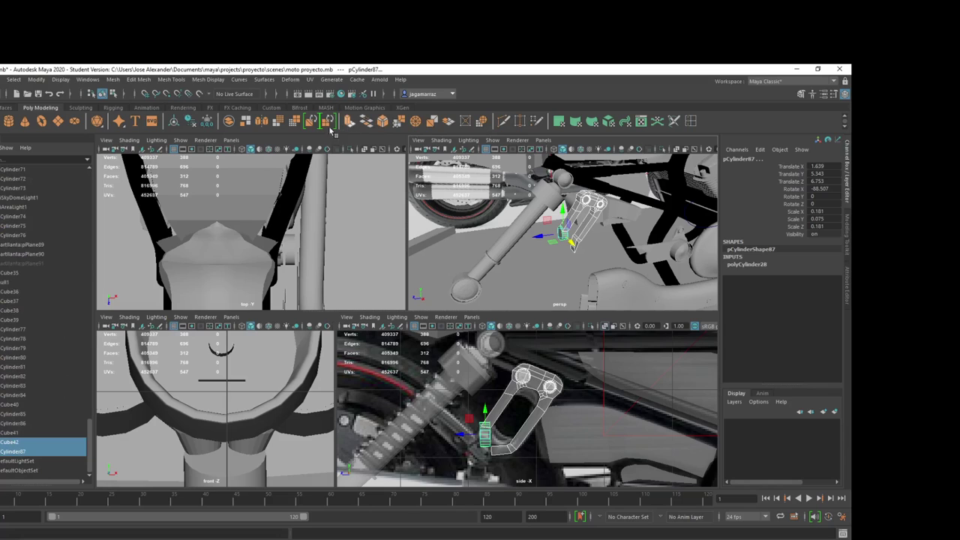
pyautogui.click(229, 121)
pyautogui.scroll(3, 641, 247)
# Step: Switch pCube43 to edge mode and select edges on the bracket's lower end
pyautogui.scroll(2, 642, 248)
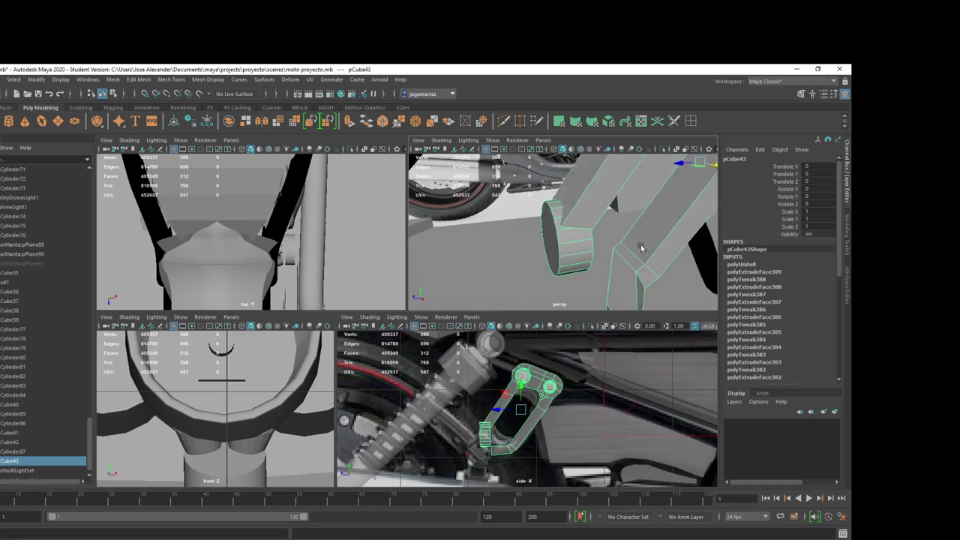
pyautogui.moveTo(642, 248)
pyautogui.keyDown('alt'); pyautogui.mouseDown()
pyautogui.moveTo(620, 175)
pyautogui.moveTo(673, 210)
pyautogui.moveTo(555, 166)
pyautogui.moveTo(636, 207)
pyautogui.mouseUp(); pyautogui.keyUp('alt')
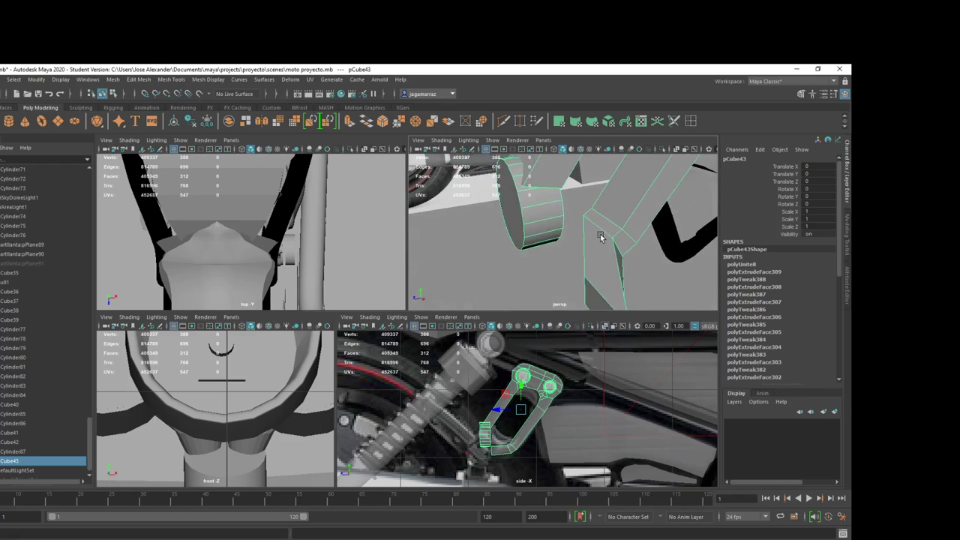
pyautogui.moveTo(600, 237); pyautogui.dragTo(600, 217, button='right')
pyautogui.click(611, 225)
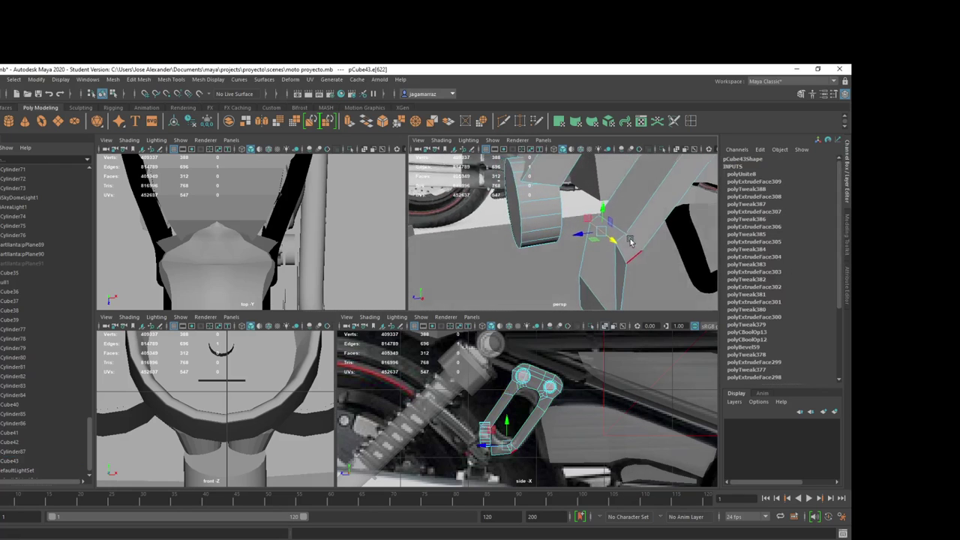
pyautogui.moveTo(630, 241)
pyautogui.keyDown('alt'); pyautogui.mouseDown()
pyautogui.moveTo(629, 255)
pyautogui.moveTo(611, 253)
pyautogui.moveTo(639, 259)
pyautogui.mouseUp(); pyautogui.keyUp('alt')
pyautogui.keyDown('shift'); pyautogui.click(621, 259); pyautogui.keyUp('shift')
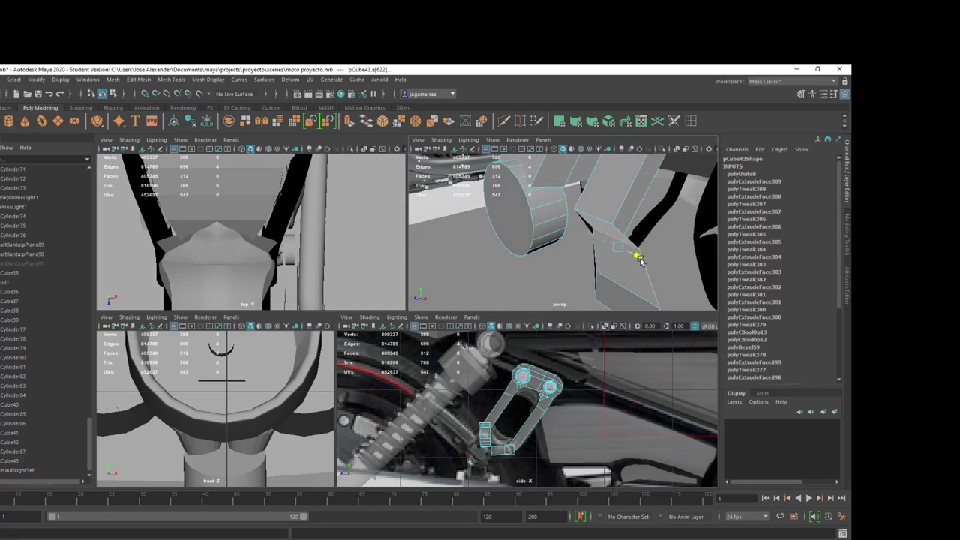
pyautogui.scroll(3, 556, 430)
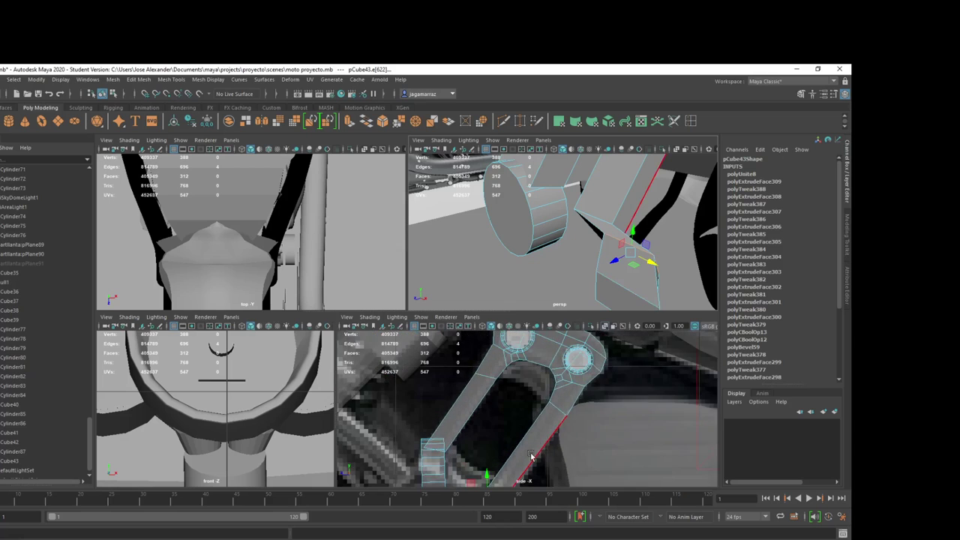
pyautogui.scroll(3, 551, 424)
pyautogui.scroll(2, 540, 409)
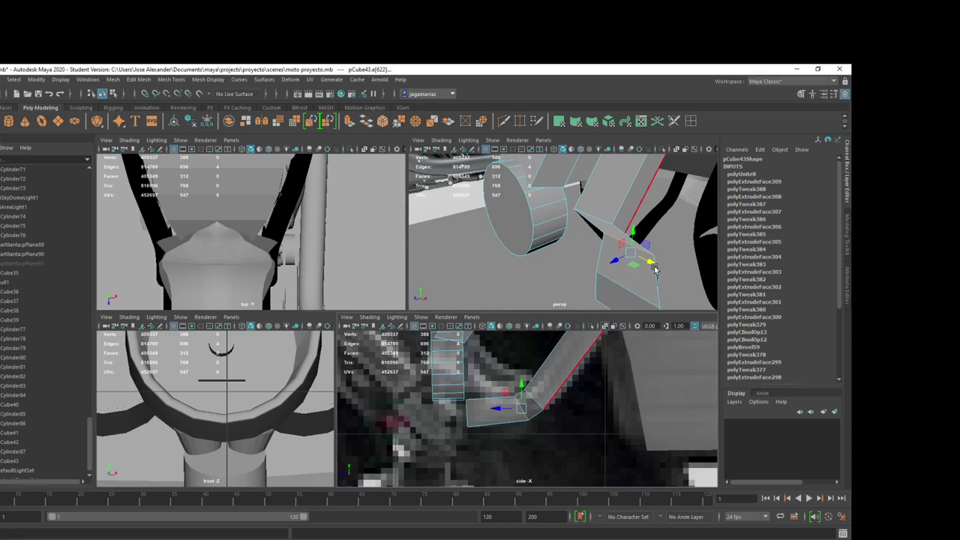
# Step: Select corner edge e[8] and move it to reshape the bracket's corner
pyautogui.moveTo(654, 271)
pyautogui.keyDown('alt'); pyautogui.mouseDown()
pyautogui.moveTo(592, 214)
pyautogui.moveTo(644, 254)
pyautogui.mouseUp(); pyautogui.keyUp('alt')
pyautogui.click(592, 214)
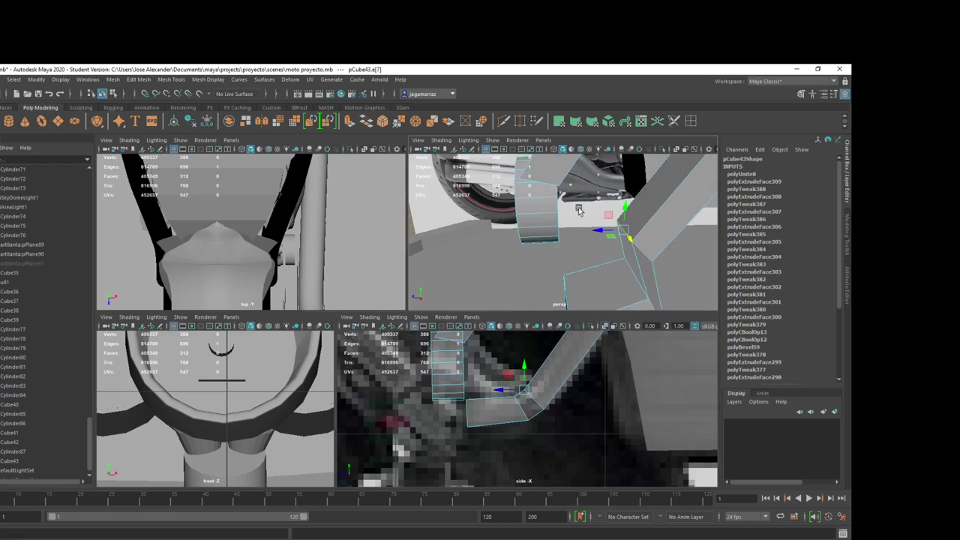
pyautogui.keyDown('shift'); pyautogui.click(644, 252); pyautogui.keyUp('shift')
pyautogui.click(619, 227)
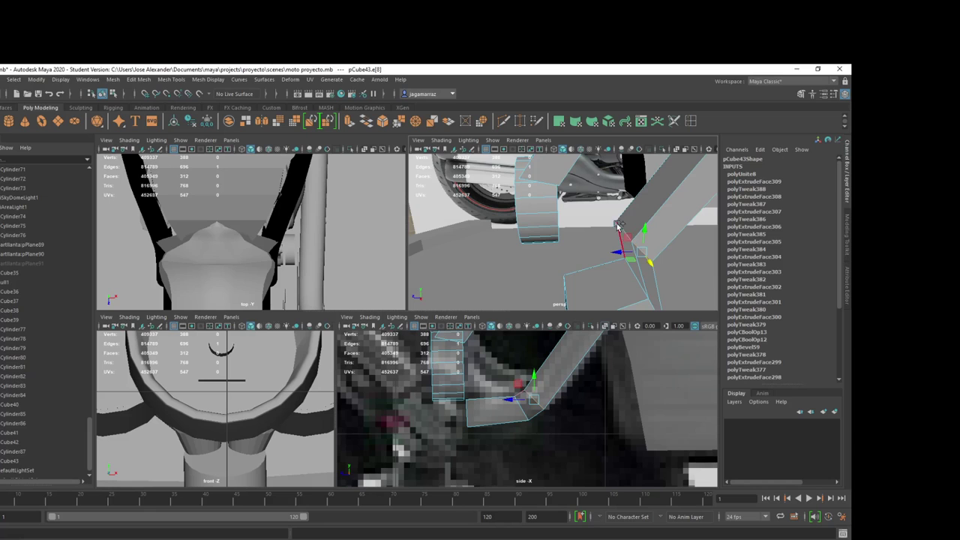
pyautogui.moveTo(630, 230)
pyautogui.keyDown('alt'); pyautogui.mouseDown(button='right')
pyautogui.moveTo(696, 234)
pyautogui.moveTo(681, 247)
pyautogui.mouseUp(button='right'); pyautogui.keyUp('alt')
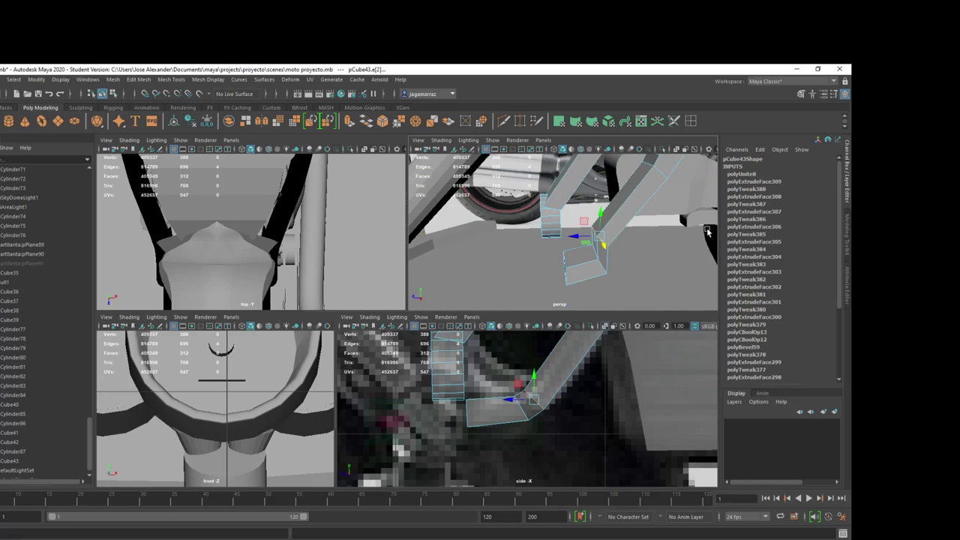
pyautogui.moveTo(681, 247)
pyautogui.keyDown('alt'); pyautogui.mouseDown()
pyautogui.moveTo(597, 231)
pyautogui.moveTo(634, 250)
pyautogui.mouseUp(); pyautogui.keyUp('alt')
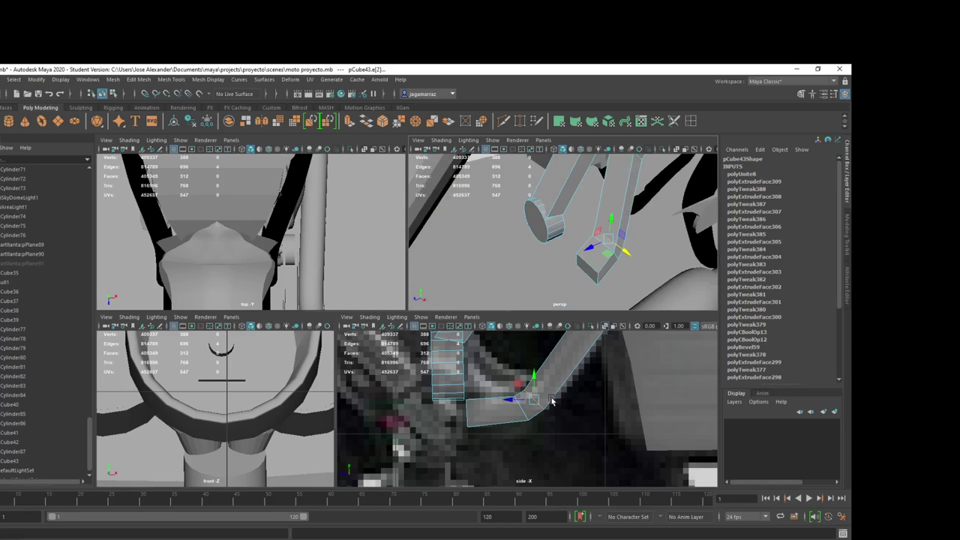
pyautogui.moveTo(538, 401); pyautogui.dragTo(540, 403)
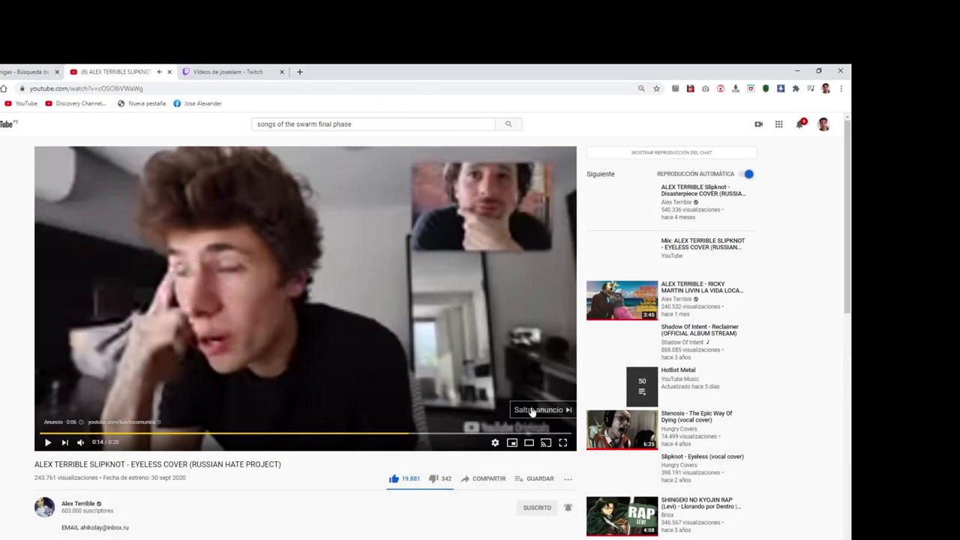
# Step: Skip the ad on the Eyeless cover and open the System Of A Down cover suggestion
pyautogui.click(538, 410)
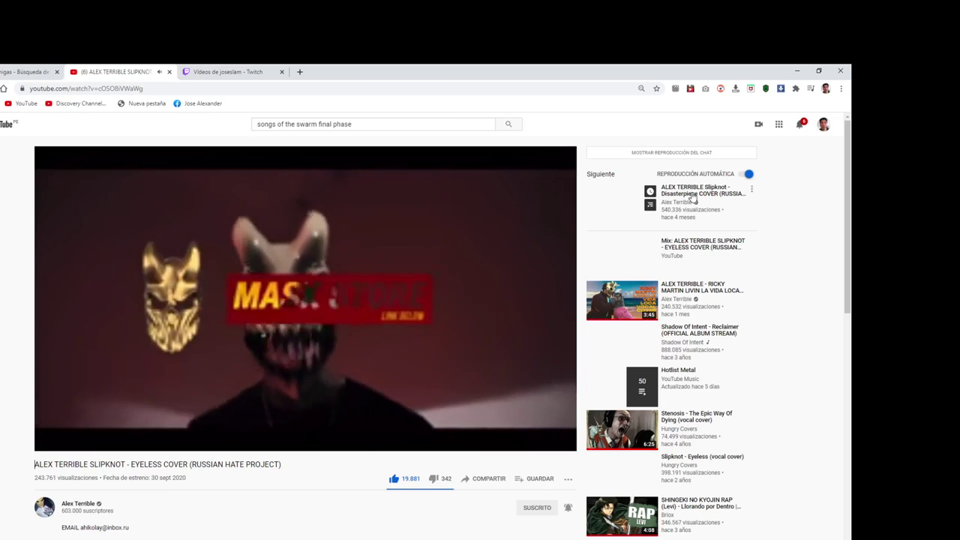
pyautogui.scroll(-3, 679, 263)
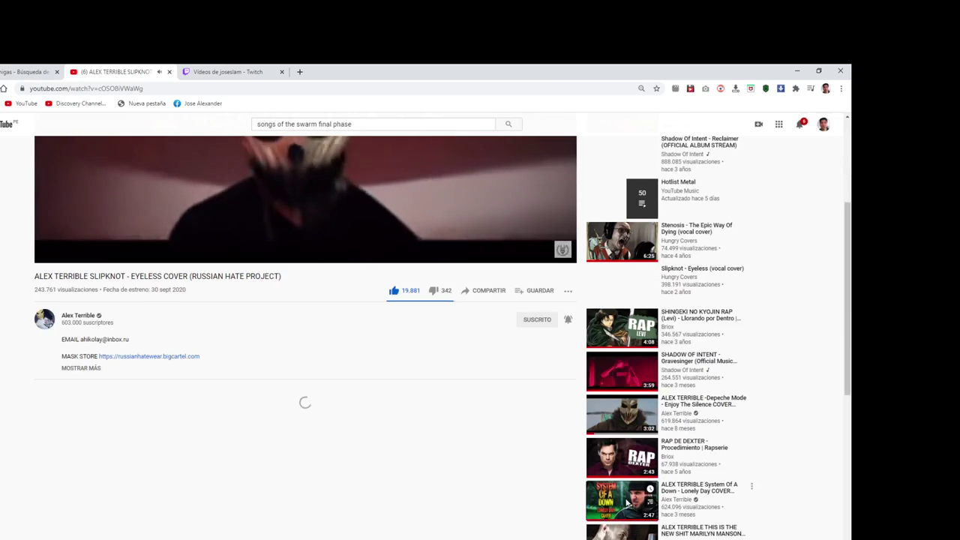
pyautogui.click(626, 504)
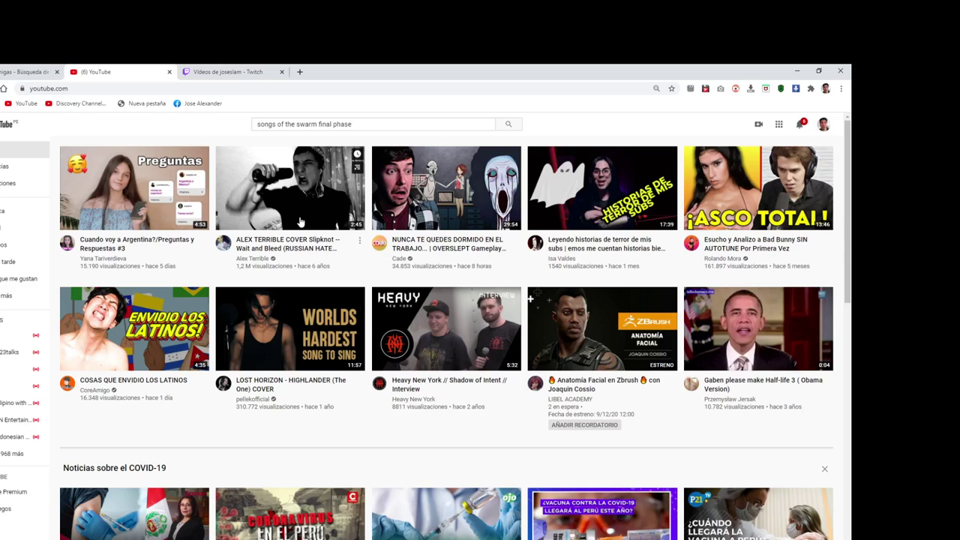
# Step: Open the Slipknot cover video in a new tab from its thumbnail's link menu
pyautogui.rightClick(308, 171)
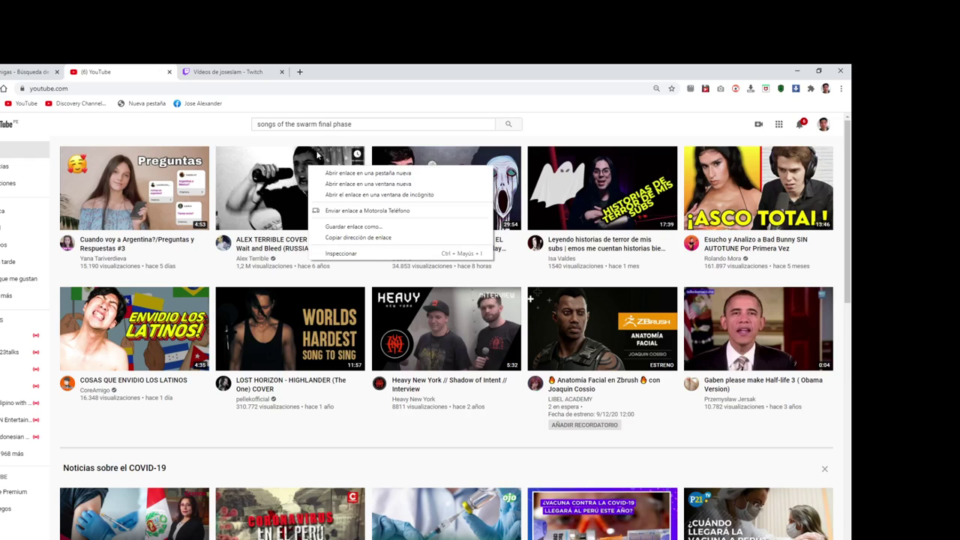
pyautogui.rightClick(317, 153)
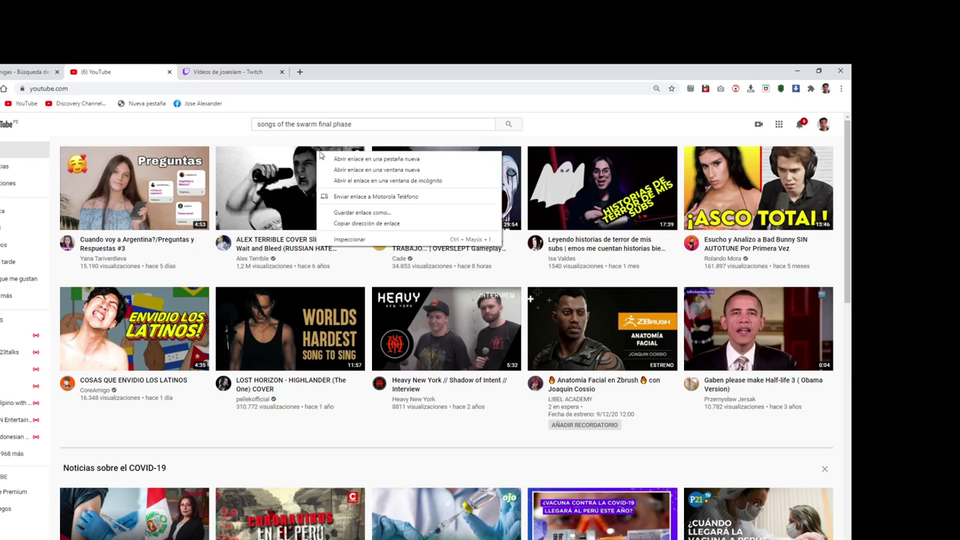
pyautogui.click(580, 135)
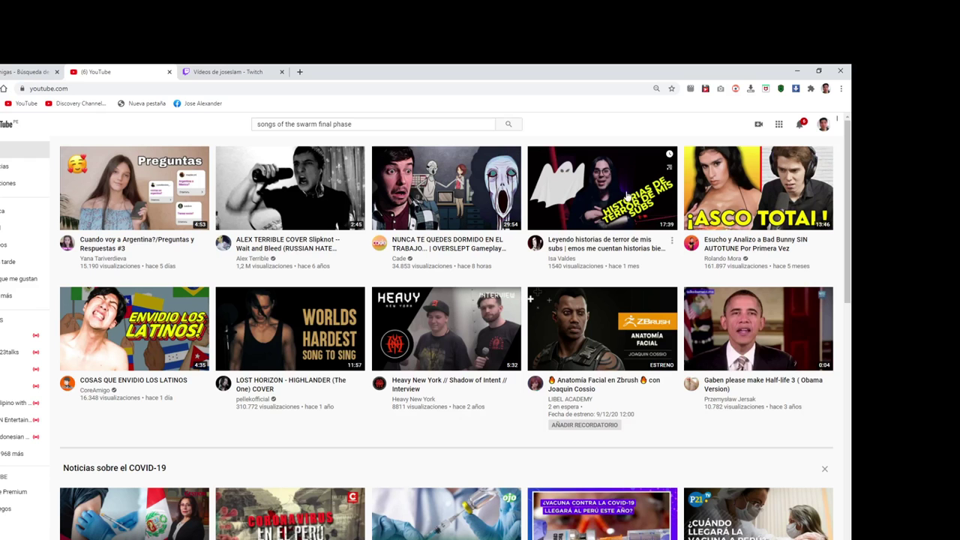
pyautogui.rightClick(295, 190)
pyautogui.click(304, 197)
# Step: Browse the video list and open the Outlast episode in a new tab
pyautogui.scroll(-5, 283, 217)
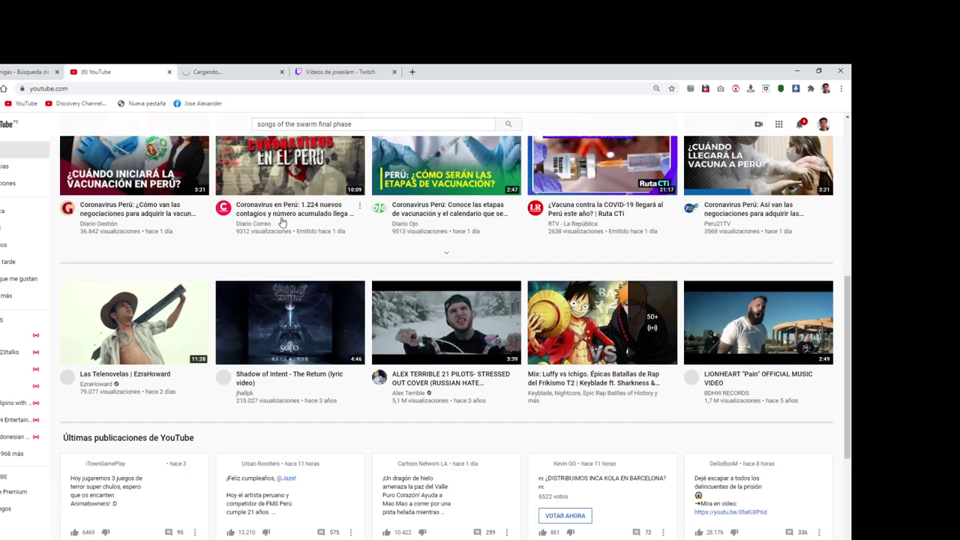
pyautogui.scroll(-2, 277, 222)
pyautogui.scroll(4, 276, 218)
pyautogui.scroll(1, 276, 225)
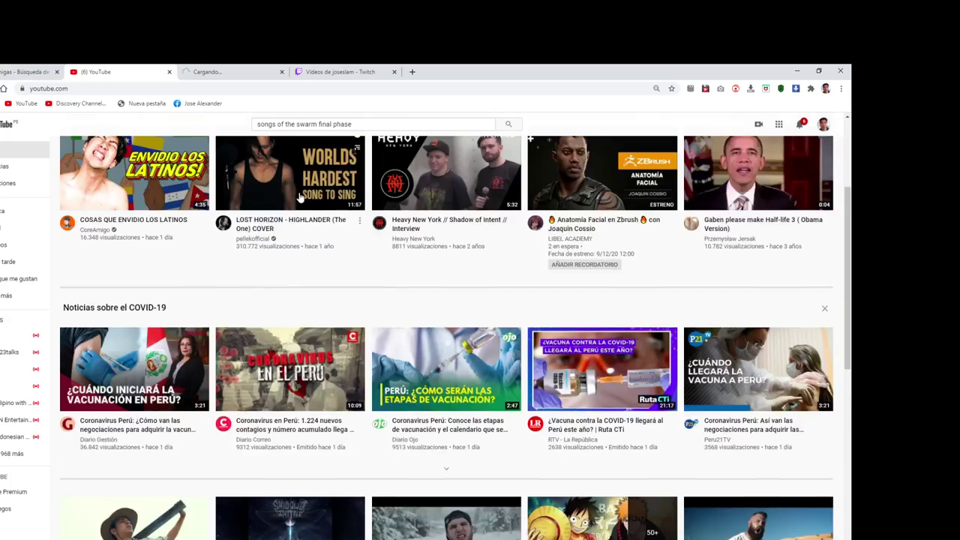
pyautogui.scroll(-3, 276, 225)
pyautogui.scroll(5, 353, 199)
pyautogui.scroll(-2, 353, 198)
pyautogui.scroll(2, 352, 198)
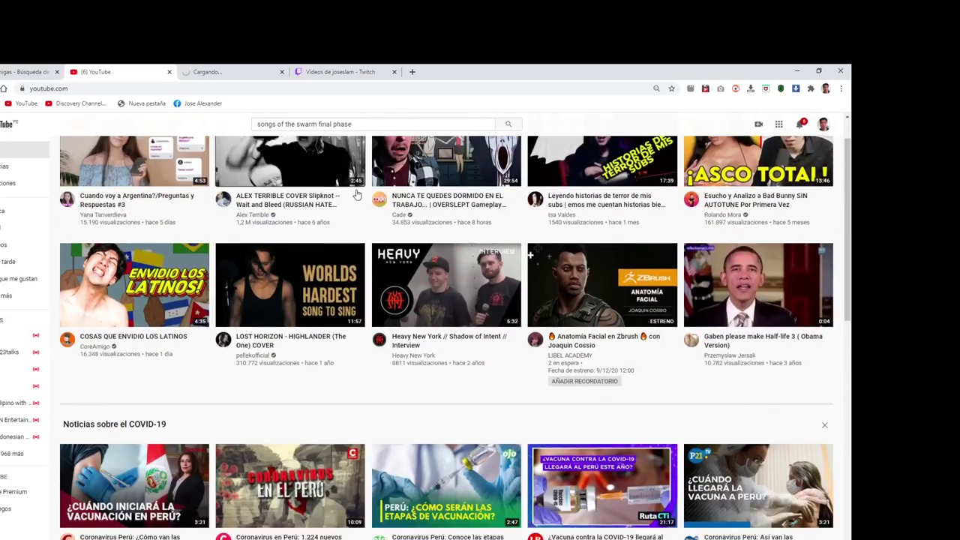
pyautogui.scroll(1, 353, 199)
pyautogui.scroll(-8, 520, 283)
pyautogui.scroll(5, 519, 284)
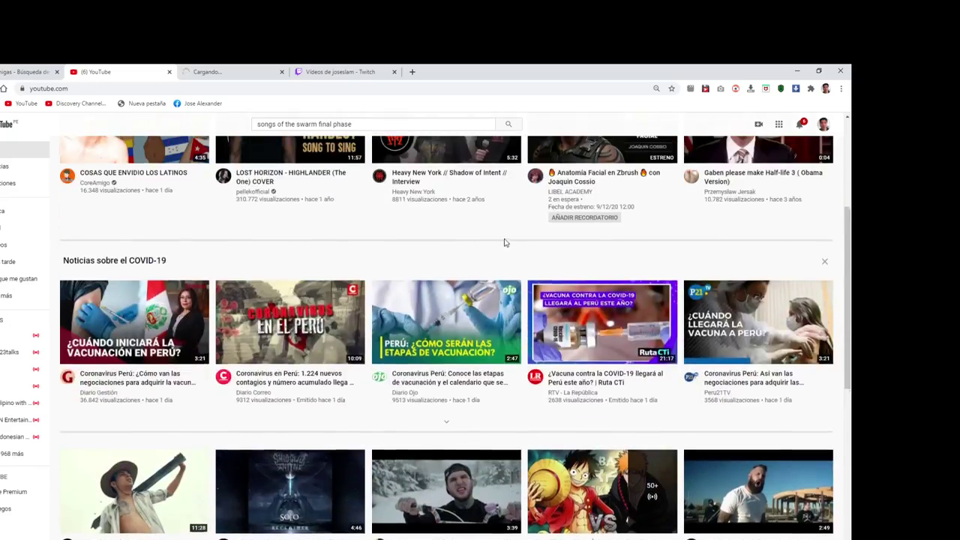
pyautogui.scroll(-3, 510, 247)
pyautogui.scroll(1, 535, 268)
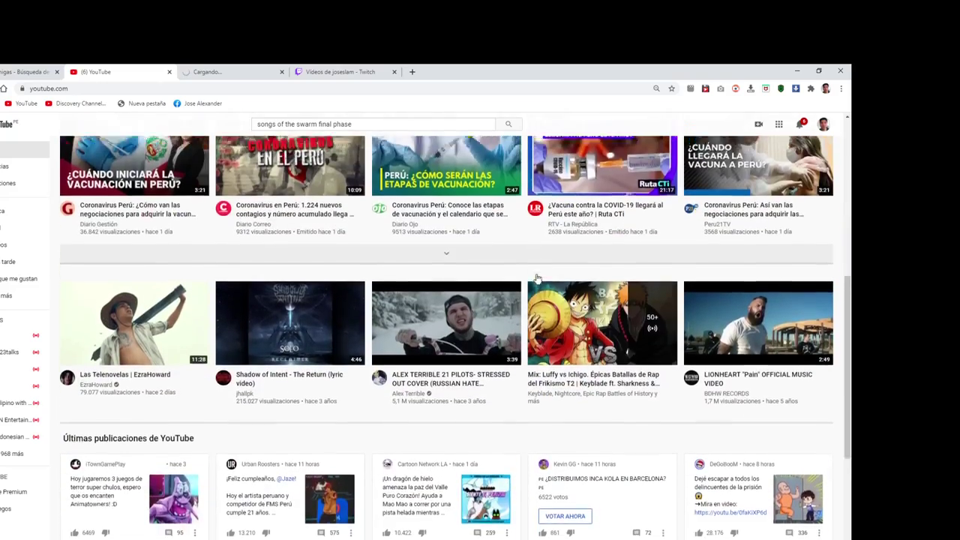
pyautogui.scroll(-3, 534, 277)
pyautogui.scroll(1, 533, 287)
pyautogui.scroll(-1, 534, 288)
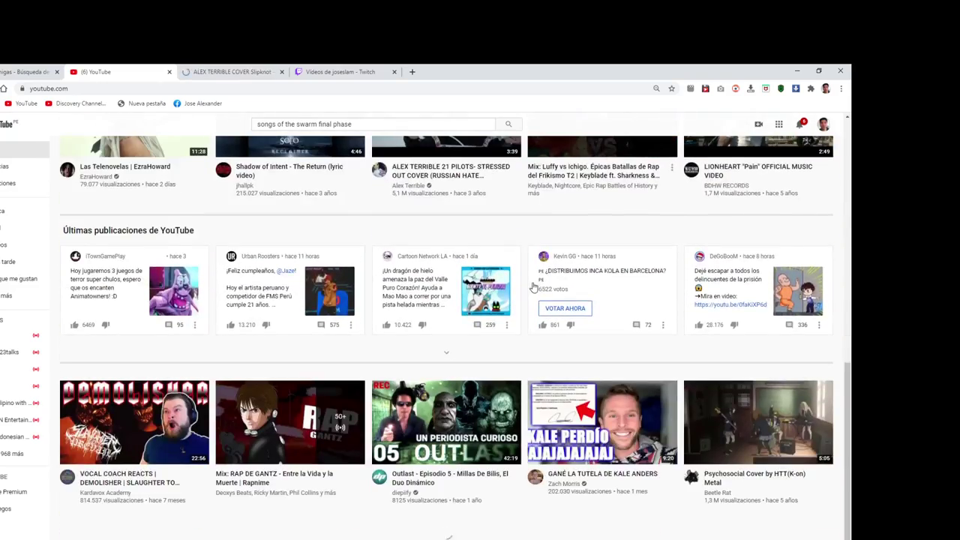
pyautogui.scroll(-1, 533, 289)
pyautogui.scroll(-4, 532, 291)
pyautogui.scroll(4, 530, 295)
pyautogui.scroll(-3, 529, 294)
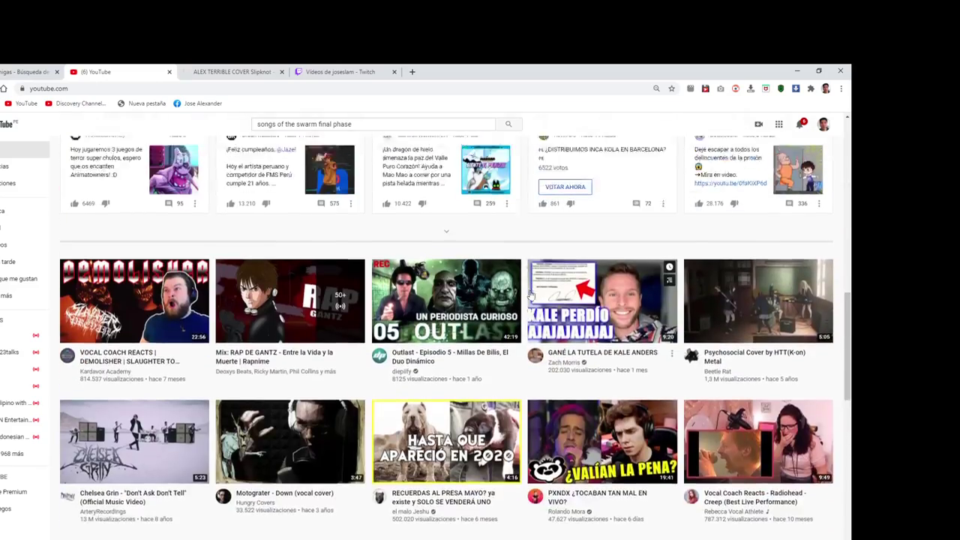
pyautogui.scroll(2, 530, 294)
pyautogui.scroll(-1, 532, 315)
pyautogui.scroll(1, 540, 349)
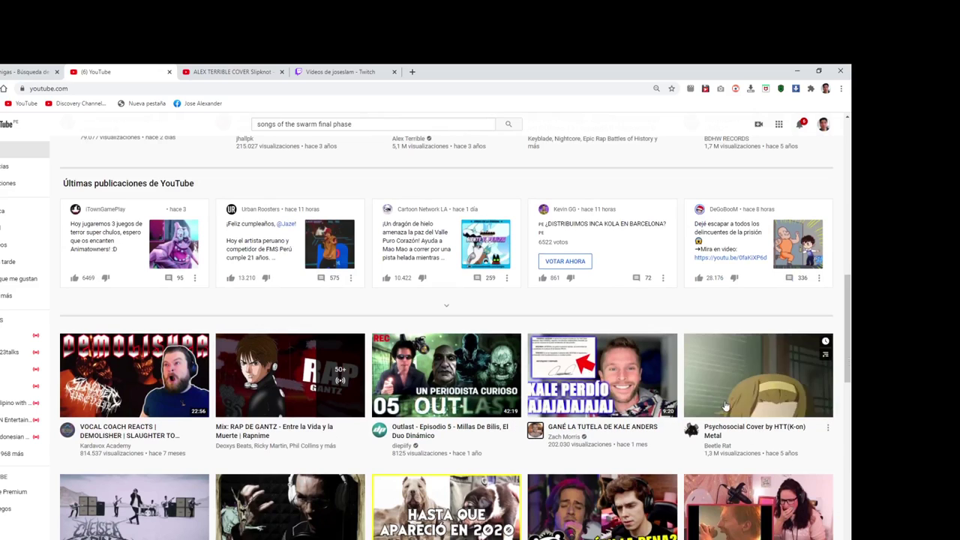
pyautogui.moveTo(446, 300)
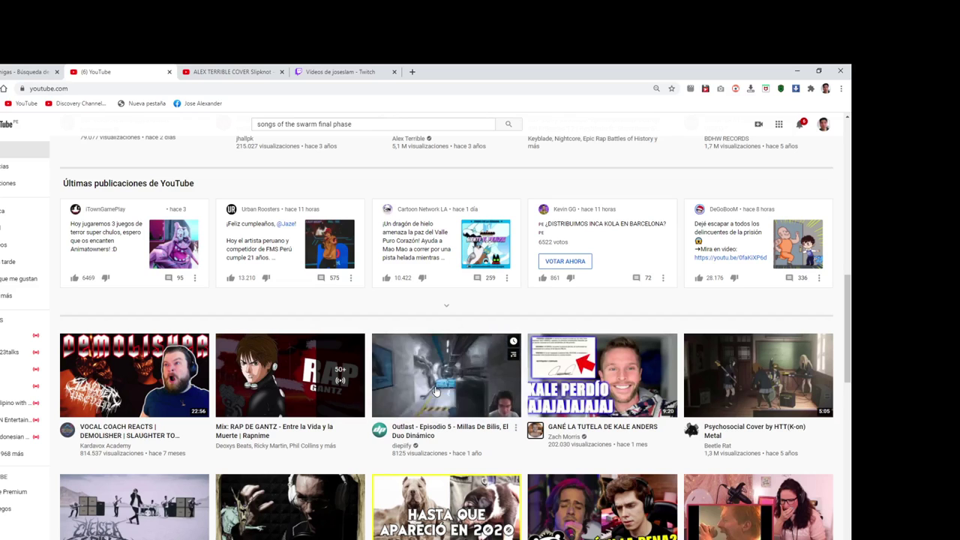
pyautogui.rightClick(454, 369)
pyautogui.click(495, 370)
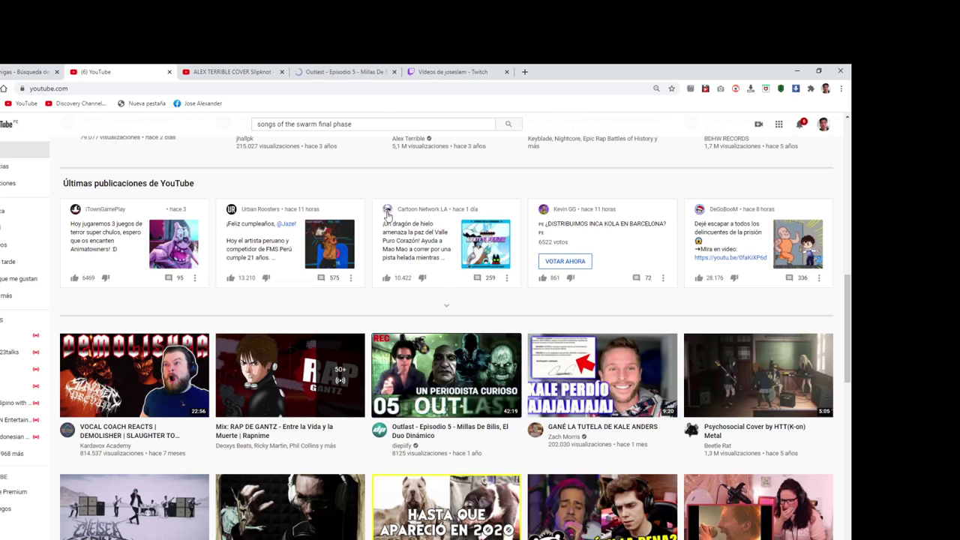
# Step: Check the Slipknot and Outlast tabs, skip the cover to 0:25, then close the ALEX TERRIBLE COVER tab
pyautogui.click(225, 70)
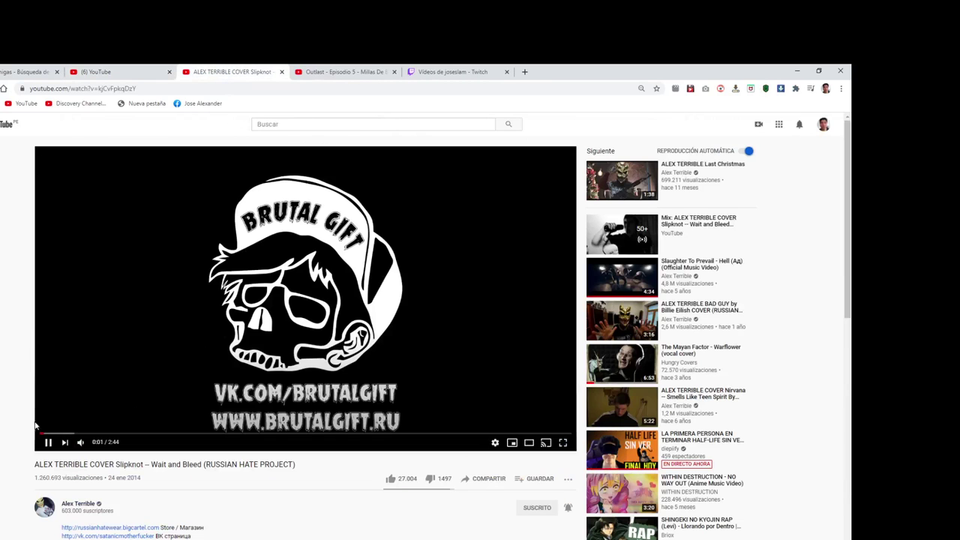
pyautogui.click(307, 75)
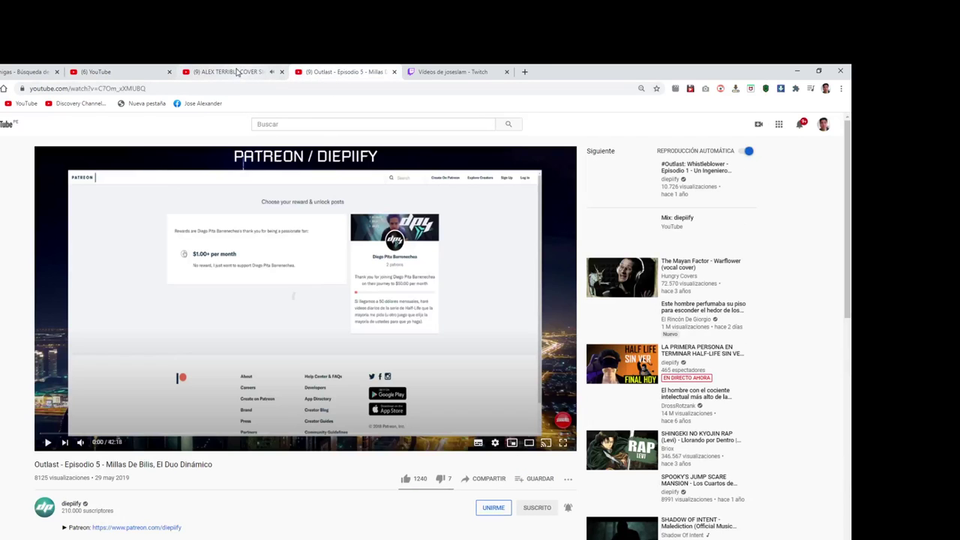
pyautogui.click(237, 72)
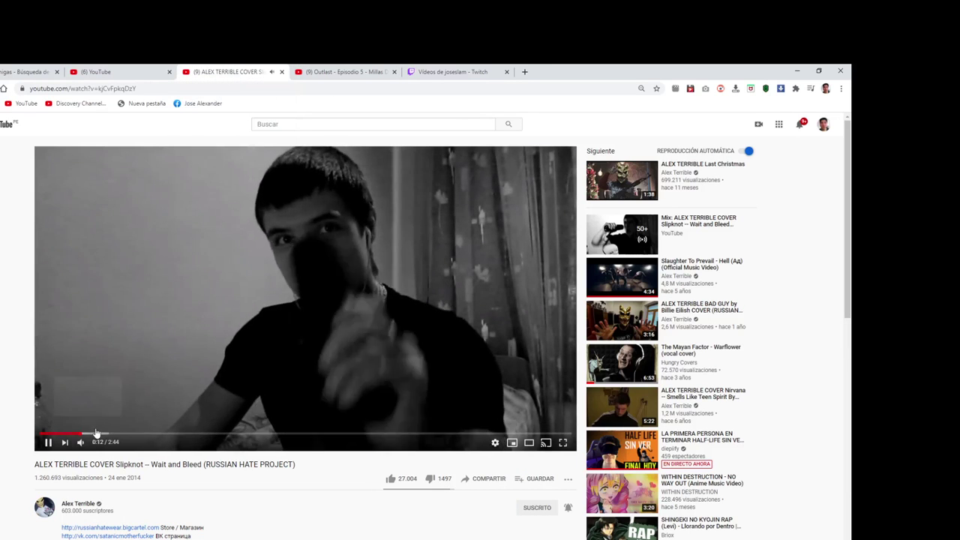
pyautogui.click(123, 434)
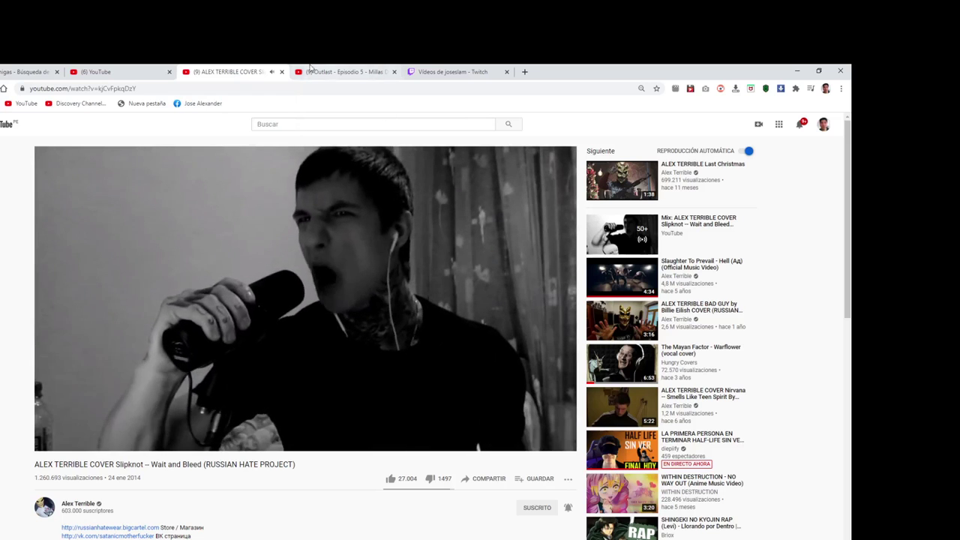
pyautogui.click(281, 72)
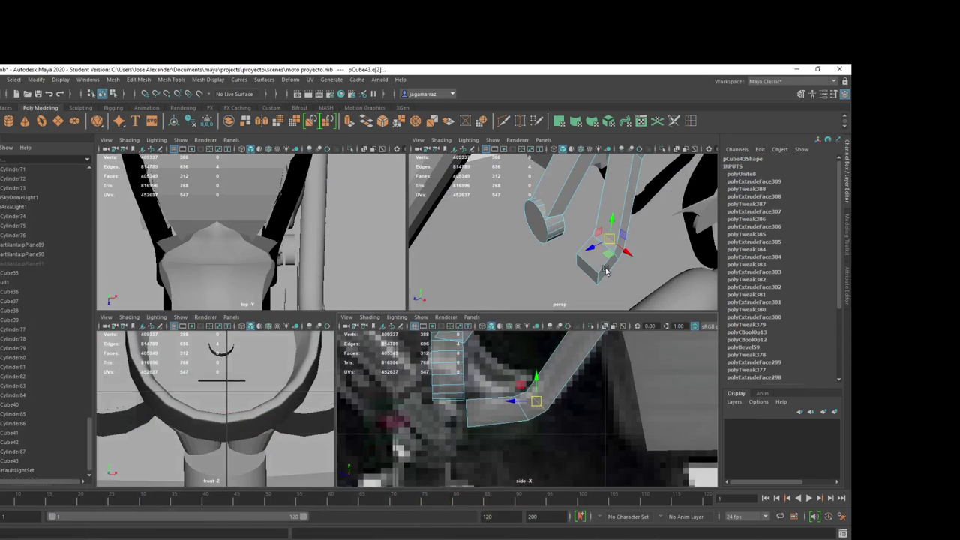
# Step: Select the bent bracket pCube43 near the wheel and switch it to edge mode
pyautogui.keyDown('alt'); pyautogui.moveTo(583, 250); pyautogui.dragTo(527, 237); pyautogui.keyUp('alt')
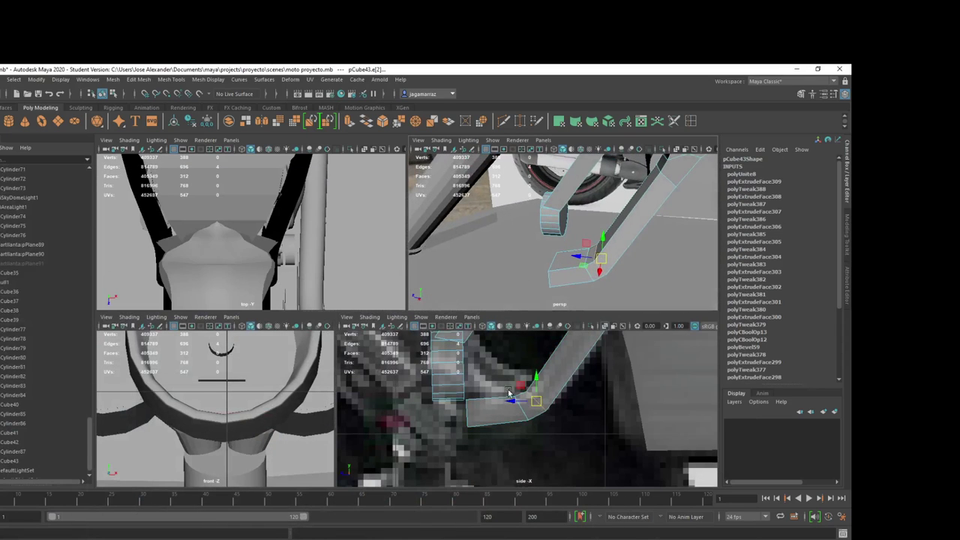
pyautogui.keyDown('shift'); pyautogui.moveTo(519, 409); pyautogui.dragTo(538, 283, button='right'); pyautogui.keyUp('shift')
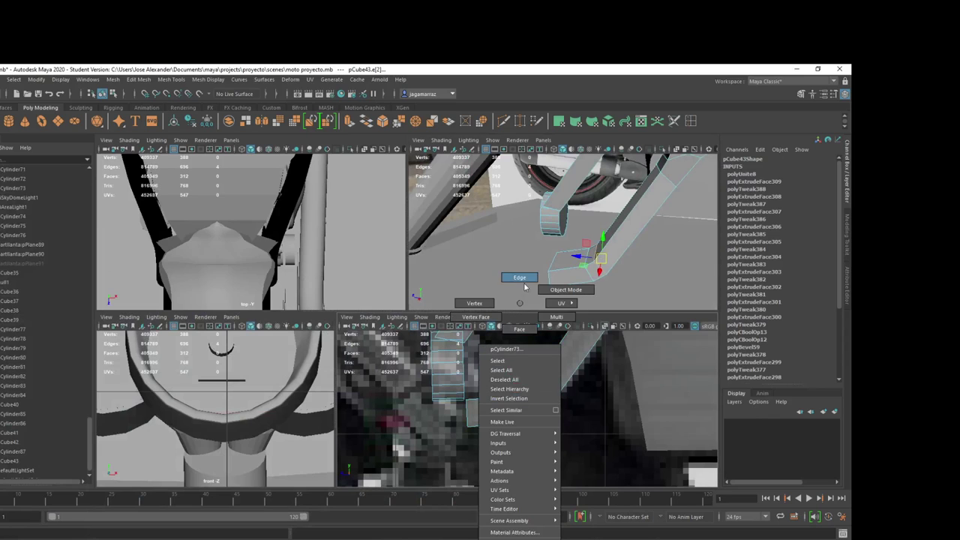
pyautogui.click(583, 271)
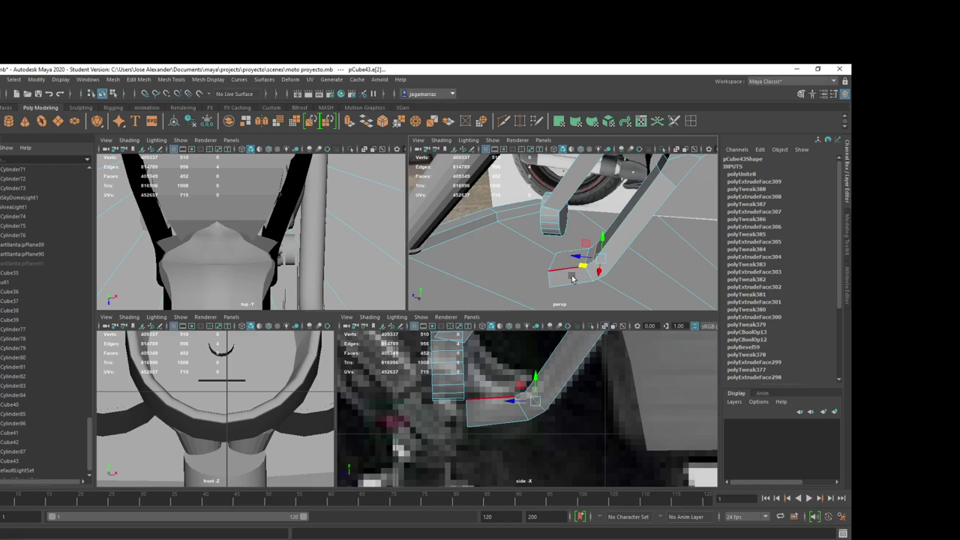
pyautogui.rightClick(572, 276)
pyautogui.click(608, 251)
pyautogui.click(618, 243)
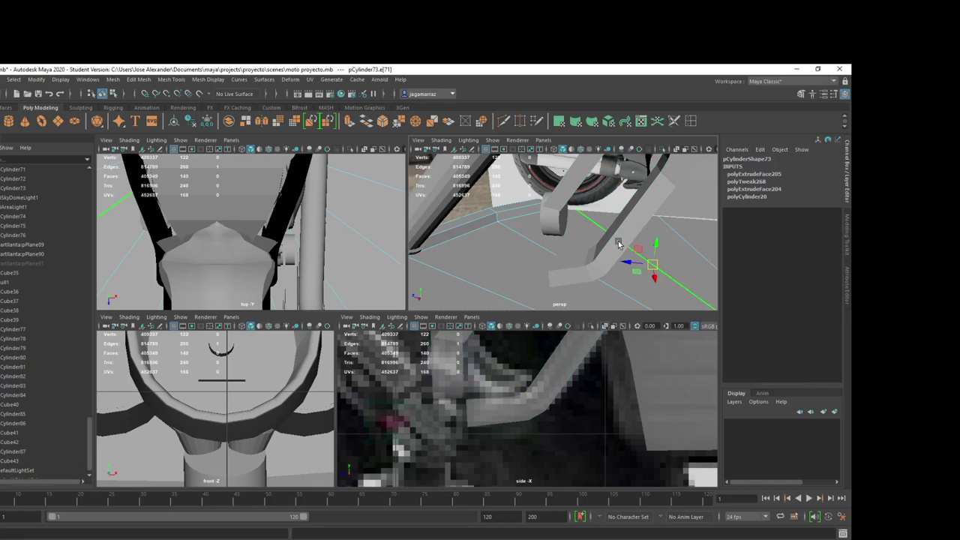
pyautogui.click(579, 270)
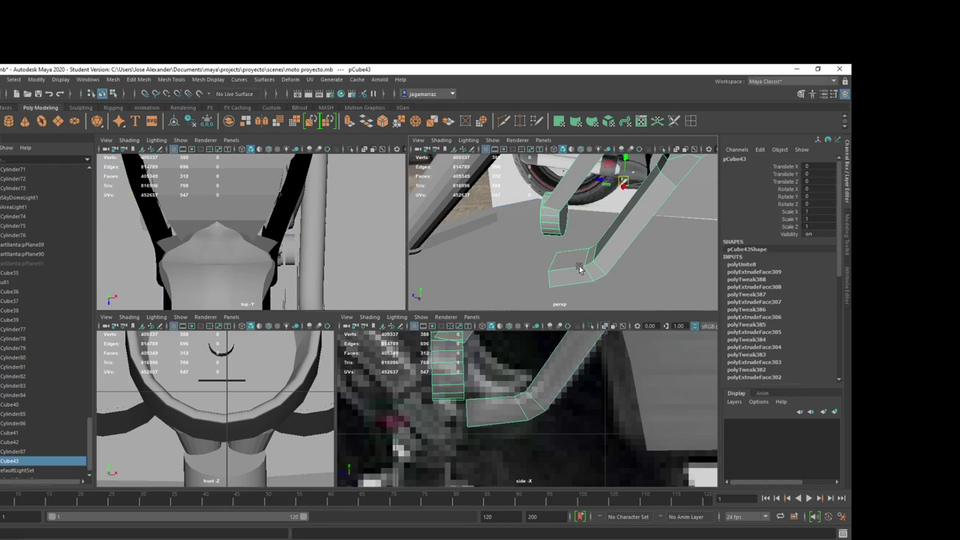
pyautogui.keyDown('alt'); pyautogui.moveTo(569, 262); pyautogui.dragTo(604, 250); pyautogui.keyUp('alt')
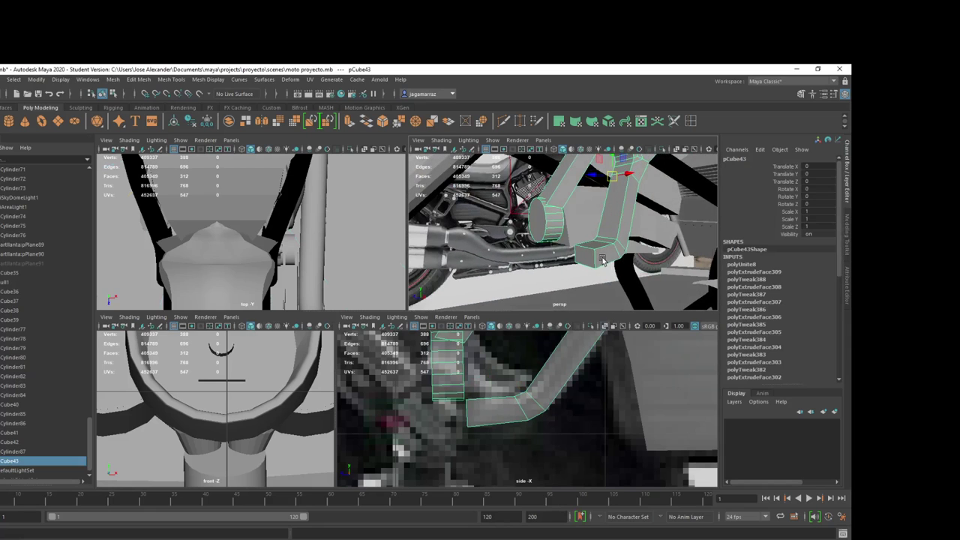
pyautogui.rightClick(604, 250)
pyautogui.click(603, 224)
# Step: Select the edge at the bend and drag it down and outward, then slightly lower
pyautogui.click(630, 259)
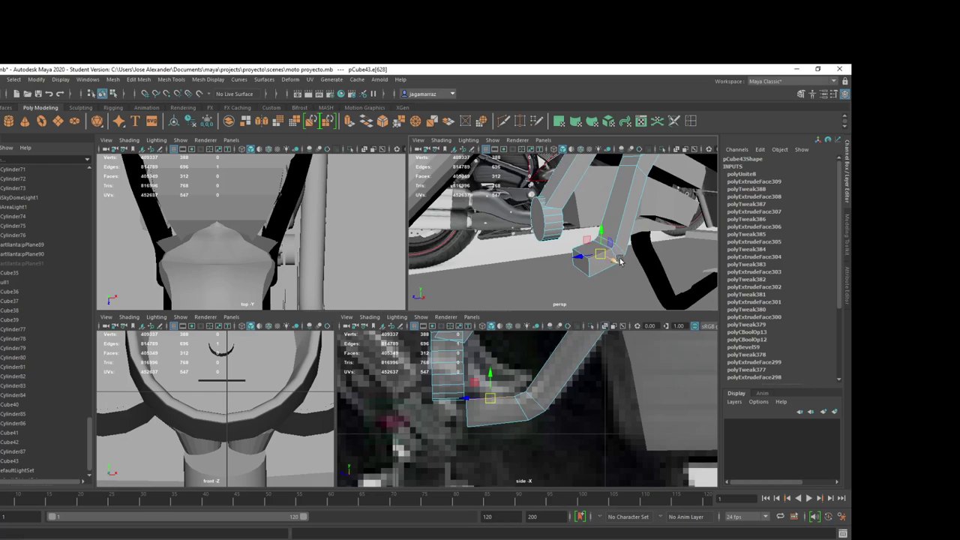
pyautogui.keyDown('alt'); pyautogui.moveTo(630, 259); pyautogui.dragTo(634, 274); pyautogui.keyUp('alt')
pyautogui.click(623, 256)
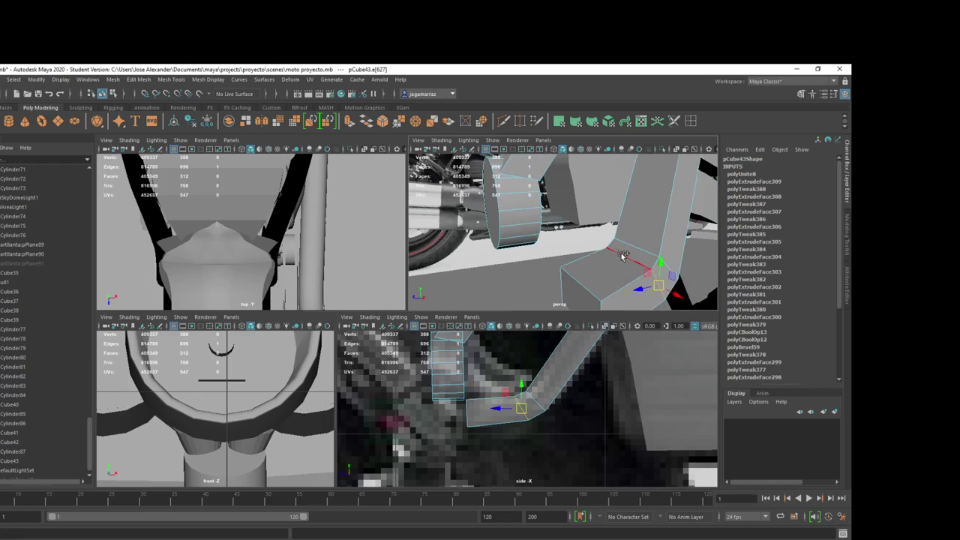
pyautogui.moveTo(649, 283)
pyautogui.mouseDown()
pyautogui.moveTo(661, 291)
pyautogui.moveTo(629, 253)
pyautogui.mouseUp()
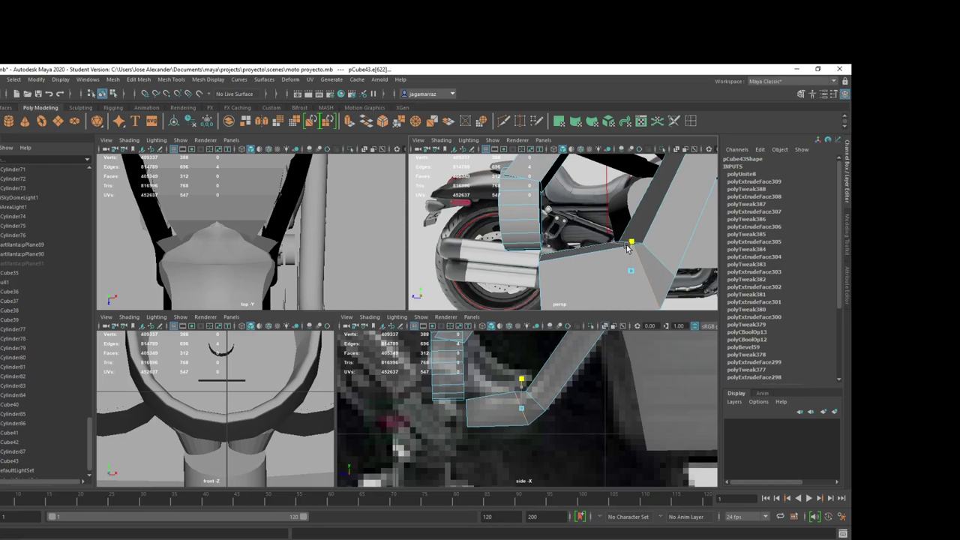
pyautogui.moveTo(524, 415); pyautogui.dragTo(525, 424)
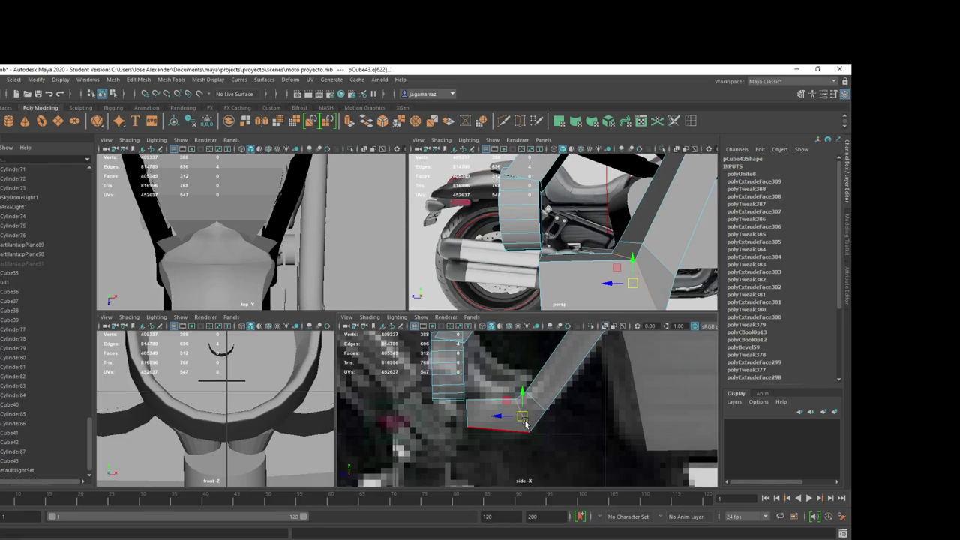
pyautogui.keyDown('alt'); pyautogui.moveTo(614, 276); pyautogui.dragTo(596, 293); pyautogui.keyUp('alt')
# Step: Select the bracket's end face f[2] and shift it slightly
pyautogui.moveTo(592, 300); pyautogui.dragTo(591, 294, button='right')
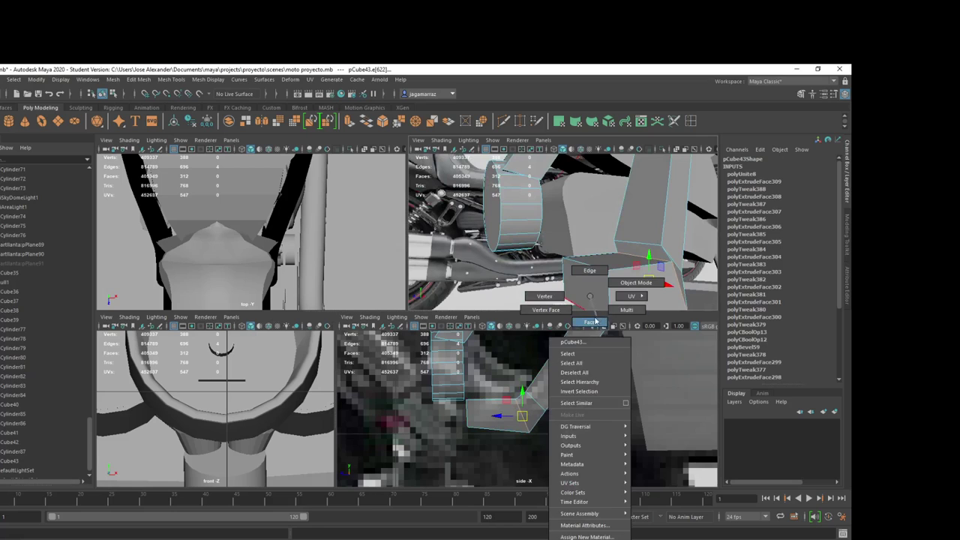
pyautogui.click(590, 295)
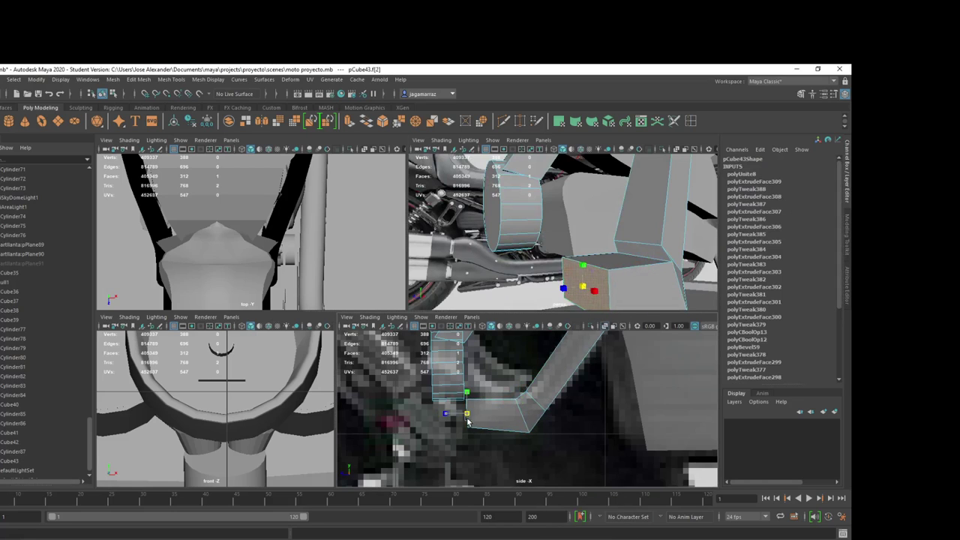
pyautogui.moveTo(467, 422)
pyautogui.mouseDown()
pyautogui.moveTo(473, 435)
pyautogui.moveTo(470, 424)
pyautogui.mouseUp()
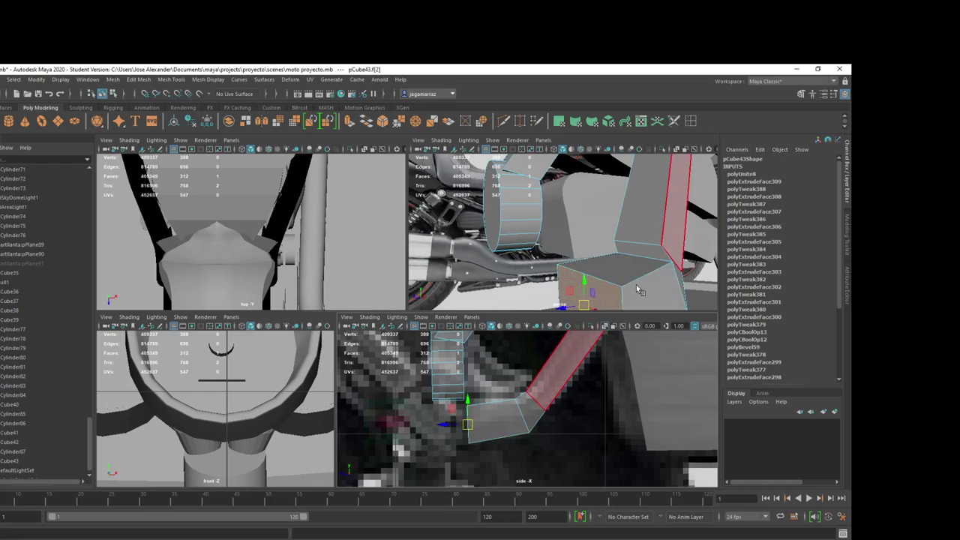
# Step: In edge mode, lower the bend edge e[622] and reselect the lower bend edge
pyautogui.moveTo(600, 248)
pyautogui.keyDown('alt'); pyautogui.mouseDown()
pyautogui.moveTo(626, 258)
pyautogui.moveTo(582, 259)
pyautogui.mouseUp(); pyautogui.keyUp('alt')
pyautogui.moveTo(581, 259); pyautogui.dragTo(585, 265, button='right')
pyautogui.click(589, 264)
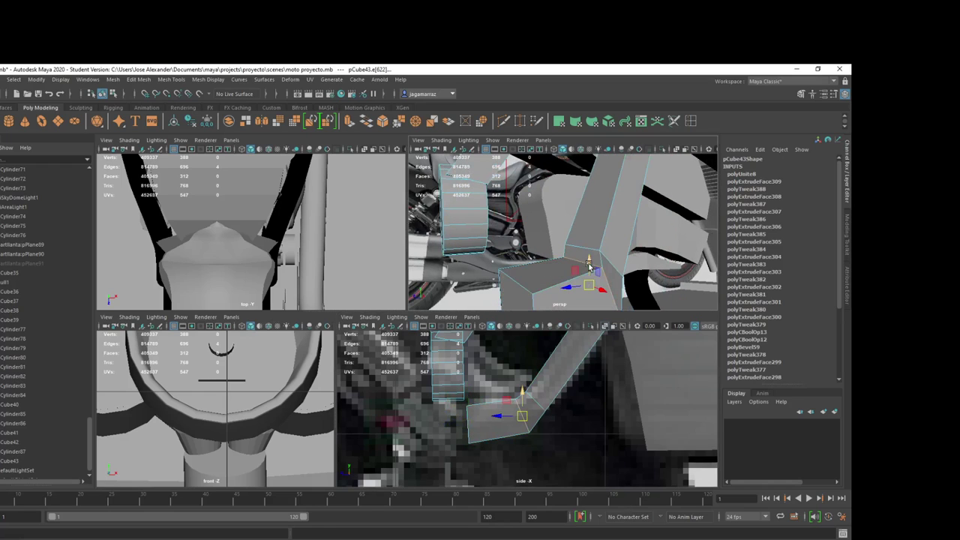
pyautogui.moveTo(525, 421); pyautogui.dragTo(524, 430)
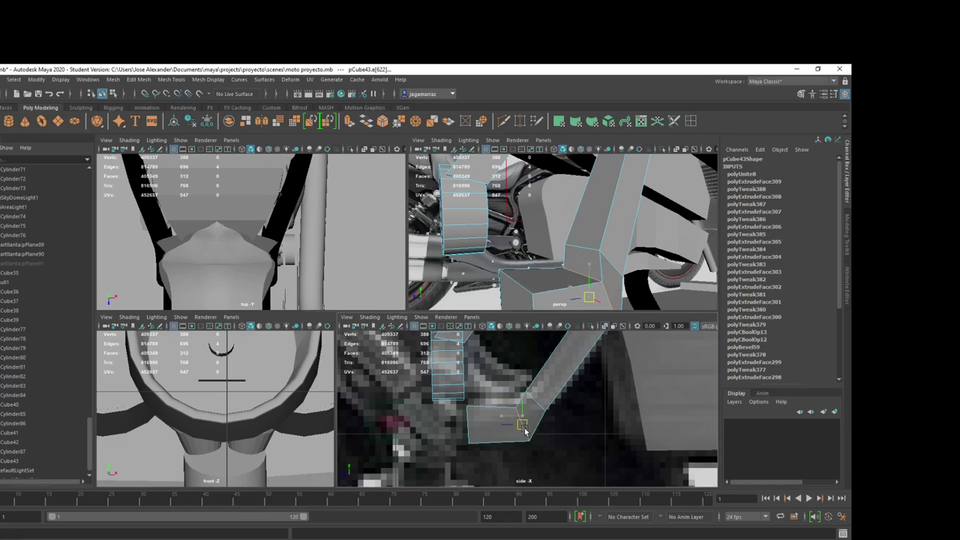
pyautogui.click(605, 256)
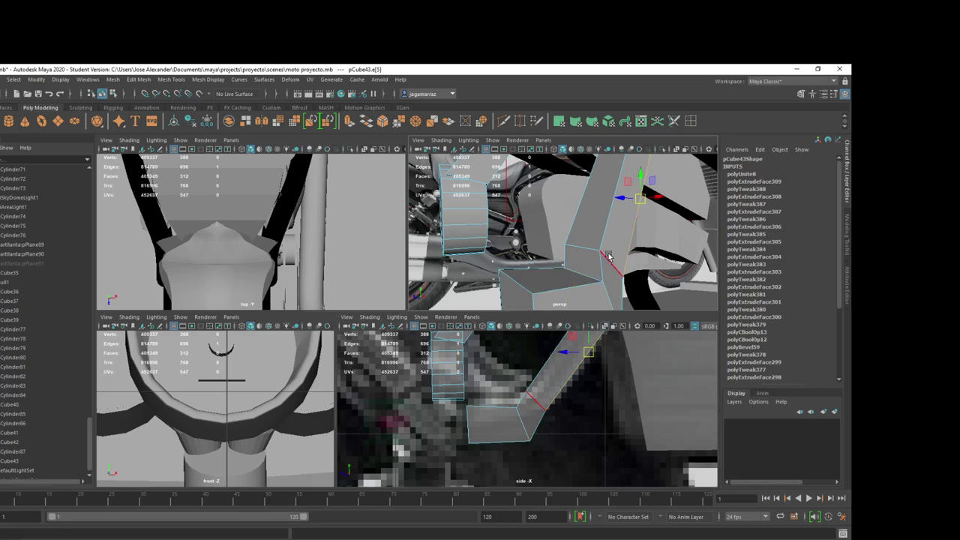
pyautogui.click(577, 247)
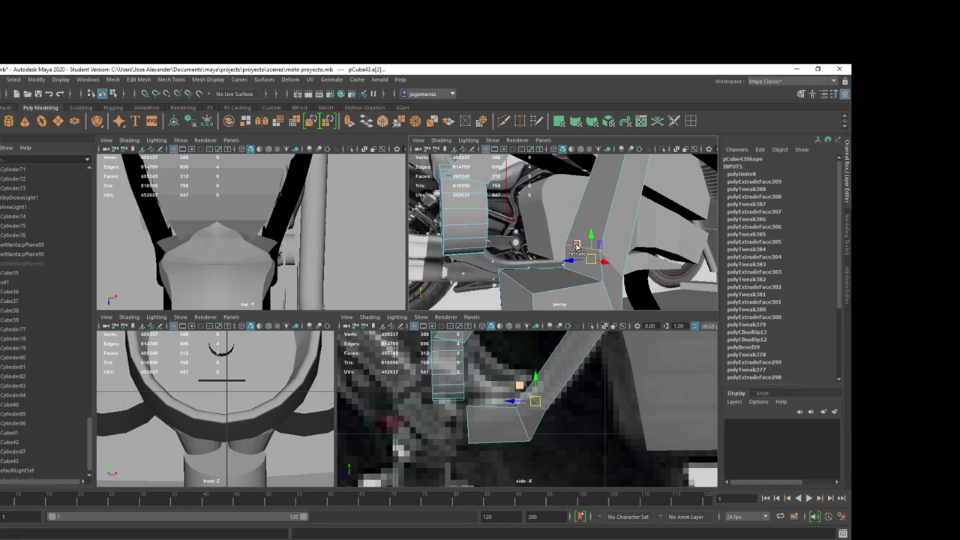
pyautogui.click(615, 267)
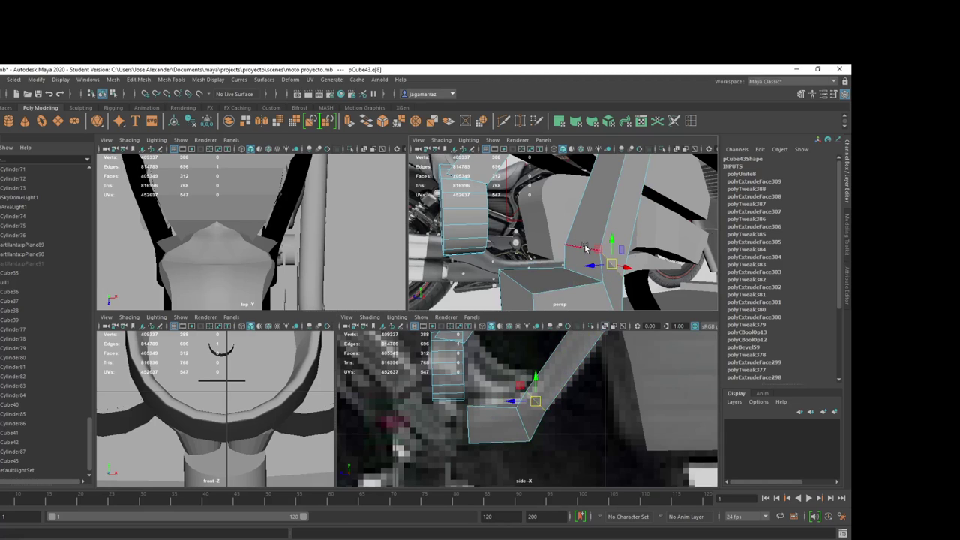
pyautogui.click(577, 251)
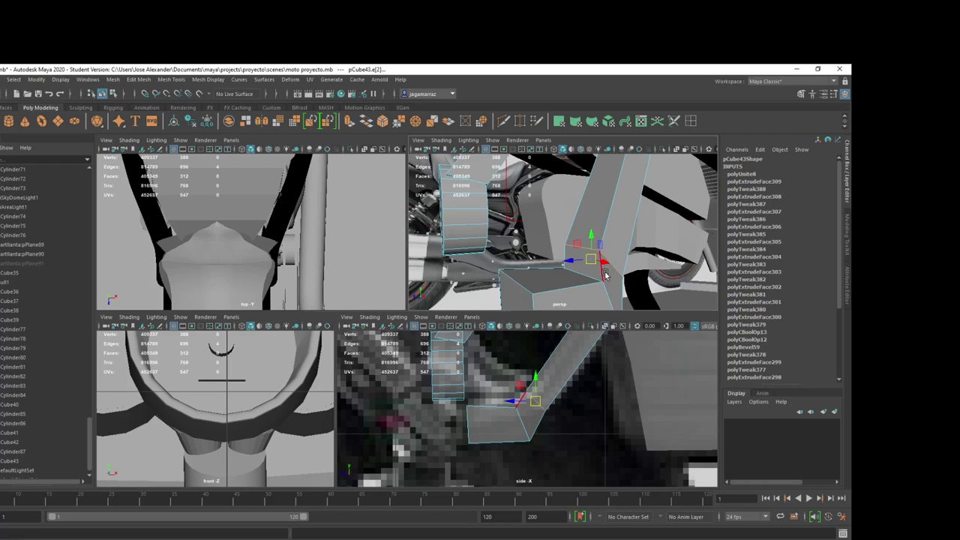
# Step: Reselect end face f[2] and move it sideways to reshape the extrusion
pyautogui.moveTo(606, 276)
pyautogui.keyDown('alt'); pyautogui.mouseDown()
pyautogui.moveTo(577, 268)
pyautogui.moveTo(615, 283)
pyautogui.moveTo(595, 264)
pyautogui.mouseUp(); pyautogui.keyUp('alt')
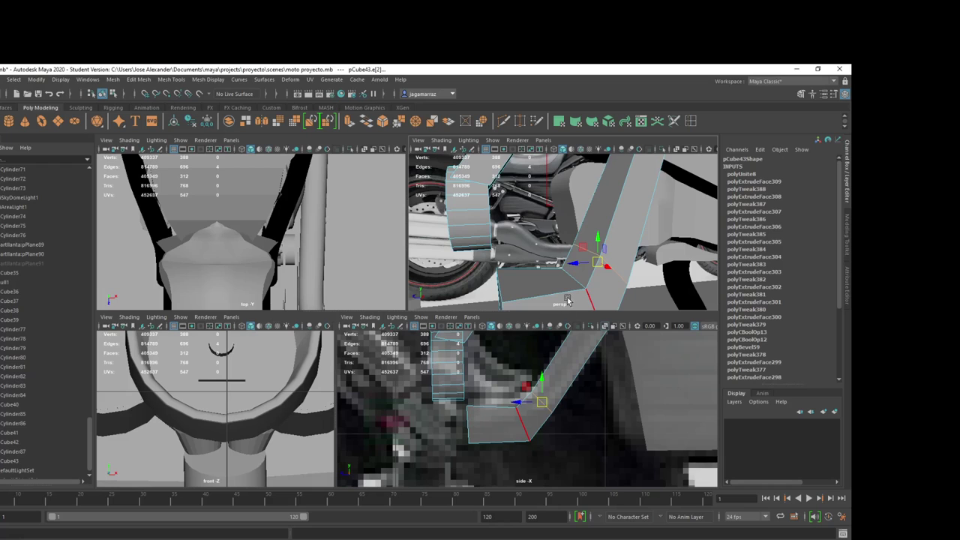
pyautogui.keyDown('alt'); pyautogui.moveTo(568, 300); pyautogui.dragTo(543, 283); pyautogui.keyUp('alt')
pyautogui.moveTo(519, 291); pyautogui.dragTo(527, 294, button='right')
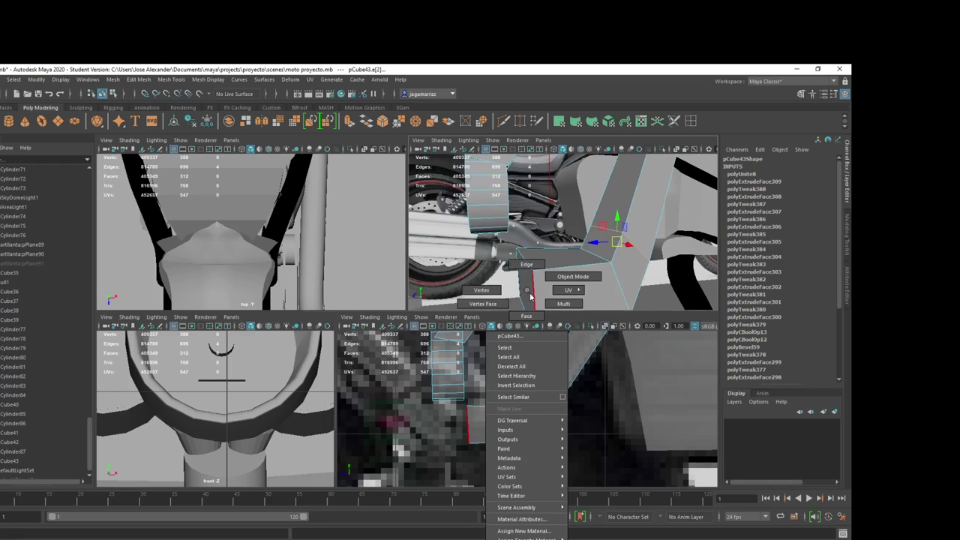
pyautogui.click(528, 294)
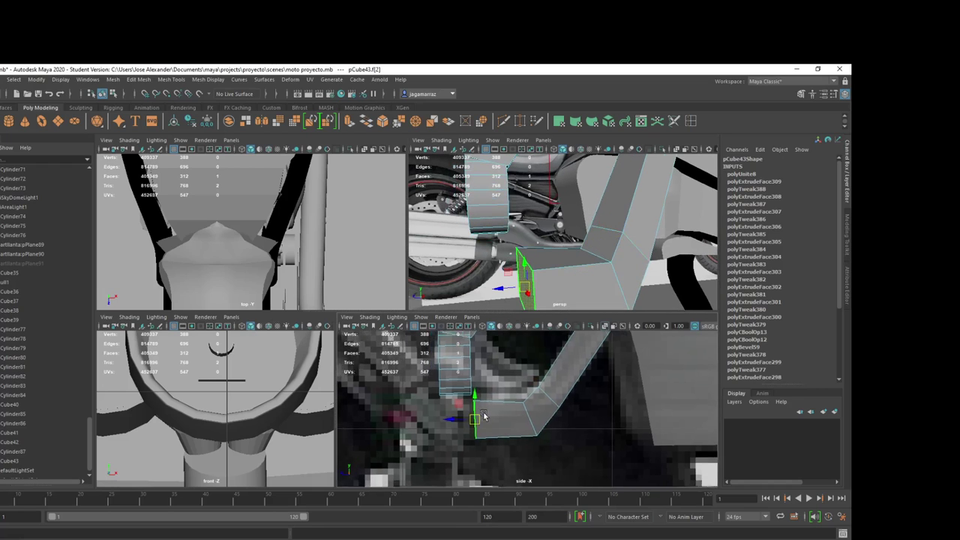
pyautogui.keyDown('alt'); pyautogui.moveTo(466, 400); pyautogui.dragTo(495, 405, button='middle'); pyautogui.keyUp('alt')
pyautogui.moveTo(498, 415); pyautogui.dragTo(482, 414)
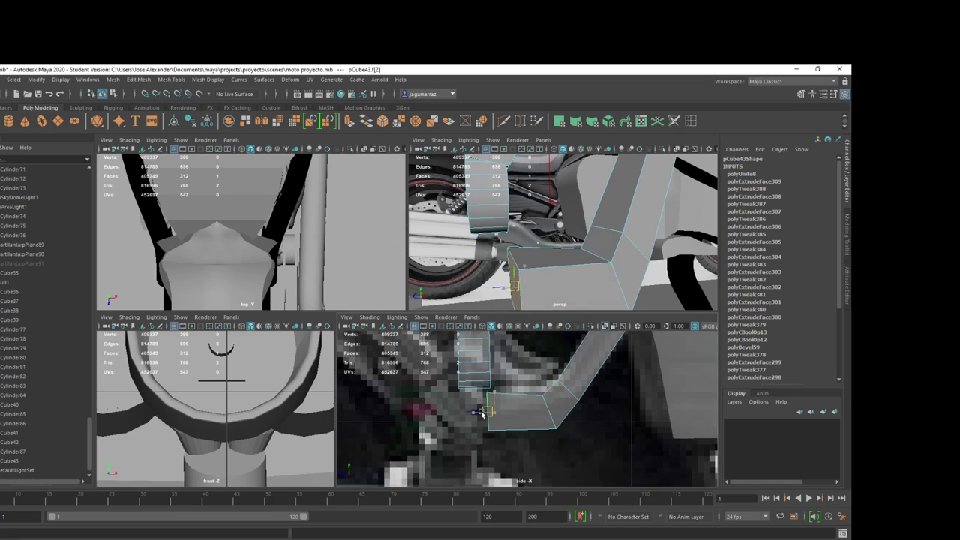
pyautogui.moveTo(504, 308)
pyautogui.keyDown('alt'); pyautogui.mouseDown()
pyautogui.moveTo(562, 296)
pyautogui.moveTo(532, 304)
pyautogui.mouseUp(); pyautogui.keyUp('alt')
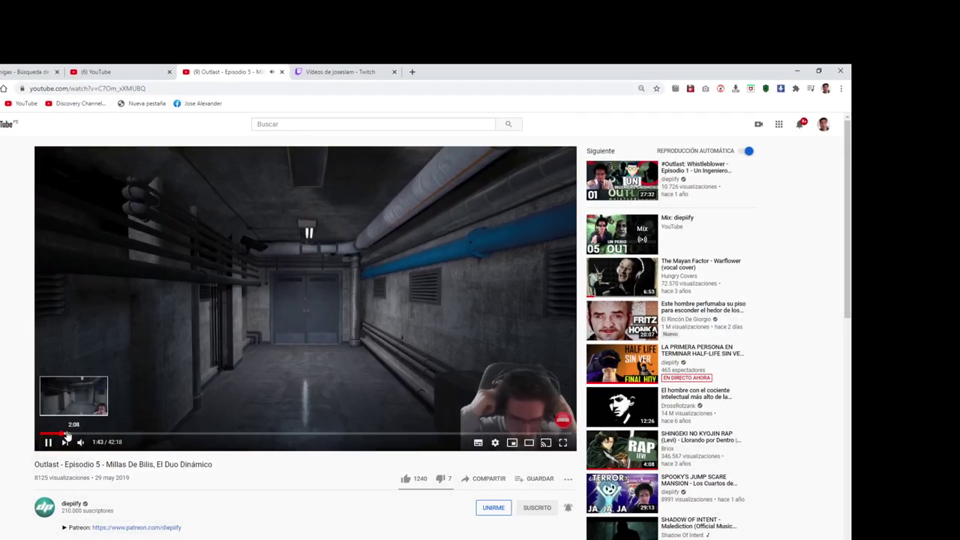
# Step: Back in Maya, inspect the bent bracket and compare it with the PureRef reference photo
pyautogui.click(798, 69)
pyautogui.keyDown('alt'); pyautogui.moveTo(553, 282); pyautogui.dragTo(530, 353); pyautogui.keyUp('alt')
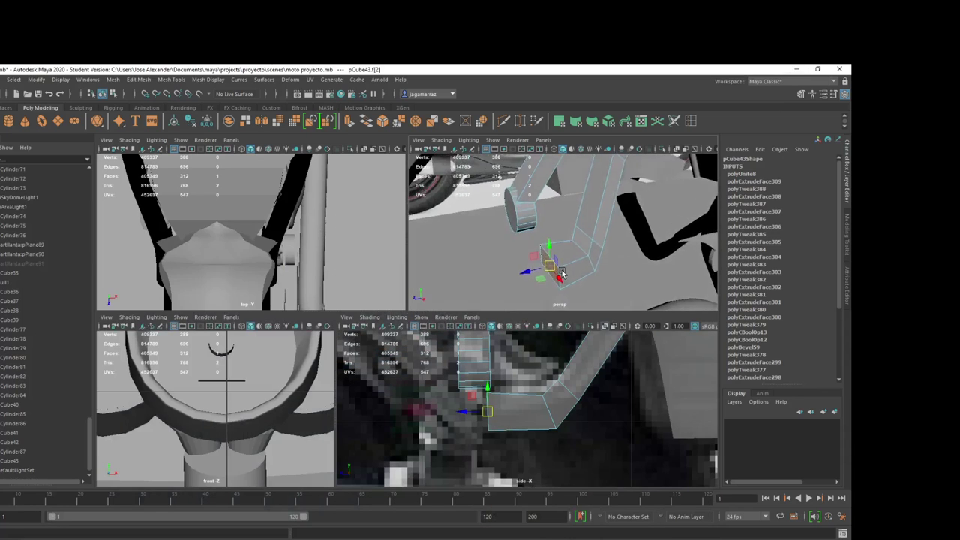
pyautogui.scroll(-3, 488, 401)
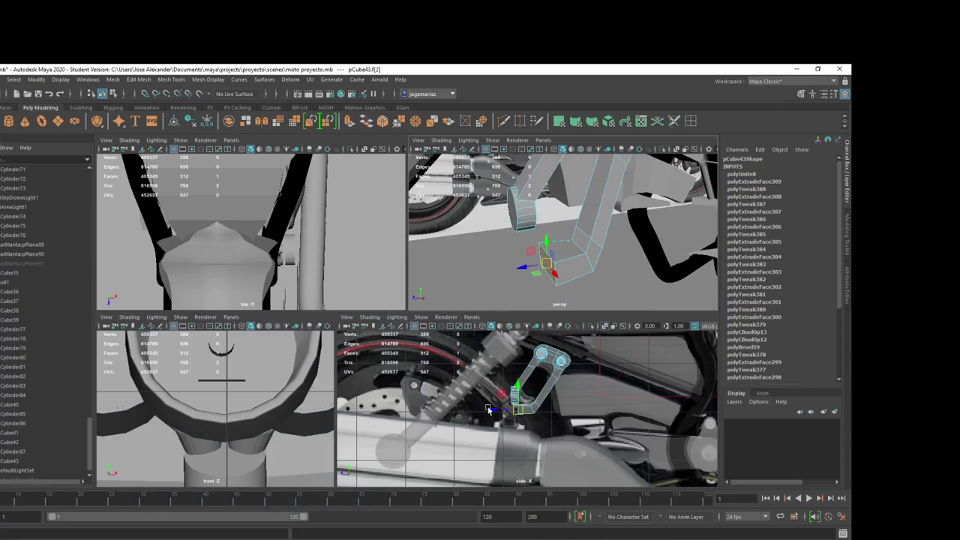
pyautogui.keyDown('alt'); pyautogui.moveTo(588, 298); pyautogui.dragTo(630, 290); pyautogui.keyUp('alt')
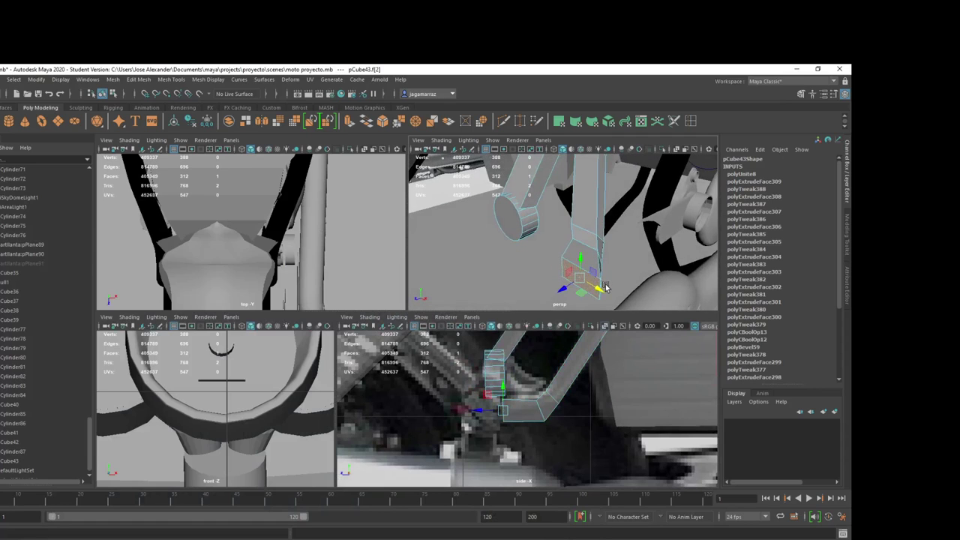
pyautogui.moveTo(579, 283); pyautogui.dragTo(573, 283)
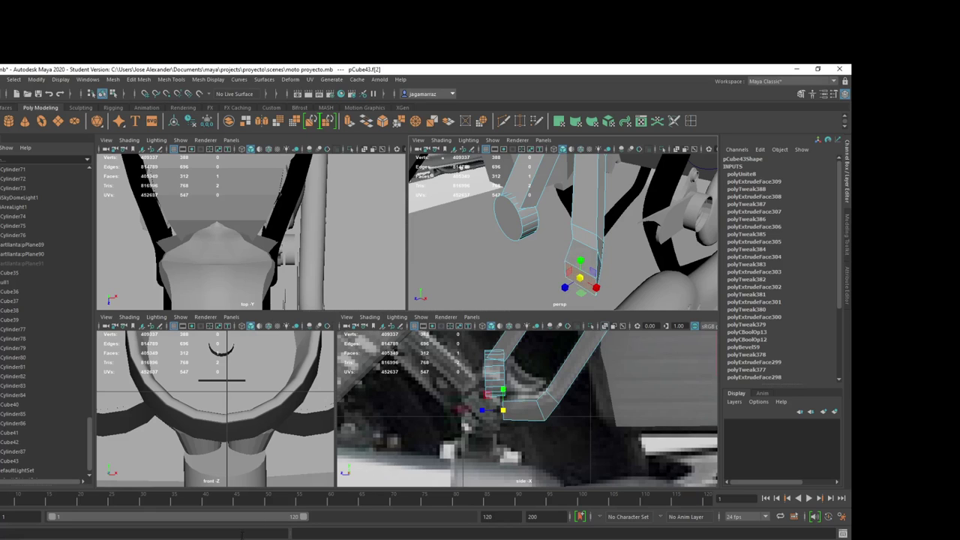
pyautogui.moveTo(259, 535)
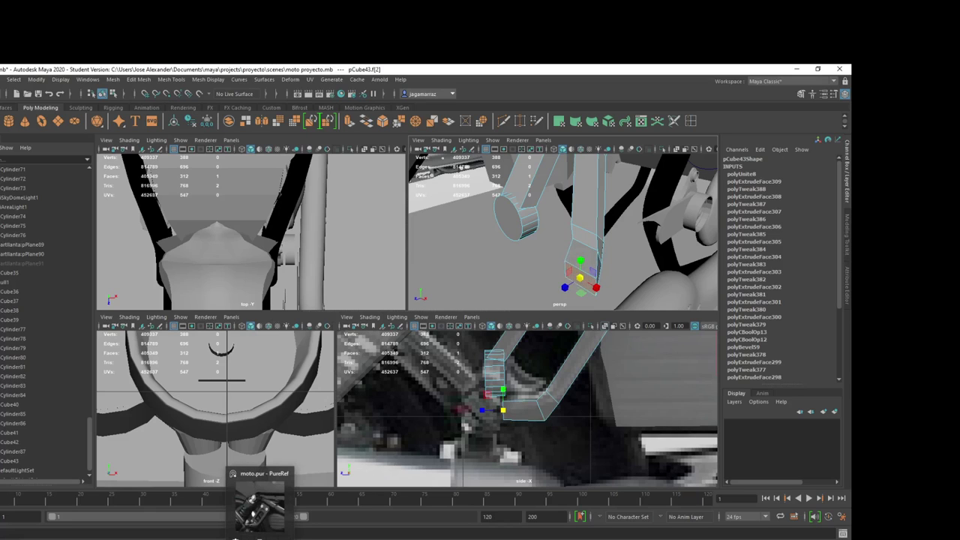
pyautogui.click(235, 538)
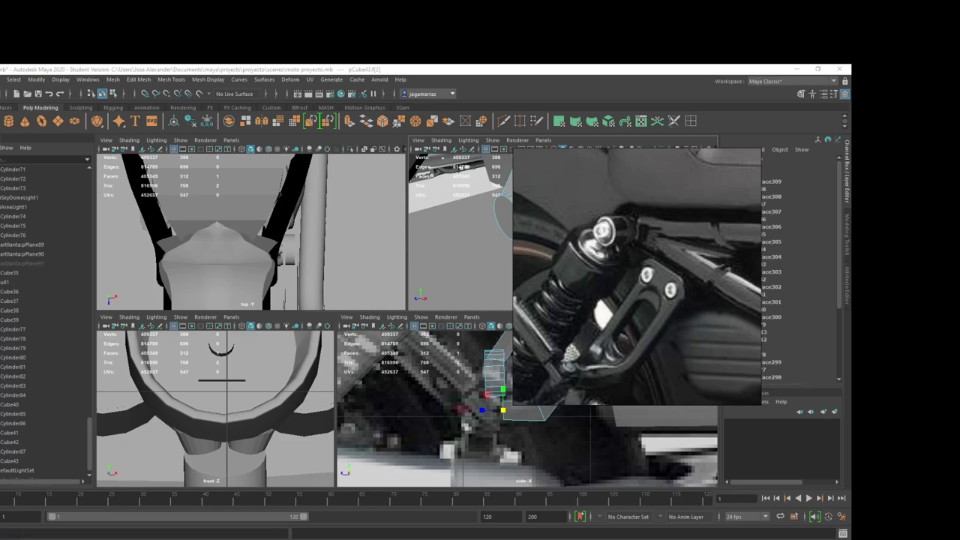
pyautogui.hotkey('alt', 'Tab')
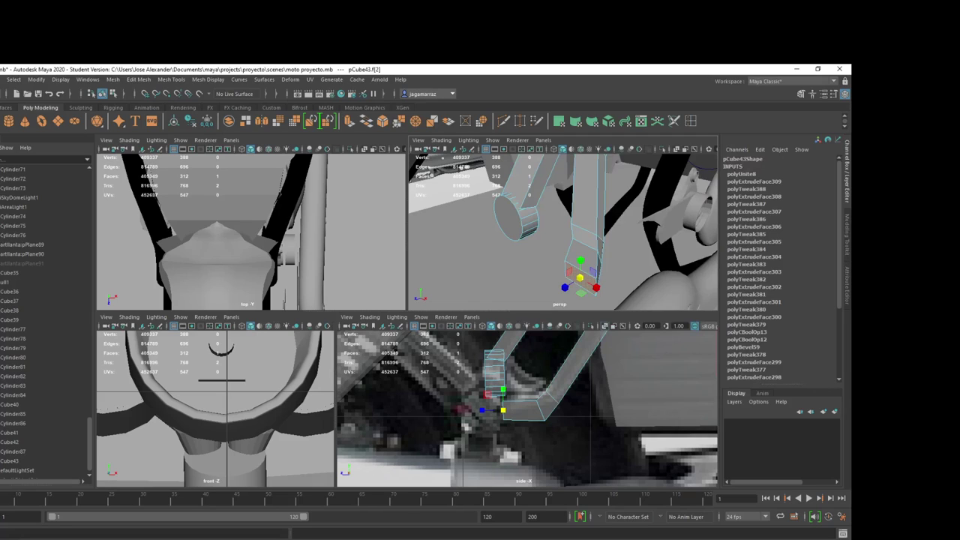
# Step: Select the tube's end face, move it outward, then adjust its rotation and scale
pyautogui.click(489, 413)
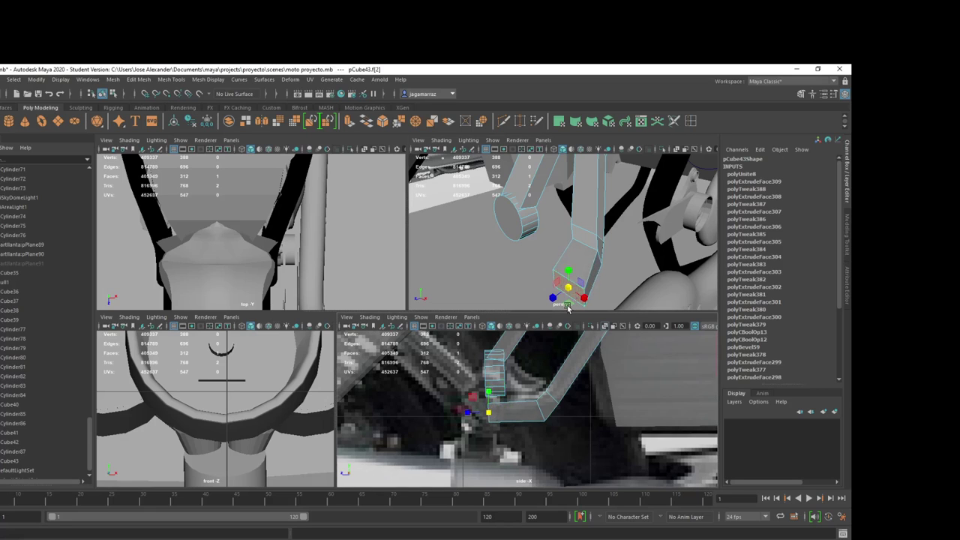
pyautogui.moveTo(571, 291); pyautogui.dragTo(595, 297)
pyautogui.press('e')
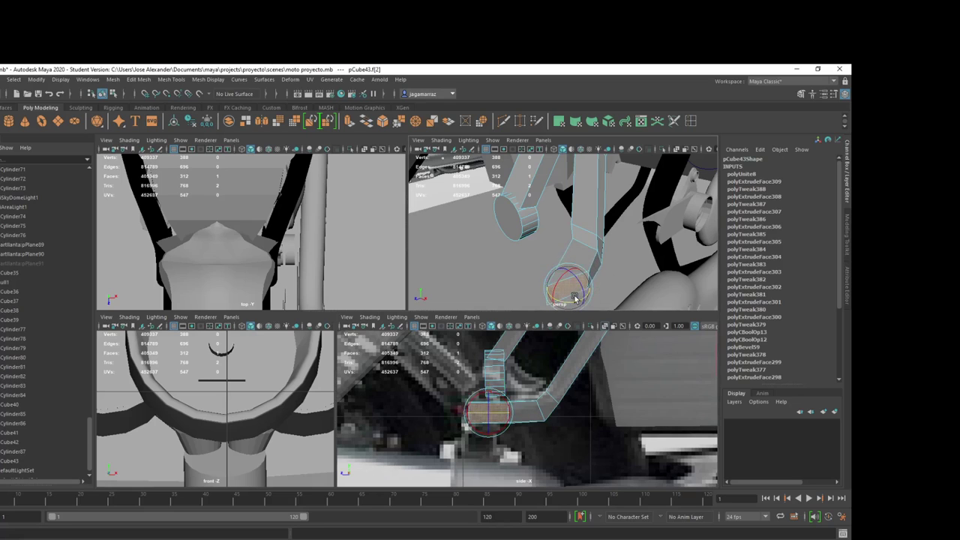
pyautogui.press('r')
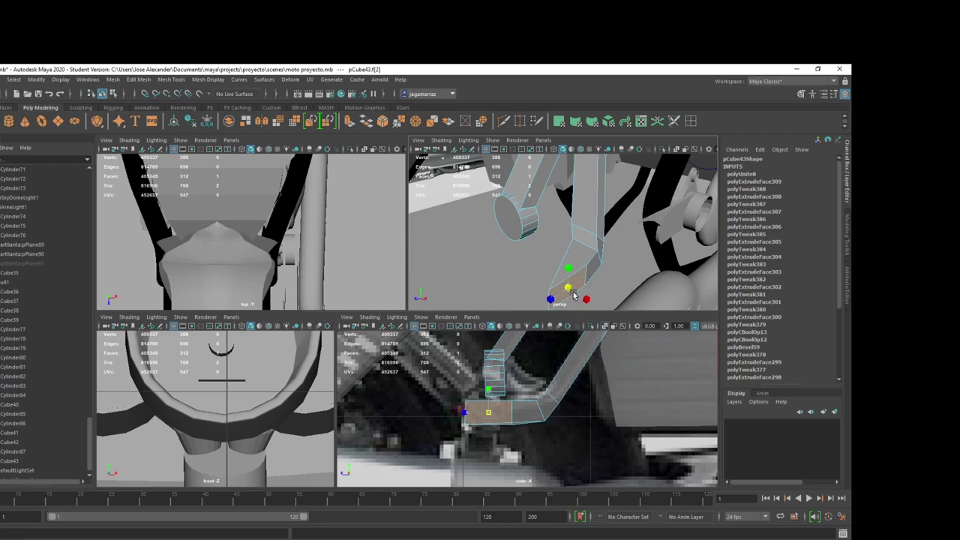
pyautogui.keyDown('alt'); pyautogui.moveTo(567, 274); pyautogui.dragTo(631, 194); pyautogui.keyUp('alt')
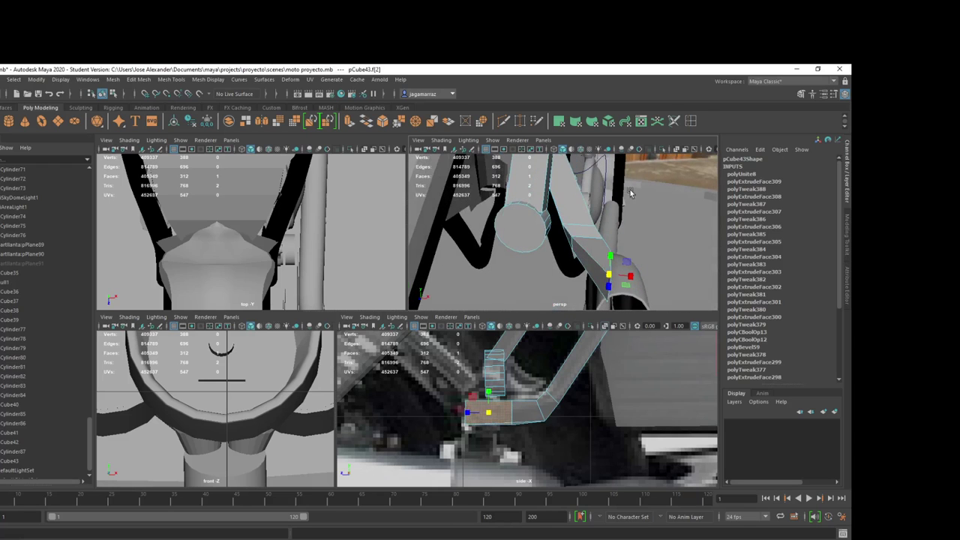
# Step: Insert an edge loop near the bend and bevel the bend edge with 4 segments
pyautogui.click(691, 124)
pyautogui.click(593, 263)
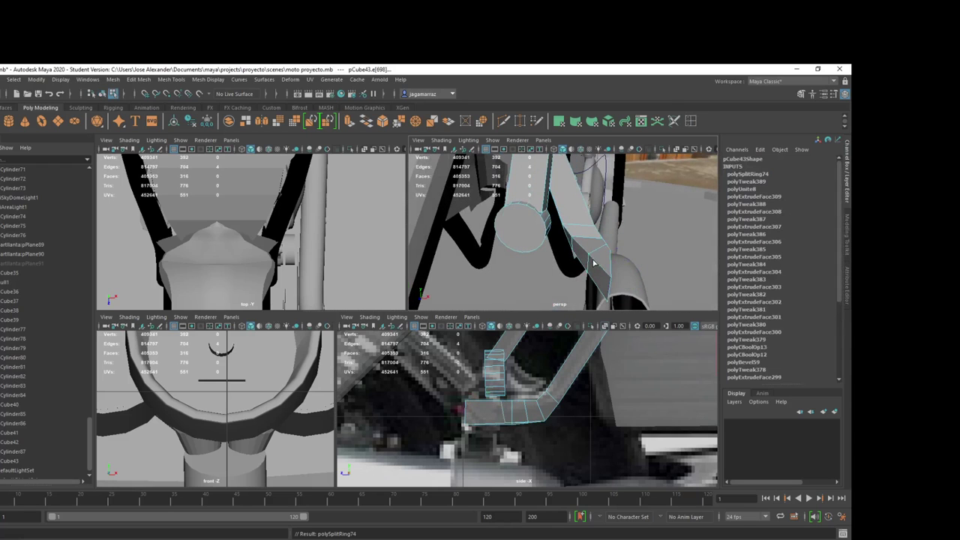
pyautogui.click(587, 267)
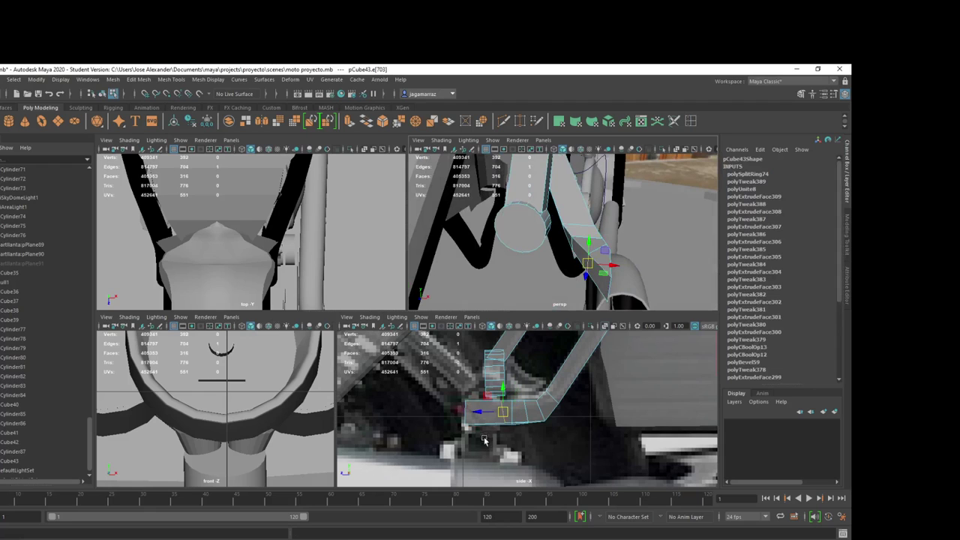
pyautogui.keyDown('alt'); pyautogui.moveTo(570, 255); pyautogui.dragTo(577, 291); pyautogui.keyUp('alt')
pyautogui.click(569, 292)
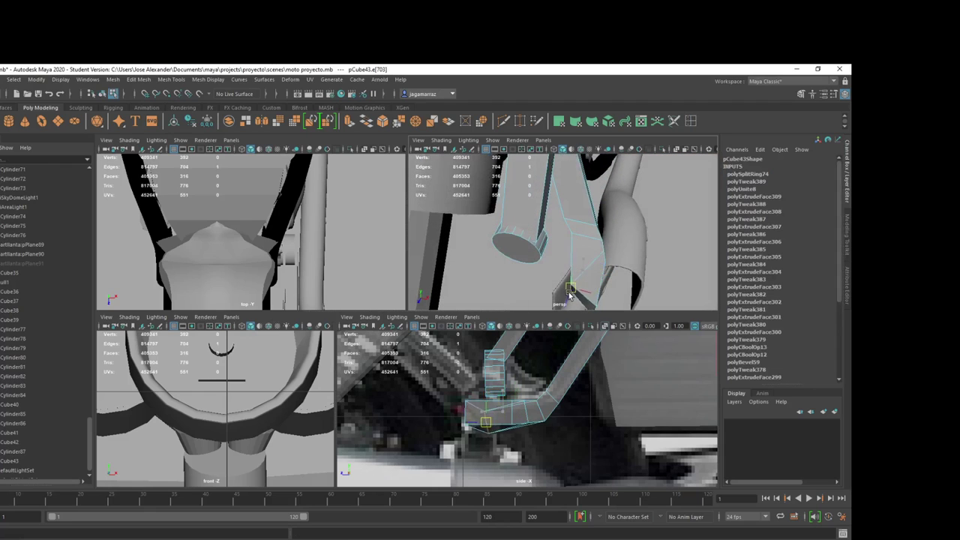
pyautogui.click(845, 96)
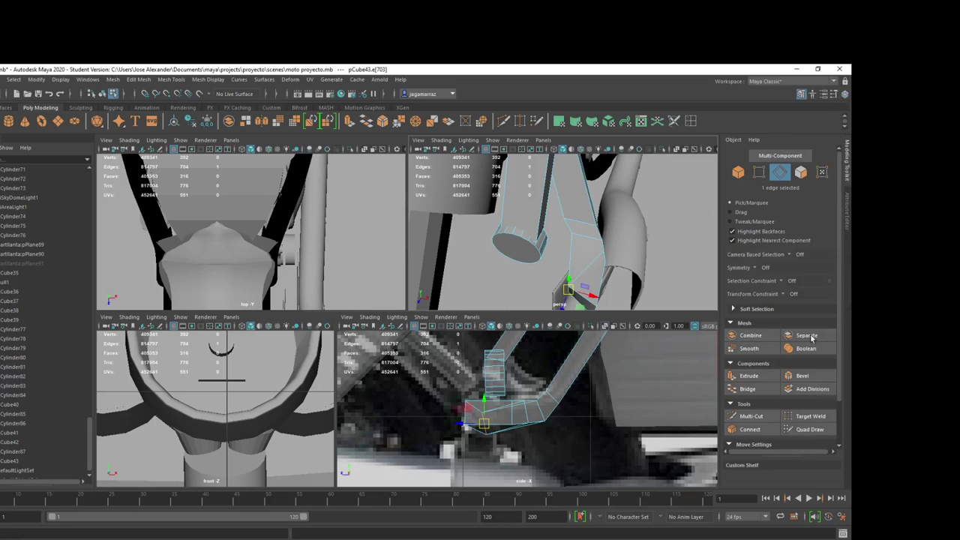
pyautogui.click(801, 377)
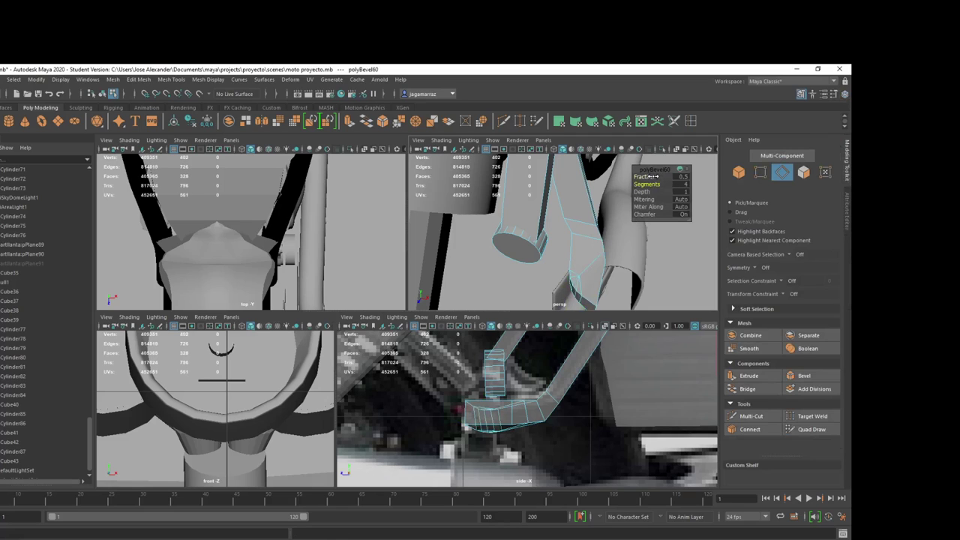
pyautogui.press('w')
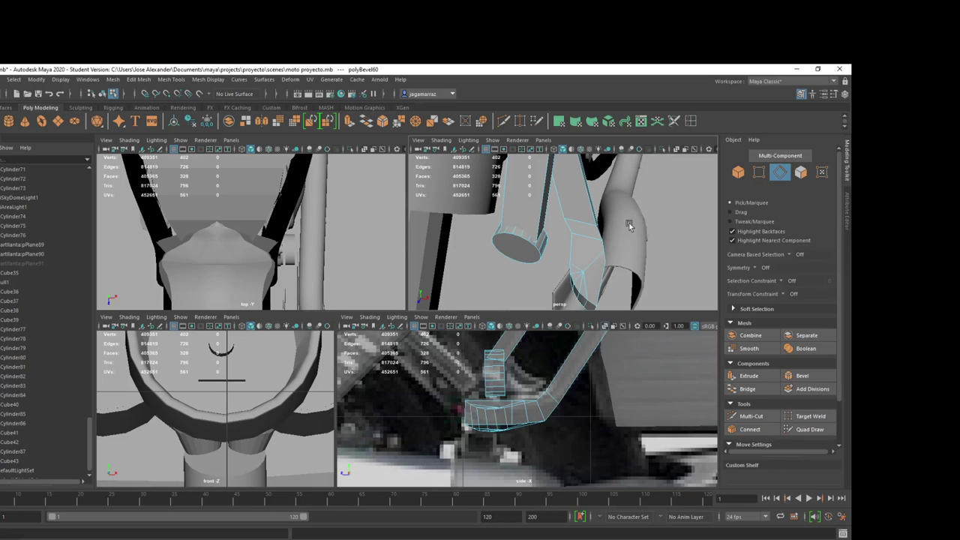
# Step: Switch to face mode and select the bracket's end face
pyautogui.keyDown('alt'); pyautogui.moveTo(628, 221); pyautogui.dragTo(553, 287); pyautogui.keyUp('alt')
pyautogui.rightClick(552, 287)
pyautogui.click(552, 304)
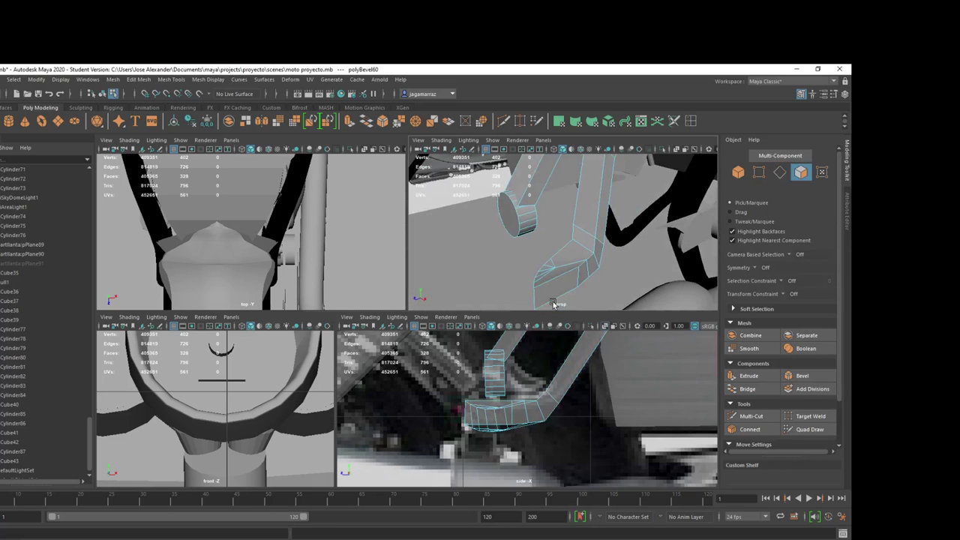
pyautogui.rightClick(543, 289)
pyautogui.click(568, 283)
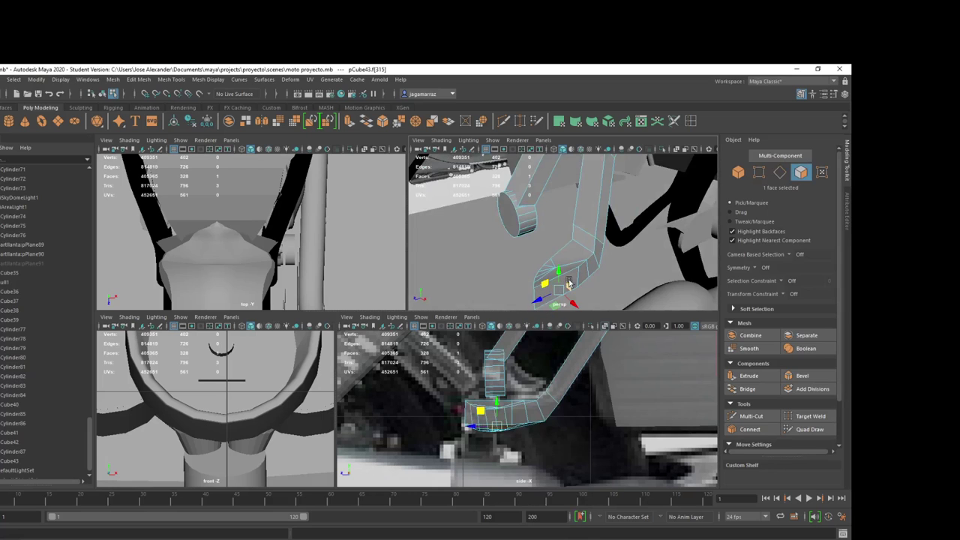
pyautogui.click(556, 296)
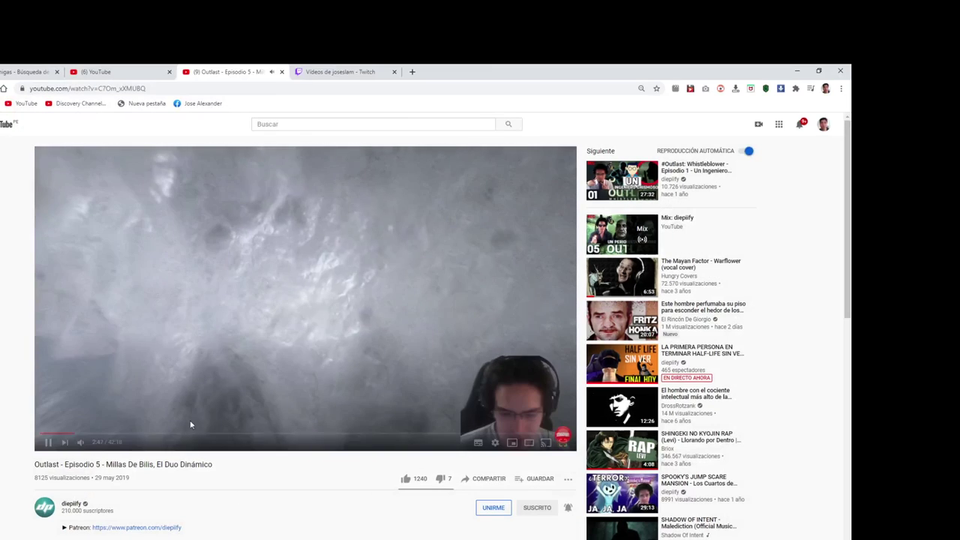
# Step: Seek the Outlast video ahead to about 4:30, glance at Twitch, then bring OBS forward
pyautogui.click(90, 434)
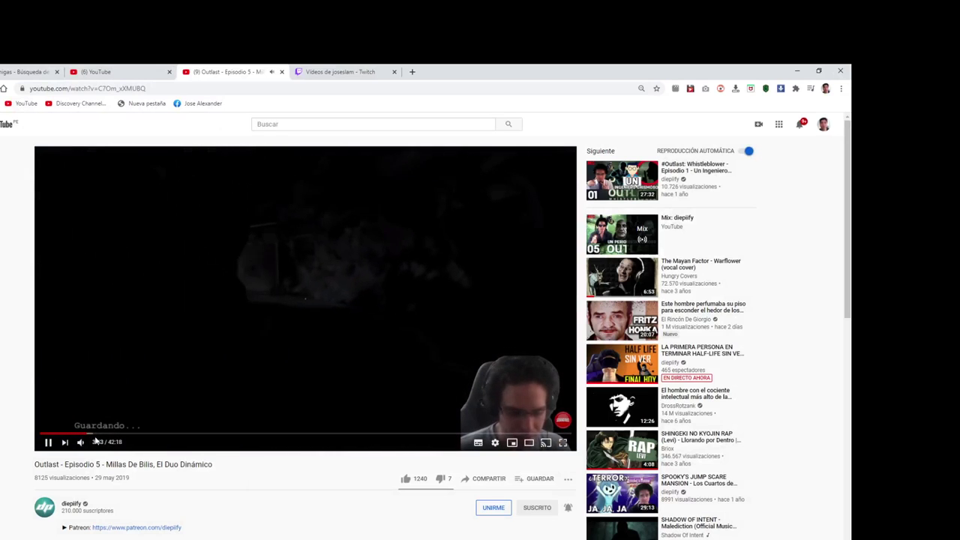
pyautogui.click(93, 434)
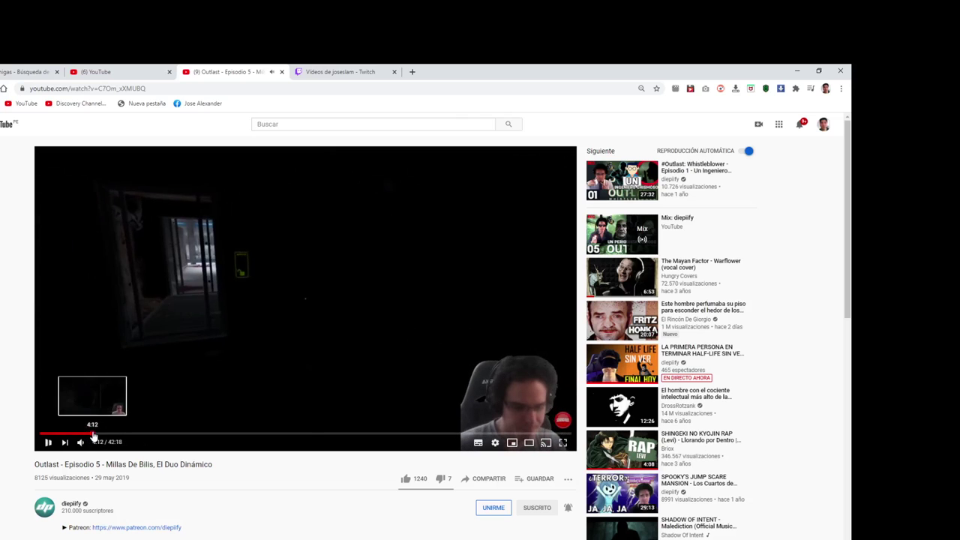
pyautogui.click(95, 434)
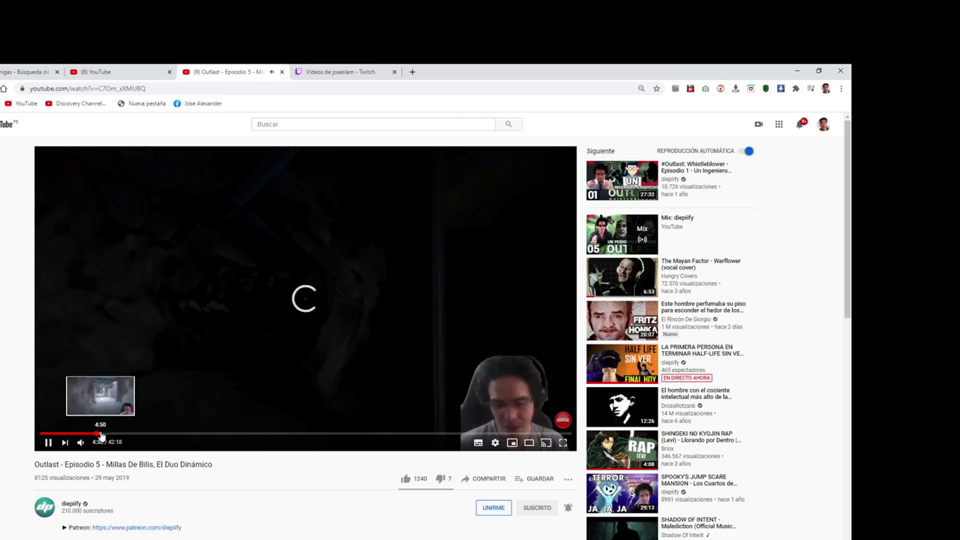
pyautogui.click(340, 71)
pyautogui.click(246, 72)
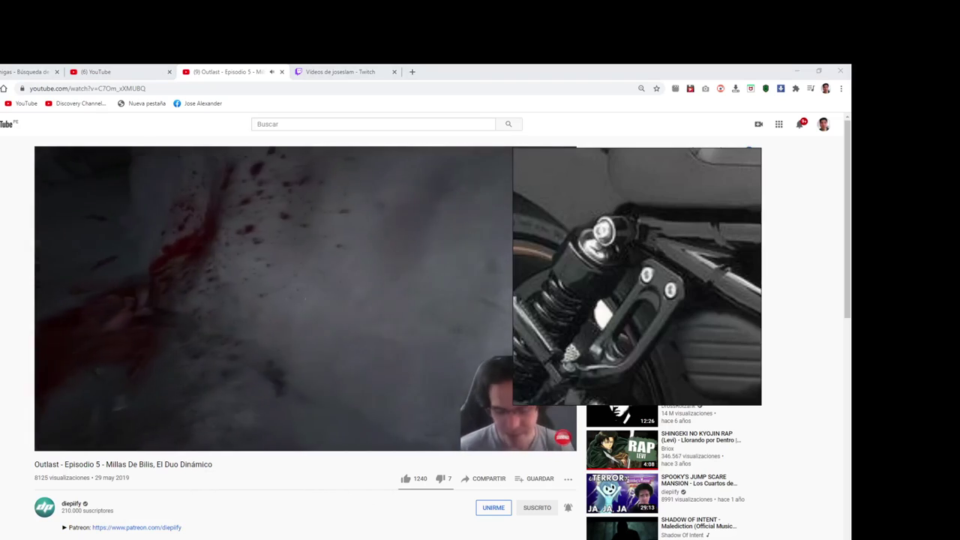
pyautogui.hotkey('alt', 'Tab')
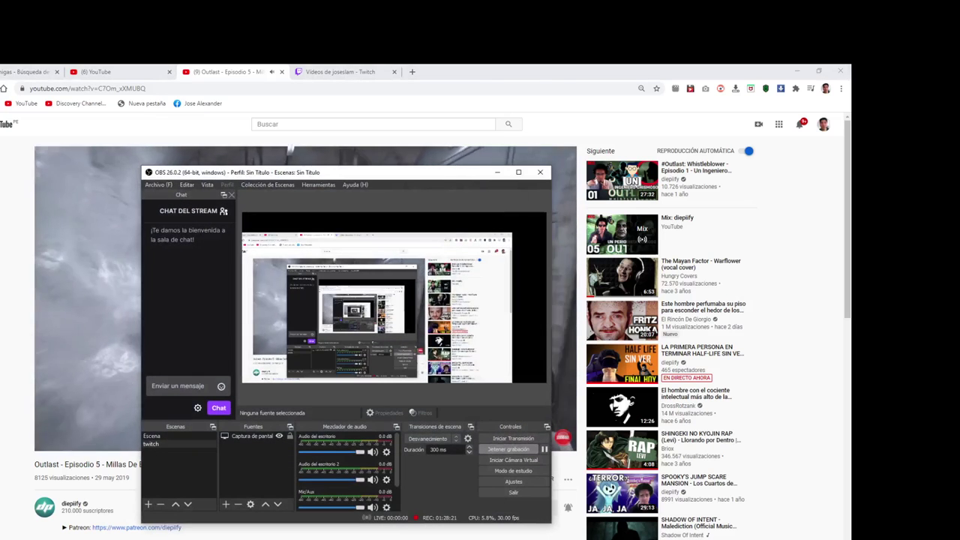